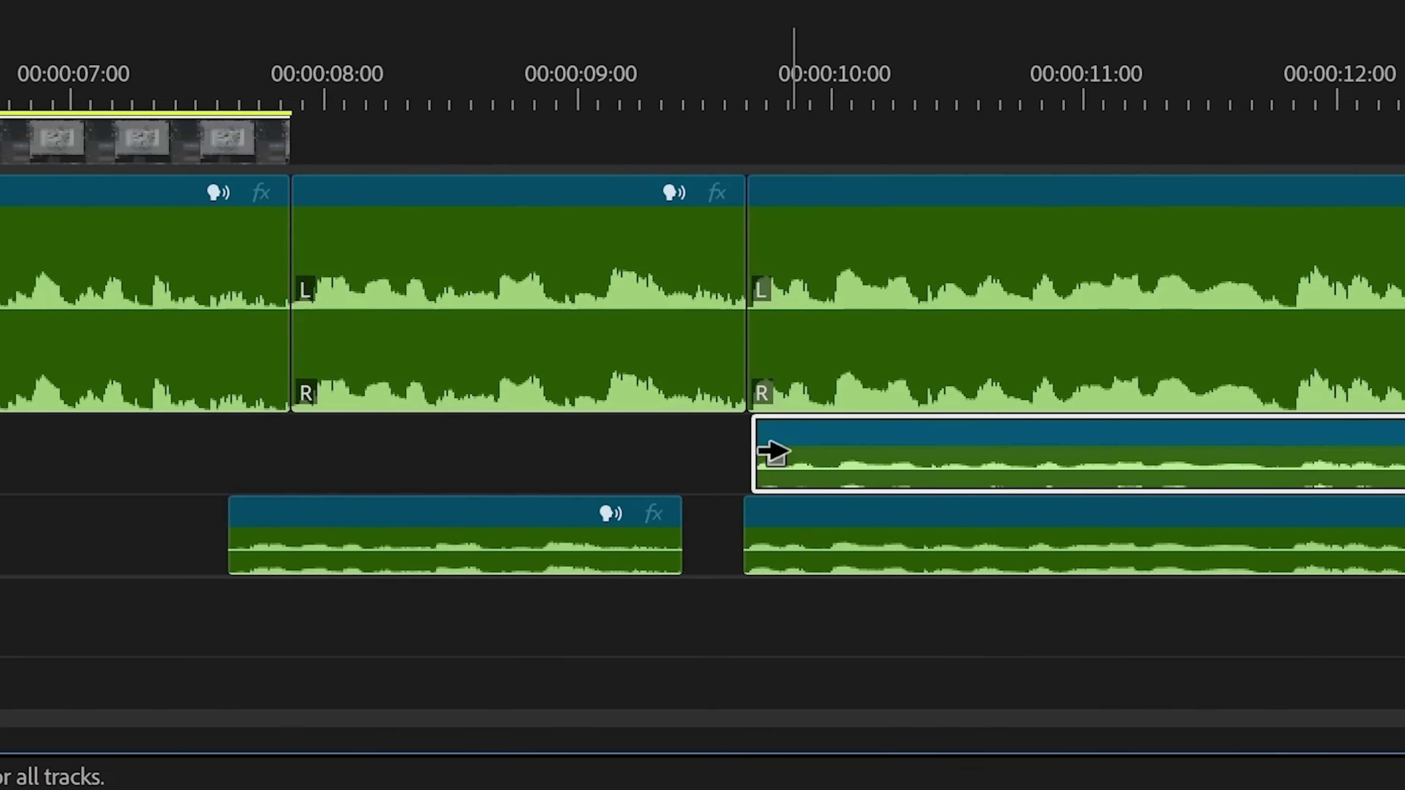
left_click(796, 546)
left_click(402, 562)
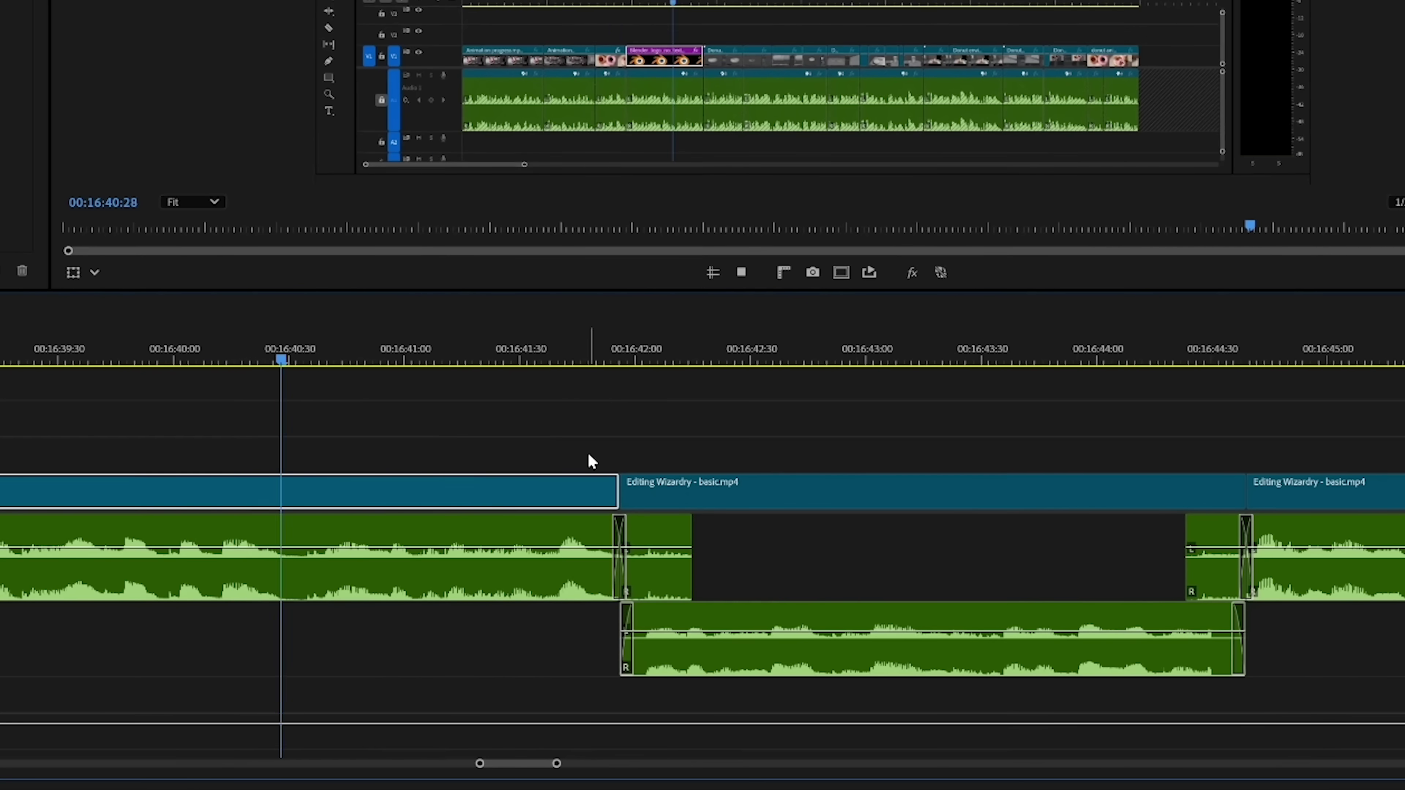
left_click_drag(622, 570, 662, 496)
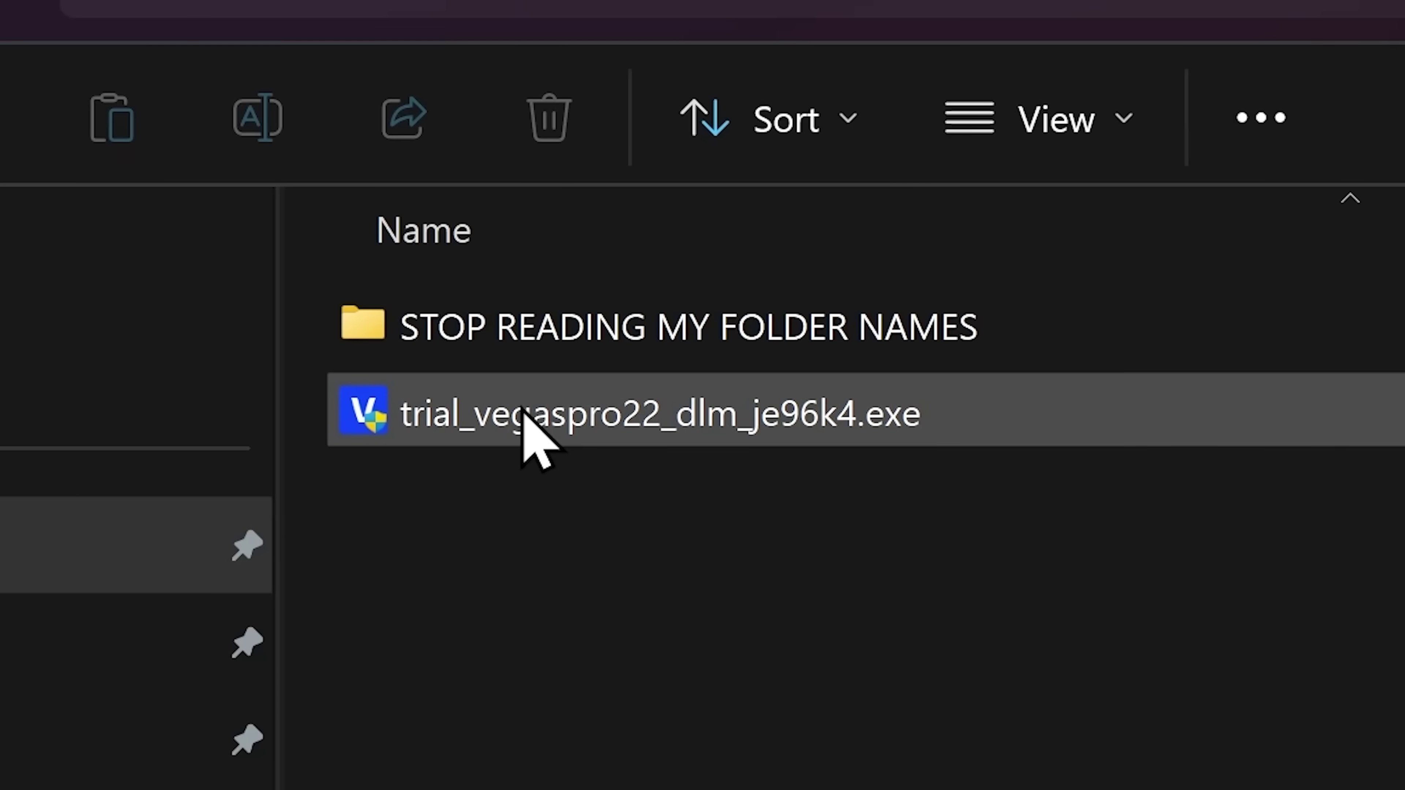
Step: Launch the VEGAS Pro 22 trial installer trial_vegaspro22_dlm_je96k4.exe from the file list
double_click(523, 413)
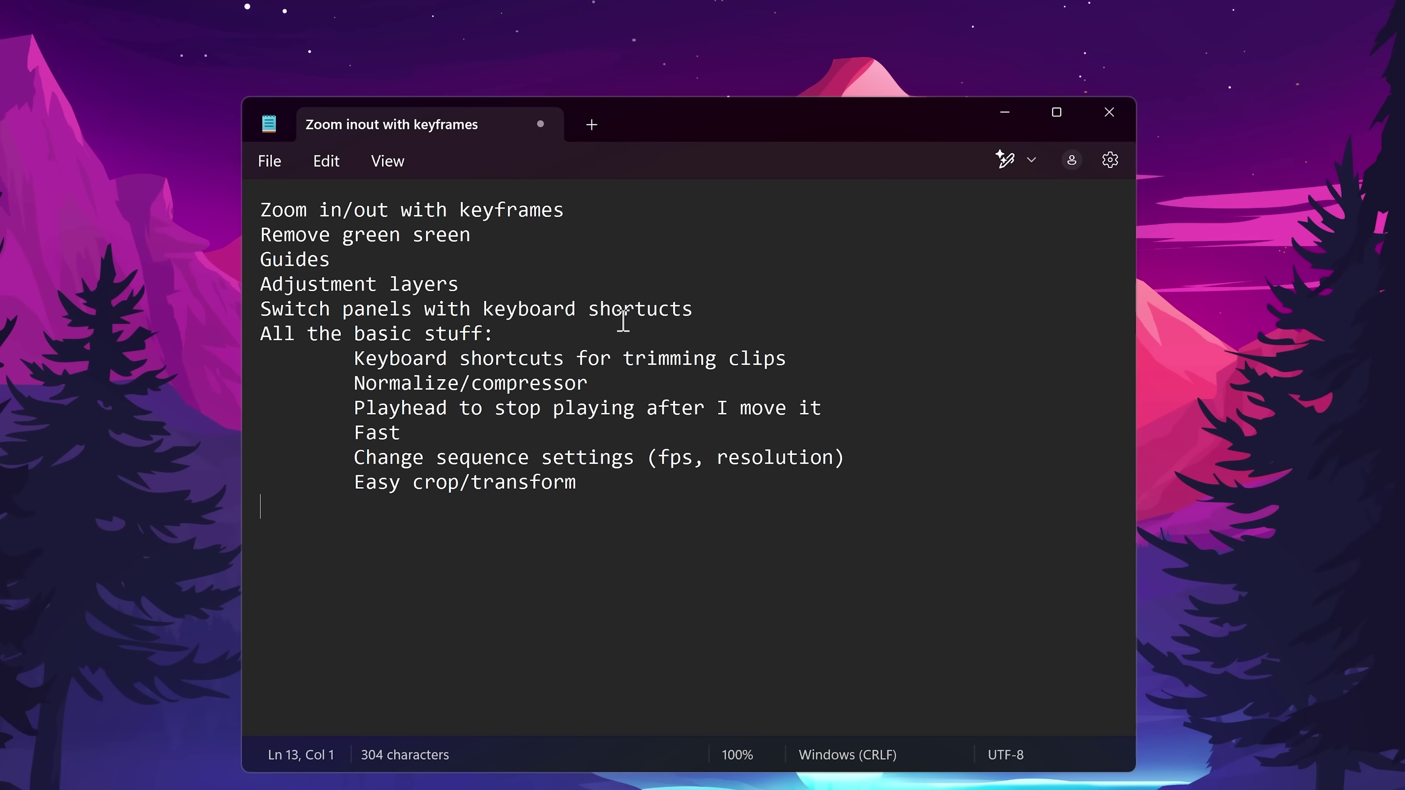
Step: Select the whole list of required editing features in the open note
key("shift+Up")
key("shift+Up")
key("shift+Up")
key("shift+Up")
key("shift+Up")
key("shift+Up")
key("shift+Up")
key("shift+Up")
key("shift+Up")
key("shift+Up")
key("shift+Up")
key("shift+Up")
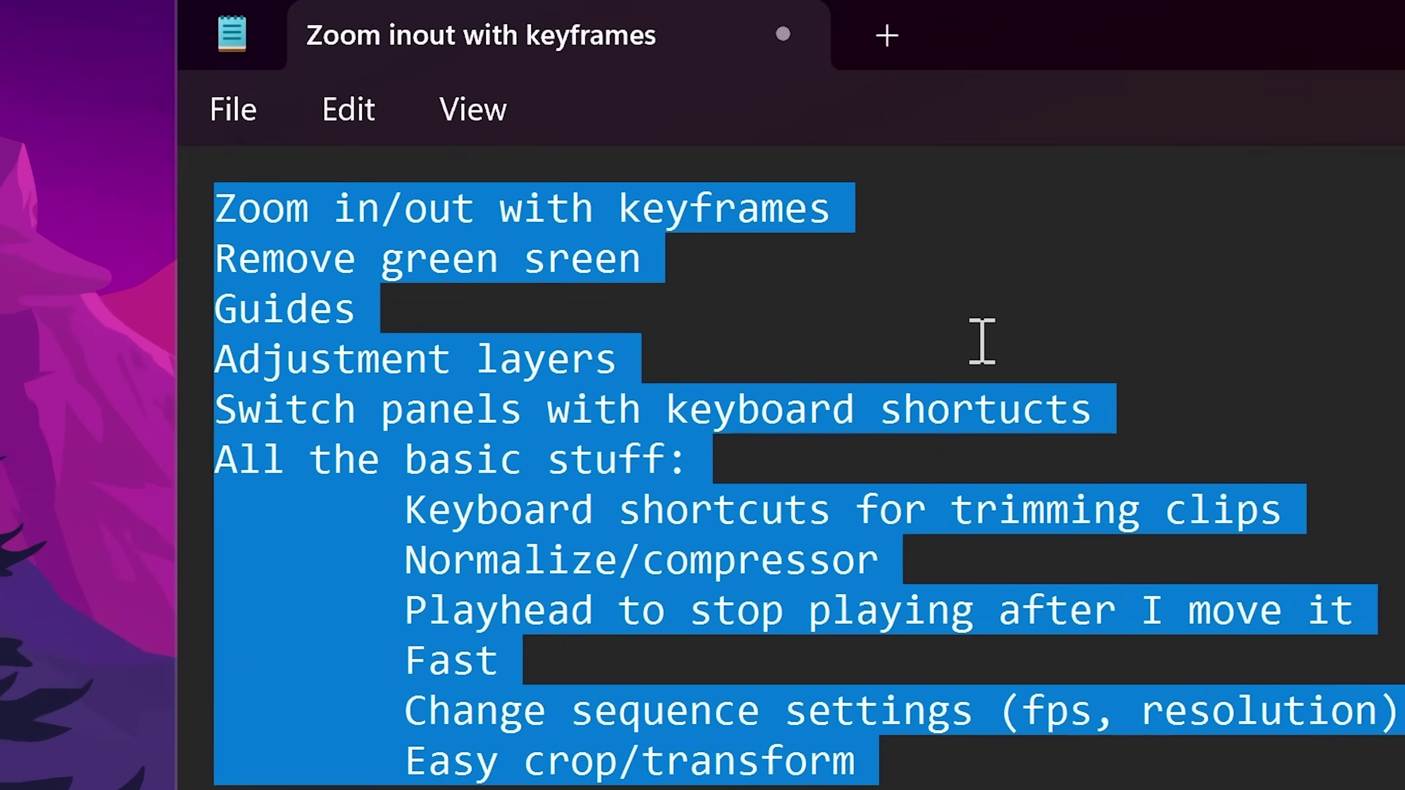
Step: Highlight the note's entries on zooming with keyframes, removing a green screen and guides for review
left_click(217, 211)
left_click_drag(217, 210, 830, 216)
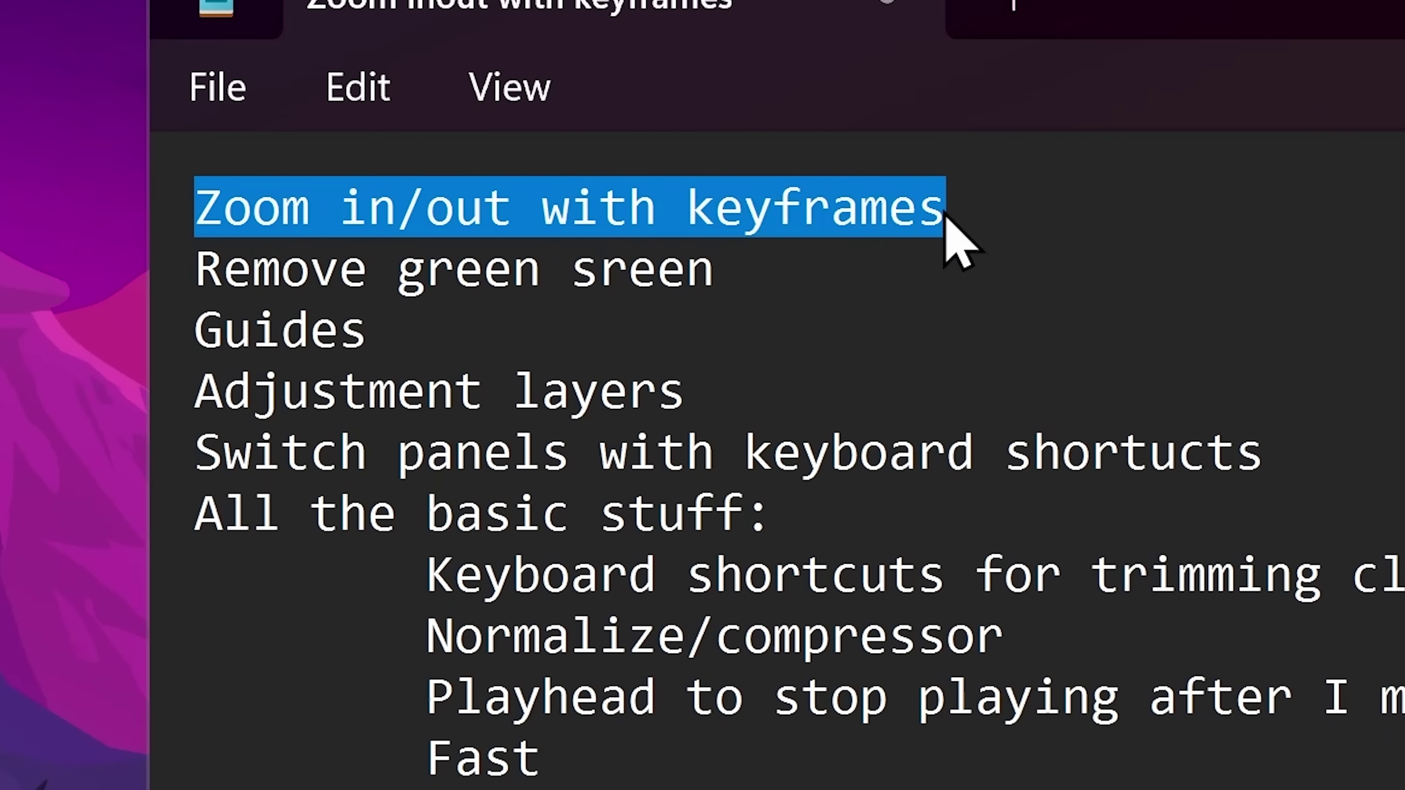
left_click_drag(945, 217, 938, 286)
left_click(423, 345)
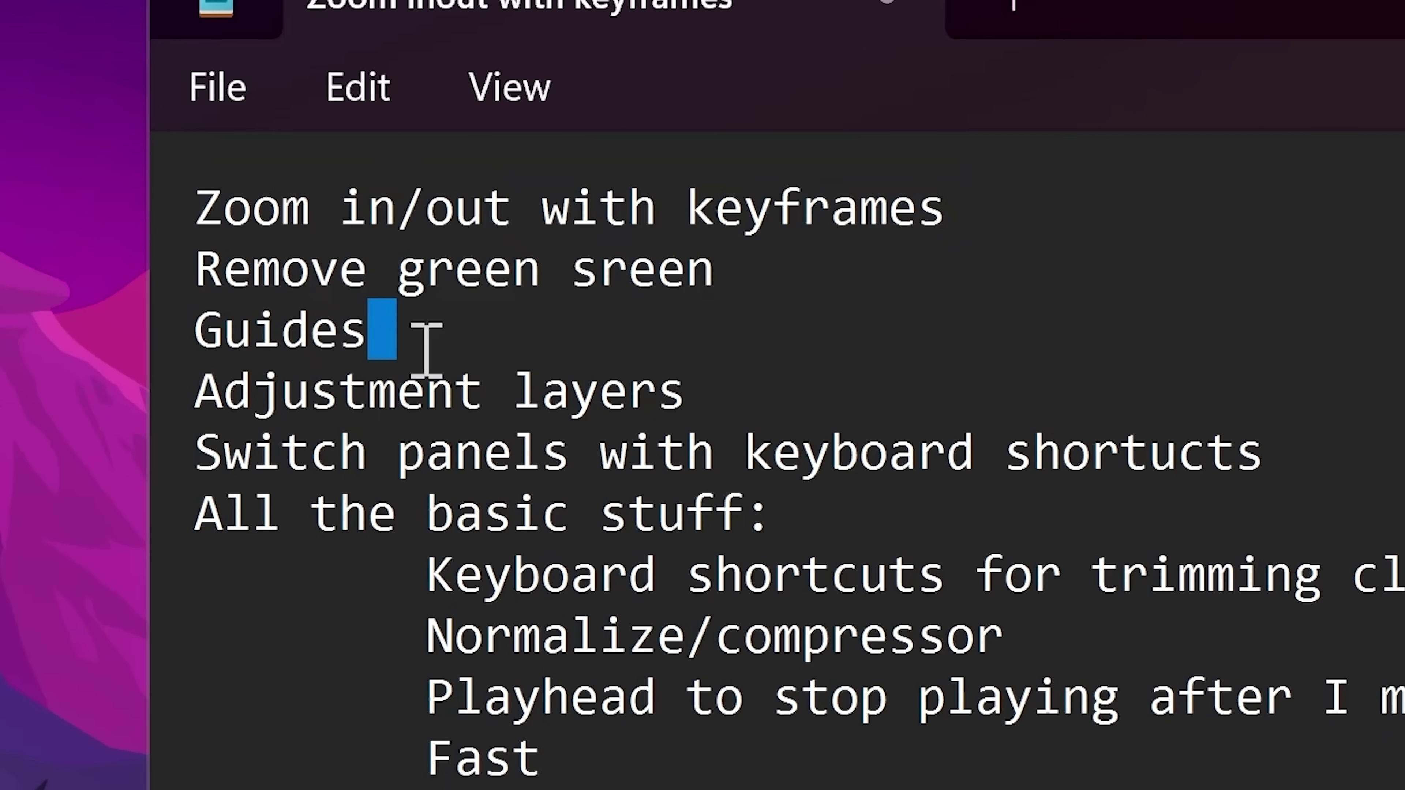
key("shift+Home")
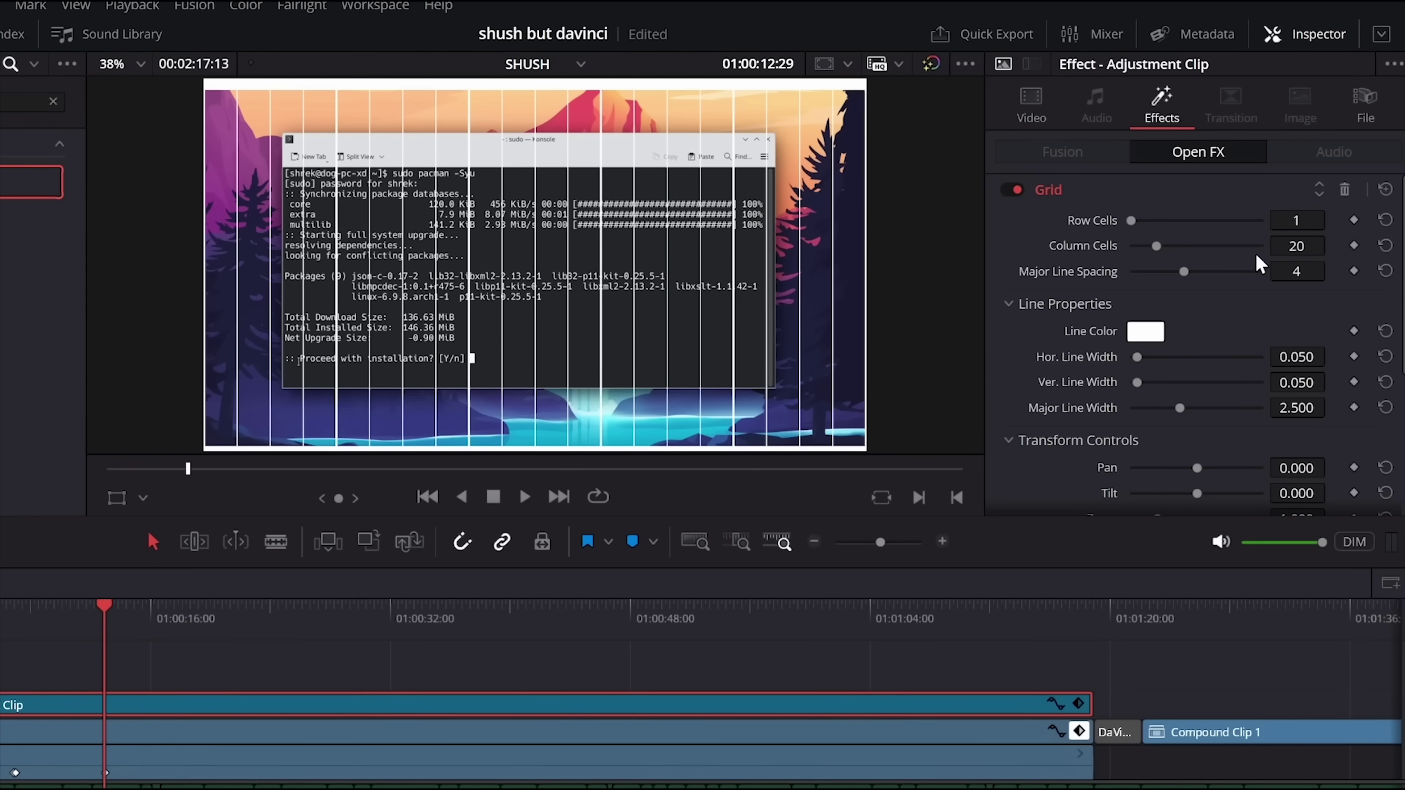
Step: In DaVinci Resolve, set the adjustment clip's Grid effect to 1 column cell and 2 row cells
mouse_move(1295, 246)
left_mouse_down()
mouse_move(1250, 246)
mouse_move(1289, 239)
left_mouse_up()
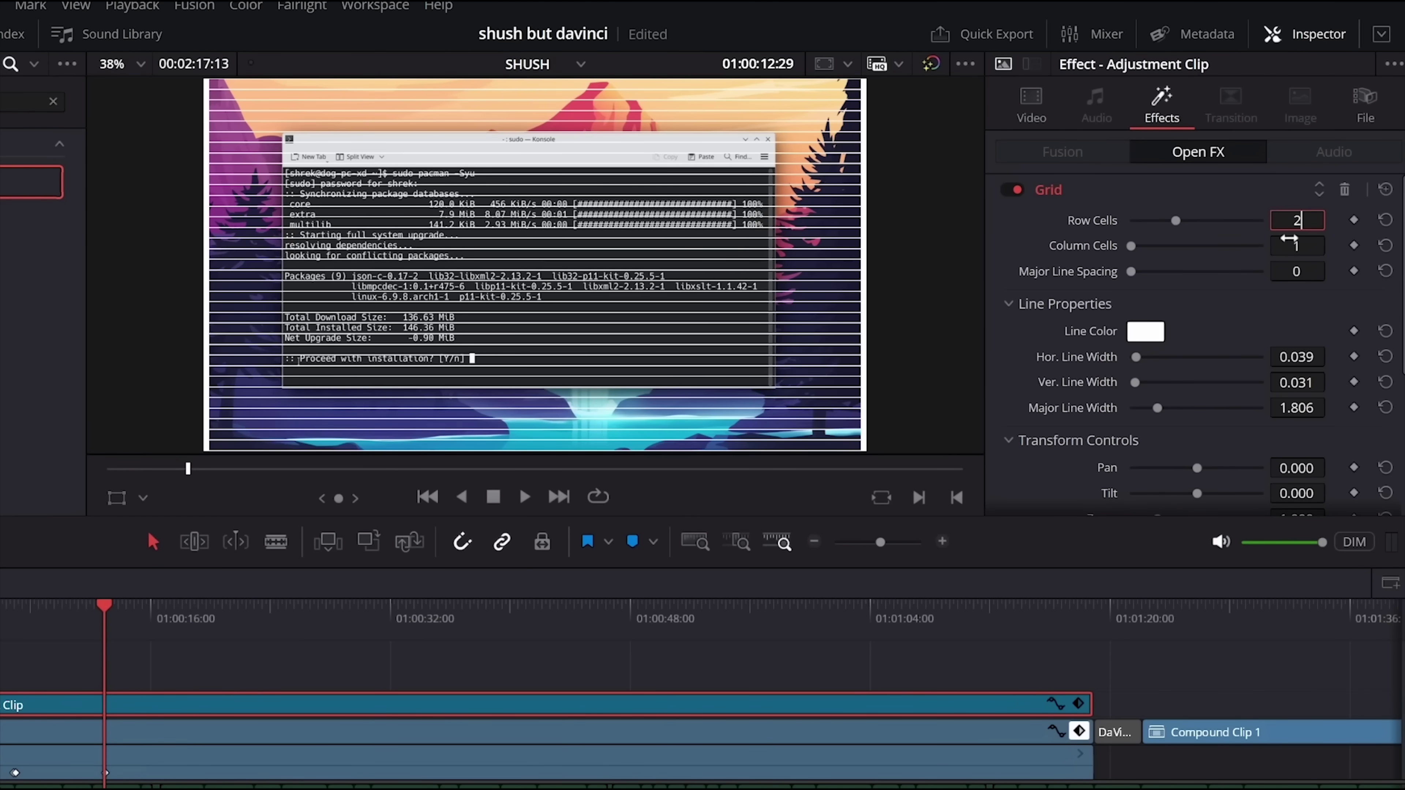
key("Tab")
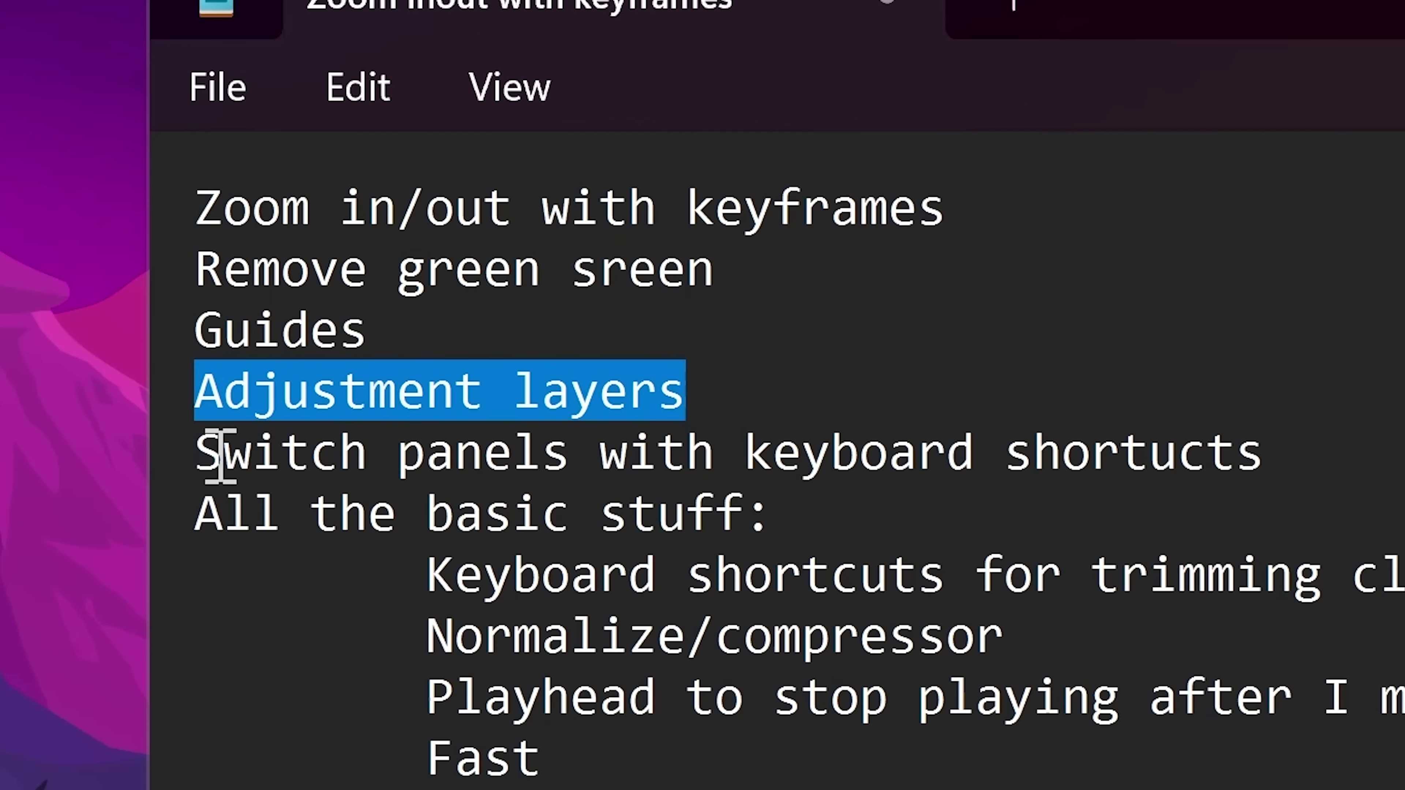
Step: Back in Notepad, highlight each entry from "Switch panels with keyboard shortucts" through "Playhead to stop playing after I move it"
left_click_drag(198, 451, 1355, 440)
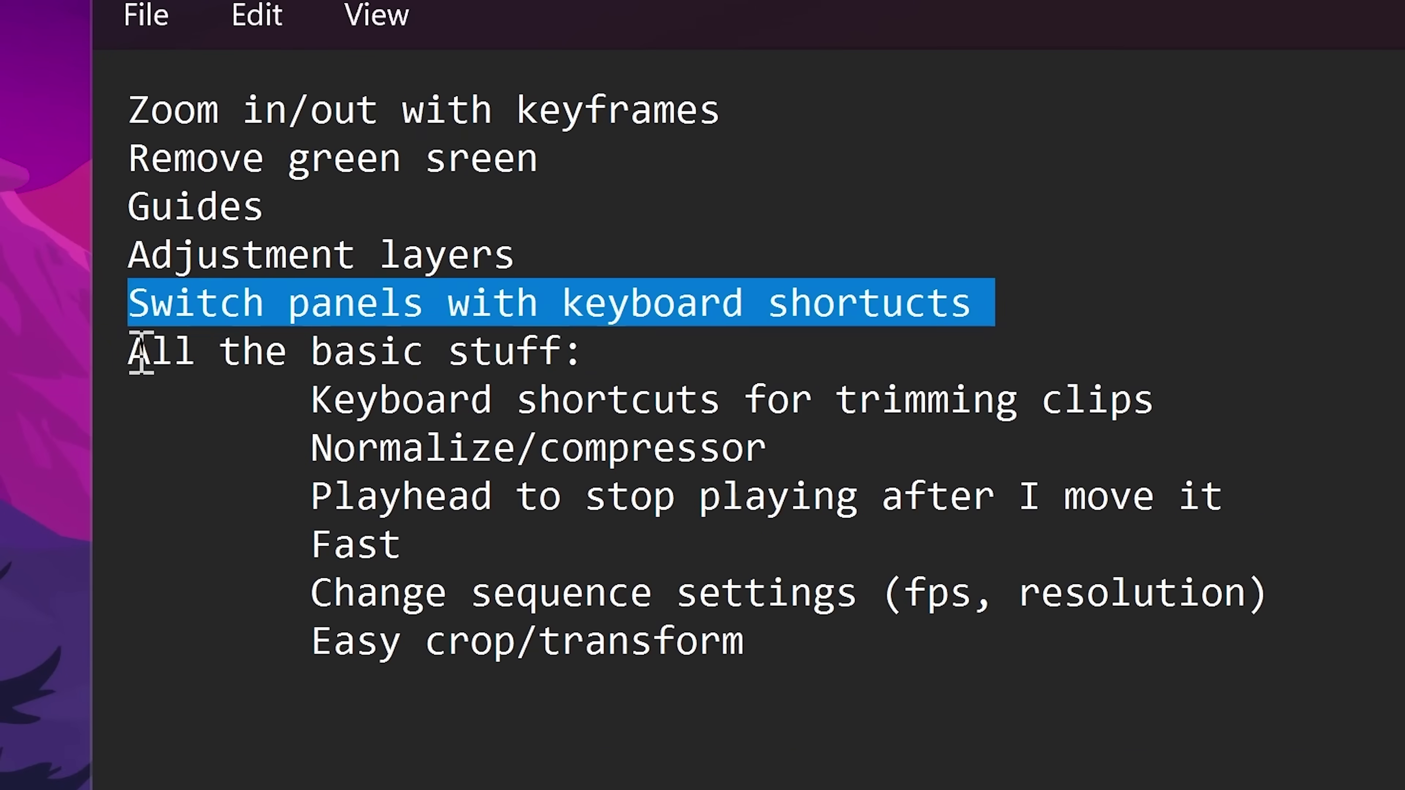
left_click_drag(141, 352, 628, 339)
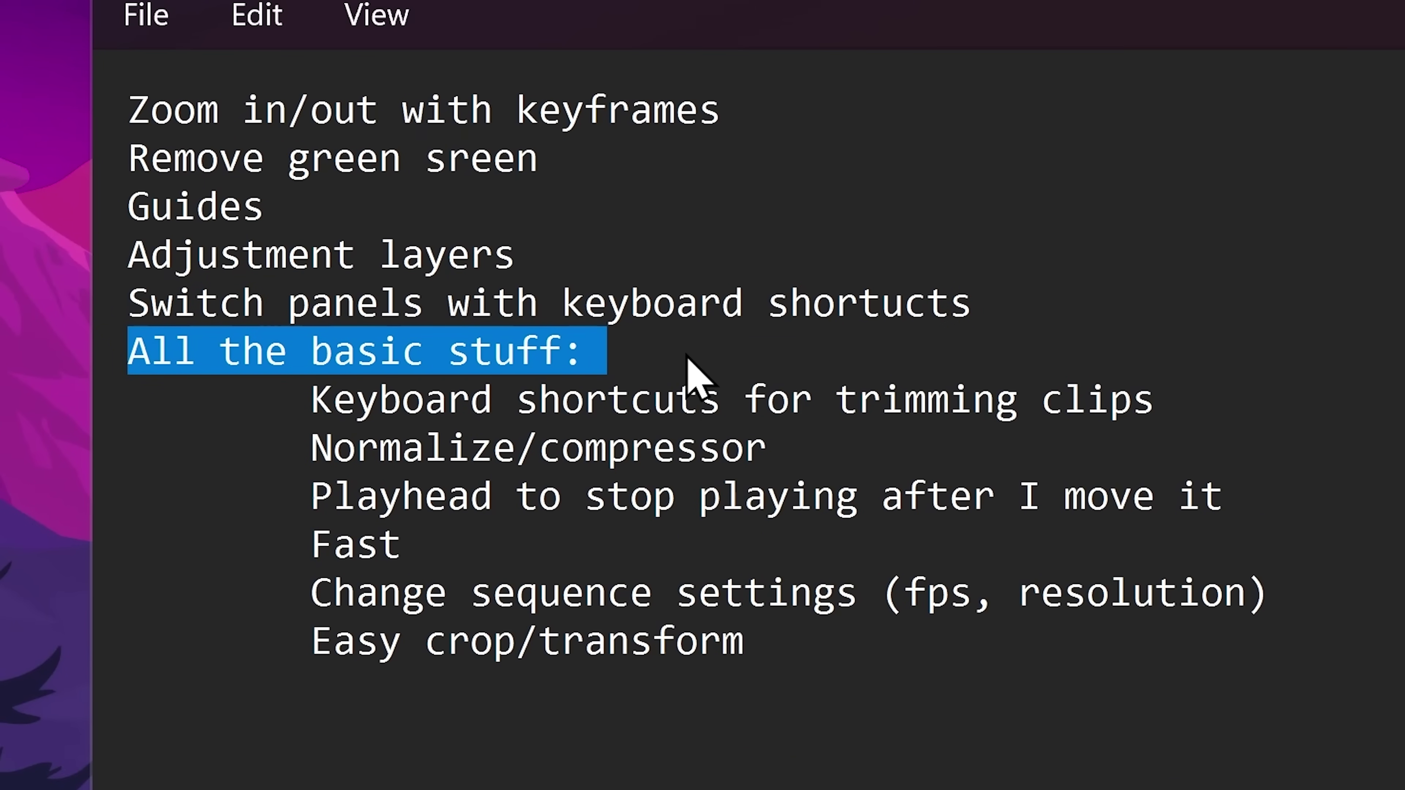
left_click_drag(311, 398, 1167, 395)
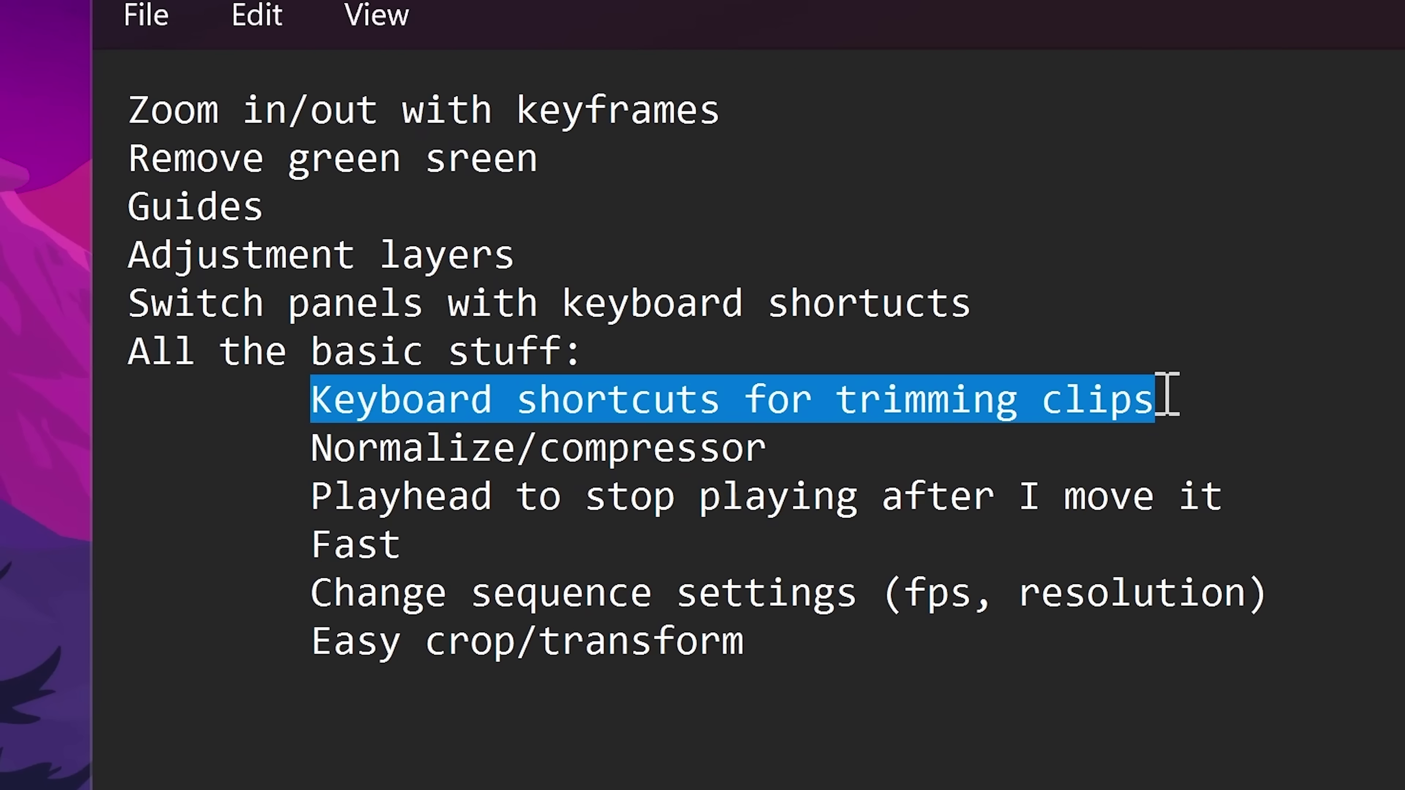
left_click_drag(899, 455, 323, 446)
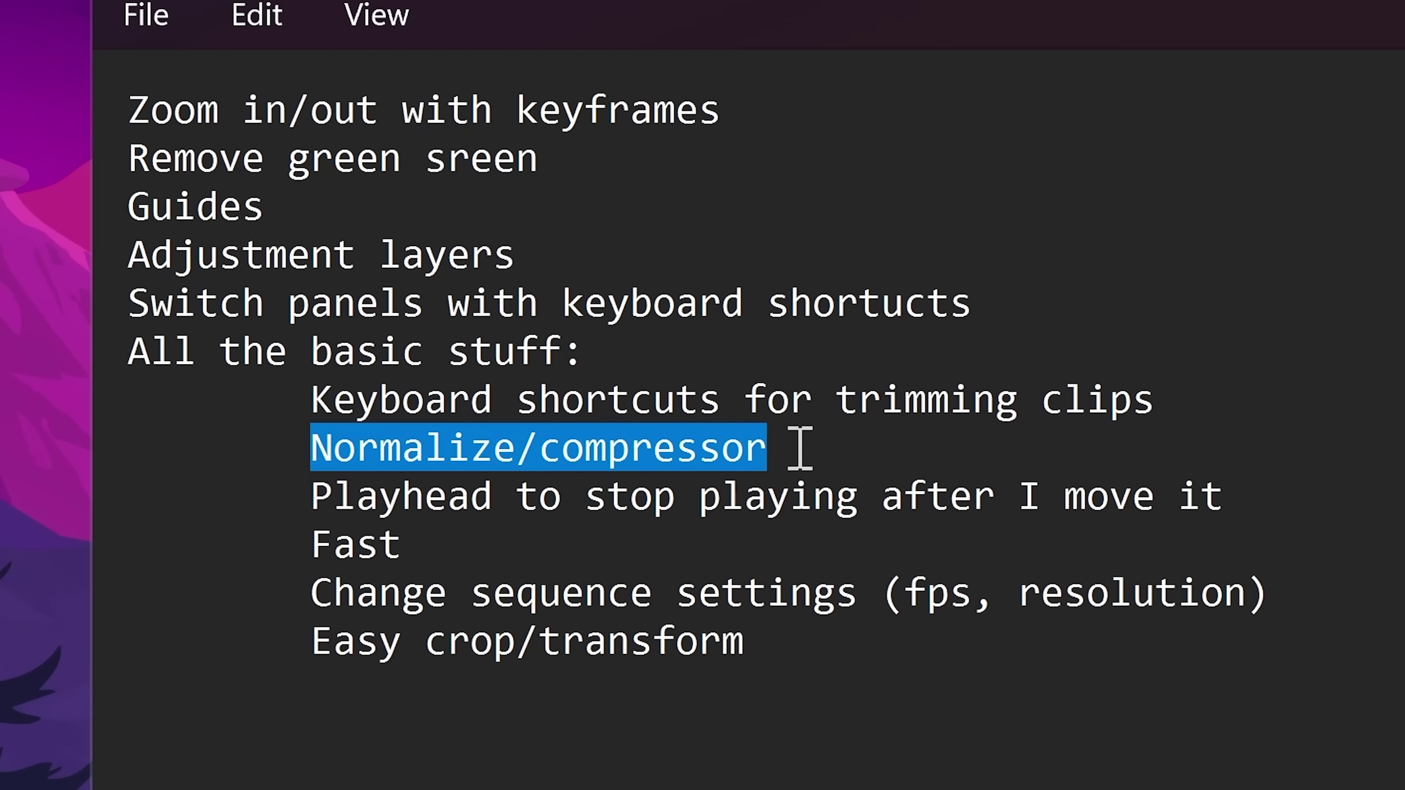
left_click_drag(313, 498, 1261, 495)
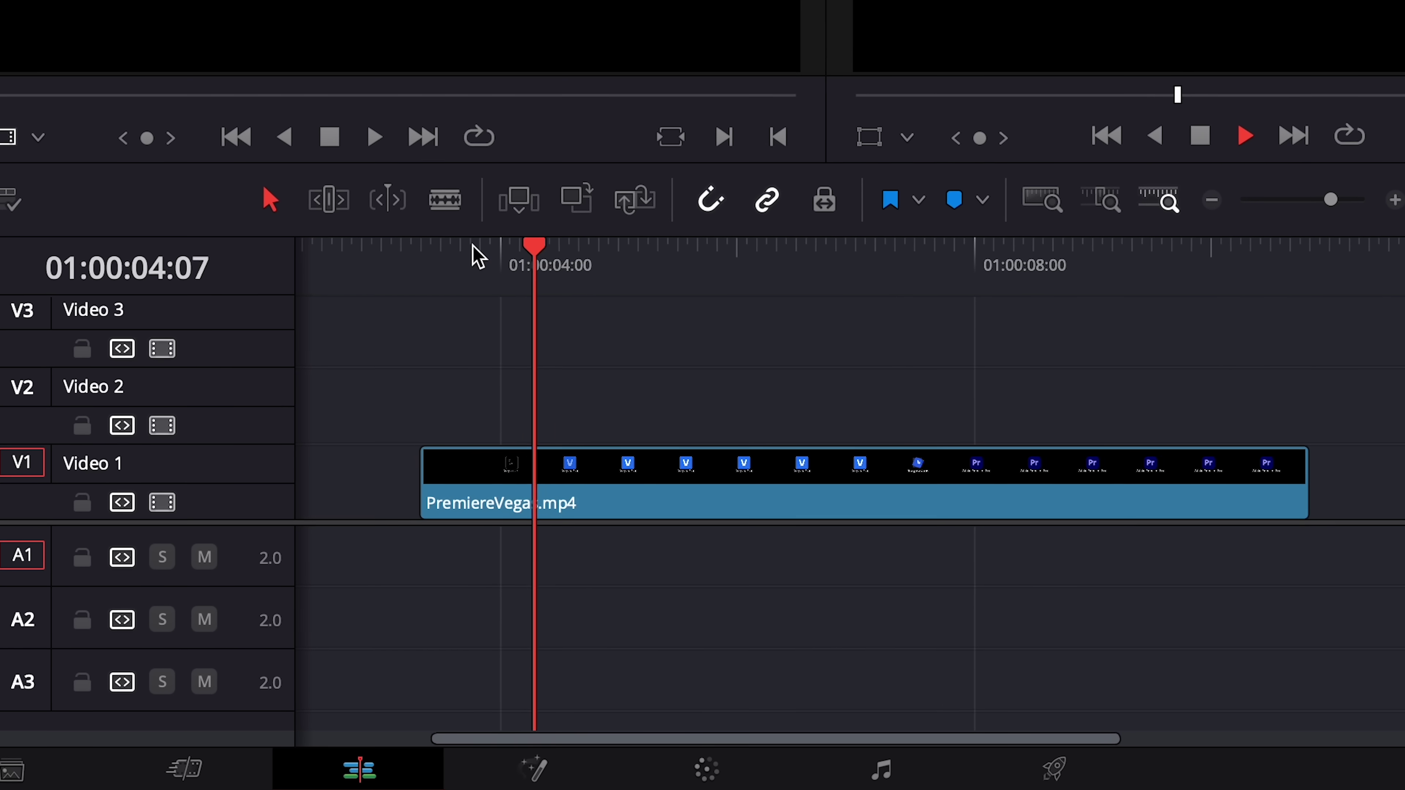
Step: In DaVinci Resolve, repeatedly move the playhead back to just before 01:00:04:00 on the timeline while PremiereVegas.mp4 is playing
left_click(474, 249)
left_click(474, 249)
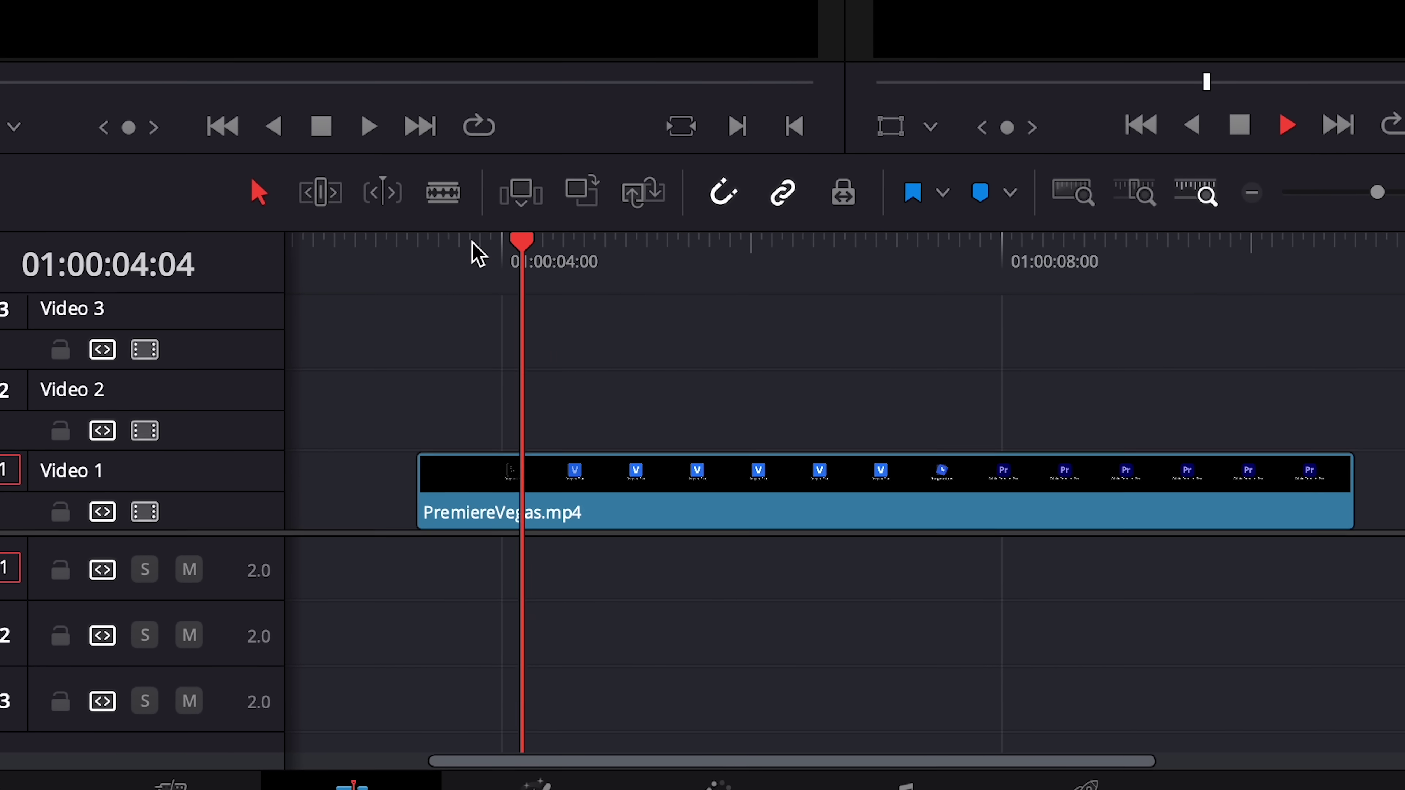
left_click(475, 249)
left_click(474, 249)
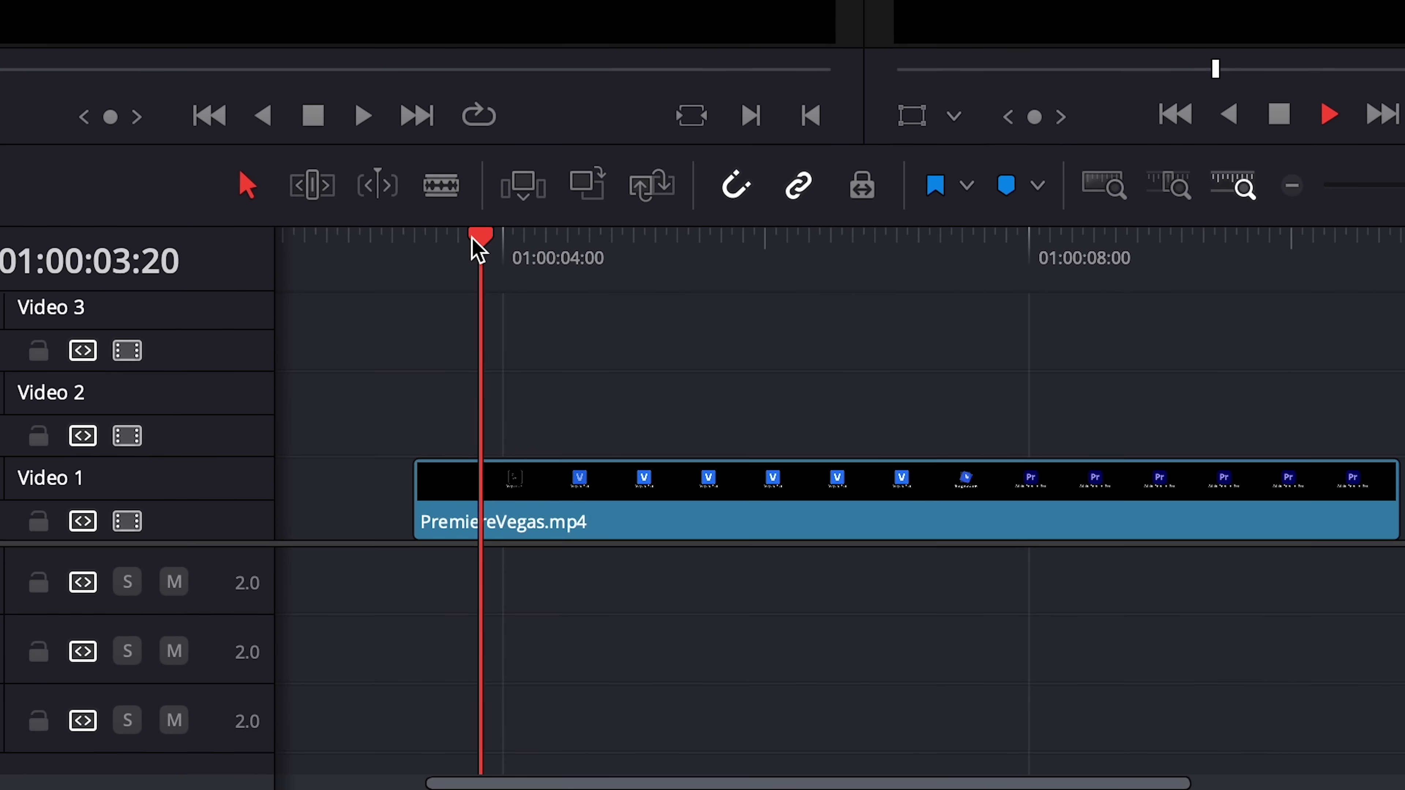
left_click(474, 248)
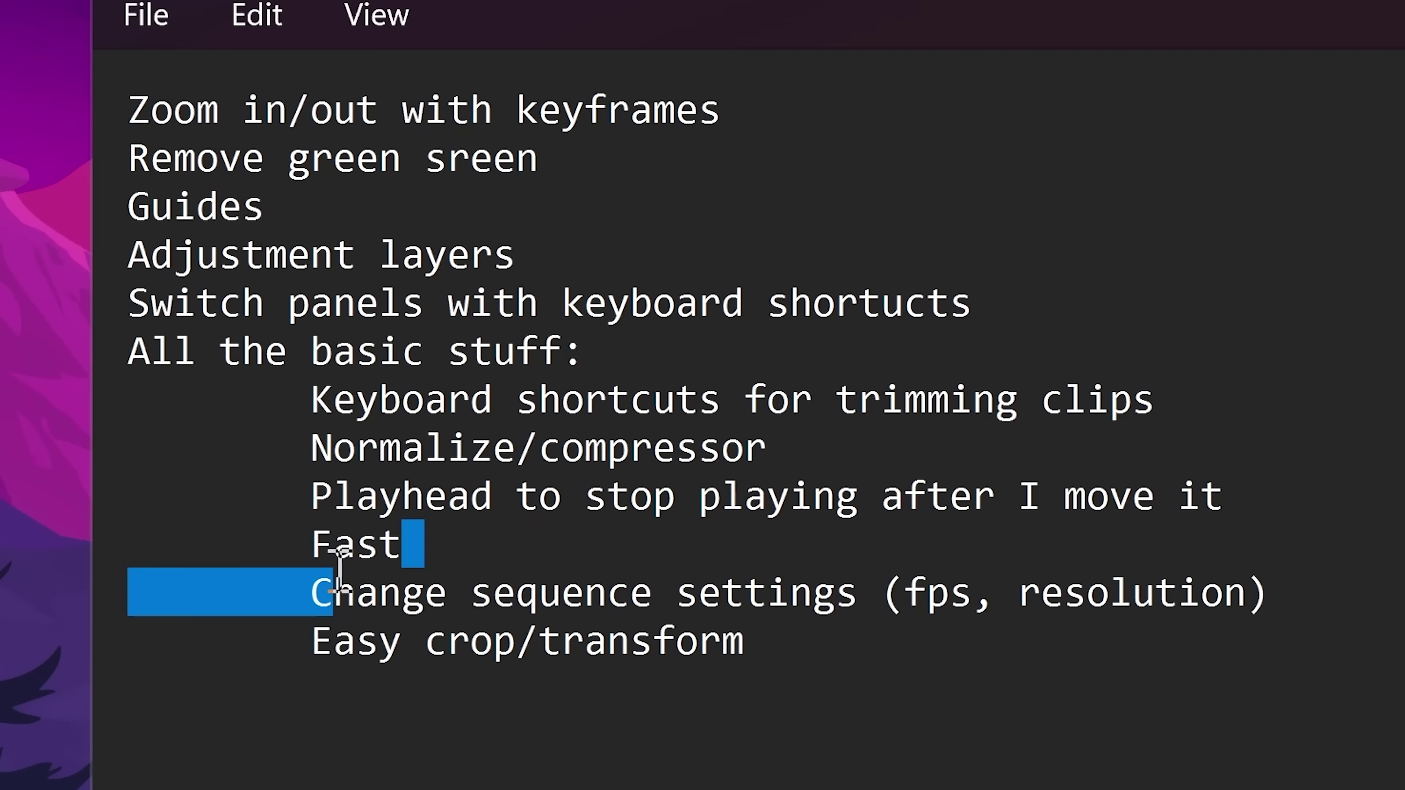
Step: In Notepad, highlight the sequence settings and crop/transform entries, plus the whole indented group of basics, for review
left_click_drag(340, 571, 1279, 587)
triple_click(913, 639)
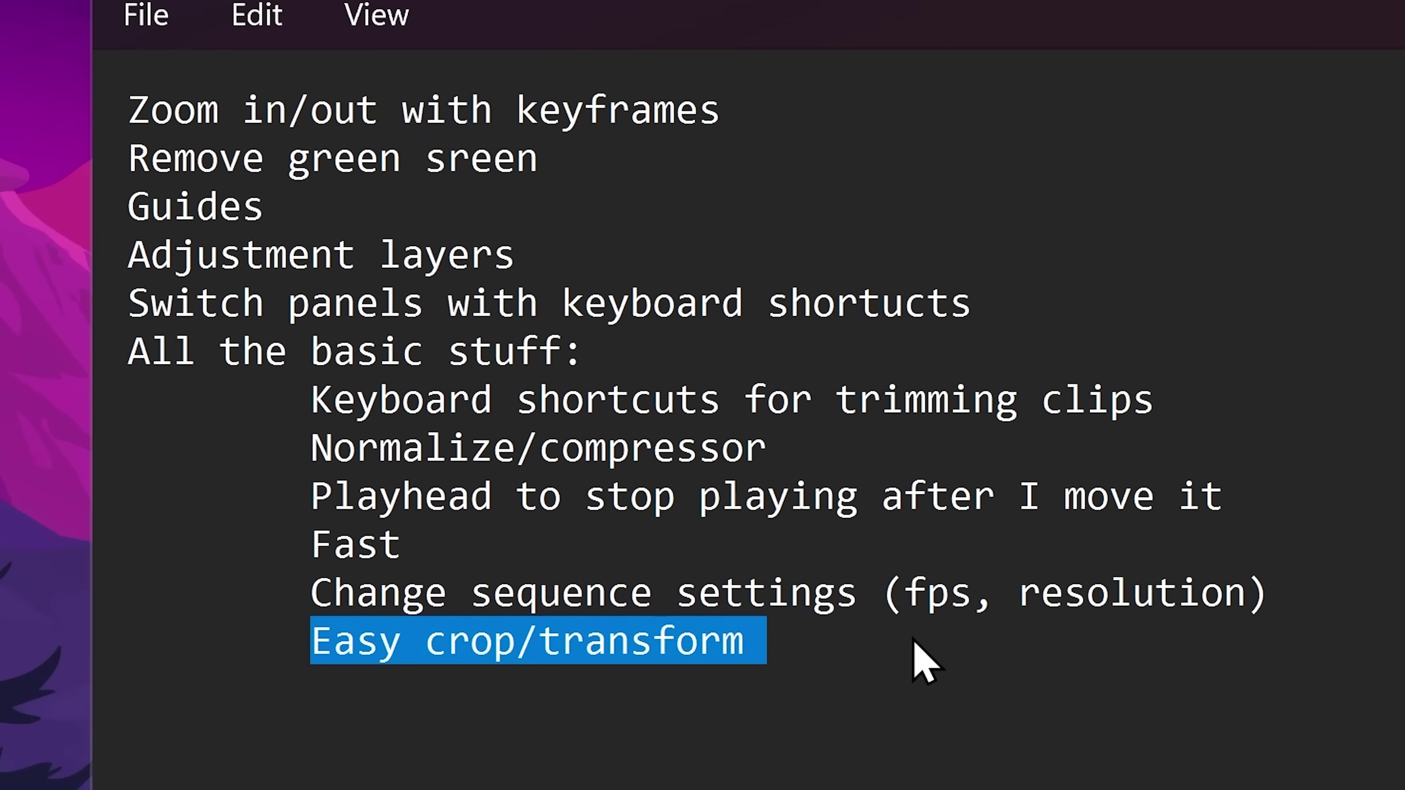
left_click_drag(913, 639, 313, 424)
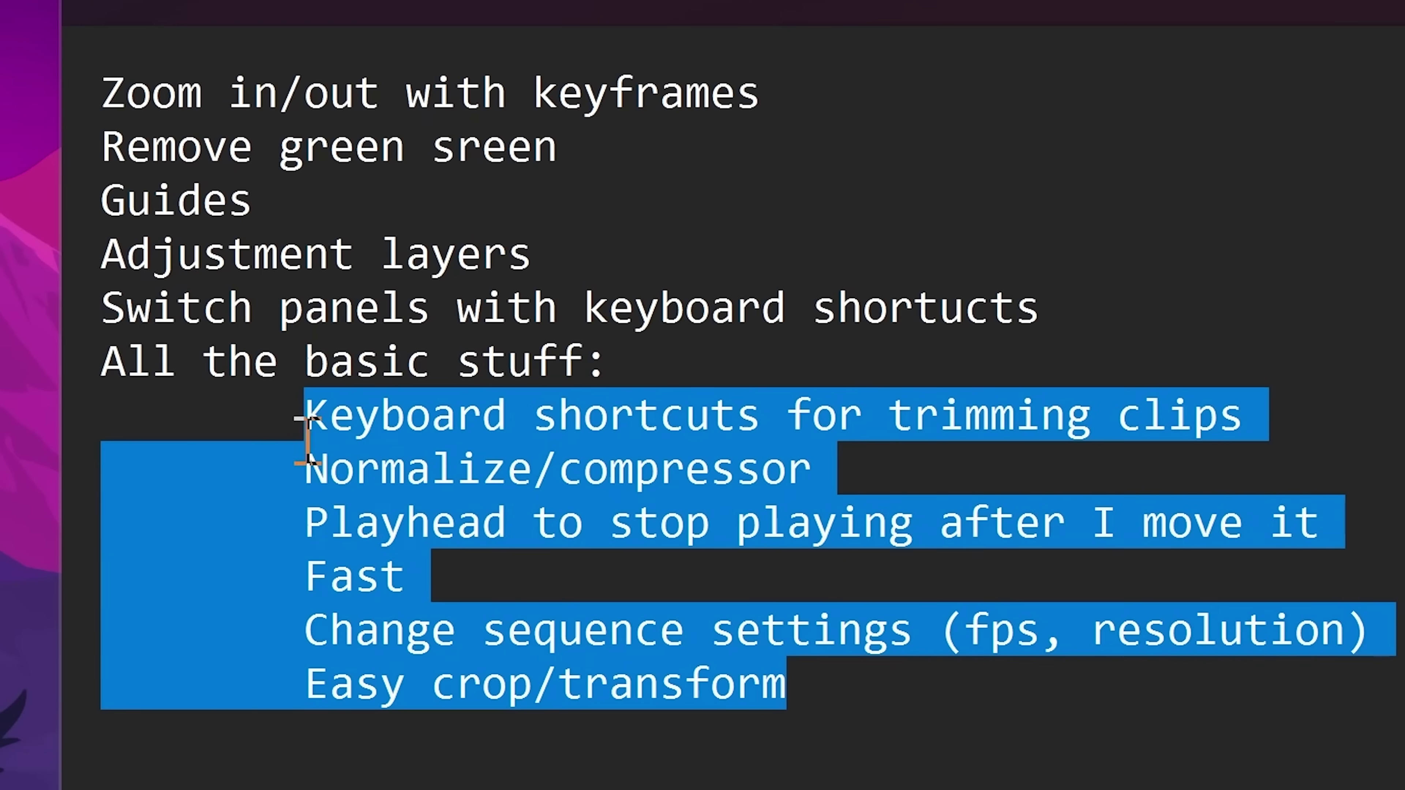
left_click(865, 690)
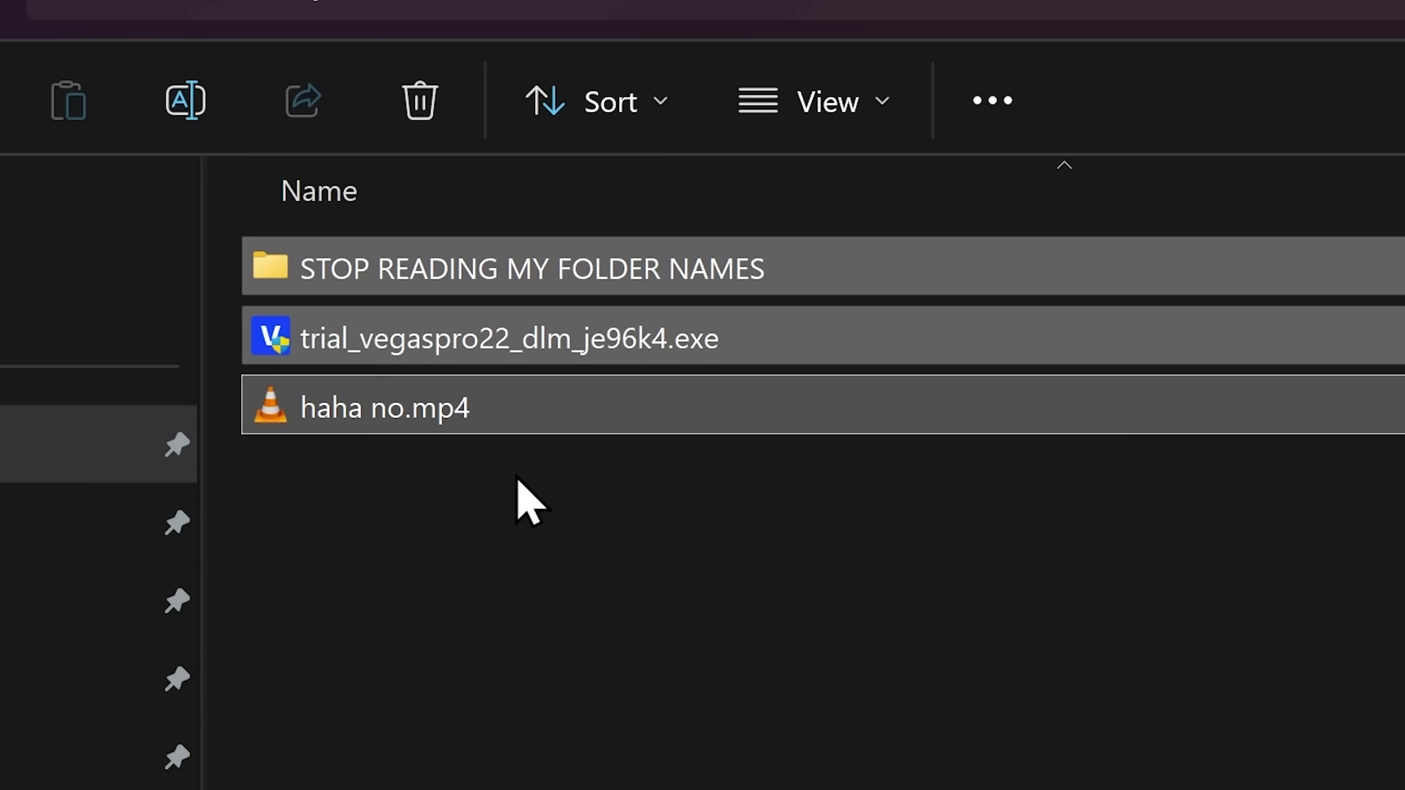
Step: Select haha no.mp4 on the Desktop and minimize the File Explorer window
left_click(420, 403)
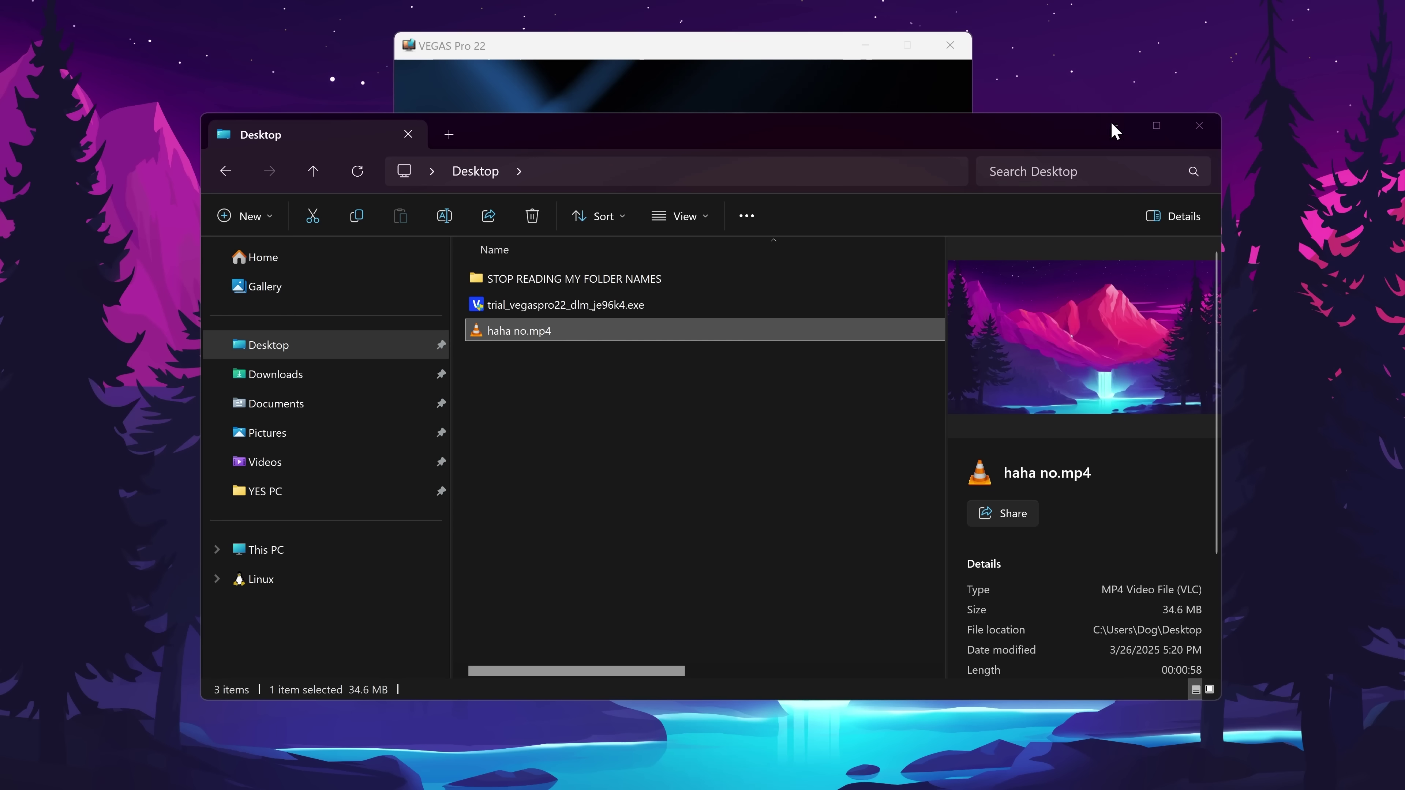
left_click(1113, 126)
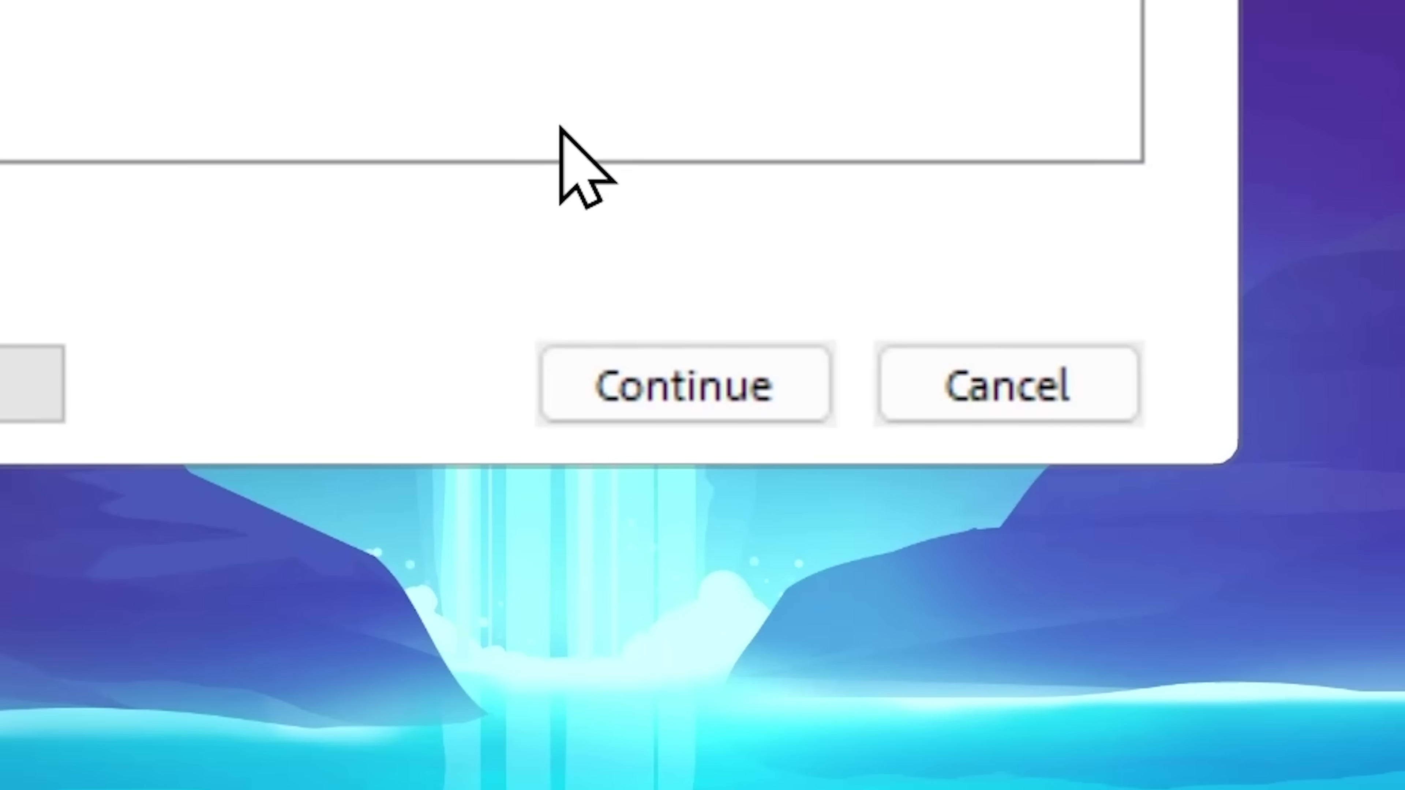
Step: Proceed through the VEGAS Pro 22 setup, opening its default settings and accepting English (United States) as the installation language
left_click(692, 366)
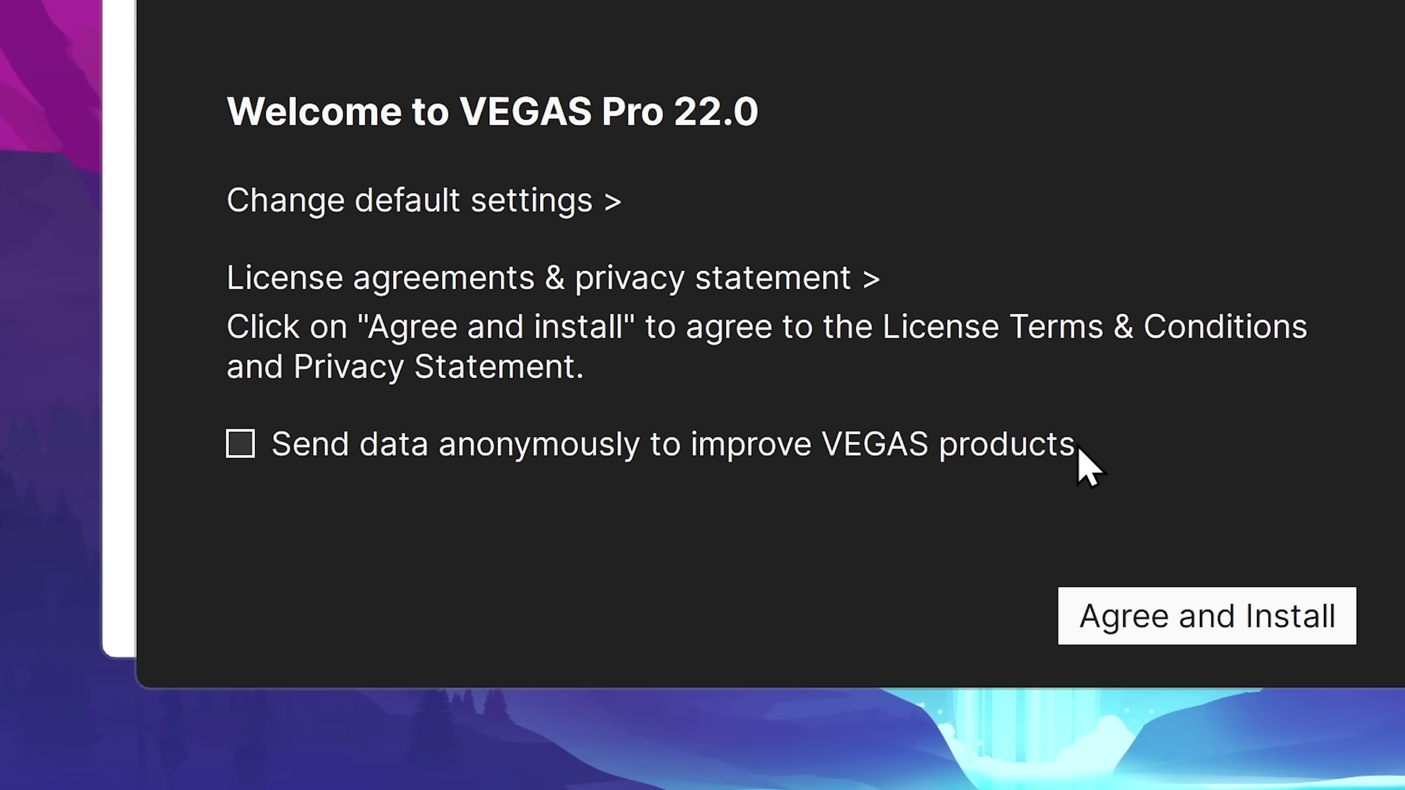
left_click(487, 220)
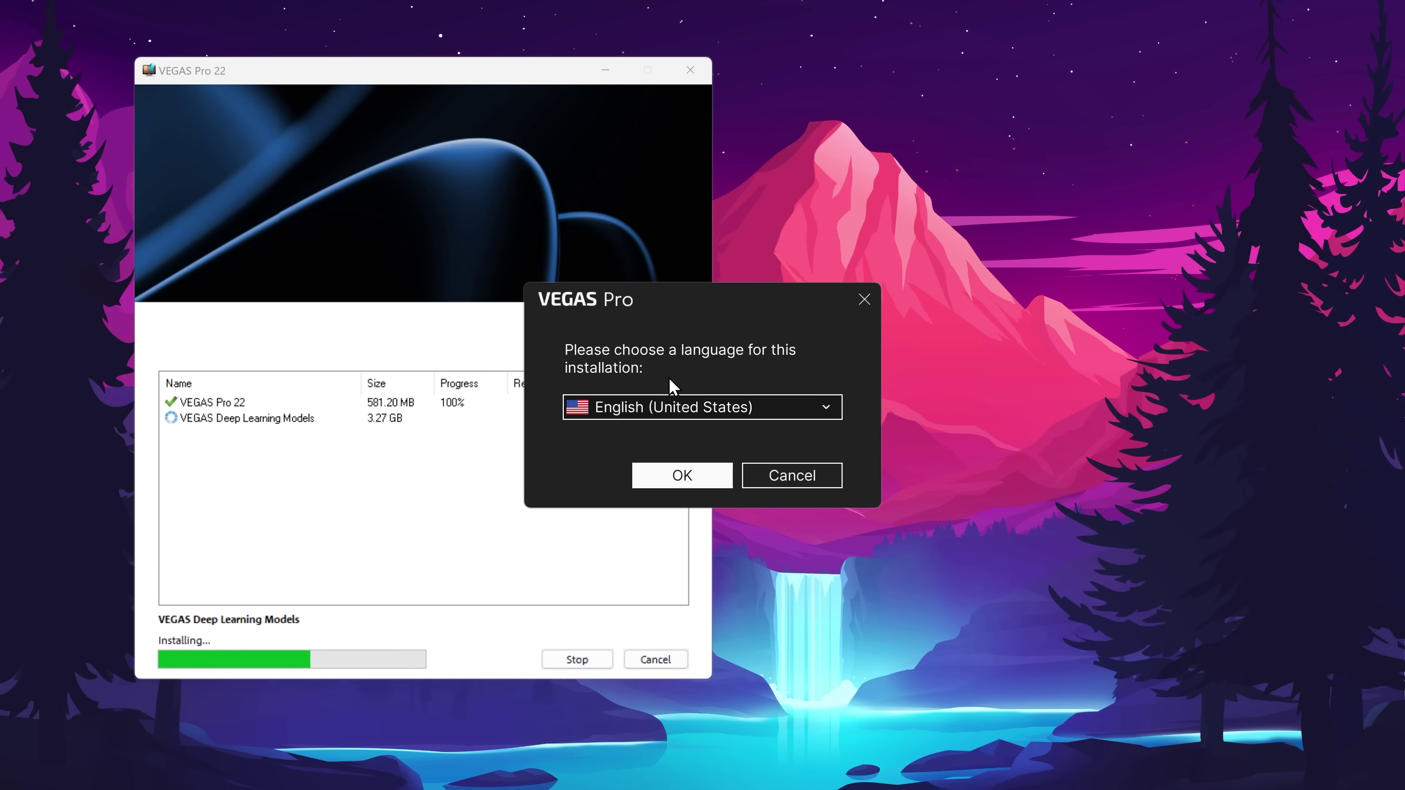
left_click(659, 479)
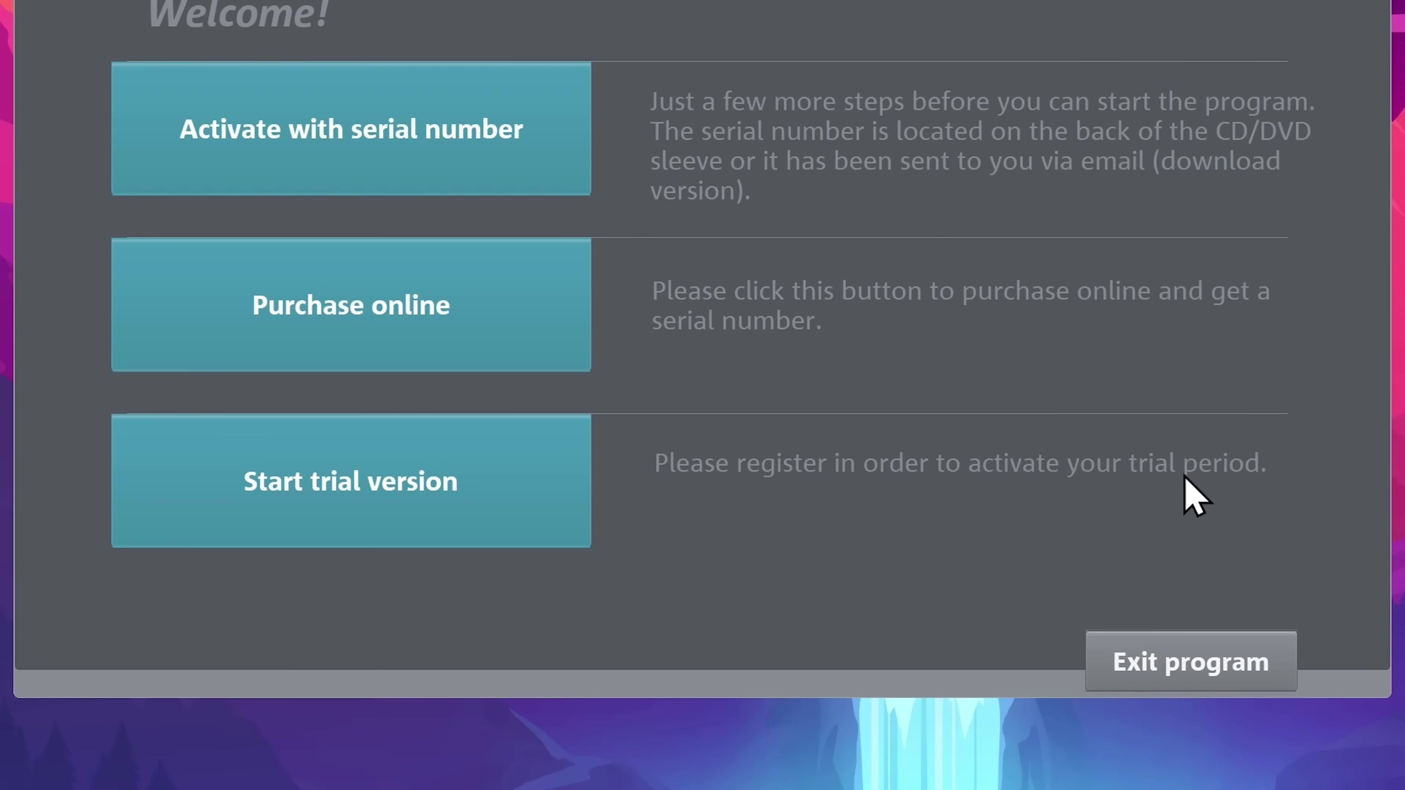
Step: Start the trial version of VEGAS Pro and acknowledge its activation
left_click(373, 488)
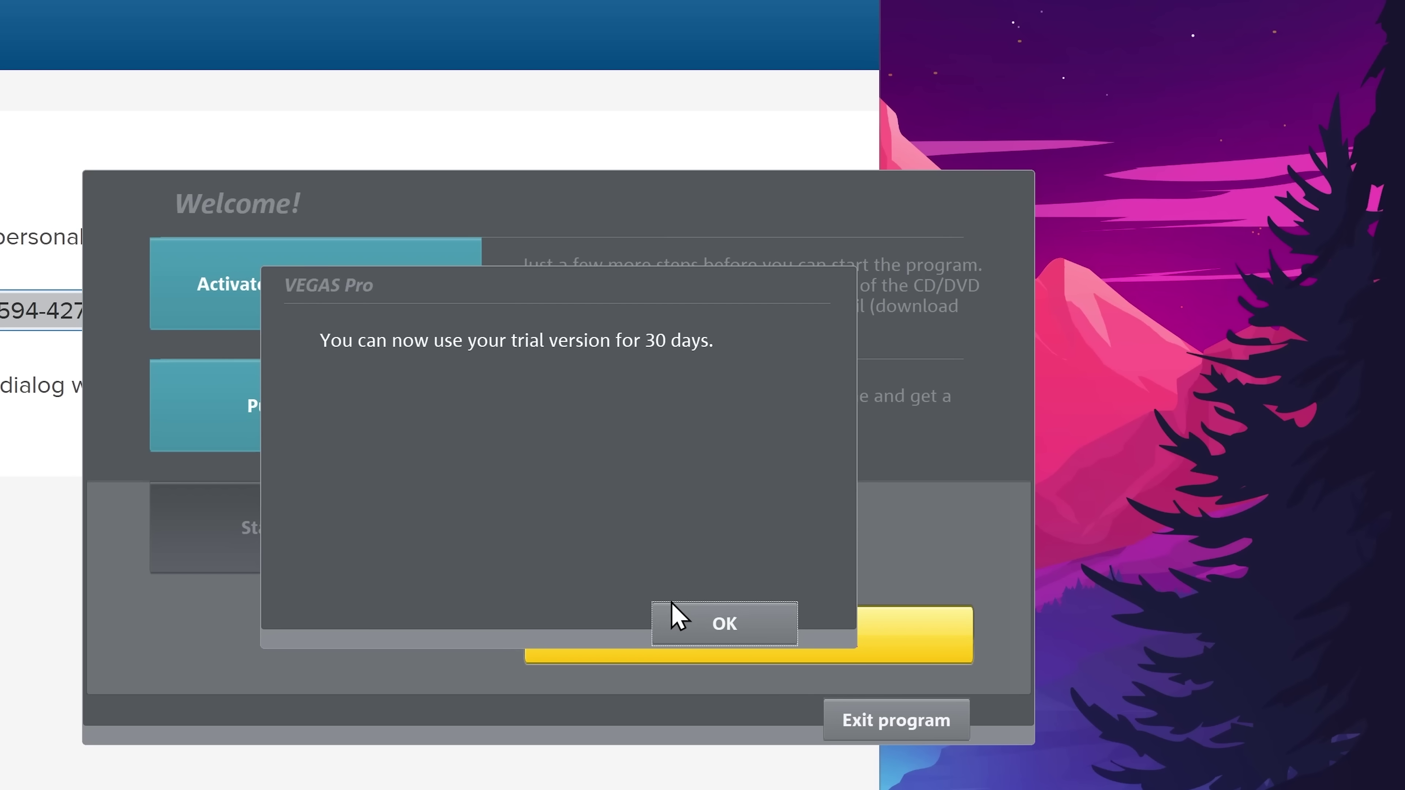
left_click(677, 614)
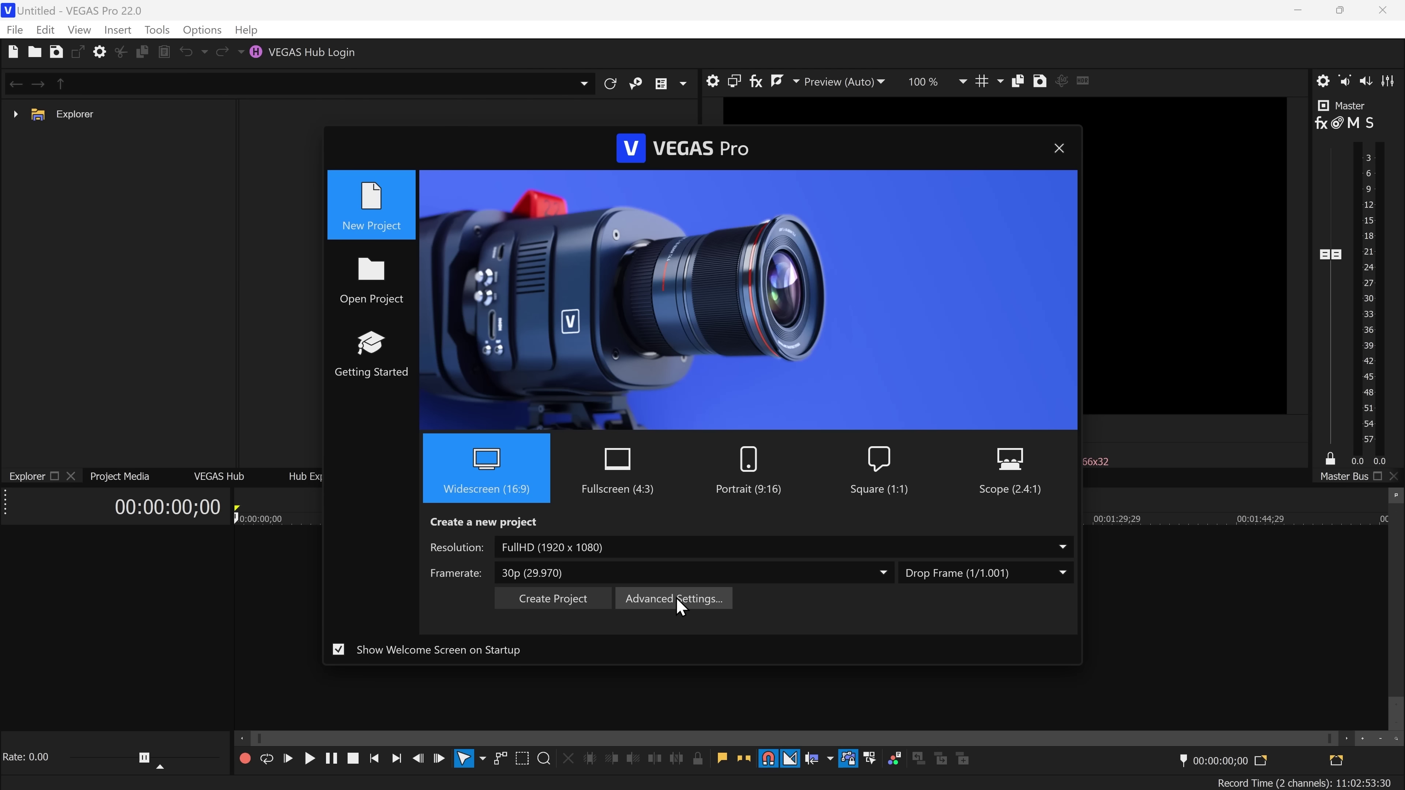
Step: Open the advanced settings for a new project and examine the Ruler, Summary, Audio CD and Advanced options
left_click(677, 601)
left_click(613, 76)
left_click(652, 78)
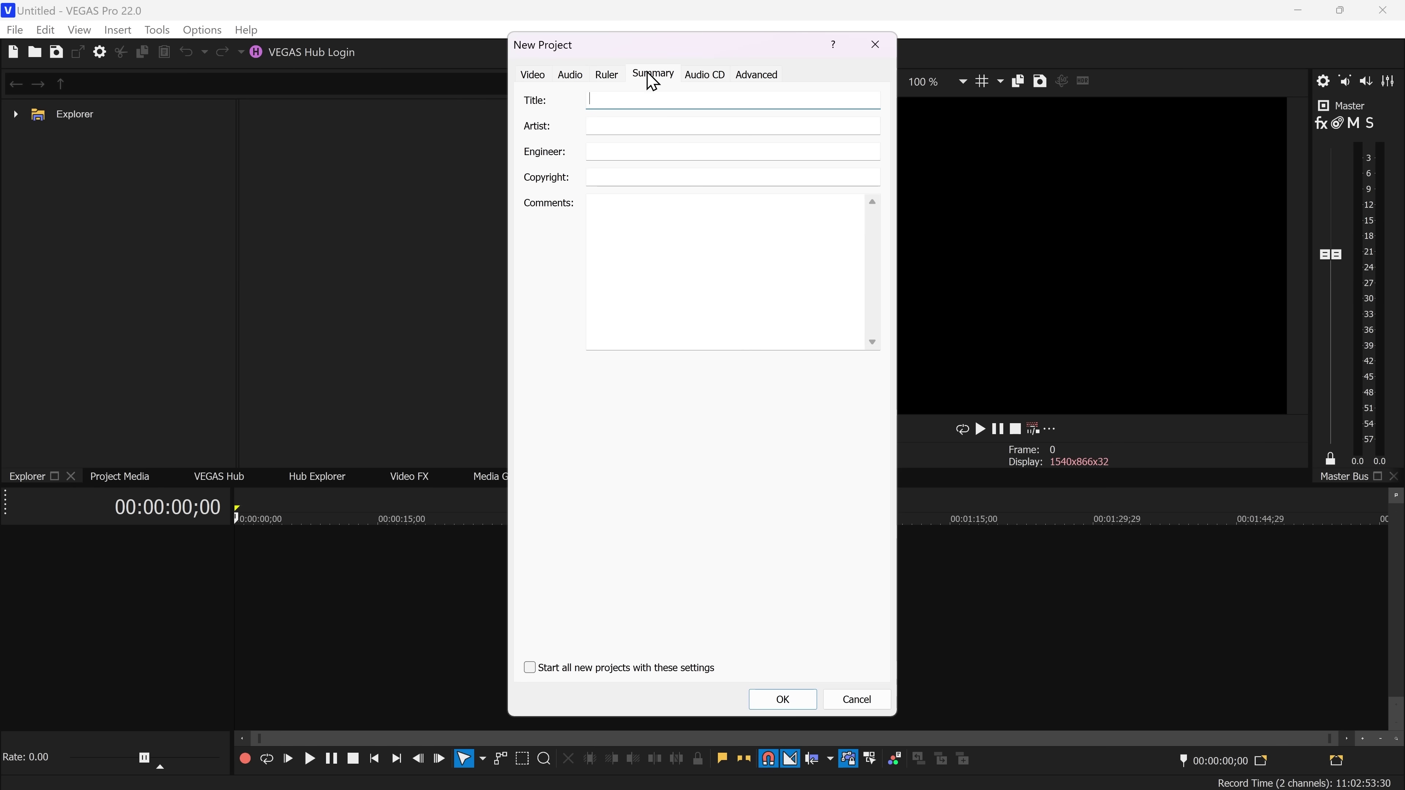
left_click(705, 75)
left_click(755, 75)
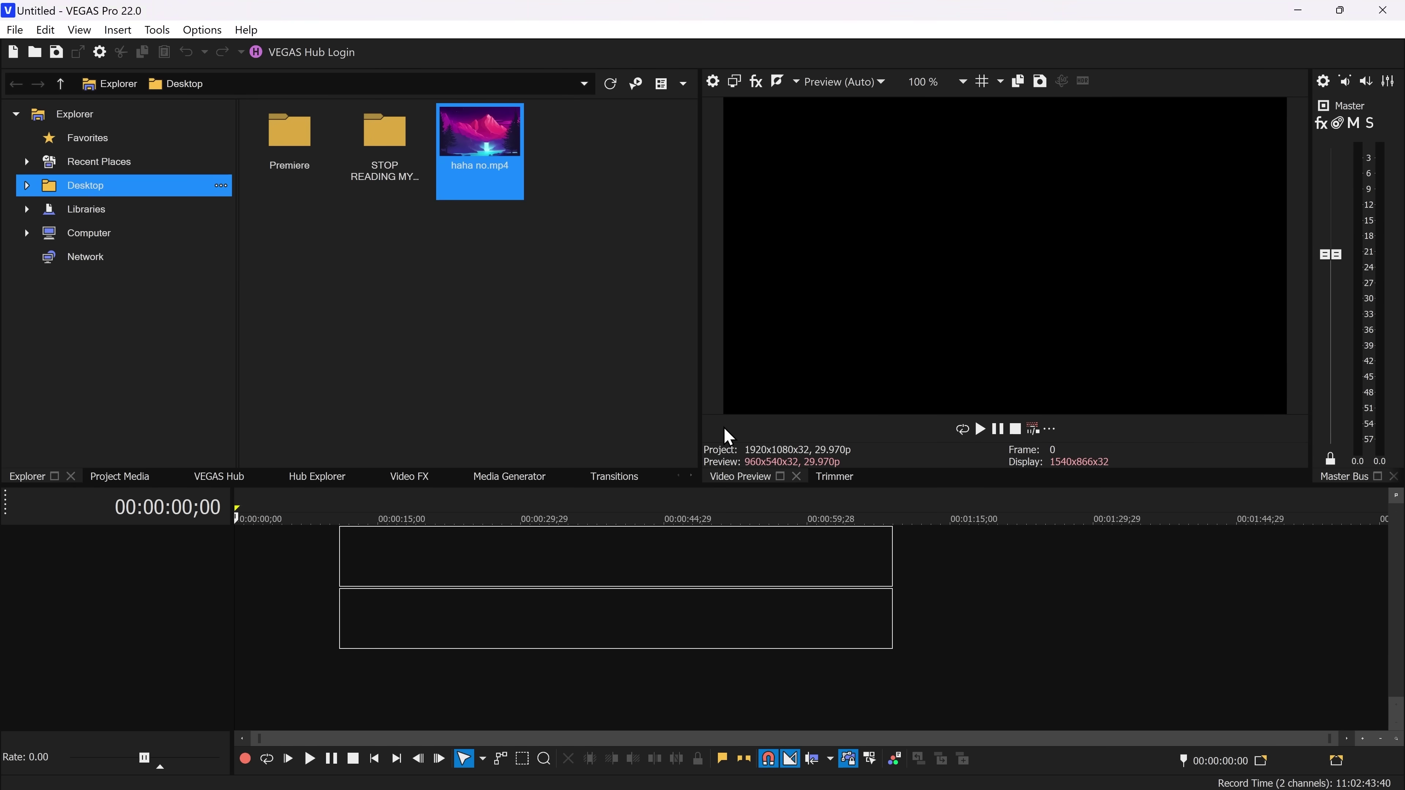
left_click(79, 30)
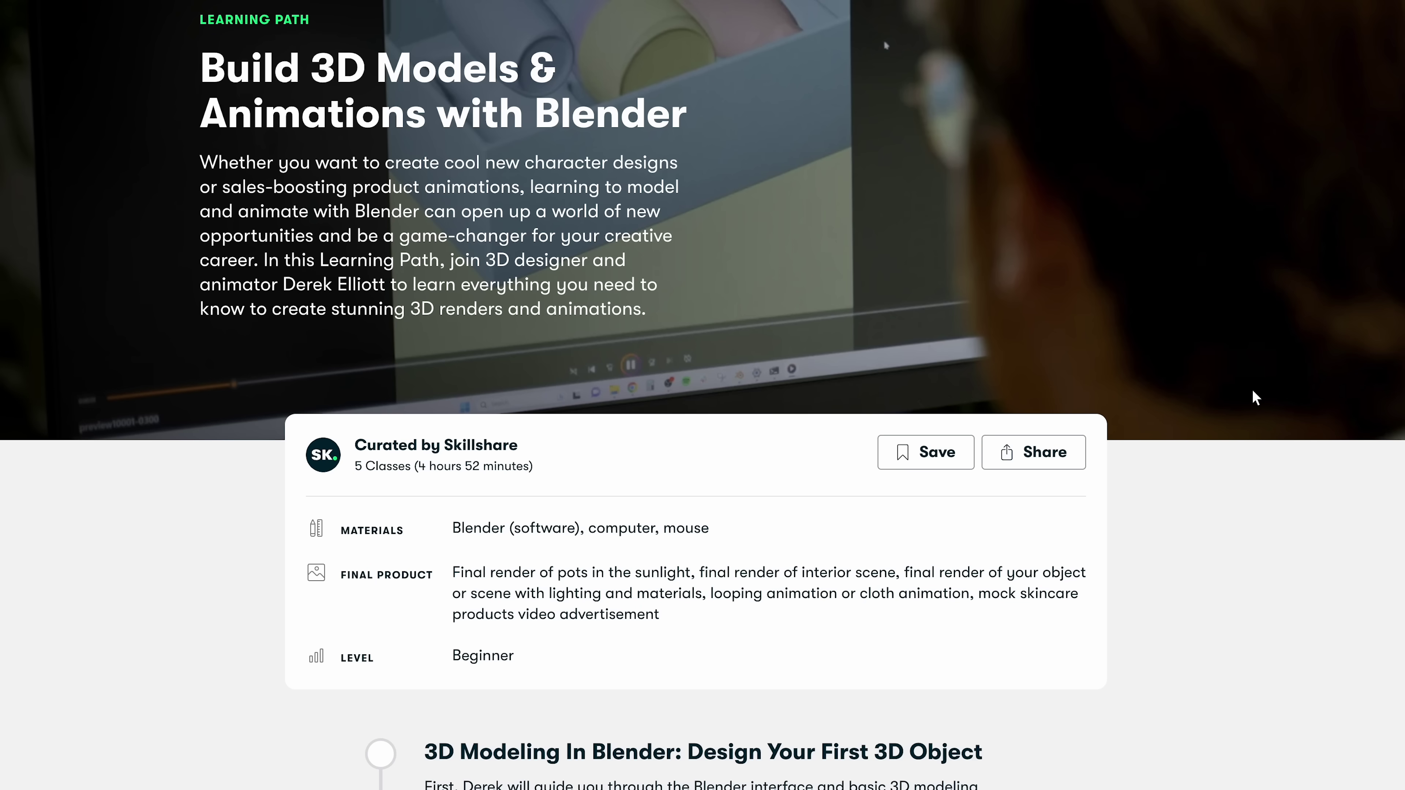
Step: On the Skillshare website, browse the Blender learning path and the featured classes in all categories
scroll(1252, 389, "down", 6)
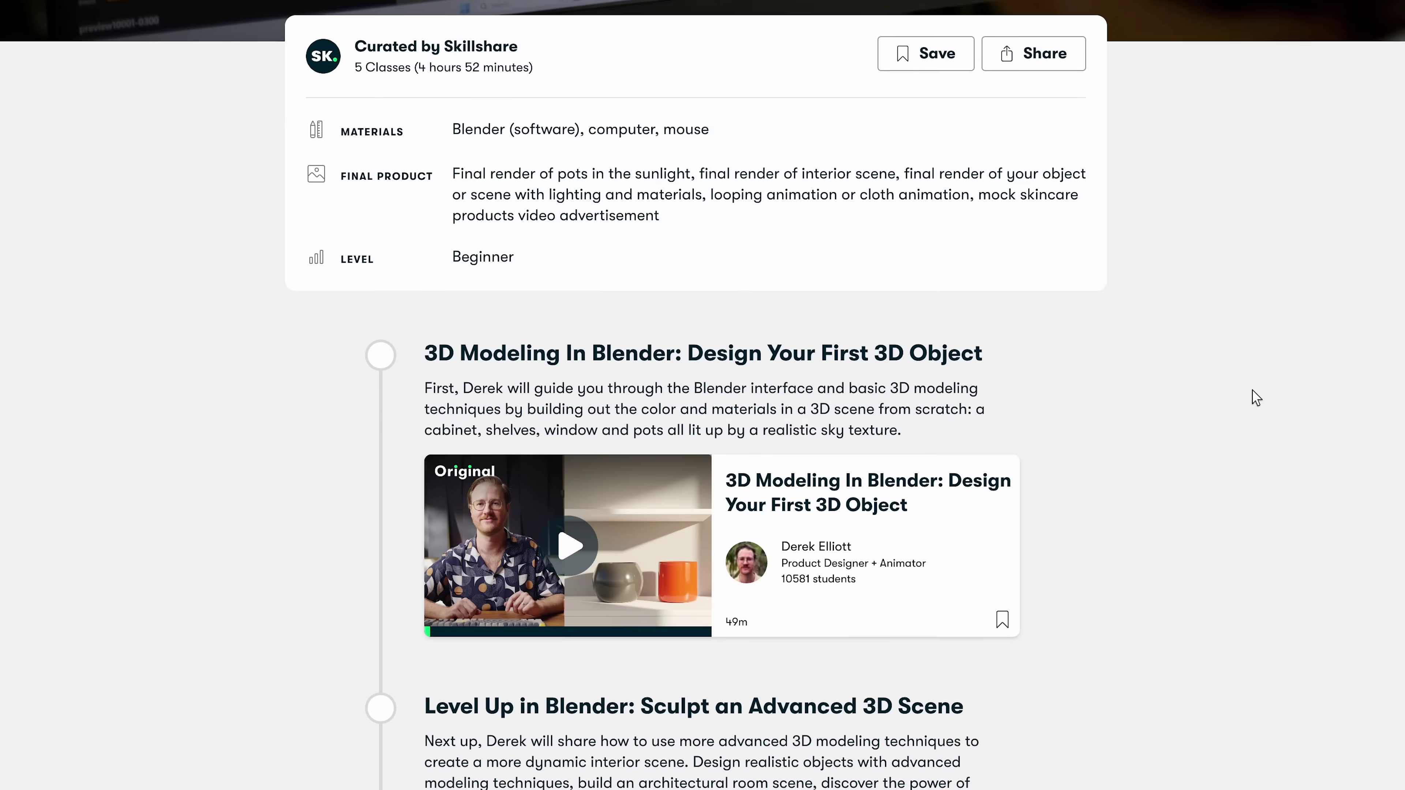
scroll(1255, 398, "down", 10)
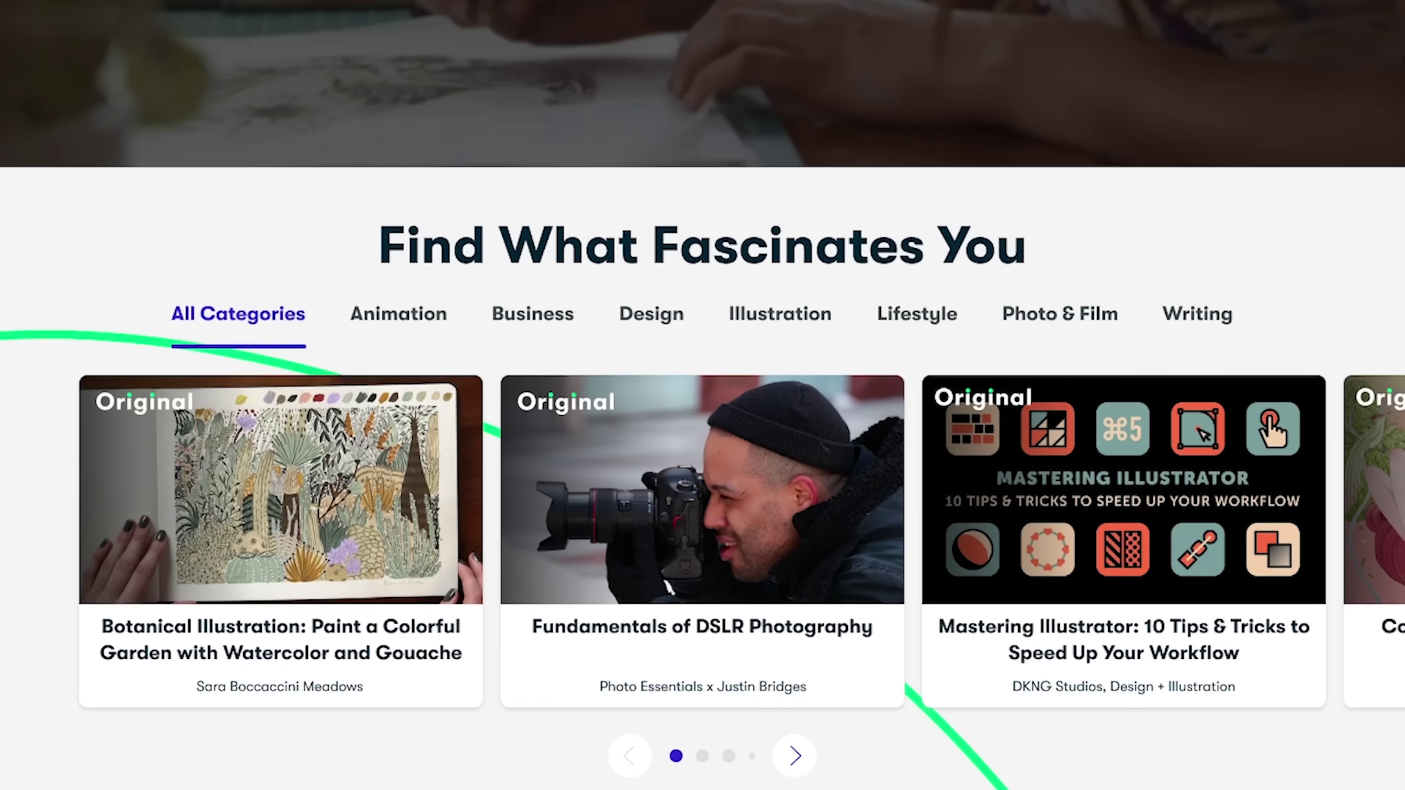
scroll(471, 566, "down", 3)
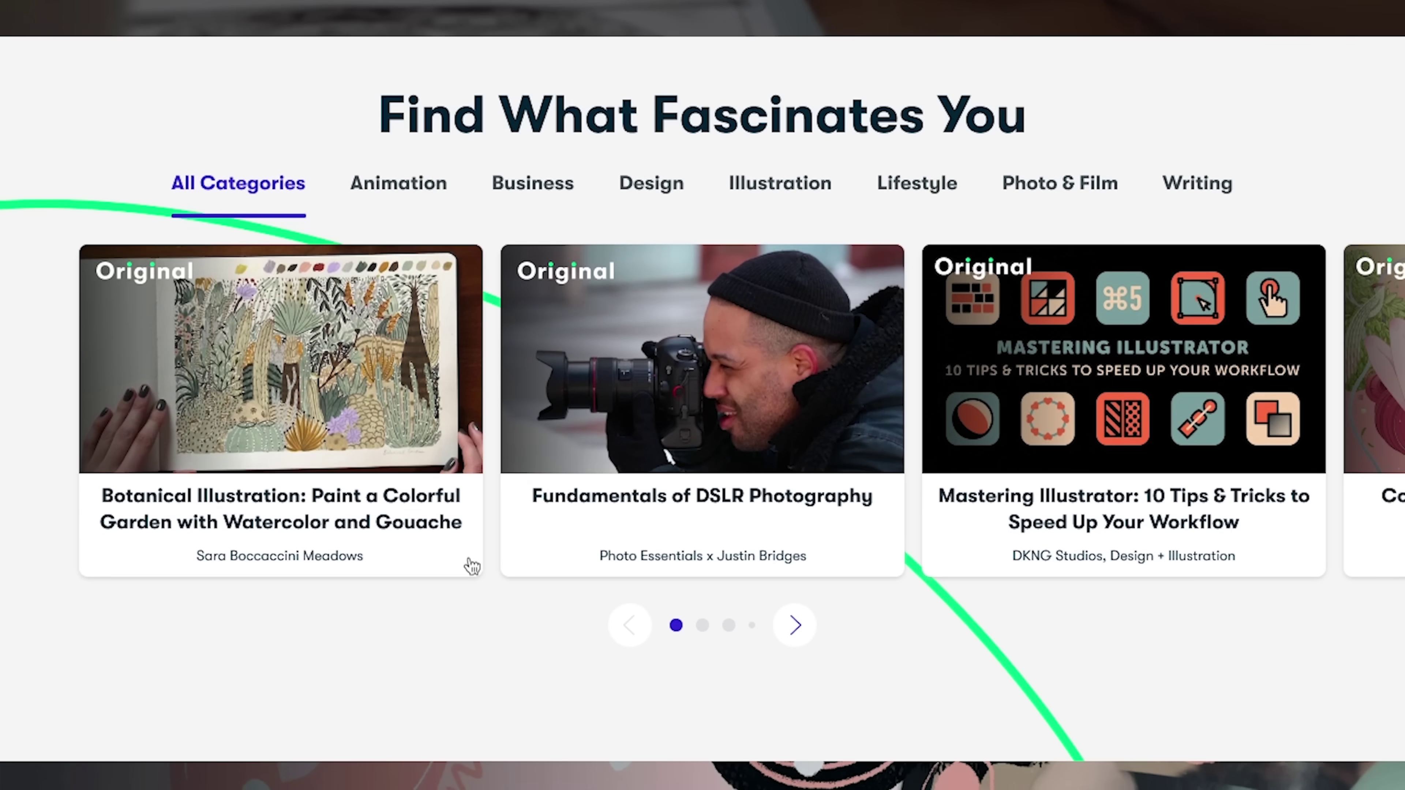
mouse_move(354, 420)
left_click(326, 385)
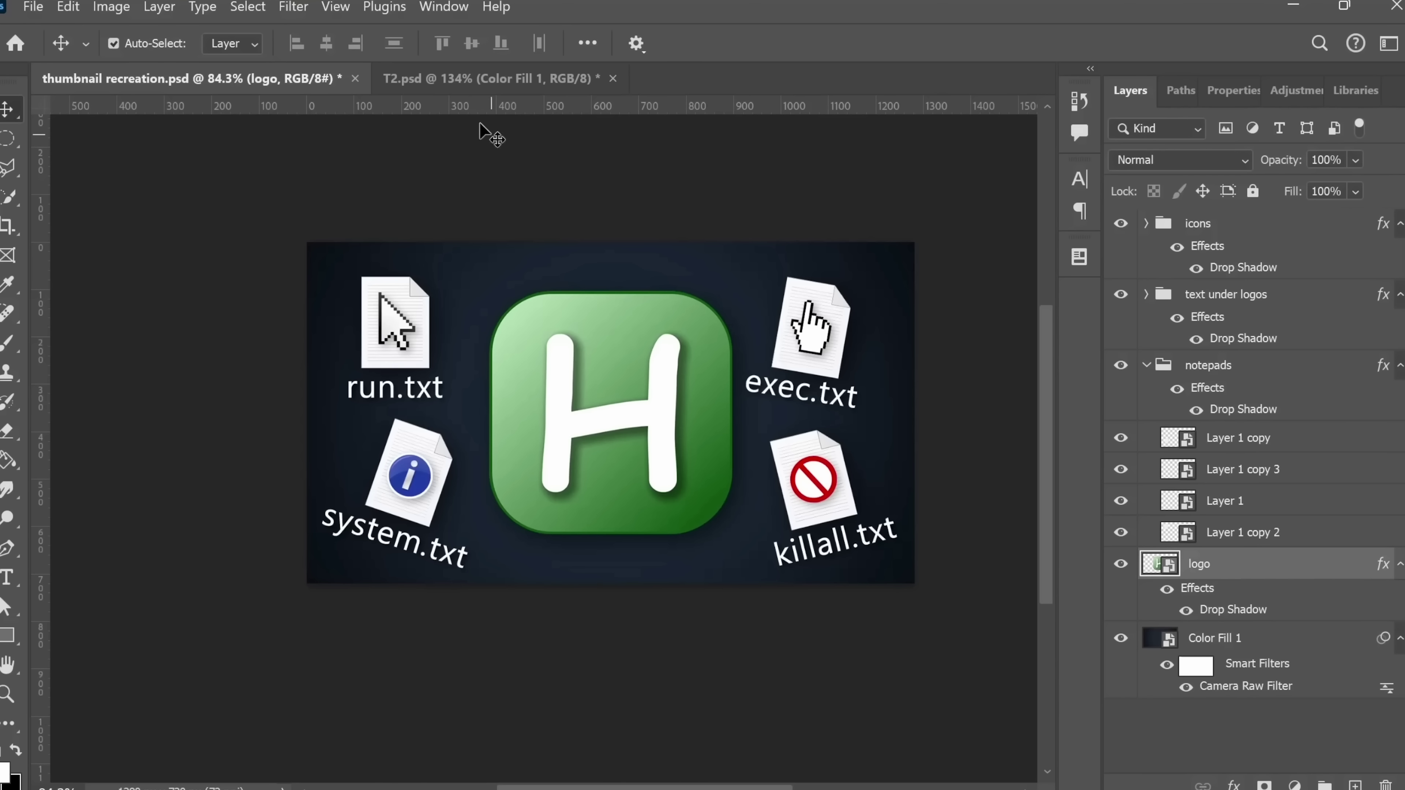
left_click(293, 8)
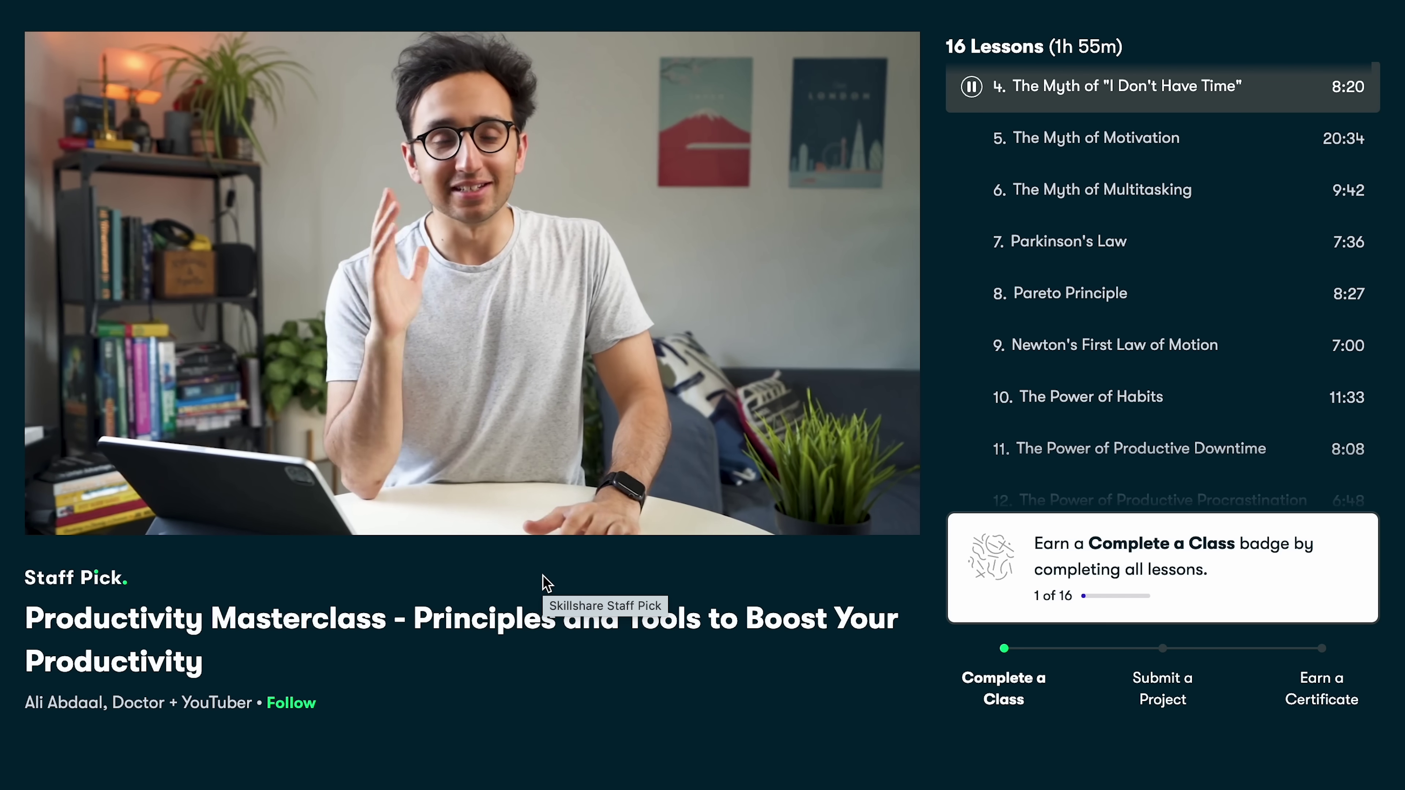
Step: On the Skillshare website, look through the lesson list of the Productivity Masterclass down to its final lessons
scroll(1233, 244, "down", 3)
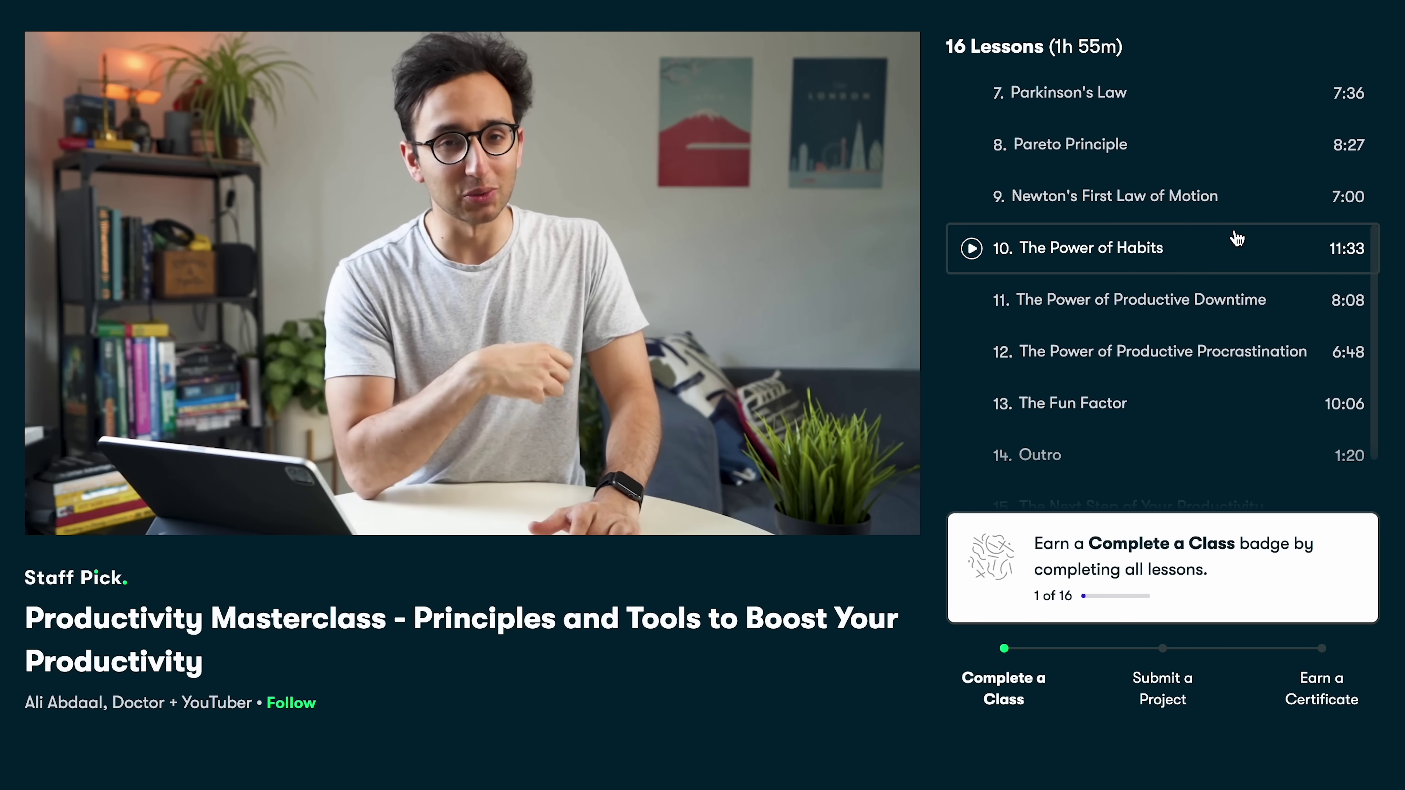
scroll(1237, 235, "down", 3)
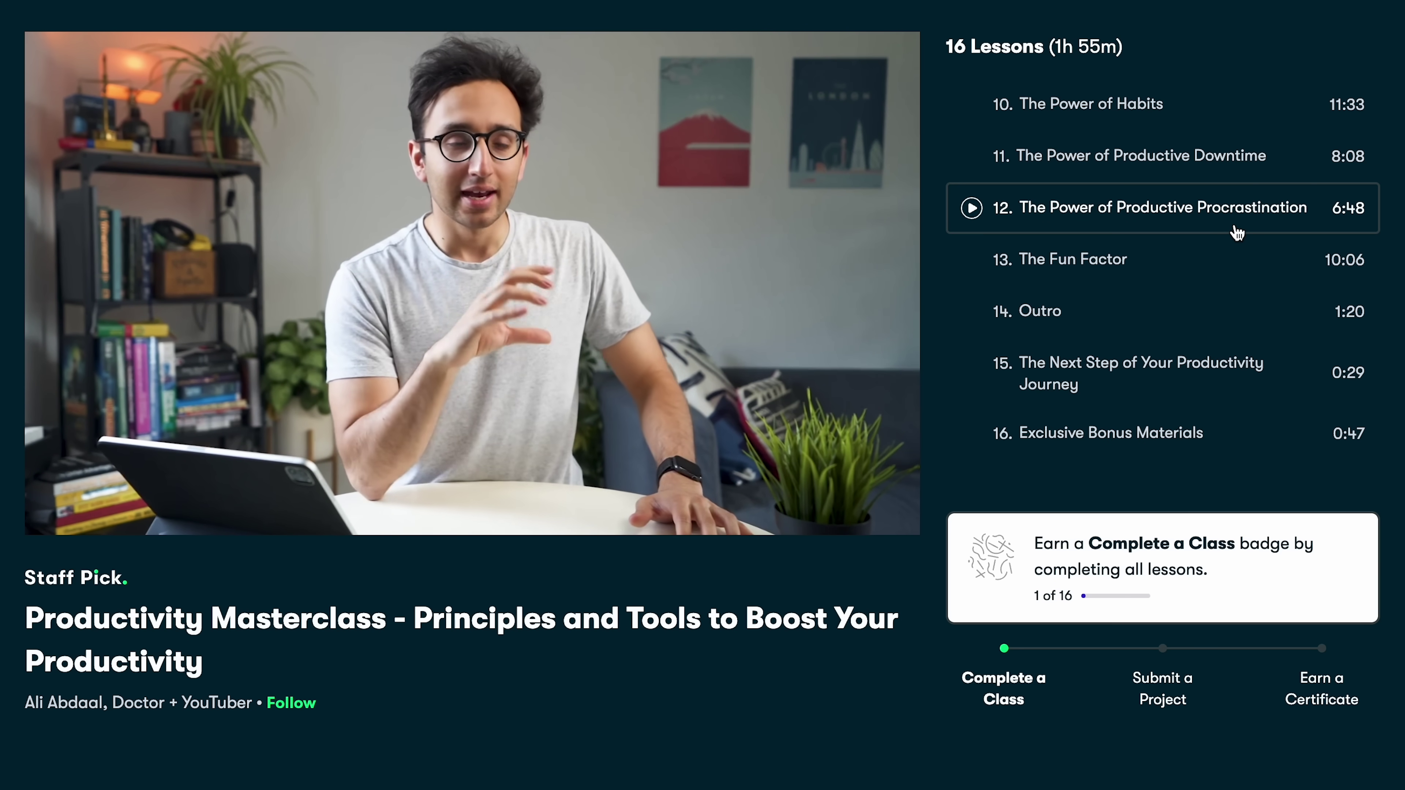
scroll(1237, 235, "up", 5)
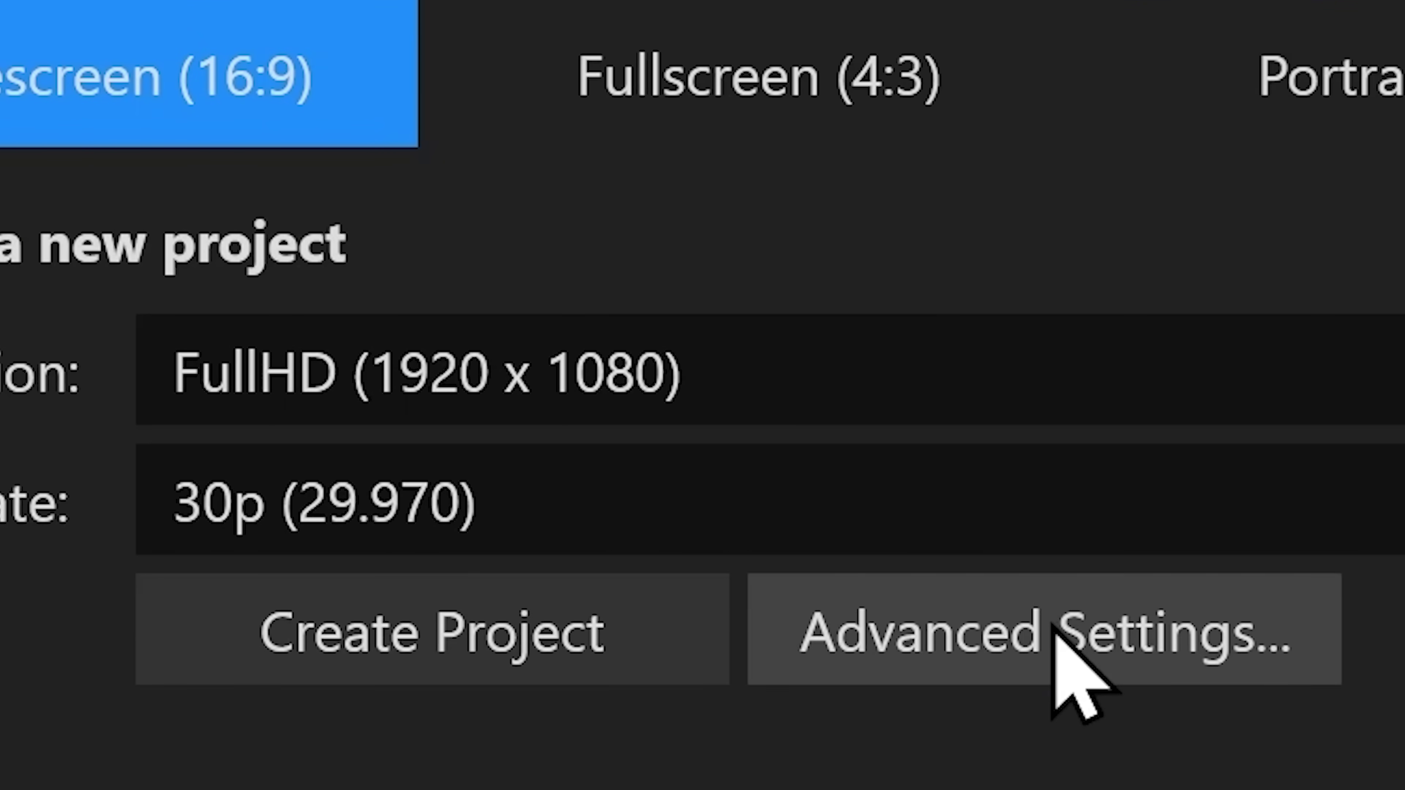
Step: Review the video and audio options in the new project's advanced settings, and create the project with the HD 1080-30p template
left_click(1347, 622)
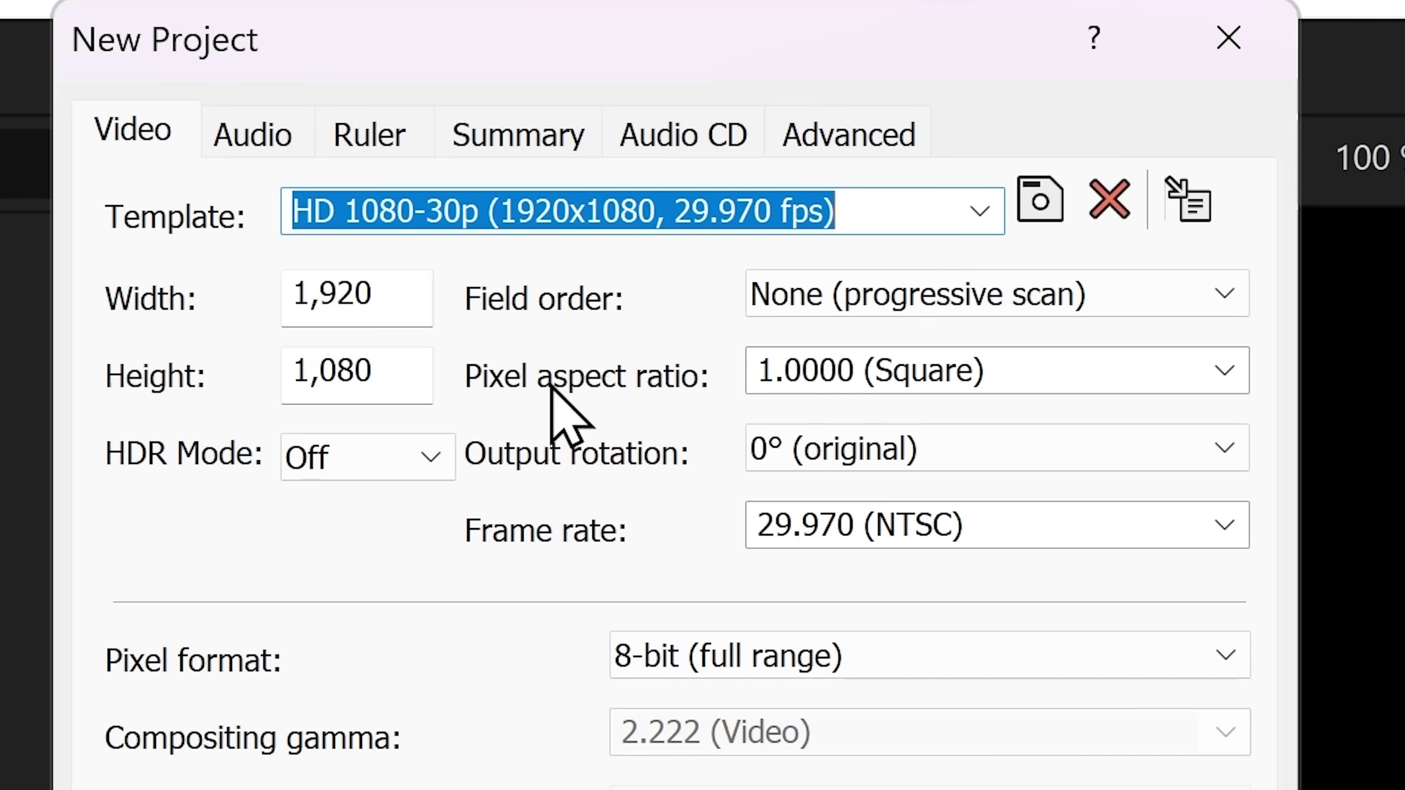
left_click(776, 20)
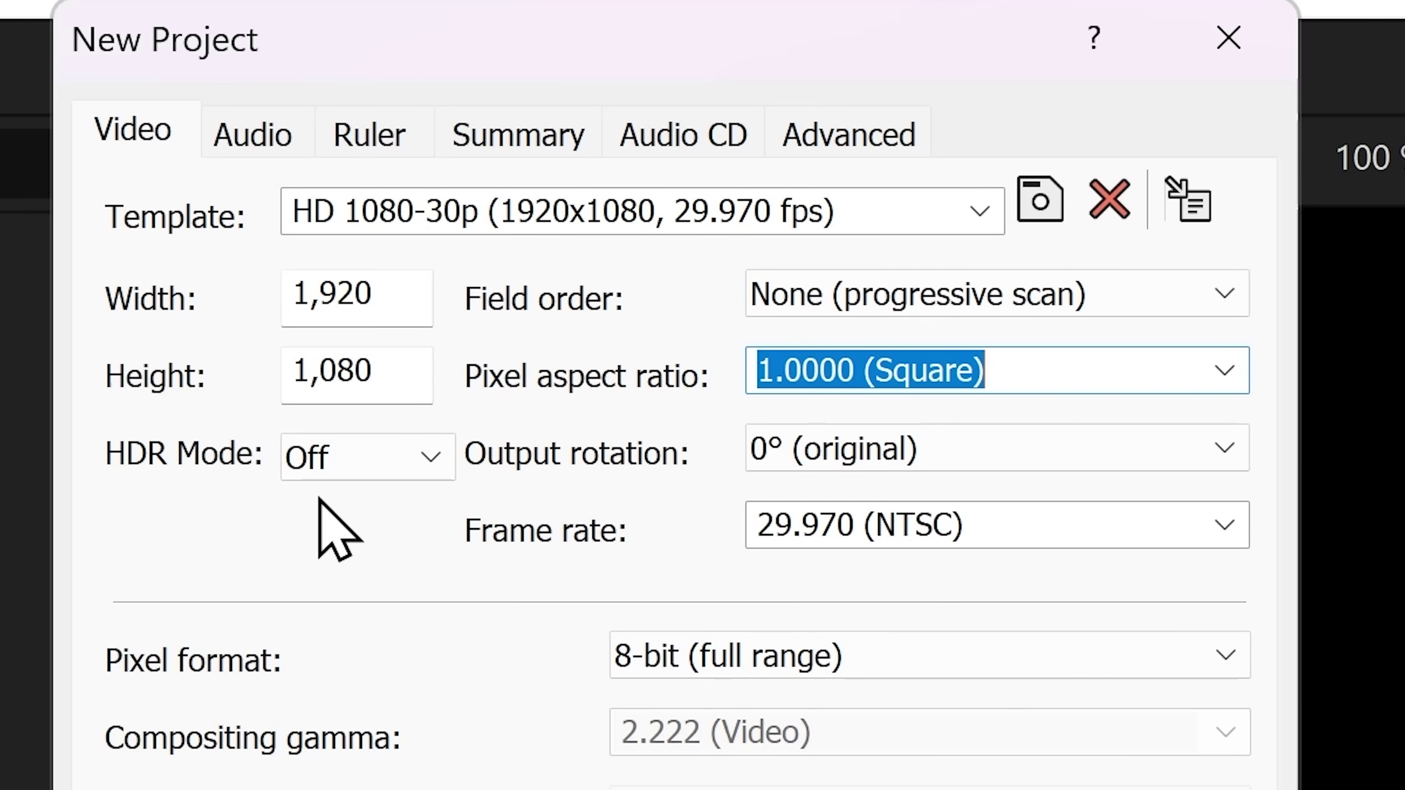
left_click(258, 119)
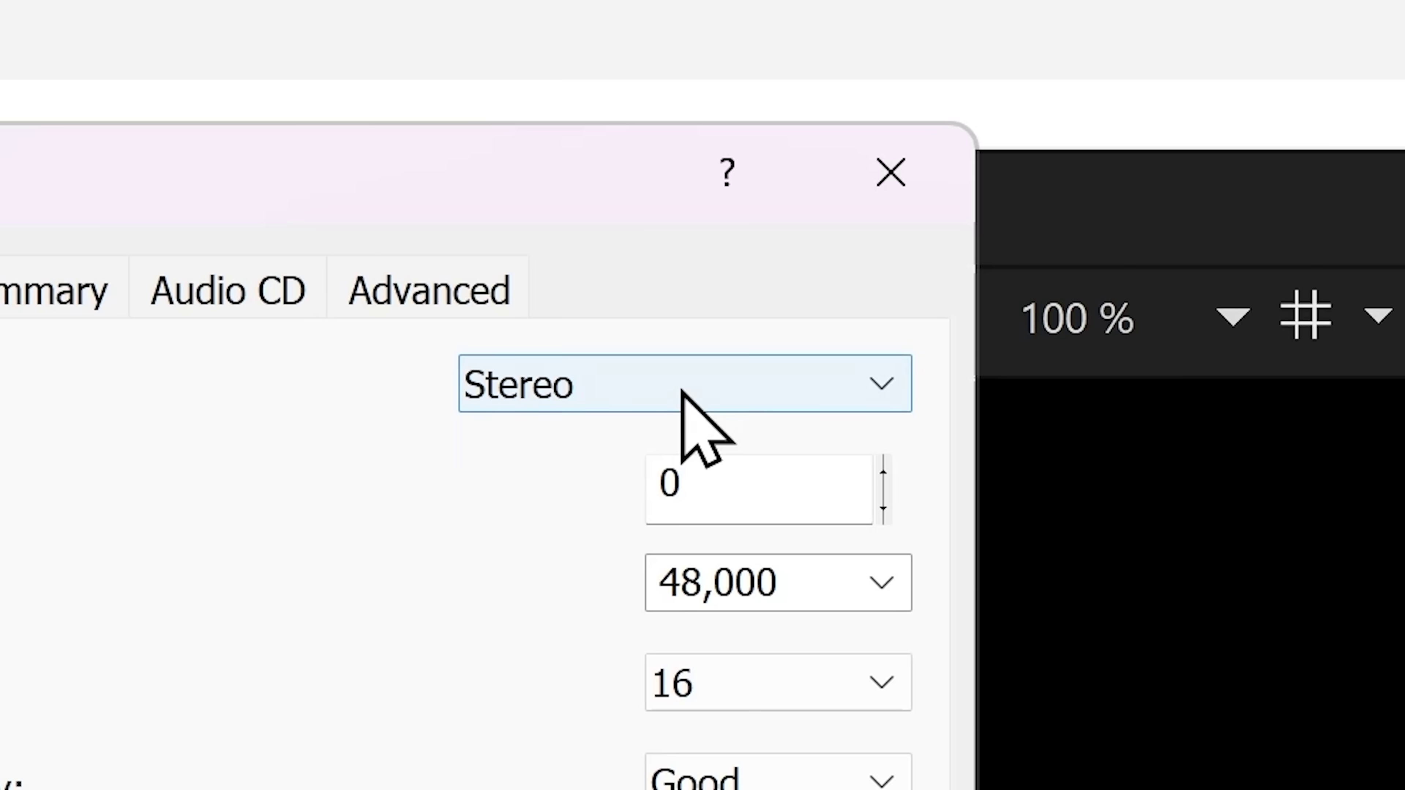
left_click(1056, 217)
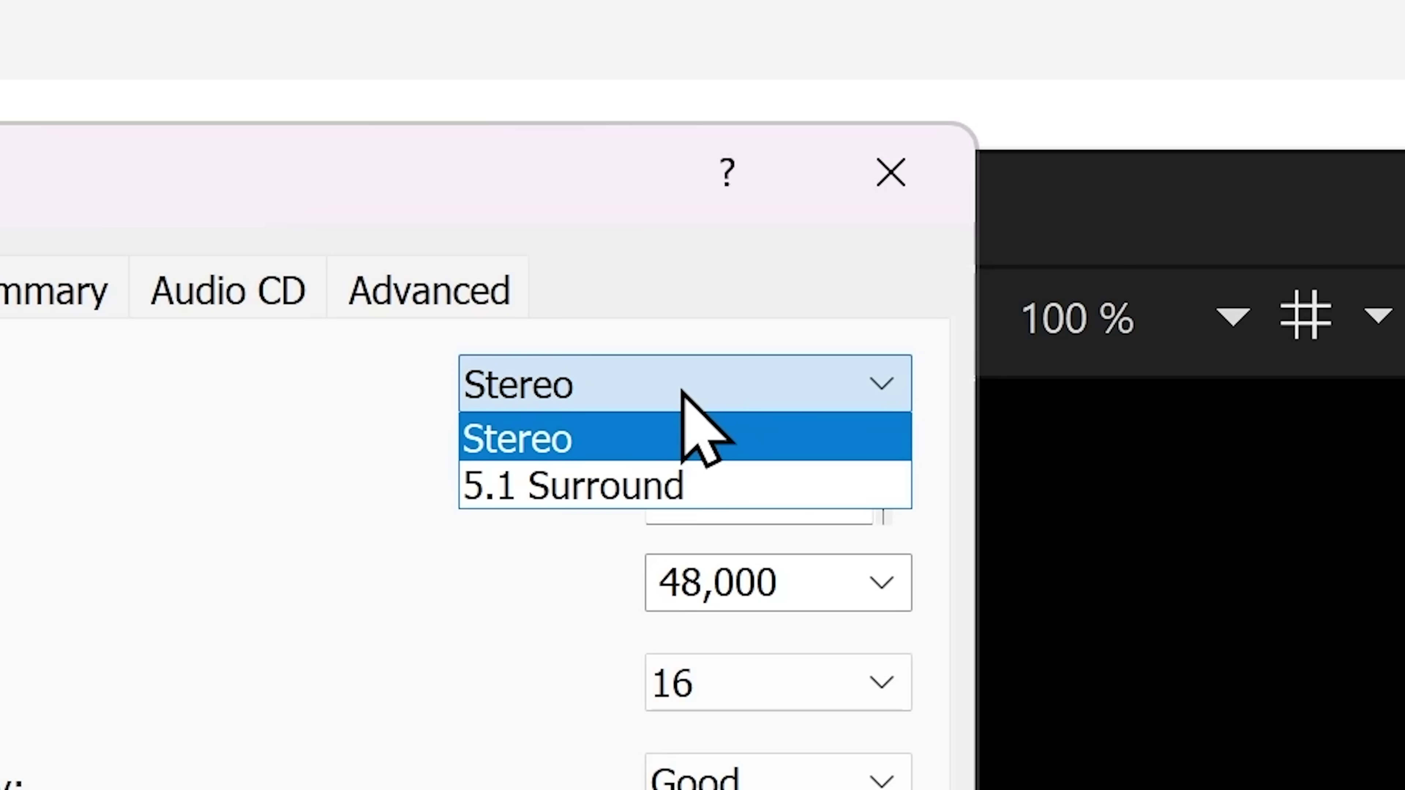
left_click(636, 387)
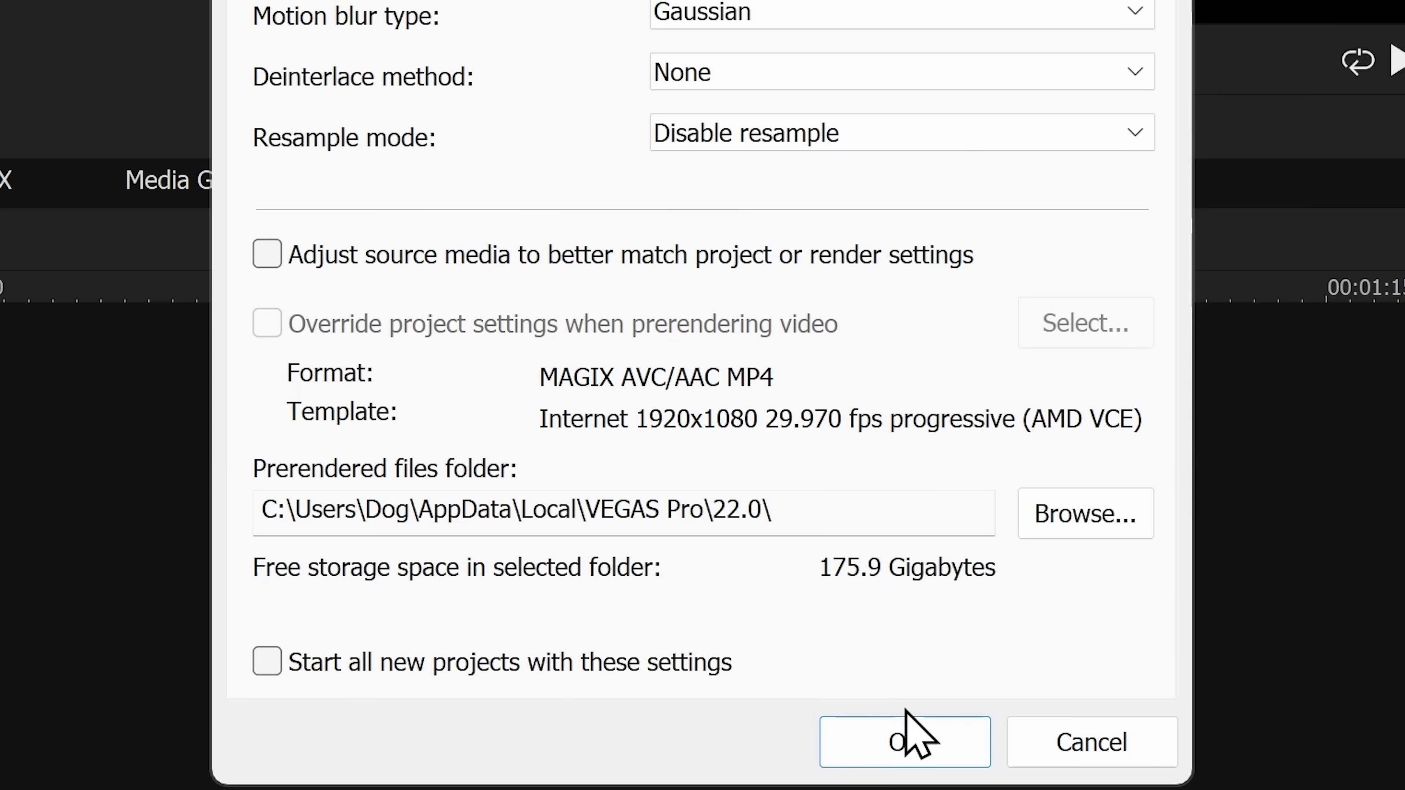
left_click(916, 741)
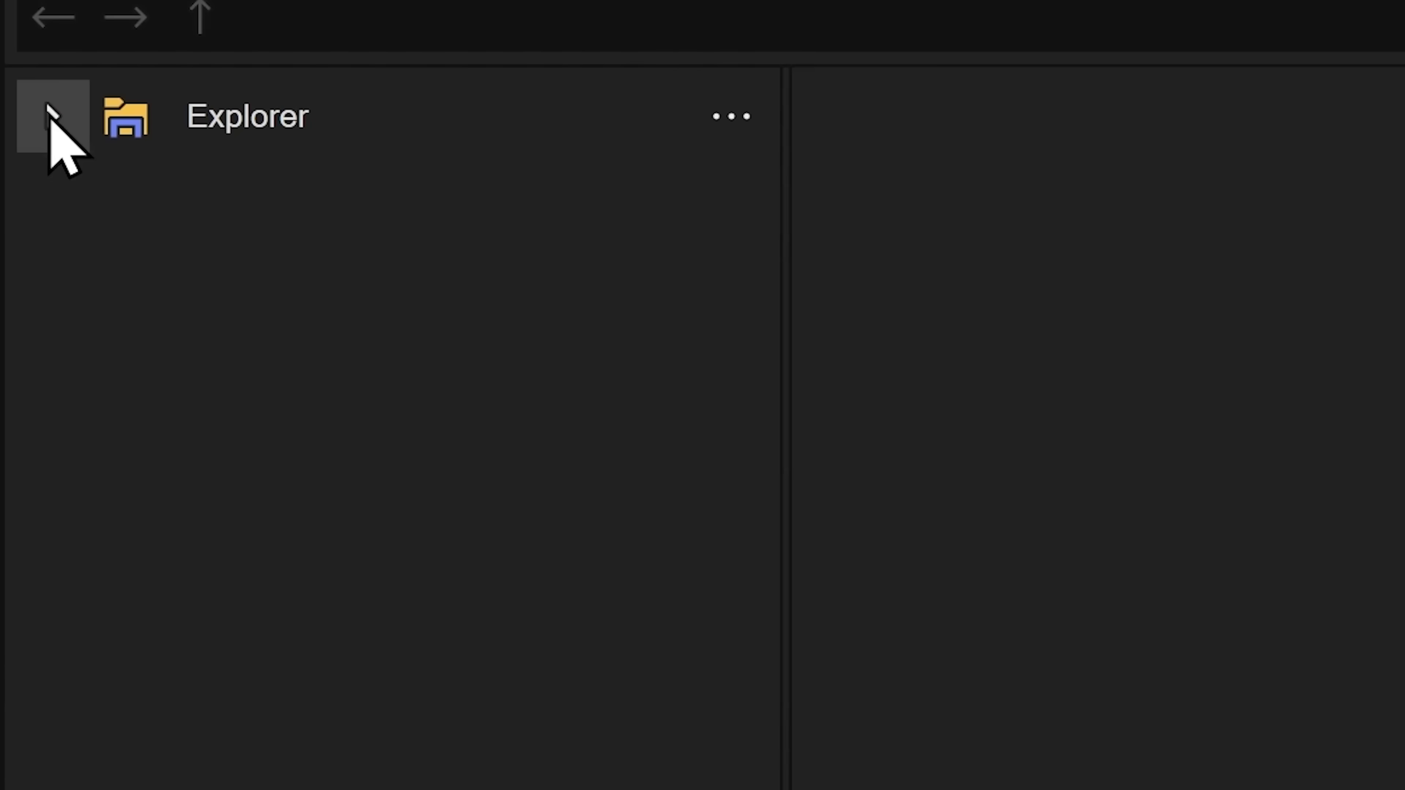
Step: Find haha no.mp4 in the Desktop folder and add it to the timeline, matching the project video settings to the media
left_click(15, 115)
left_click(32, 187)
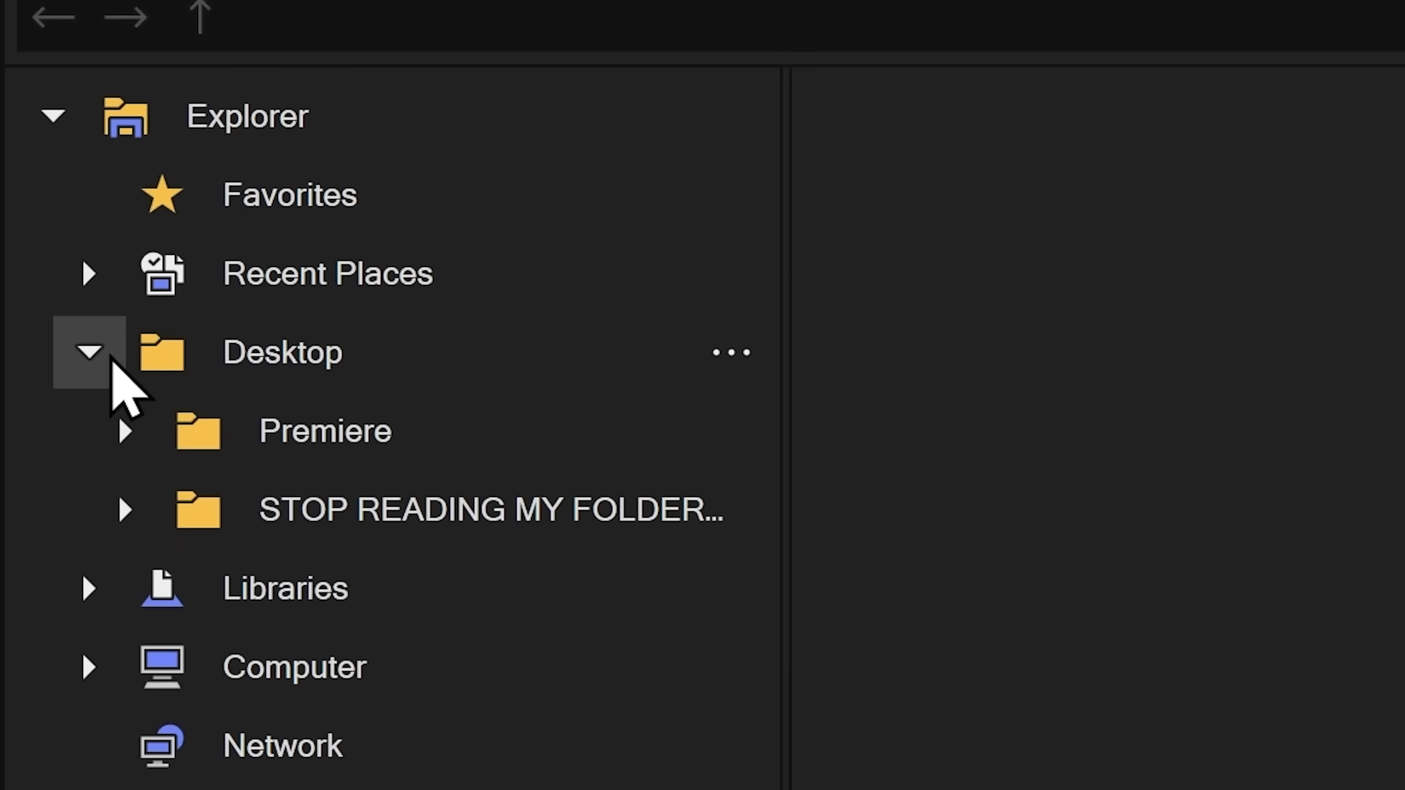
left_click(288, 362)
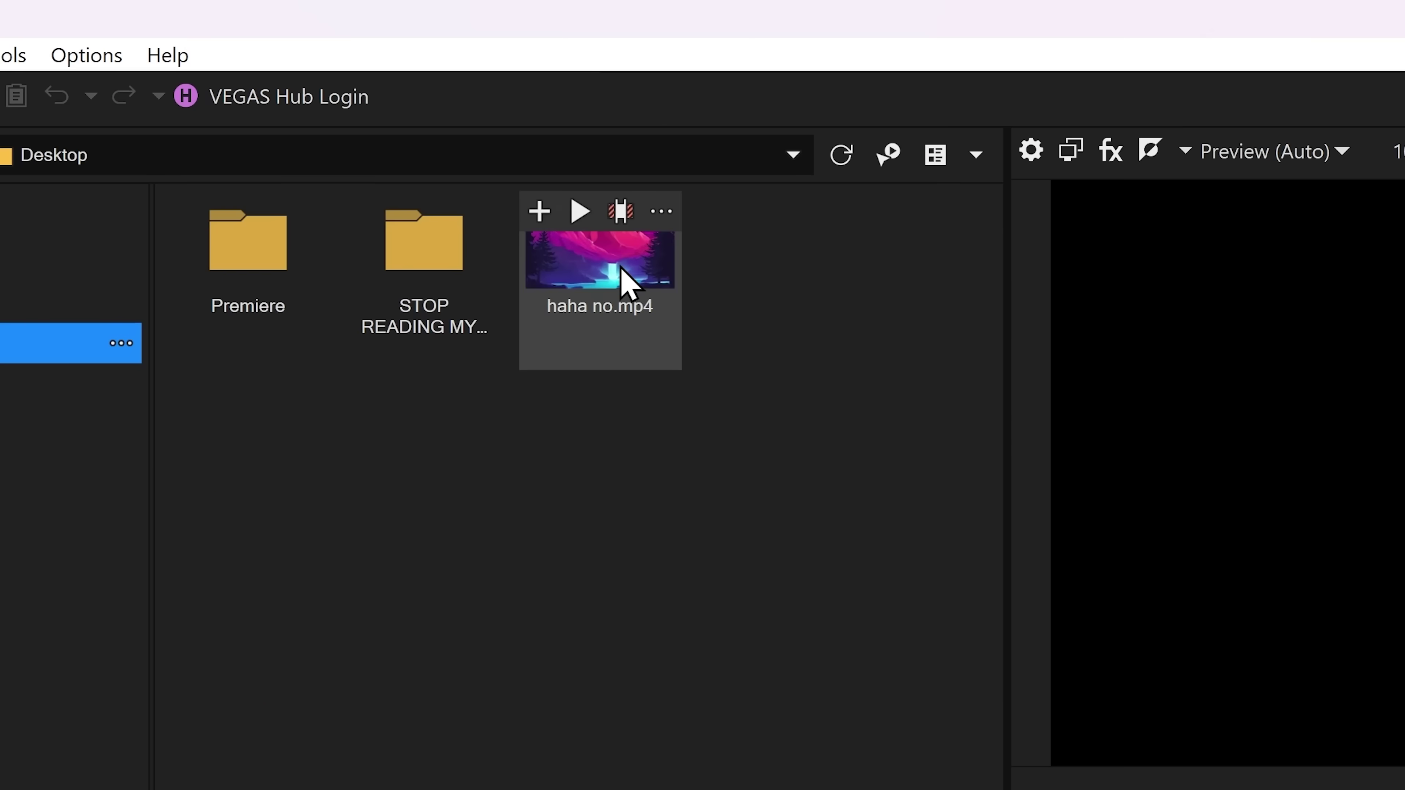
left_click_drag(621, 268, 471, 655)
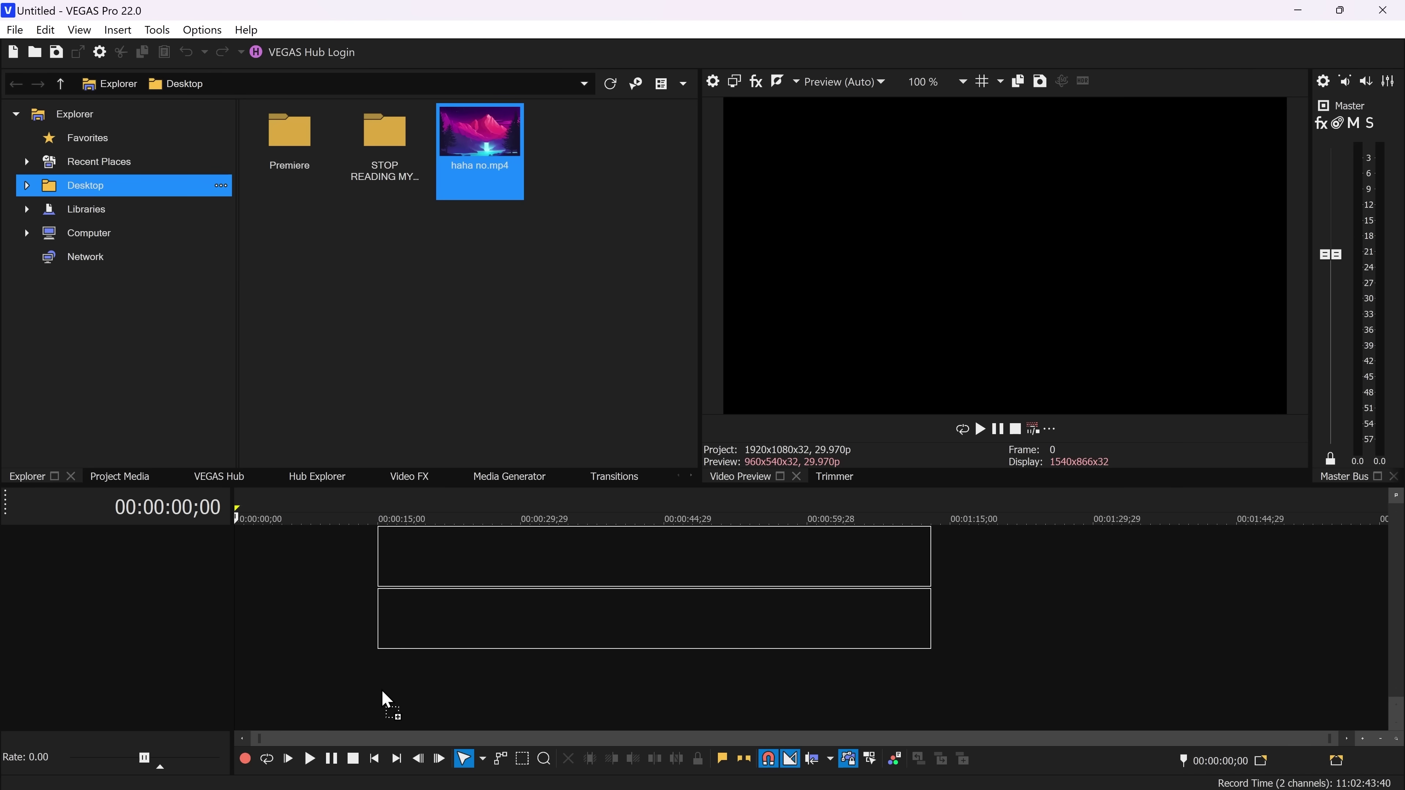
left_click_drag(387, 699, 345, 684)
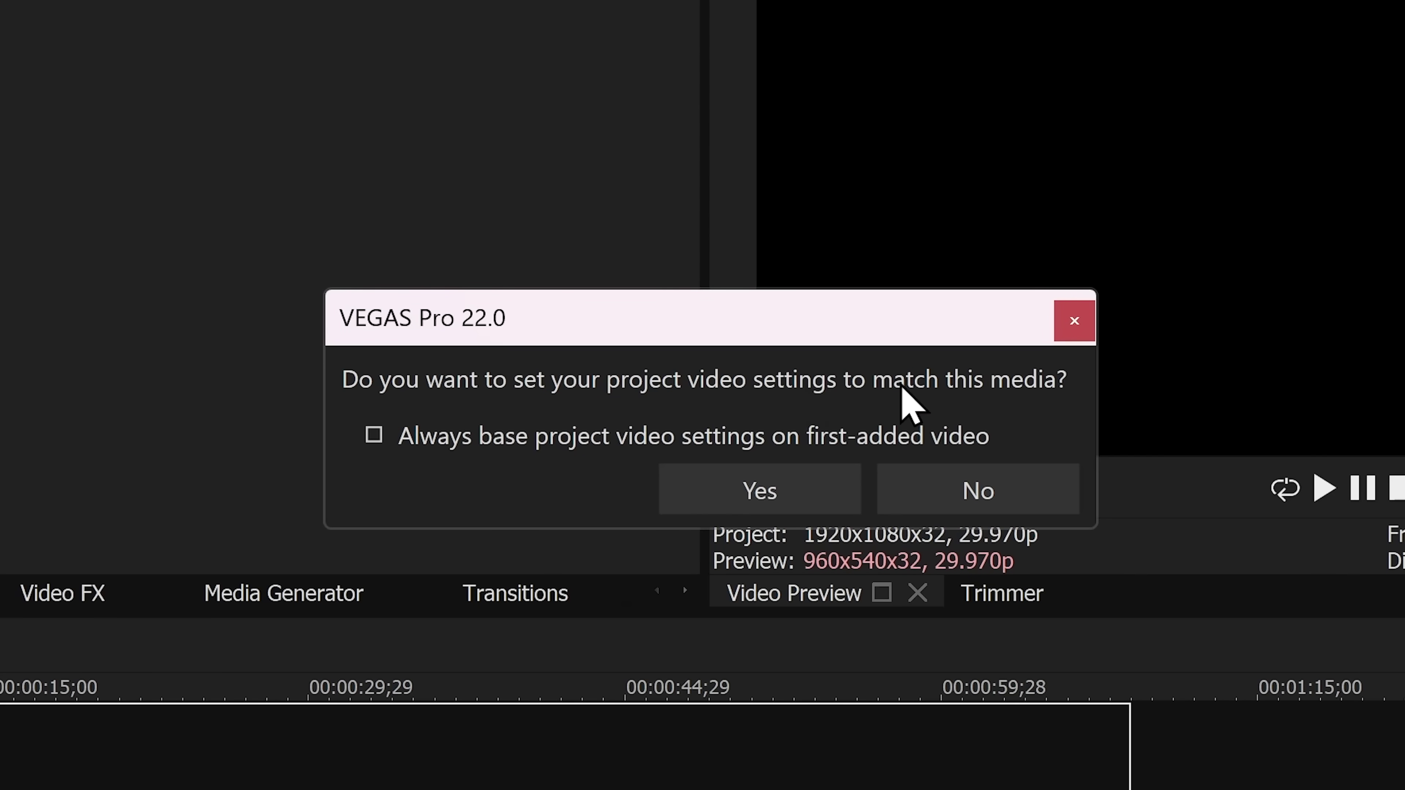
left_click(759, 487)
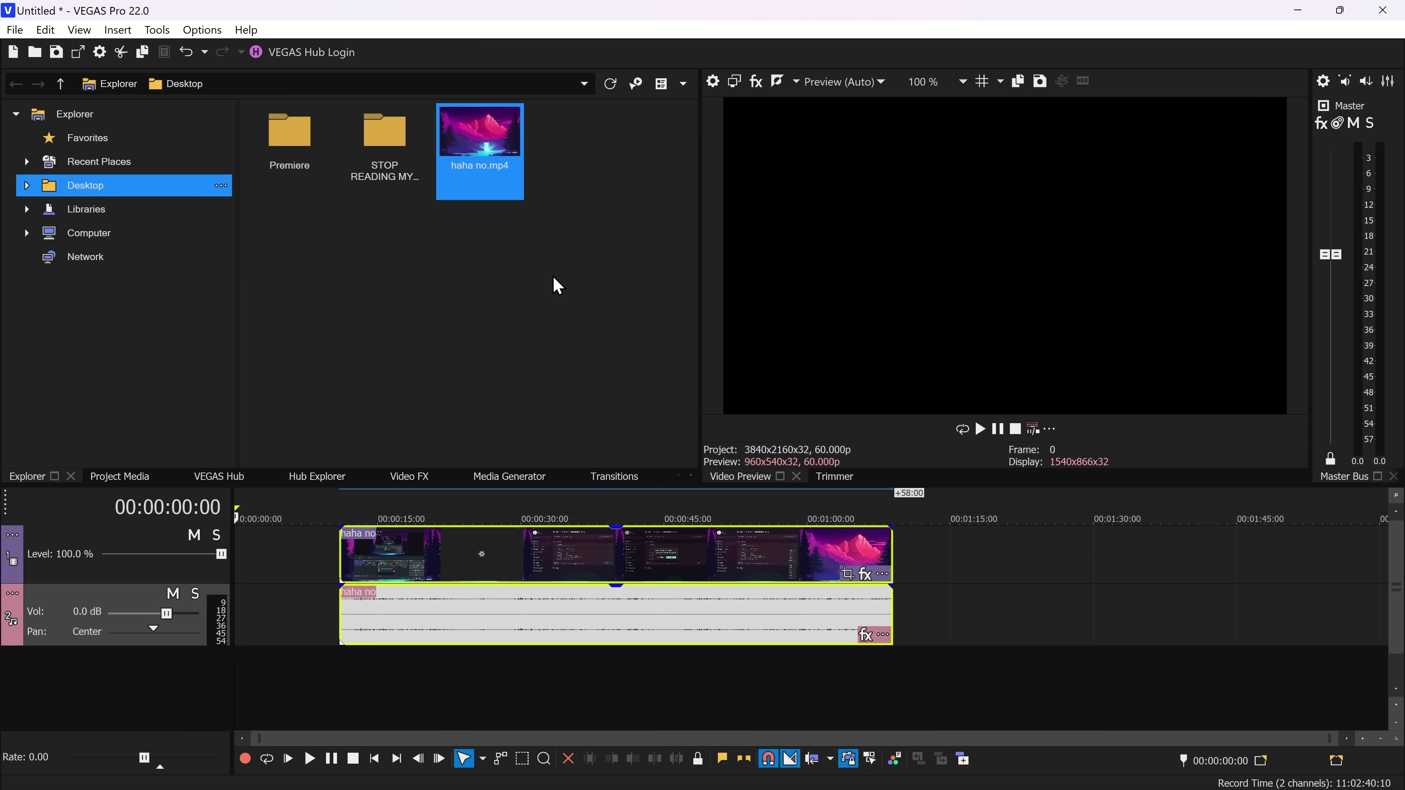
Step: Change the project properties to the HD 1080-30p (1920x1080, 29.970 fps) template
left_click_drag(275, 373, 1231, 387)
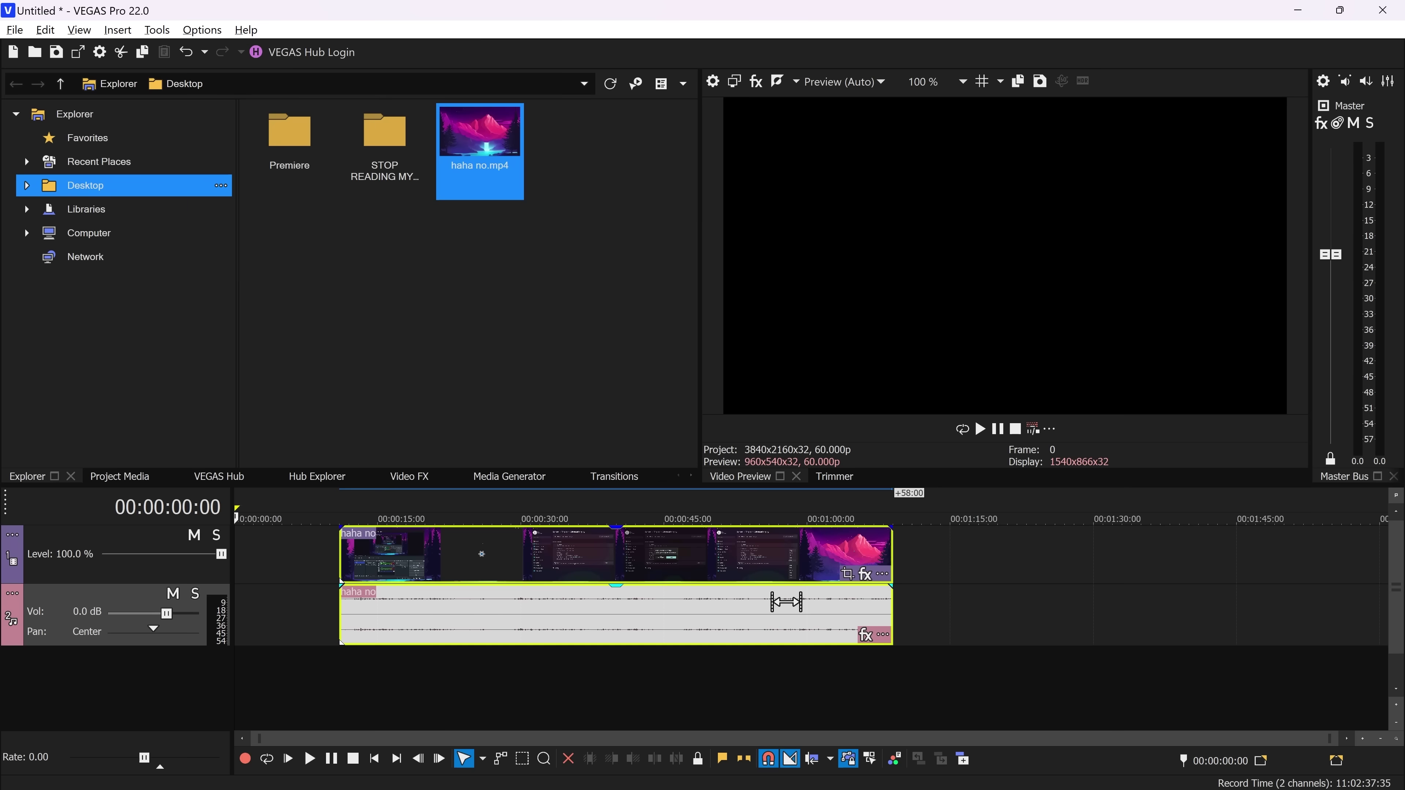
key("alt+Return")
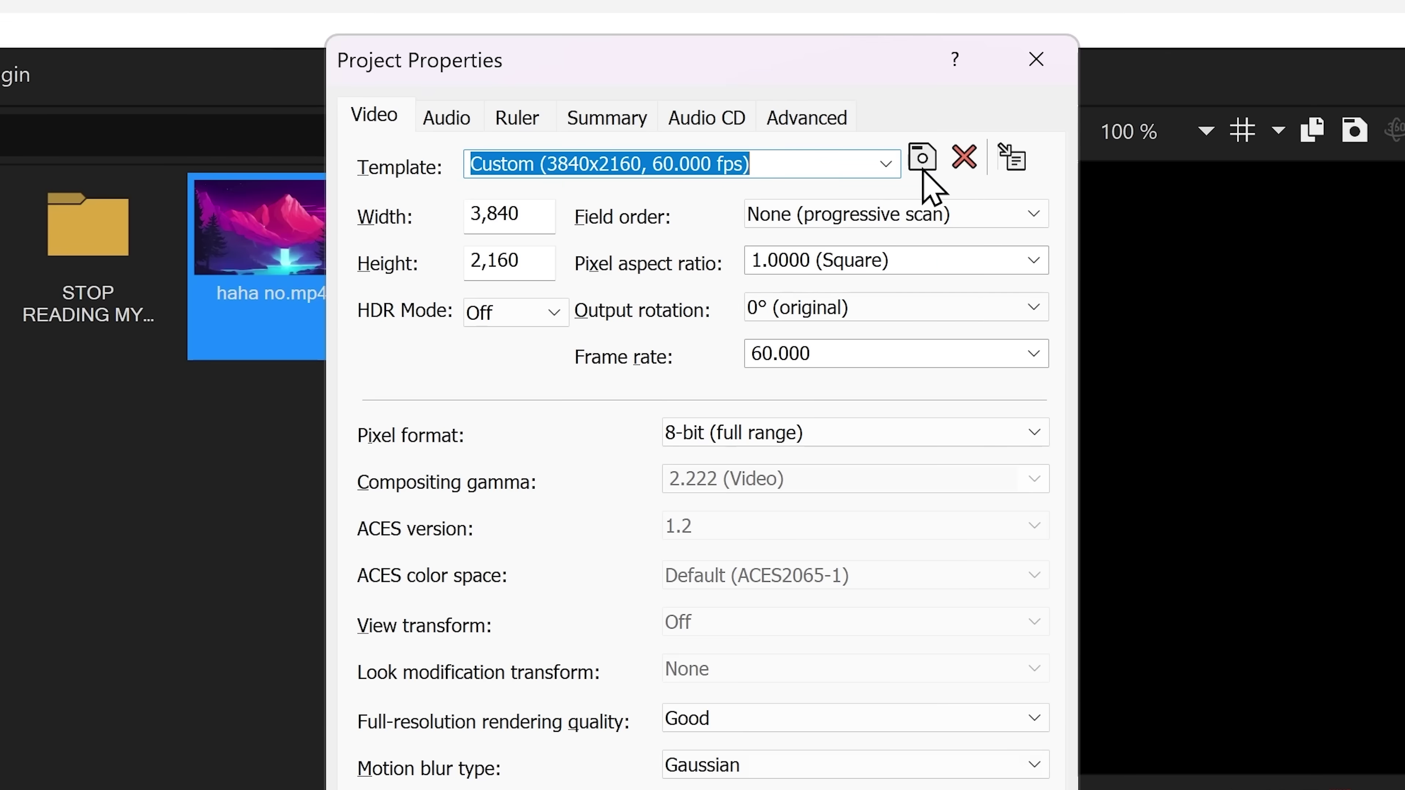
left_click(885, 164)
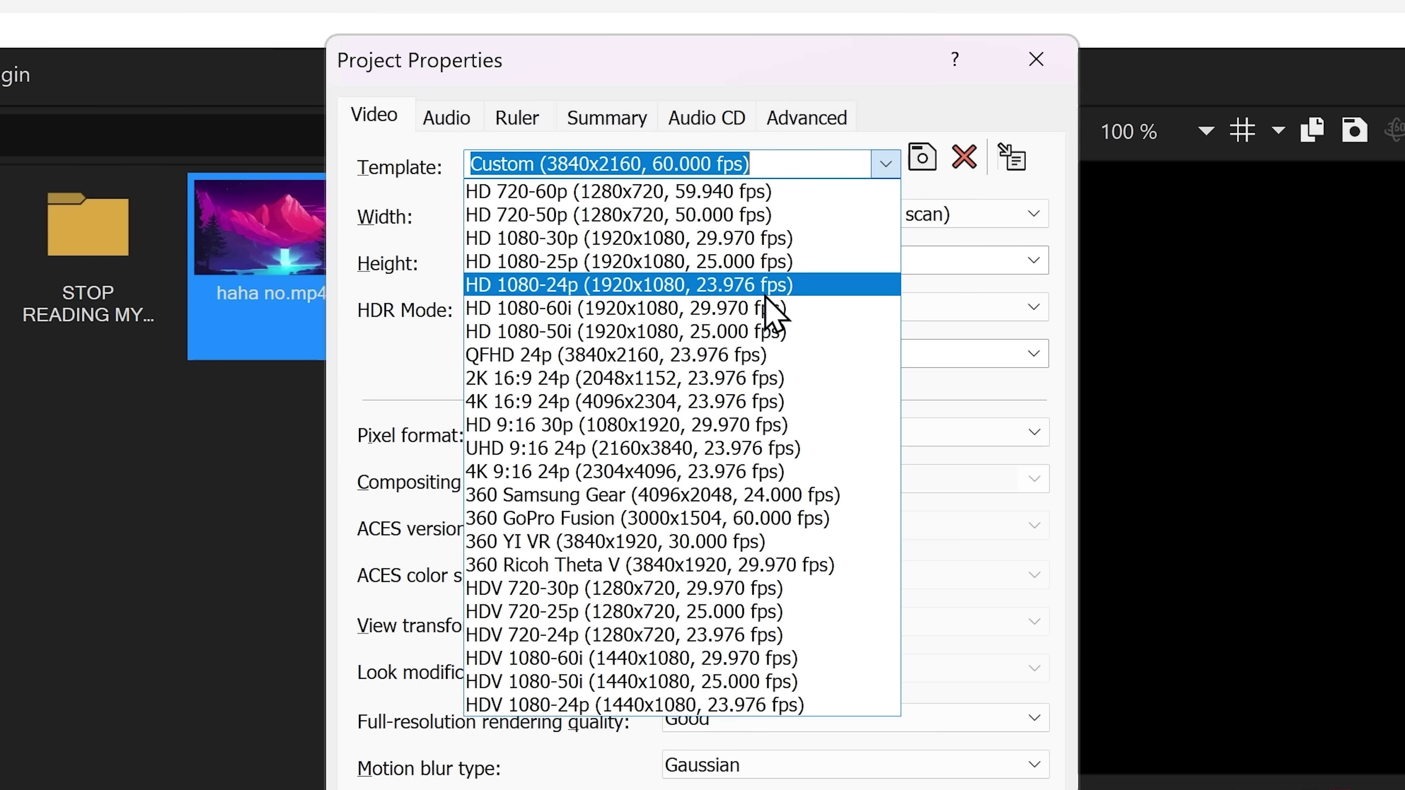
left_click(597, 244)
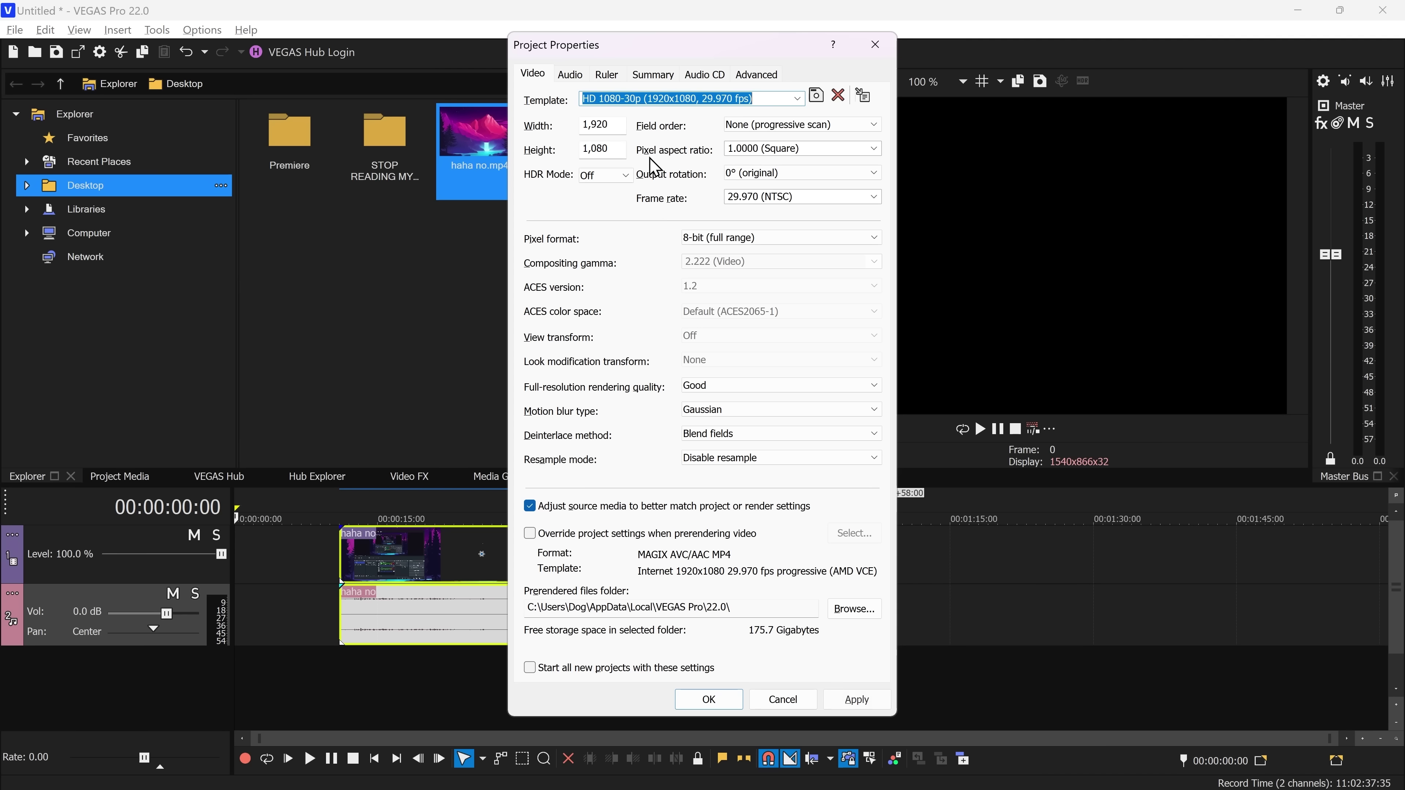
left_click(711, 699)
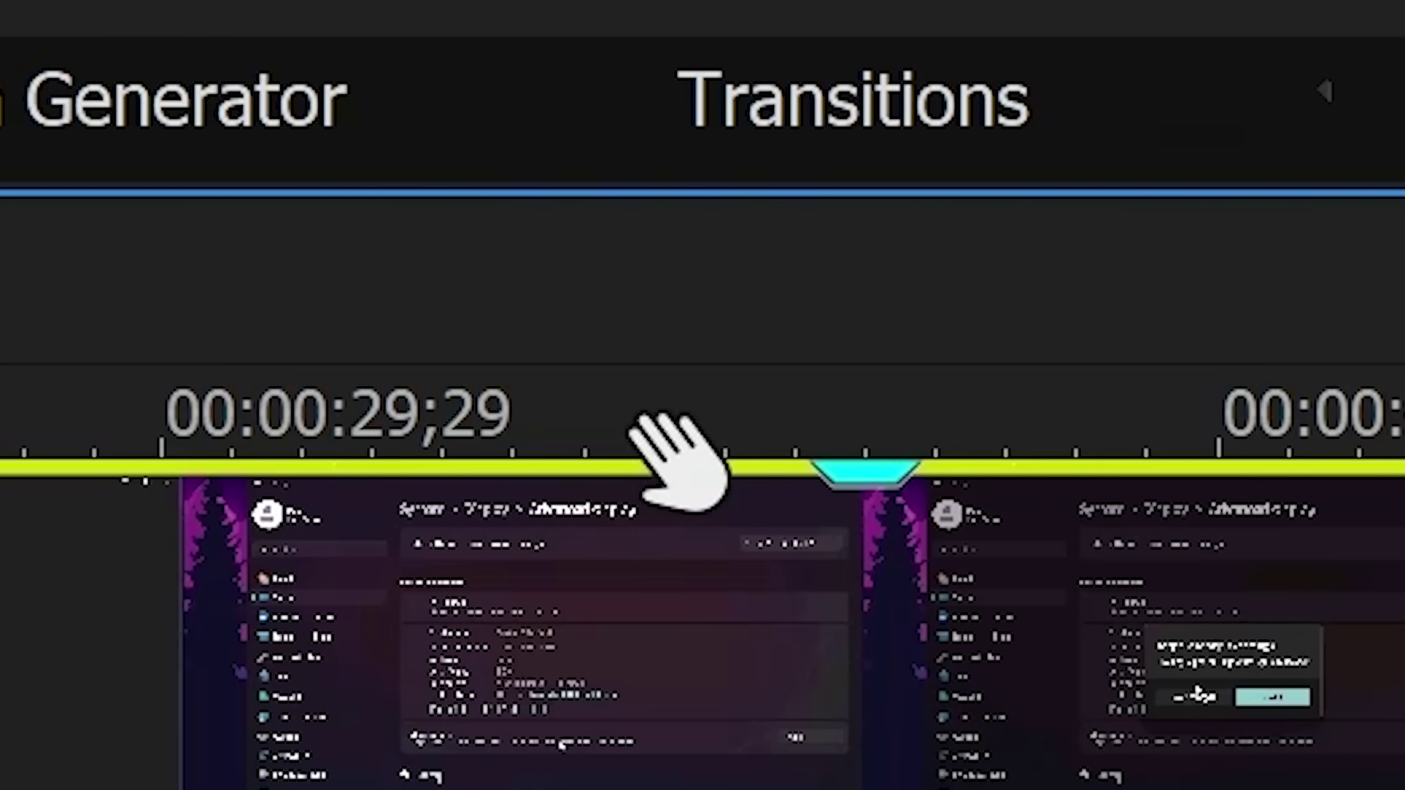
Step: Try the 59.940 (Double NTSC) frame rate in the project properties and replace it with a custom 60 fps value
left_click(620, 421)
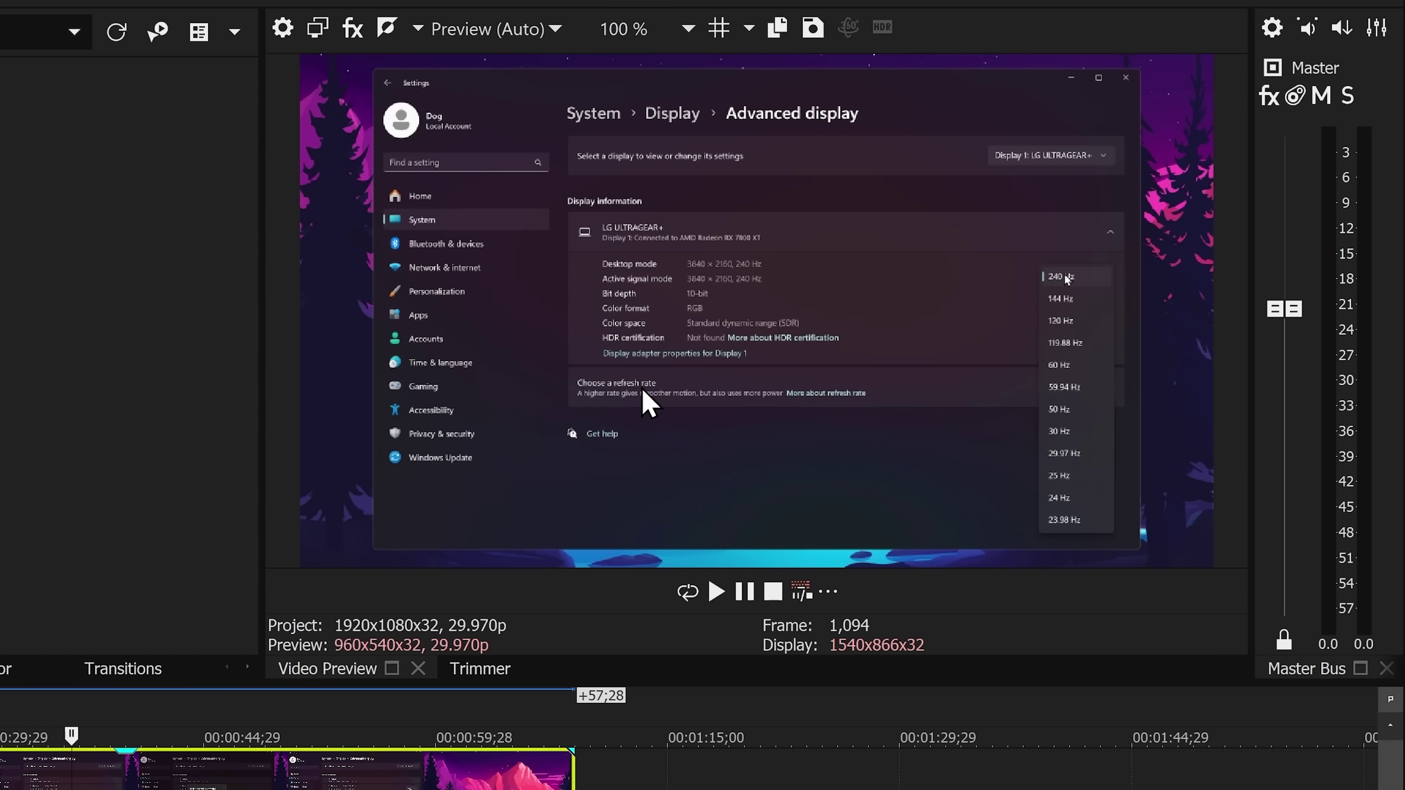
key("alt+Return")
left_click(876, 122)
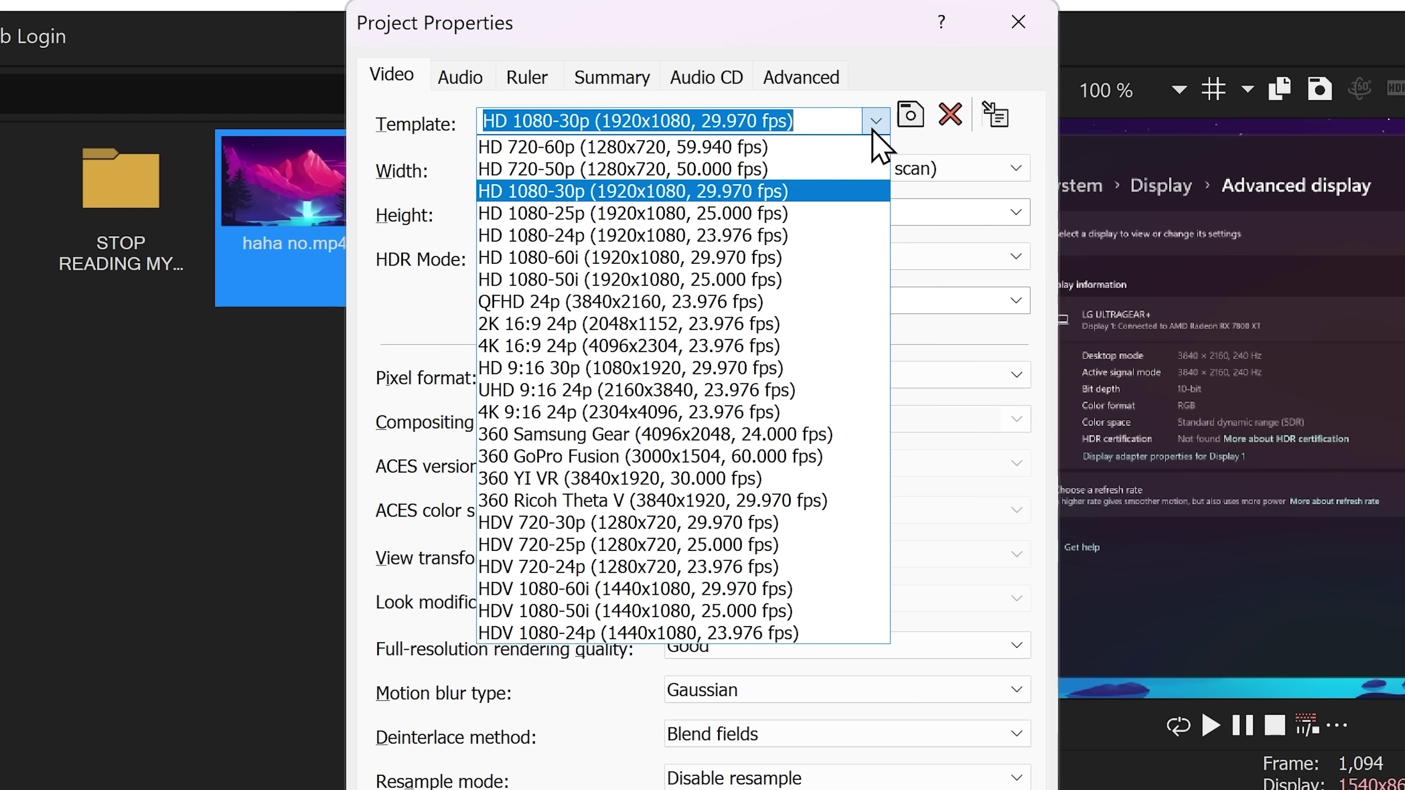
left_click(1016, 301)
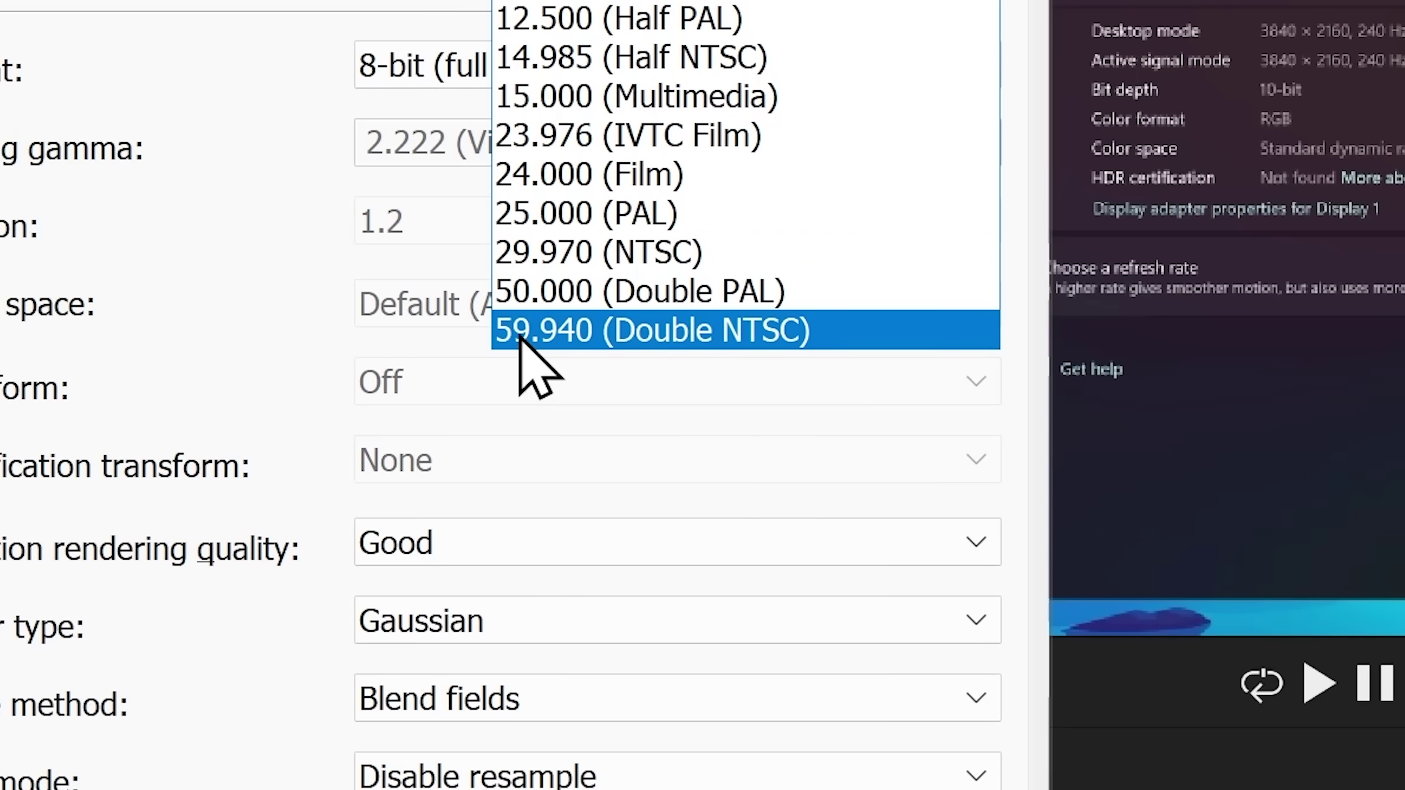
left_click(552, 342)
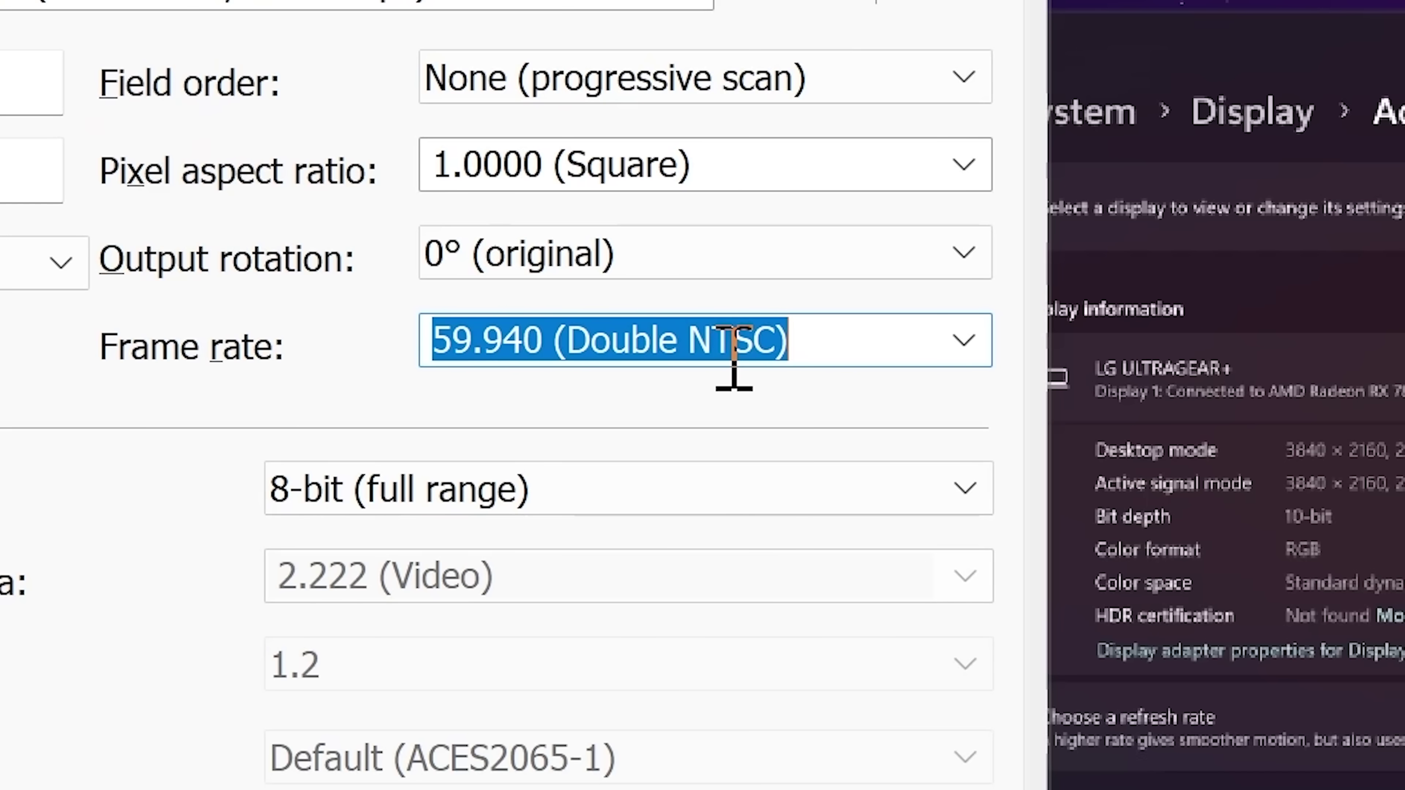
type("6")
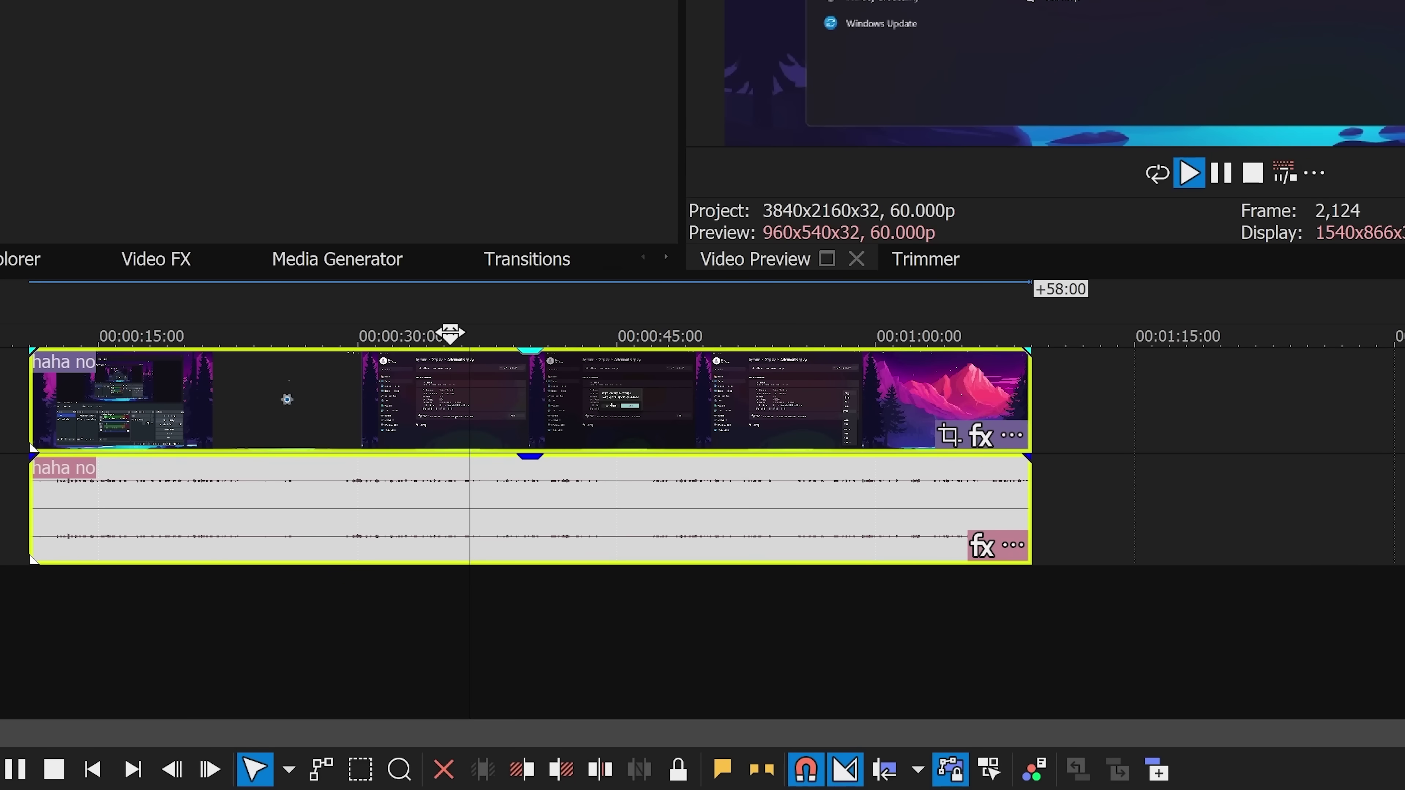
Step: Try to insert a region over the empty time selection after the clip, extending the selection's start to just before 00:01:15:00
mouse_move(450, 332)
left_mouse_down()
mouse_move(65, 335)
mouse_move(454, 326)
mouse_move(381, 325)
left_mouse_up()
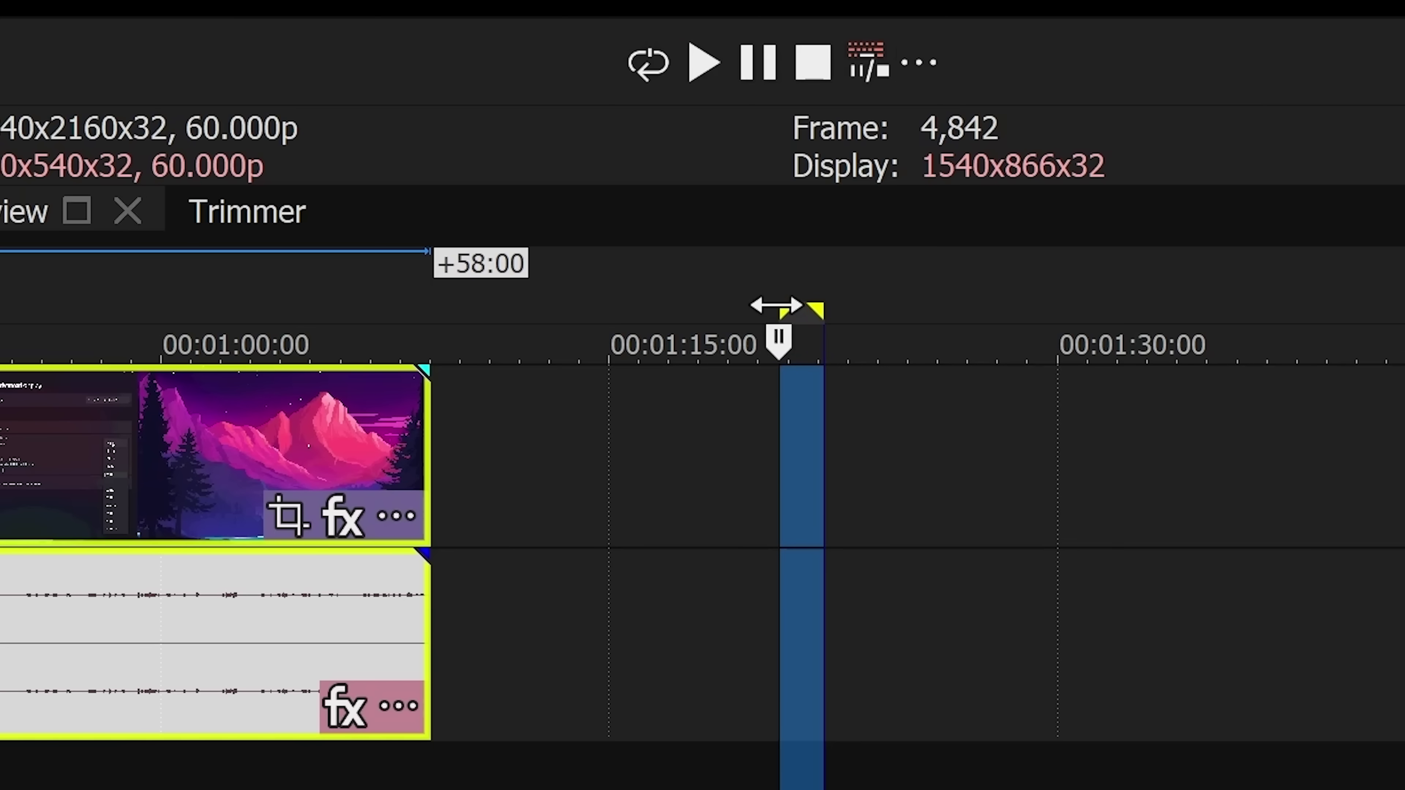
left_click_drag(776, 305, 584, 332)
right_click(724, 348)
key("Escape")
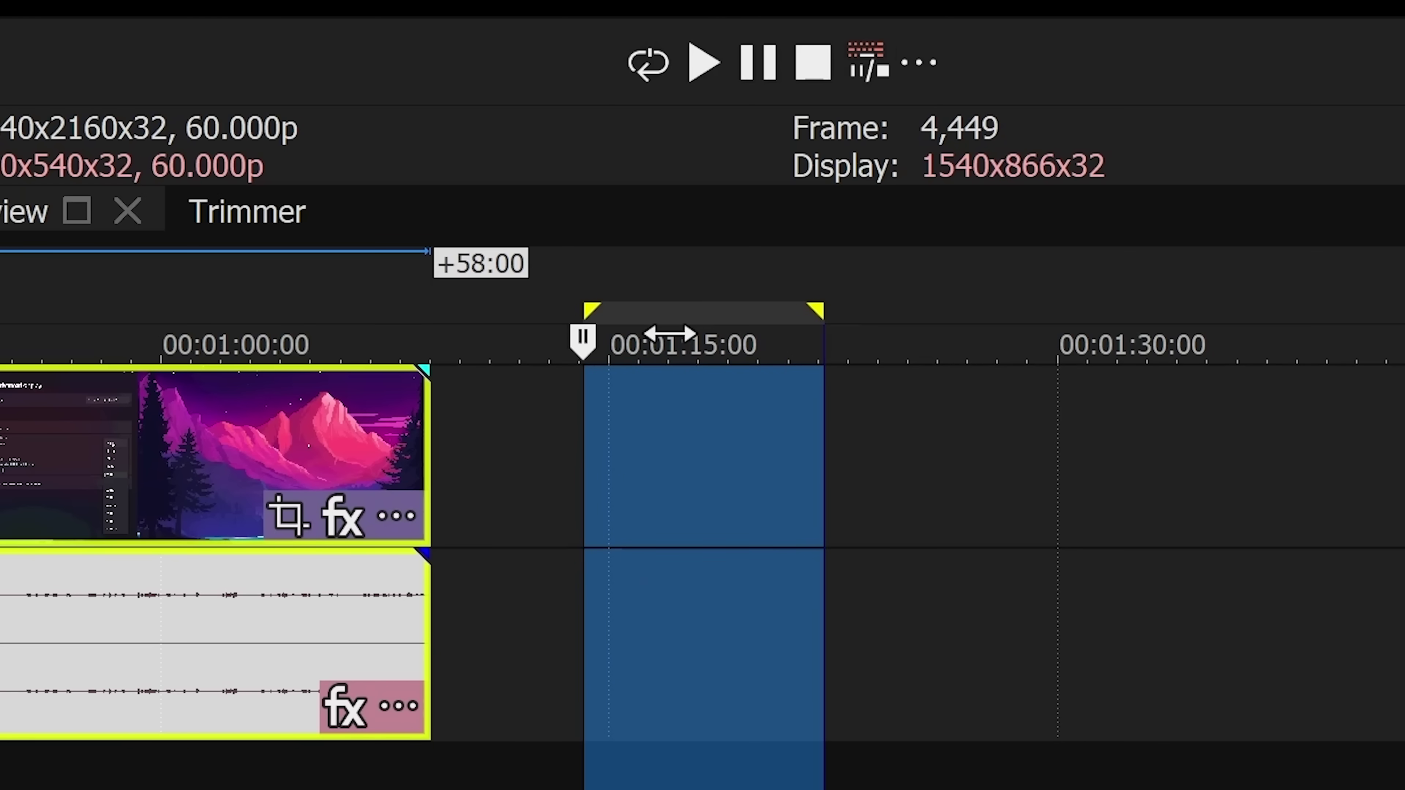
right_click(733, 321)
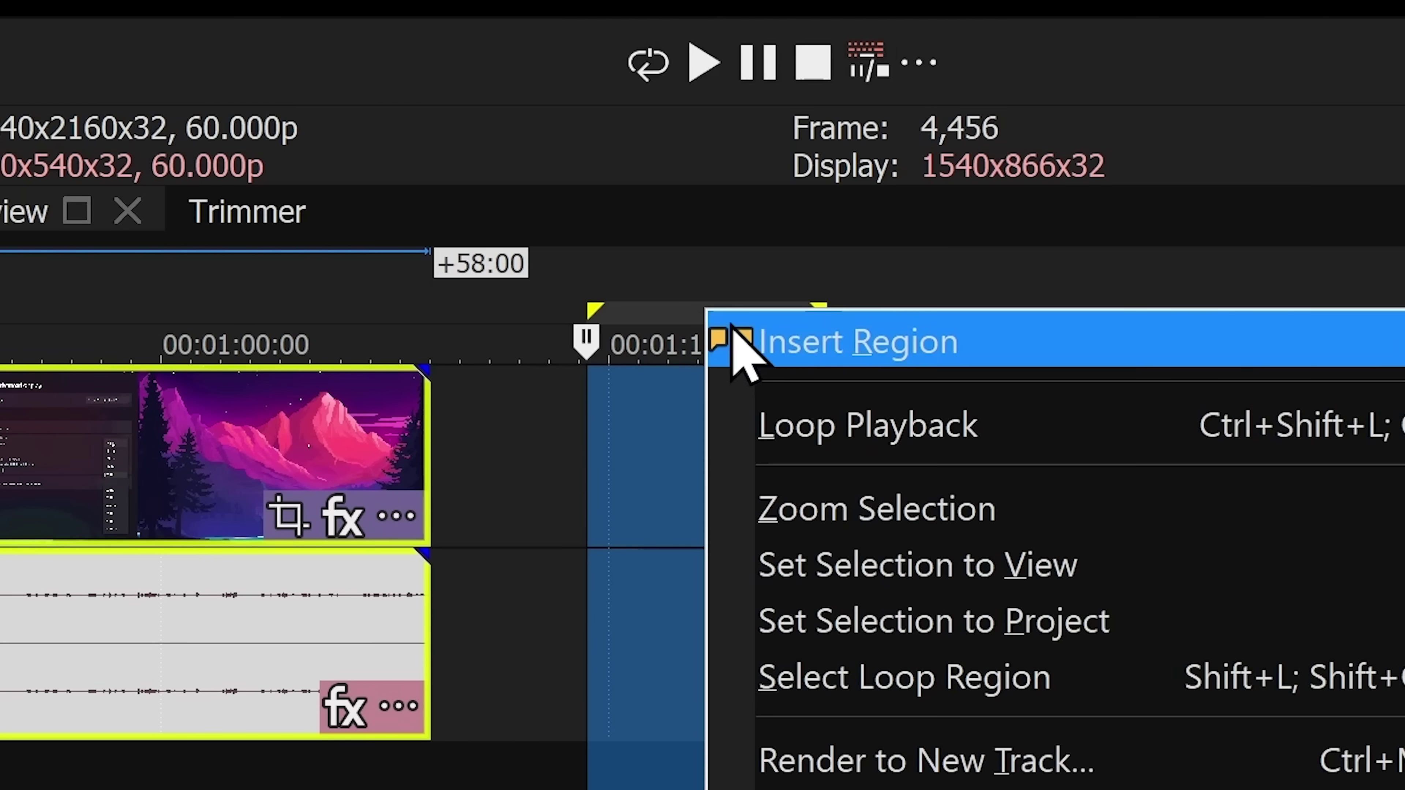
left_click(843, 359)
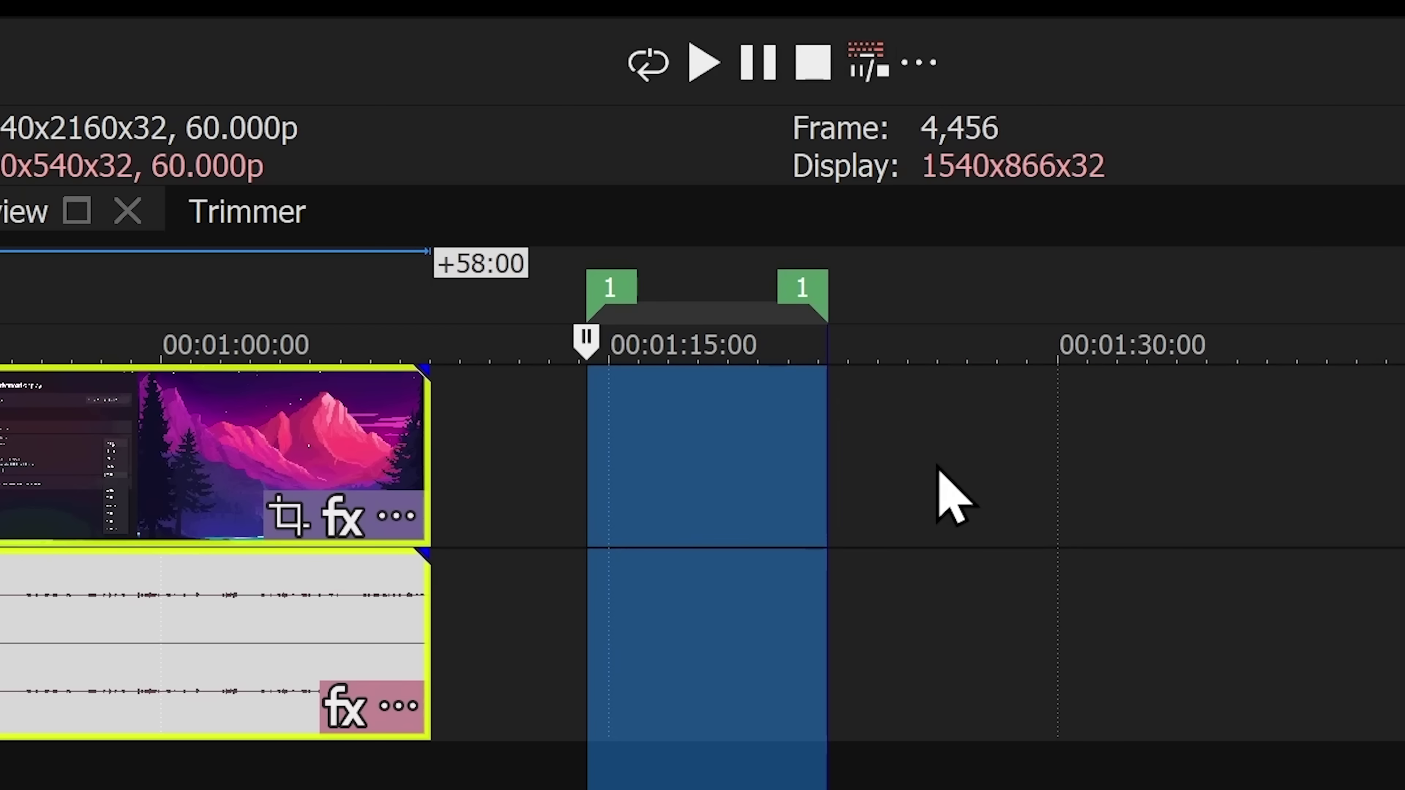
left_click(939, 468)
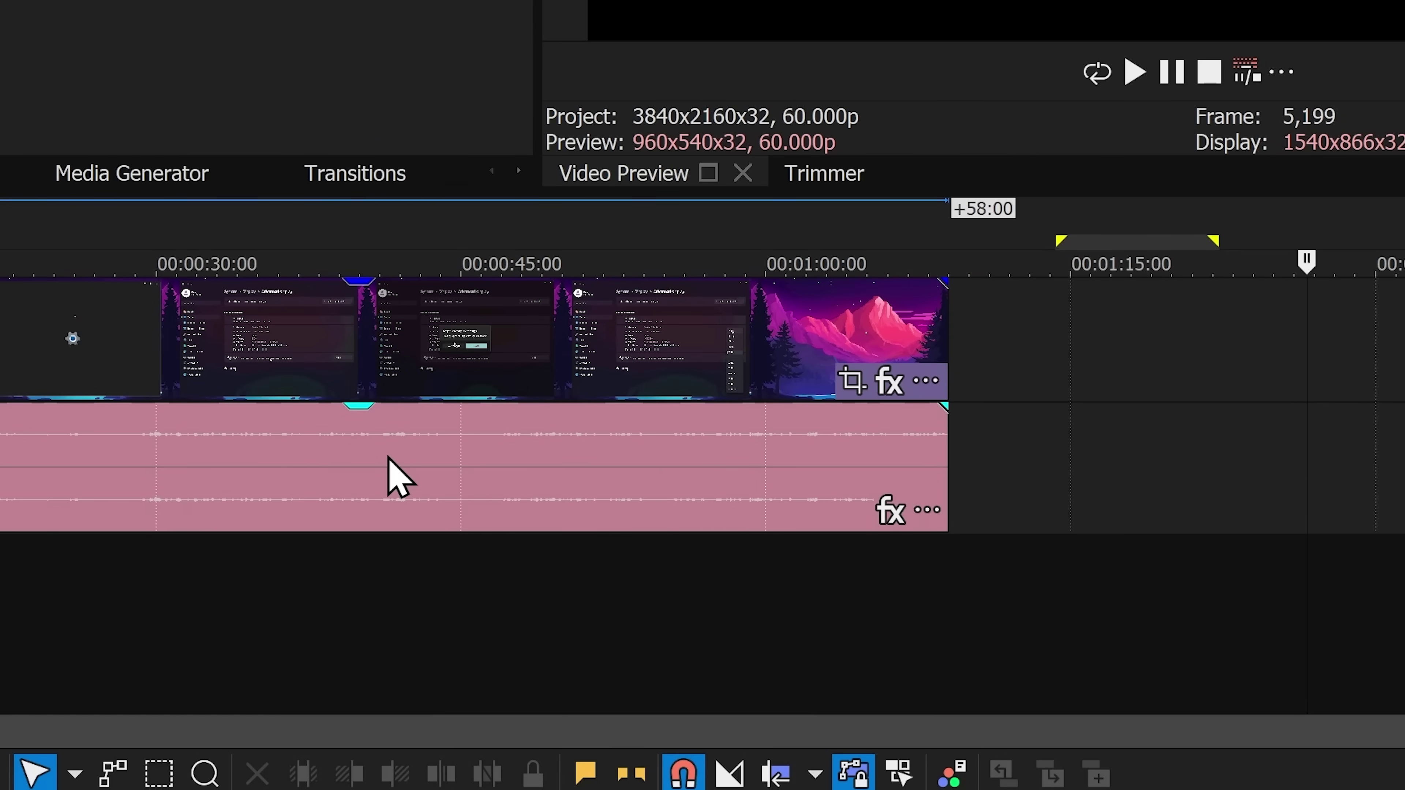
Step: Collapse the loop region after the clip by moving its start up to its end
left_click(387, 457)
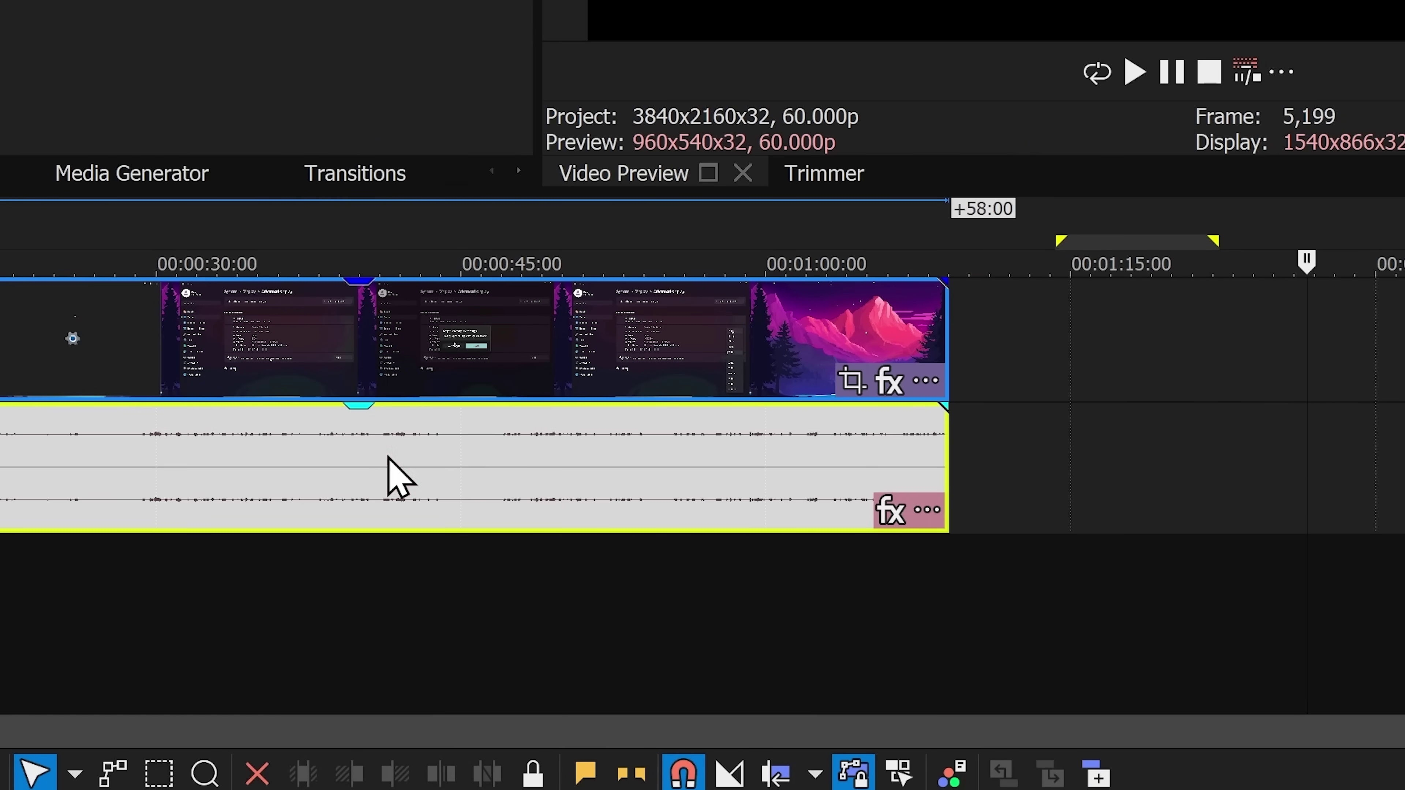
left_click(1083, 300)
left_click_drag(1060, 241, 1211, 243)
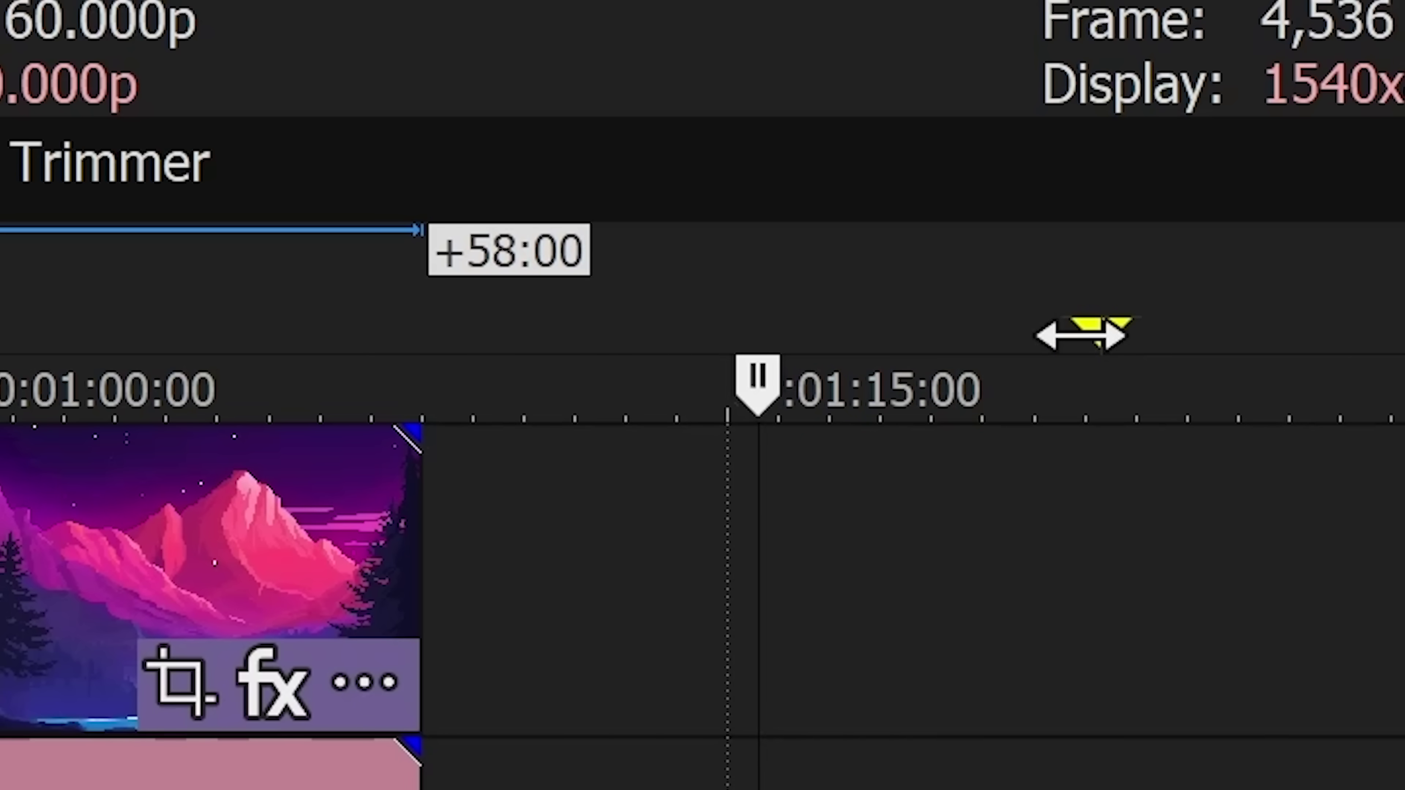
Step: Pan the timeline past the end of the clip and zoom in on the clip's later part
mouse_move(620, 523)
left_mouse_down()
mouse_move(345, 523)
mouse_move(640, 520)
mouse_move(604, 519)
left_mouse_up()
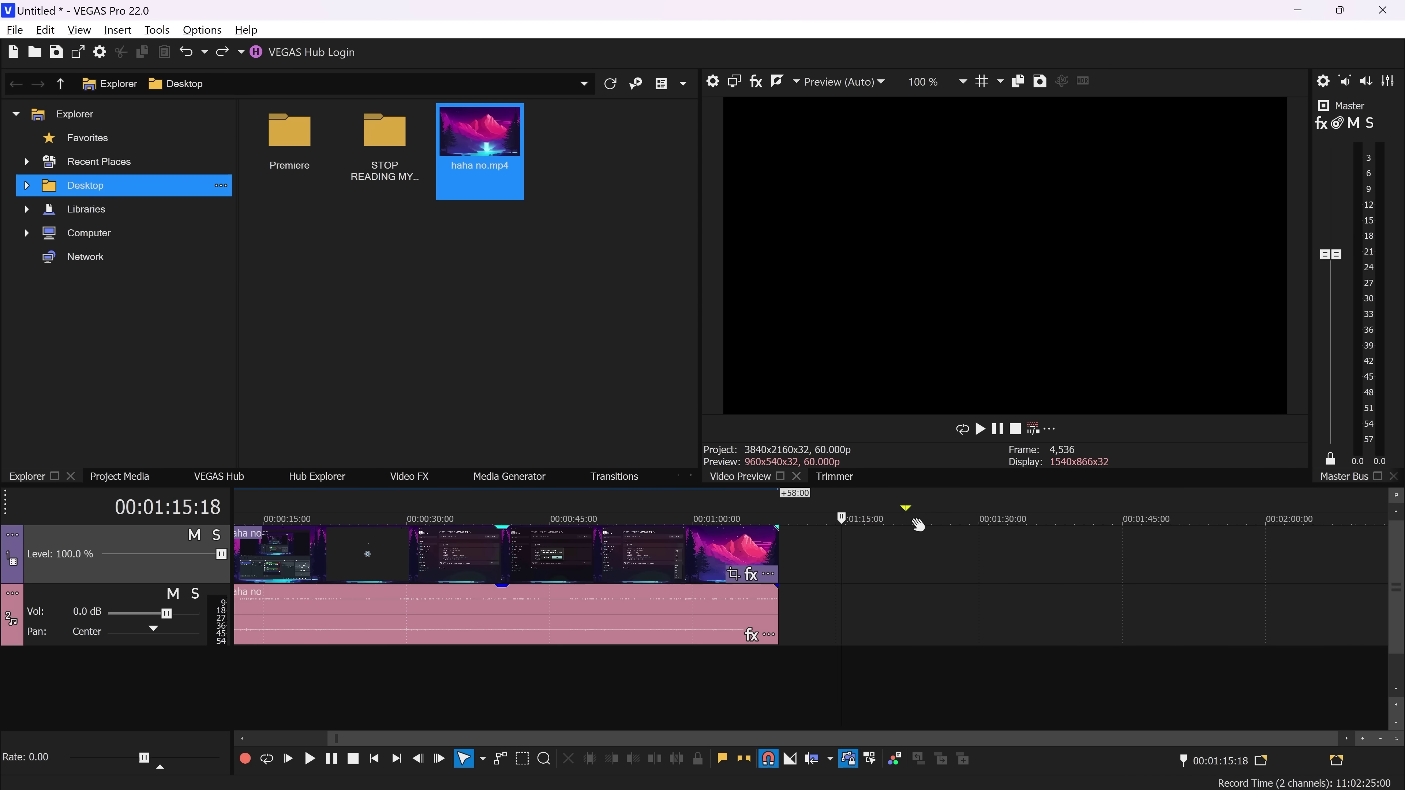
left_click_drag(919, 521, 647, 623)
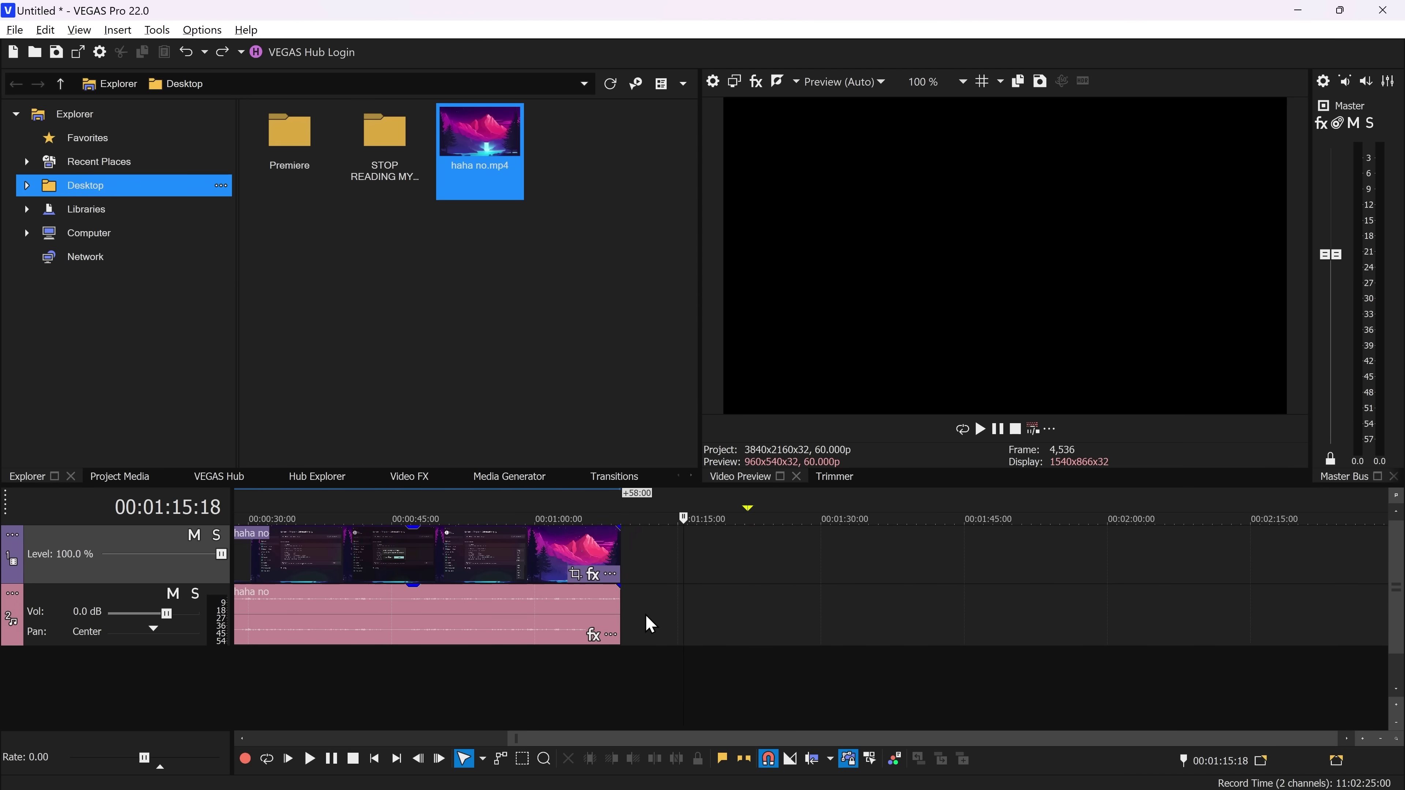
scroll(651, 619, "up", 3)
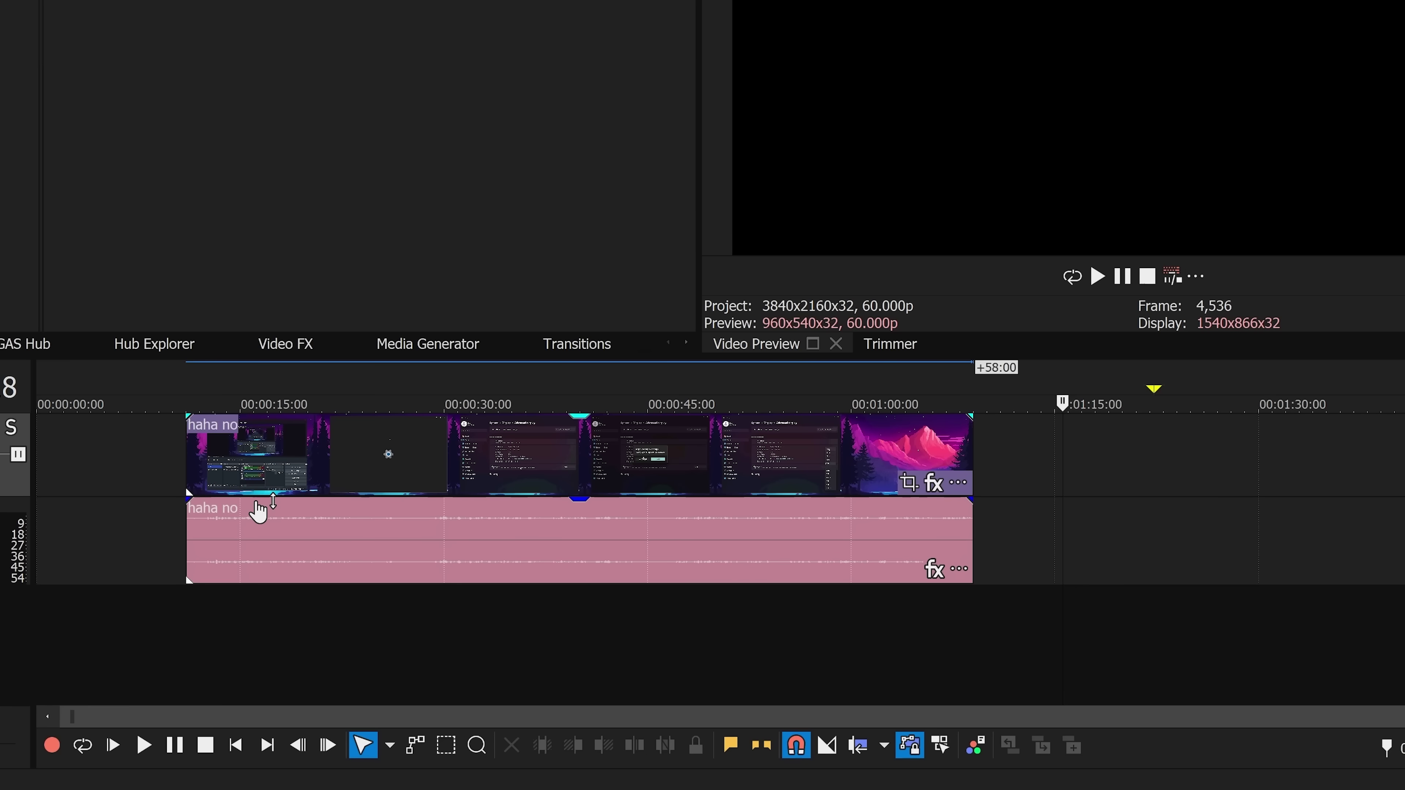
scroll(390, 595, "up", 3)
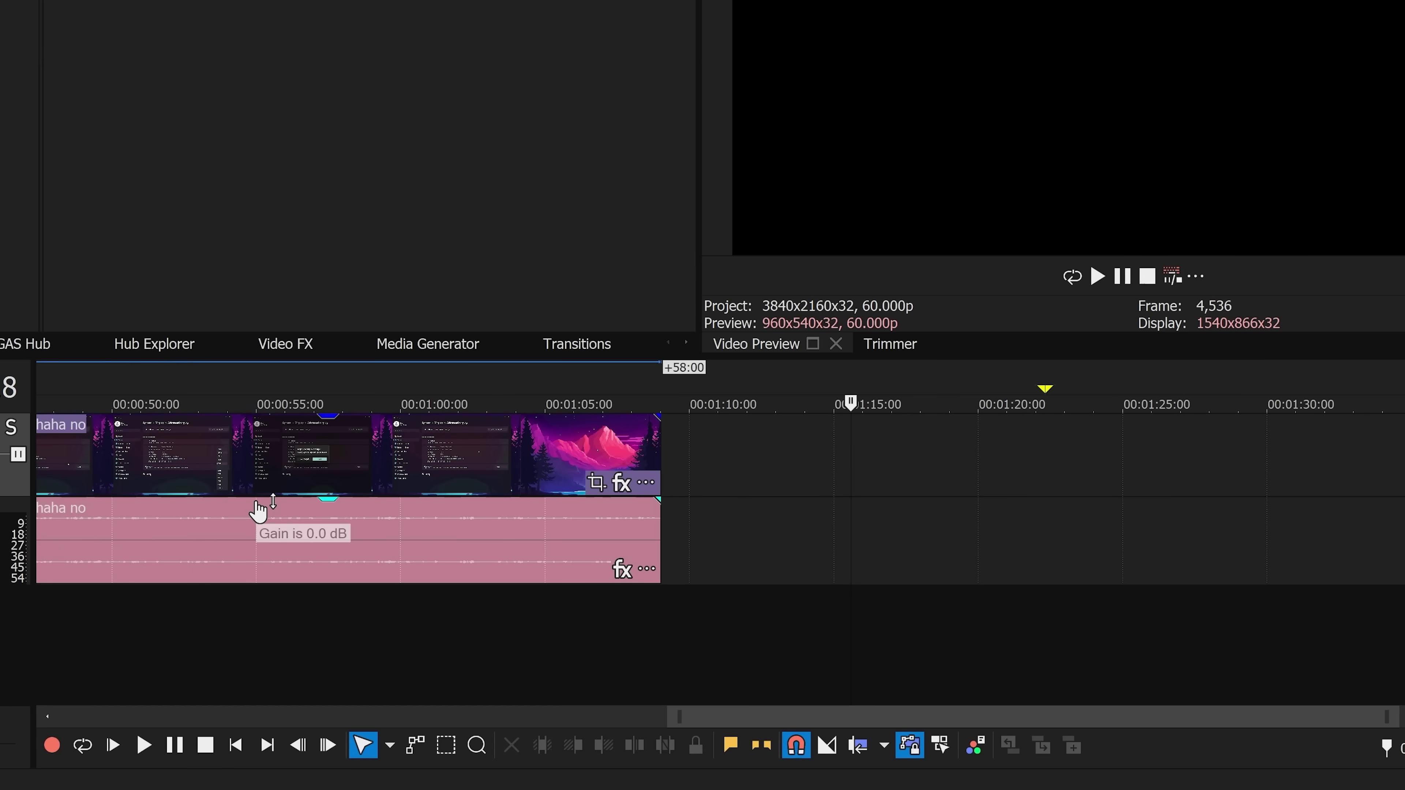
Step: Place the VEGAS Pro playhead at about 00:00:23 within the haha no clip and test zooming the timeline in and out
scroll(258, 512, "down", 4)
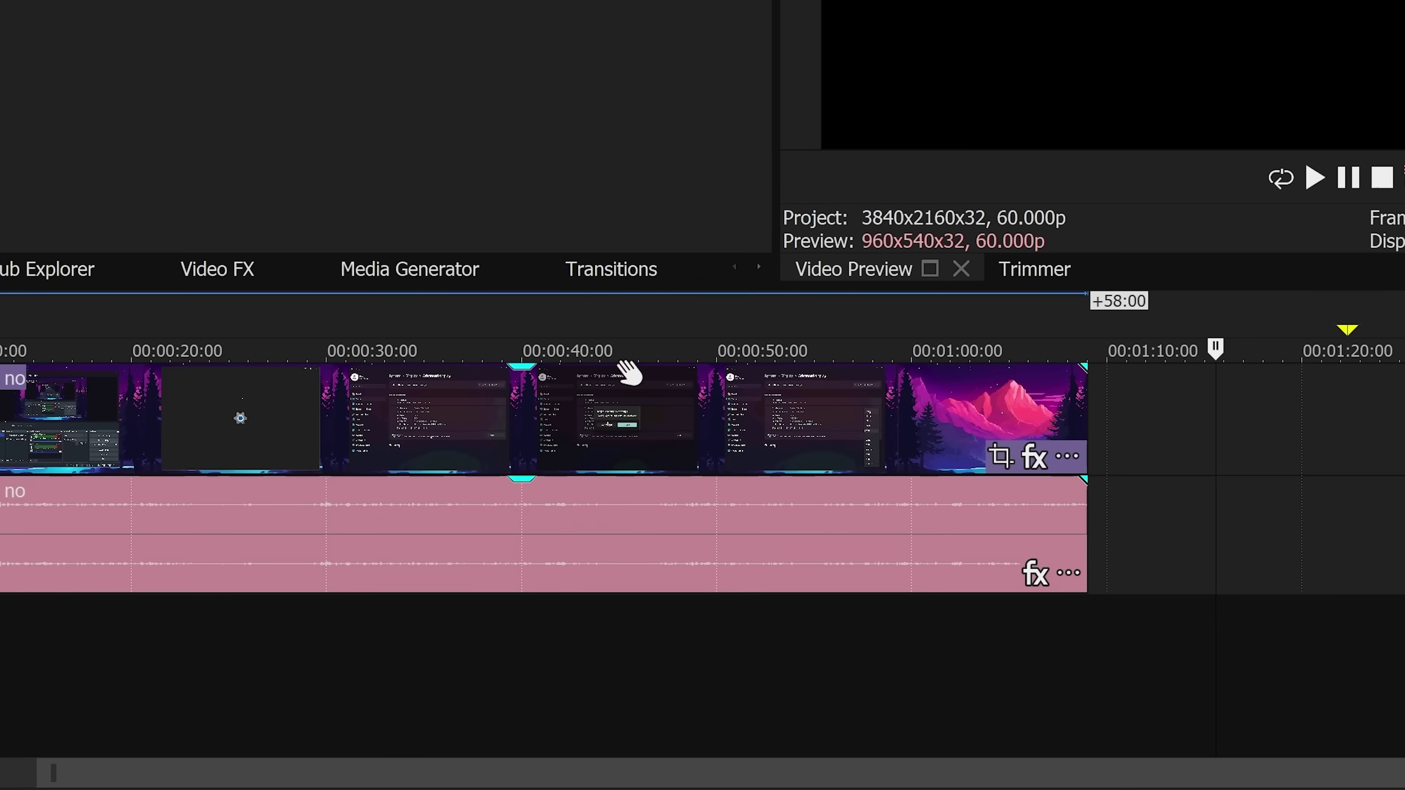
left_click_drag(1215, 349, 1205, 352)
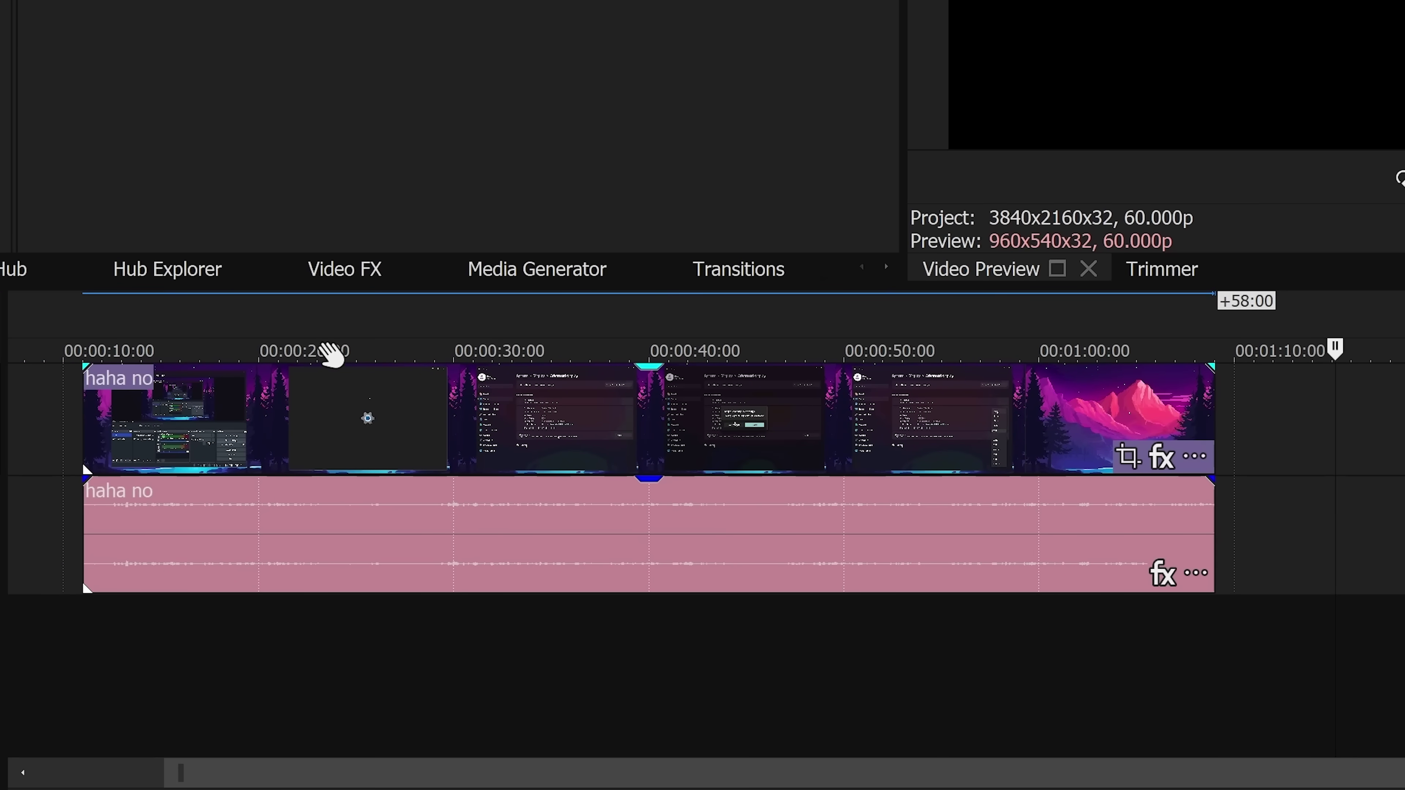
left_click(332, 352)
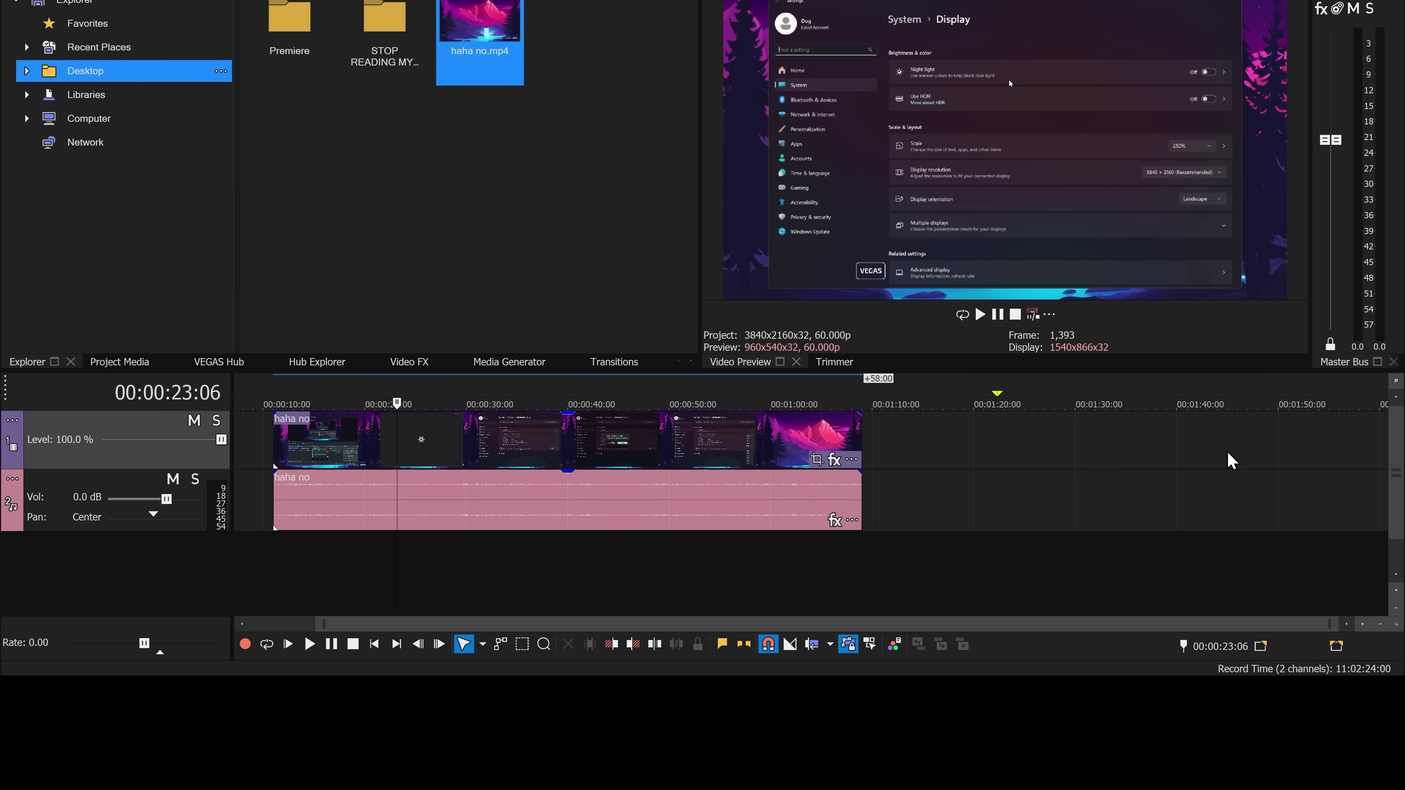
scroll(1227, 451, "up", 8)
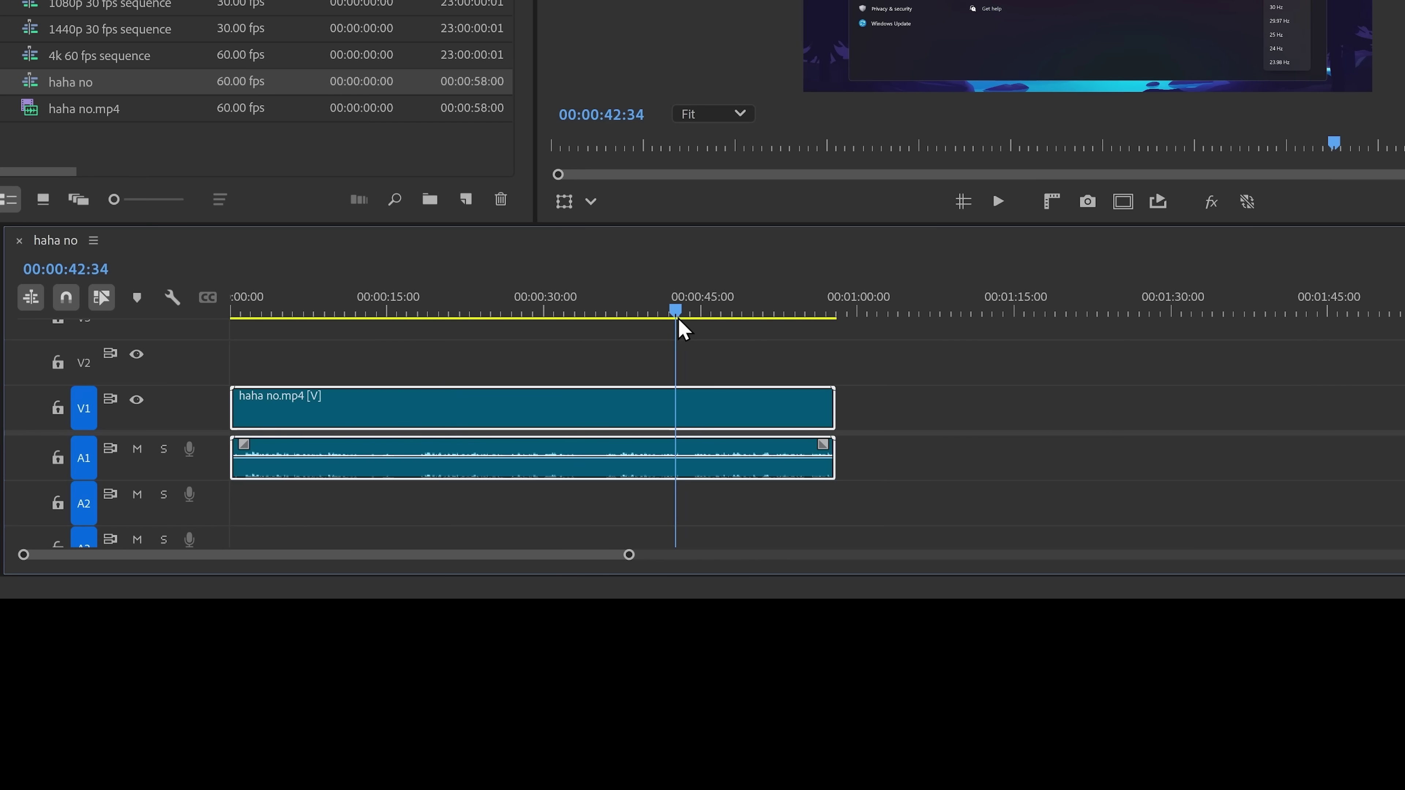
Step: Switch to Premiere Pro, set the haha no sequence's playhead to 00:00:43:31 and test zooming the timeline at the mouse pointer
left_click_drag(677, 323, 684, 315)
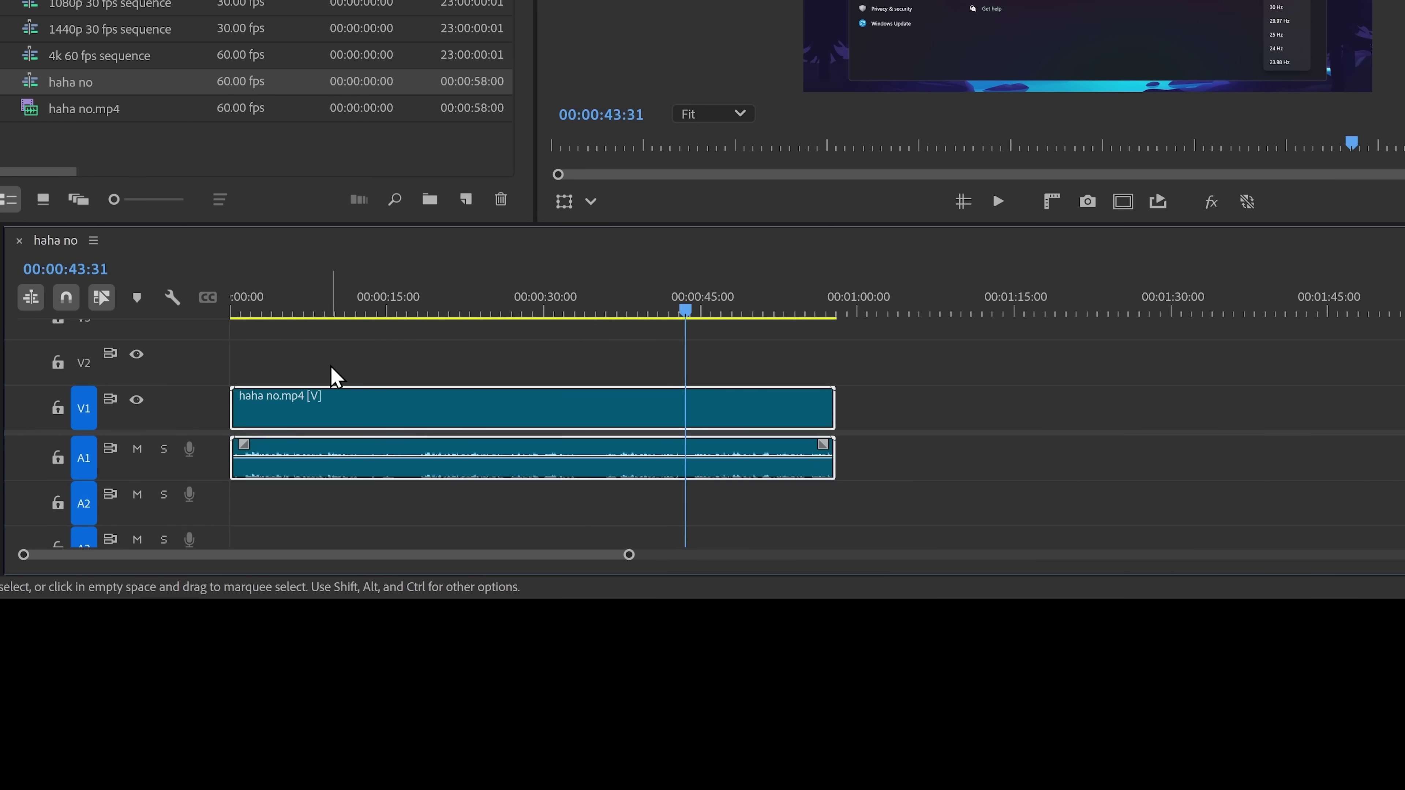
scroll(311, 418, "up", 3)
scroll(308, 416, "up", 2)
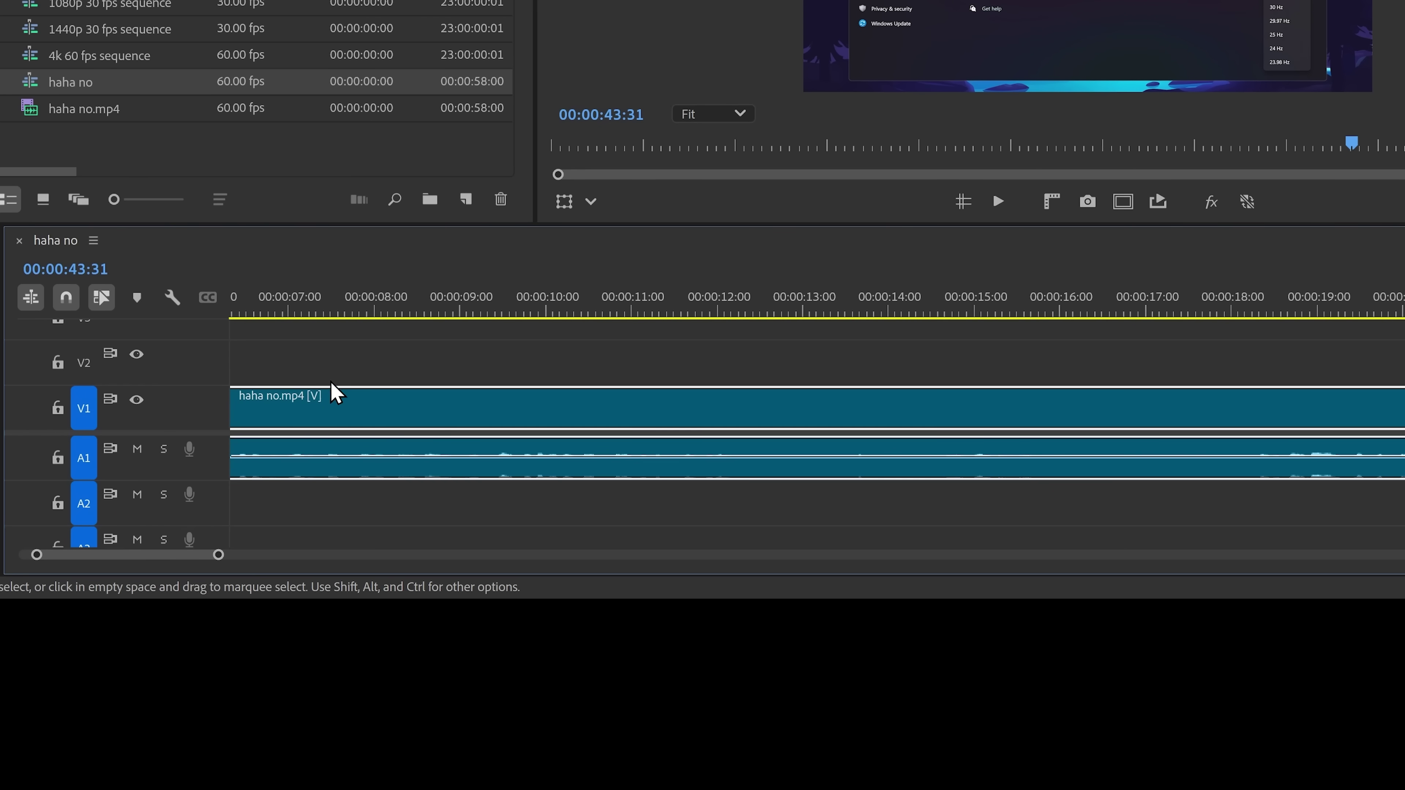
scroll(334, 406, "down", 3)
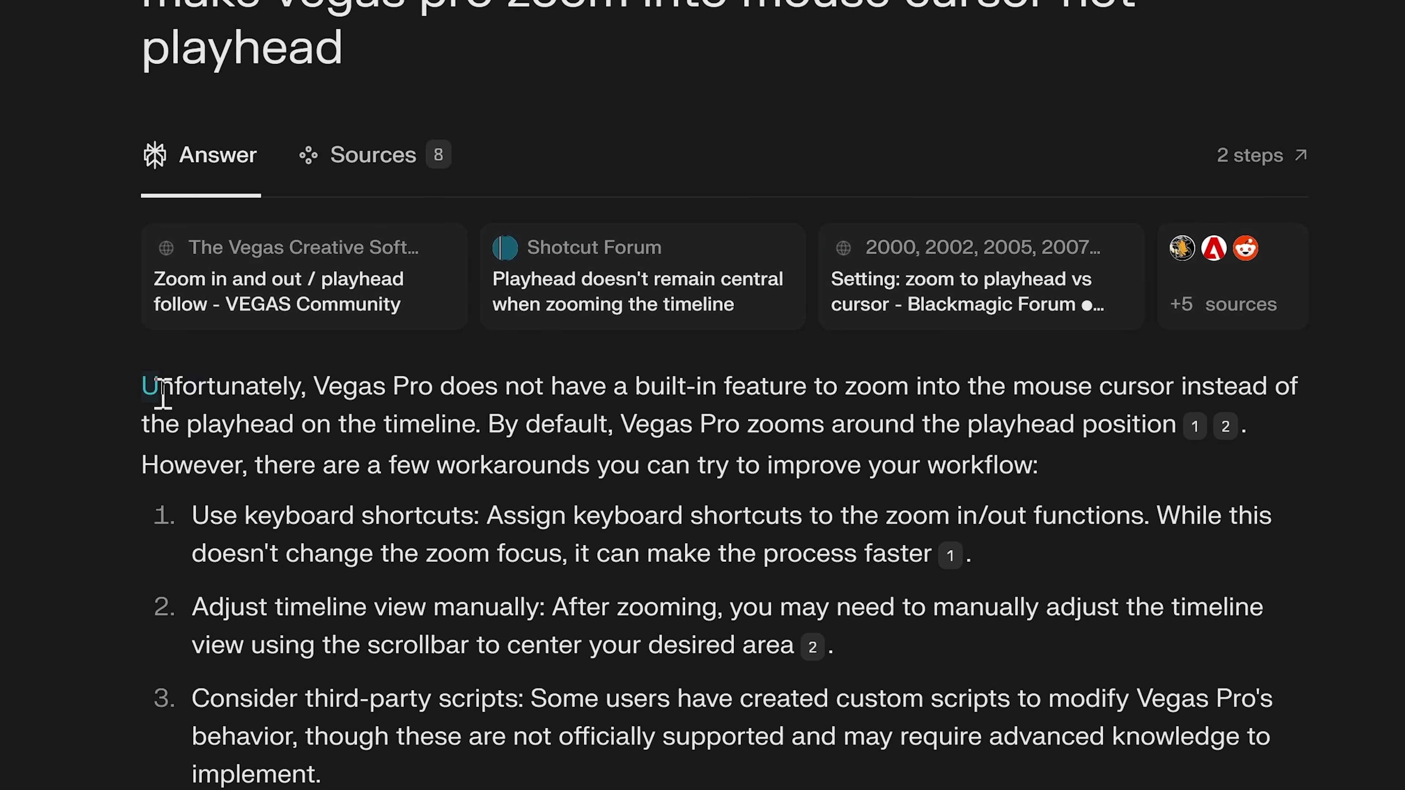
Step: Read the Perplexity answer about making VEGAS Pro zoom into the mouse cursor, highlighting its opening statement
left_click_drag(138, 387, 483, 423)
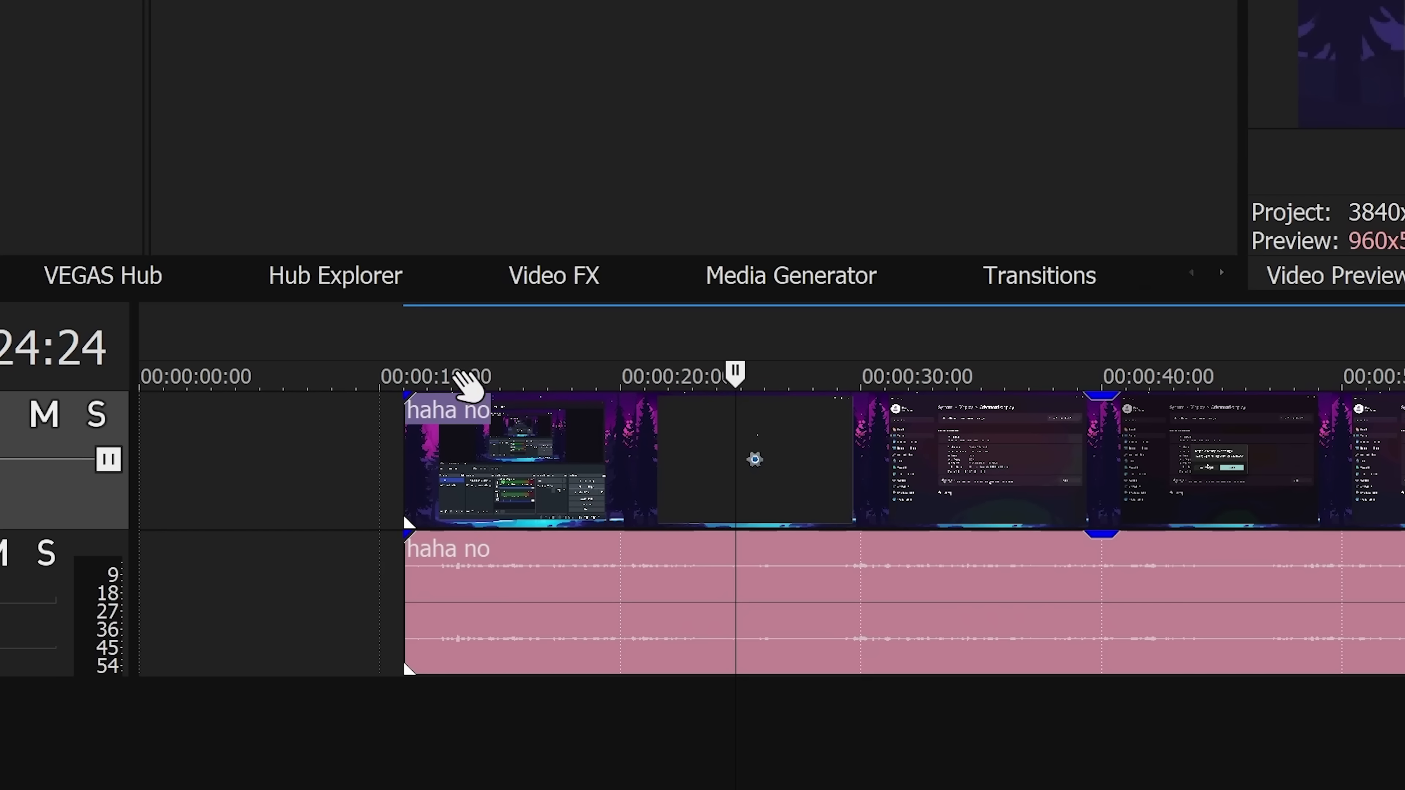
Step: Switch to VEGAS Pro, start playback of the haha no clip at 00:00:13:04 and test scrubbing the playhead forward through it
left_click(455, 374)
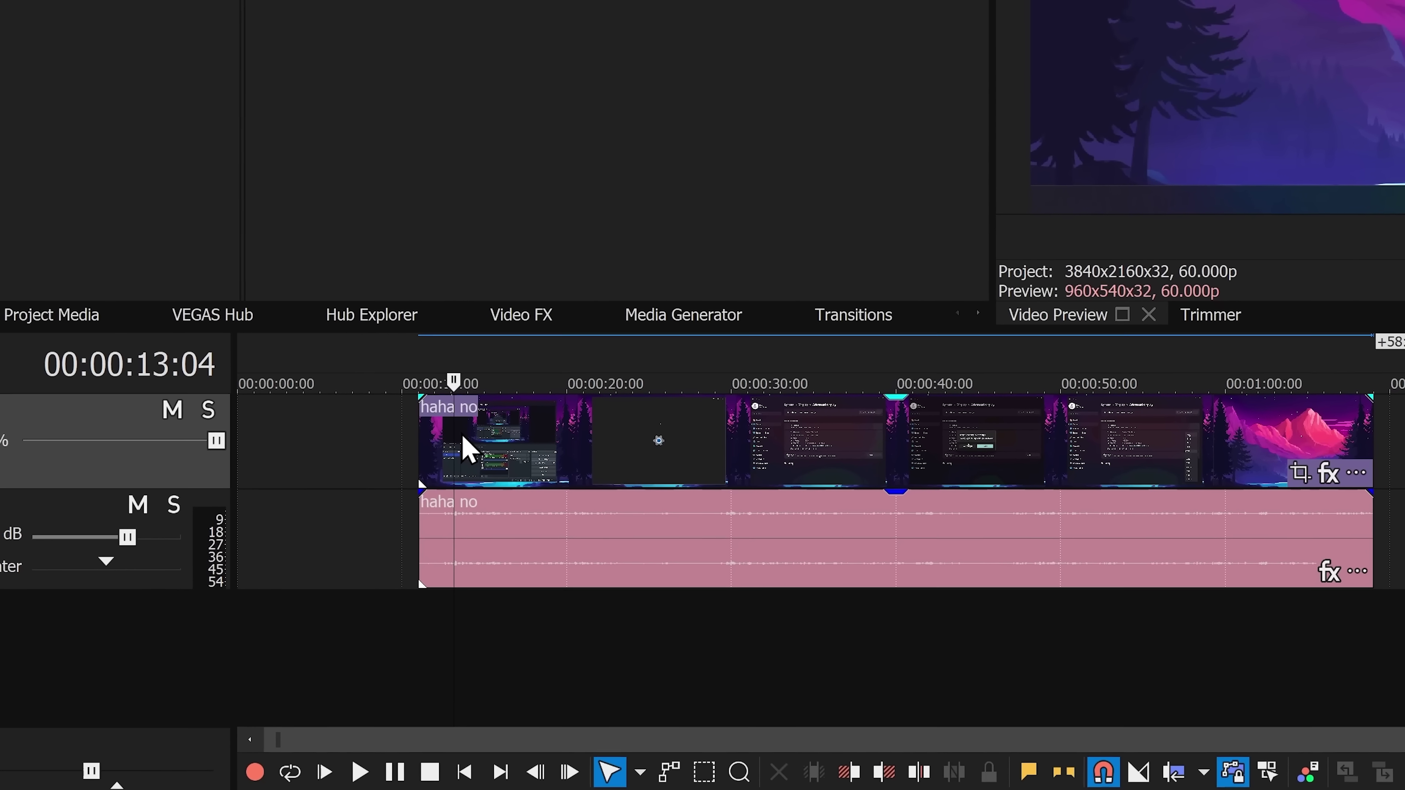
key("space")
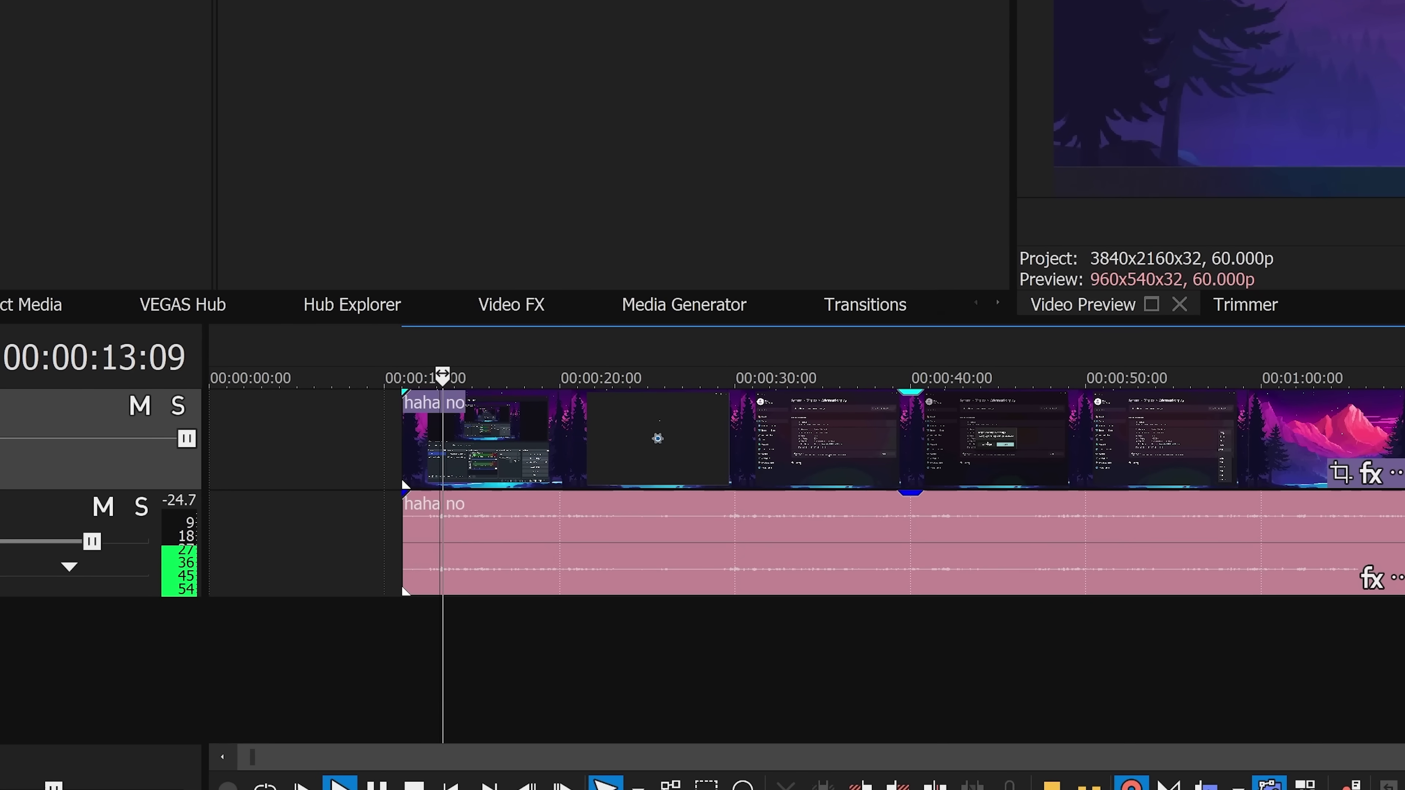
left_click_drag(442, 374, 988, 368)
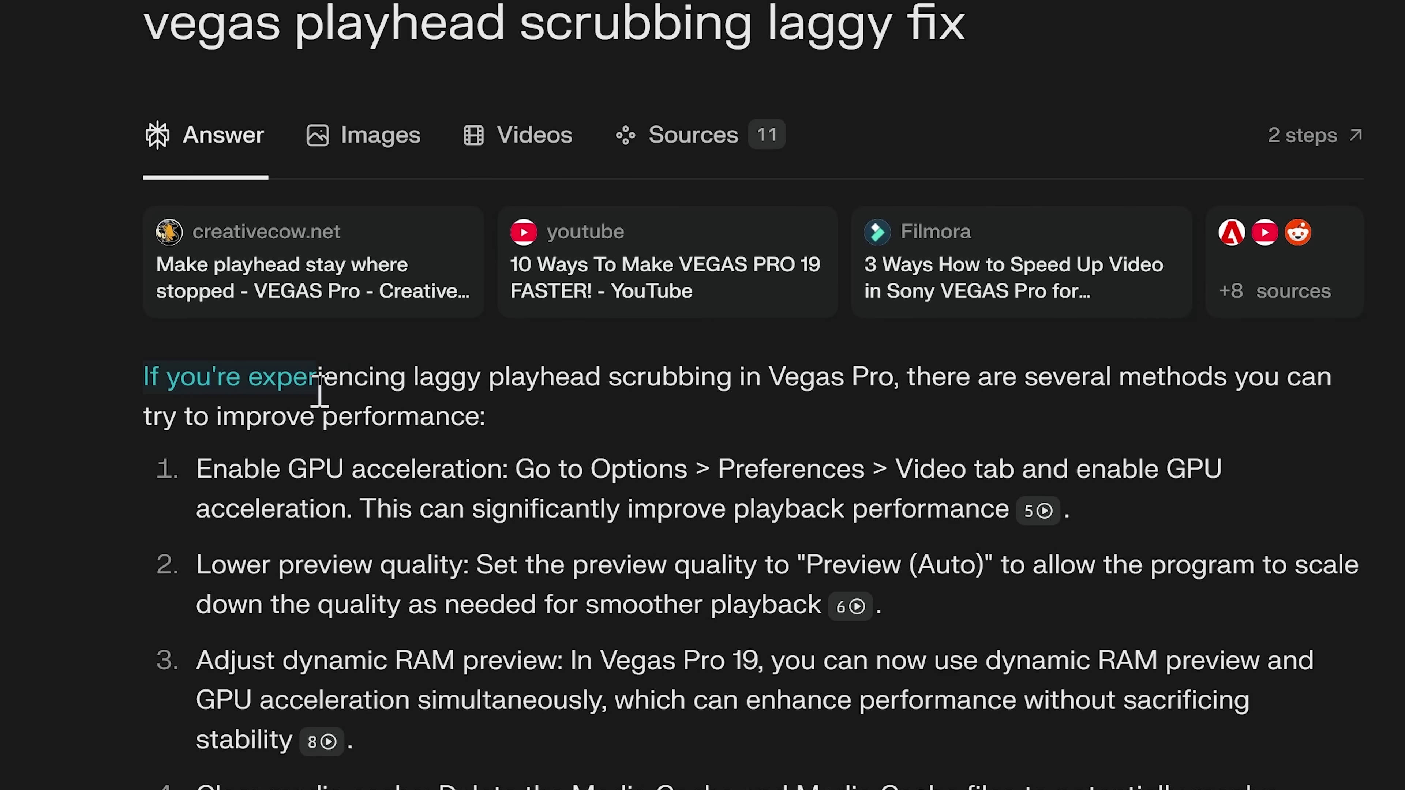
Step: Read the Perplexity answer on fixing laggy VEGAS playhead scrubbing, highlighting the instructions for enabling GPU acceleration
left_click_drag(386, 398, 921, 387)
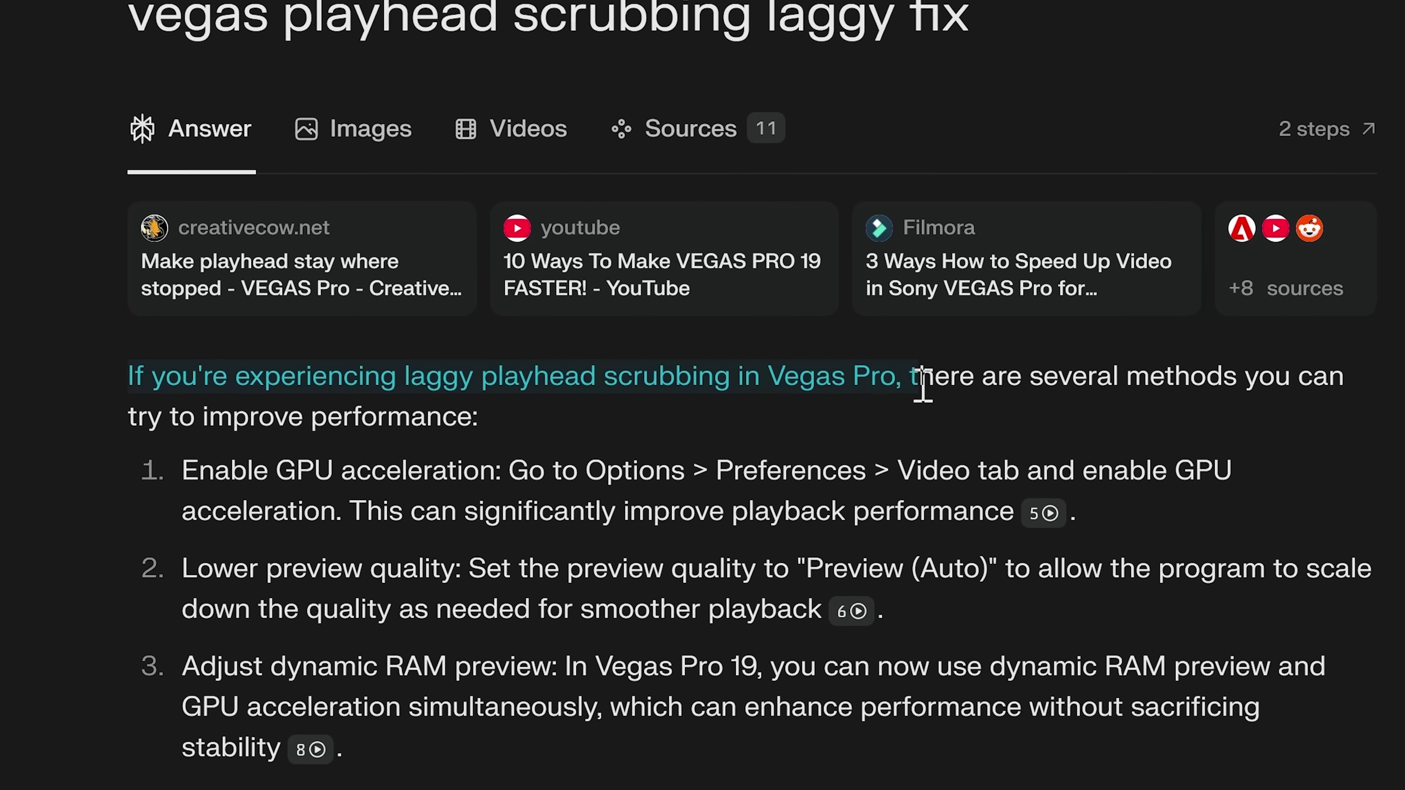
left_click_drag(183, 472, 438, 472)
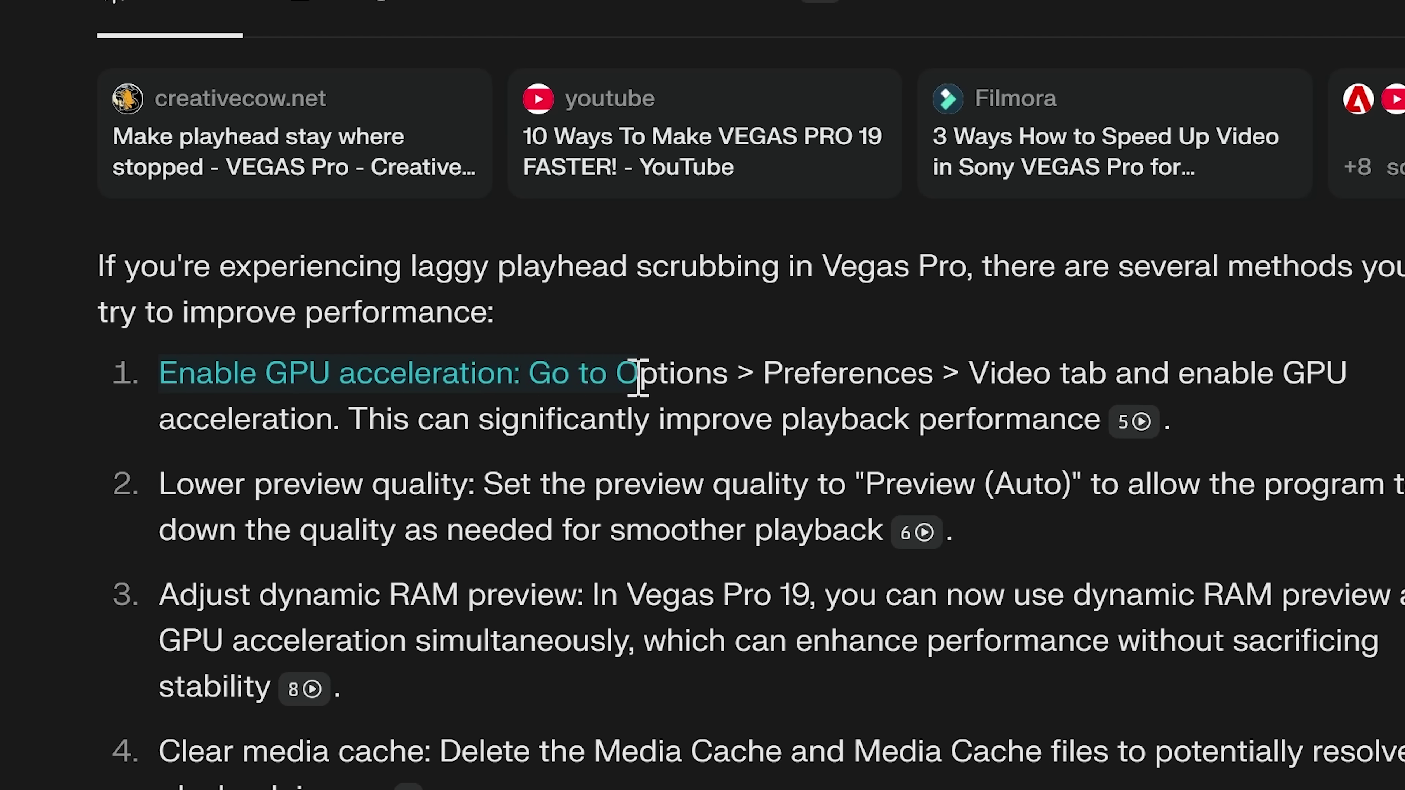
left_click_drag(951, 372, 1109, 372)
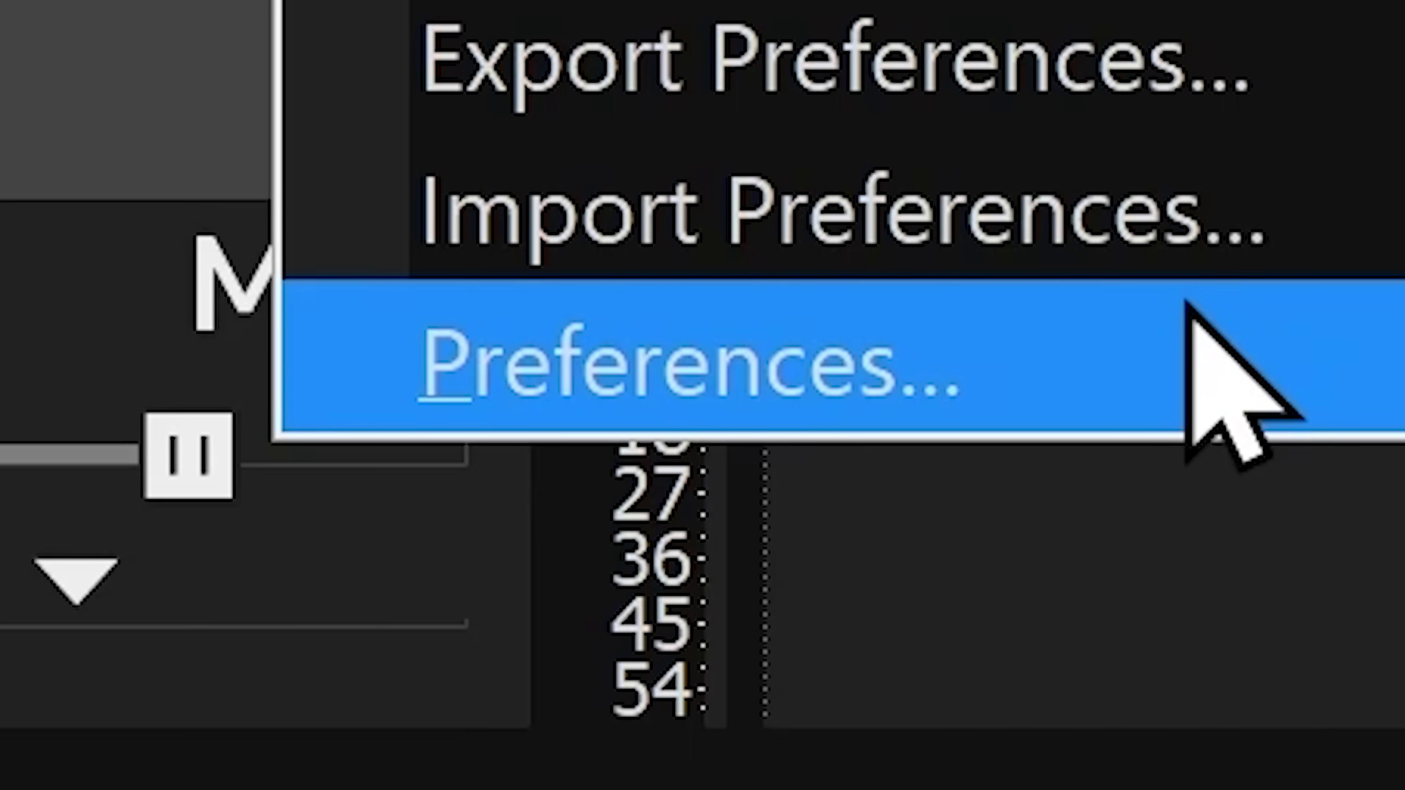
Step: Open the VEGAS Pro video preferences and set GPU acceleration of video processing to Optimal - AMD Radeon RX 7800 XT
left_click(1195, 332)
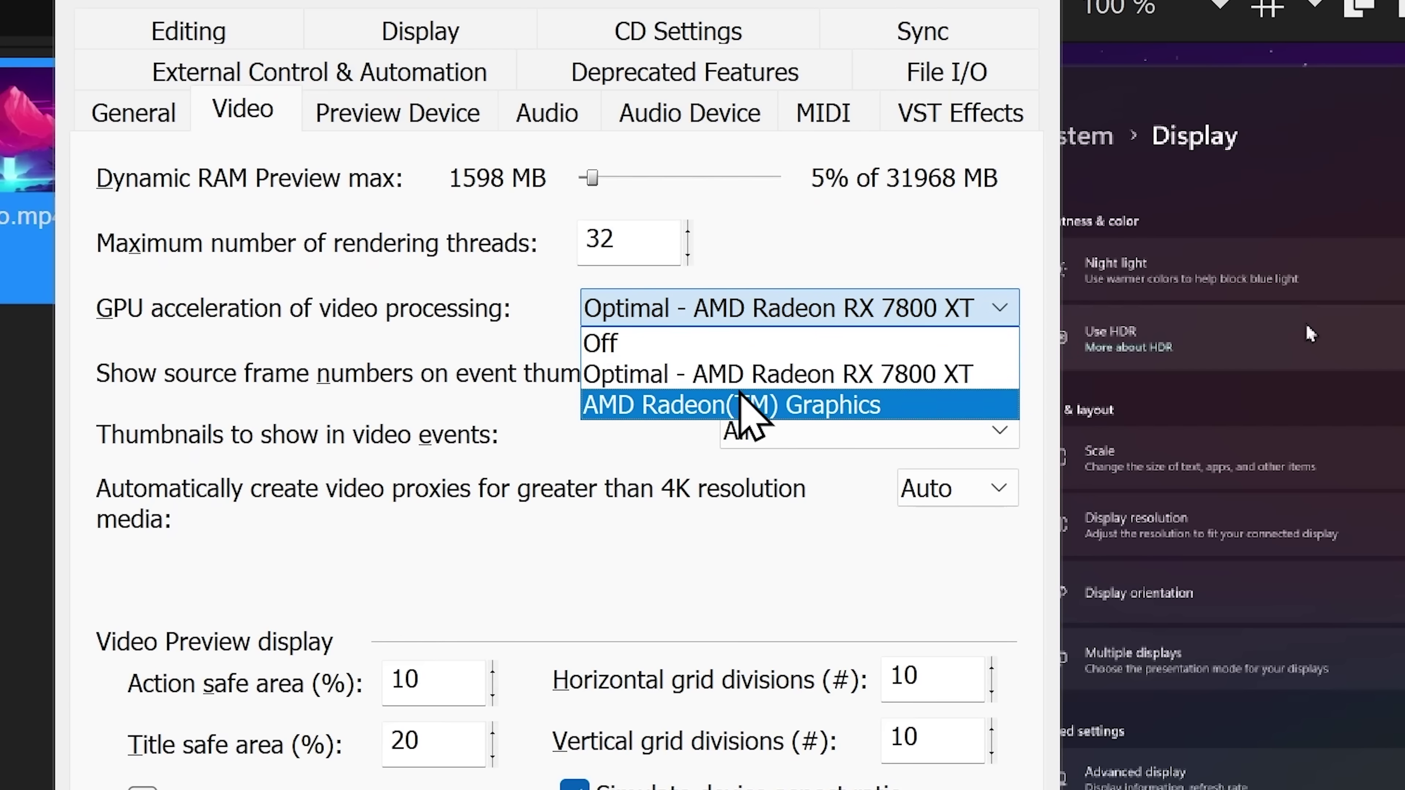
left_click(786, 378)
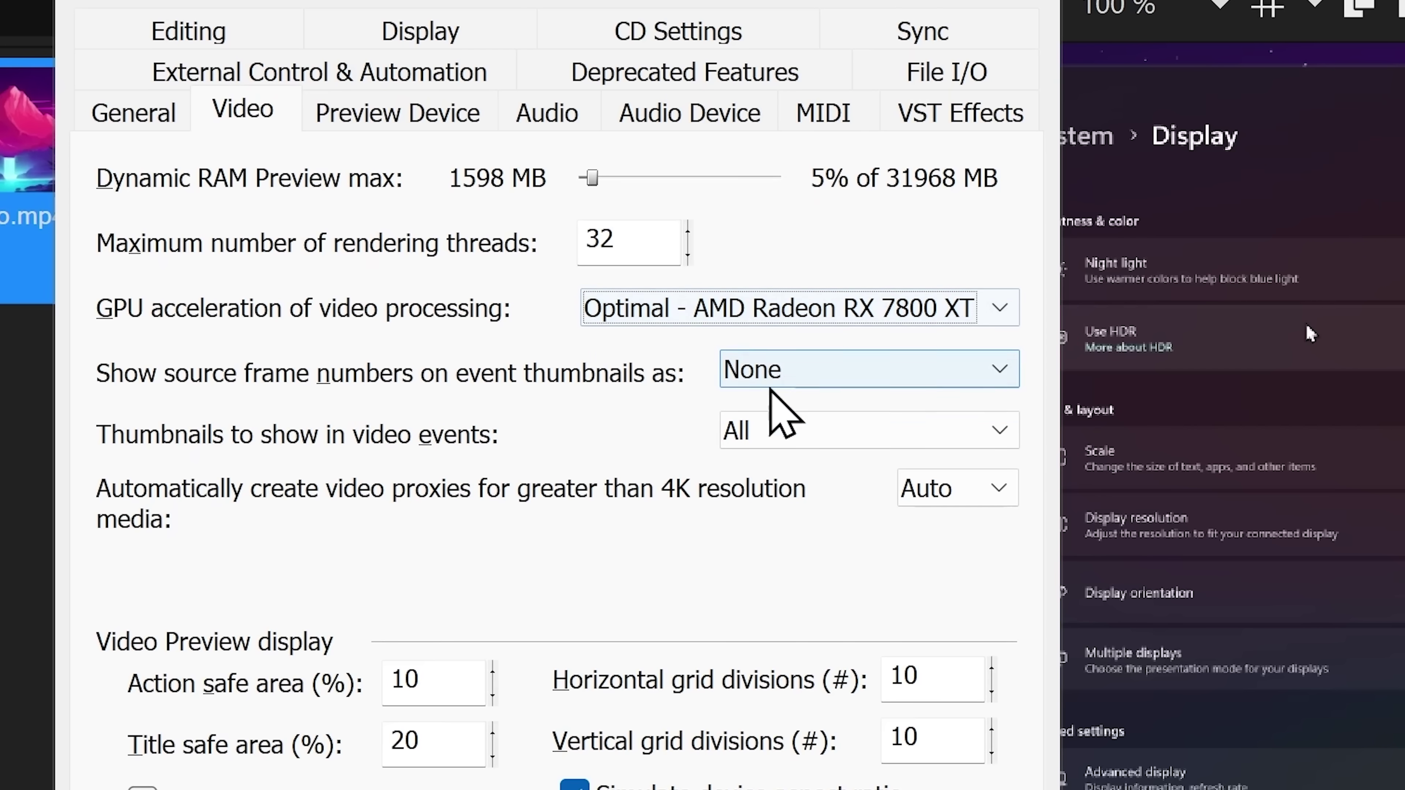
Step: Read the Perplexity tips on preview quality and dynamic RAM preview, and raise the Dynamic RAM Preview max in VEGAS Pro's preferences
left_click_drag(211, 377, 367, 378)
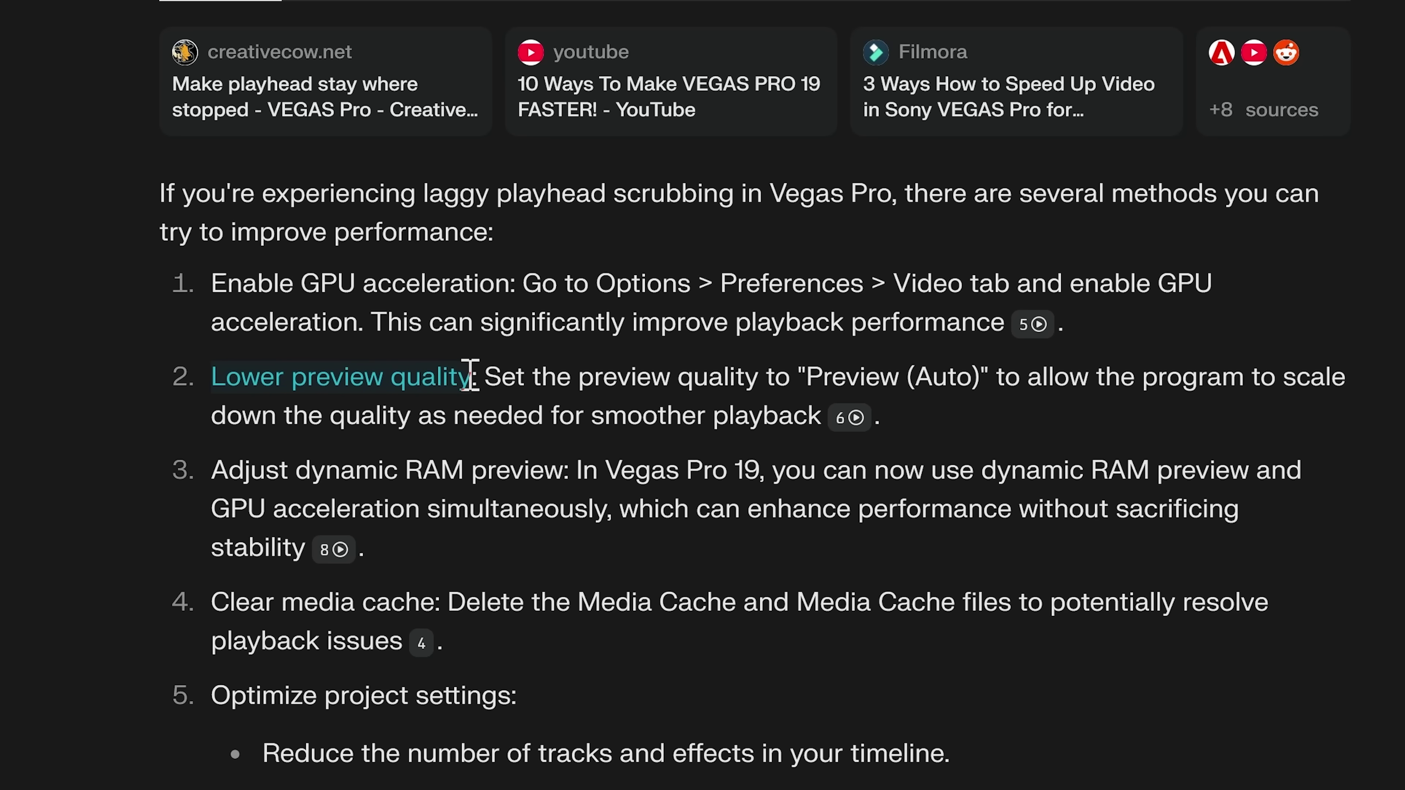
scroll(979, 381, "down", 2)
left_click_drag(212, 379, 296, 380)
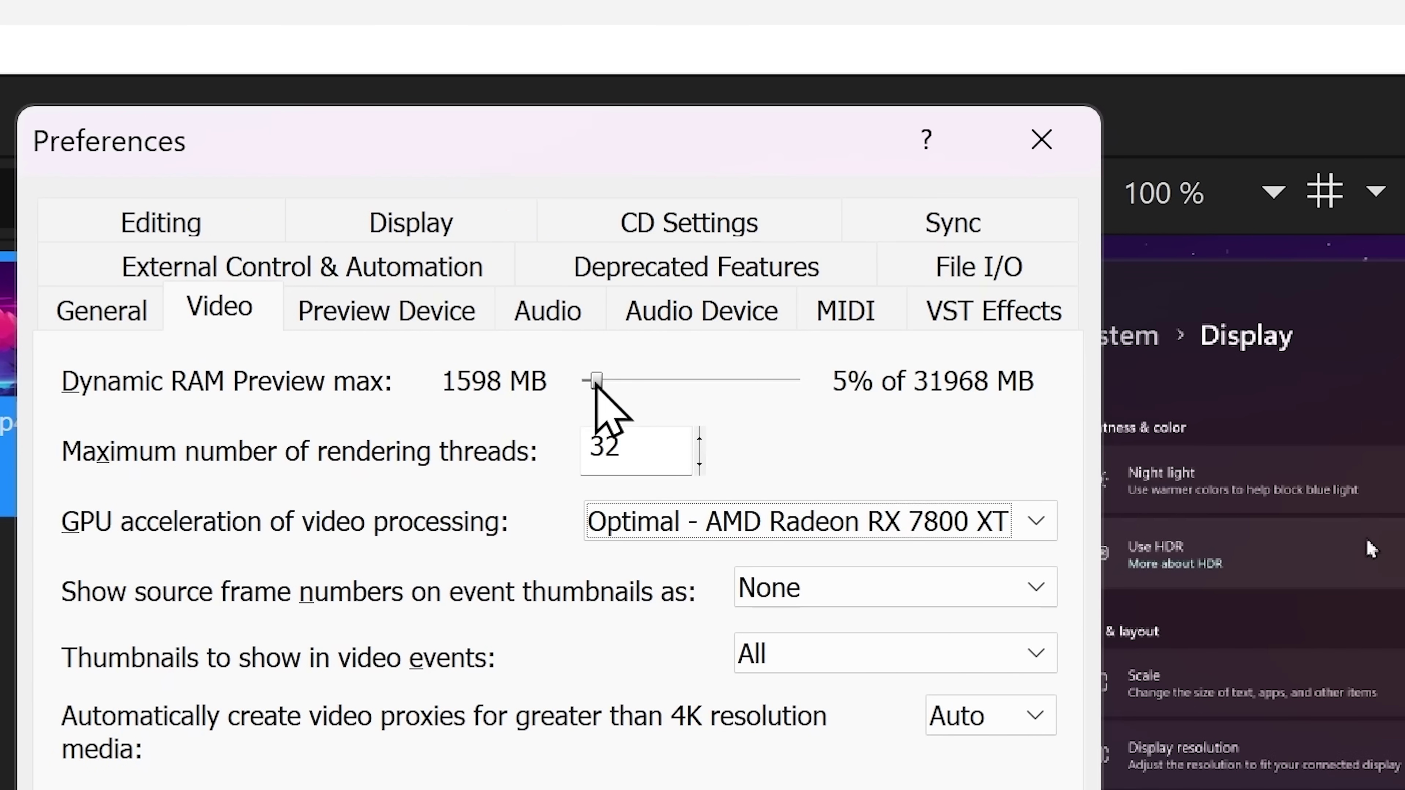
left_click_drag(596, 382, 756, 382)
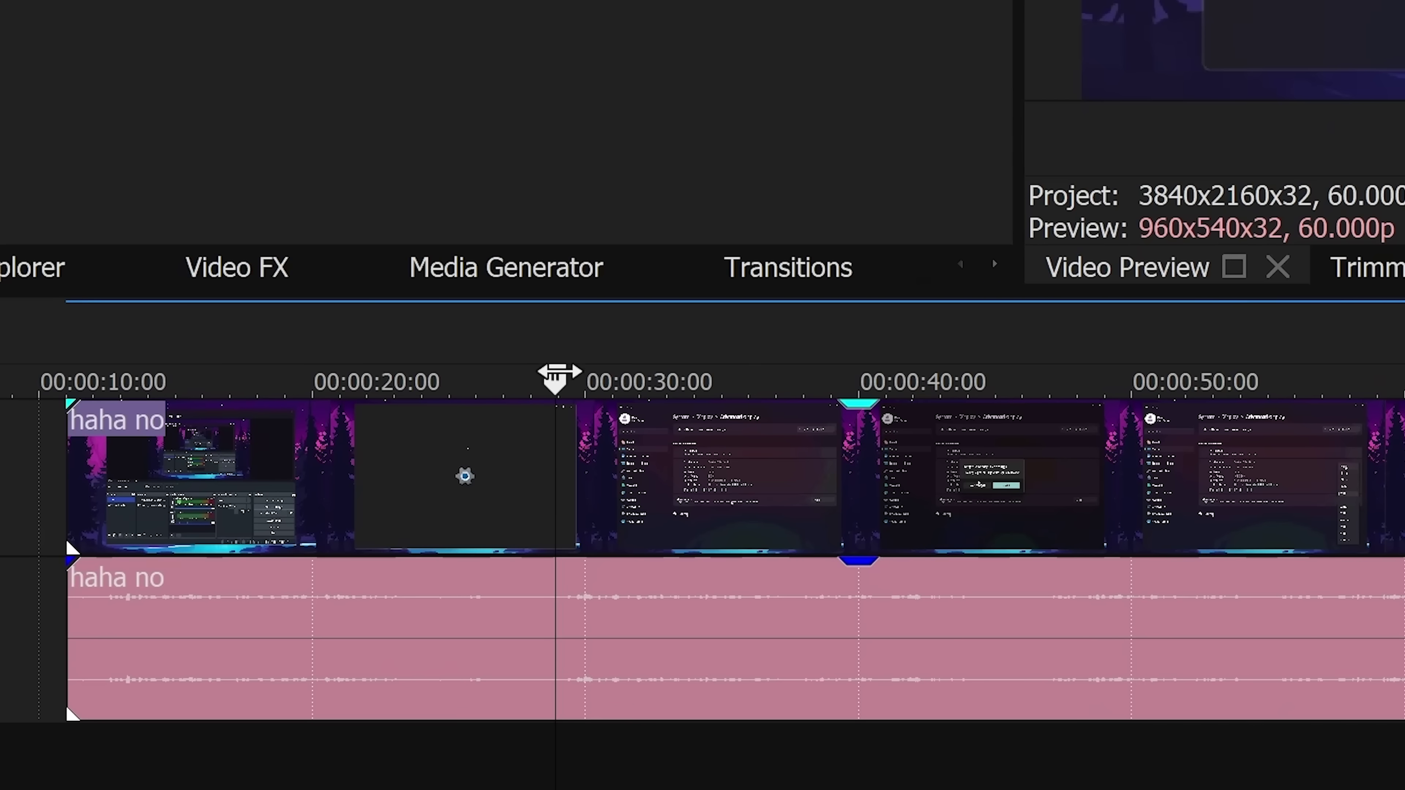
Step: Test the VEGAS Pro playhead by scrubbing through the haha no clip, selecting the clip, and scrubbing again during playback
mouse_move(558, 376)
left_mouse_down()
mouse_move(622, 377)
mouse_move(578, 376)
left_mouse_up()
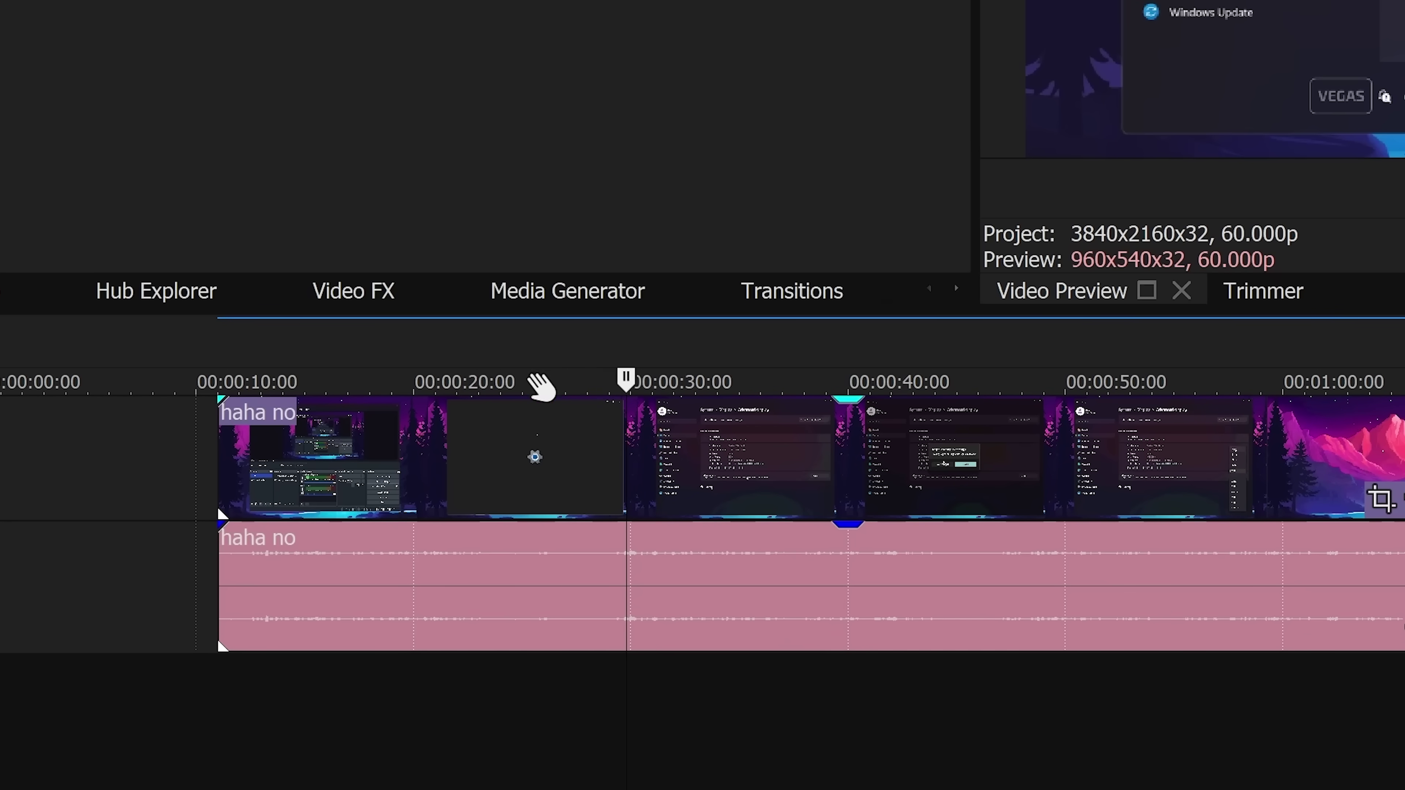
left_click(542, 417)
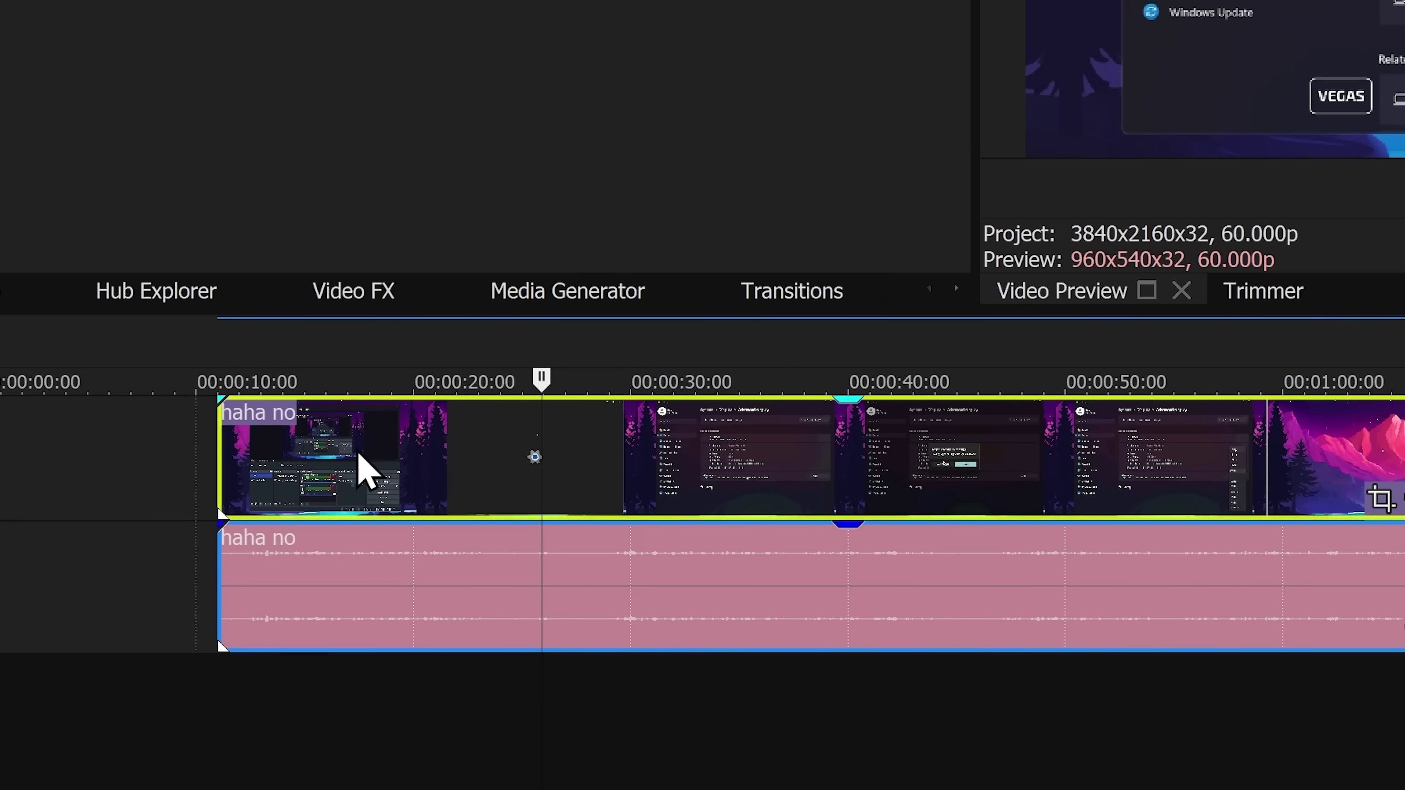
left_click_drag(609, 379, 787, 382)
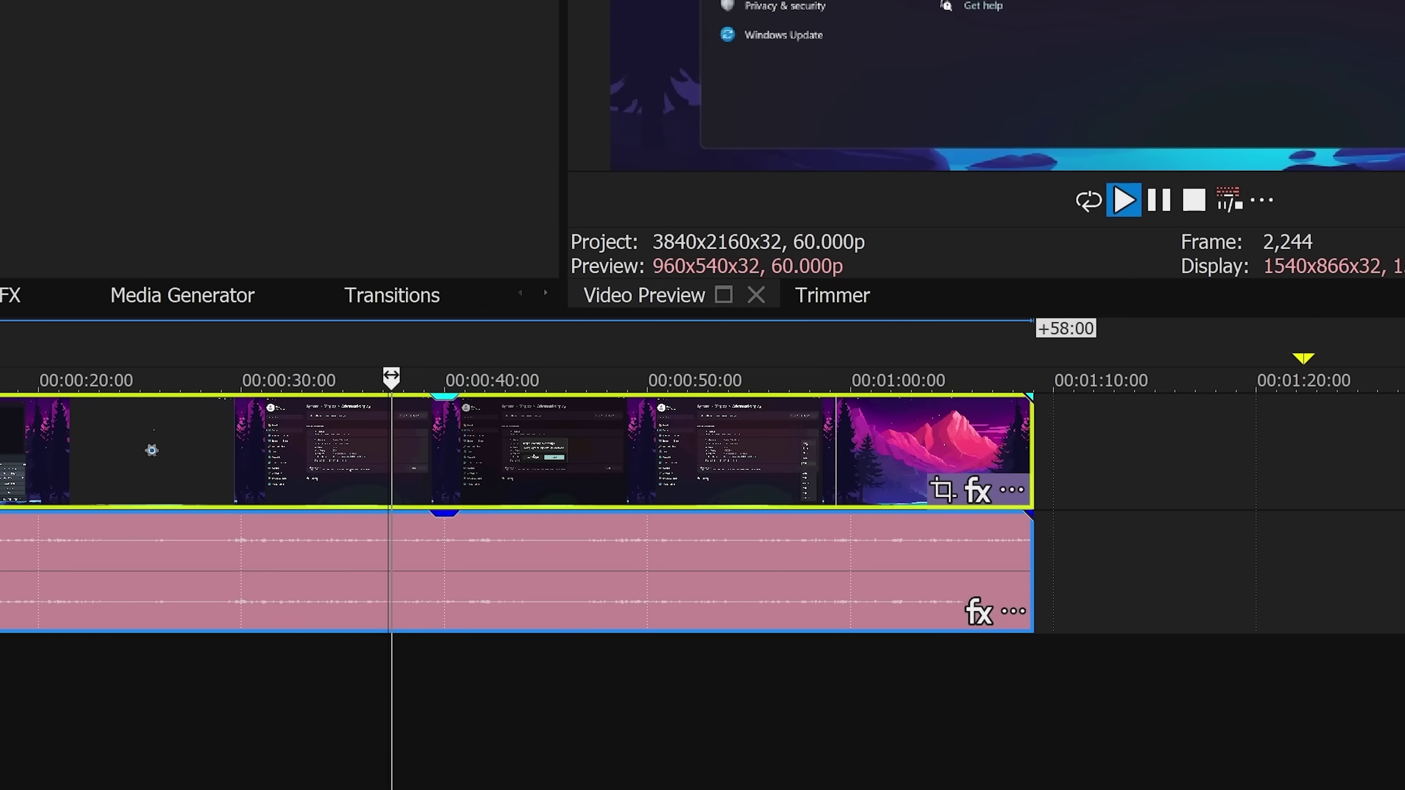
left_click_drag(391, 379, 451, 379)
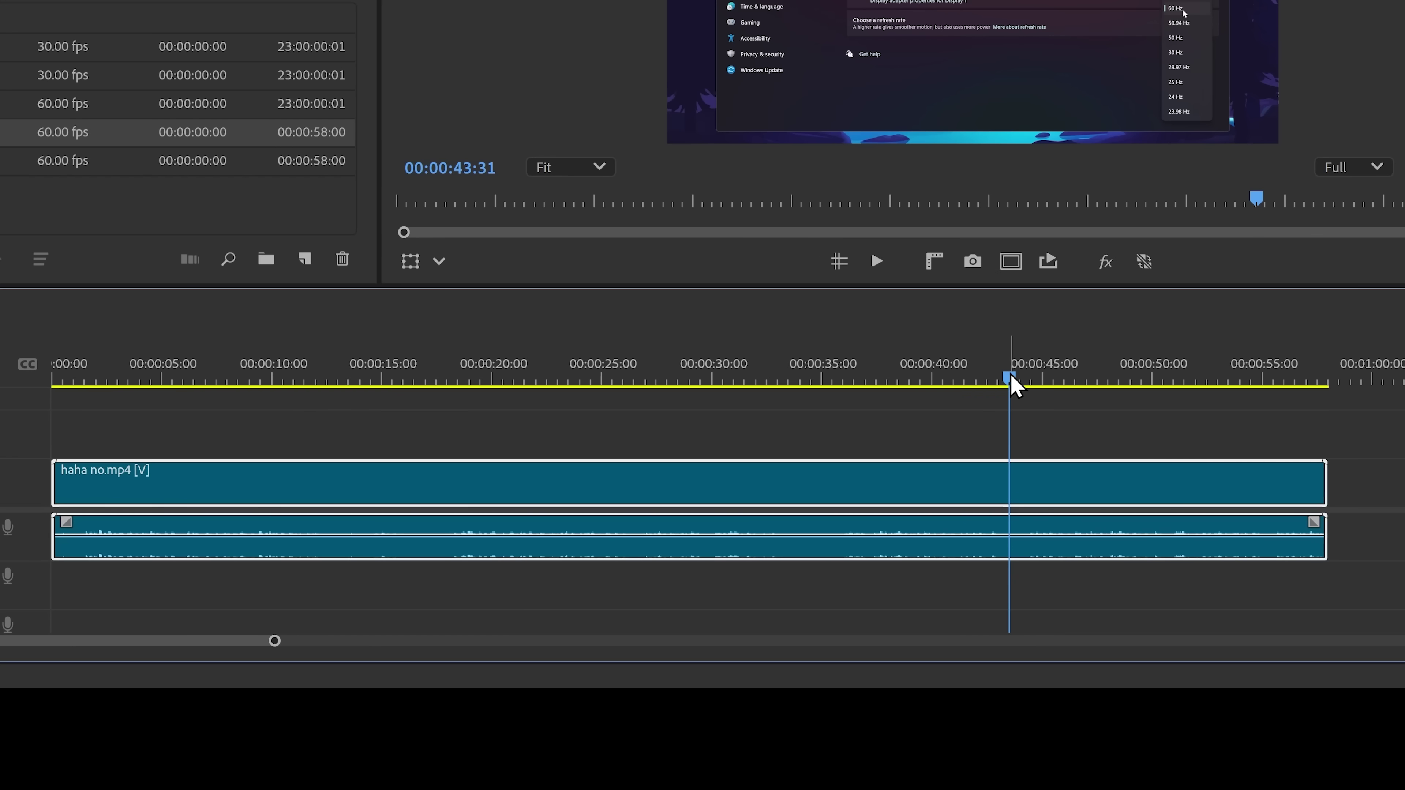
Step: Switch to Premiere Pro and jump the playhead back and forth between distant points of the haha no sequence for comparison
left_click(331, 381)
left_click(1101, 382)
left_click(403, 381)
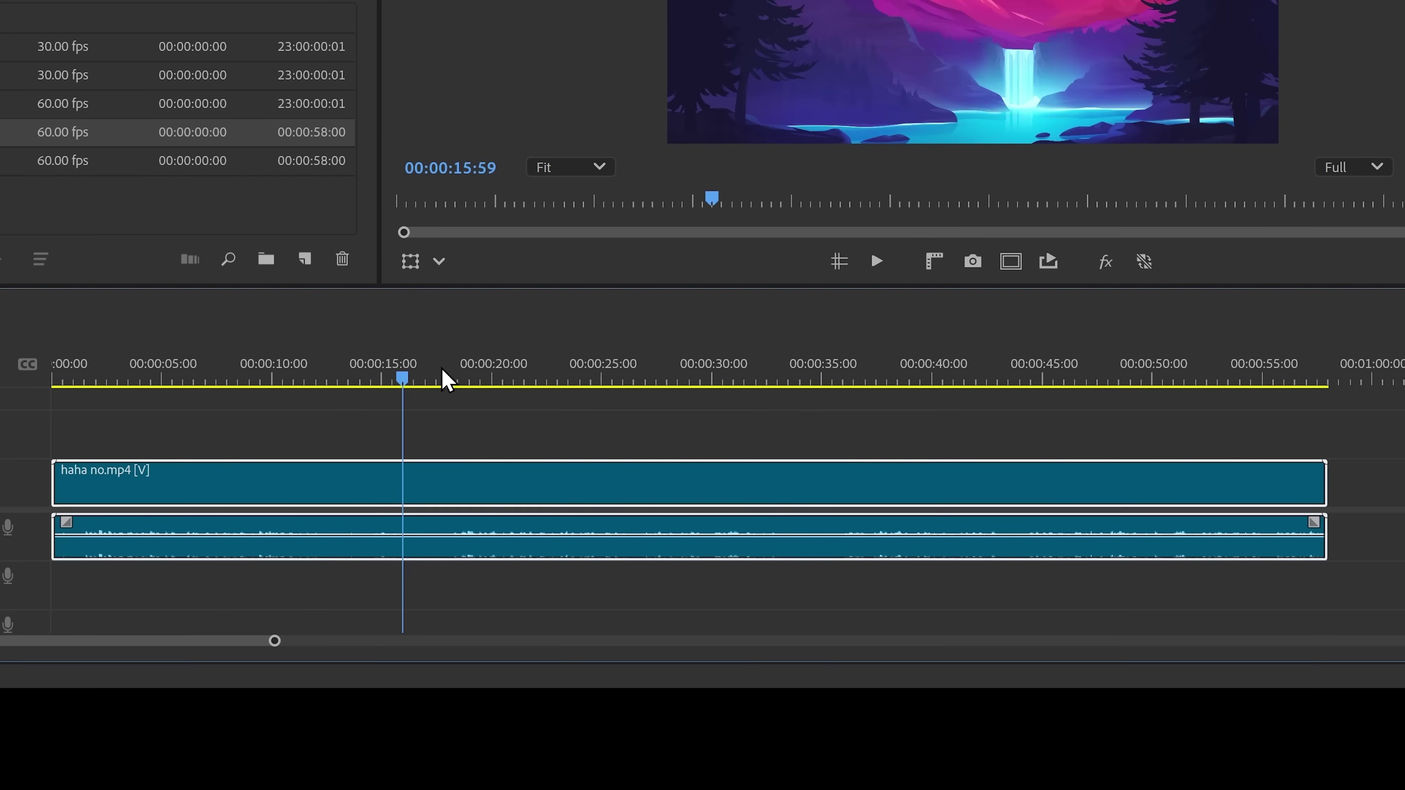
left_click(783, 380)
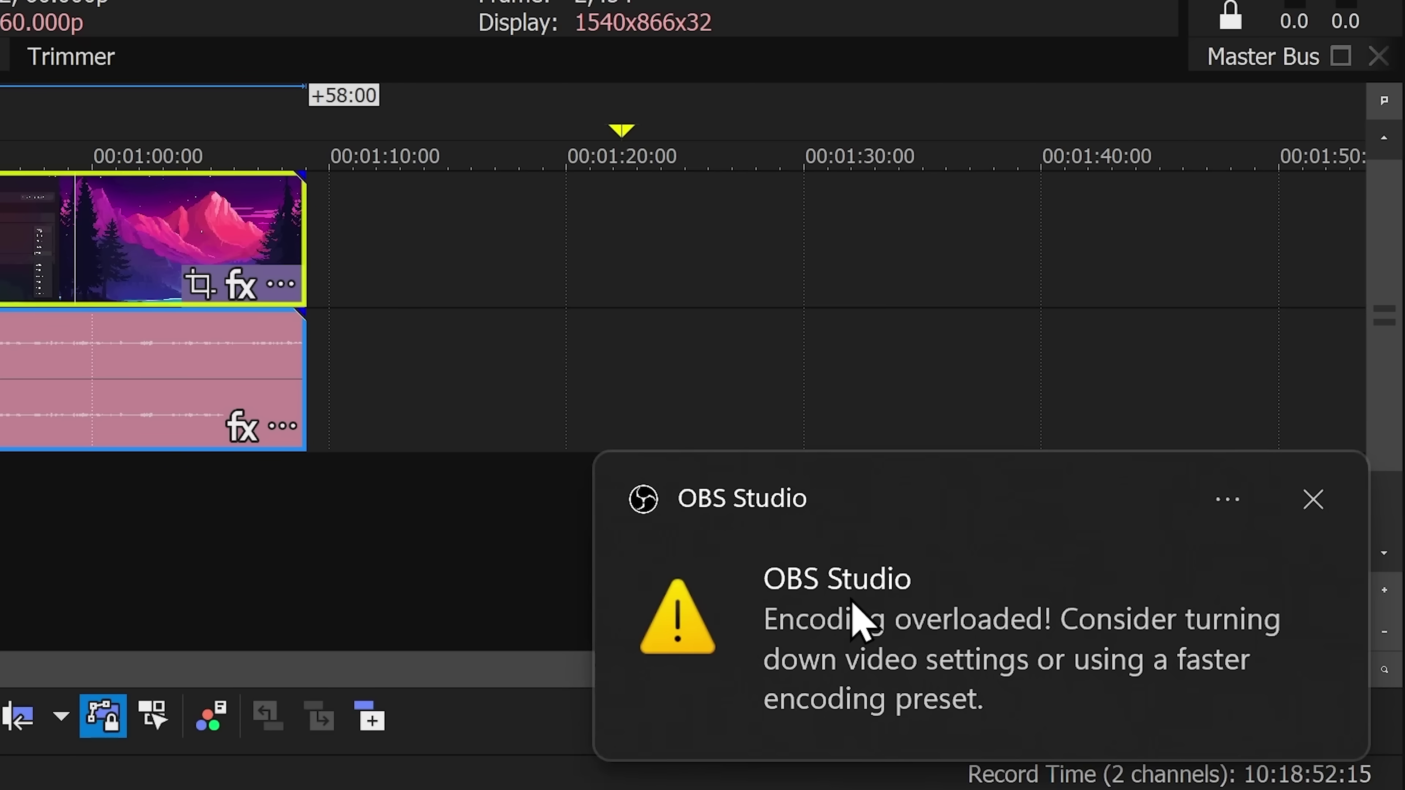
Step: Open Task Manager and close Premiere Pro, saving the changes to Oh yeah.prproj
left_click(856, 622)
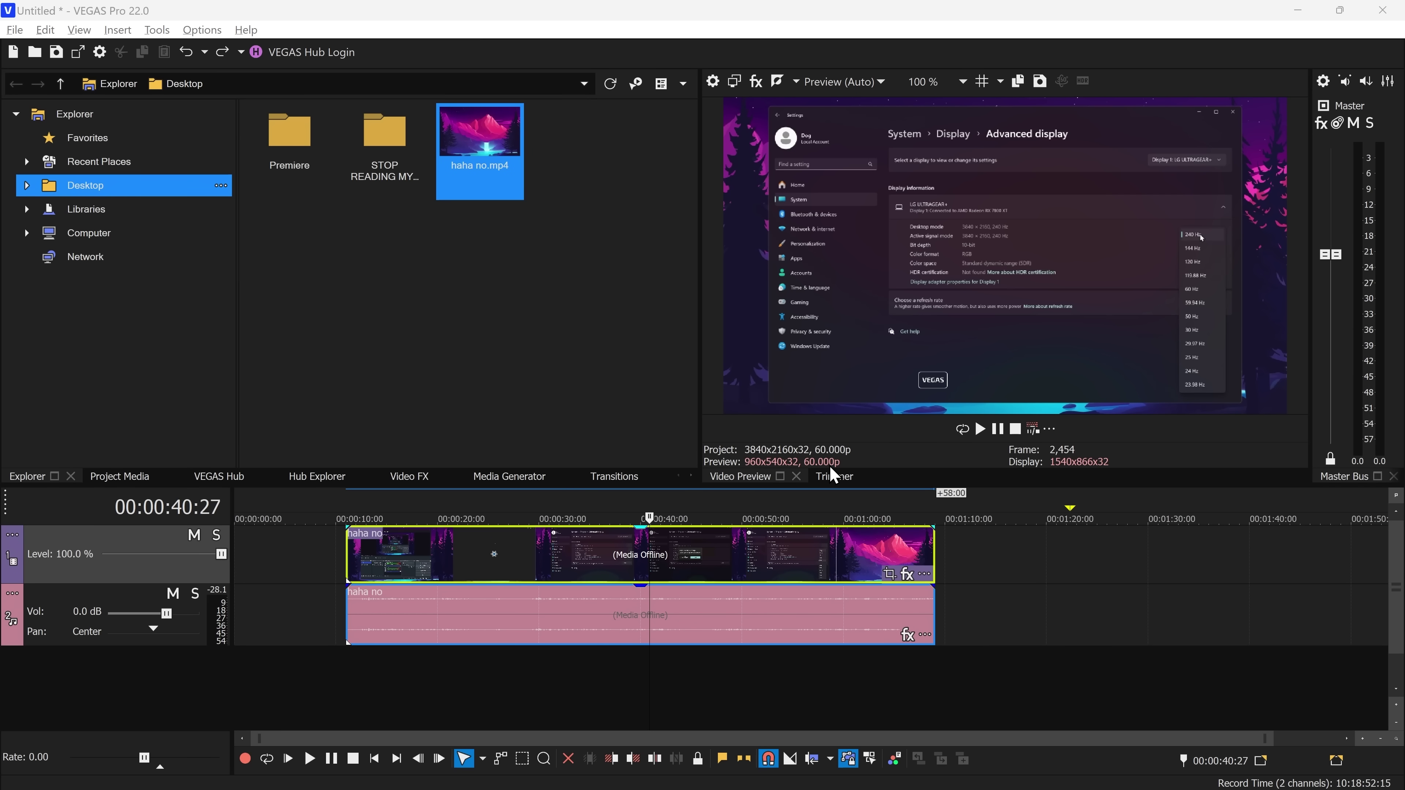
key("ctrl+shift+Escape")
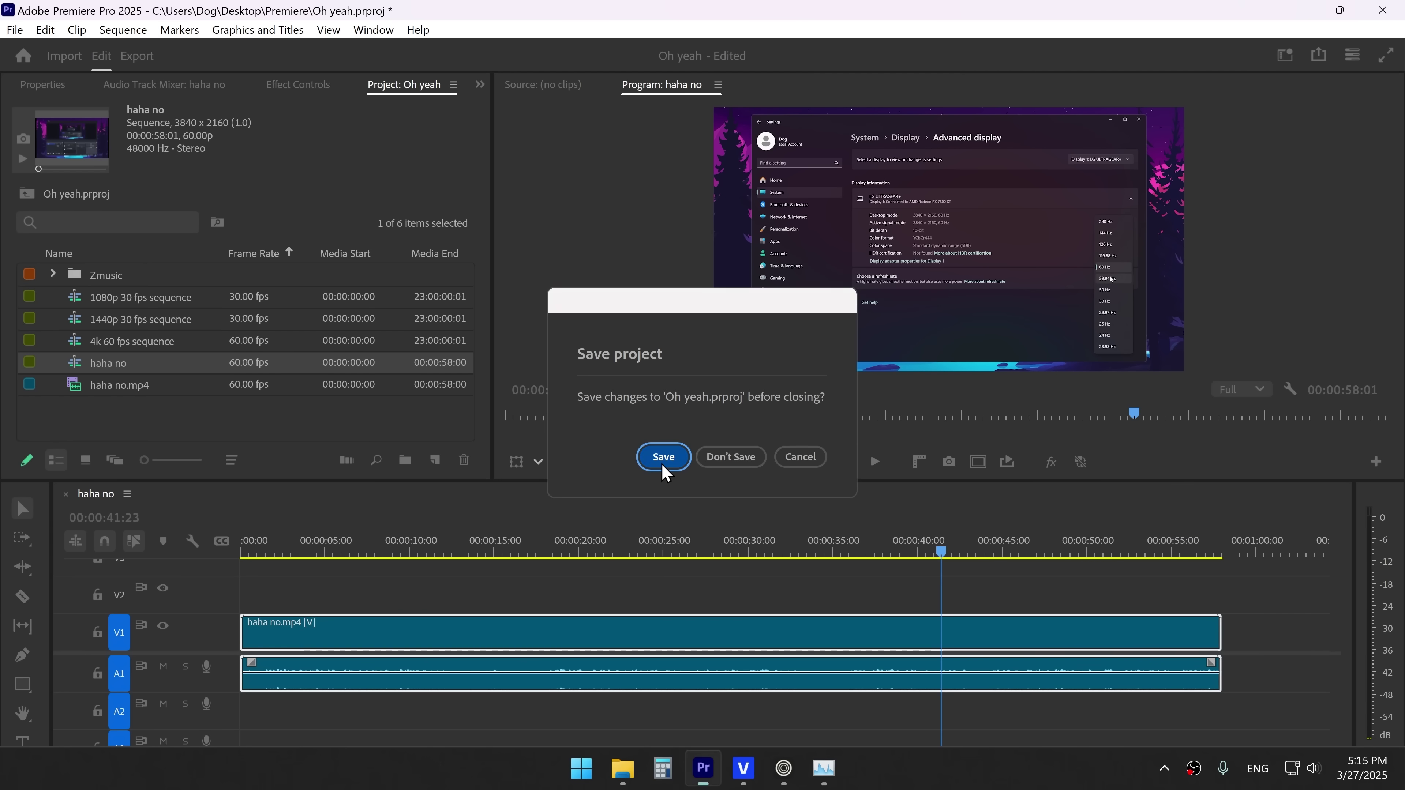
left_click(663, 457)
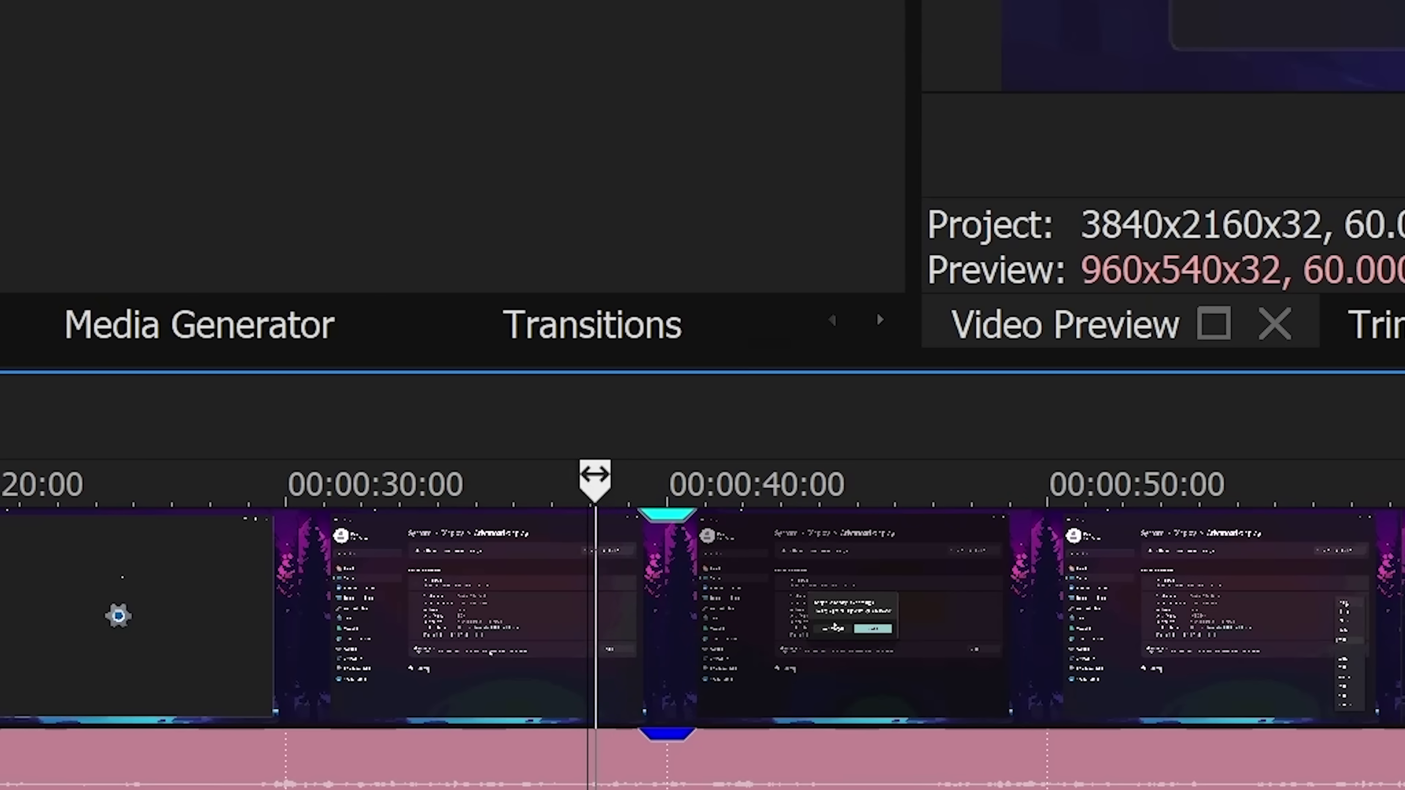
Step: Scrub the VEGAS Pro playhead once more during playback and go through the remaining Perplexity tips for laggy scrubbing
left_click_drag(594, 475, 636, 477)
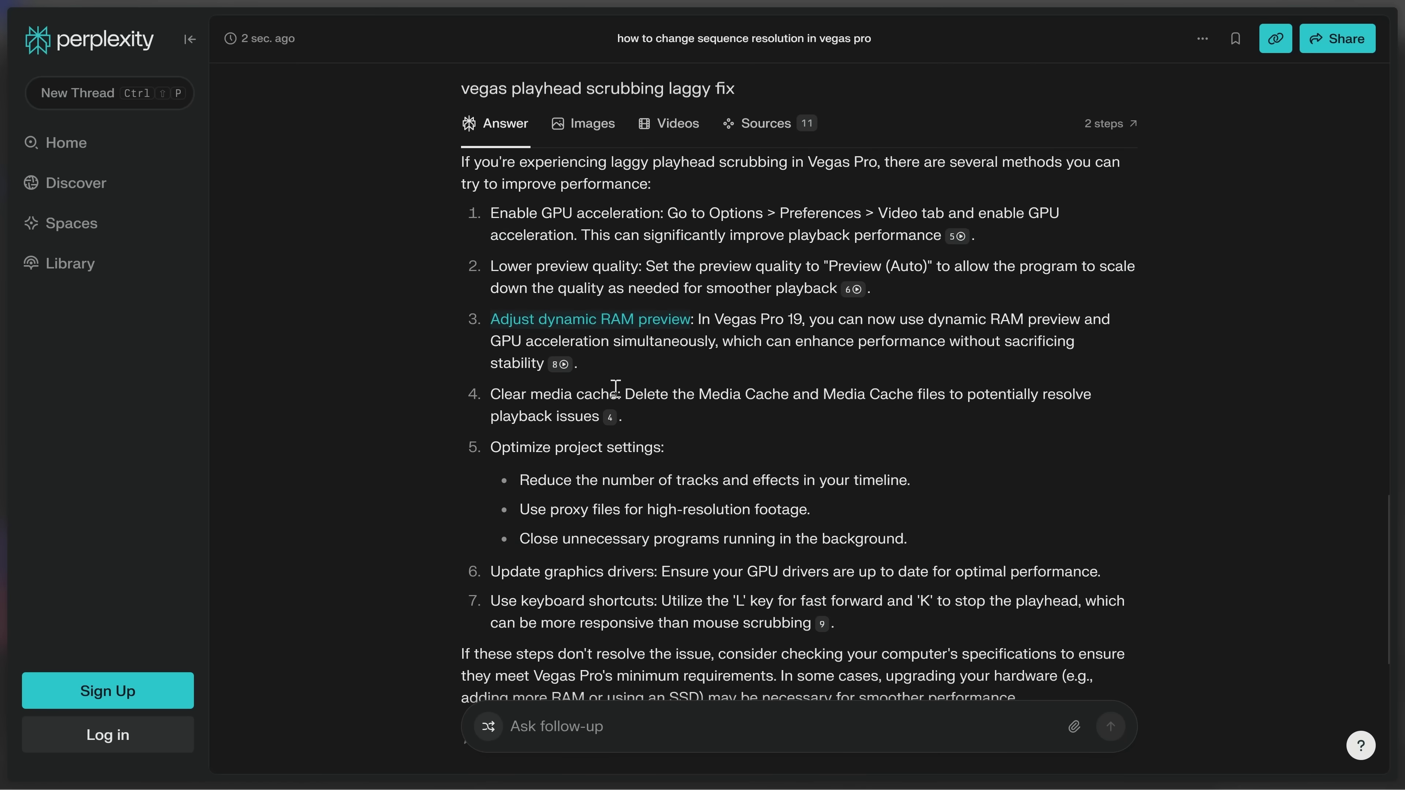
scroll(619, 382, "down", 6)
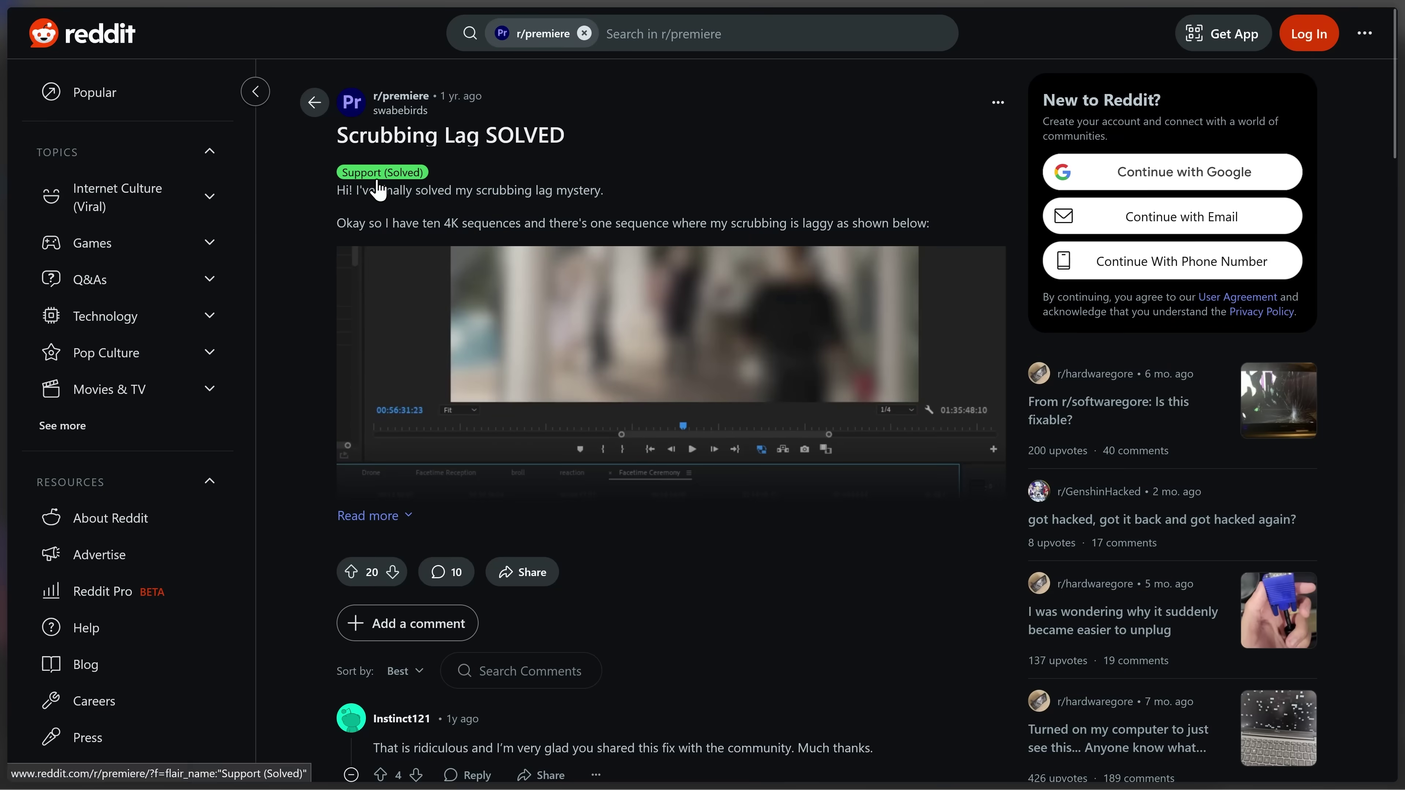
Step: Read the Reddit post "Scrubbing Lag SOLVED" in r/premiere, highlighting its "Selection Follows Playhead" fix and reviewing its example videos
scroll(437, 333, "down", 6)
scroll(437, 334, "down", 8)
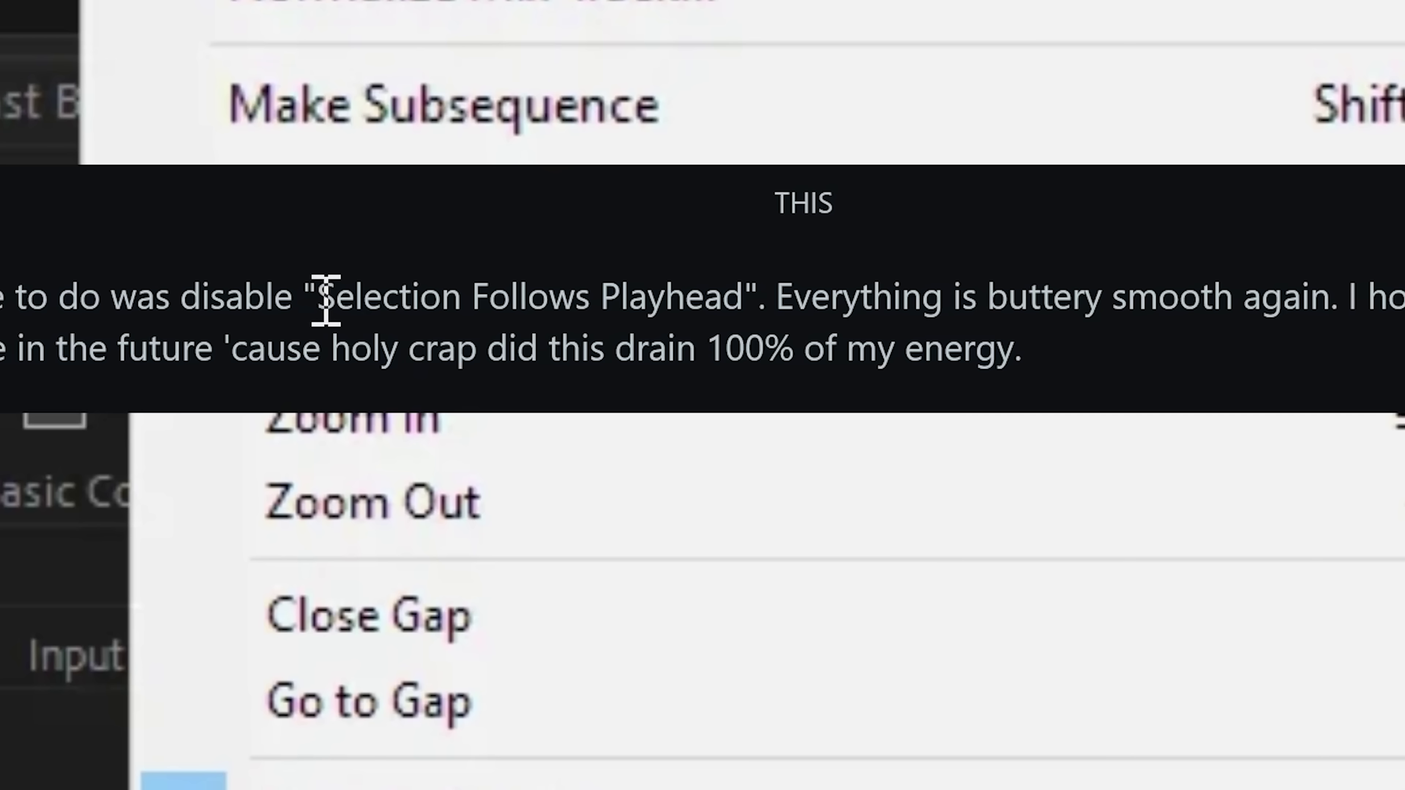
left_click_drag(502, 299, 647, 294)
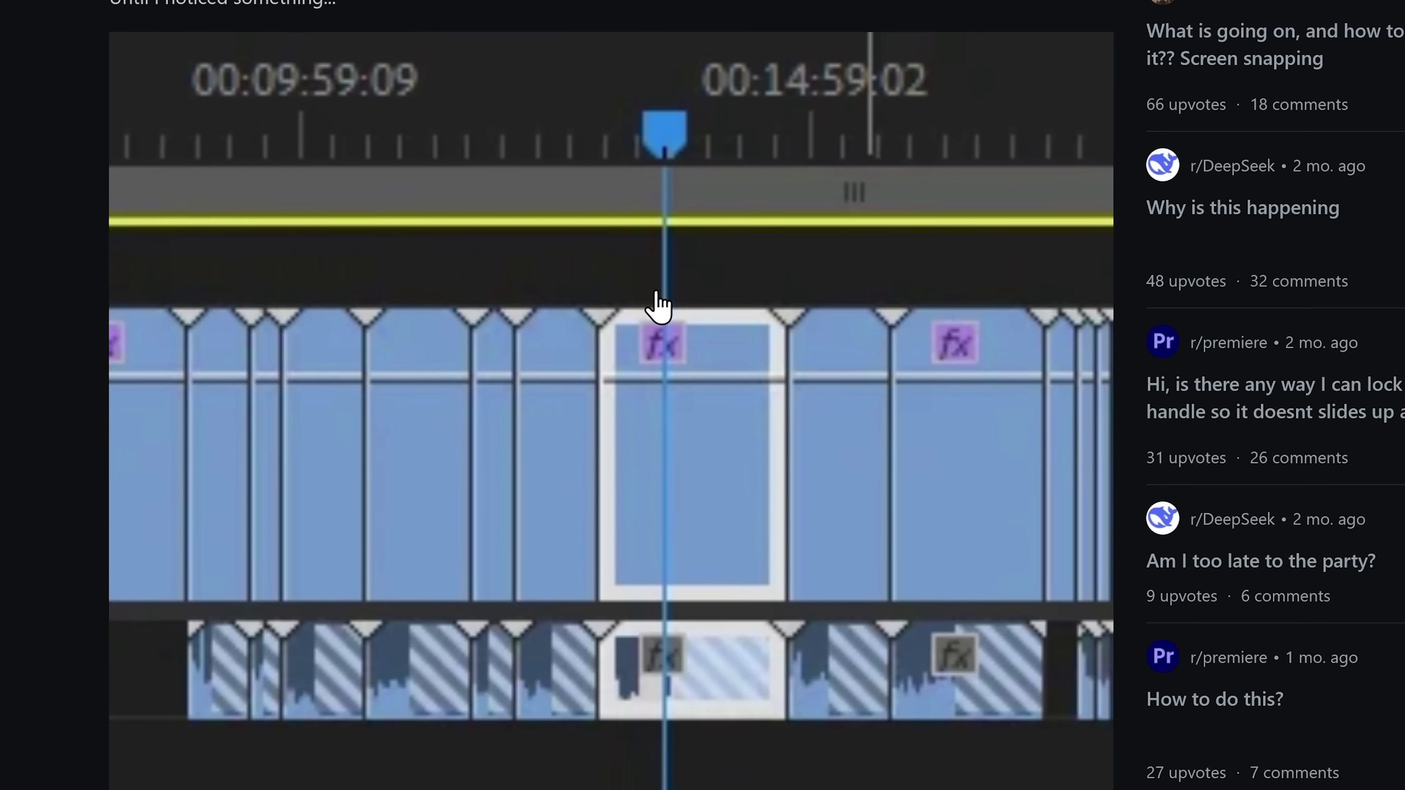
scroll(655, 304, "up", 3)
scroll(653, 313, "up", 5)
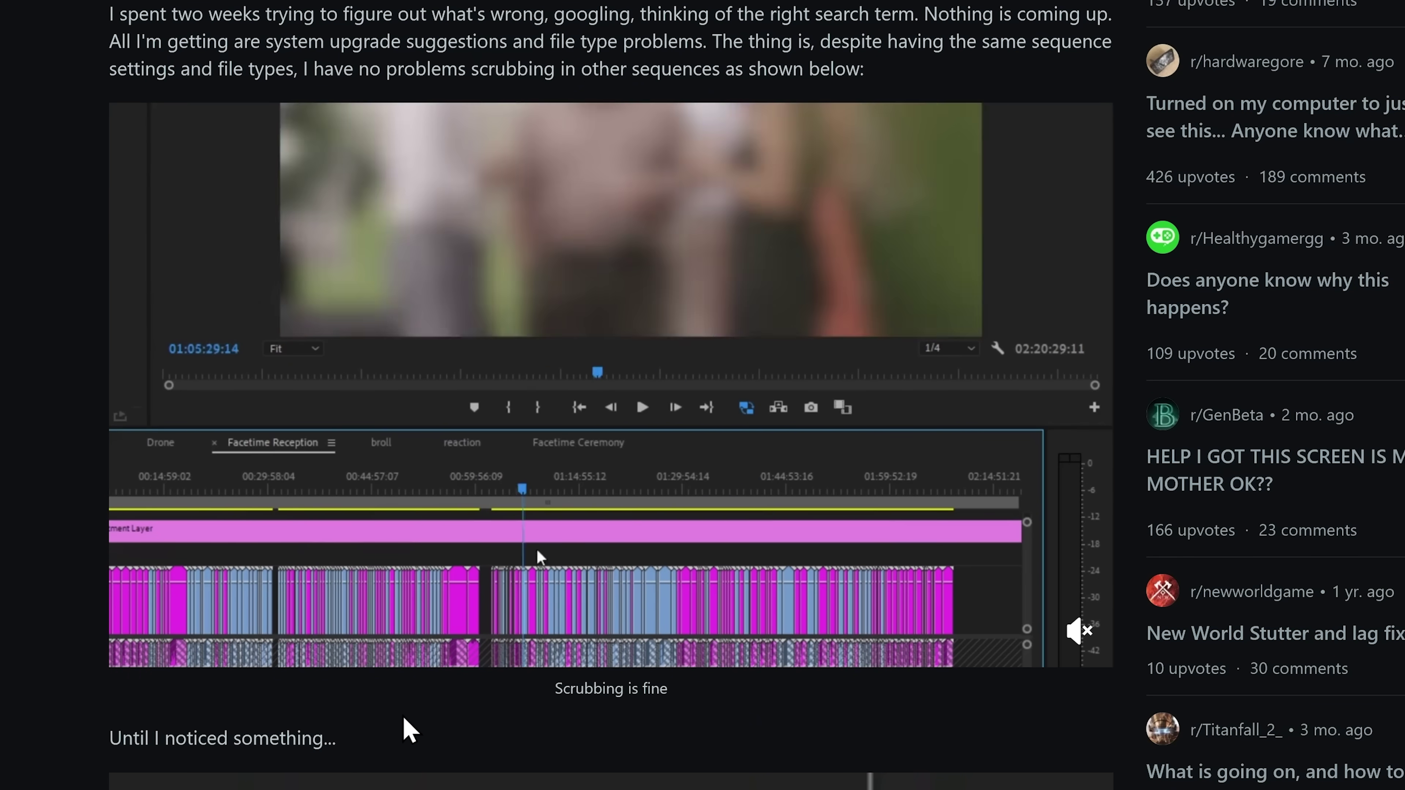
scroll(553, 554, "up", 7)
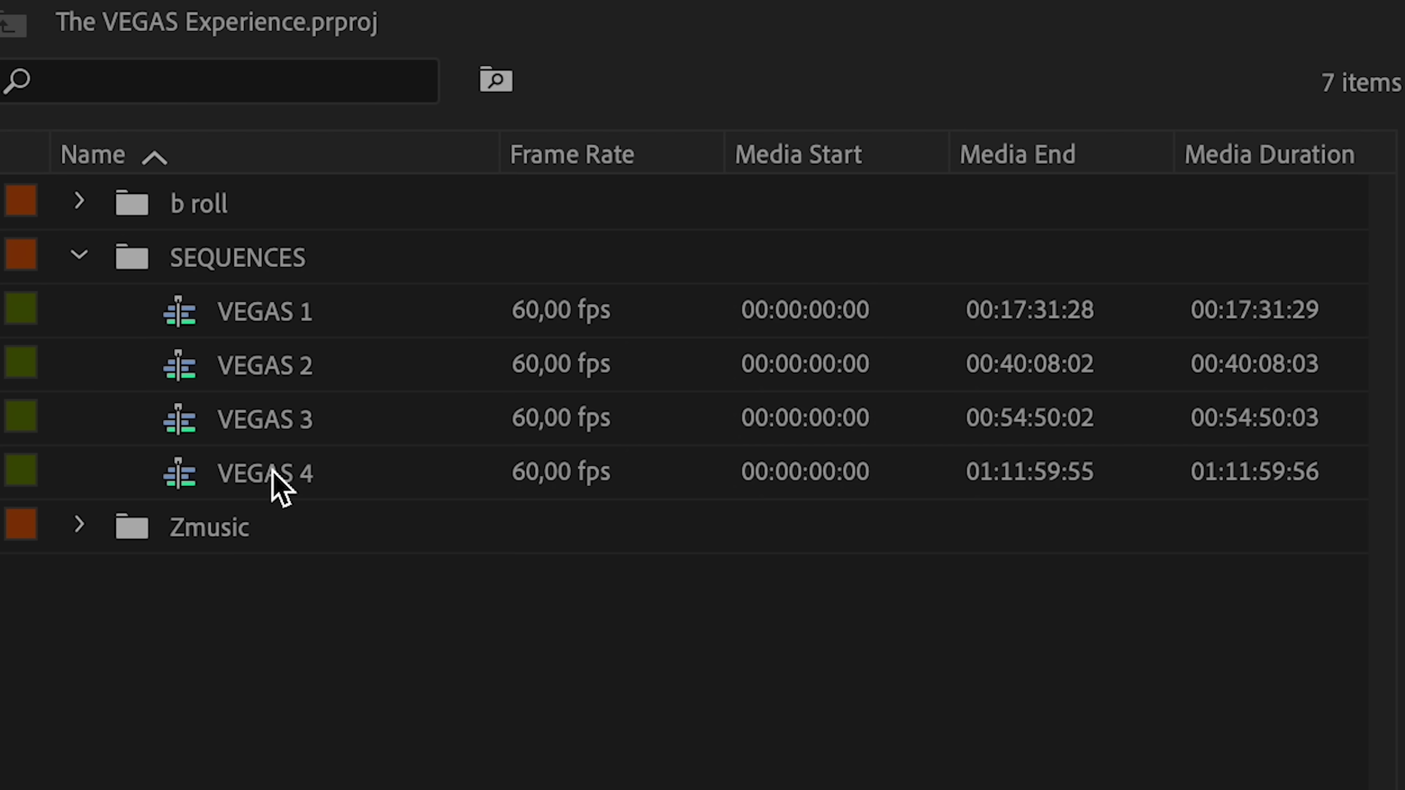
Step: Select the sequences VEGAS 1 through VEGAS 4 in Premiere Pro's The VEGAS Experience project
left_click_drag(272, 470, 336, 315)
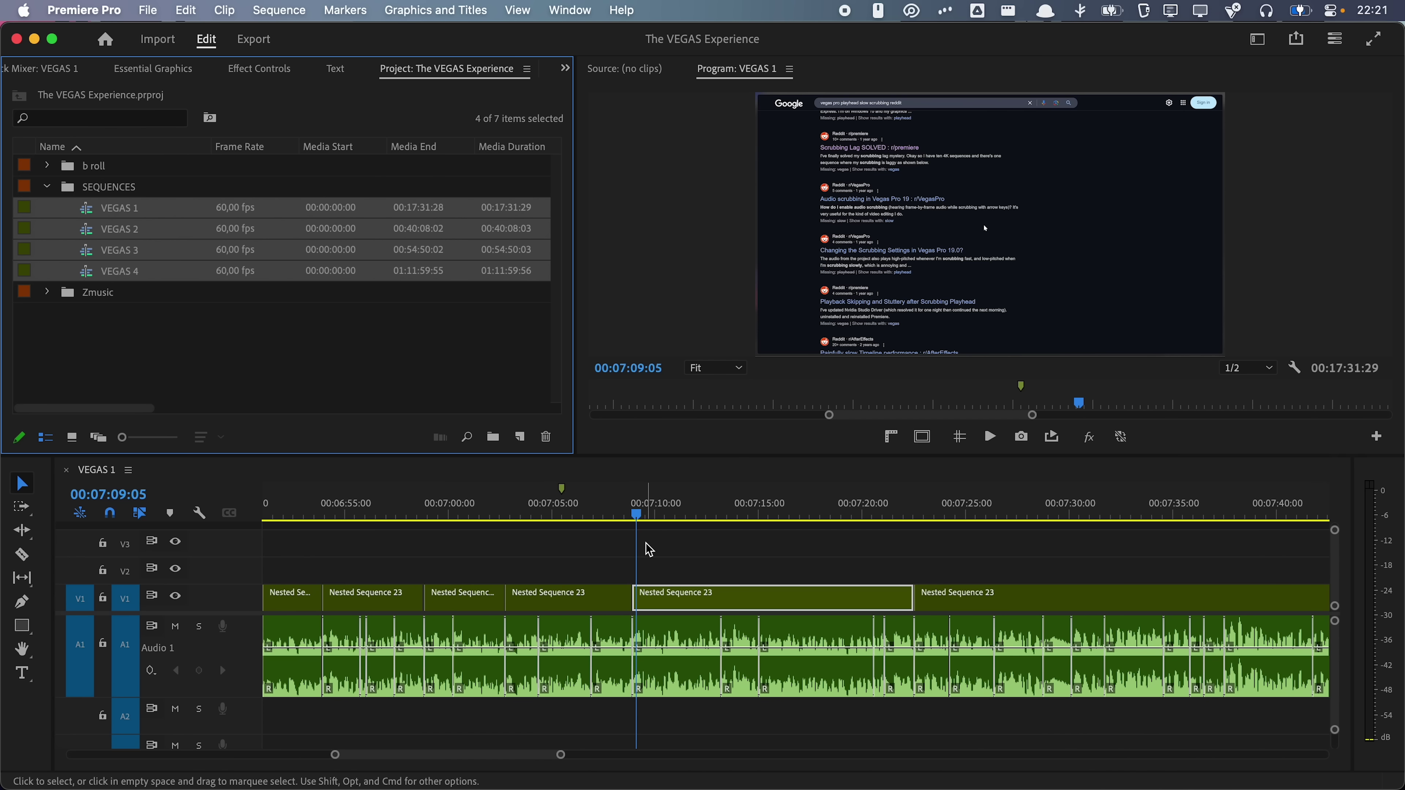
Step: Show the whole VEGAS 1 sequence in the Premiere Pro timeline and select all of its clips
left_click(648, 546)
key("=")
key("=")
key("minus")
key("minus")
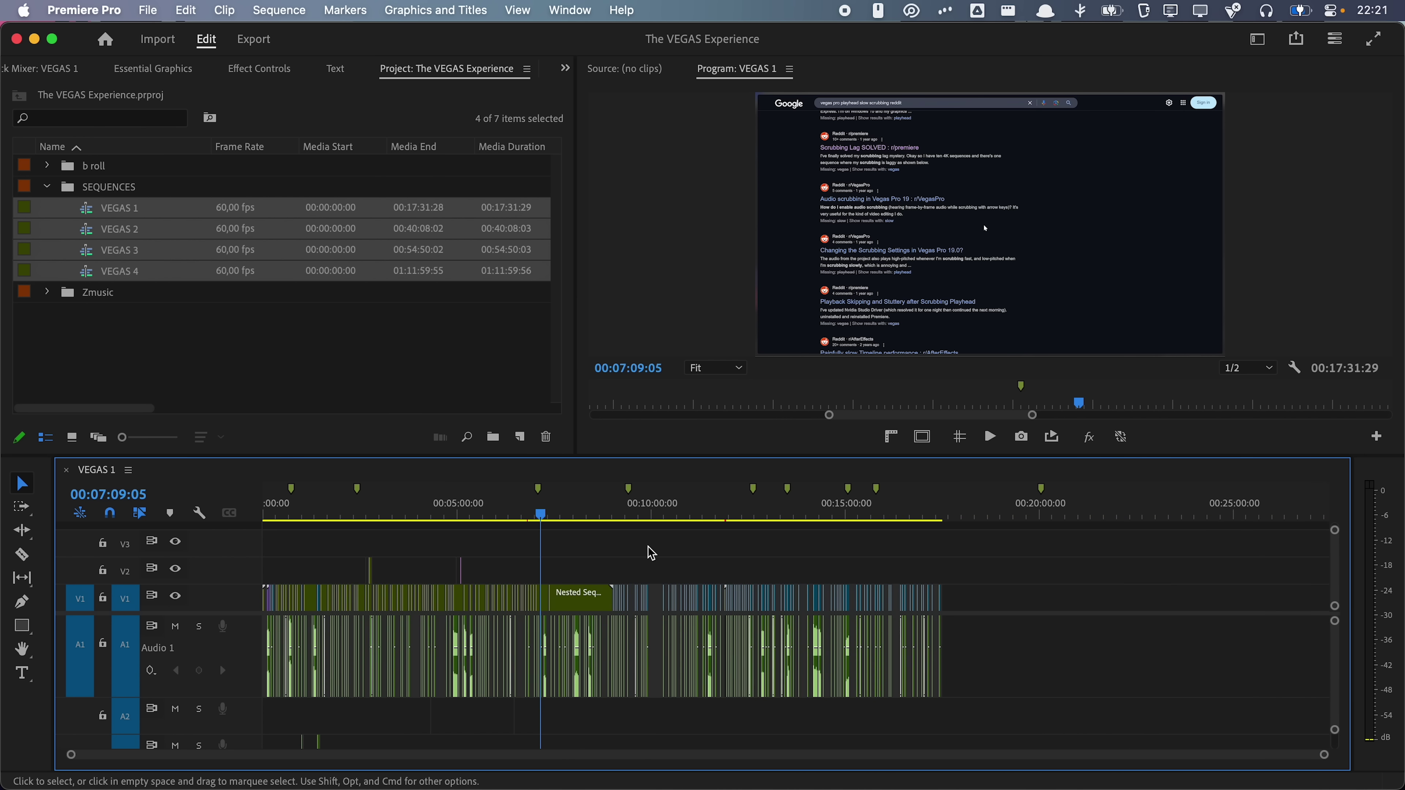
left_click_drag(1125, 556, 262, 696)
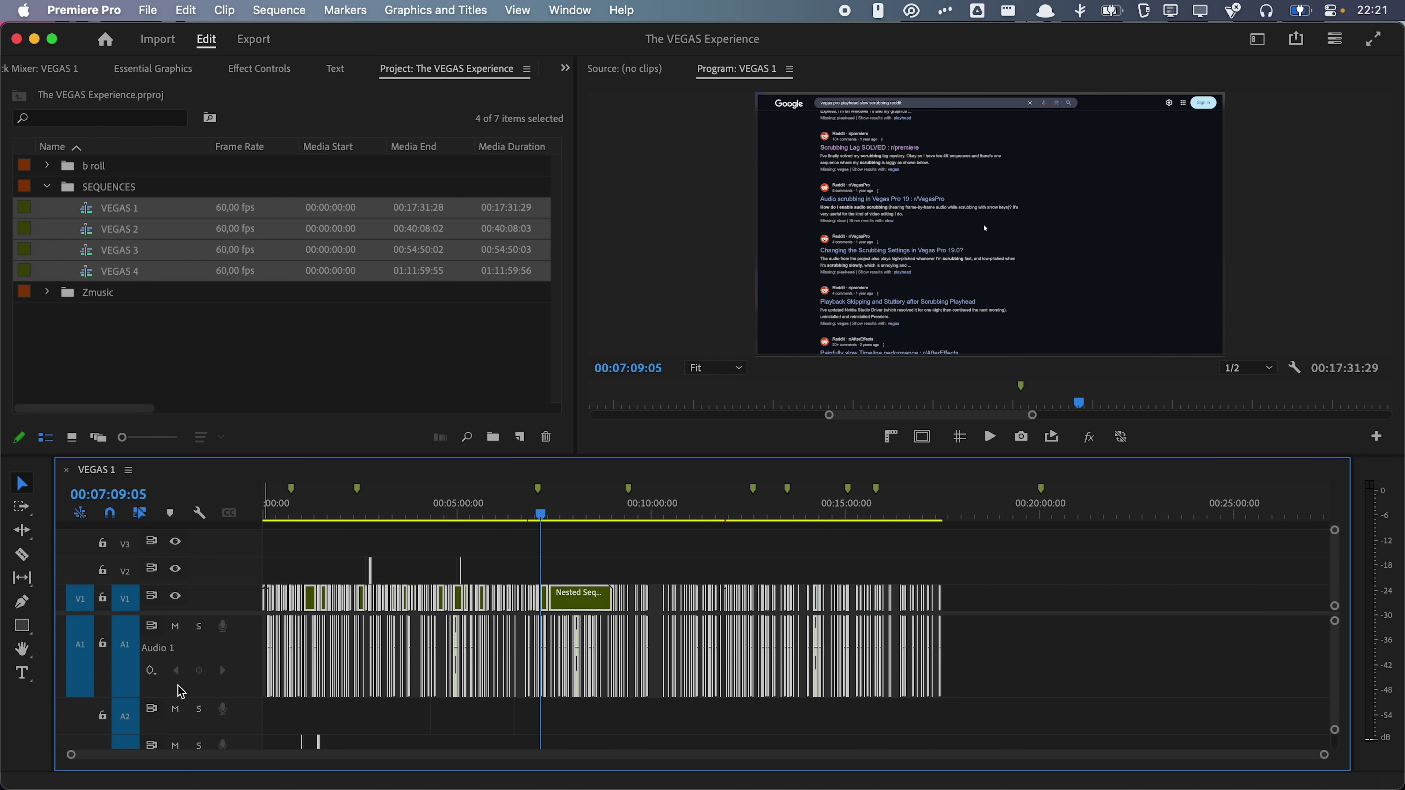
Step: Deselect the clips and zoom the VEGAS 1 timeline in around the playhead to inspect the edits near seven minutes
left_click(999, 635)
key("equal")
key("equal")
key("equal")
key("equal")
key("equal")
key("equal")
key("equal")
key("equal")
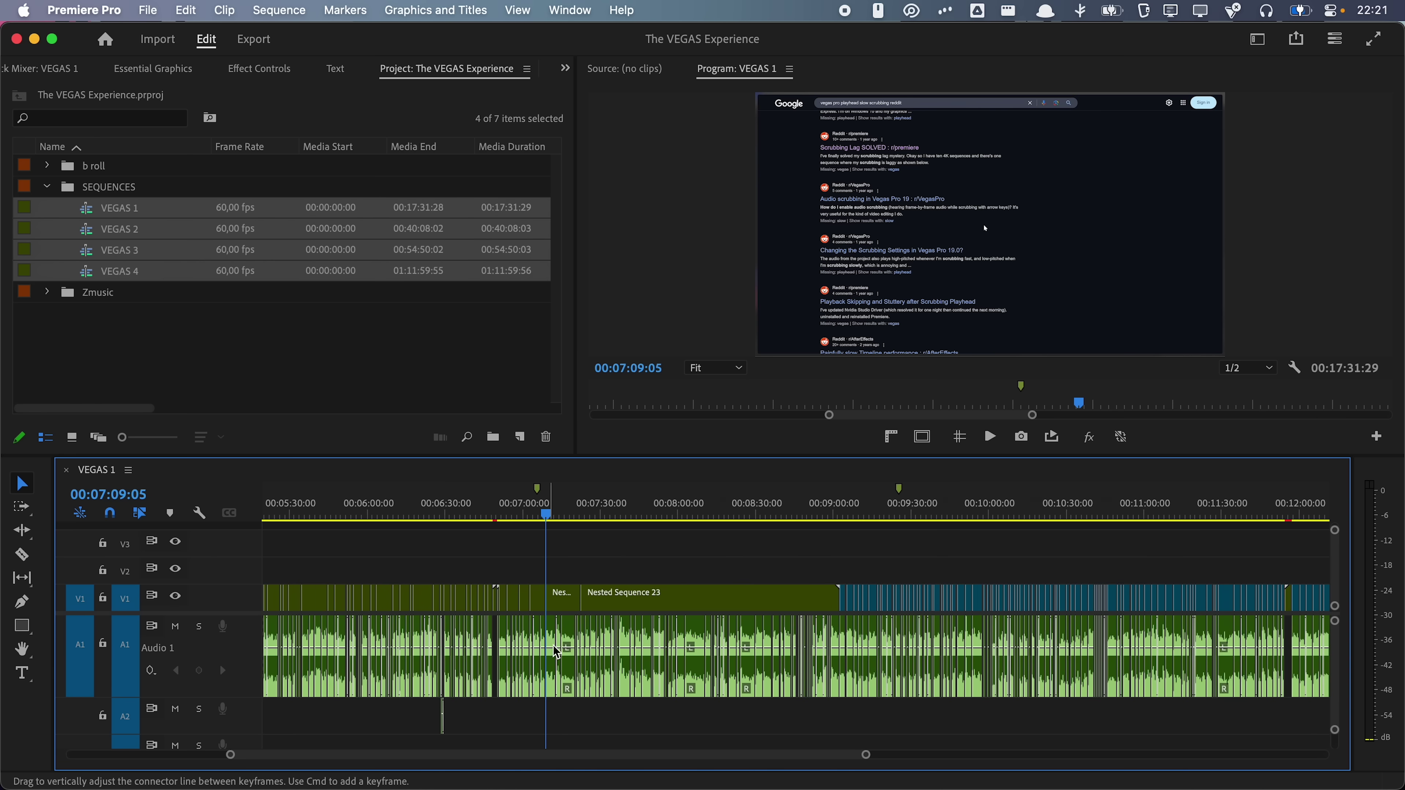
scroll(544, 631, "left", 3)
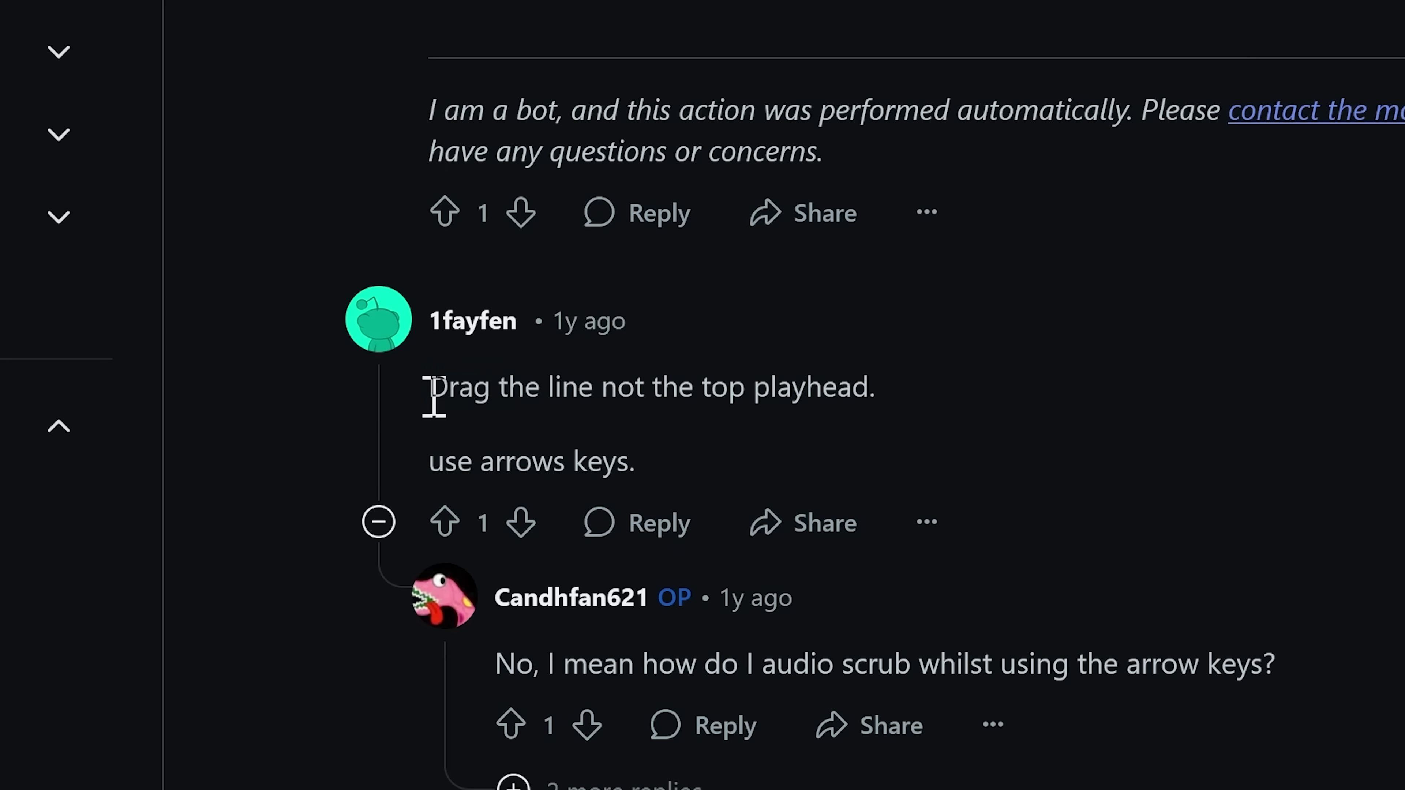
Step: Highlight the Reddit tip "Drag the line not the top playhead" and test it by scrubbing over the haha no clip in VEGAS Pro
left_click_drag(430, 396, 833, 386)
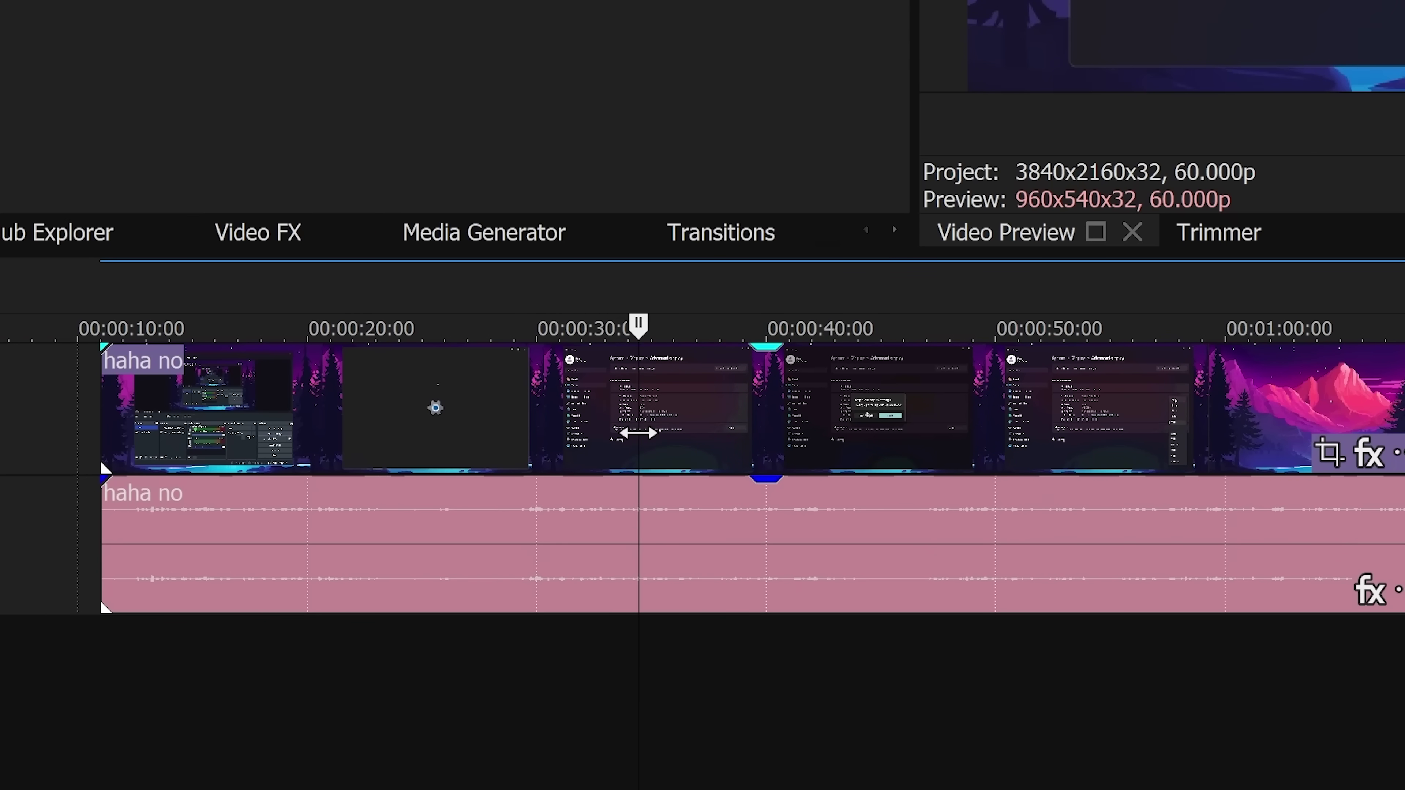
left_click_drag(638, 433, 696, 431)
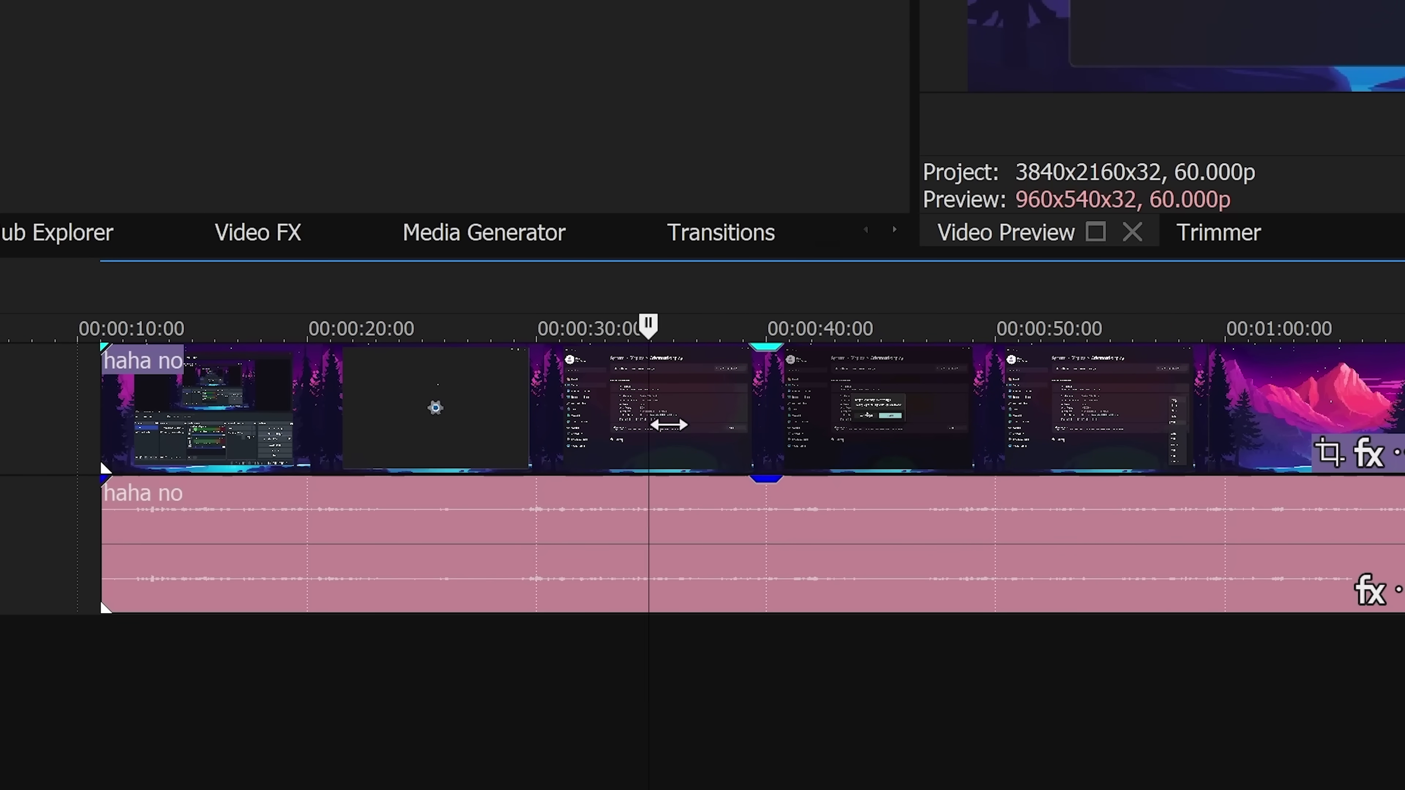
left_click_drag(671, 322, 469, 421)
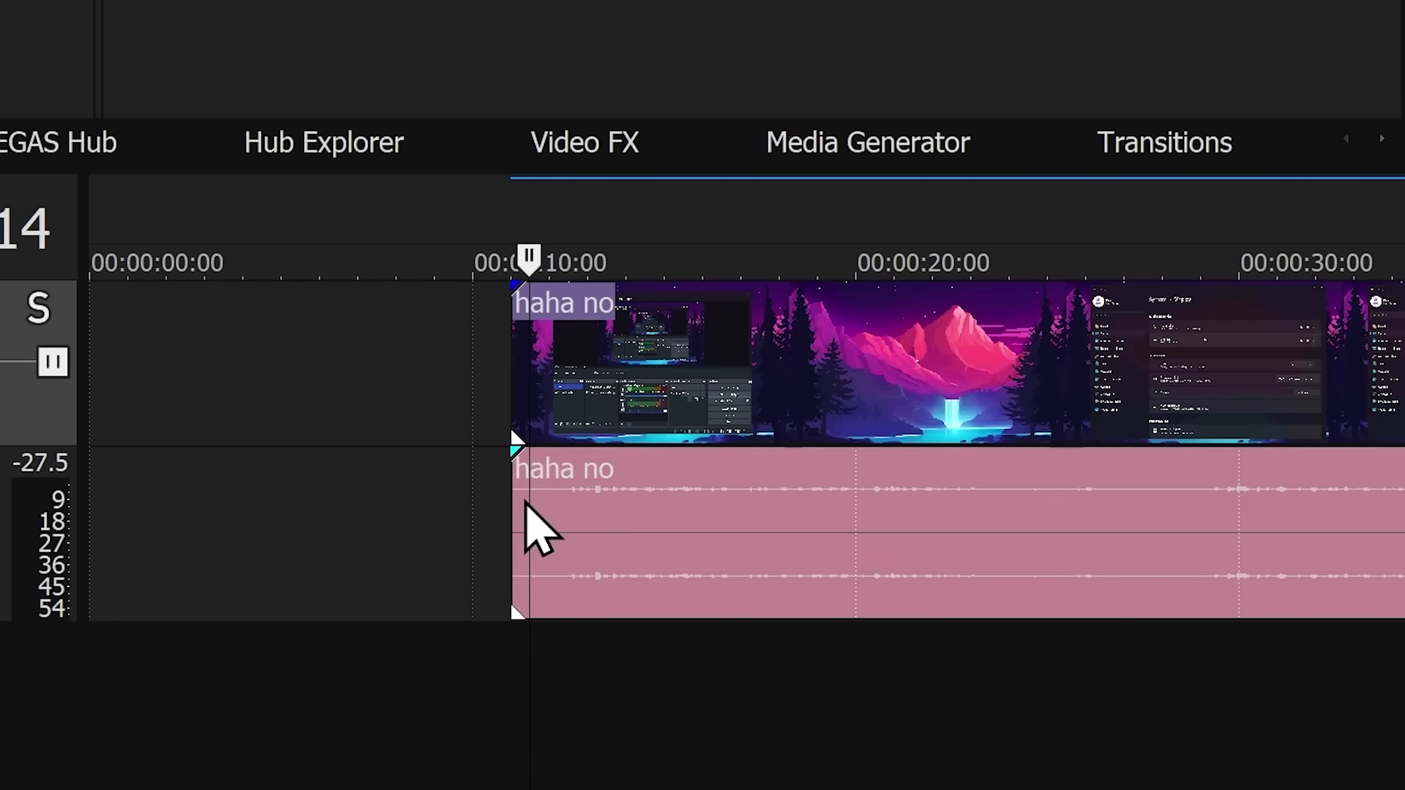
Step: Select the haha no audio event near its start and test zooming the timeline in and out around the playhead
left_click(525, 500)
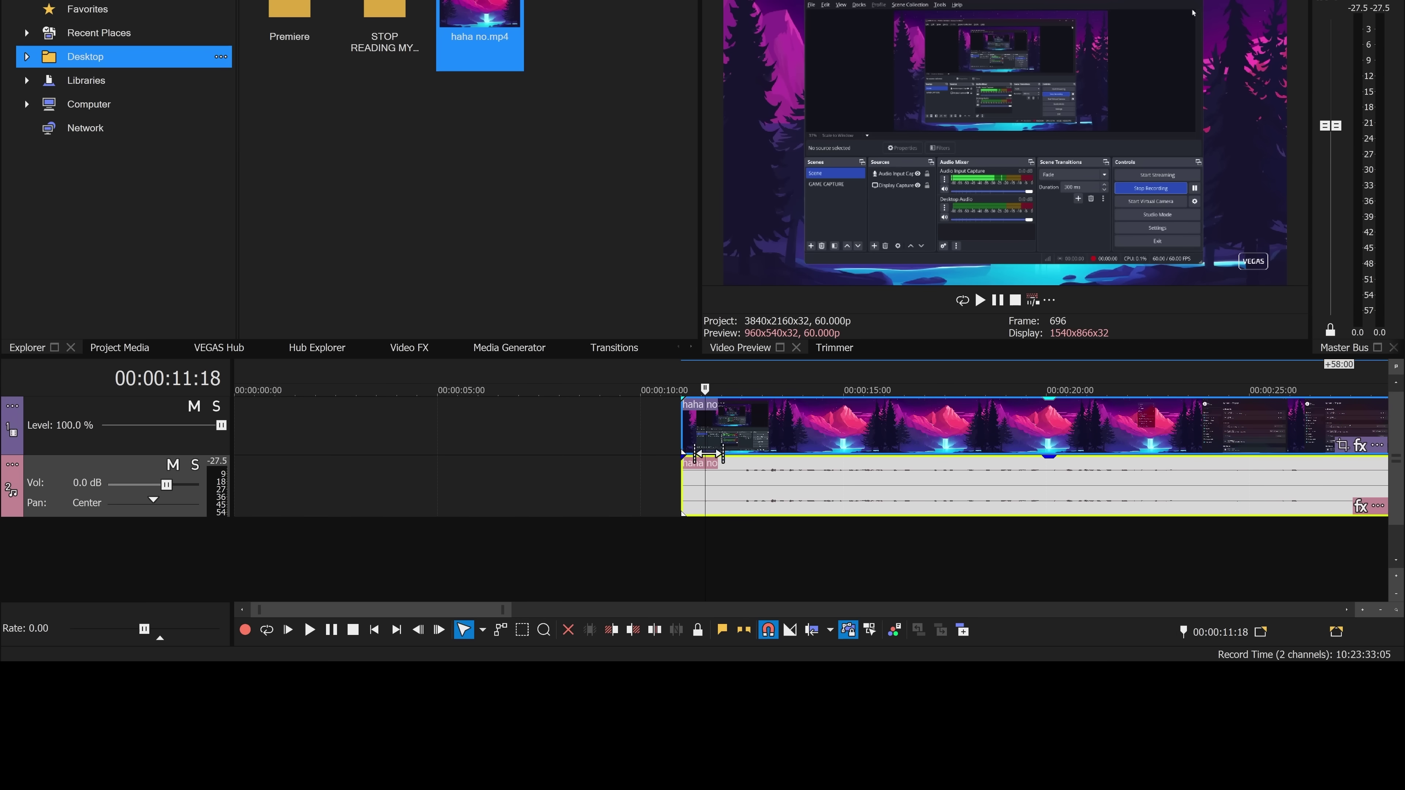
scroll(774, 451, "up", 1)
scroll(774, 451, "down", 4)
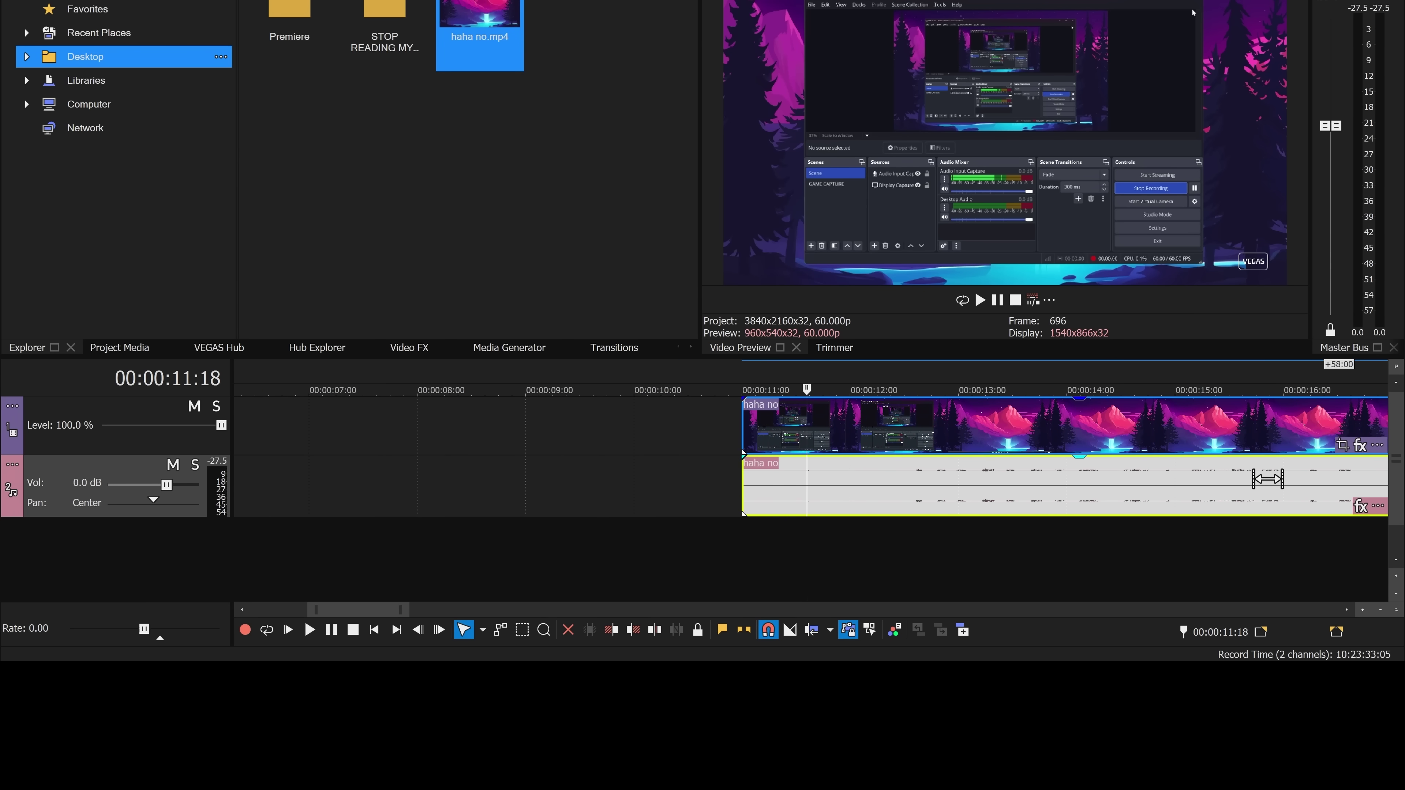
scroll(852, 474, "down", 2)
scroll(355, 450, "up", 3)
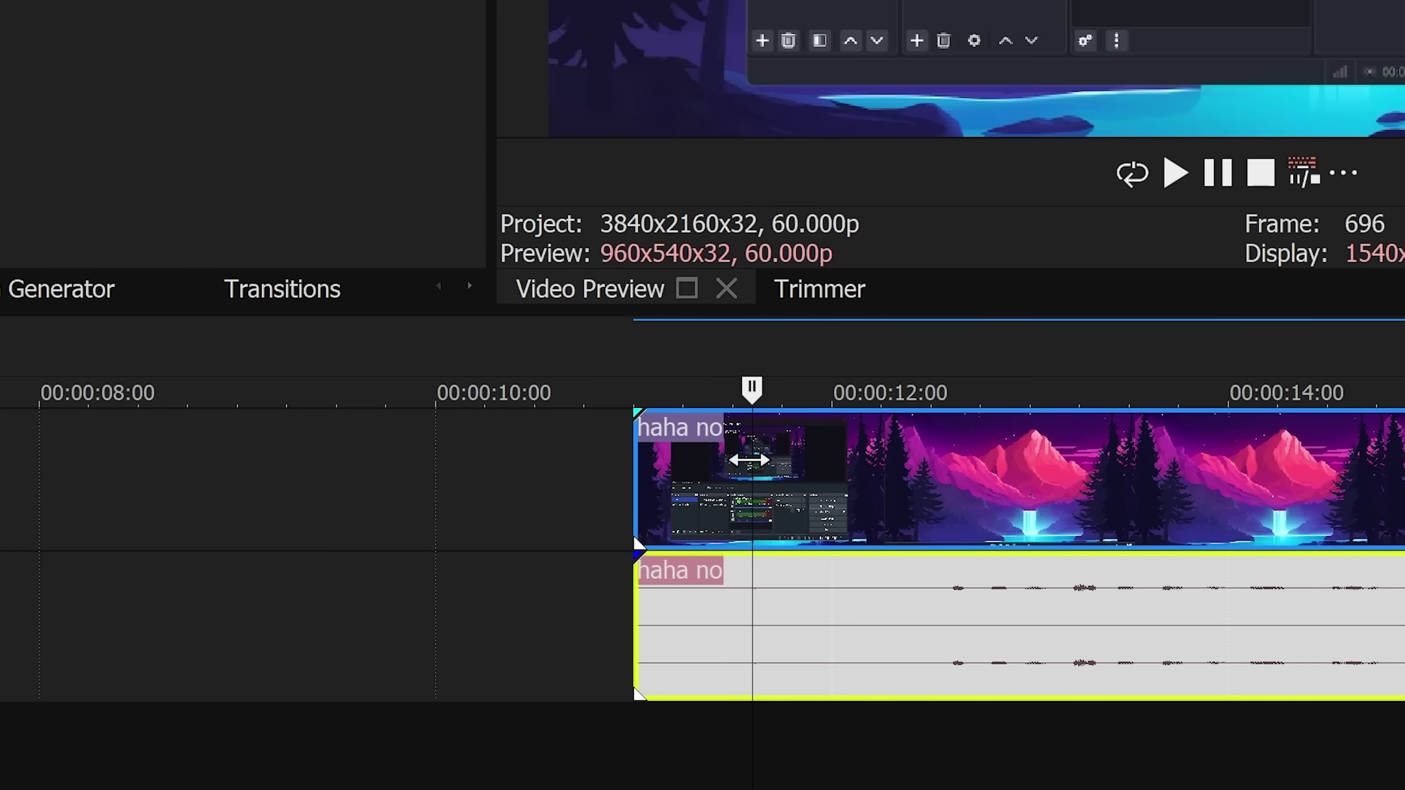
scroll(765, 486, "down", 6)
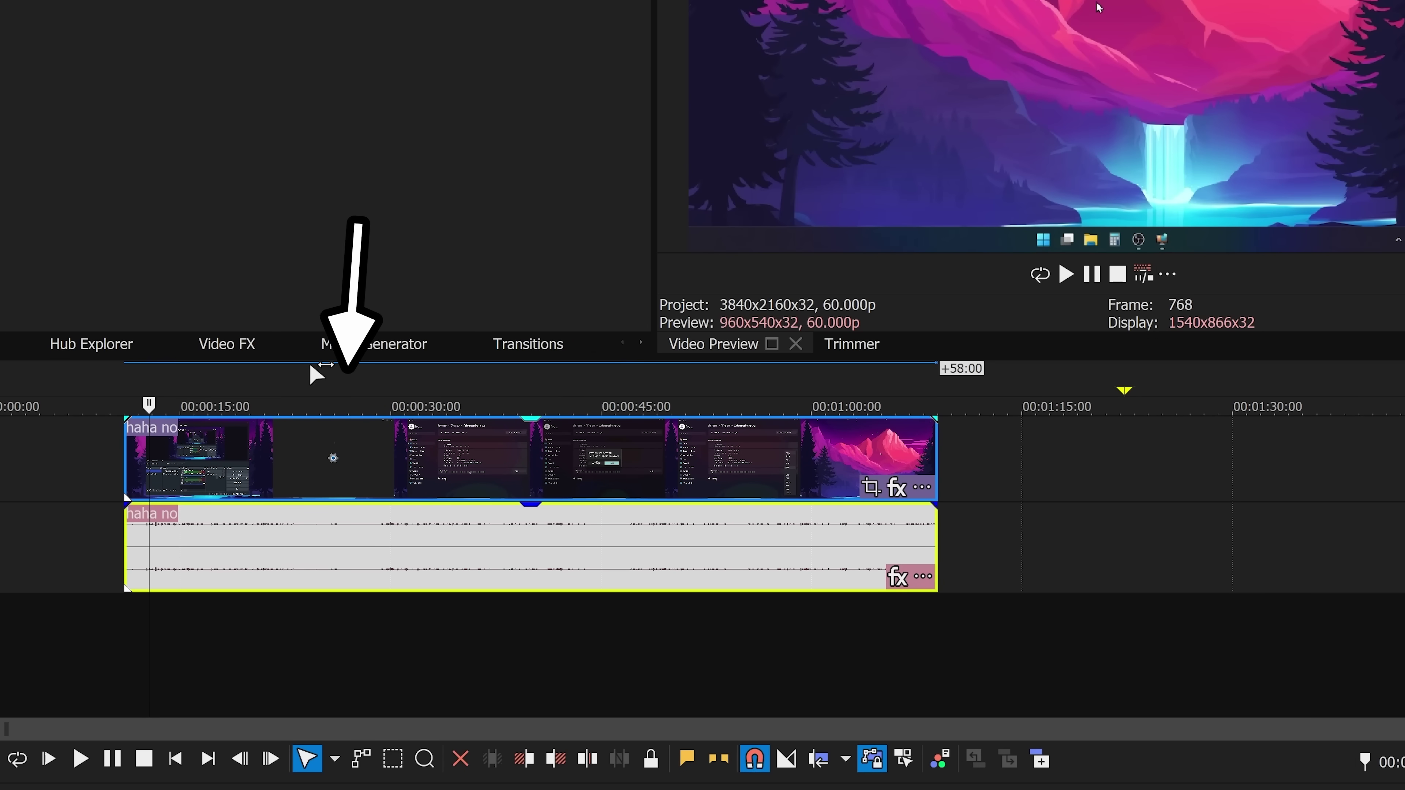
Step: Repeat the timeline zoom test with the playhead farther into the haha no clip, finishing with the whole clip in view
scroll(895, 407, "up", 6)
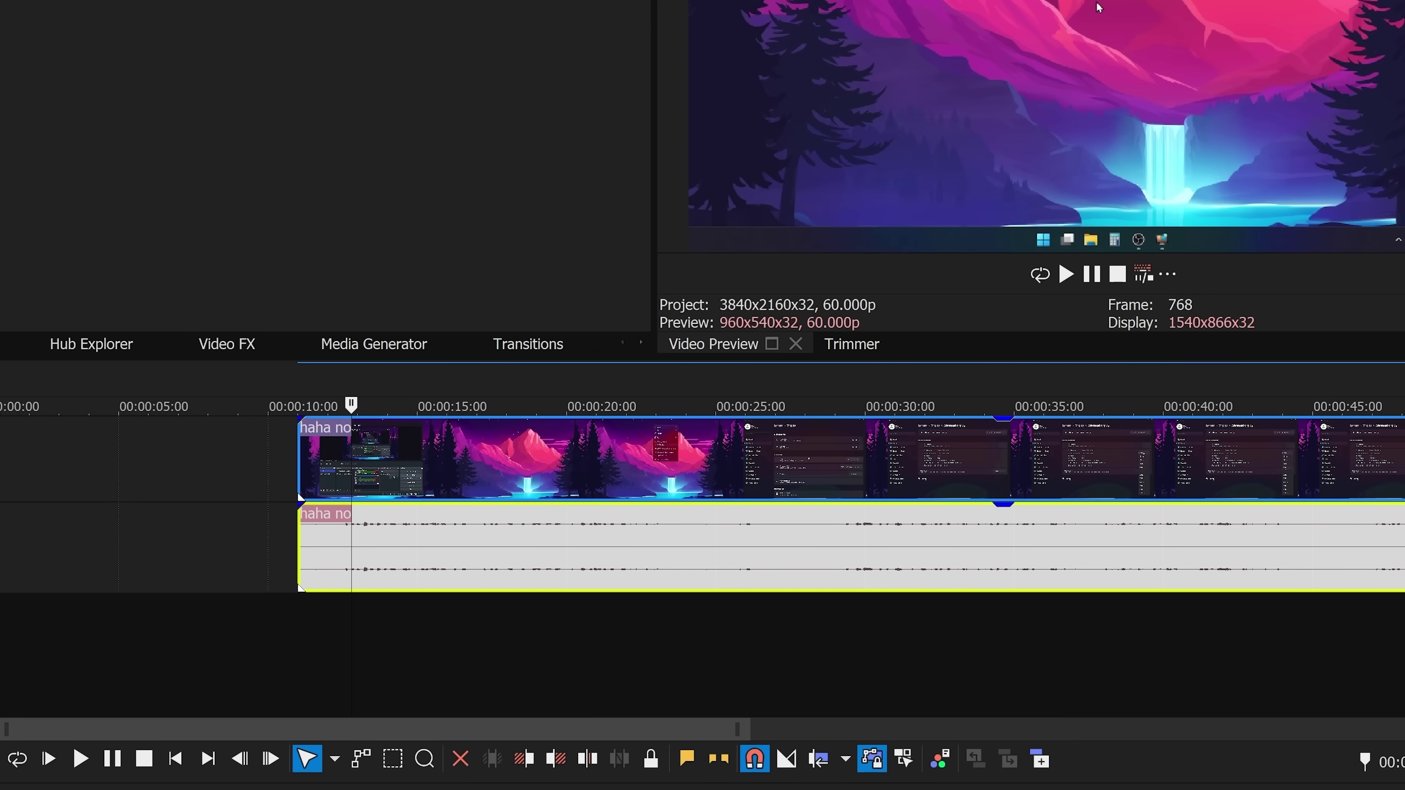
scroll(894, 498, "up", 3)
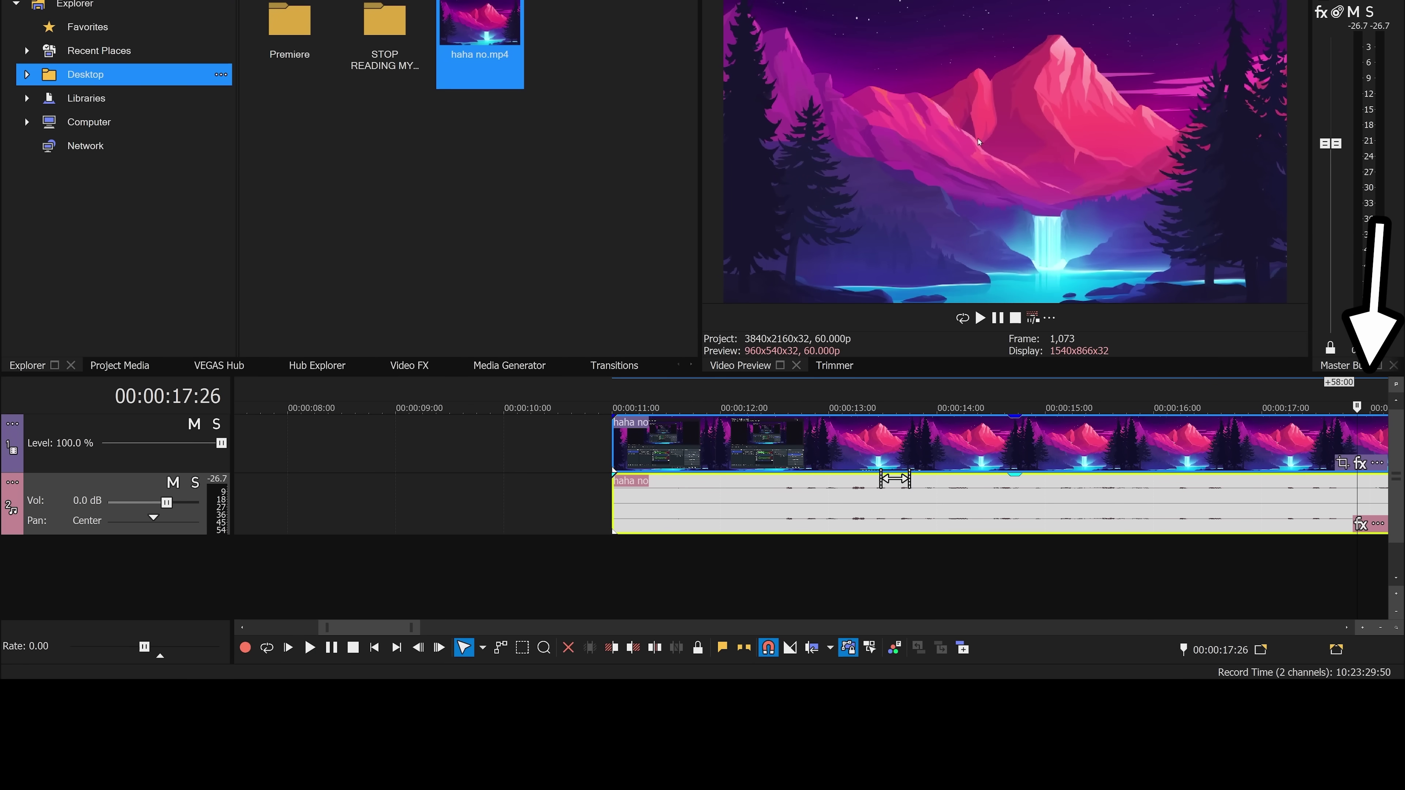
scroll(460, 458, "up", 3)
scroll(460, 458, "down", 3)
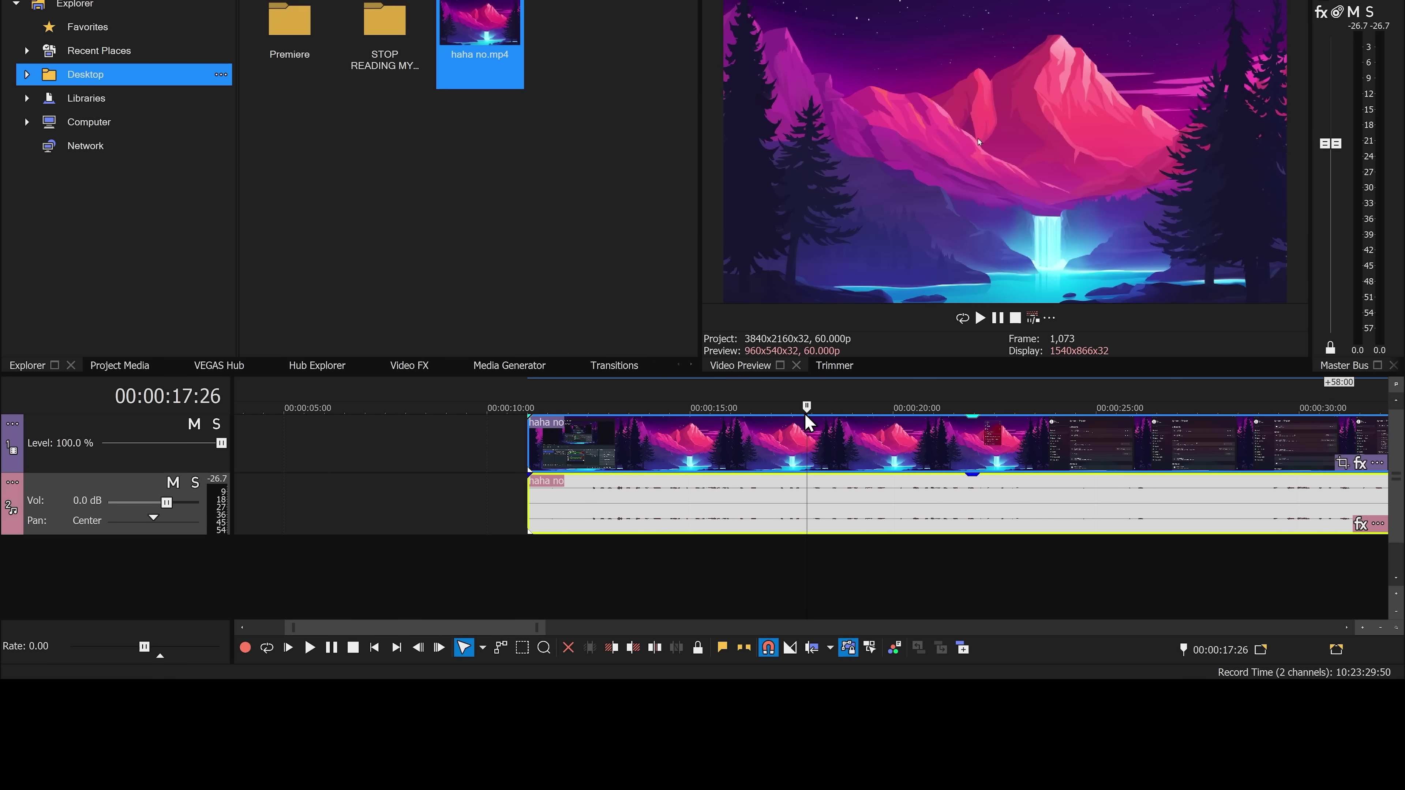
scroll(806, 423, "down", 3)
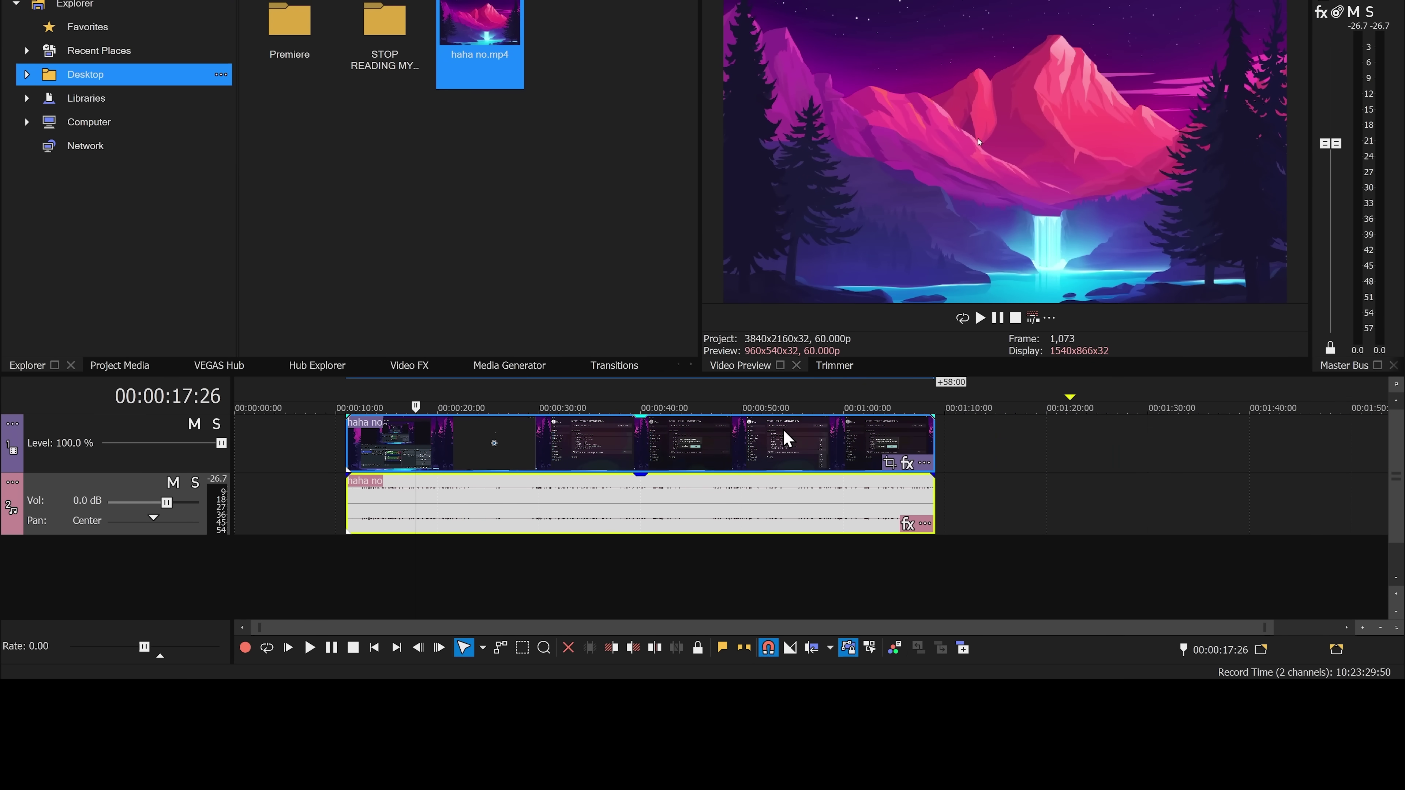
Step: Move the playhead to 00:00:11:00 and read Perplexity's answer on disabling playhead centering when zooming out, highlighting its opening sentence
left_click_drag(415, 447, 296, 496)
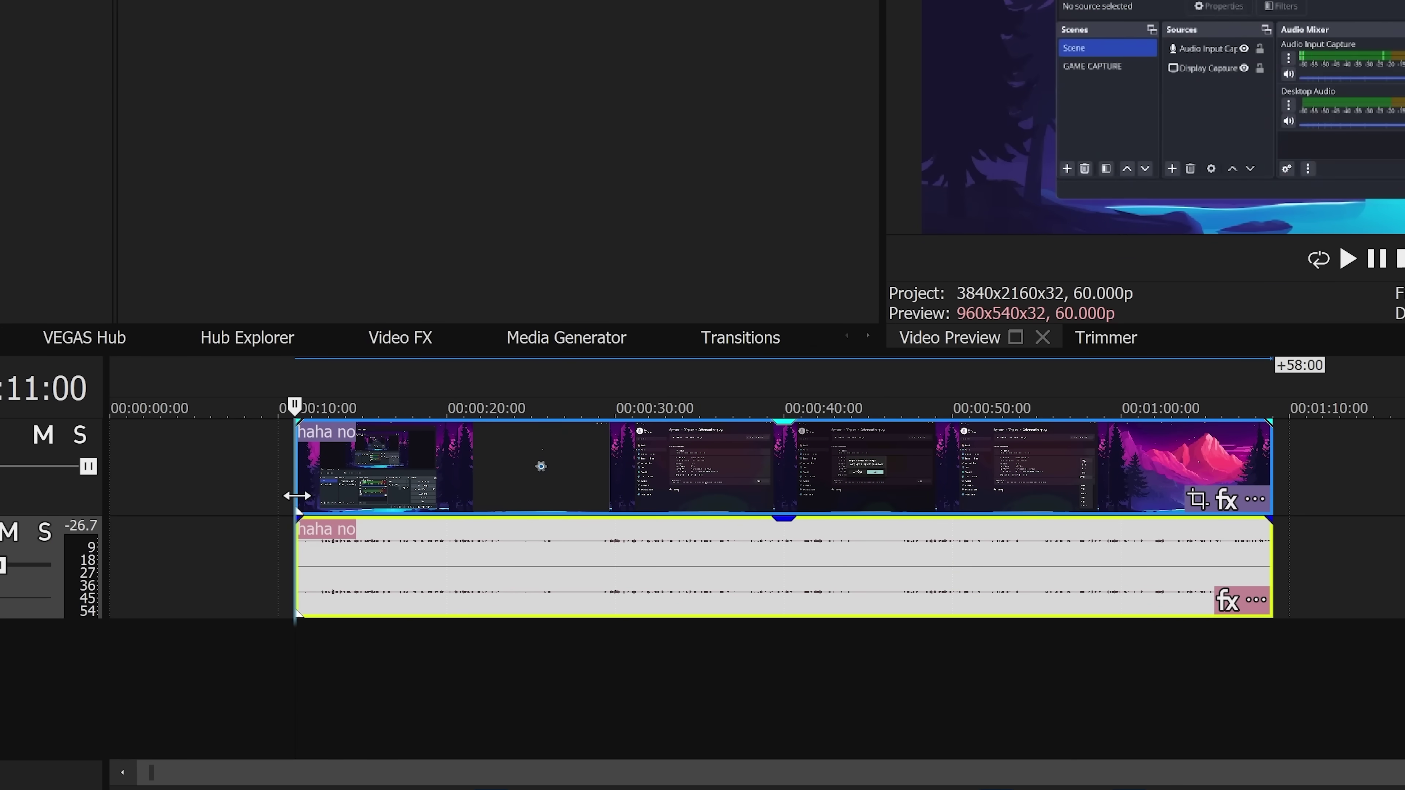
left_click_drag(188, 409, 199, 447)
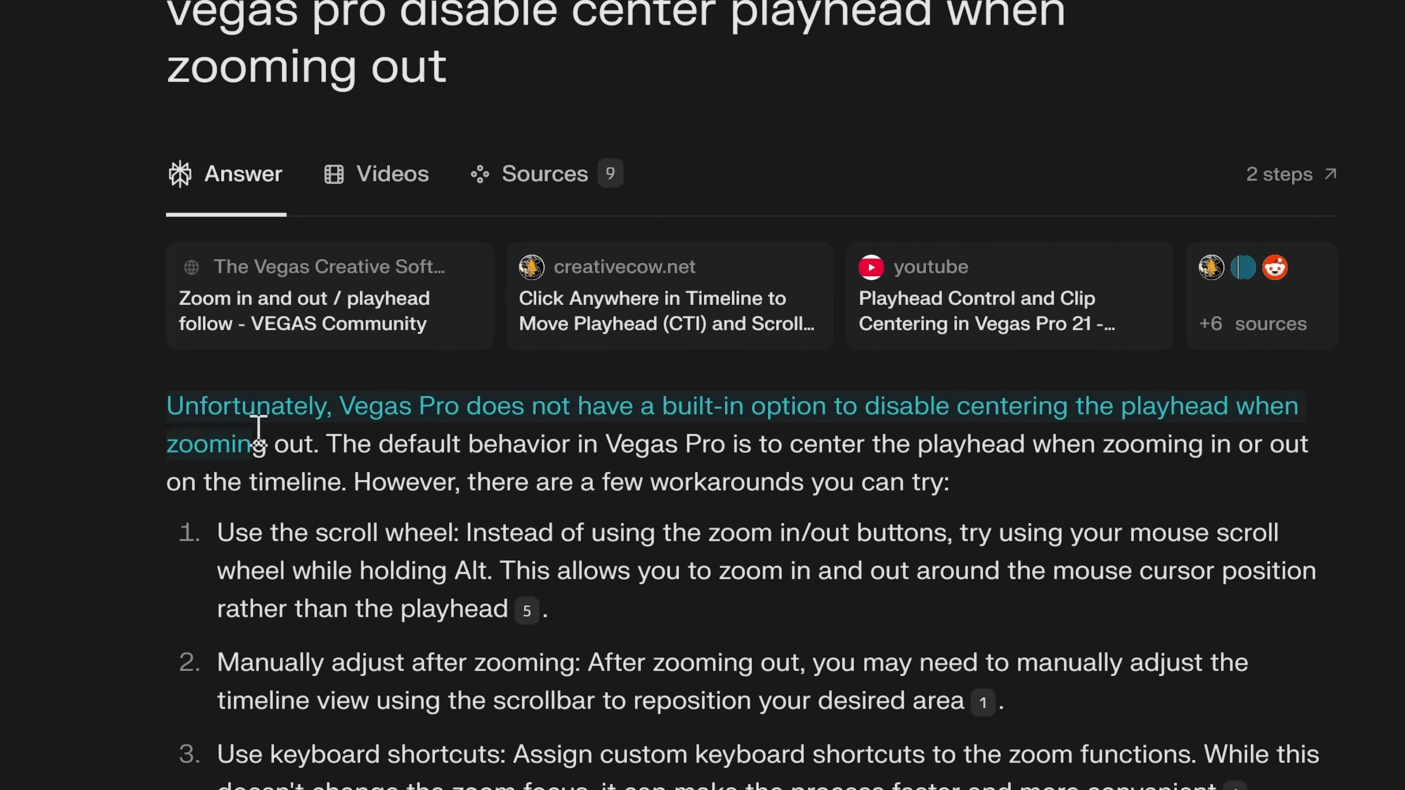
left_click(328, 451)
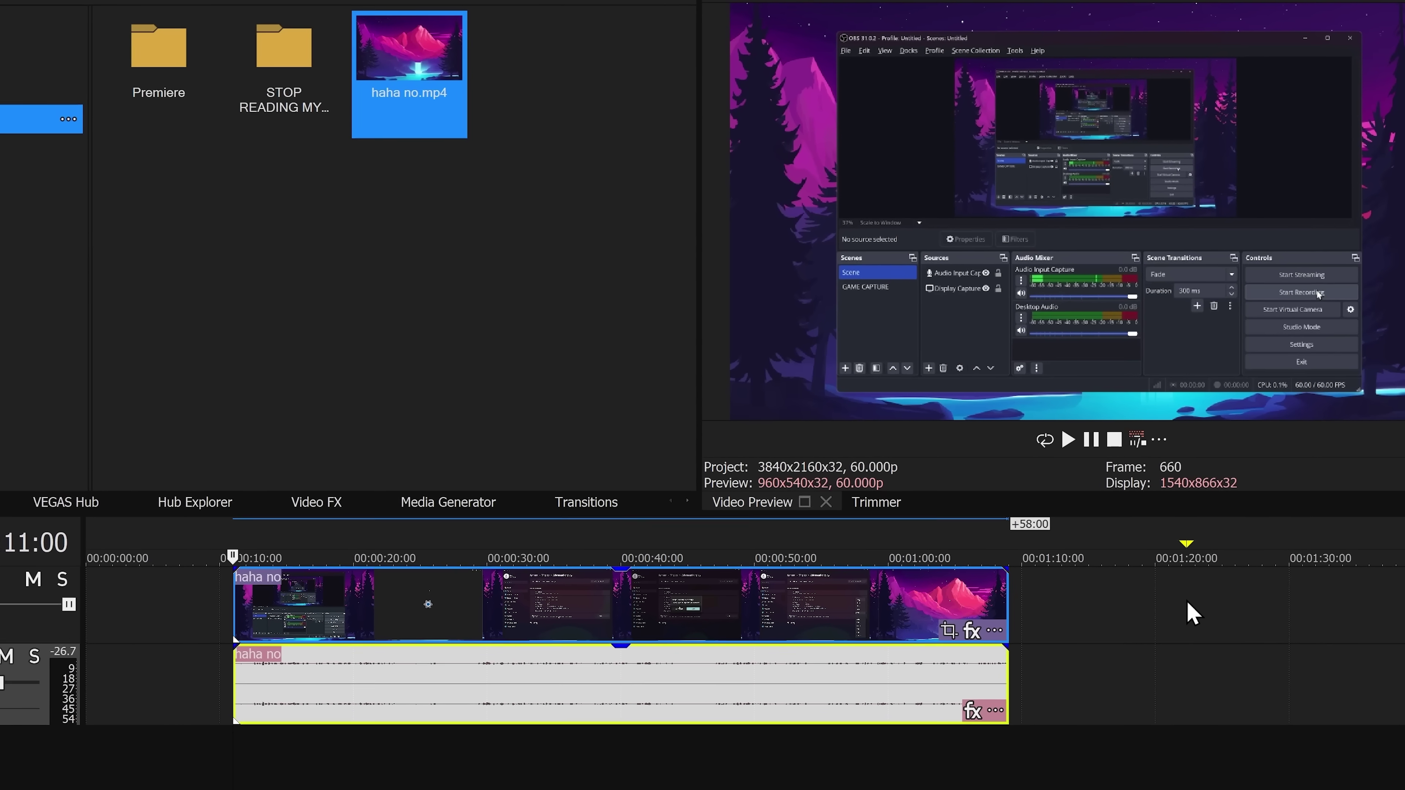
Step: Play the haha no clip from its start and test repositioning the playhead on the time ruler during playback
scroll(232, 579, "up", 3)
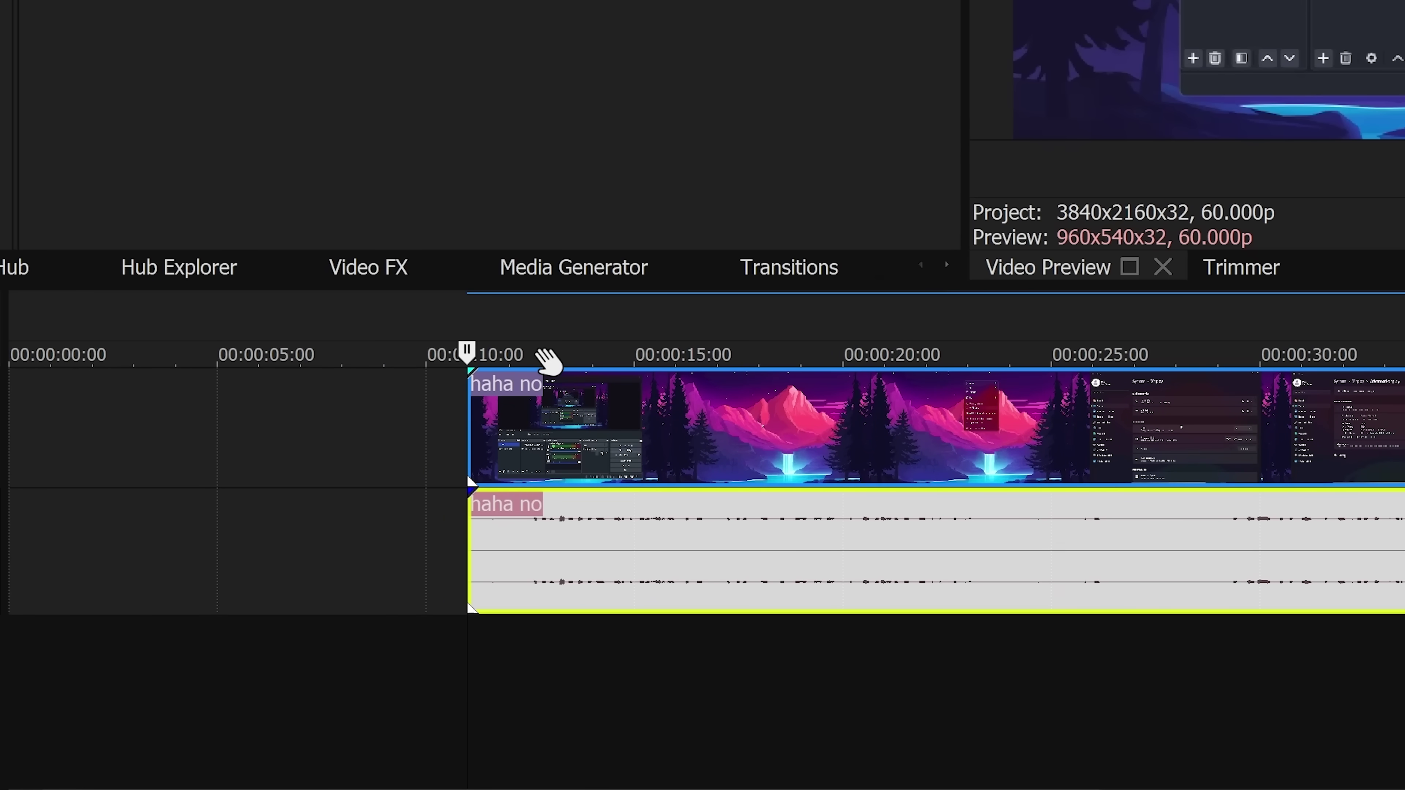
key("space")
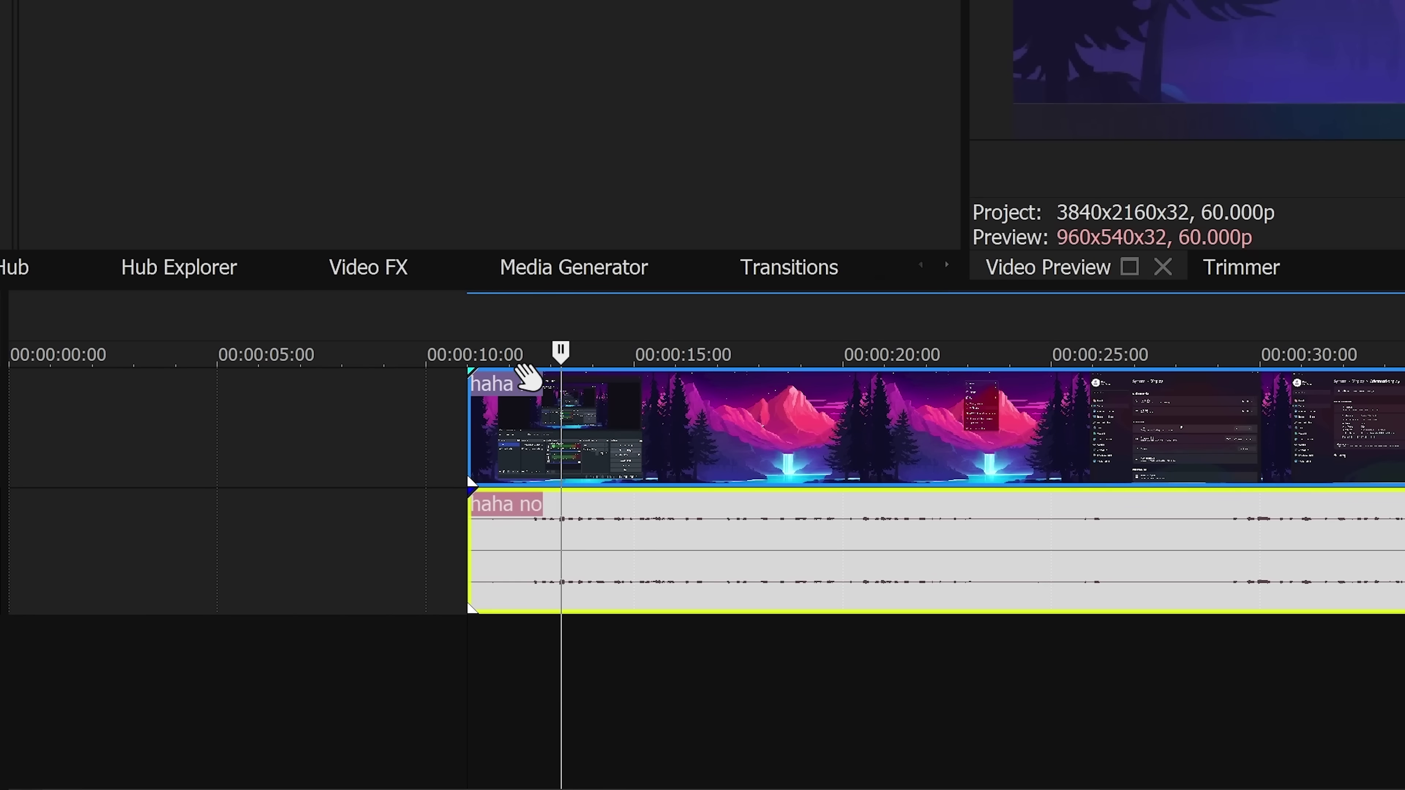
left_click(470, 355)
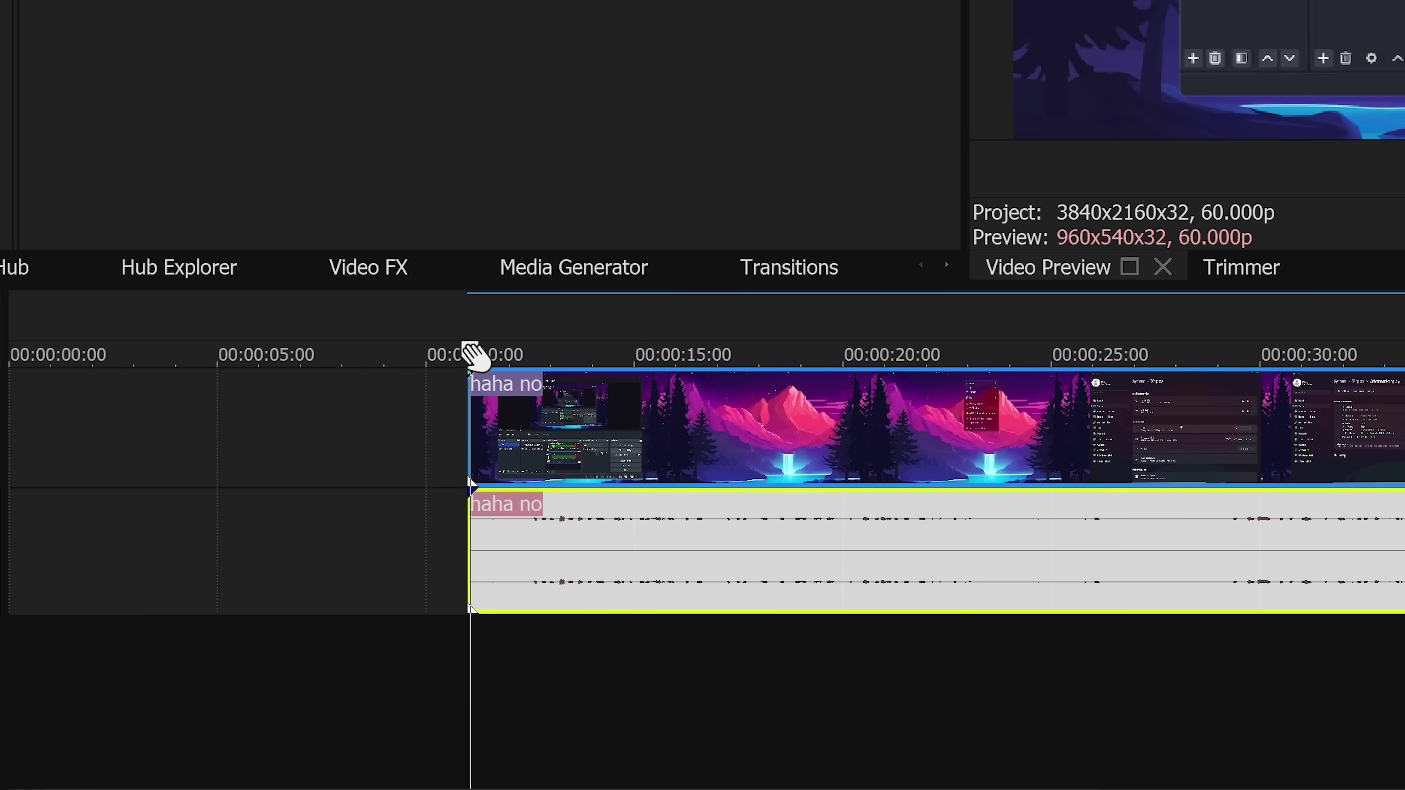
left_click(467, 355)
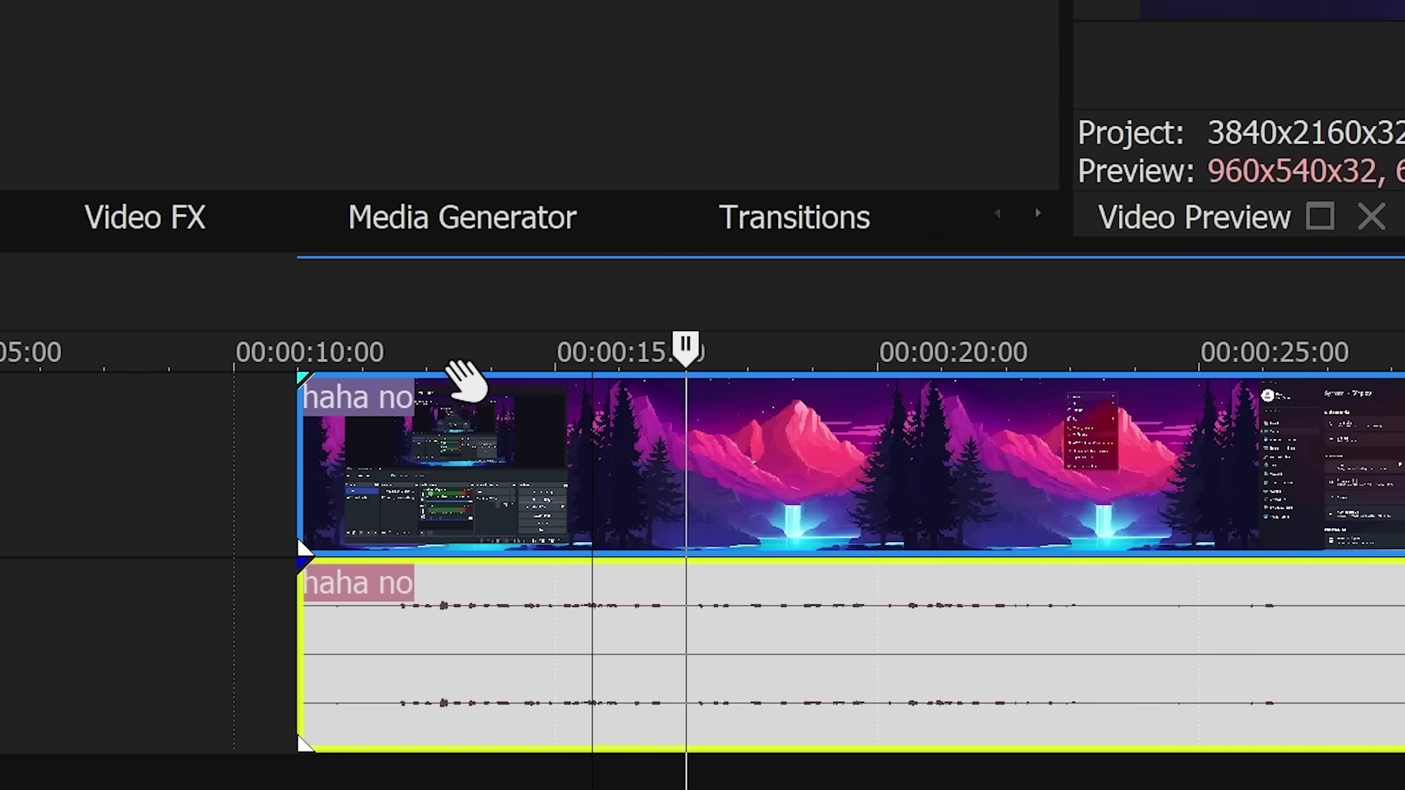
left_click(729, 369)
key("space")
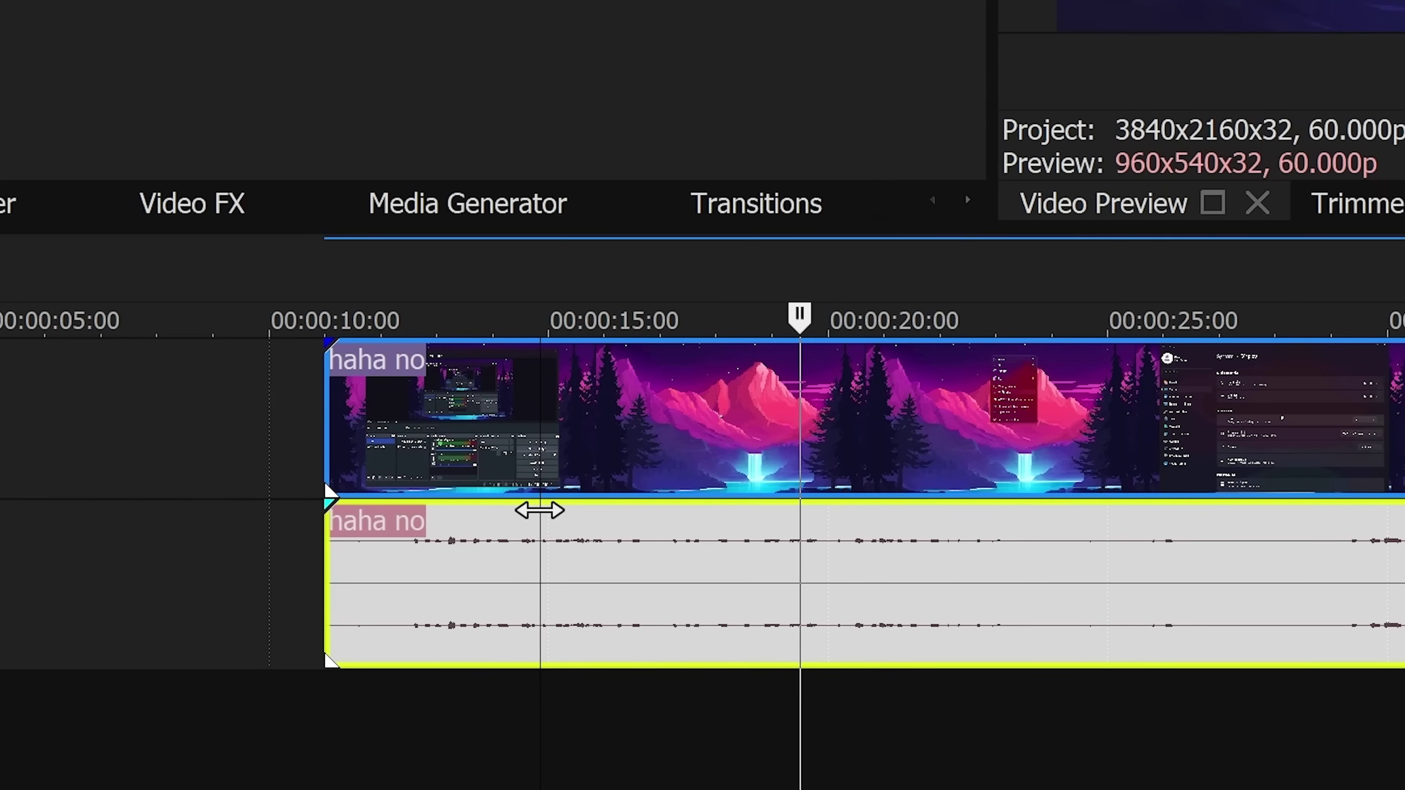
Step: Play and stop the haha no clip repeatedly, placing the cursor at an earlier point on the audio track during playback
key("space")
key("space")
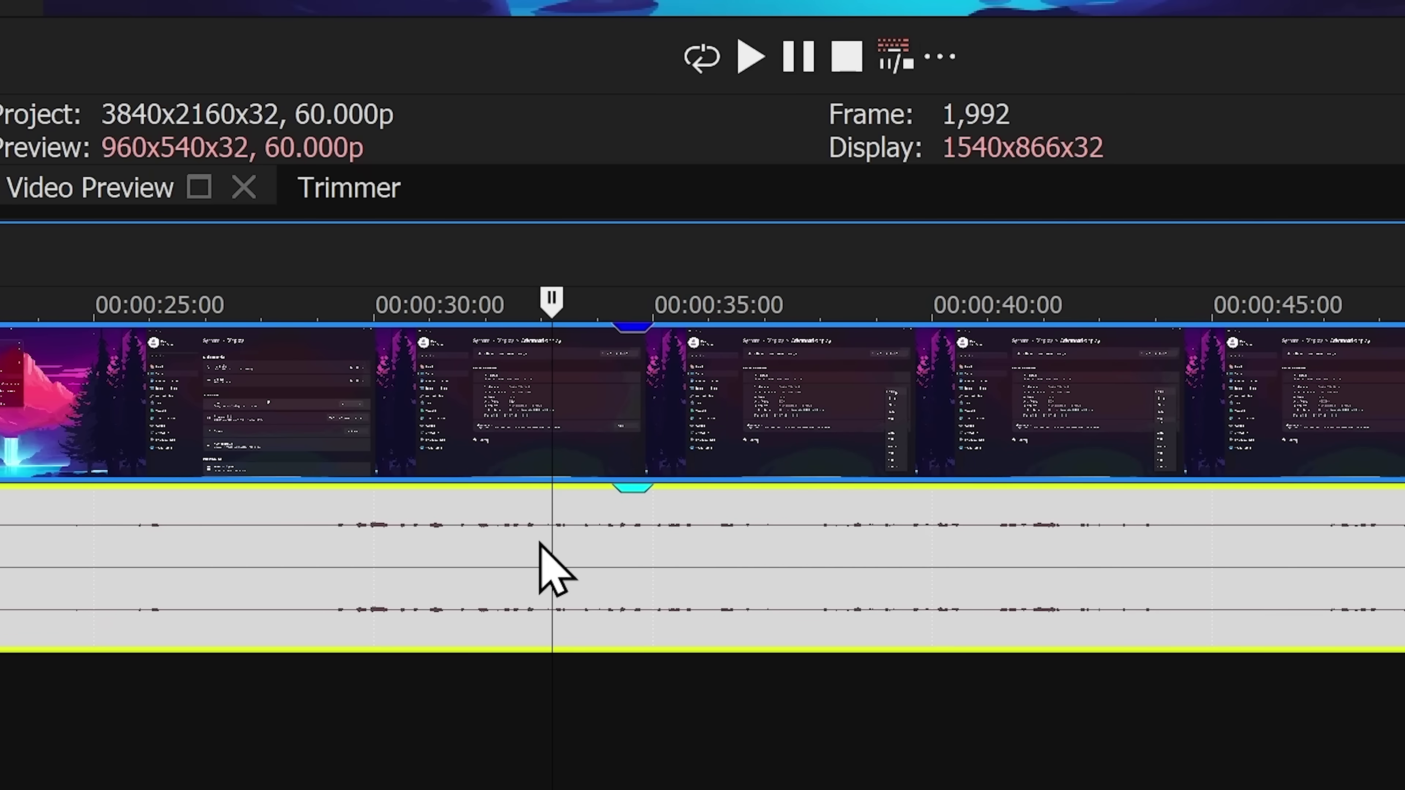
key("space")
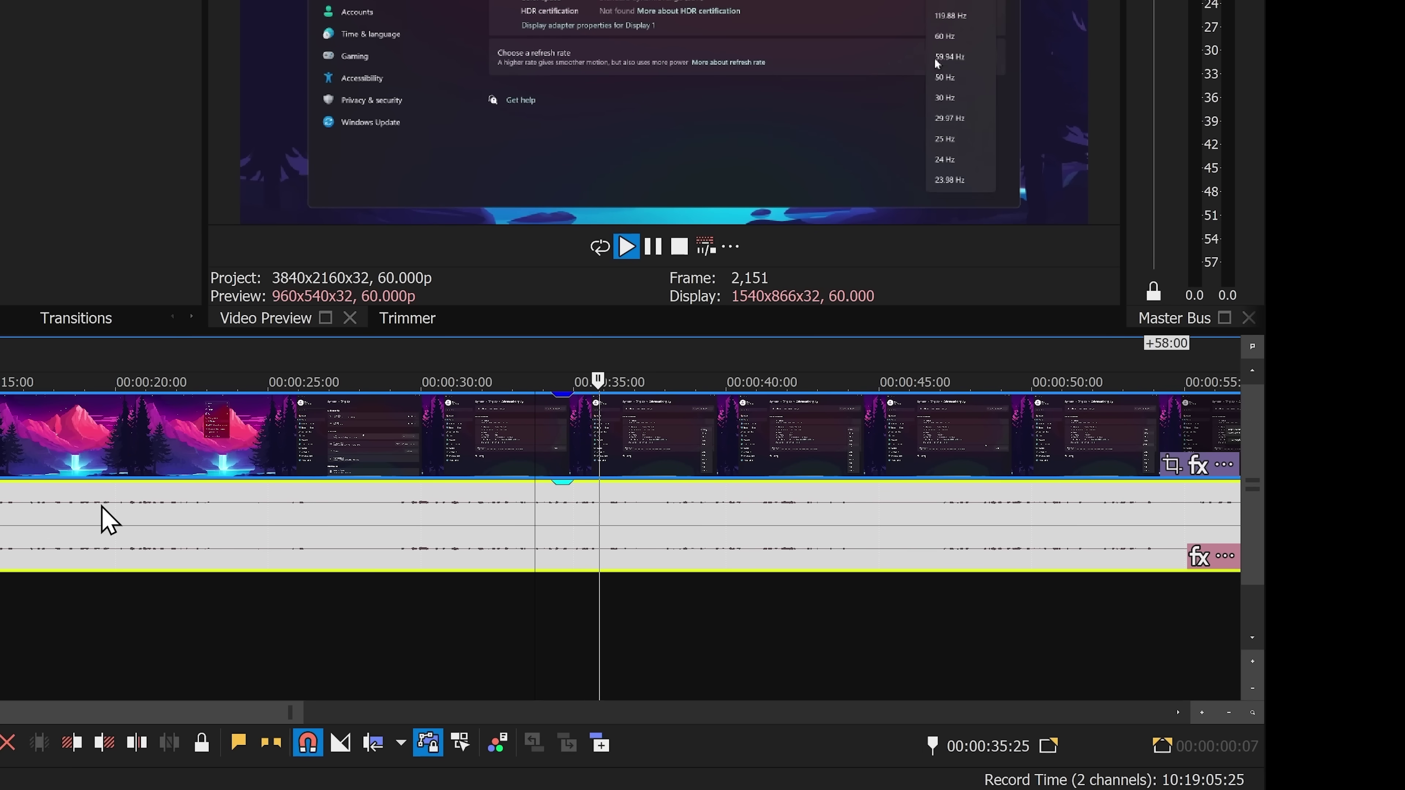
left_click(102, 508)
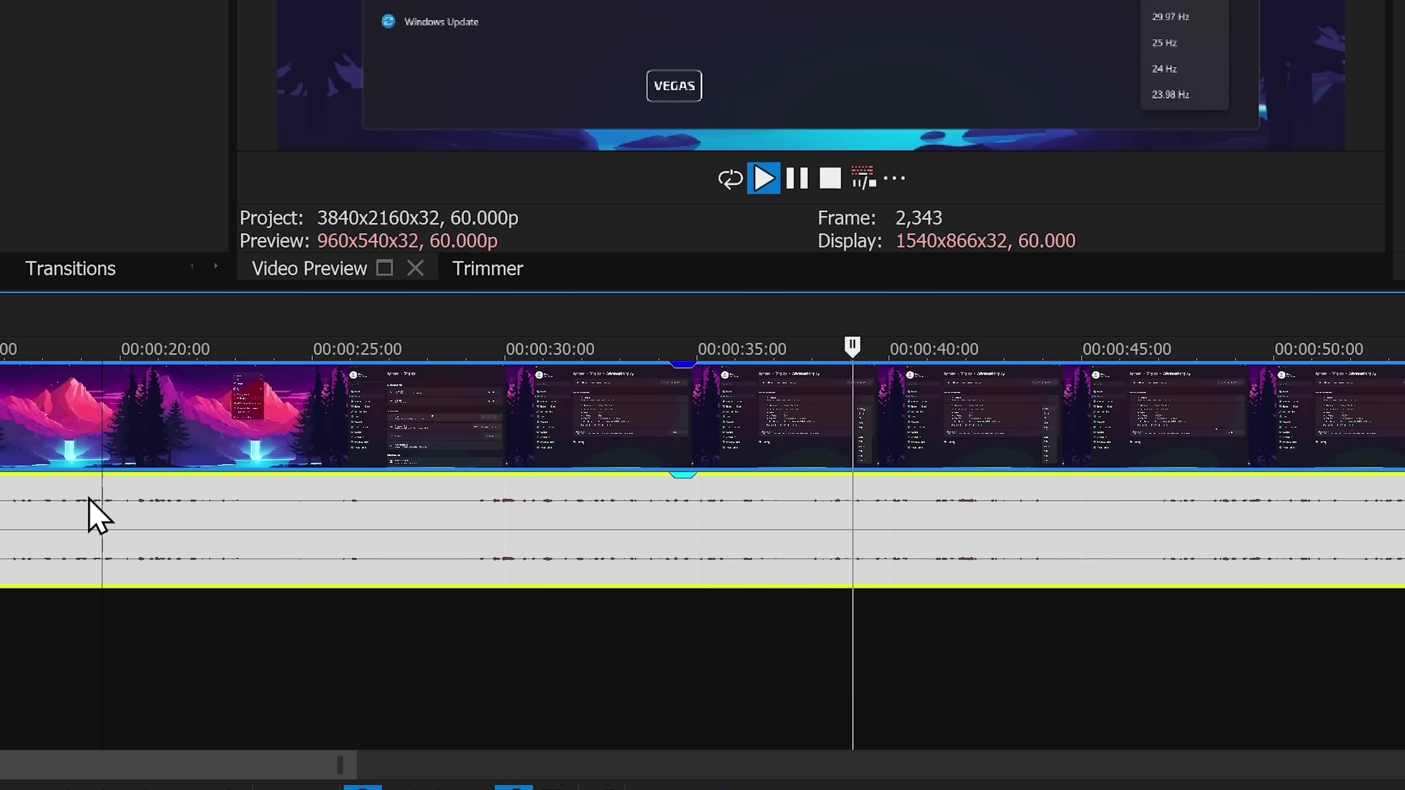
key("space")
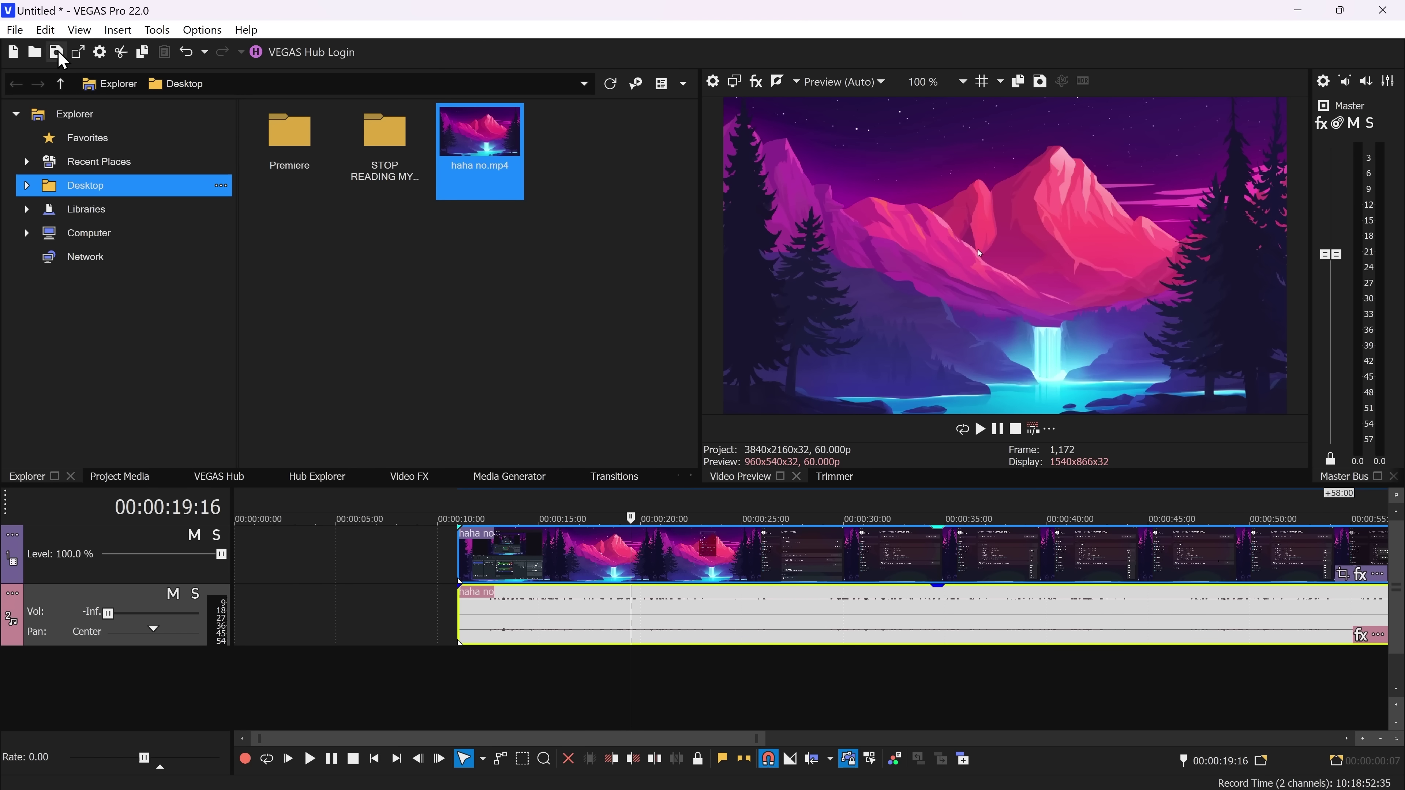
Step: Check the Edit and Help commands for keyboard settings and look over the VEGAS Pro 22 Online Help page, highlighting its title
left_click(51, 35)
mouse_move(246, 29)
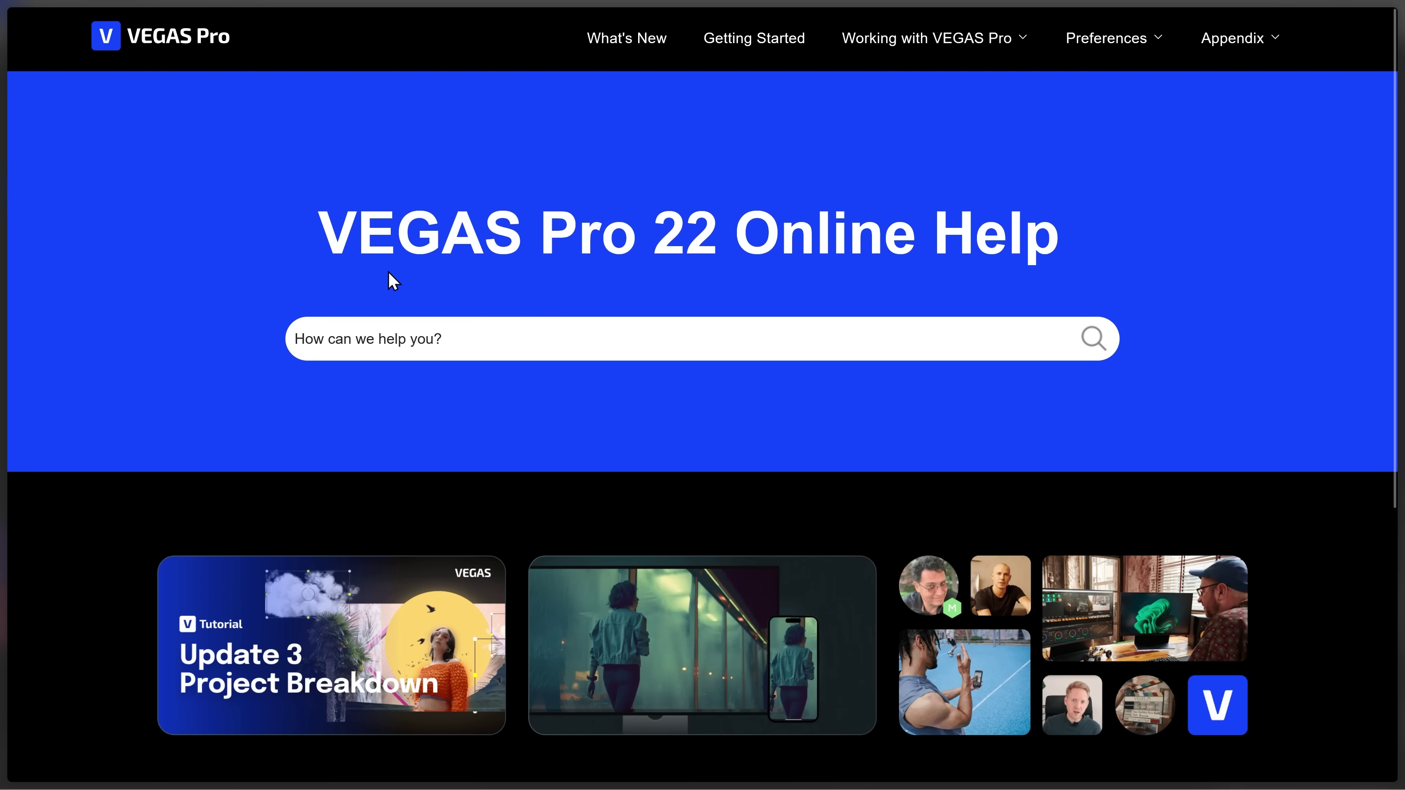
left_click_drag(330, 235, 1083, 250)
left_click(1130, 309)
left_click(158, 30)
Step: Highlight Perplexity's Options > Customize Keyboard instruction, and open and enlarge the Customize Keyboard dialog in VEGAS Pro
left_click_drag(3, 361, 960, 345)
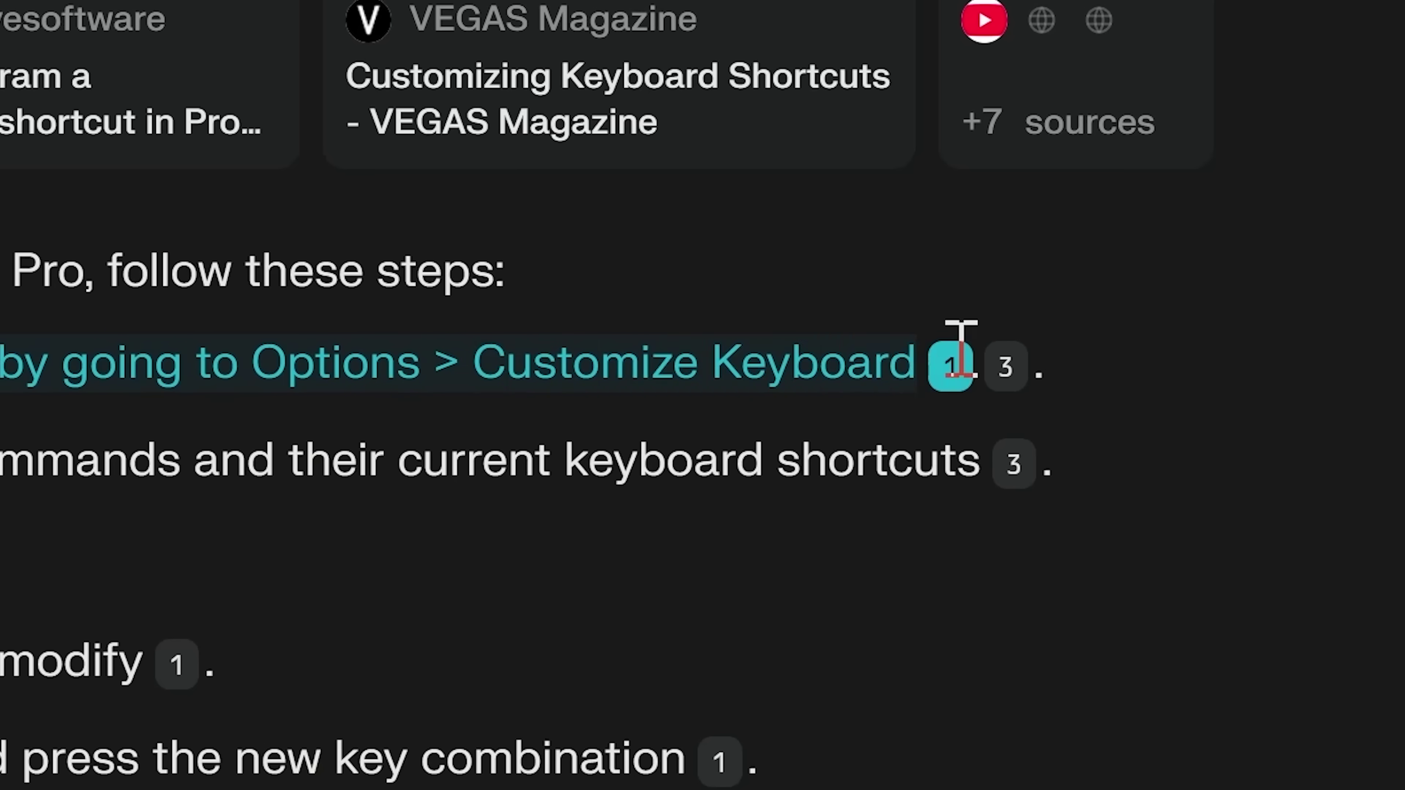
left_click(577, 471)
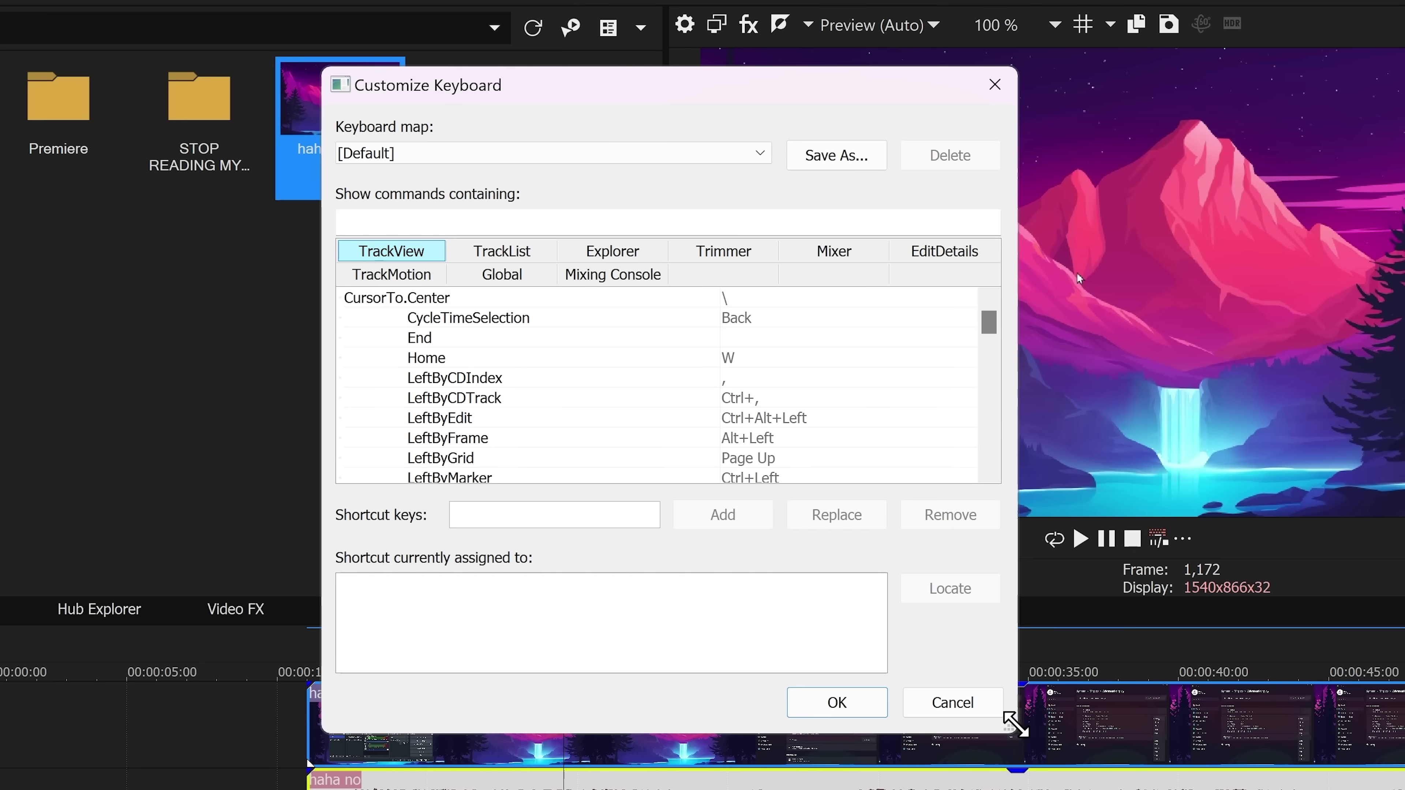
left_click_drag(1015, 725, 1154, 786)
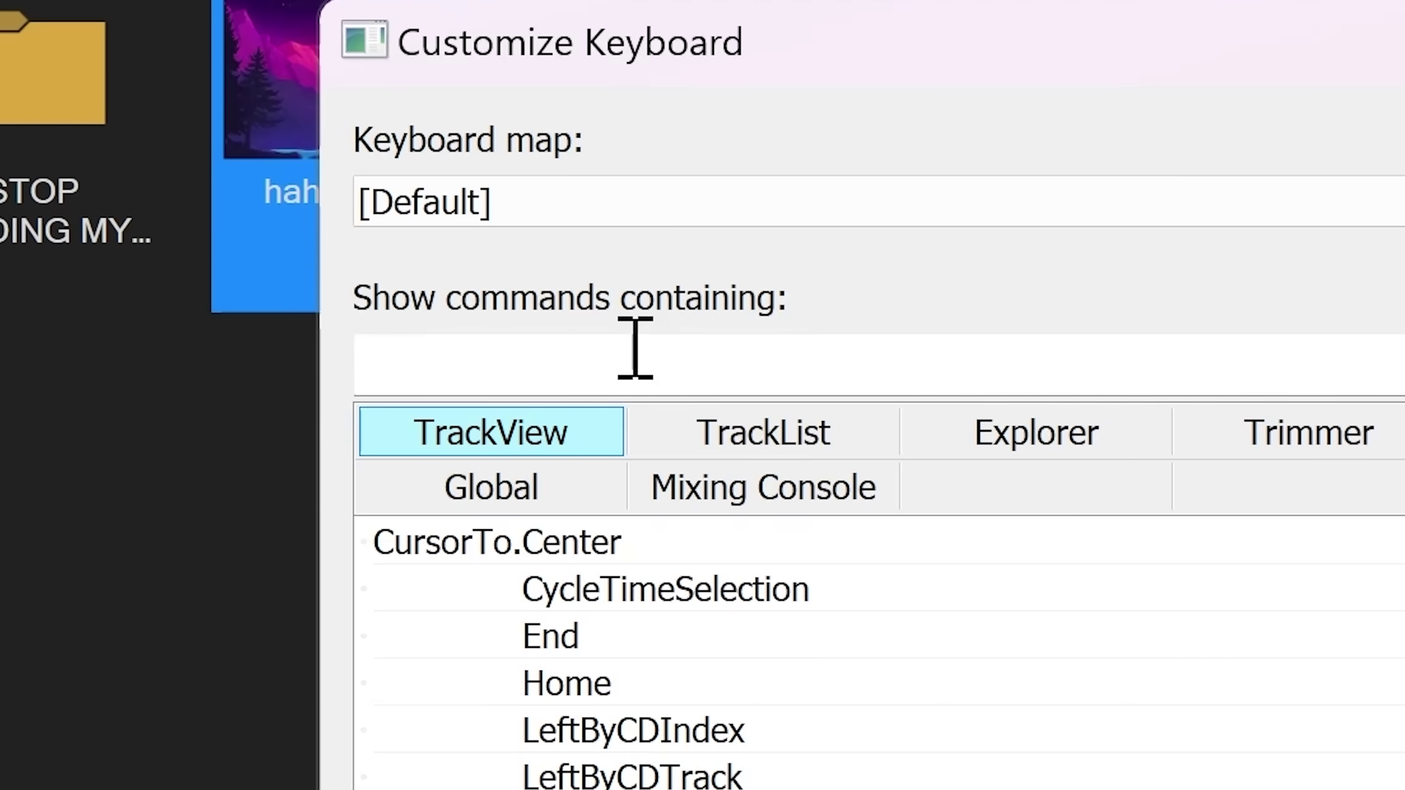
Step: Search the keyboard commands for "add edi" and clear the search text
left_click(635, 348)
type("add edi")
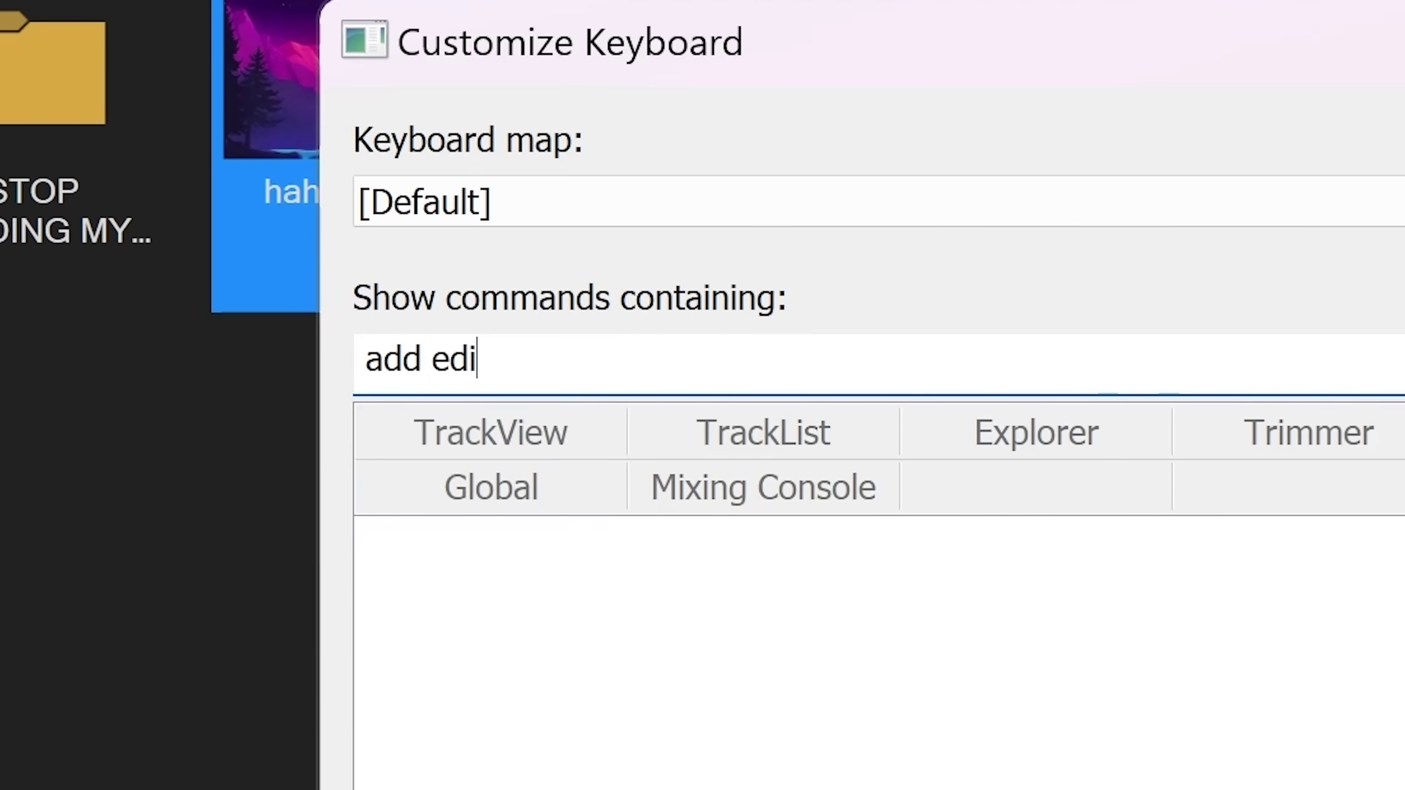
key("BackSpace")
key("BackSpace")
key("BackSpace")
key("BackSpace")
key("BackSpace")
key("BackSpace")
key("BackSpace")
key("BackSpace")
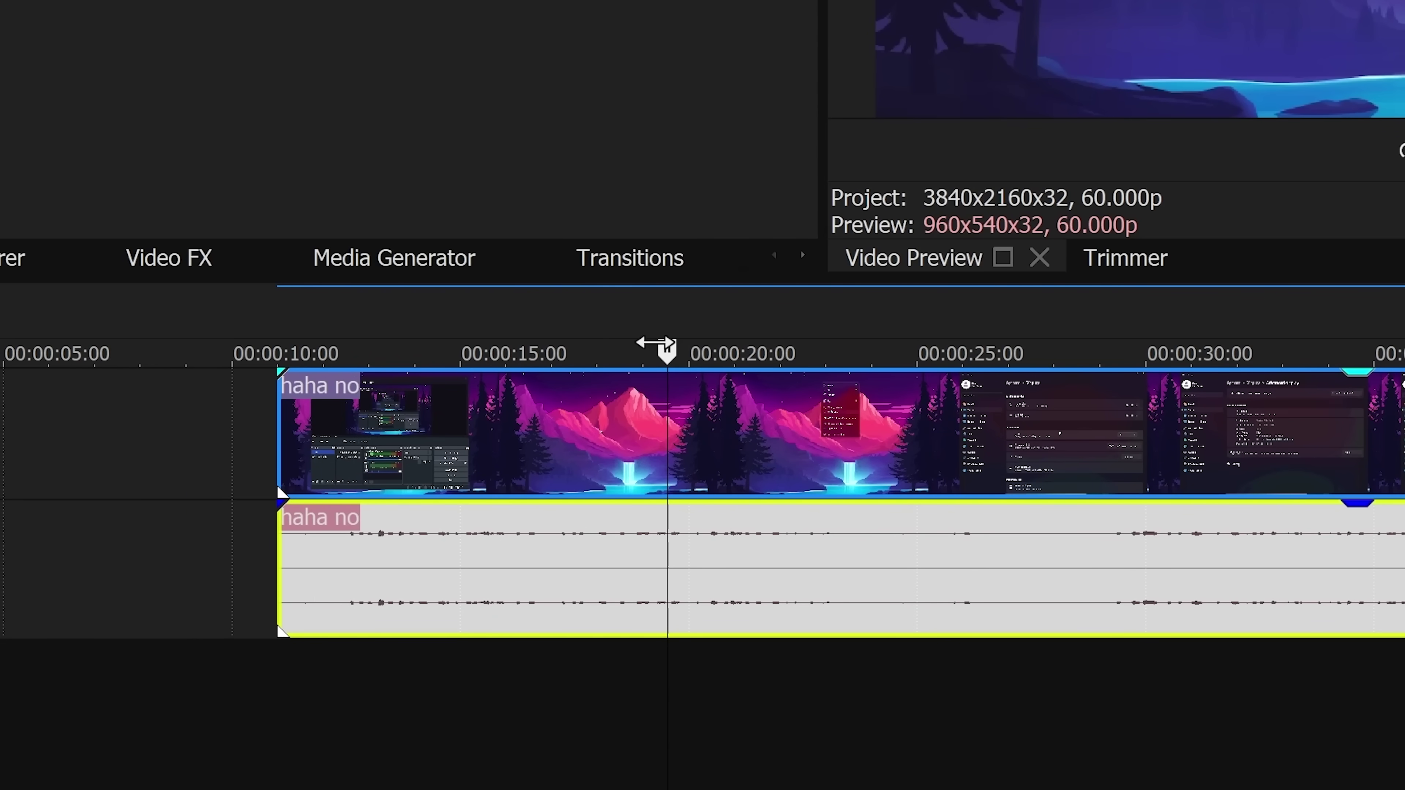
Step: Split the haha no video and audio during playback at about 00:00:19 and stop playback
key("s")
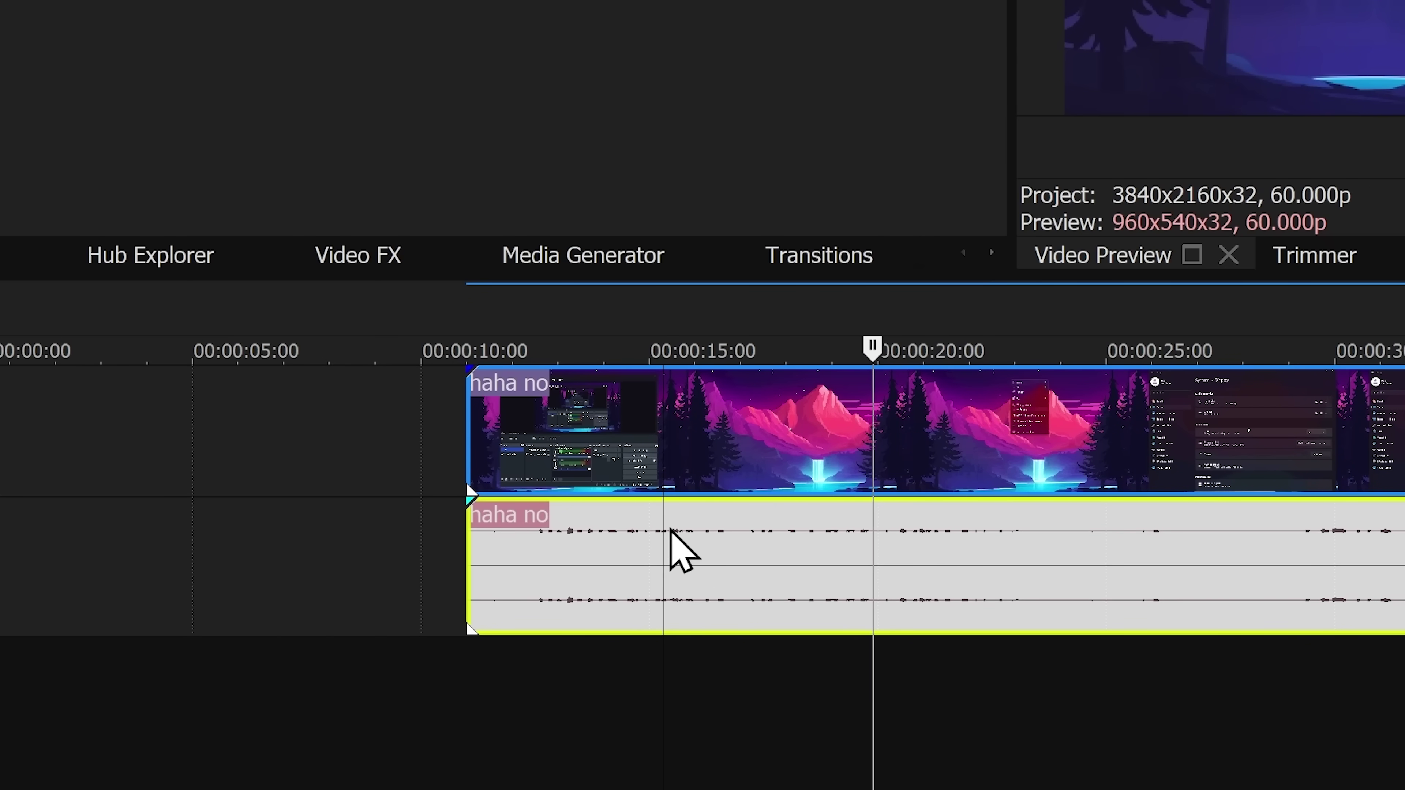
key("s")
key("space")
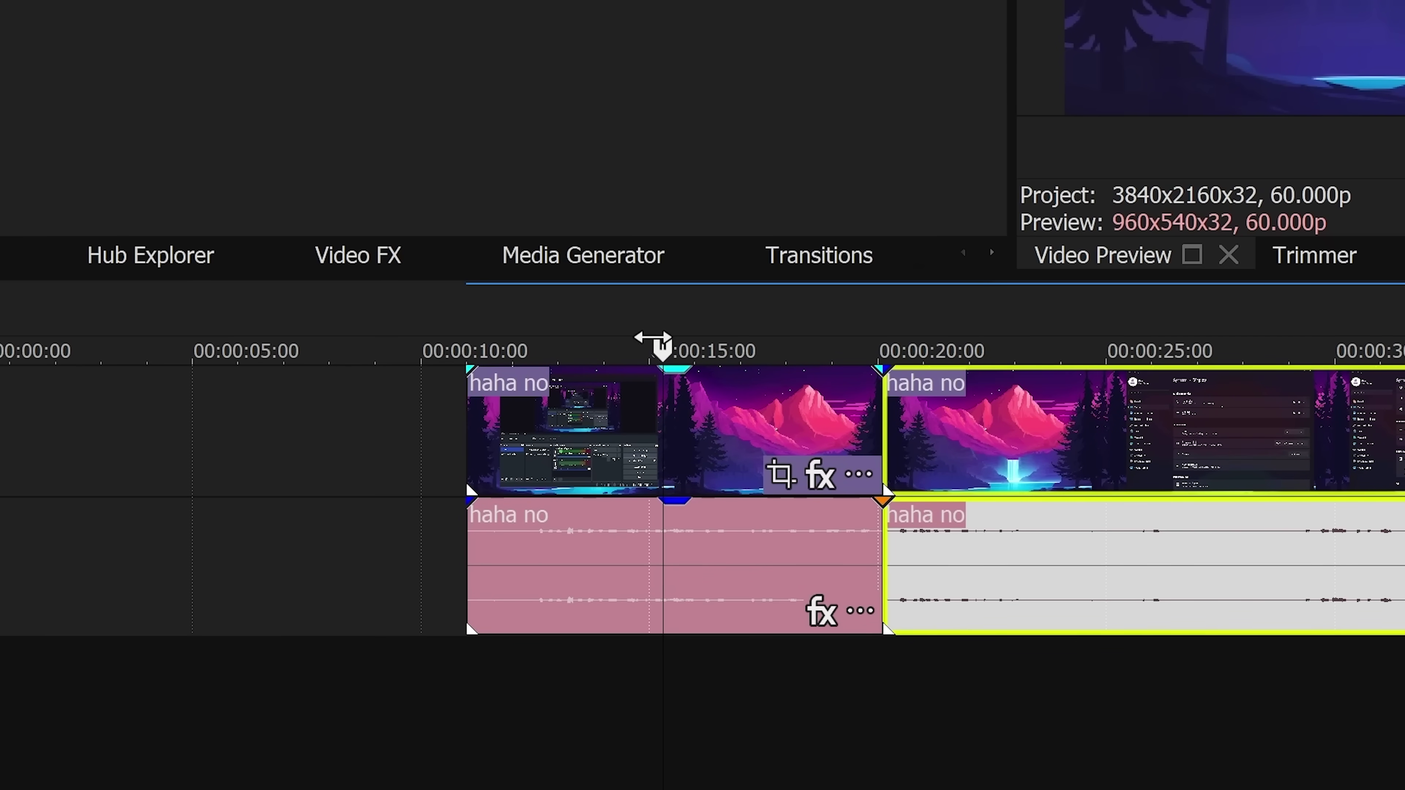
Step: Undo the split of the haha no clip and, after a brief playback, shift the clip slightly earlier on the timeline
key("ctrl+z")
key("space")
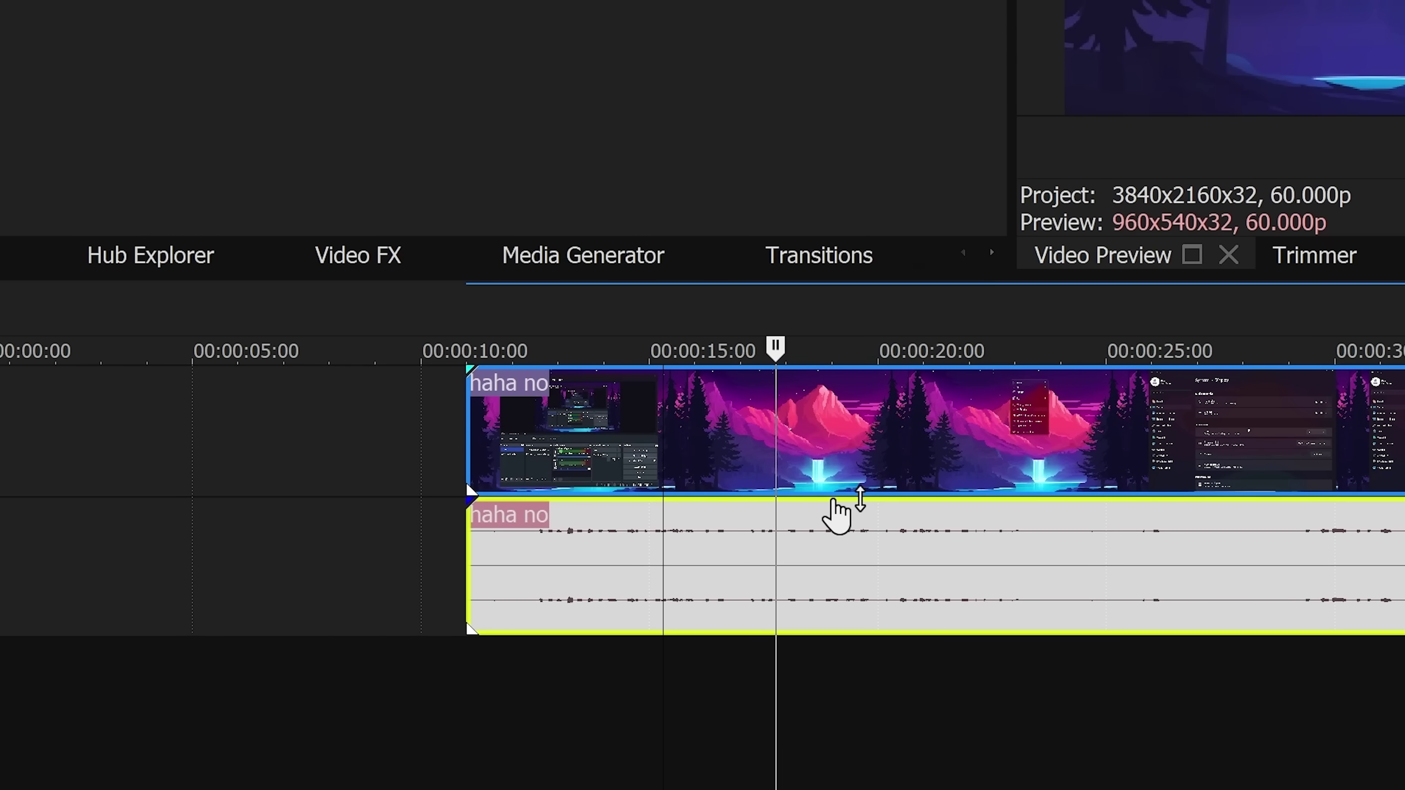
mouse_move(834, 500)
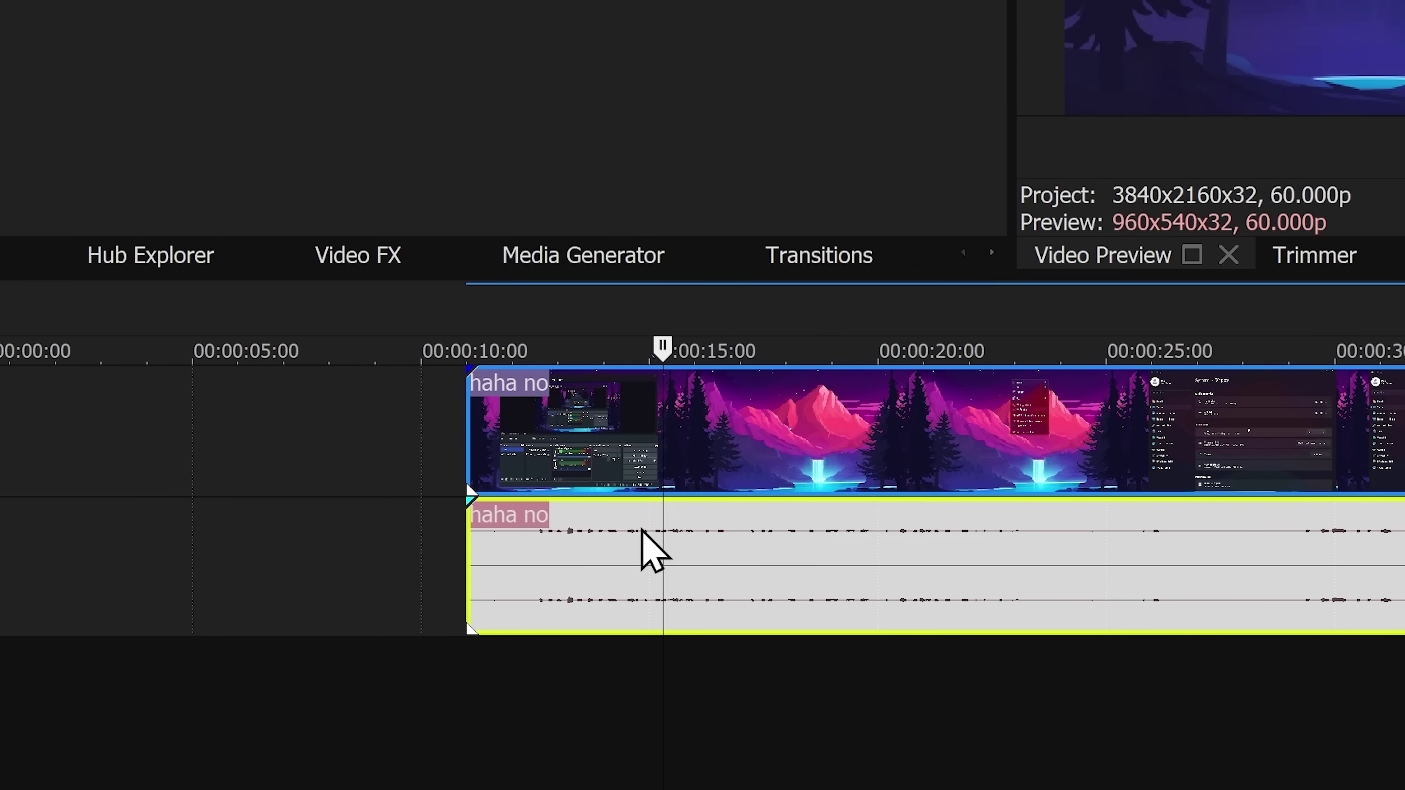
left_click_drag(671, 534, 639, 535)
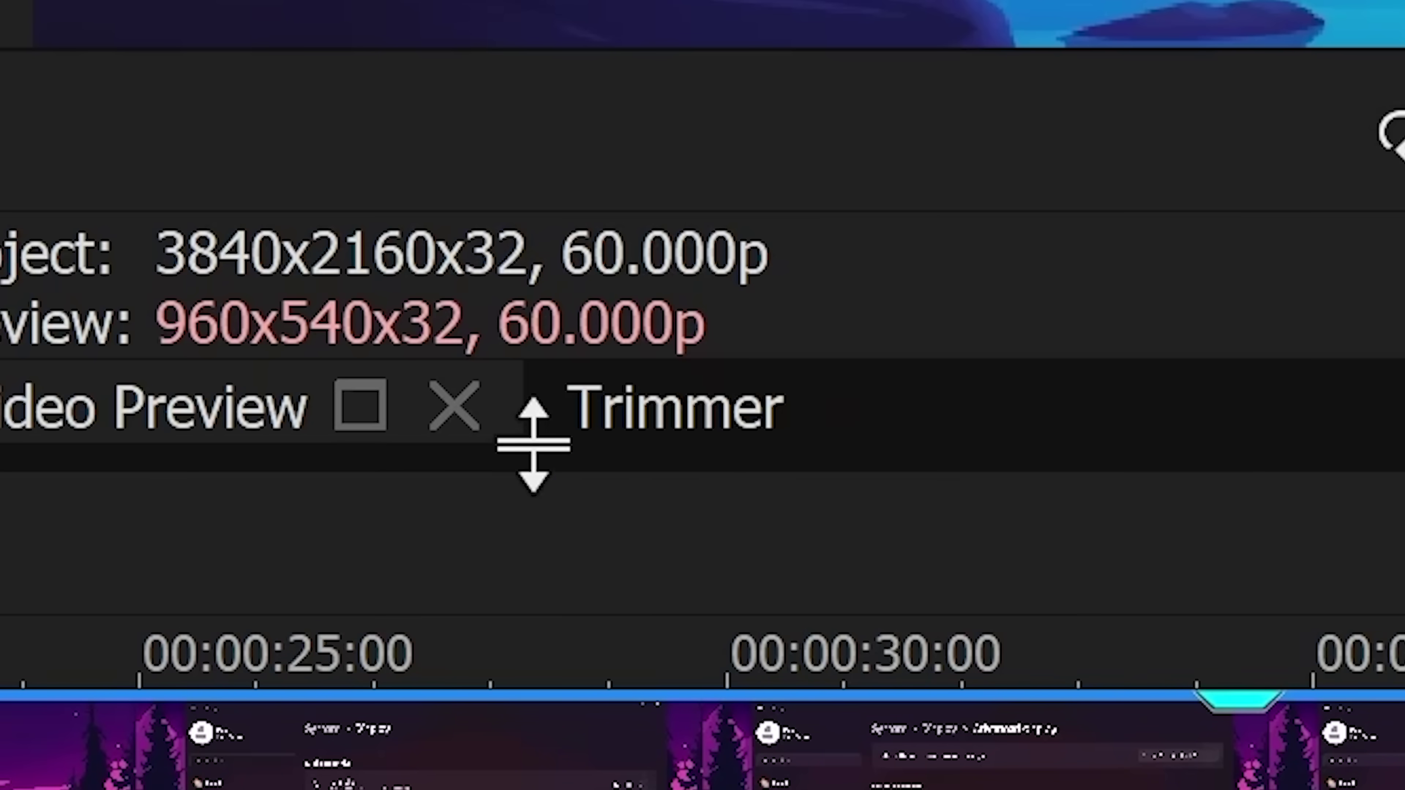
left_click(668, 437)
left_click_drag(381, 293, 514, 354)
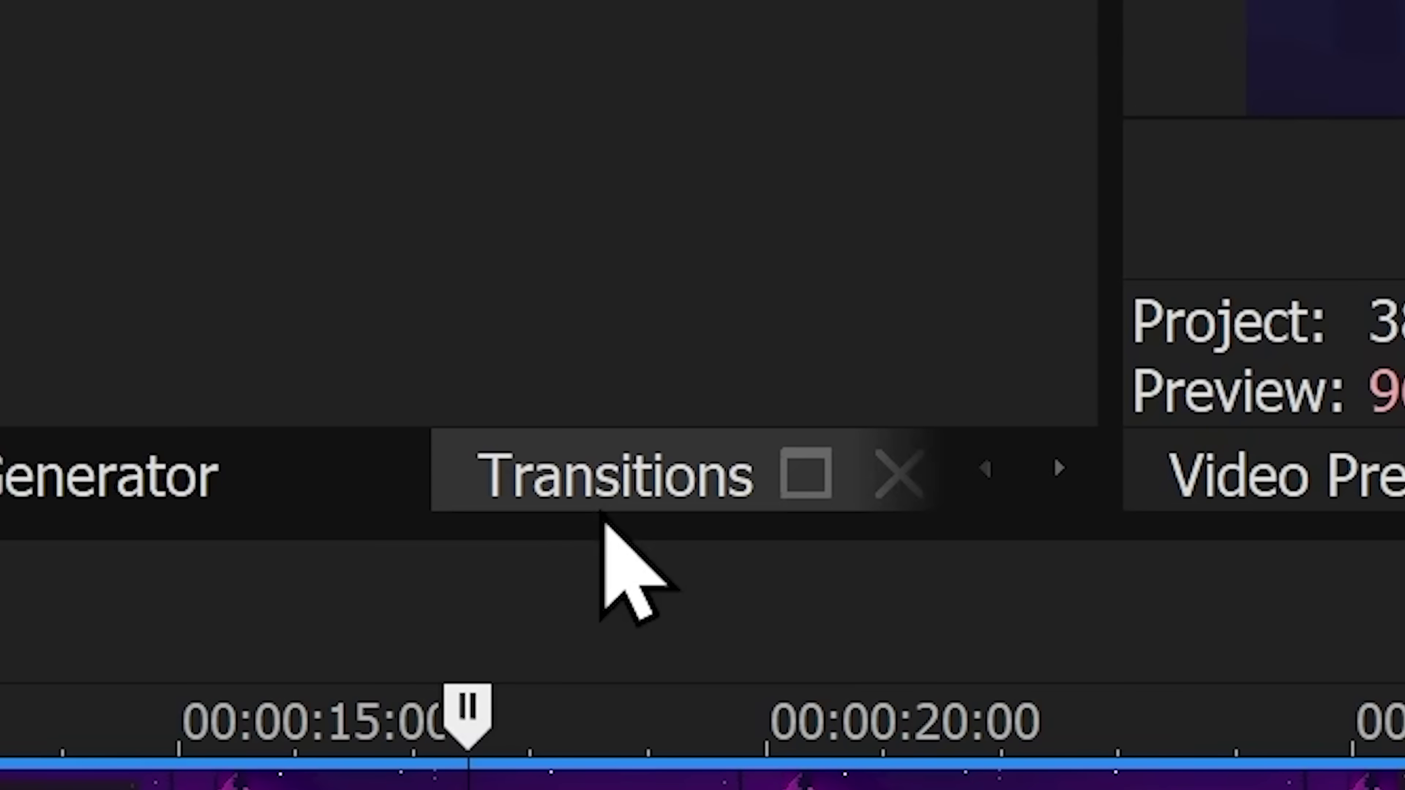
left_click(17, 681)
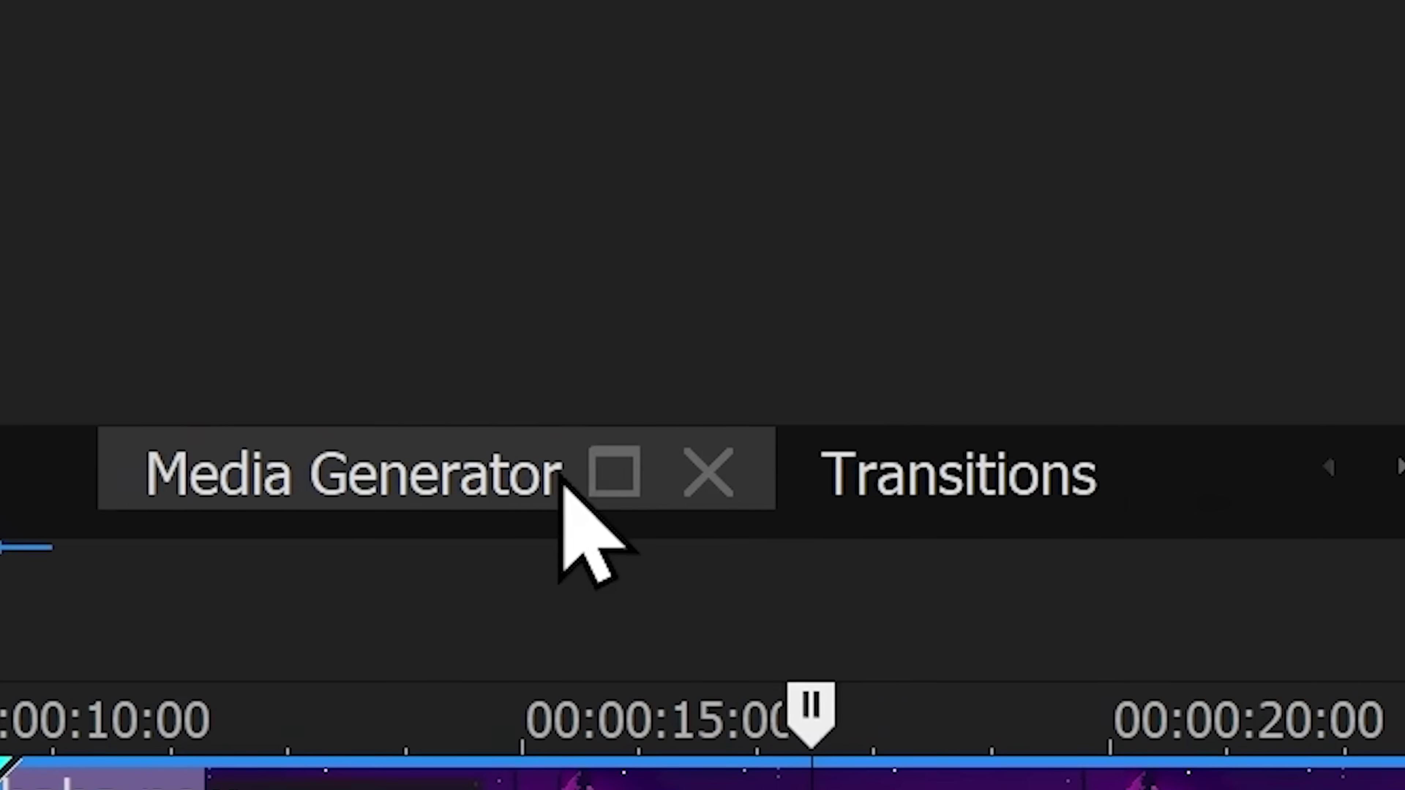
left_click(0, 465)
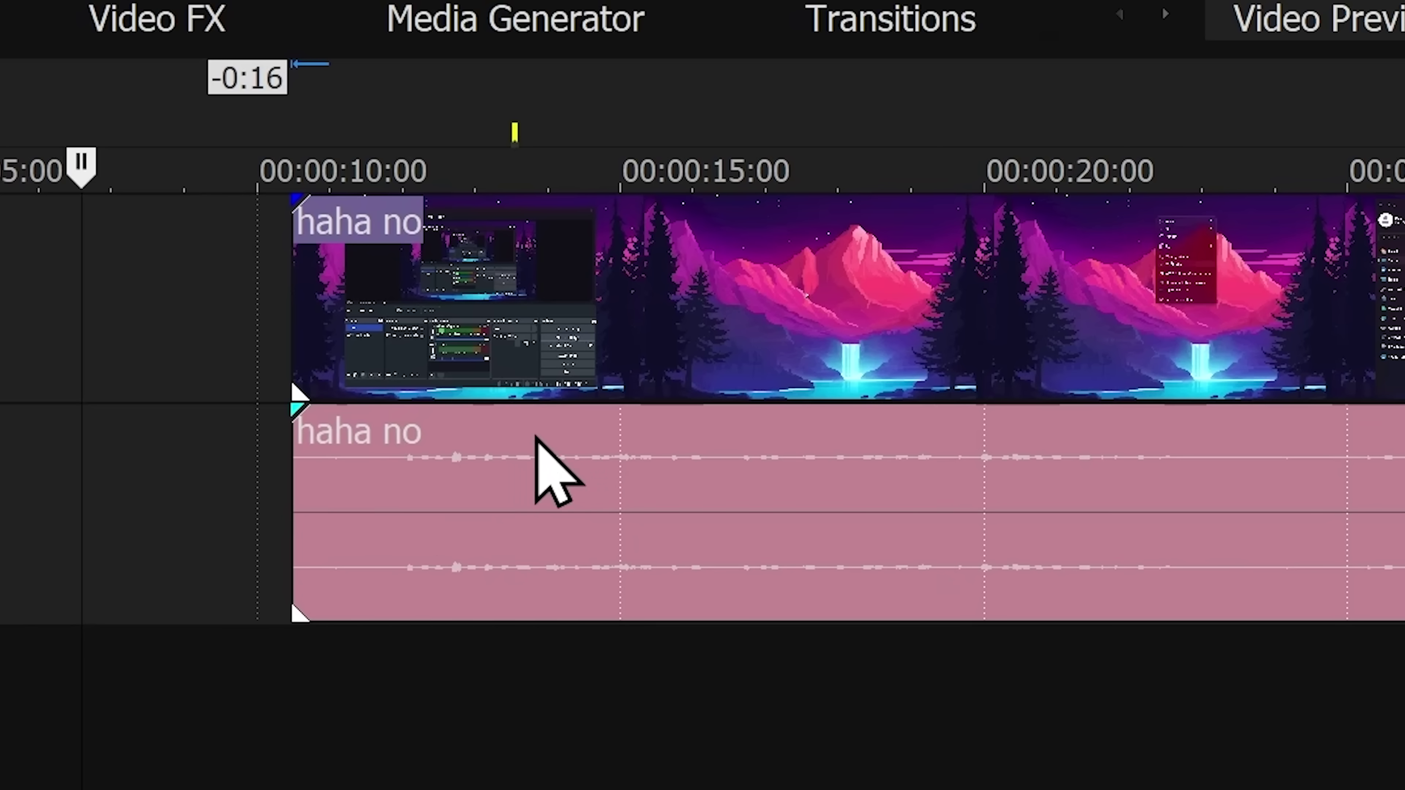
Step: Shift the haha no clip further towards the timeline start and try to open it in the audio editor
left_click_drag(671, 572, 753, 560)
left_click_drag(640, 464, 404, 482)
right_click(406, 483)
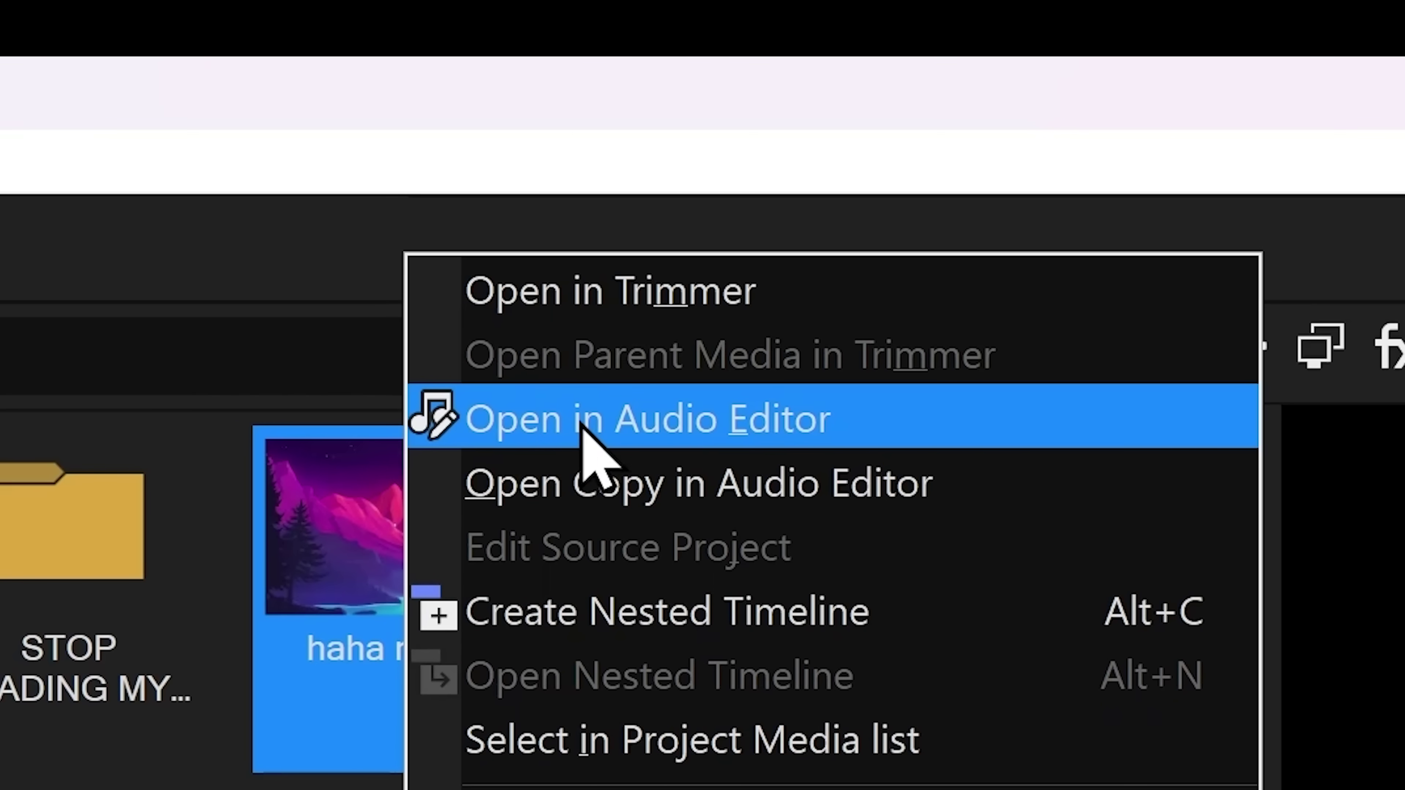
left_click(583, 437)
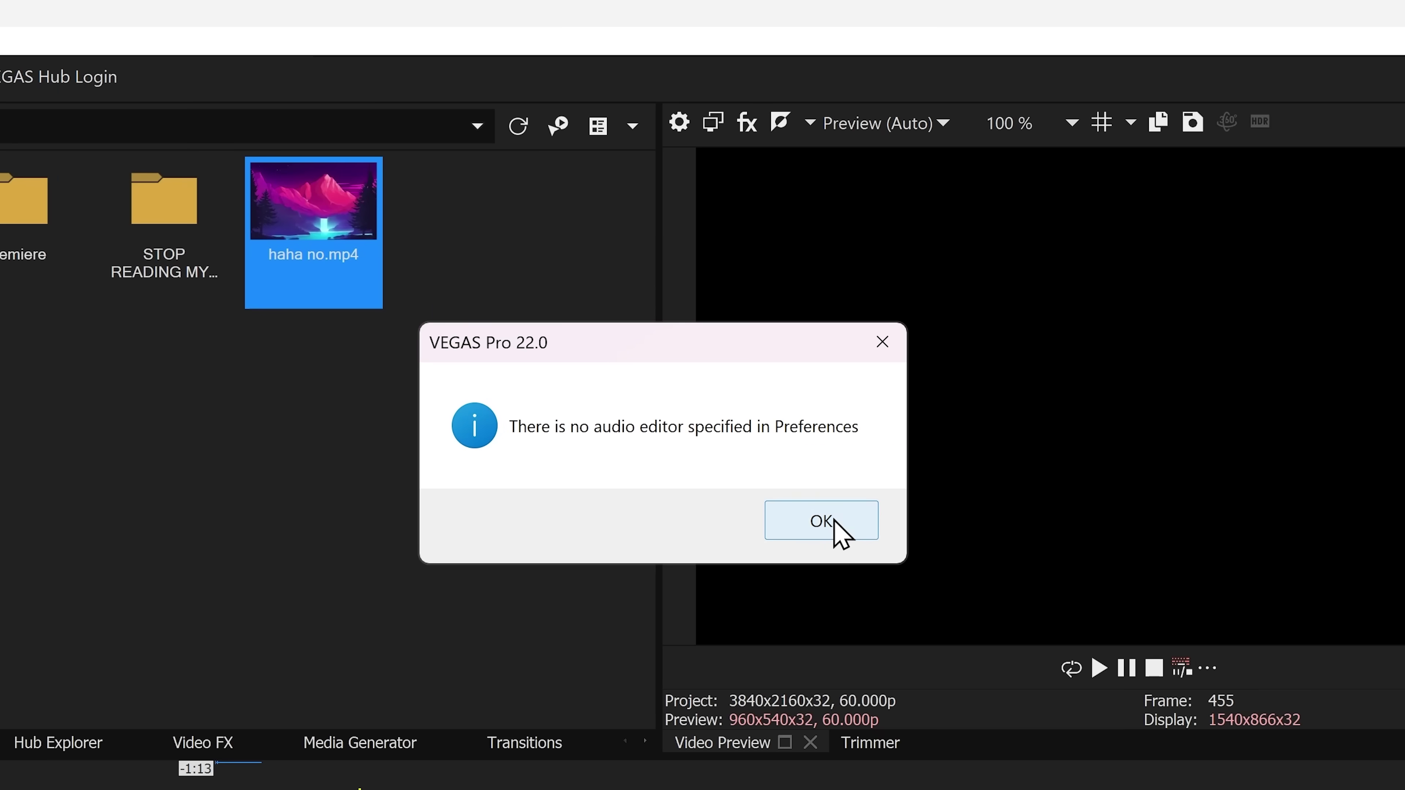
left_click(922, 570)
Step: Open the haha no clip in the Trimmer and sweep a selection across its frames to skim the footage
right_click(324, 221)
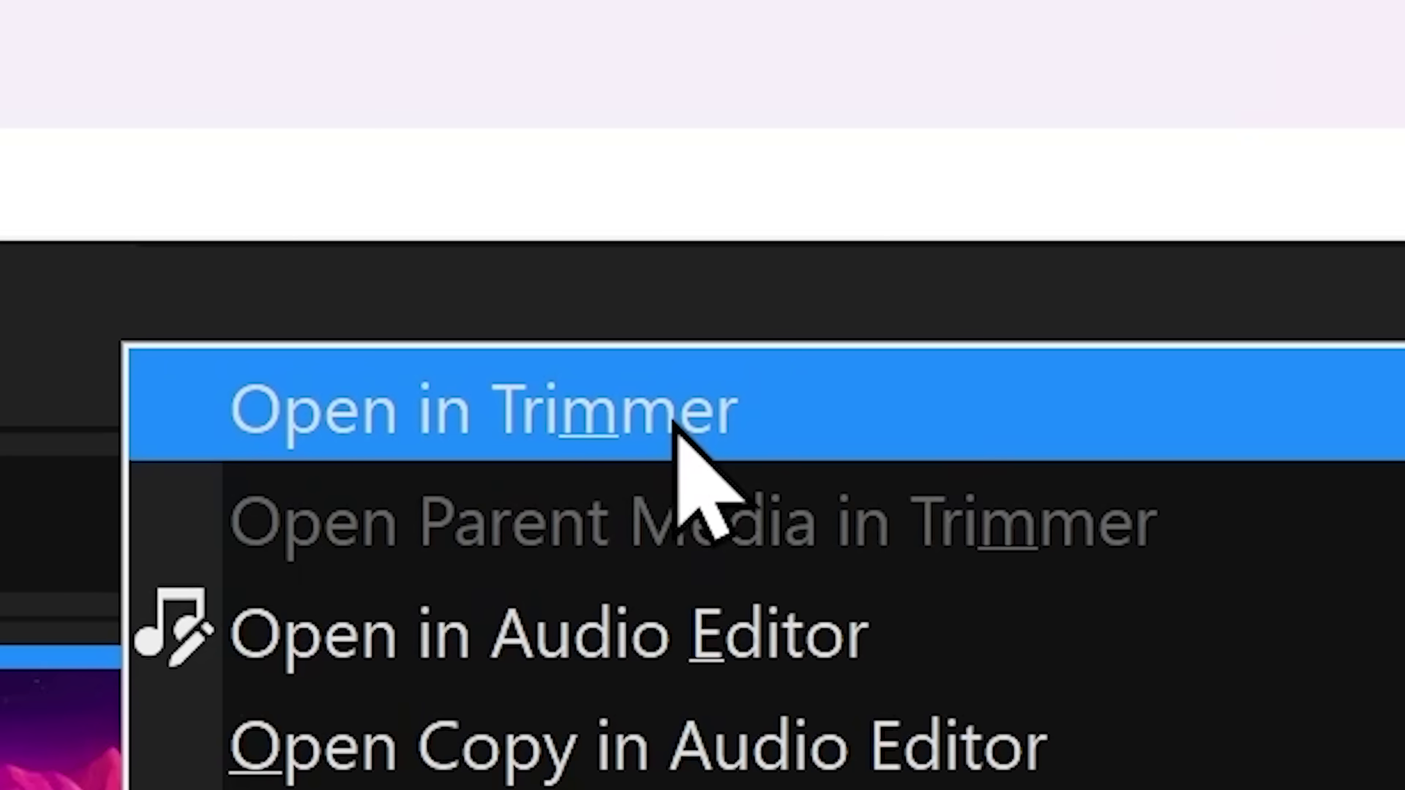
left_click(674, 423)
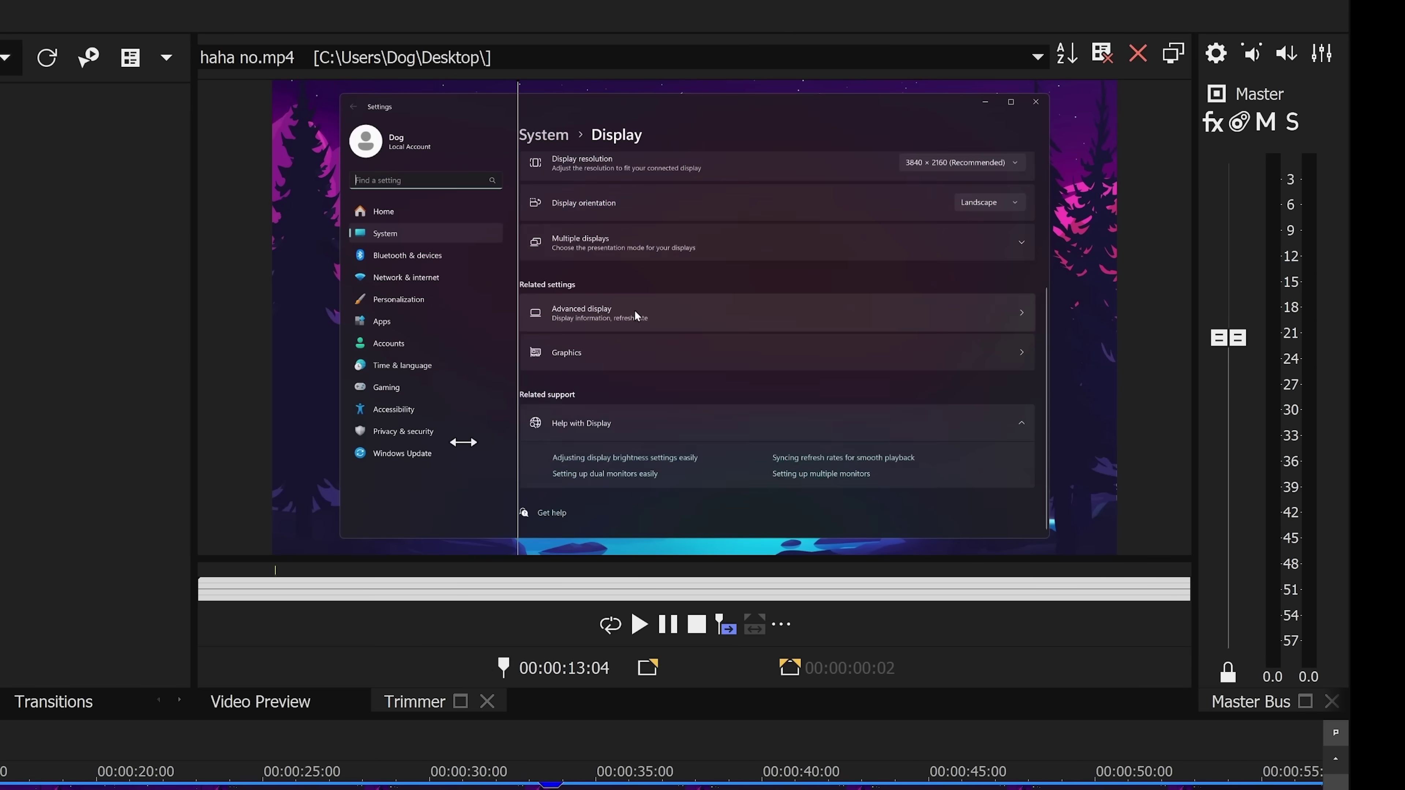
left_click_drag(463, 443, 658, 389)
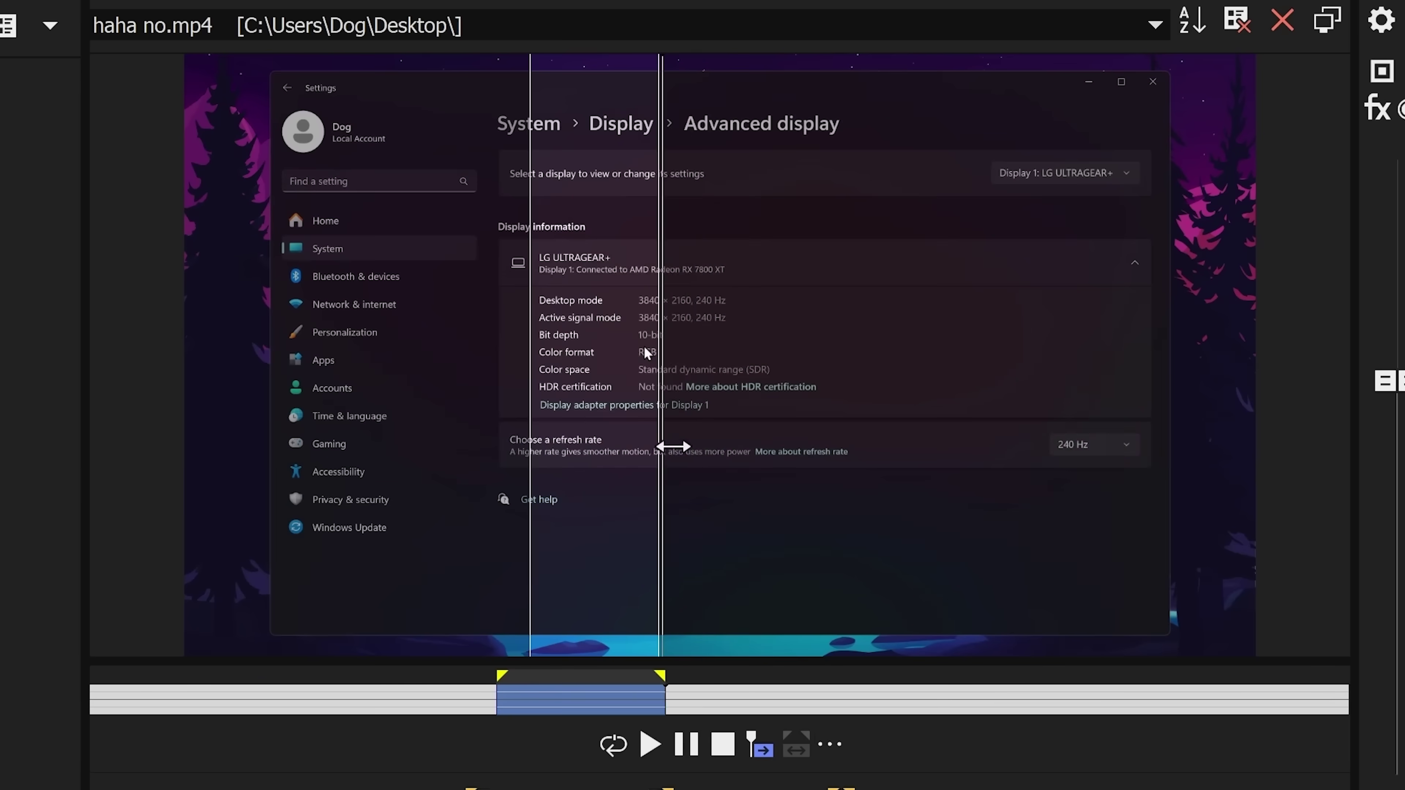
left_click_drag(672, 446, 997, 449)
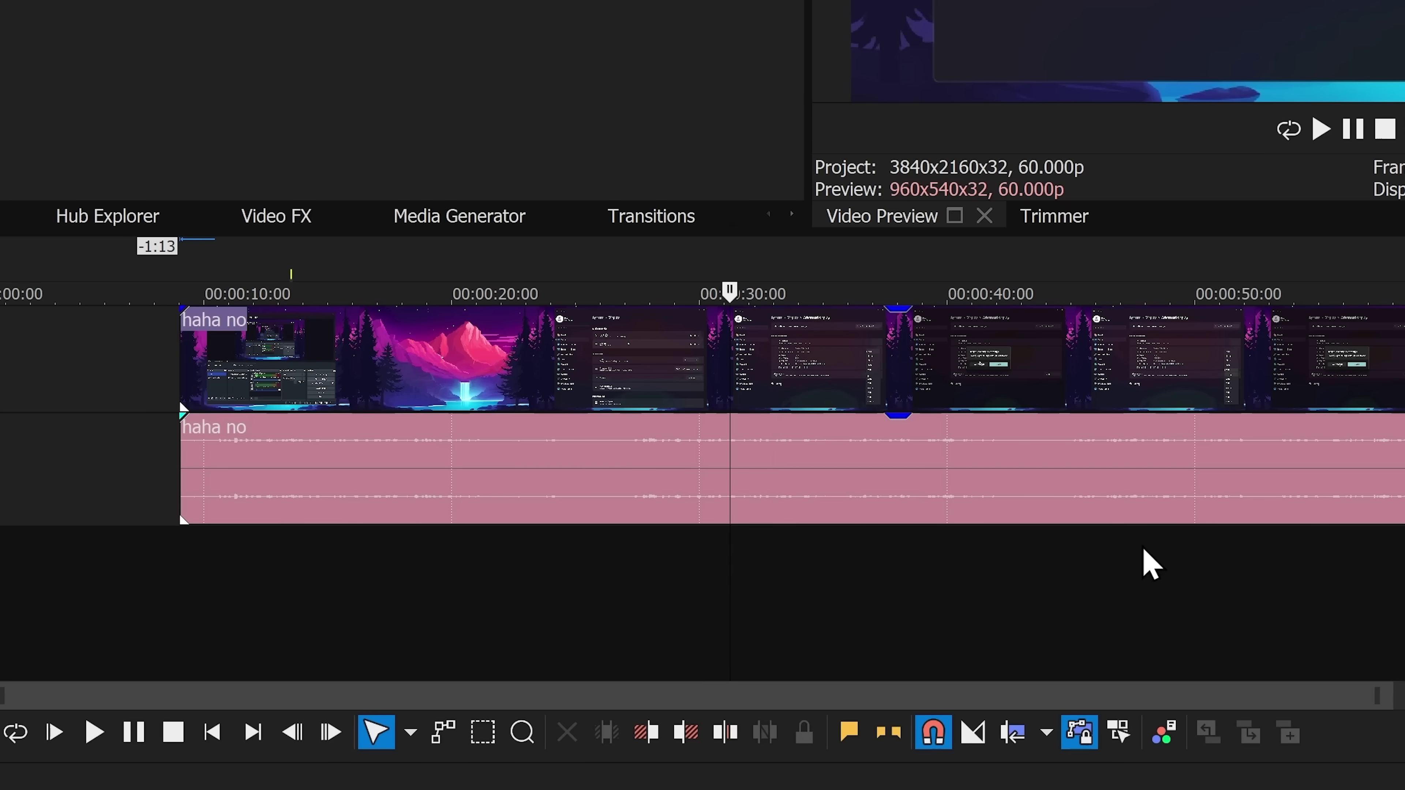
Step: Check Perplexity's audio gain answer and highlight its Normalize Audio instruction
left_click_drag(1147, 564, 689, 455)
right_click(689, 455)
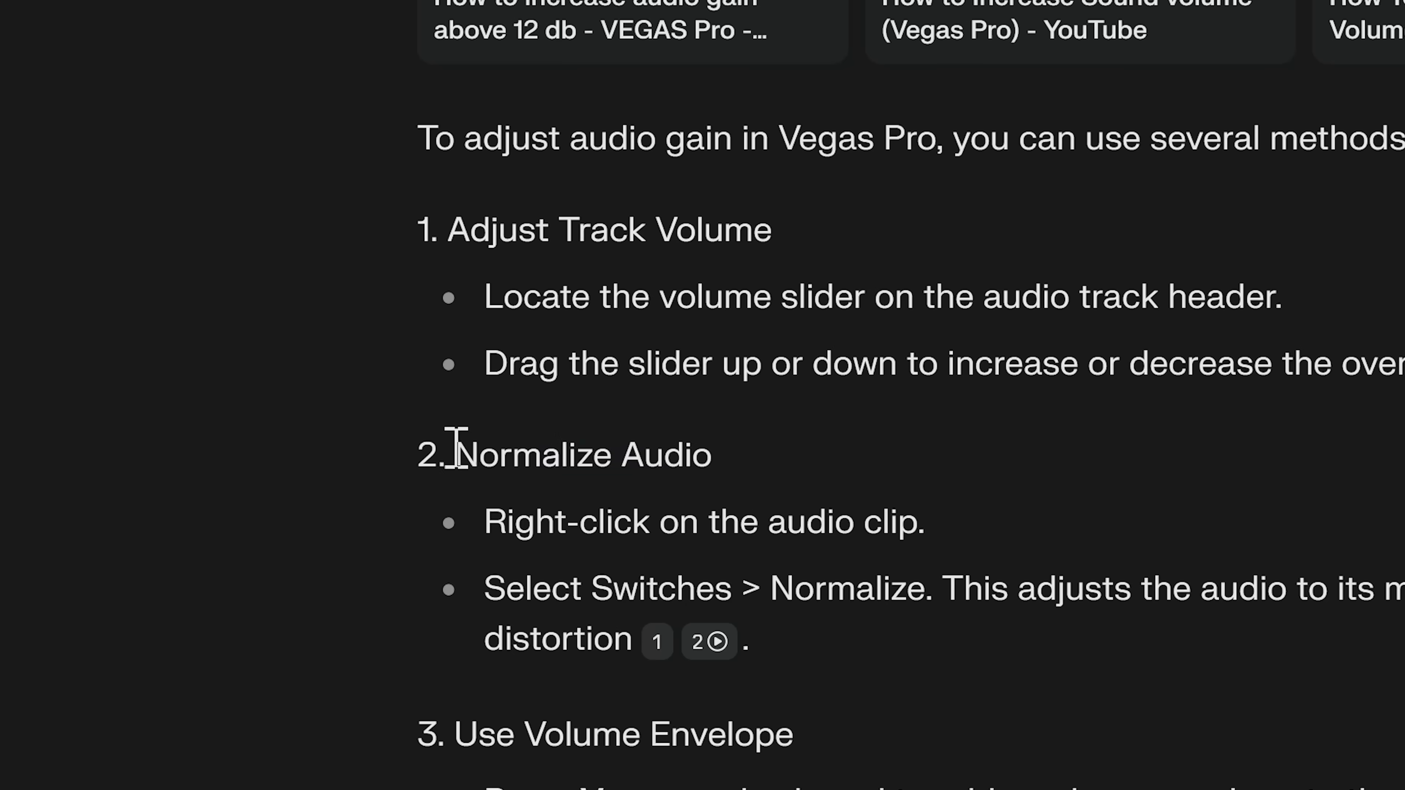
left_click_drag(456, 448, 684, 470)
left_click_drag(536, 537, 854, 525)
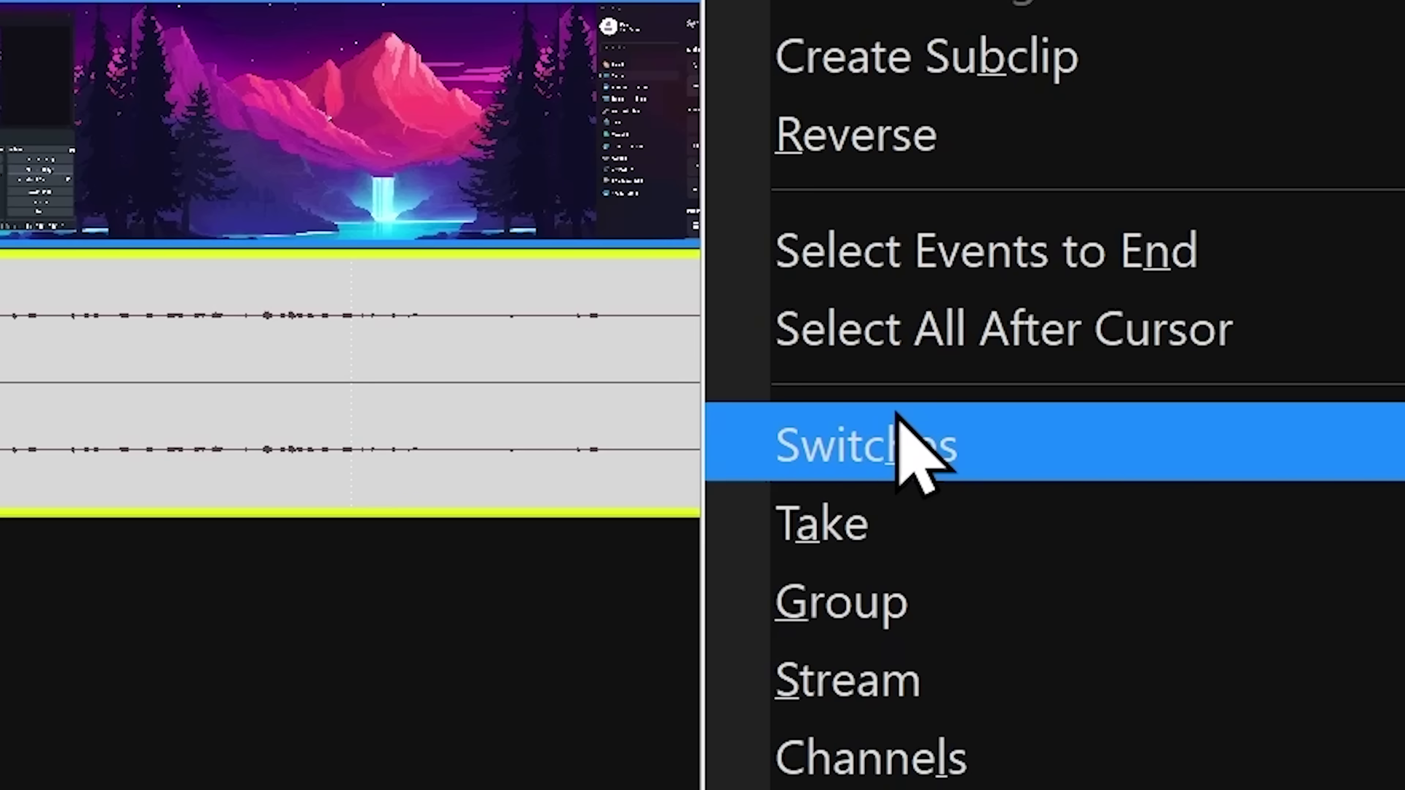
Step: Turn on Normalize for the haha no audio and mark a loop region about 00:00:04:22 long near the clip's start
mouse_move(756, 641)
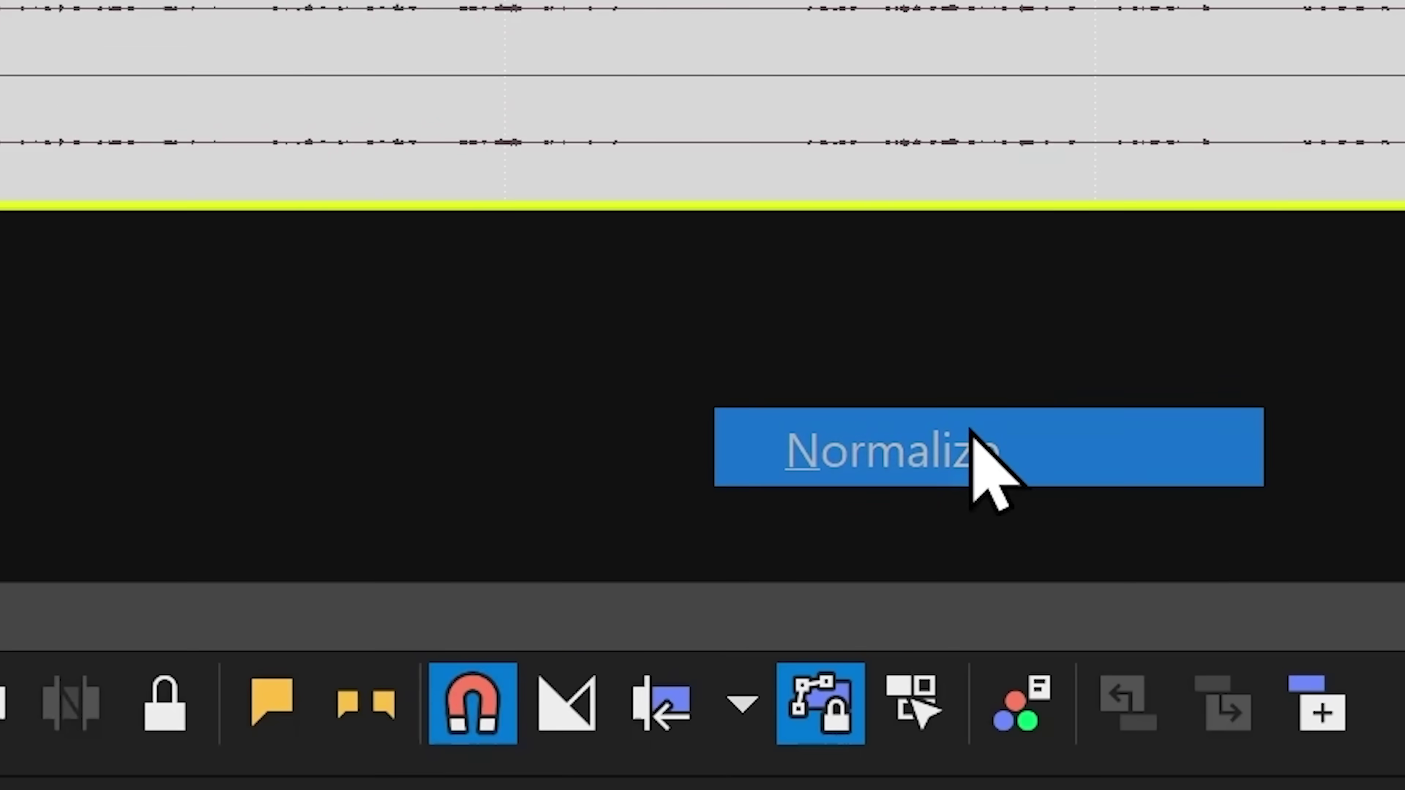
left_click(971, 432)
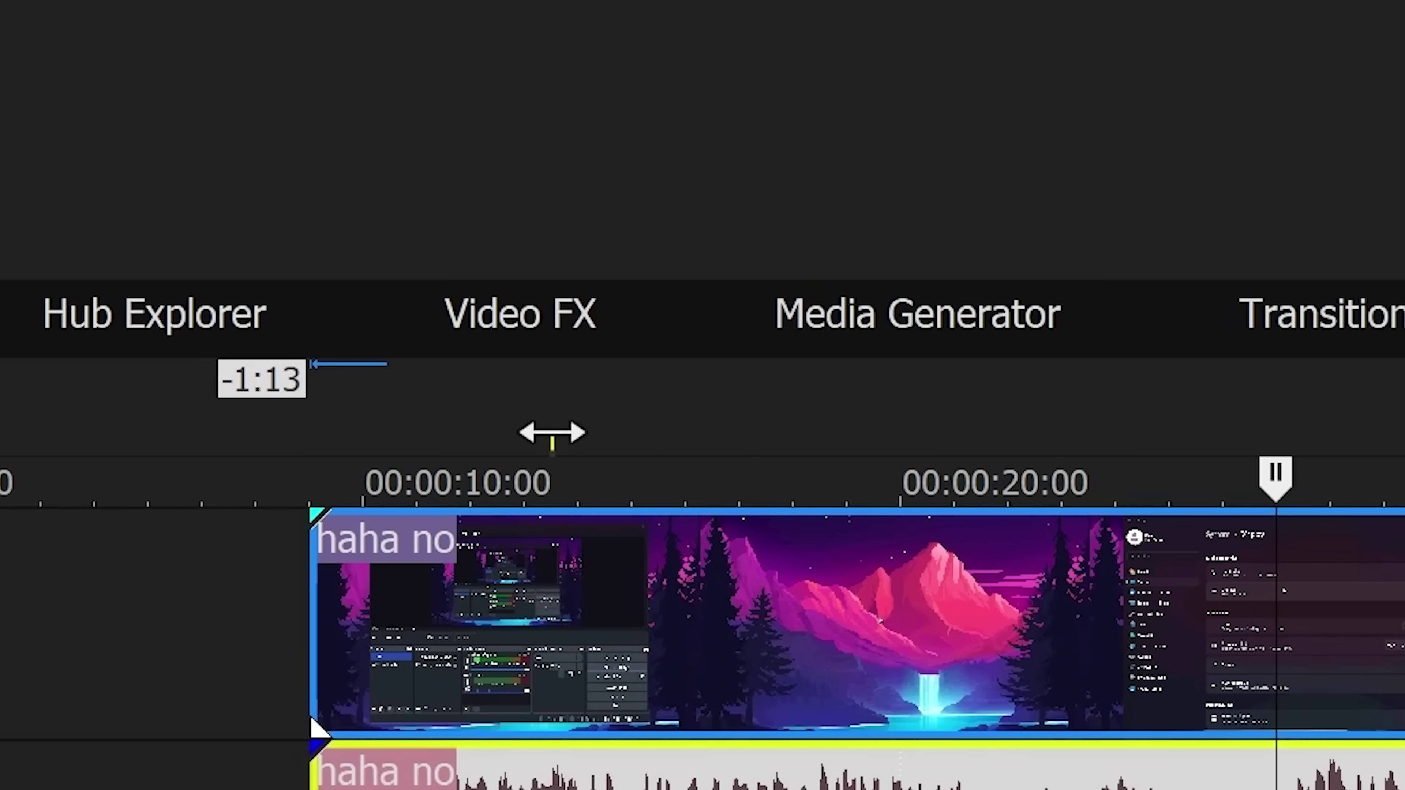
left_click_drag(549, 442, 807, 479)
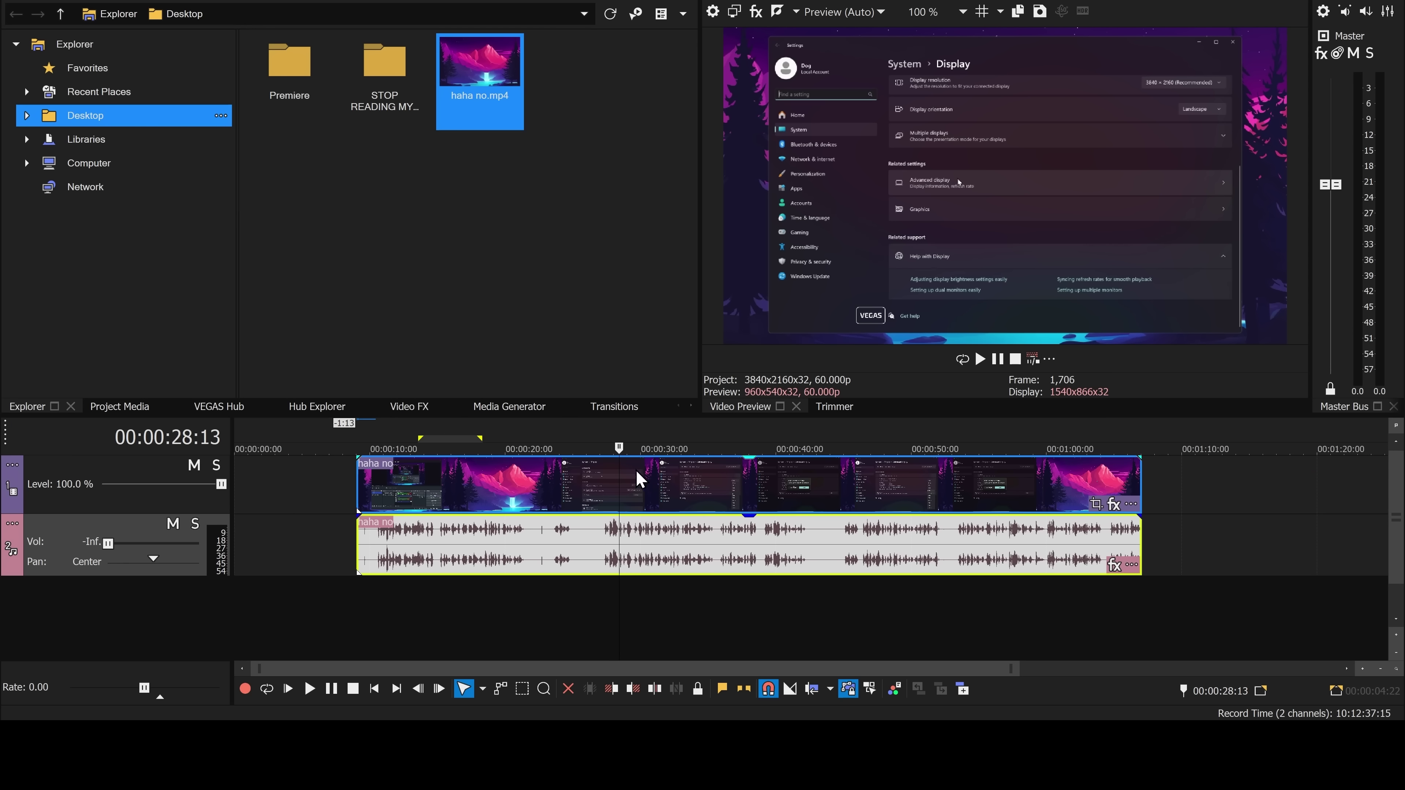
left_click_drag(448, 443, 744, 480)
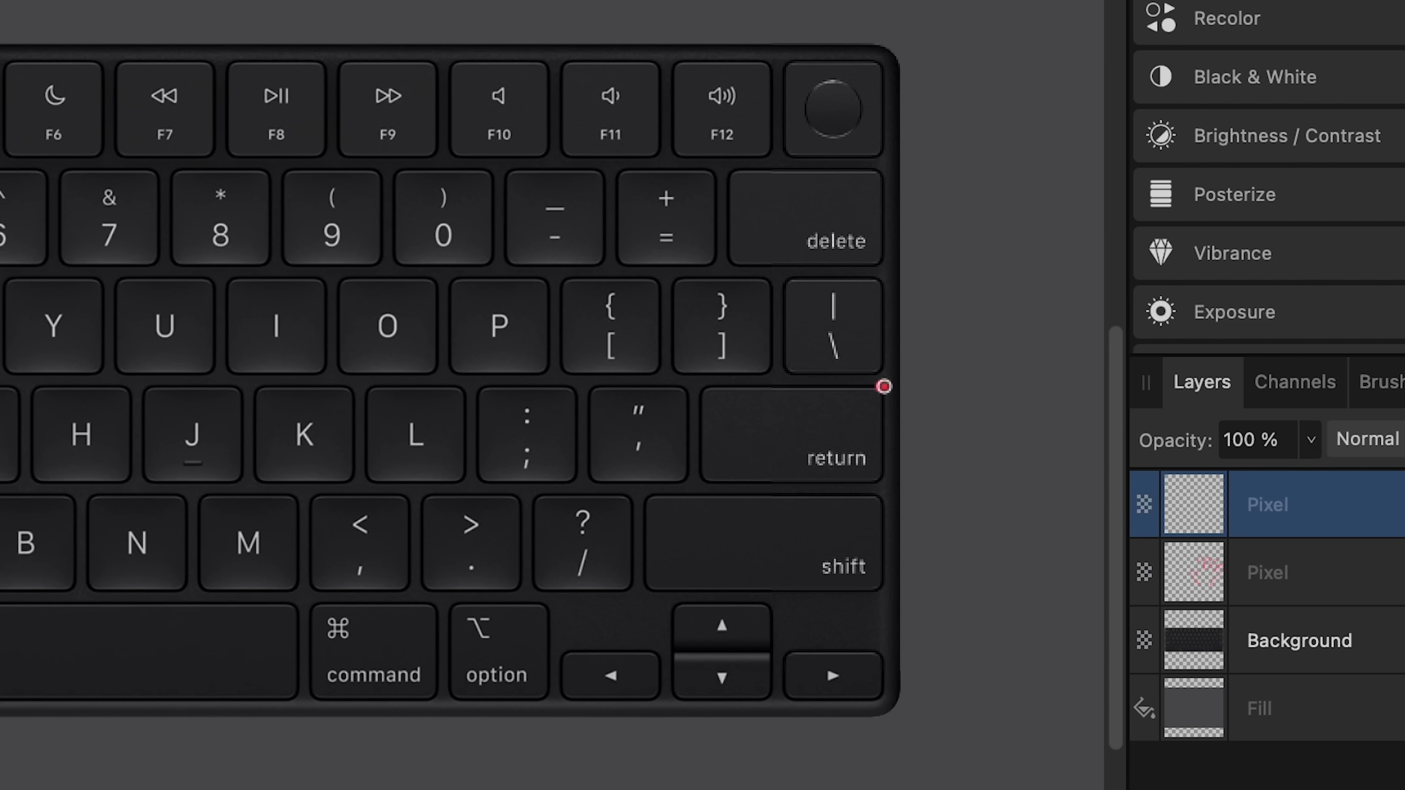
Step: Switch to Affinity Photo and paint a red outline around the return key in the keyboard image
mouse_move(880, 385)
left_mouse_down()
mouse_move(683, 385)
mouse_move(672, 503)
mouse_move(876, 518)
mouse_move(901, 489)
mouse_move(901, 387)
left_mouse_up()
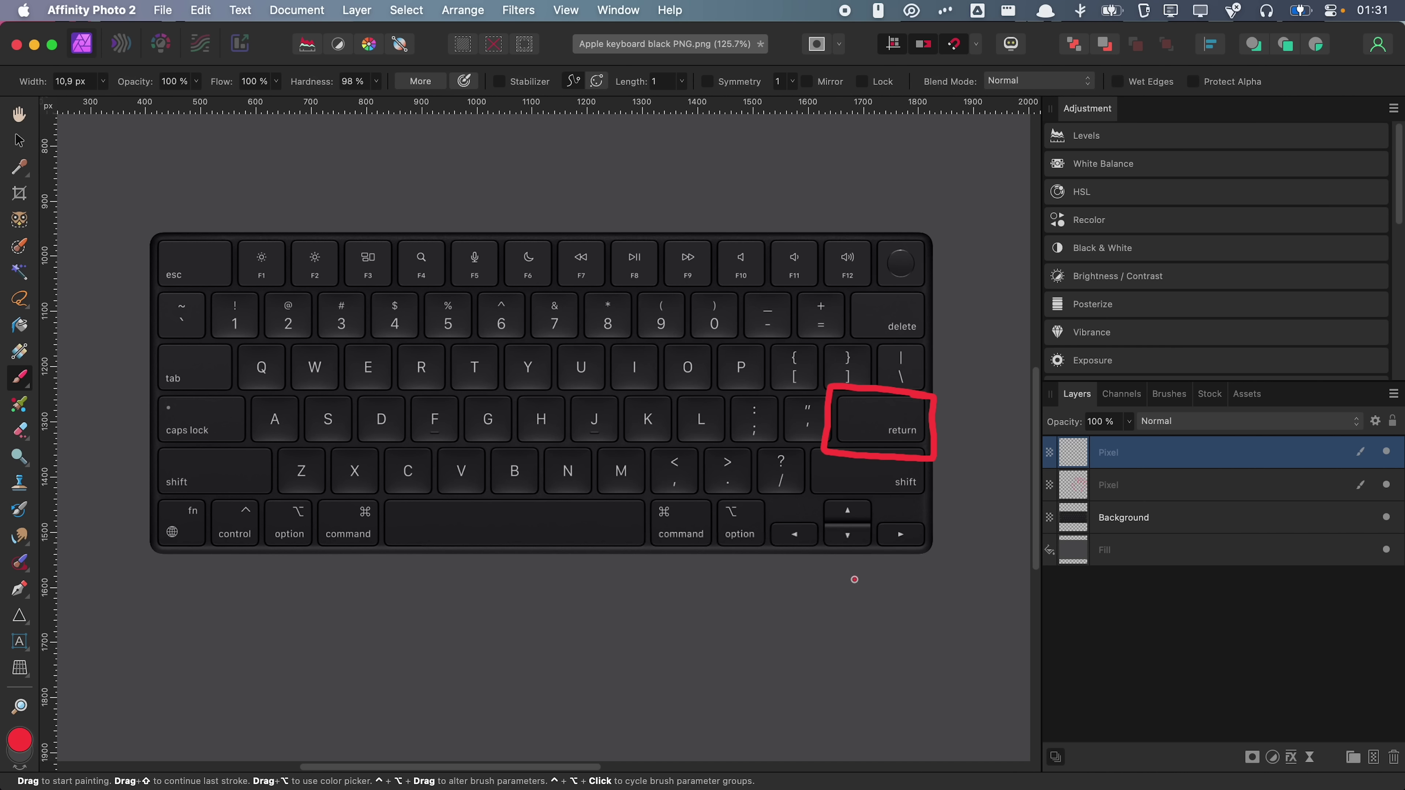
scroll(853, 580, "down", 5)
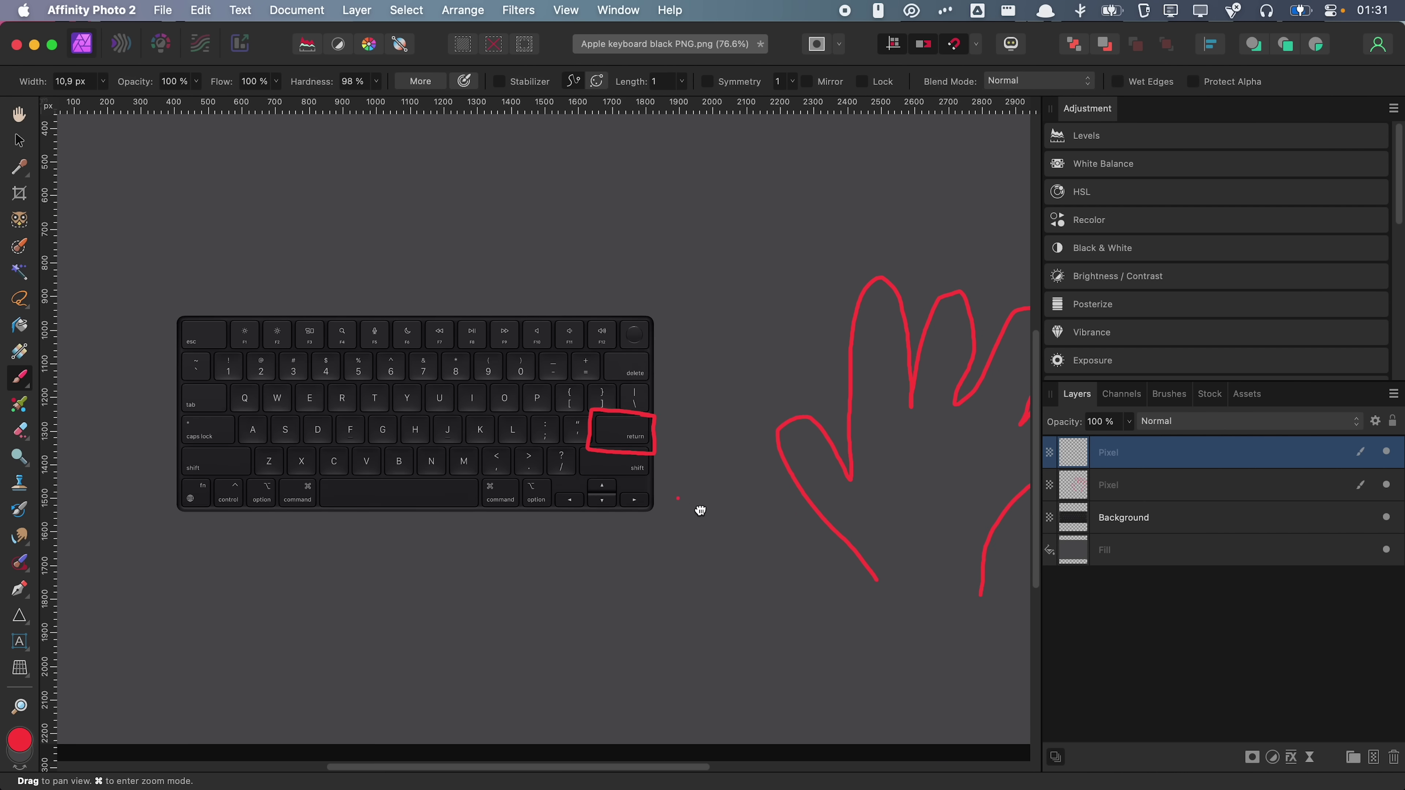
key("v")
mouse_move(813, 512)
left_mouse_down()
mouse_move(539, 459)
mouse_move(514, 534)
mouse_move(580, 487)
mouse_move(790, 533)
left_mouse_up()
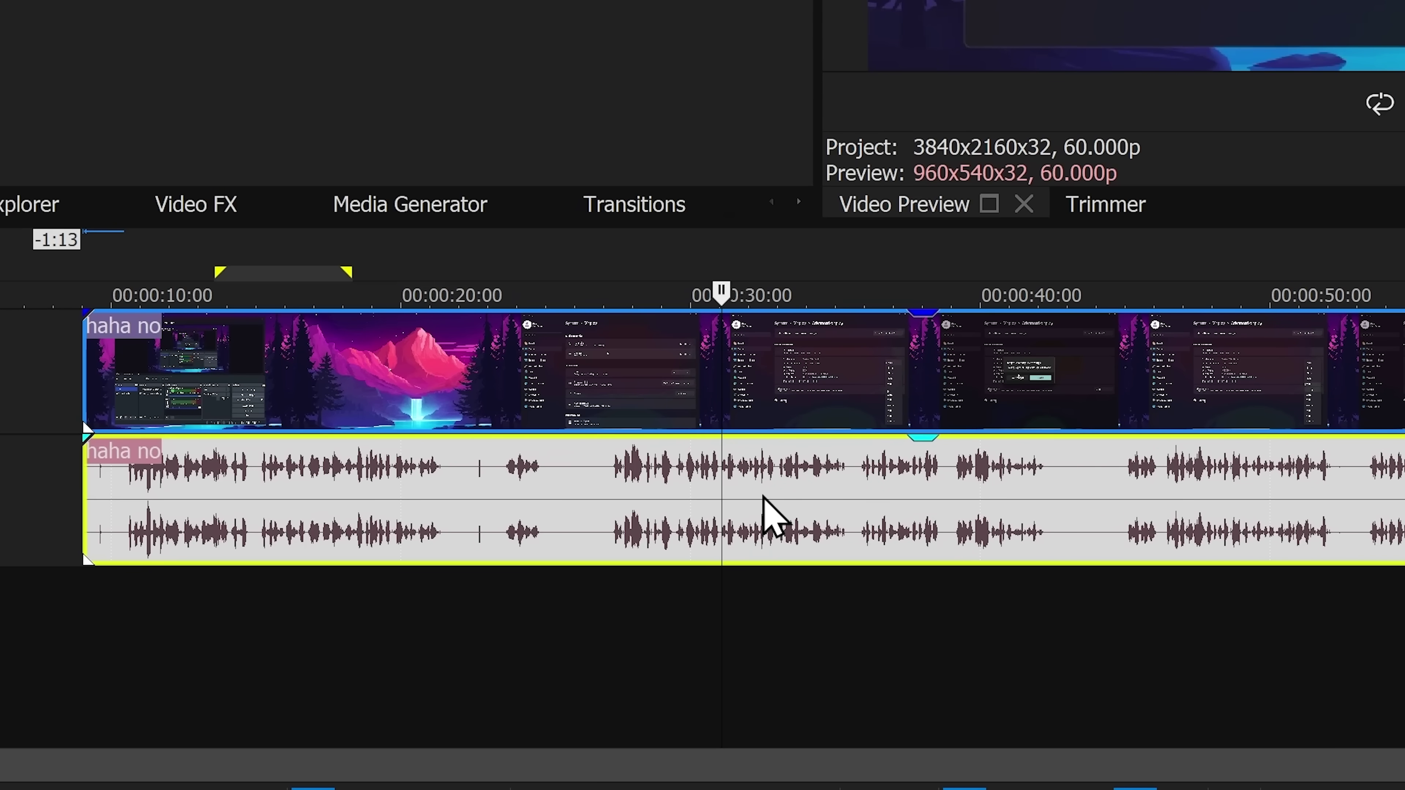
Step: Highlight the suggestion to set up custom shortcuts for more precise timeline navigation in Perplexity's playhead answer
left_click_drag(873, 440, 1055, 447)
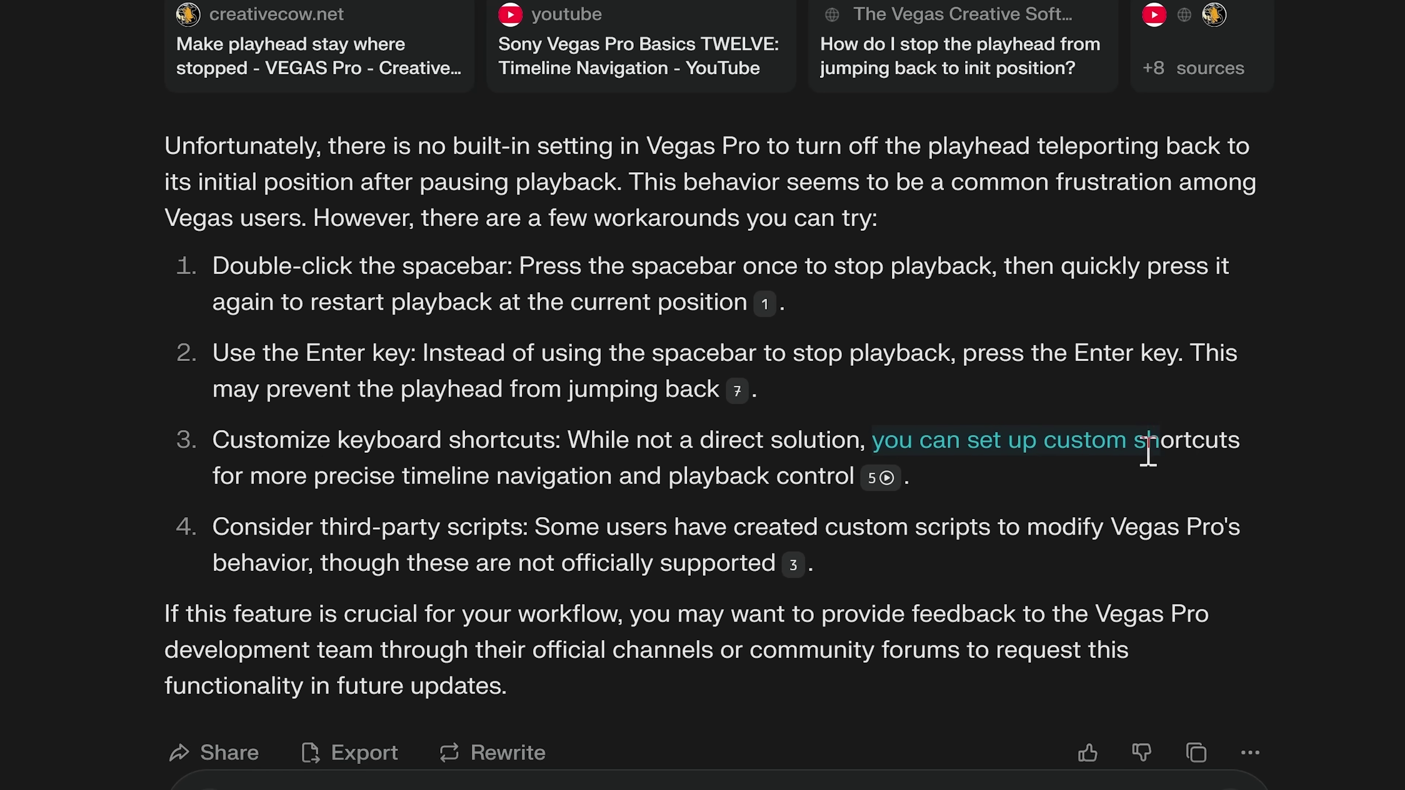
left_click_drag(1148, 451, 220, 466)
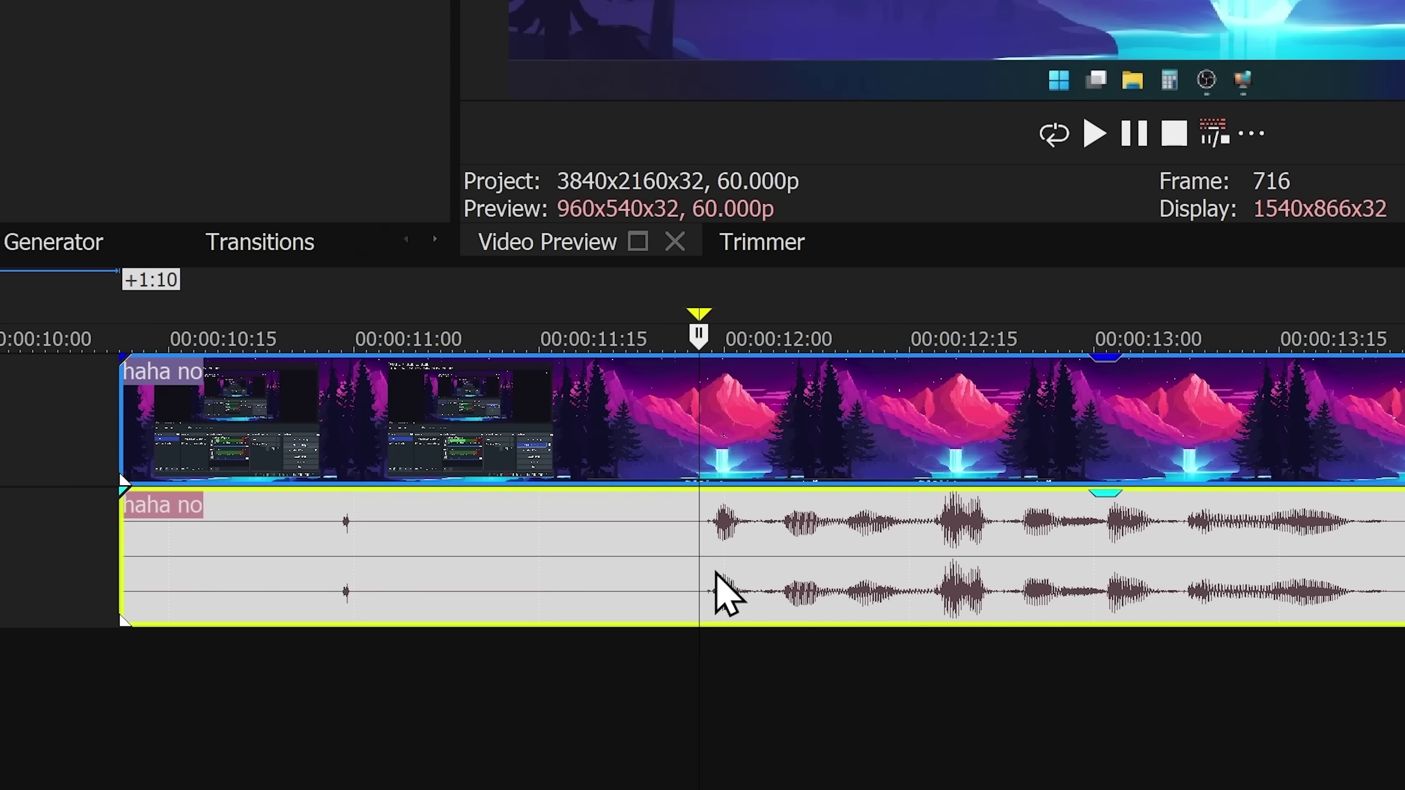
left_click(1052, 134)
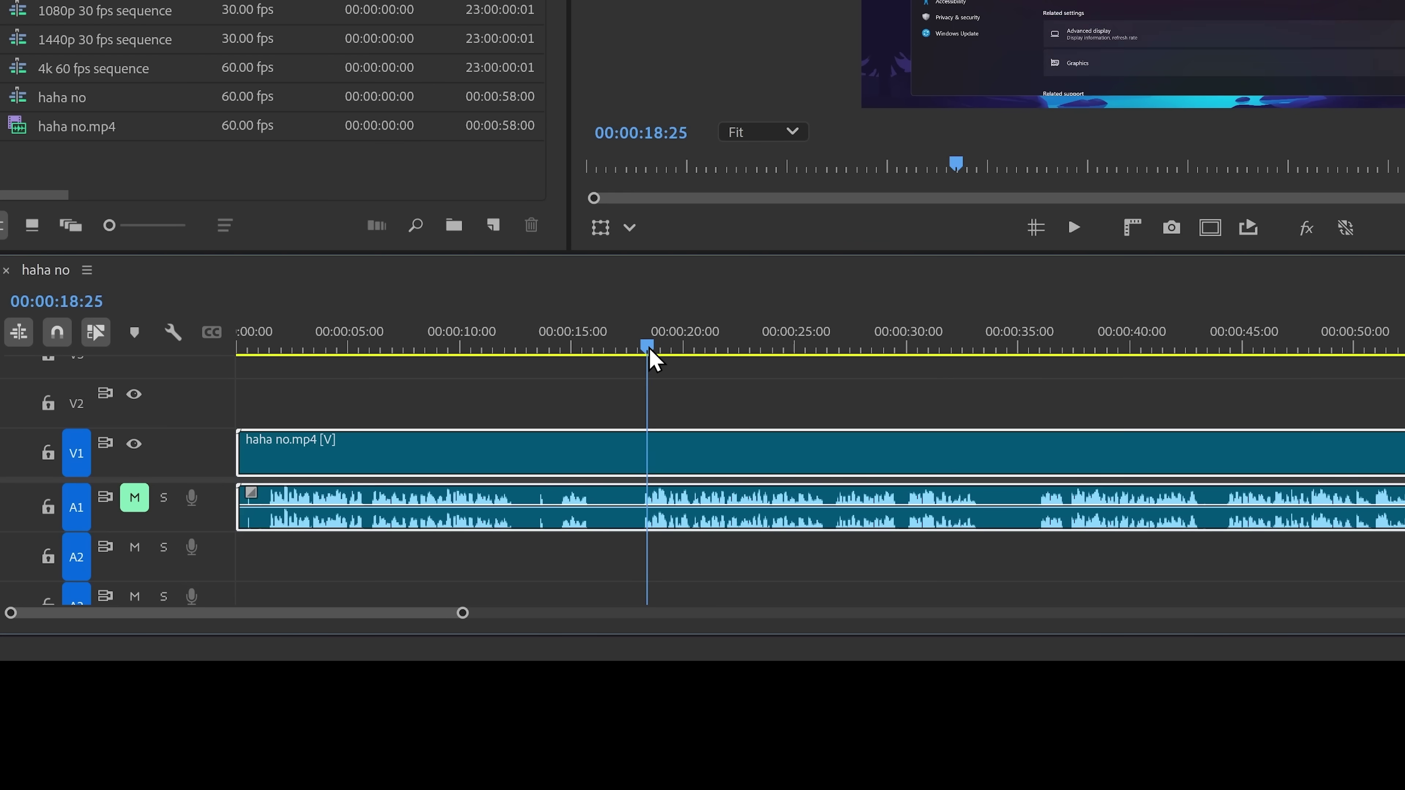
Step: In Premiere Pro, split the haha no clip at 00:00:18:09, delete the part before the playhead and close the gap
left_click_drag(652, 355, 646, 355)
key("ctrl+k")
left_click(486, 506)
key("Delete")
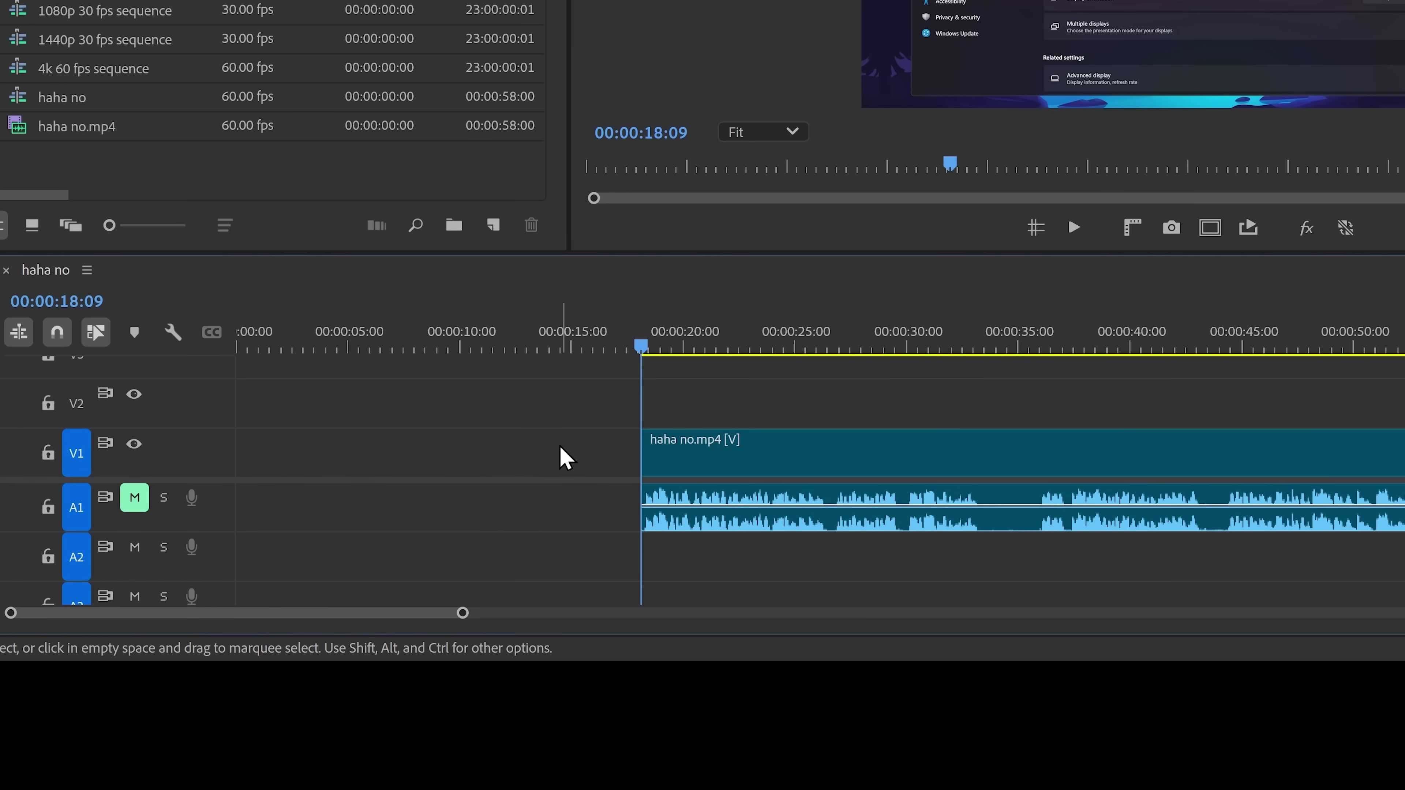
left_click(564, 457)
key("Delete")
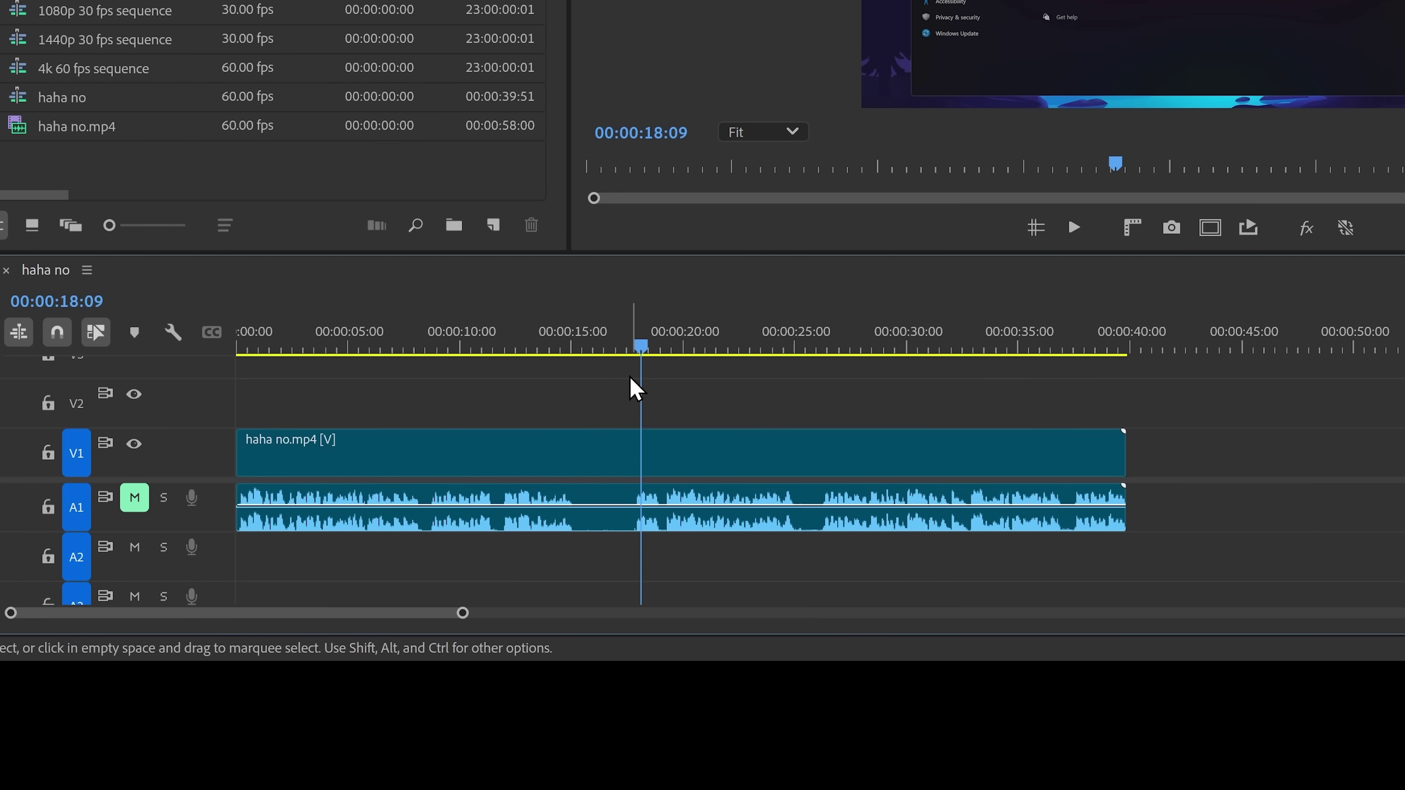
Step: Split the full-length haha no clip at 00:00:36:02 and move the playhead back to 00:00:33:13
left_click_drag(642, 334, 977, 339)
left_click(1119, 459)
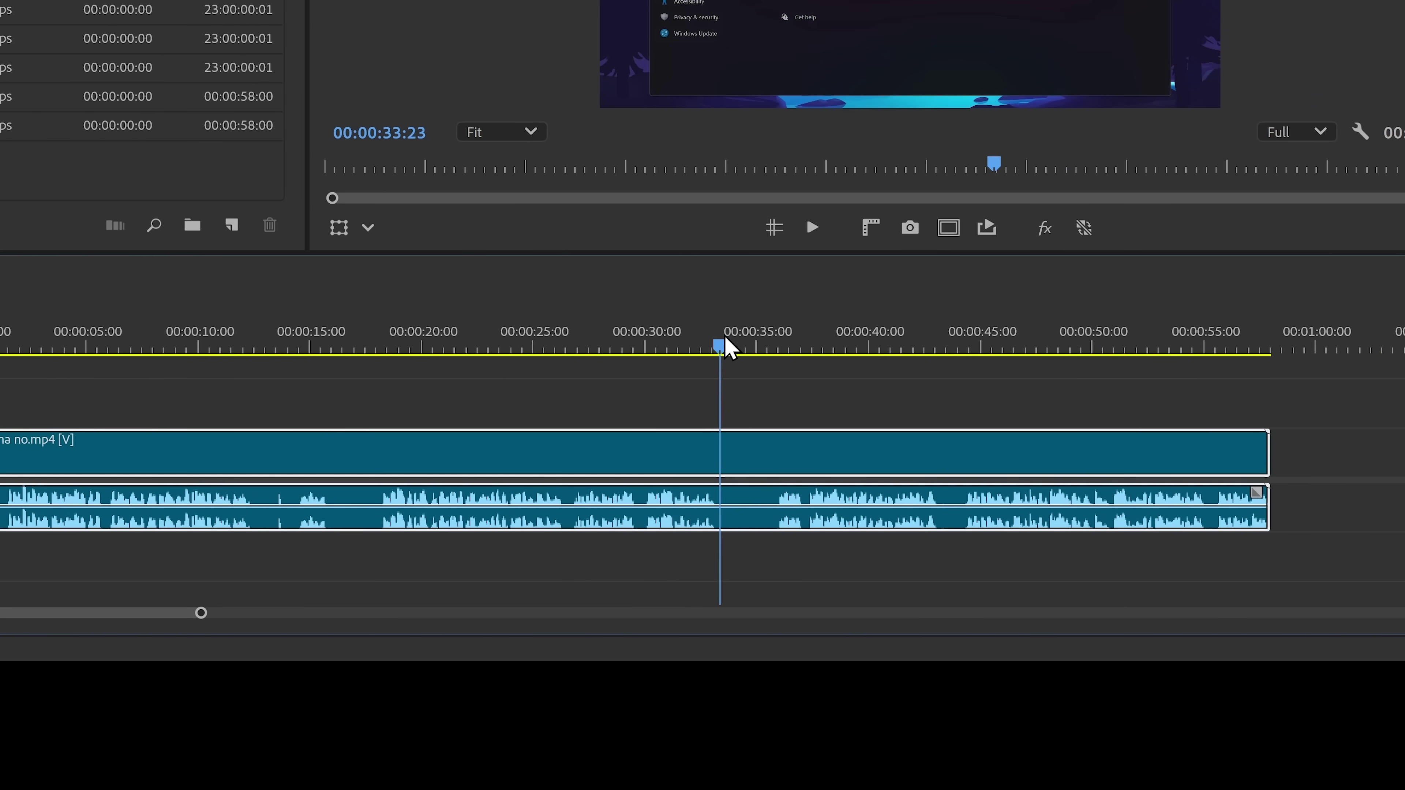
left_click_drag(683, 339, 783, 338)
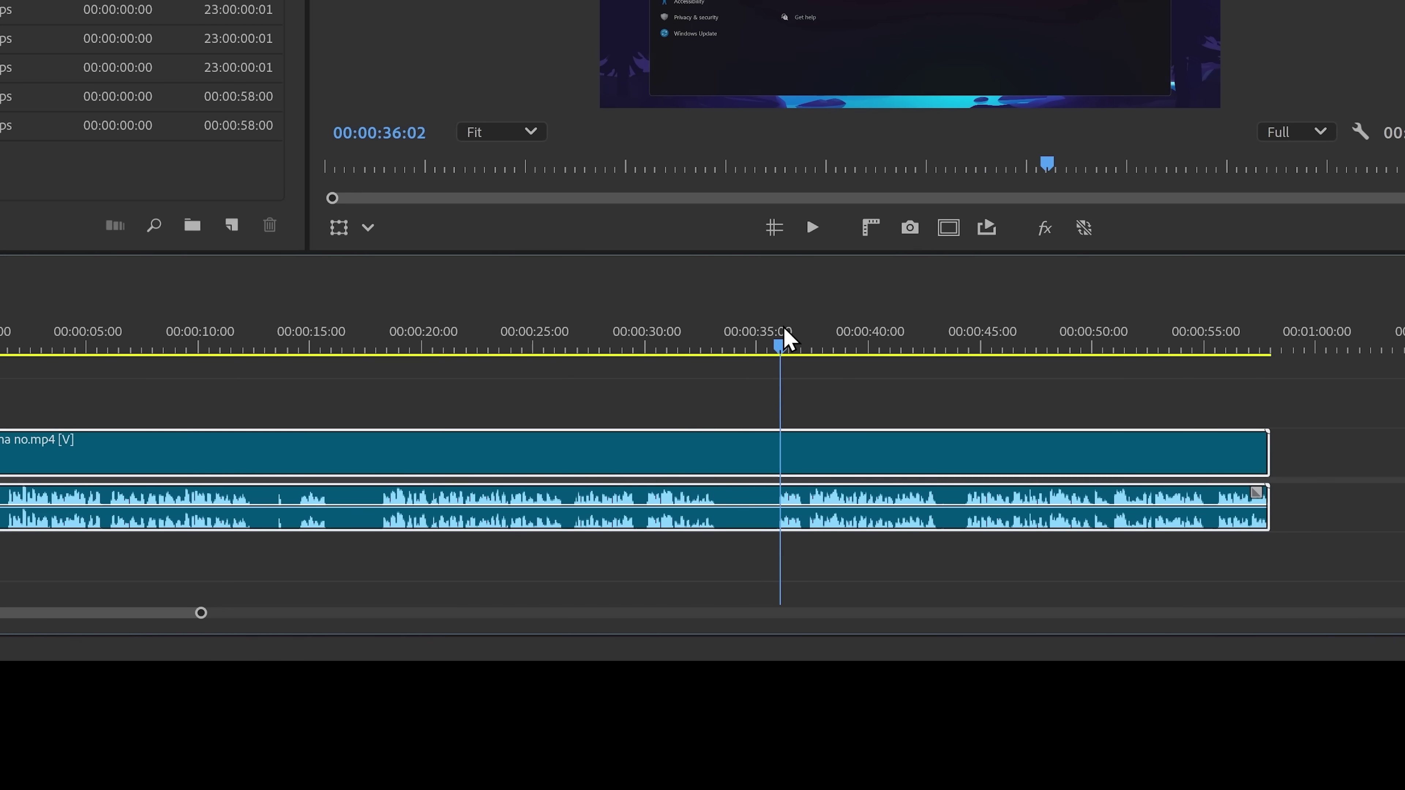
key("ctrl+k")
left_click(716, 339)
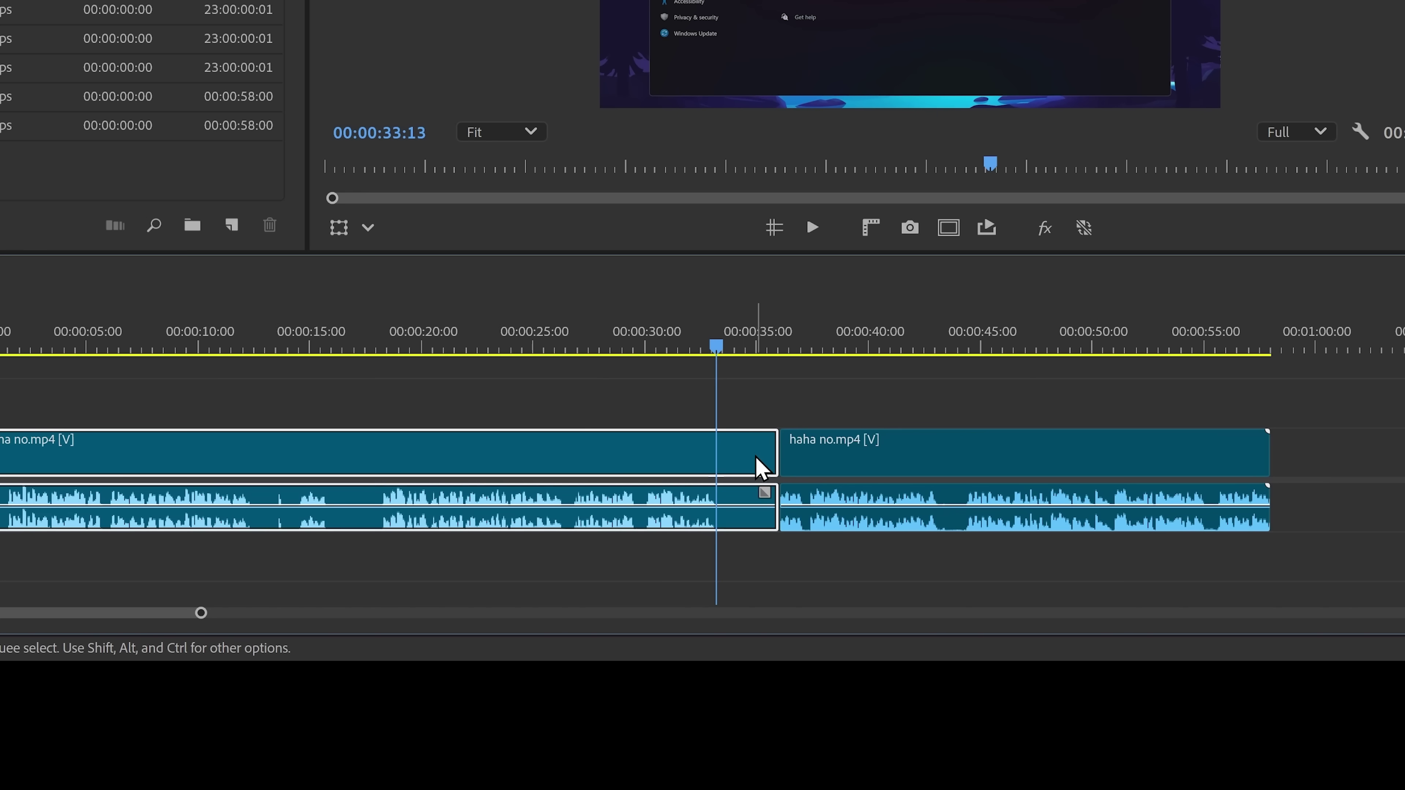
Step: Try a ripple trim of the selected haha no piece to the playhead and undo the last timeline edits
key("ctrl+Down")
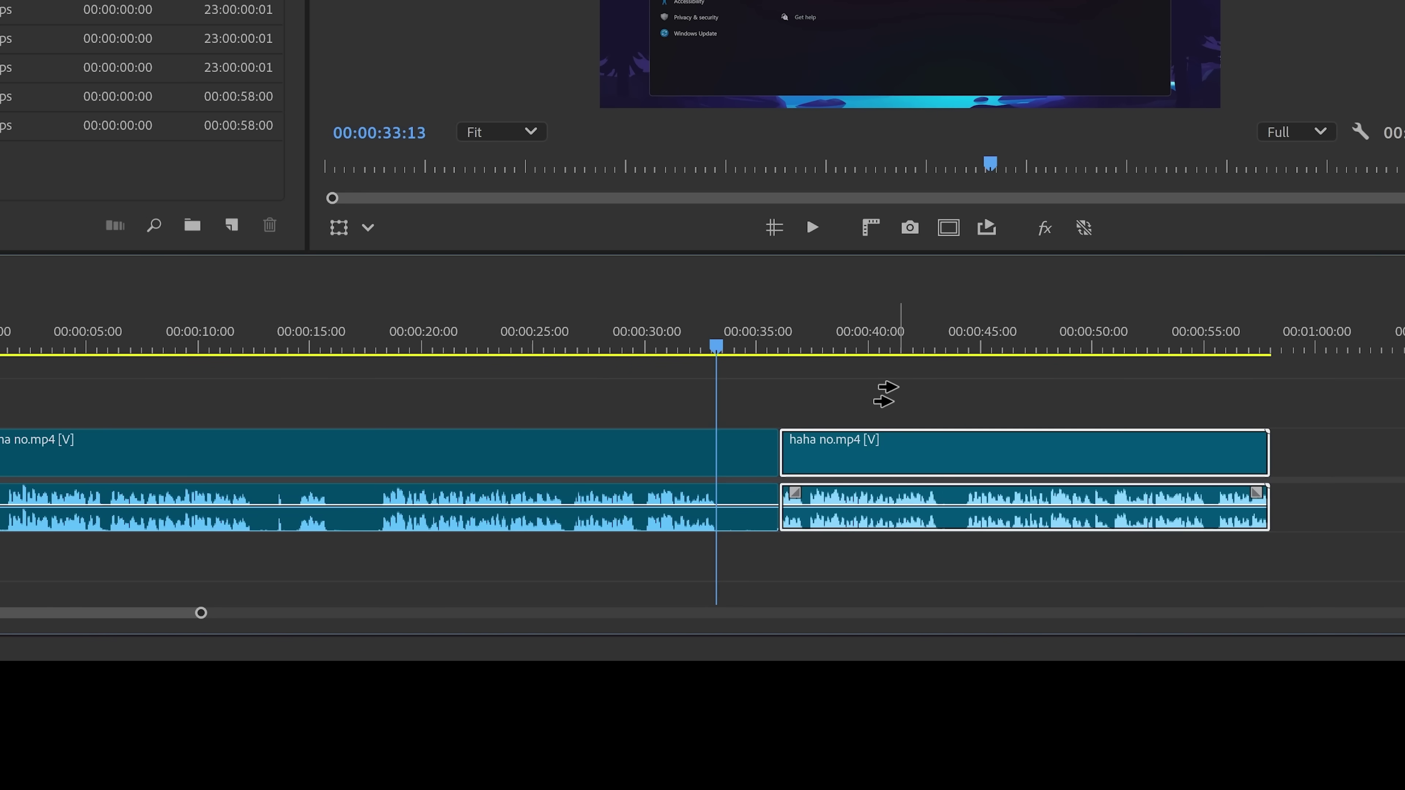
key("ctrl+Up")
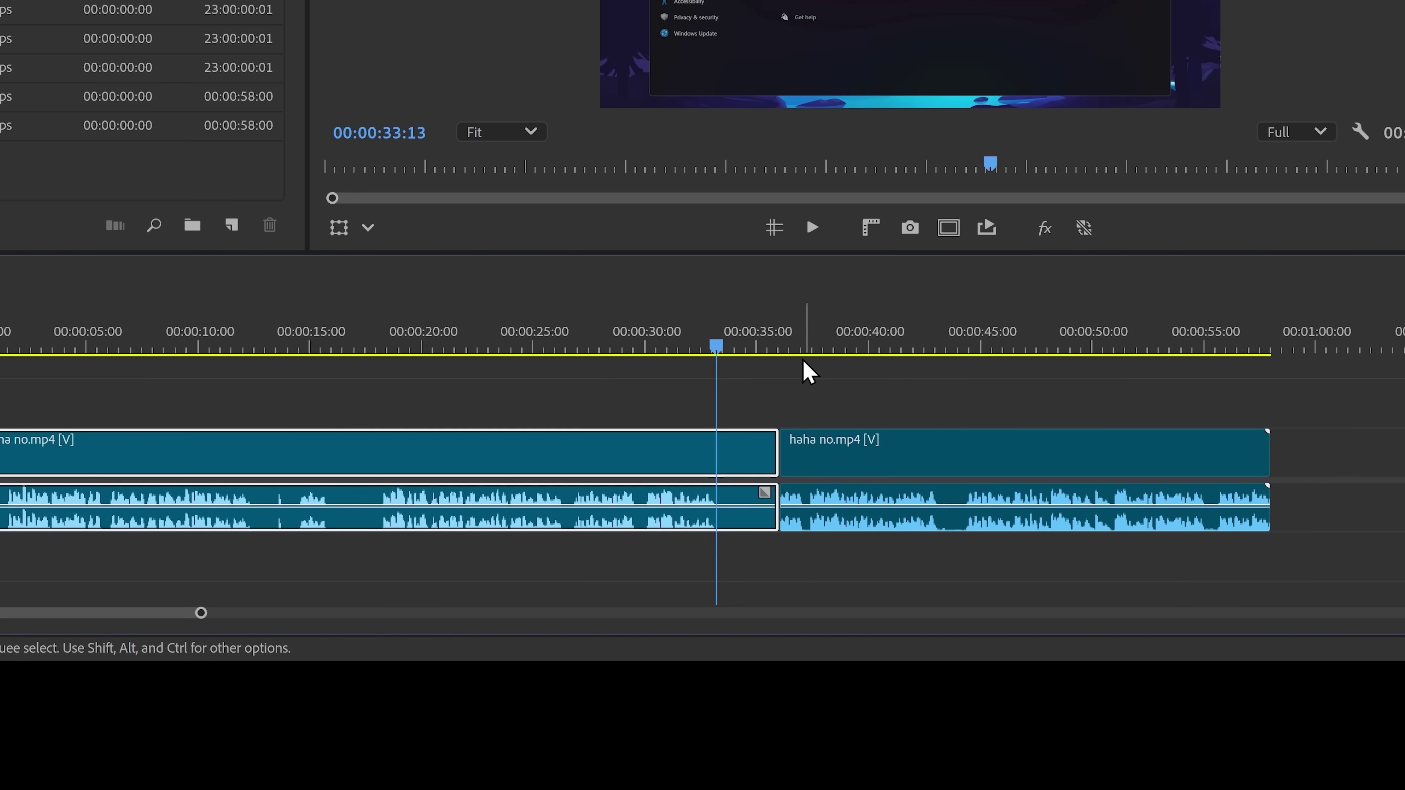
key("w")
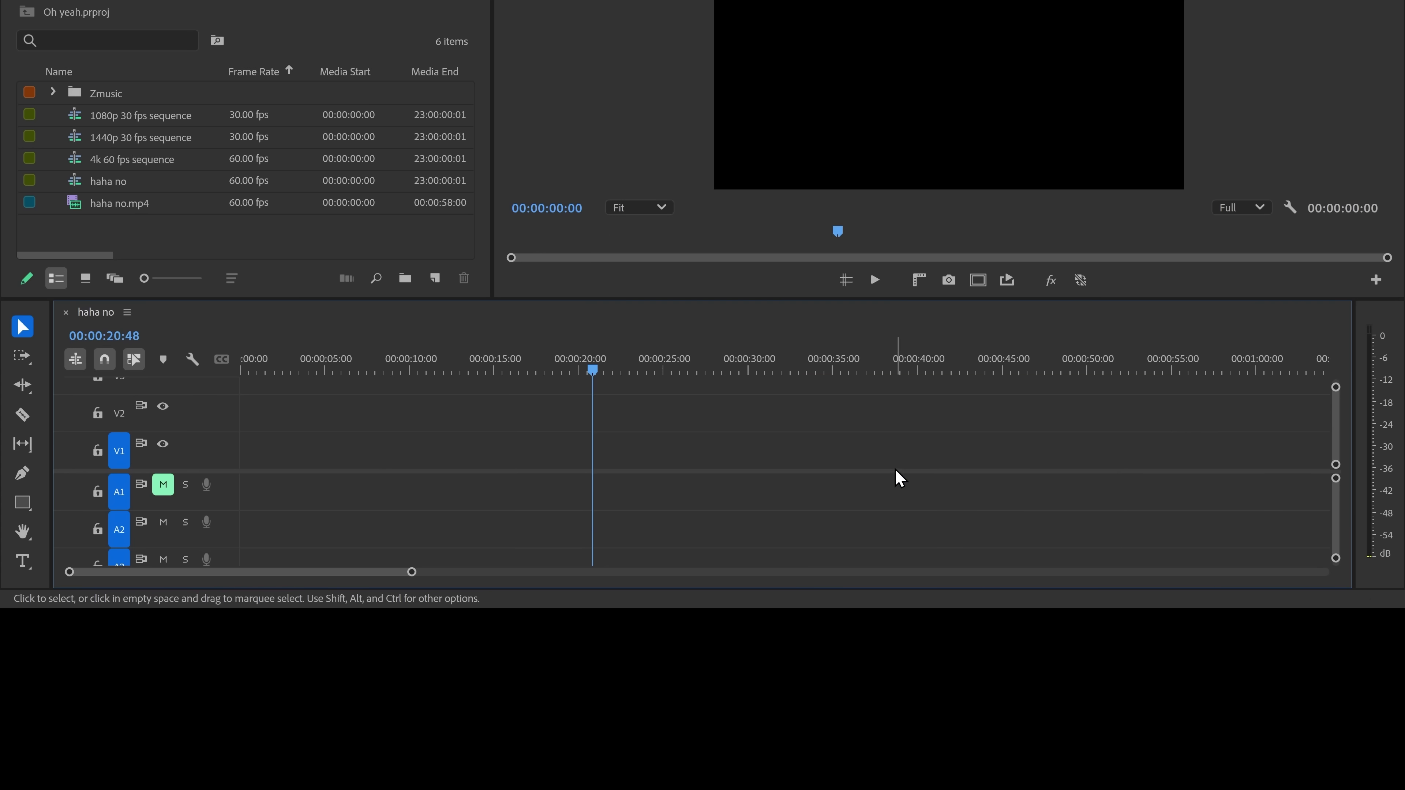
key("ctrl+z")
key("ctrl+z")
key("ctrl+z")
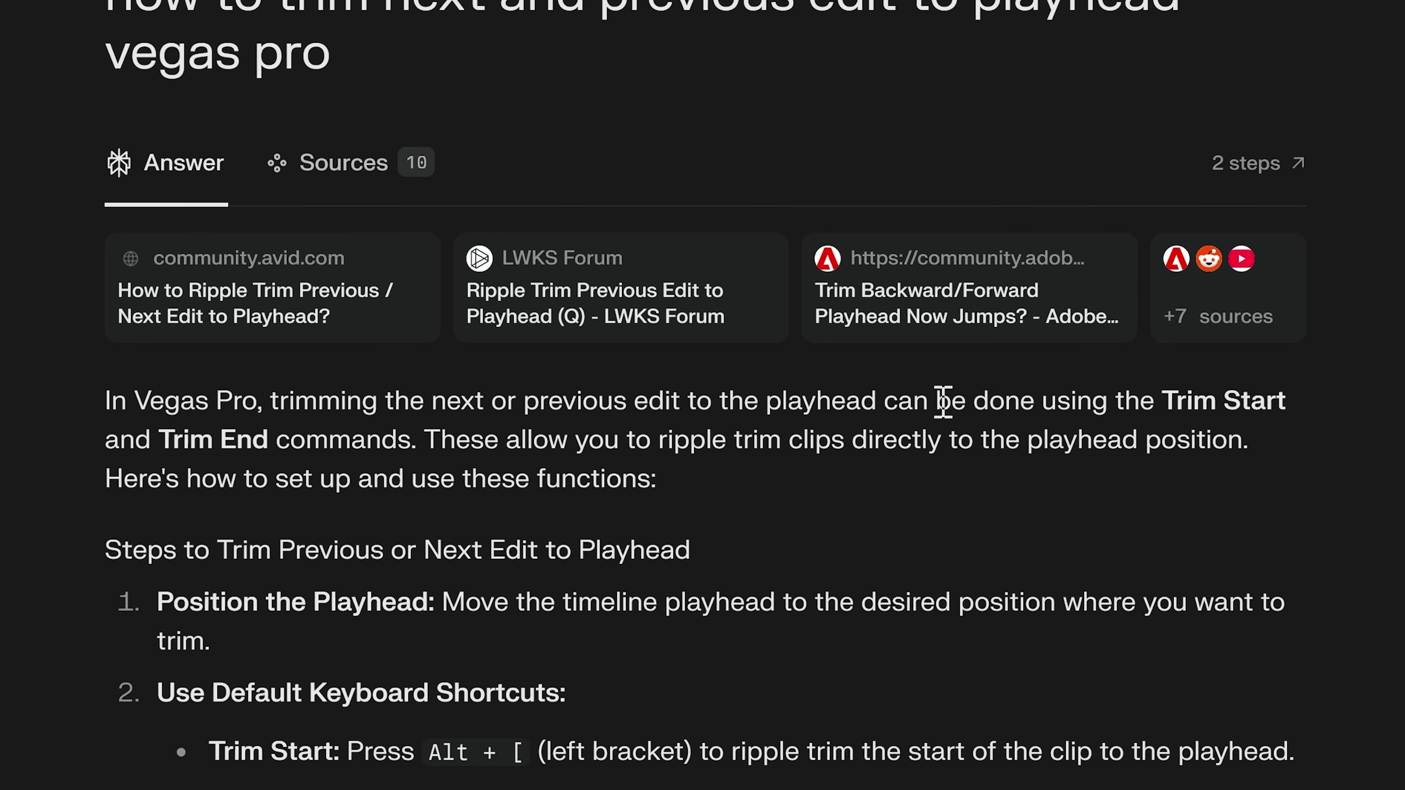
Step: In Perplexity's trimming answer, highlight the Trim Start and Trim End commands and the default Trim Start shortcut
left_click_drag(943, 399, 406, 445)
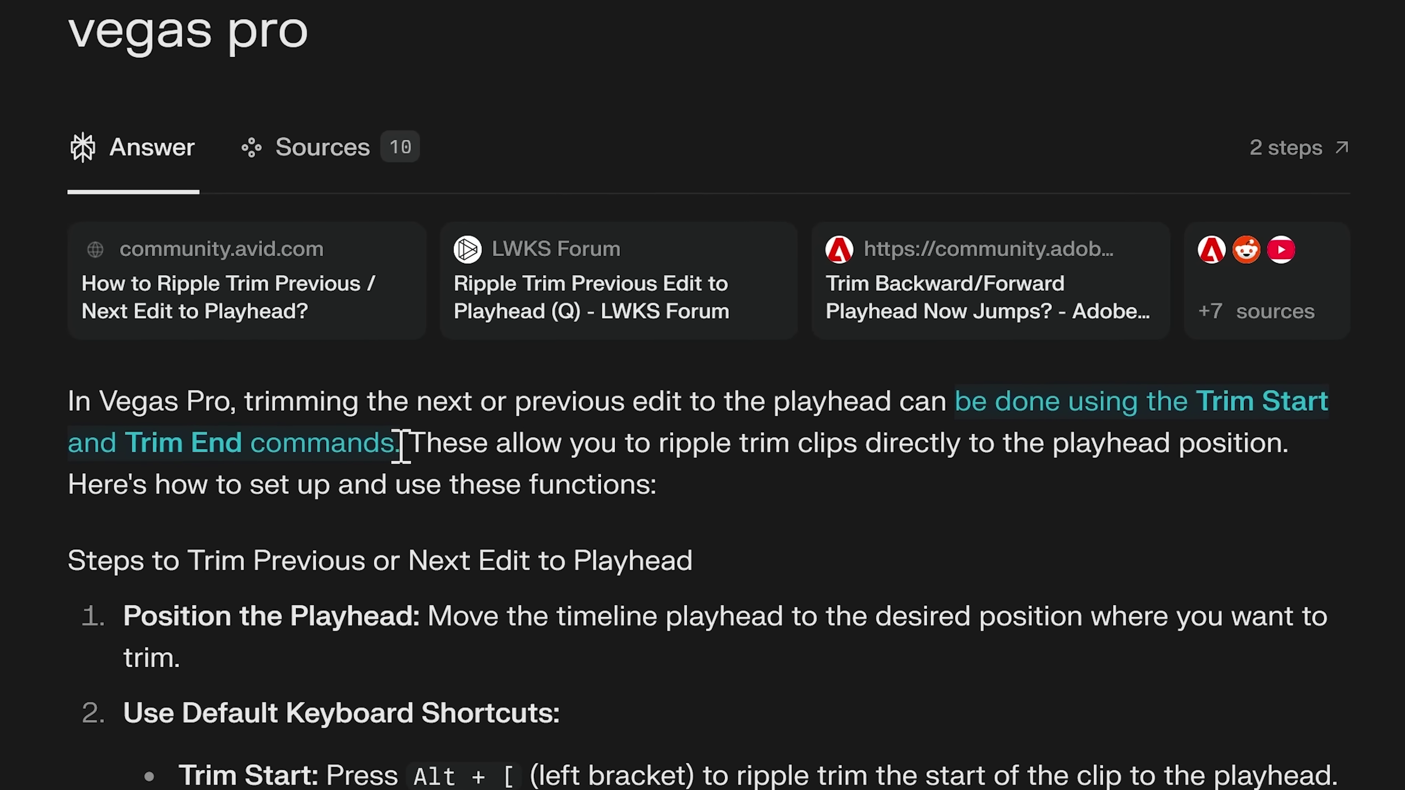
left_click_drag(194, 764, 282, 771)
left_click_drag(347, 443, 582, 443)
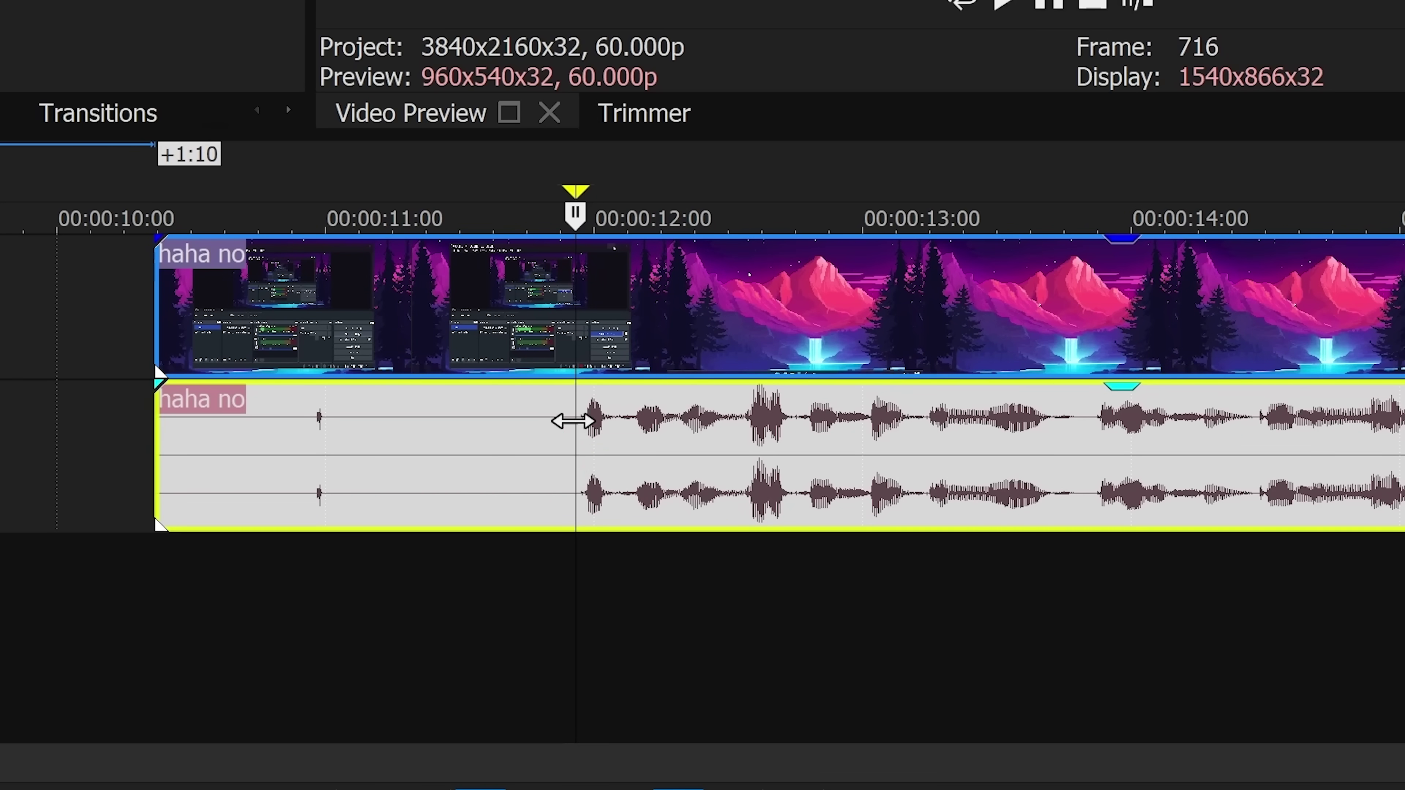
Step: In VEGAS Pro, trim the haha no clip's end to the playhead, undo it, and trim the clip's start to the playhead
key("alt+bracketright")
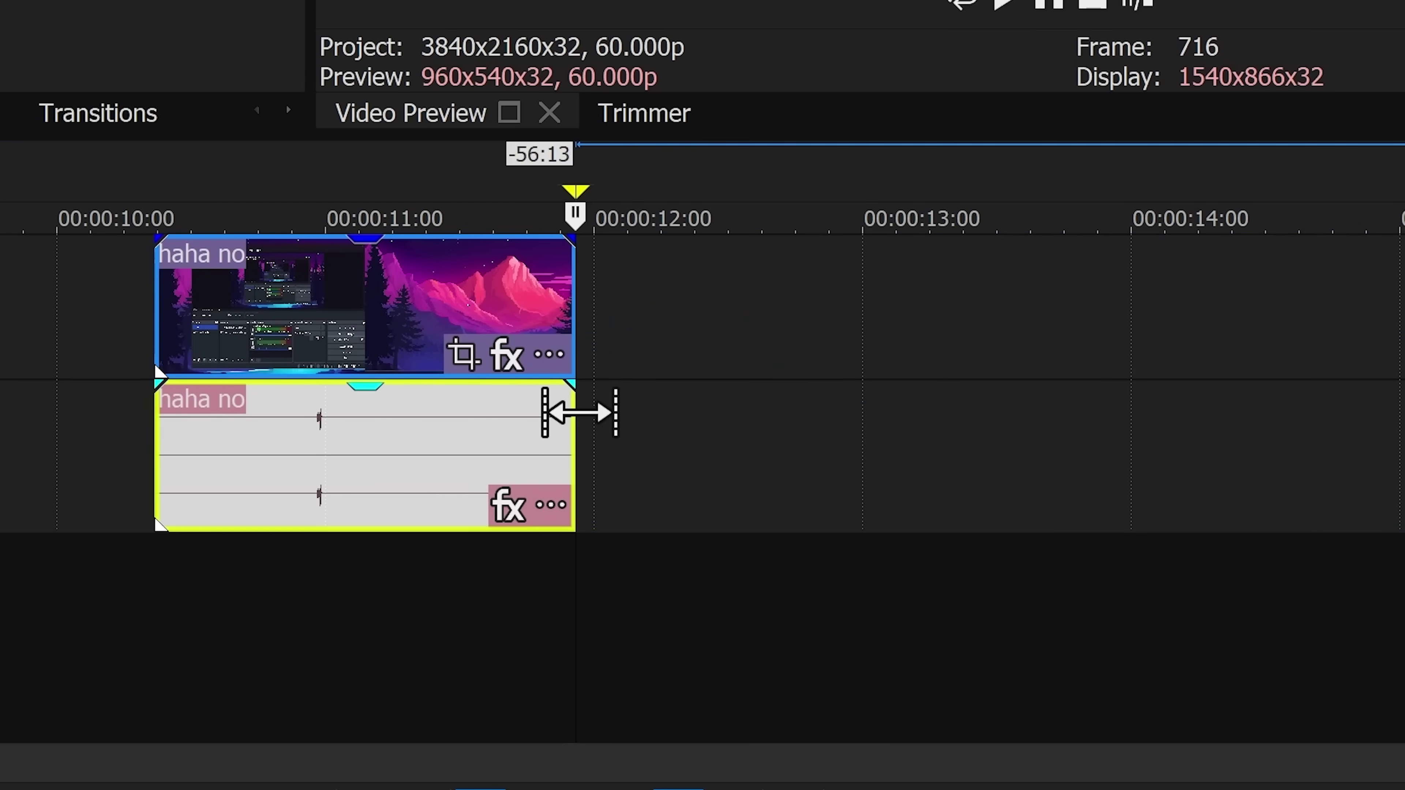
key("ctrl+z")
key("alt+bracketleft")
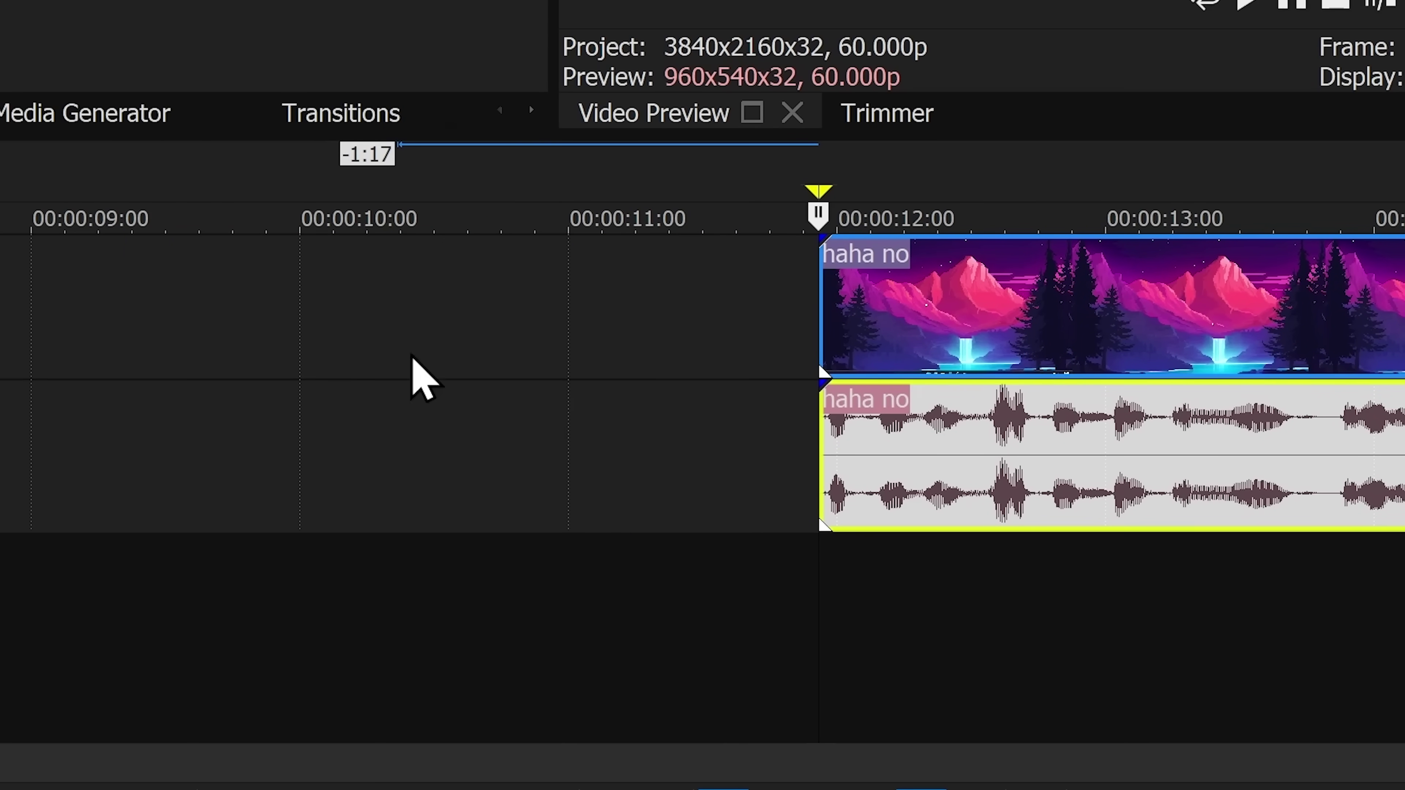
Step: Scrub the playhead back and forth over the trimmed haha no clip around 00:00:16:00 from within the track area
scroll(774, 392, "down", 2)
scroll(738, 404, "down", 2)
left_click_drag(818, 410, 1378, 439)
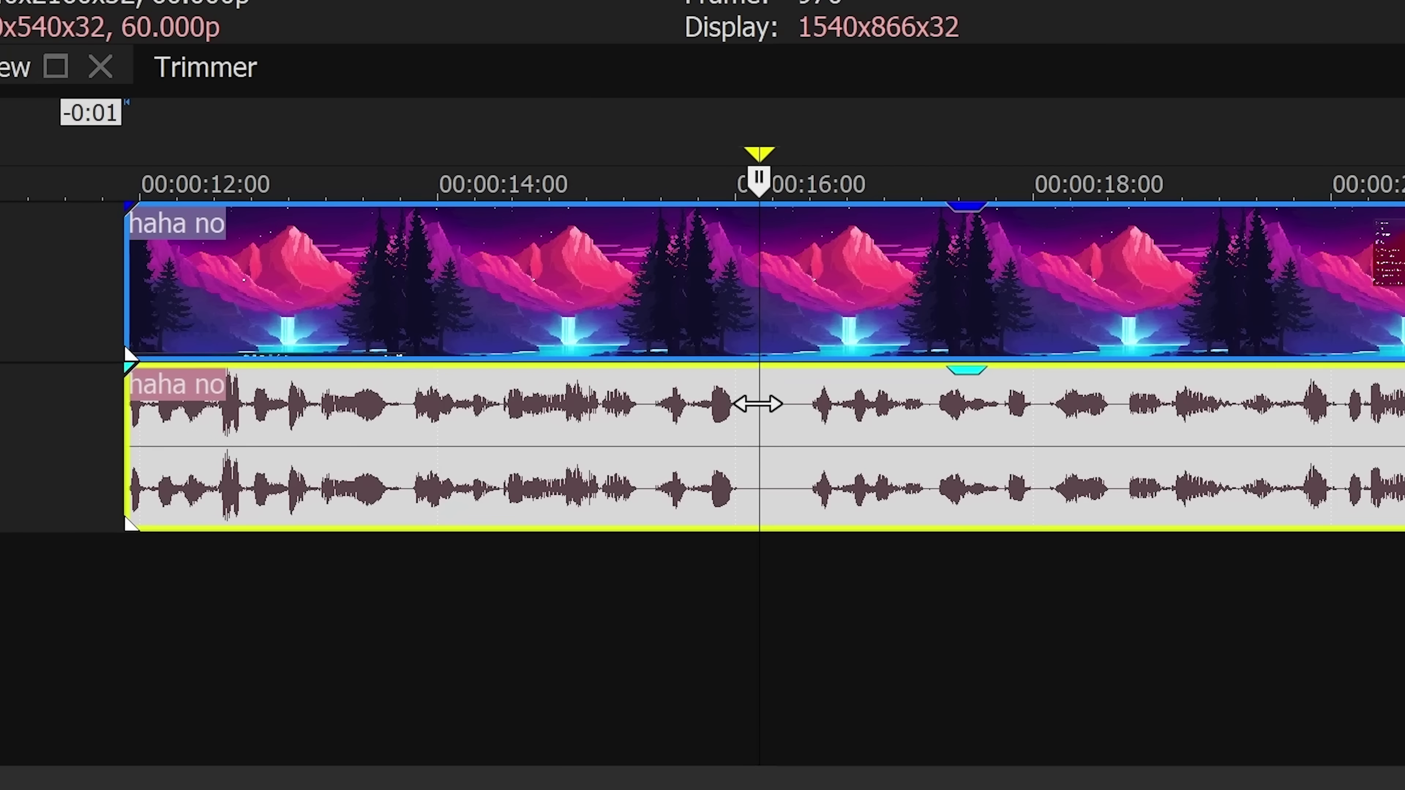
left_click_drag(751, 428, 738, 441)
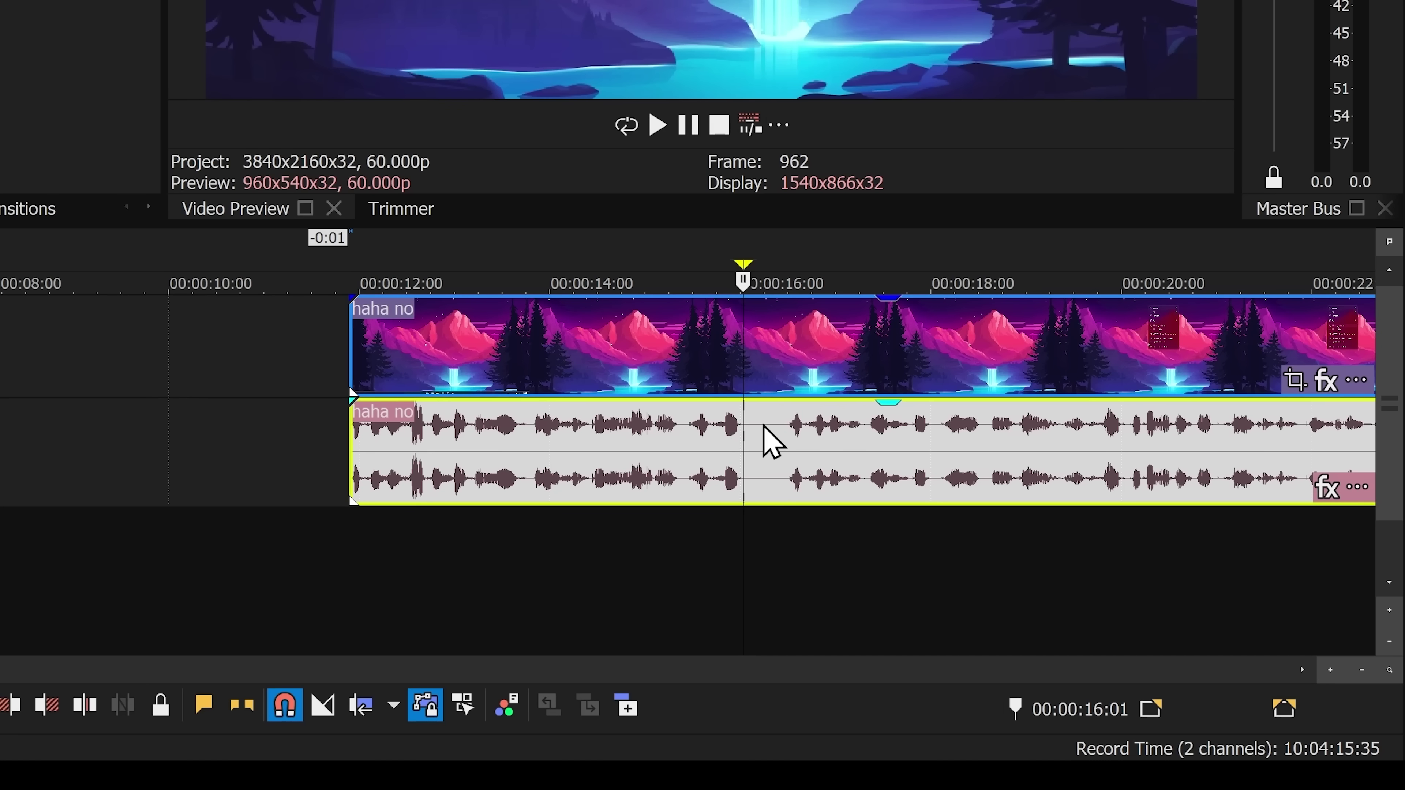
left_click_drag(727, 428, 673, 413)
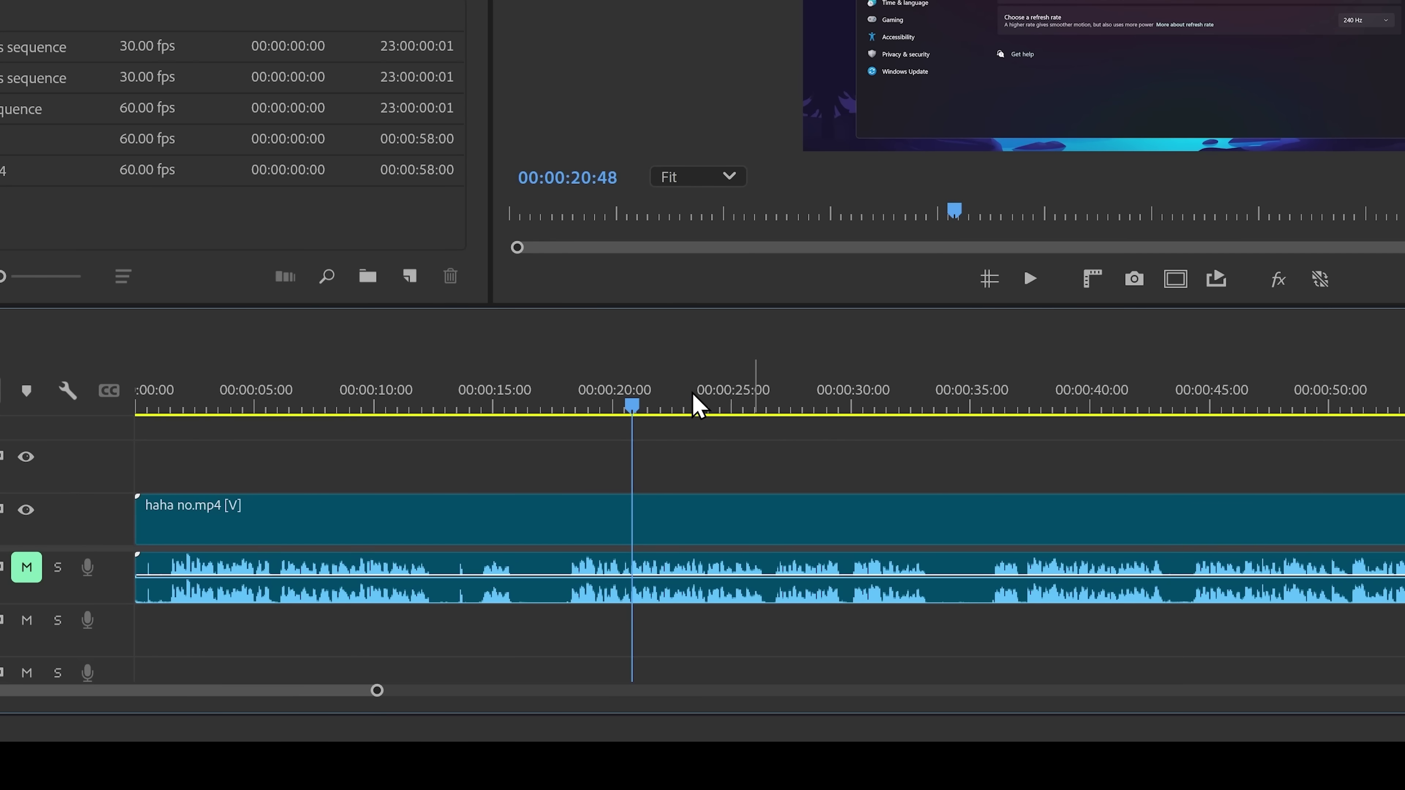
Step: In Premiere Pro, move the playhead to 00:00:13:53 and shift the haha no clip about 1:21 later on the timeline
left_click_drag(694, 404, 467, 408)
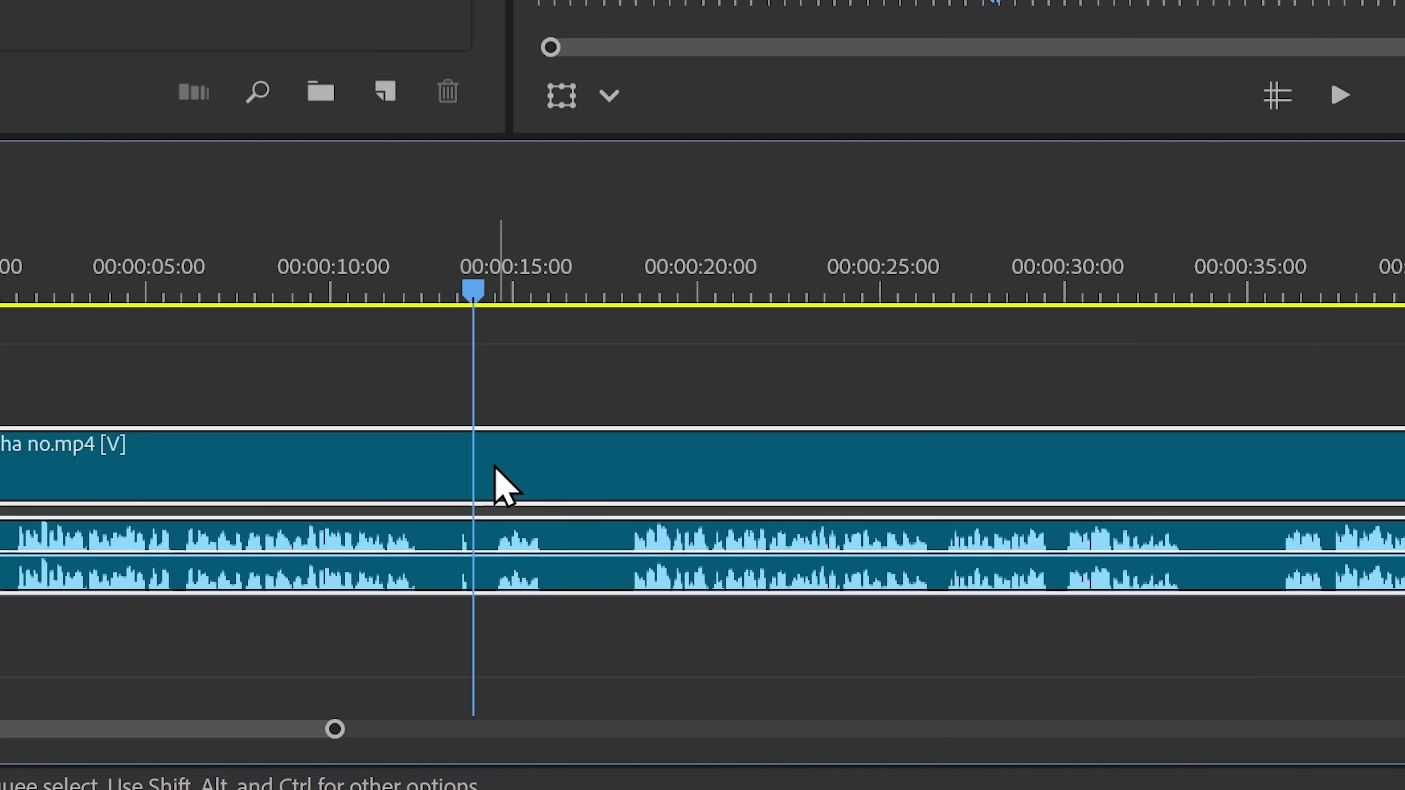
left_click_drag(491, 475, 539, 487)
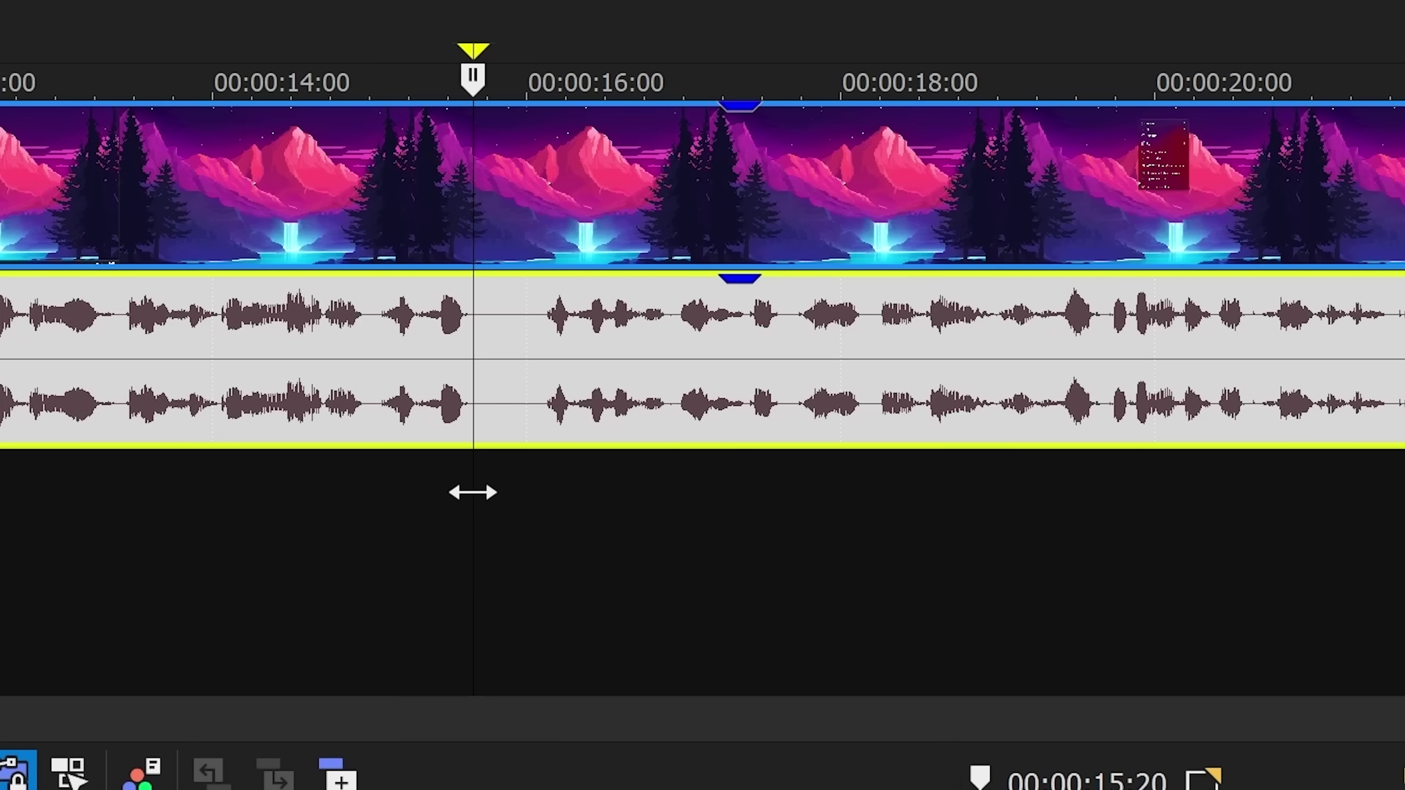
Step: In VEGAS Pro, split the haha no clip at 00:00:15:19 and trim the second piece's start to 00:00:16:04
left_click_drag(473, 600, 437, 581)
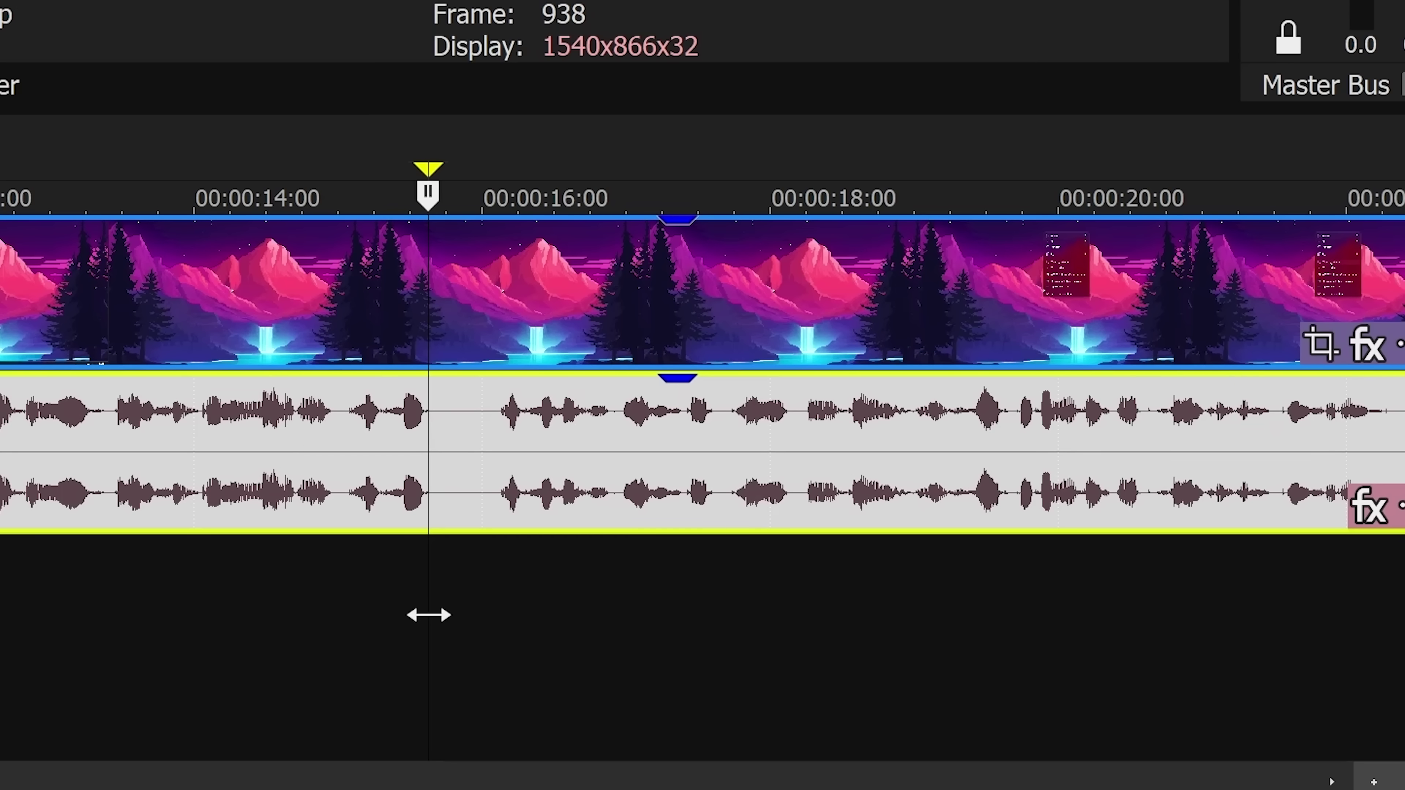
key("space")
key("space")
key("s")
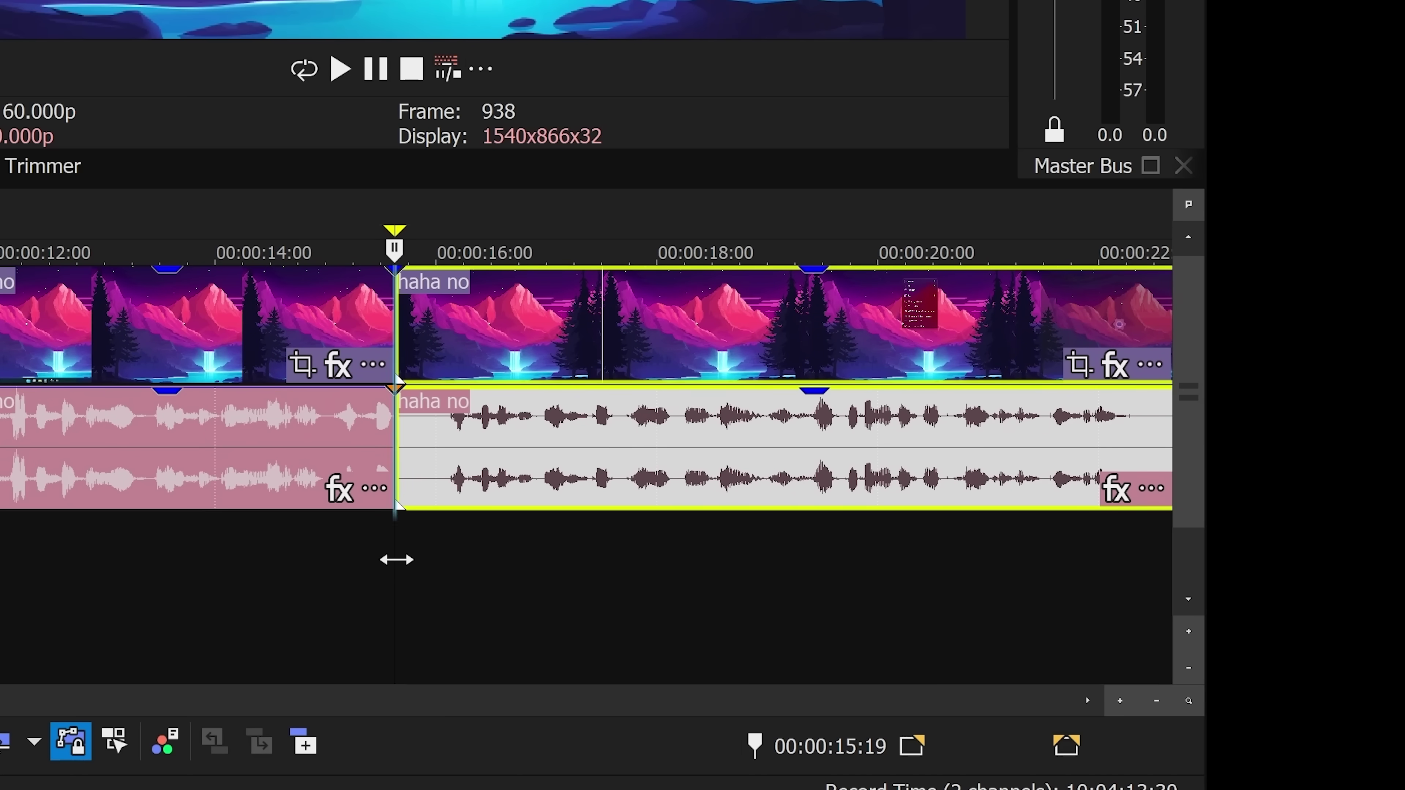
left_click_drag(396, 559, 453, 552)
key("alt+bracketleft")
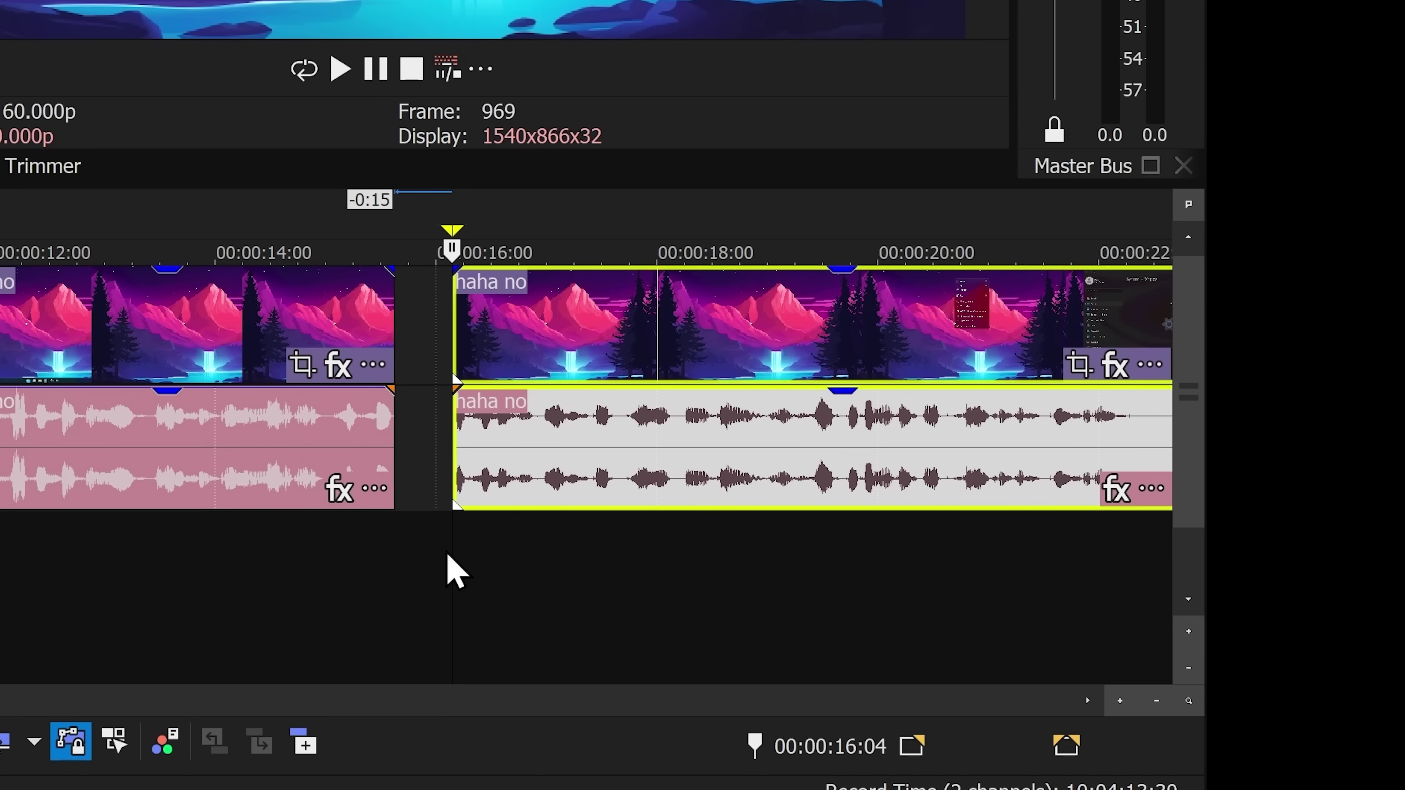
Step: Place the playhead in the gap between the two haha no pieces and turn on Auto Ripple
left_click(418, 320)
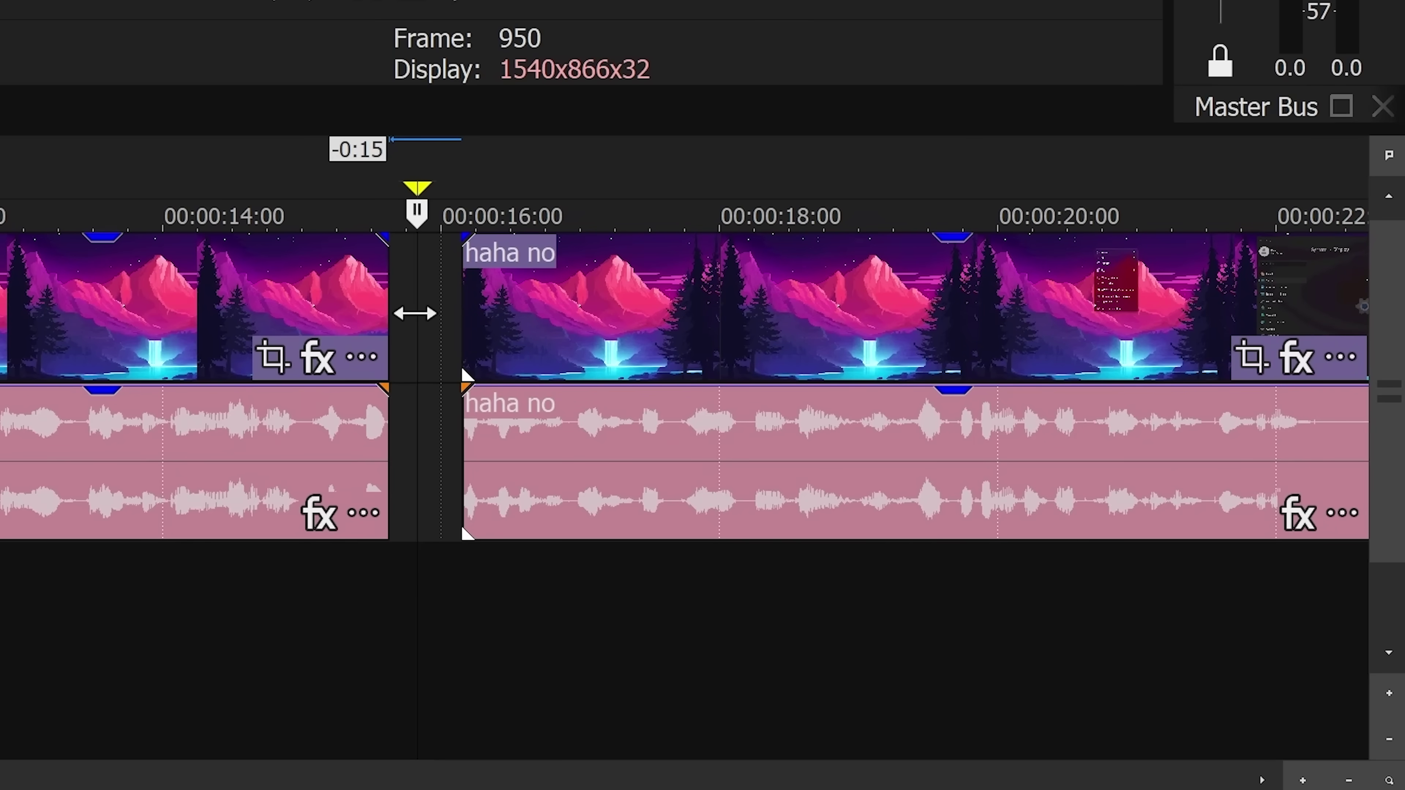
left_click_drag(402, 365, 582, 425)
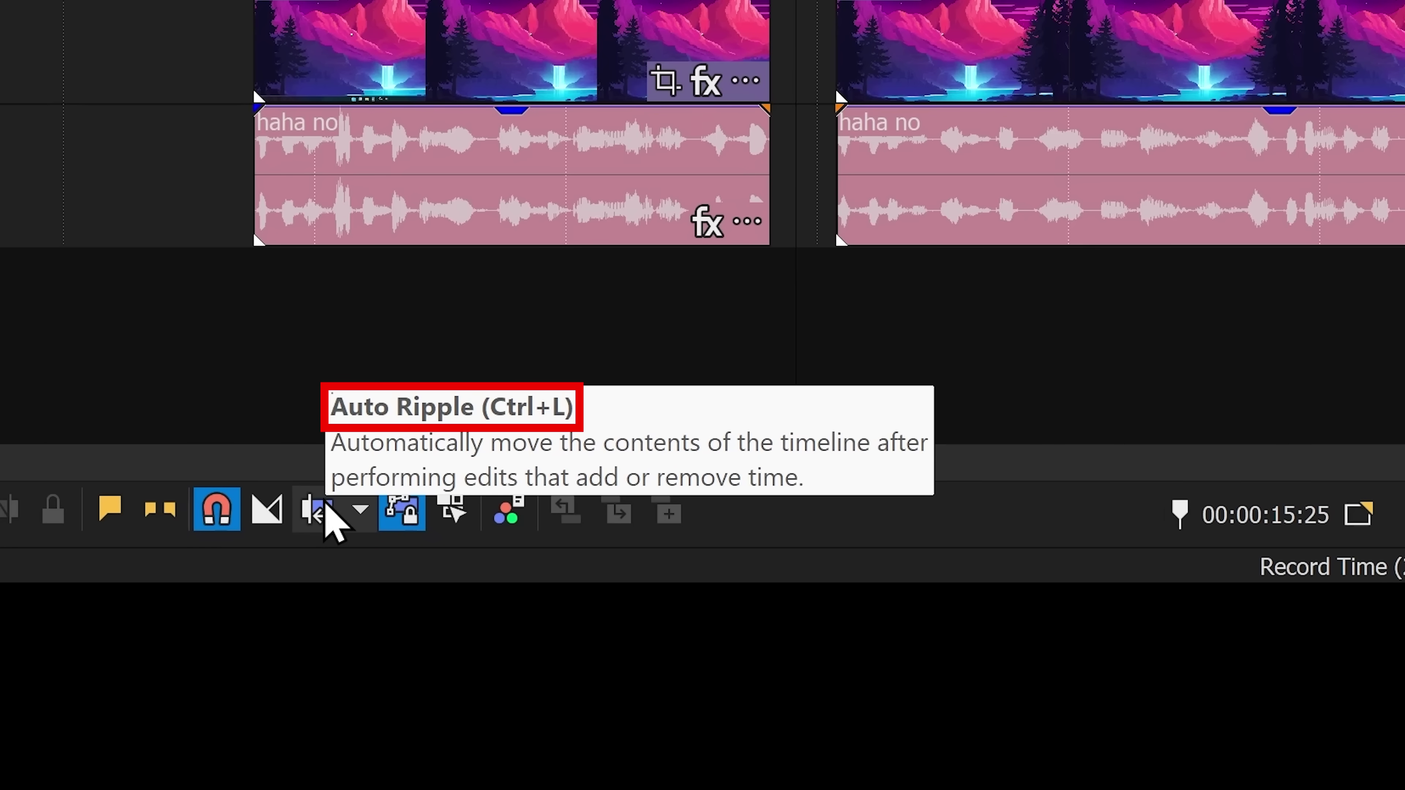
left_click(326, 519)
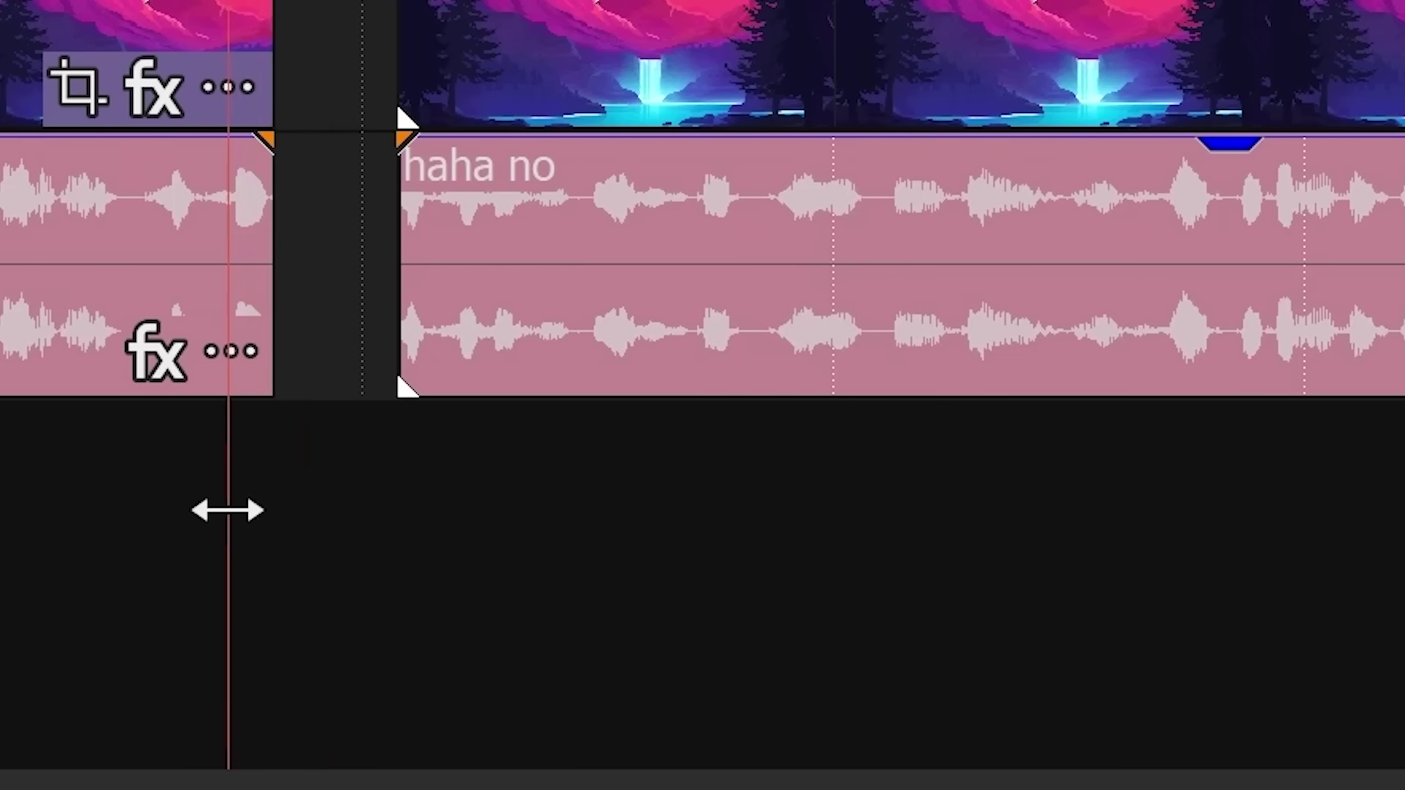
Step: Split the second haha no piece at about 00:00:17:10 and again at 00:00:18:10 while scrubbing forward
left_click_drag(228, 510, 622, 569)
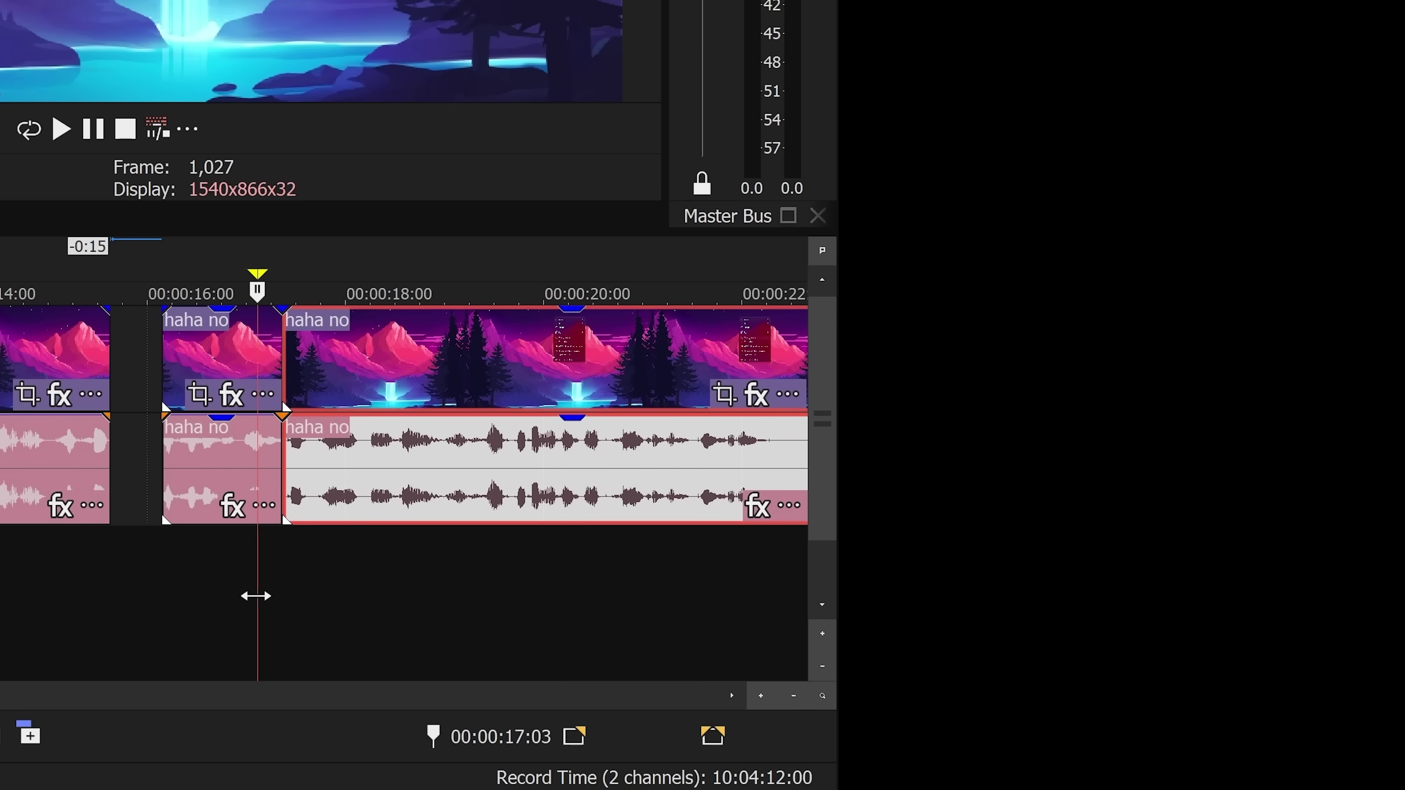
left_click_drag(255, 595, 377, 569)
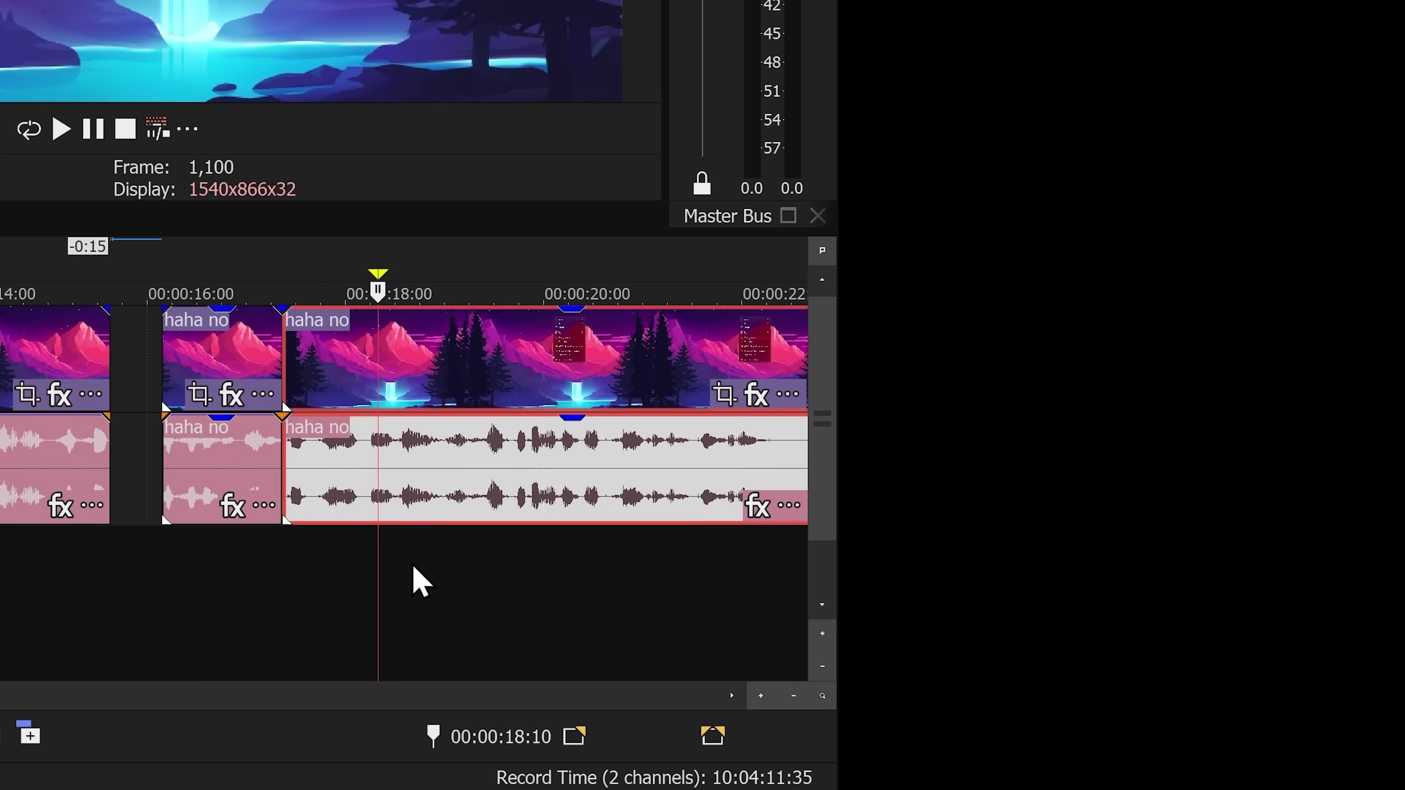
key("s")
left_click_drag(376, 564, 481, 558)
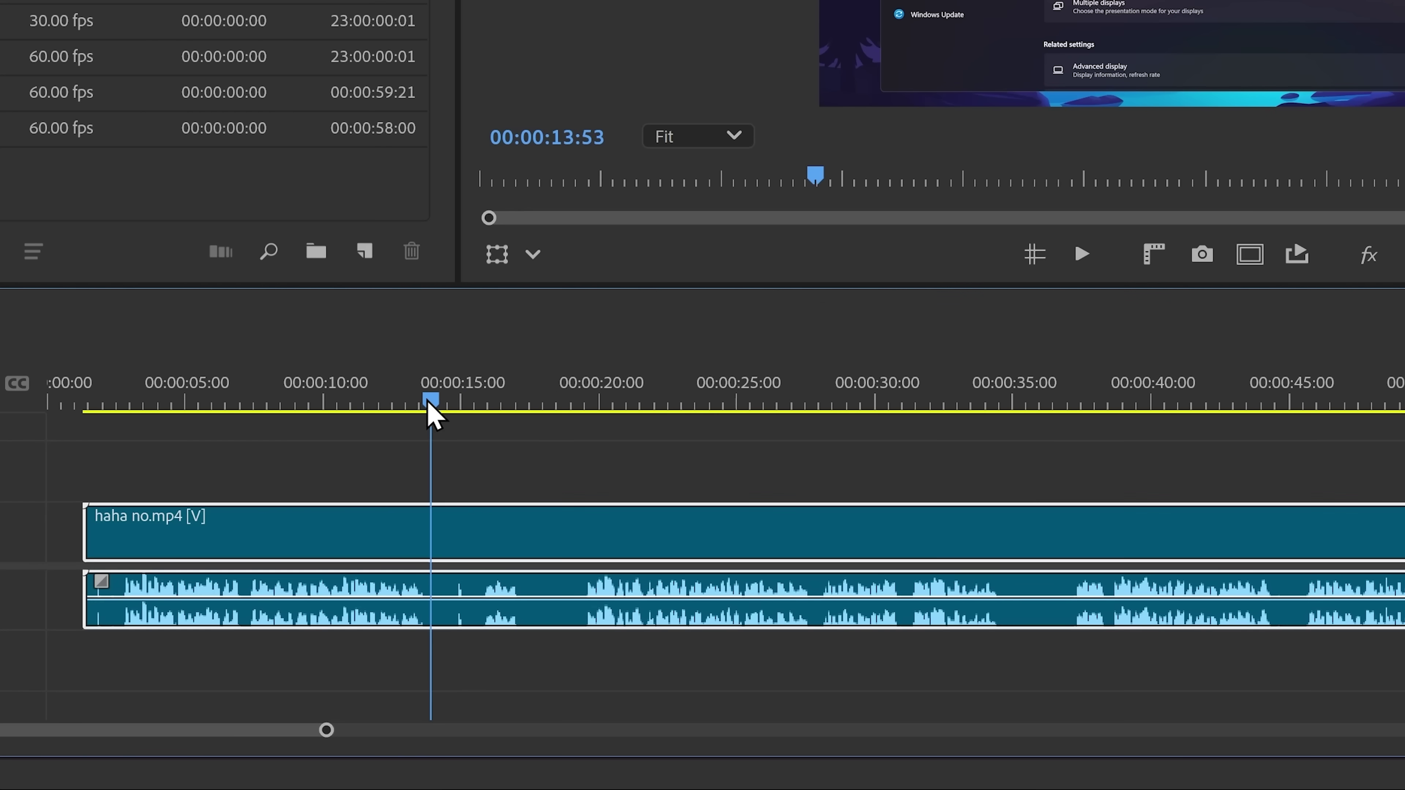
Step: In Premiere Pro, scrub forward and split the haha no clip repeatedly at successive playhead positions, up to about 00:00:21:11
left_click_drag(430, 407, 633, 437)
key("ctrl+k")
key("ctrl+k")
key("ctrl+k")
key("ctrl+k")
key("ctrl+k")
key("ctrl+k")
key("ctrl+k")
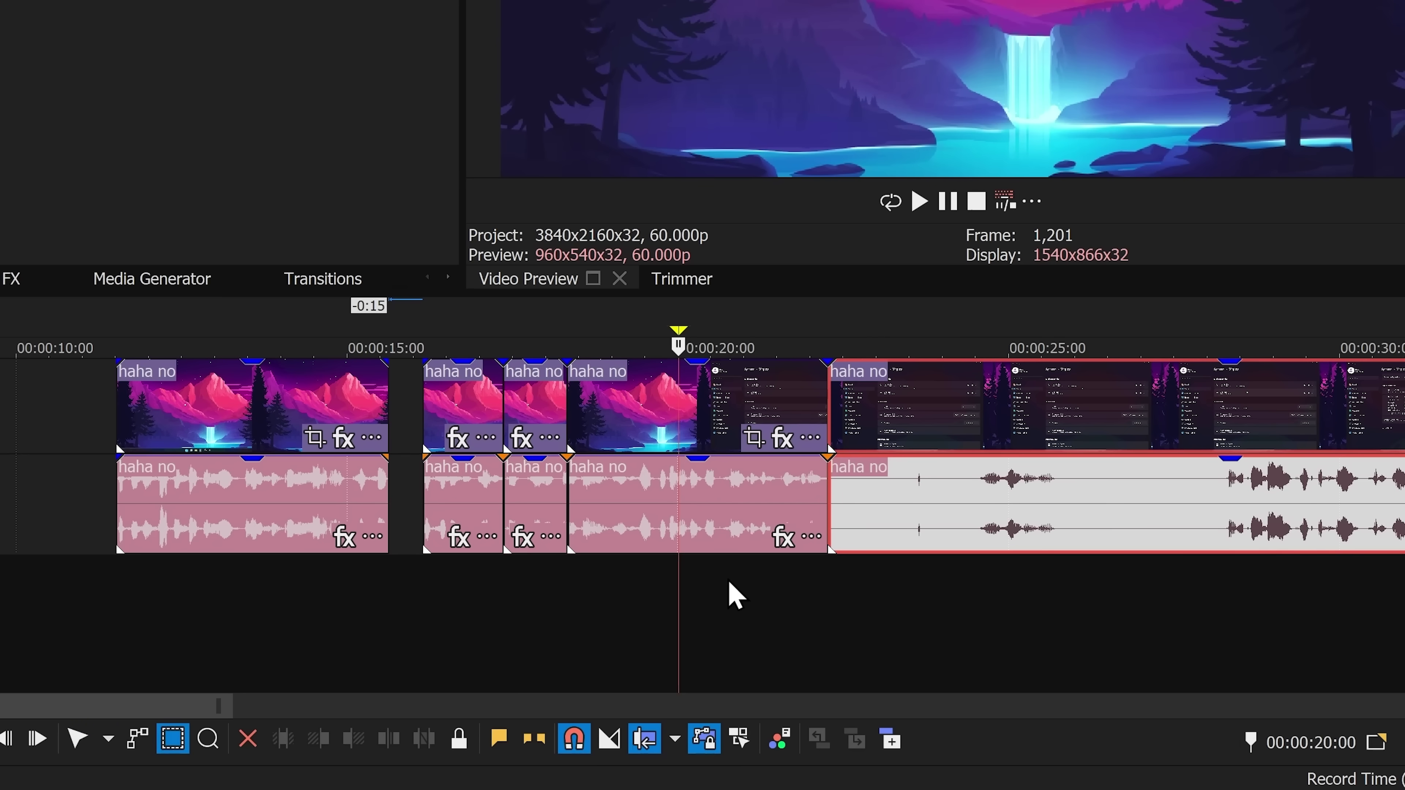
Step: In VEGAS Pro, return to the Normal Edit Tool and try deleting the timeline selection
left_click_drag(731, 590, 683, 418)
key("ctrl+d")
key("Delete")
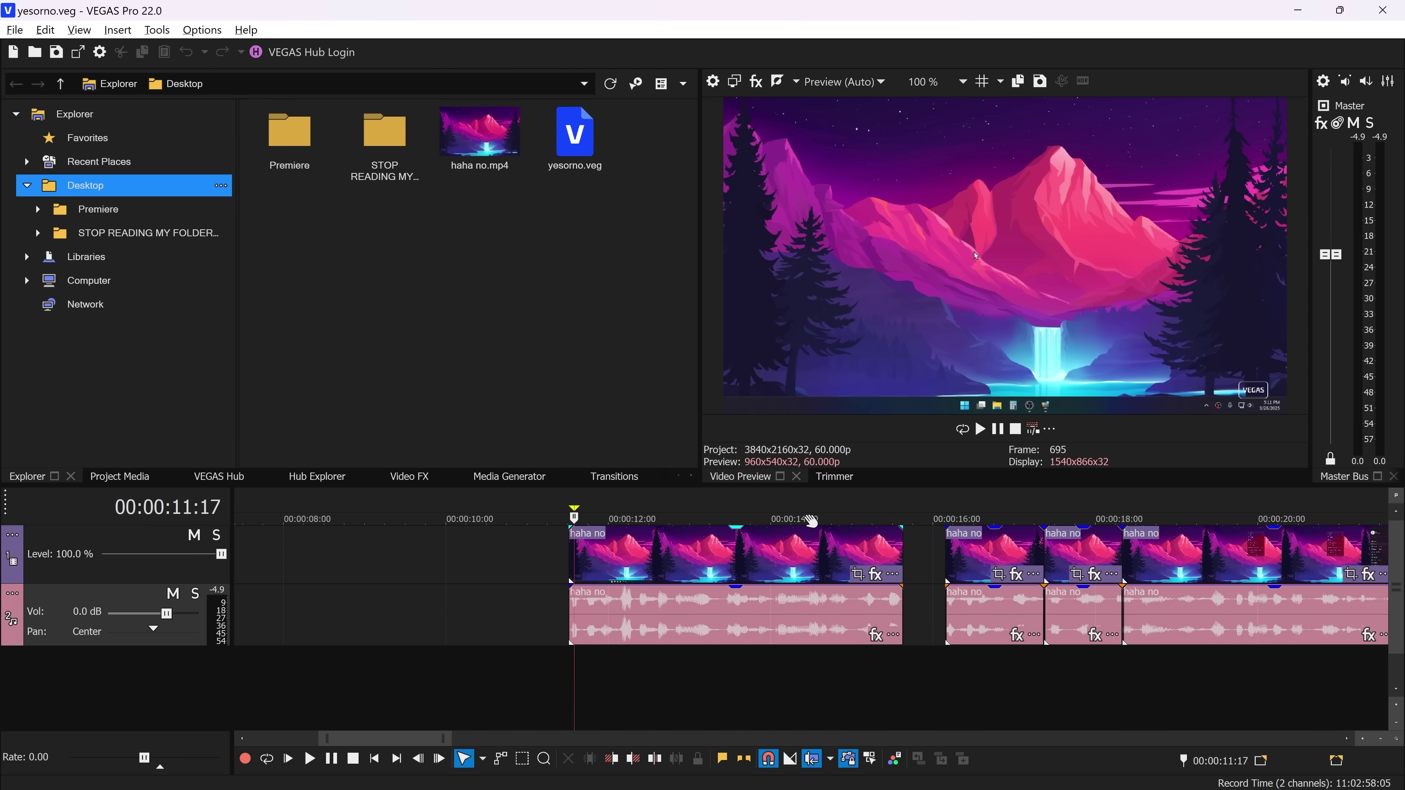
Step: Split the last haha no piece at 00:00:23:11 and select the nearly silent piece just before the cut
scroll(845, 526, "right", 2)
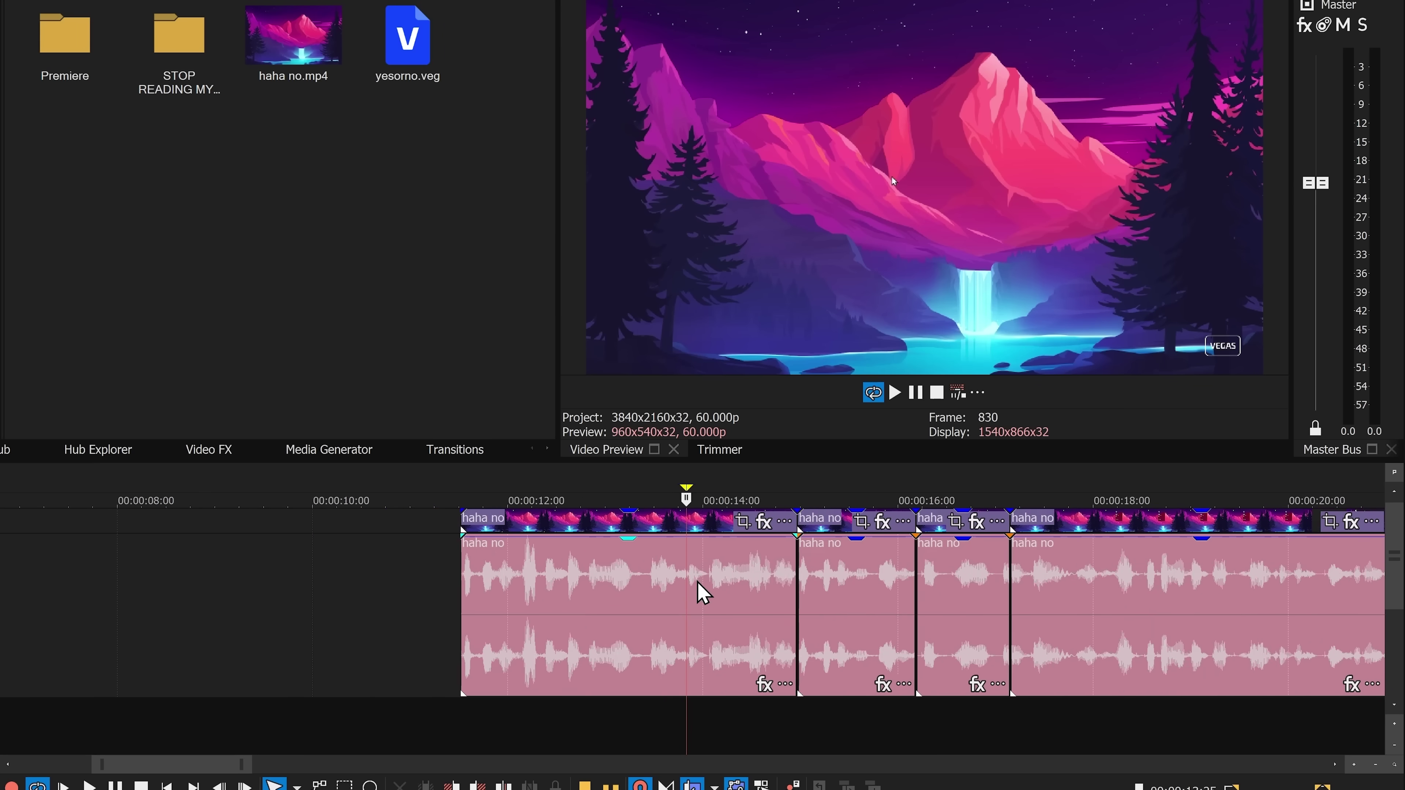
scroll(816, 590, "down", 2)
scroll(794, 597, "up", 5)
scroll(718, 605, "up", 2)
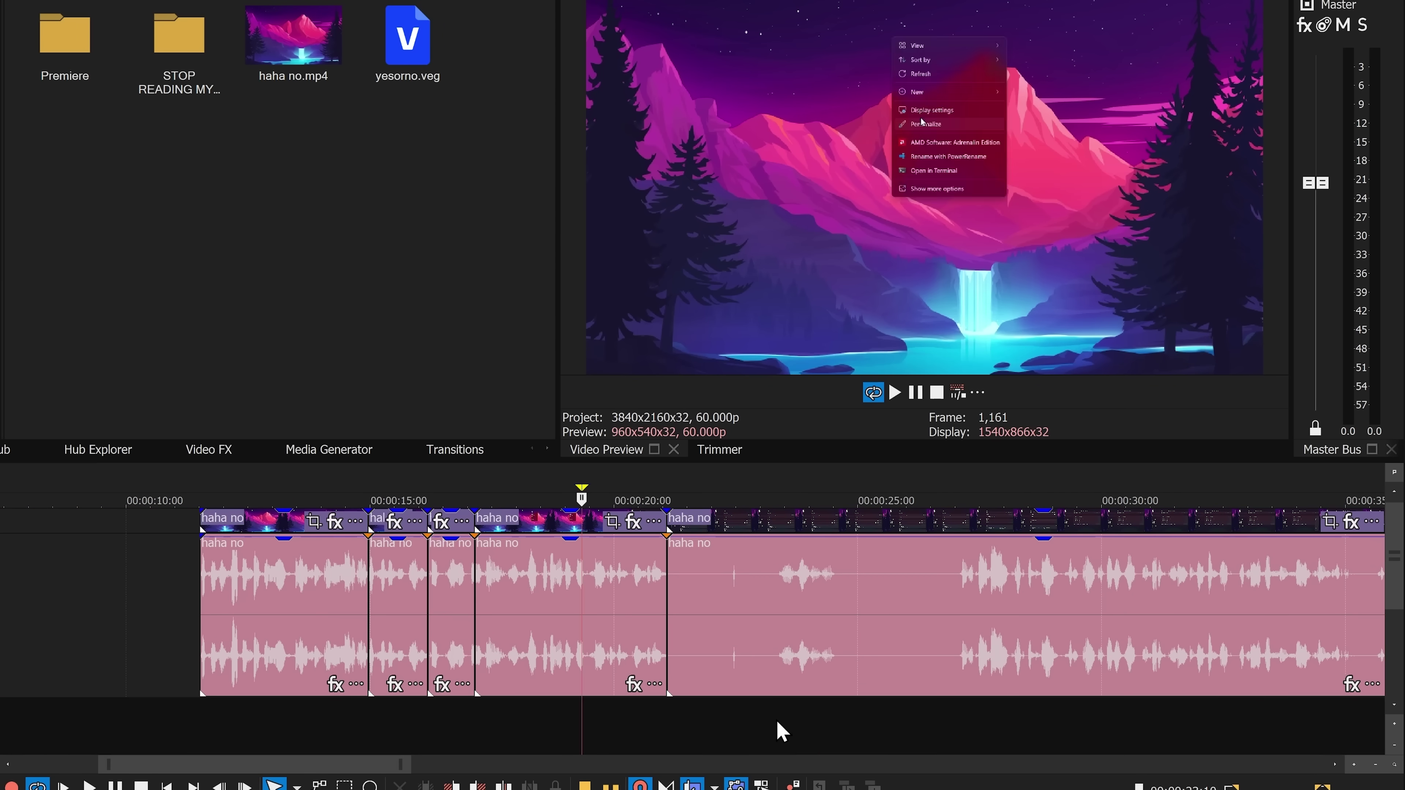
left_click_drag(775, 721, 689, 709)
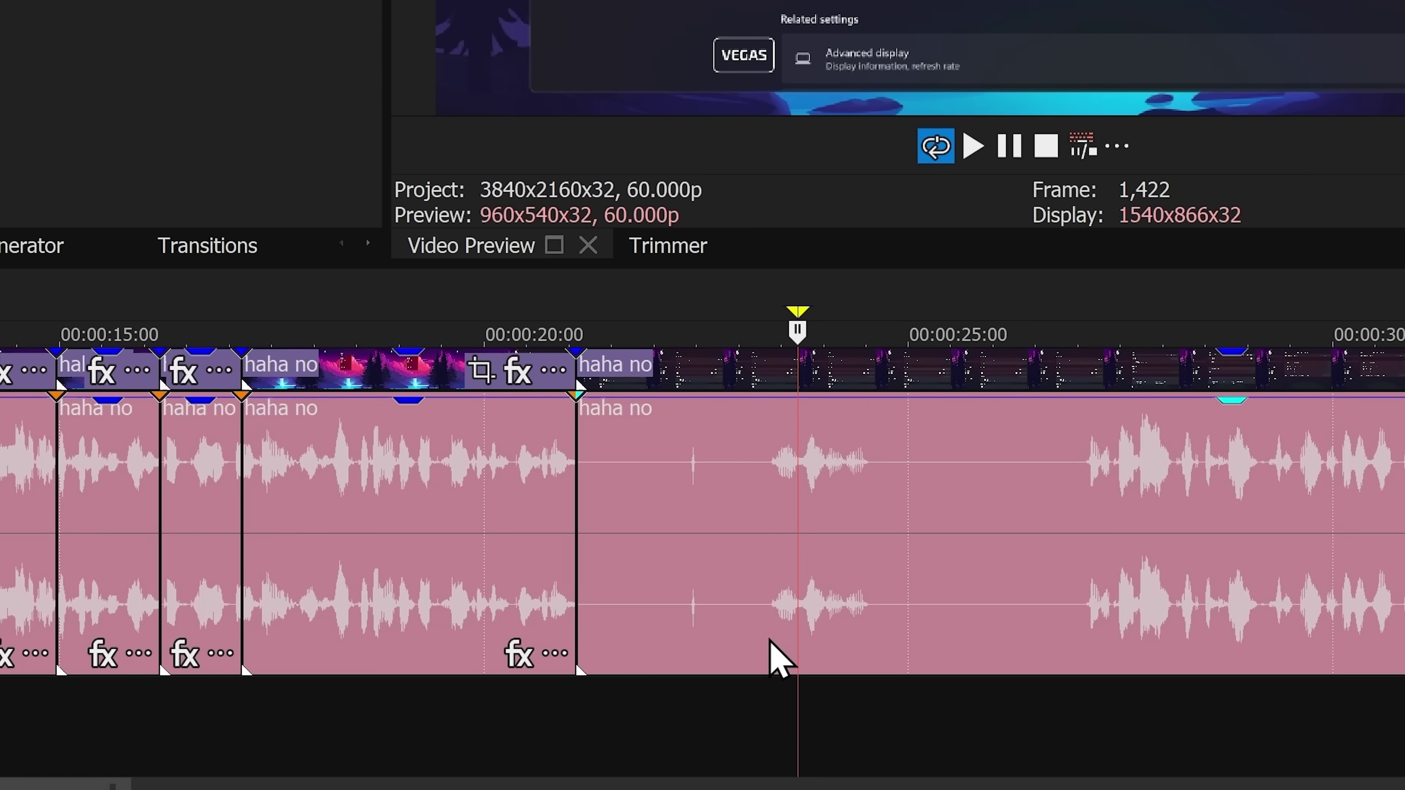
left_click(768, 641)
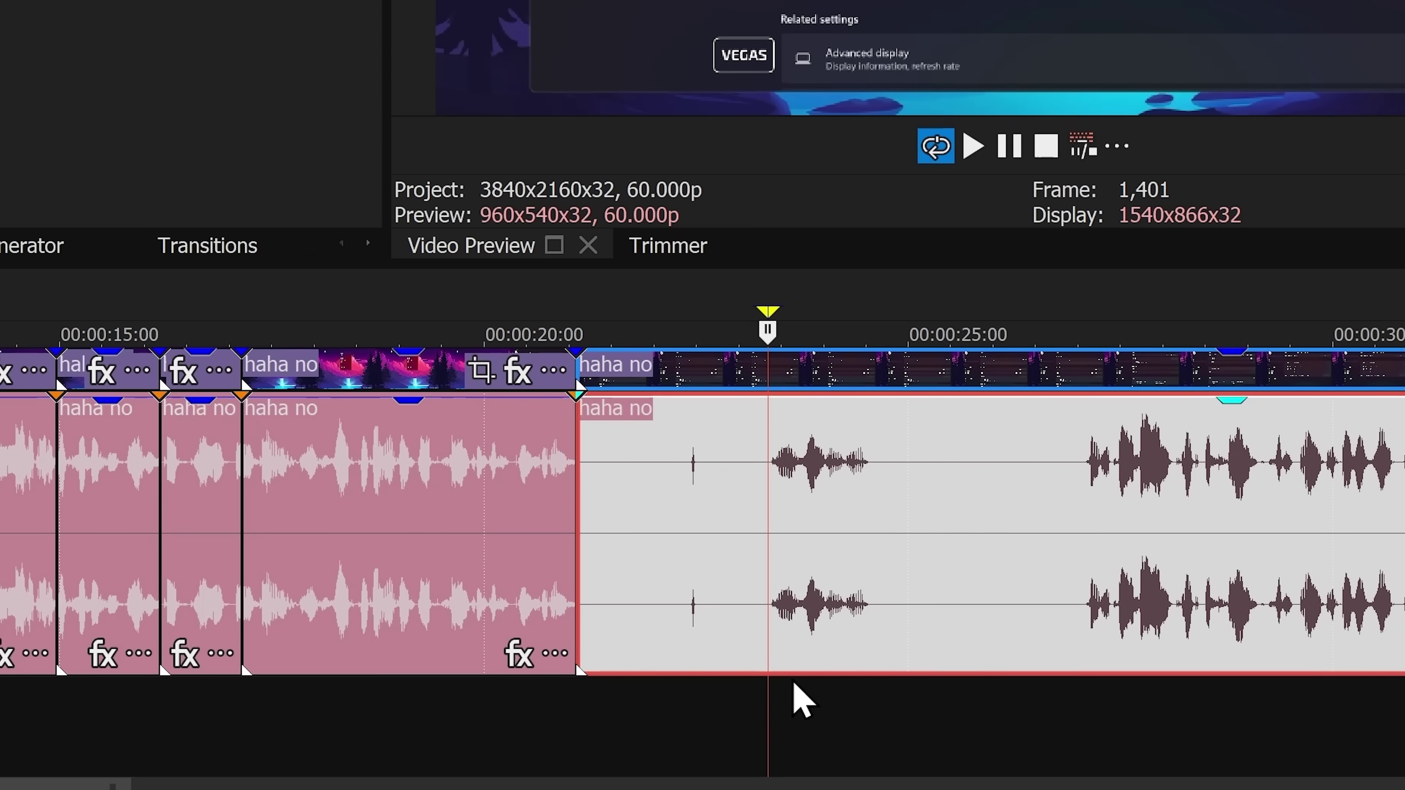
key("s")
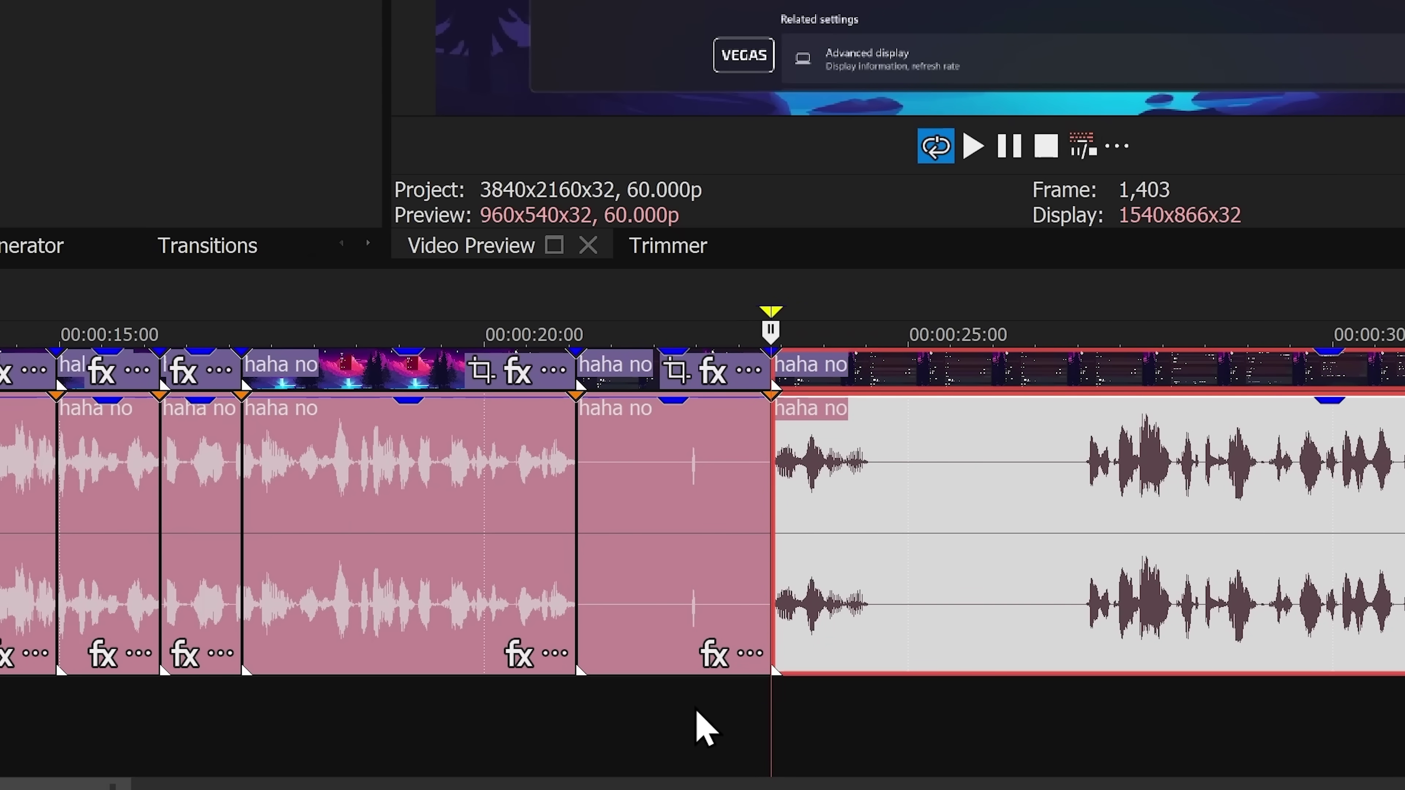
left_click_drag(211, 386, 410, 479)
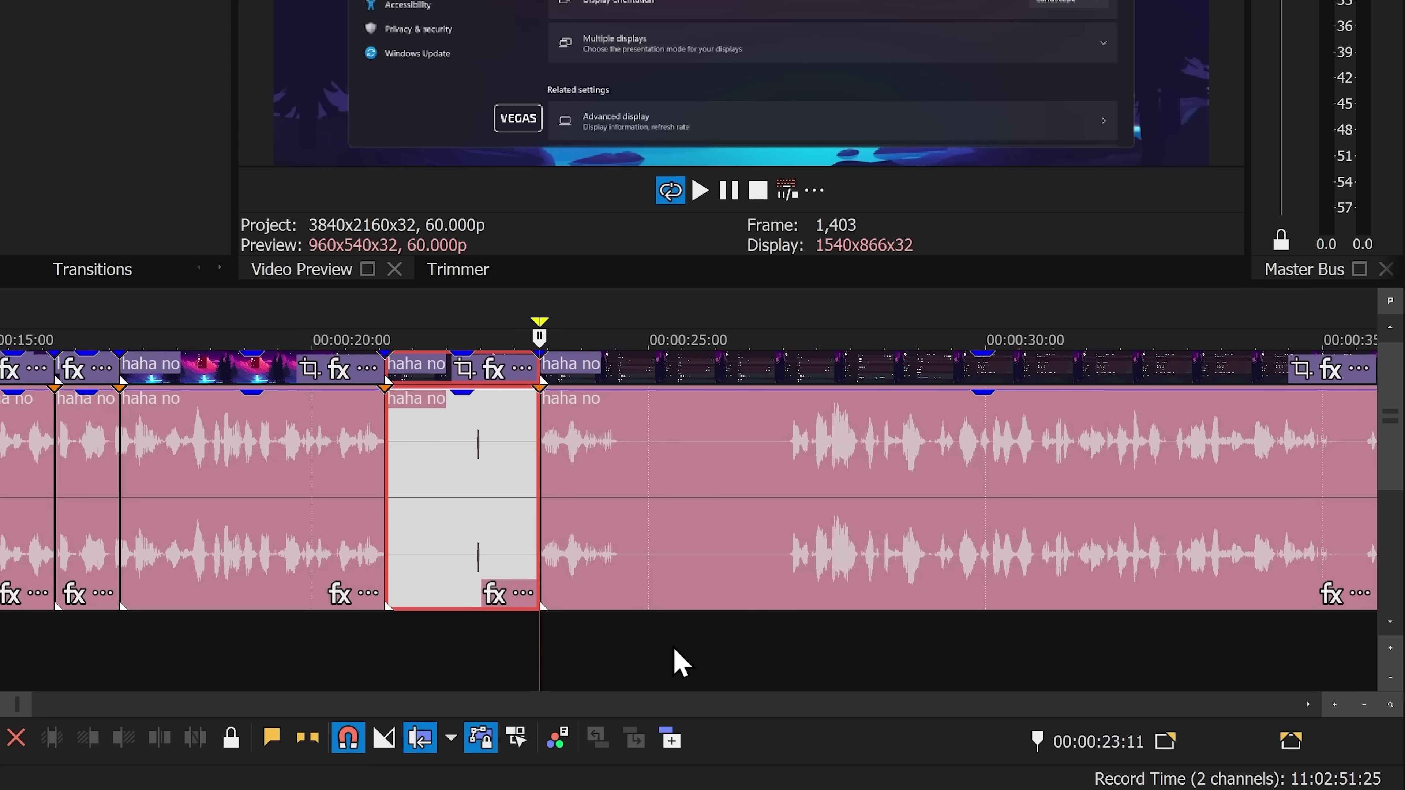
left_click(673, 650)
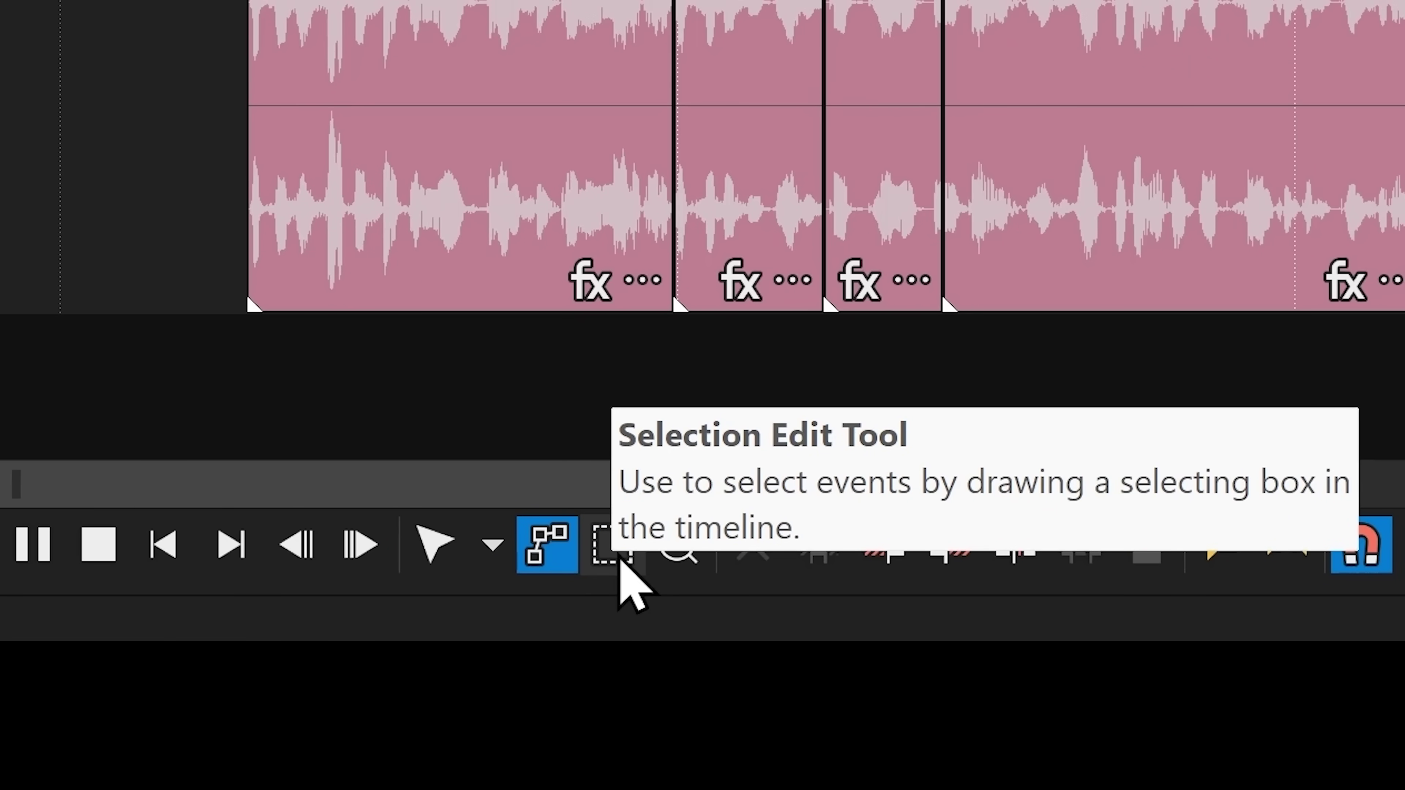
Step: Use the Zoom Edit Tool to magnify the haha no audio waveform down to individual samples
left_click(682, 551)
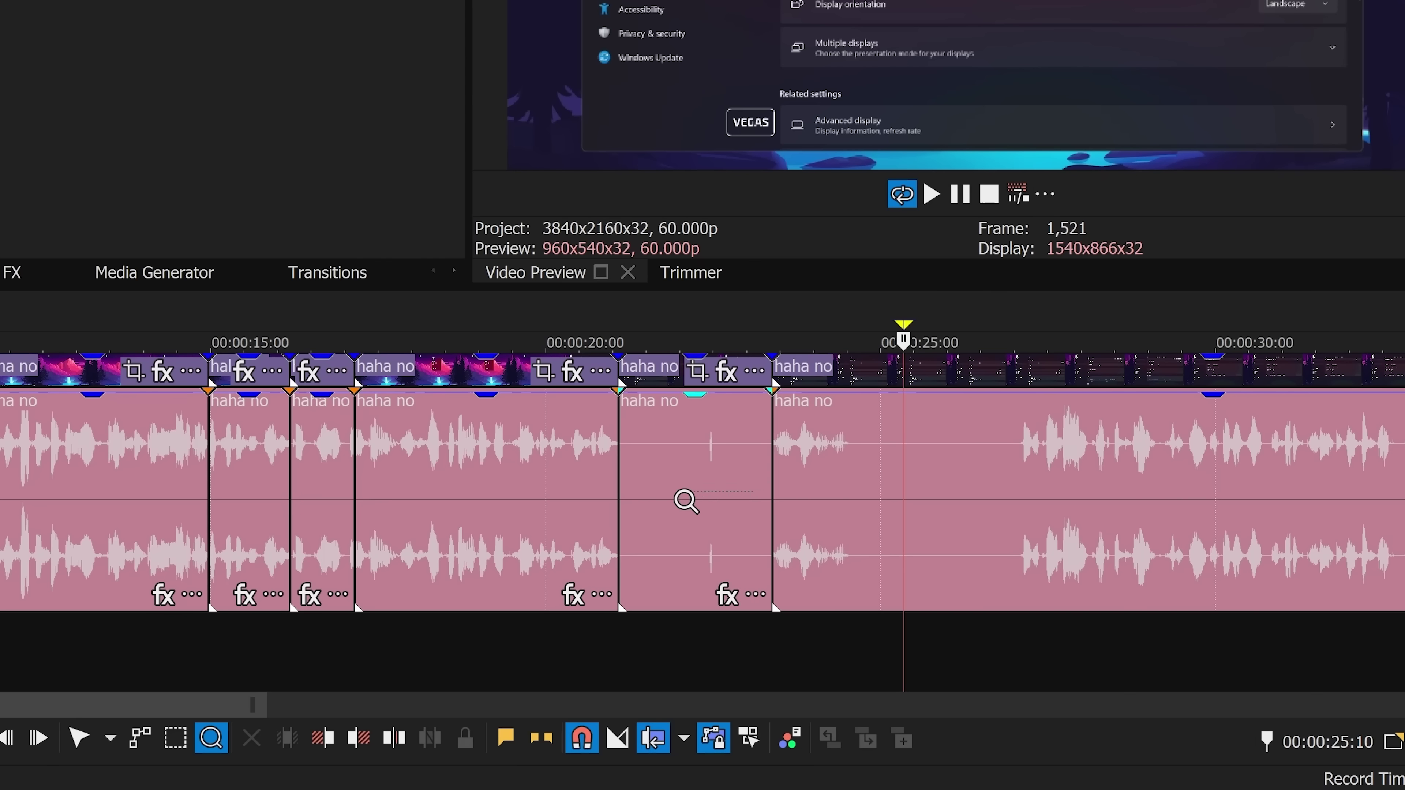
left_click_drag(376, 492, 376, 492)
left_click_drag(643, 628, 645, 628)
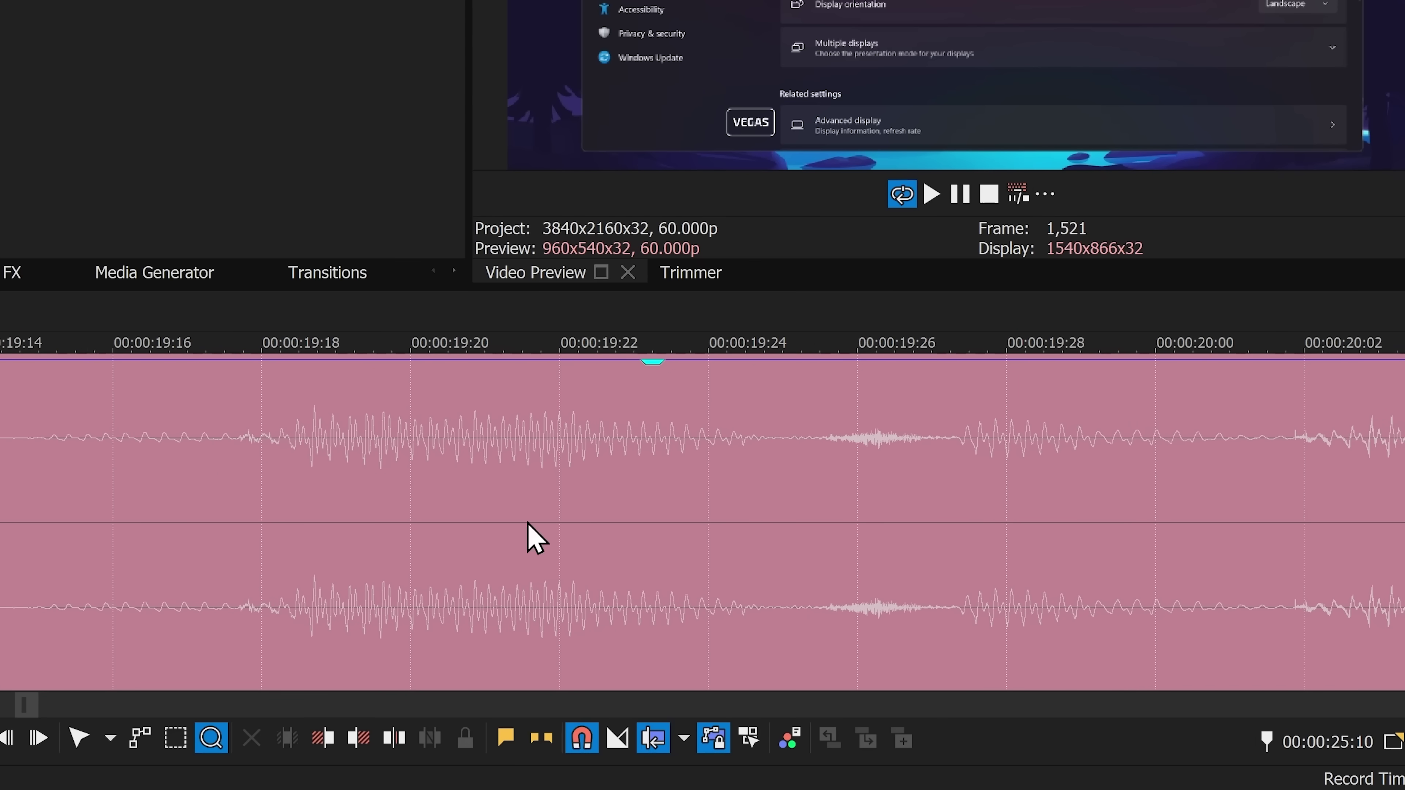
left_click_drag(559, 480, 558, 480)
left_click(539, 486)
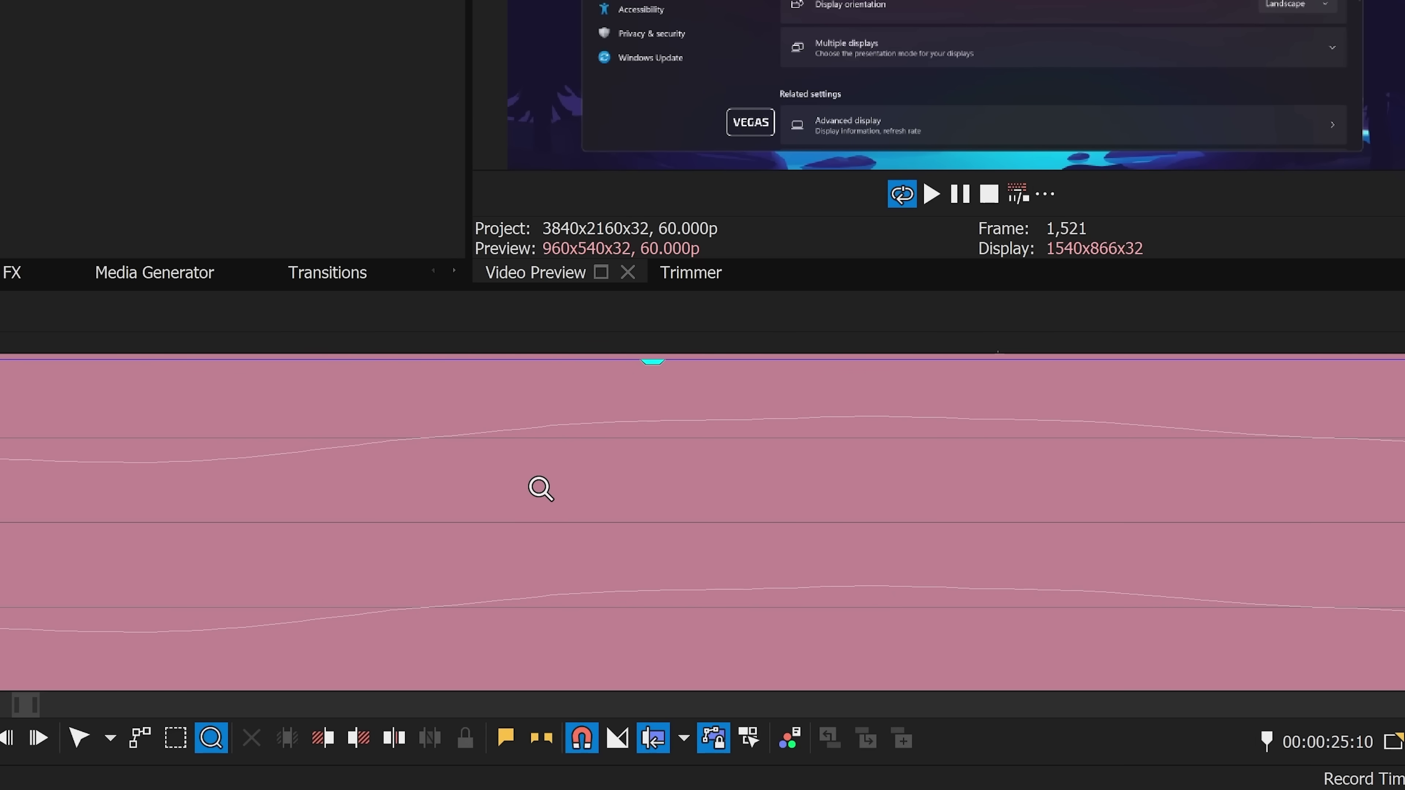
left_click(406, 441)
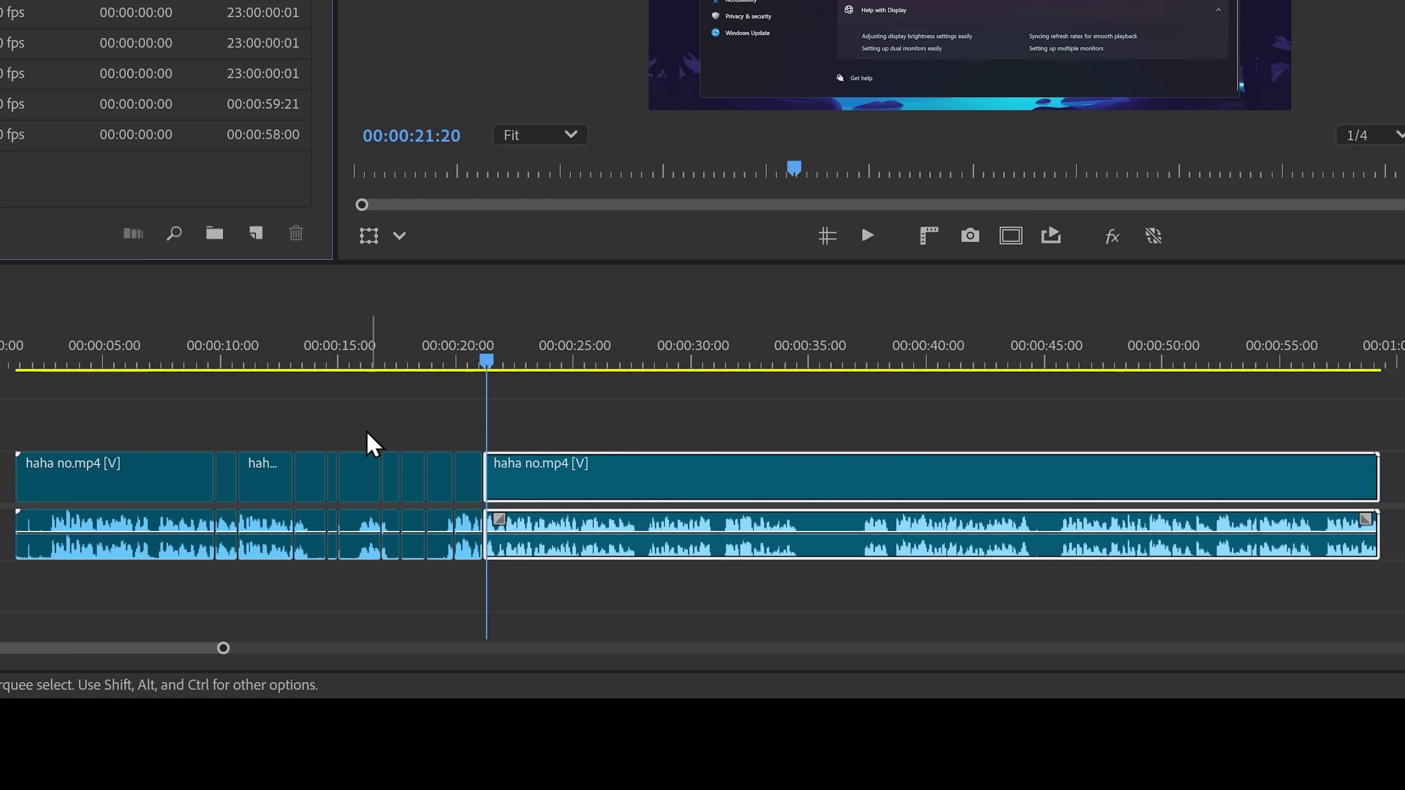
Step: In Premiere Pro, enlarge the Audio 1 track and enable Show Audio Time Units to inspect the waveform near 00:00:21:20 at sample level
scroll(486, 538, "up", 10)
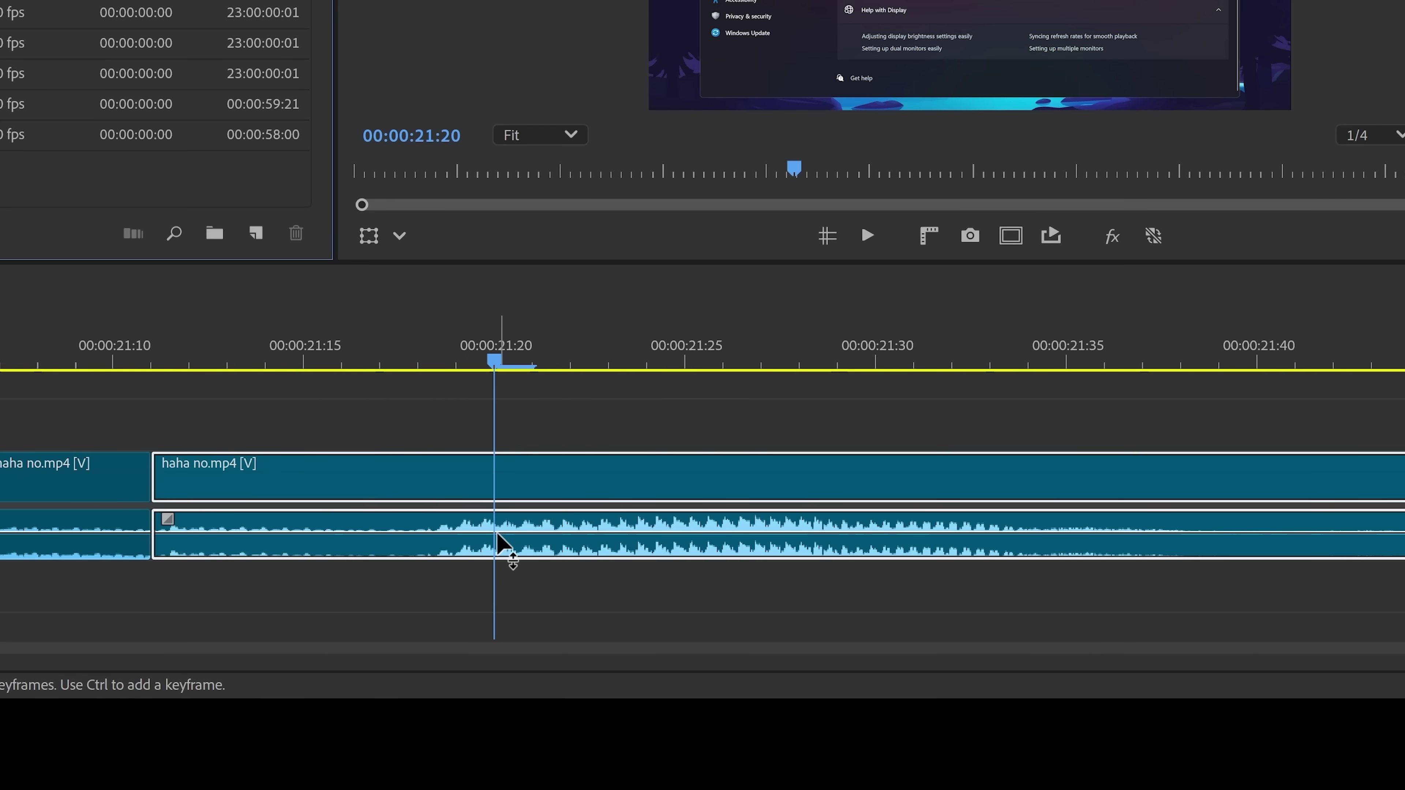
left_click_drag(304, 560, 321, 598)
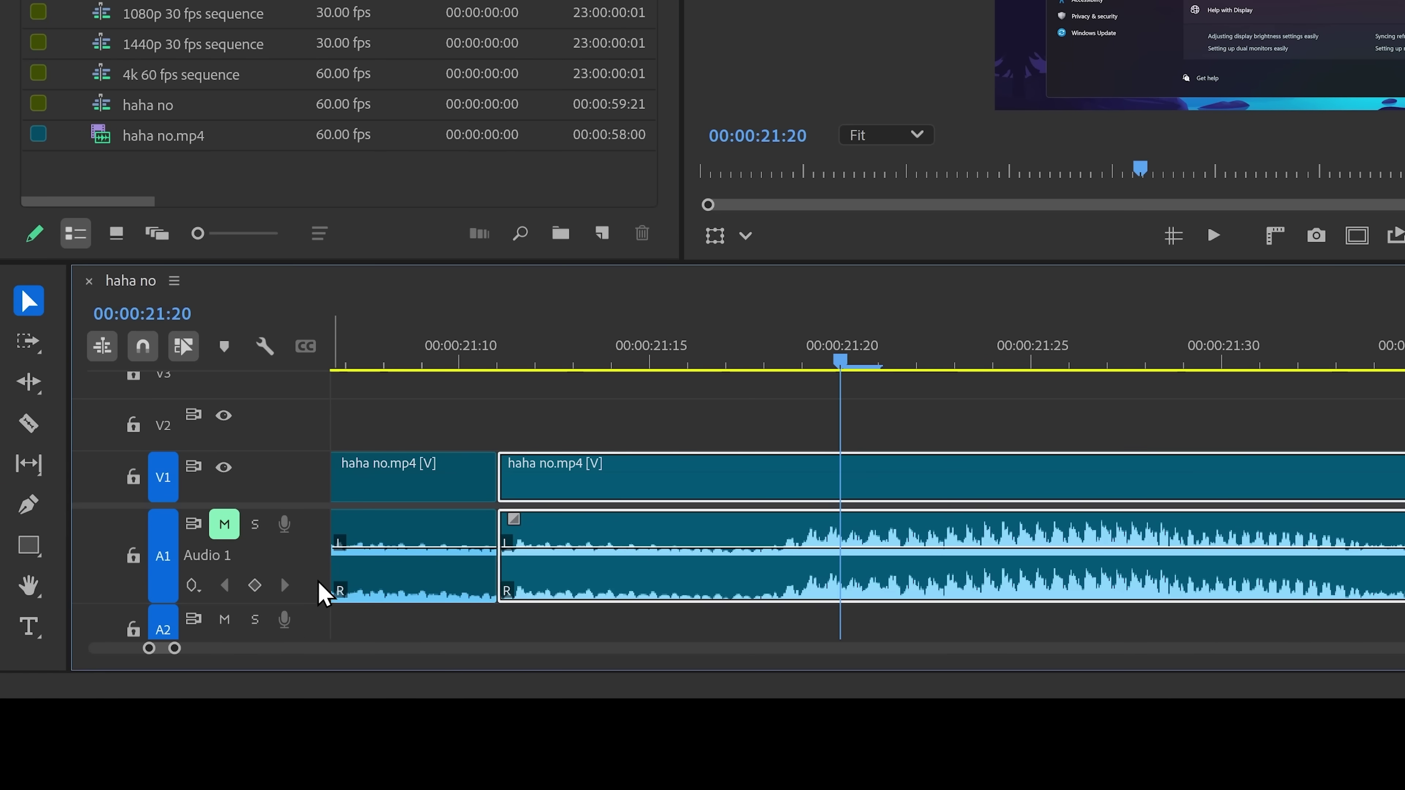
left_click(174, 283)
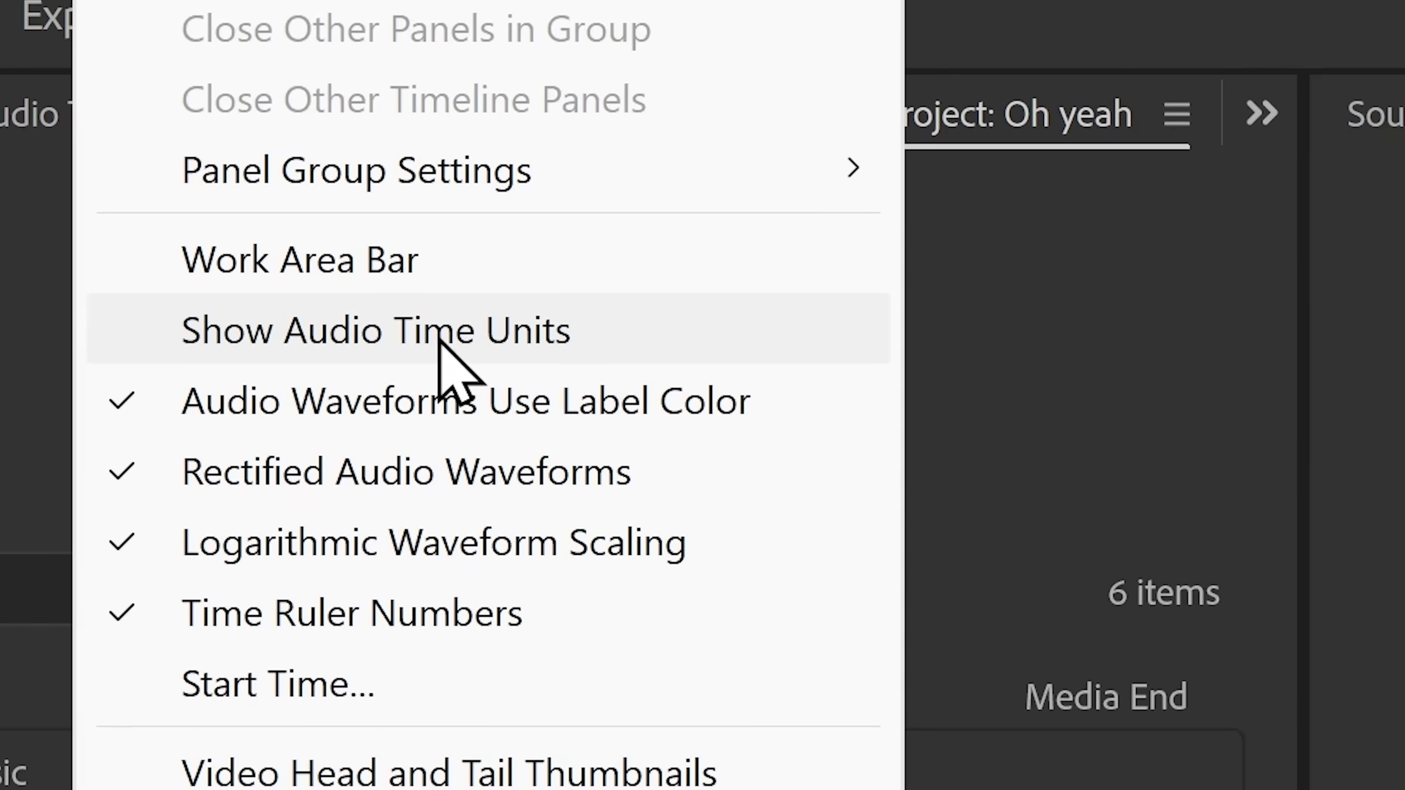
left_click(437, 340)
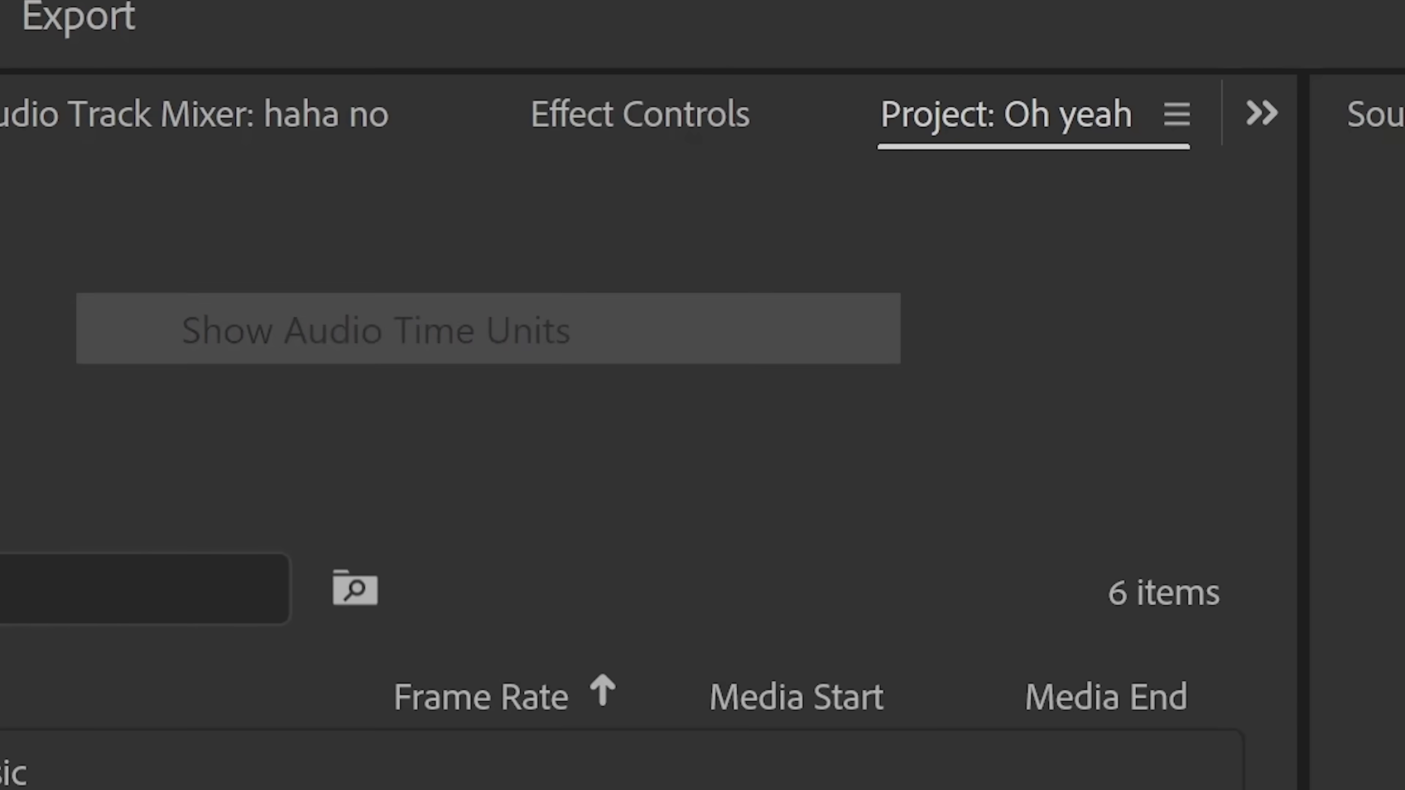
scroll(693, 416, "up", 10)
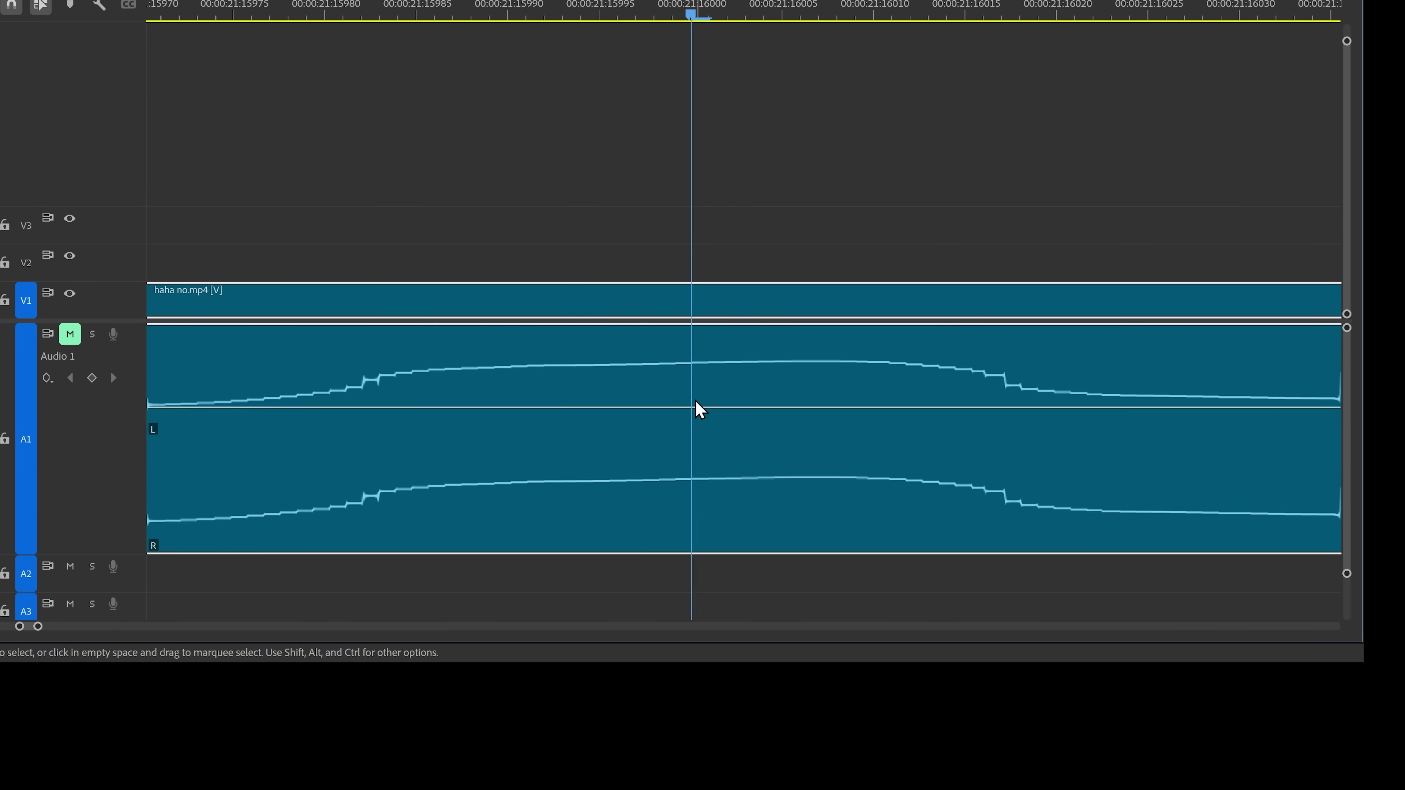
scroll(695, 402, "down", 10)
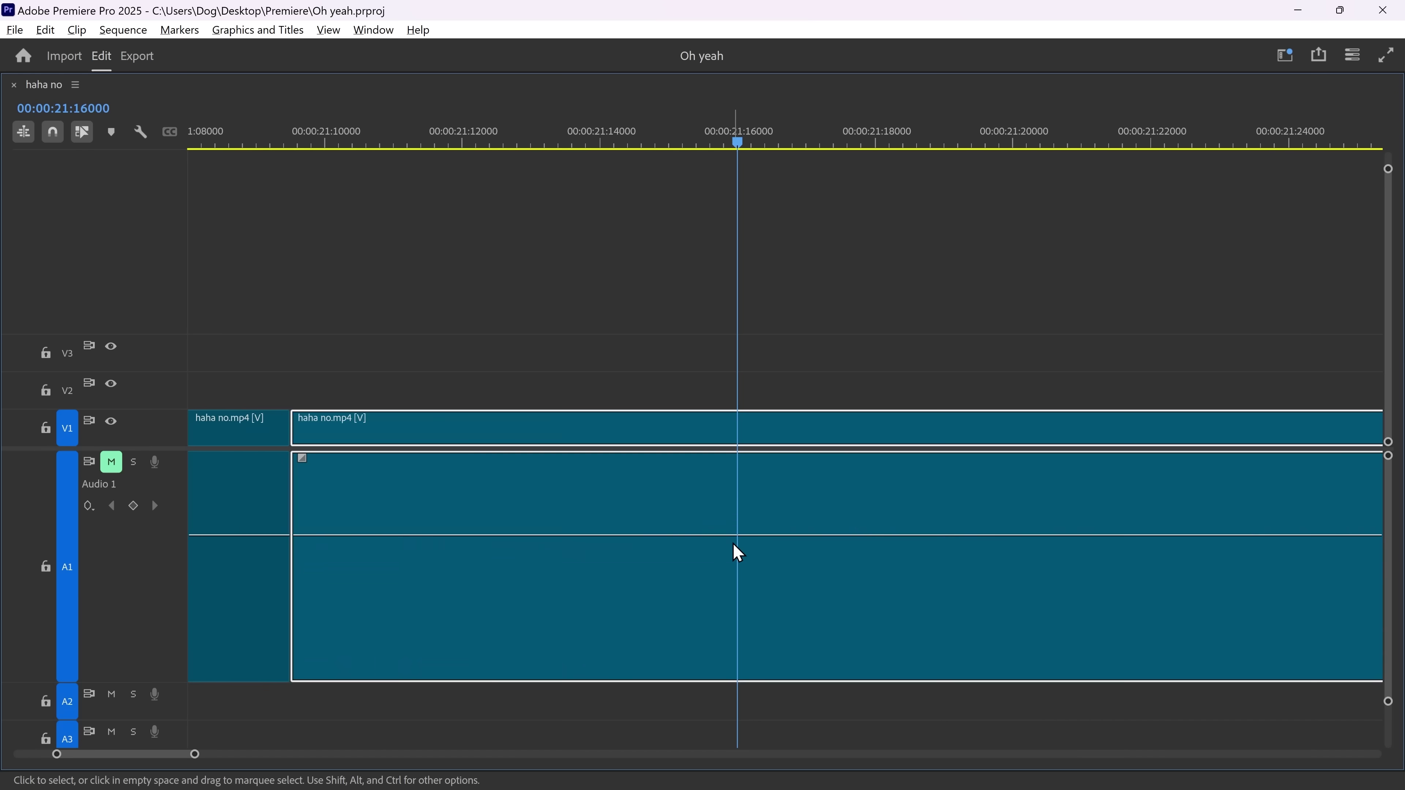
Step: Zoom out of the haha no sequence and restore the timeline from its maximized view
scroll(698, 424, "down", 5)
key("grave")
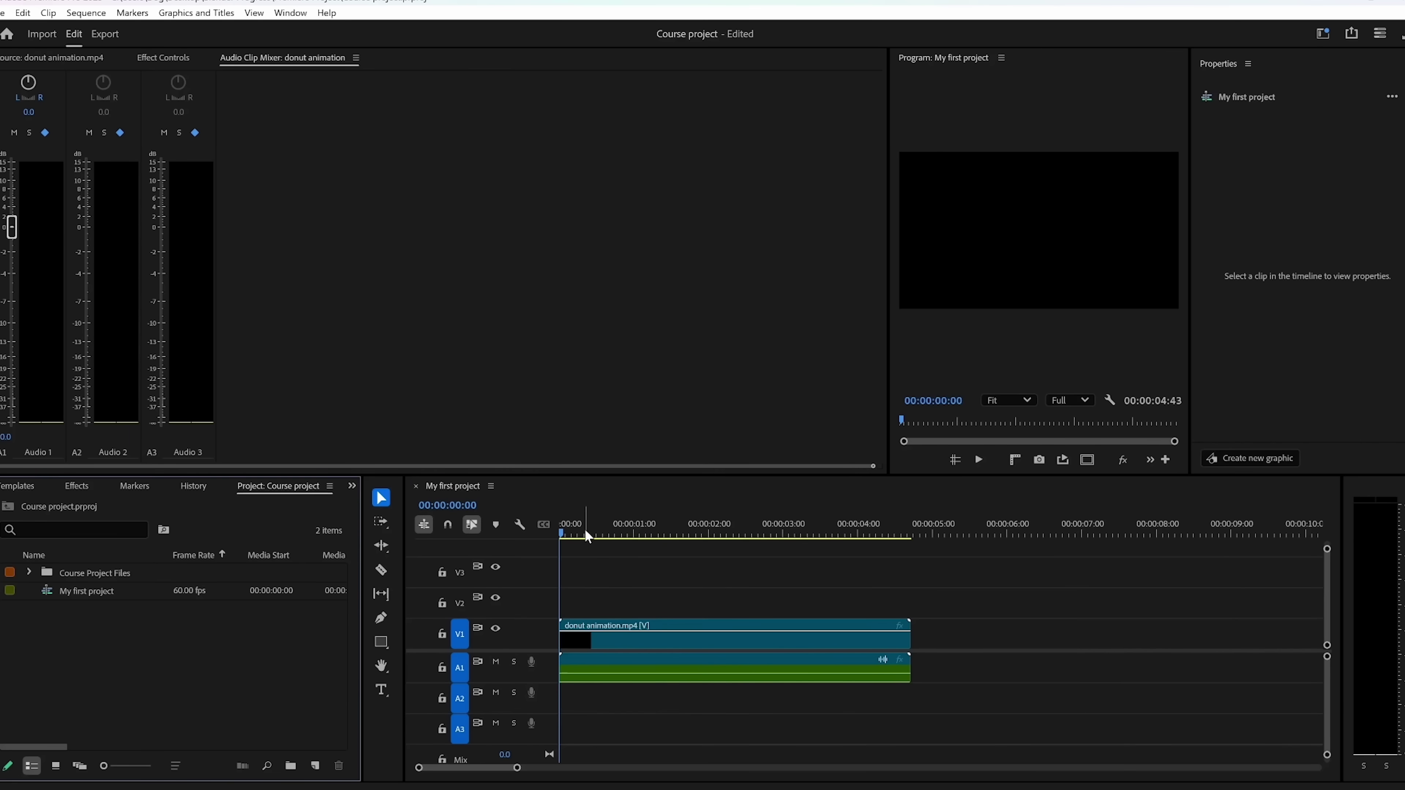
Step: In the Course project timelines, test moving the playhead, marquee-selecting clips, and selecting clips forward from a point on one or all tracks
mouse_move(588, 536)
left_mouse_down()
mouse_move(706, 533)
mouse_move(567, 533)
left_mouse_up()
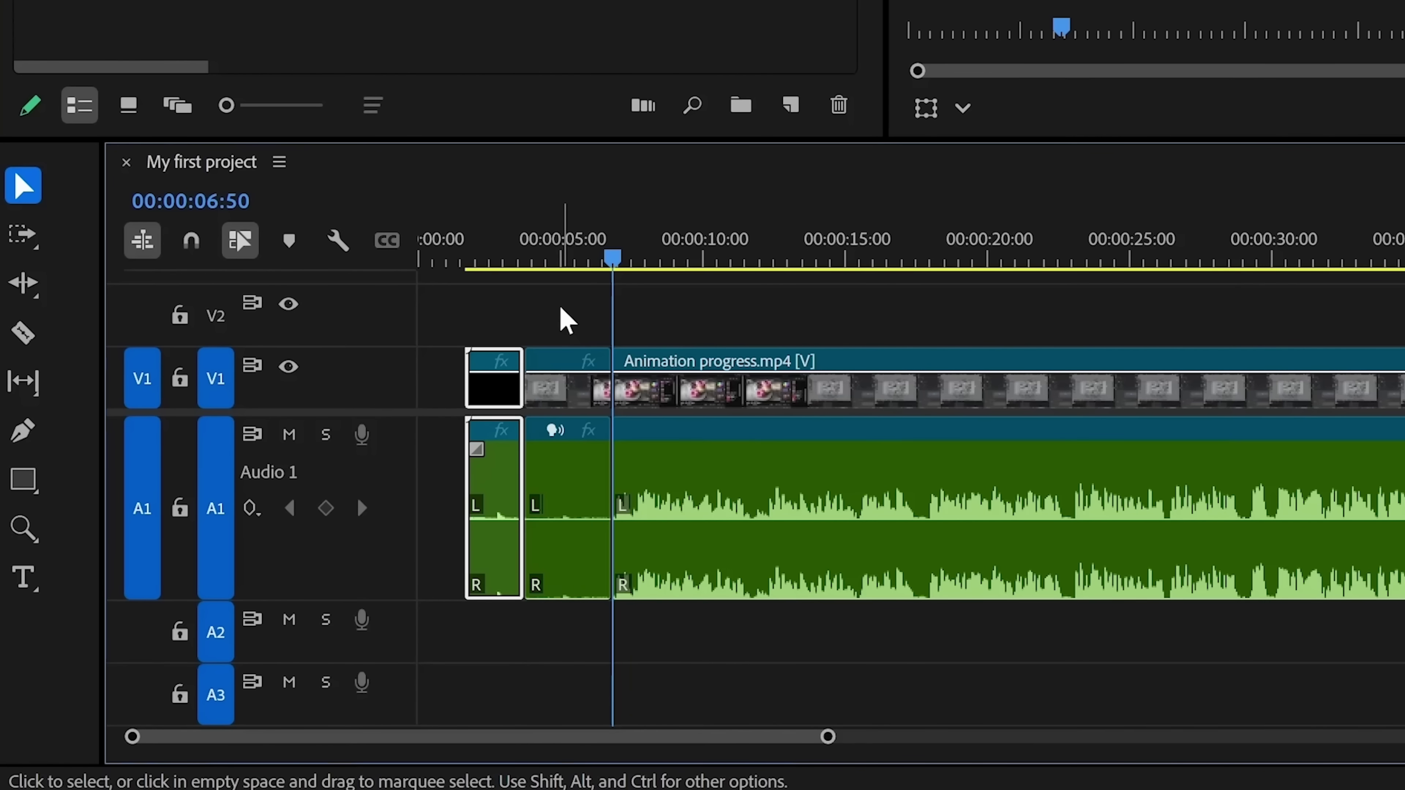
left_click_drag(558, 310, 497, 626)
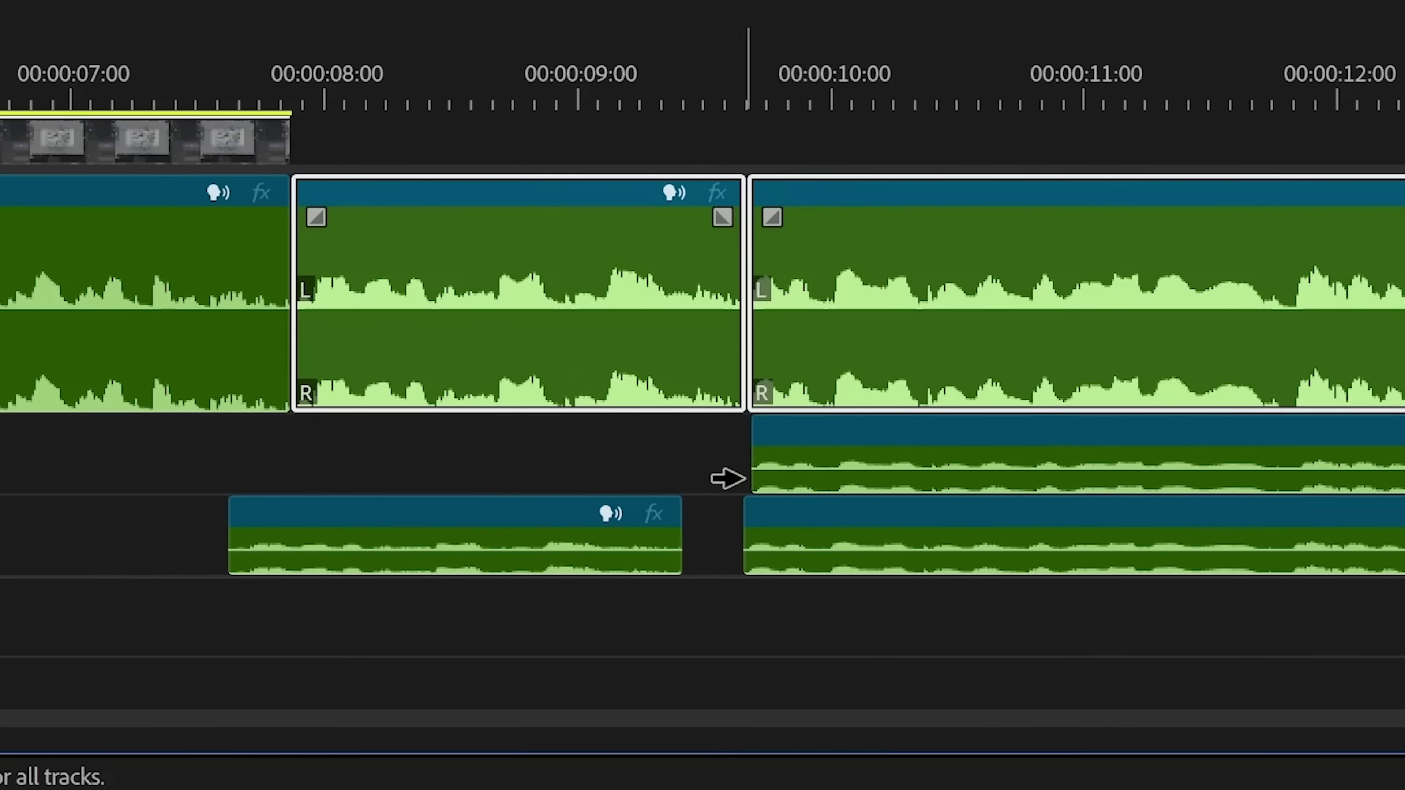
left_click(759, 477)
left_click(796, 547)
left_click(402, 561, "shift")
left_click_drag(824, 303, 837, 320)
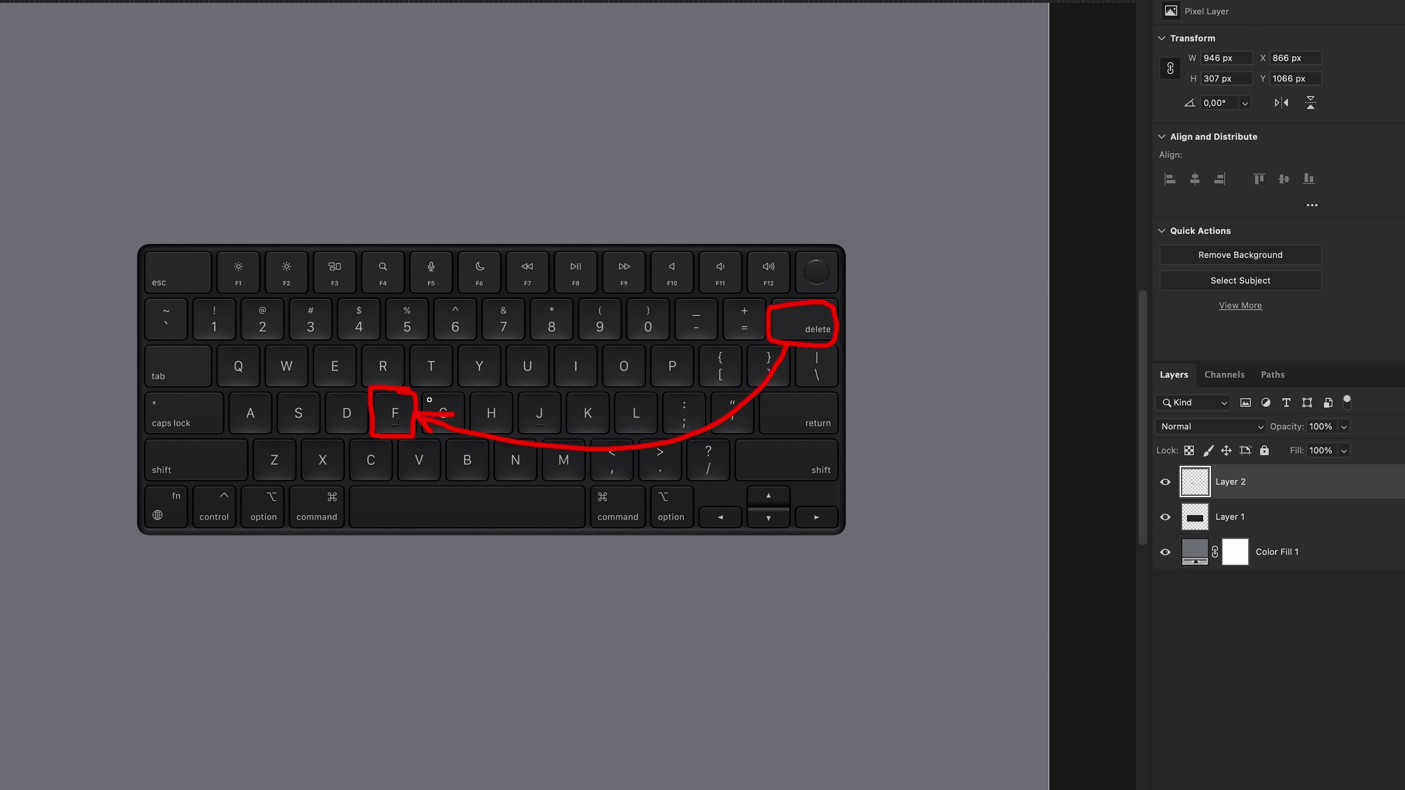
Step: In Photoshop, outline the right half of the keyboard picture with a freehand blue rectangle
mouse_move(491, 148)
left_mouse_down()
mouse_move(1021, 613)
mouse_move(962, 182)
mouse_move(506, 152)
left_mouse_up()
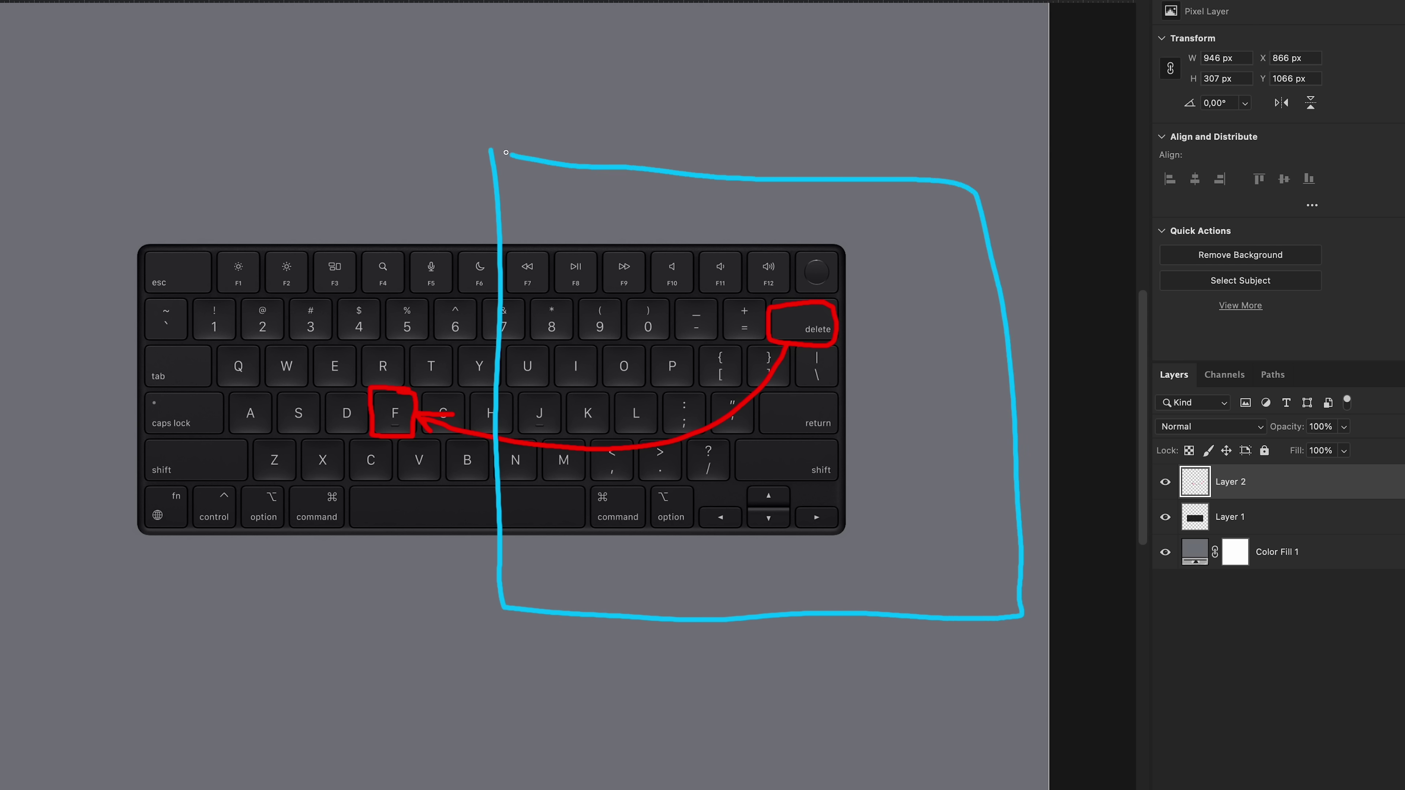
left_click_drag(790, 309, 833, 478)
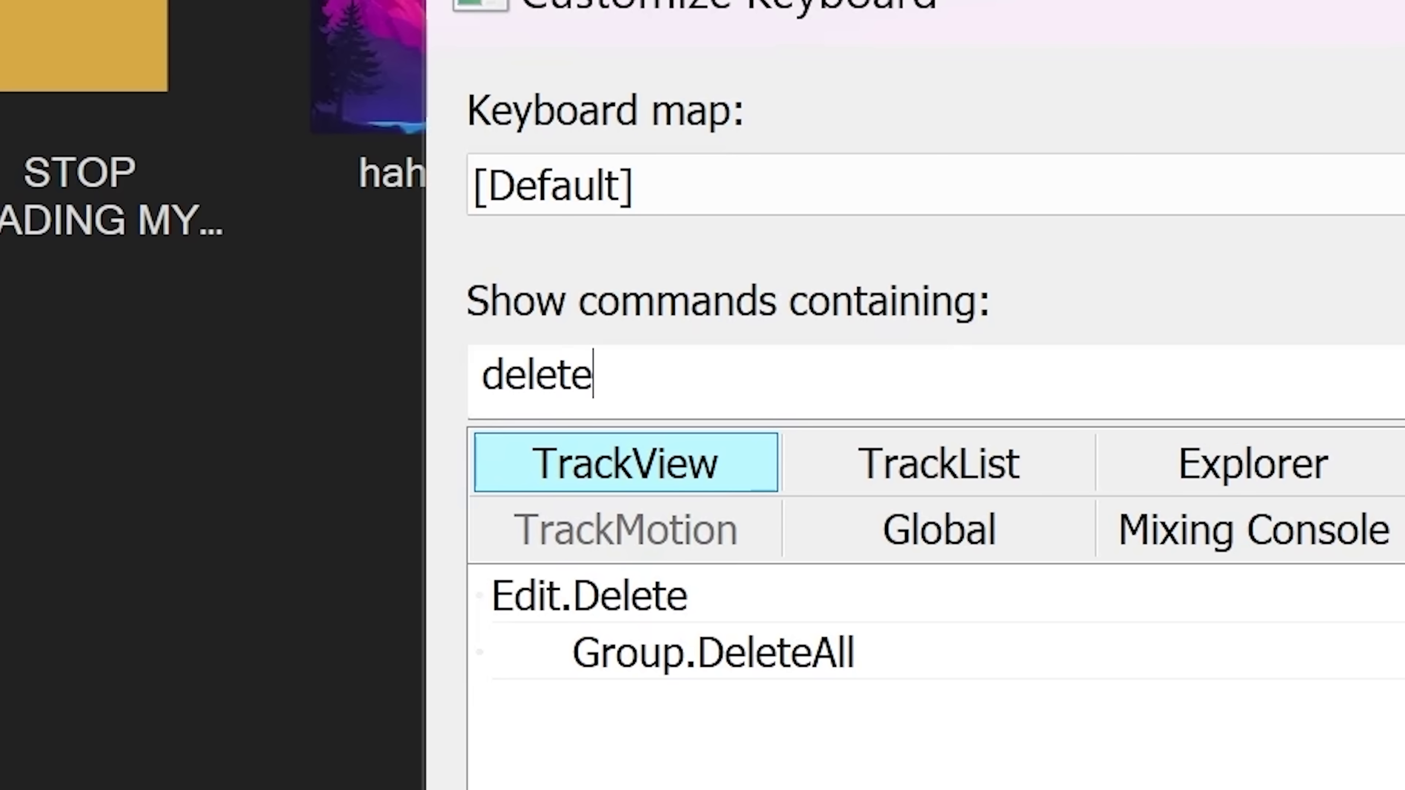
Step: In VEGAS Pro's keyboard customization, filter the TrackView commands for delete and assign F as the shortcut for Edit.Delete
left_click(937, 530)
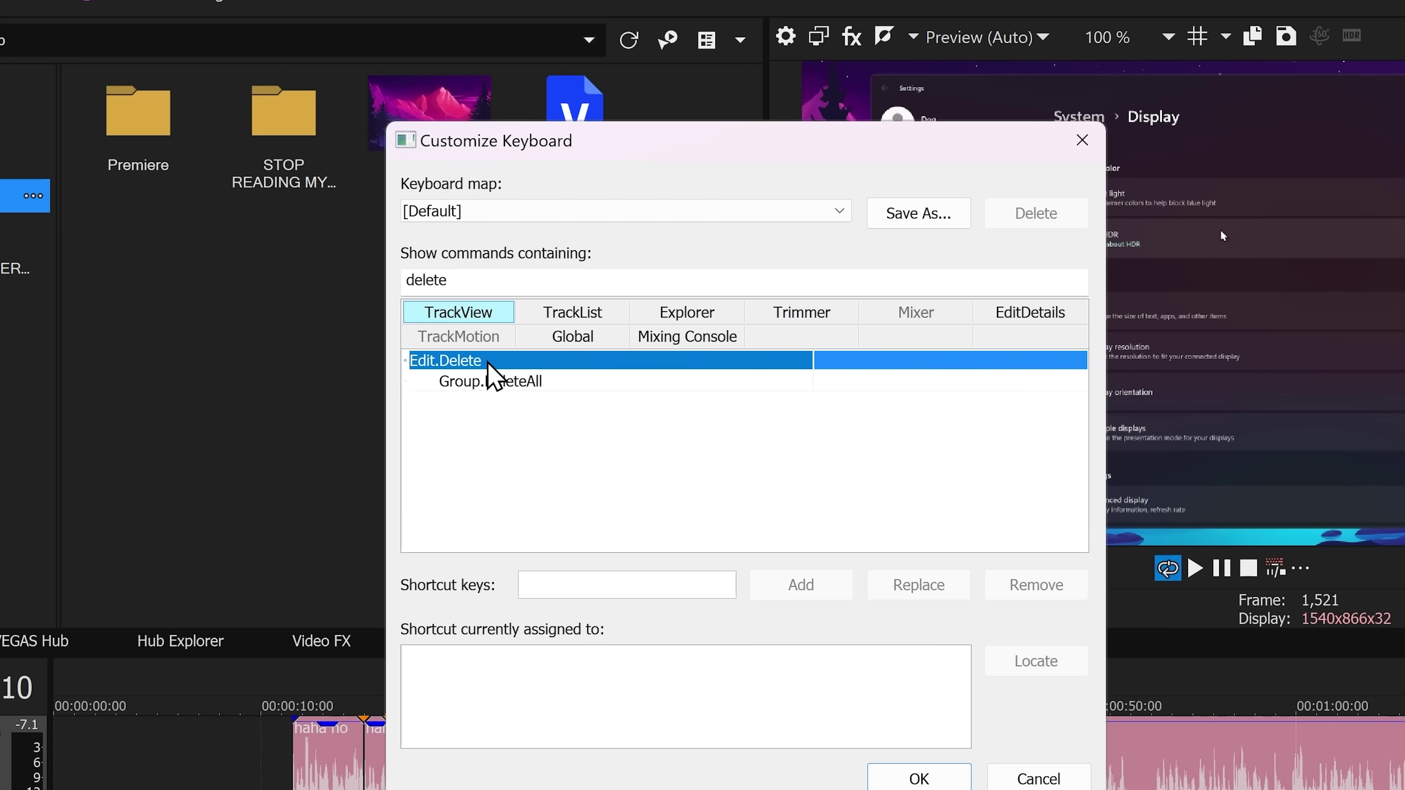
left_click(850, 405)
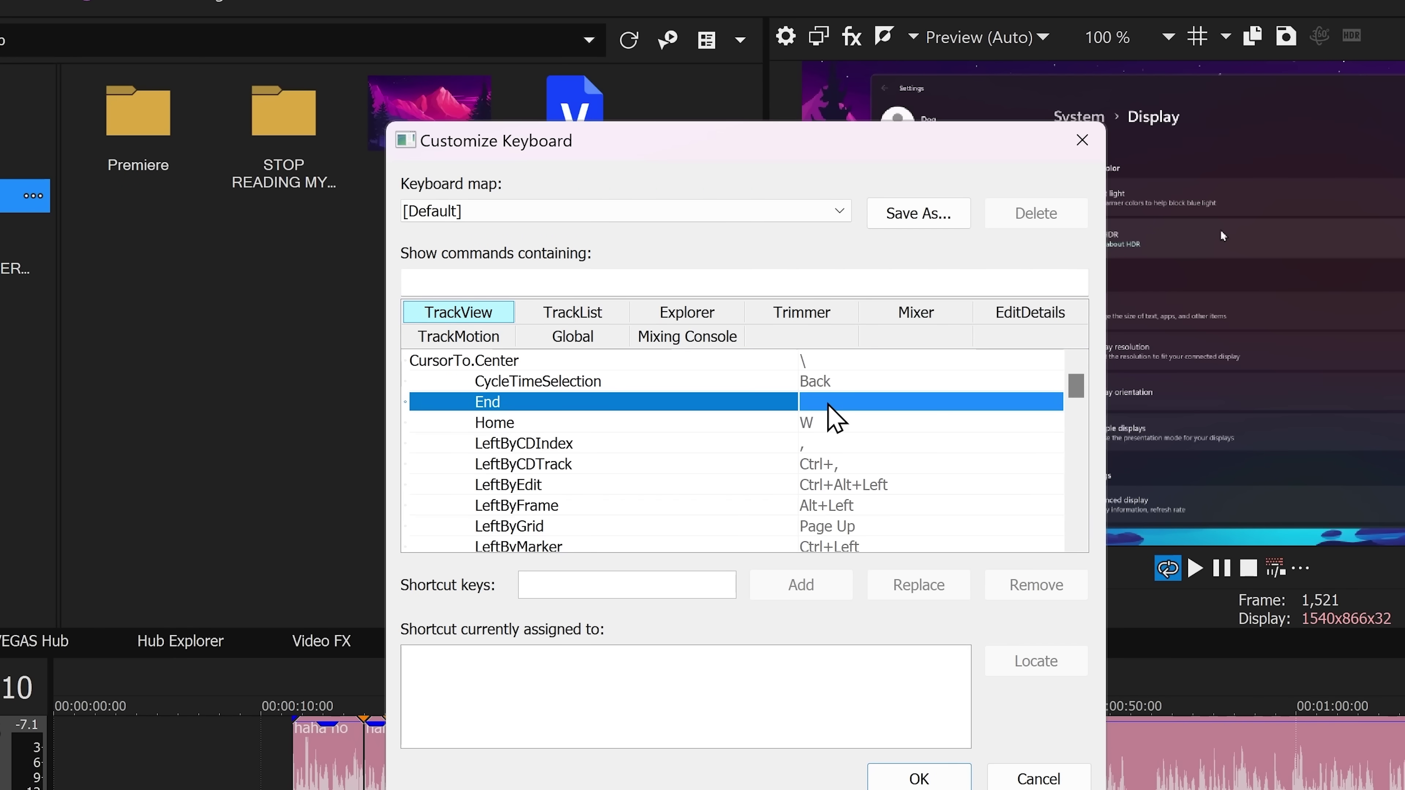
type("delete")
left_click(445, 361)
left_click(571, 588)
key("f")
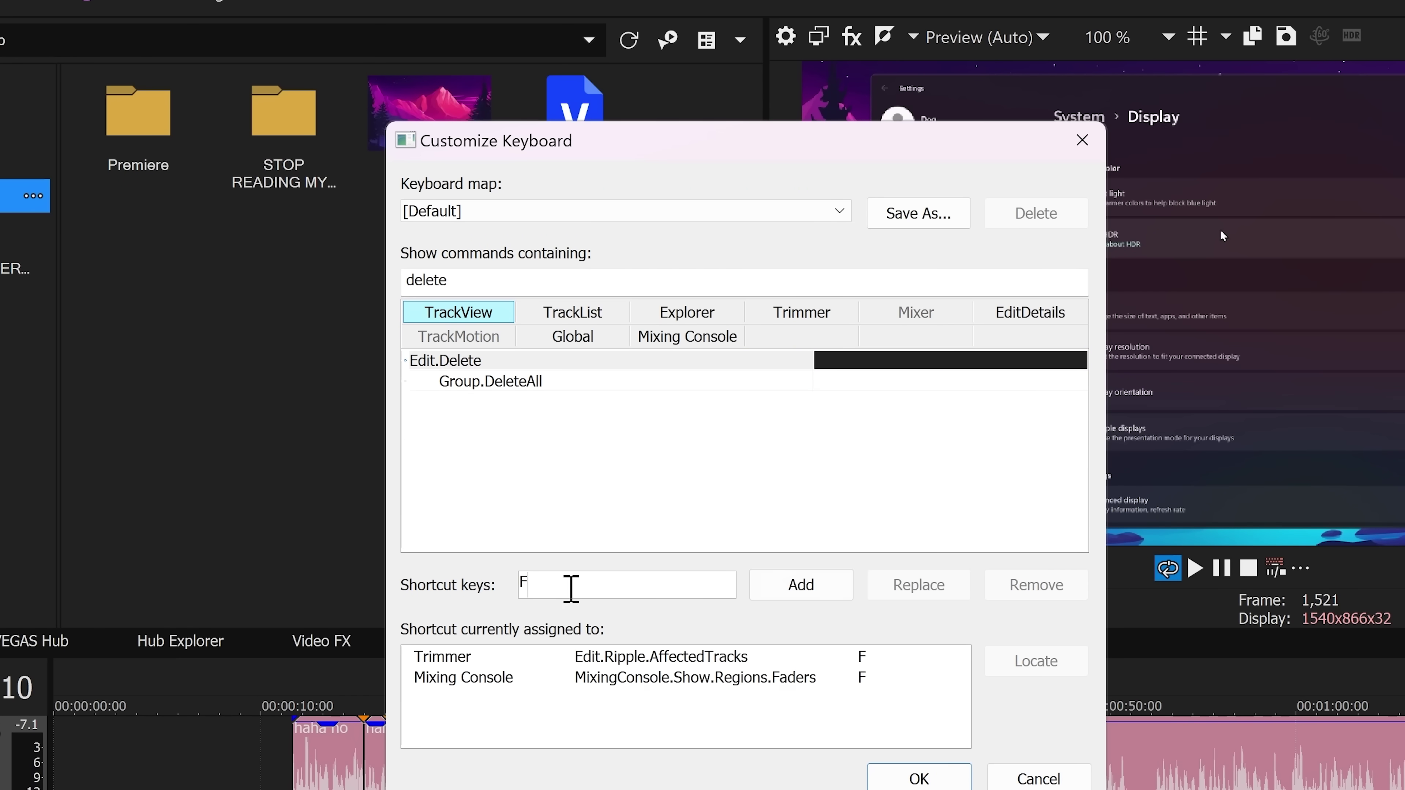
left_click(797, 591)
Step: Try to remove F from the Trimmer's Edit.Ripple.AffectedTracks command, and assign F to Edit.Delete again
left_click(644, 677)
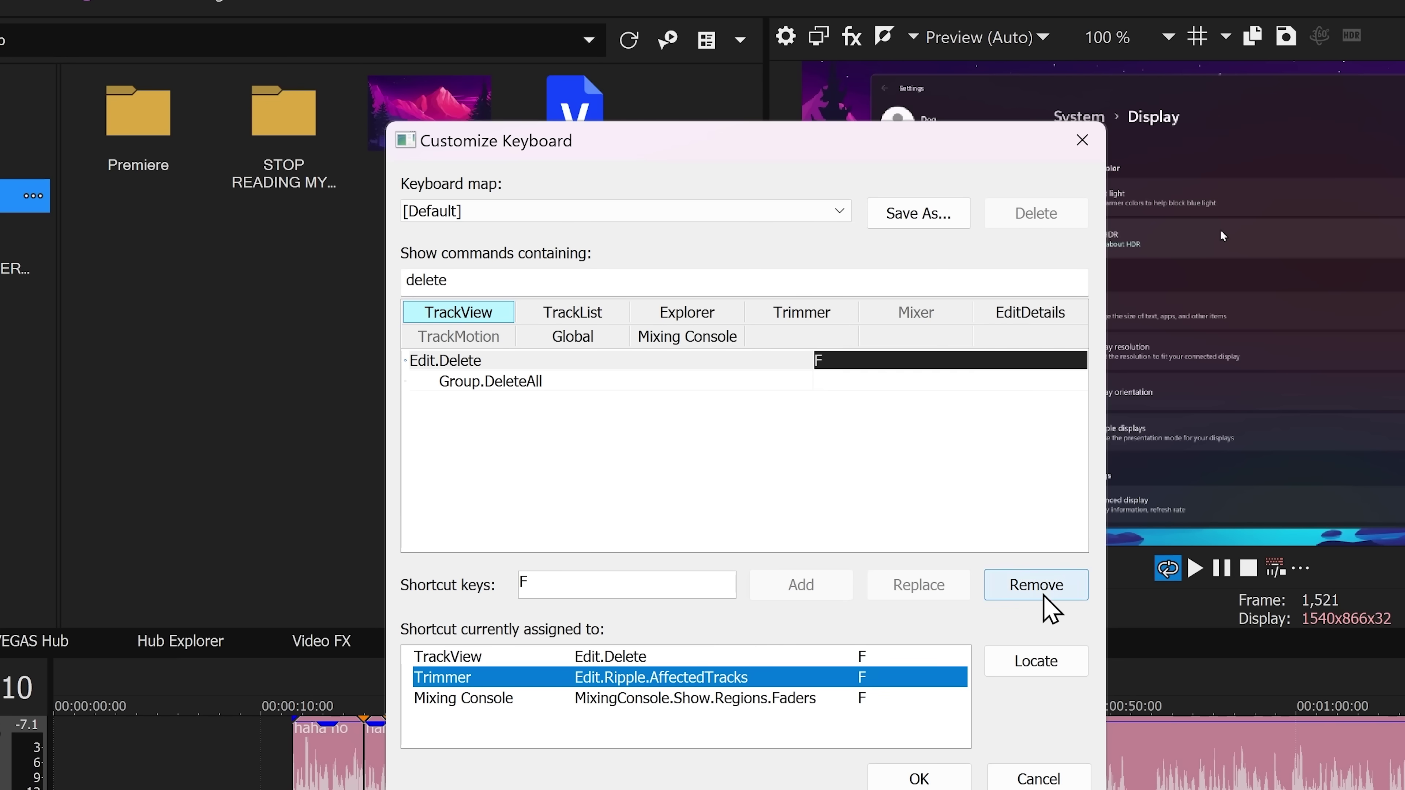
left_click(1035, 585)
left_click(900, 363)
left_click(637, 586)
key("f")
left_click(807, 594)
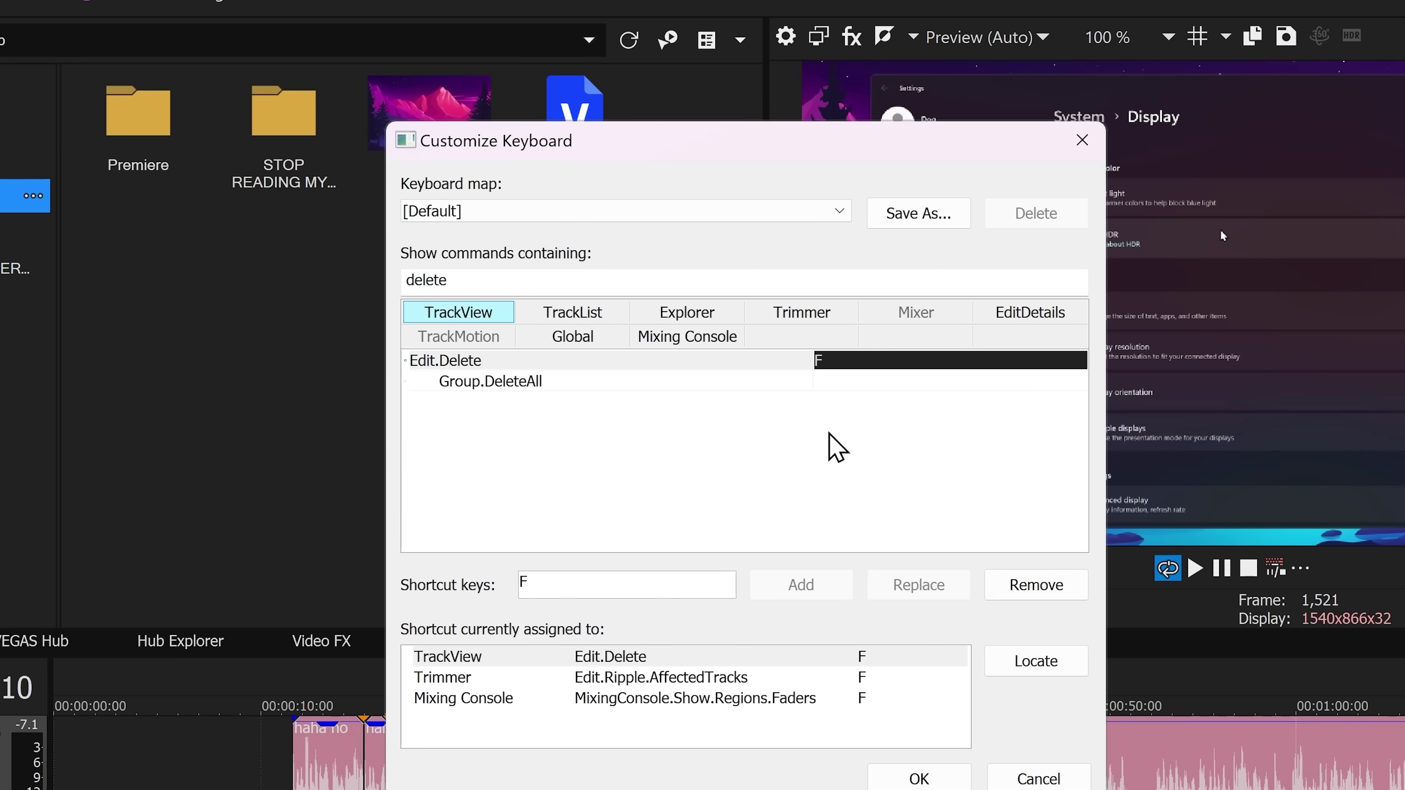
Step: Check the Trimmer and Mixing Console commands sharing F, save the shortcut changes, and delete the selected haha no piece with the new shortcut
left_click(479, 678)
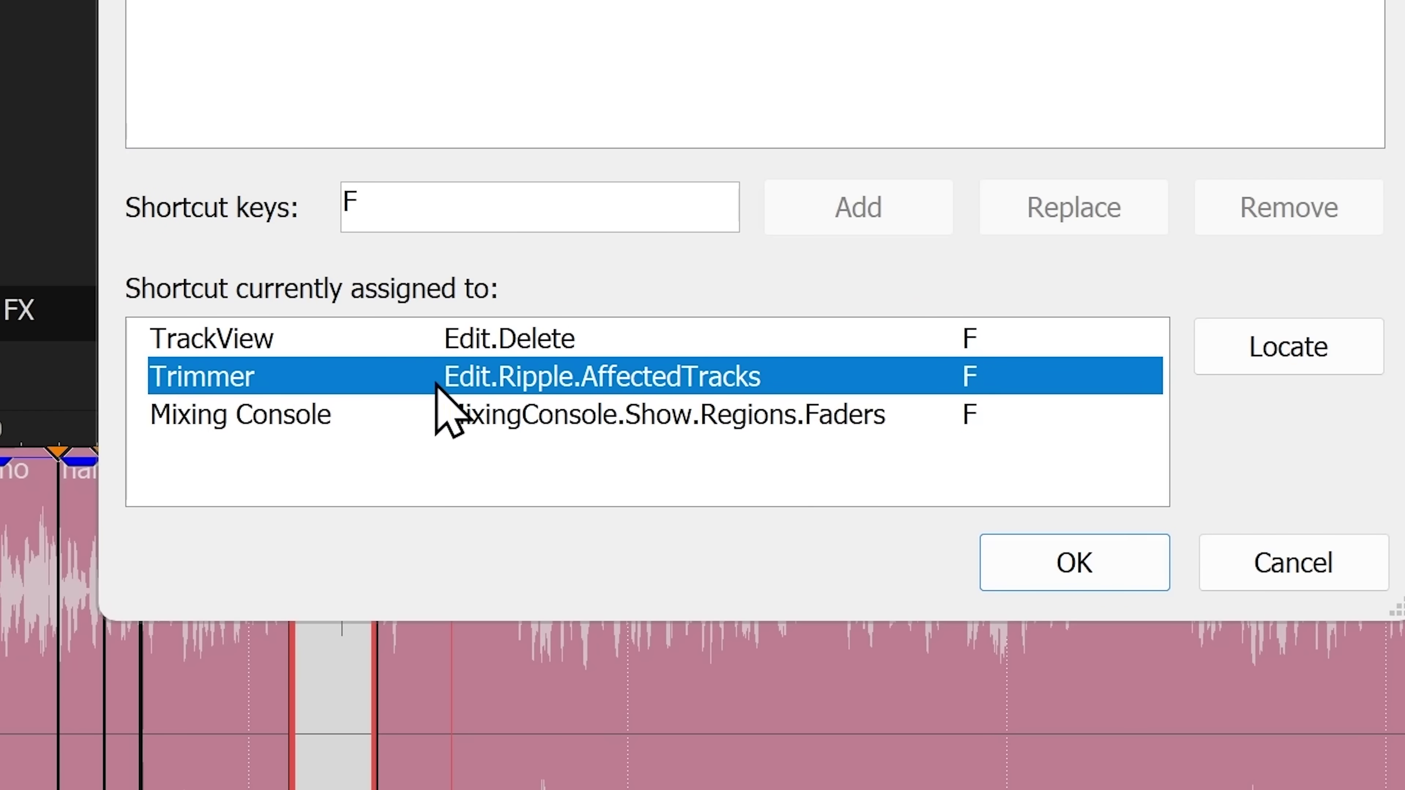
left_click(467, 412)
left_click(489, 374)
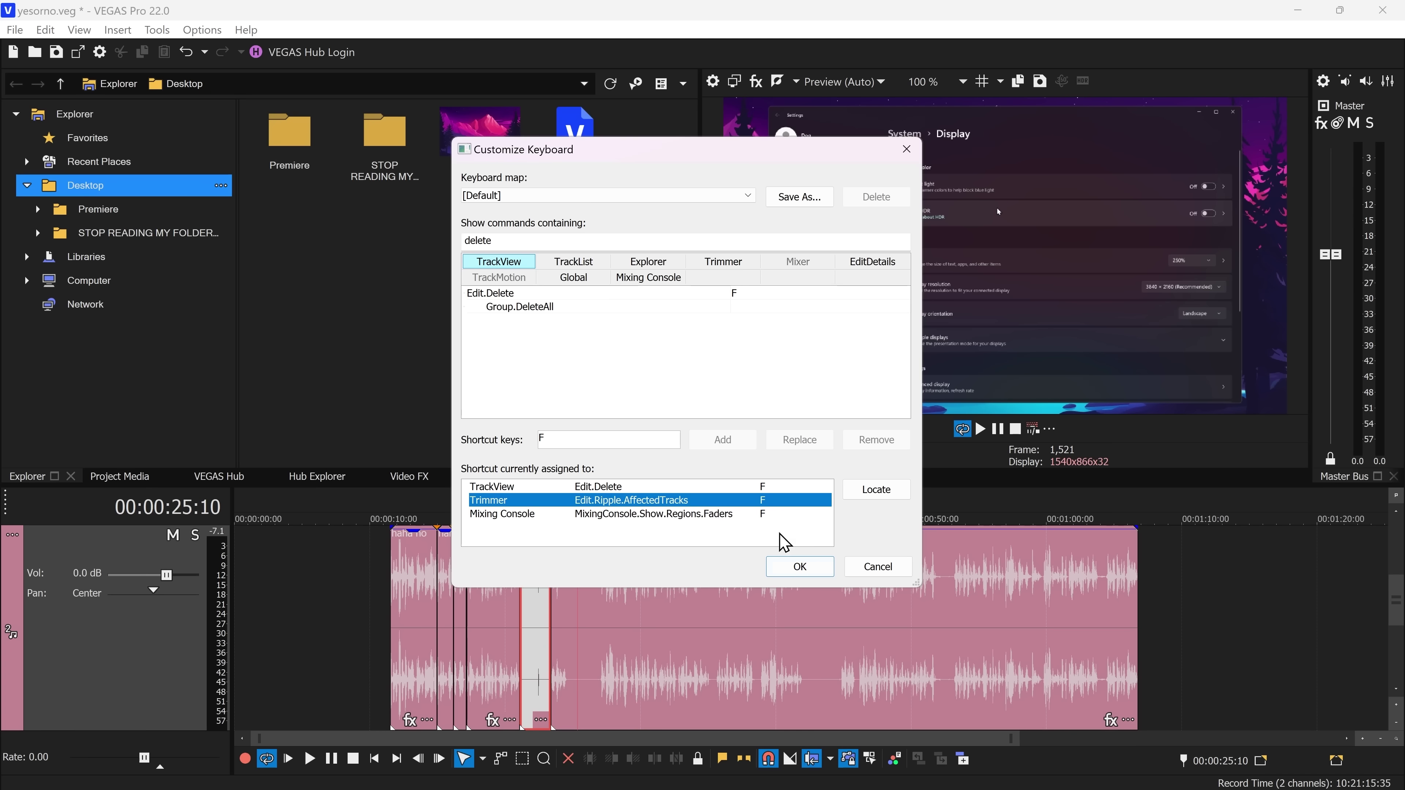
left_click(1074, 562)
key("f")
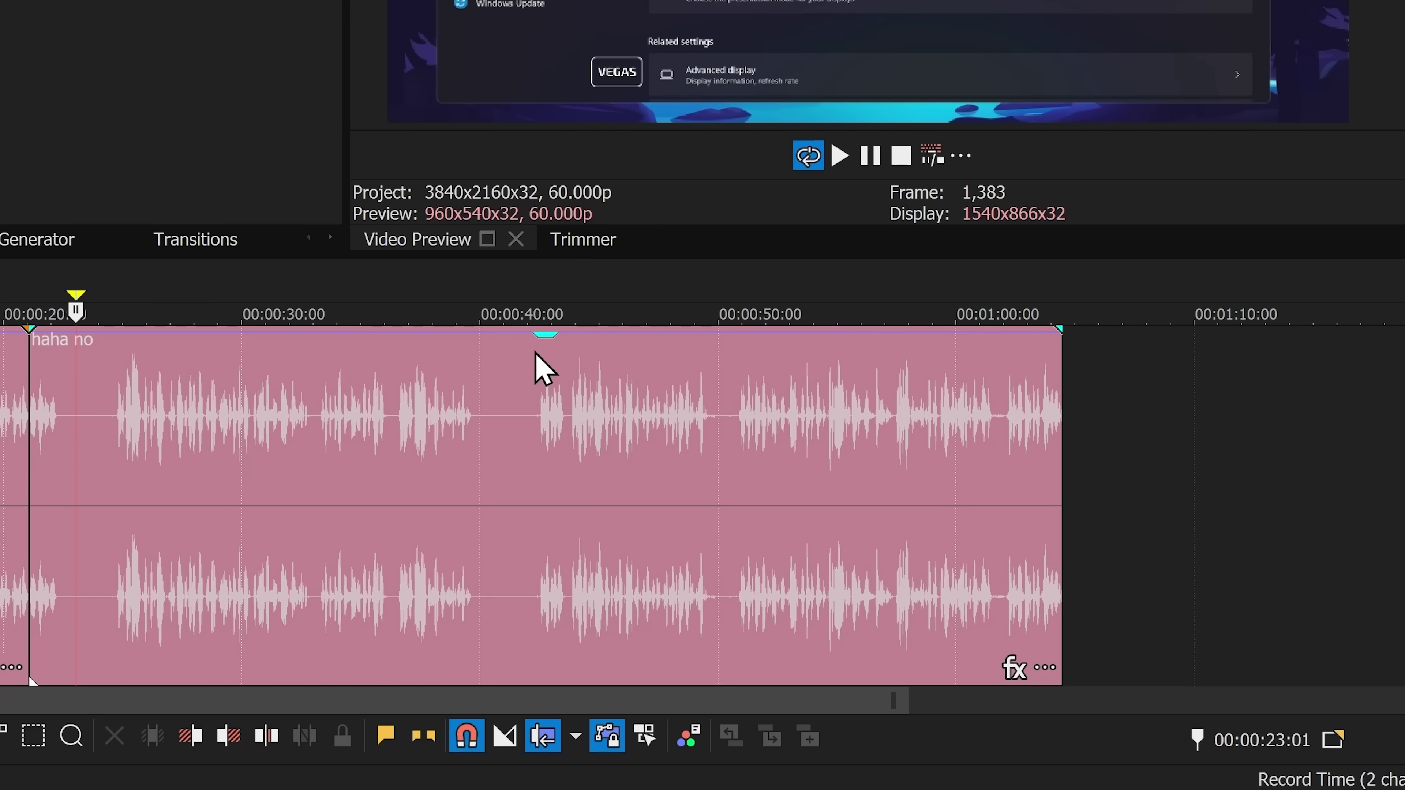
Step: Test the Video Preview's zoom by magnifying up to 232 % and panning the picture, finishing with Bypass Zoom
left_click(527, 540)
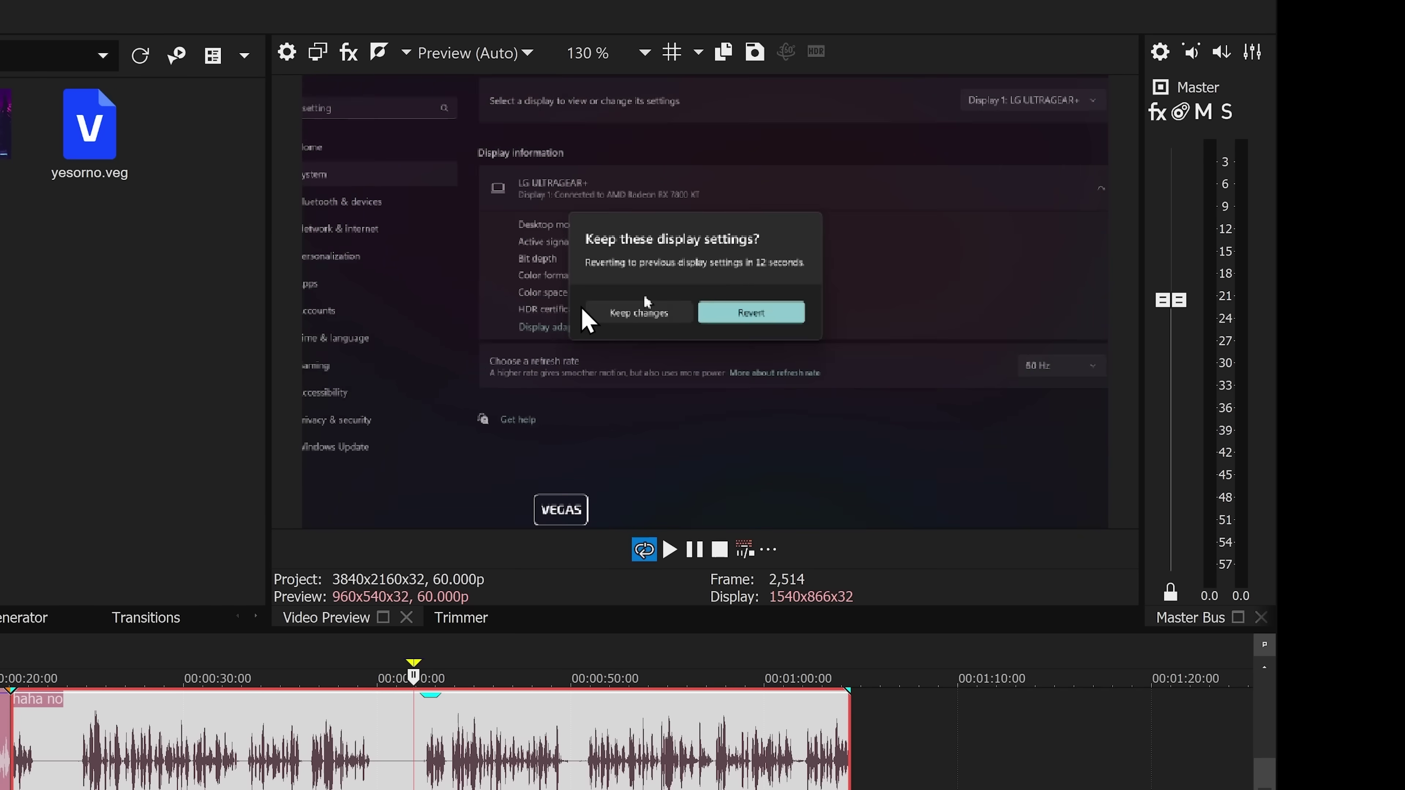
scroll(559, 326, "up", 3)
scroll(559, 326, "down", 2)
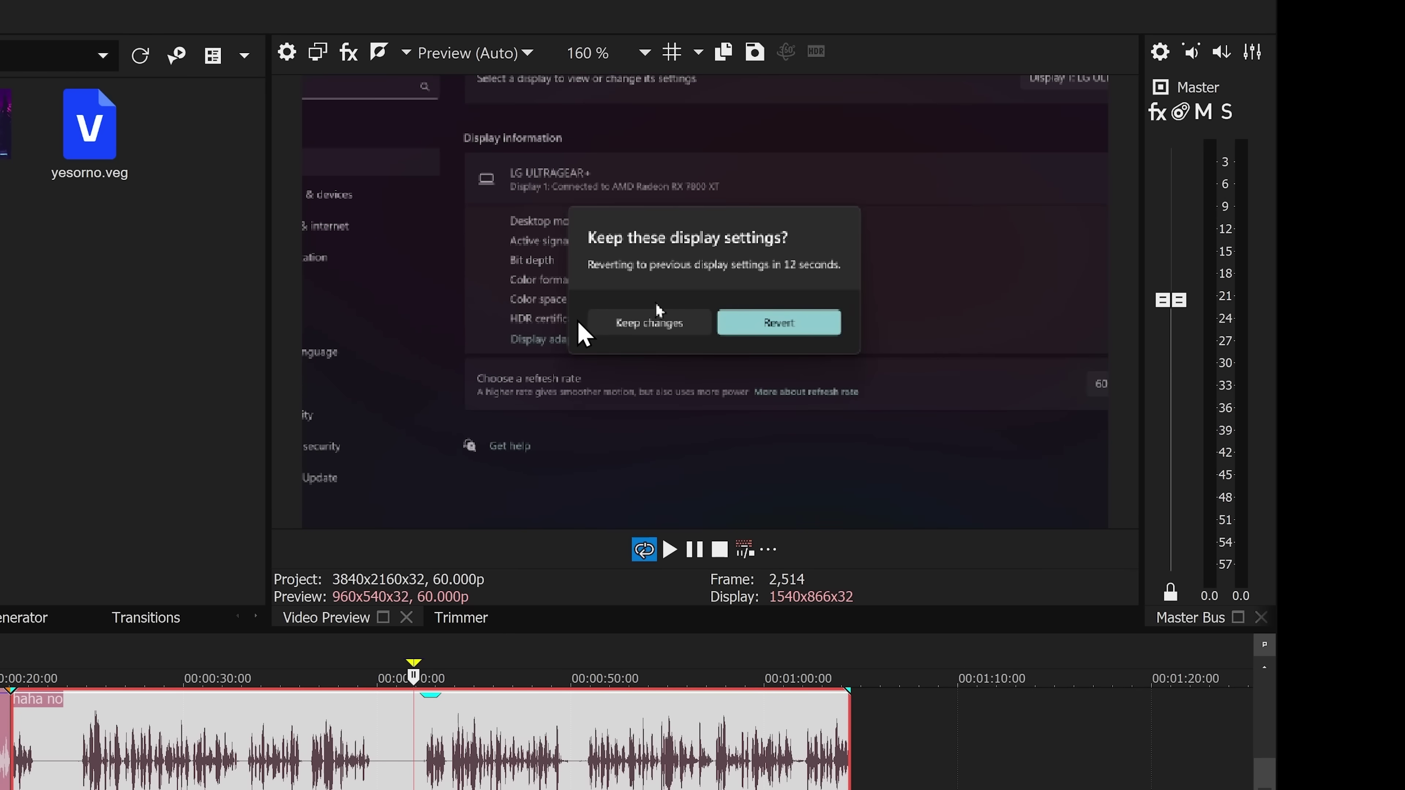
left_click_drag(575, 319, 645, 313)
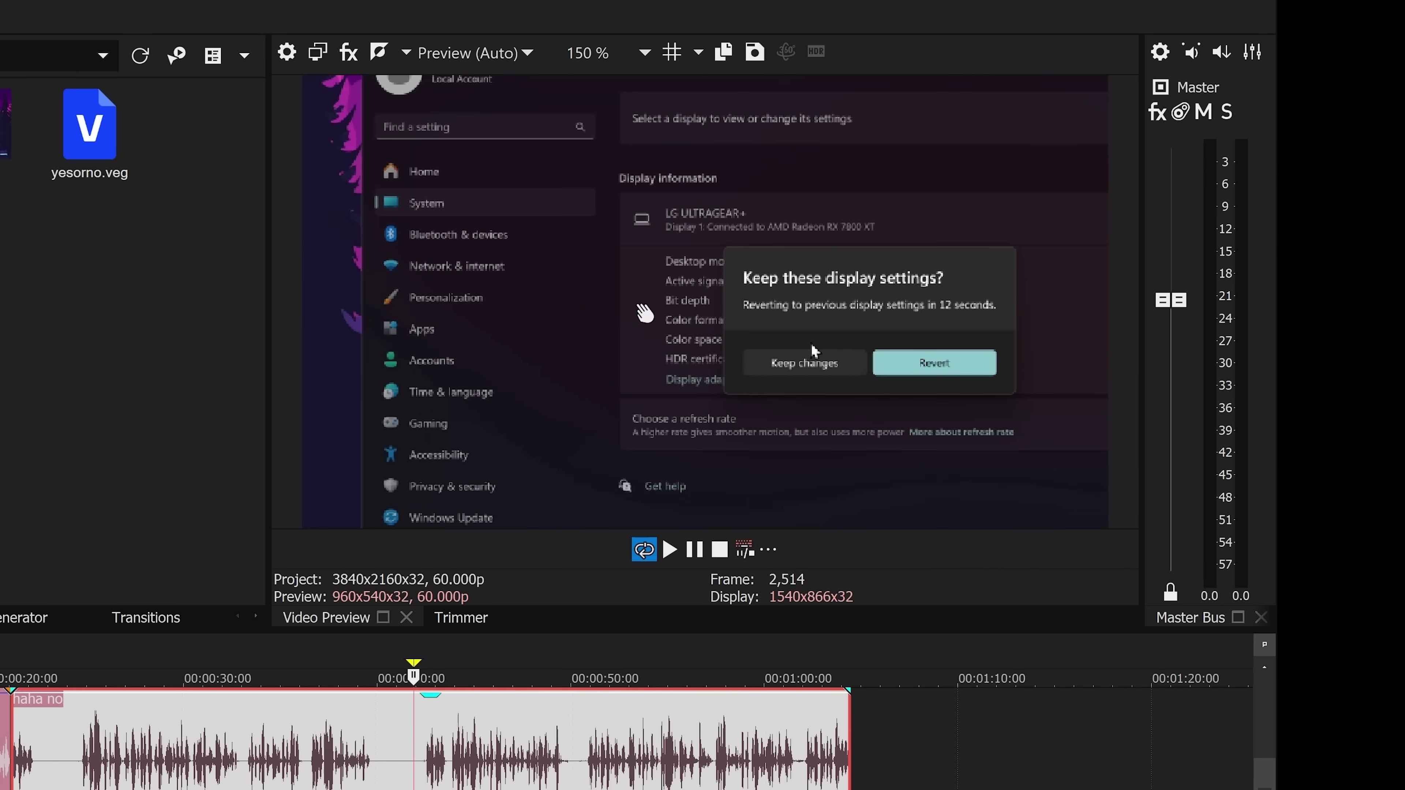
scroll(644, 313, "up", 2)
left_click(644, 52)
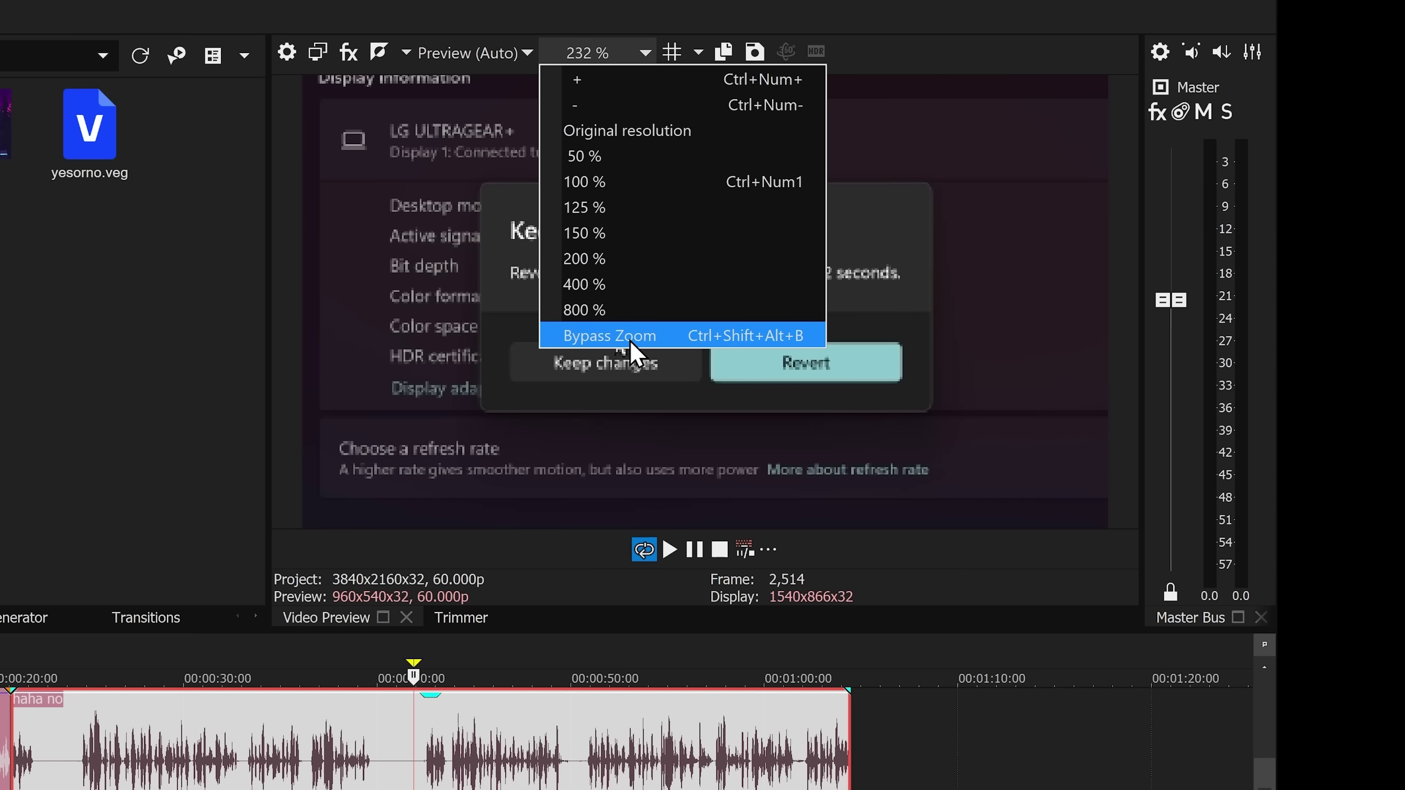
left_click(578, 338)
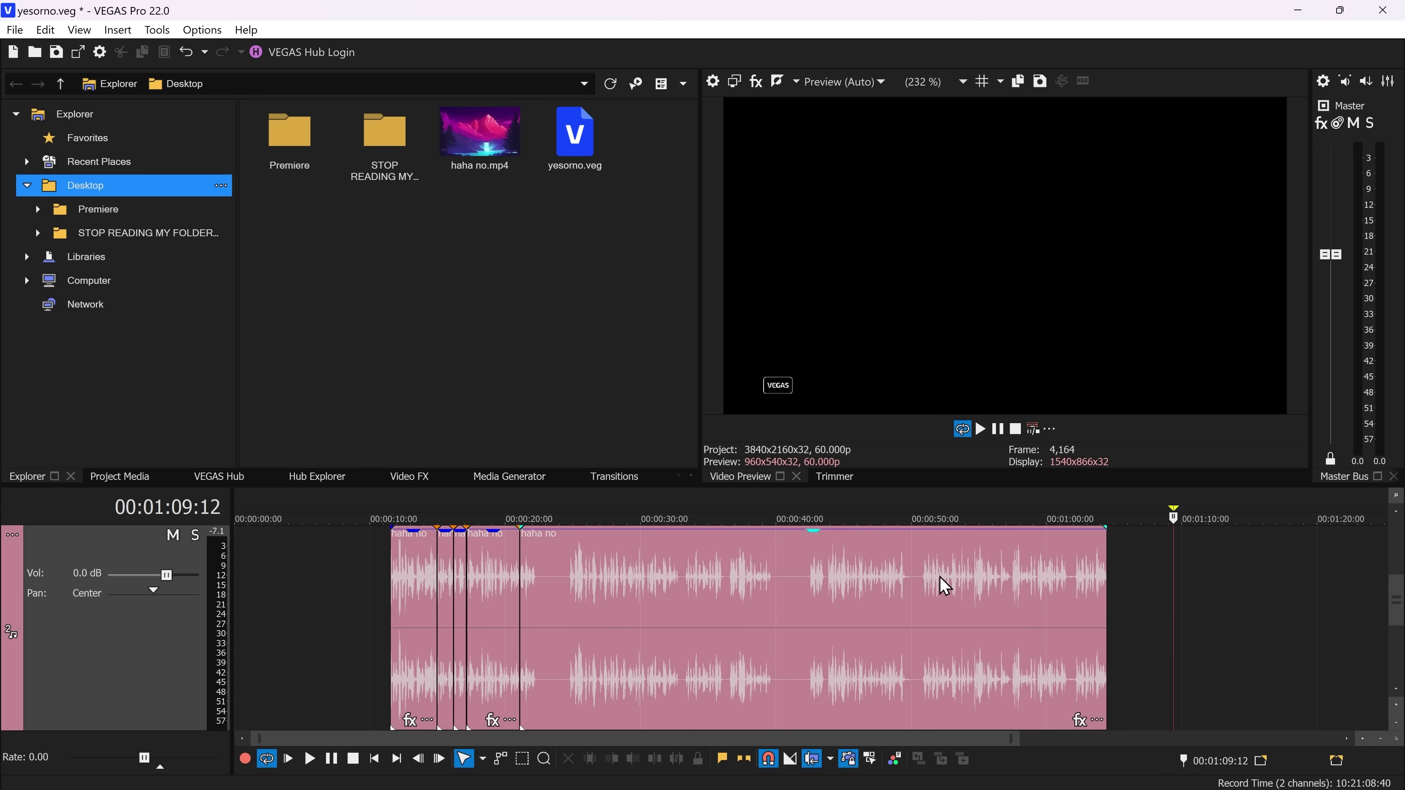
Step: Enlarge the timeline area by moving its upper border upward, and minimize the height of both tracks
left_click_drag(241, 511, 1094, 512)
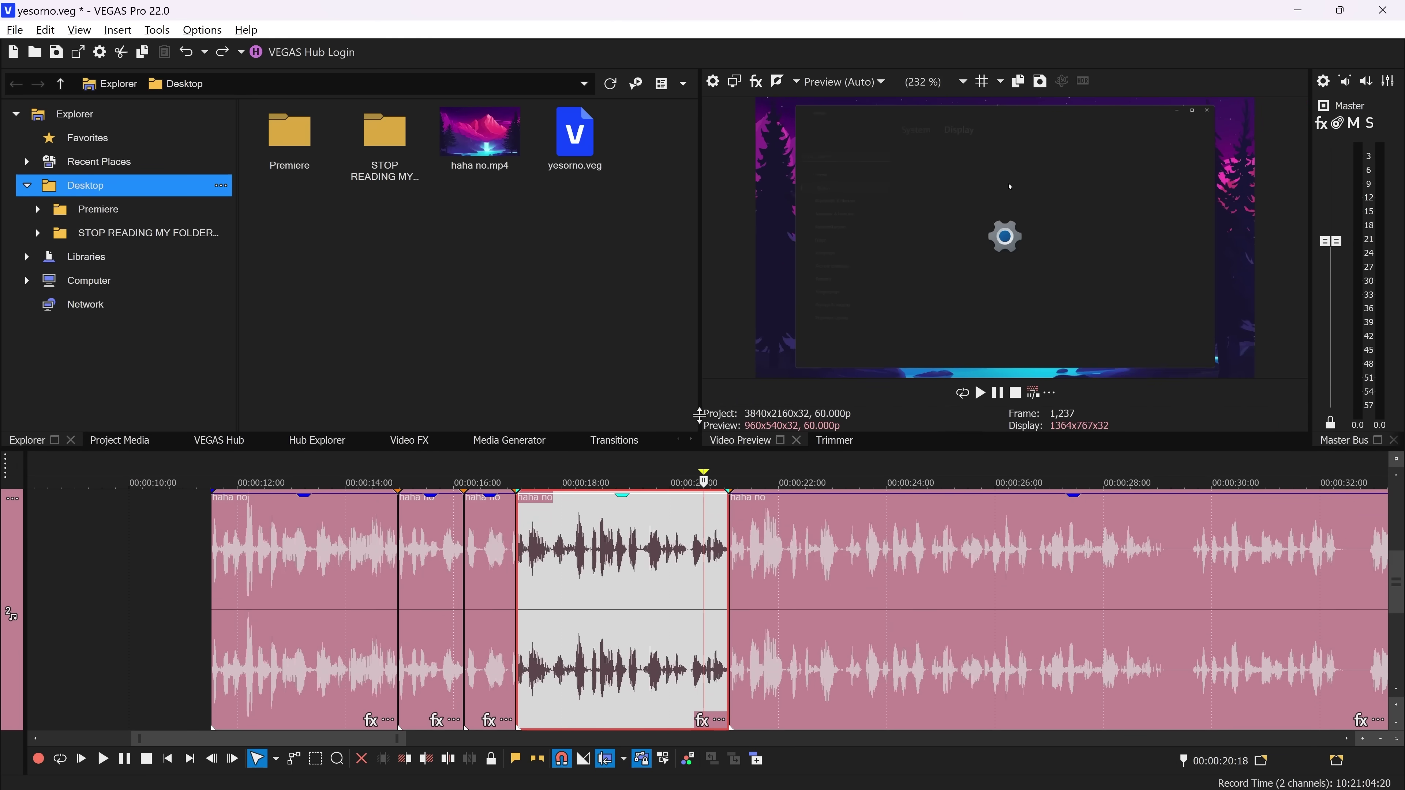
left_click_drag(702, 434, 701, 331)
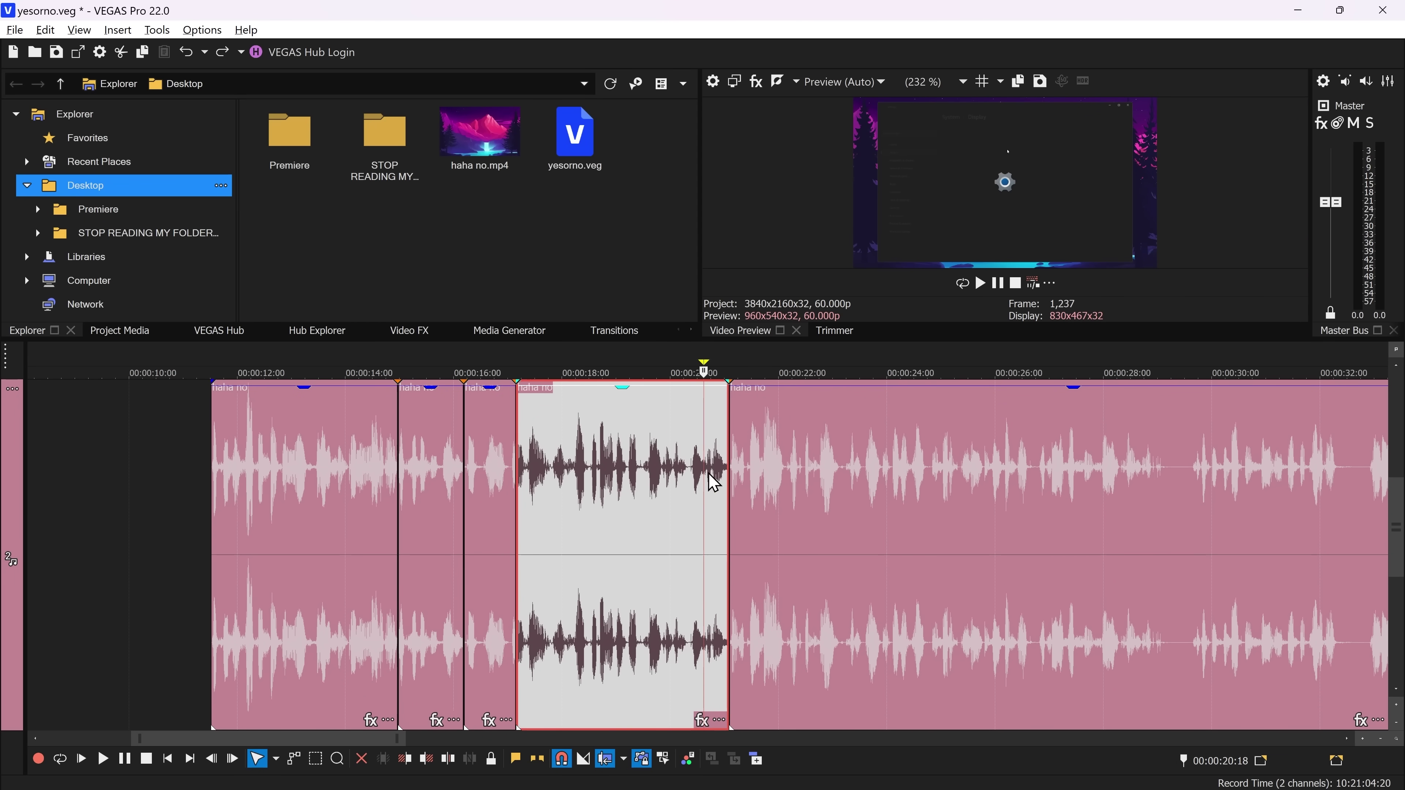
scroll(714, 483, "up", 3)
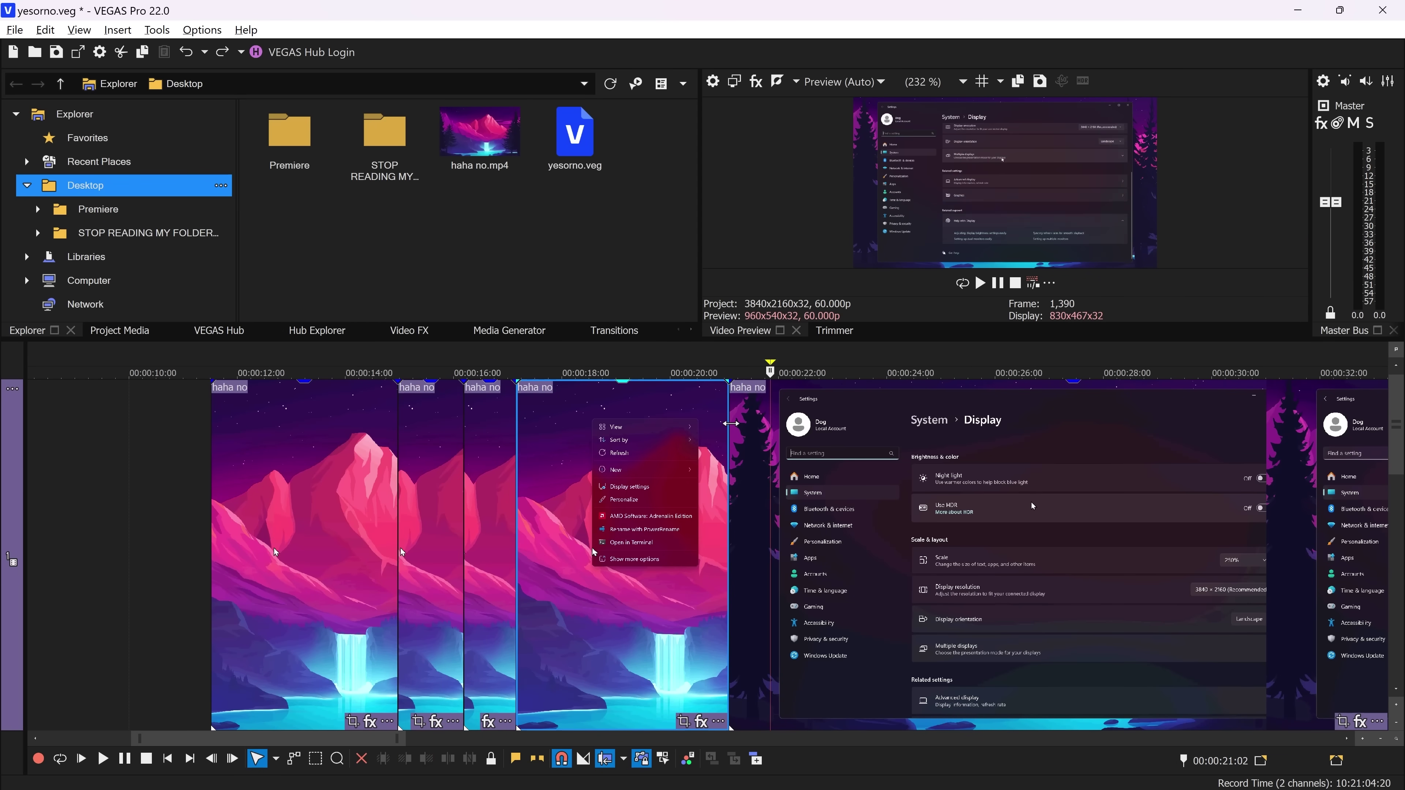
key("space")
key("grave")
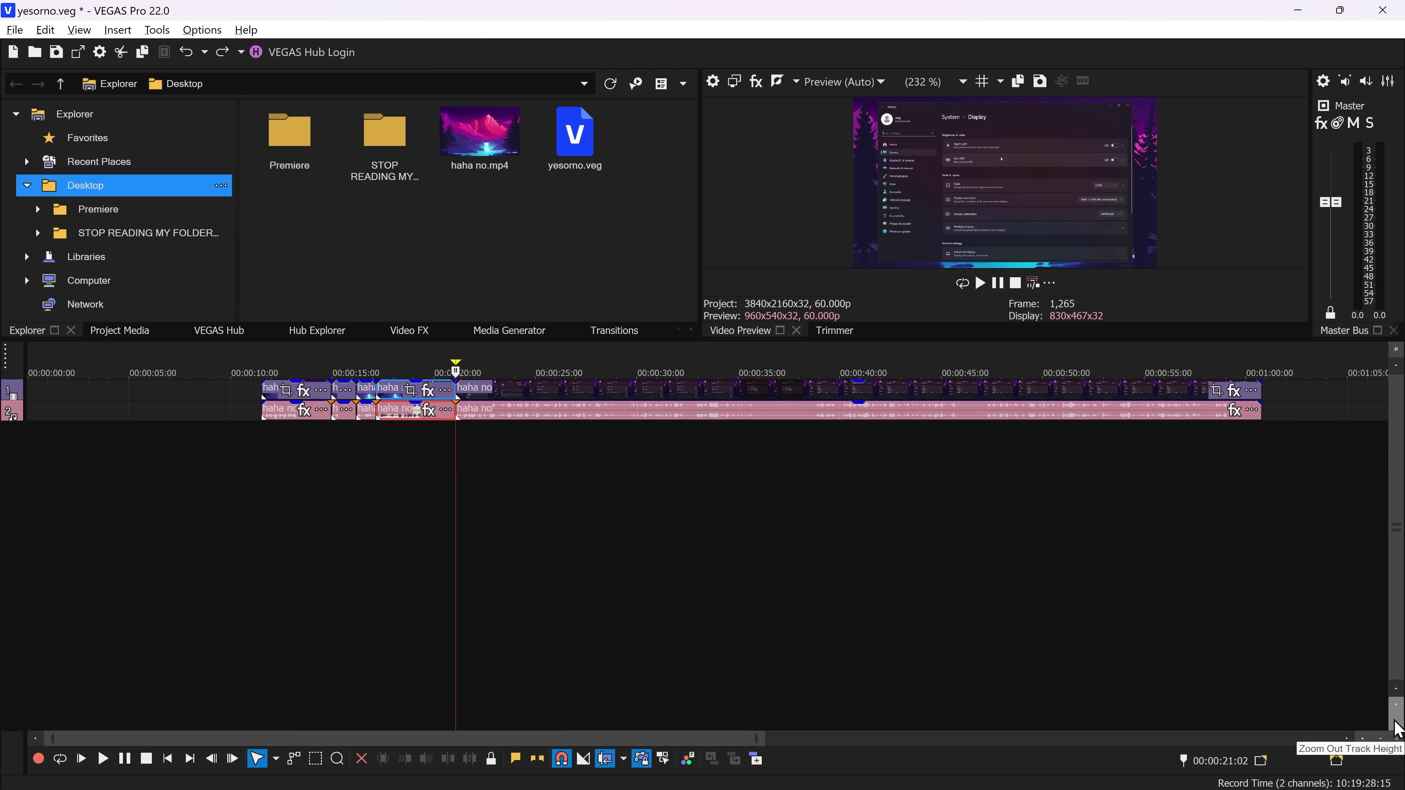
Step: Enlarge the audio track so its waveform fills about half the timeline area, and place the playhead near 00:00:29
left_click(258, 498)
left_click_drag(14, 439, 20, 602)
key("Up")
left_click(1204, 618)
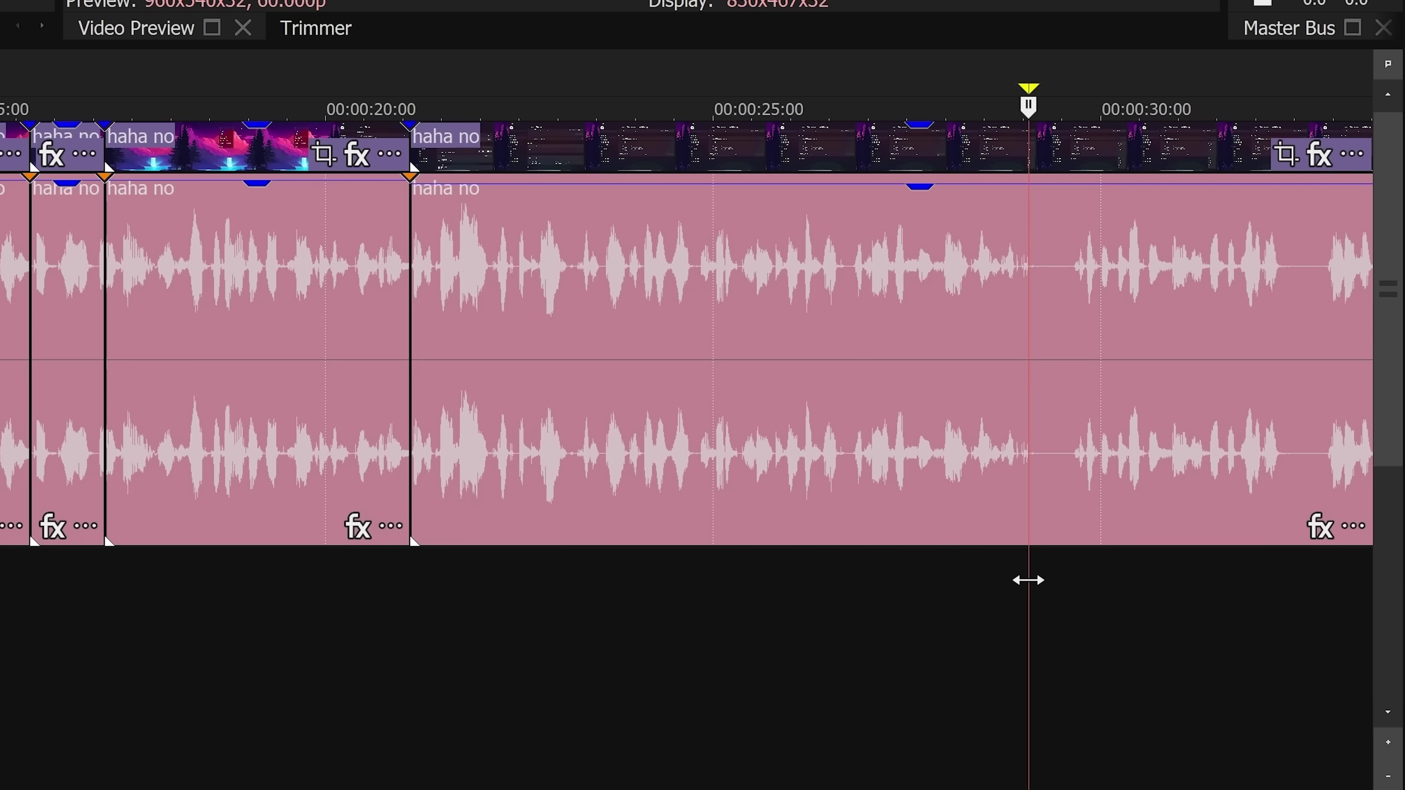
Step: Test repositioning the playhead around 00:00:29 by its line, its ruler handle and the empty area below the tracks, and play briefly
mouse_move(1028, 580)
left_mouse_down()
mouse_move(988, 586)
mouse_move(1039, 596)
mouse_move(1028, 601)
left_mouse_up()
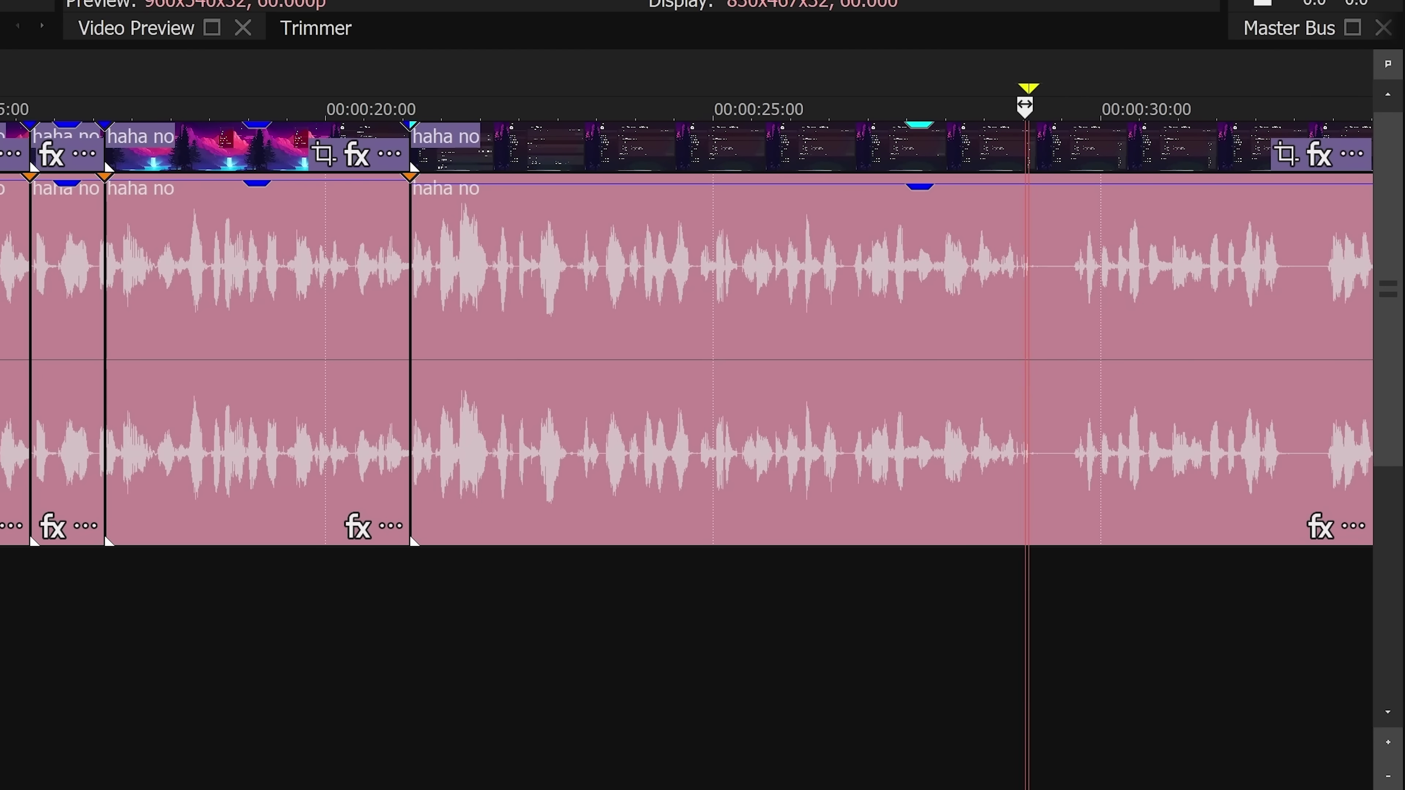
left_click_drag(1024, 105, 1026, 105)
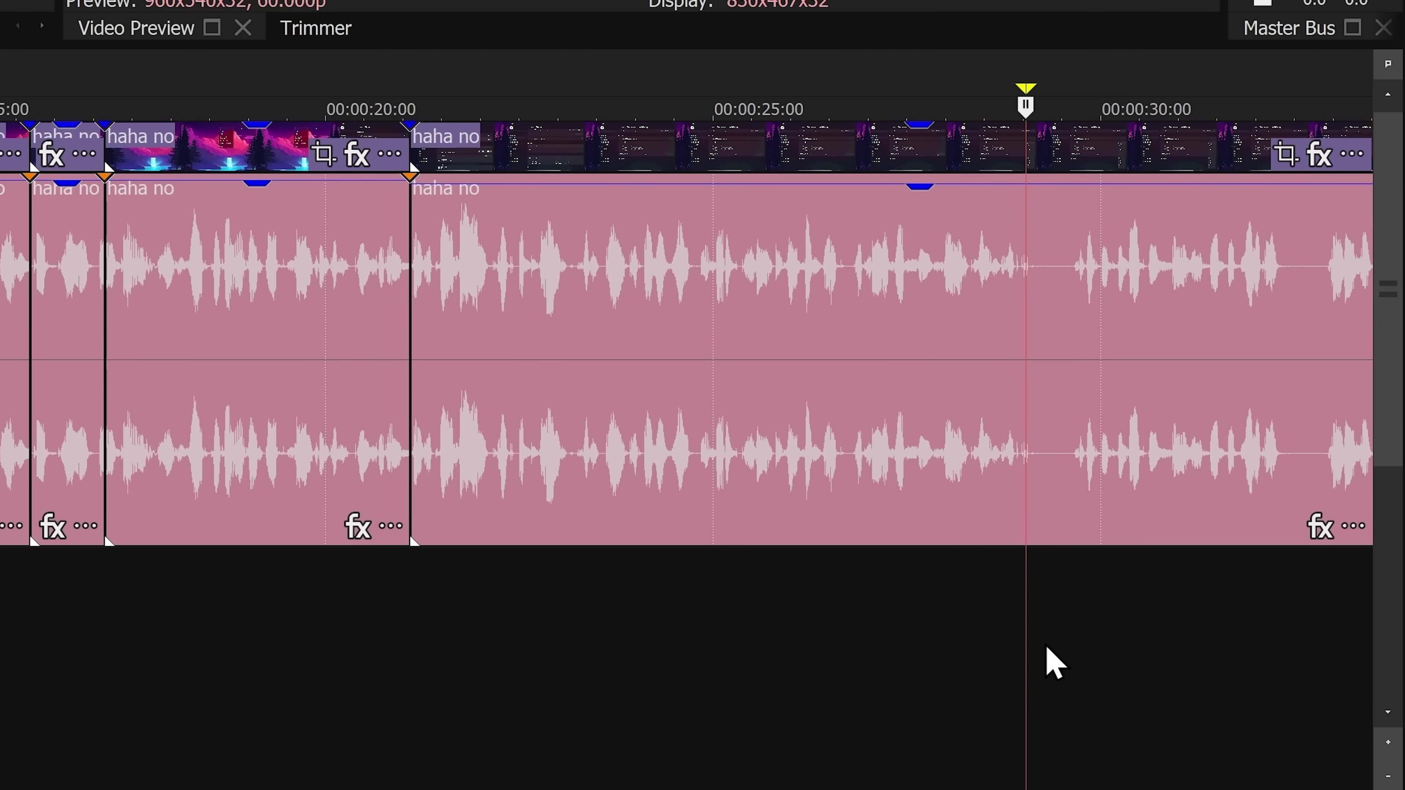
left_click(1035, 580)
key("space")
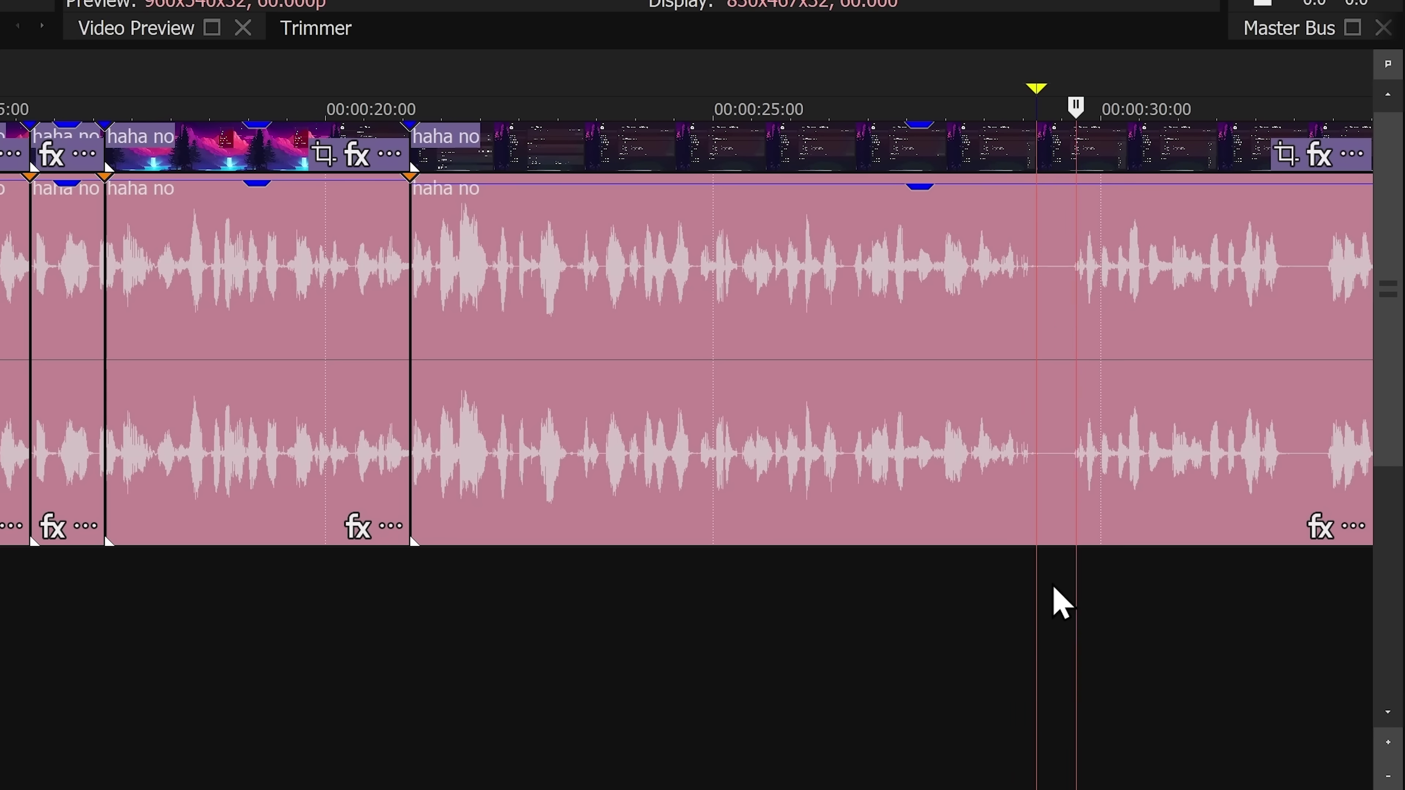
key("space")
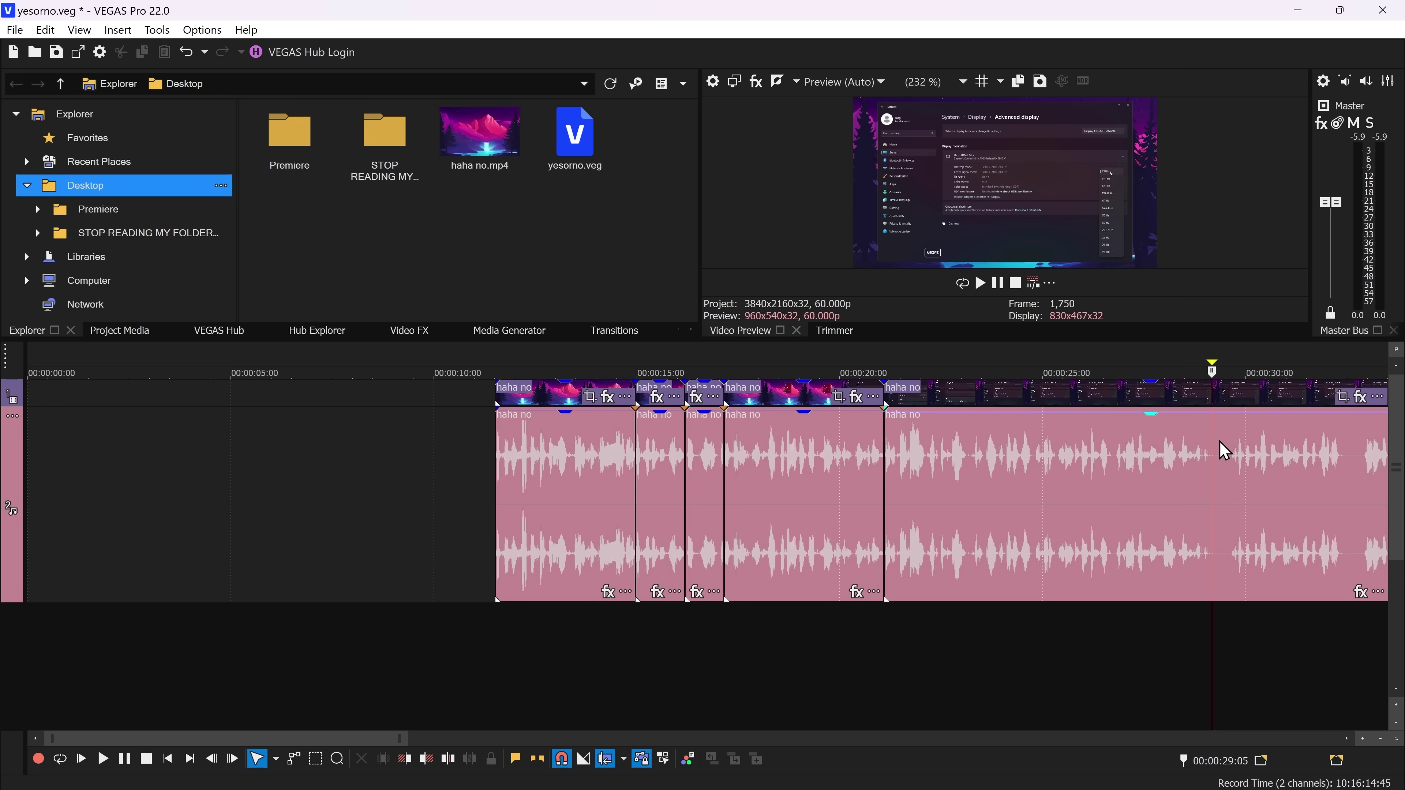
Step: Test zooming the timeline out to the whole haha no footage and back in around the playhead
scroll(996, 265, "down", 5)
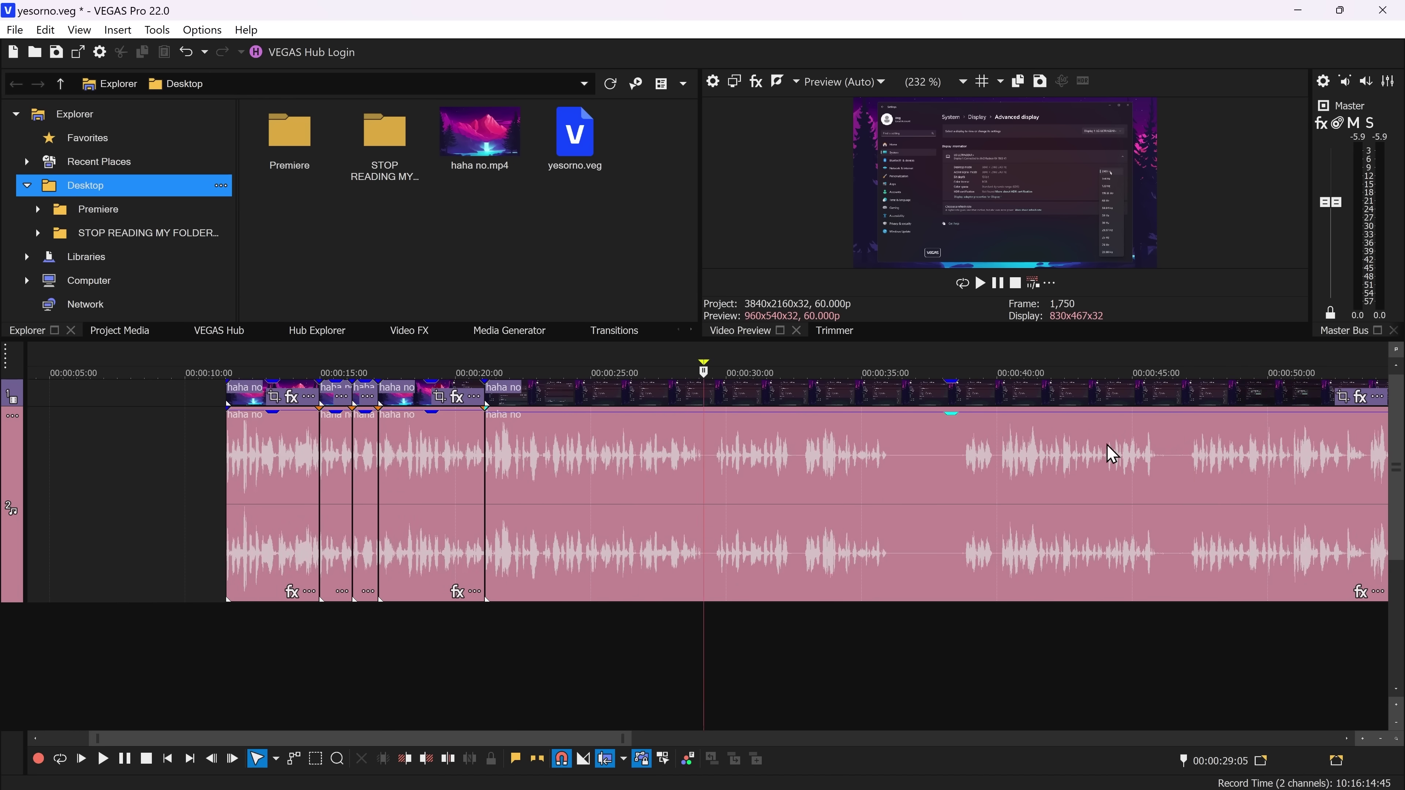
scroll(461, 491, "down", 1)
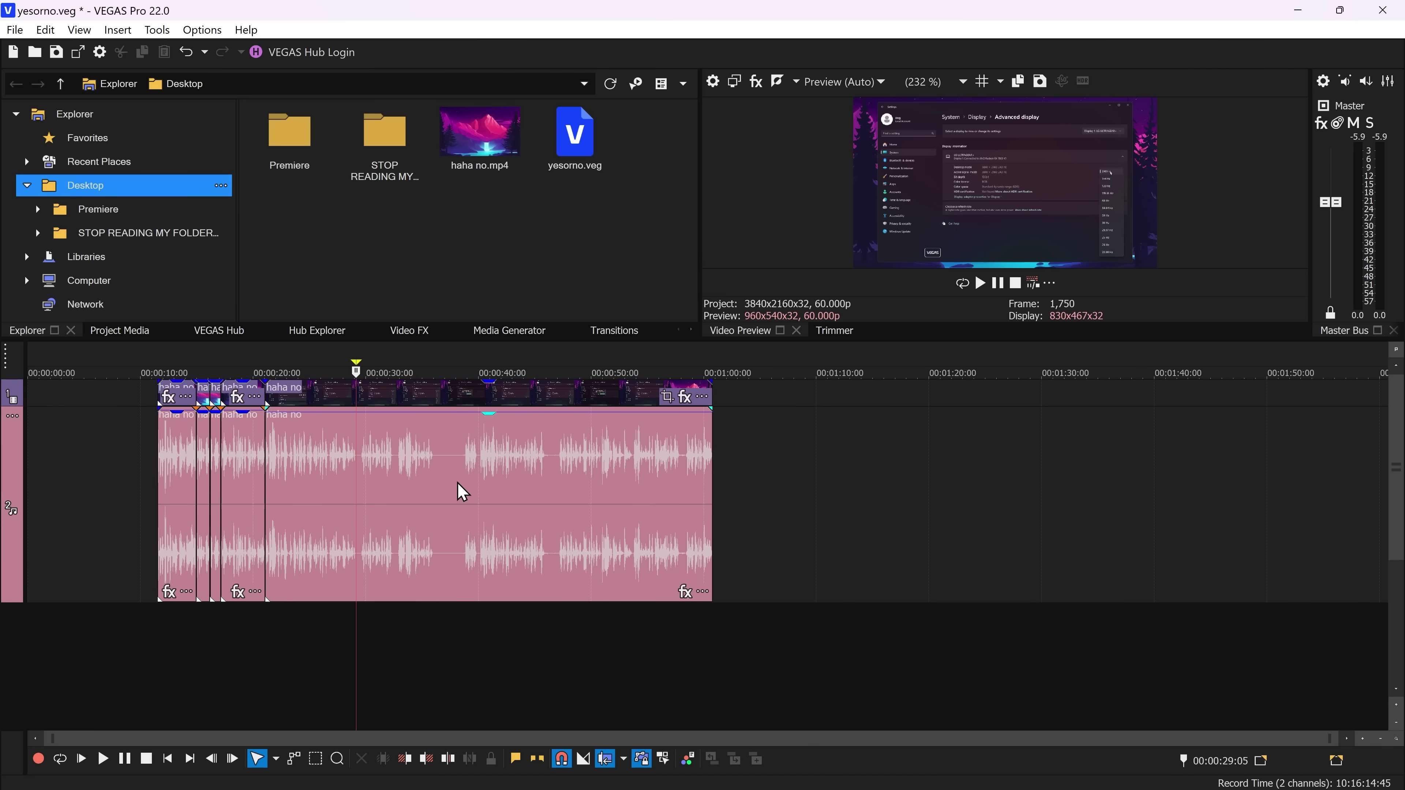
scroll(459, 491, "up", 3)
scroll(727, 477, "down", 2)
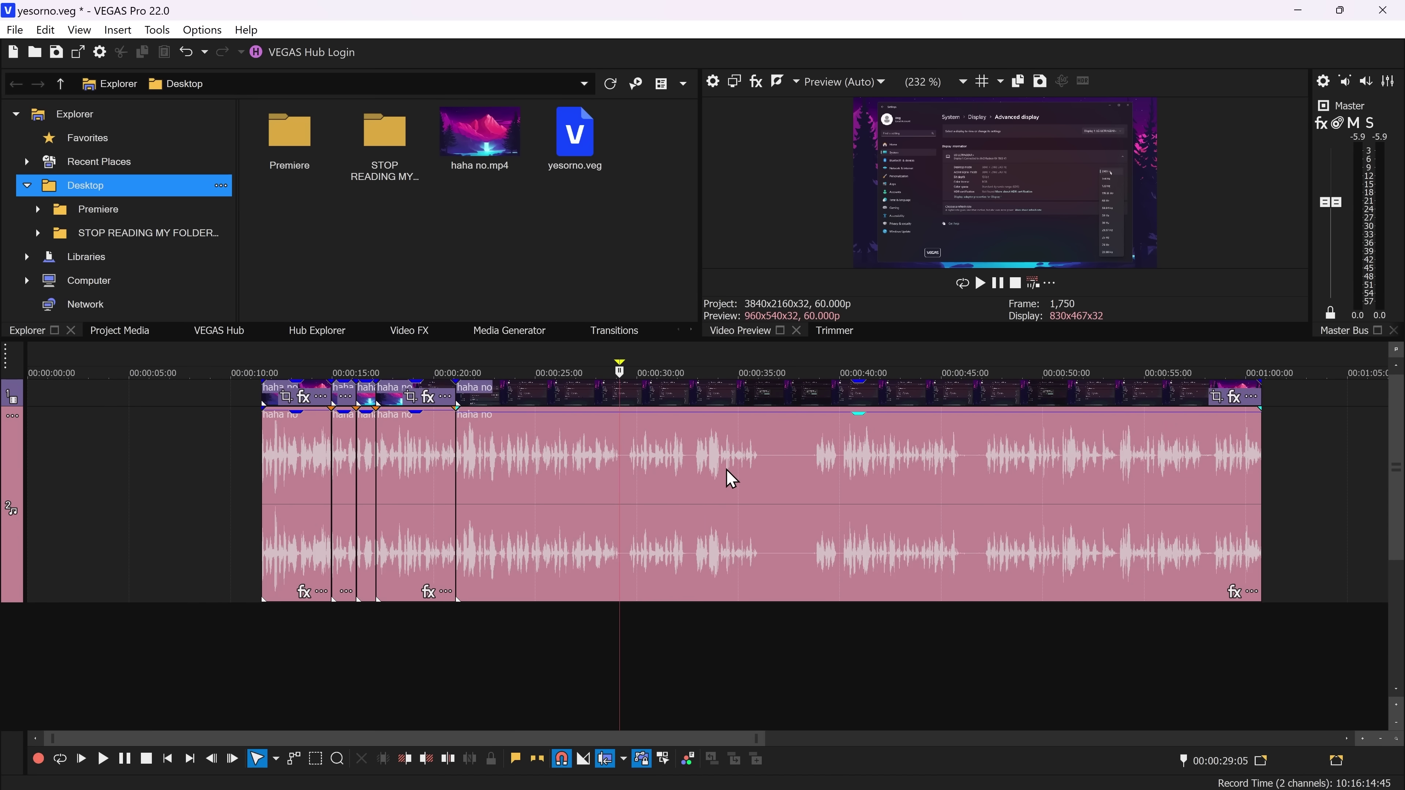
scroll(581, 496, "up", 3)
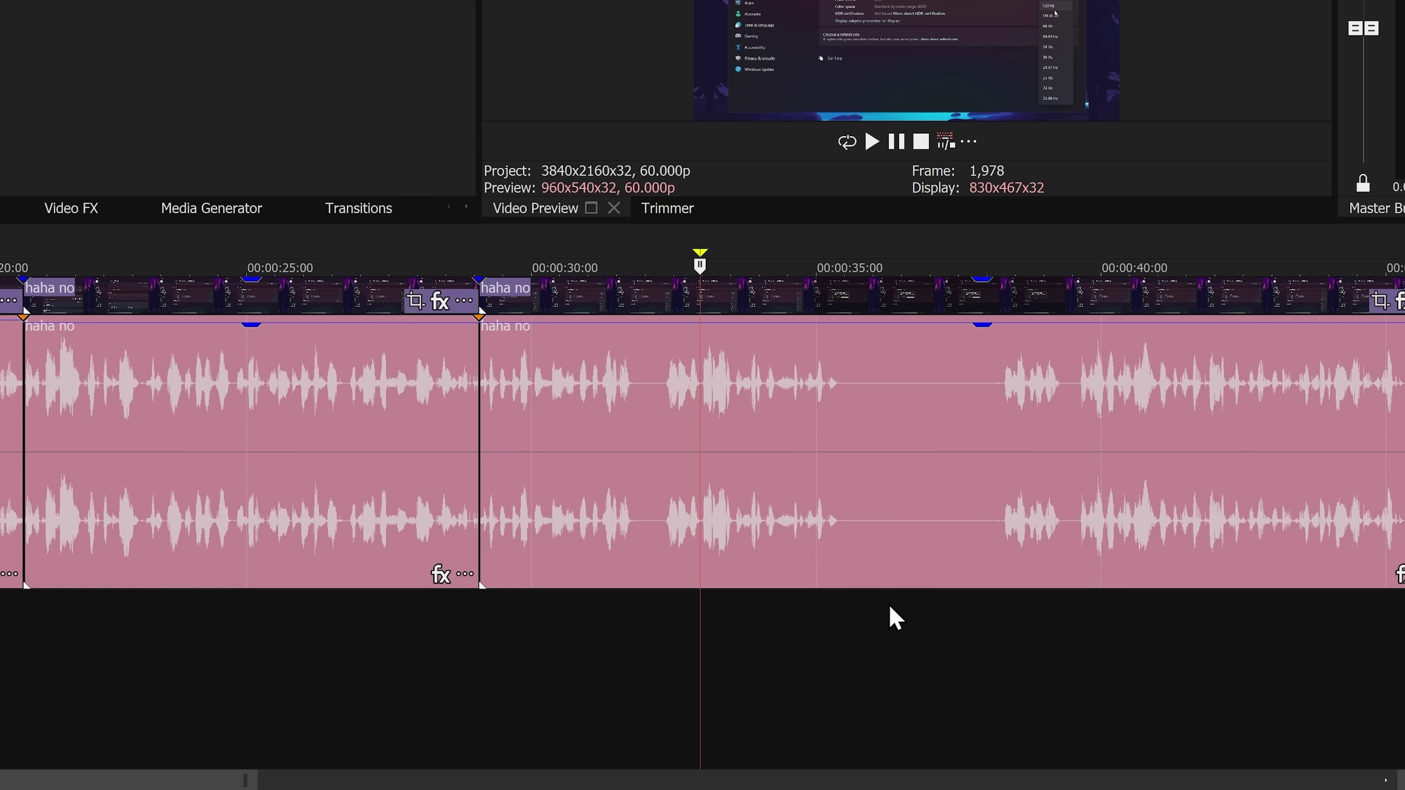
Step: Test moving the playhead from below the tracks within the silent gap after 00:00:35, placing it near 00:00:38
left_click(859, 603)
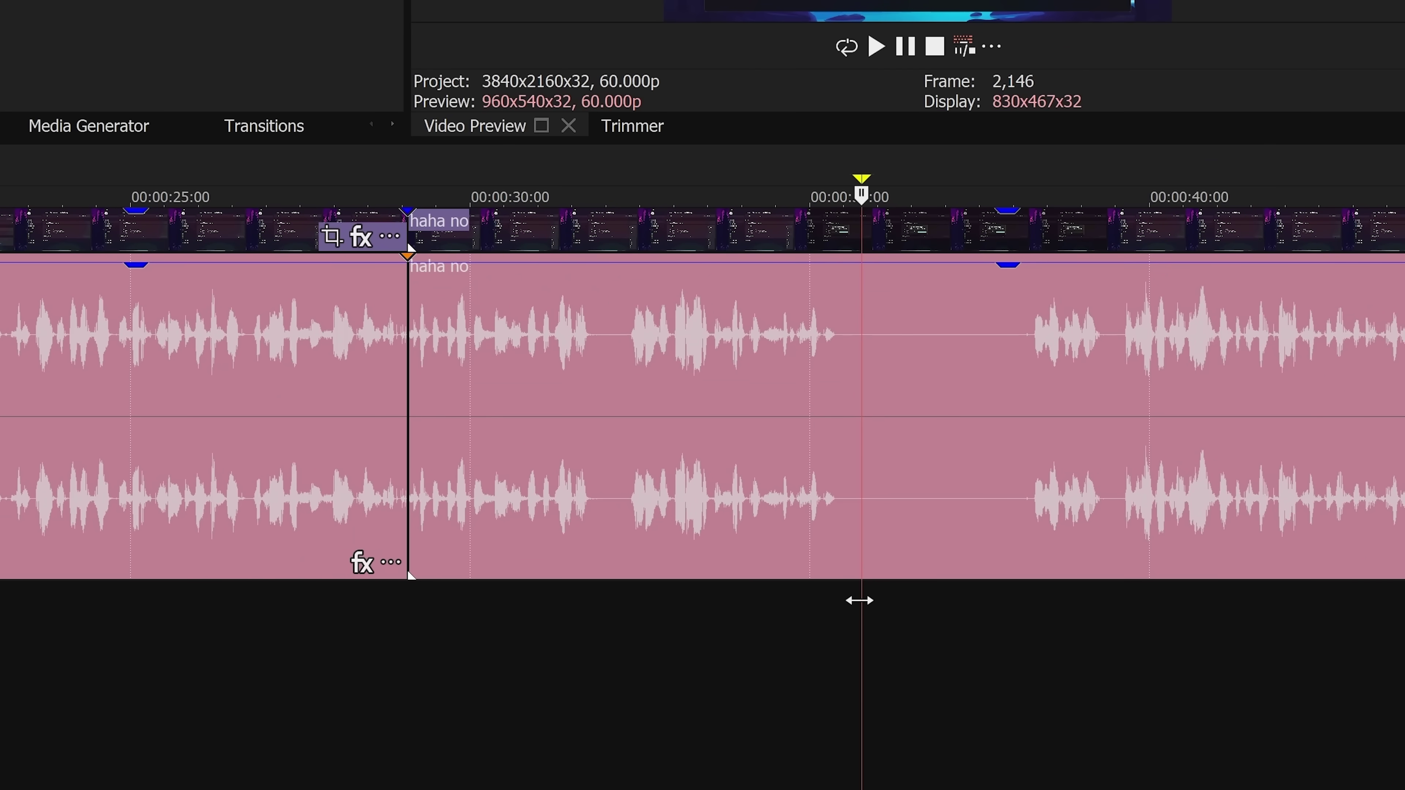
left_click_drag(859, 601, 1082, 691)
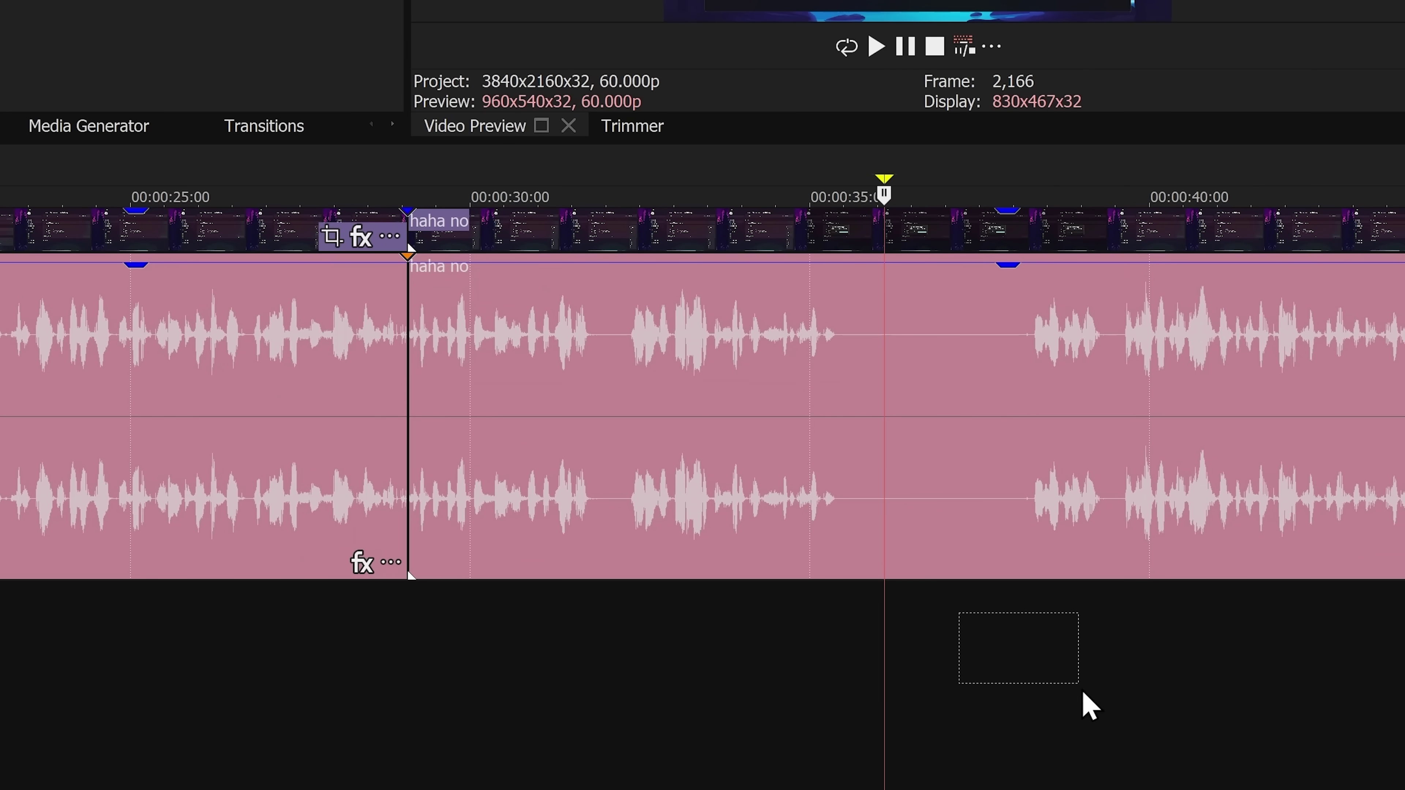
left_click(1011, 598)
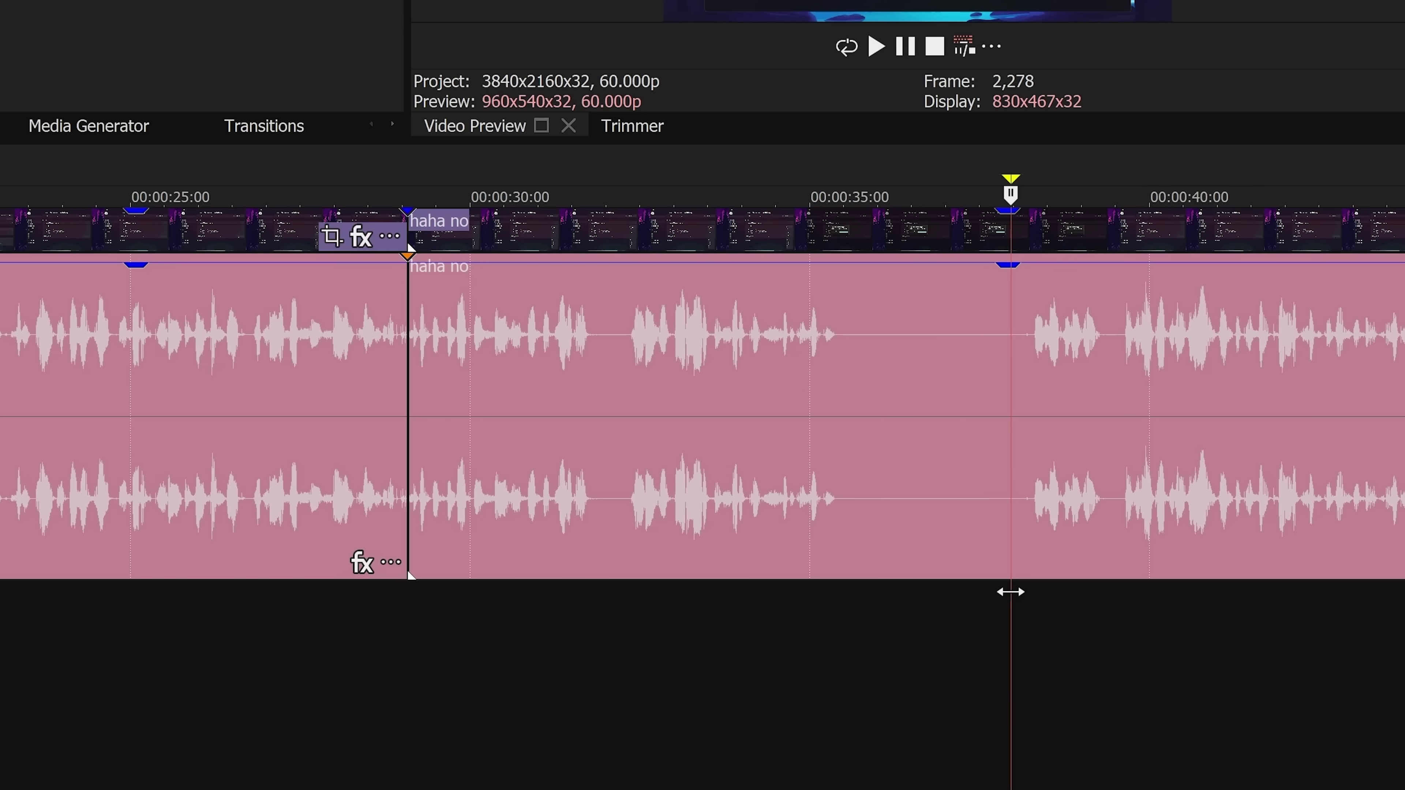
Step: Test dragging the playhead within the silent gap near 00:00:38 from below the tracks, and reposition it near 00:00:29
left_click_drag(1010, 591, 1000, 620)
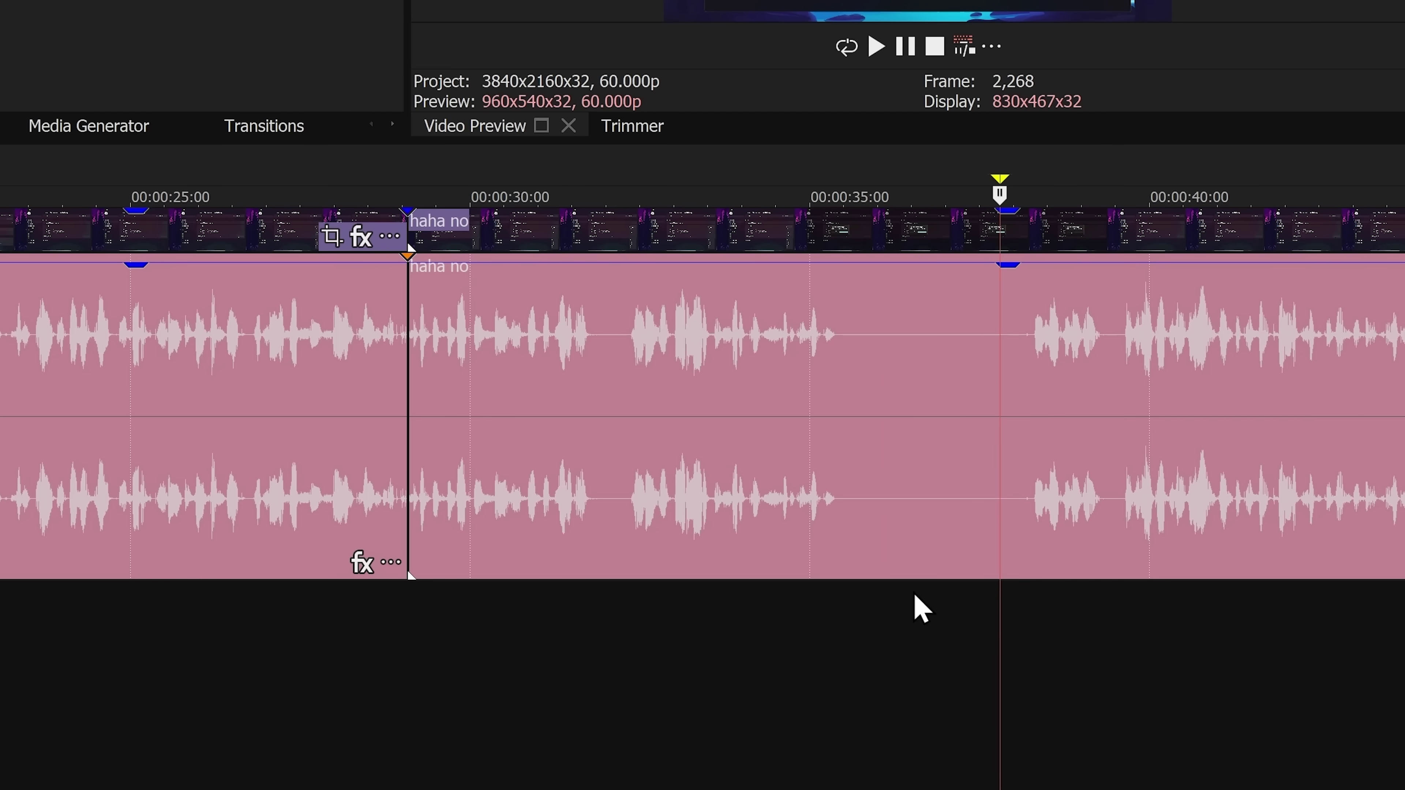
left_click_drag(904, 590, 966, 477)
left_click(420, 618)
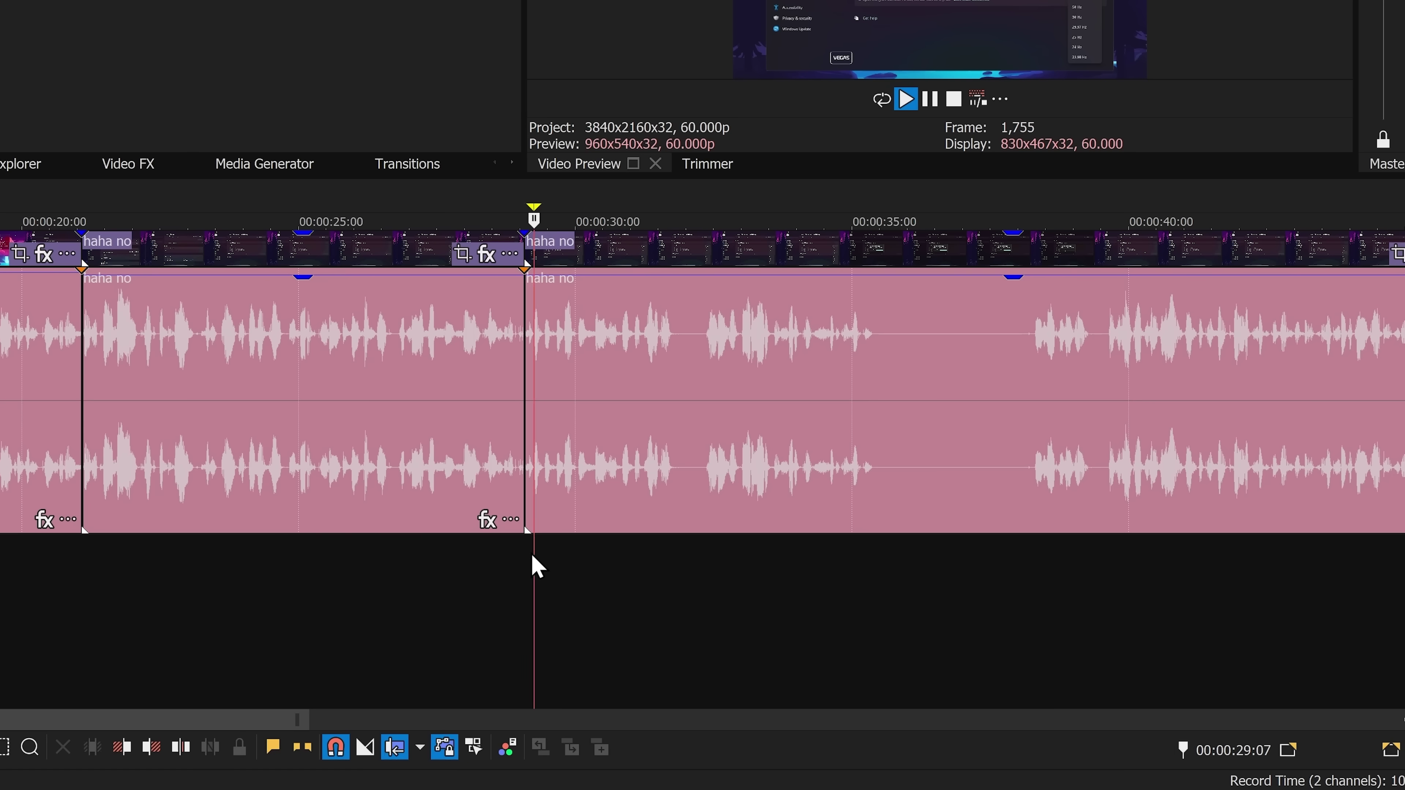
Step: Play from about 00:00:29 and test repositioning the playhead around the short pause after 00:00:31 during playback
key("space")
scroll(686, 559, "up", 2)
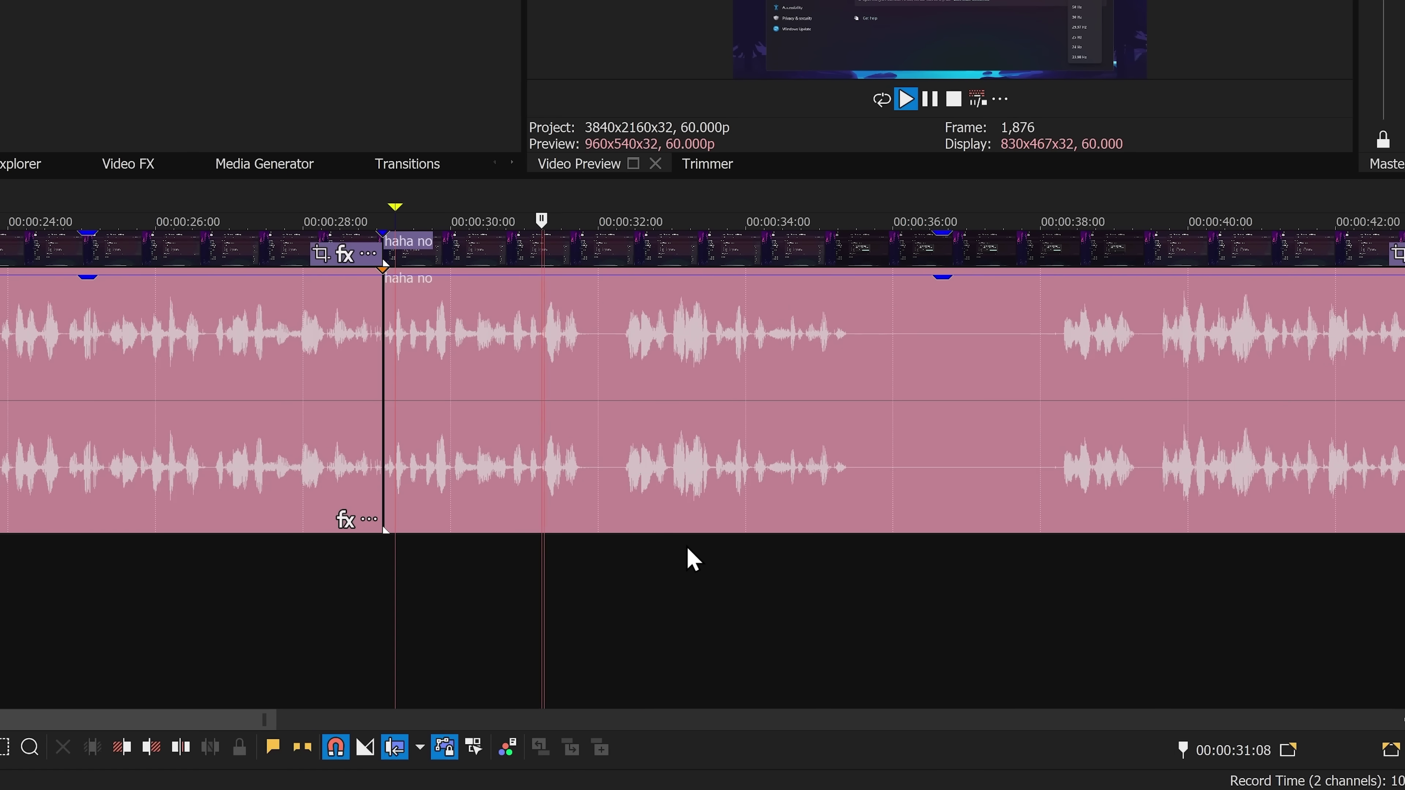
left_click(583, 569)
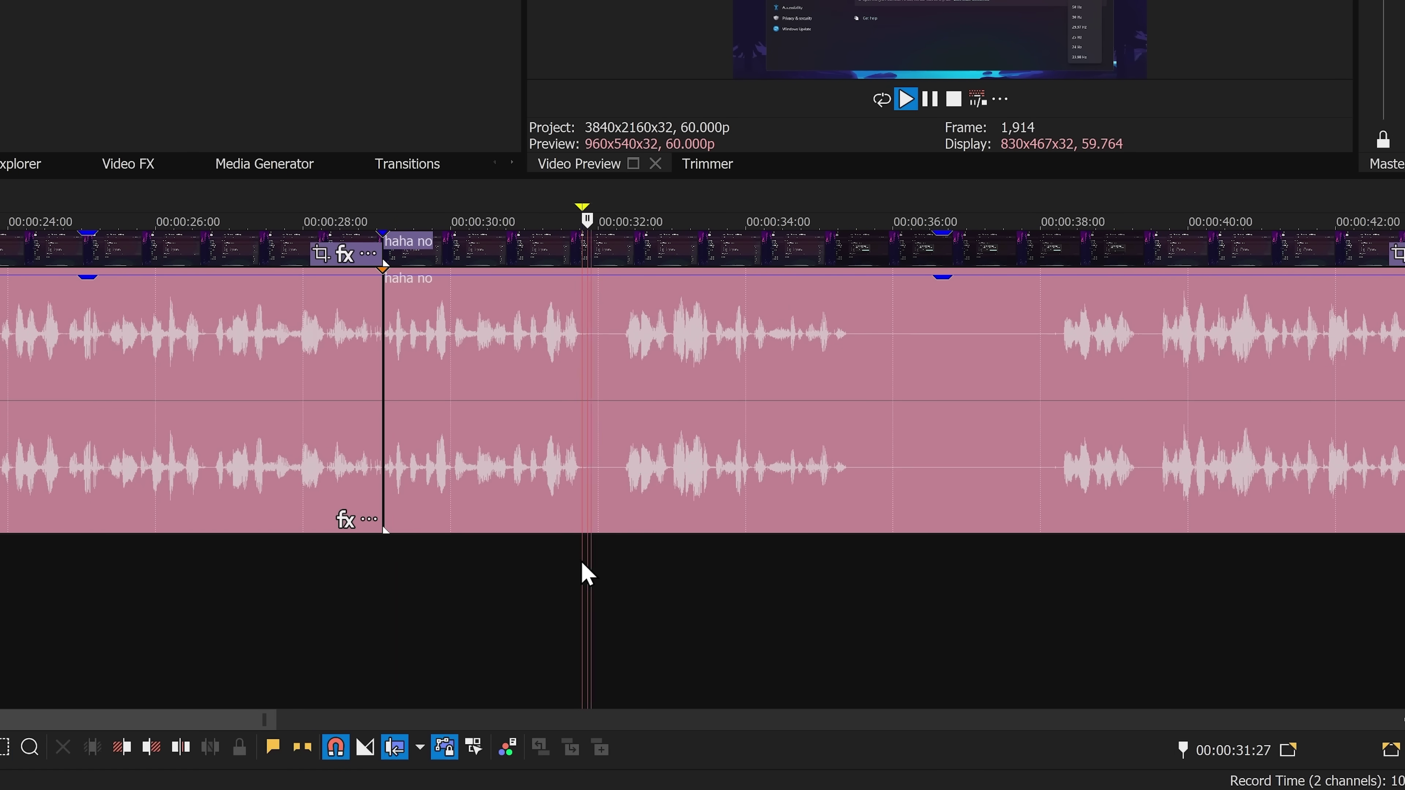
left_click(577, 571)
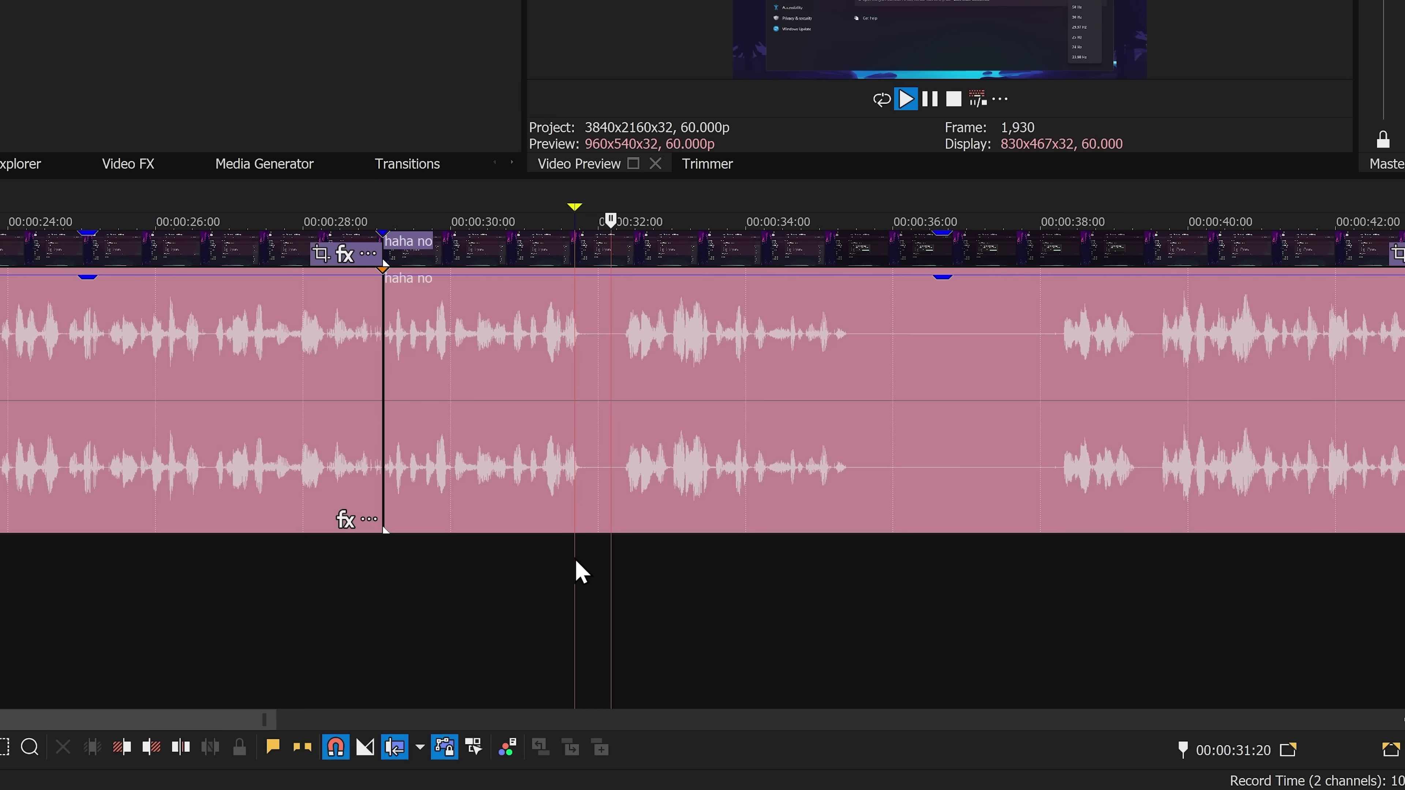
key("space")
Step: Read the forum comment on cutting and rippling, highlighting the parts about enabling ripple and selecting the appropriate ripple mode
left_click_drag(447, 456, 713, 458)
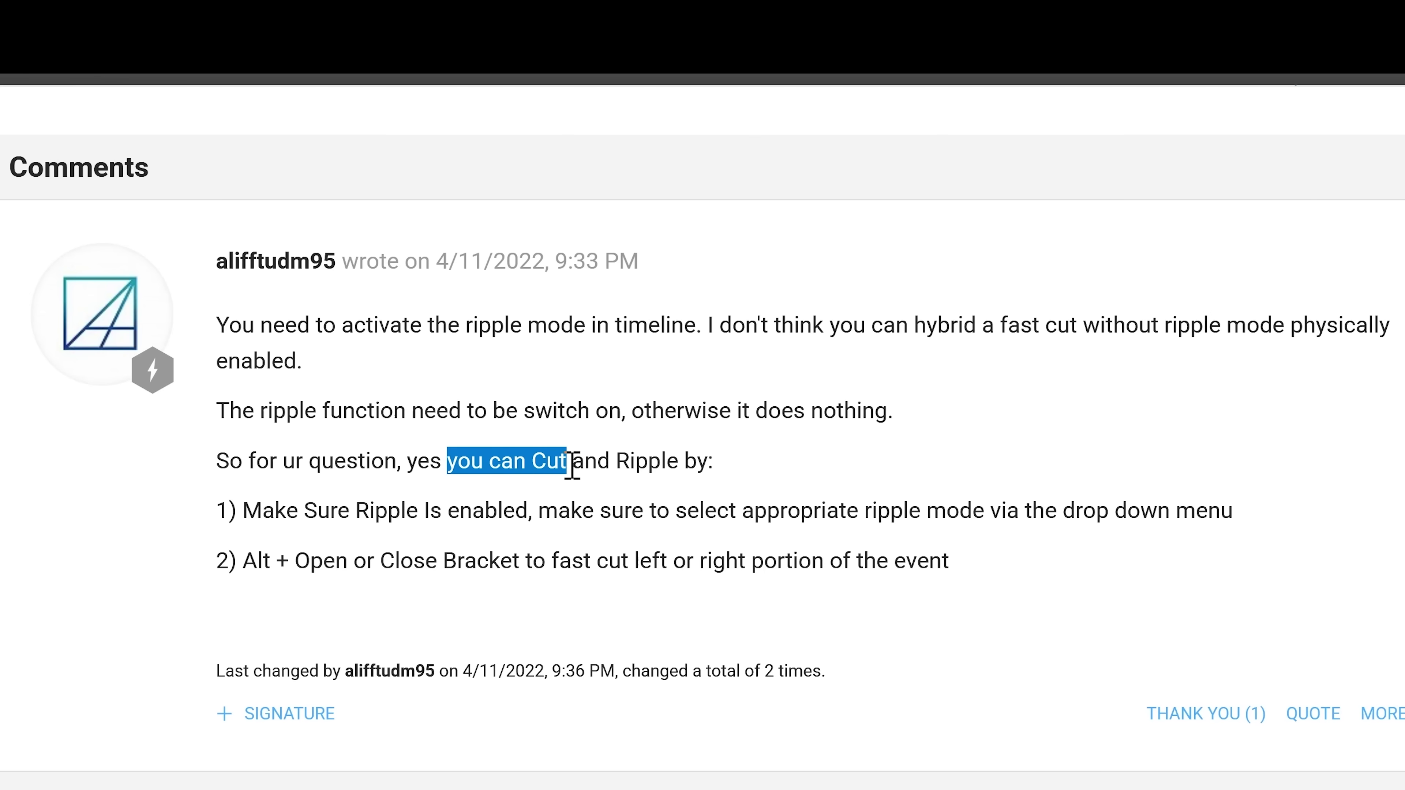
scroll(713, 458, "down", 1)
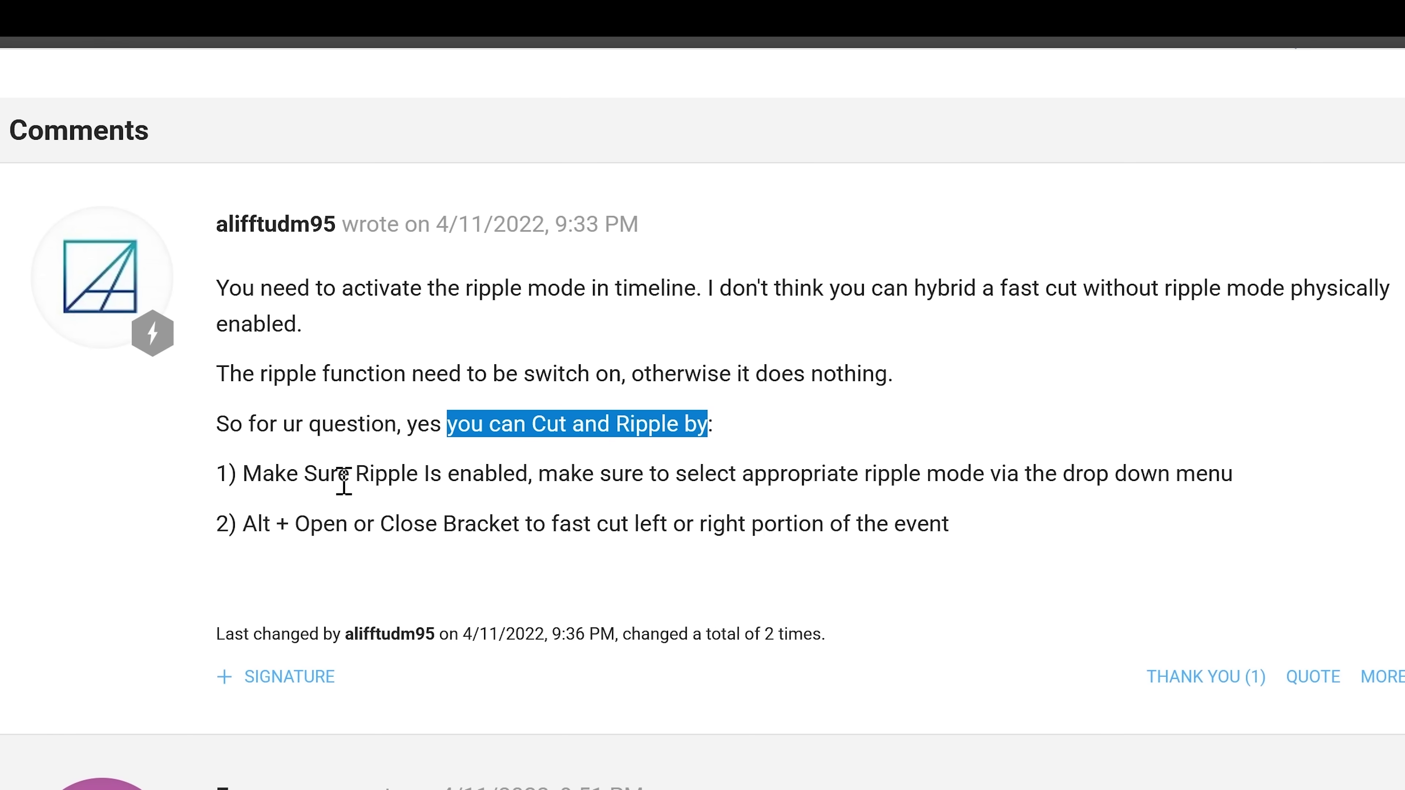
left_click_drag(529, 474, 1198, 475)
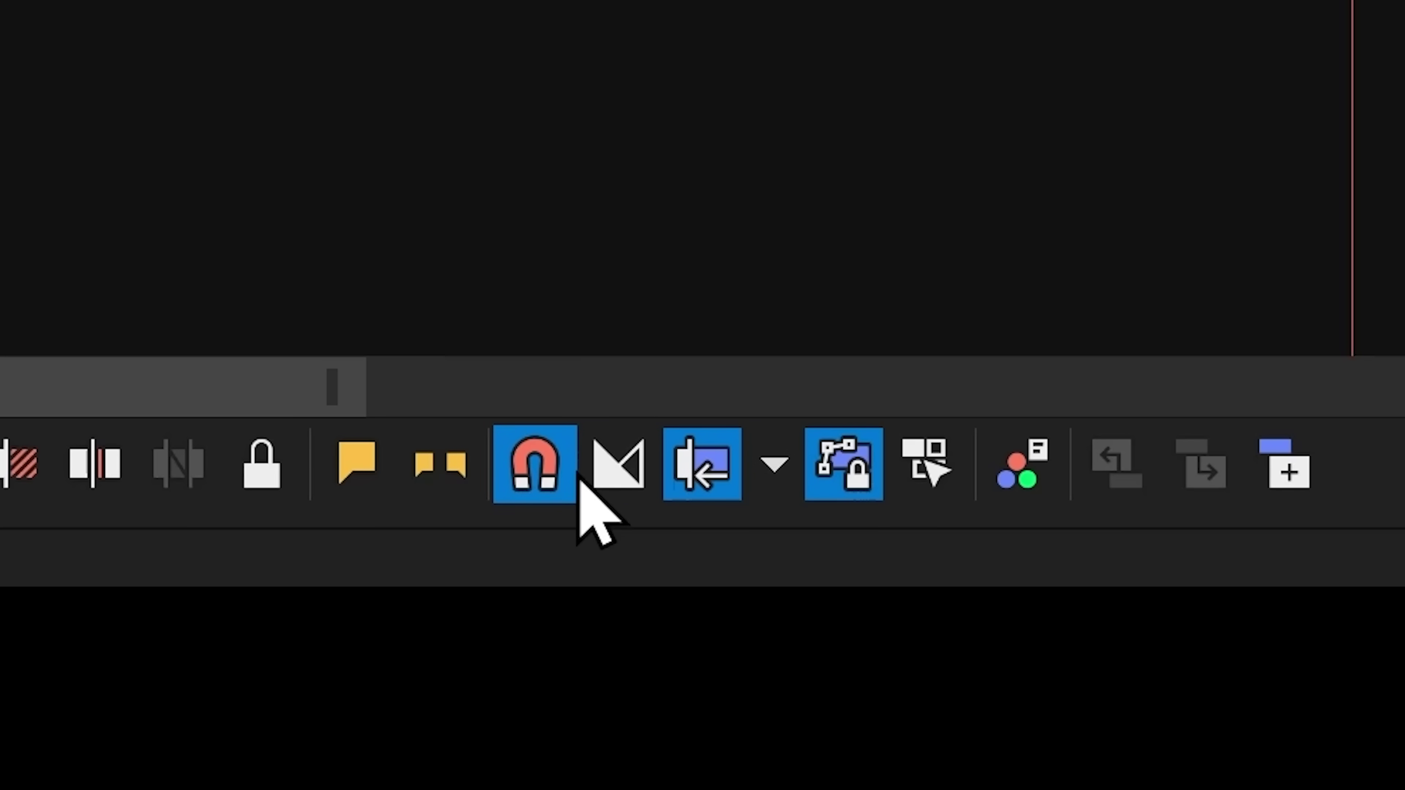
Step: Set the Auto Ripple mode to All Tracks, Markers, and Regions
left_click(775, 463)
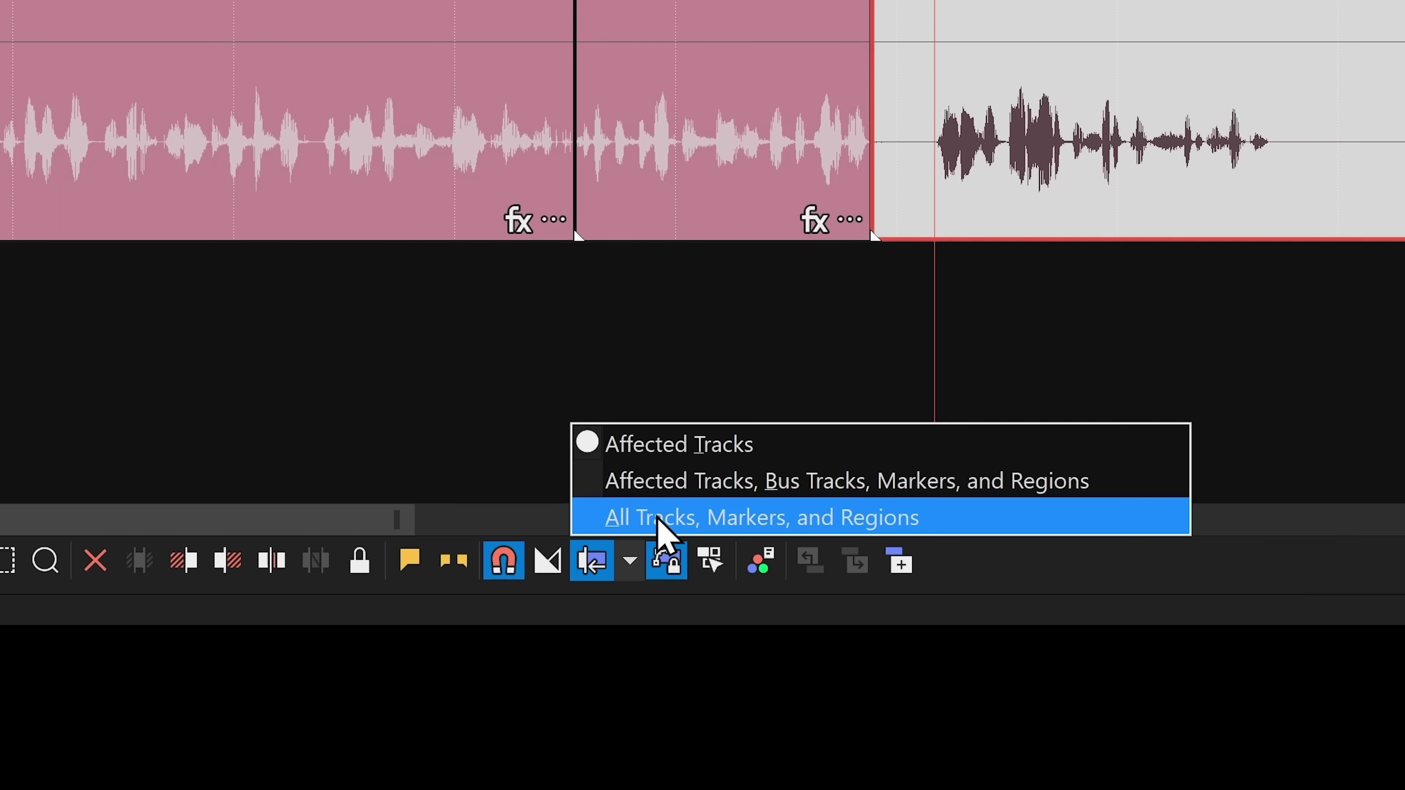
left_click(662, 518)
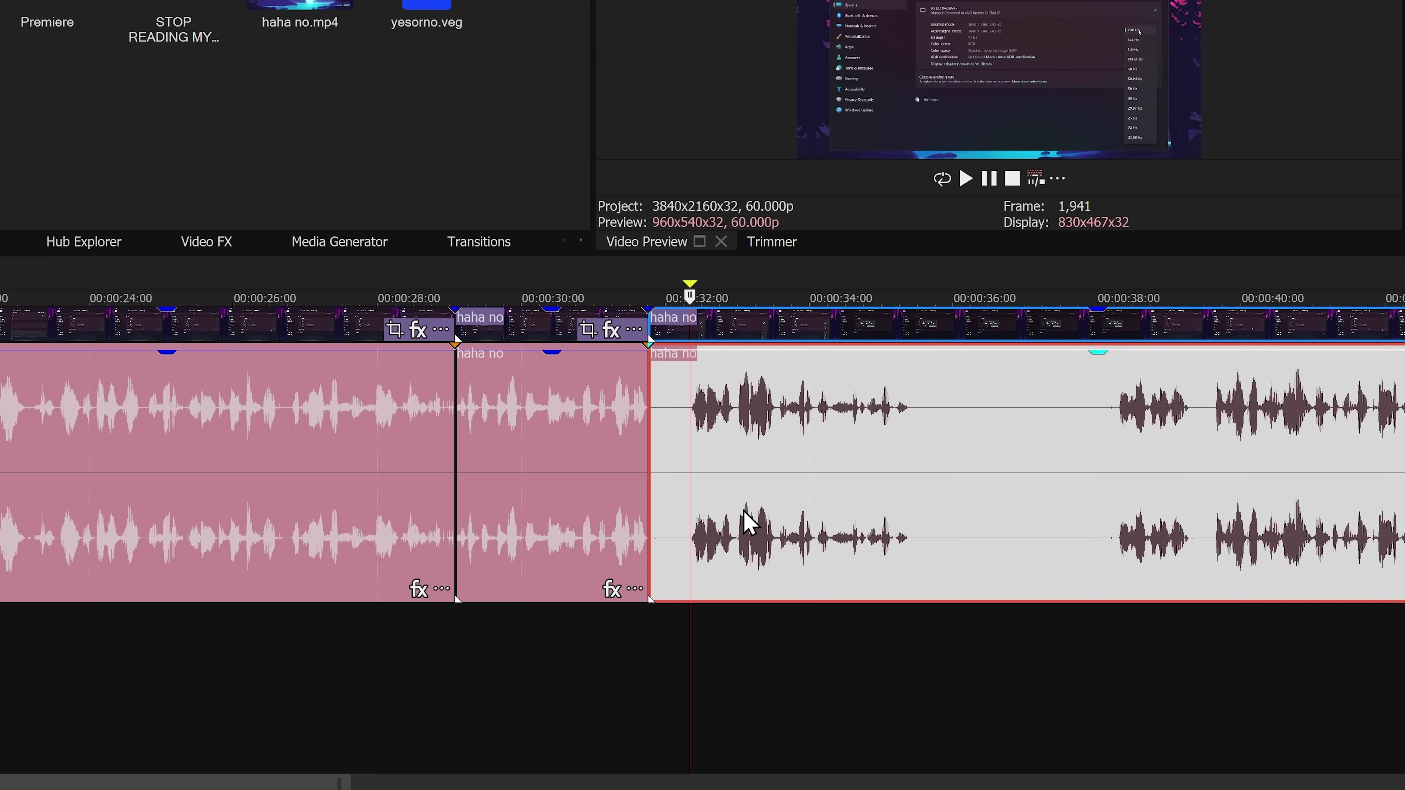
Step: Open the keyboard shortcut customization and filter its command list by trim
left_click_drag(1083, 96, 1019, 96)
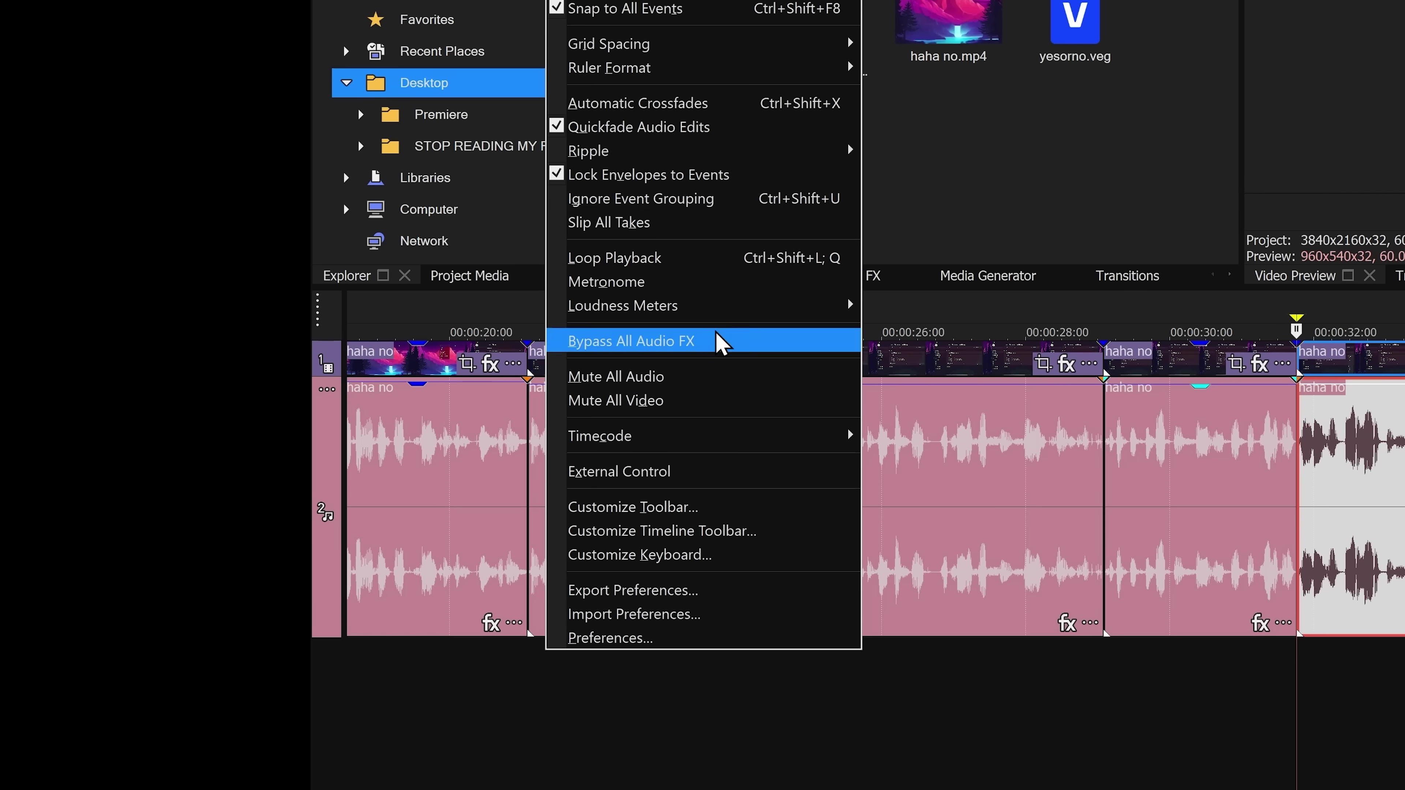
left_click(652, 559)
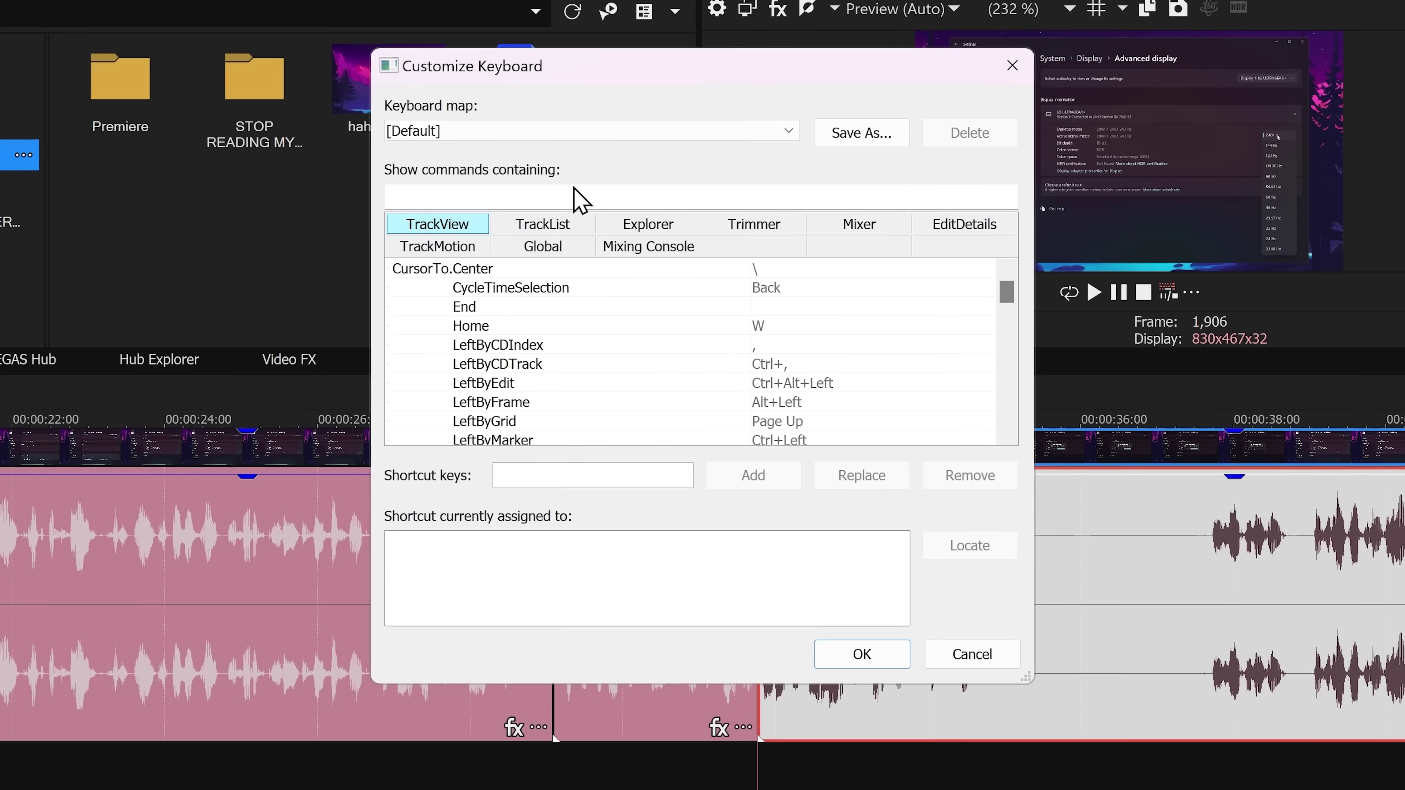
left_click(572, 191)
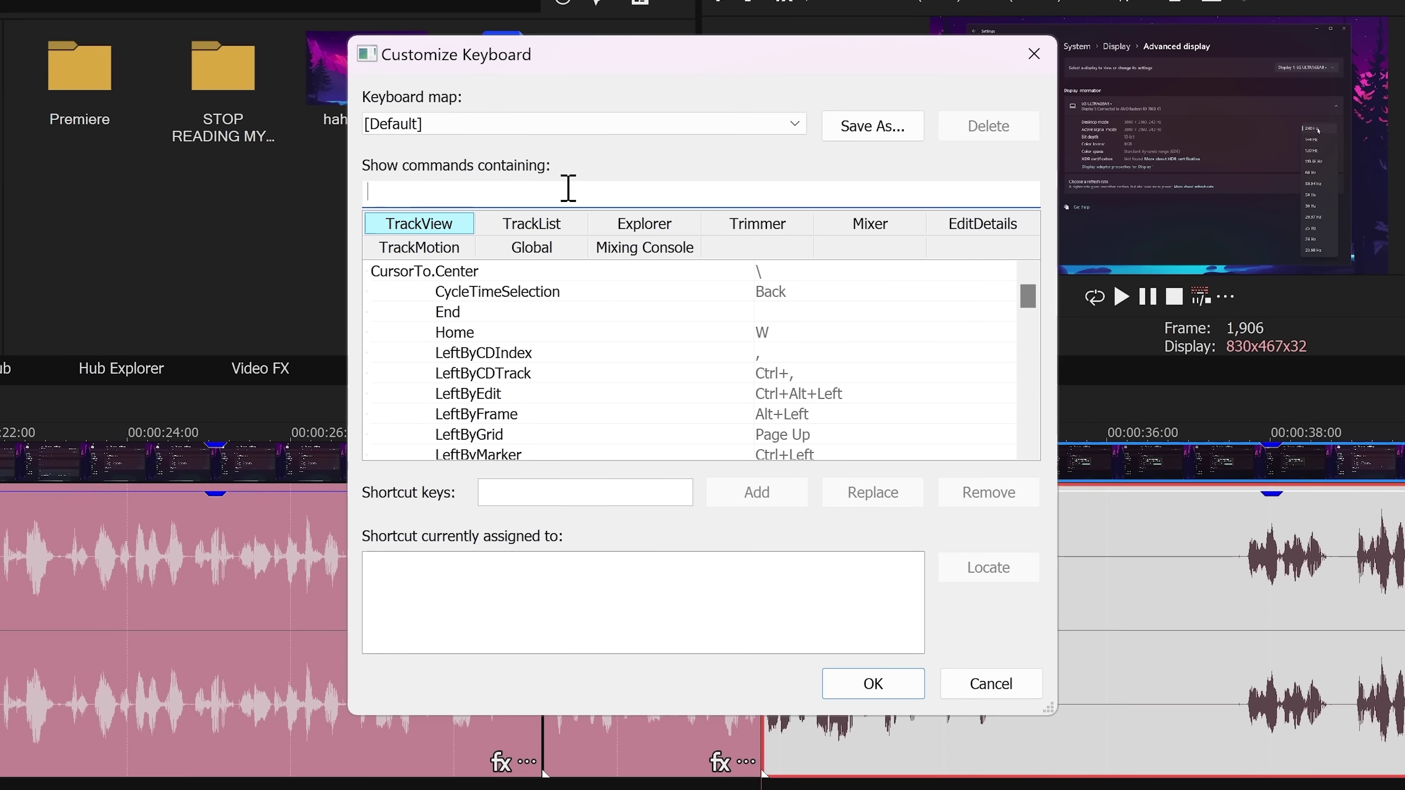
key("BackSpace")
type("trim ")
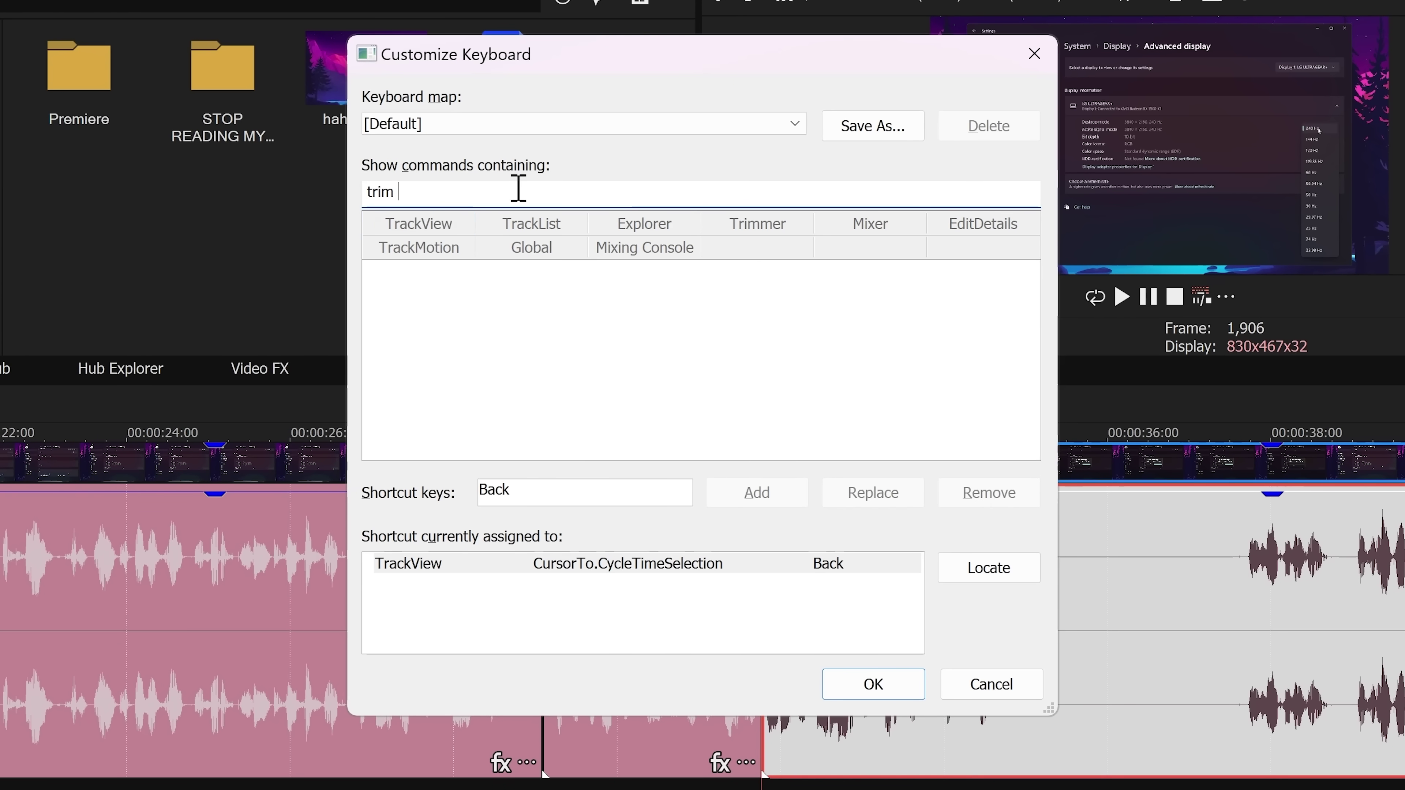
type("start")
key("BackSpace")
key("BackSpace")
key("BackSpace")
key("BackSpace")
key("BackSpace")
key("BackSpace")
Step: Assign W to the Edit.Trim.End command and Q to Edit.Trim.Start, and save the shortcut changes
left_click(502, 335)
left_click(573, 489)
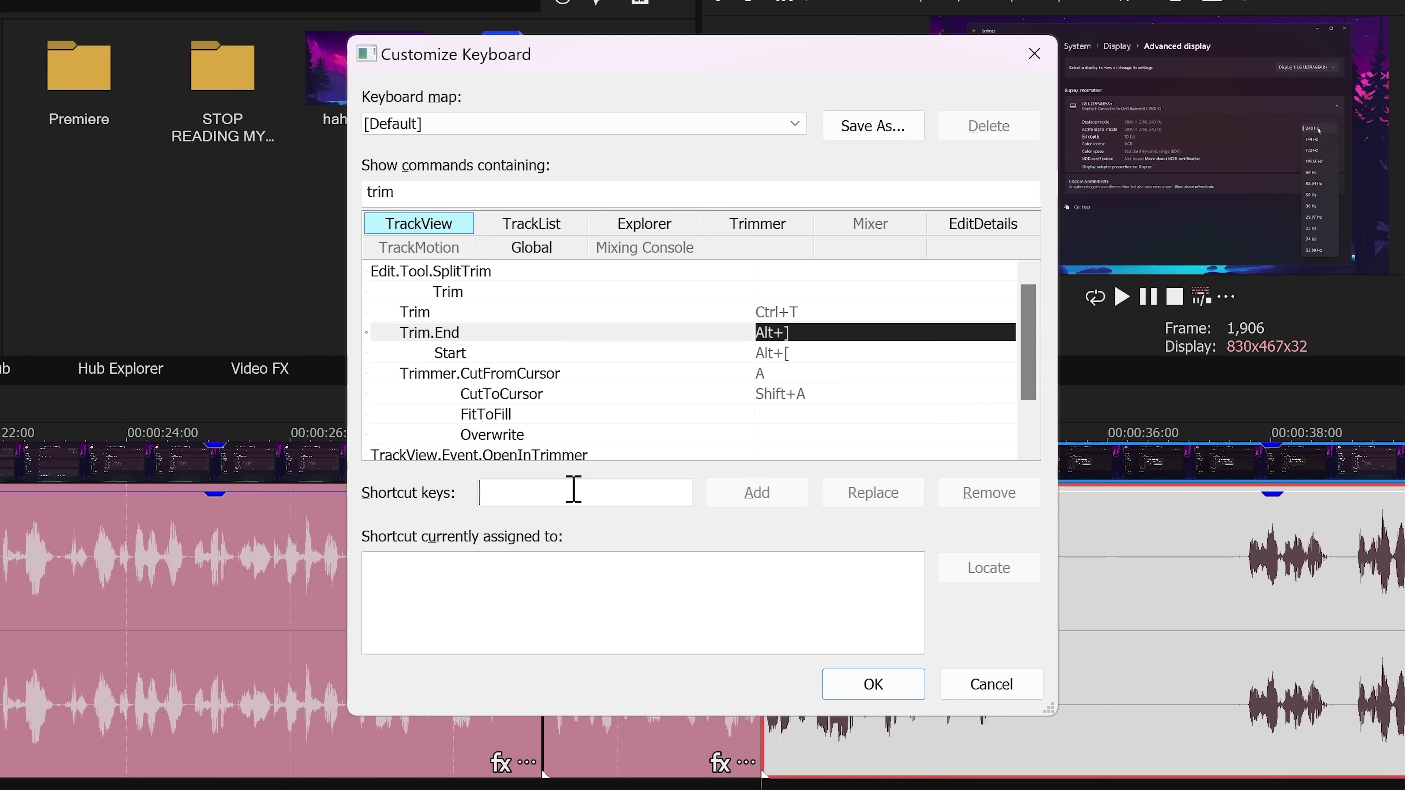
key("w")
left_click(756, 492)
left_click_drag(1048, 709, 1050, 789)
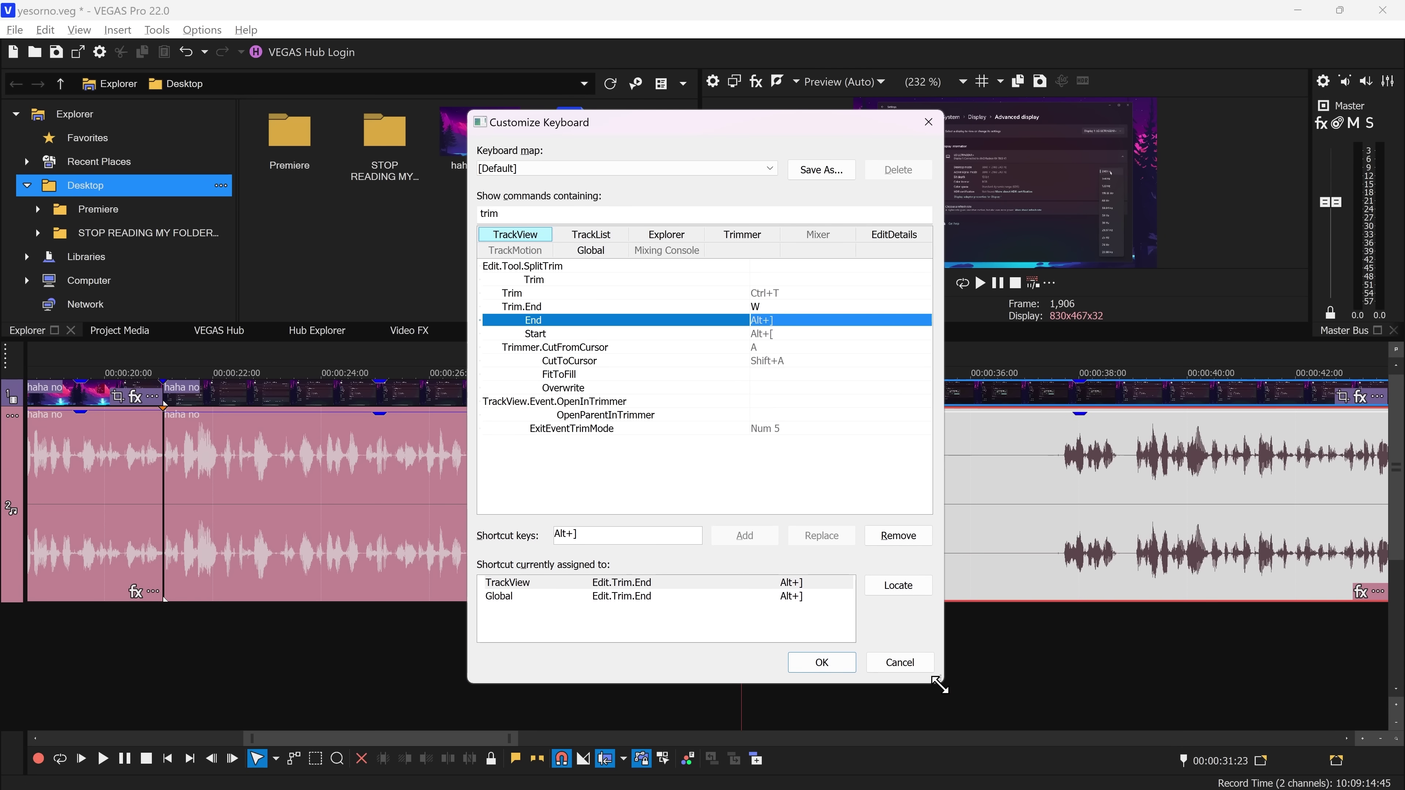
key("Return")
left_click(683, 469)
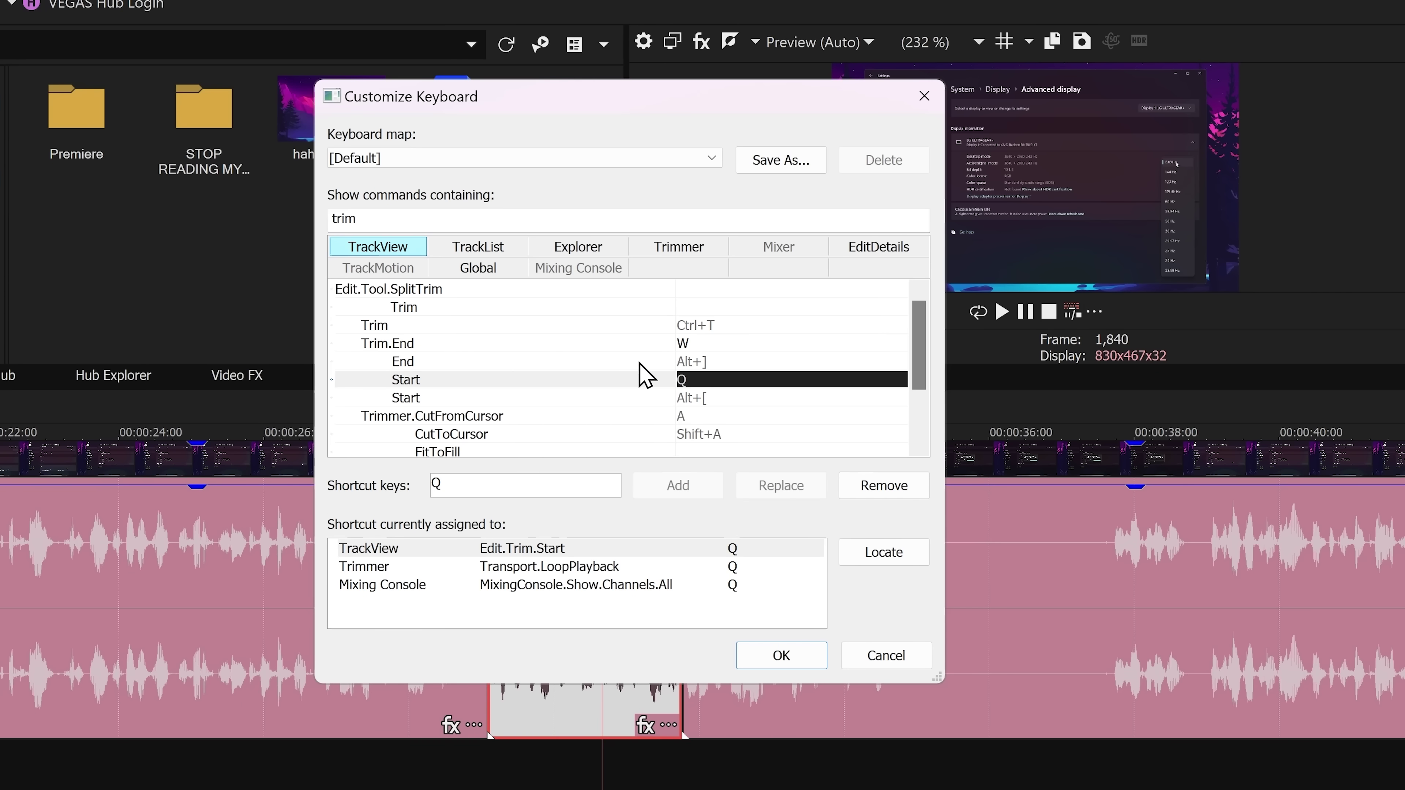
left_click(766, 653)
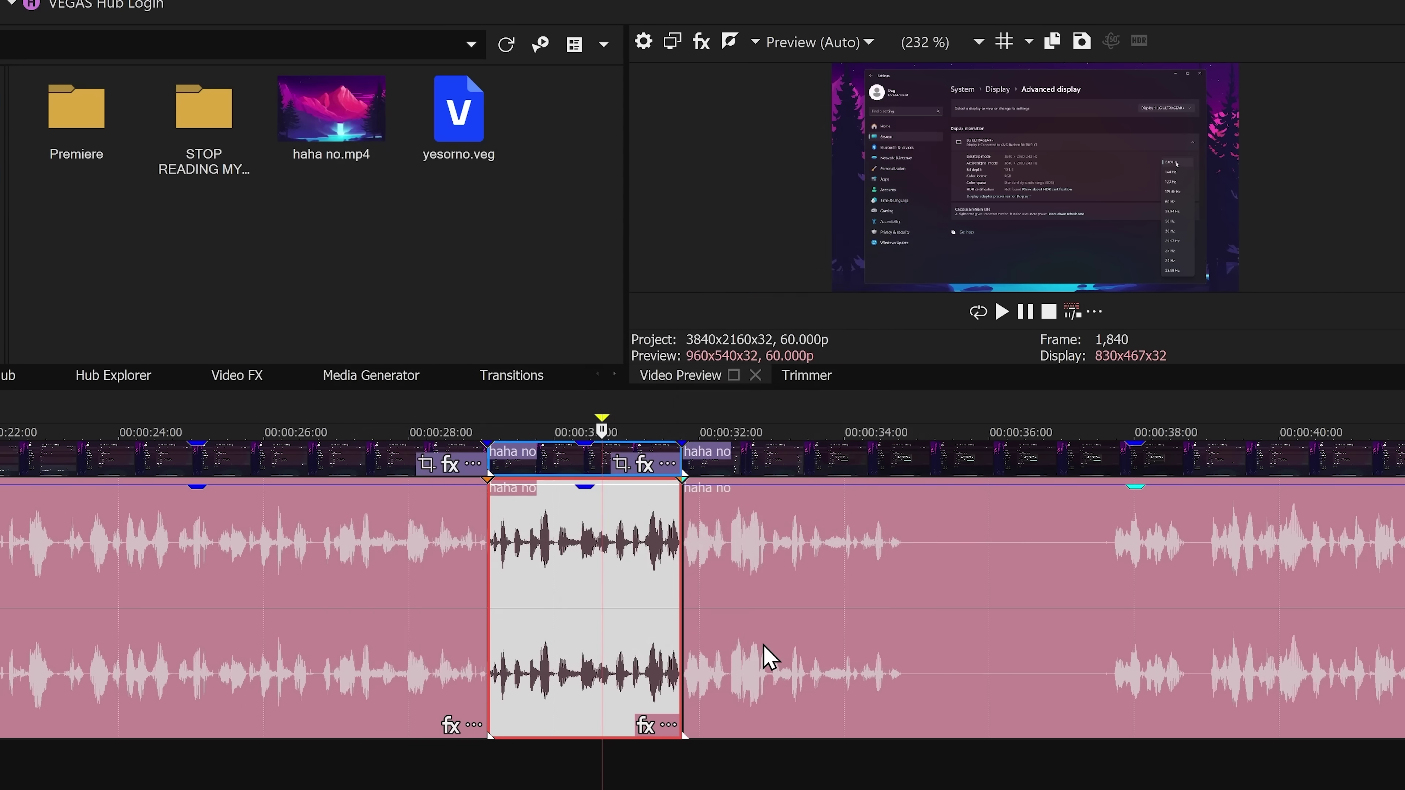
Step: Test the Q shortcut by ripple-trimming the start of the selected clip after 00:00:28 twice, undoing each trim
key("q")
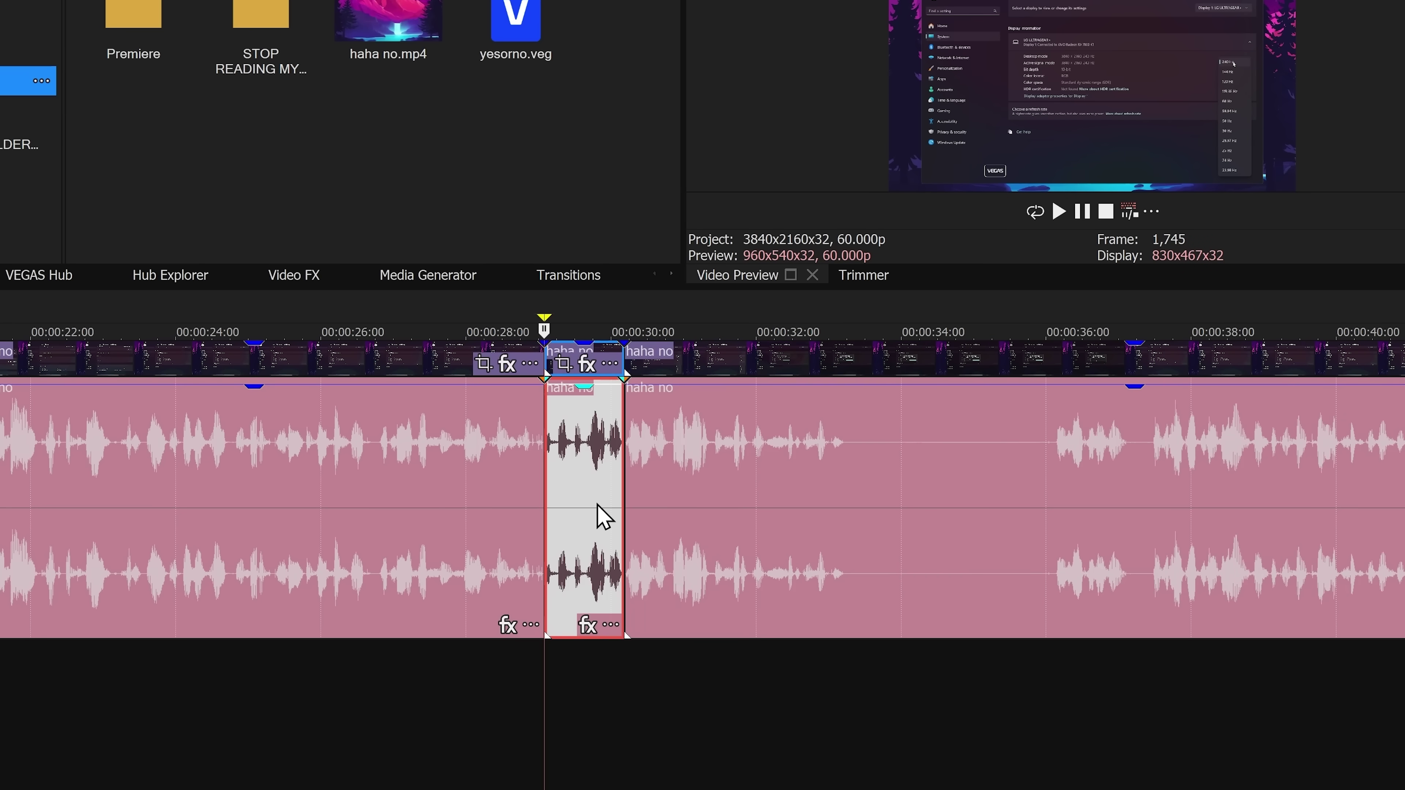
key("ctrl+z")
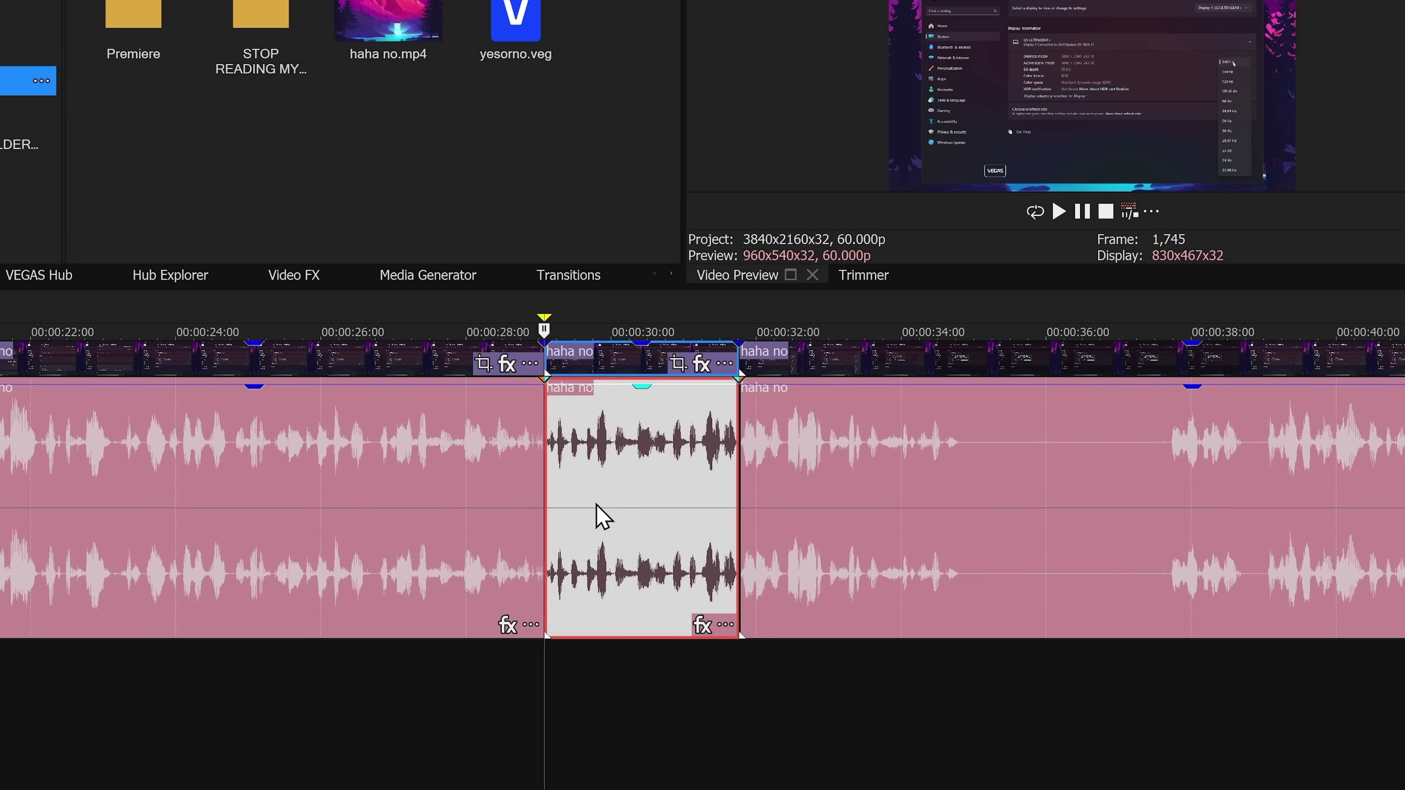
key("q")
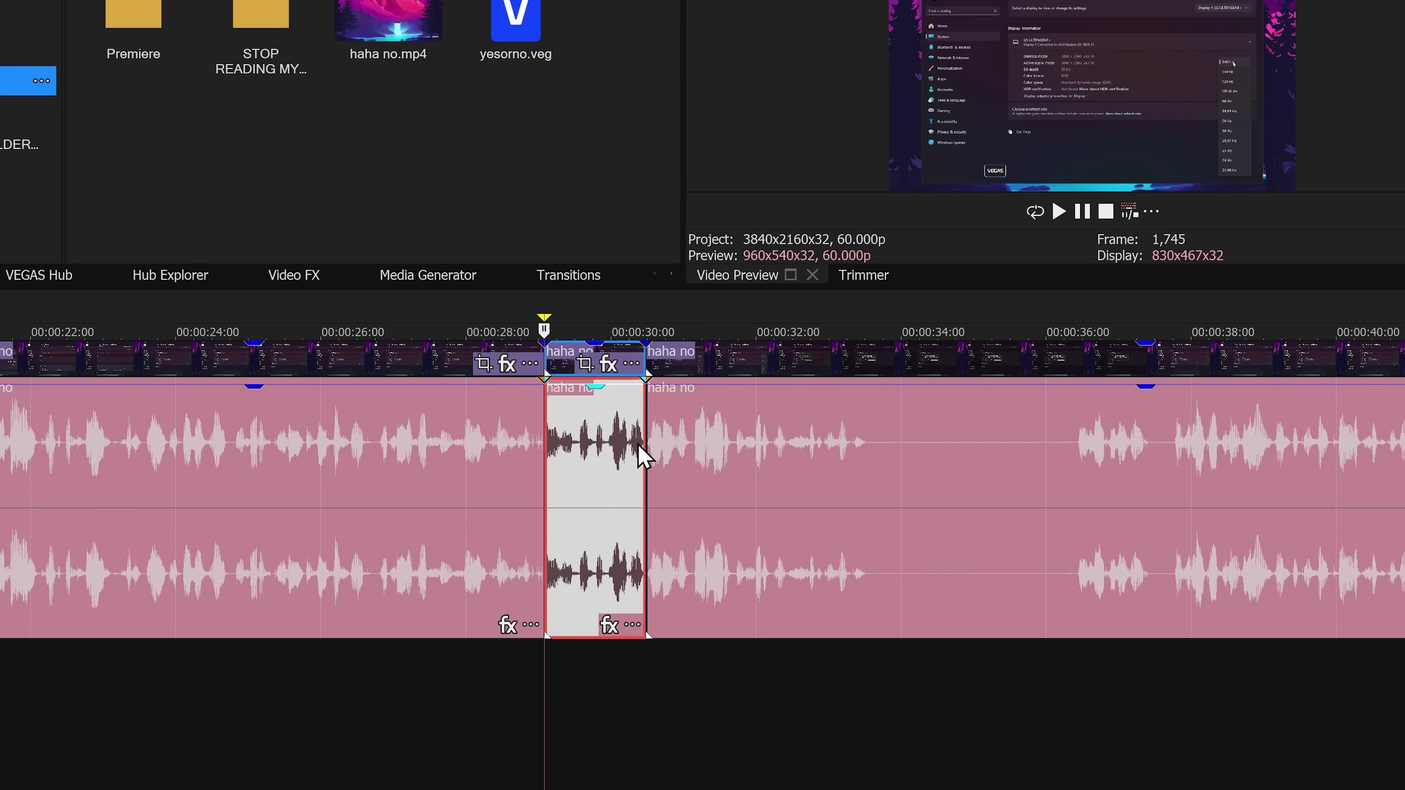
key("ctrl+z")
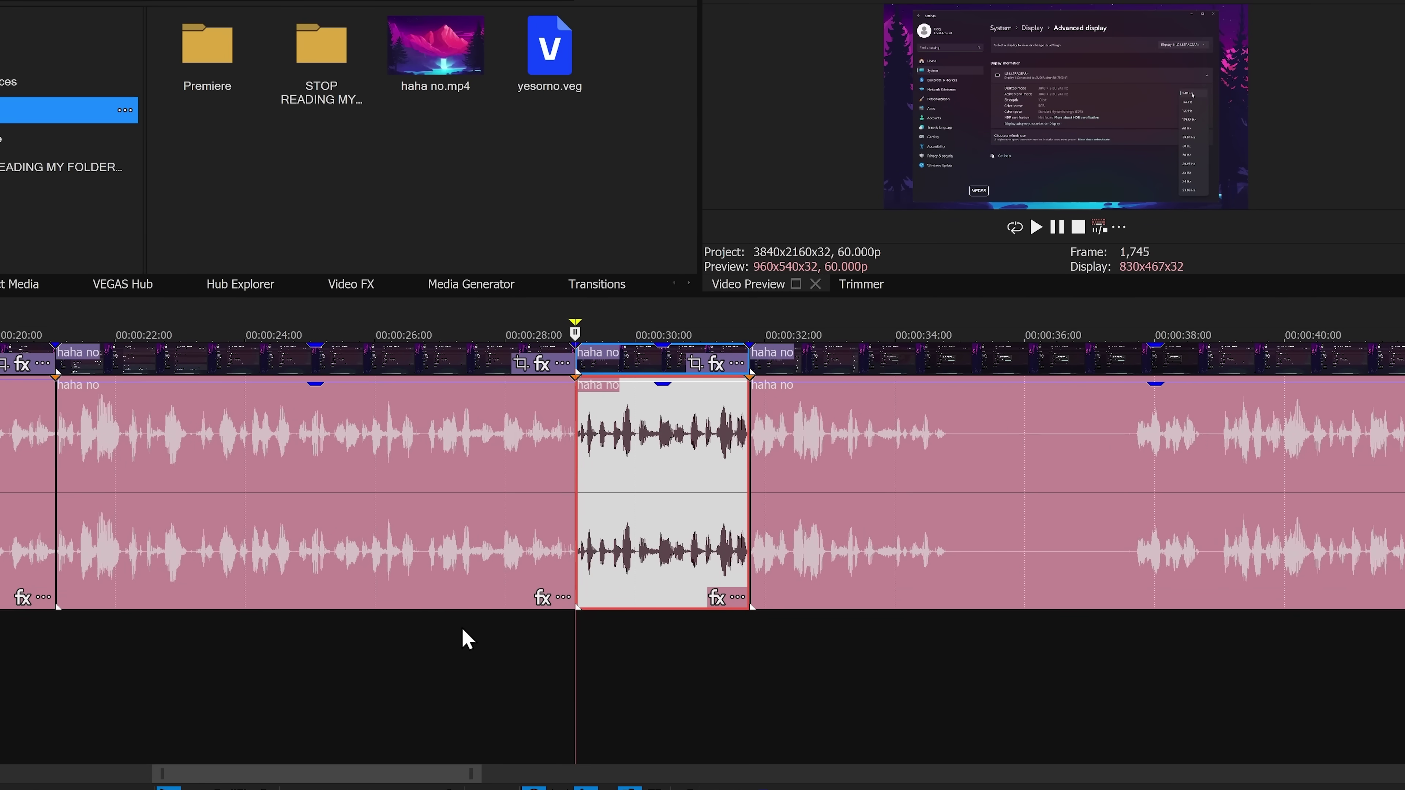
Step: Ripple-trim the start of the clip after 00:00:34 up to the playhead placed at 00:00:39:18
left_click(1118, 616)
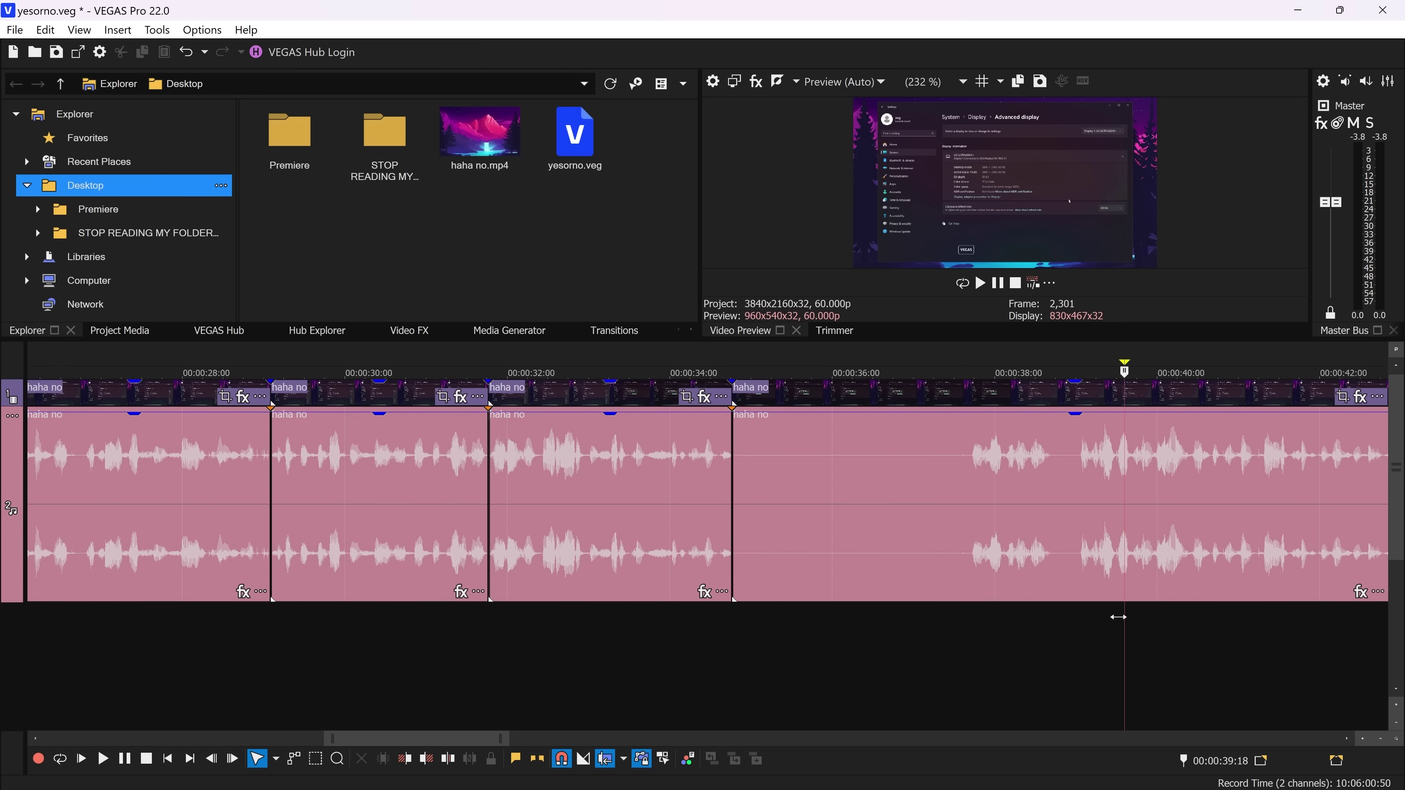
key("q")
Step: Try splitting the clip at about 00:00:38:16, undo it, and drag the playhead slightly earlier
left_click(571, 618)
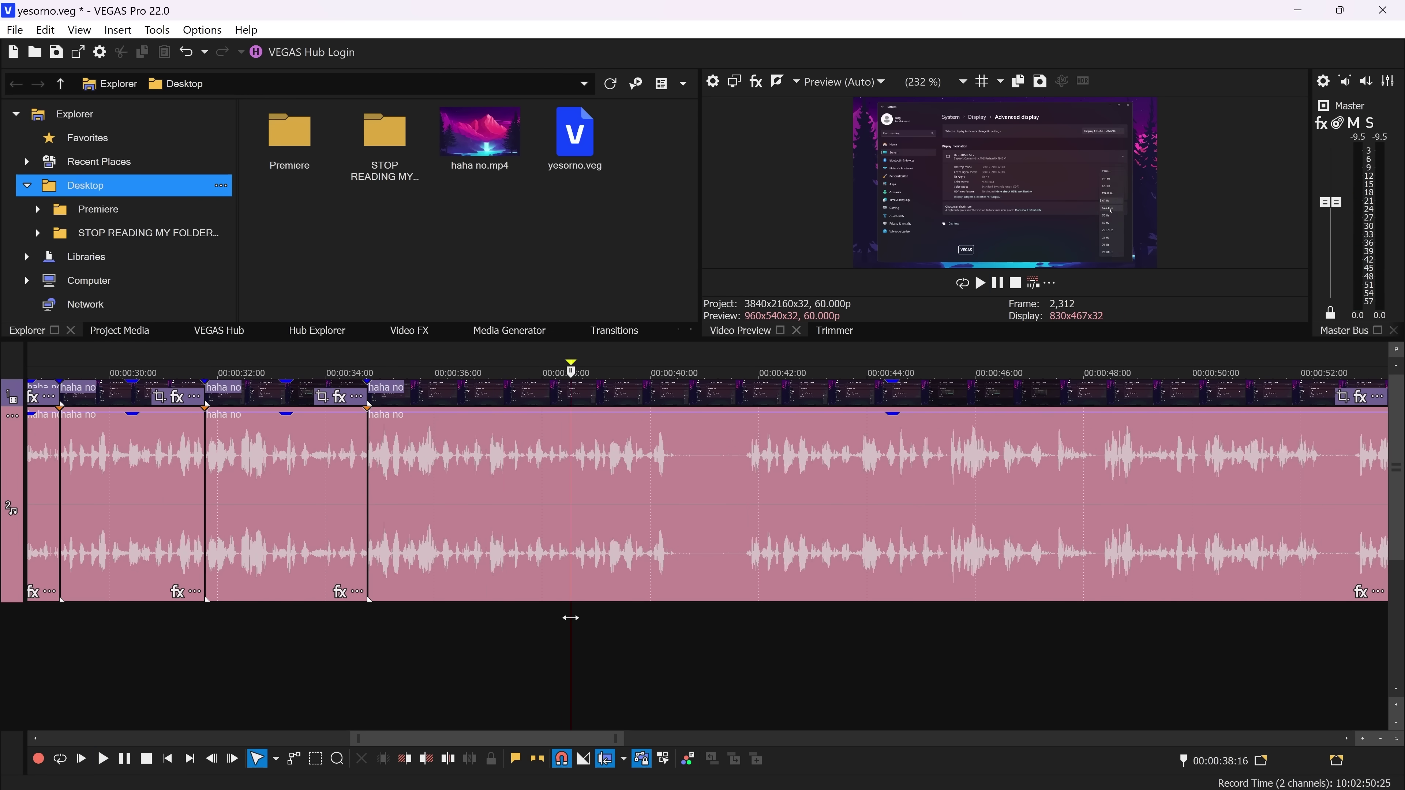
key("s")
key("ctrl+z")
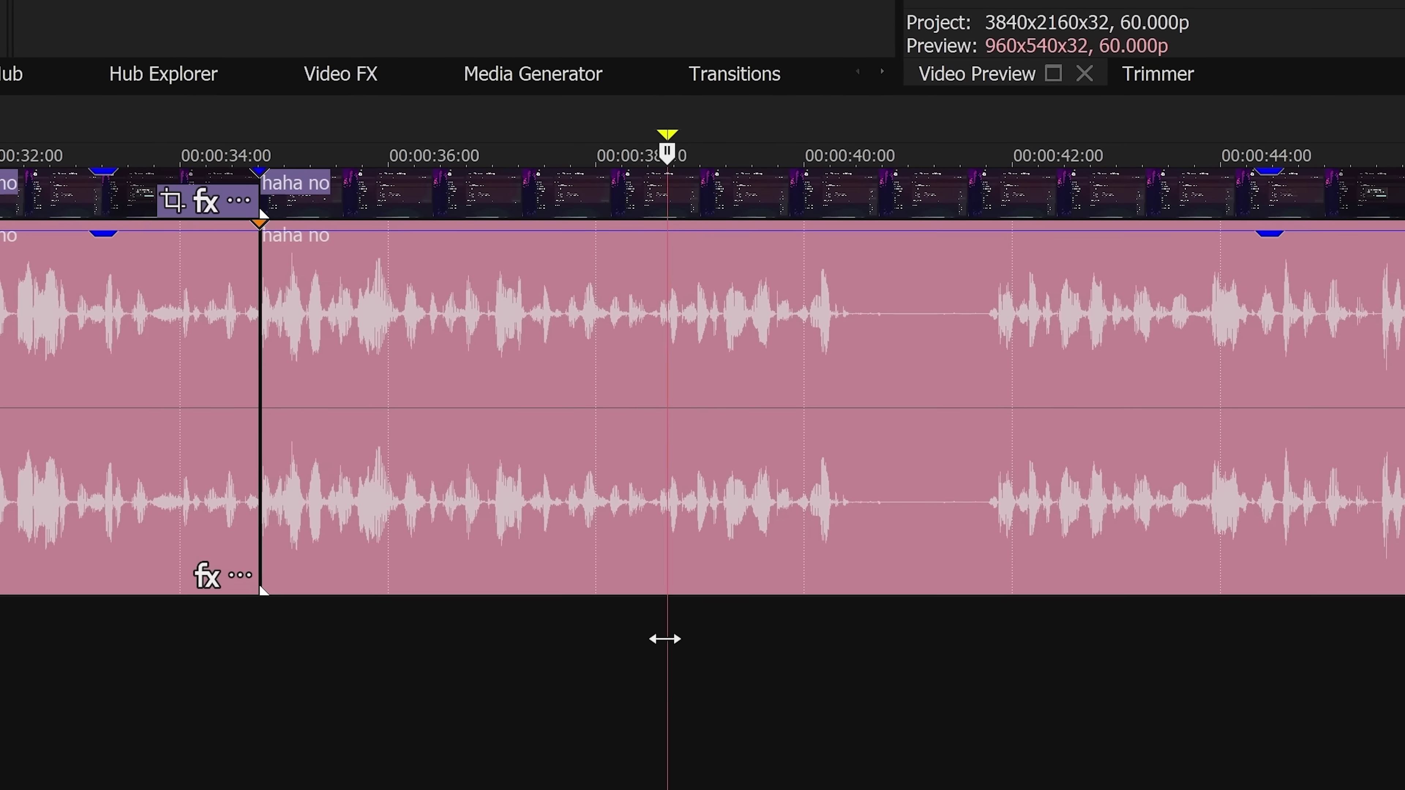
left_click_drag(665, 639, 650, 648)
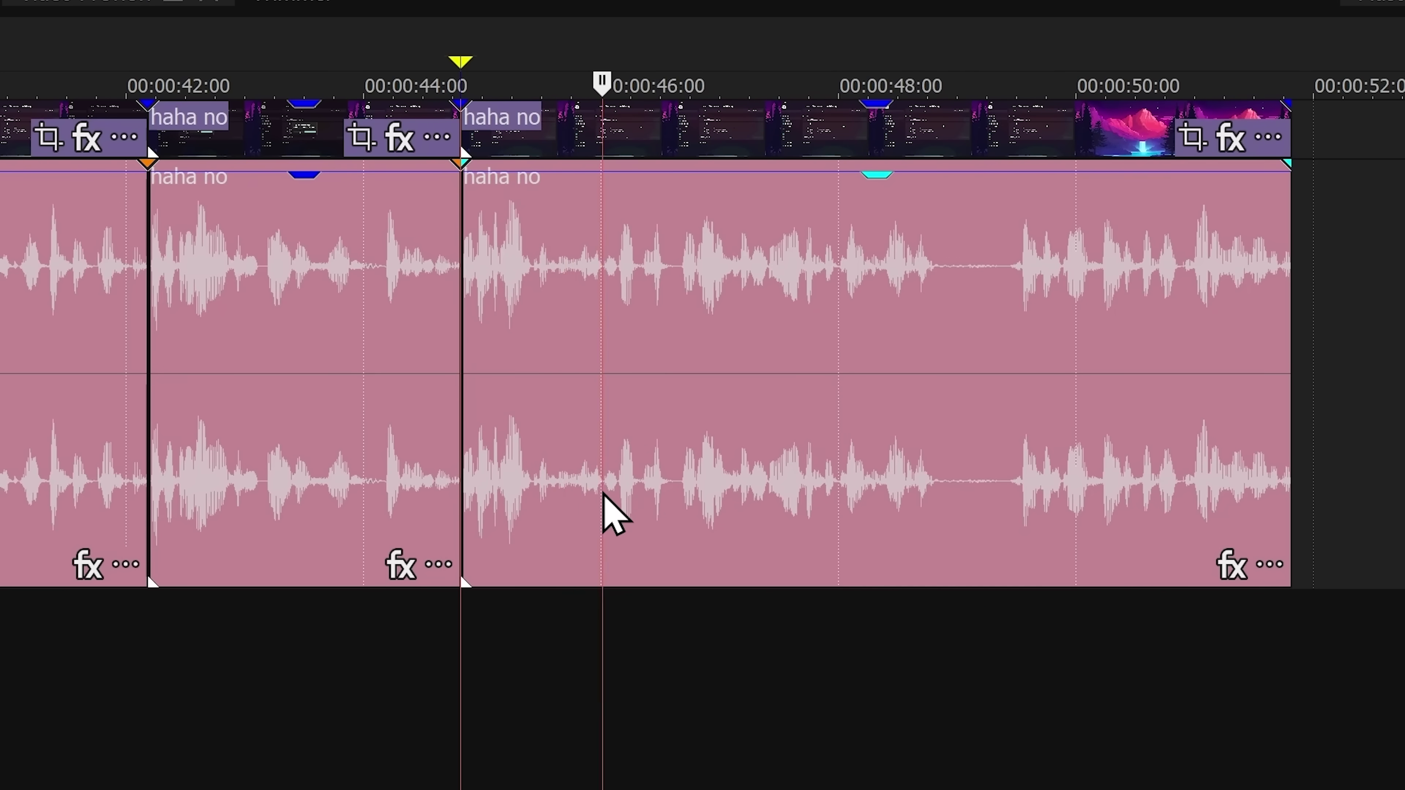
Step: Test pausing playback in place against stopping back at the start point, playing from the cut just before 00:00:45
key("Return")
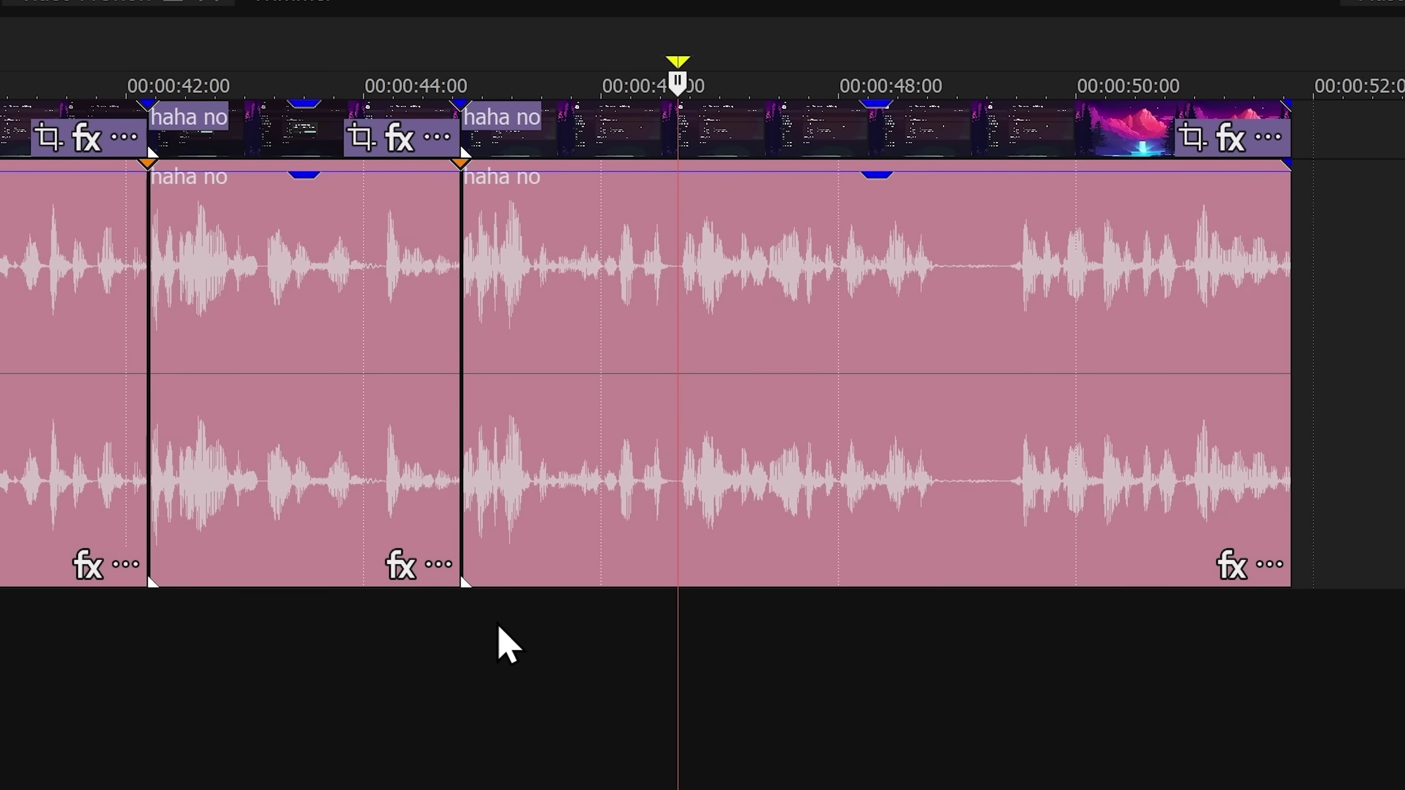
left_click(464, 609)
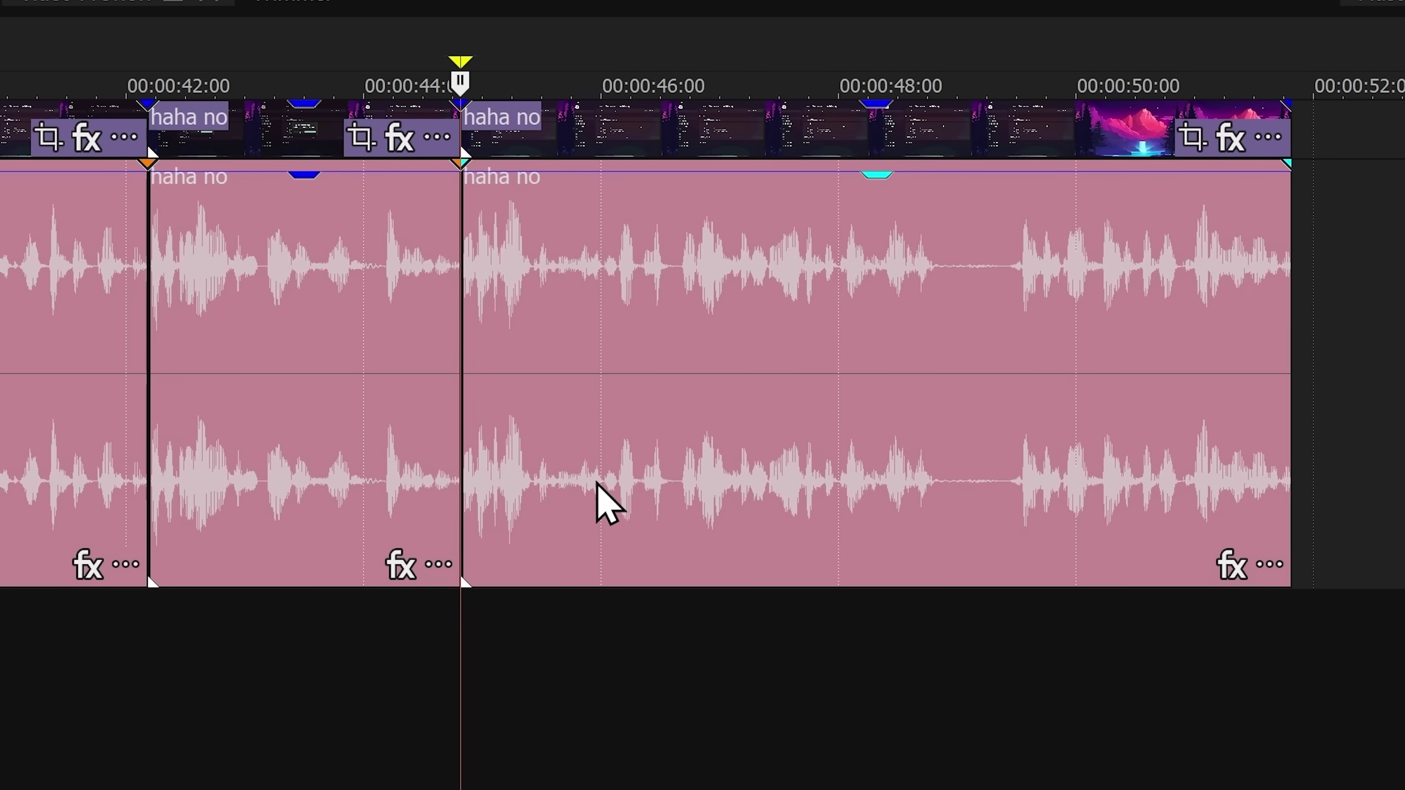
key("space")
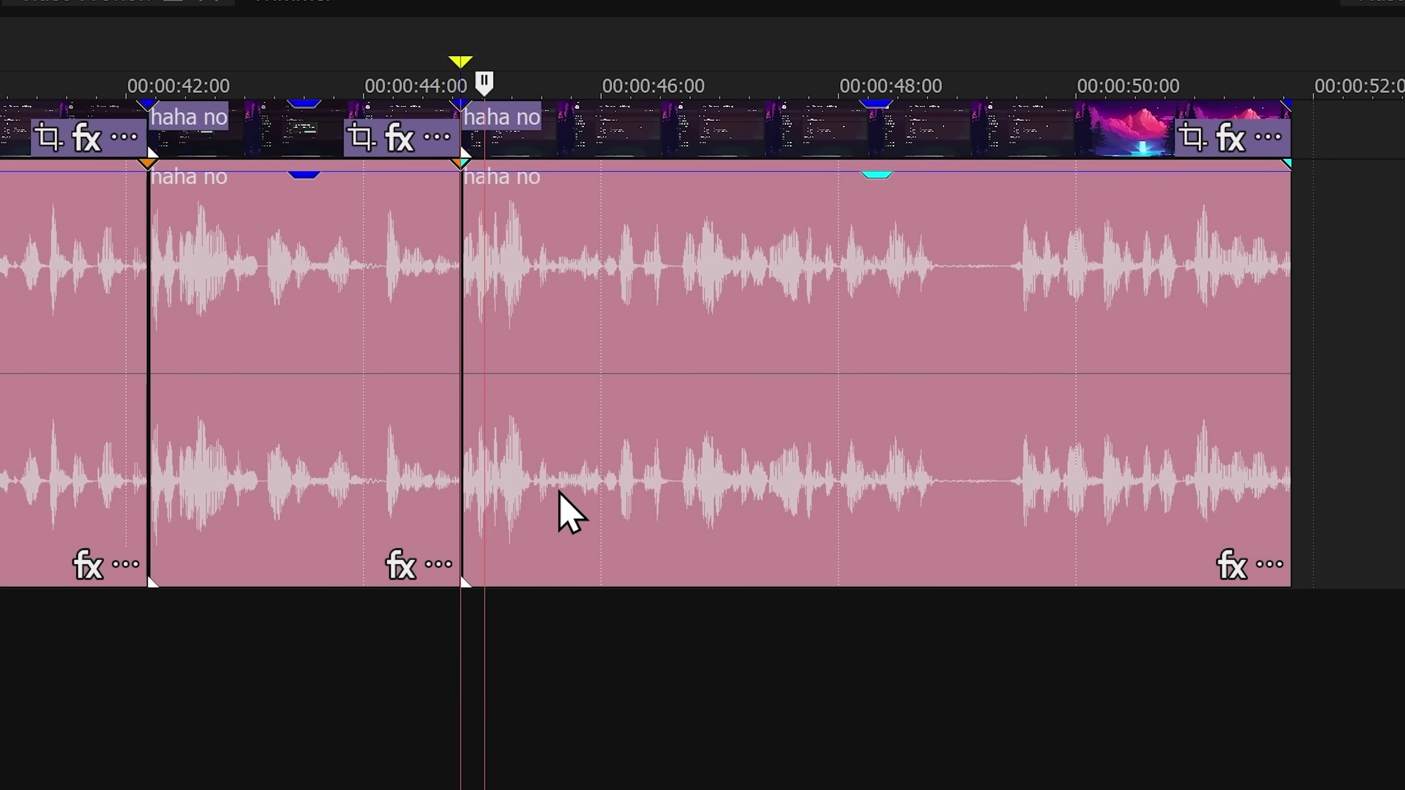
key("space")
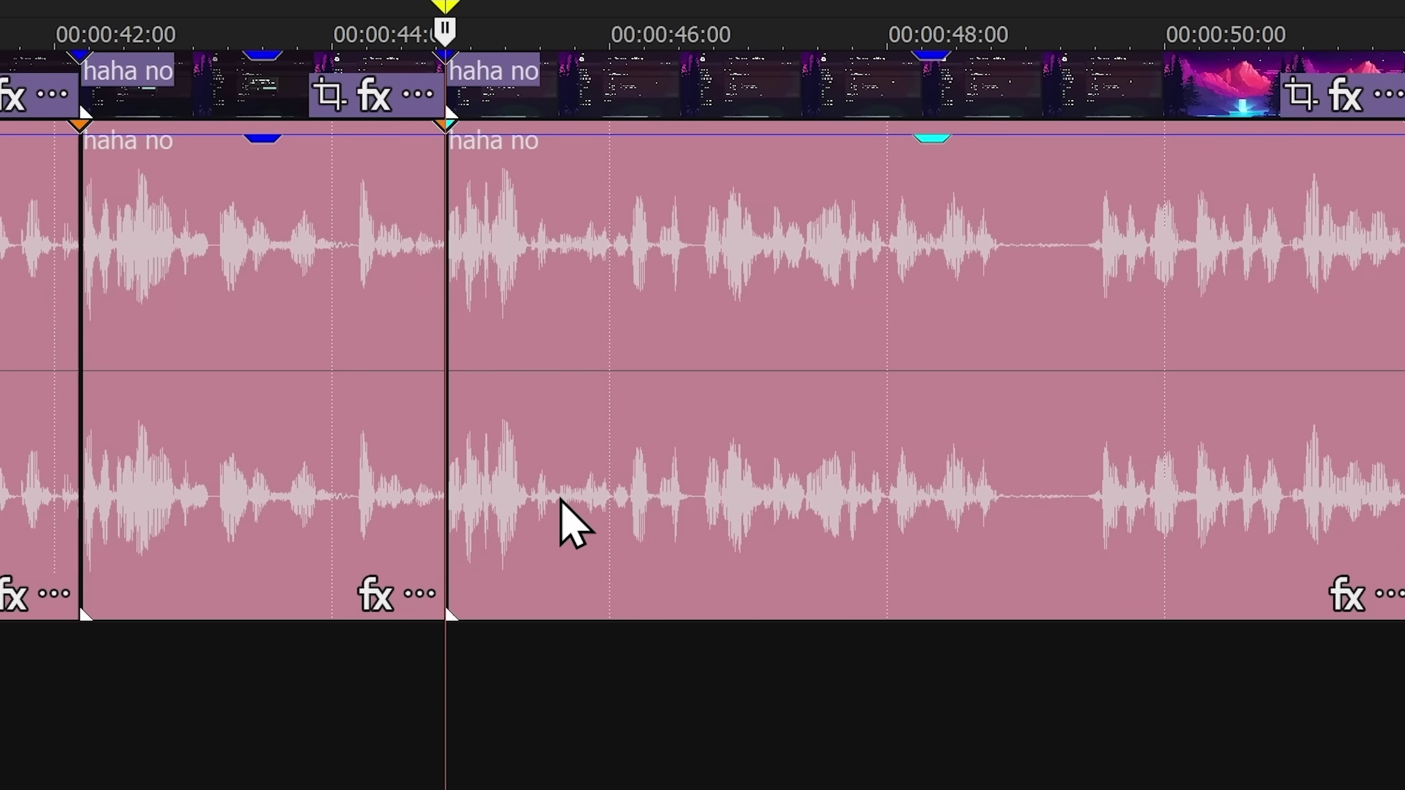
left_click_drag(461, 646, 557, 689)
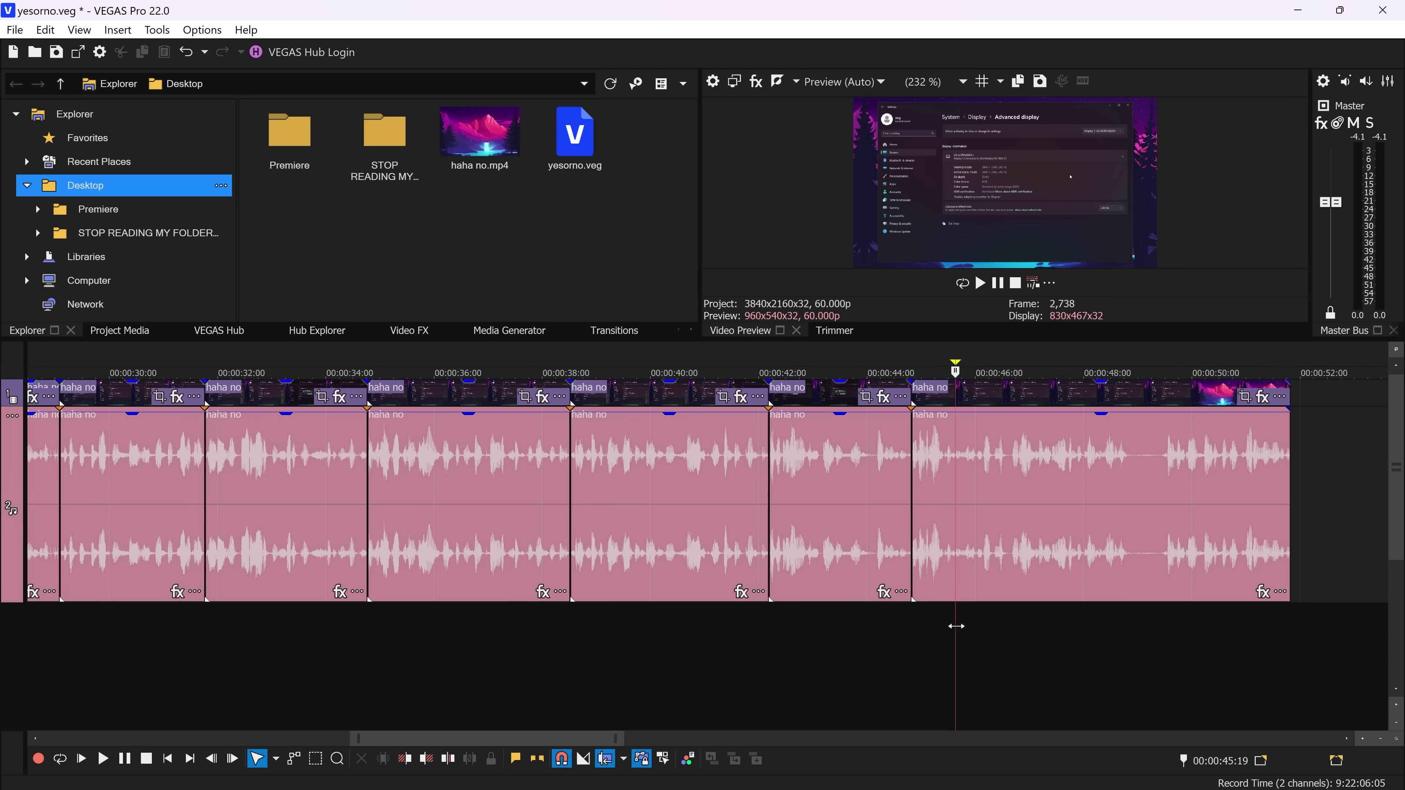
Step: Select the last clip of the sequence and test dragging its audio gain handle
scroll(1022, 716, "down", 5)
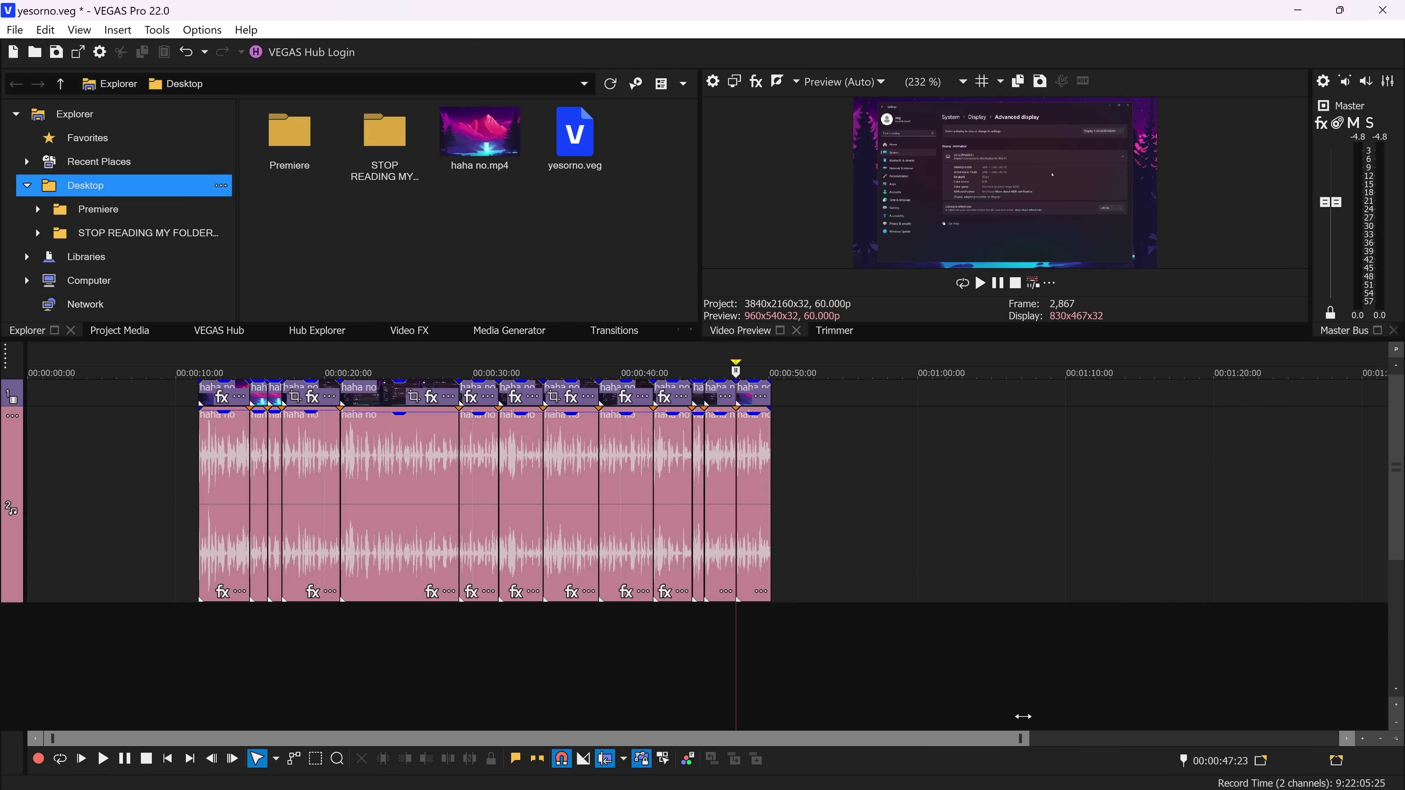
left_click_drag(850, 648, 471, 377)
left_click(749, 399)
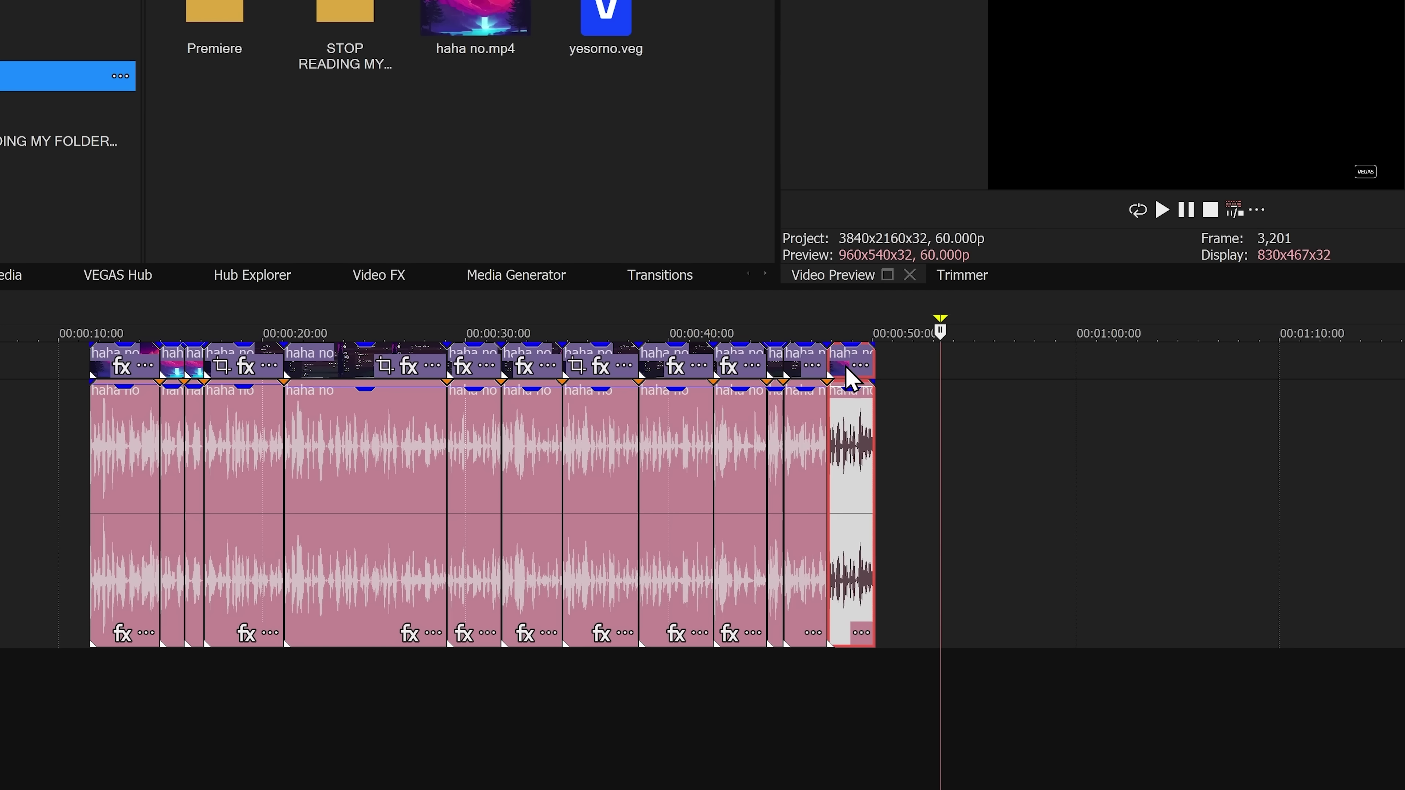
mouse_move(850, 354)
left_mouse_down()
mouse_move(129, 361)
mouse_move(852, 359)
mouse_move(865, 342)
left_mouse_up()
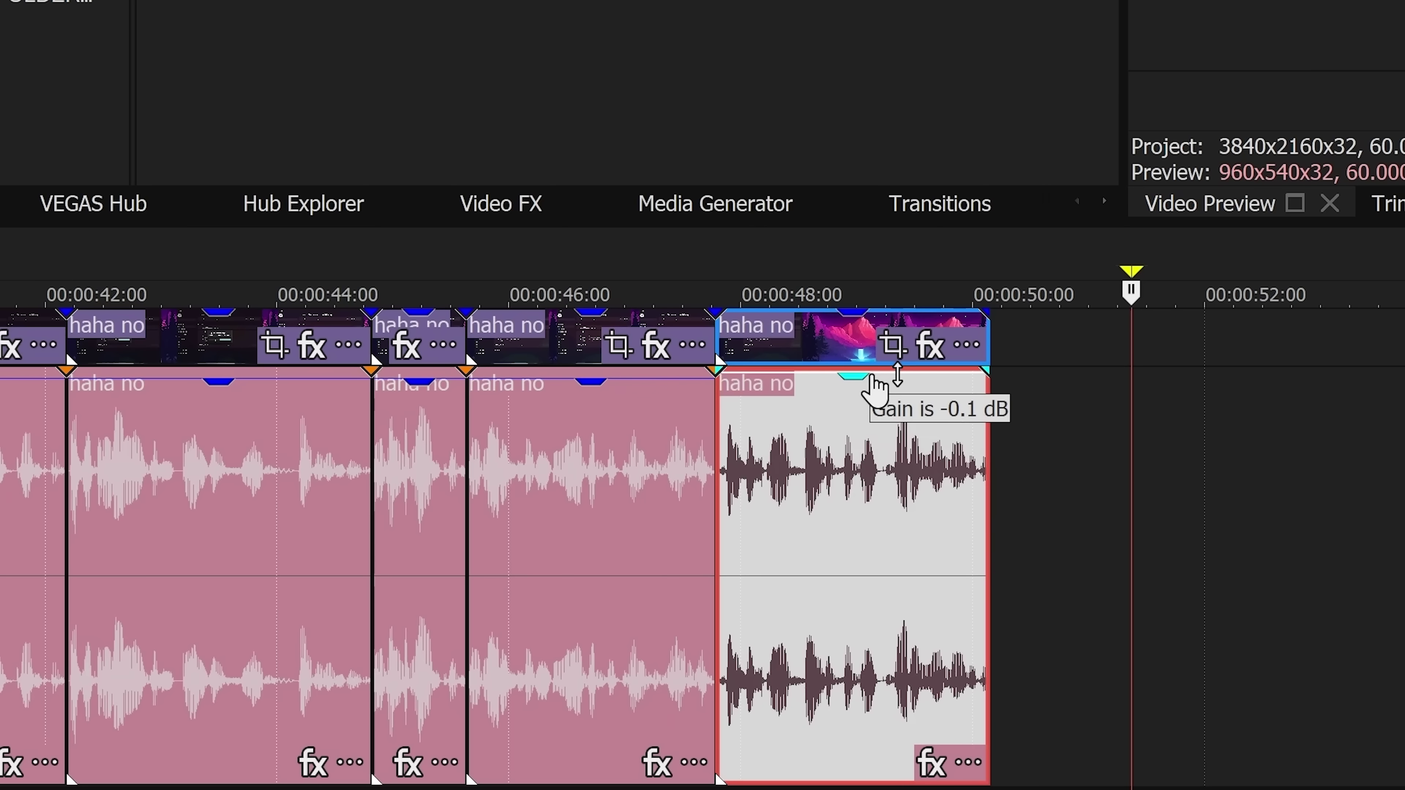
mouse_move(875, 391)
left_mouse_down()
mouse_move(876, 526)
mouse_move(885, 378)
left_mouse_up()
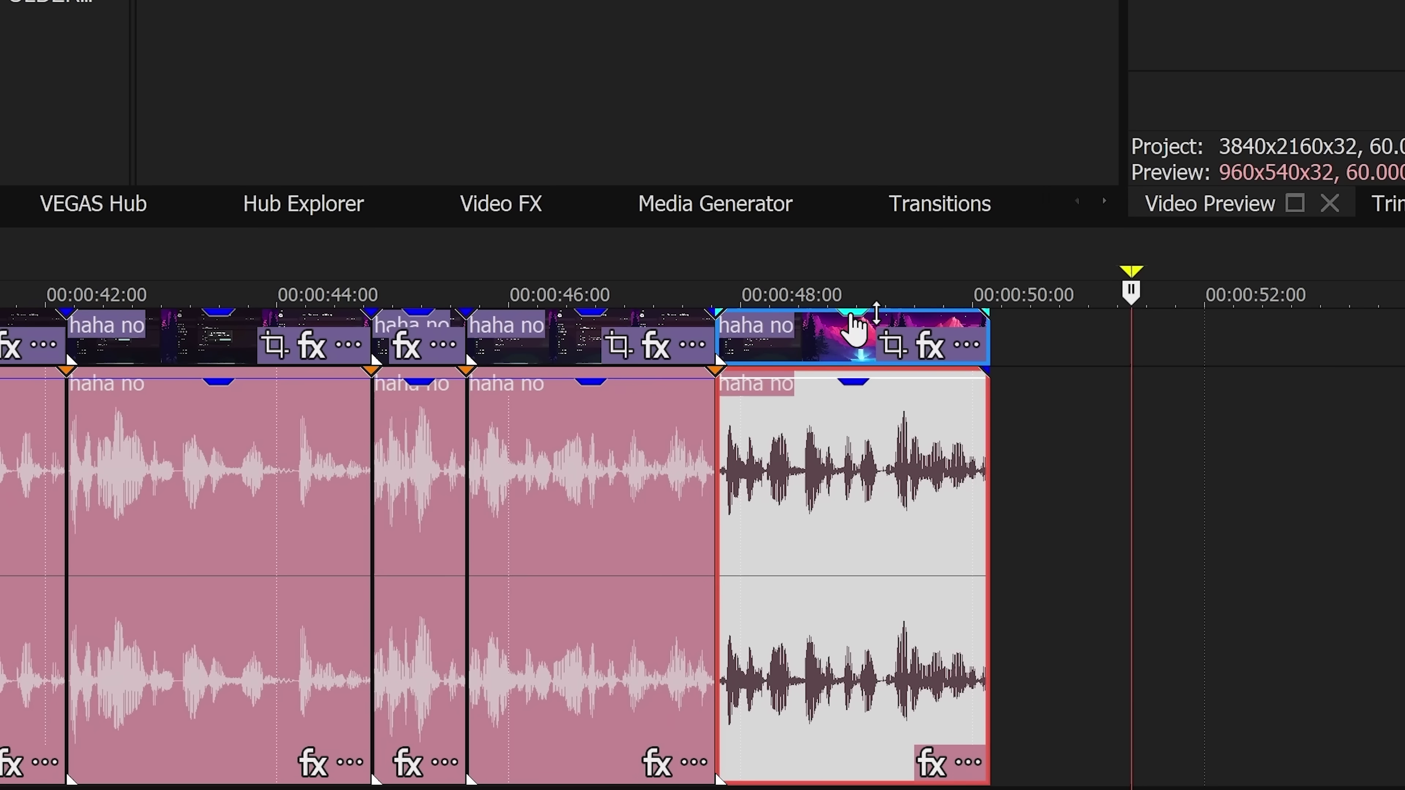
Step: Place the playhead at 00:00:48:14 and test dragging the opacity handle of the last video clip
left_click(796, 297)
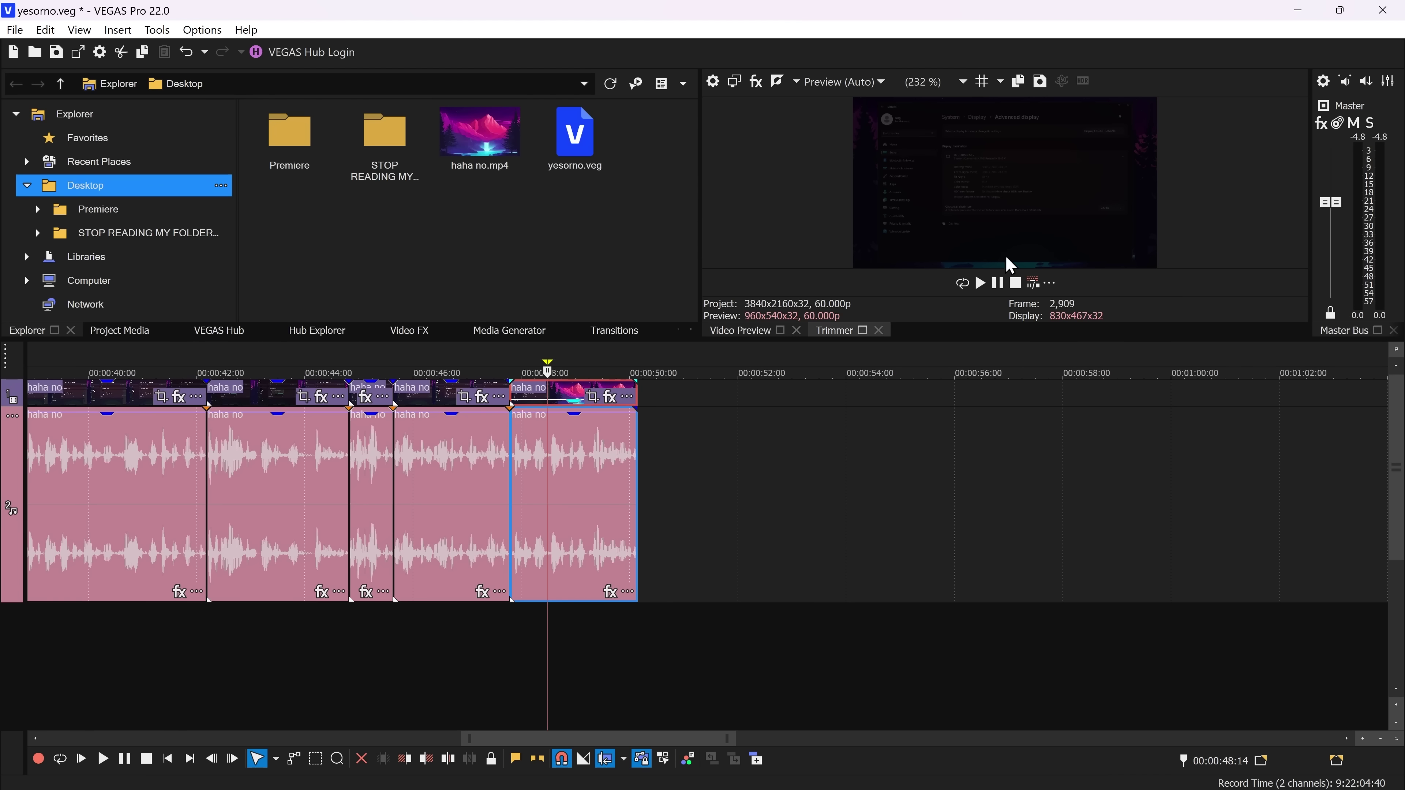
left_click_drag(580, 409, 586, 382)
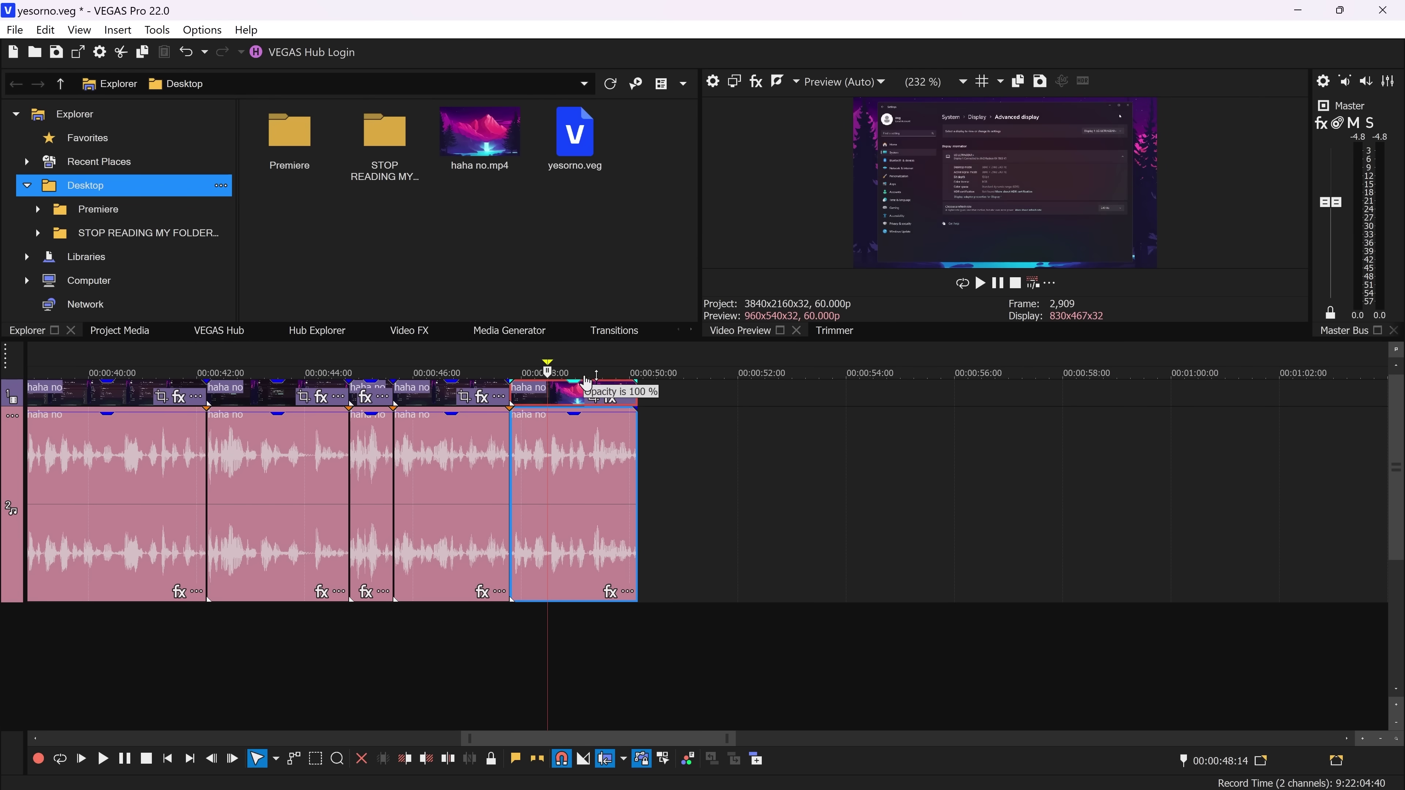
Step: Move the last clip to the front of the sequence, directly before the first clip, clear the selection and place the playhead at 00:00:31:01
left_click(799, 462)
scroll(799, 462, "down", 3)
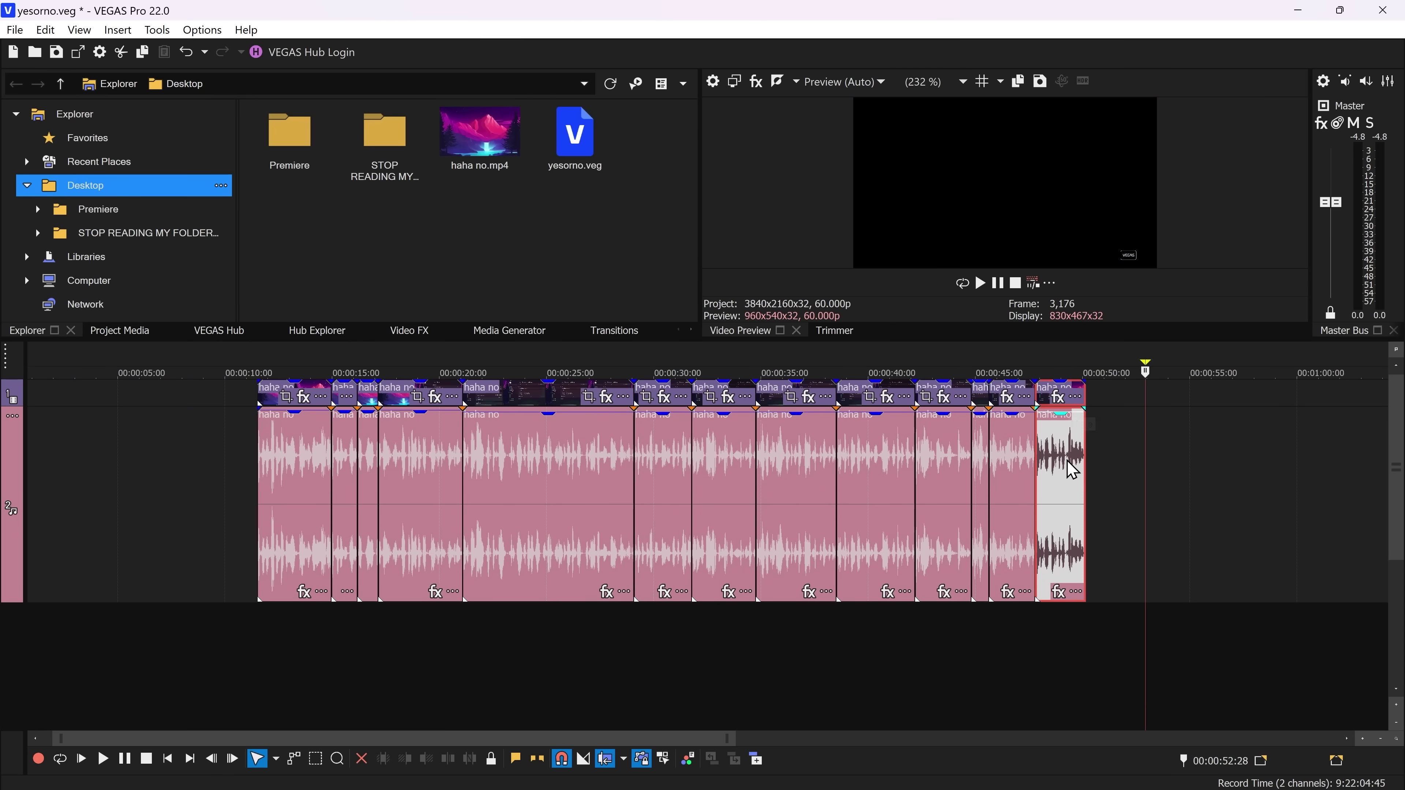
left_click_drag(1072, 470, 245, 507)
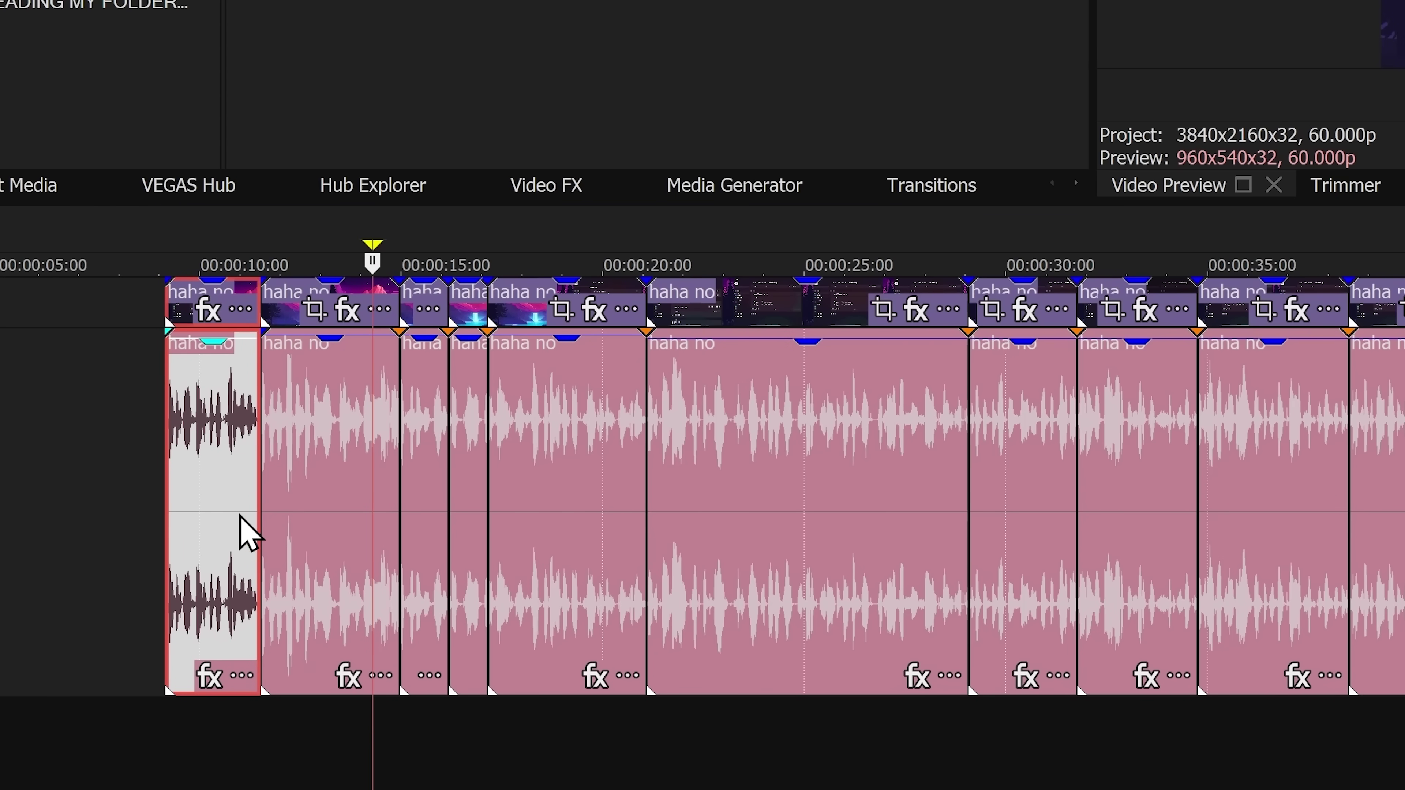
left_click(1121, 550)
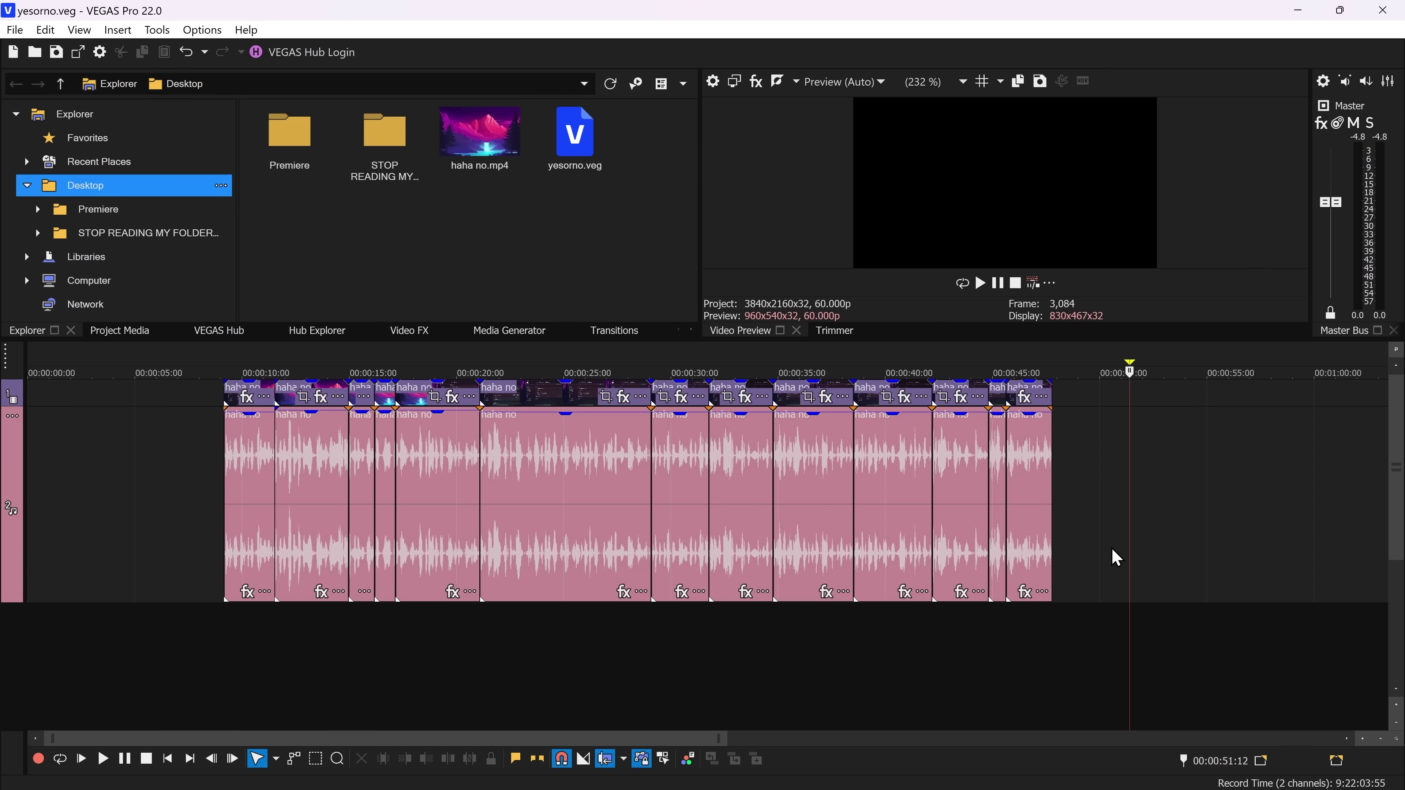
left_click(910, 681)
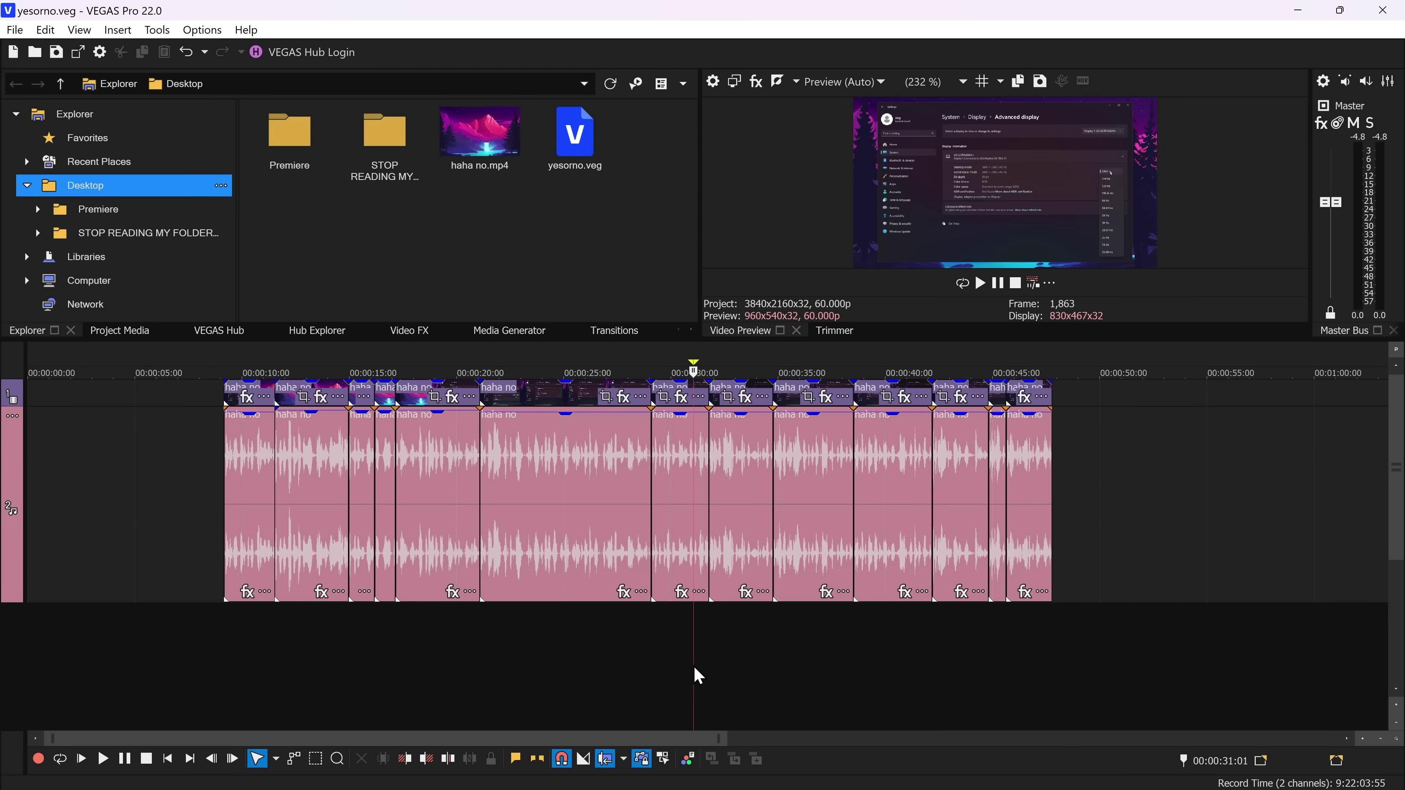
Step: Box-select all clips of the sequence and enlarge the video preview by lowering the divider above the timeline
left_click_drag(783, 564, 1075, 383)
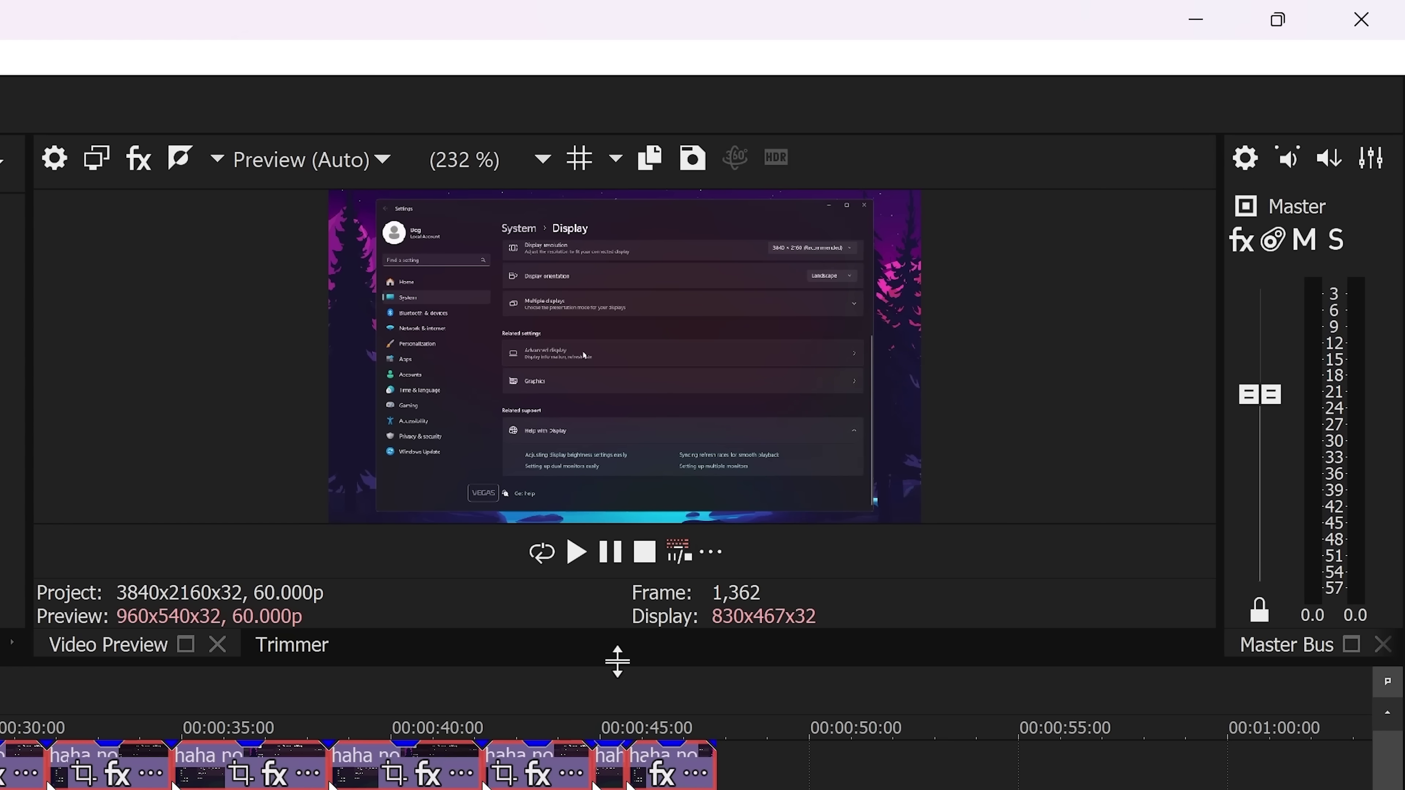
left_click_drag(617, 661, 667, 789)
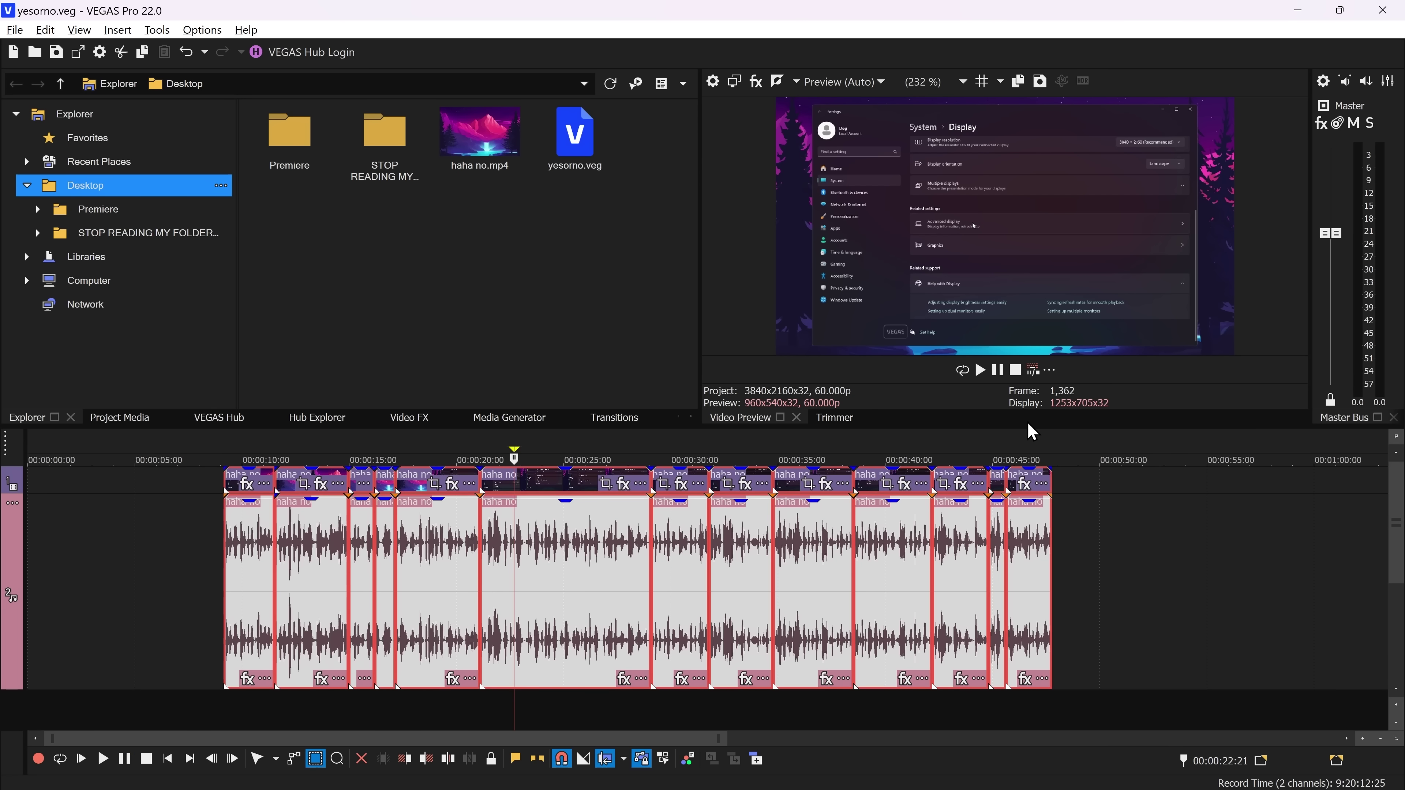
Step: Switch to Premiere Pro and try the divider where the project, program monitor and timeline panels meet
key("alt+Tab")
left_click(502, 486)
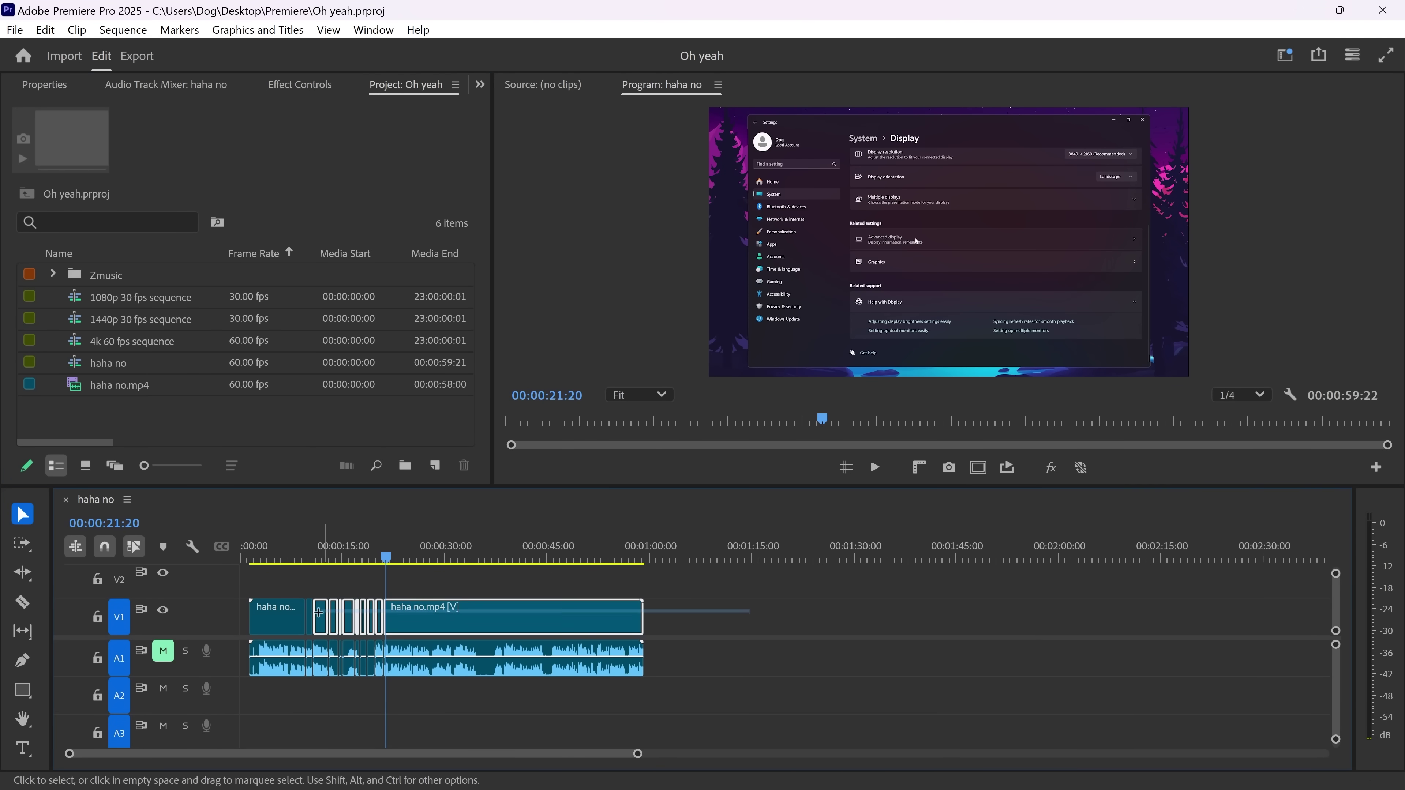
Step: Nest the selected video clips on track V1 of the haha no sequence in Premiere Pro, keeping the default nest name
left_click_drag(317, 612, 283, 617)
key("ctrl+shift+n")
key("Return")
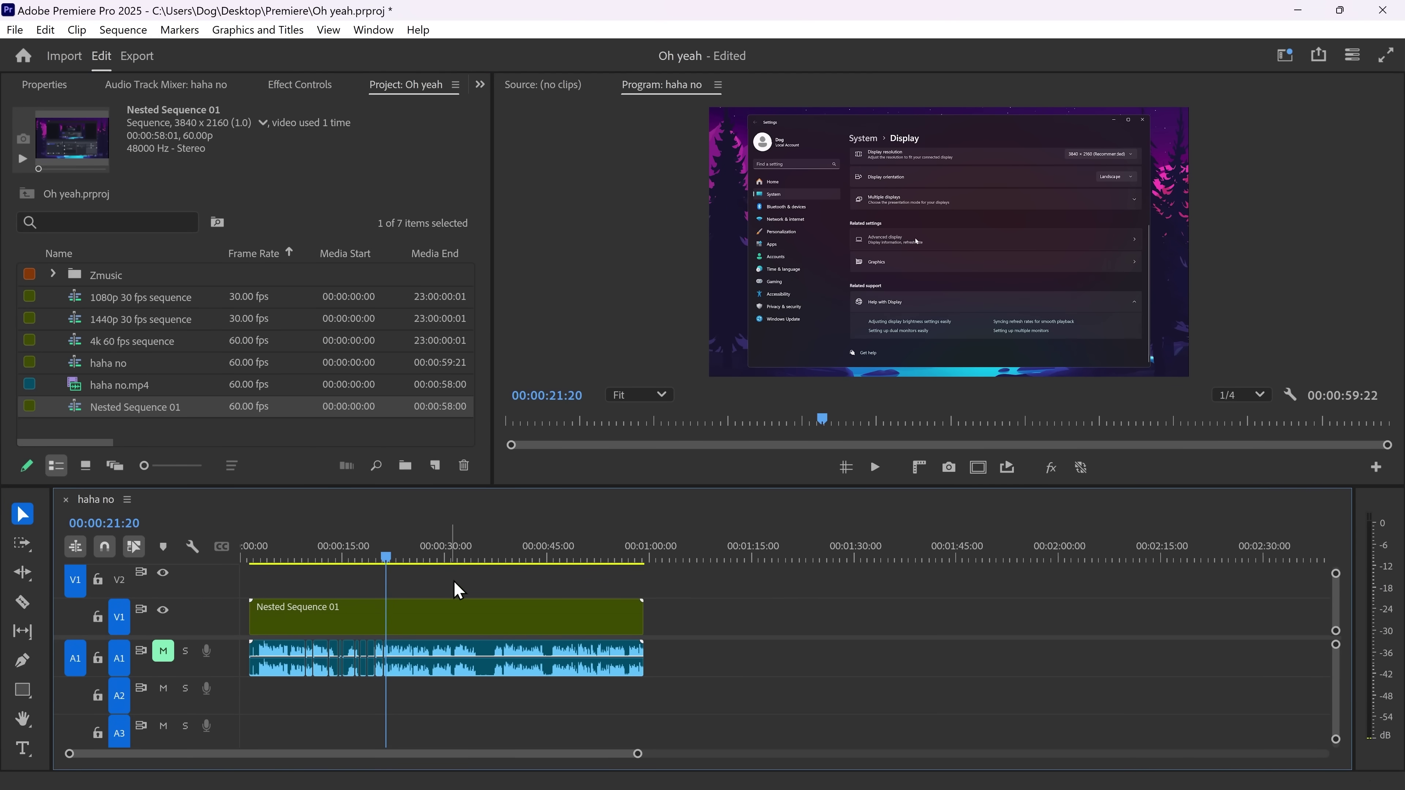
left_click(403, 618)
left_click_drag(380, 554, 373, 563)
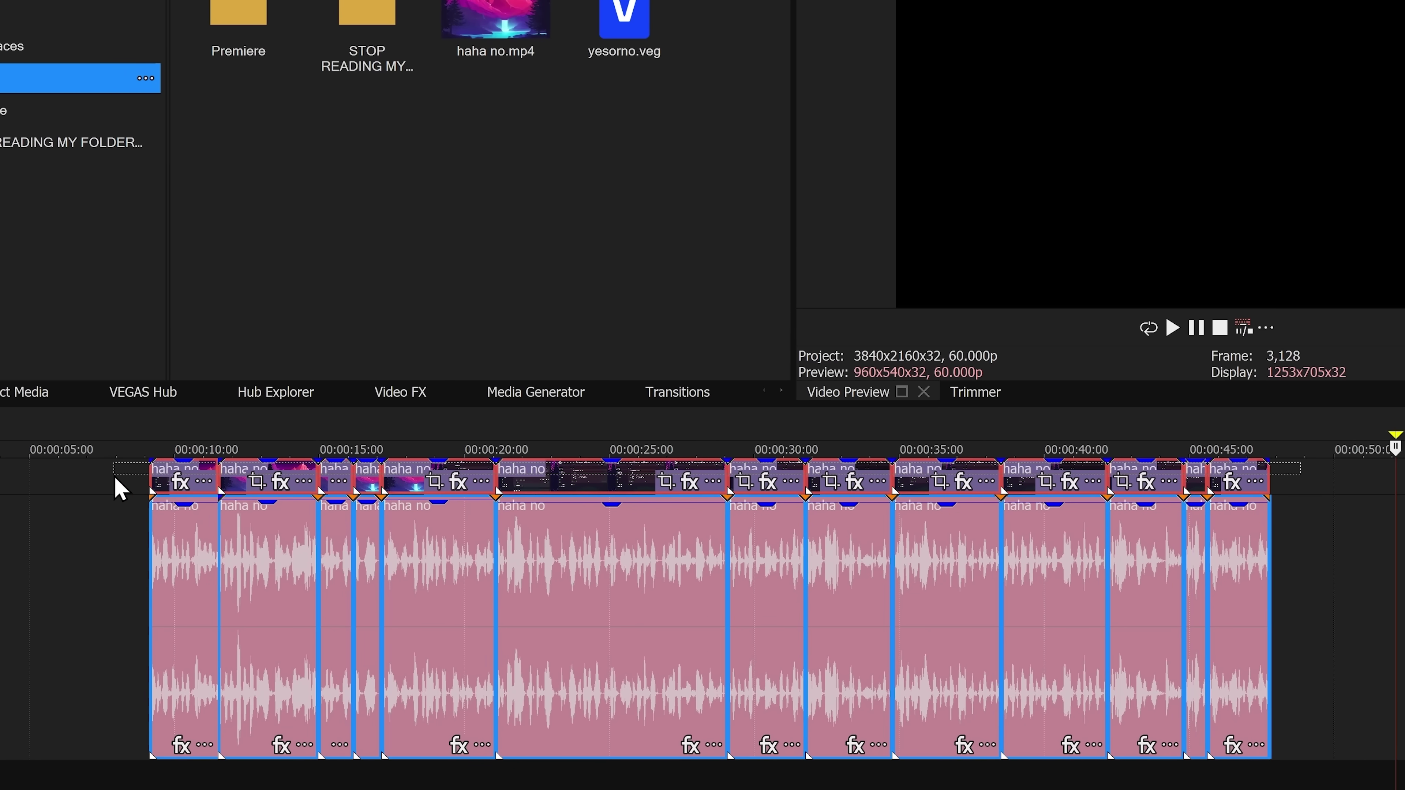
Step: In VEGAS Pro, try to combine all the haha no timeline events by creating subclips from them
left_click(1312, 483)
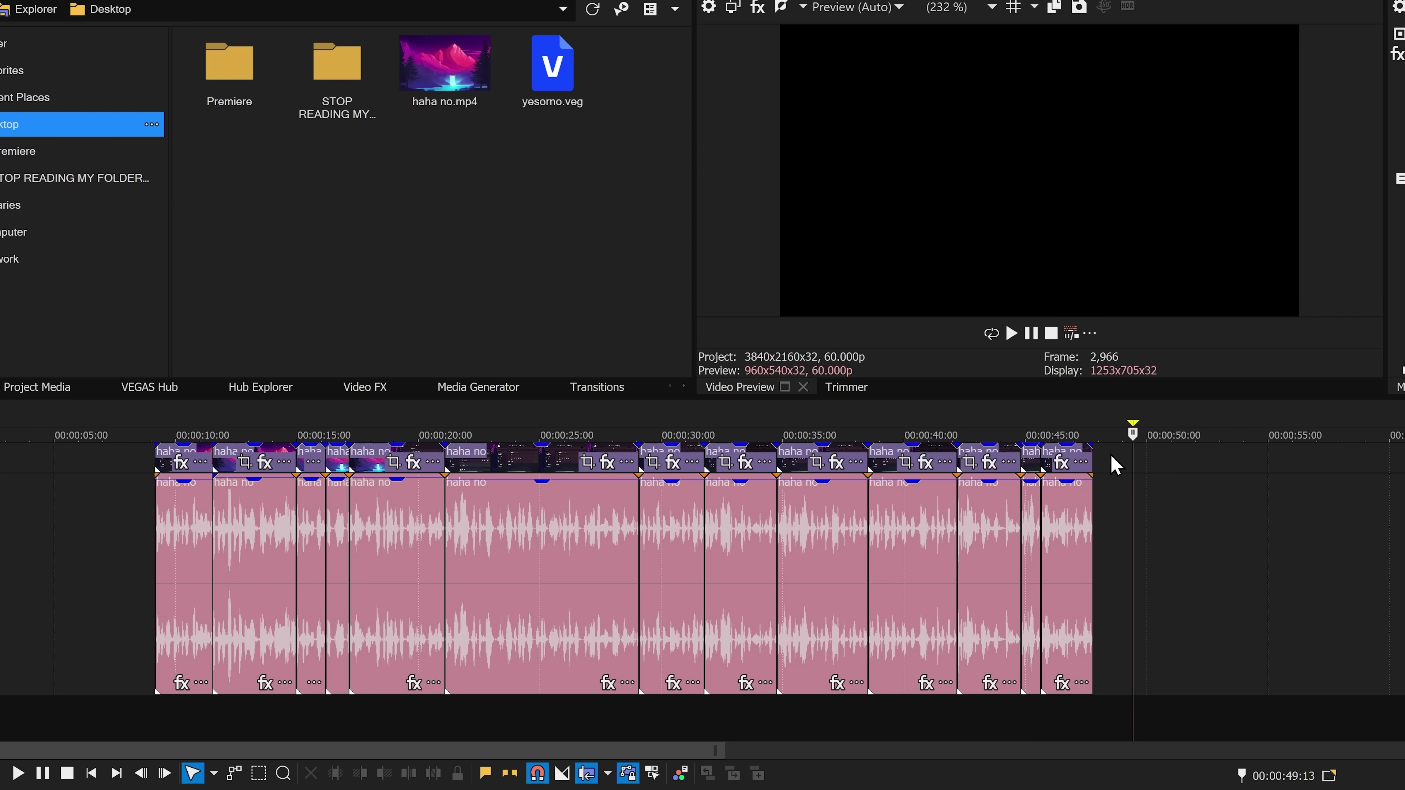
key("d")
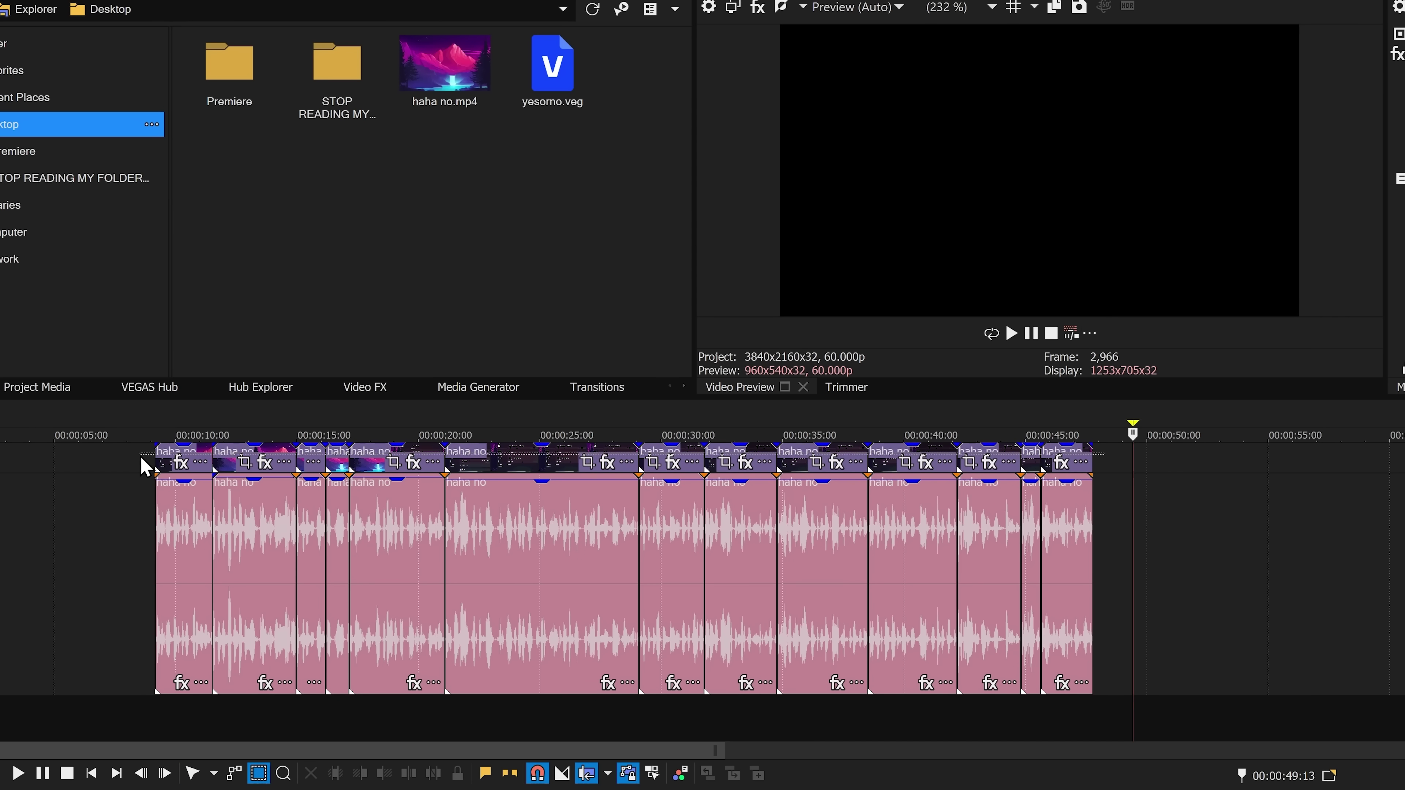
left_click_drag(129, 476, 1201, 471)
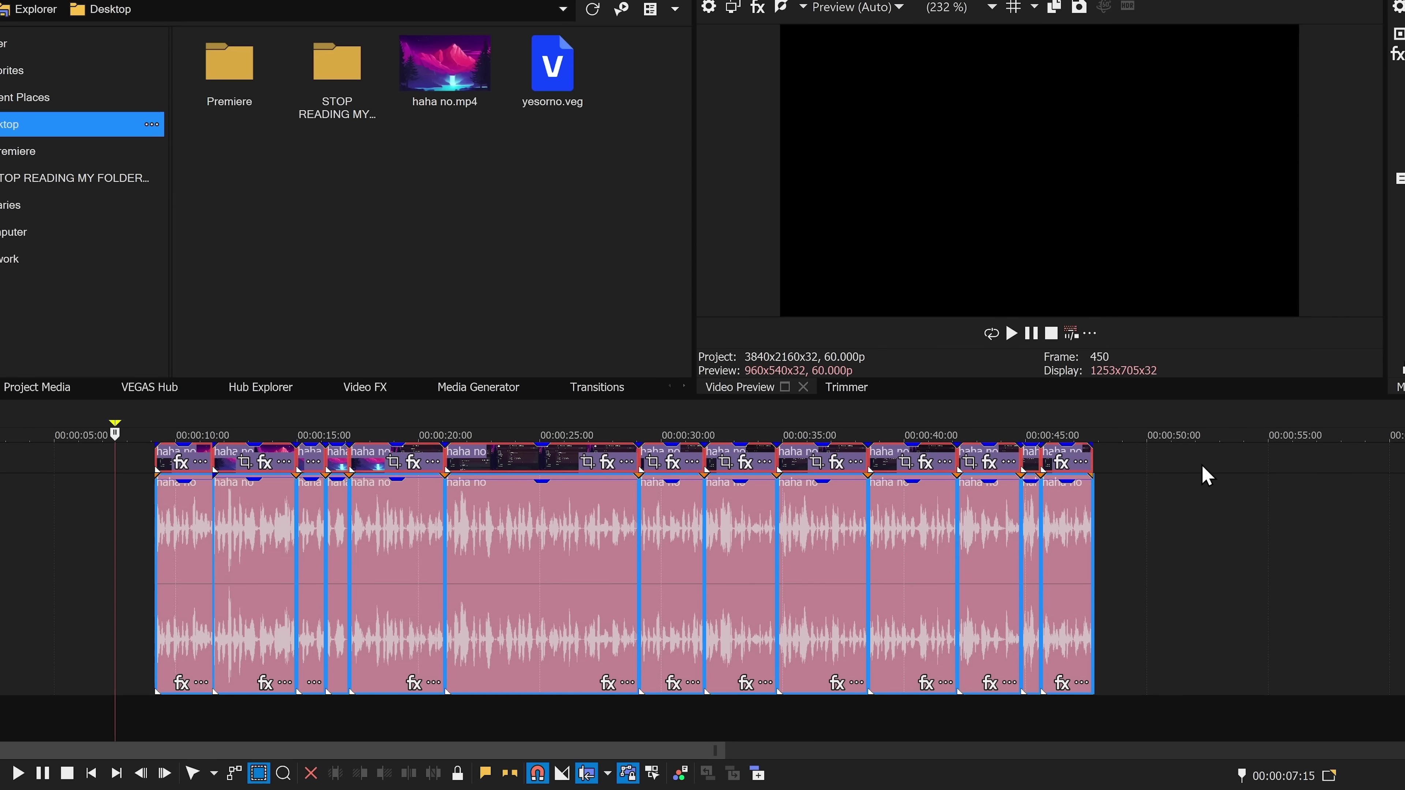
key("d")
right_click(524, 465)
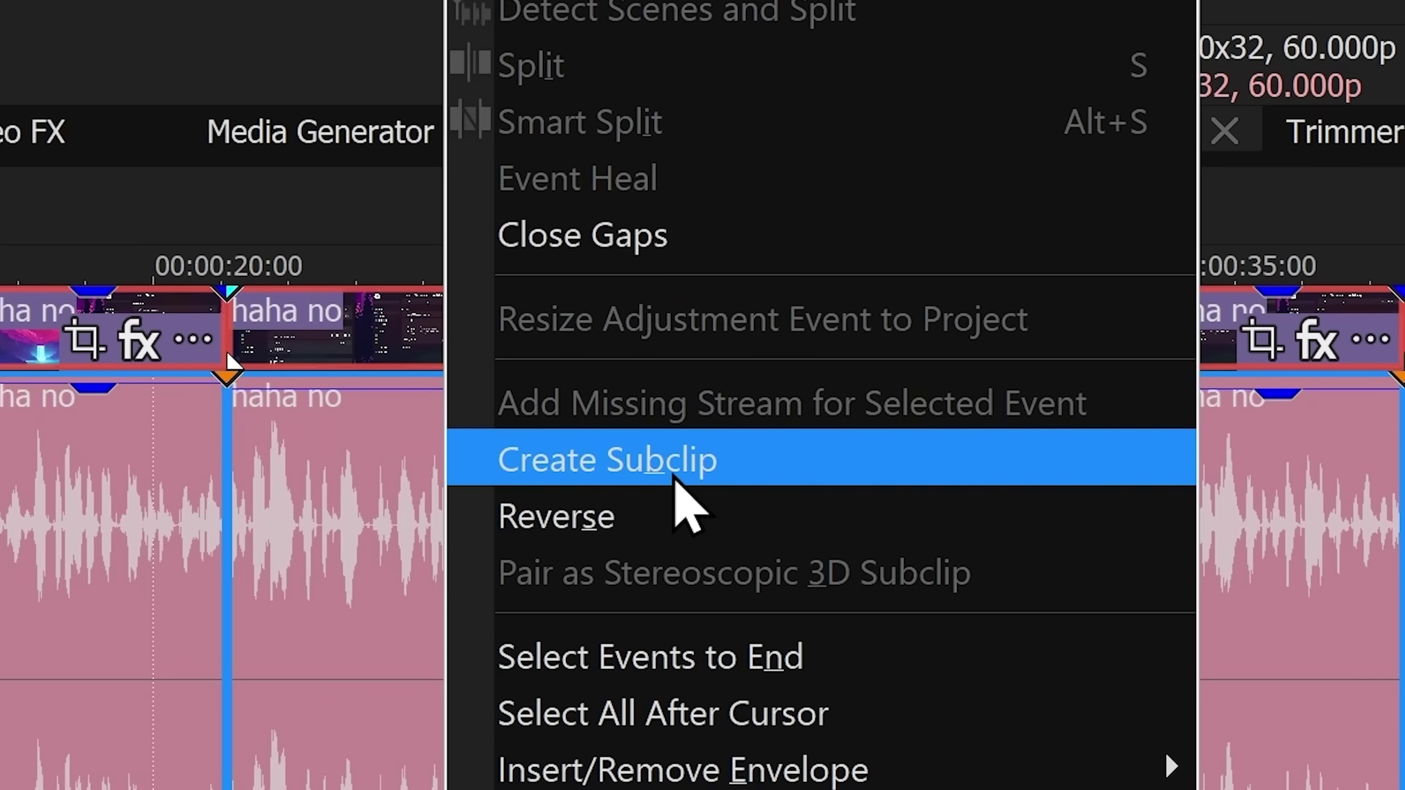
left_click(673, 472)
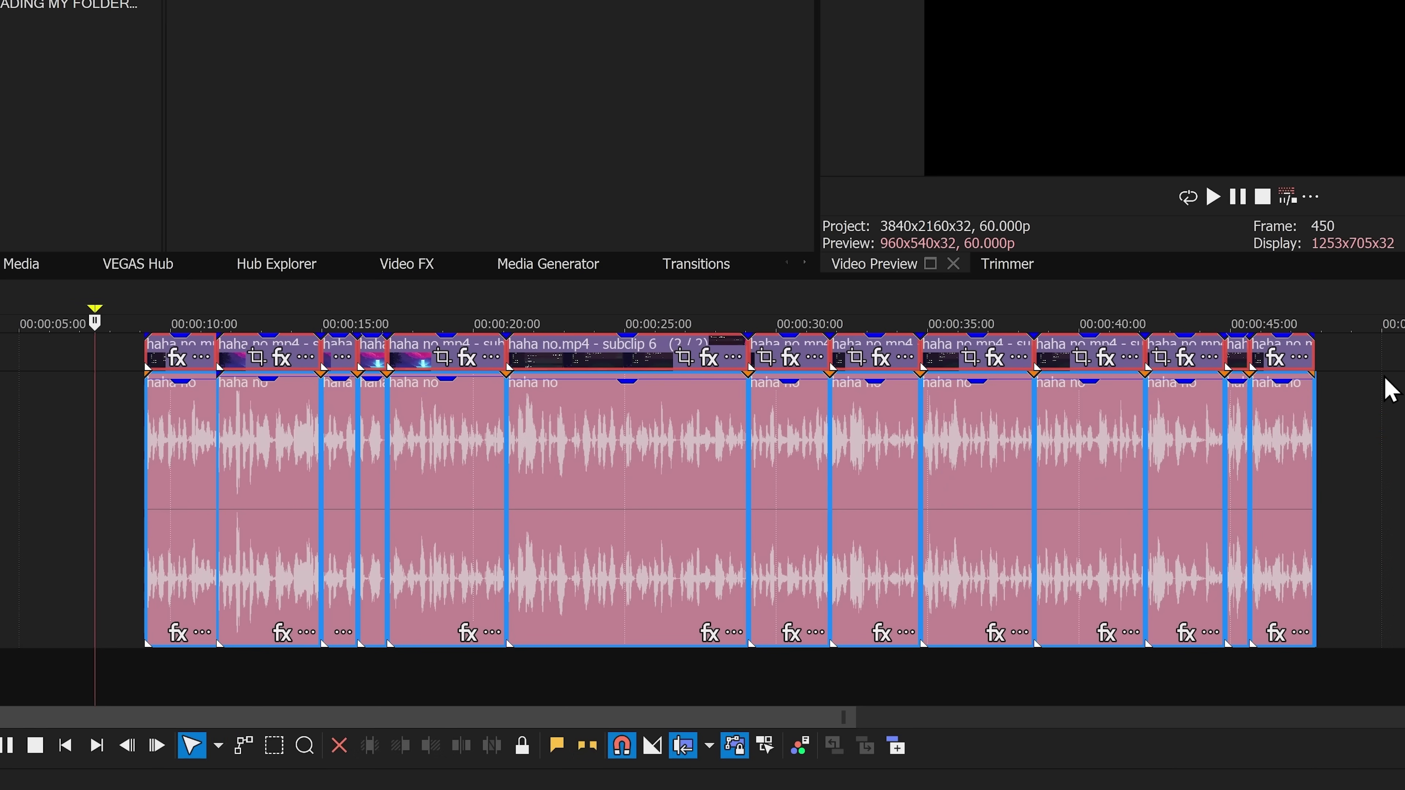
left_click_drag(514, 338, 310, 379)
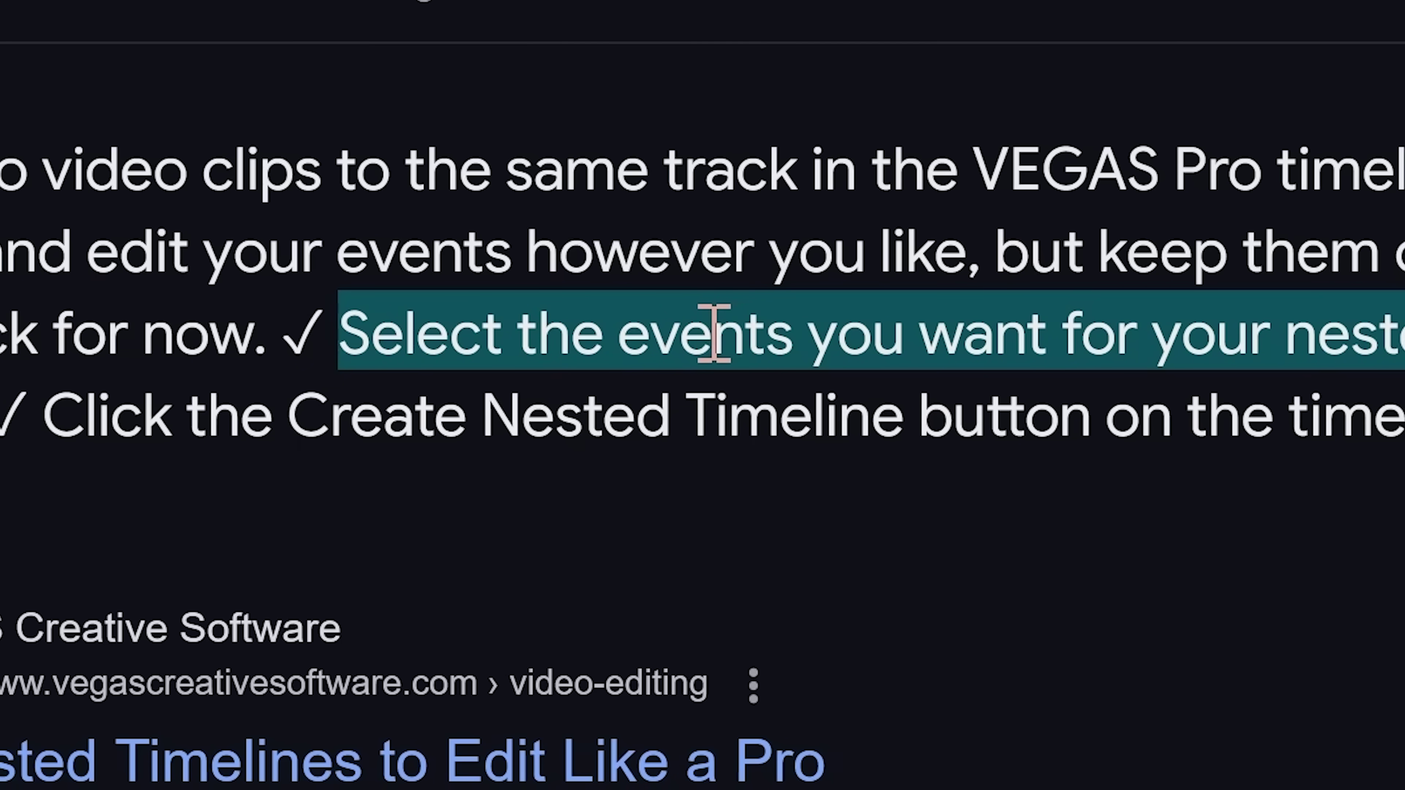
Step: Read the web search instructions for selecting events and creating a nested timeline in VEGAS Pro
left_click_drag(44, 415, 1120, 406)
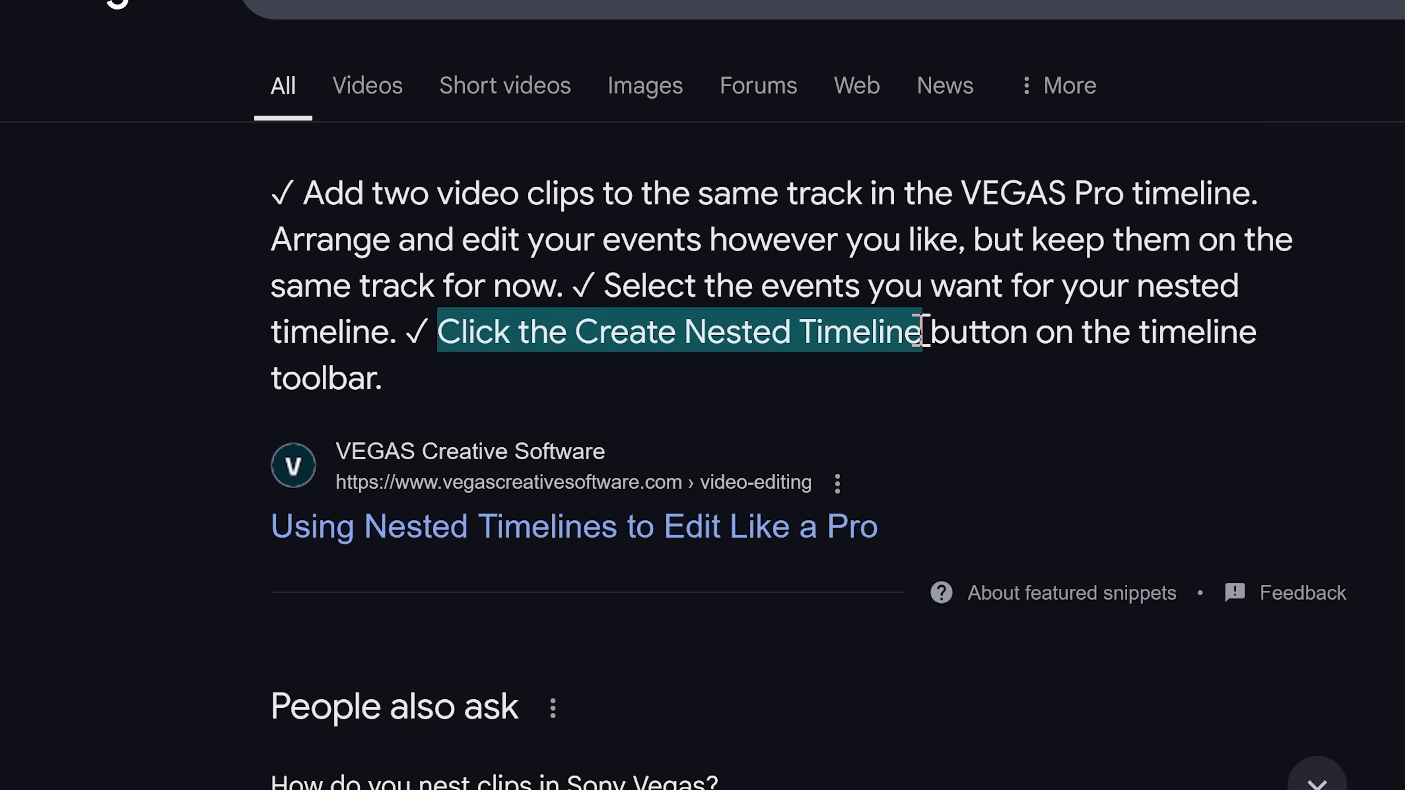
left_click_drag(1043, 327, 436, 375)
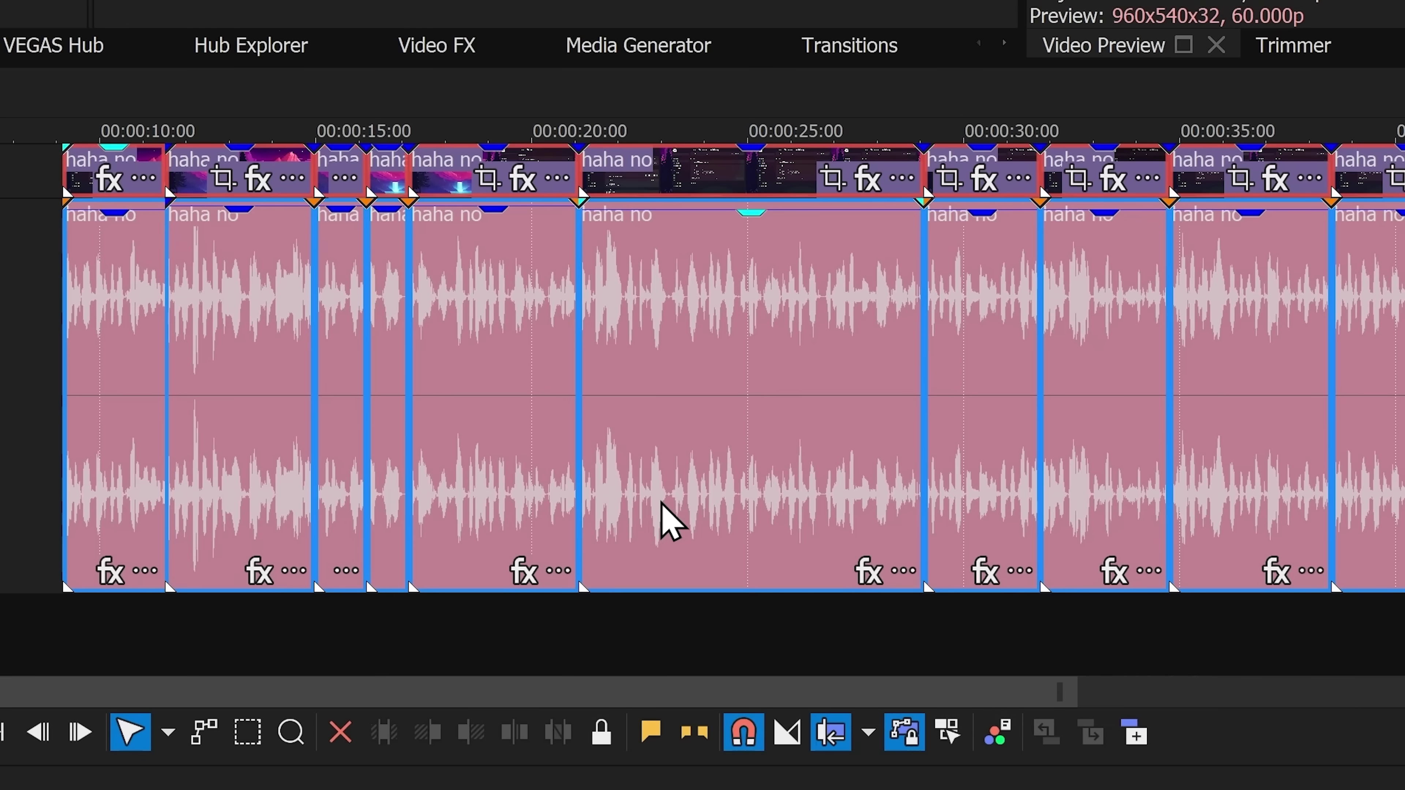
Step: Lock and unlock the long audio event starting near 00:00:20:00 in VEGAS Pro, comparing it with Premiere Pro's A1 track lock
left_click(661, 511)
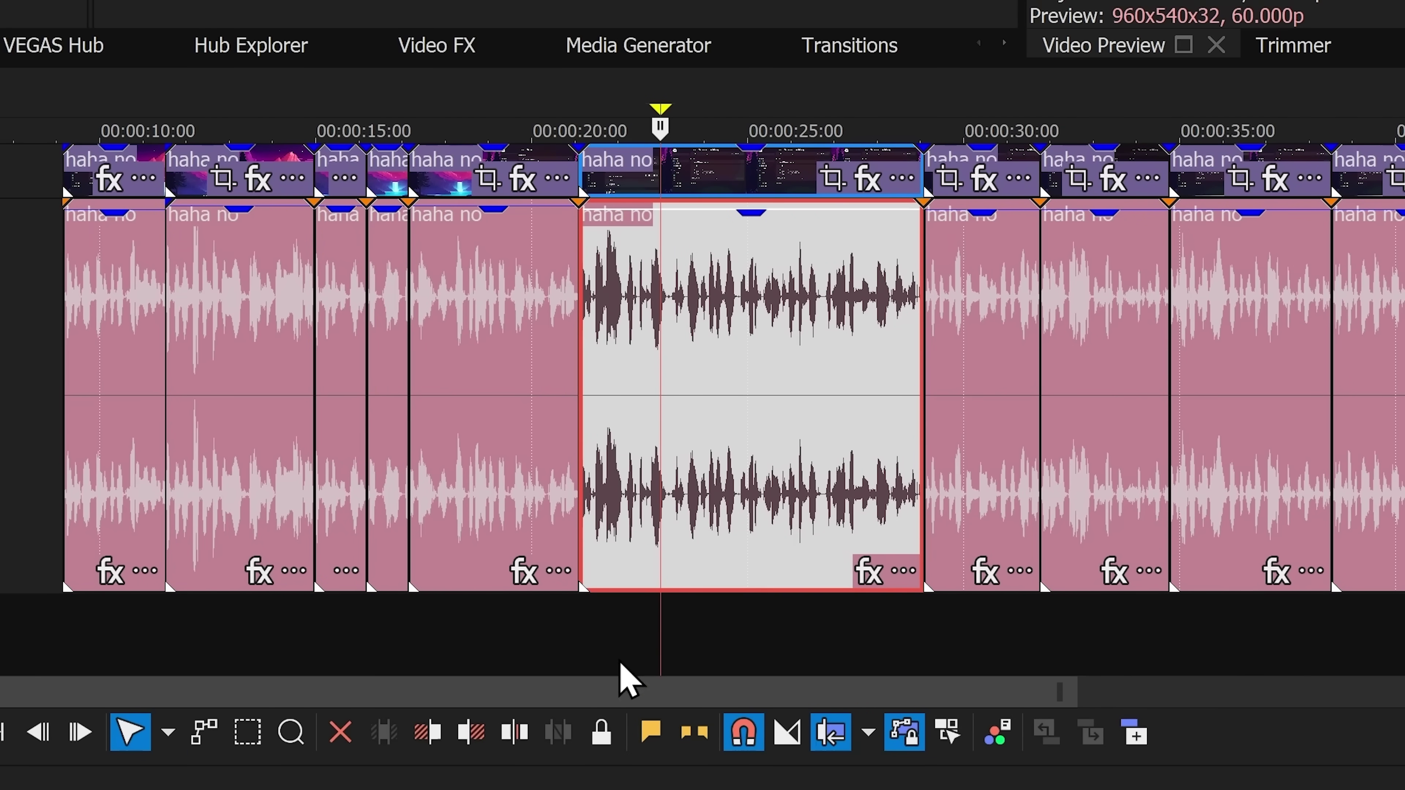
left_click(601, 732)
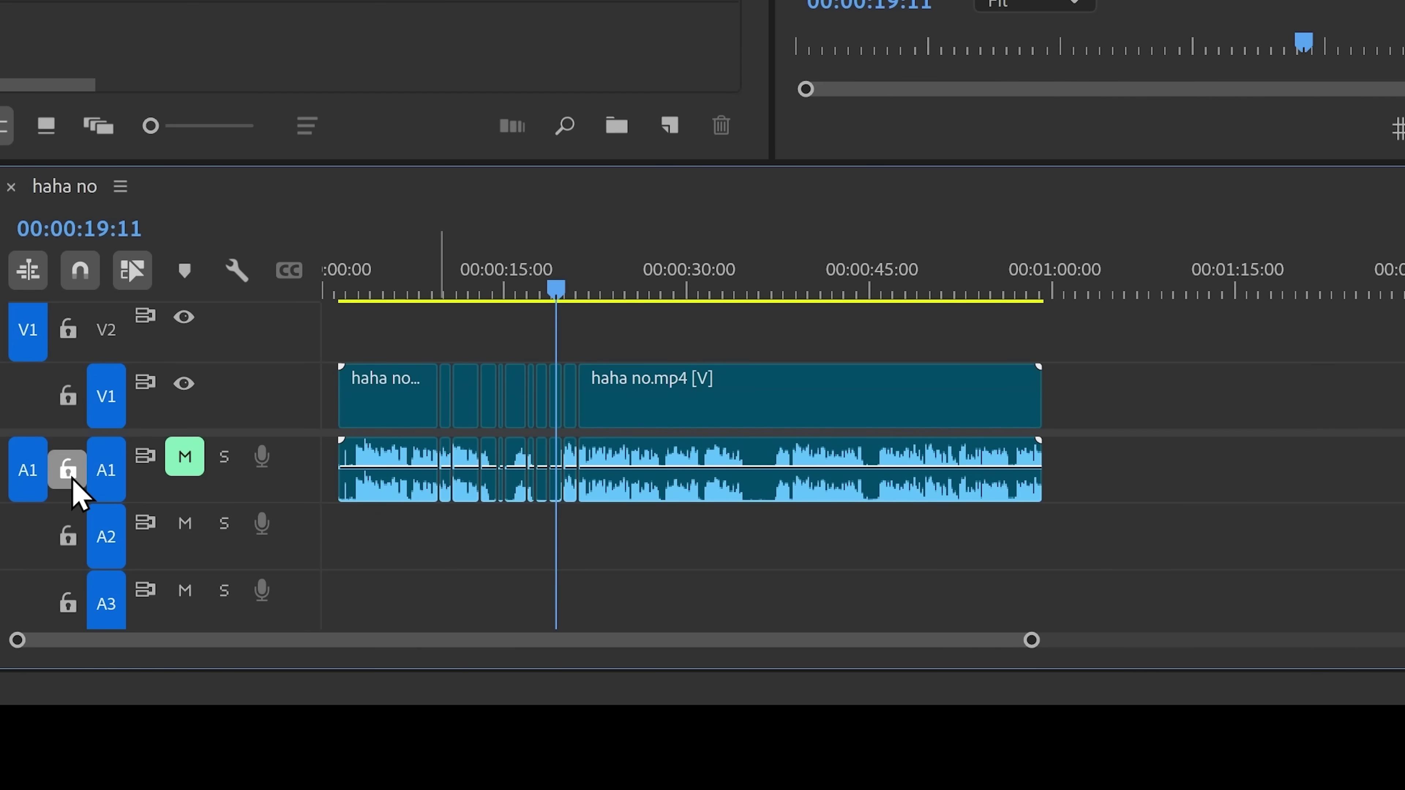
left_click(67, 469)
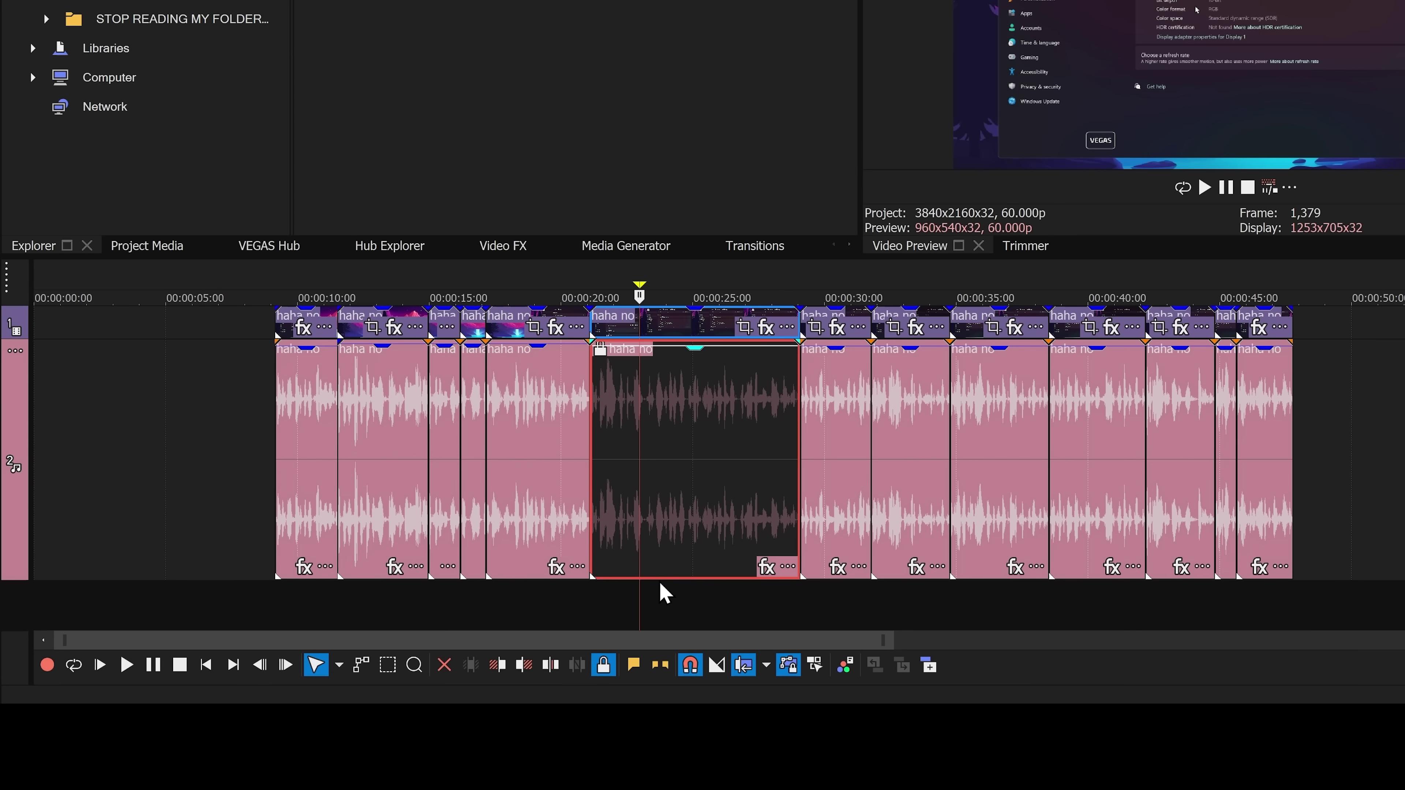
left_click(603, 665)
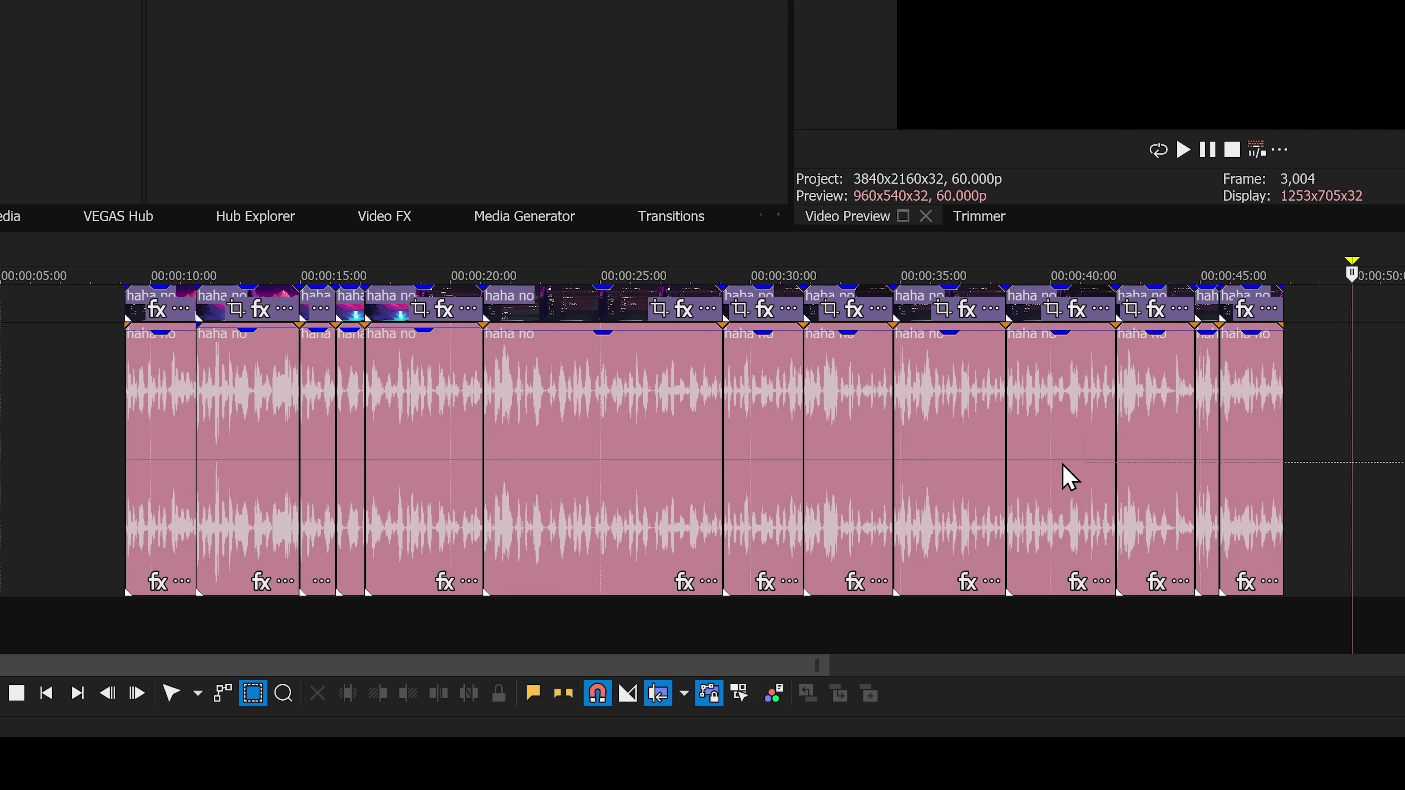
Step: Examine the automatic audio fades at the event cut near 00:00:29:02
key("ctrl+a")
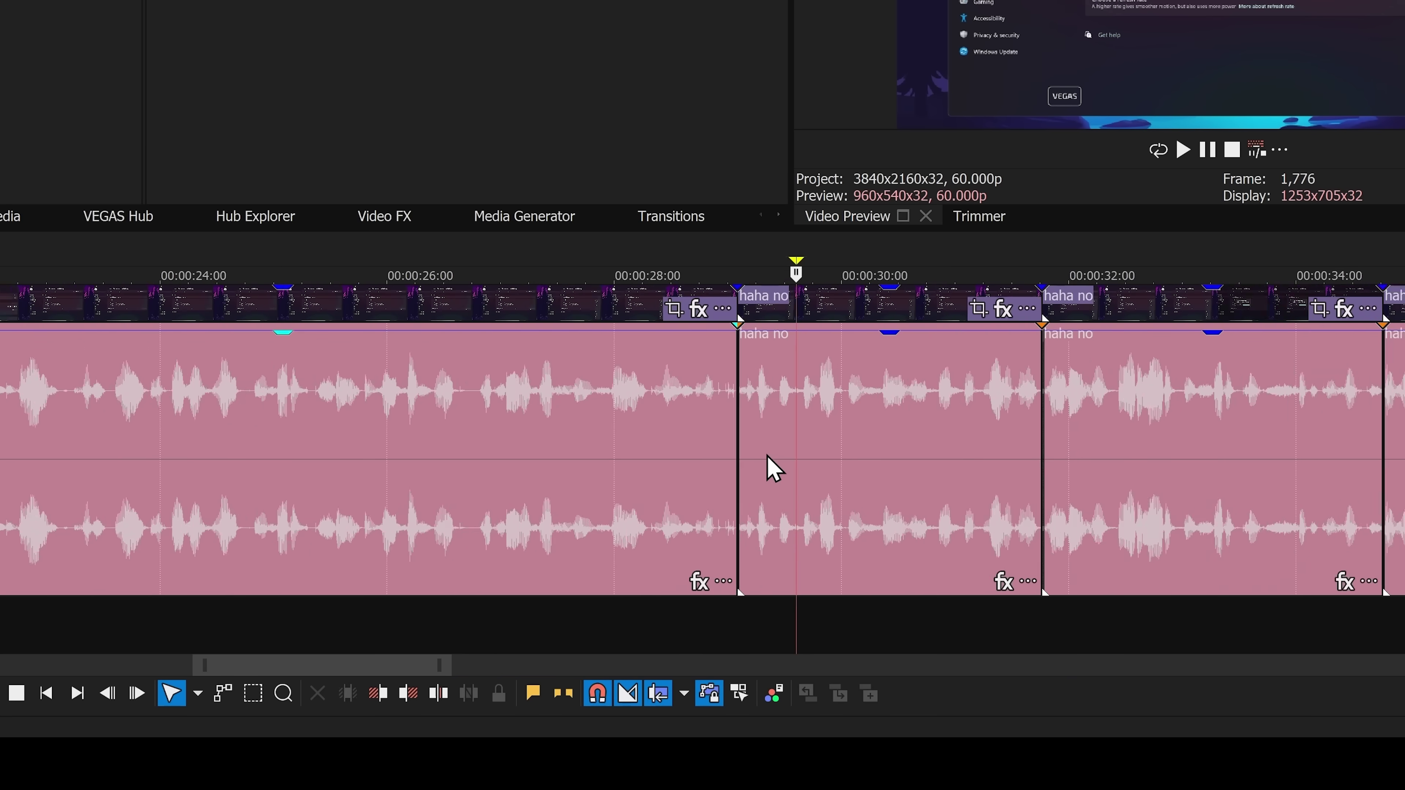
scroll(668, 486, "up", 8)
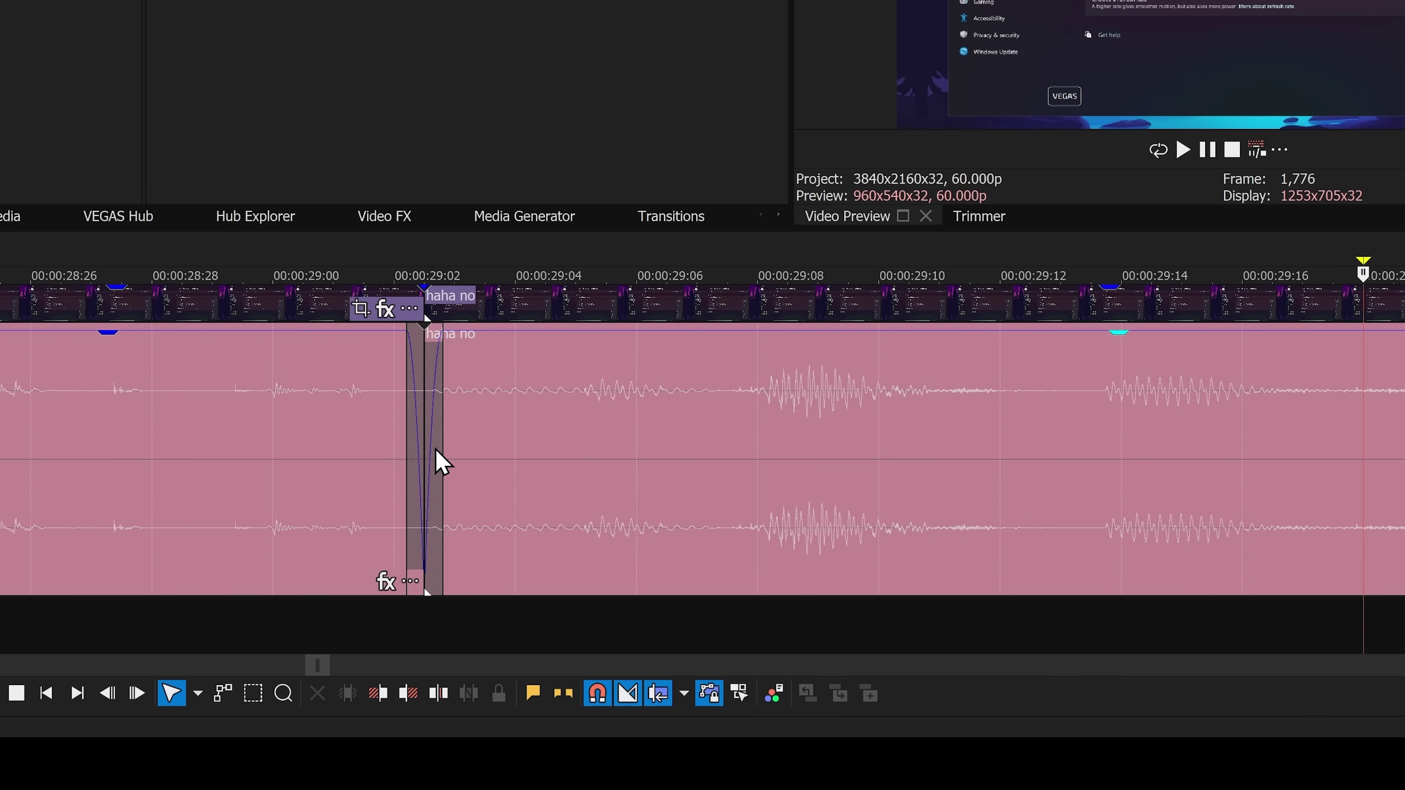
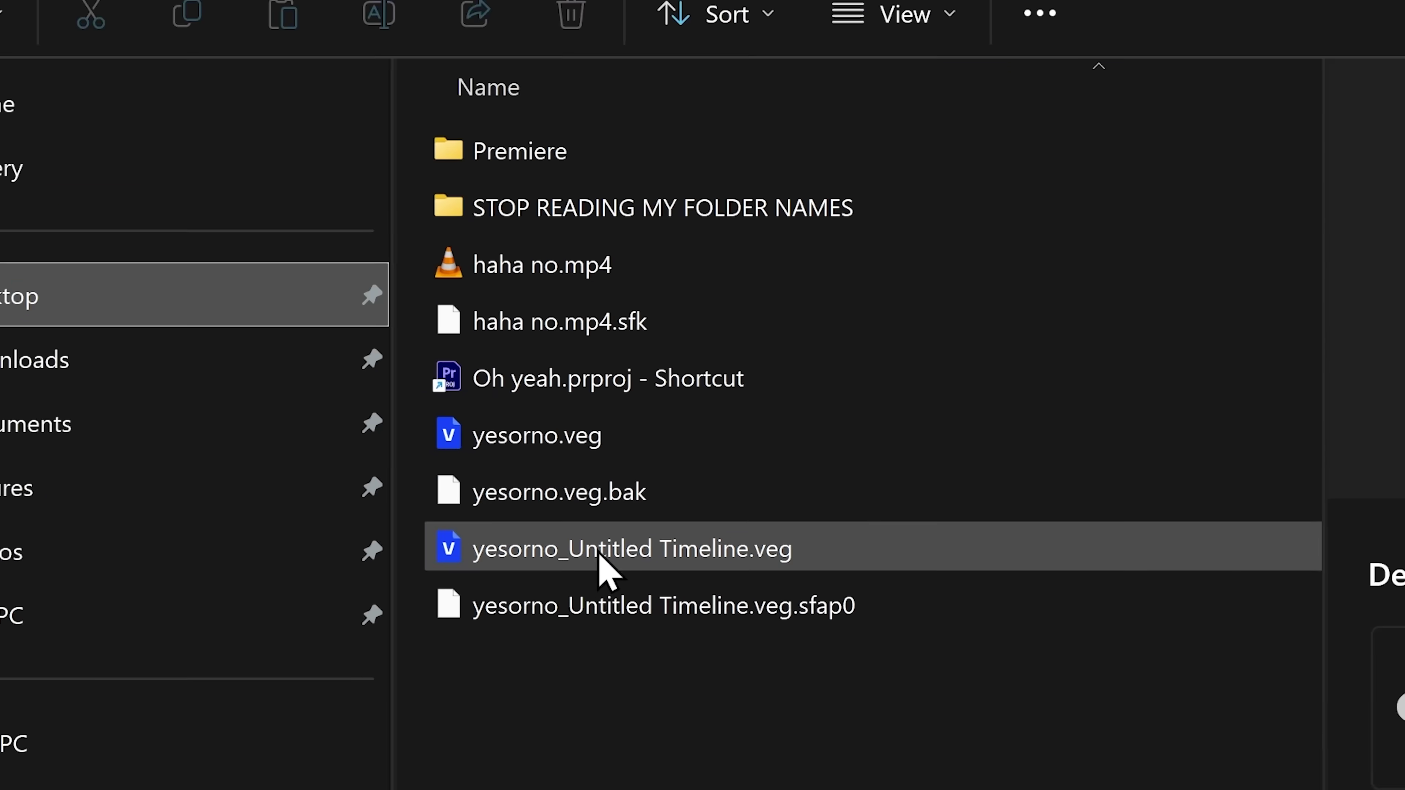
Step: Open the nested project file yesorno_Untitled Timeline.veg from the Desktop folder in VEGAS Pro
double_click(636, 559)
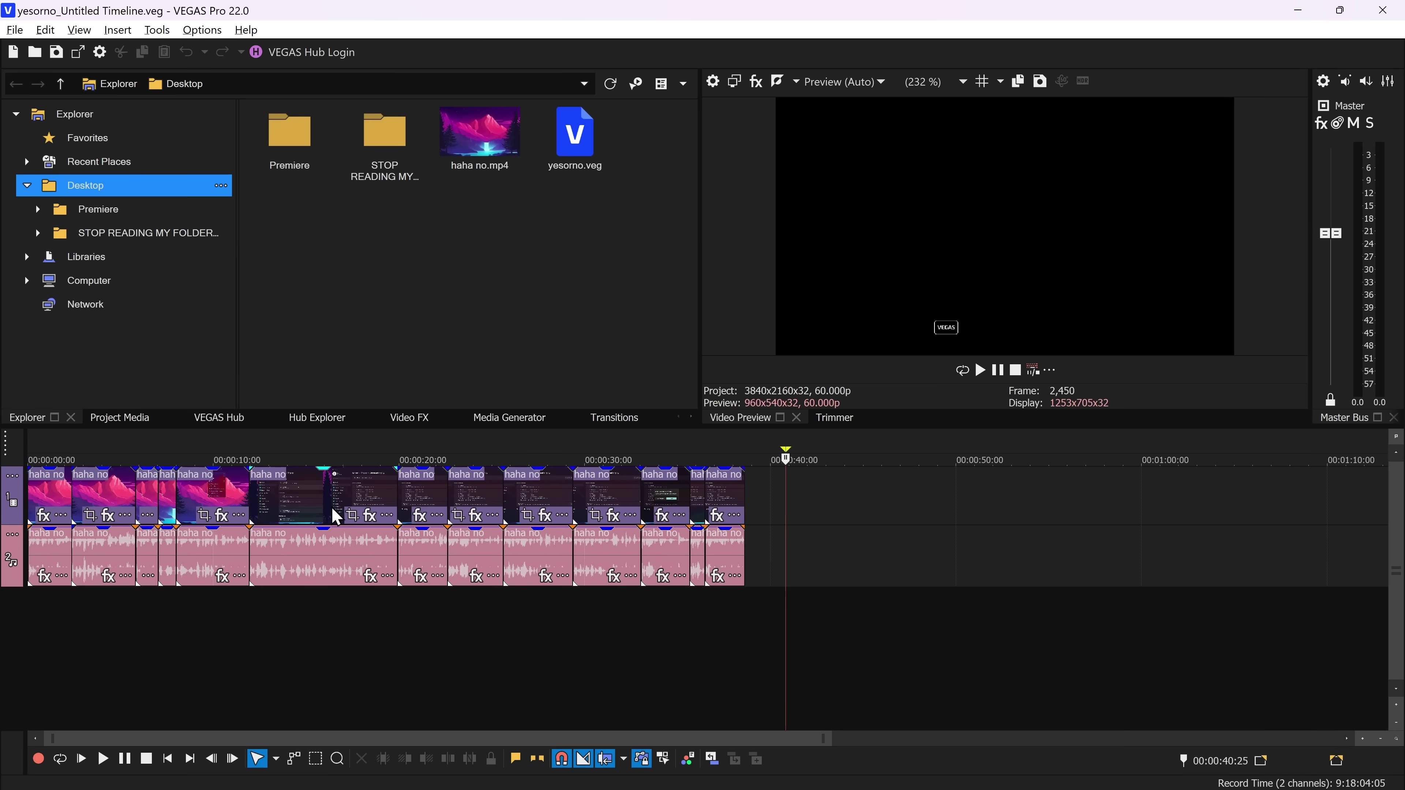
left_click_drag(249, 494, 387, 494)
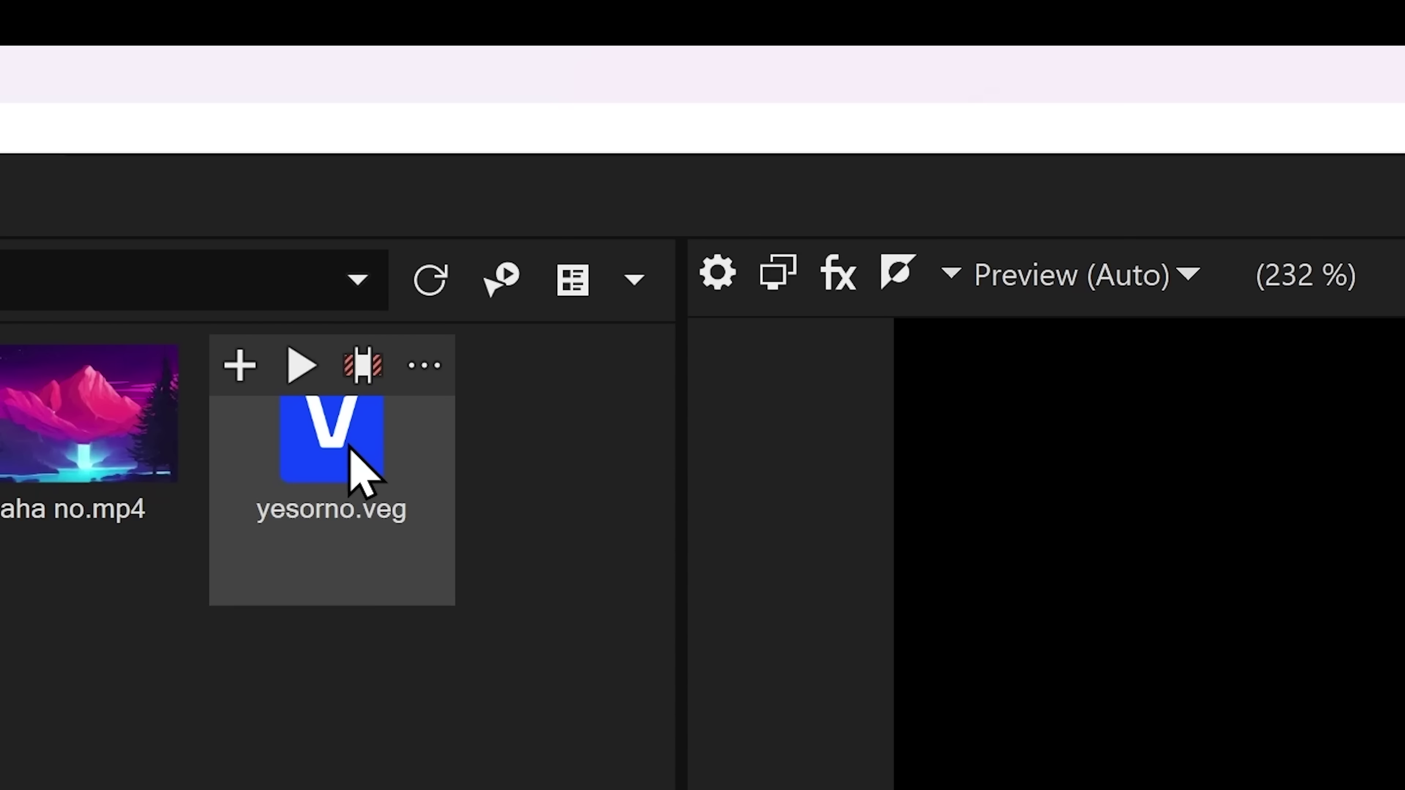
Step: Try inserting the parent project yesorno.veg into its own nested timeline after the haha no events, and remove it again
double_click(580, 143)
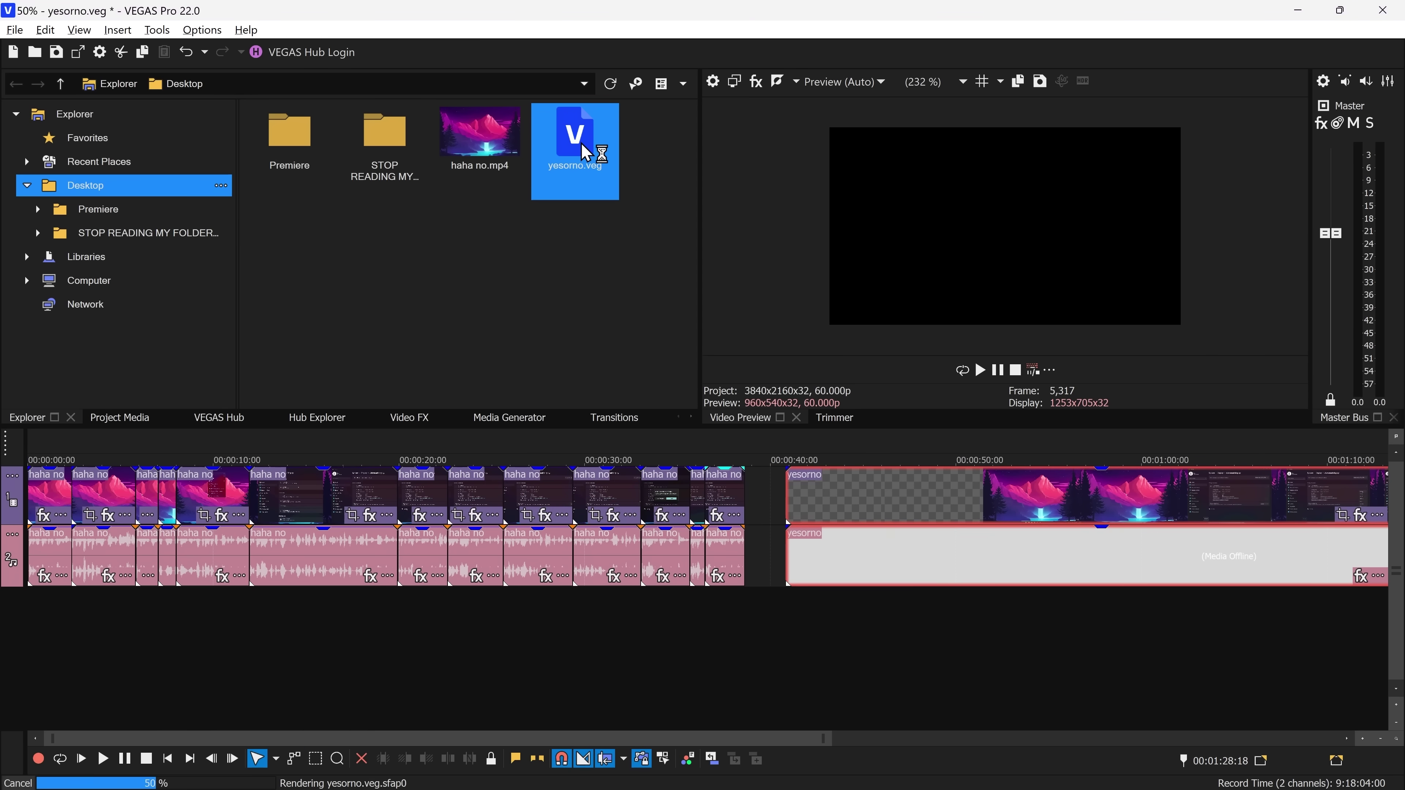
scroll(1020, 545, "down", 3)
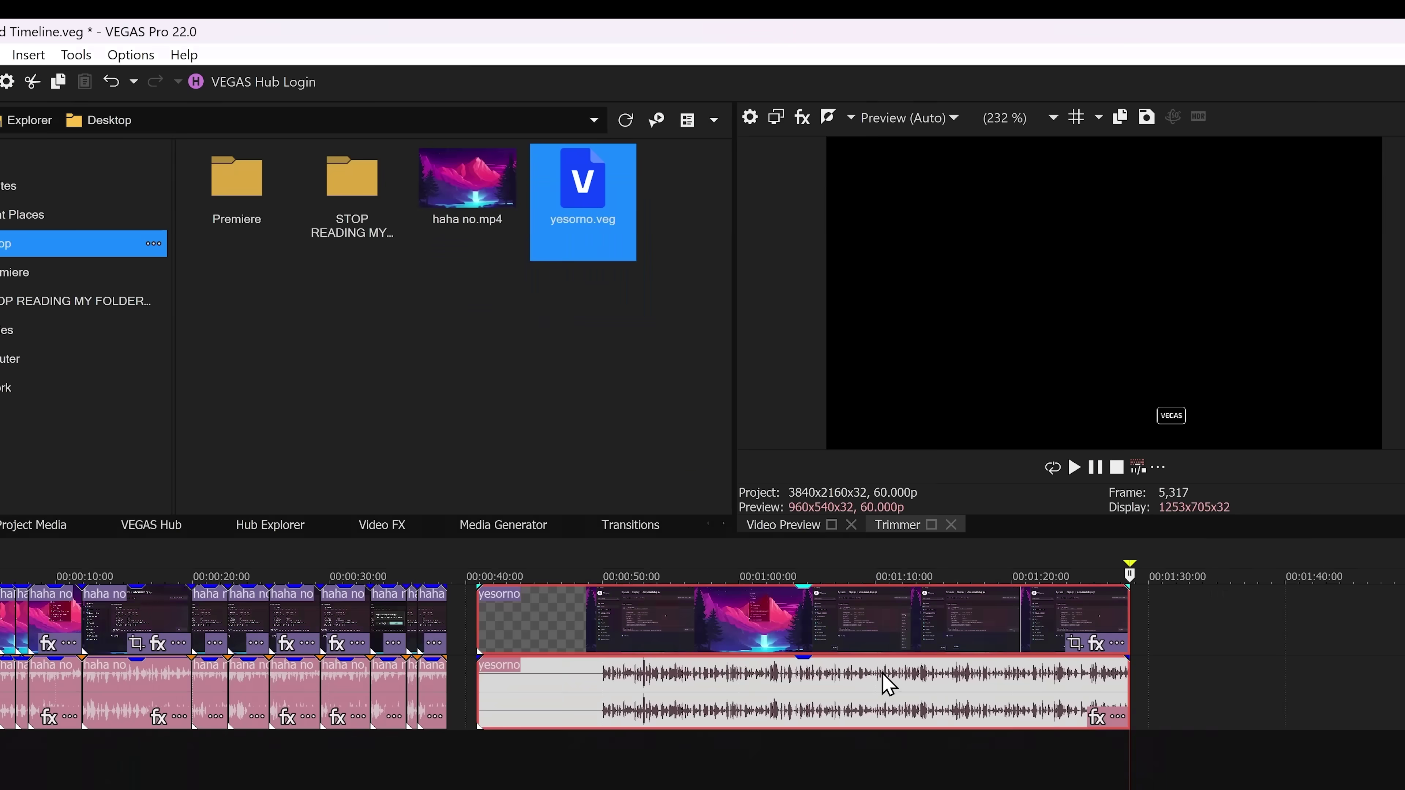
mouse_move(766, 646)
left_mouse_down()
mouse_move(713, 529)
mouse_move(693, 520)
left_mouse_up()
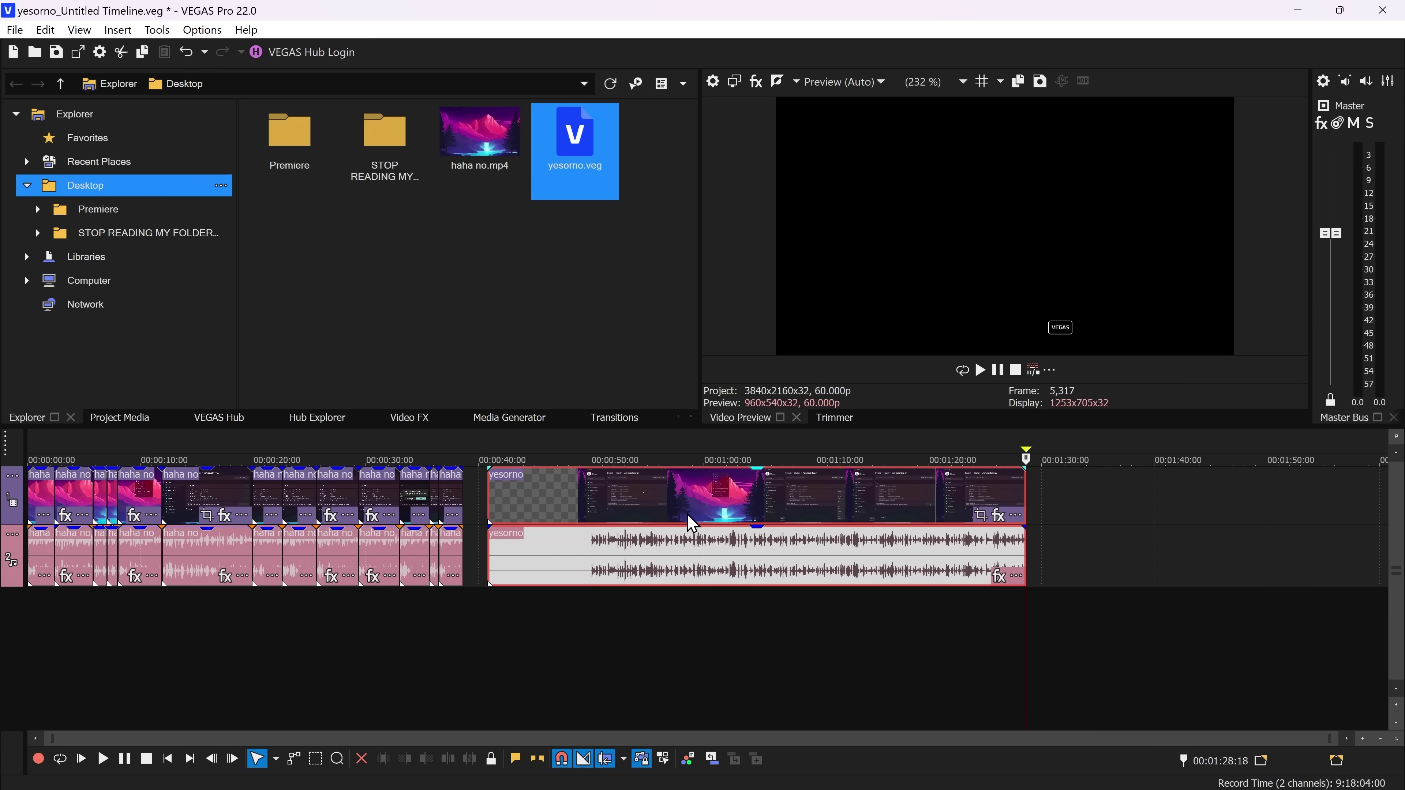
key("Delete")
key("ctrl+z")
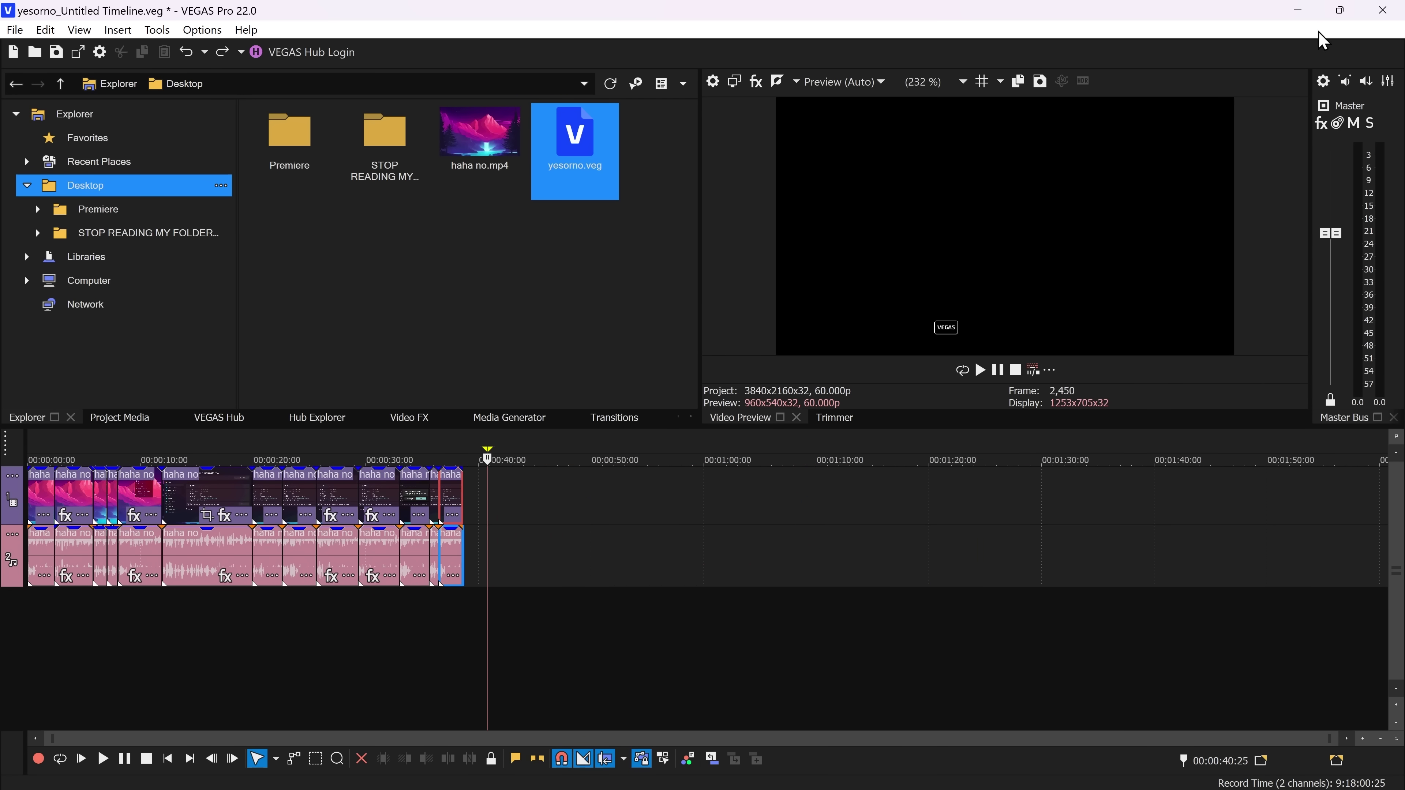
Step: Close the nested timeline project with its changes saved and open yesorno.veg from the desktop in the trial version
left_click(1398, 10)
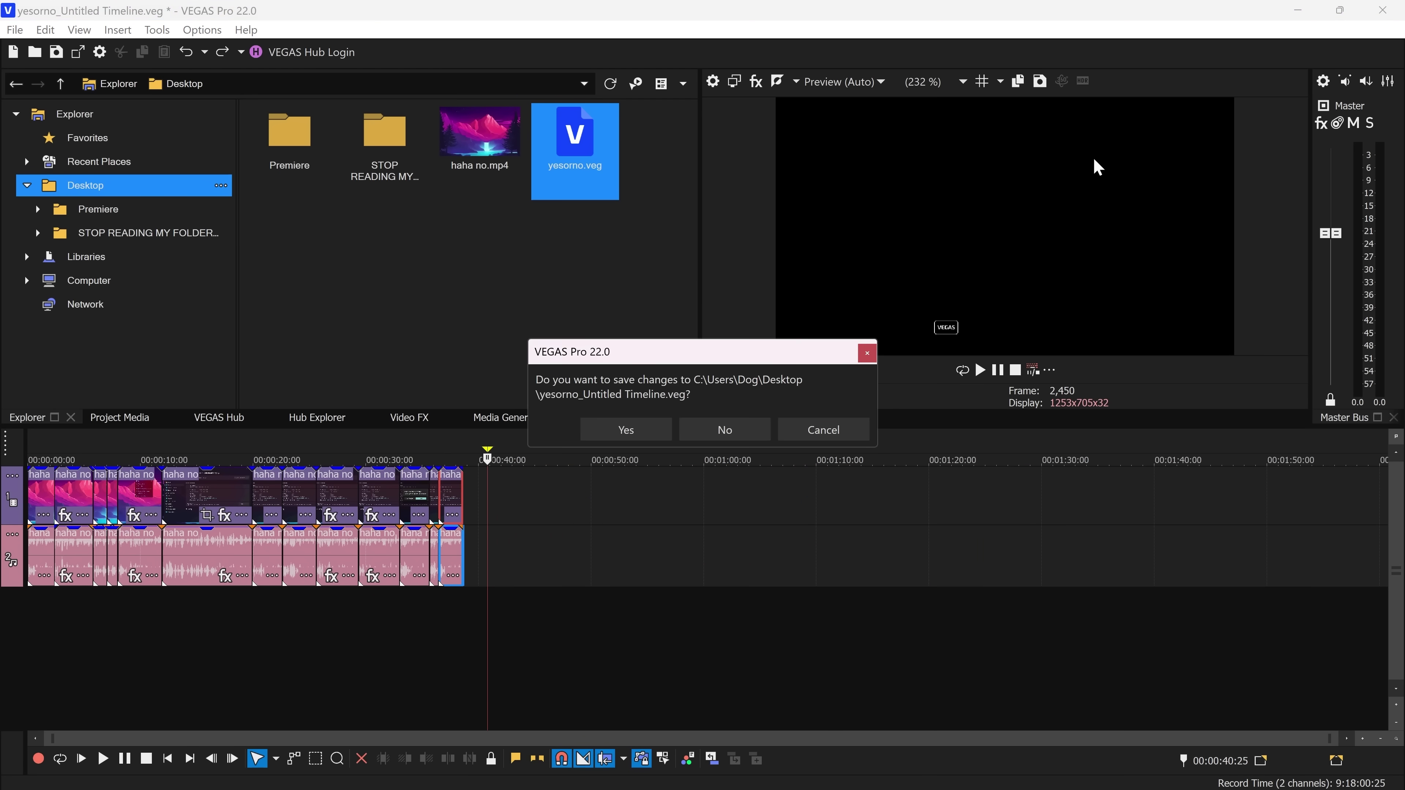
left_click(616, 436)
left_click_drag(352, 213, 210, 120)
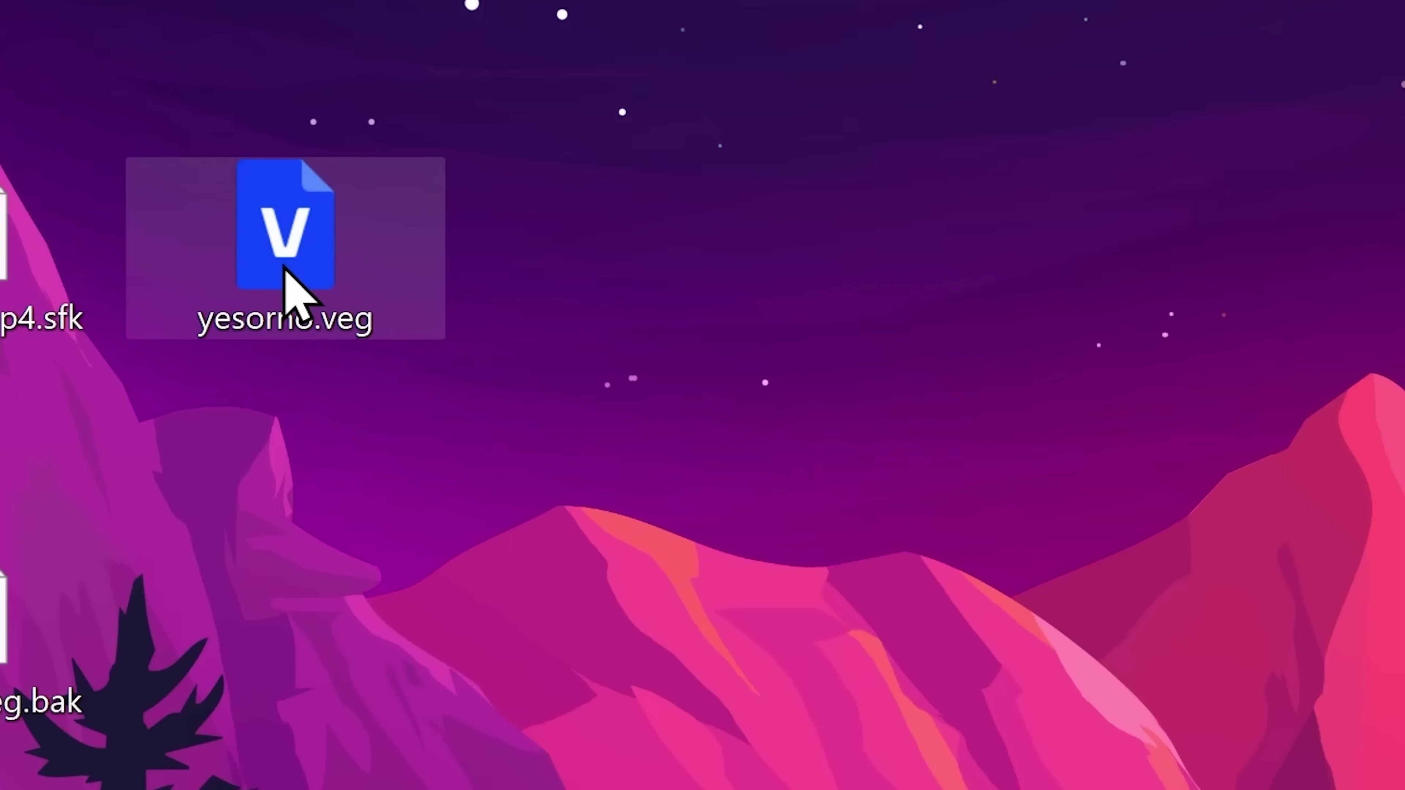
double_click(288, 274)
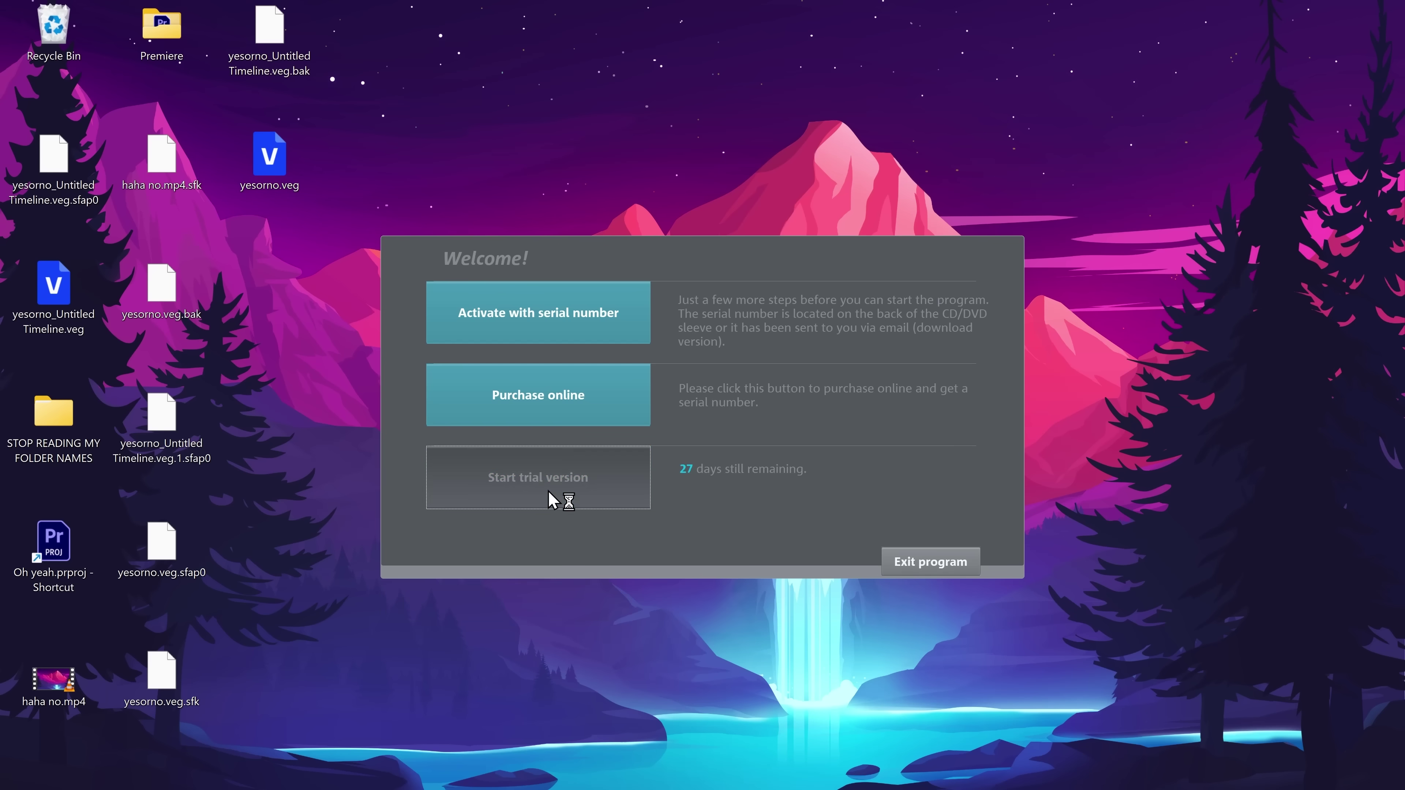
left_click(554, 500)
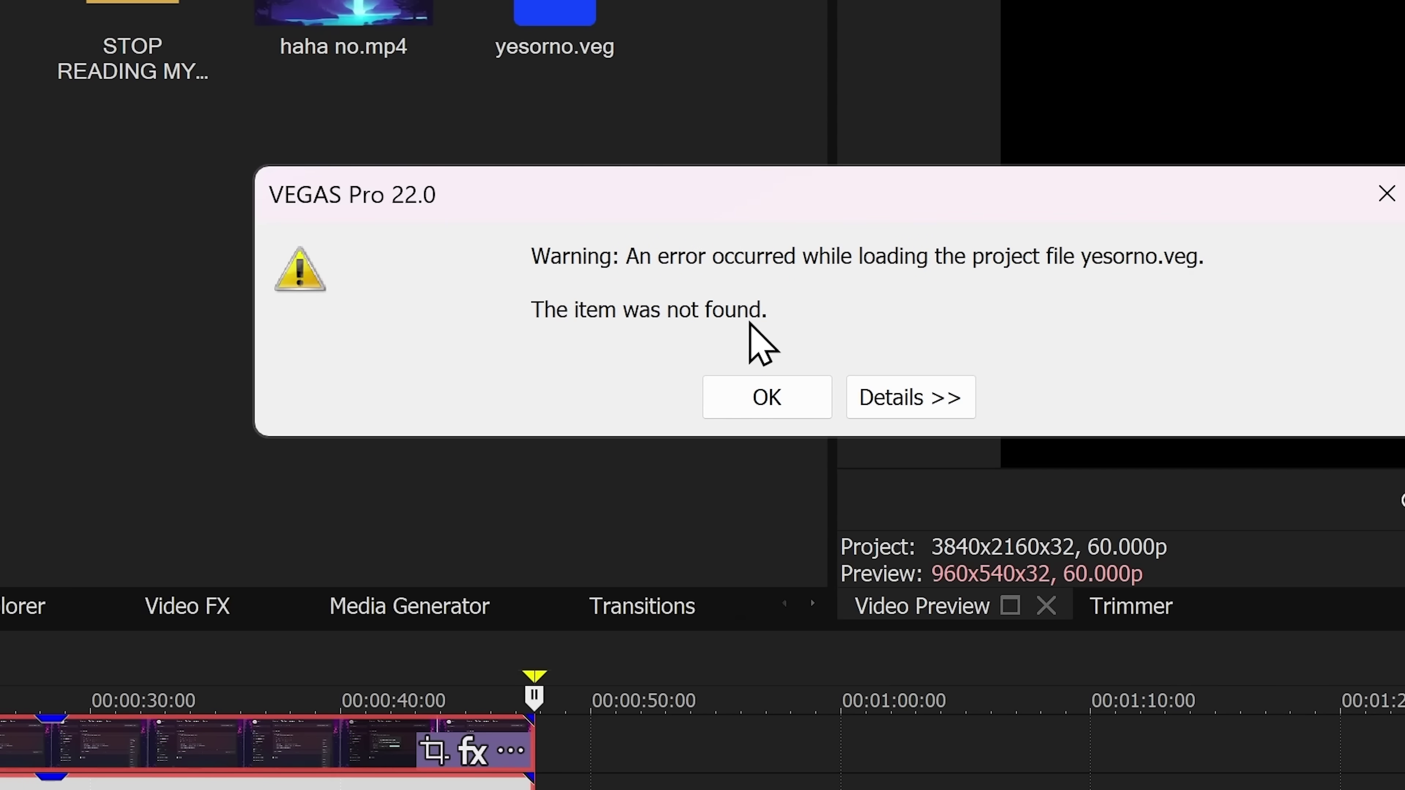
Step: Examine the details of the yesorno.veg loading warning and dismiss it
left_click(869, 401)
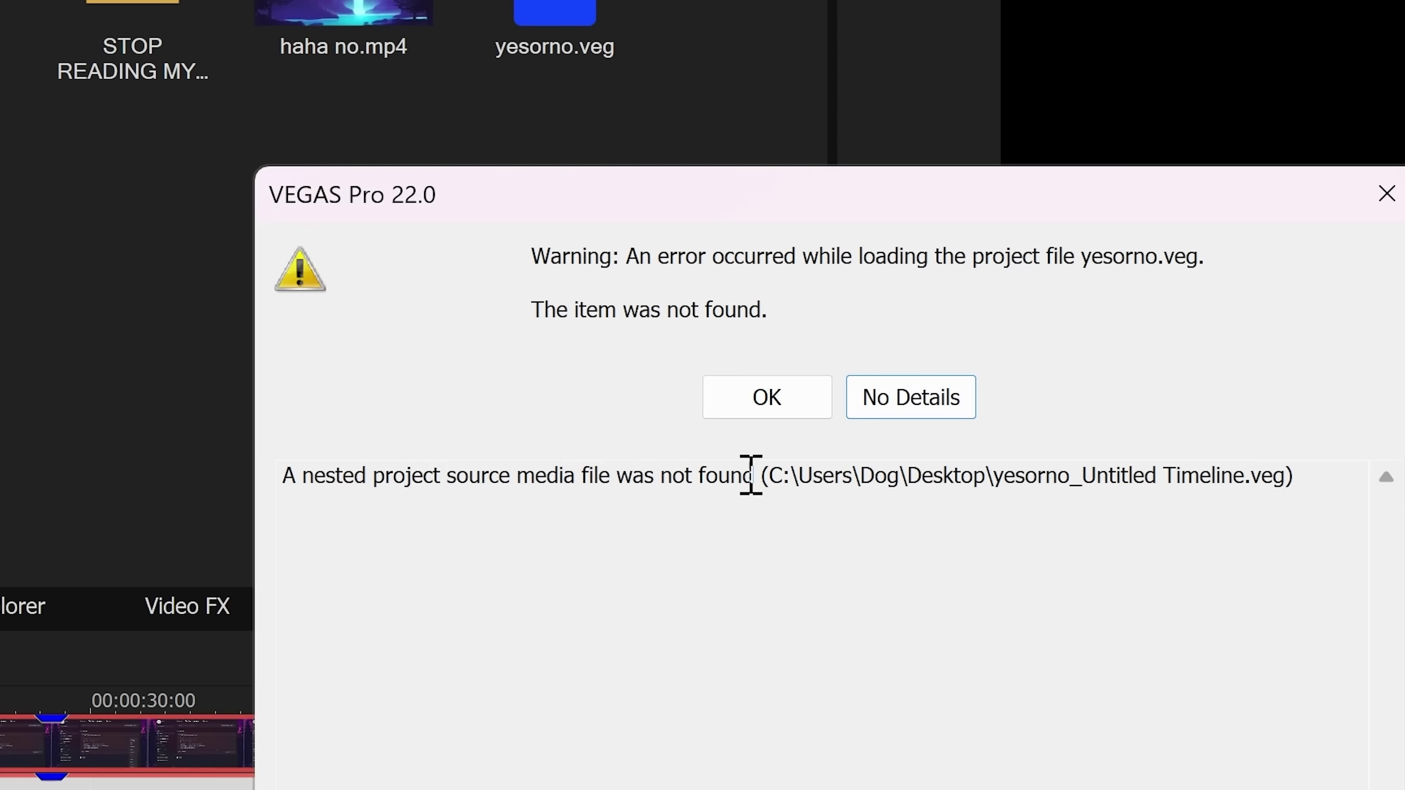
left_click(797, 395)
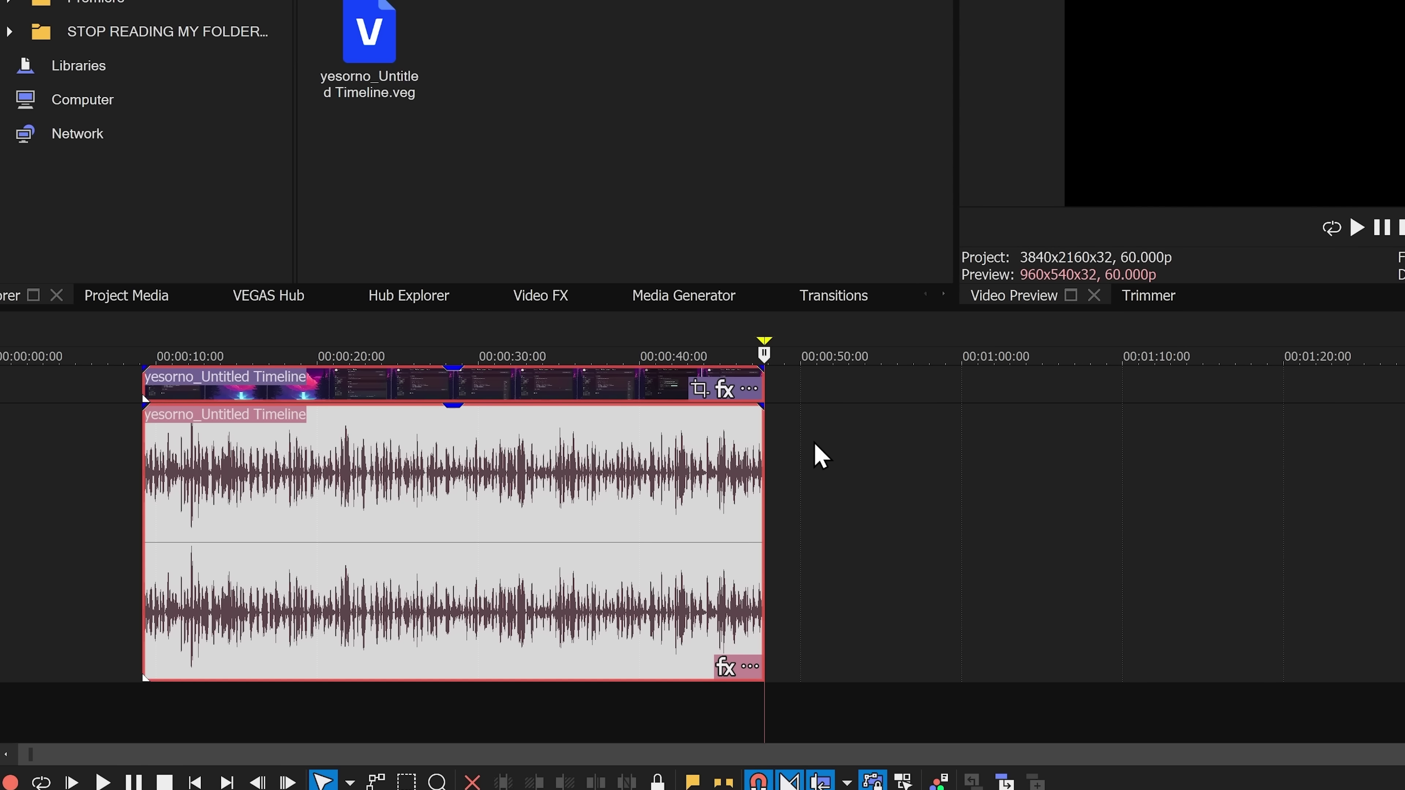
Step: Insert a second copy of yesorno_Untitled Timeline.veg after the existing nested event, and delete that copy
left_click(625, 394)
double_click(534, 390)
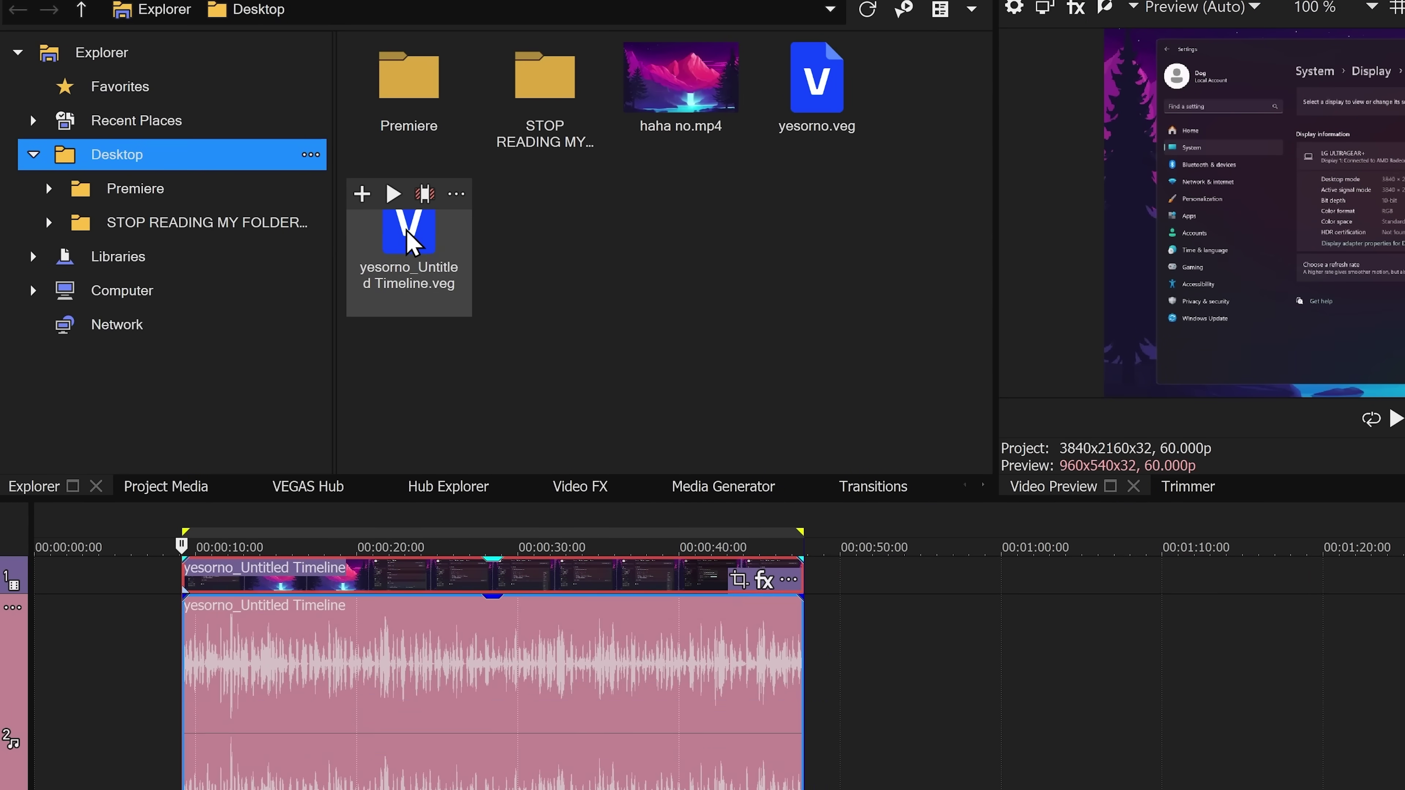
double_click(369, 44)
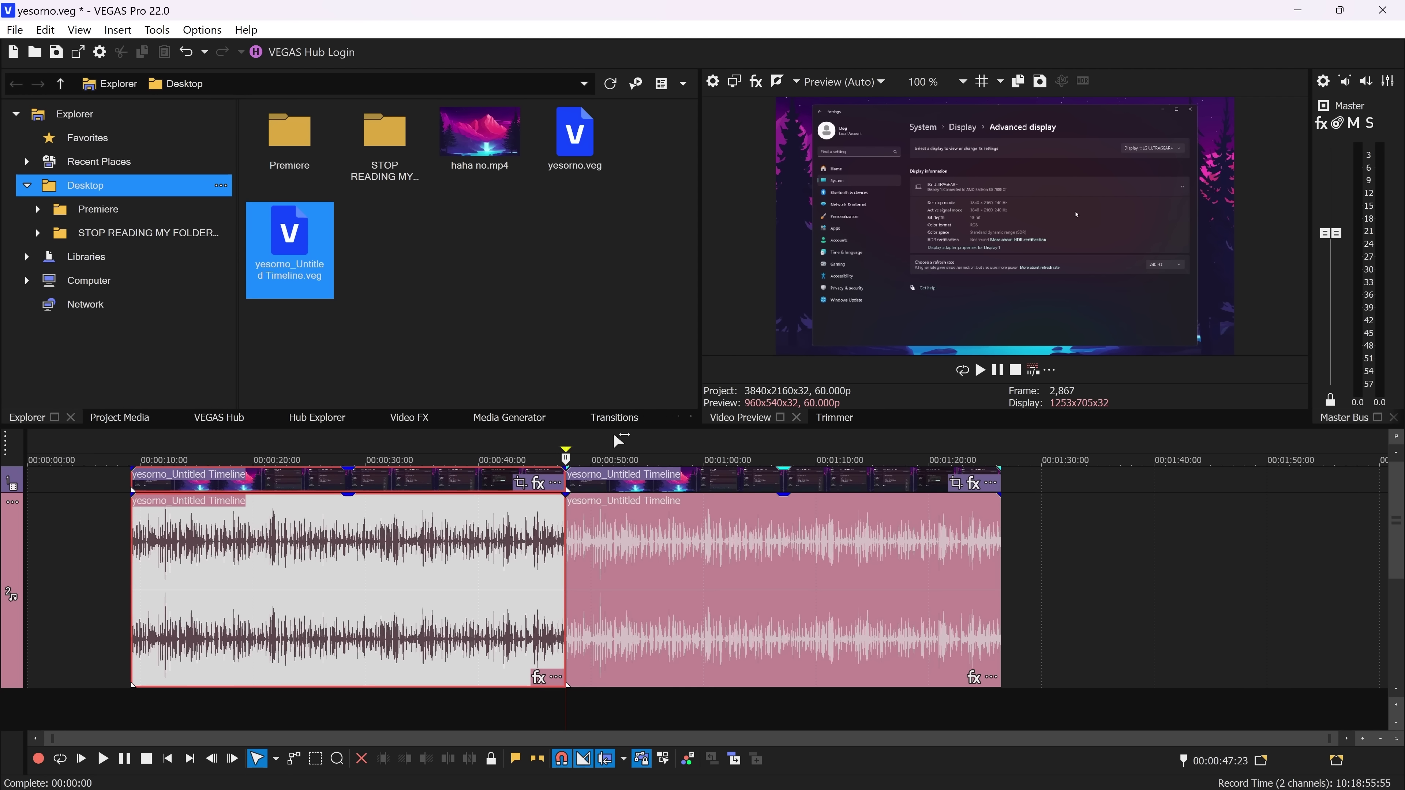
left_click(882, 501)
key("Delete")
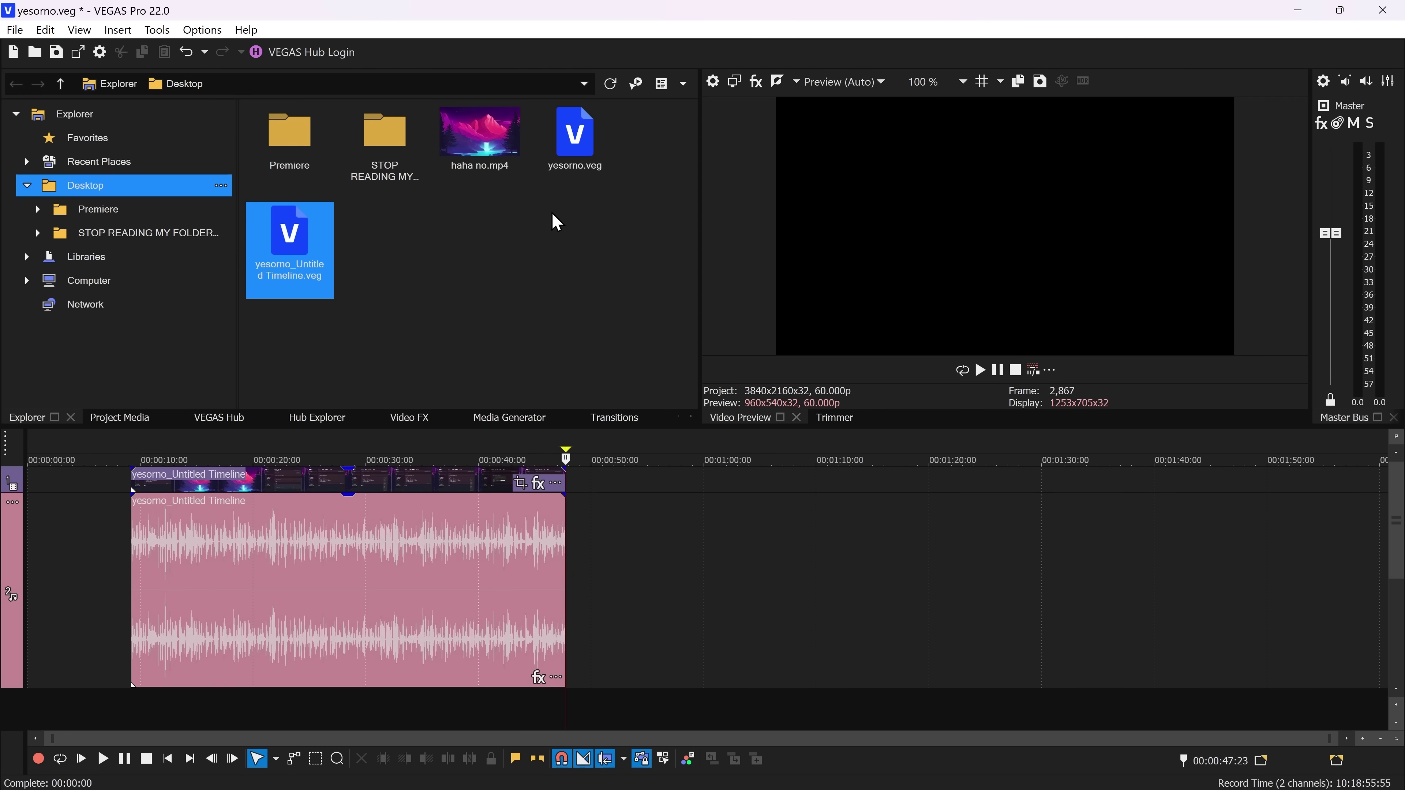
Step: Select the nested event on the timeline and its source file yesorno_Untitled Timeline.veg in the Desktop folder
left_click(366, 289)
left_click(318, 479)
scroll(193, 460, "right", 1)
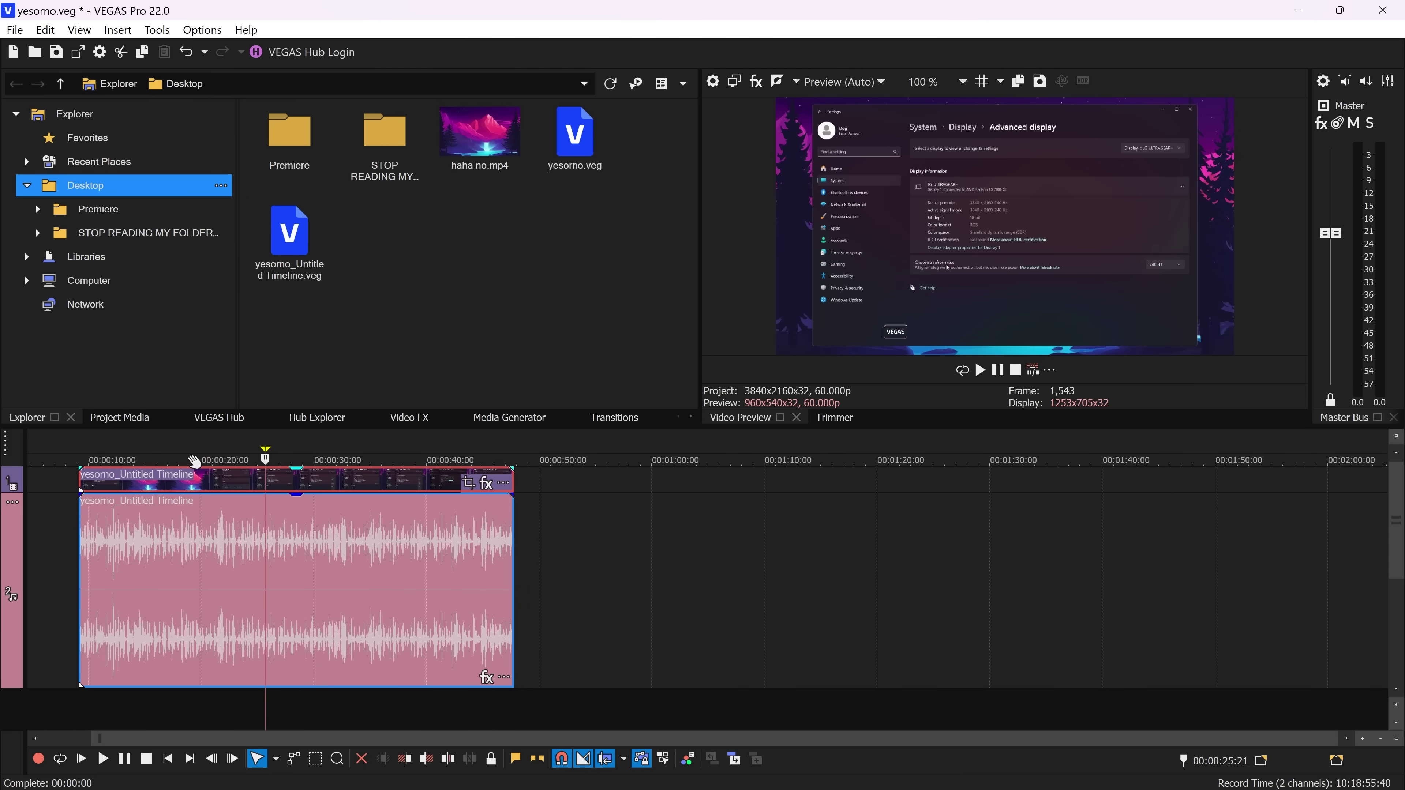
scroll(194, 460, "left", 1)
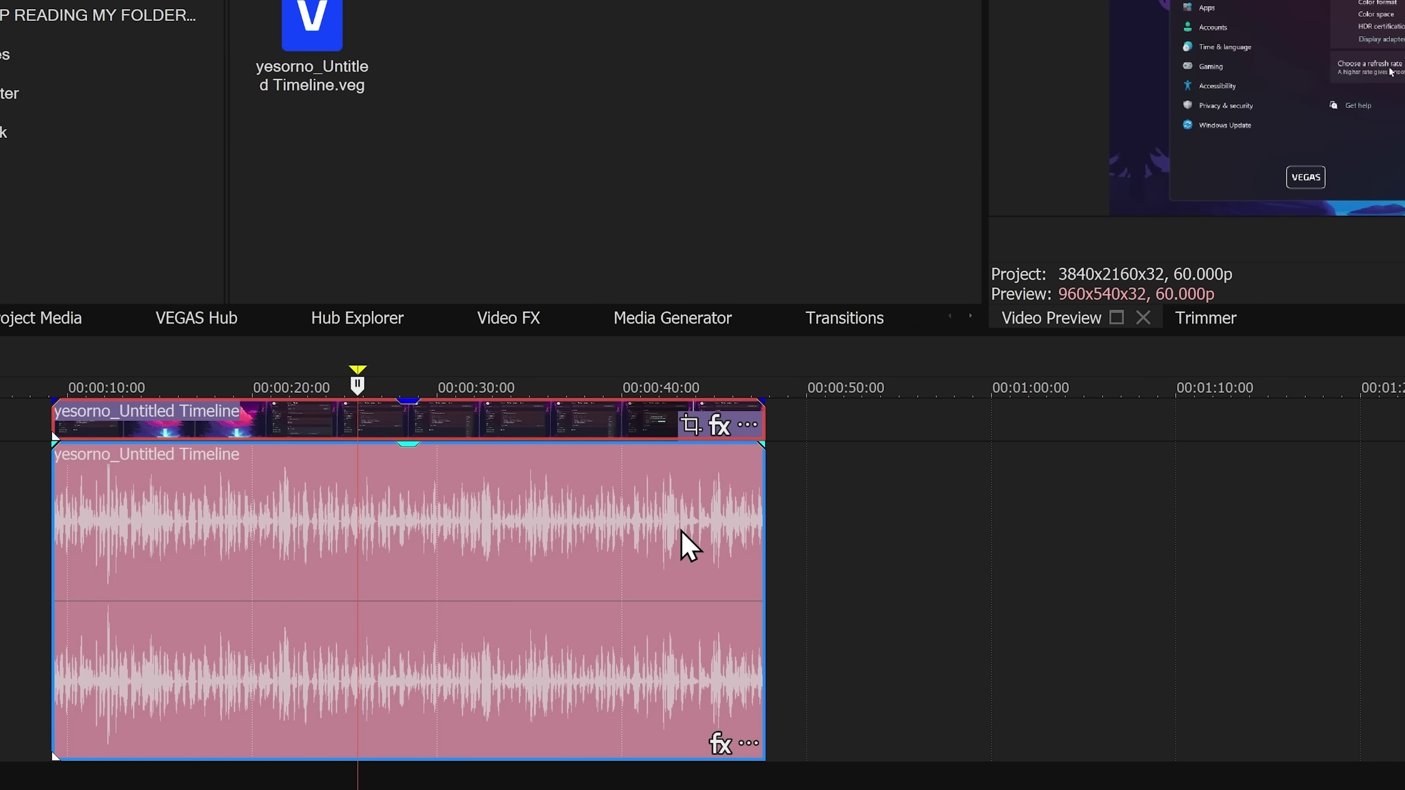
left_click(320, 107)
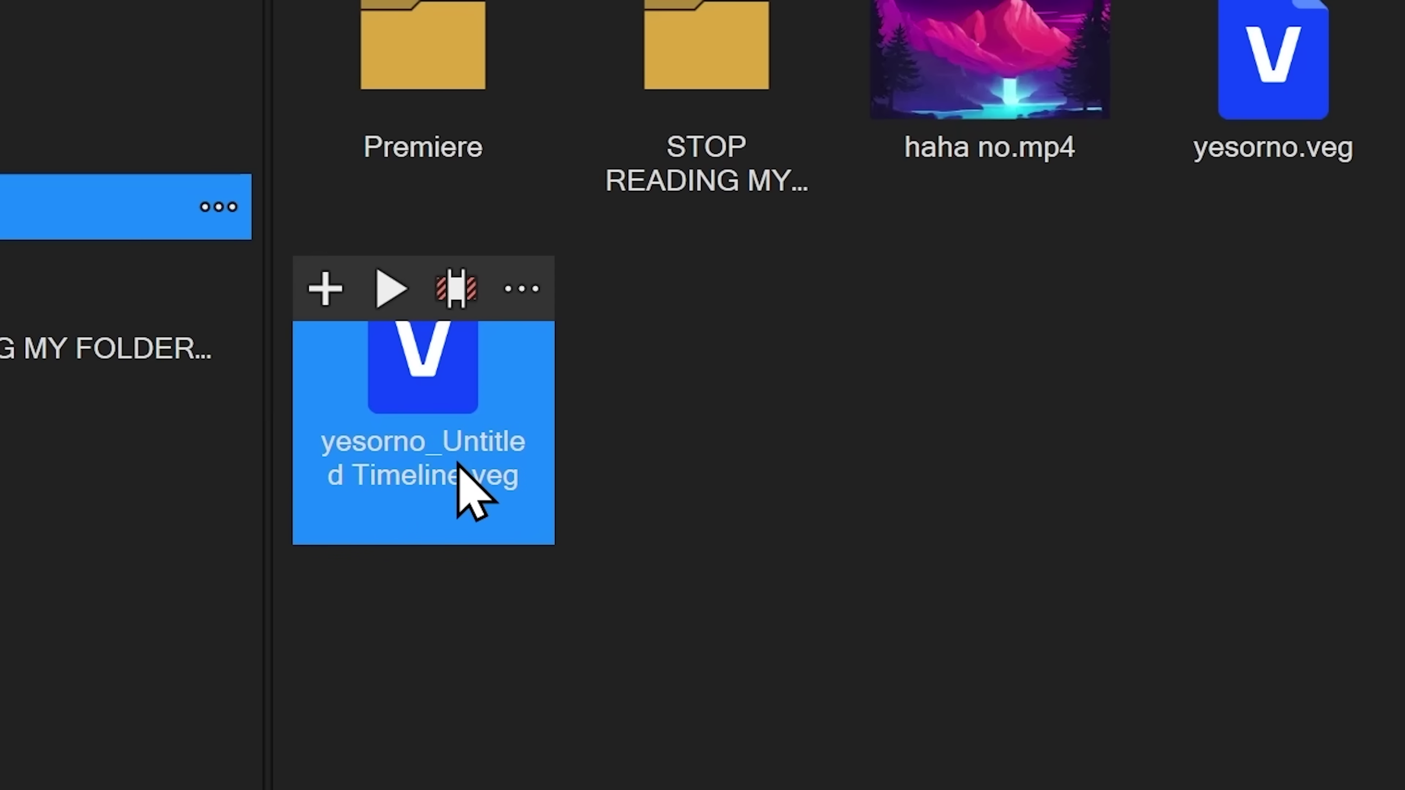
Step: Close the yesorno.veg project and open yesorno_Untitled Timeline.veg from the desktop
mouse_move(487, 487)
left_mouse_down()
mouse_move(439, 509)
mouse_move(392, 359)
left_mouse_up()
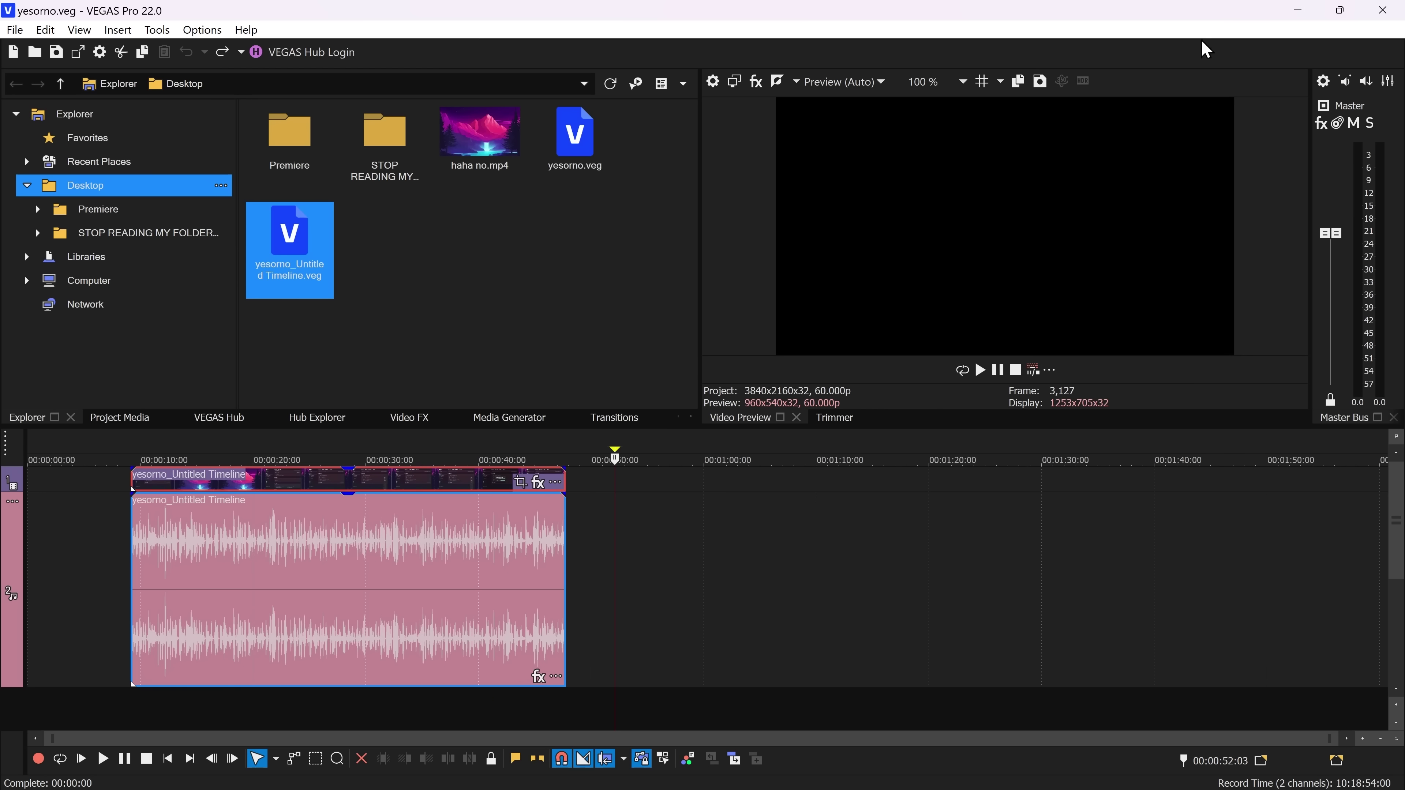
left_click(1382, 10)
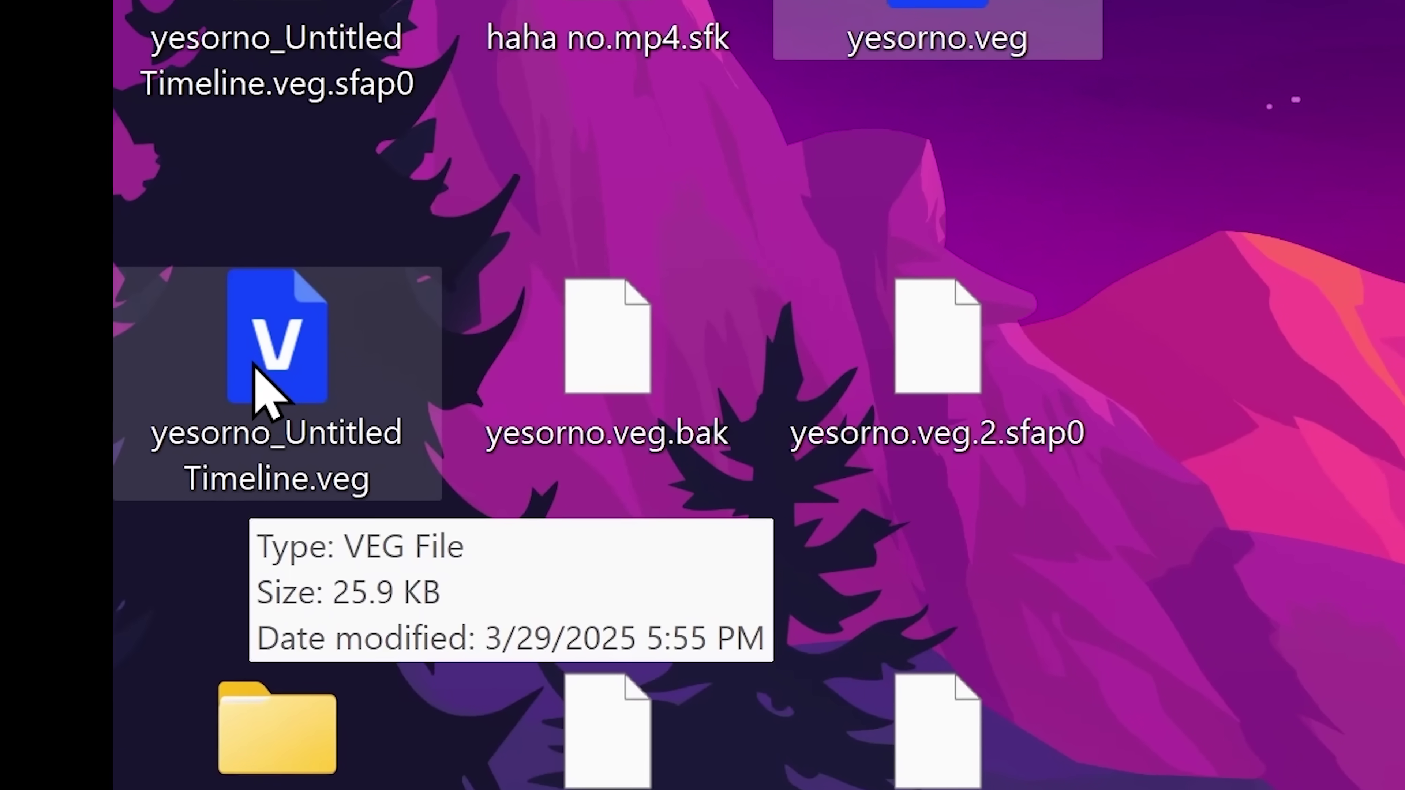
double_click(48, 293)
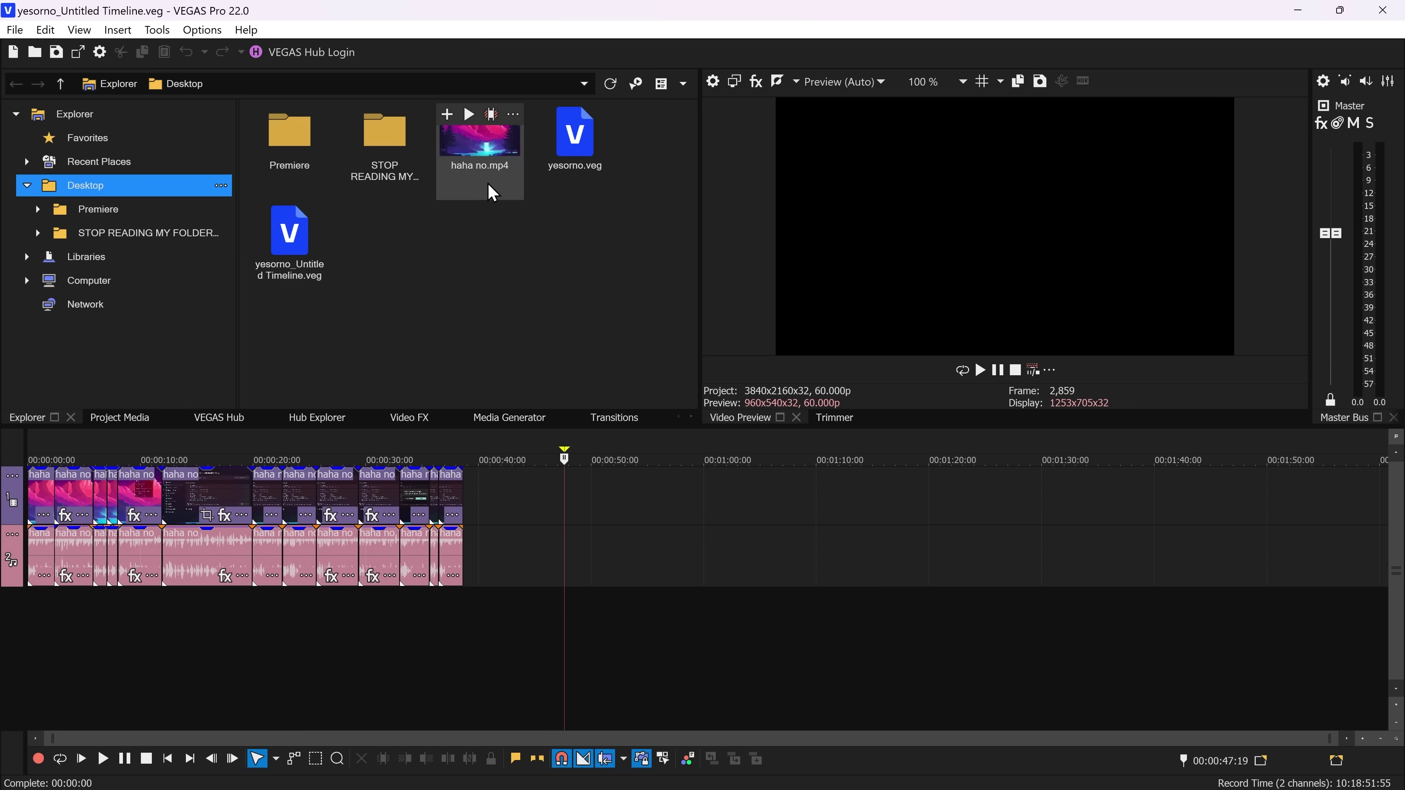
Step: Open the parent project yesorno.veg from the Desktop folder while the nested timeline project is loaded
right_click(564, 145)
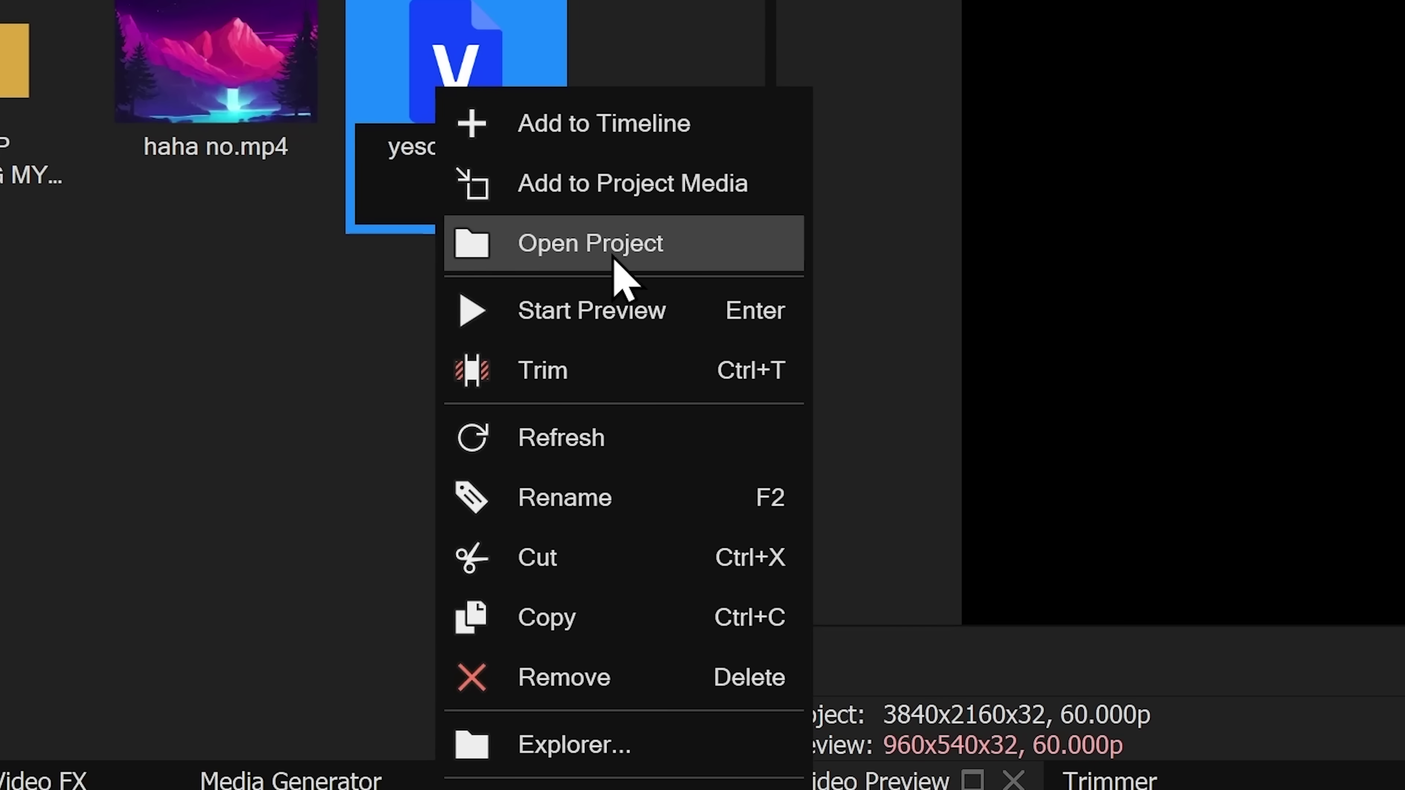
left_click(615, 260)
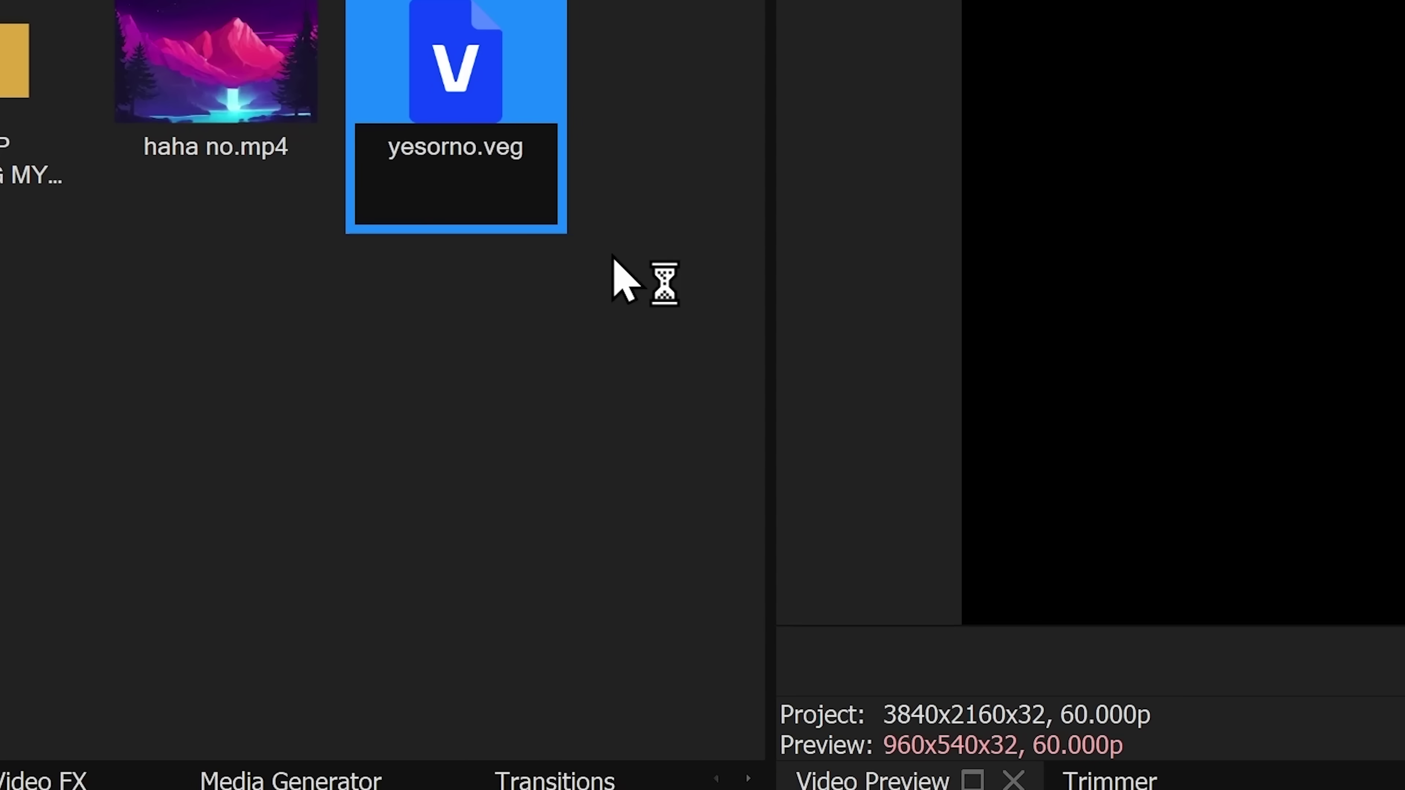
left_click(732, 431)
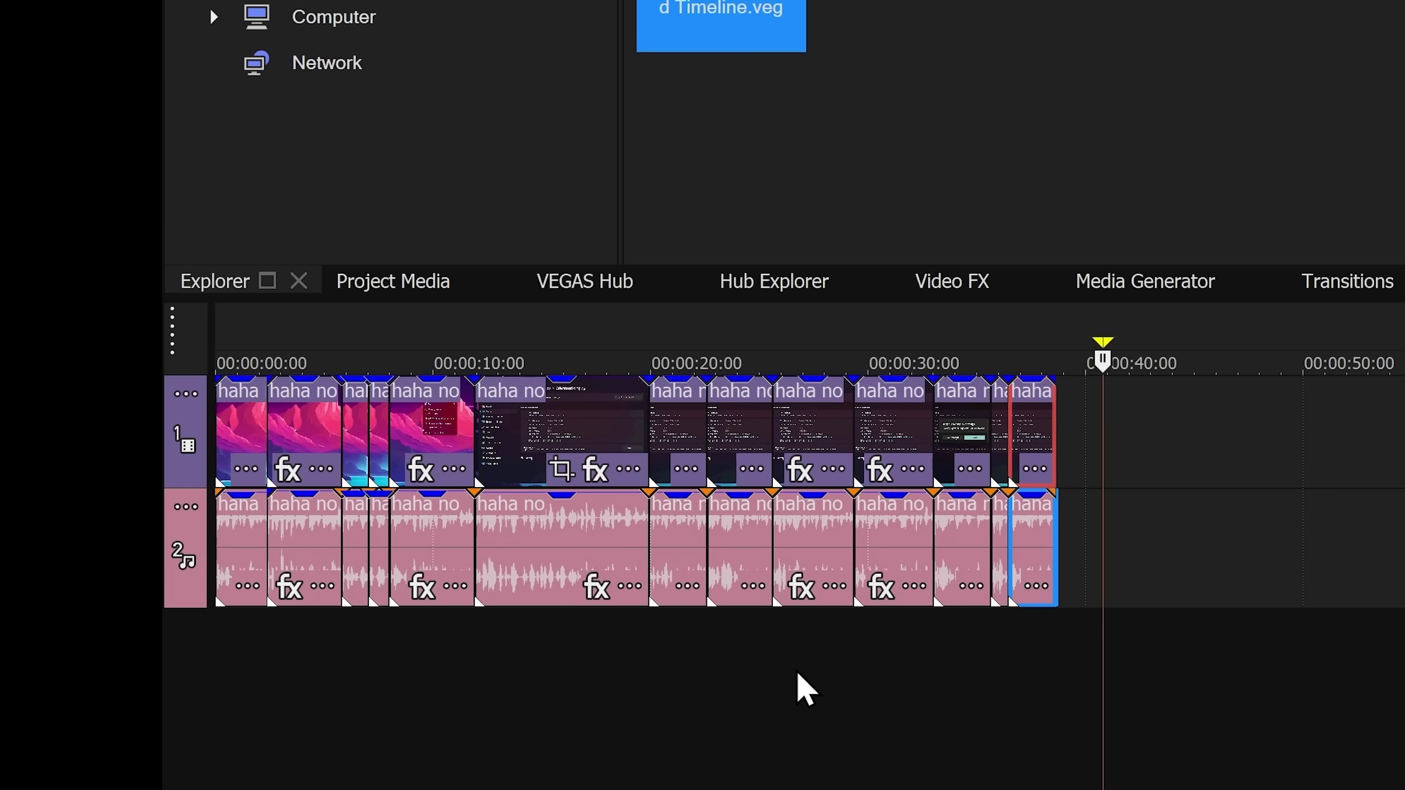
Step: Delete the haha no events between about 00:00:20:00 and 00:00:29:00 in the nested timeline, and open yesorno.veg
left_click_drag(796, 684, 669, 401)
key("Delete")
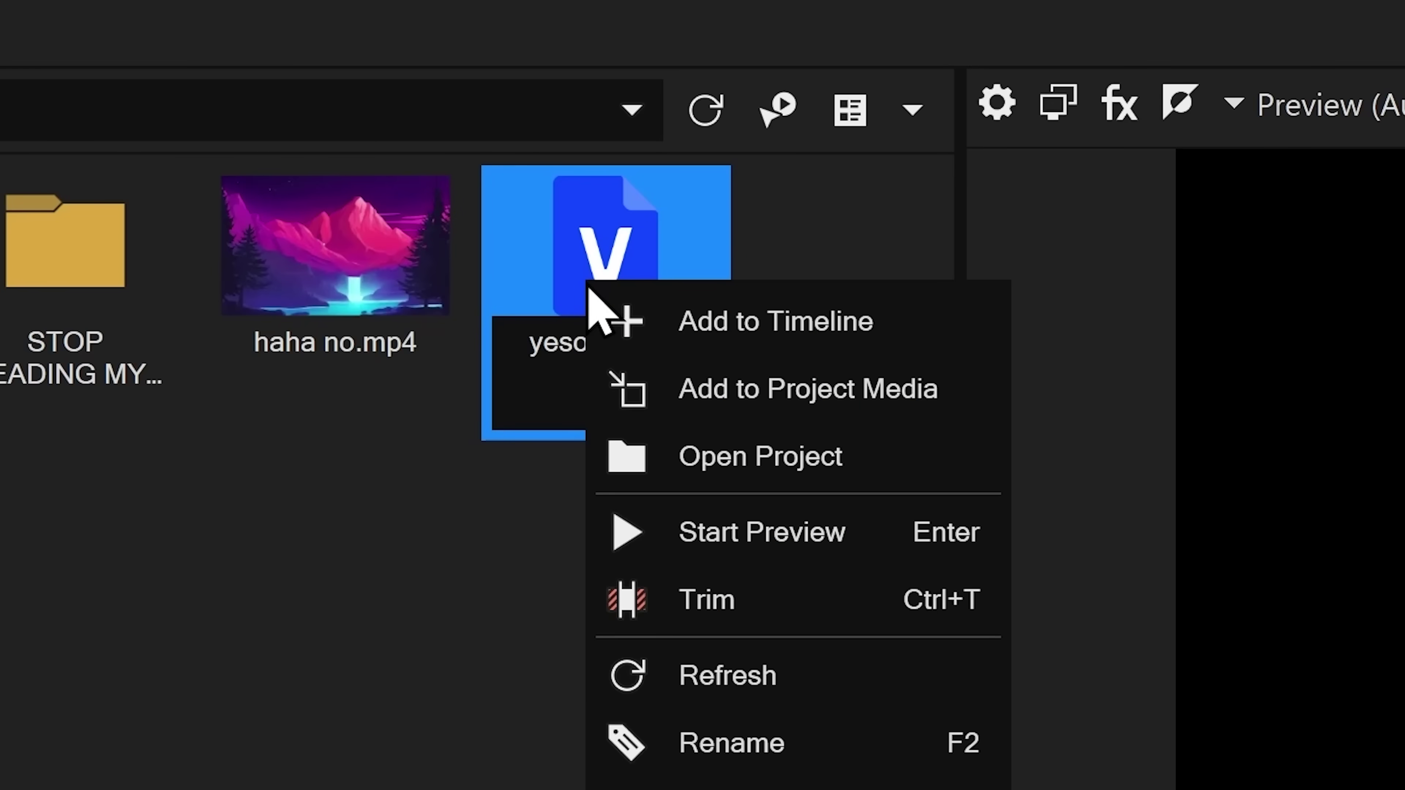
left_click(702, 460)
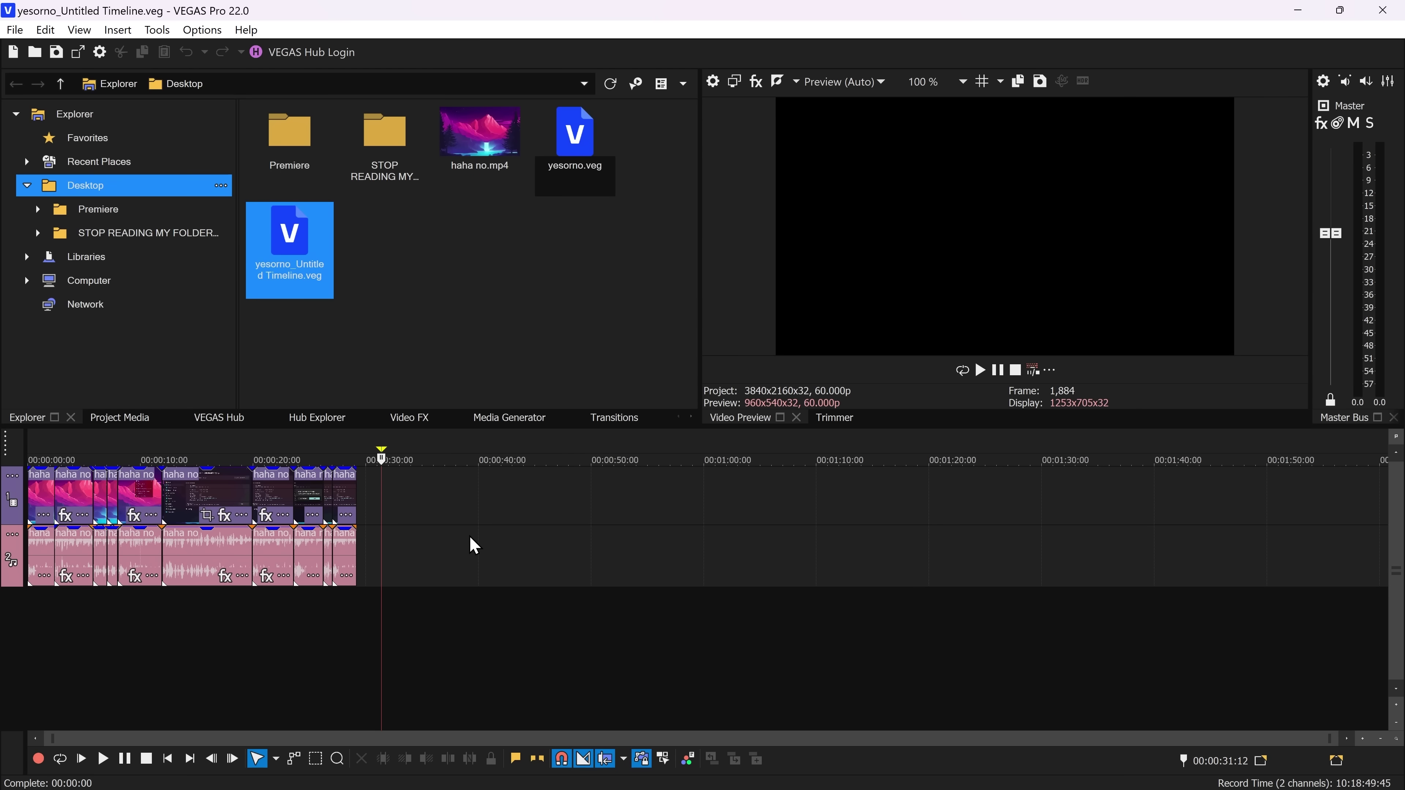
Step: Load yesorno.veg from the Desktop folder once more and dismiss its loading warning
left_click(461, 517)
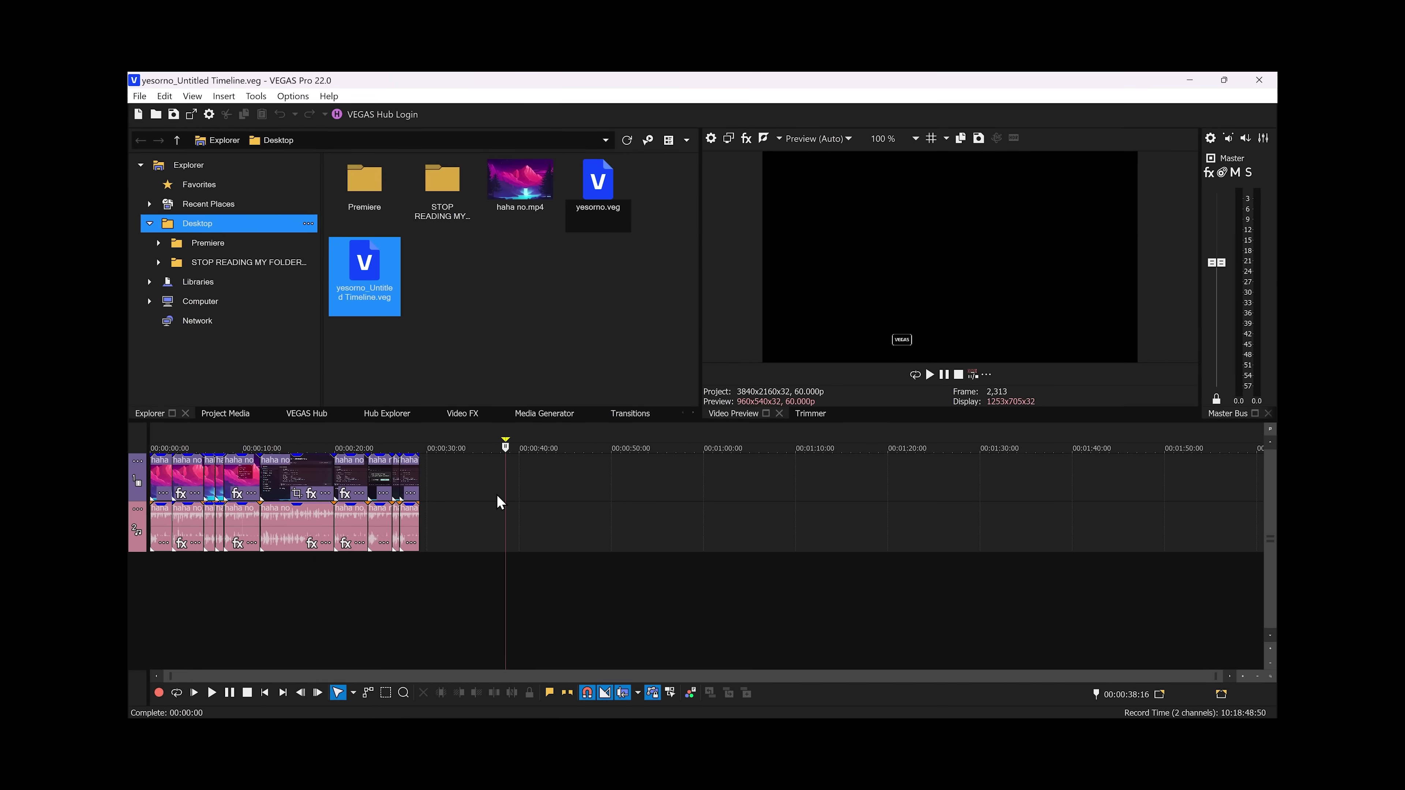
double_click(597, 185)
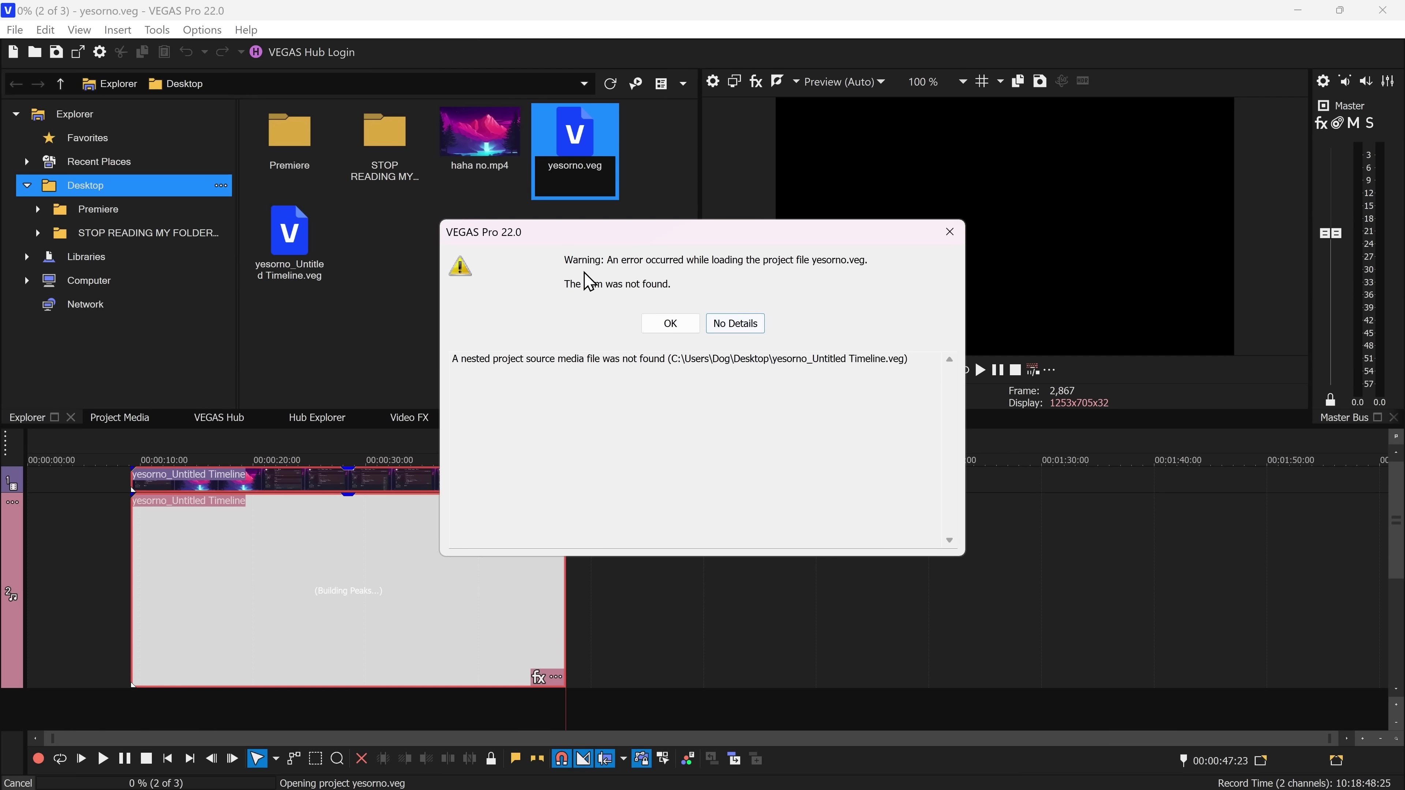
left_click(664, 326)
Step: Open yesorno_Untitled Timeline.veg, create a further nested timeline from a group of its last events, and dismiss the loading warning
right_click(303, 230)
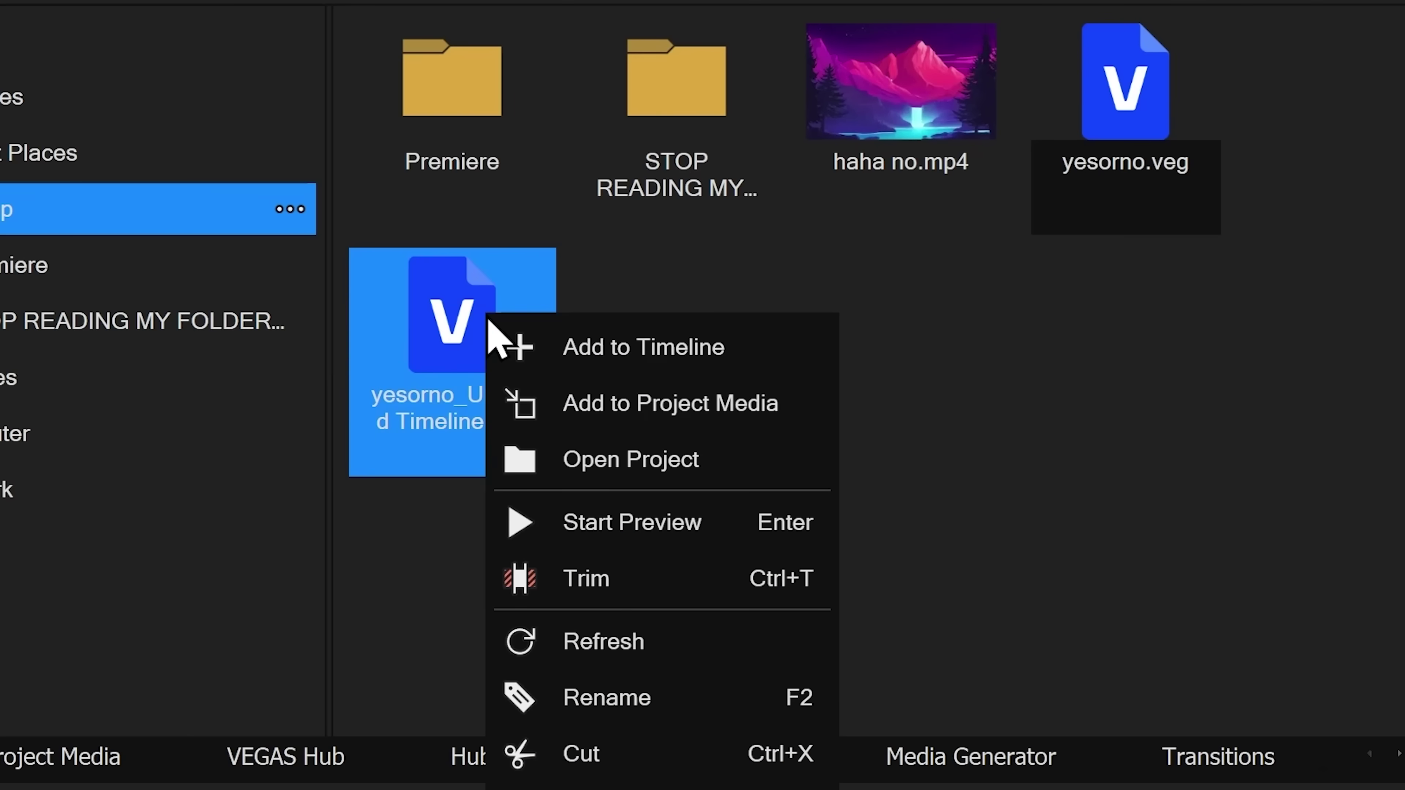
left_click(355, 300)
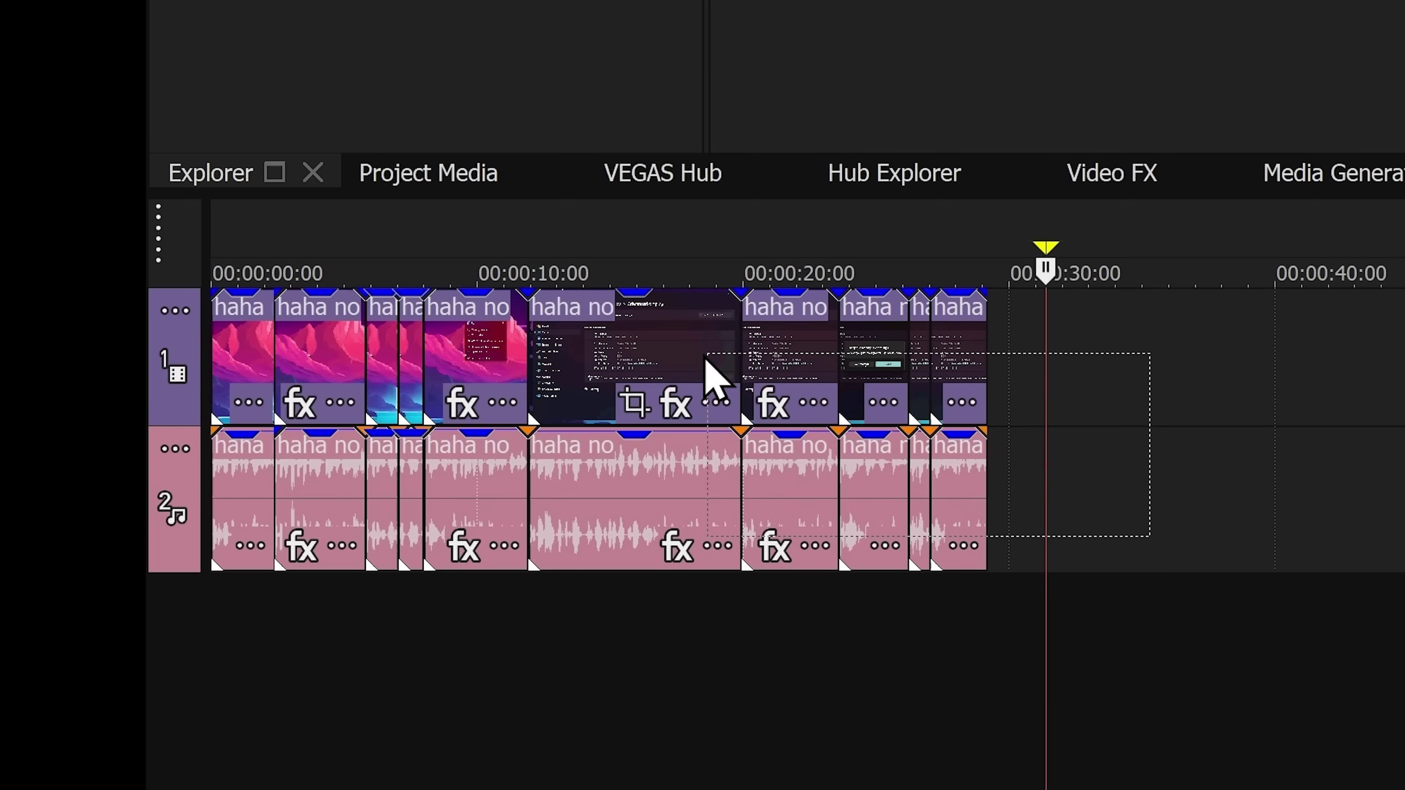
left_click(658, 346)
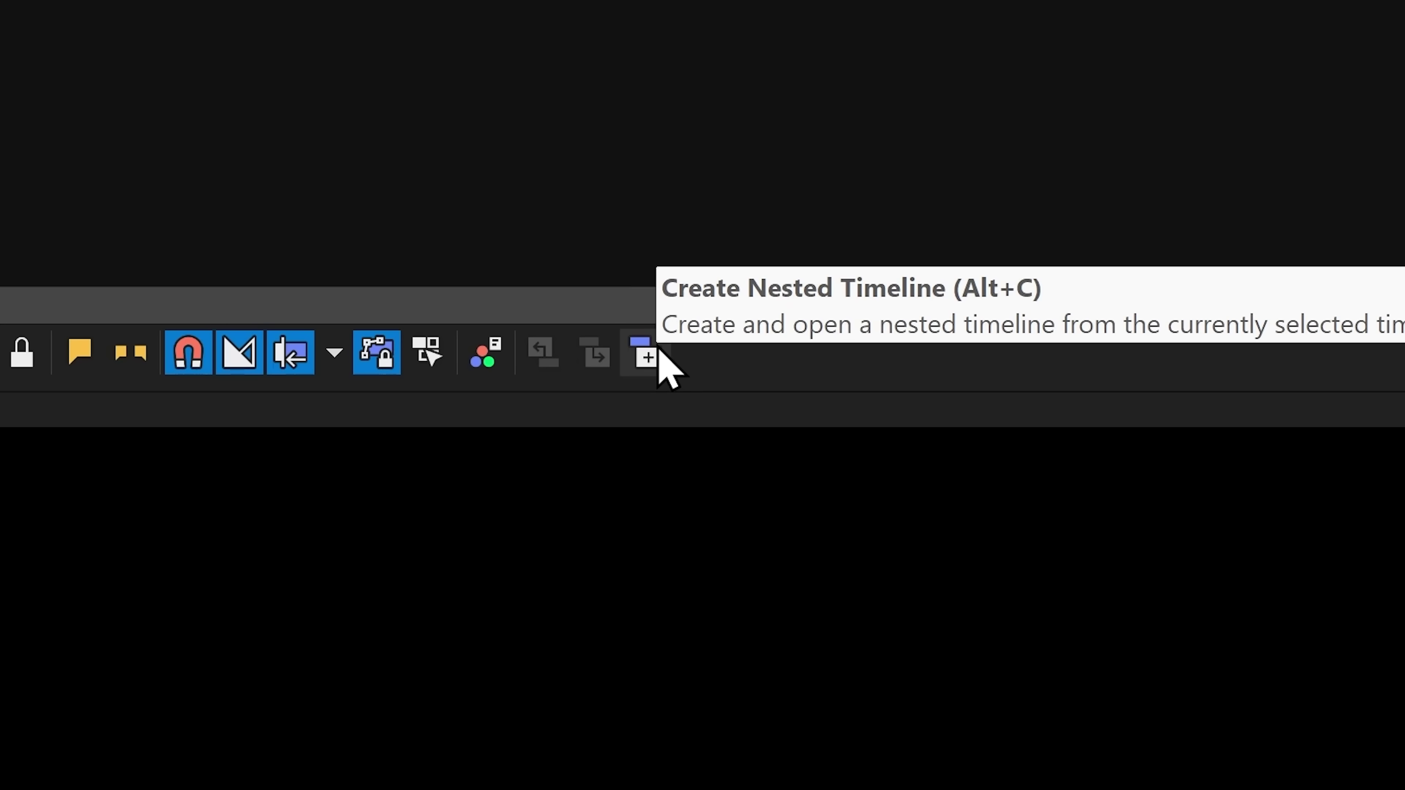
left_click(645, 365)
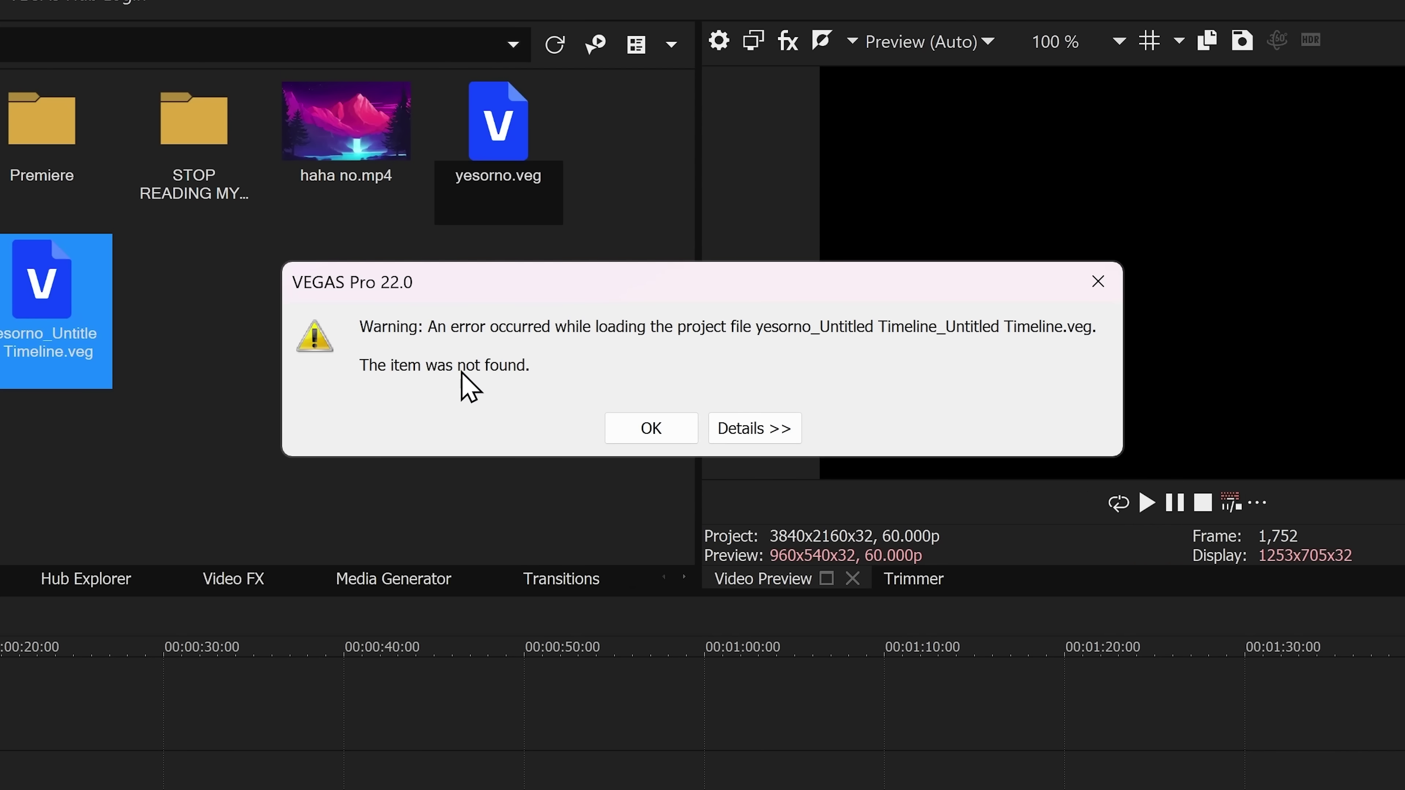
left_click(638, 429)
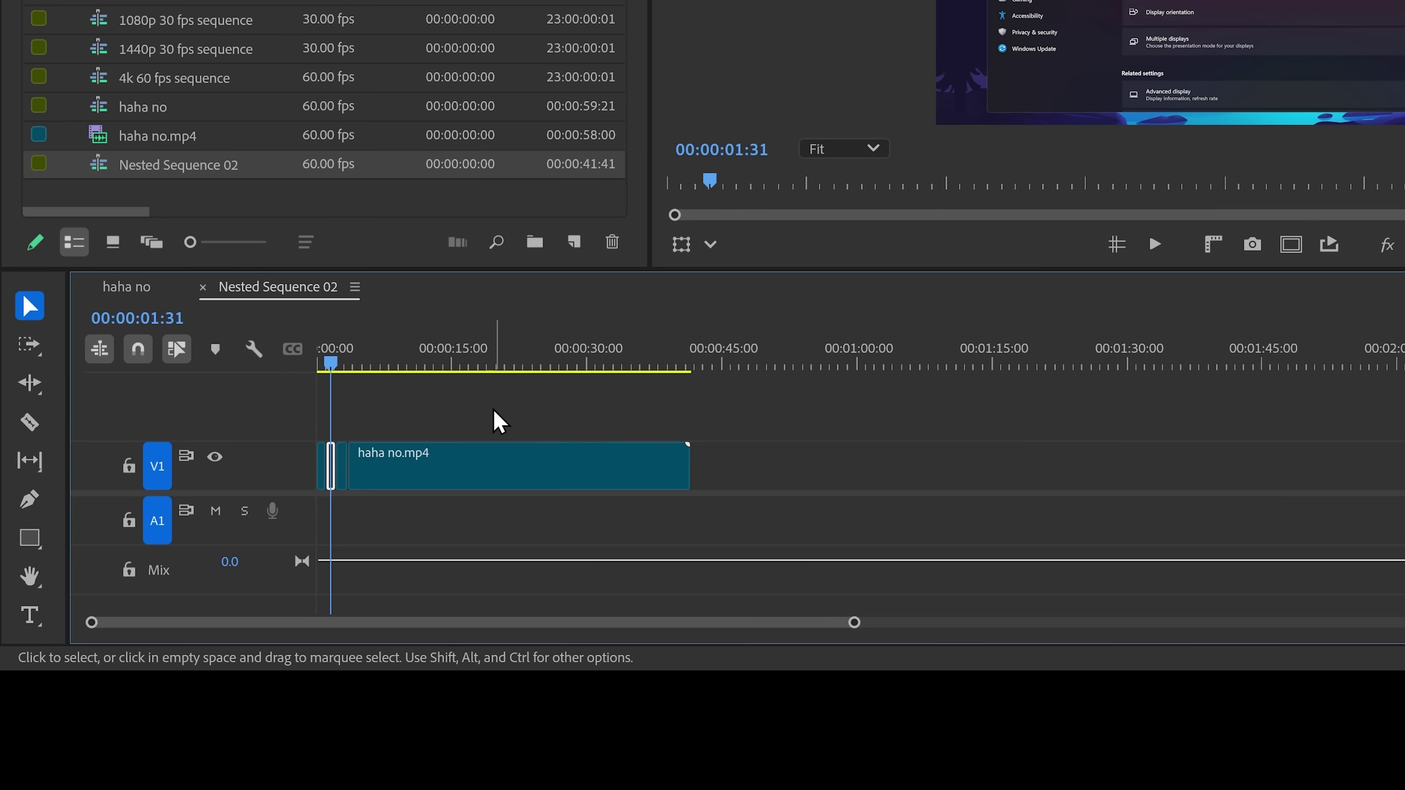
Step: In Premiere Pro, view the clips inside Nested Sequence 02 and switch to the haha no sequence and back
scroll(345, 477, "up", 5)
left_click(404, 477)
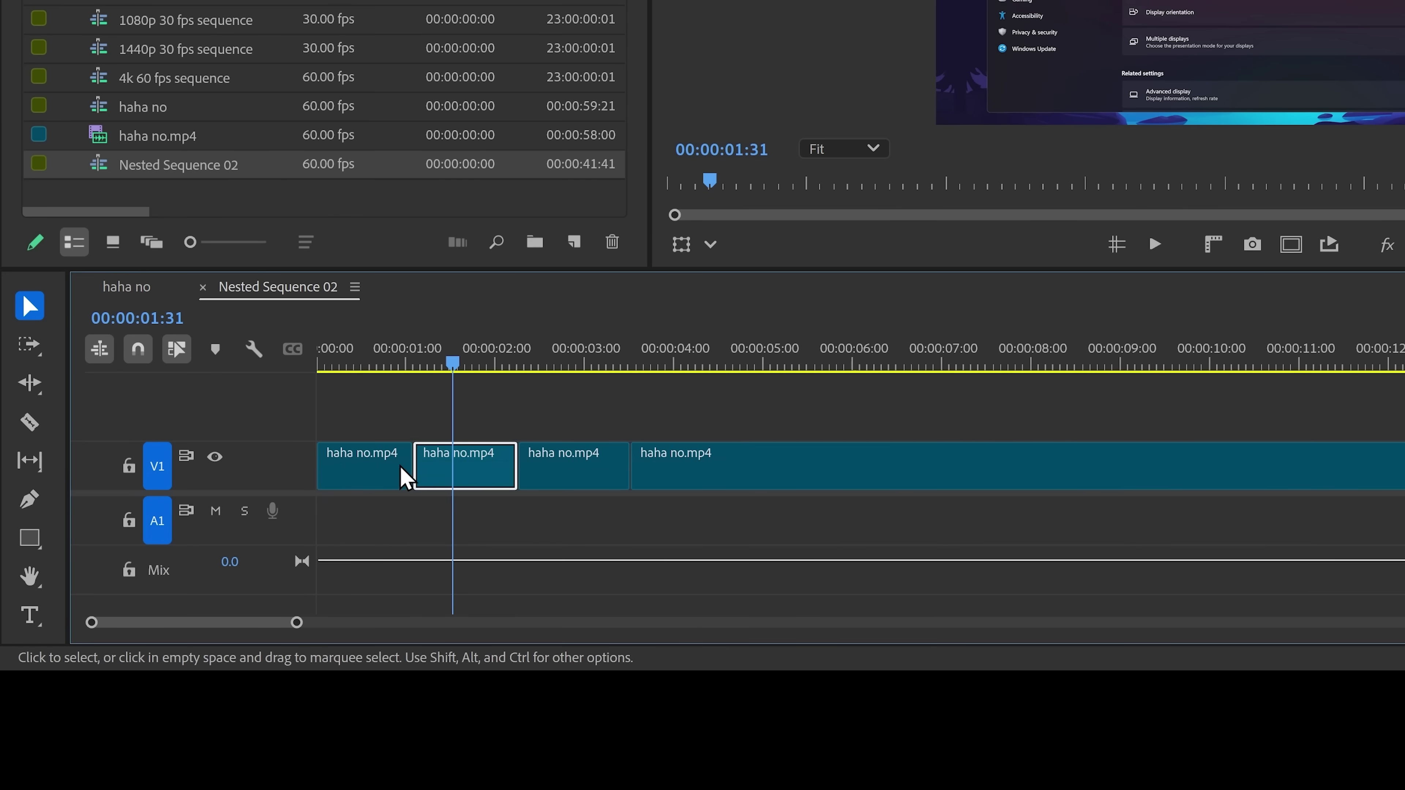
left_click(132, 288)
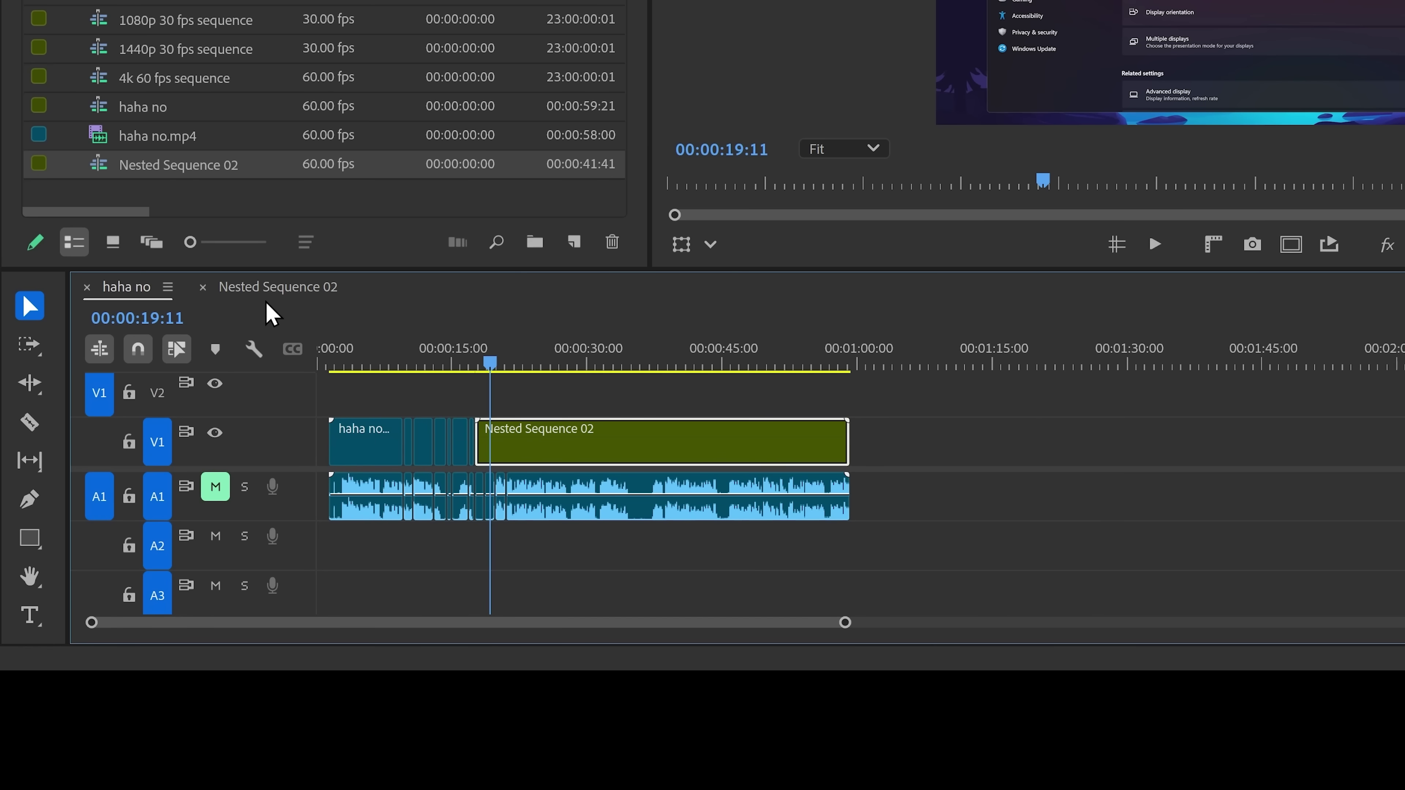
left_click(286, 292)
Step: Delete the last two clips in Nested Sequence 02, close it, and check the haha no sequence at 00:00:22:42
scroll(433, 439, "down", 5)
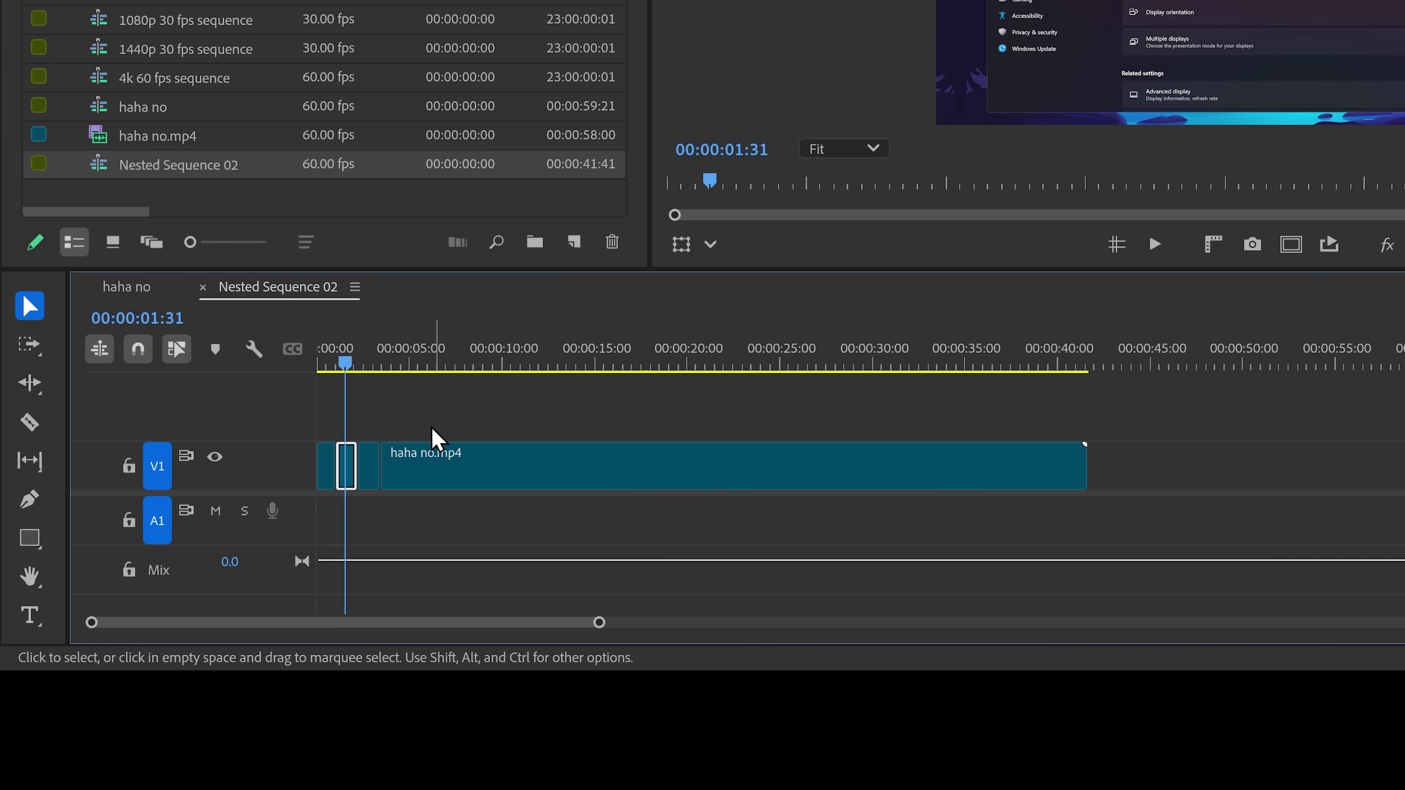
left_click(373, 469)
left_click(408, 446)
key("Delete")
left_click(202, 287)
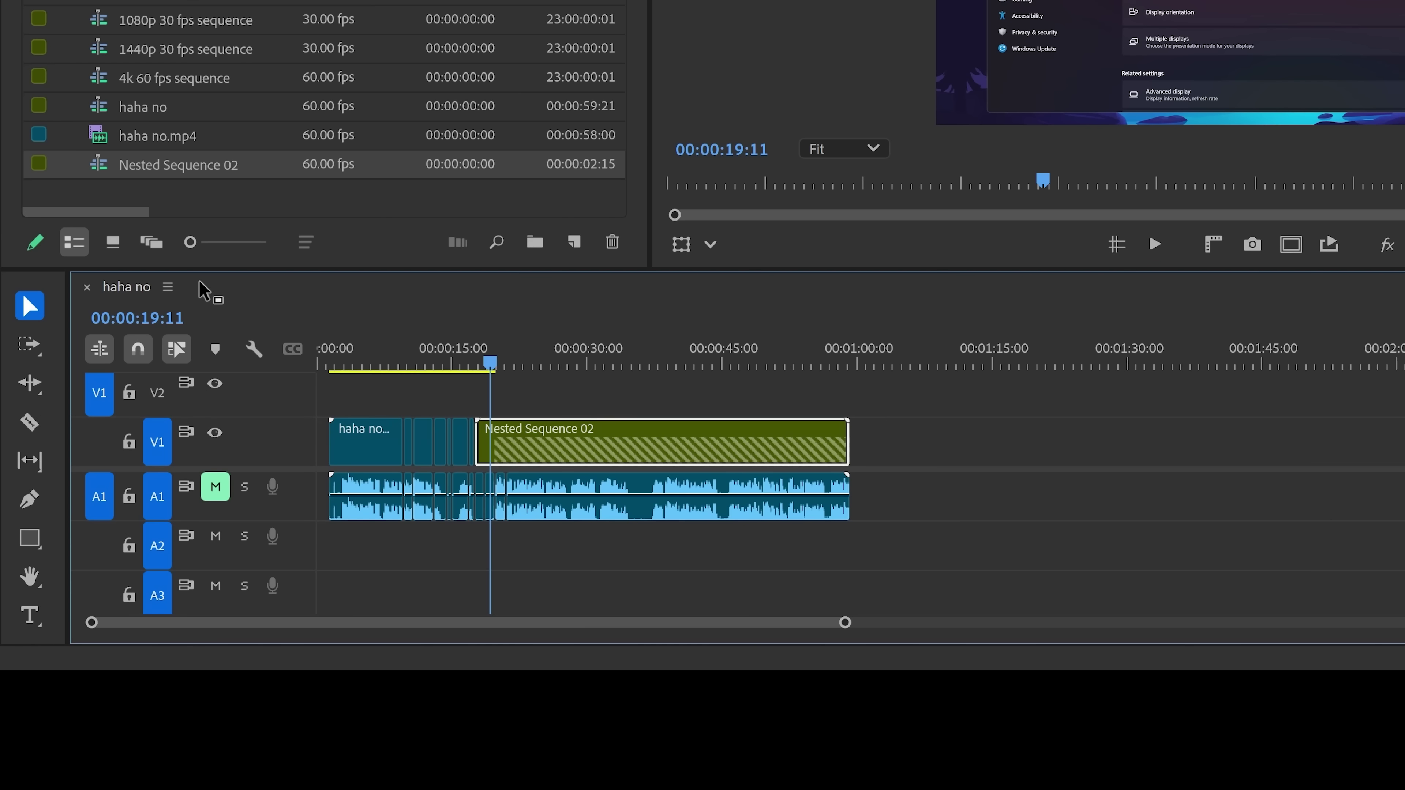
scroll(501, 467, "up", 3)
mouse_move(533, 370)
left_mouse_down()
mouse_move(568, 370)
mouse_move(554, 368)
left_mouse_up()
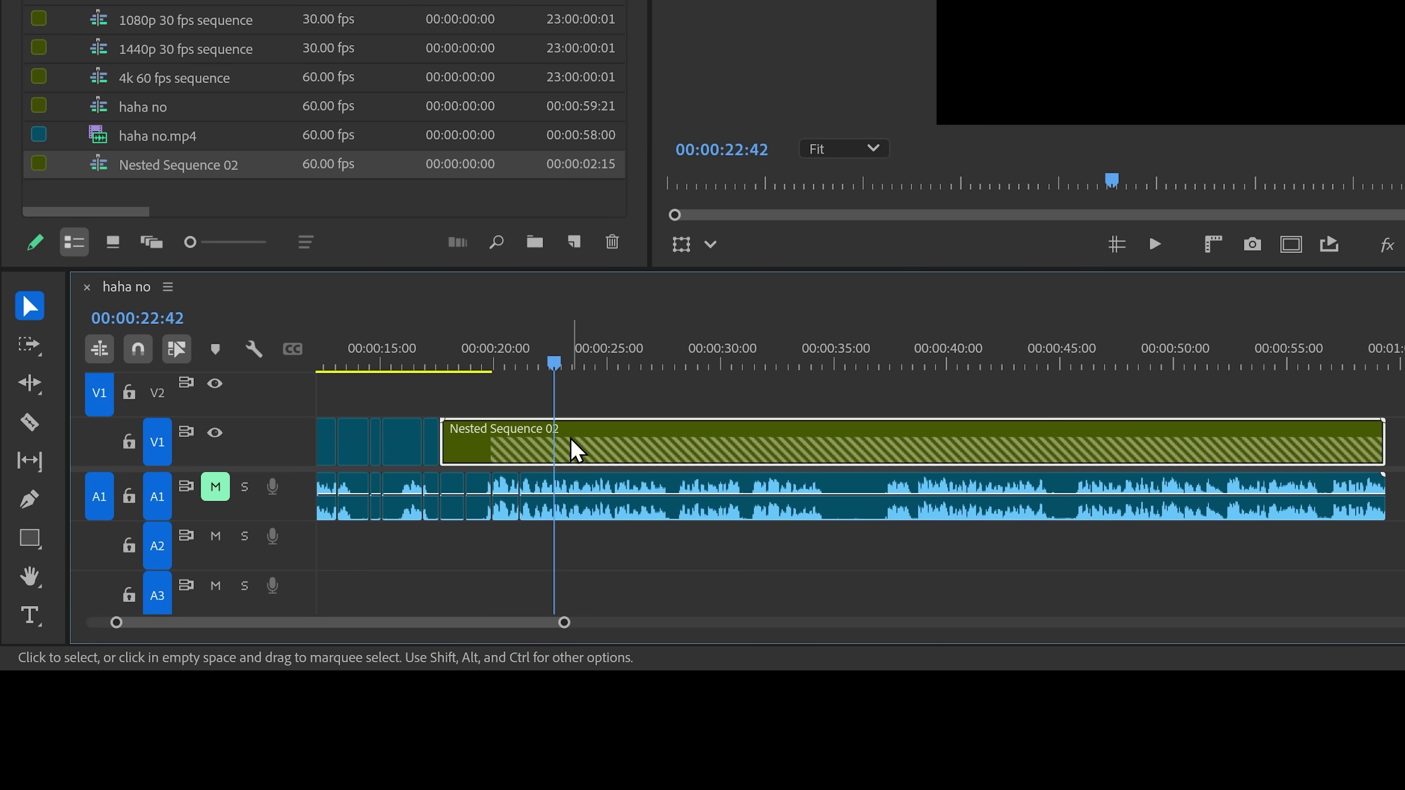
Step: Reopen Nested Sequence 02 from the haha no sequence, undo the clip deletions, and close it again
double_click(575, 449)
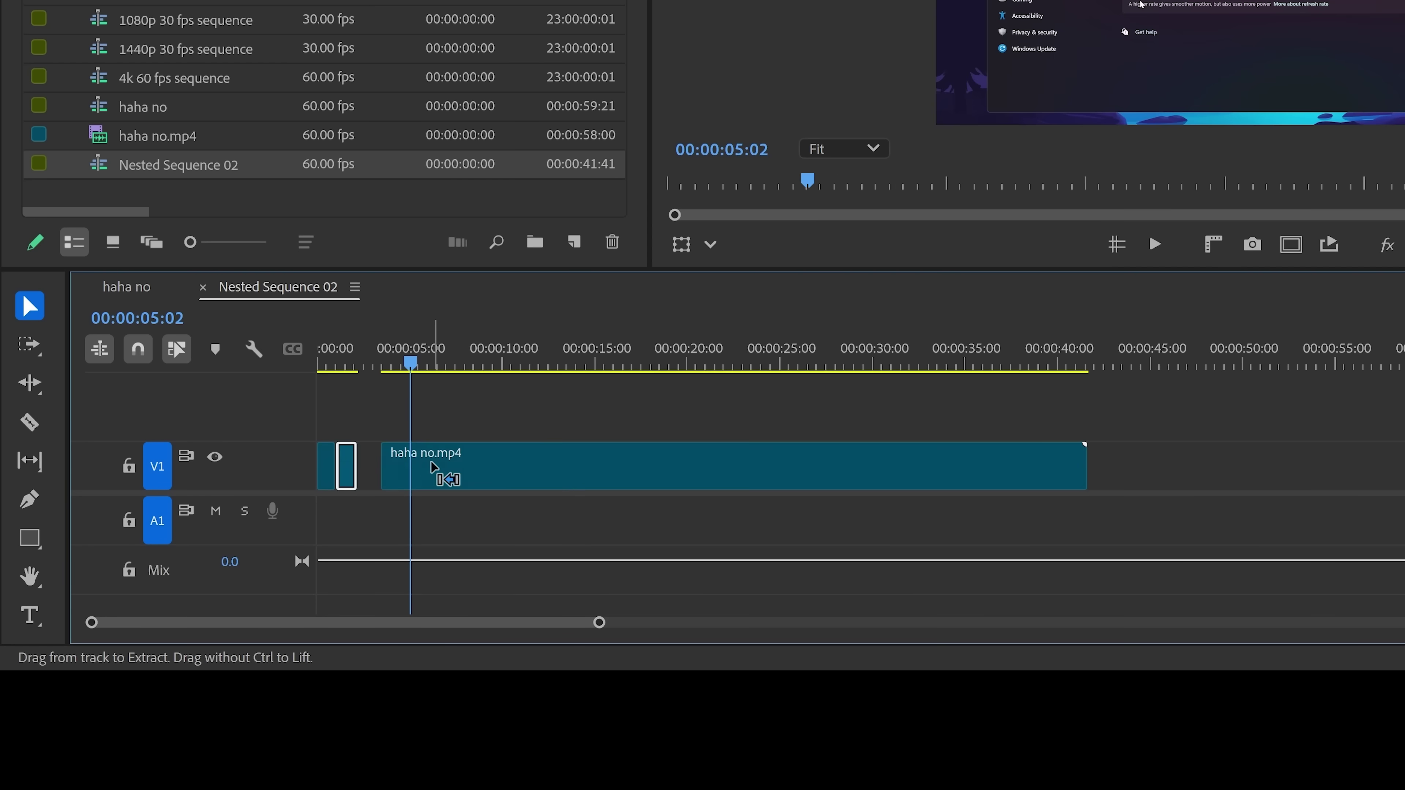
key("ctrl+z")
key("ctrl+w")
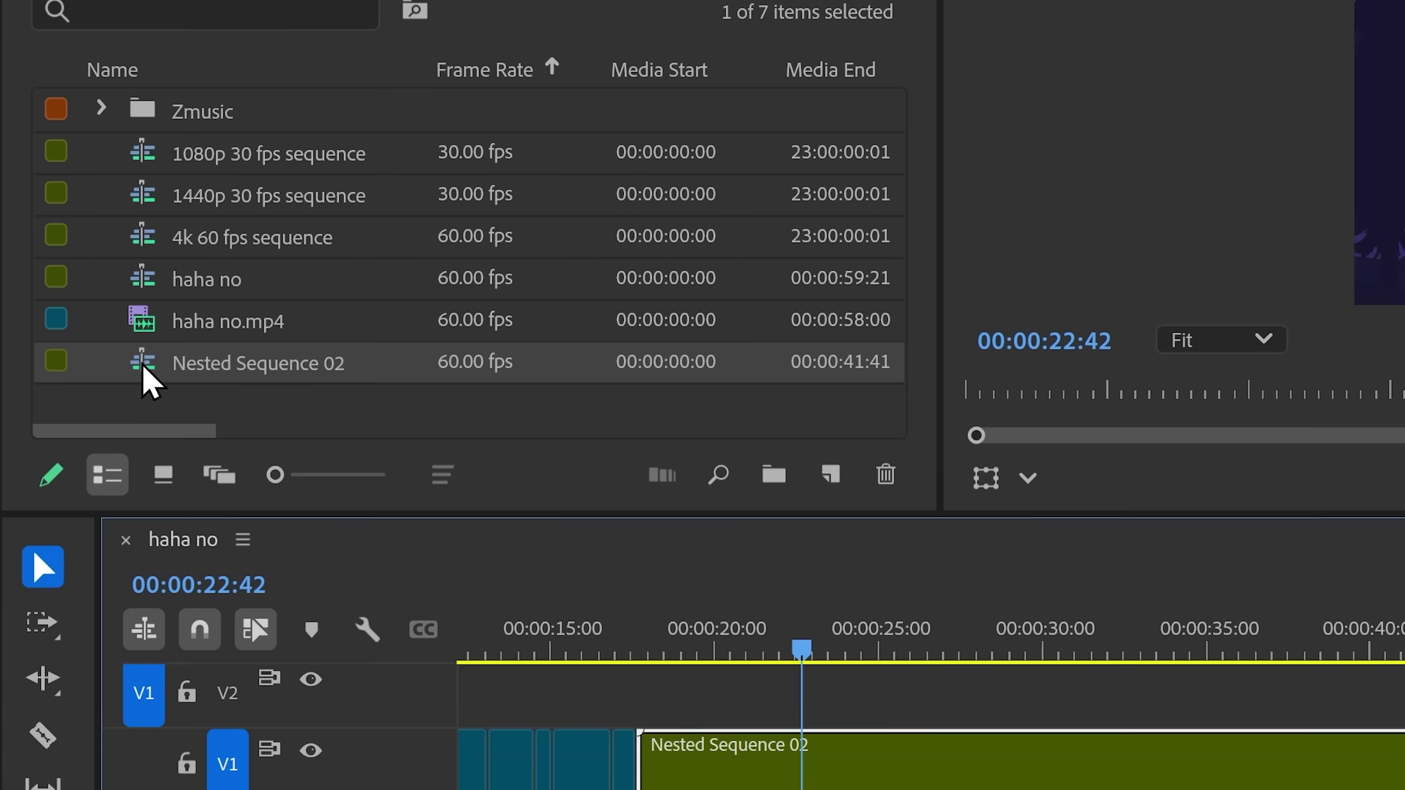
Step: Select Nested Sequence 02 among the project items, and enlarge the nested sequence list in The VEGAS Experience project
left_click(174, 168)
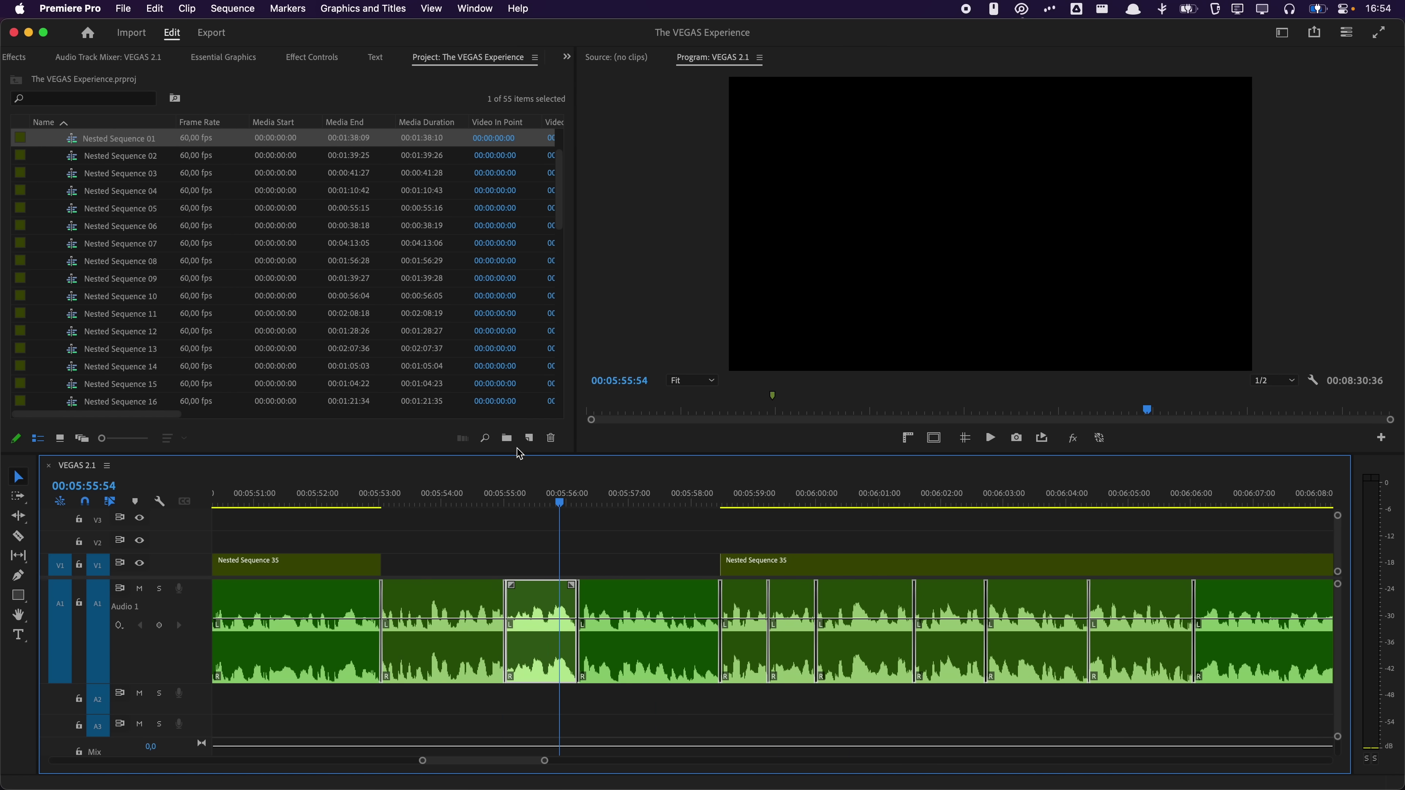
key("grave")
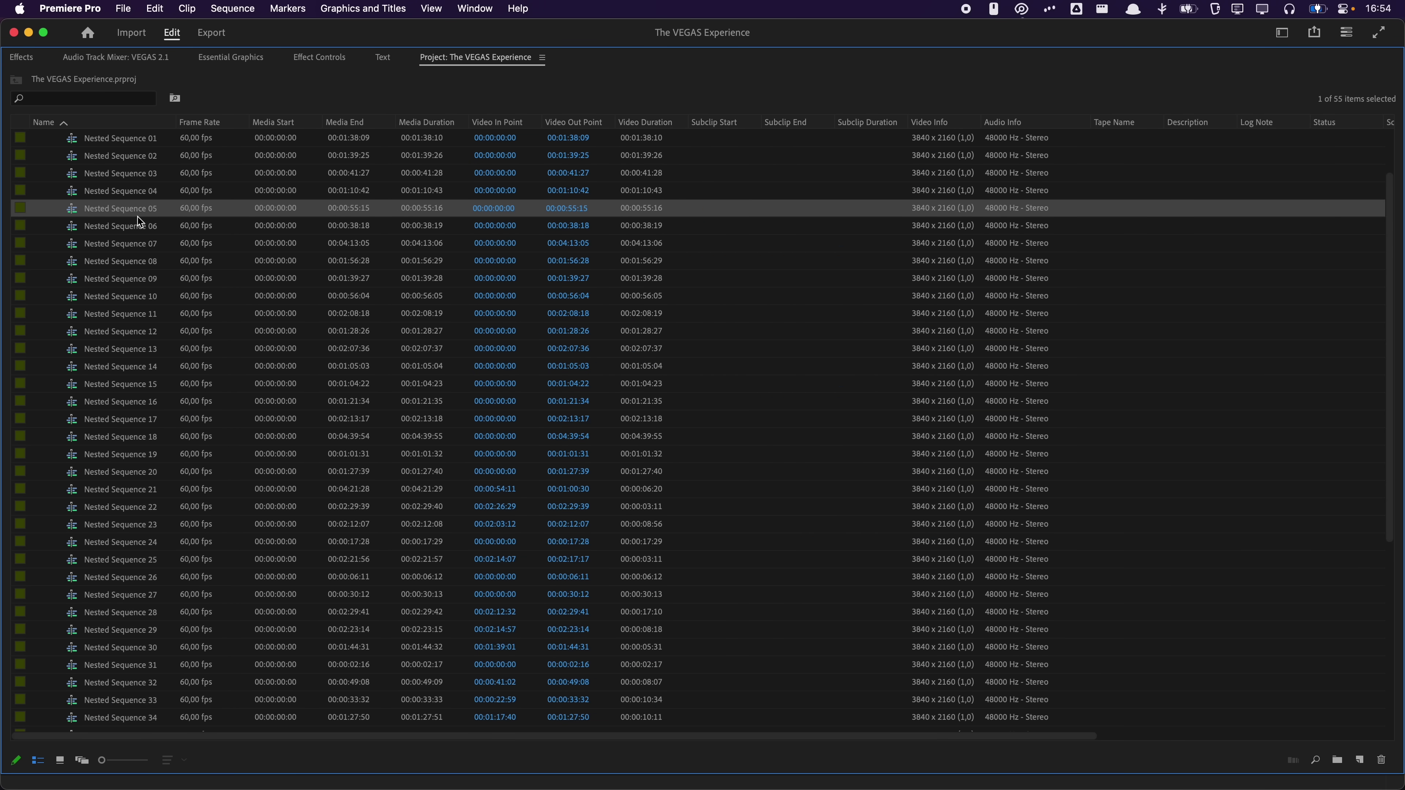
left_click_drag(89, 365, 53, 452)
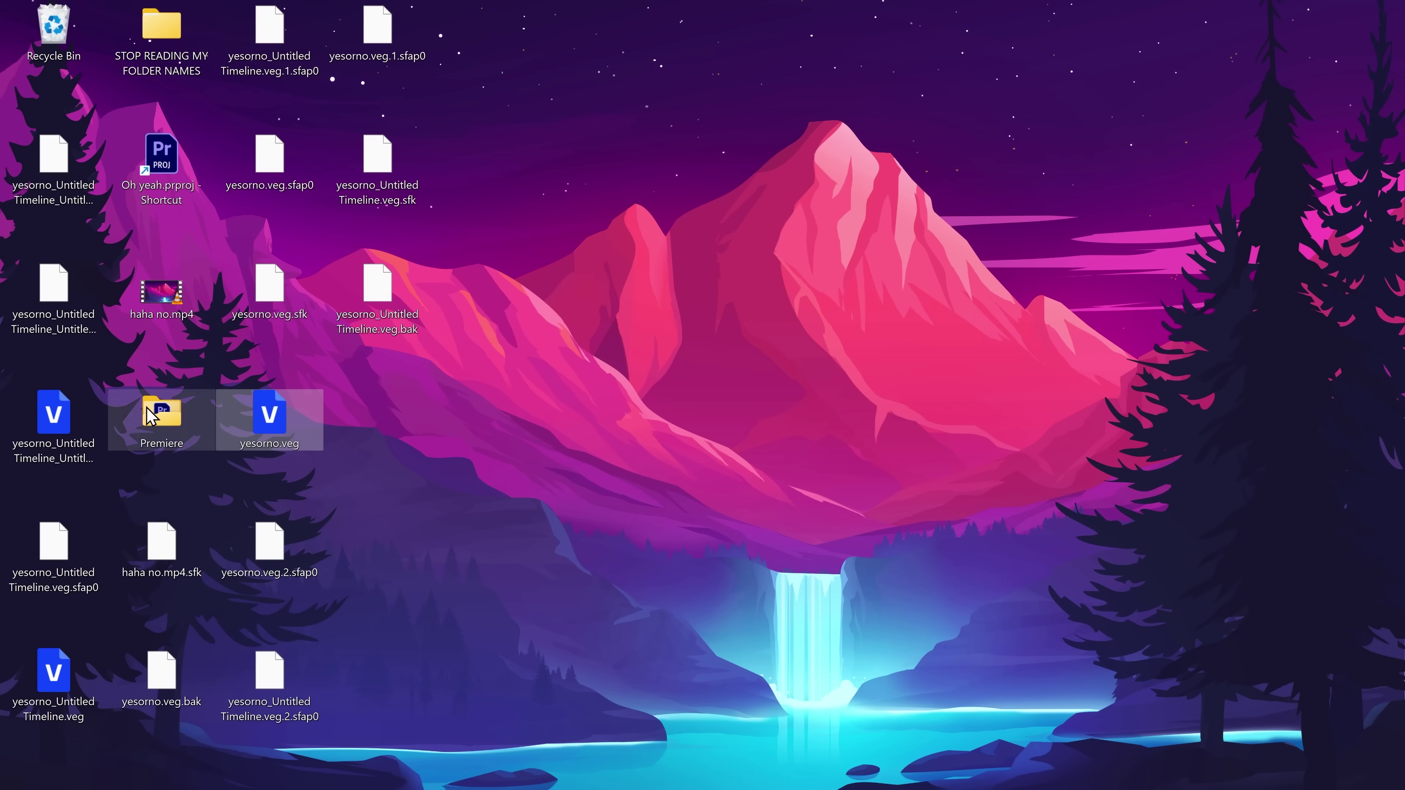
left_click(86, 642)
left_click_drag(411, 727, 108, 518)
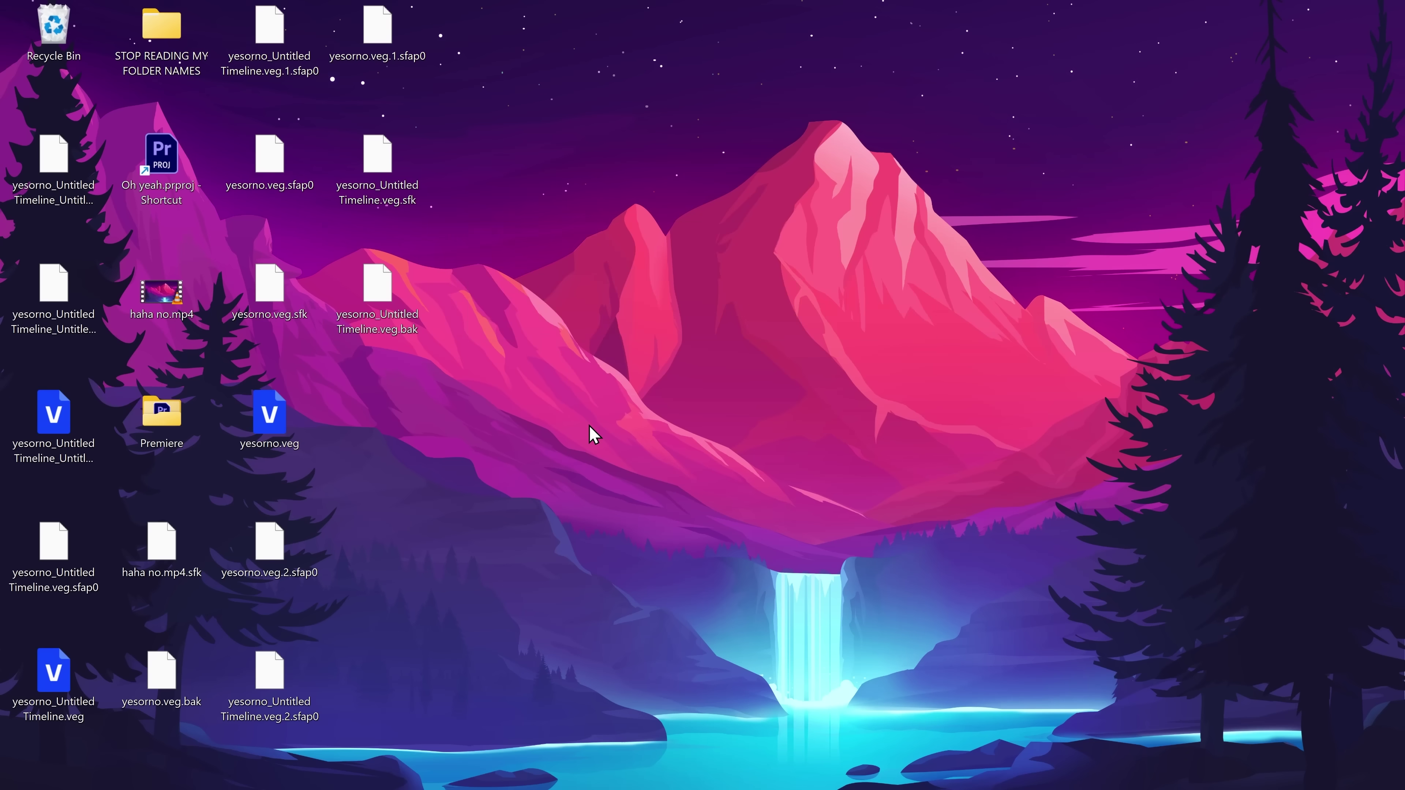
left_click(668, 325)
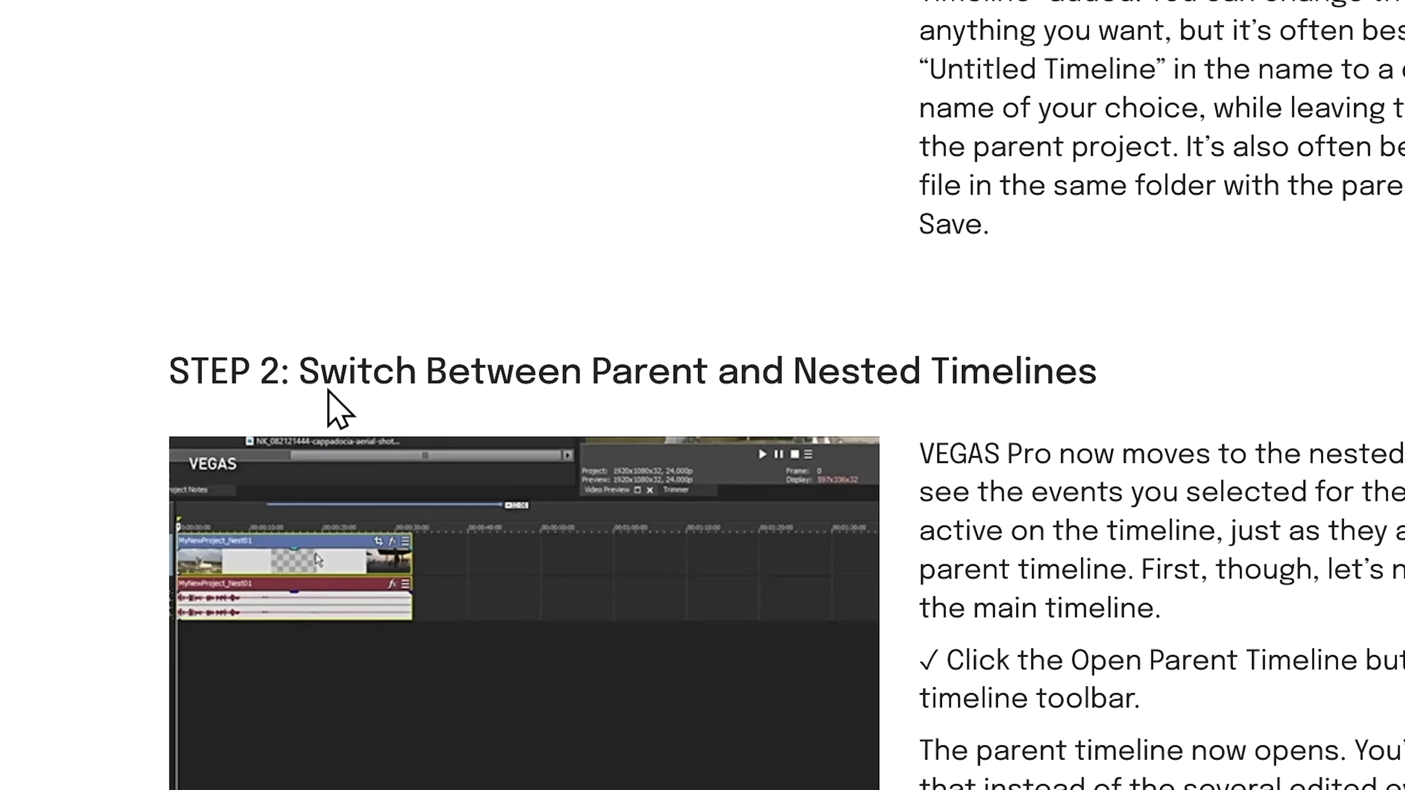
Step: Highlight the guide's heading "Switch Between Parent and Nested Timelines" and its instruction for opening the parent timeline
left_click_drag(299, 371, 1107, 392)
left_click_drag(940, 660, 1371, 661)
left_click_drag(831, 368, 598, 411)
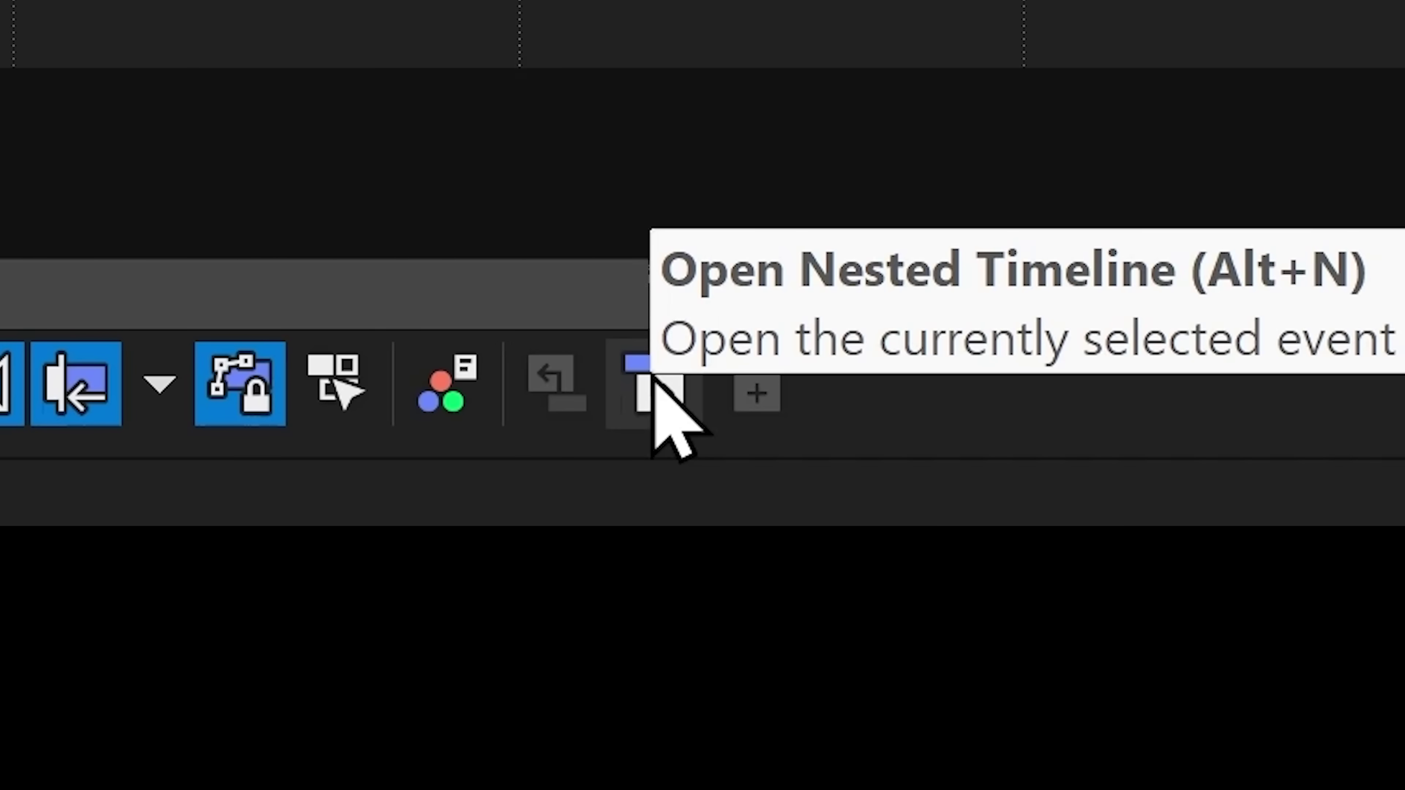
Step: In VEGAS Pro, open the selected event as a nested timeline, and set the parent timeline's playhead at the nested event's end
left_click(655, 387)
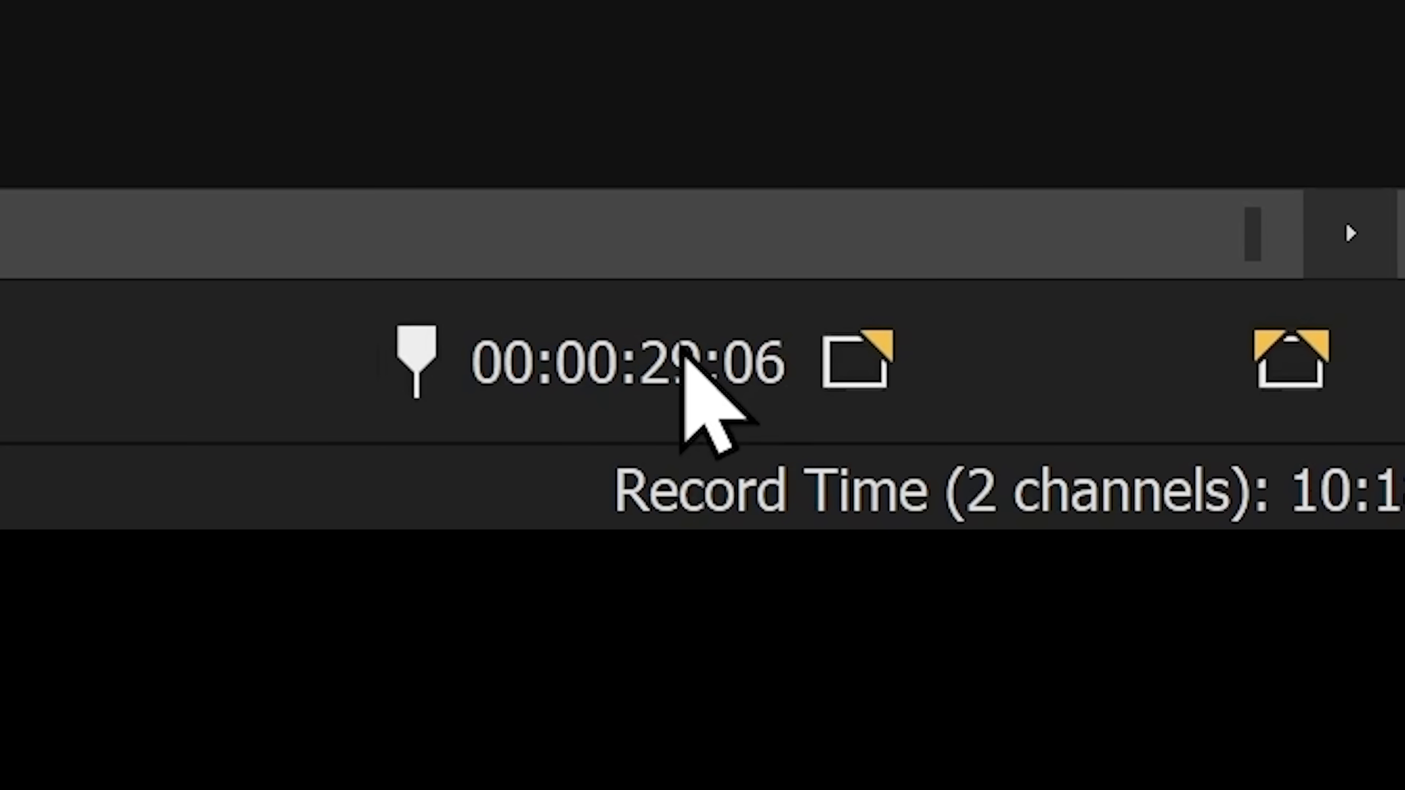
left_click(642, 377)
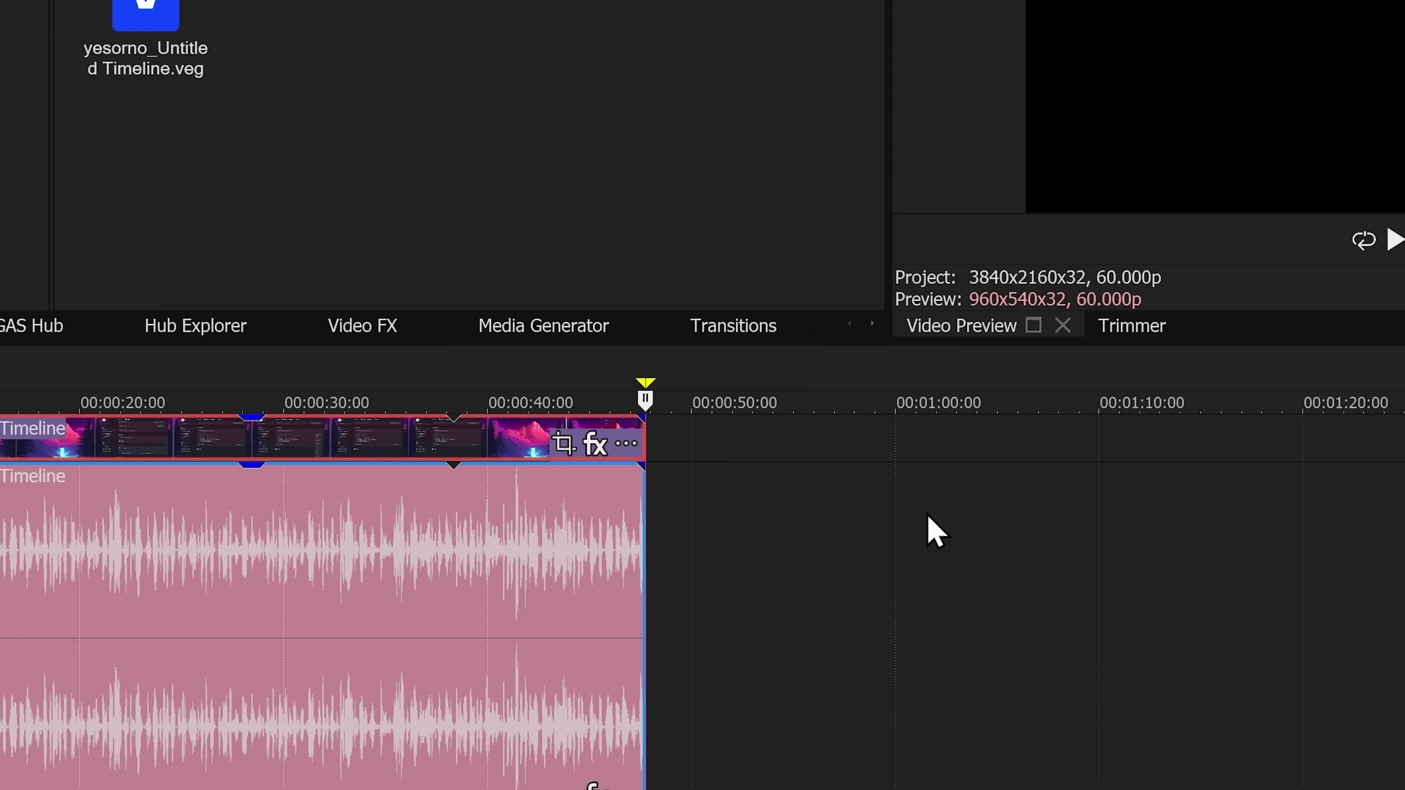
left_click(435, 401)
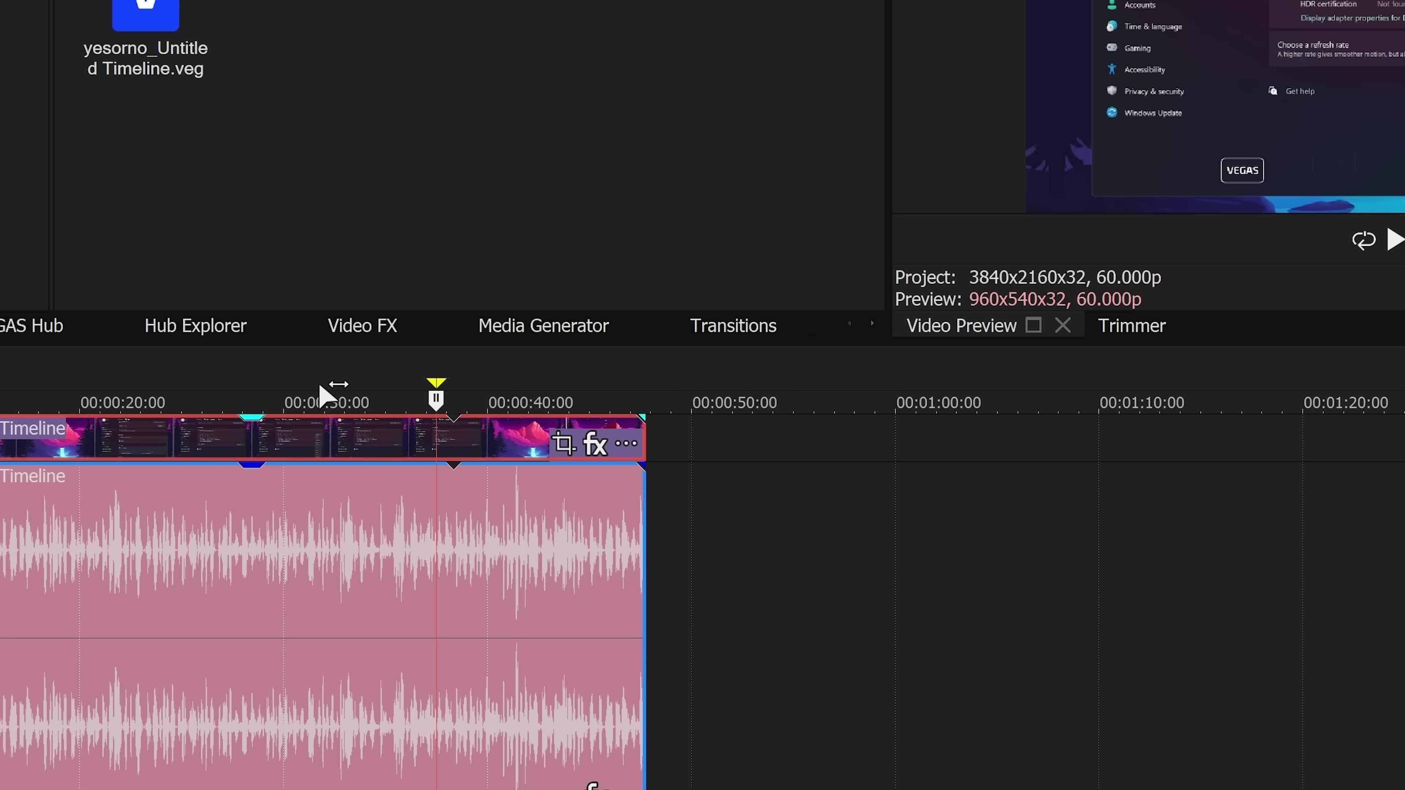
left_click(641, 401)
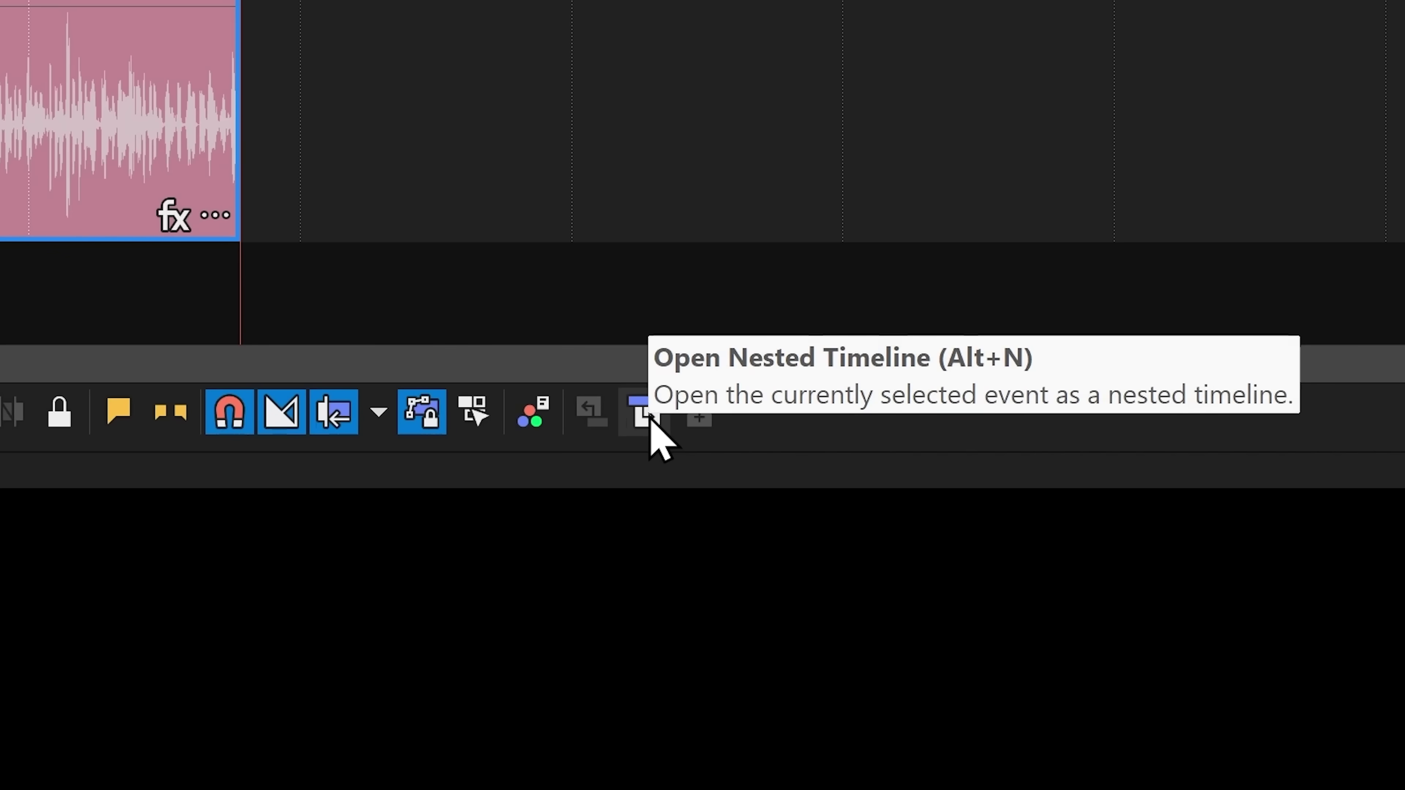
Step: Try to open the selected yesorno_Untitled Timeline event as a nested timeline again and dismiss the error
left_click(651, 419)
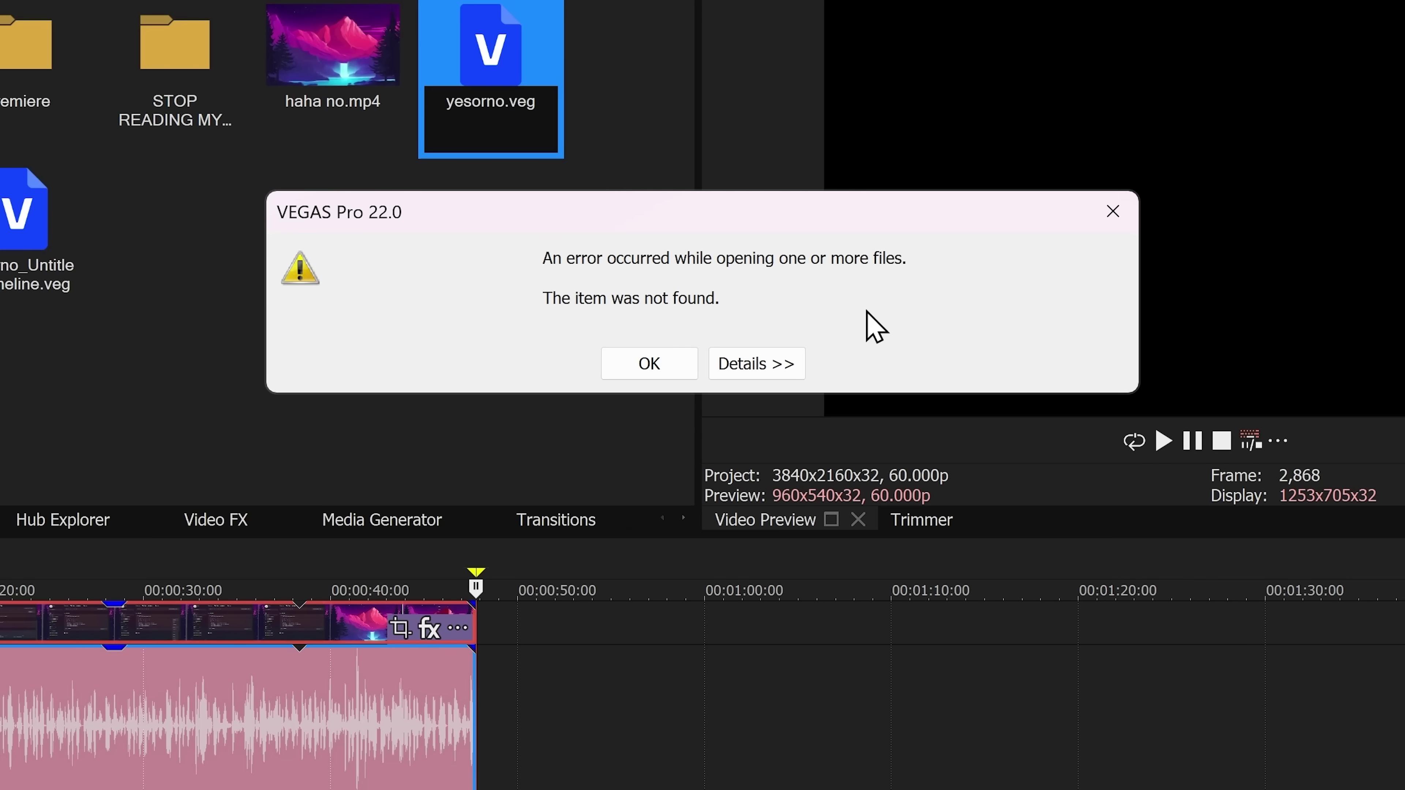
left_click(661, 364)
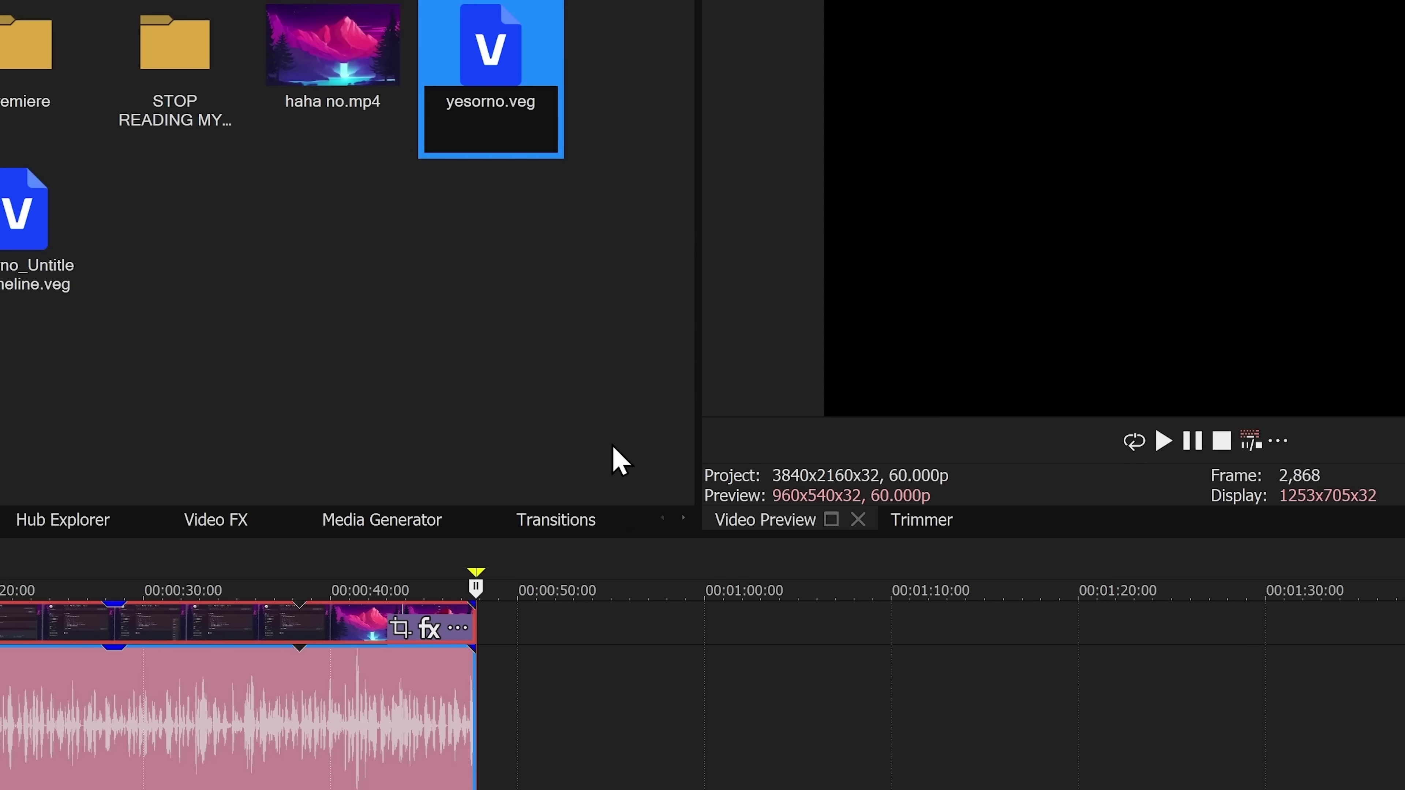
left_click_drag(494, 303, 940, 366)
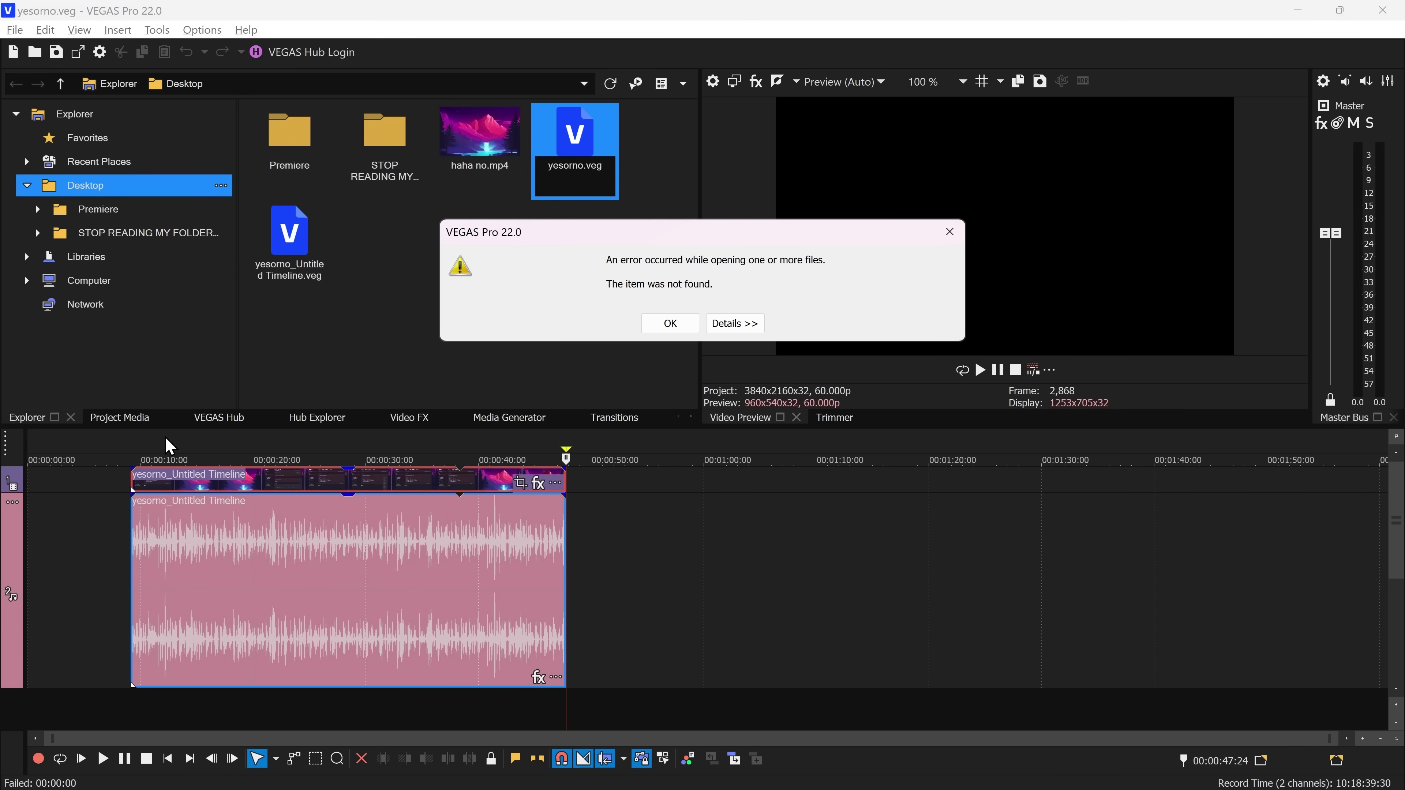
Step: Dismiss the file error and try to run Detect Scenes and Split on the yesorno_Untitled Timeline event
left_click(669, 328)
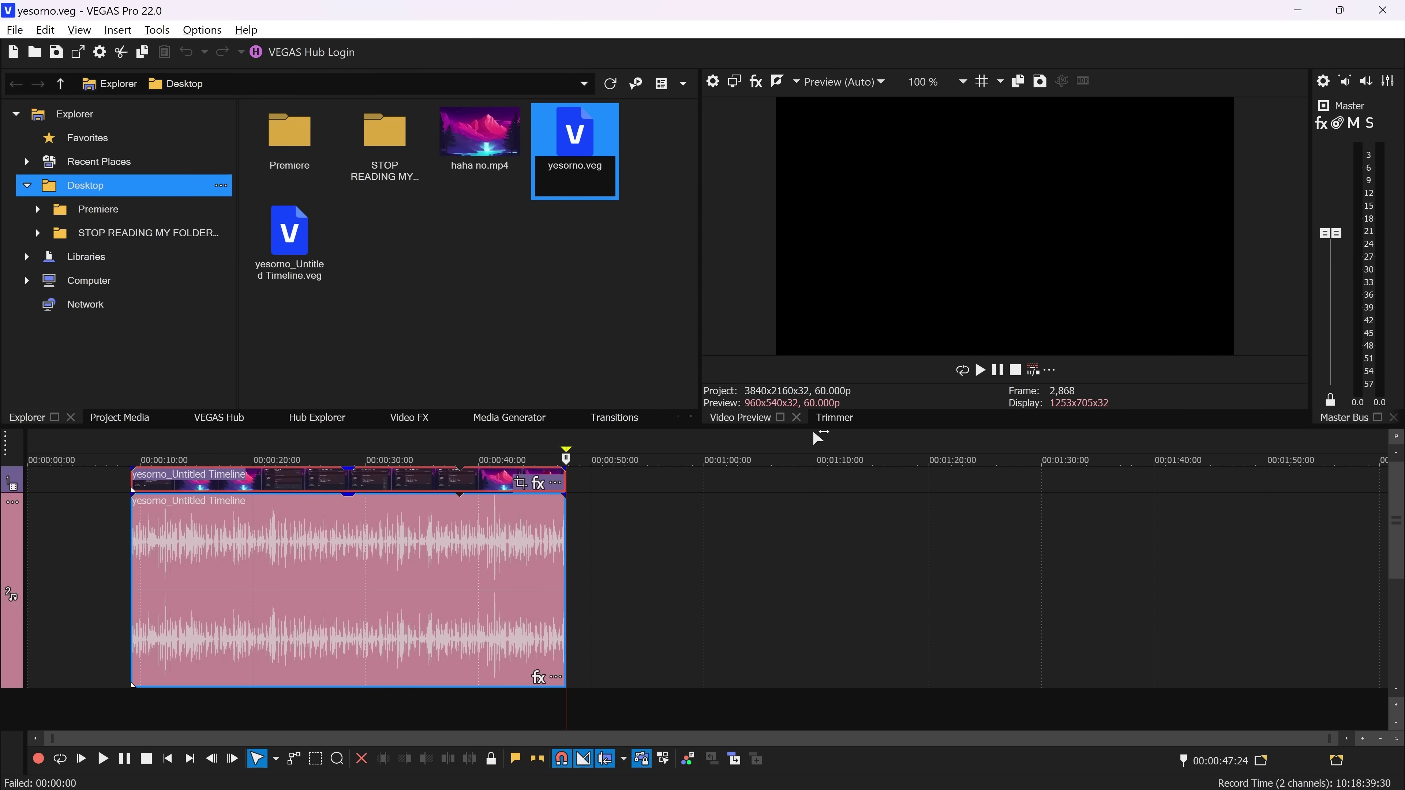
left_click(555, 676)
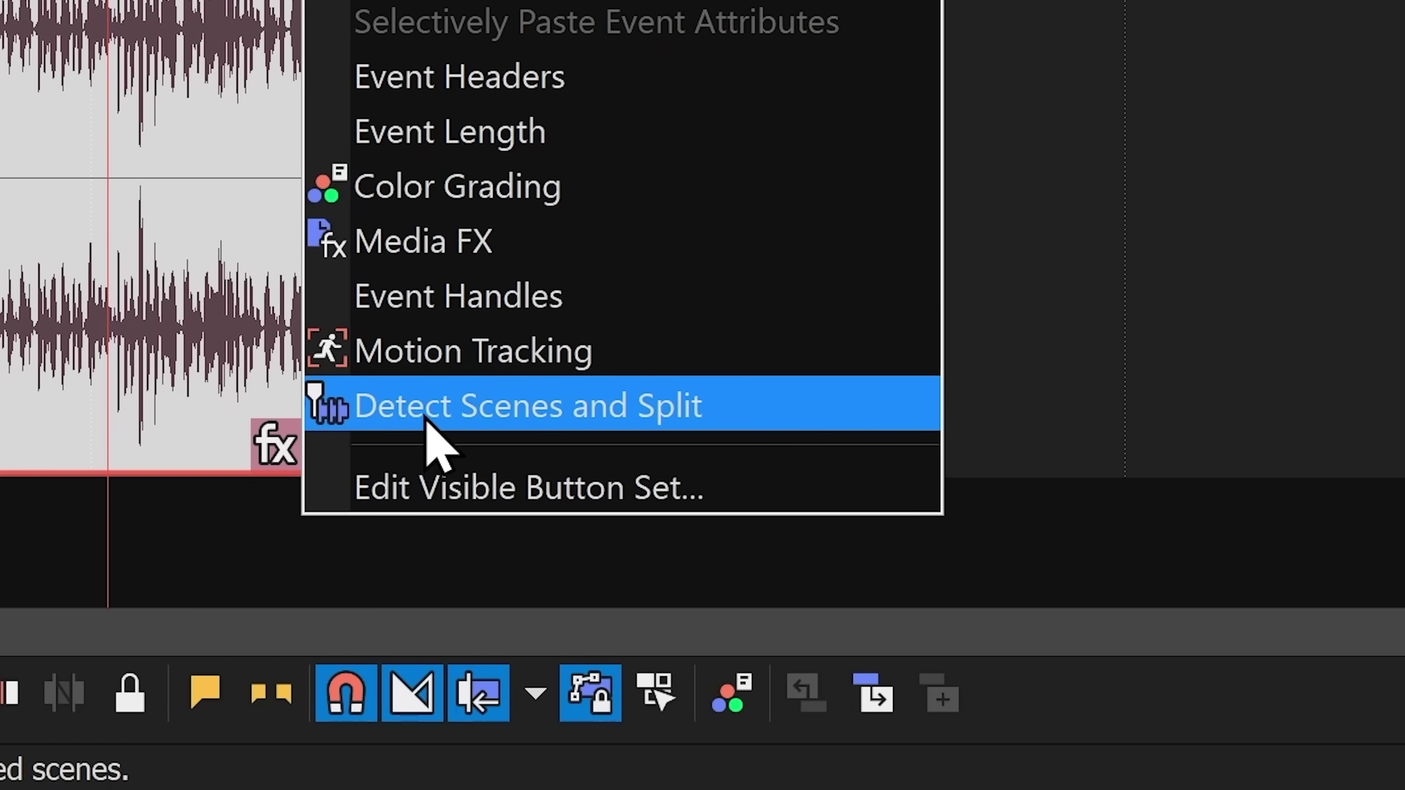
left_click(434, 412)
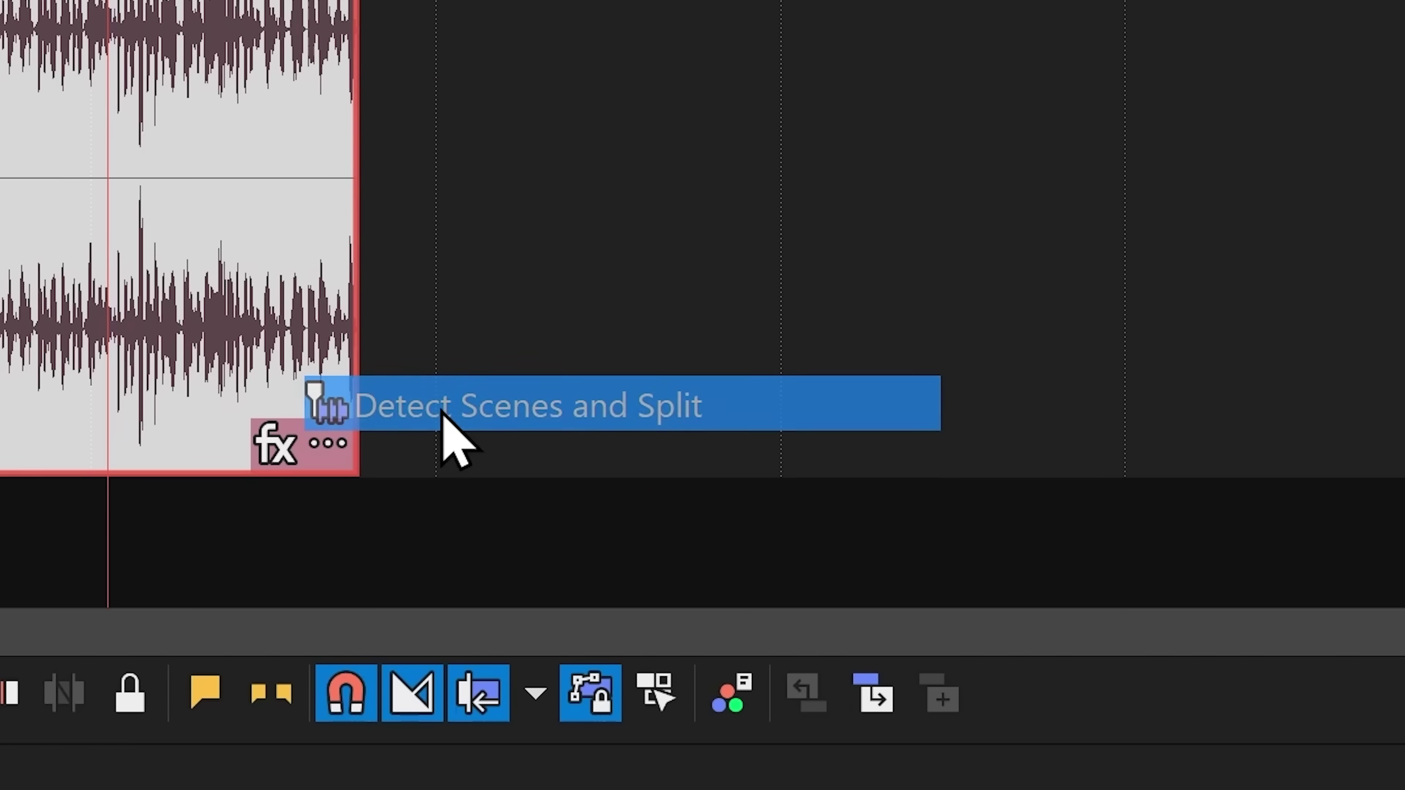
scroll(837, 394, "down", 3)
left_click(702, 368)
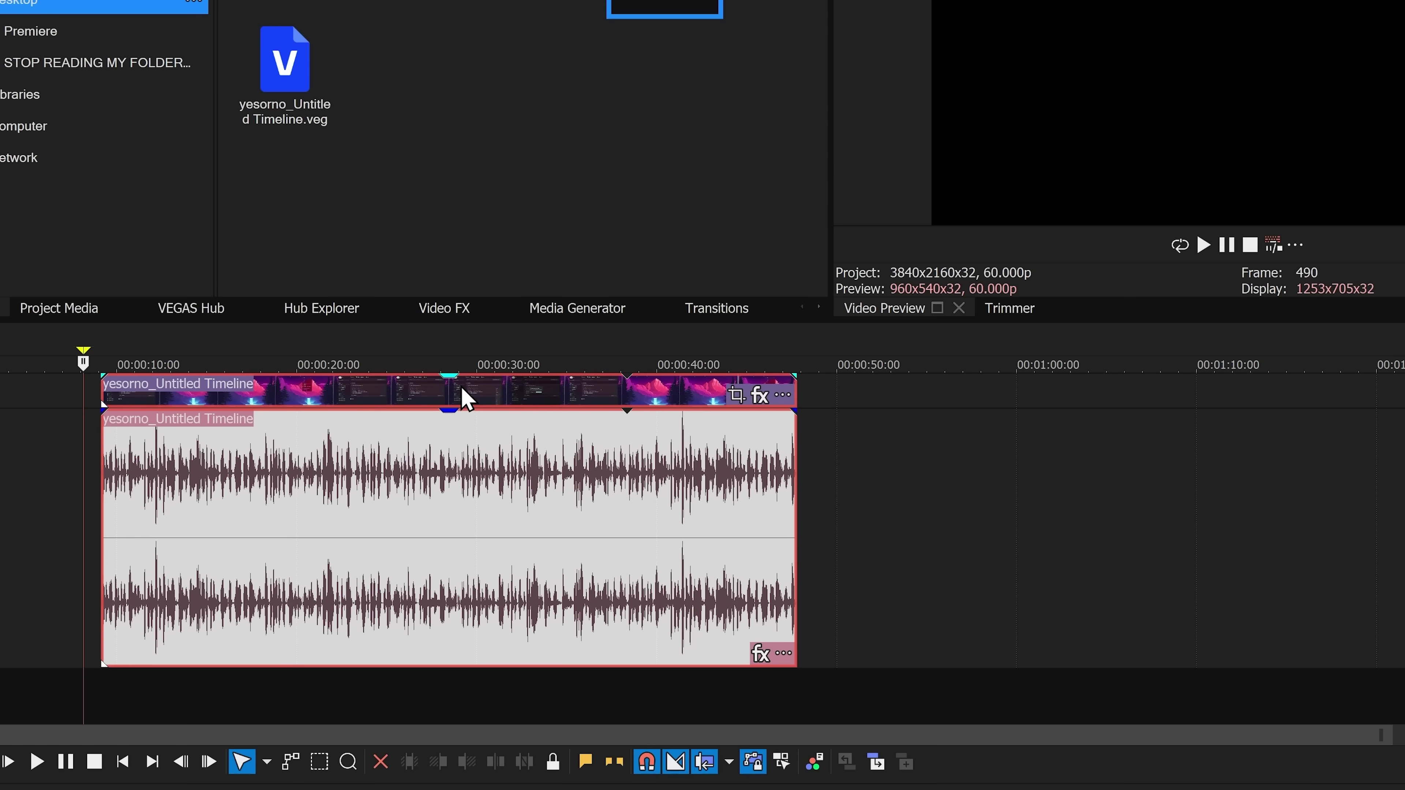
Step: Mark the nested event's time range, switch into its nested timeline and back to the parent timeline, and dismiss the error
double_click(486, 396)
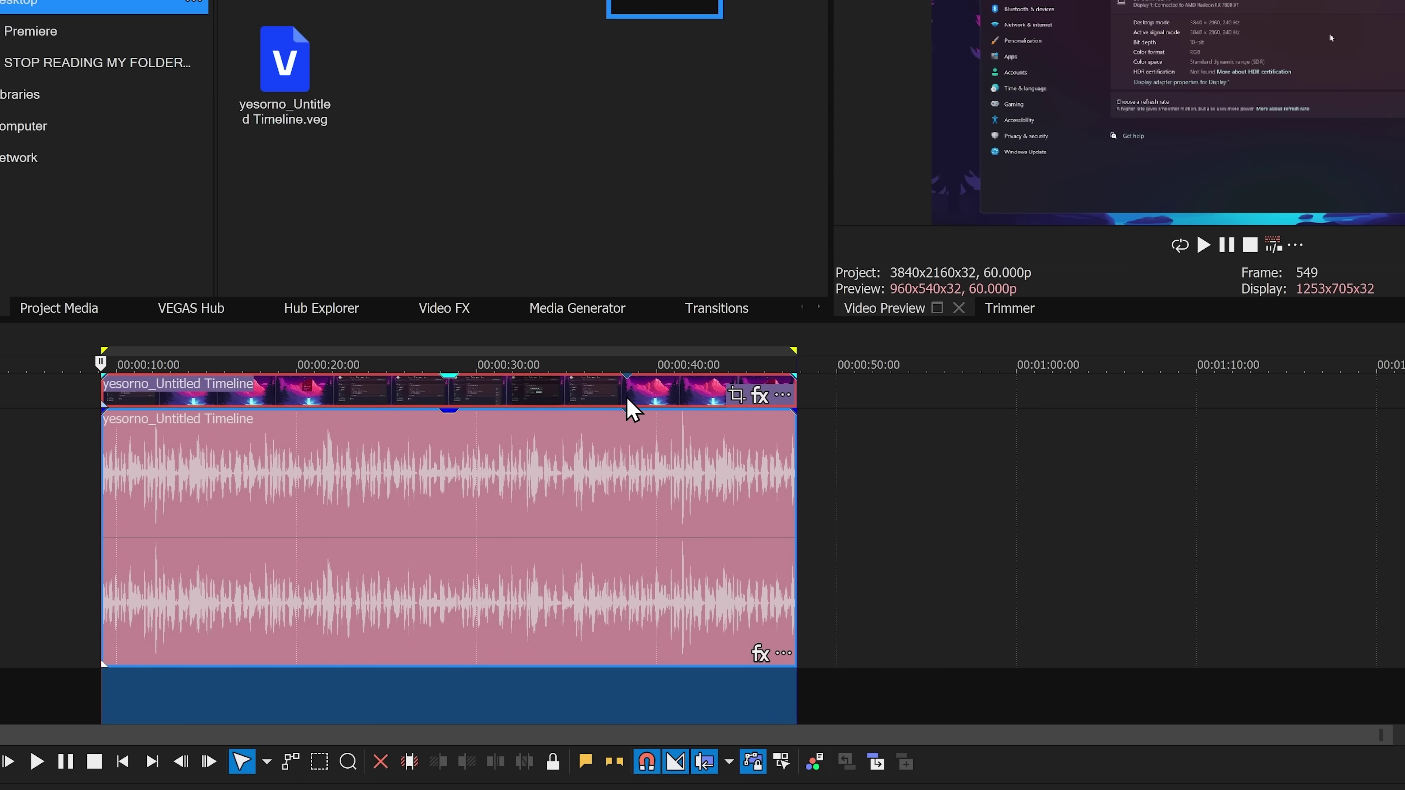
left_click(880, 762)
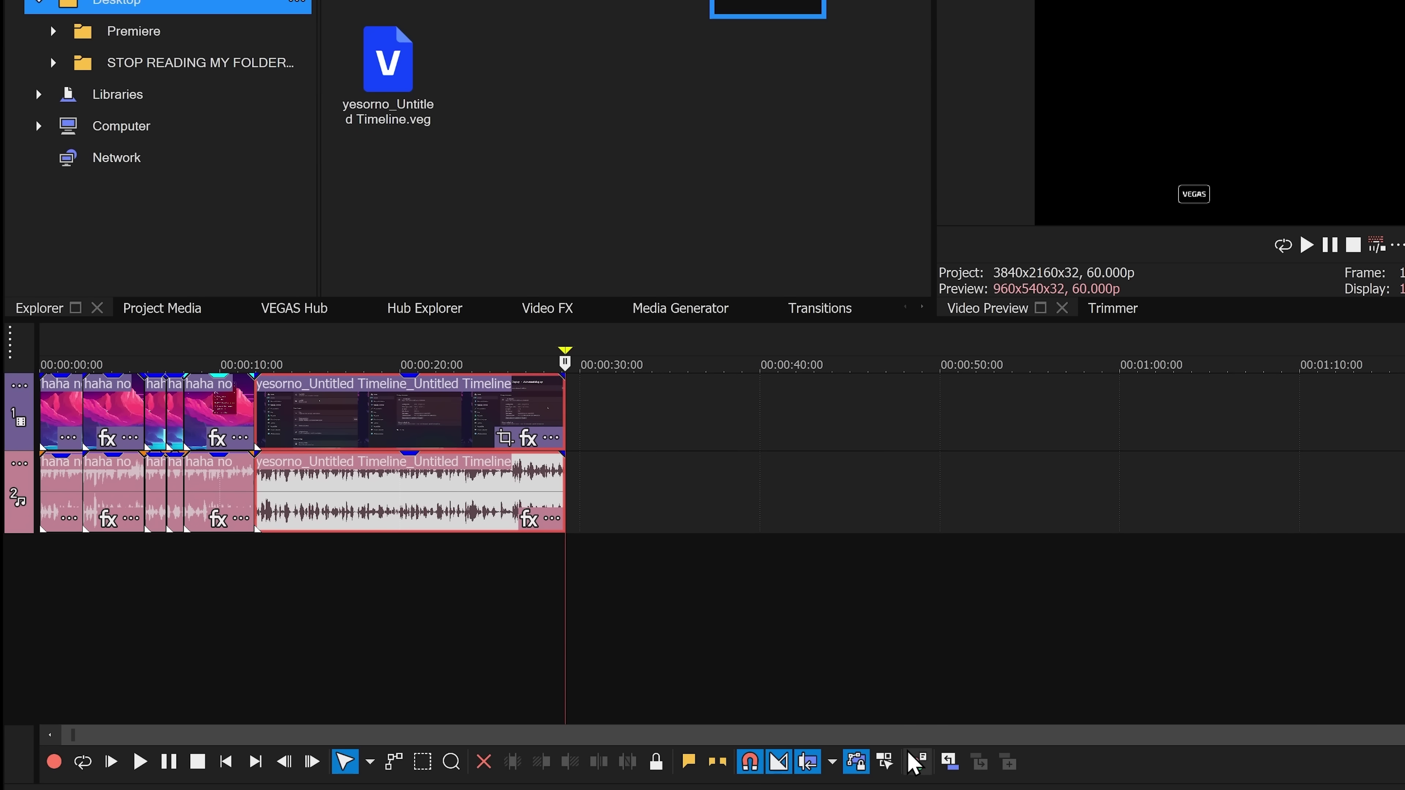
left_click(949, 763)
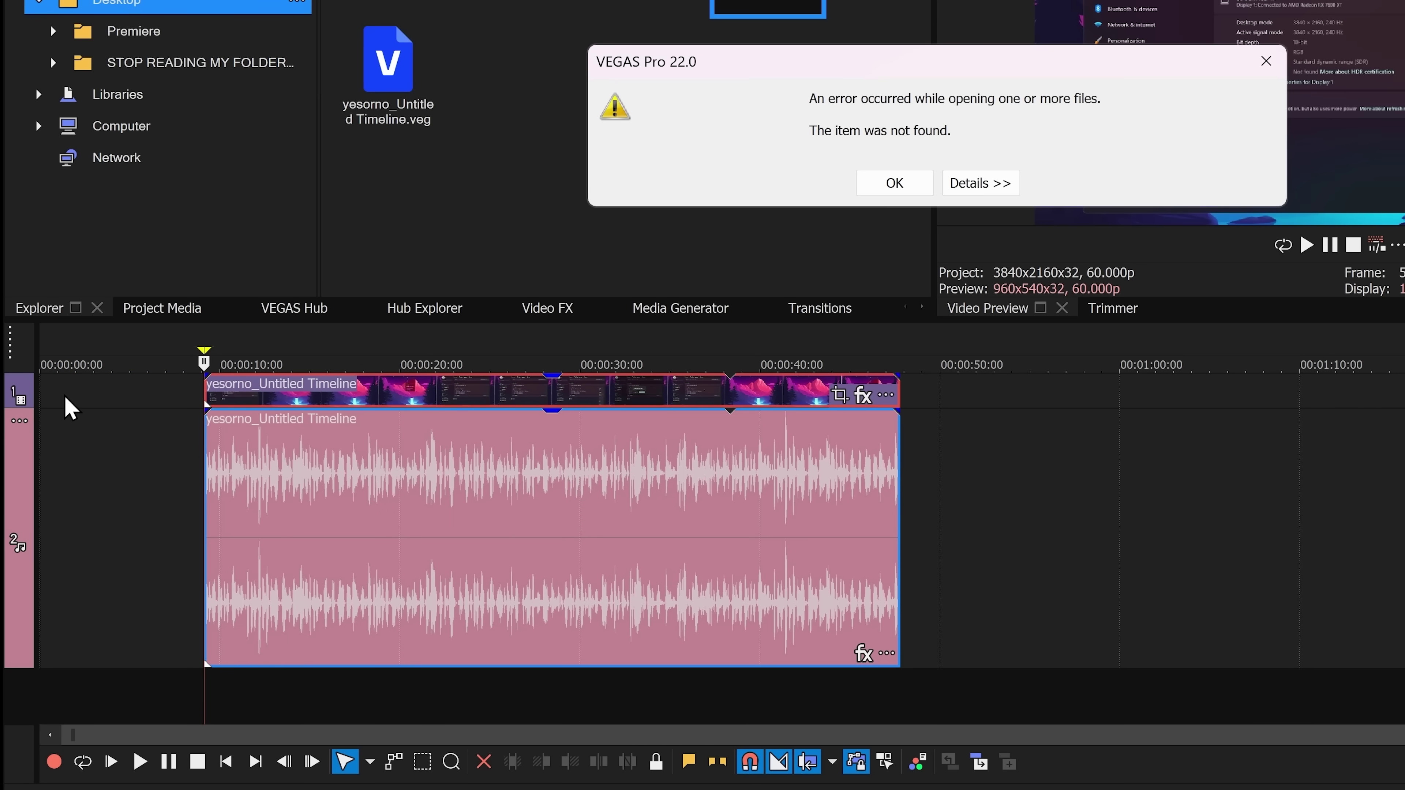
key("Return")
Step: Move the parent's nested event to the timeline start, then switch from the nested timeline back to its parent and dismiss the warning
left_click_drag(332, 470, 168, 456)
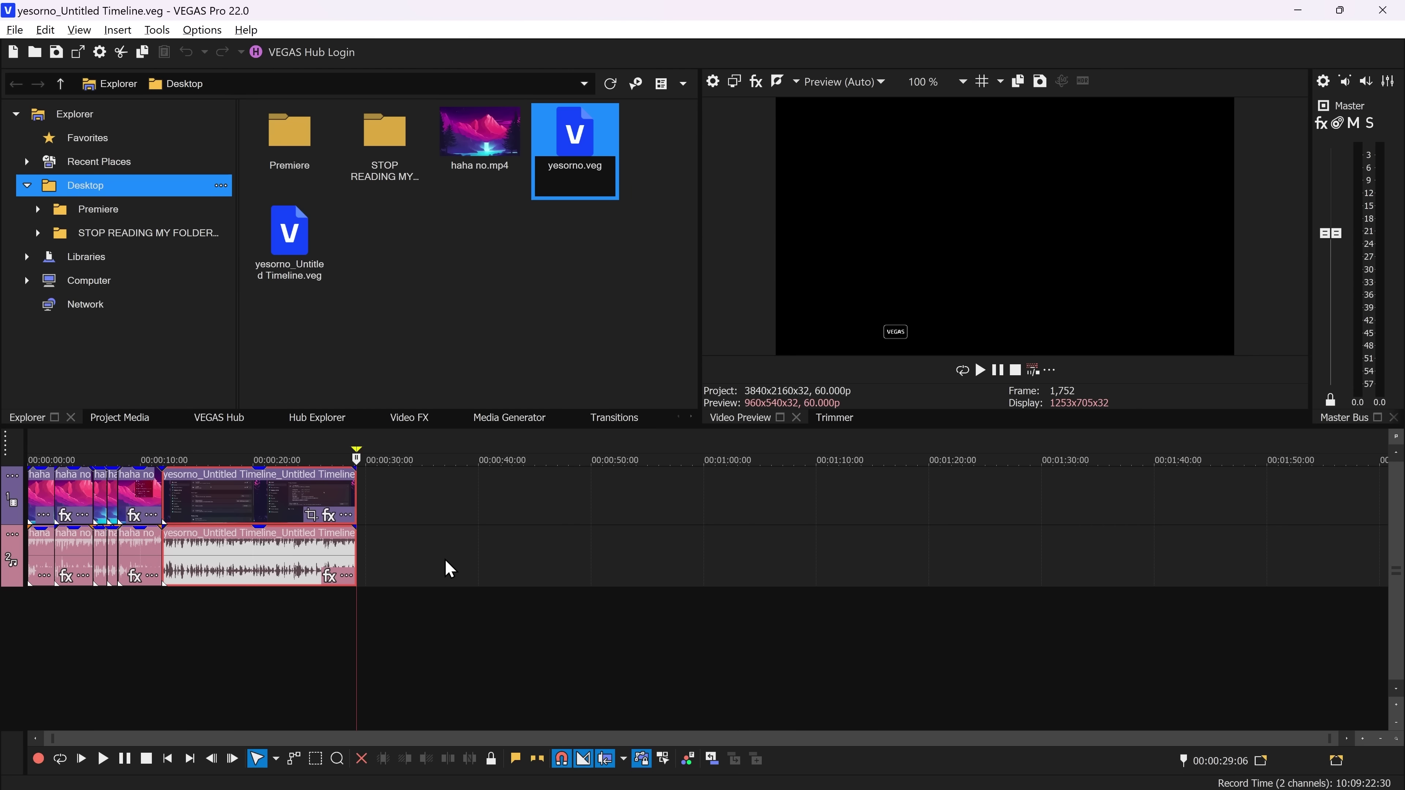
left_click(712, 758)
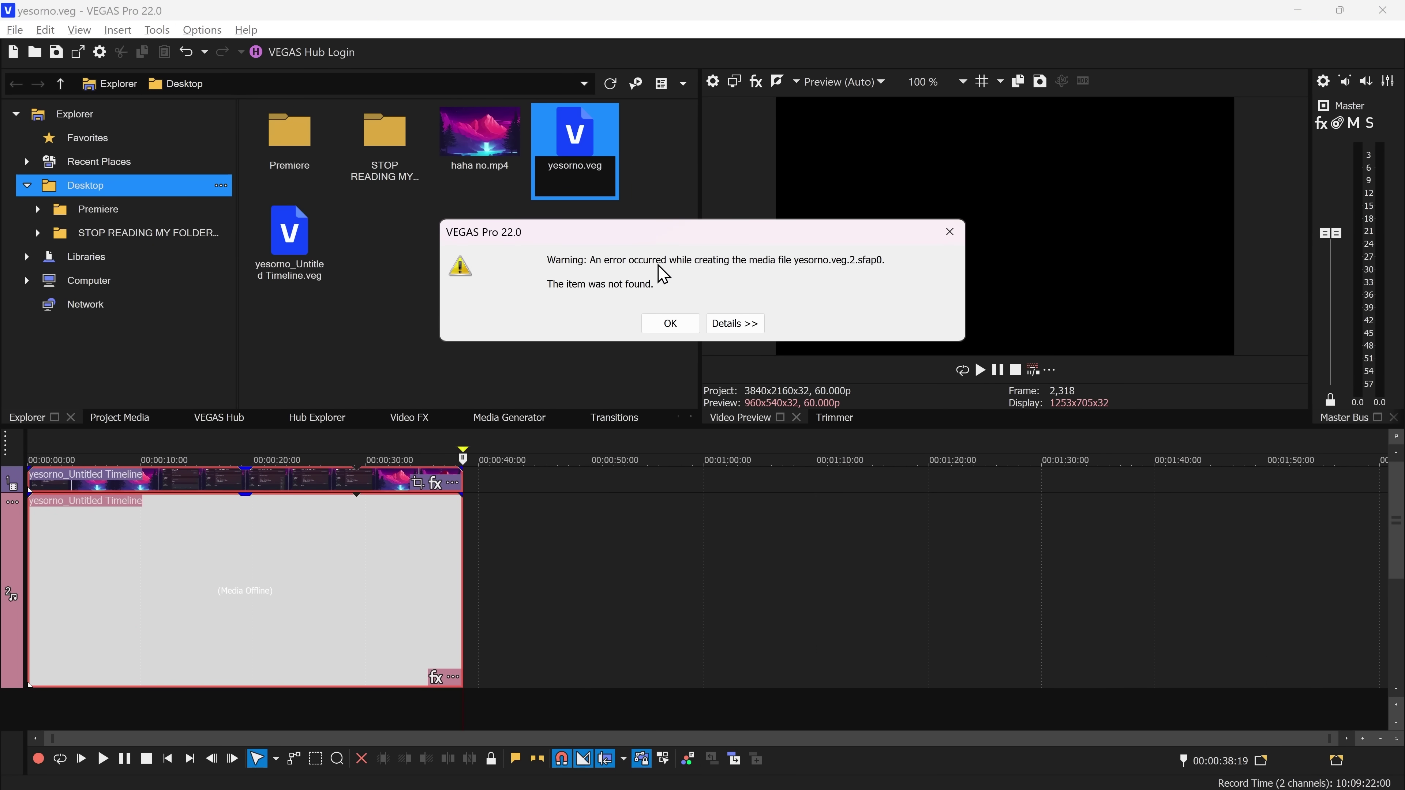
left_click(670, 323)
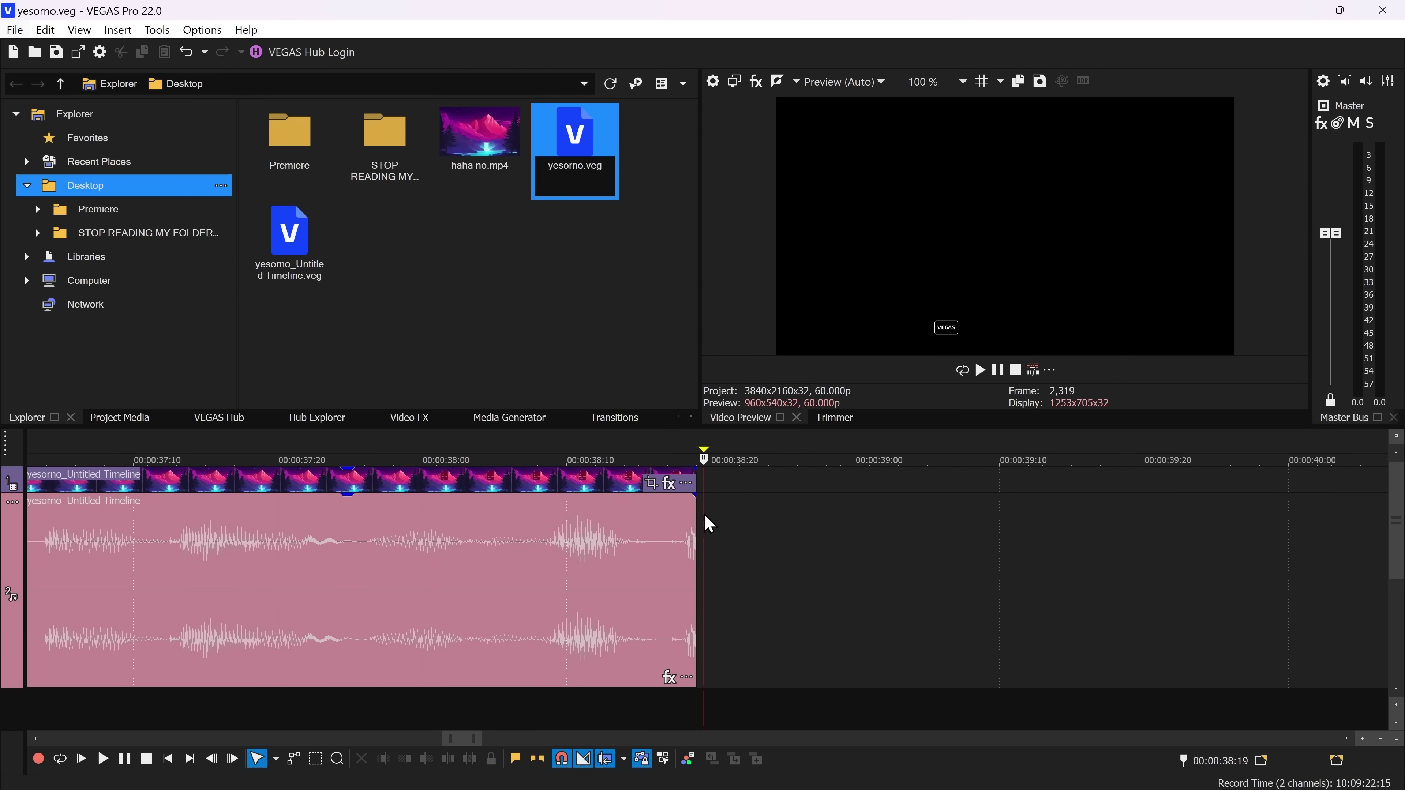
Step: Place the playhead exactly at the end of the yesorno_Untitled Timeline event
left_click(696, 515)
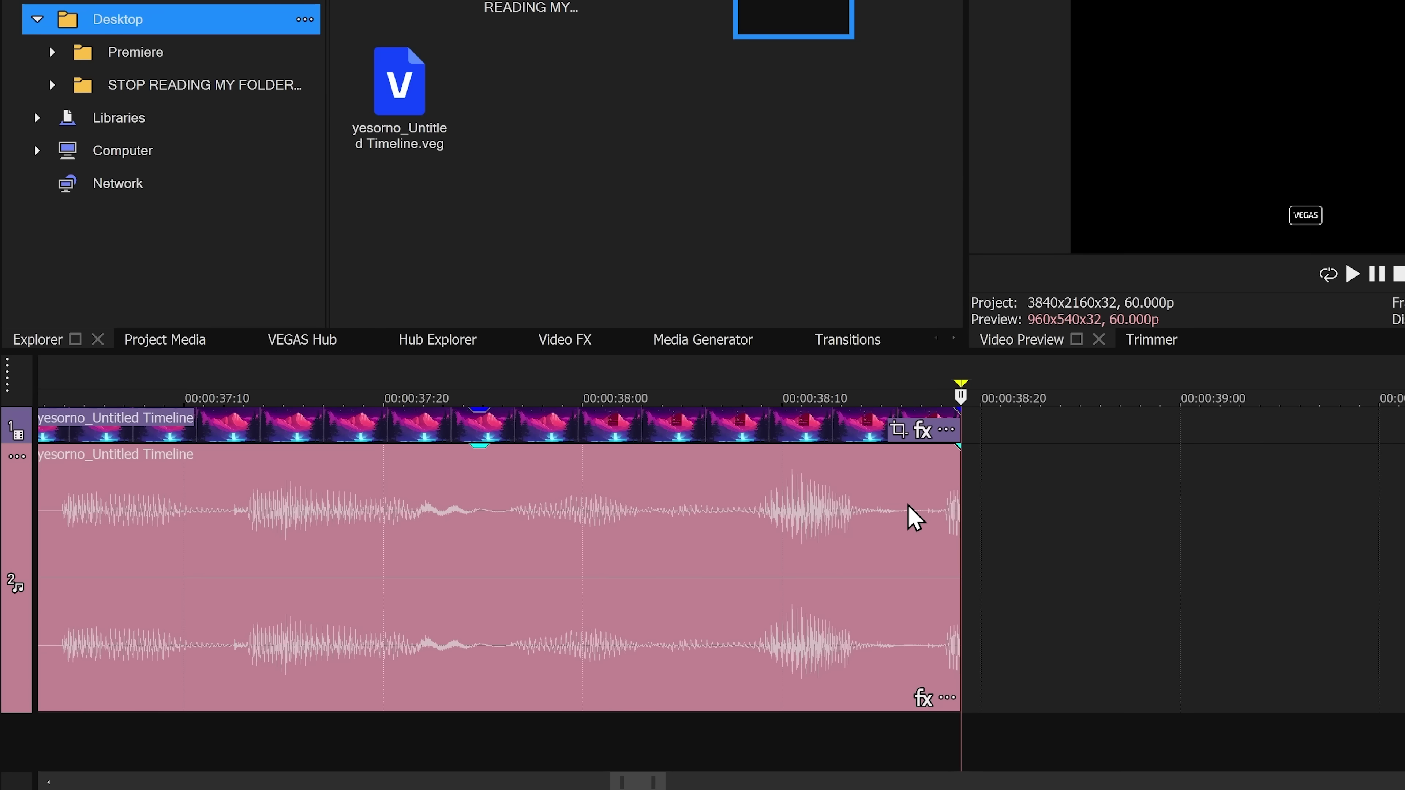
scroll(657, 545, "down", 10)
scroll(826, 513, "down", 3)
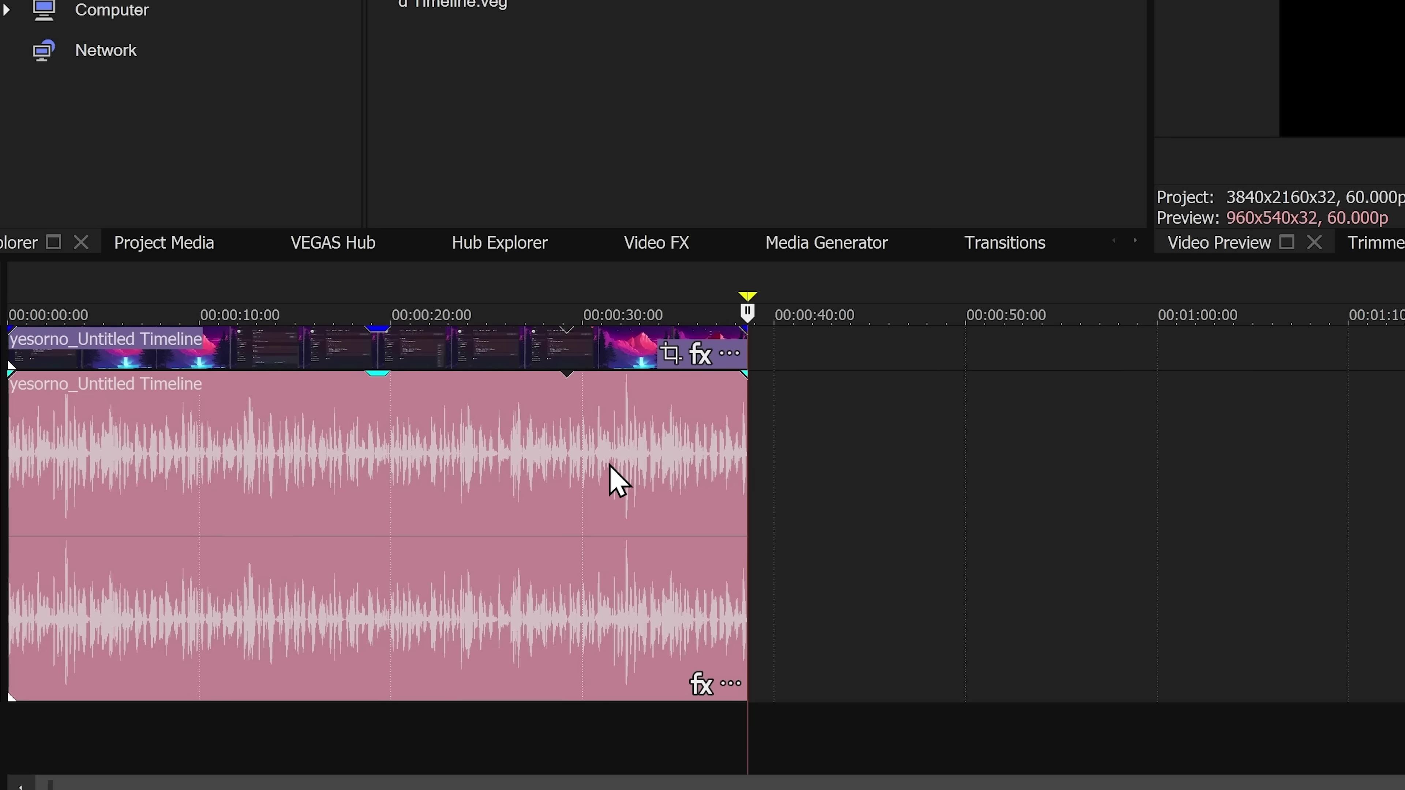
Step: Render the project with the MAGIX AVC/AAC MP4 template Internet UHD 2160p 59.94 fps, accepting its custom settings, and open yesorno.mp4
left_click(237, 51)
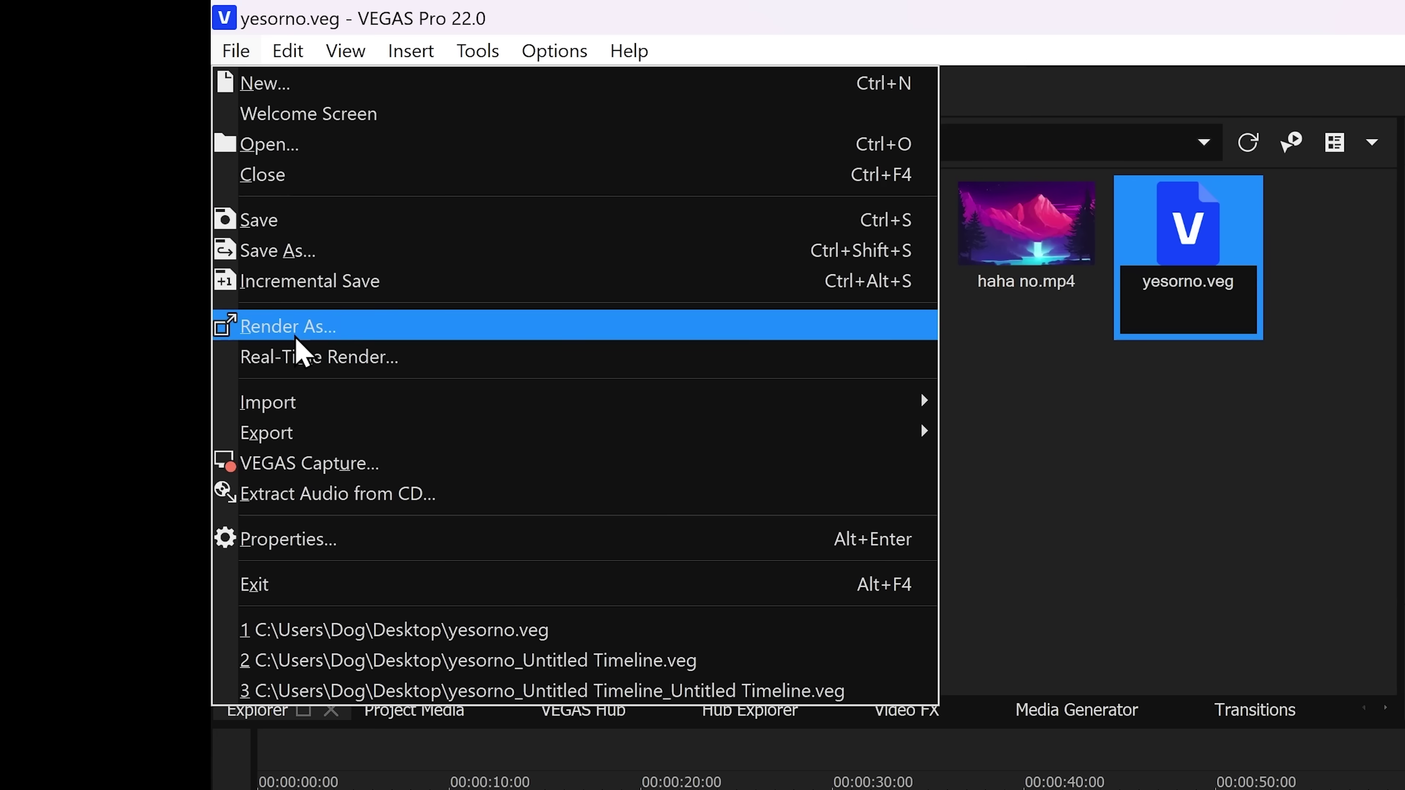
left_click(298, 335)
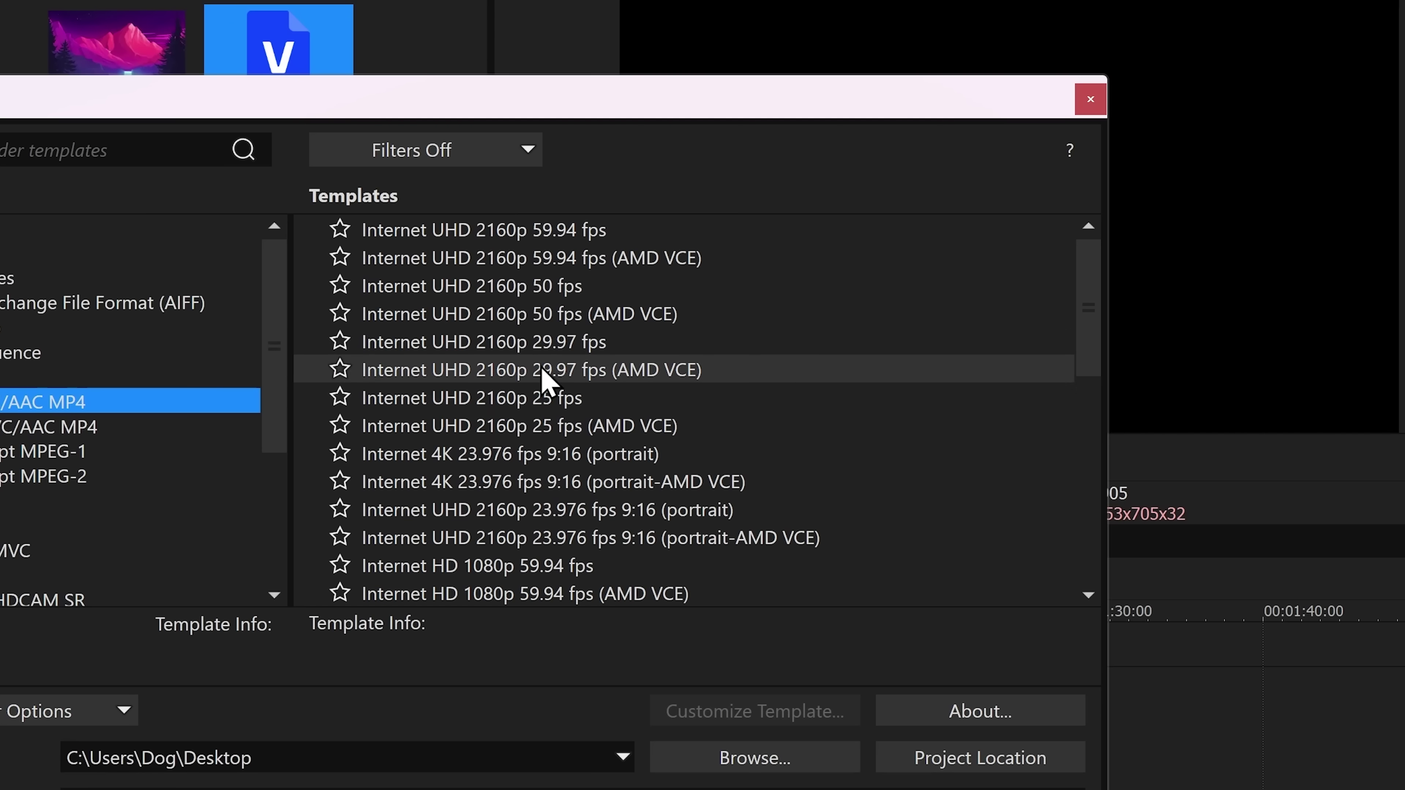
left_click(529, 232)
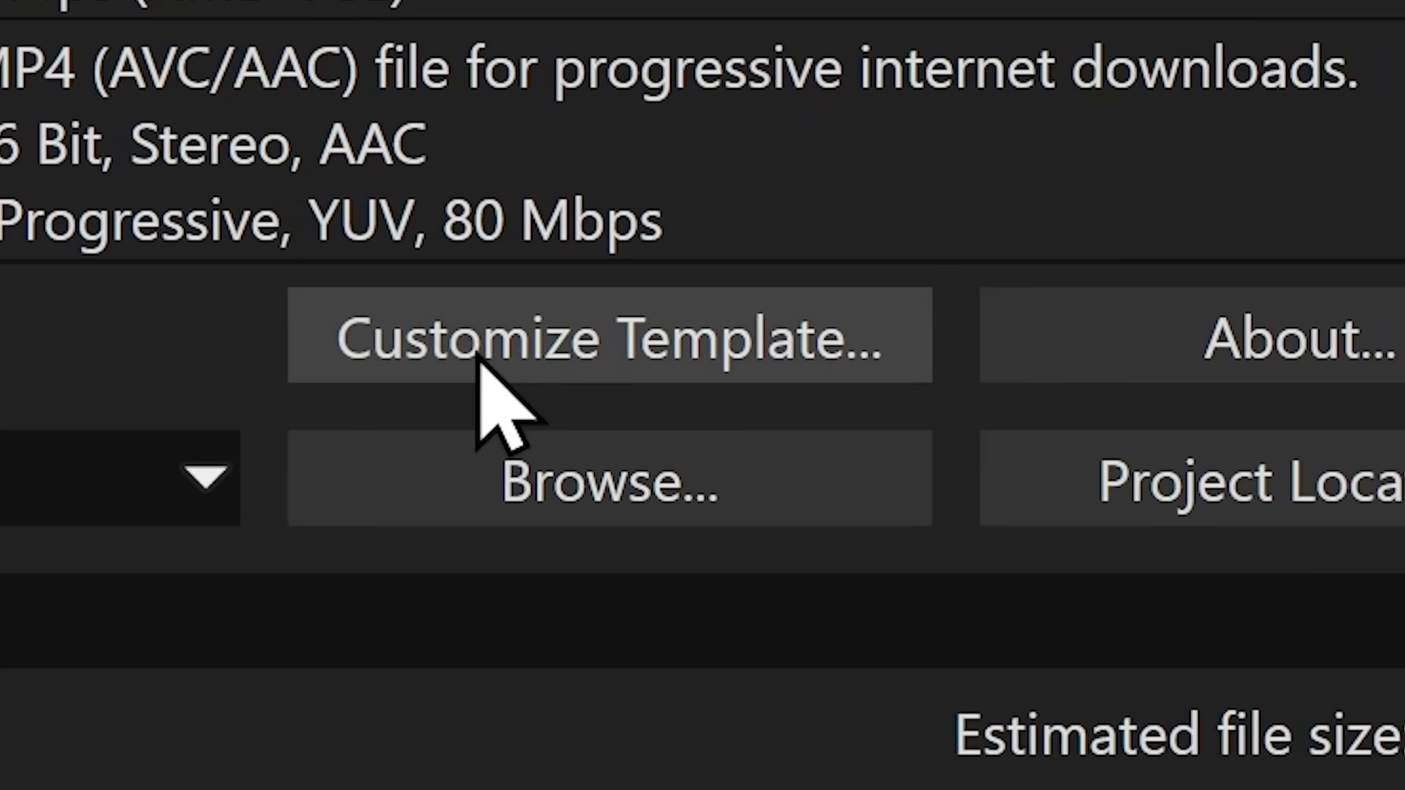
left_click(714, 716)
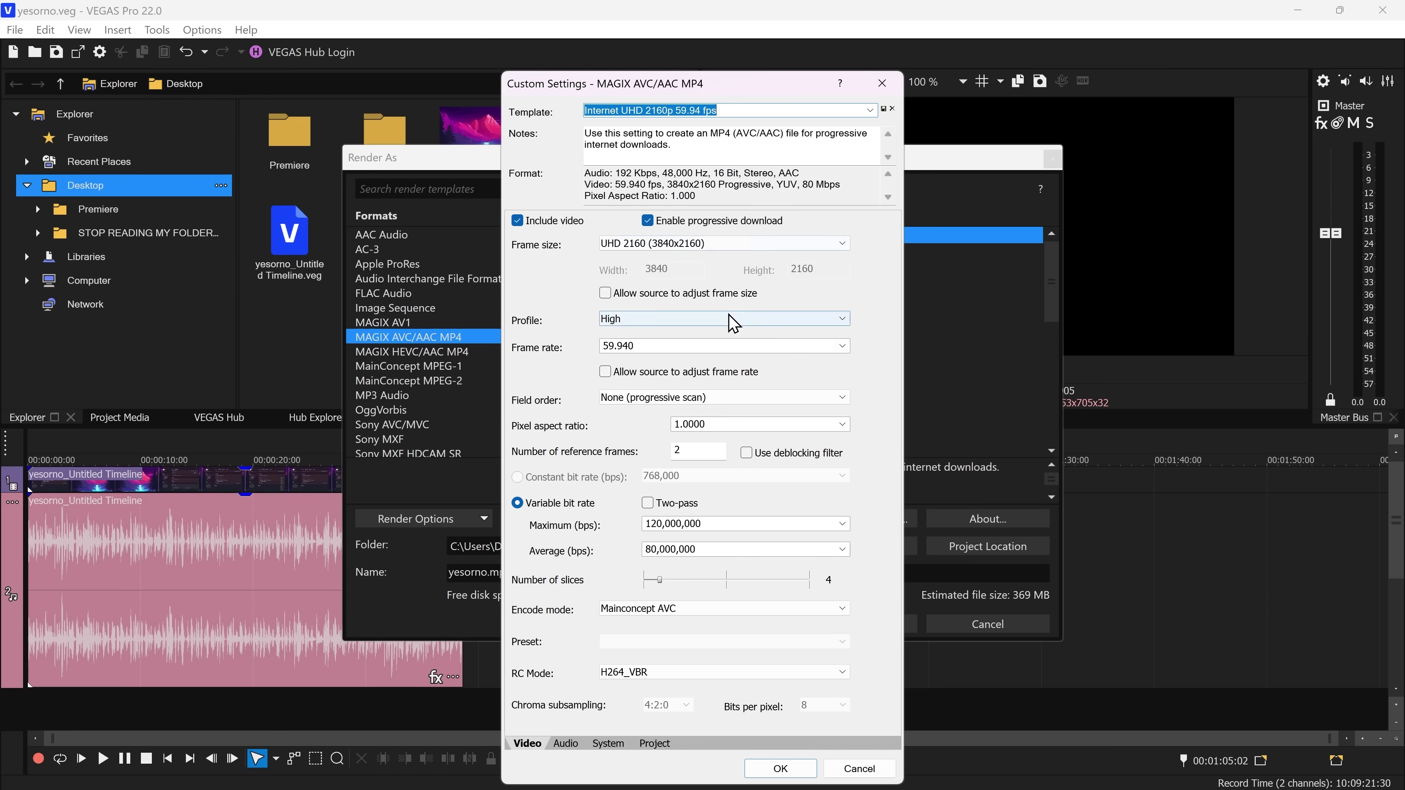
key("Return")
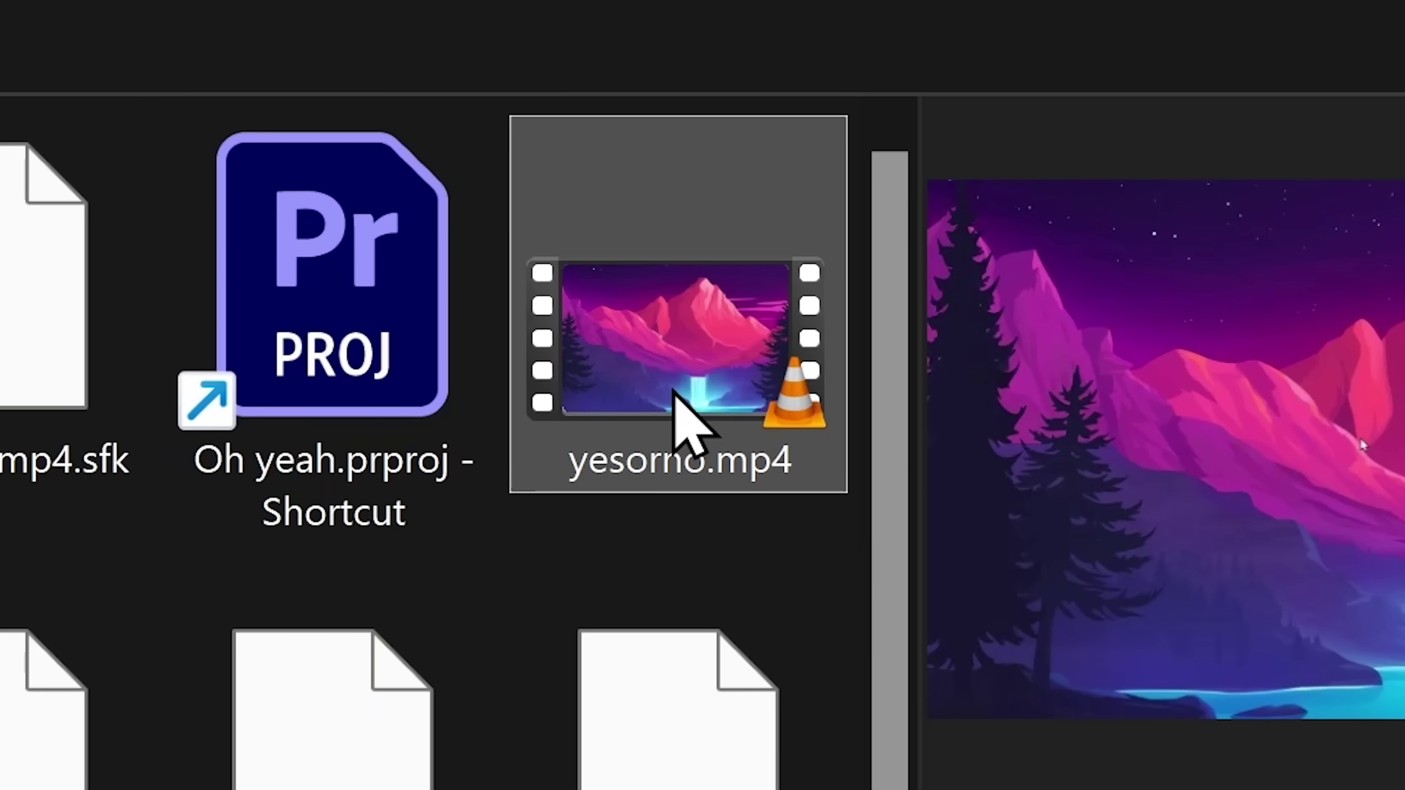
double_click(673, 390)
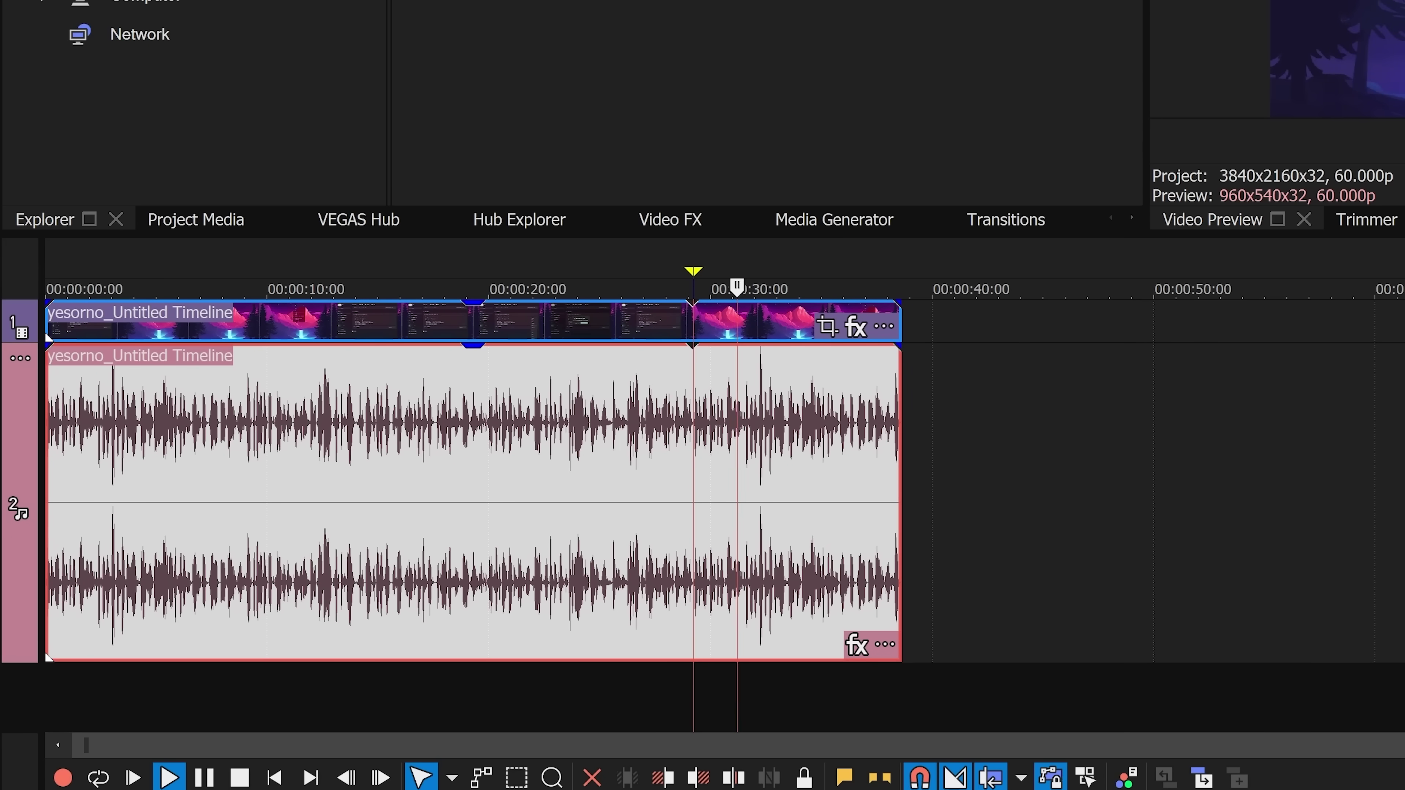
Step: Play the parent timeline from the nested event's start, and select the yesorno_Untitled Timeline_Untitled Timeline event inside the nested timeline
key("space")
left_click(48, 407)
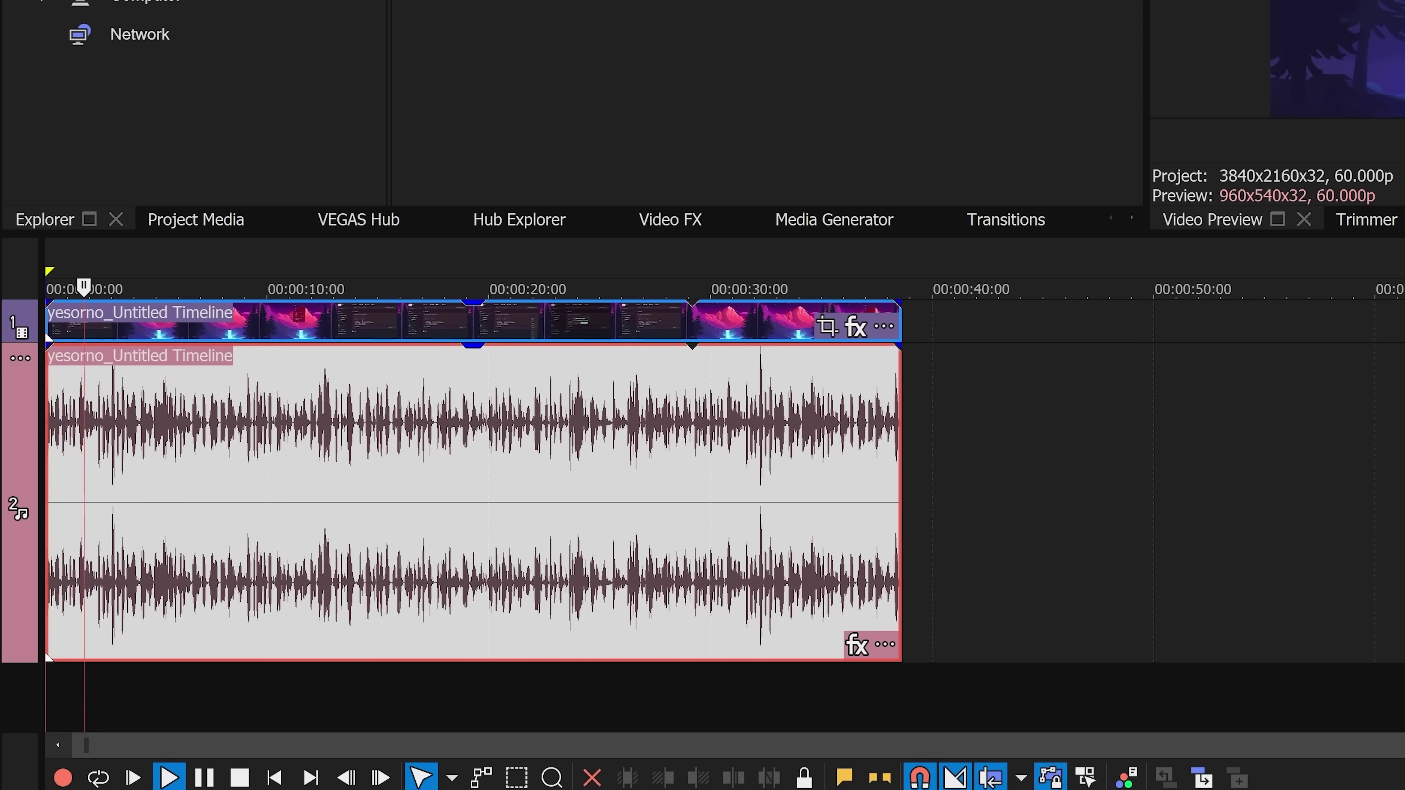
key("space")
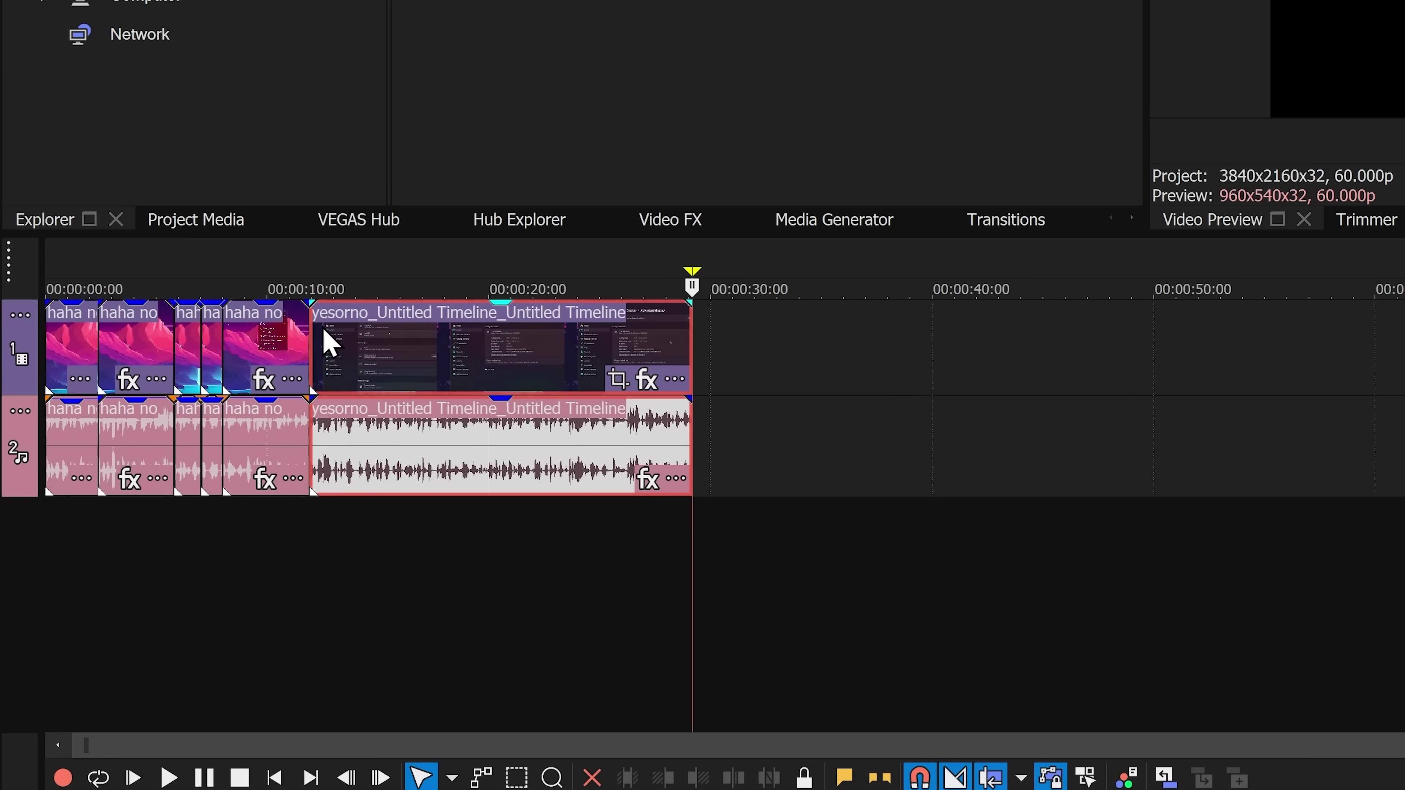
left_click(588, 338)
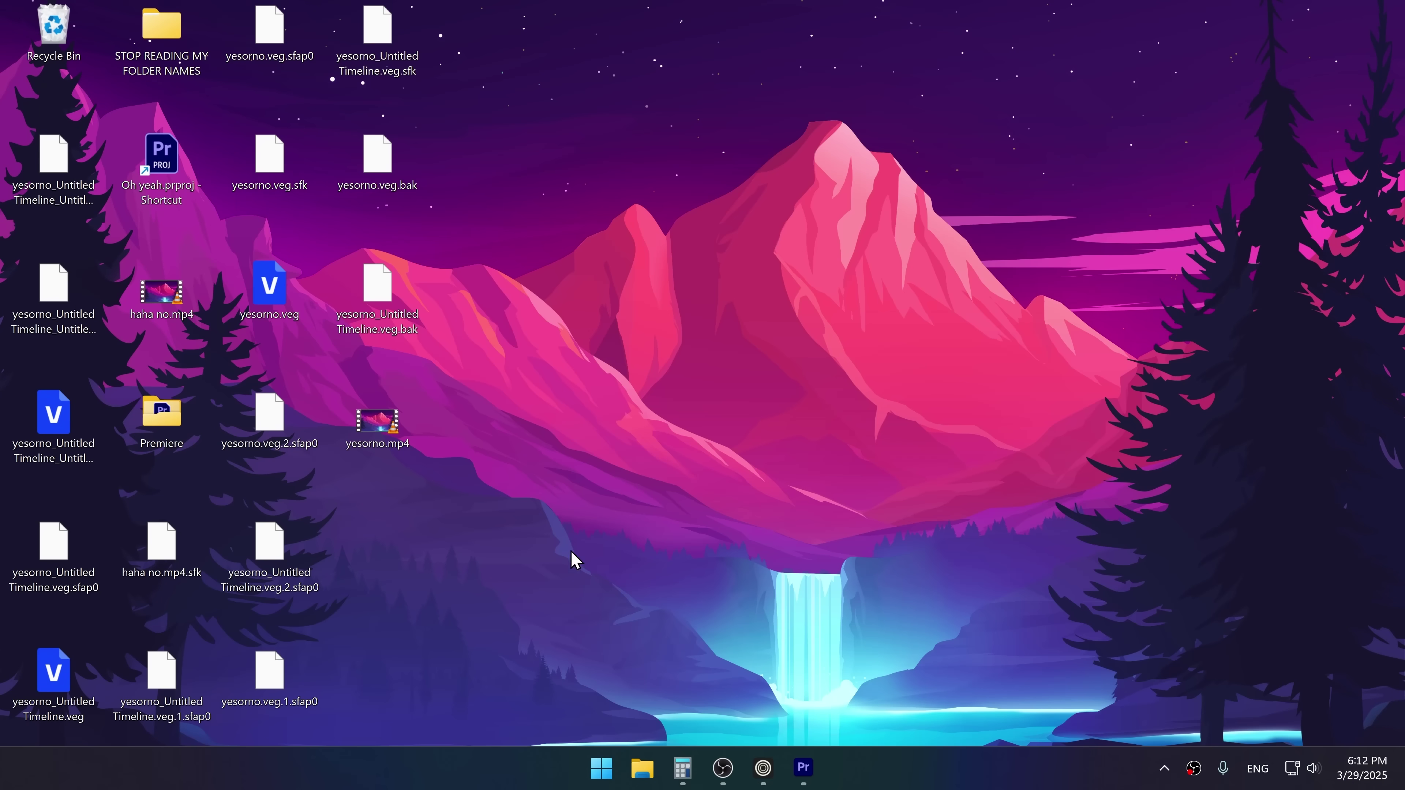
Step: Permanently delete the selected yesorno project, backup, audio cache and video files from the Windows desktop
left_click_drag(533, 710, 262, 16)
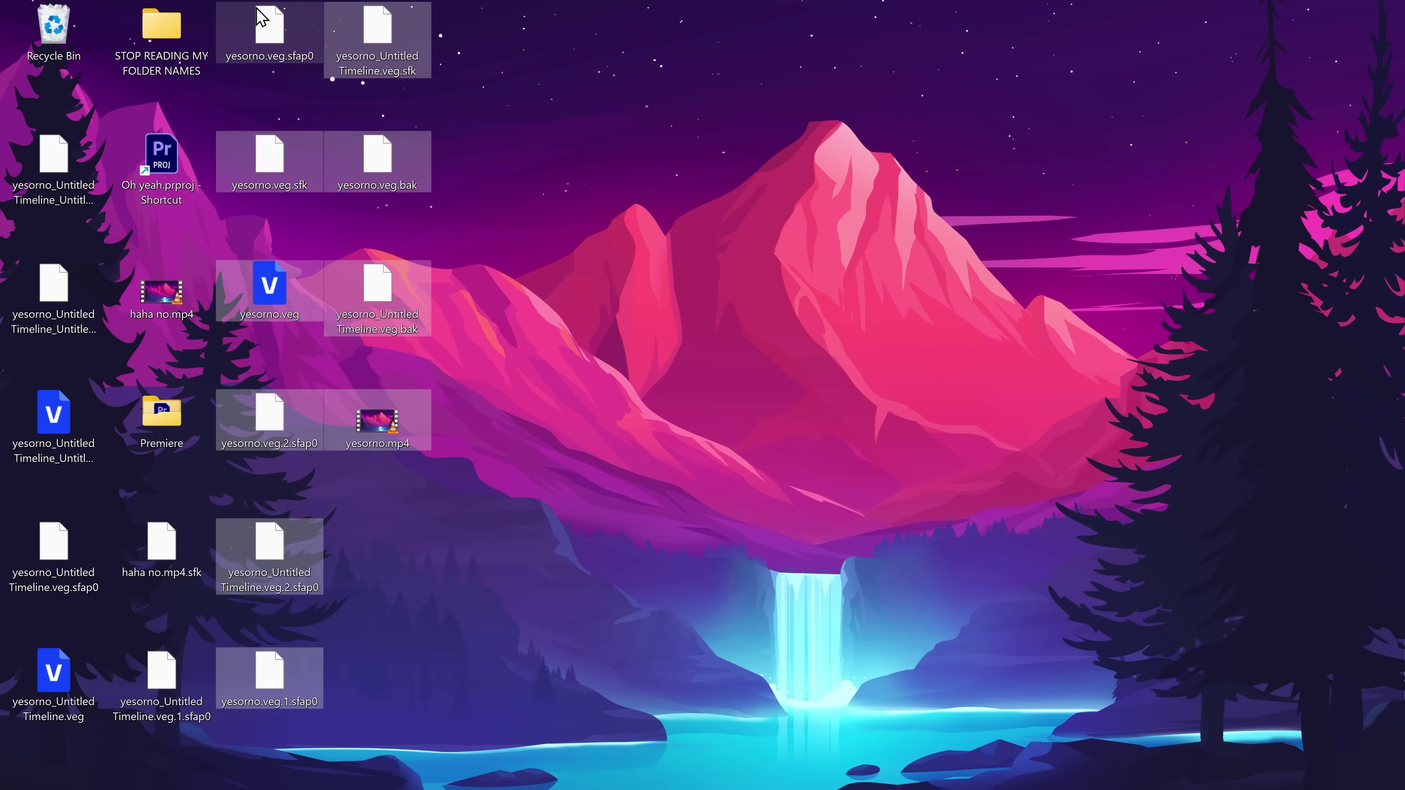
key("Delete")
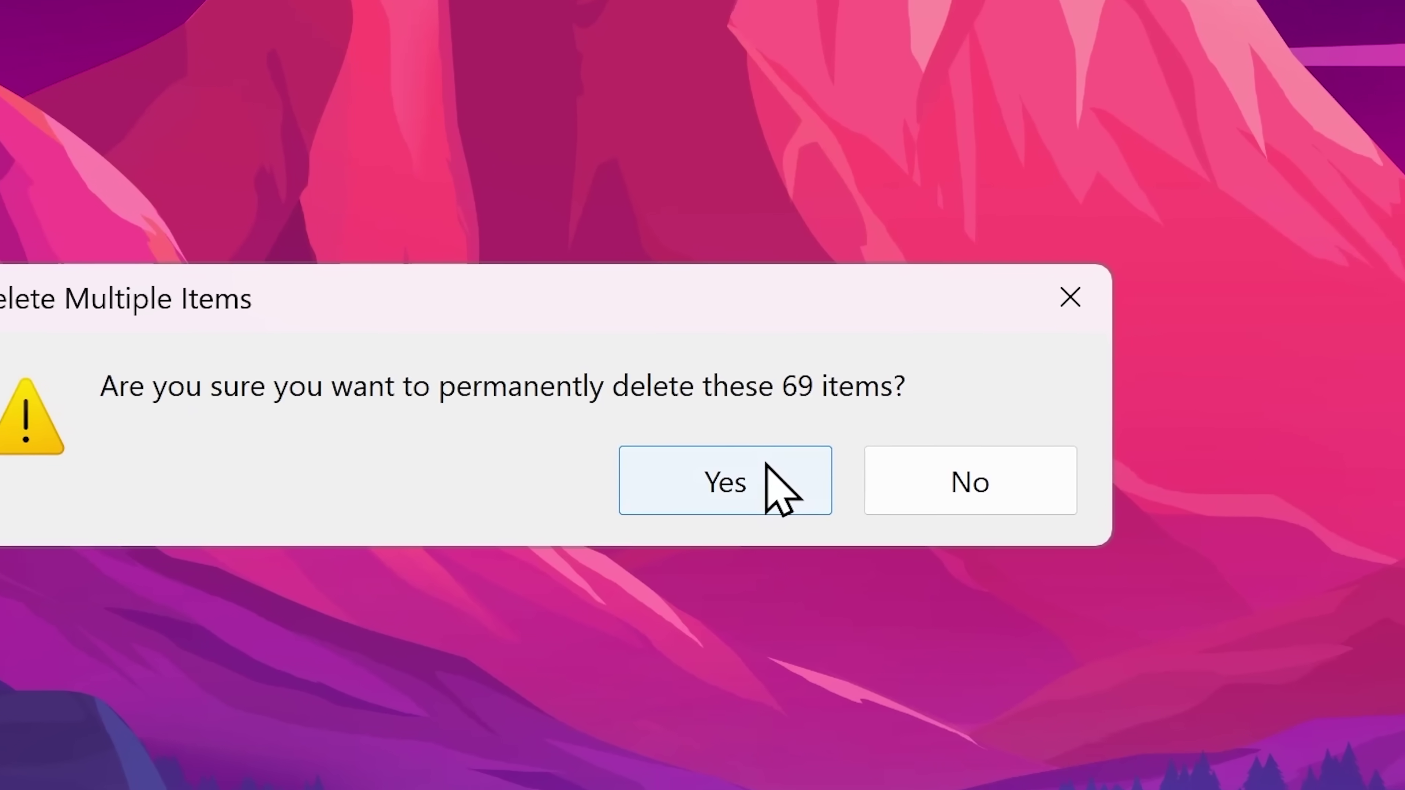
left_click(765, 469)
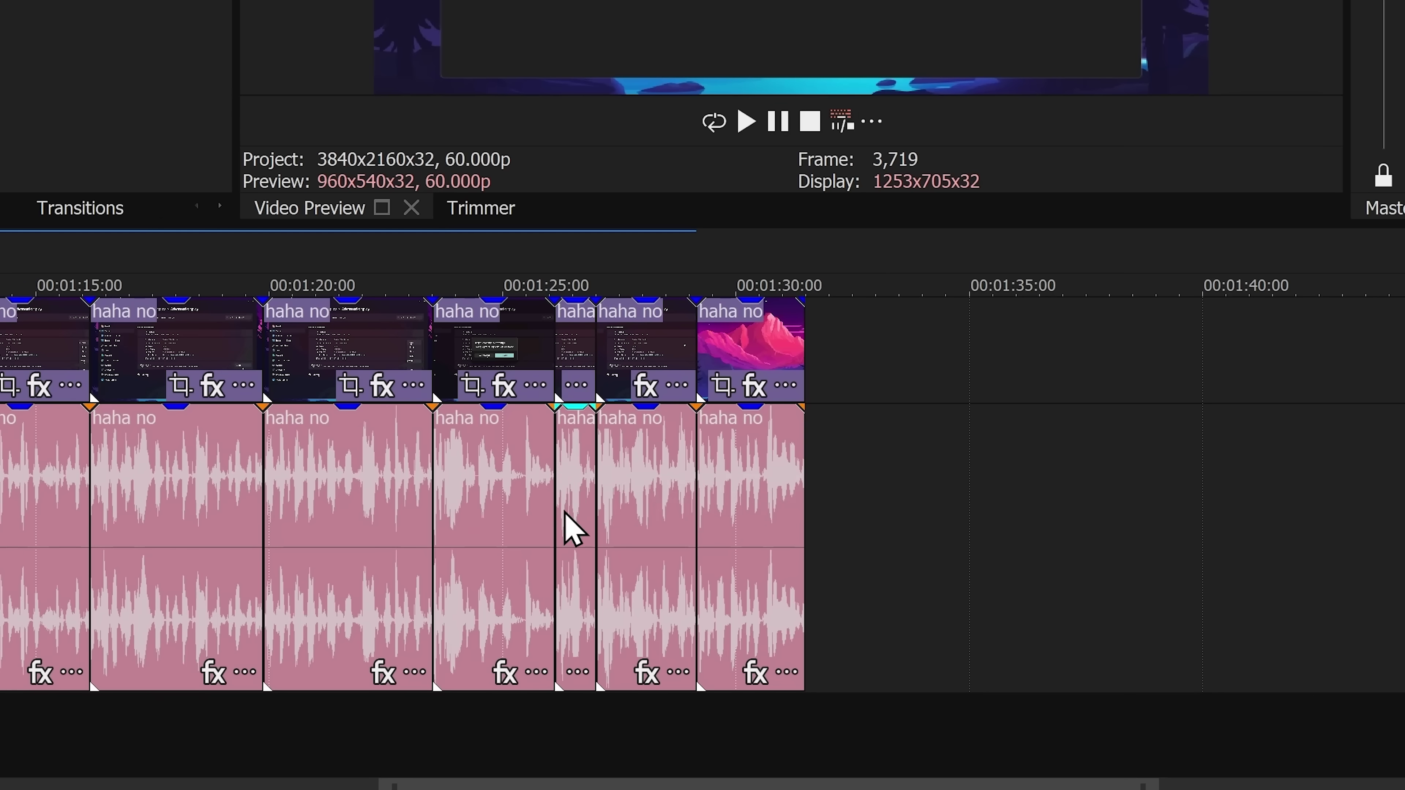
Step: In VEGAS Pro, place the playhead at the cut before the short haha no event near 00:01:25
left_click(880, 583)
left_click(557, 508)
scroll(558, 504, "up", 5)
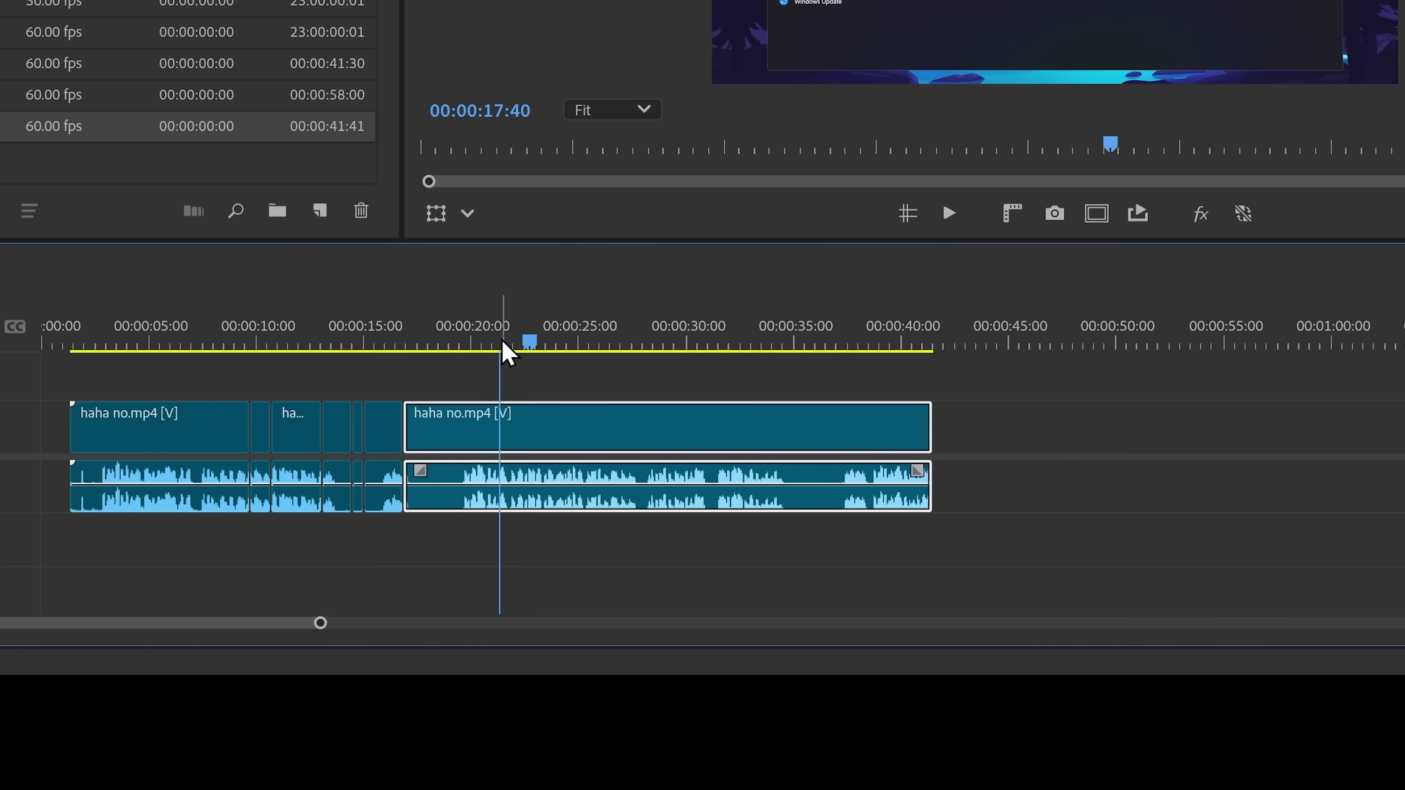
Step: In Premiere Pro, split the last haha no.mp4 clip at 00:00:20:05 and try to extend the end of its first part
left_click(470, 437)
scroll(479, 433, "up", 3)
scroll(888, 443, "left", 4)
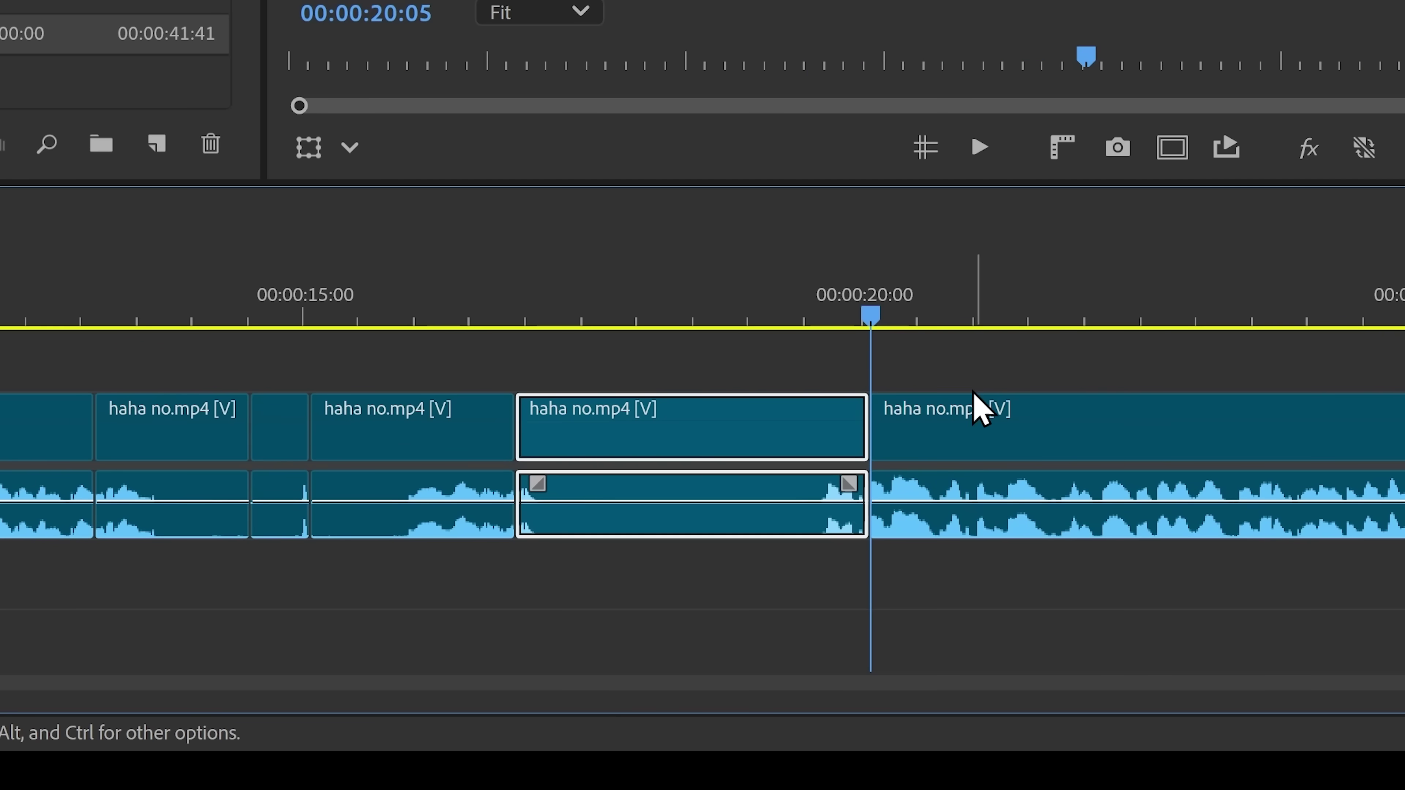
left_click_drag(861, 418, 1067, 419)
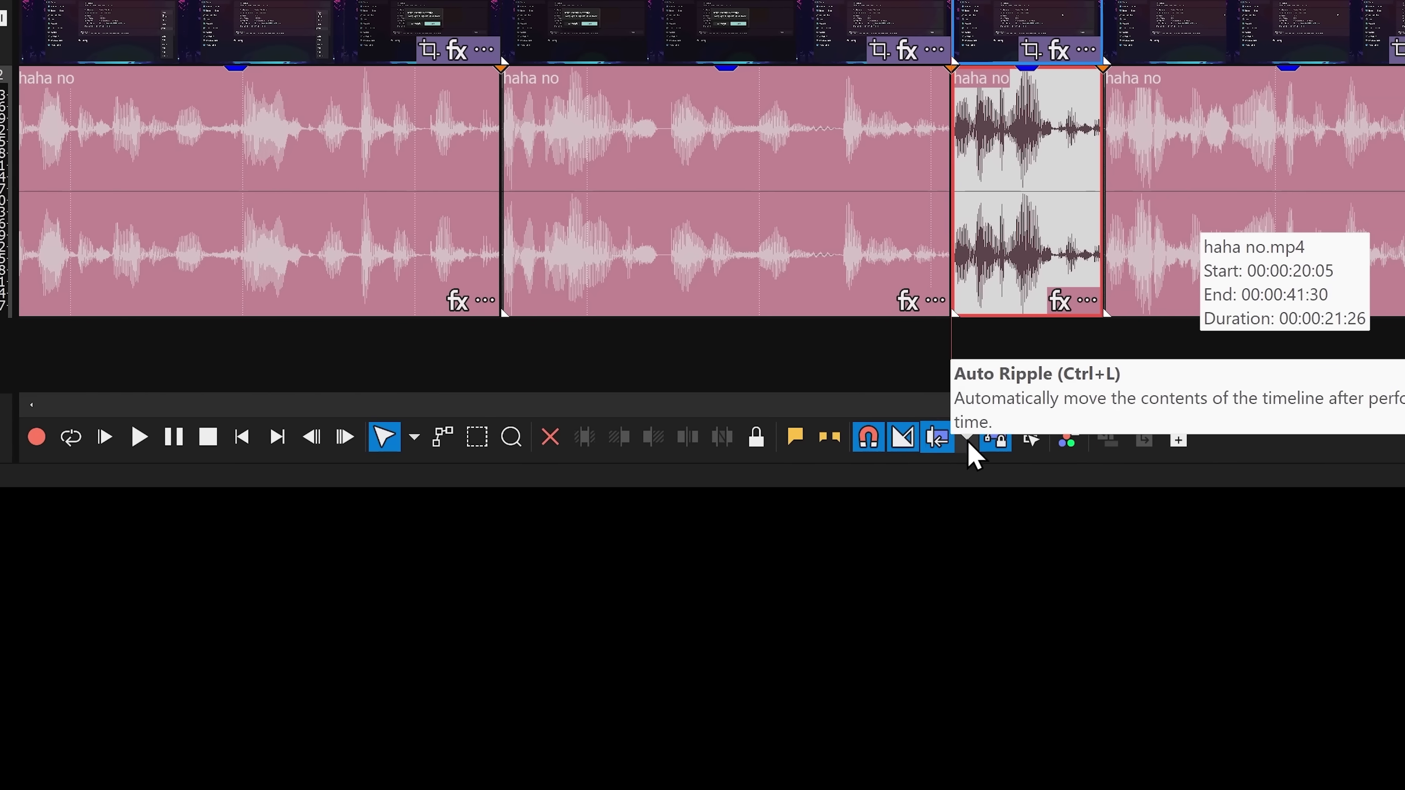
Step: In VEGAS Pro, use the Split Trim Tool to split the haha no event near 00:01:28 and trim about half a second from it
left_click(430, 437)
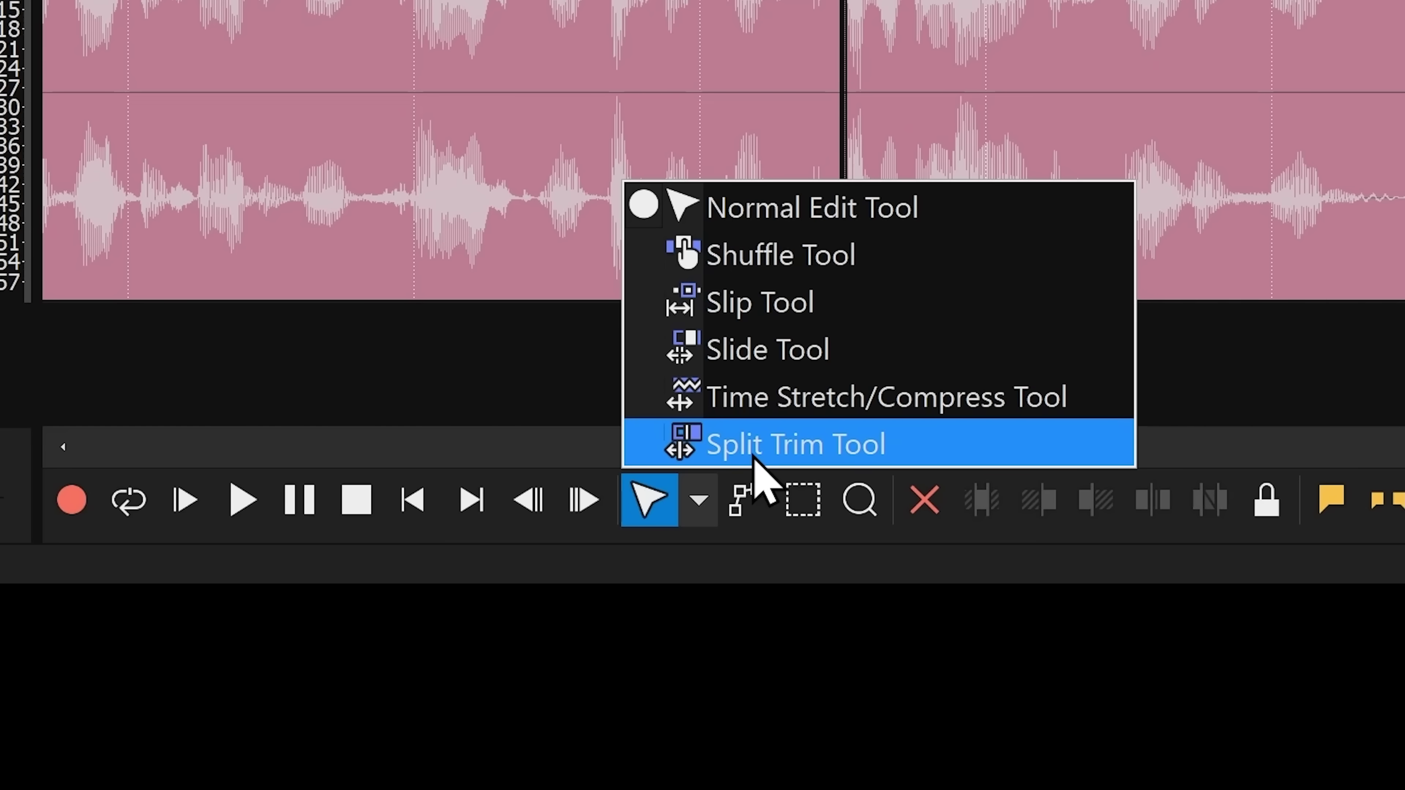
left_click(755, 459)
left_click(807, 430)
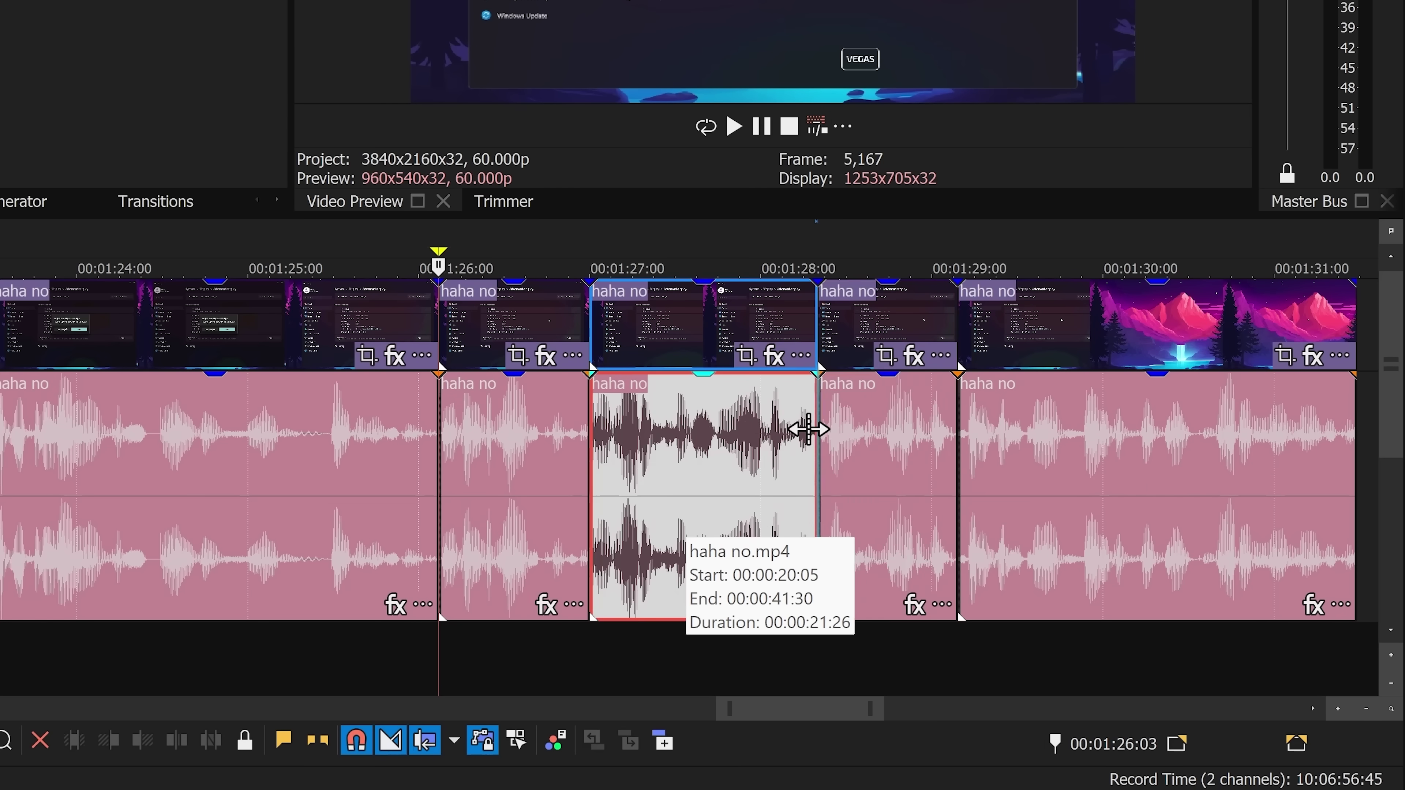
left_click_drag(808, 430, 722, 423)
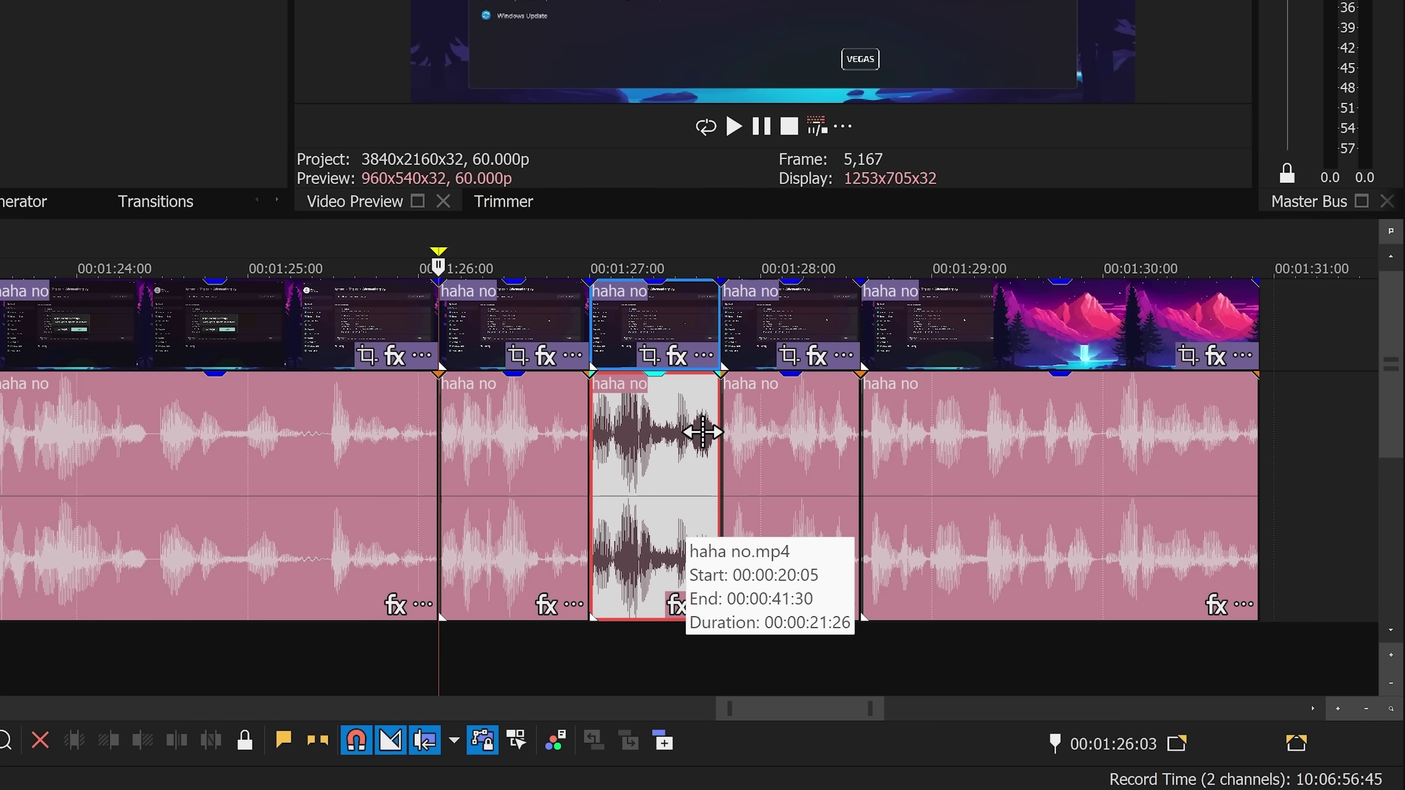
Step: Shift the run of haha no events about 14 seconds earlier, and paste a haha no event into the empty space near 00:01:22
scroll(702, 436, "down", 6)
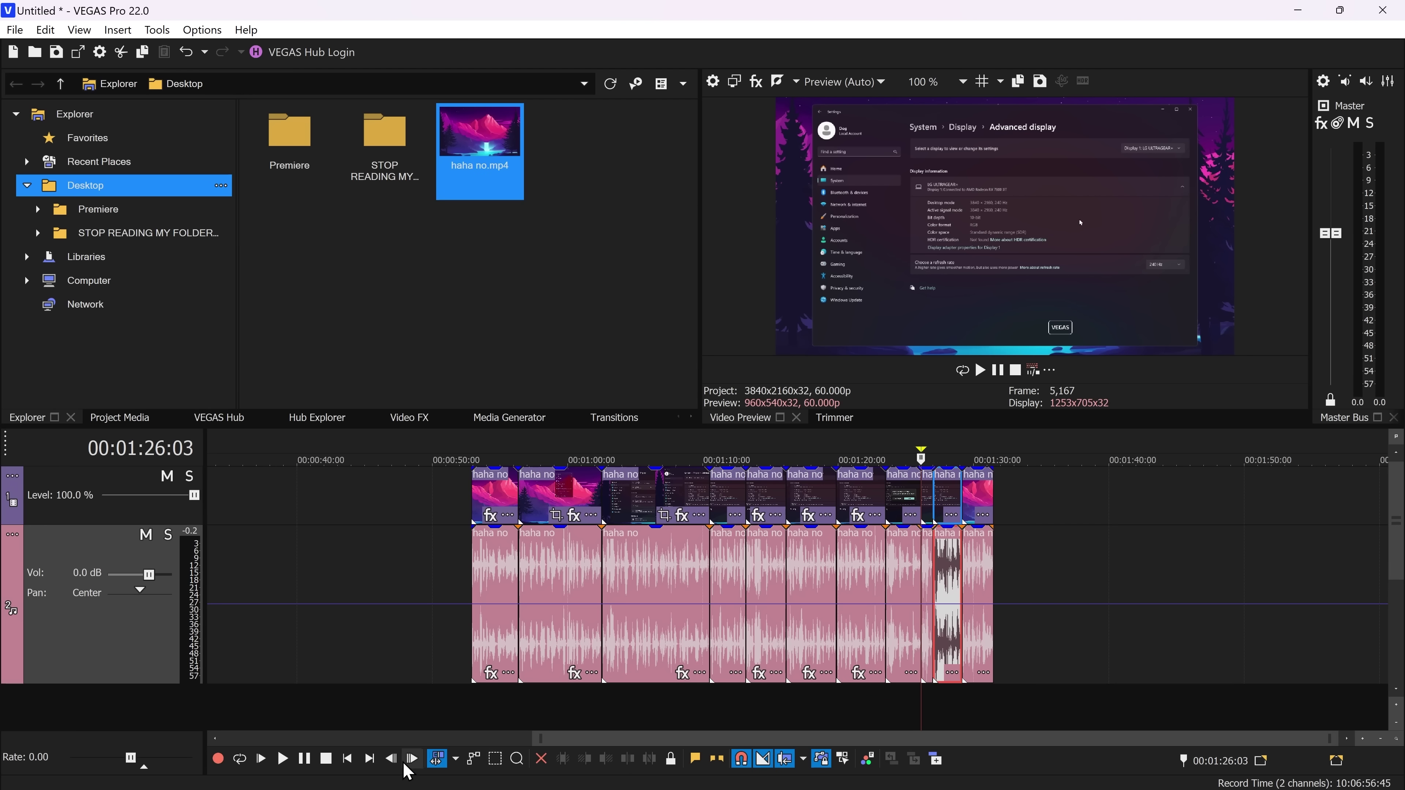
left_click_drag(505, 498, 321, 499)
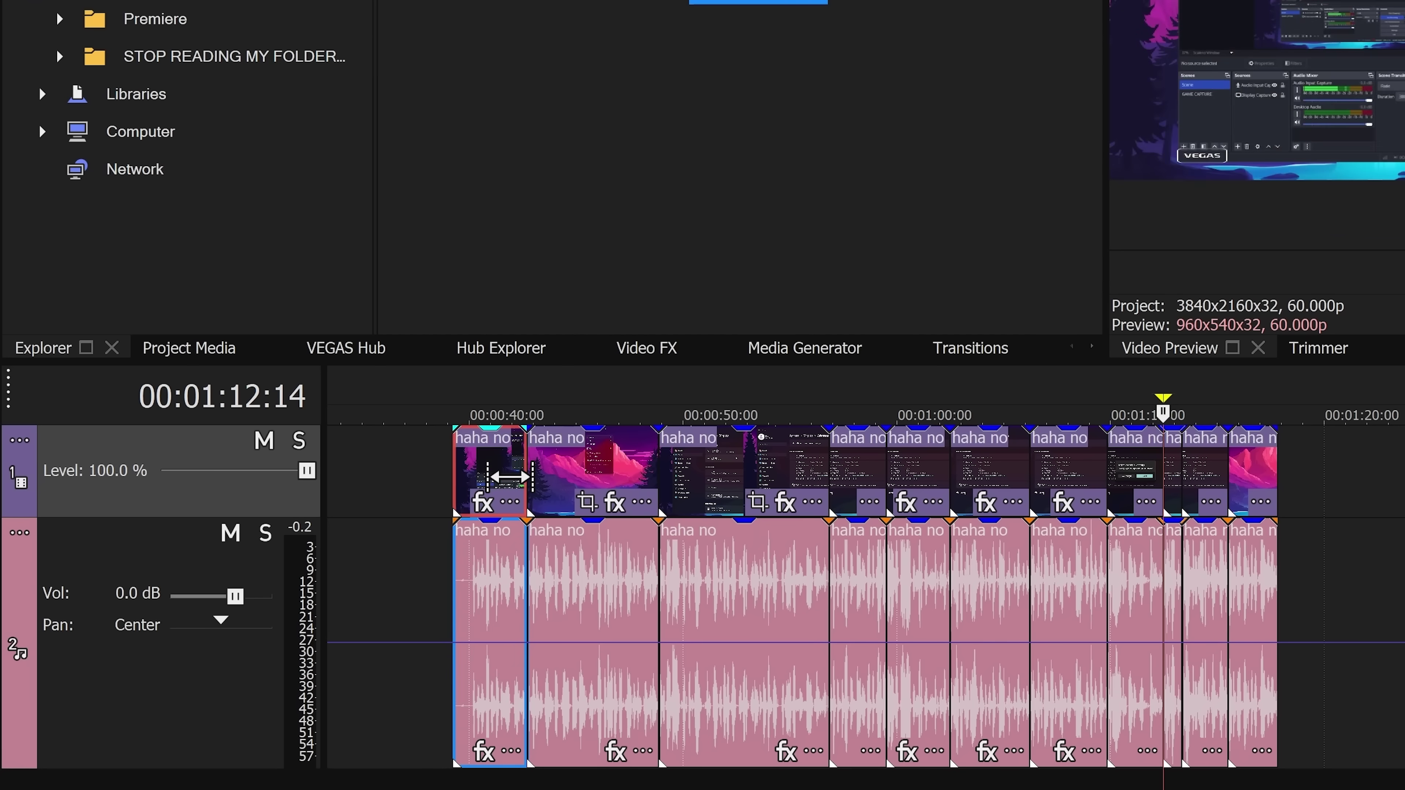
left_click(1379, 487)
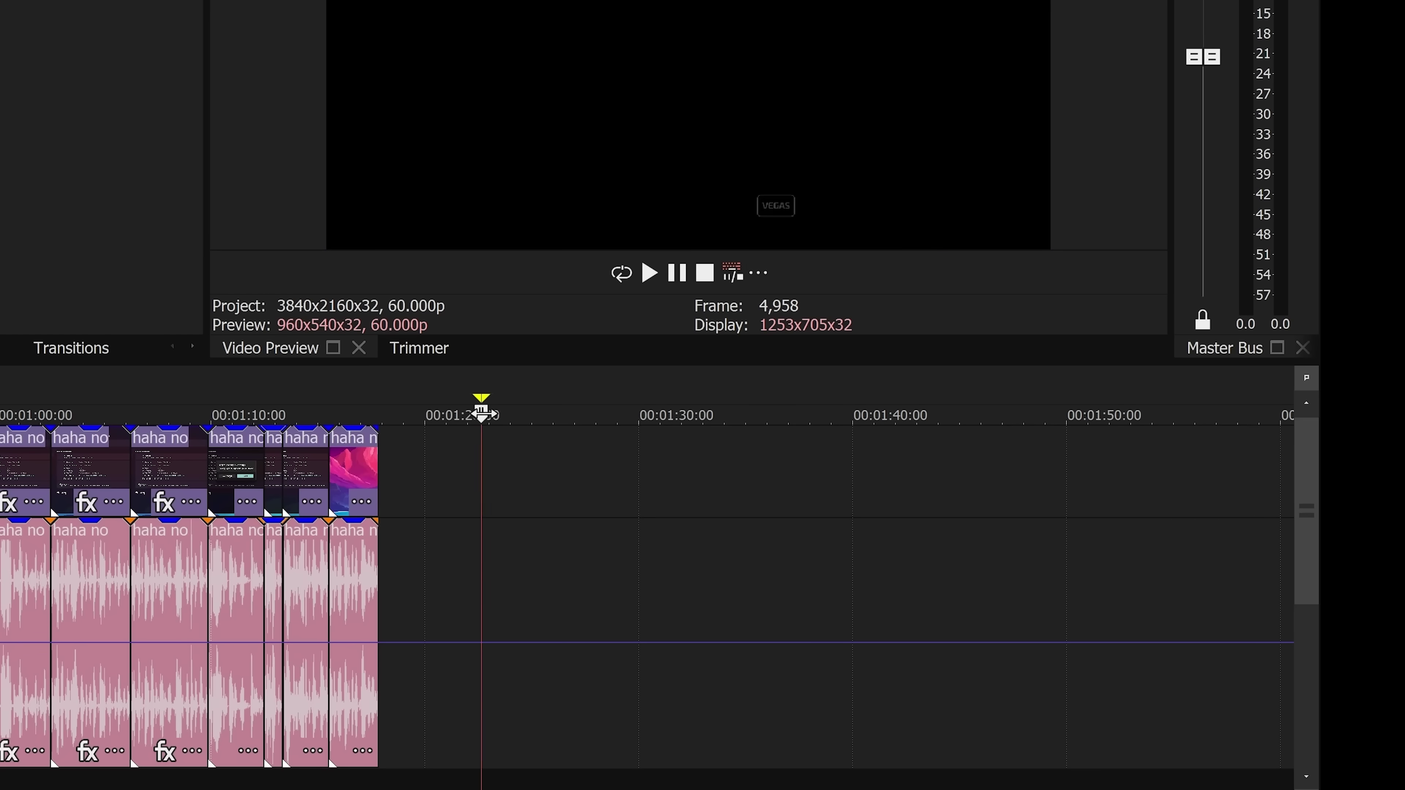
key("ctrl+v")
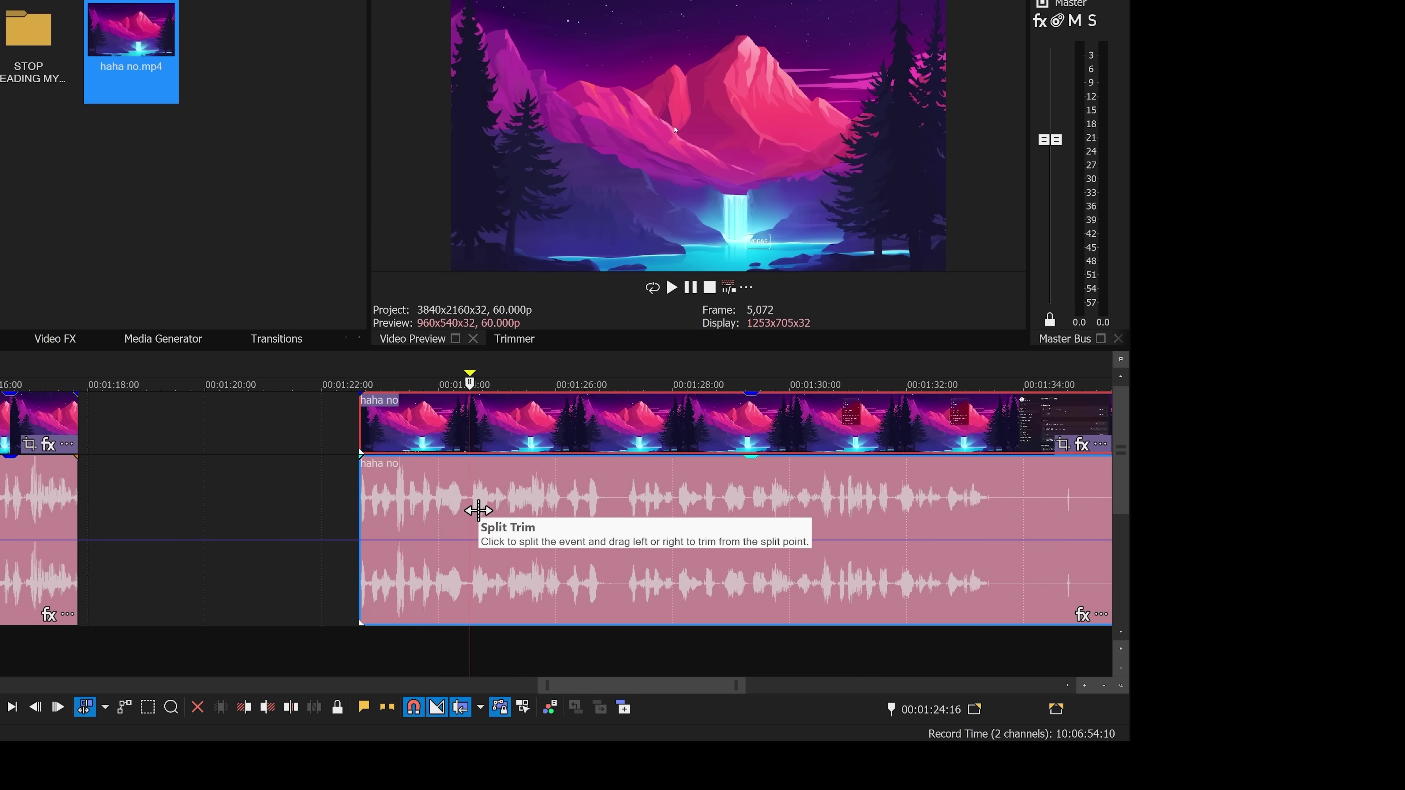
scroll(514, 529, "up", 2)
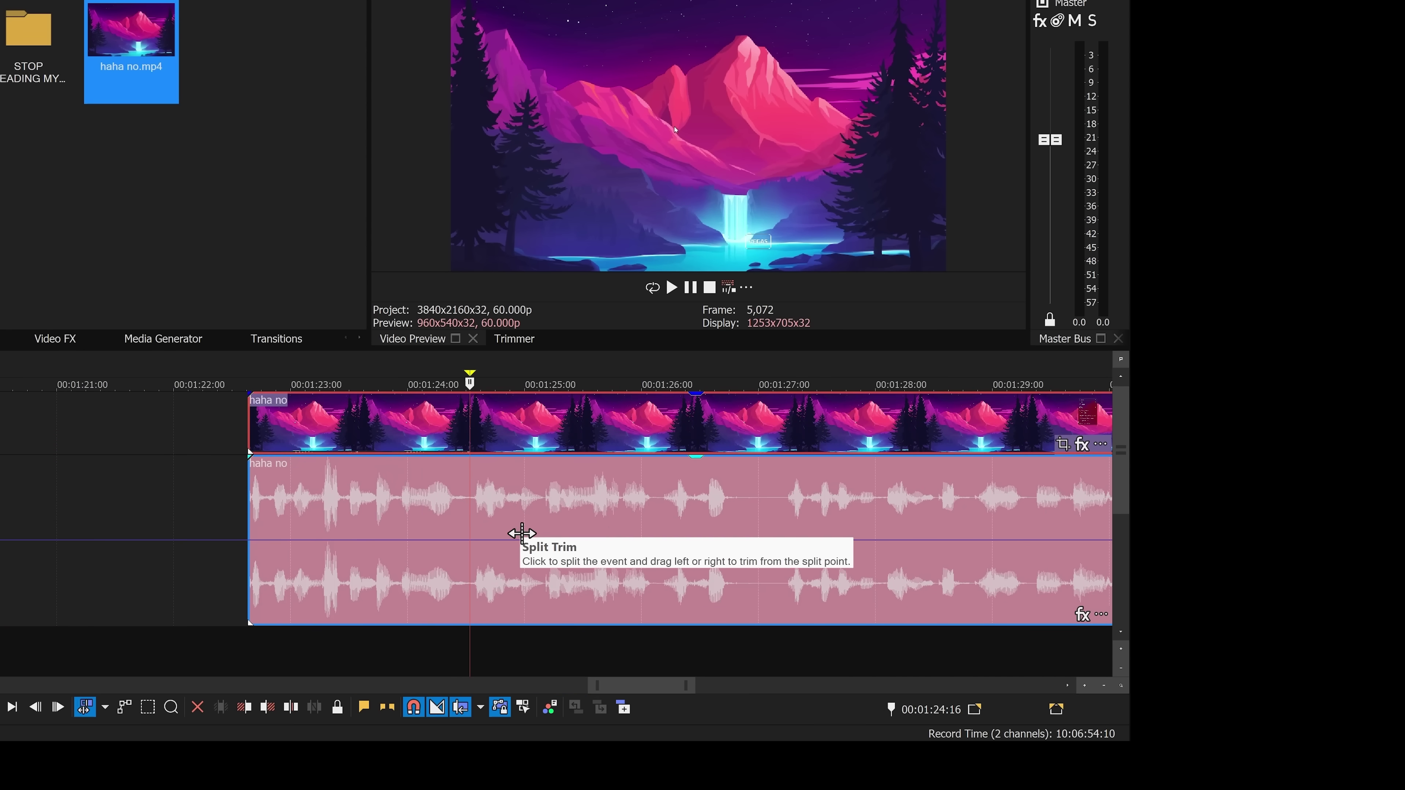
Step: Play the timeline, Split Trim the haha no event at 00:01:24:16, split another part of it, and return to the Normal Edit Tool
key("space")
left_click_drag(469, 500, 456, 501)
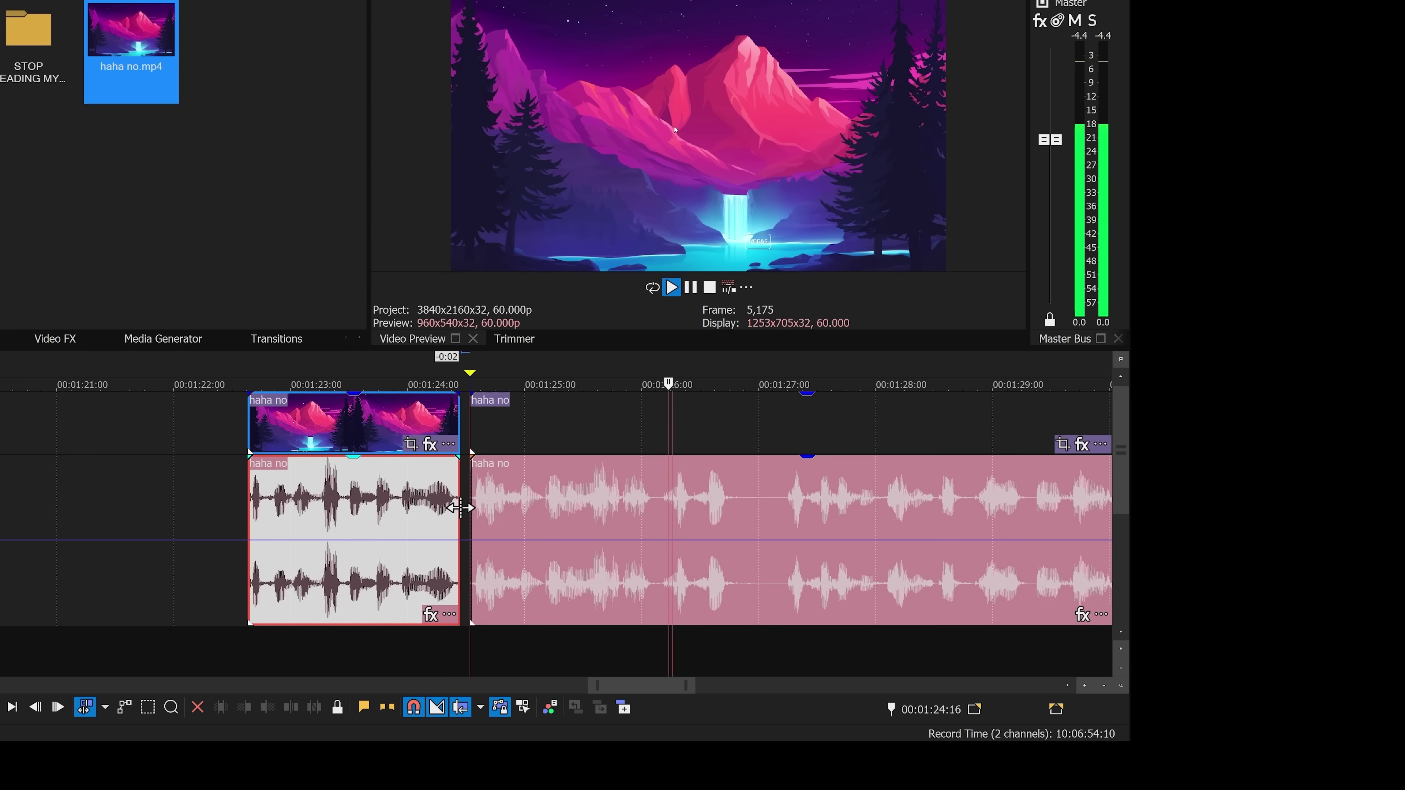
key("s")
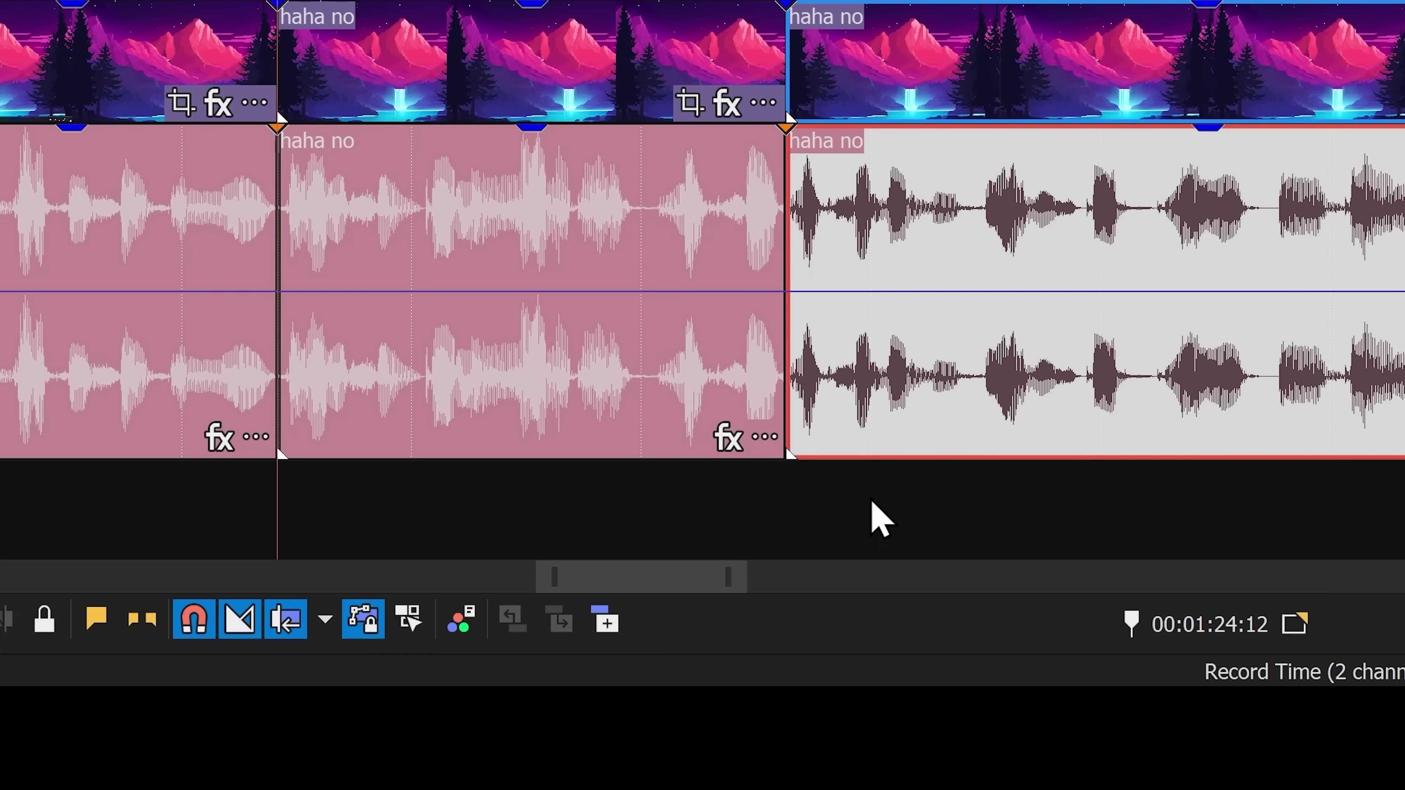
left_click(374, 516)
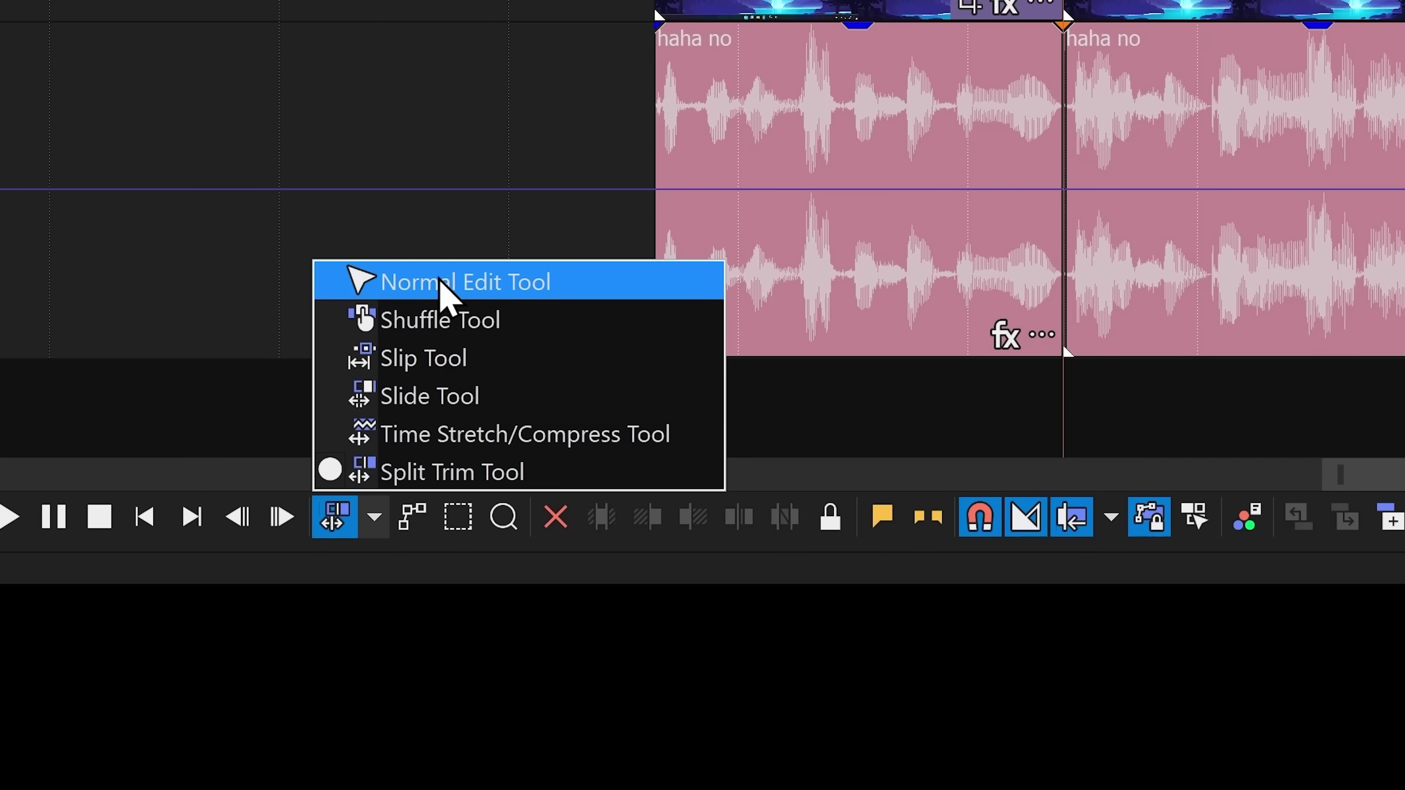
left_click(458, 299)
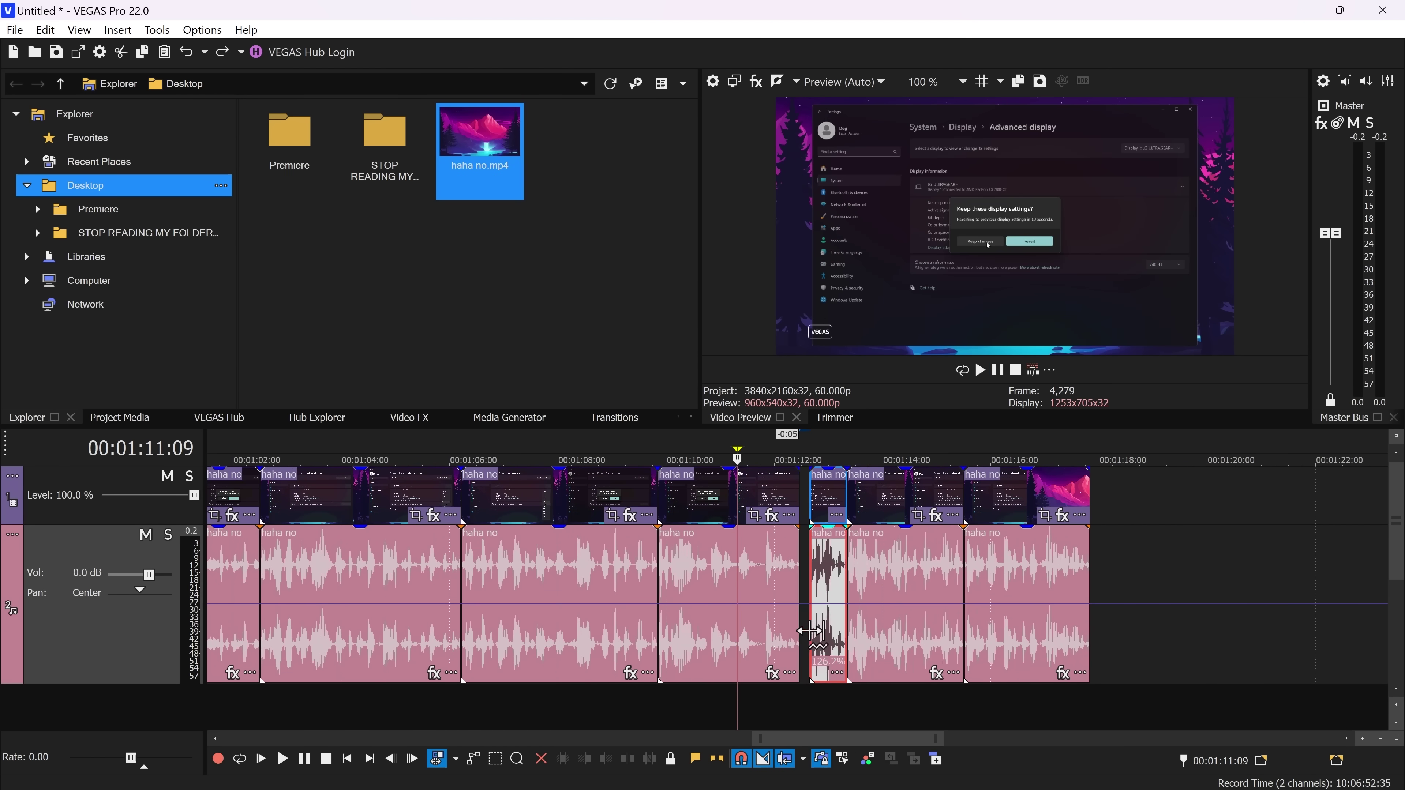
Step: Trim the start and end edges of the haha no events between about 00:01:09 and 00:01:12
left_click_drag(809, 627, 807, 623)
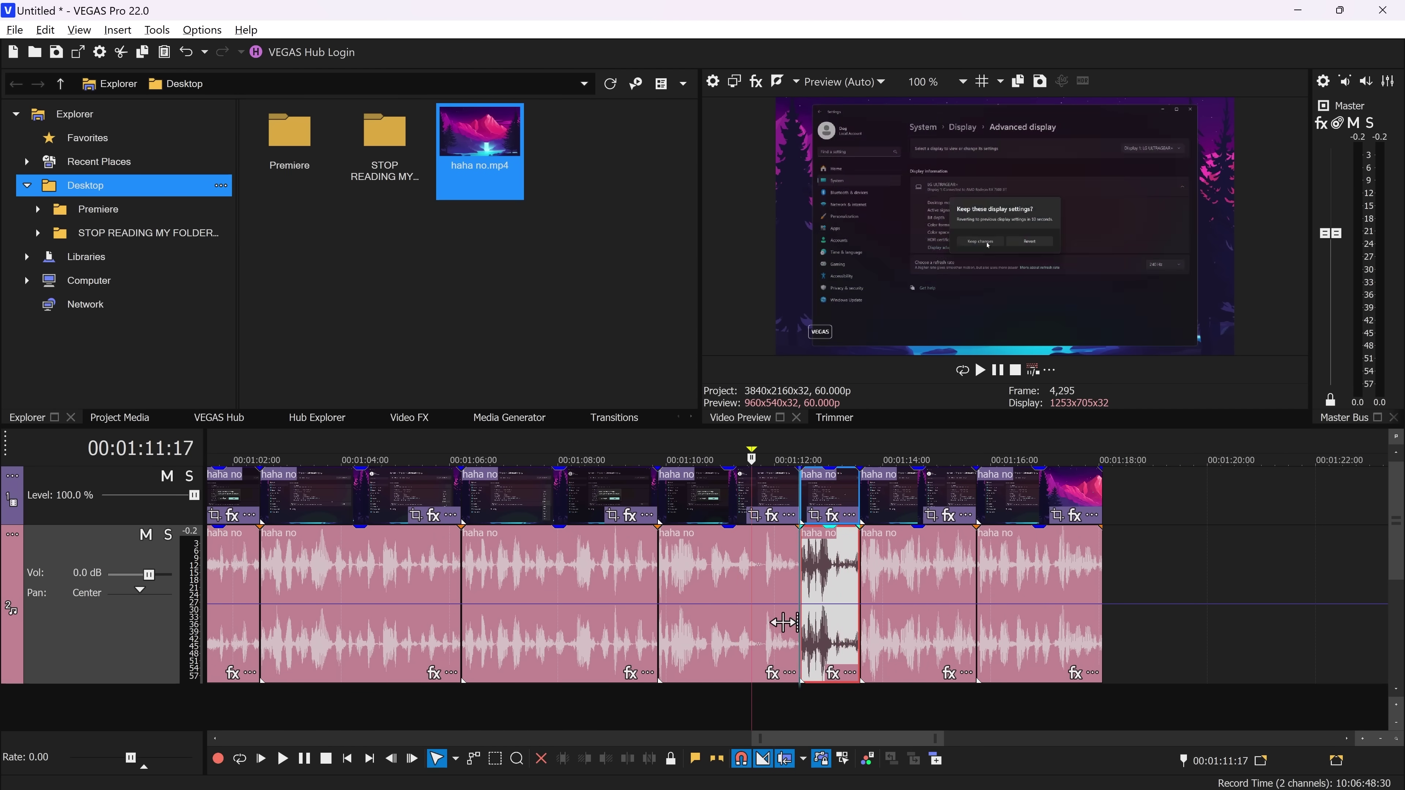
left_click_drag(658, 590, 659, 589)
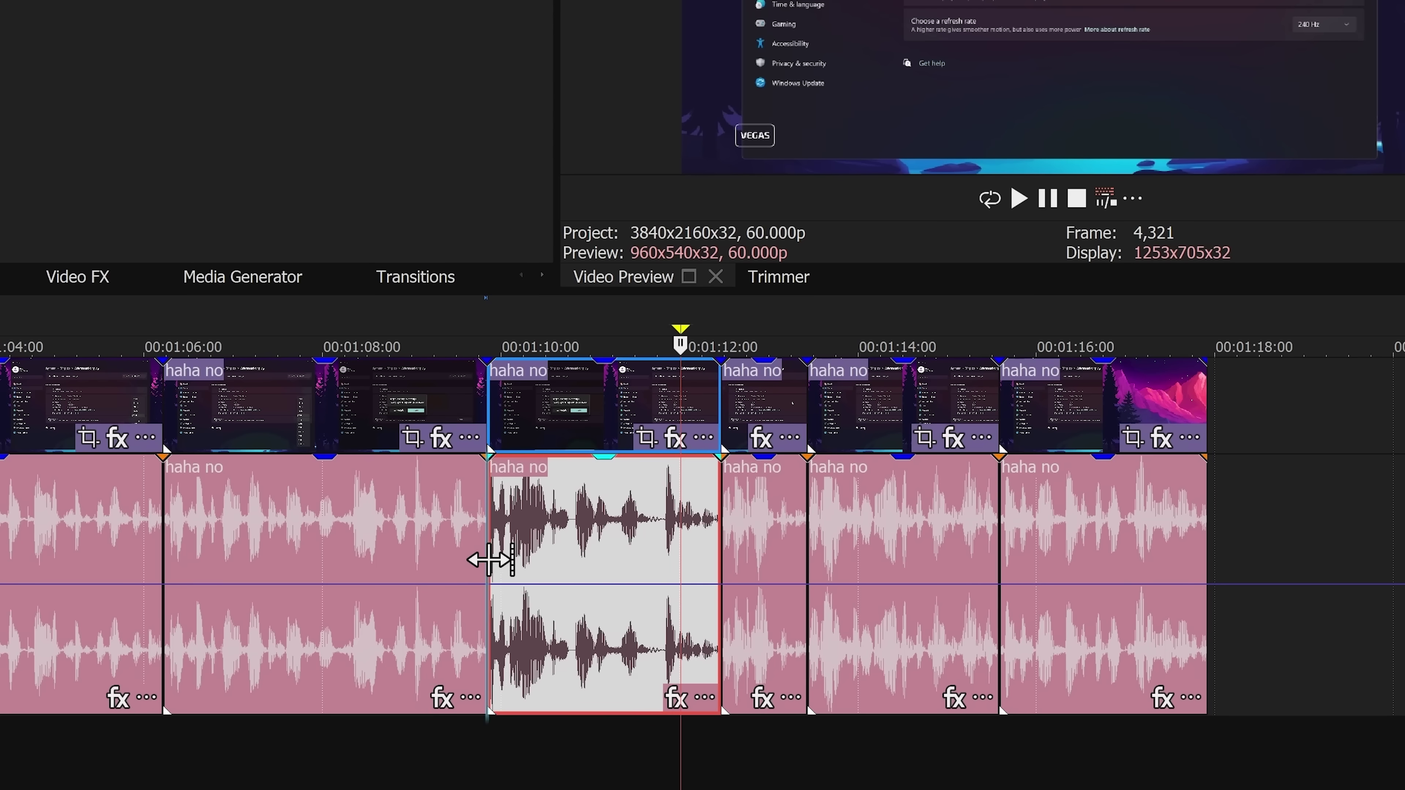
left_click_drag(720, 518, 726, 518)
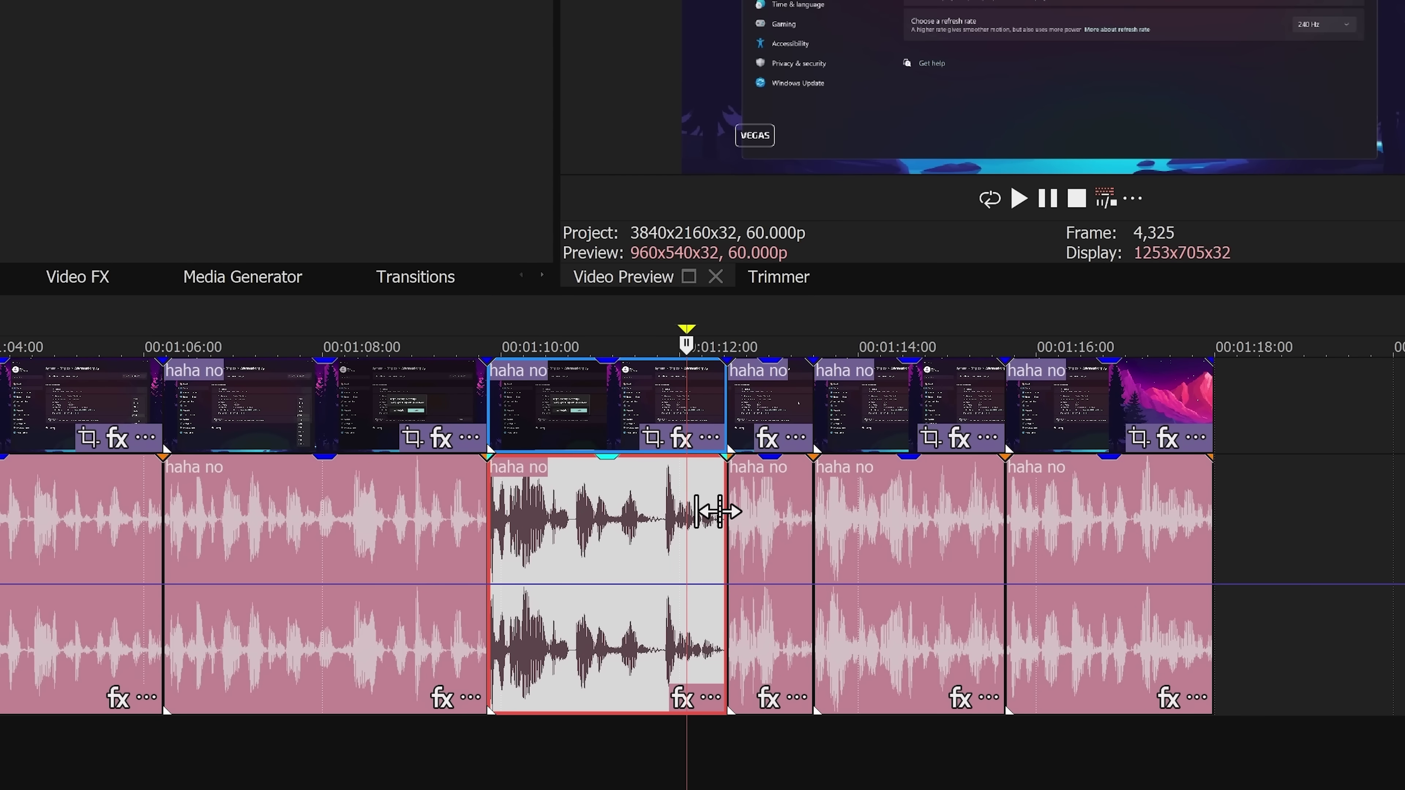
left_click_drag(489, 527, 461, 526)
left_click_drag(702, 505, 686, 506)
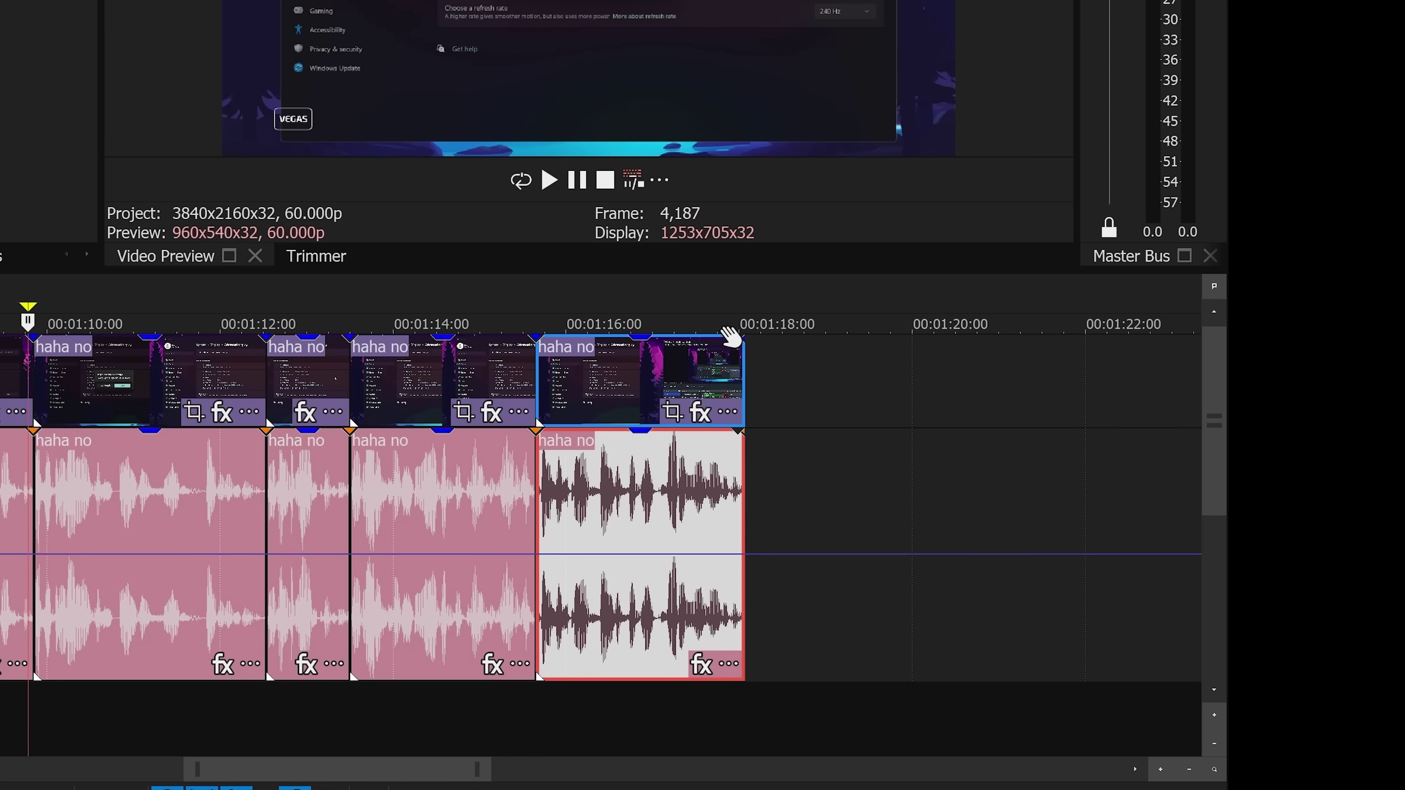
Step: Trim the start of the last haha no event near 00:01:15:20 and its end near 00:01:18
left_click(716, 580)
scroll(725, 592, "up", 10)
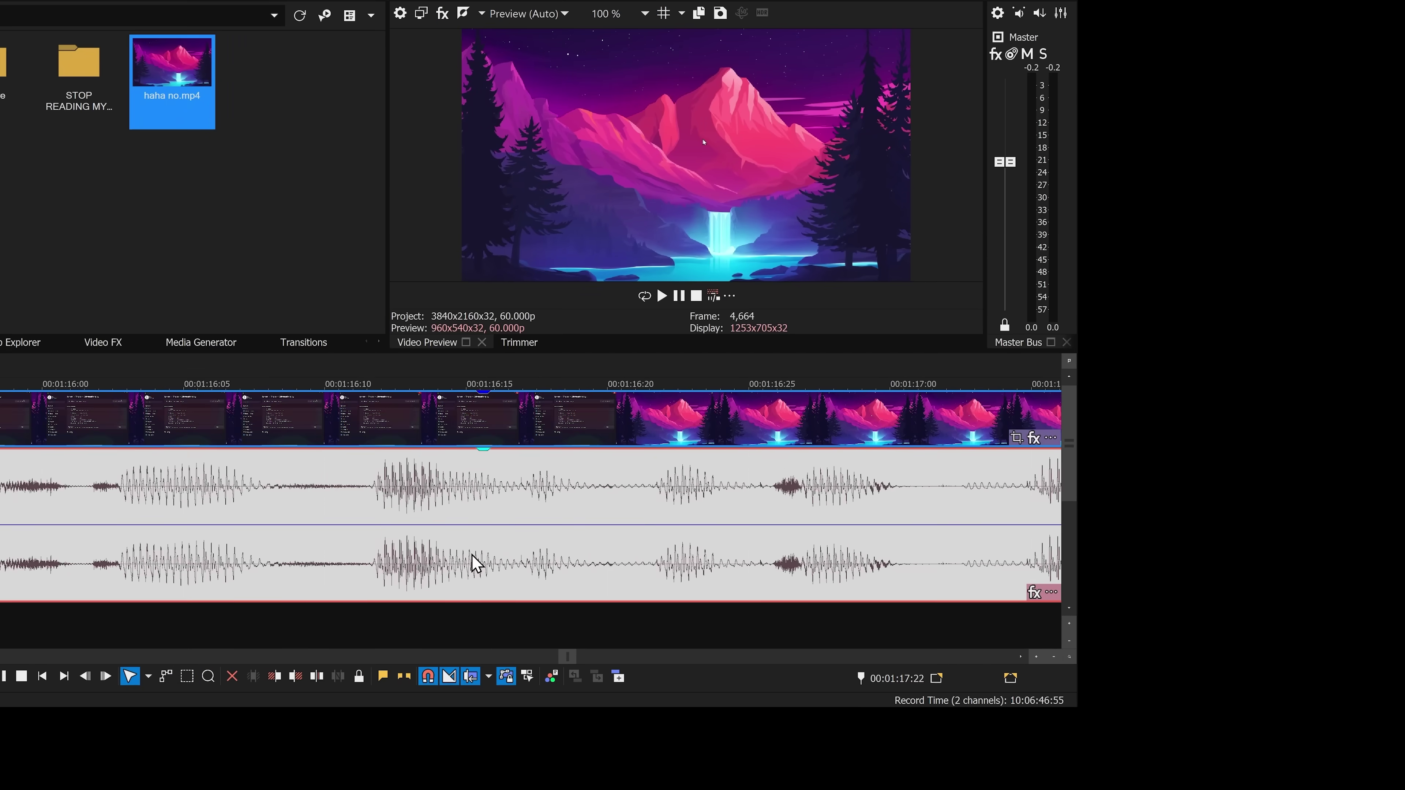
left_click(471, 563)
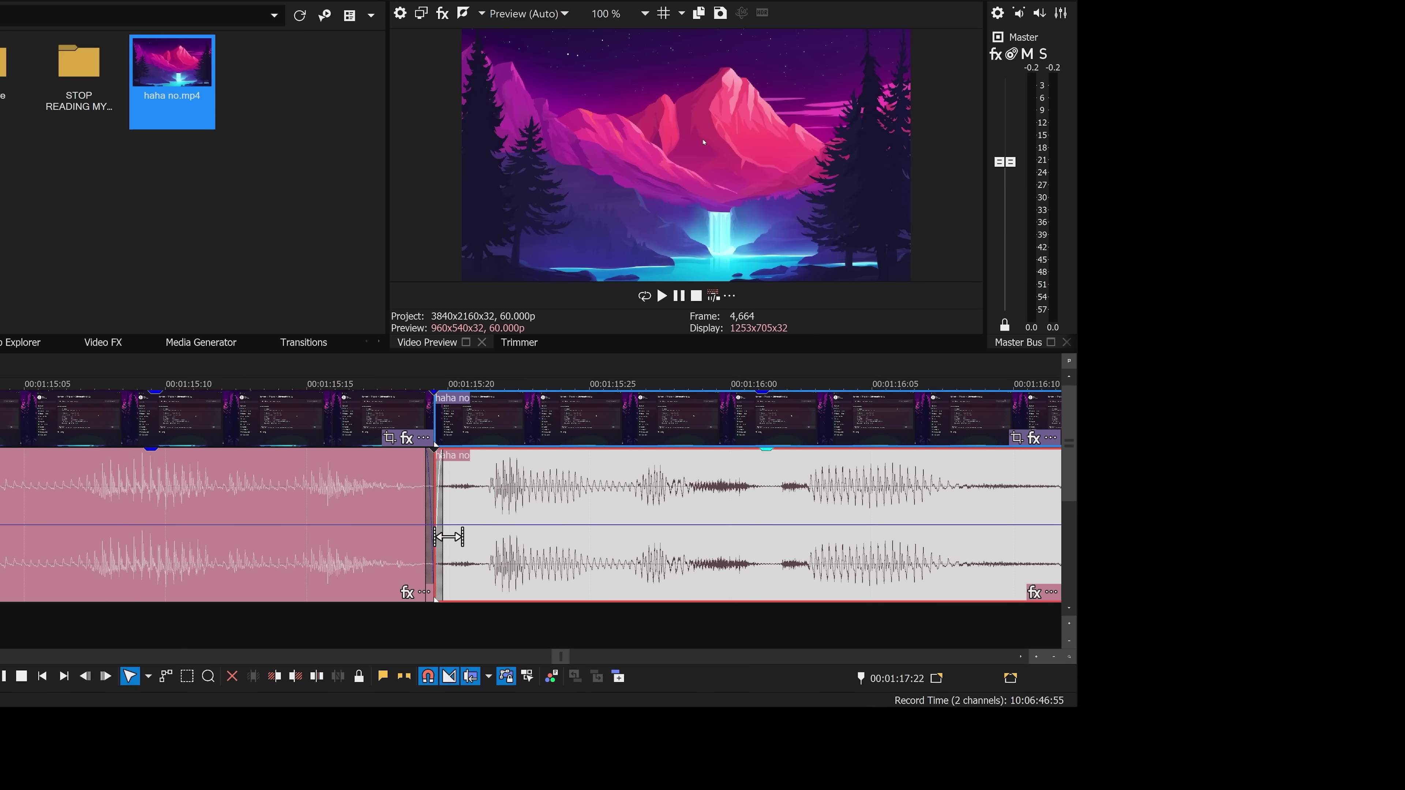
left_click_drag(448, 535, 410, 534)
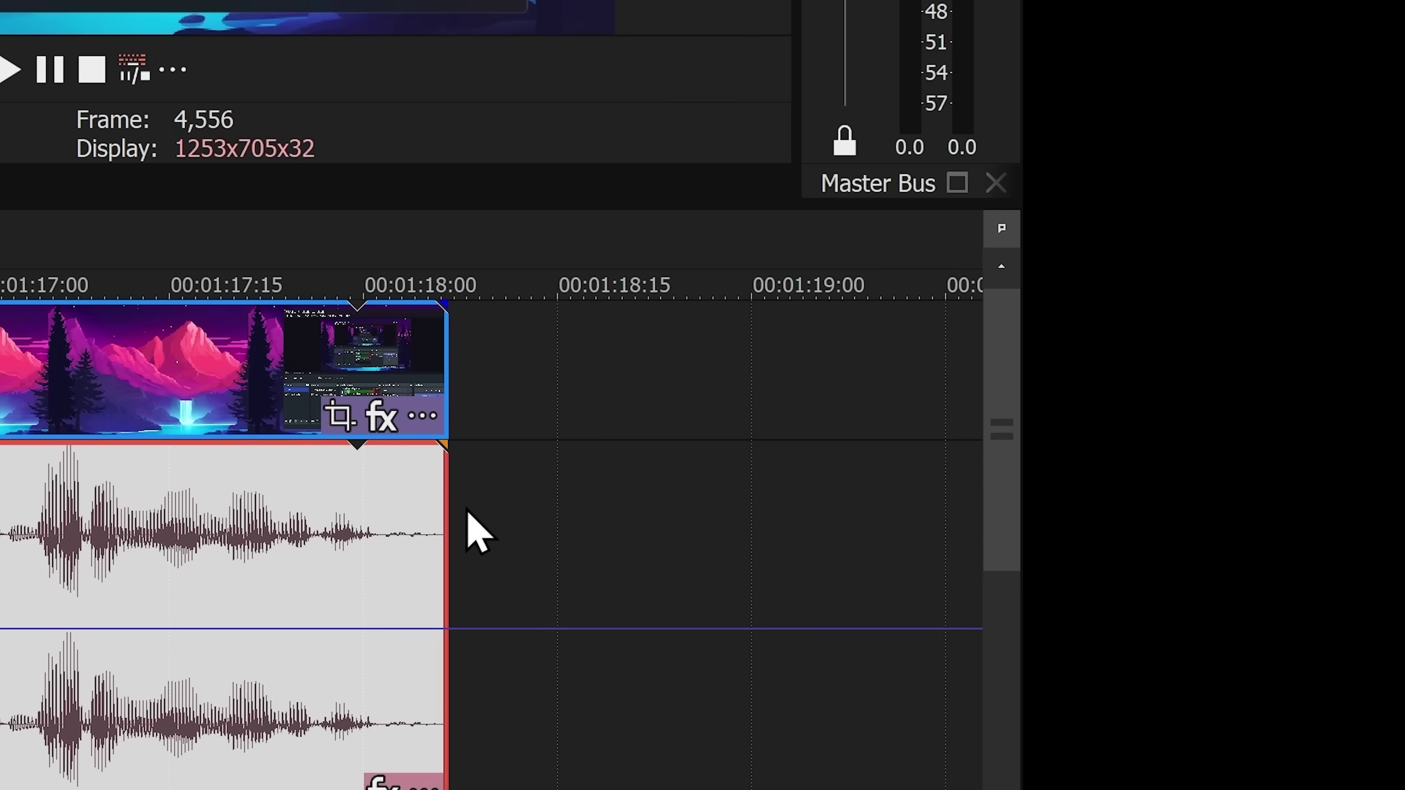
left_click_drag(449, 489, 370, 479)
Step: Duplicate the whole run of haha no events starting near 00:01:53, and save the project as MAINTHING
left_click_drag(546, 495, 517, 472)
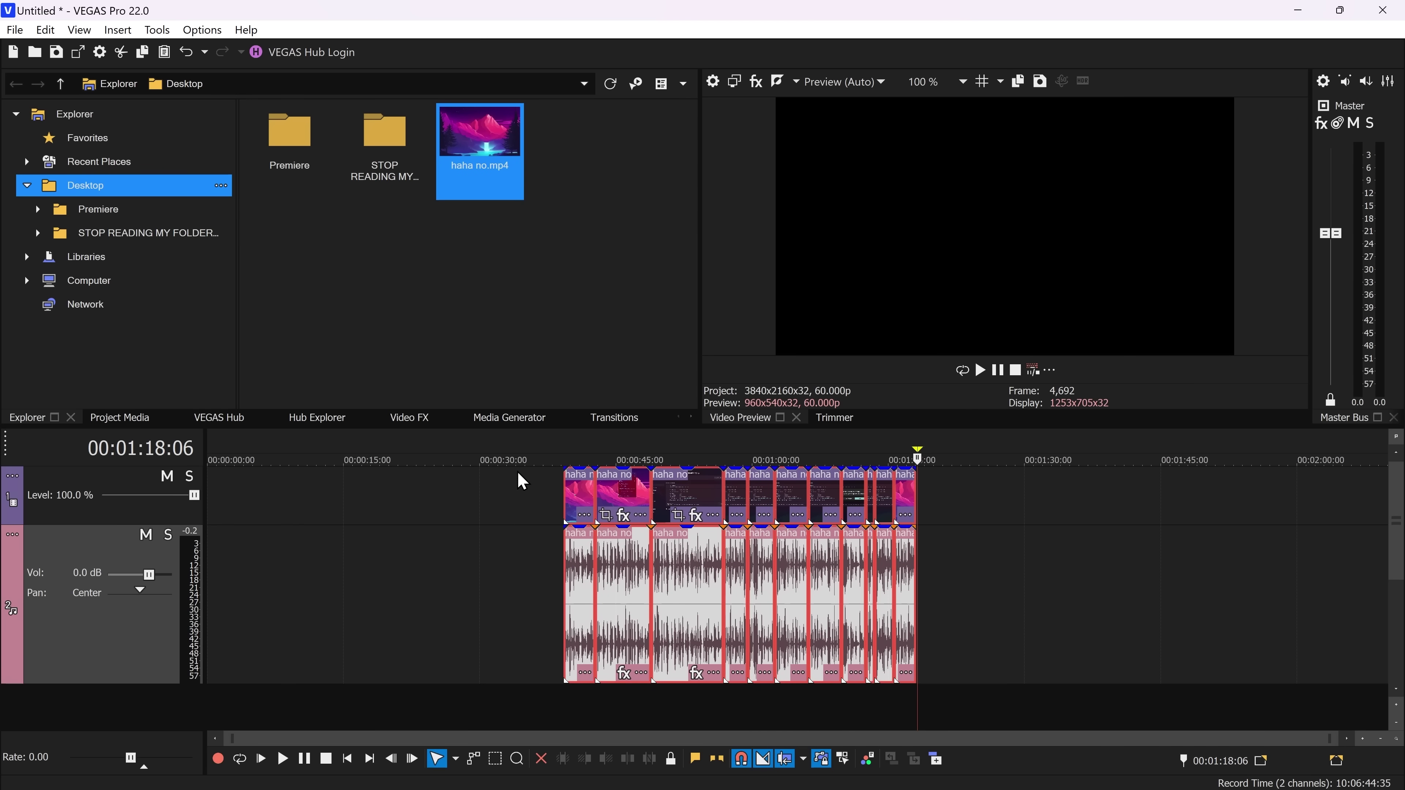
left_click(1060, 509)
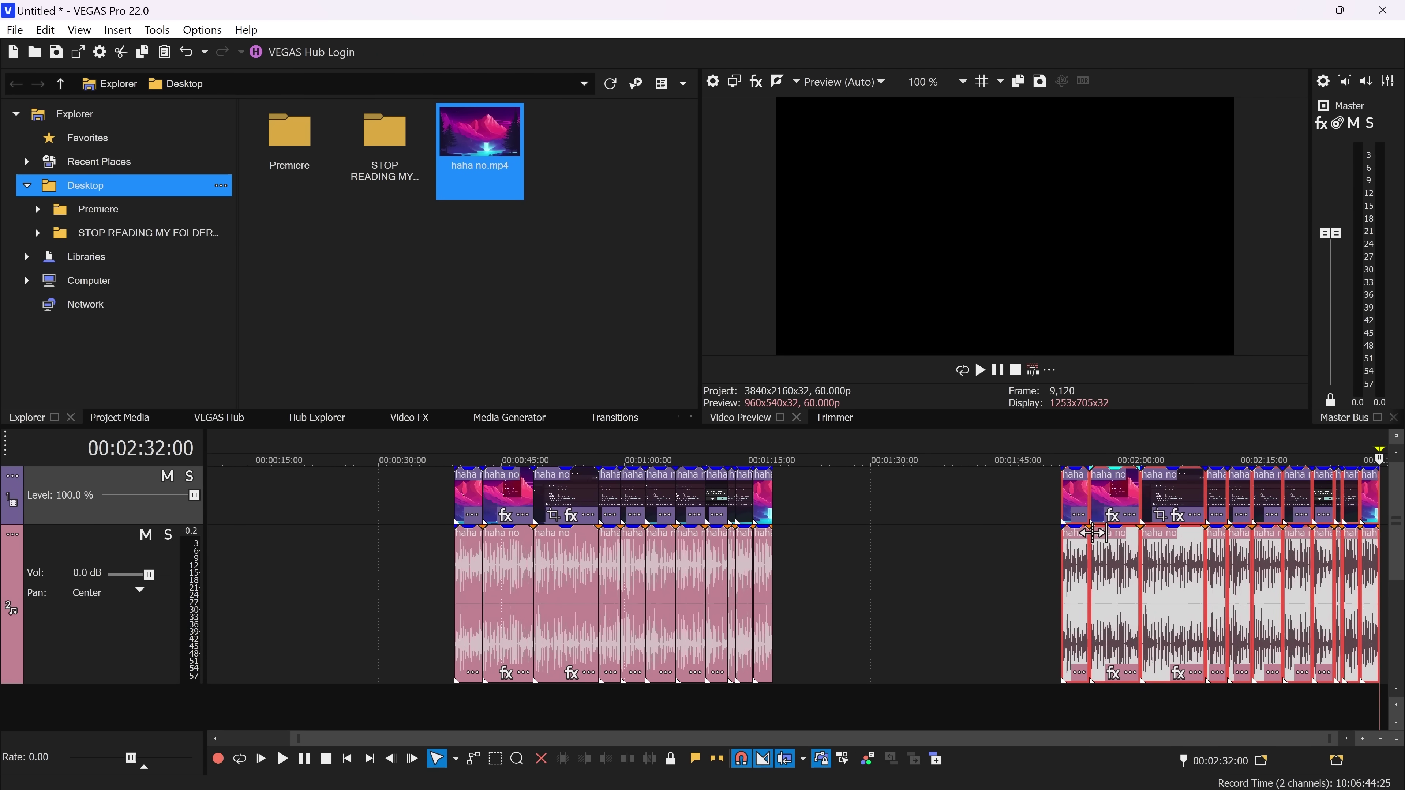
key("ctrl+s")
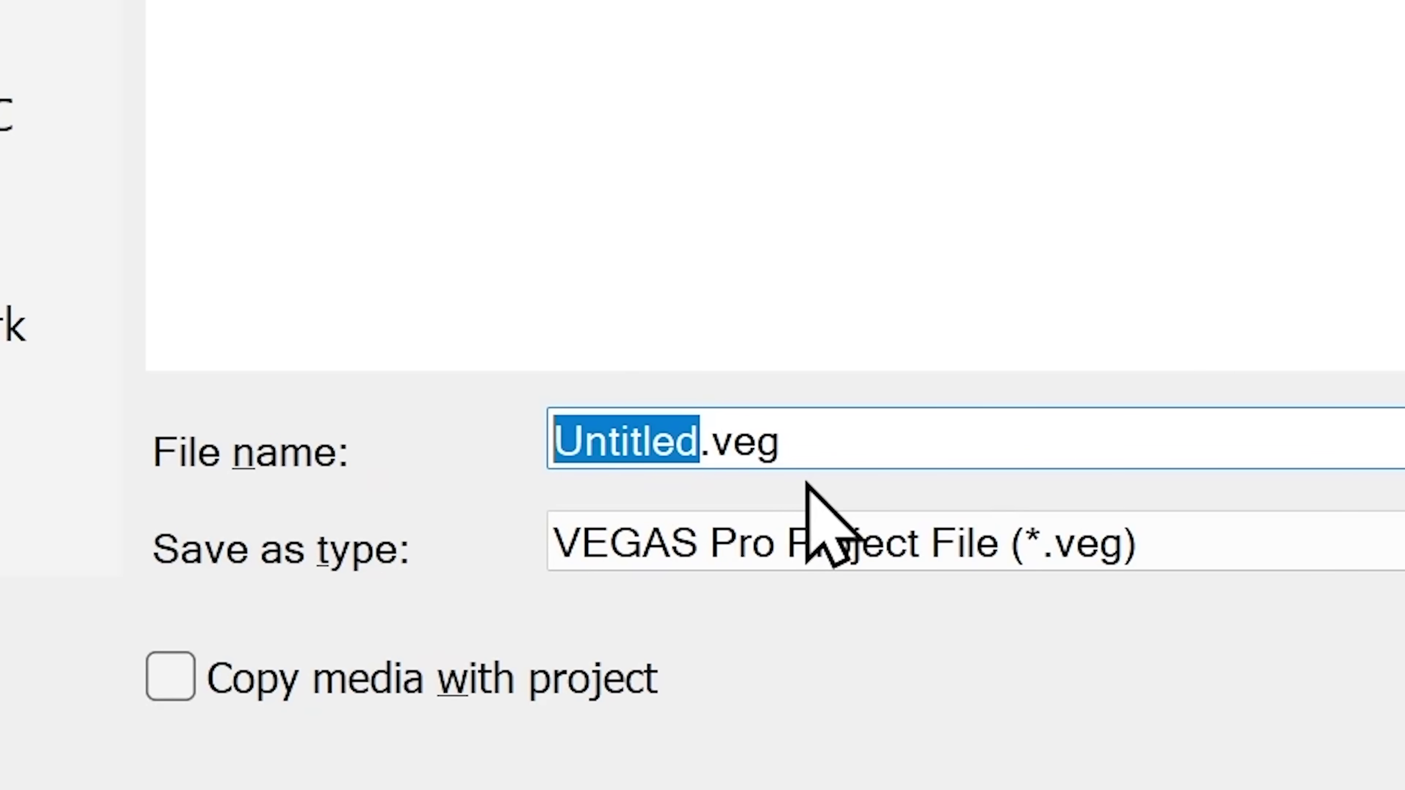
type("MAINTHING")
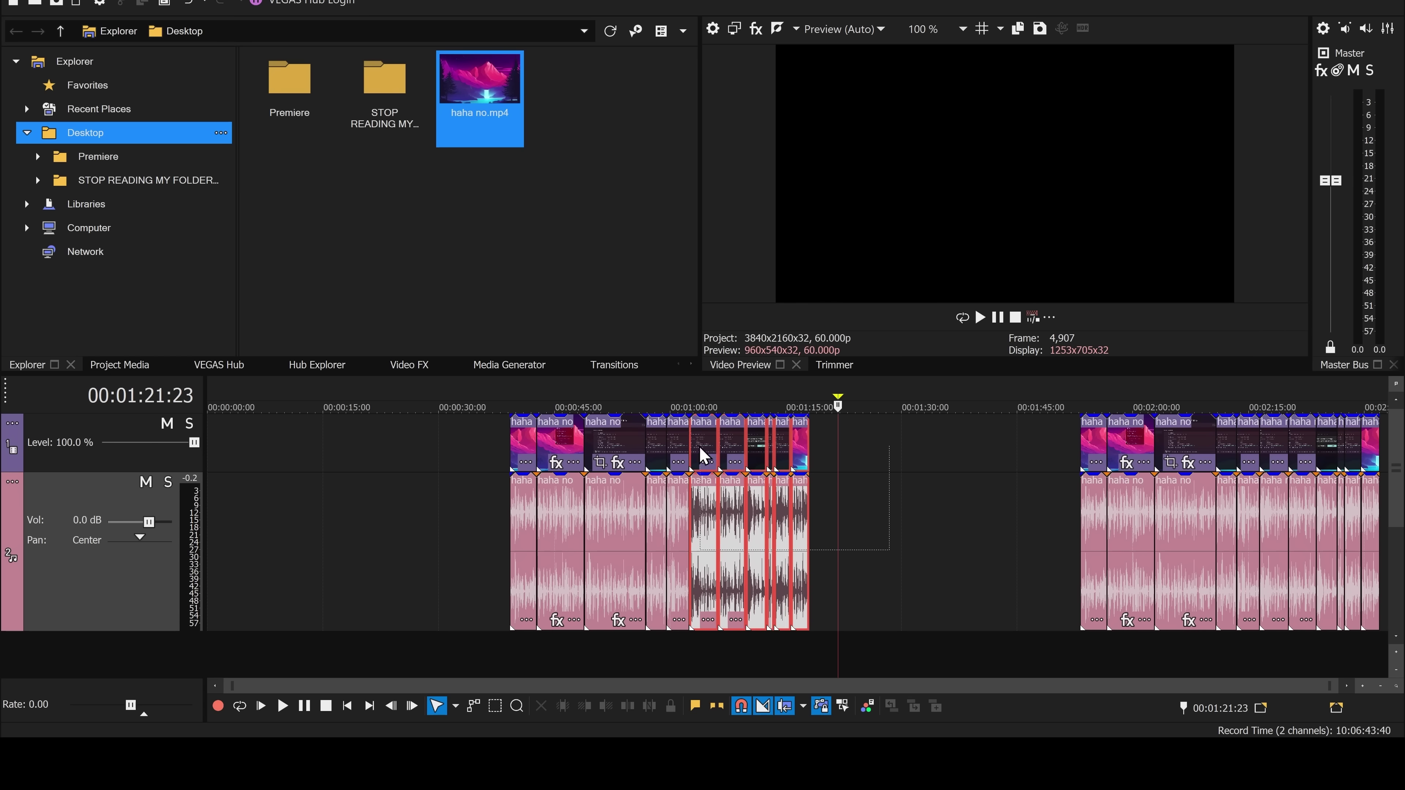
Step: Turn the first run of haha no events into a nested timeline, and move the second run closer to it in the parent timeline
left_click_drag(888, 549, 500, 426)
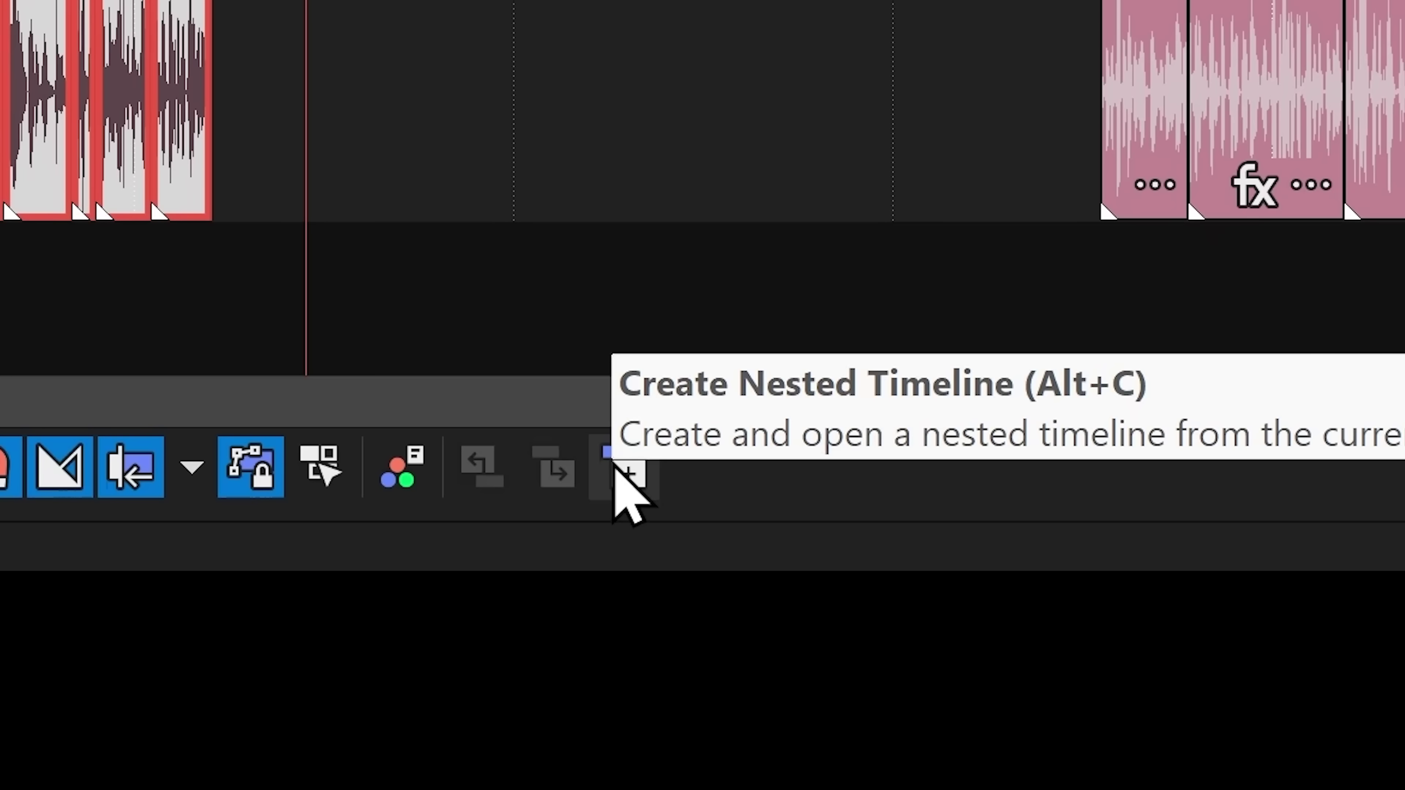
left_click(935, 707)
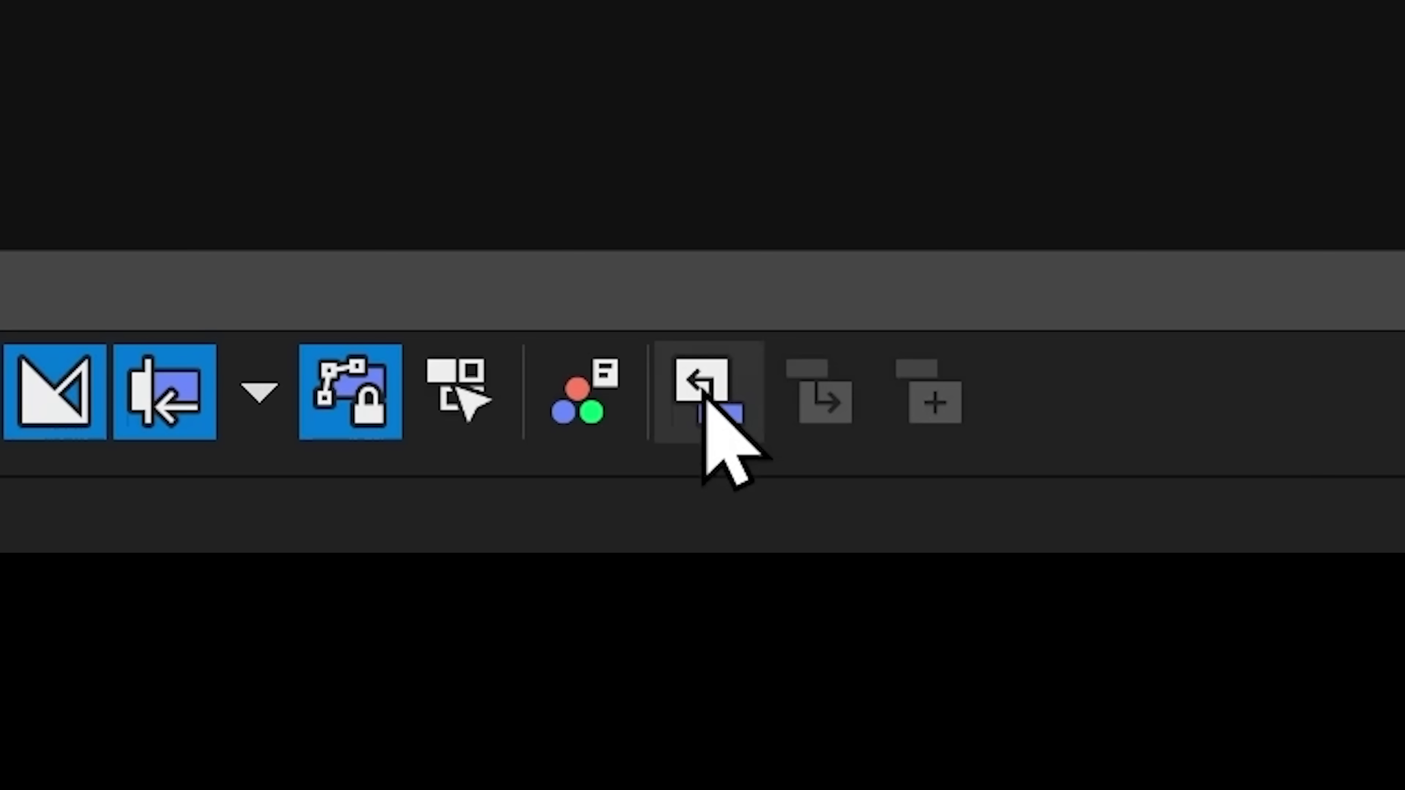
left_click(703, 389)
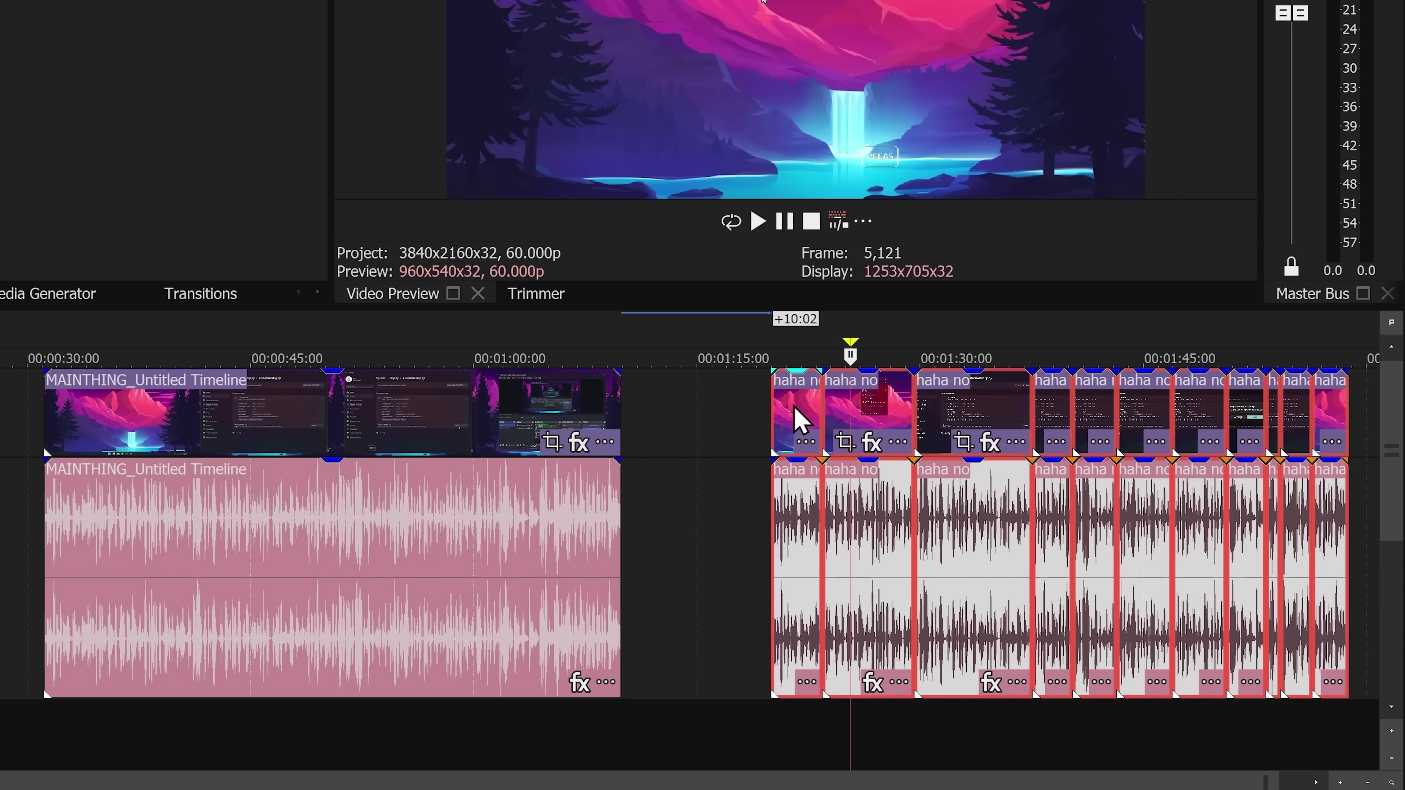
left_click_drag(795, 409, 766, 421)
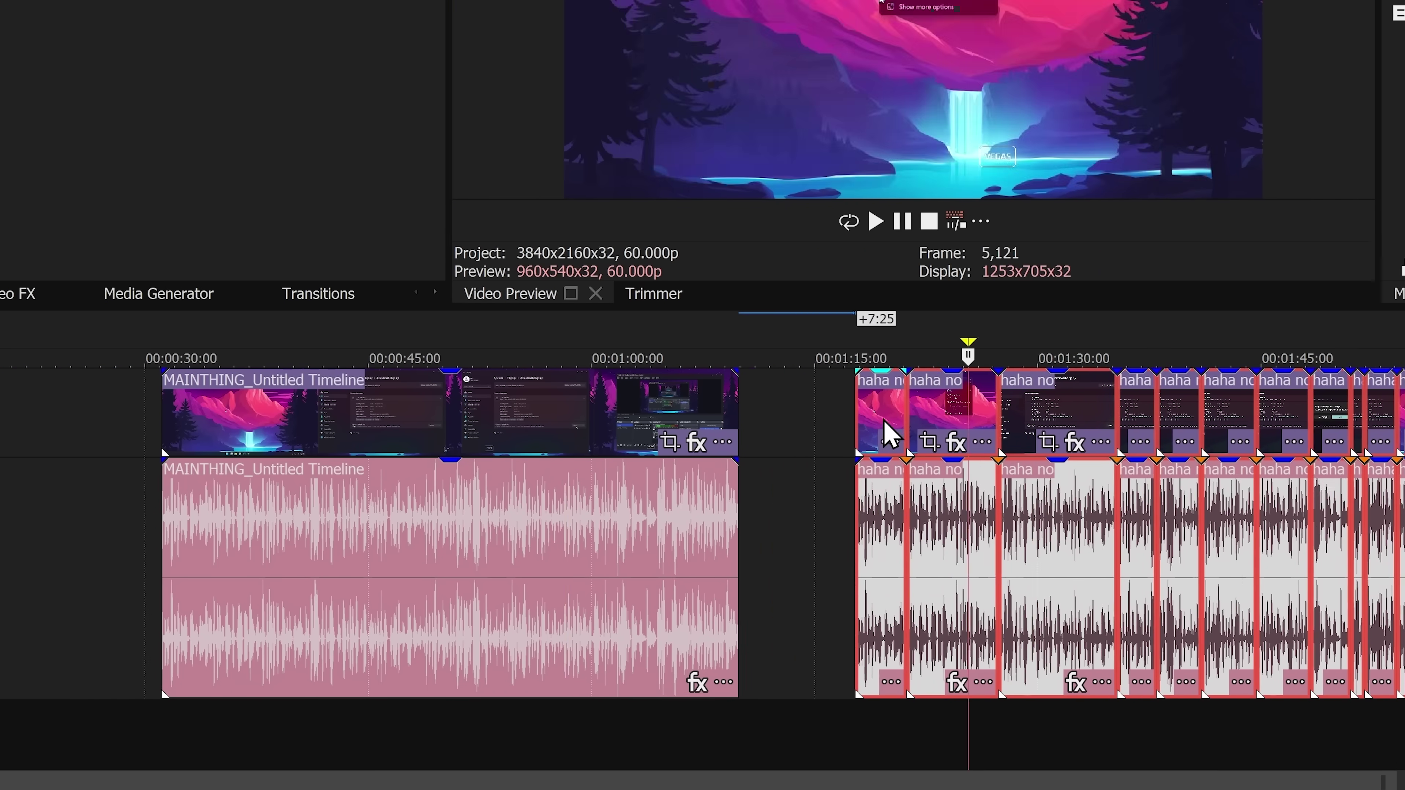
Step: Open the nested timeline from the MAINTHING_Untitled Timeline event and return to the parent timeline, twice
left_click(567, 407)
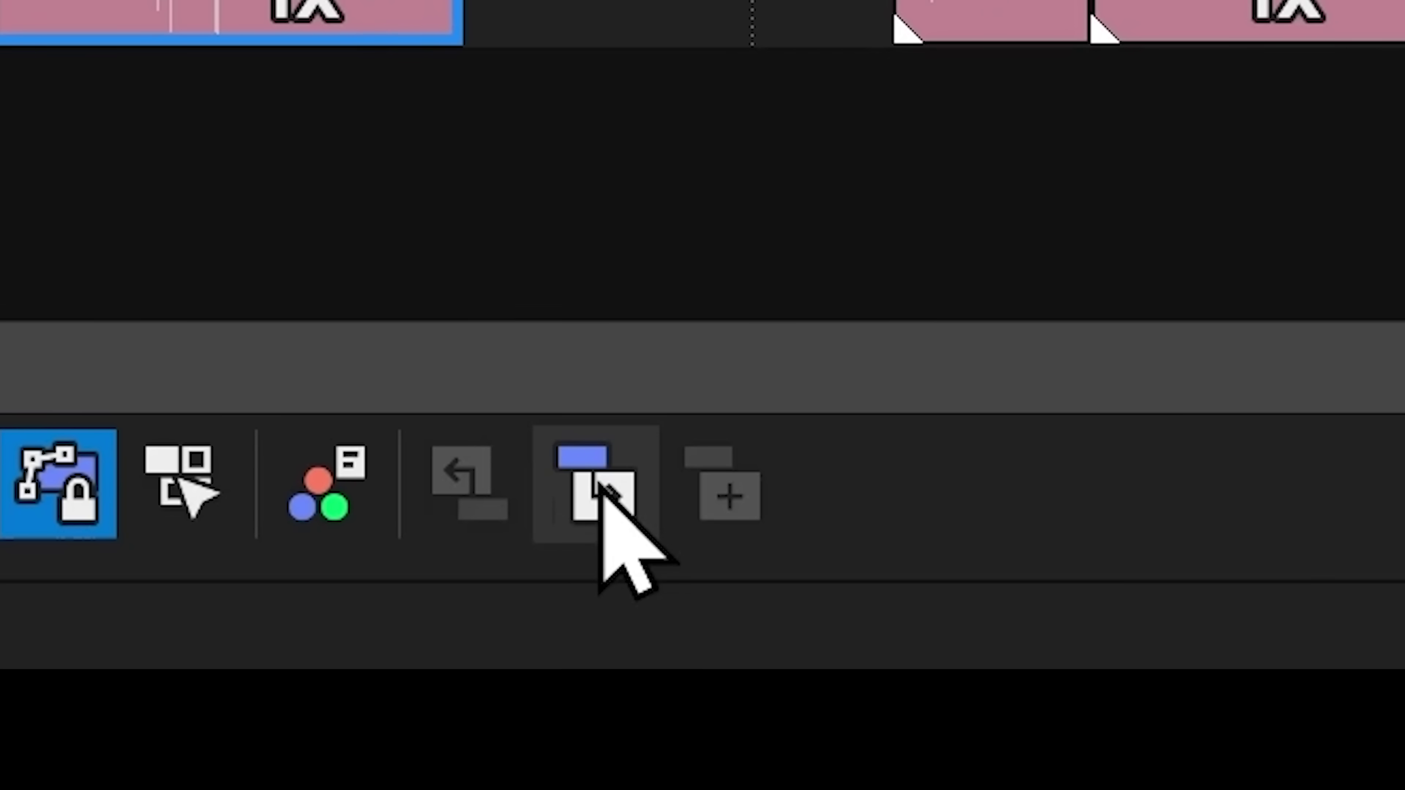
left_click(600, 486)
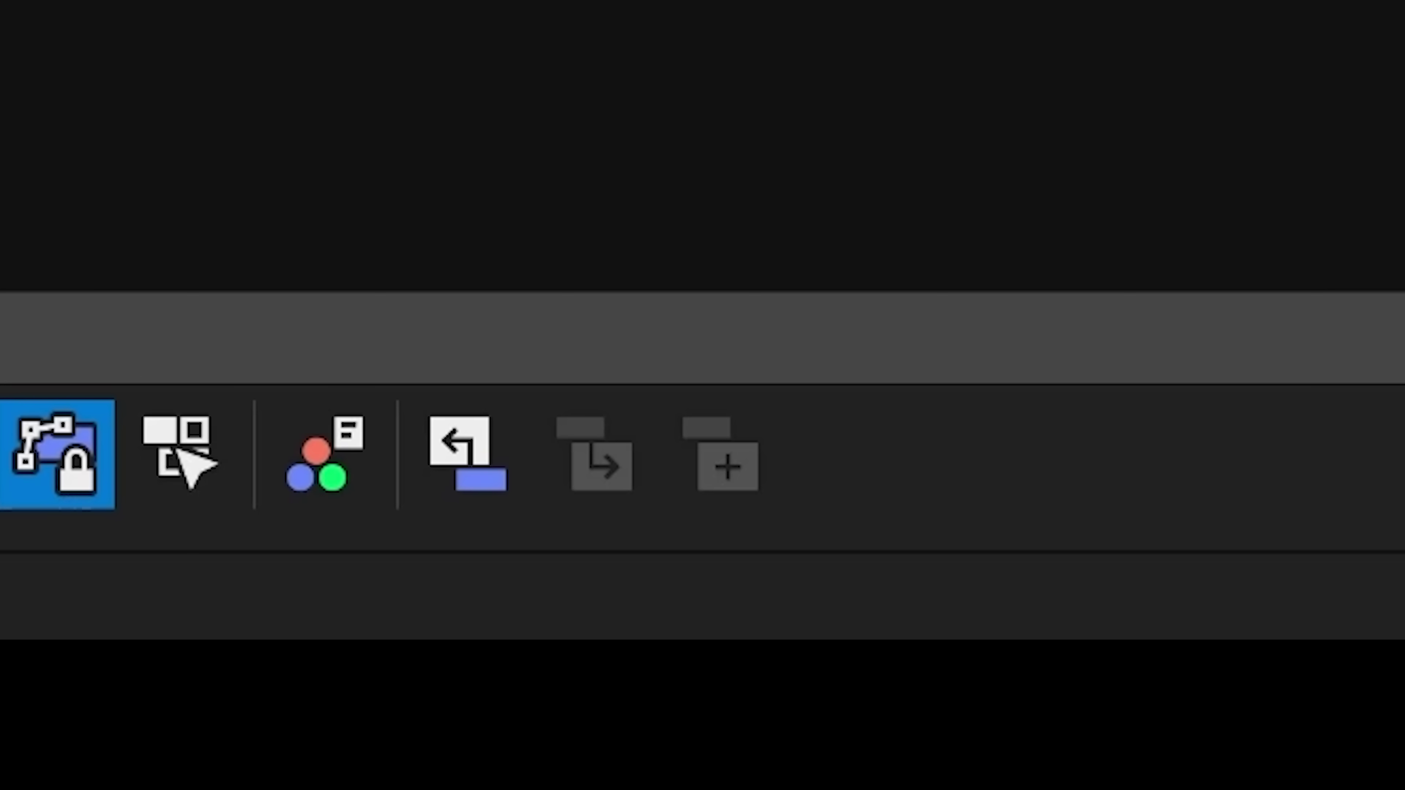
left_click(451, 442)
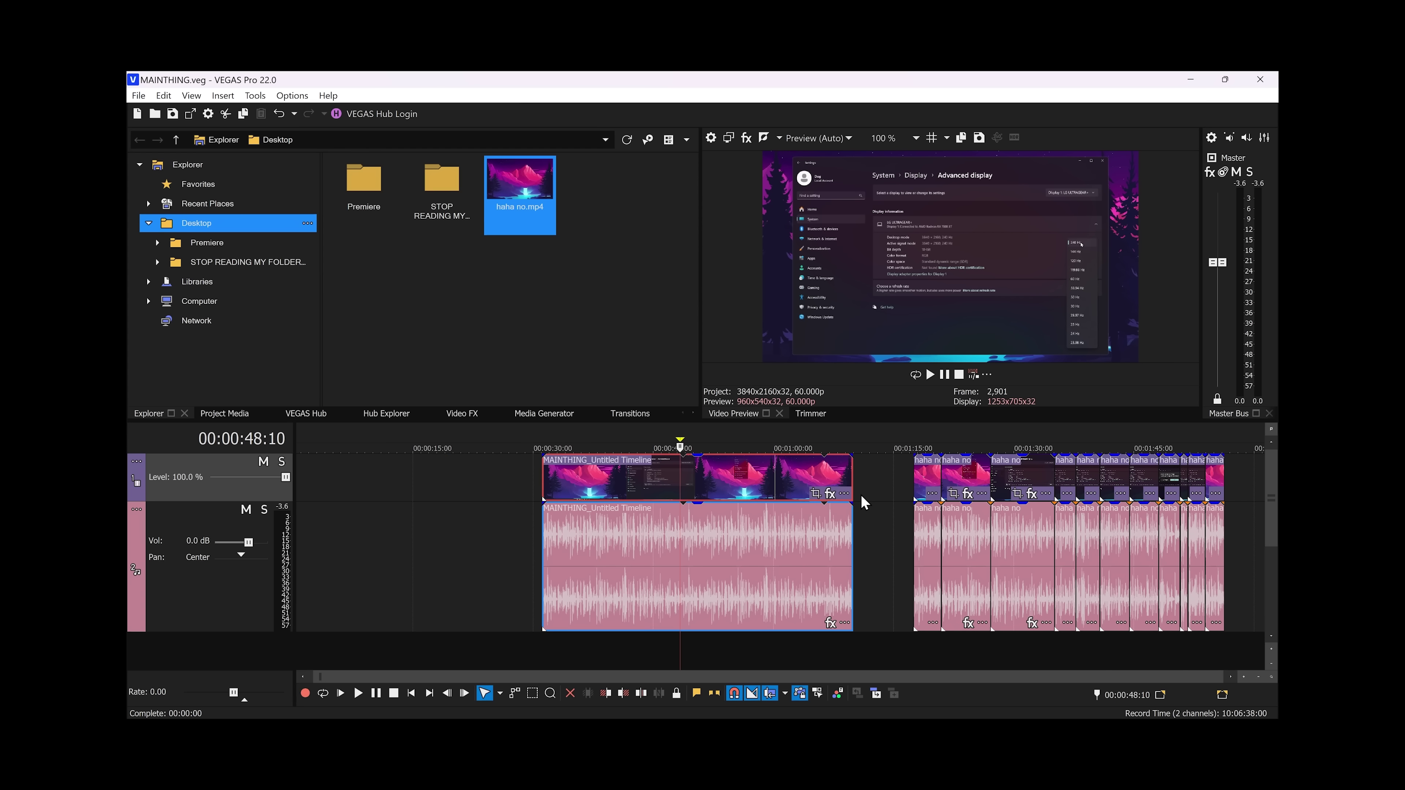
left_click(774, 481)
left_click(876, 693)
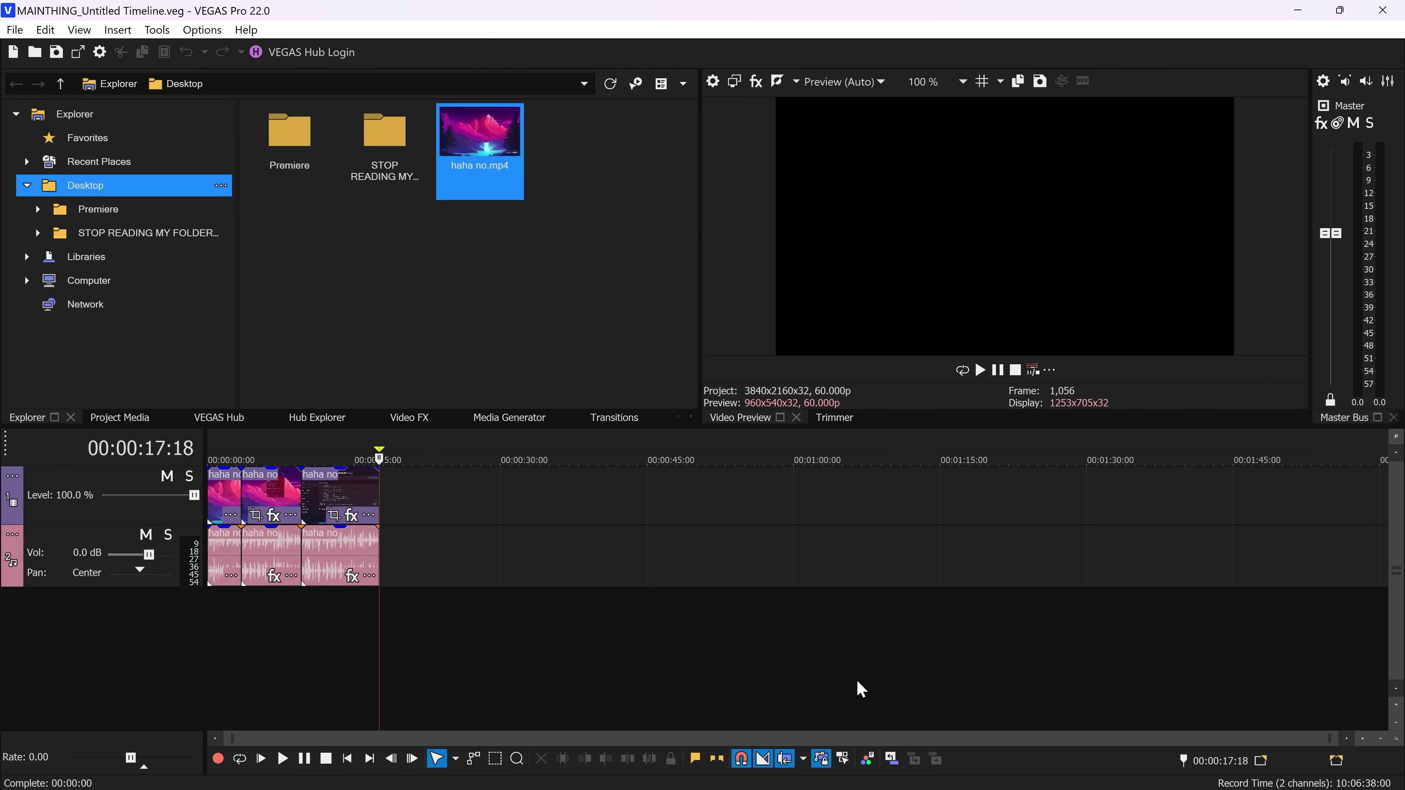
left_click(891, 760)
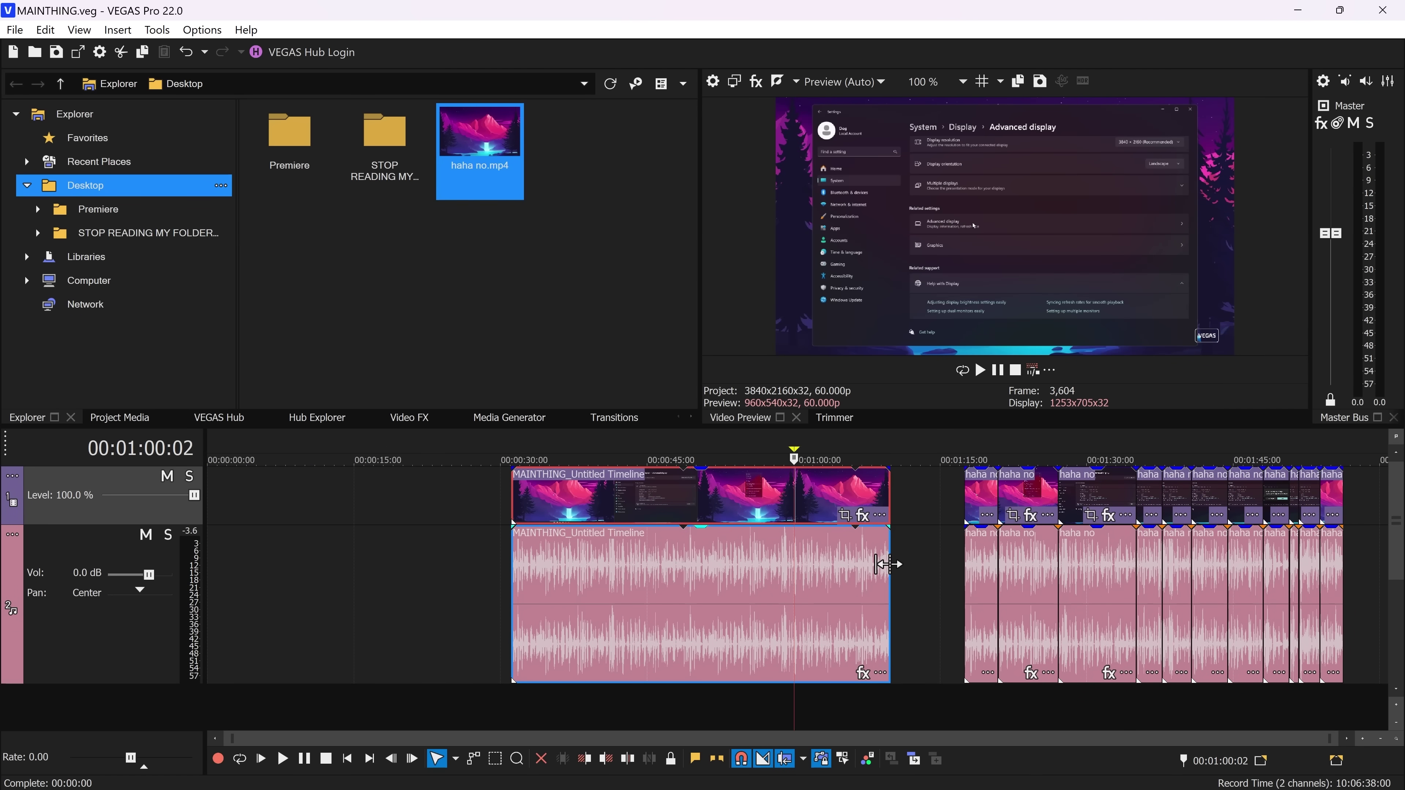
Step: Shorten the end of the MAINTHING_Untitled Timeline event, and extend it to about 00:01:41 so its contents loop
left_click_drag(886, 564, 852, 569)
left_click_drag(944, 489, 1236, 489)
left_click(852, 578)
left_click_drag(850, 577, 1196, 578)
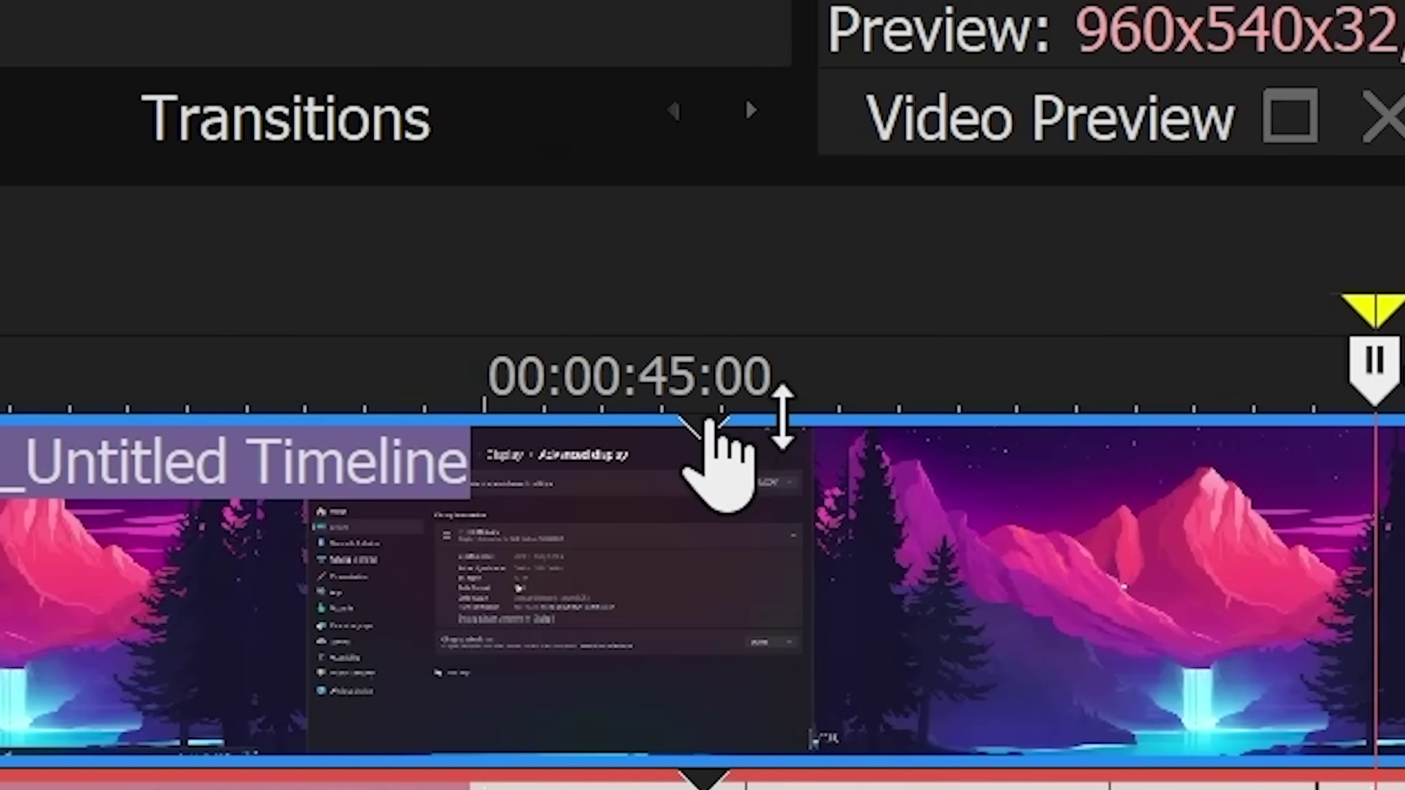
Step: Cut the MAINTHING_Untitled Timeline event at its loop marker at 00:00:48:20, with the haha no run directly after it
mouse_move(709, 424)
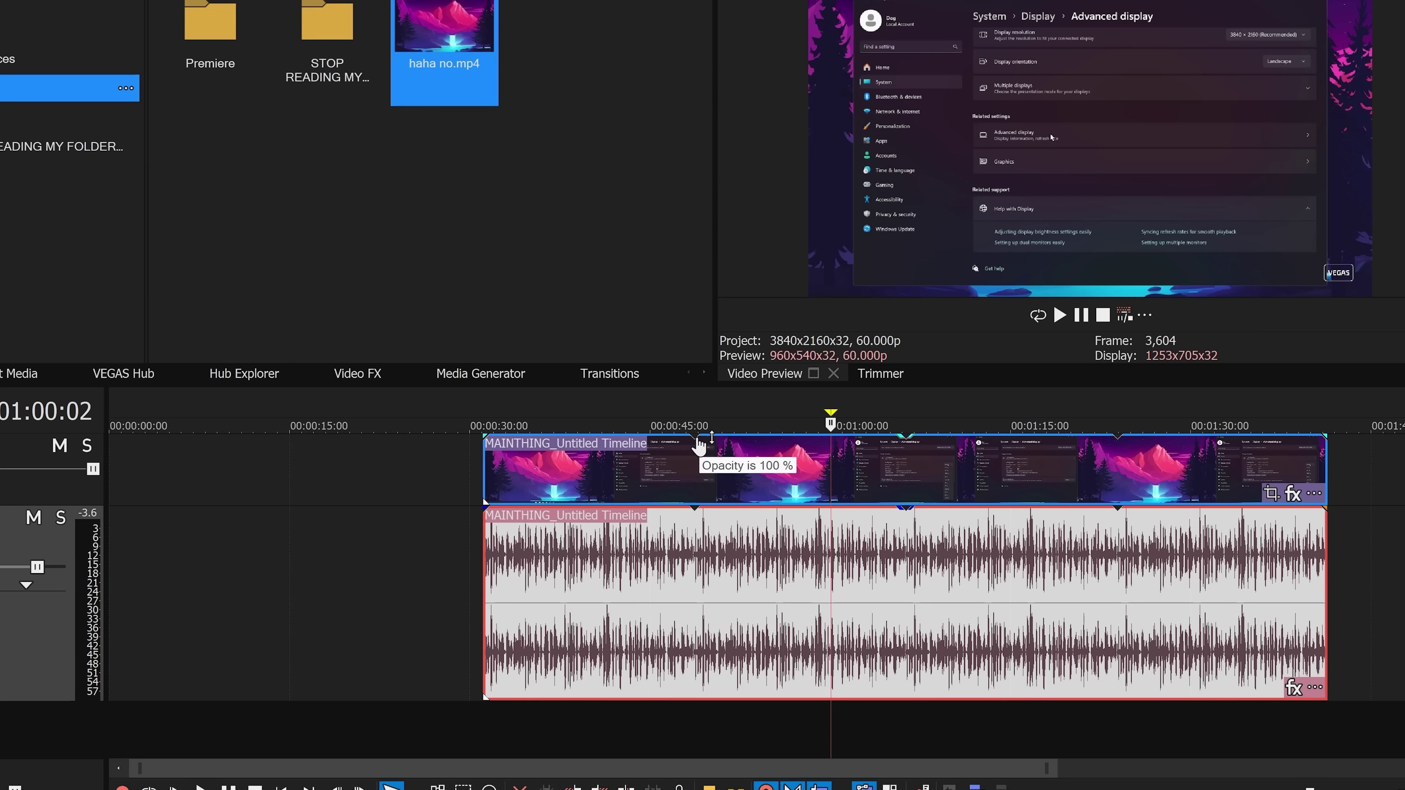
left_click(694, 425)
key("s")
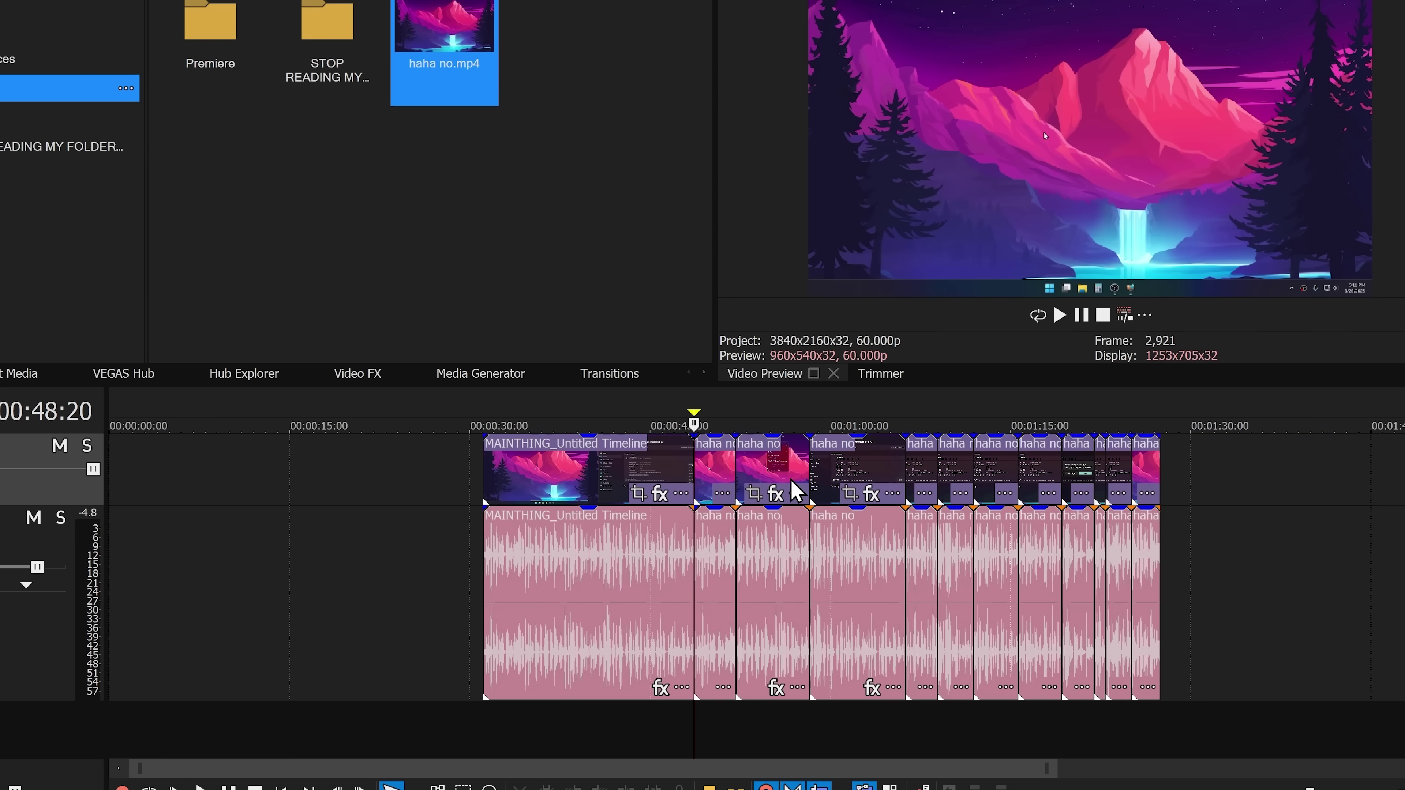
Step: Move the haha no run later, and extend the end of the MAINTHING_Untitled Timeline event to about 00:00:44
left_click_drag(796, 492, 1050, 491)
left_click(777, 496)
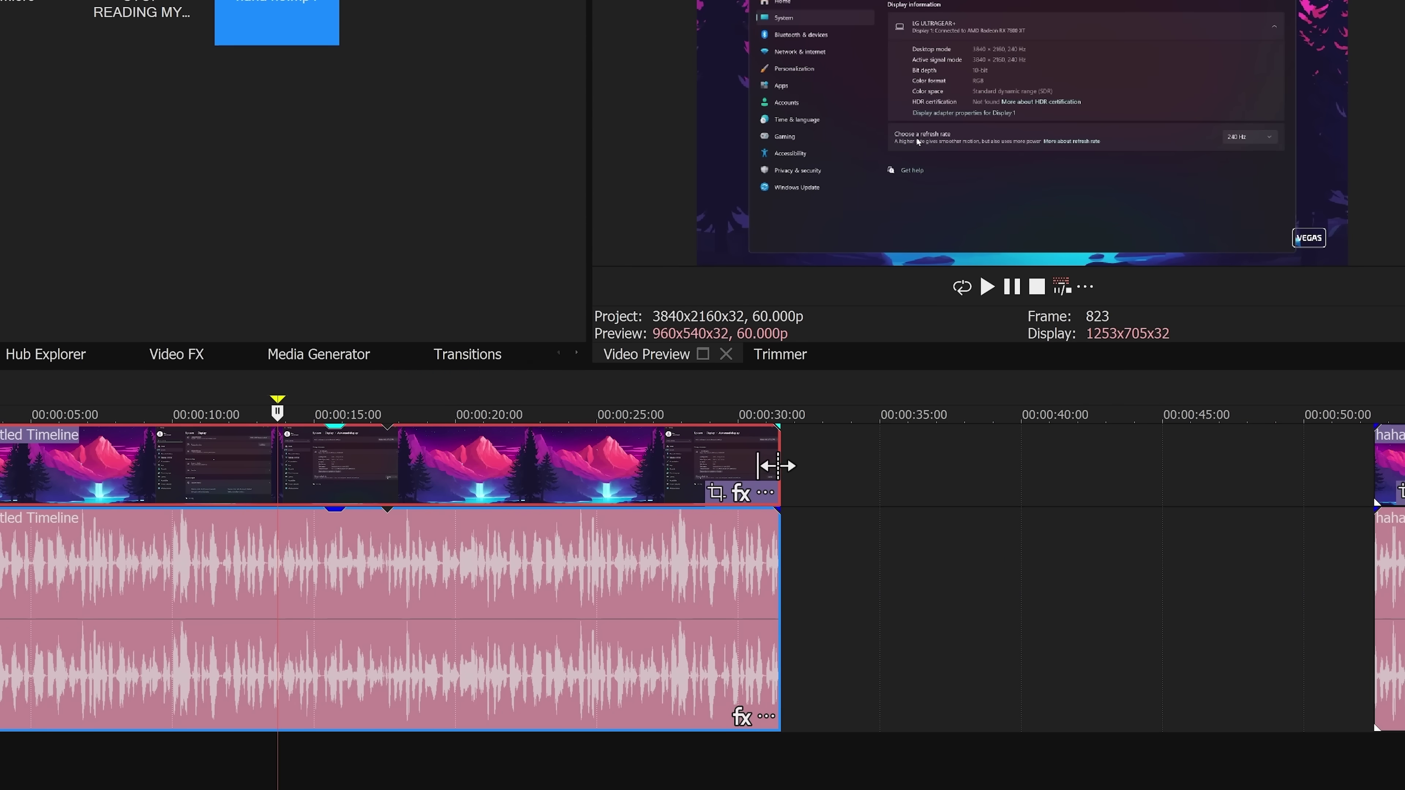
left_click_drag(777, 466, 1135, 468)
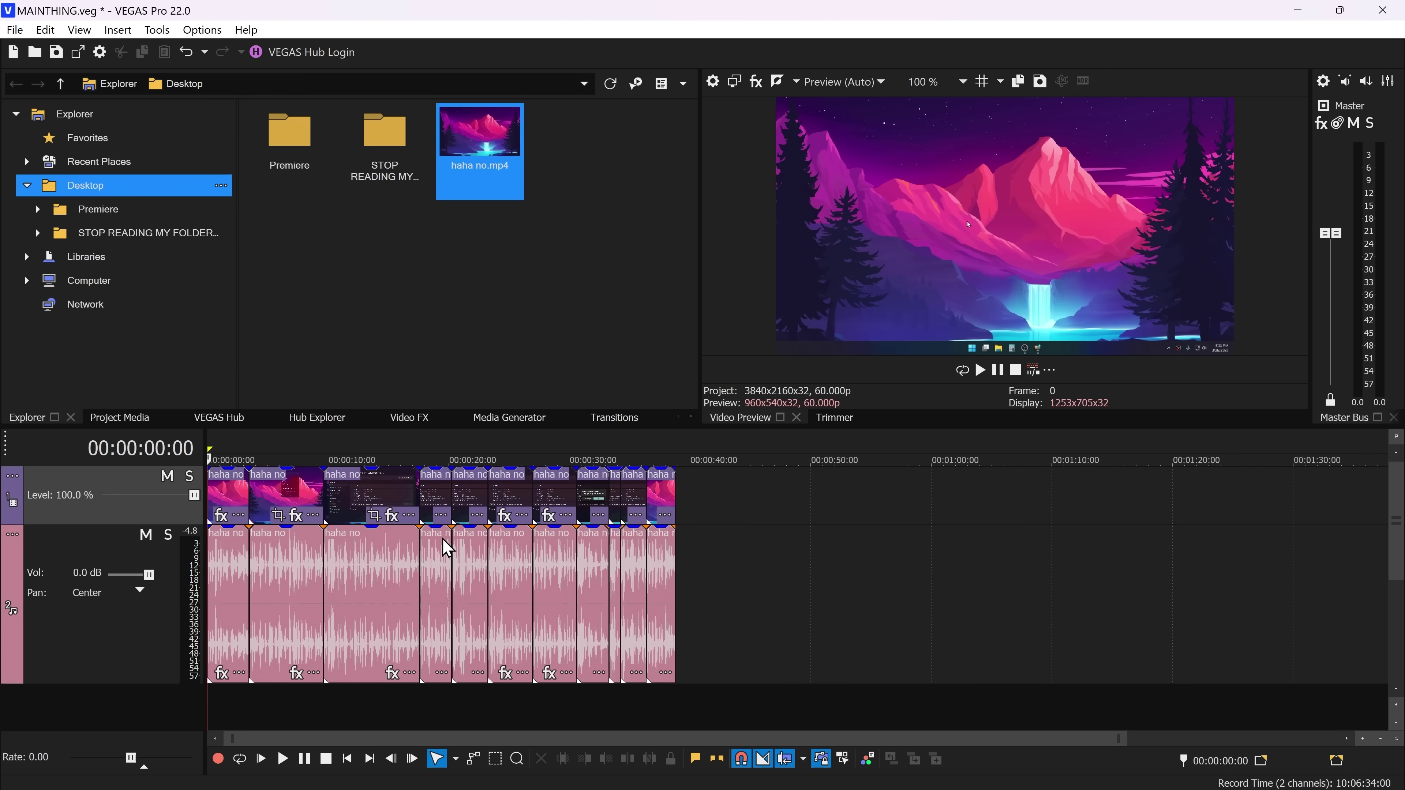
Step: In File Explorer, delete the four MAINTHING_Untitled Timeline files (.veg, .veg.bak, .veg.sfap0 and .veg.sfk) from the Desktop folder
key("super+e")
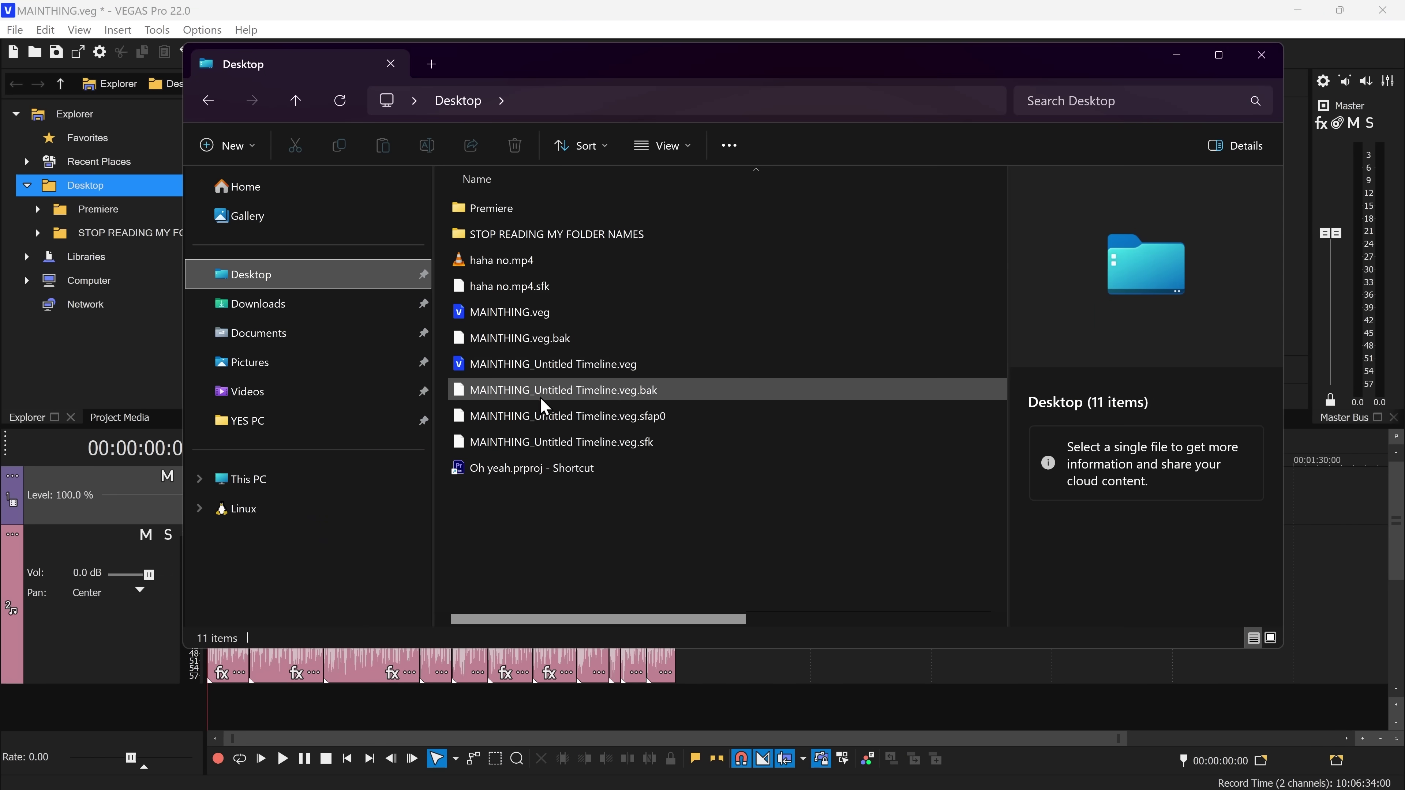
left_click(544, 364)
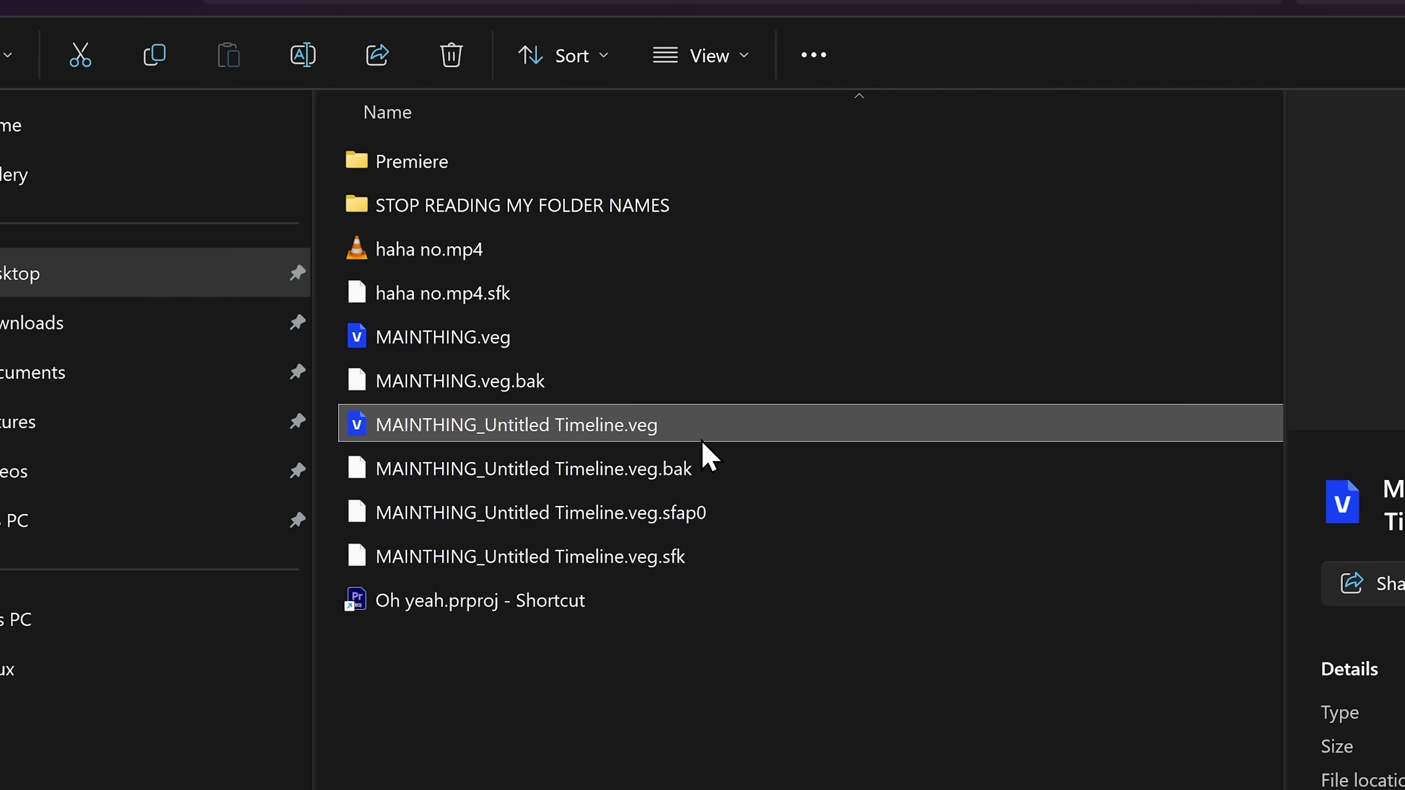
left_click(652, 561, "shift")
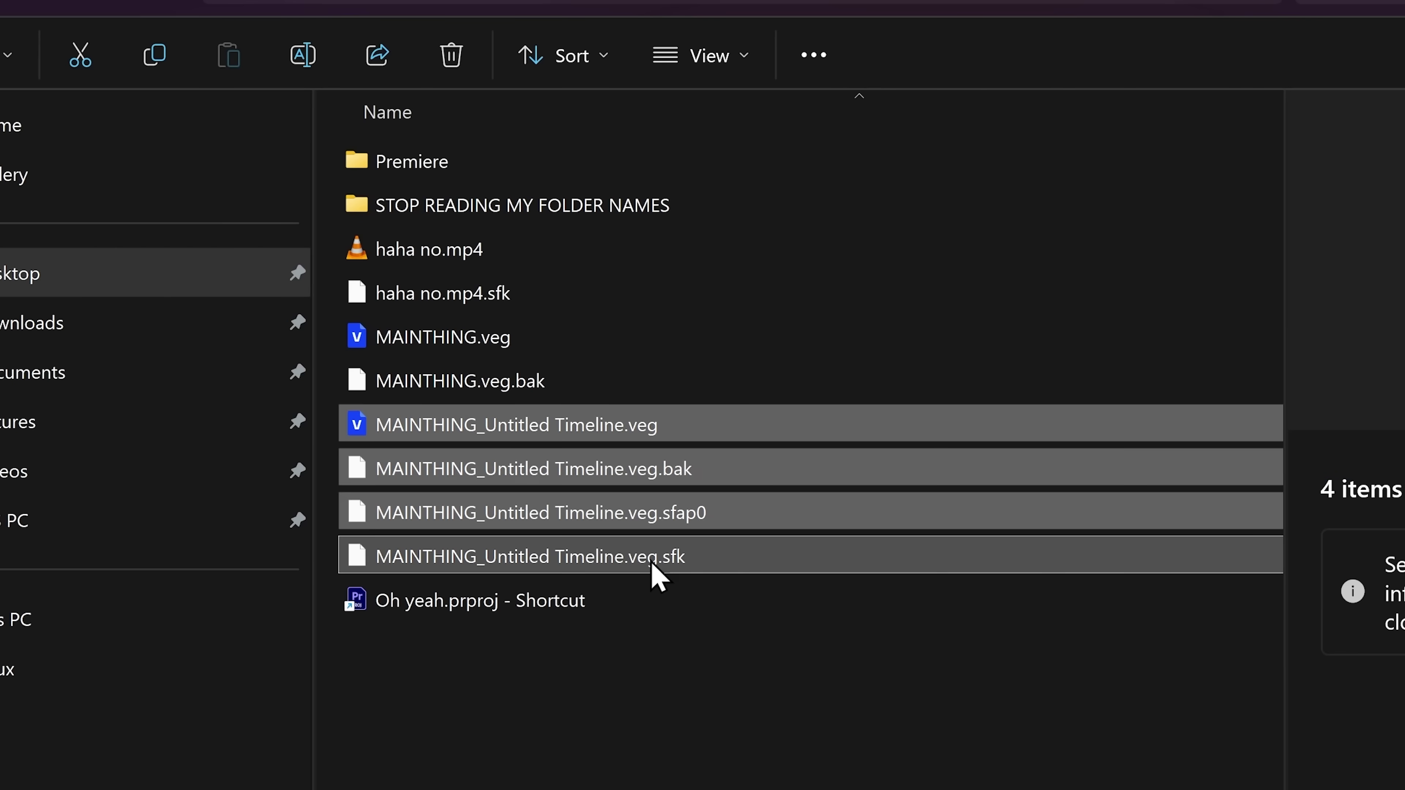
key("Delete")
left_click(692, 653)
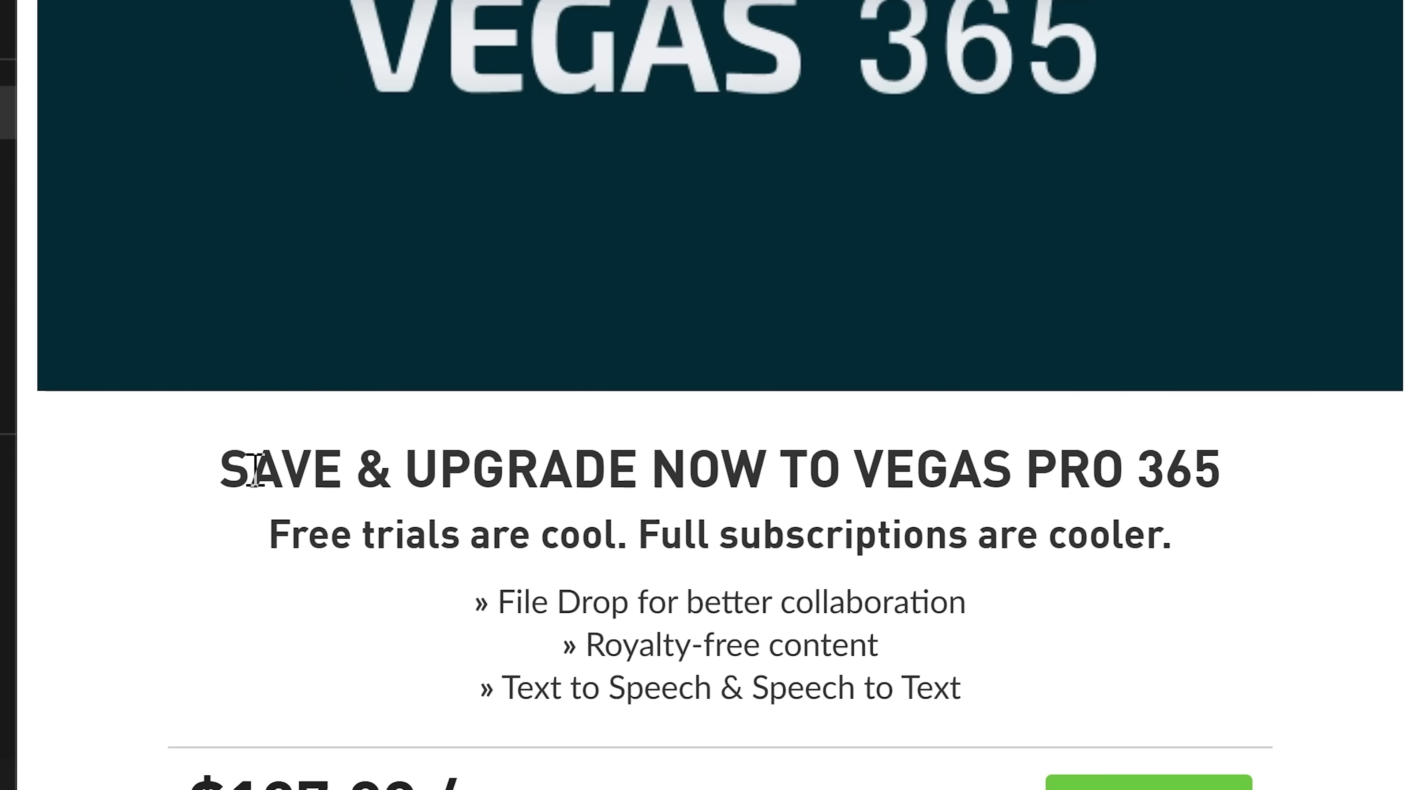
Step: Read the VEGAS Pro 365 upgrade offer, highlighting its headline and free-trial slogan, and close the offer window
left_click_drag(775, 469, 968, 468)
left_click_drag(1206, 469, 1214, 469)
left_click_drag(266, 535, 1166, 534)
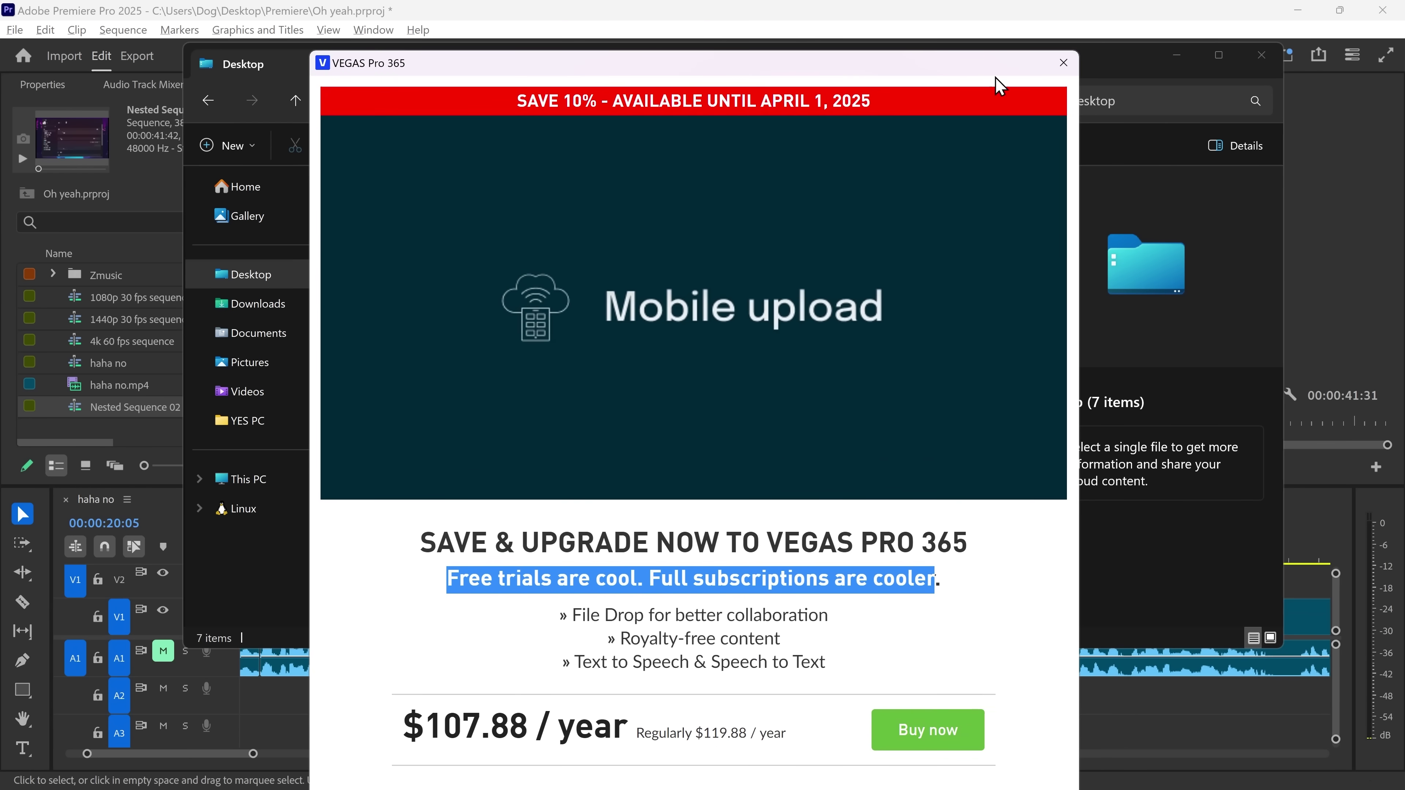
left_click(1062, 63)
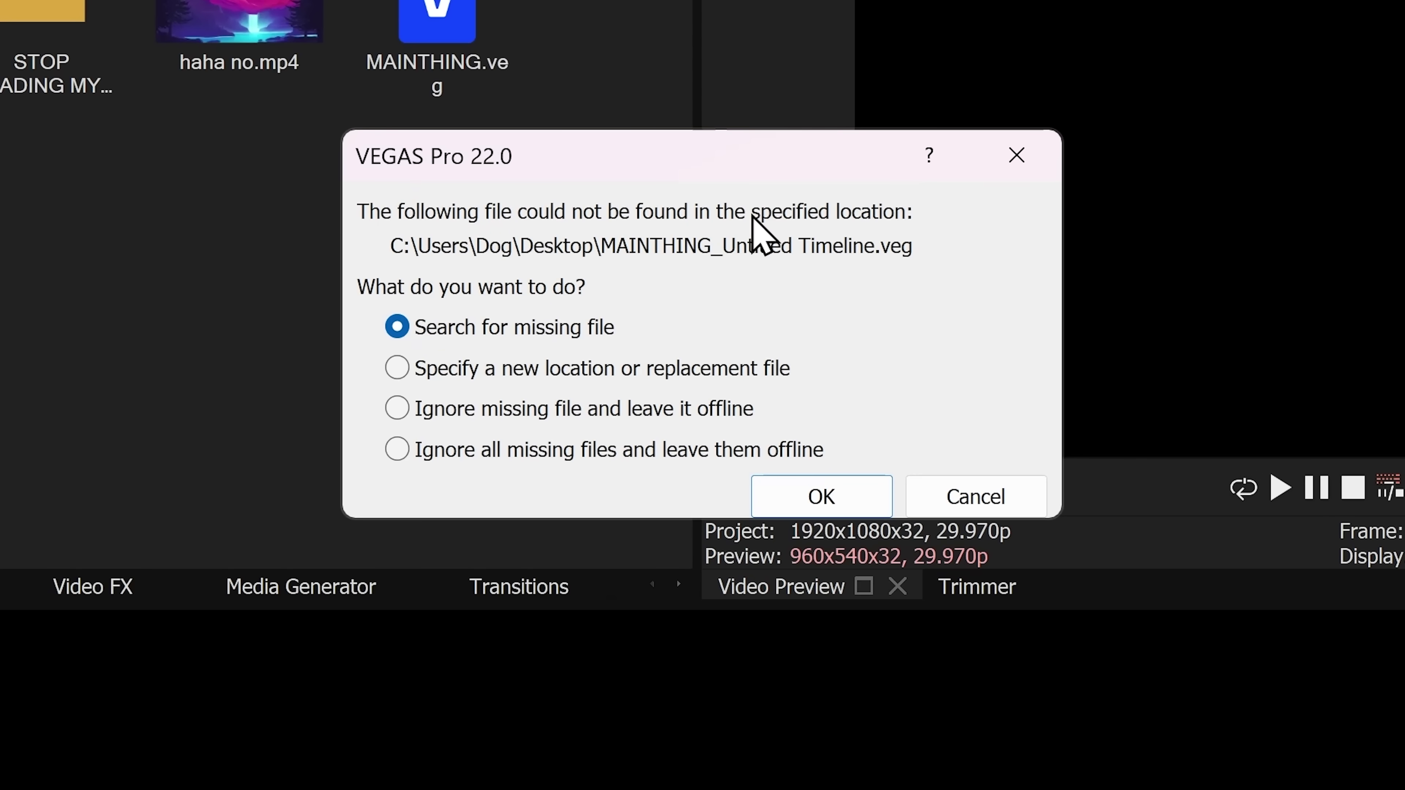
Step: Load the project, ignoring all missing files and leaving them offline
left_click(486, 451)
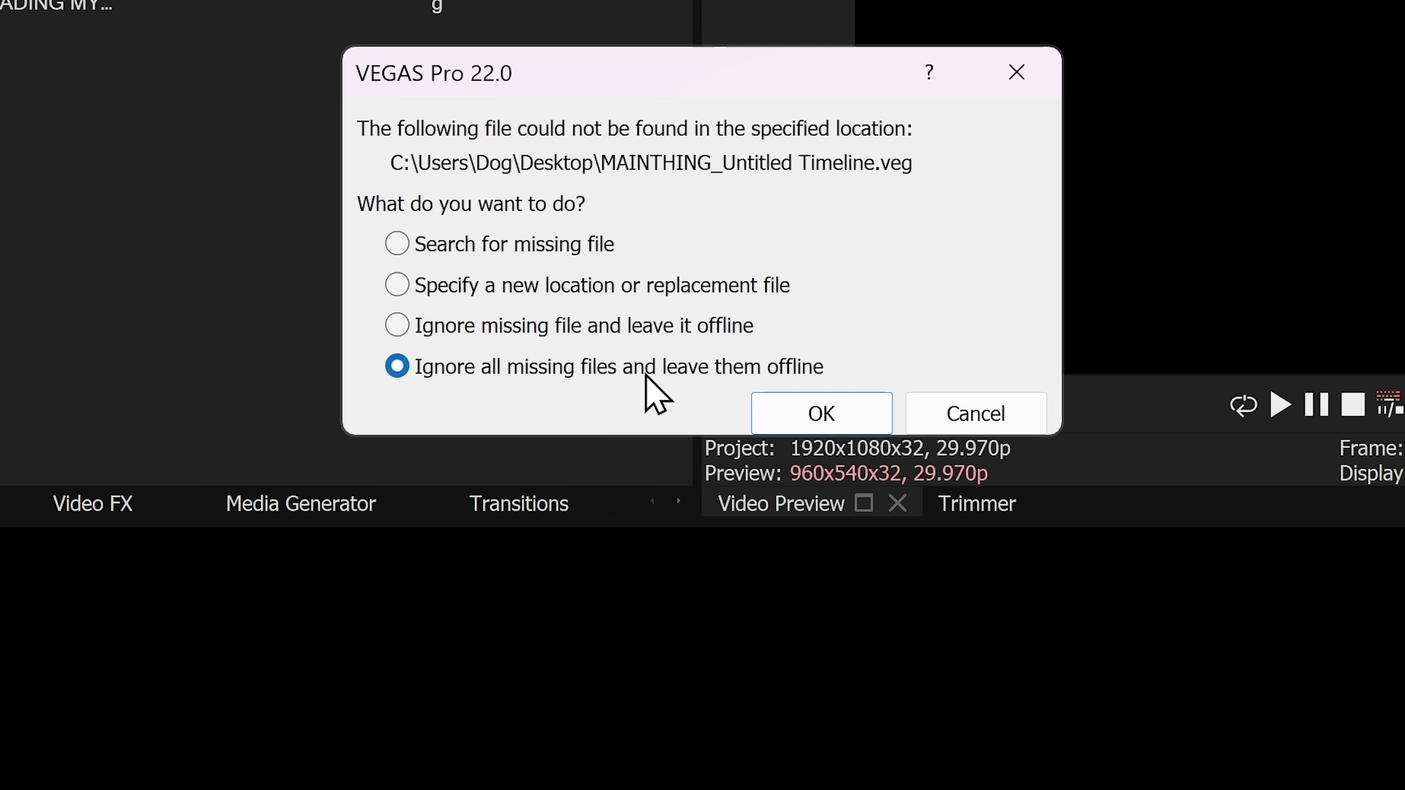
left_click(779, 414)
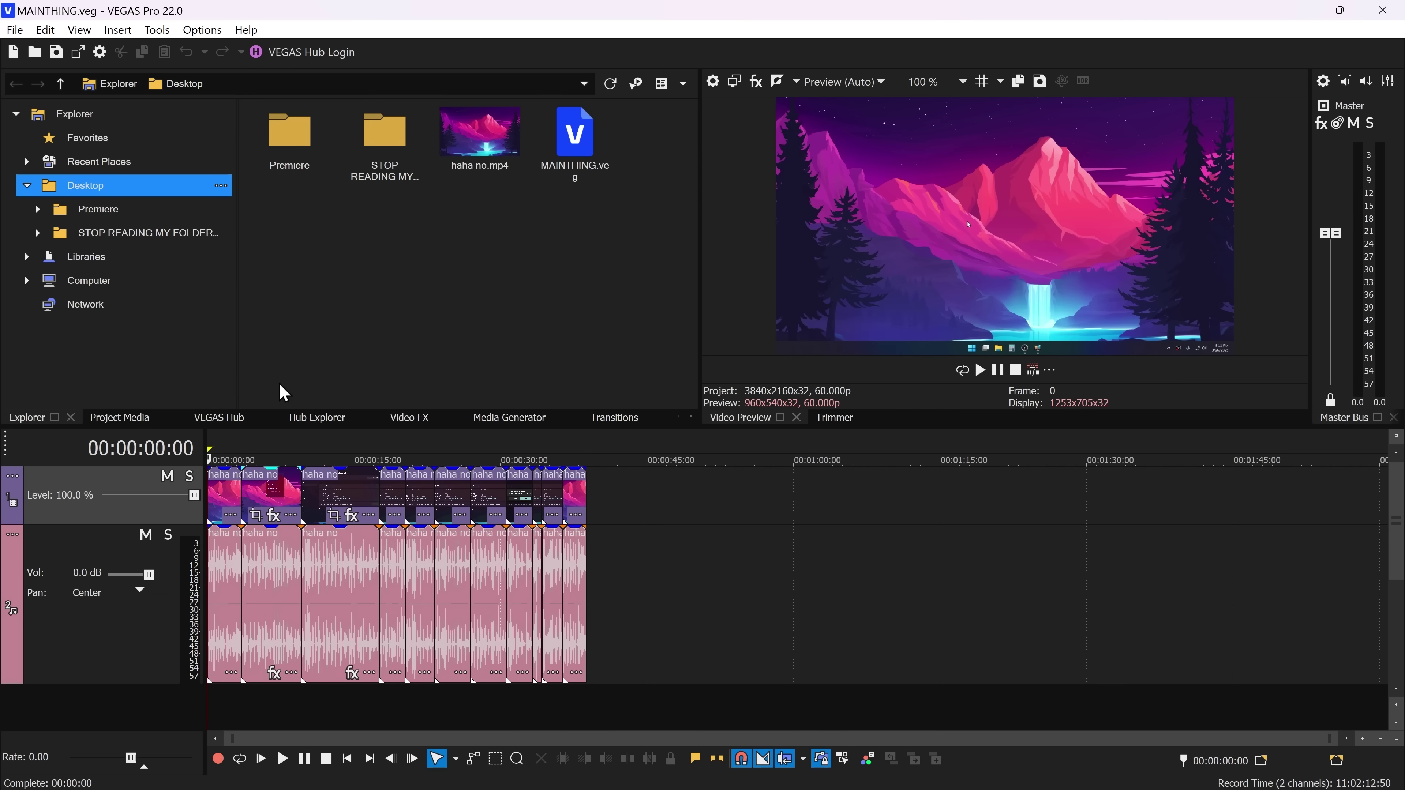
Step: Remove the offline MAINTHING_Untitled Timeline.veg from the project media, and check the Desktop folder in the Explorer against it
left_click(119, 417)
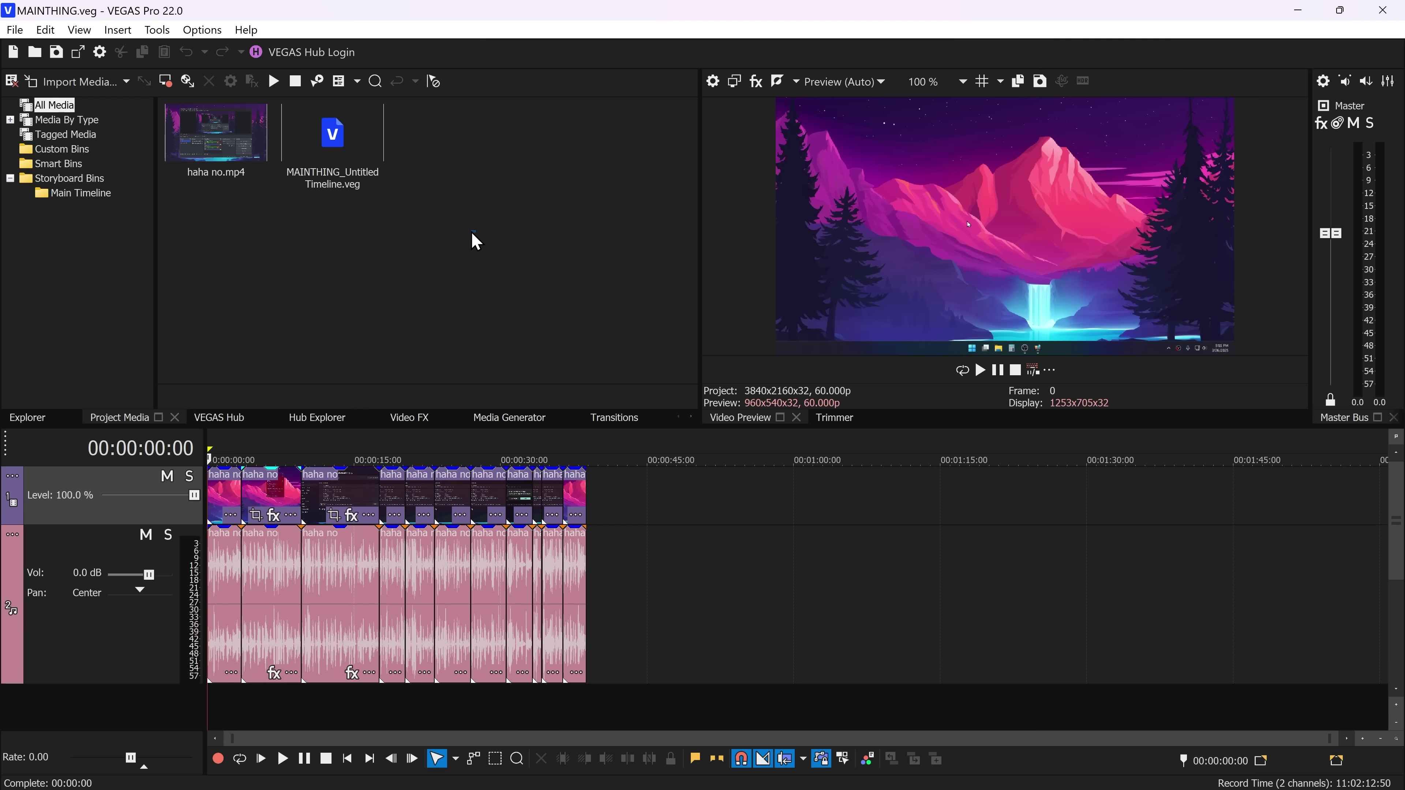
left_click_drag(474, 241, 332, 132)
right_click(334, 130)
left_click(338, 154)
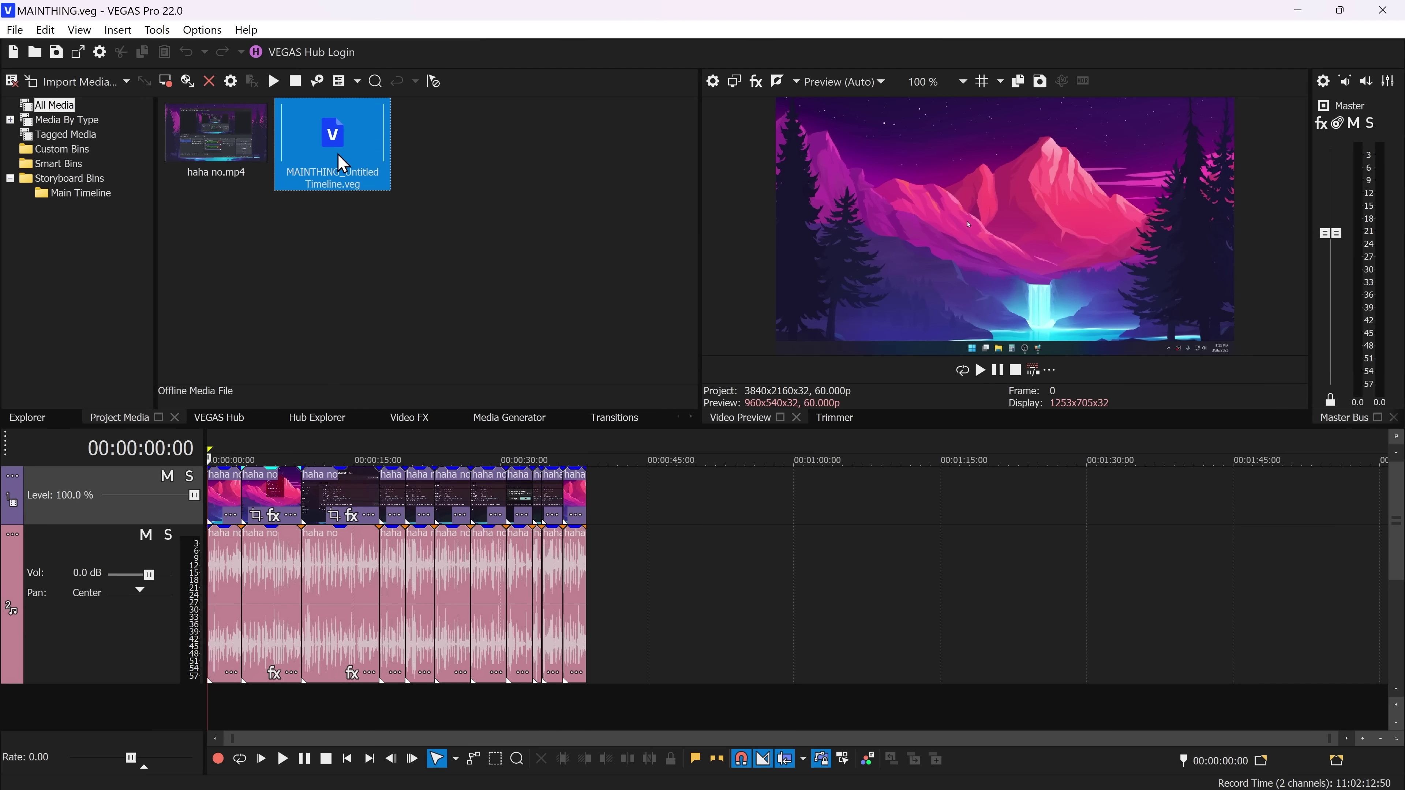
left_click(342, 163)
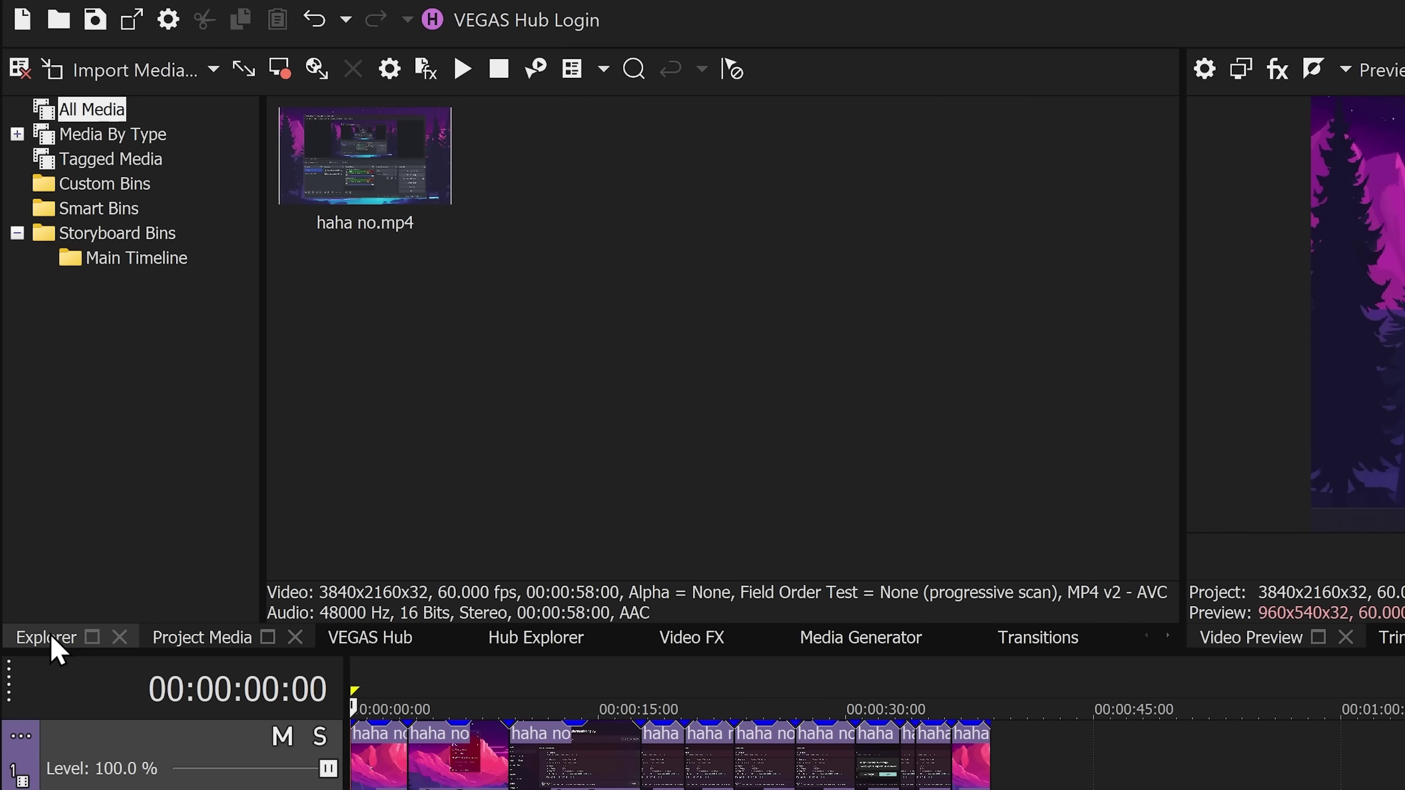
left_click(53, 642)
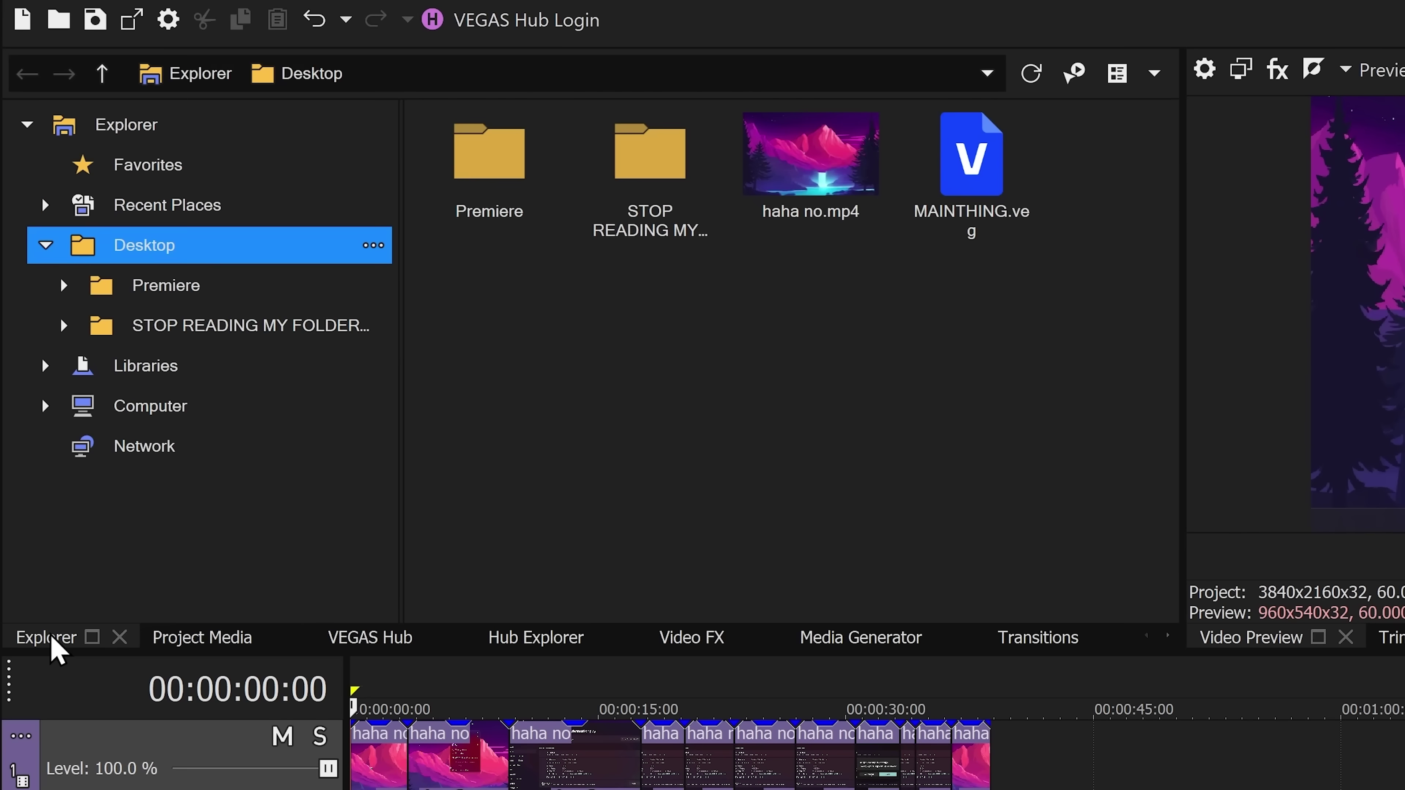
left_click(229, 644)
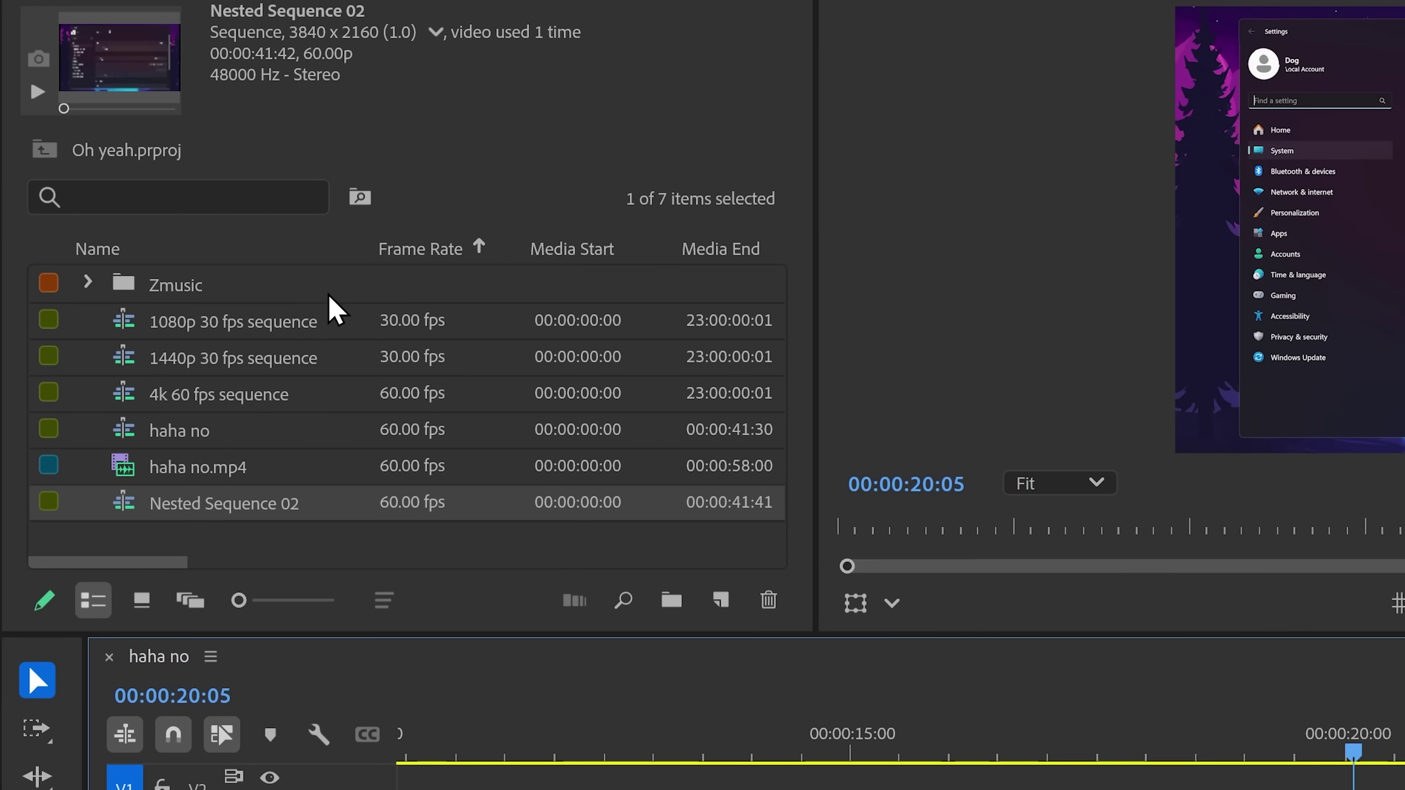
Step: In Premiere Pro, look through the 1080p, 1440p and 4k sequences stored in the Oh yeah.prproj project
left_click(139, 406)
left_click(139, 360)
left_click(135, 323)
left_click(126, 364)
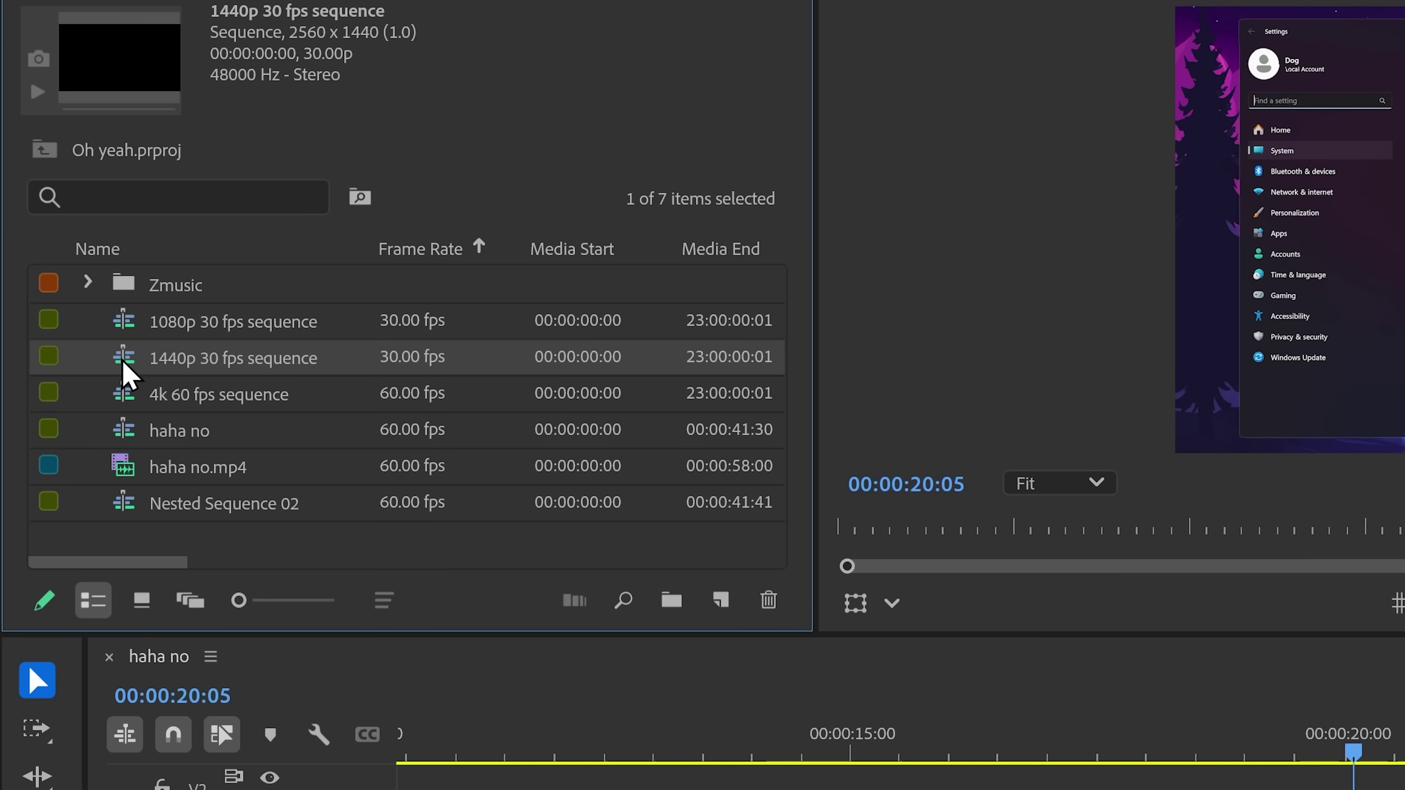
left_click(139, 394)
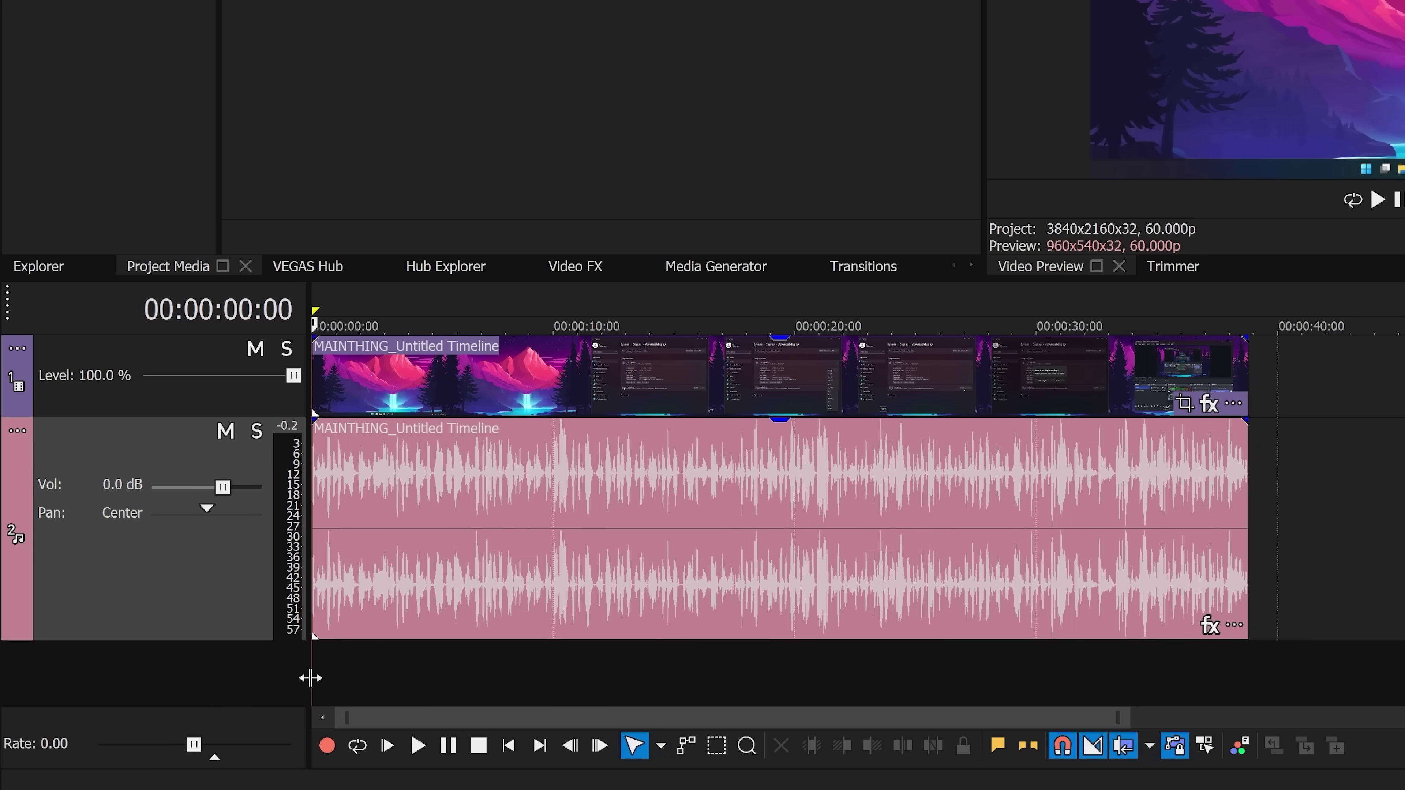
Step: In VEGAS Pro, add a Levels effect to the project's video output
left_click_drag(308, 678, 324, 680)
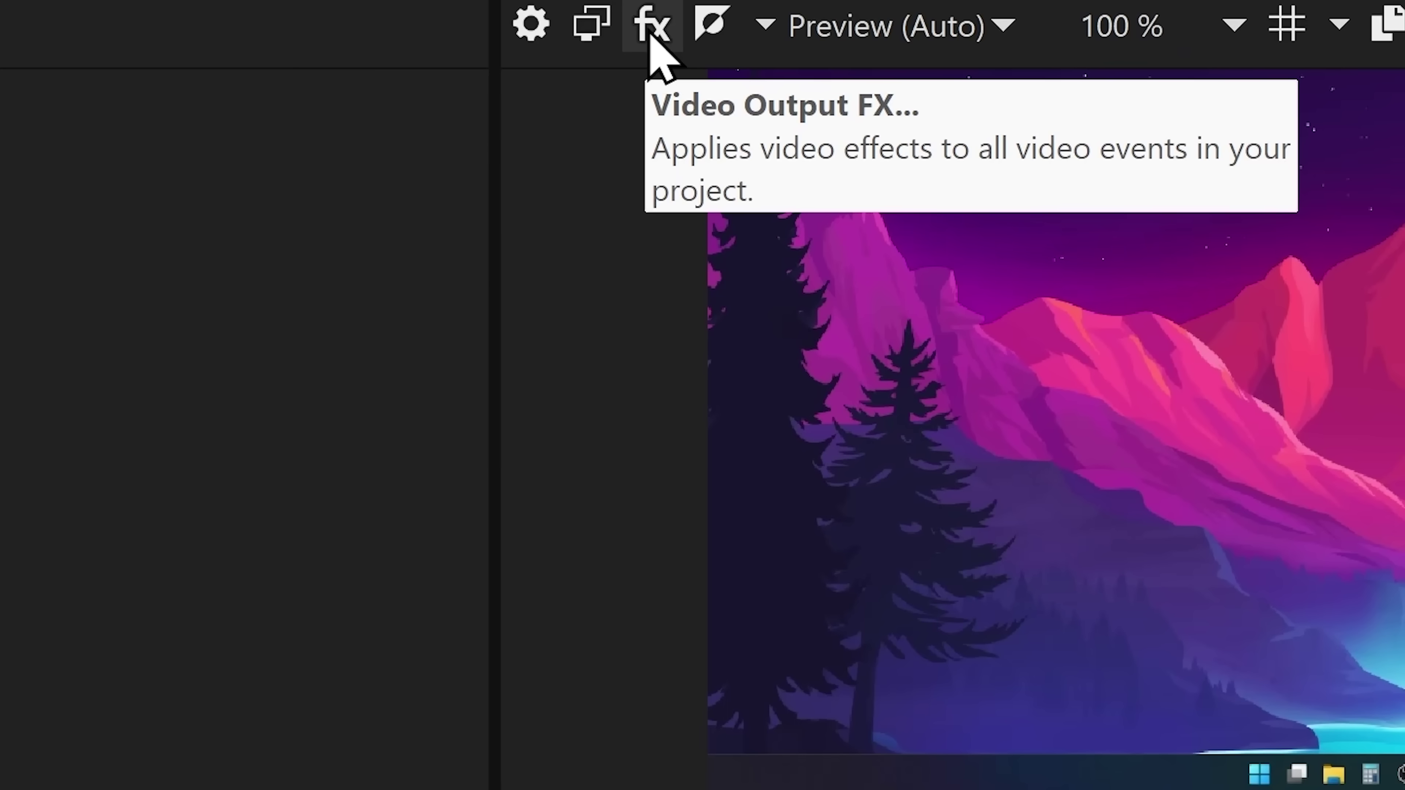
left_click(651, 30)
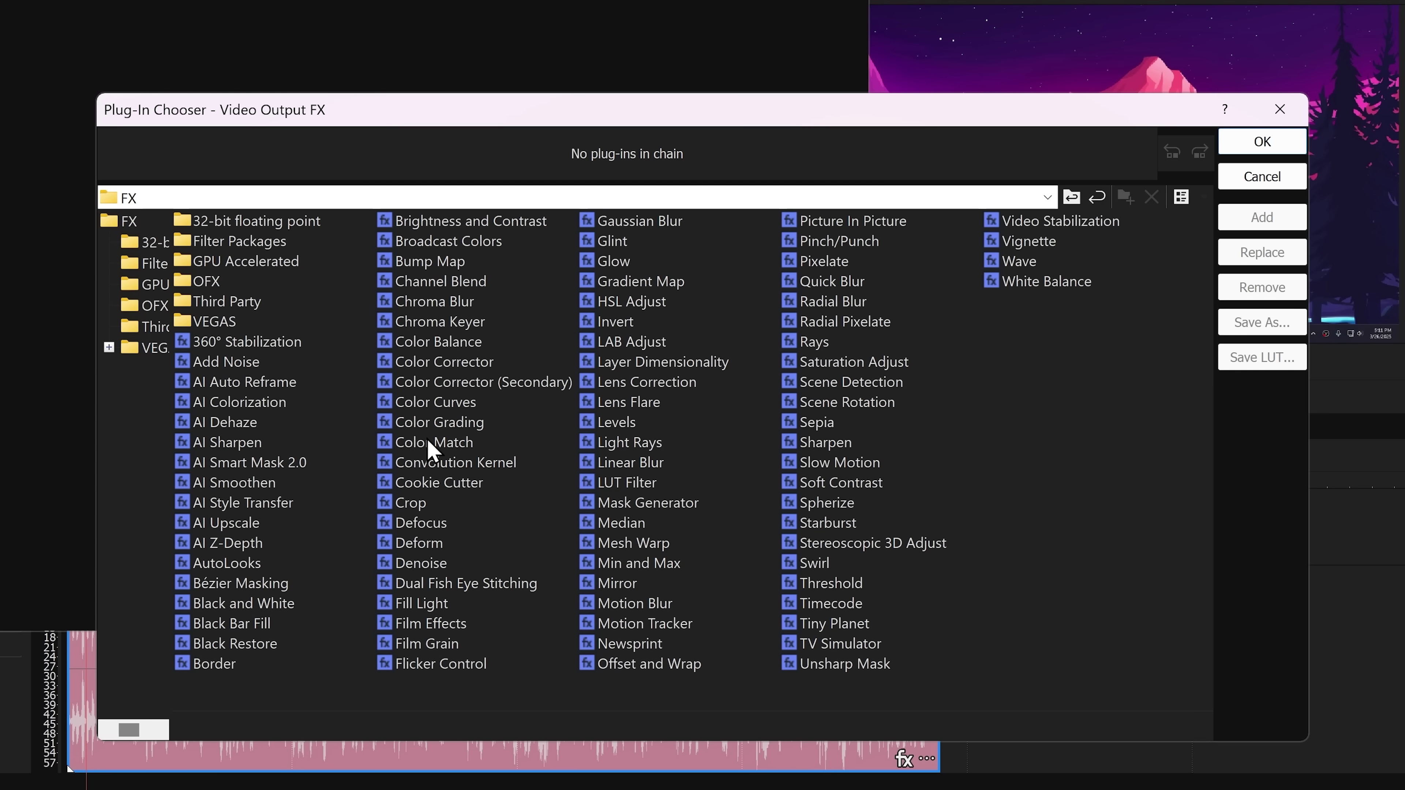
left_click(638, 465)
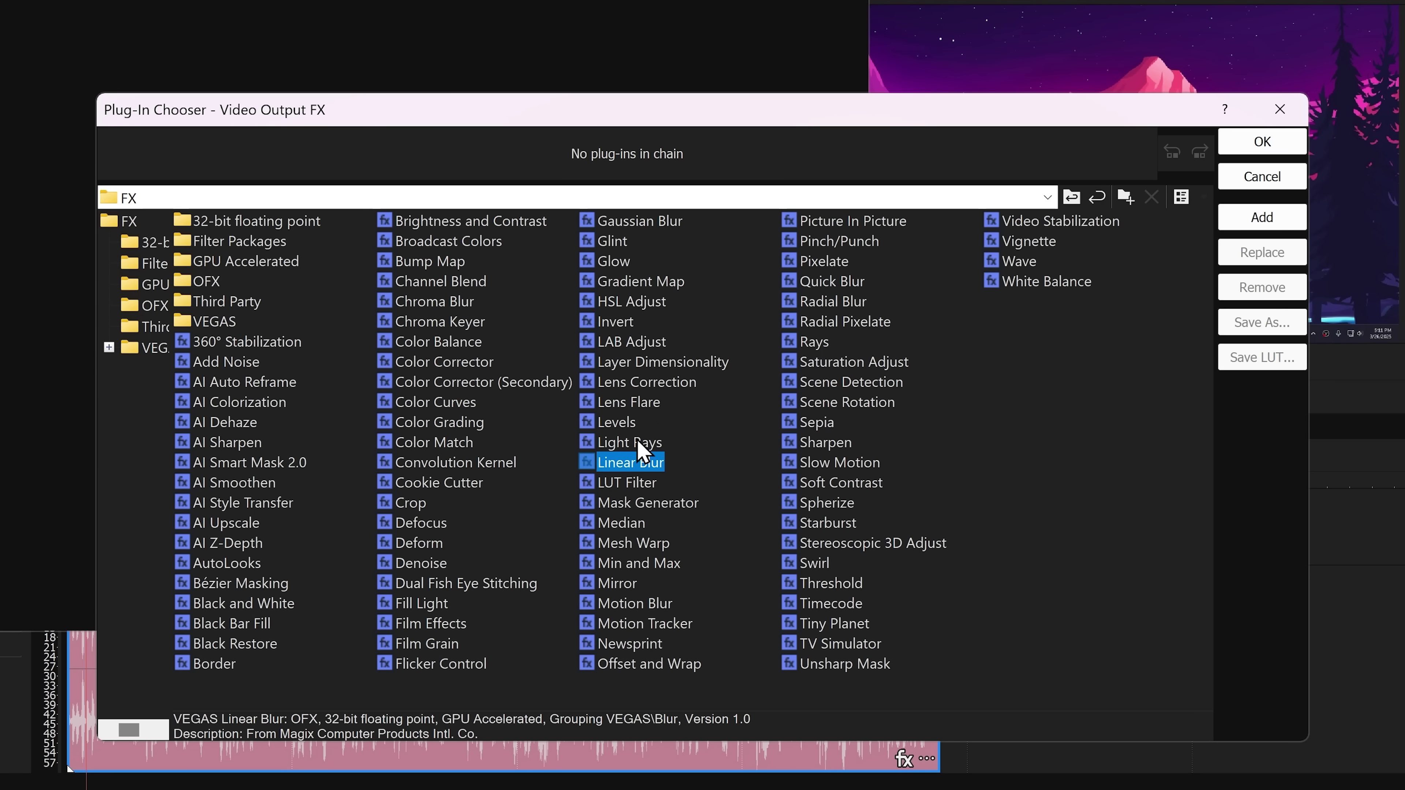
left_click(639, 401)
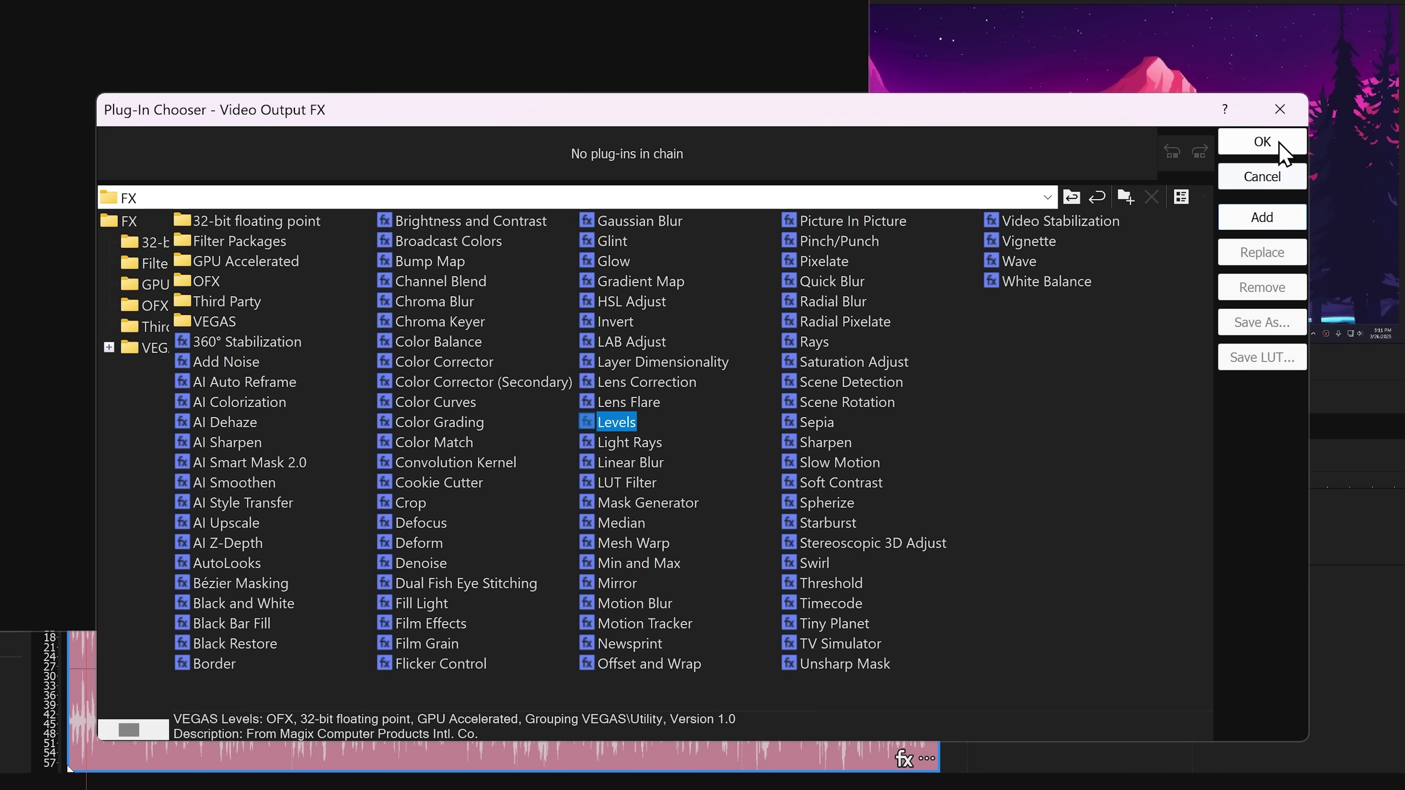
left_click(1280, 145)
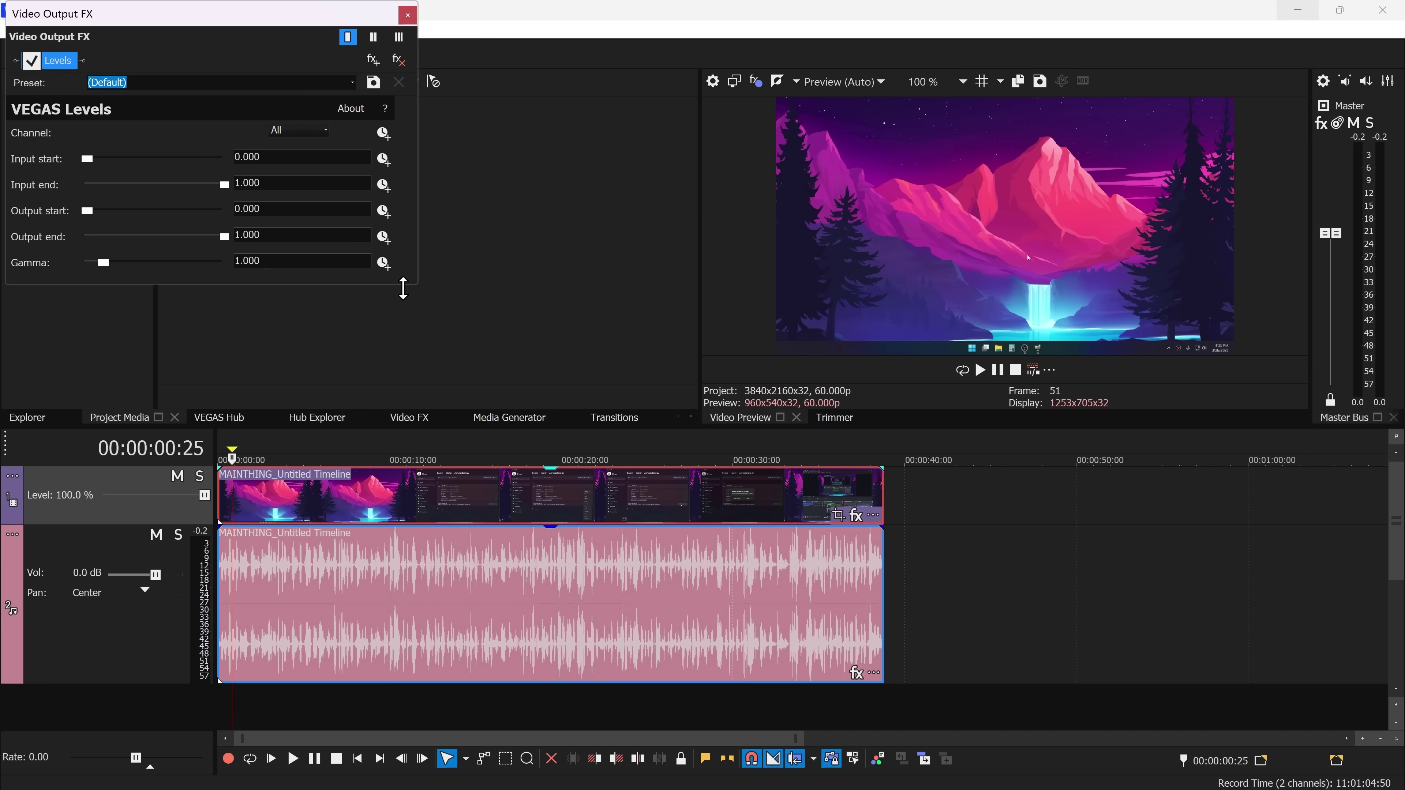
Step: Set the Levels effect's input start to 0.675, toggle the effect for comparison and leave it disabled
left_click_drag(87, 160, 111, 181)
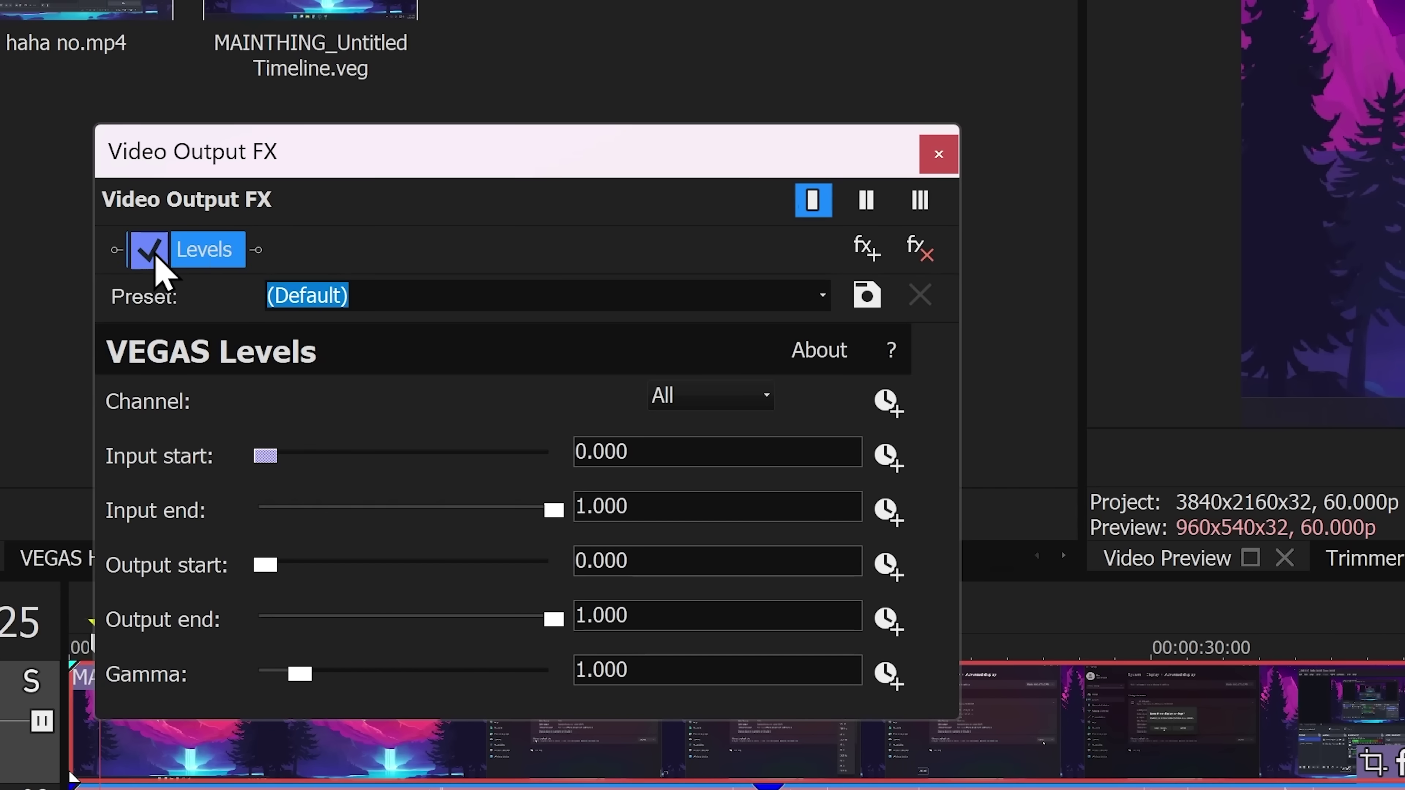
left_click_drag(265, 455, 461, 463)
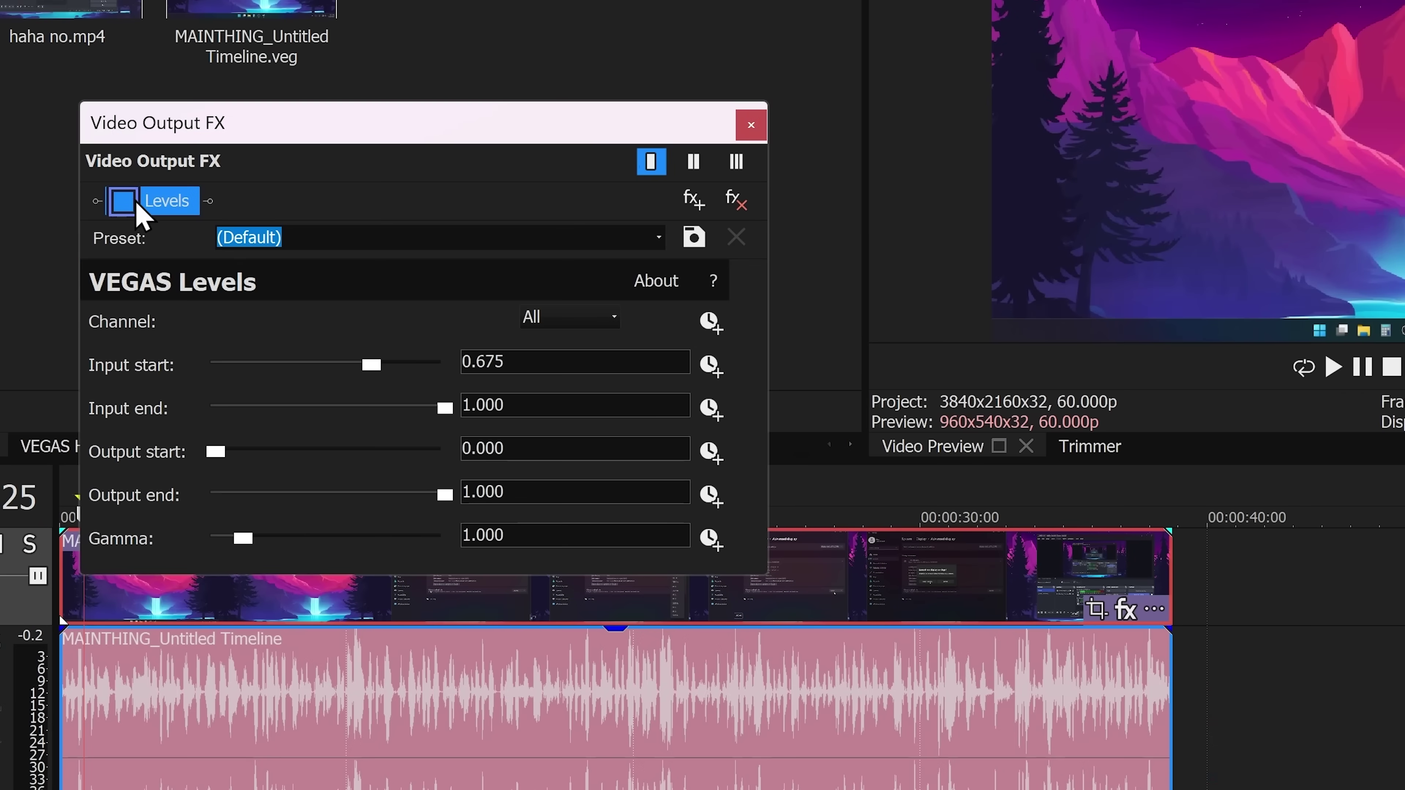
left_click(136, 205)
left_click(137, 205)
left_click(136, 205)
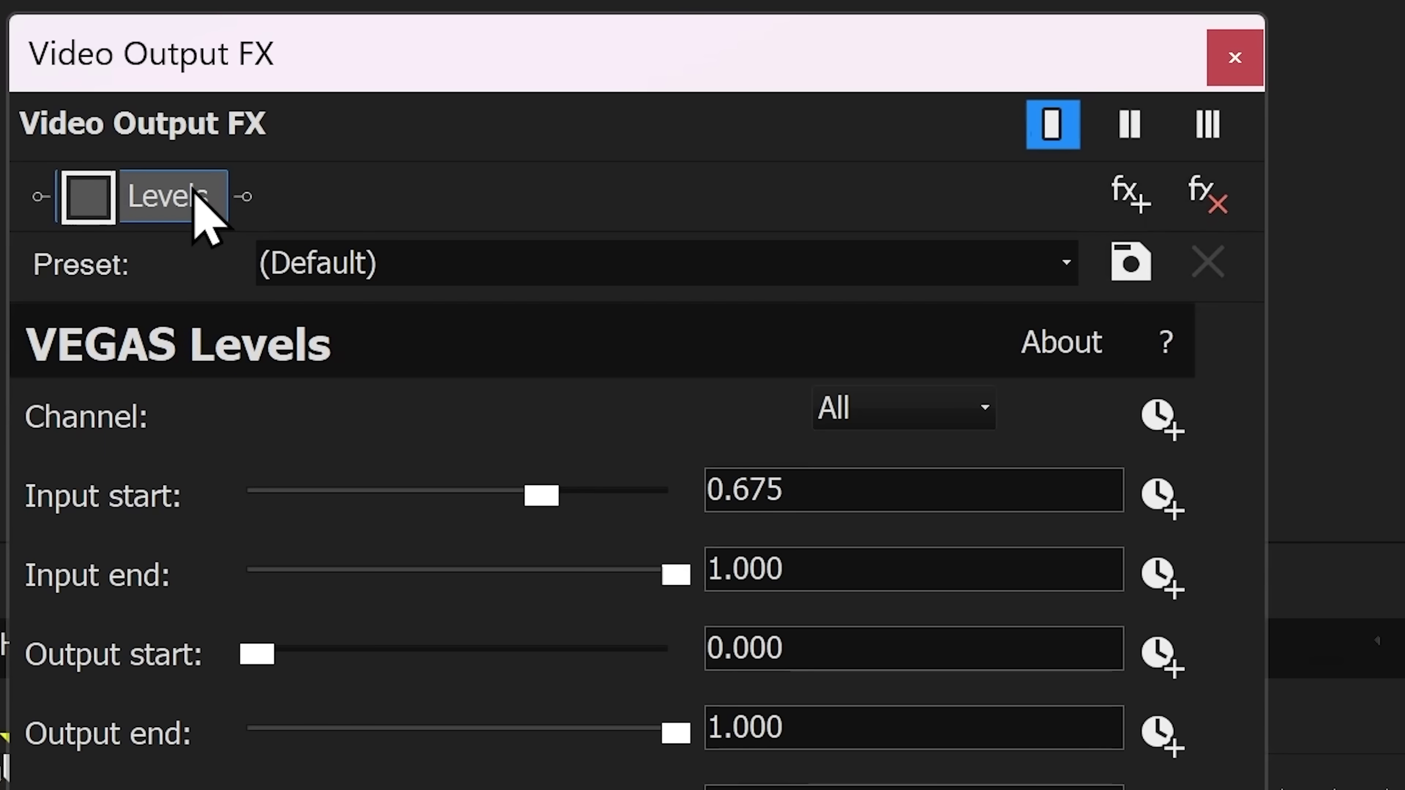
Step: Arrange the Levels effect's settings in three columns and close the Video Output FX window
left_click(195, 191)
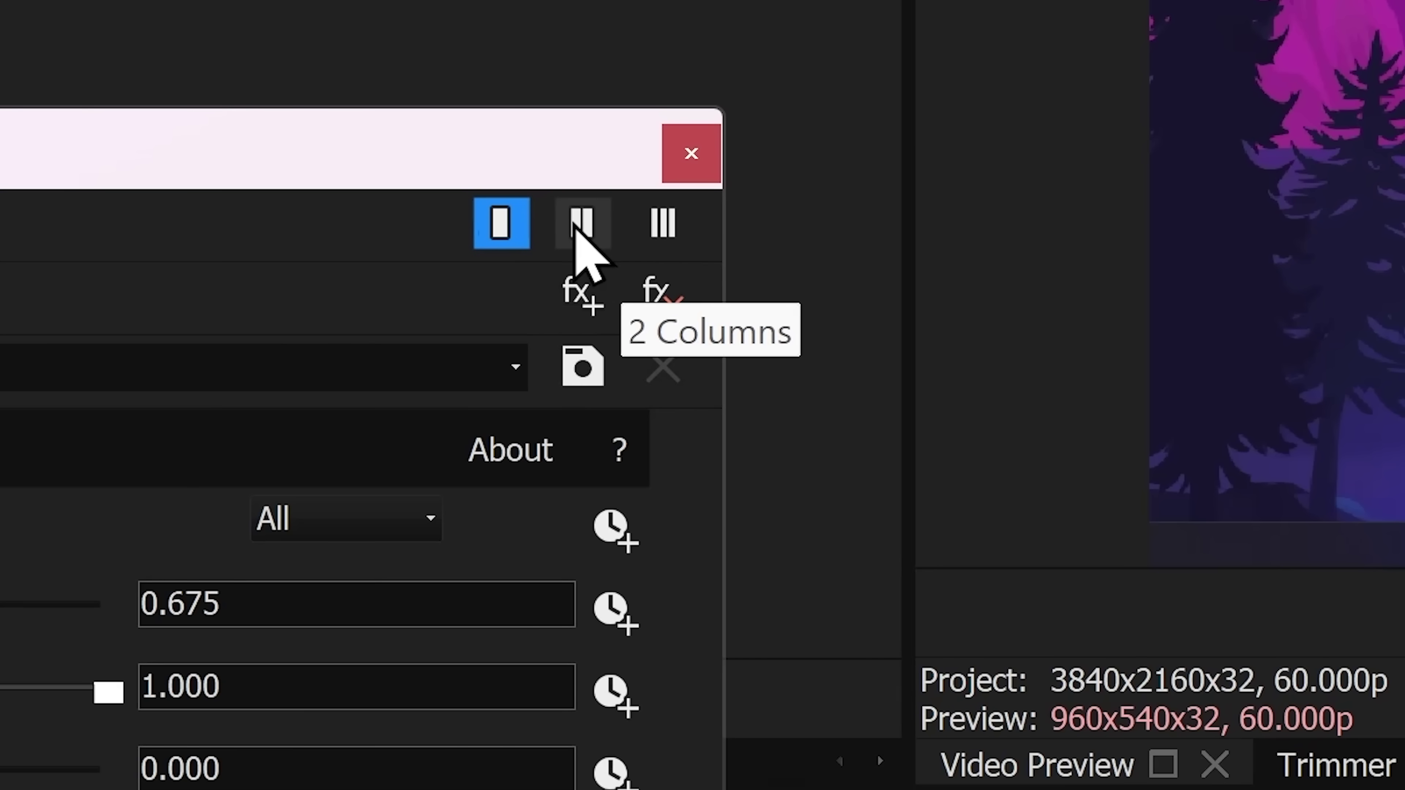
left_click(661, 223)
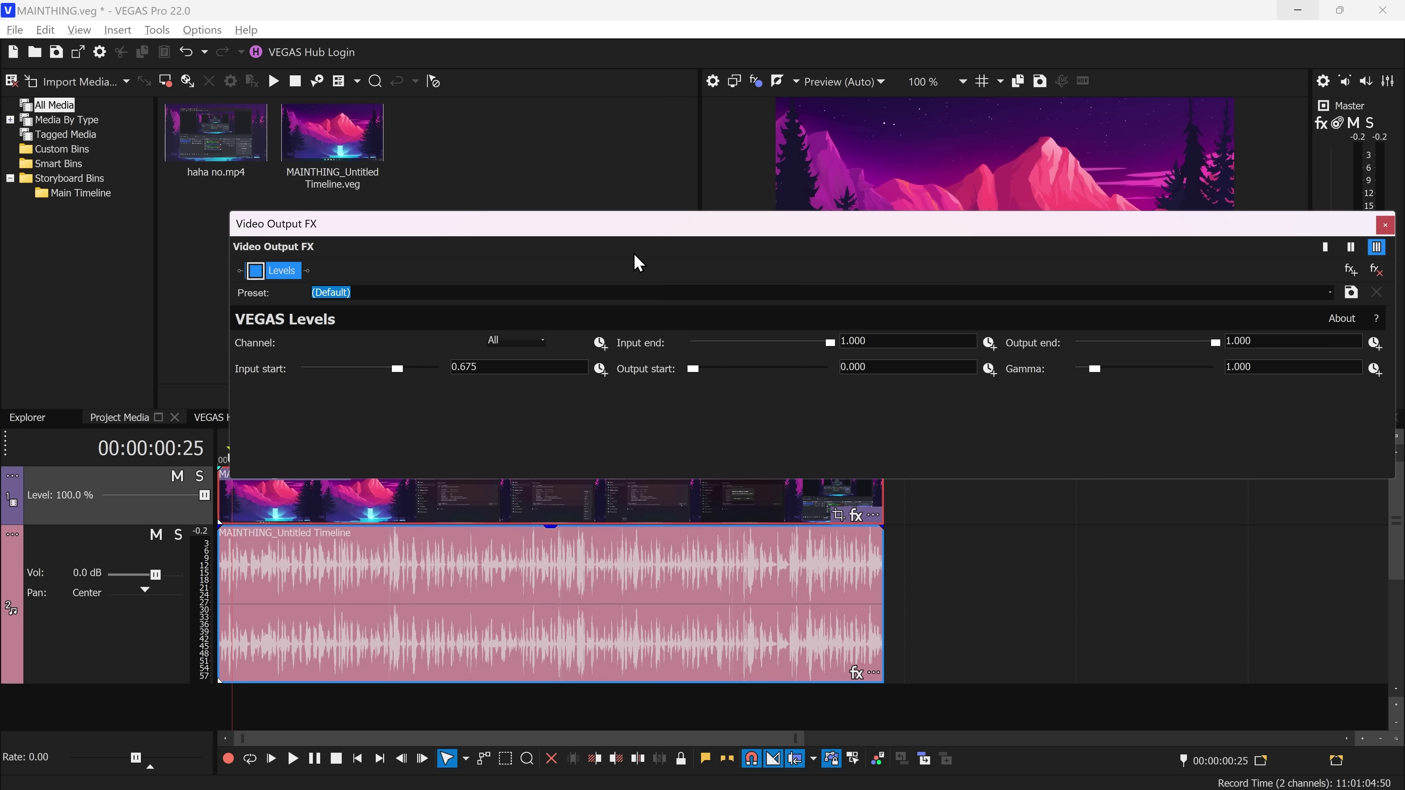
left_click(1384, 224)
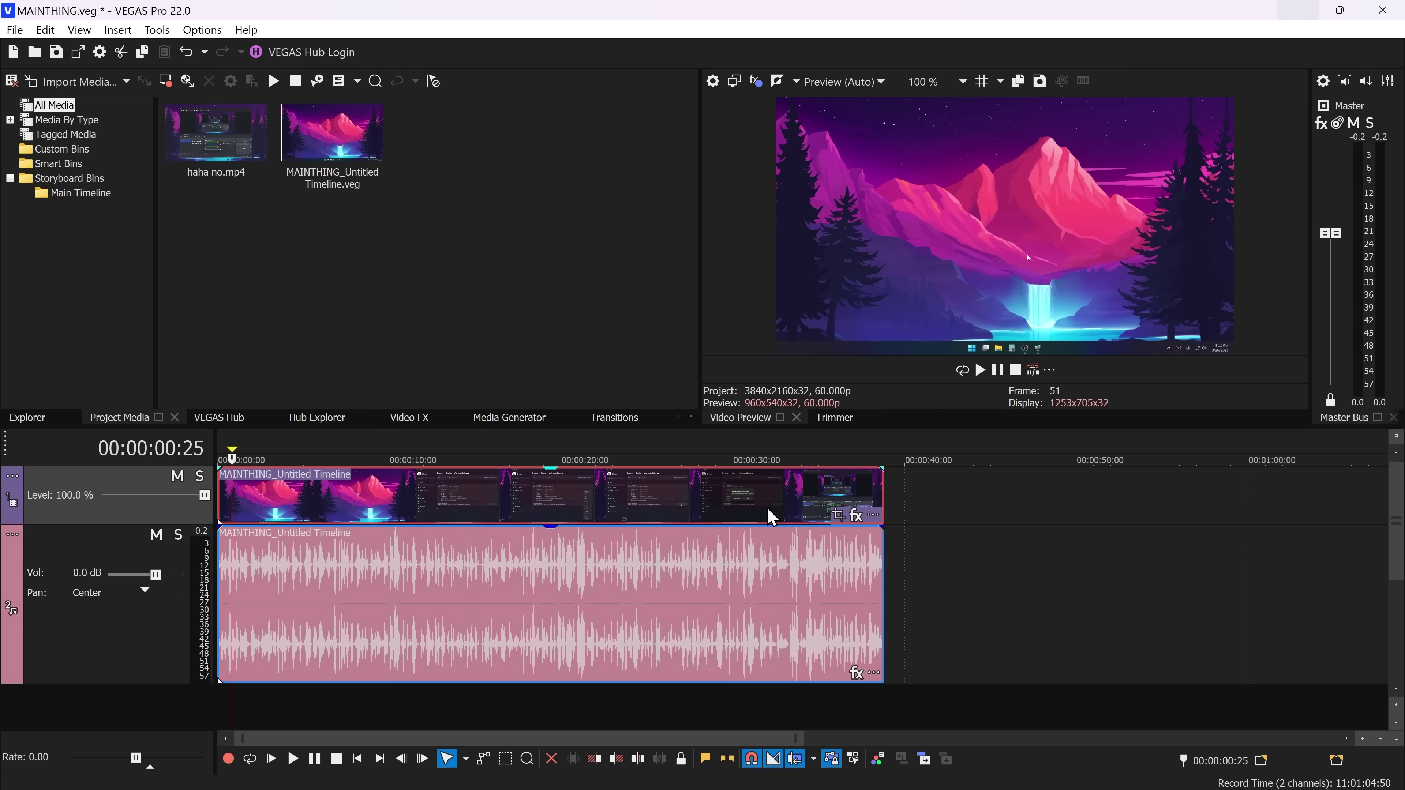
Step: Open Pan/Crop for the MAINTHING_Untitled Timeline video event and add a position keyframe at about 00:00:03:24
left_click(856, 516)
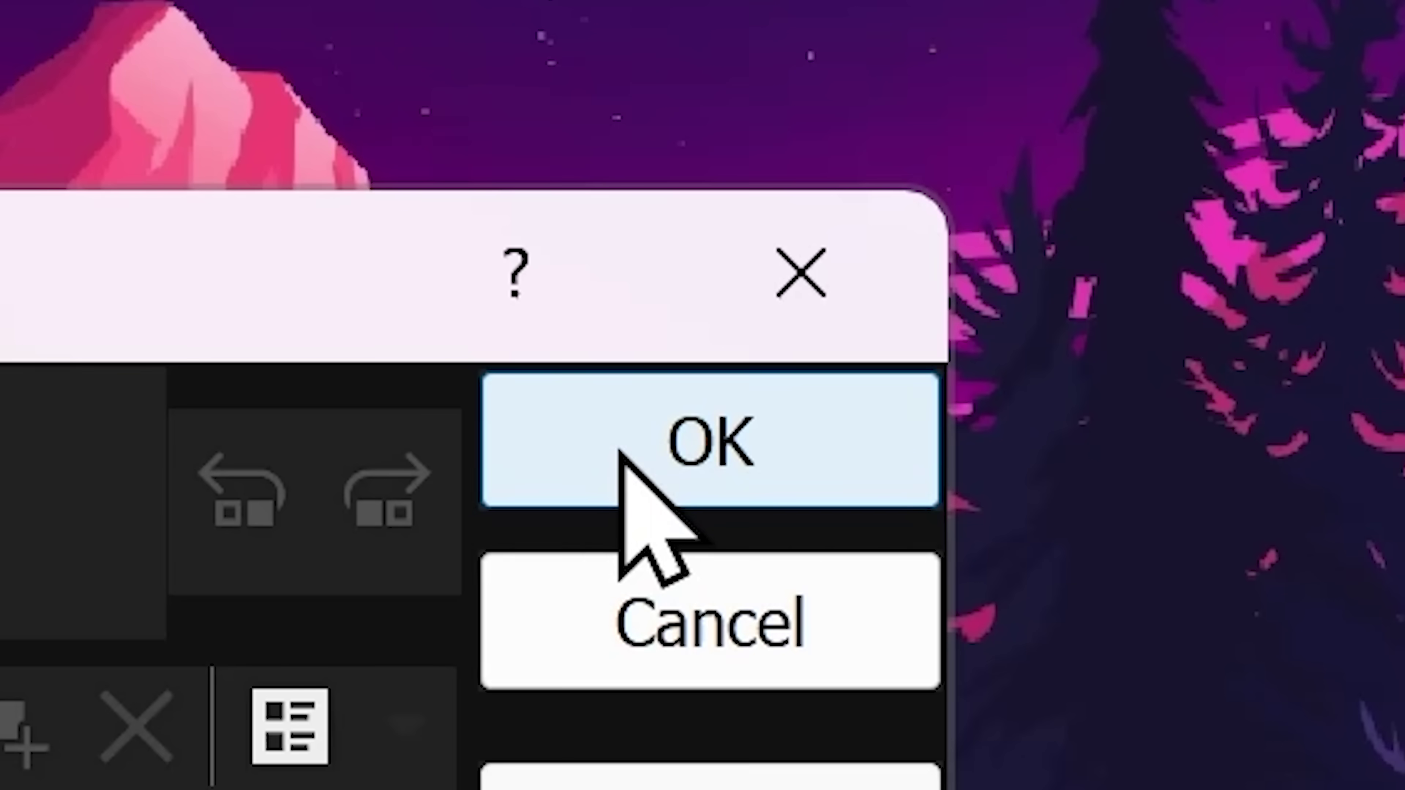
left_click(1254, 146)
left_click_drag(924, 231, 934, 149)
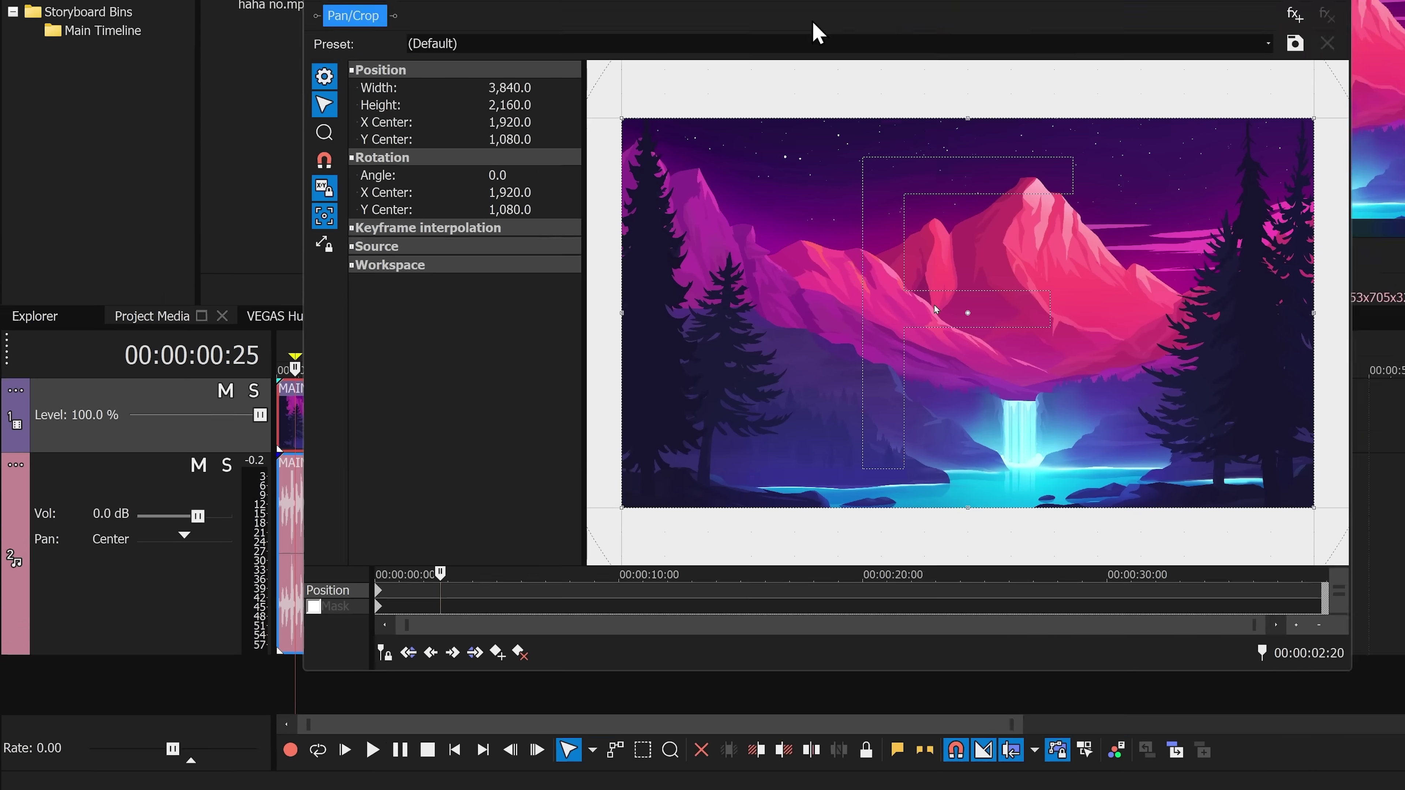
left_click_drag(879, 0, 965, 0)
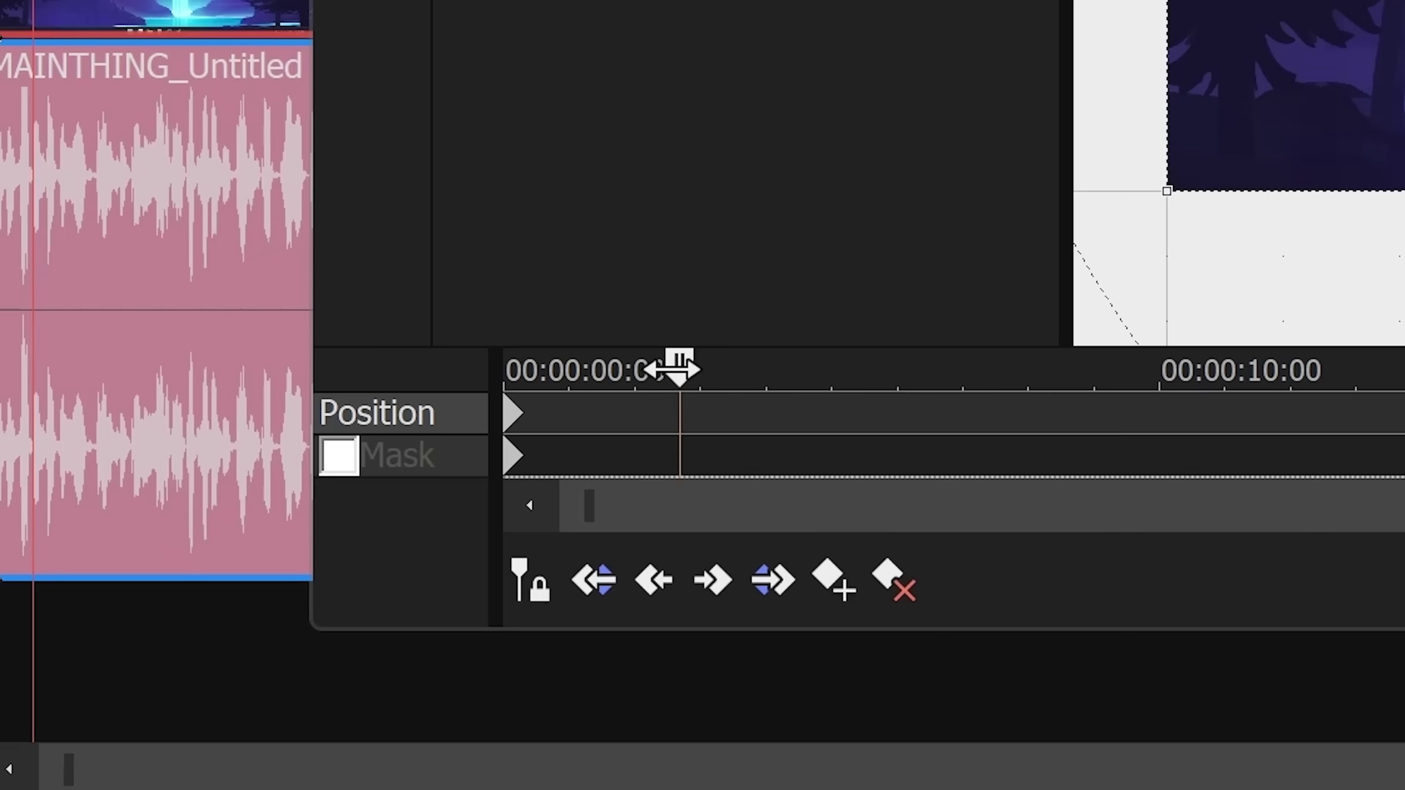
left_click_drag(674, 365, 762, 368)
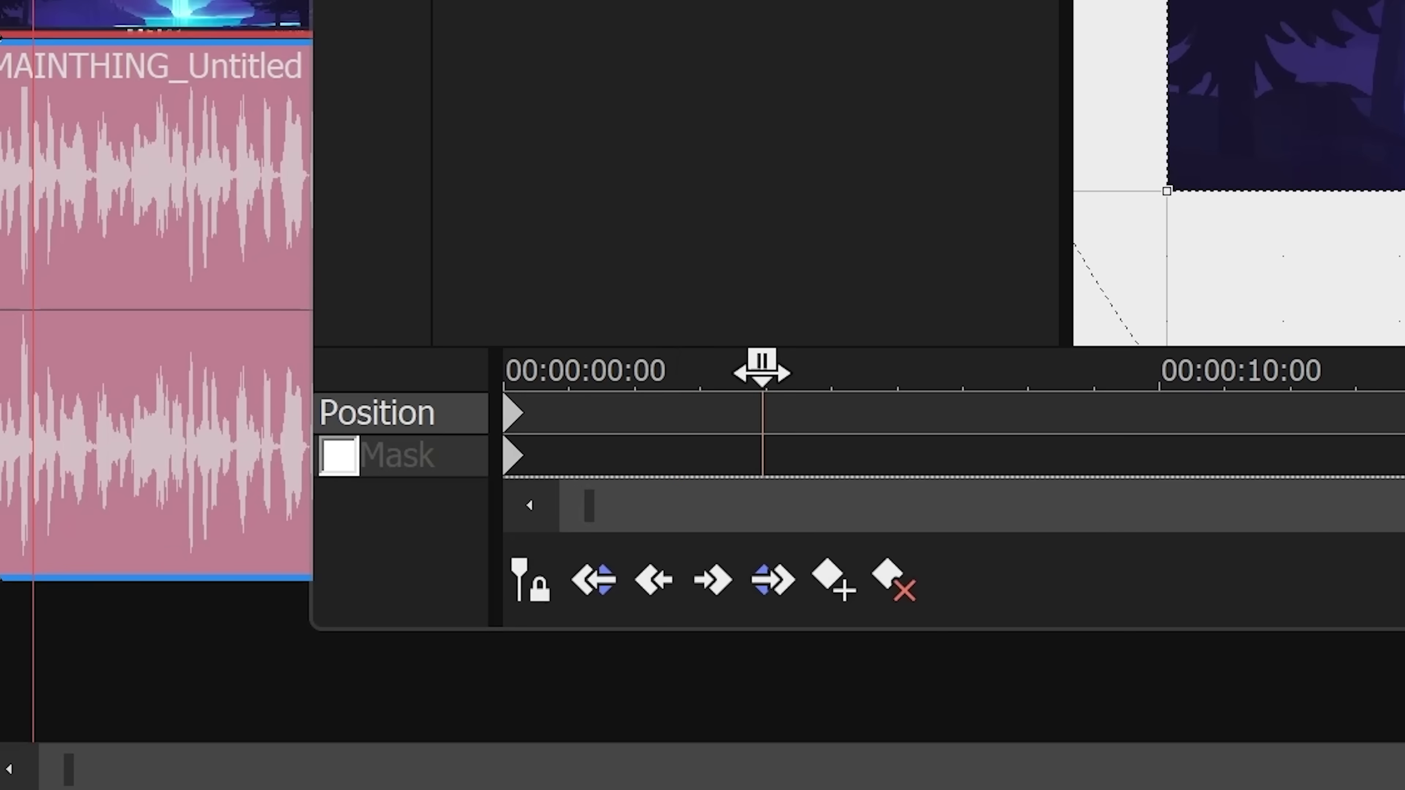
left_click(843, 591)
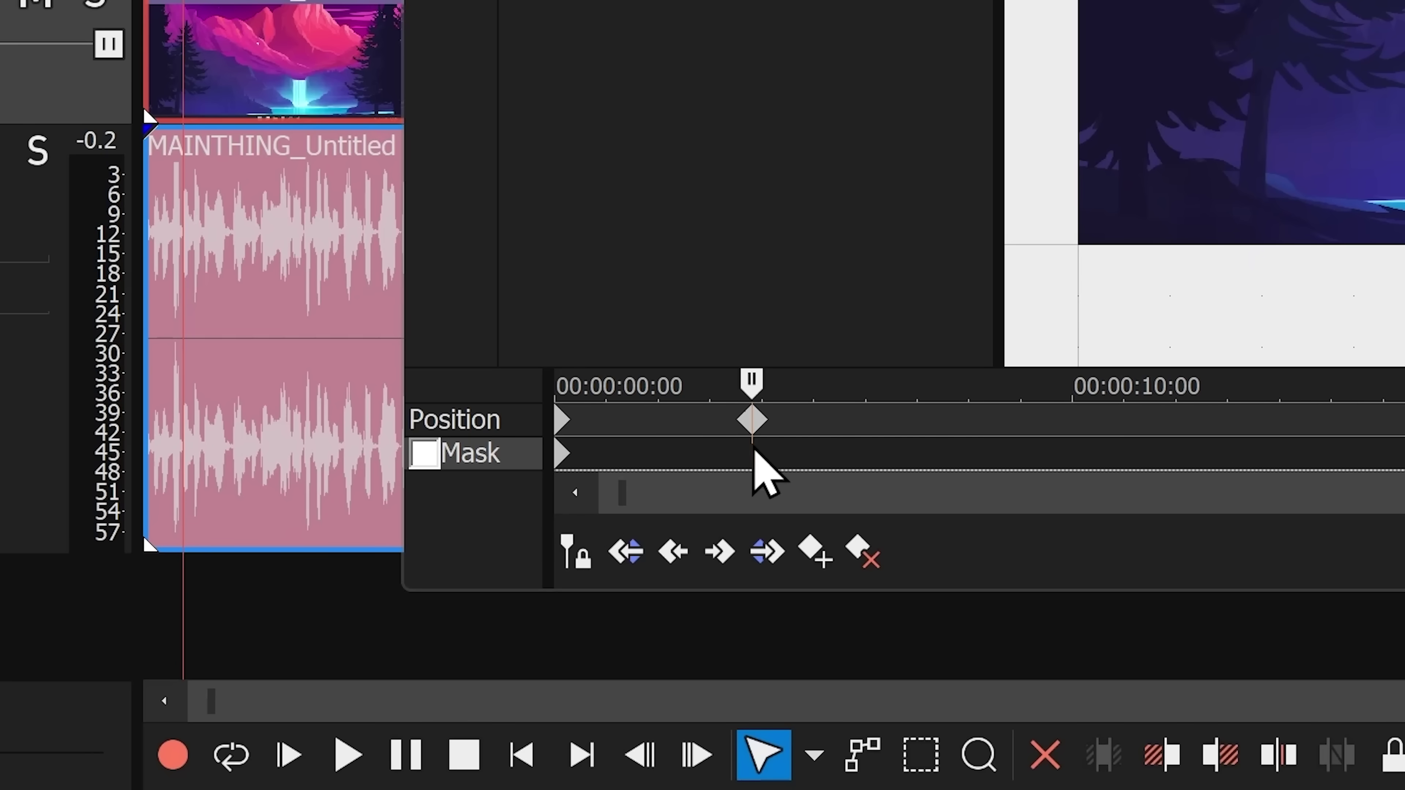
Step: Set the crop frame's height to 2,185.0 at the new position keyframe
double_click(768, 408)
left_click(796, 411)
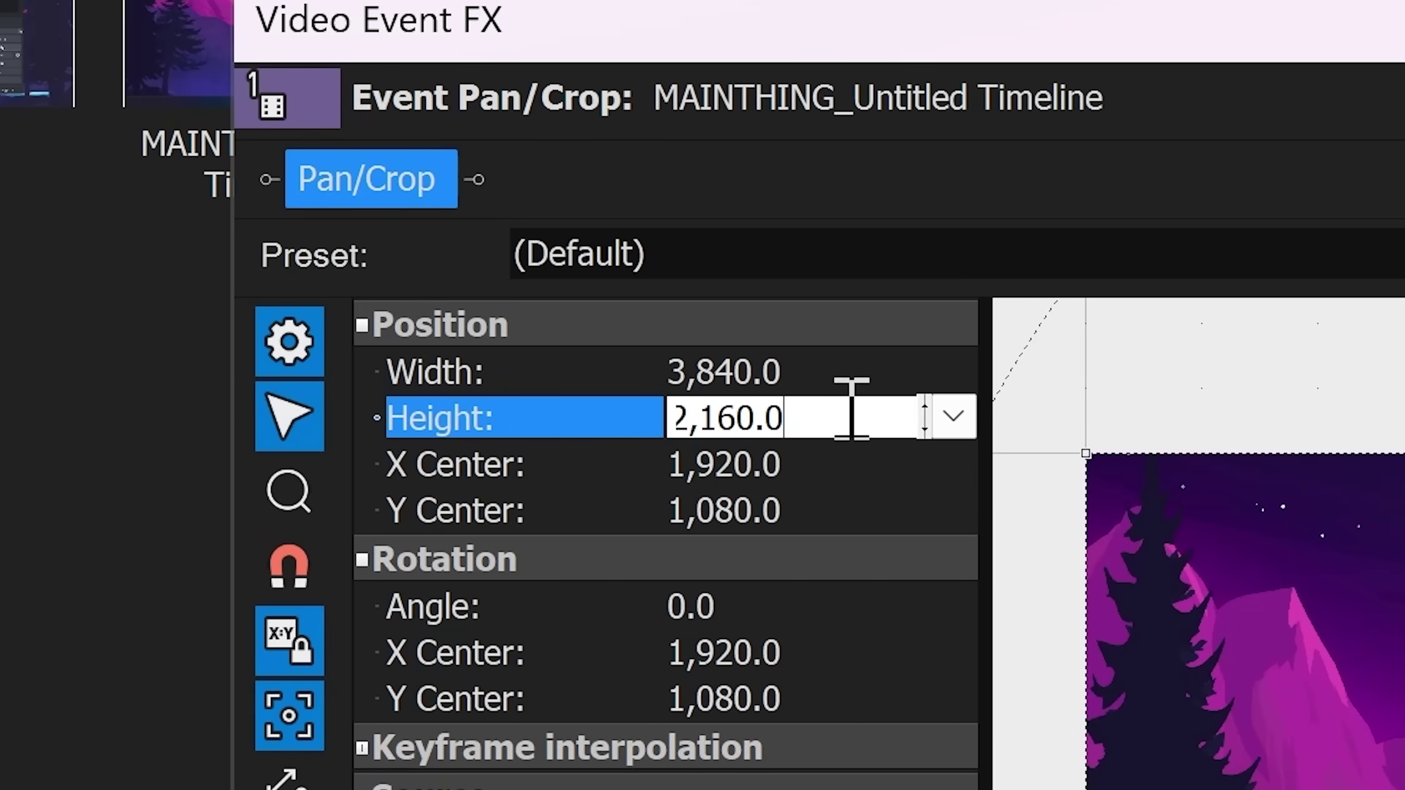
mouse_move(927, 429)
left_mouse_down()
mouse_move(928, 365)
mouse_move(931, 440)
mouse_move(929, 421)
left_mouse_up()
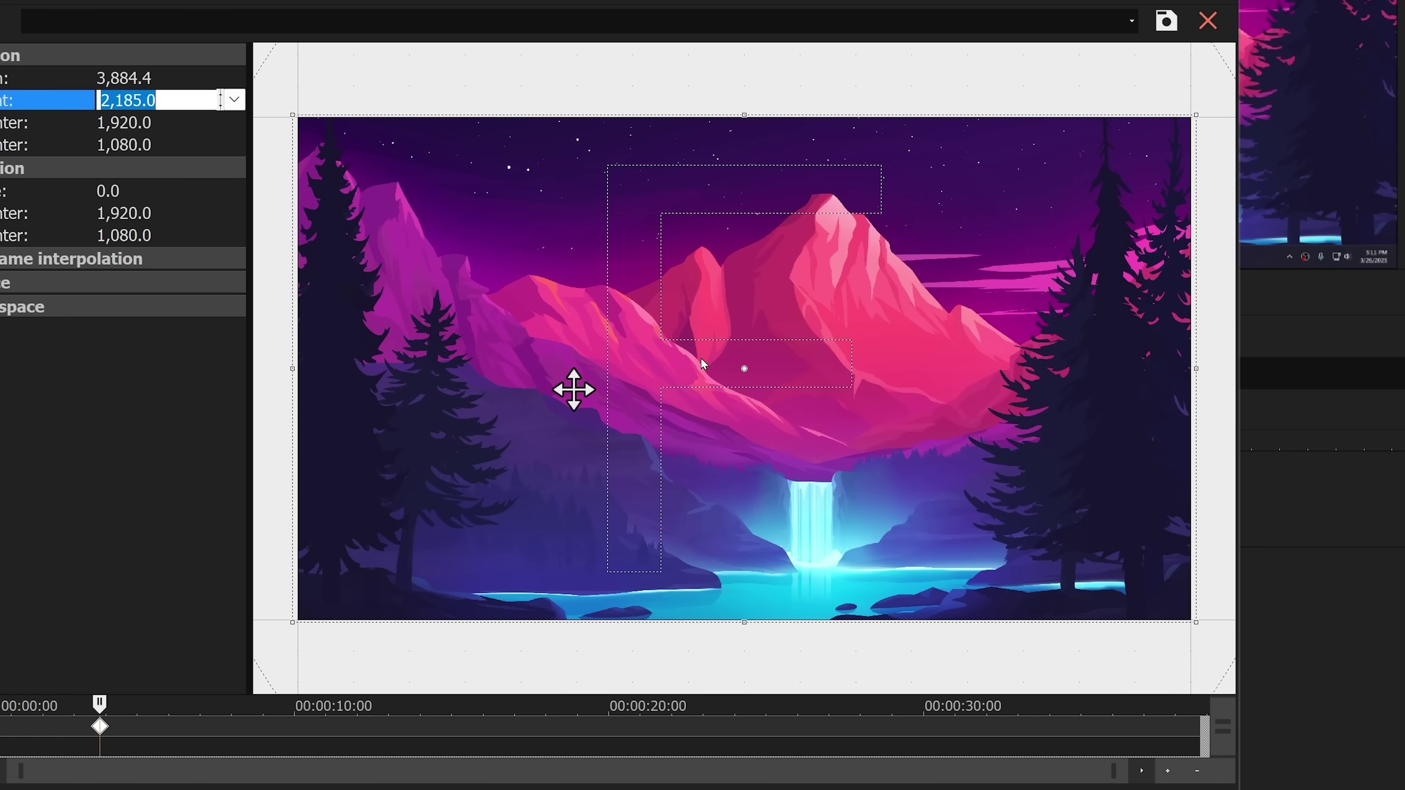
Step: Resize and move the crop frame freely to about 1,848 by 1,039, centred at about X 1,760 and Y 1,080
left_click_drag(293, 622, 555, 428)
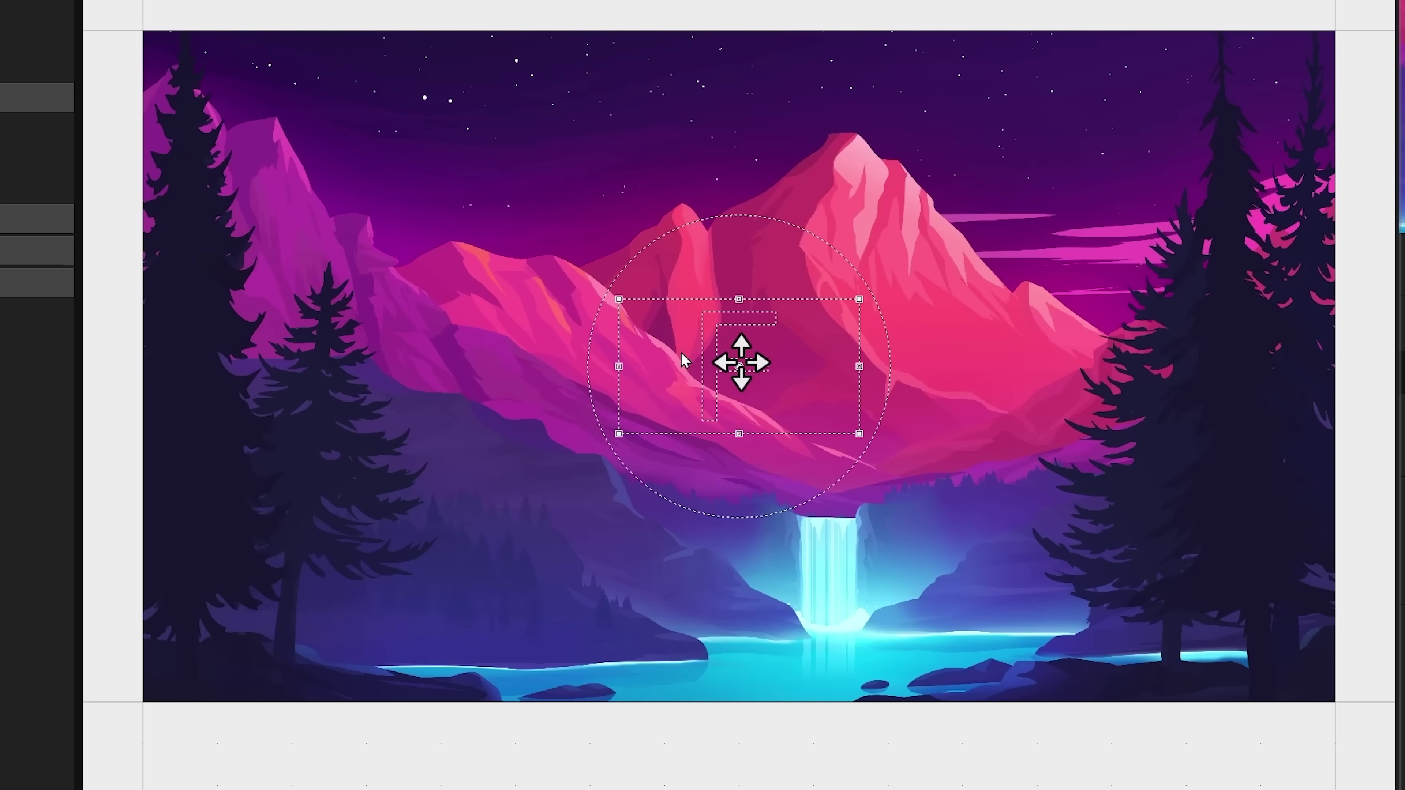
left_click_drag(590, 59, 464, 141)
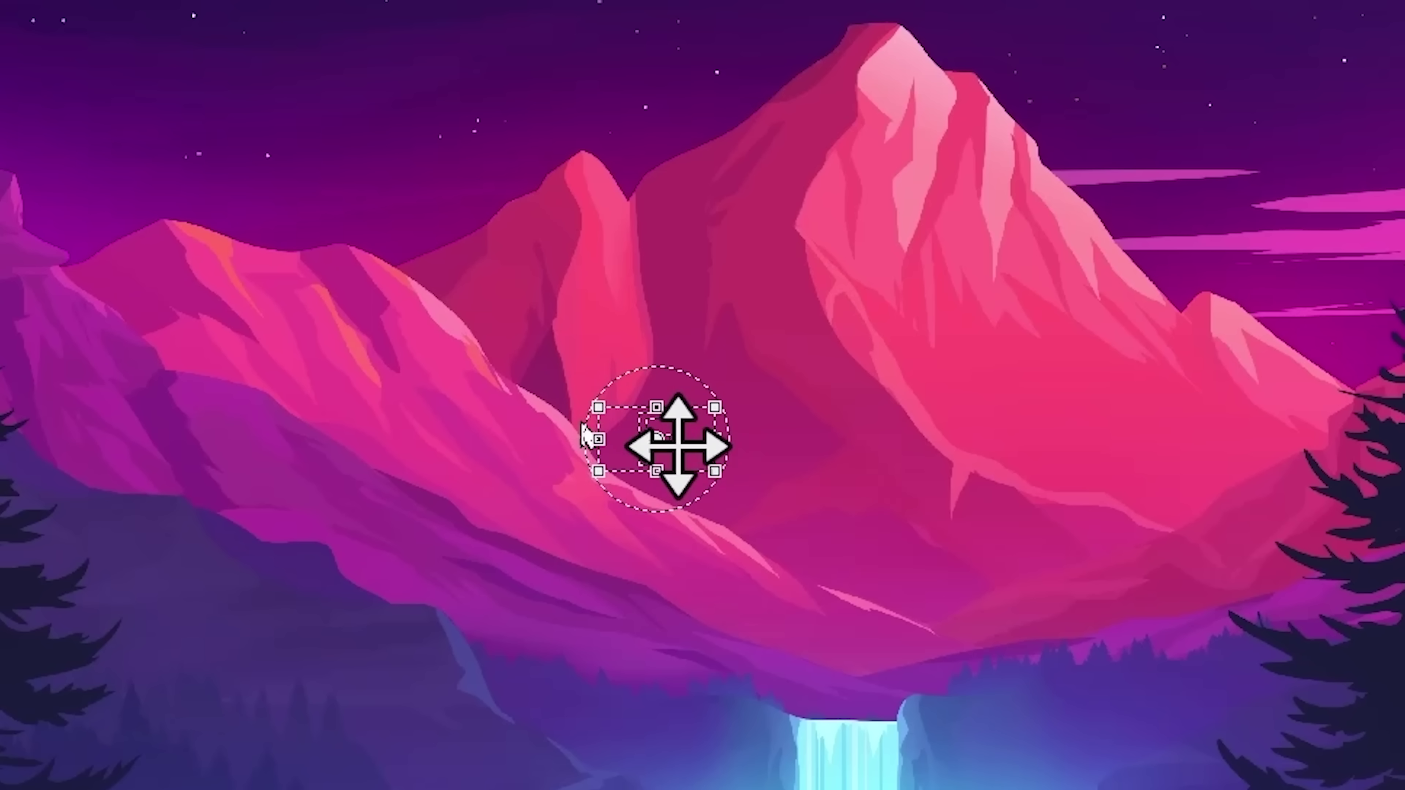
left_click_drag(436, 403, 424, 404)
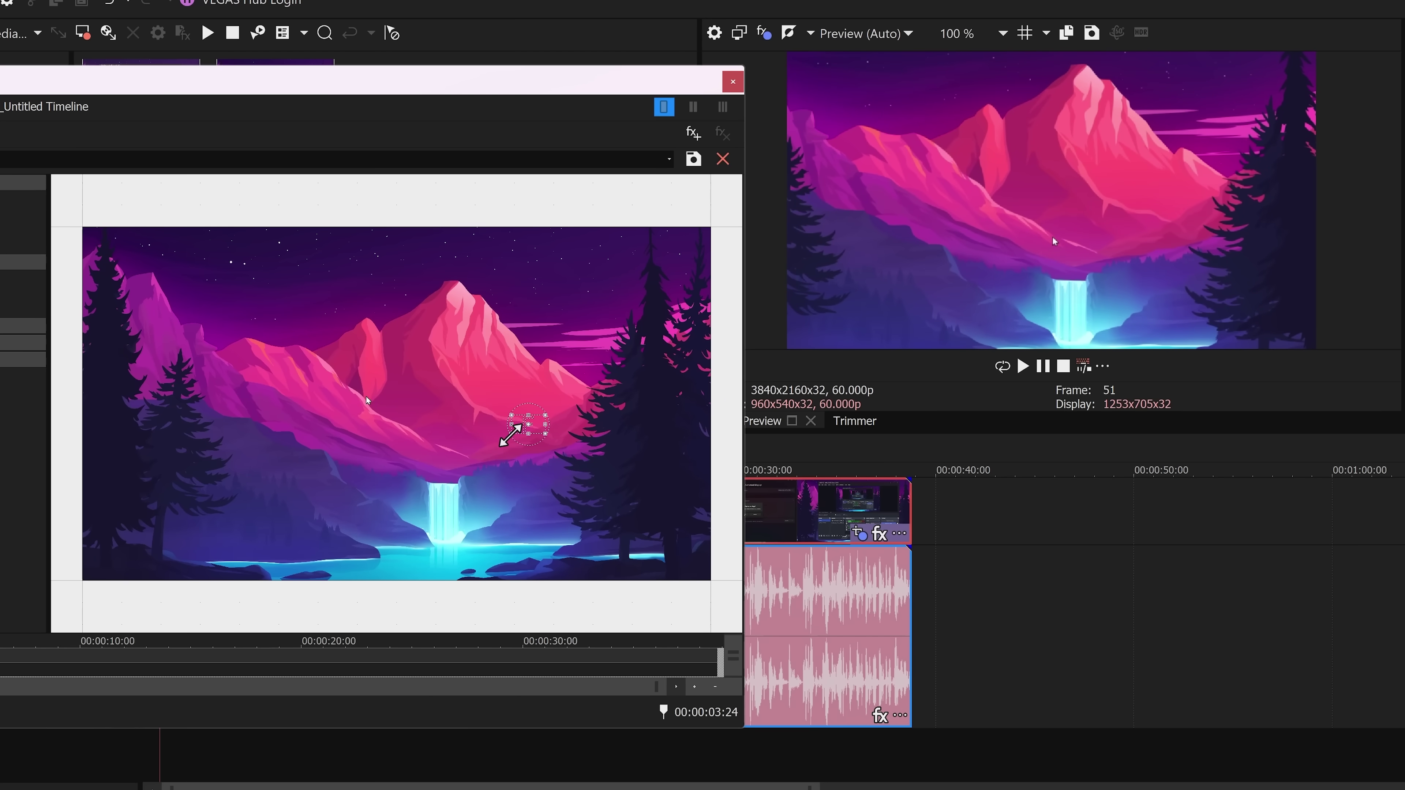
left_click_drag(508, 436, 413, 489)
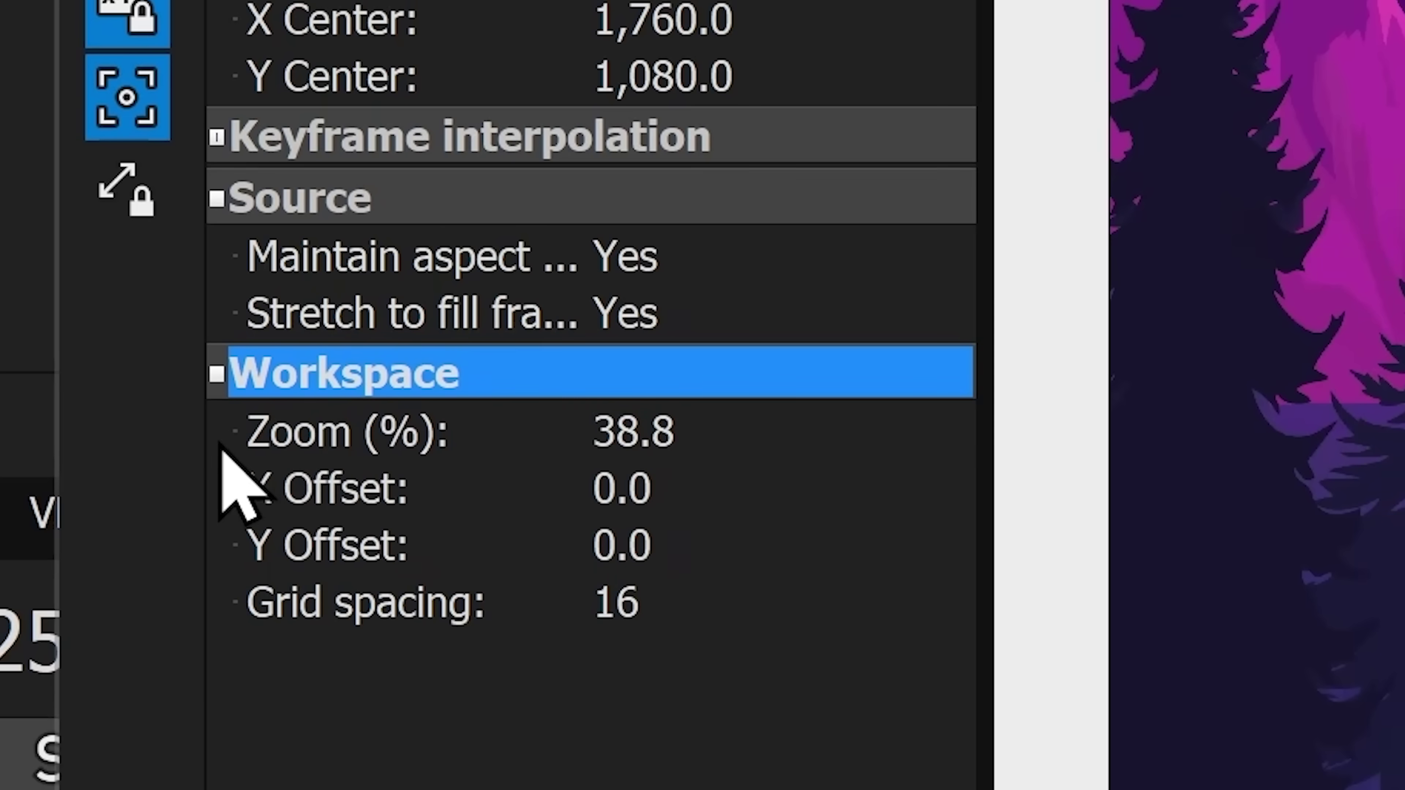
Step: Set the Pan/Crop workspace zoom to 36.8%
left_click(641, 442)
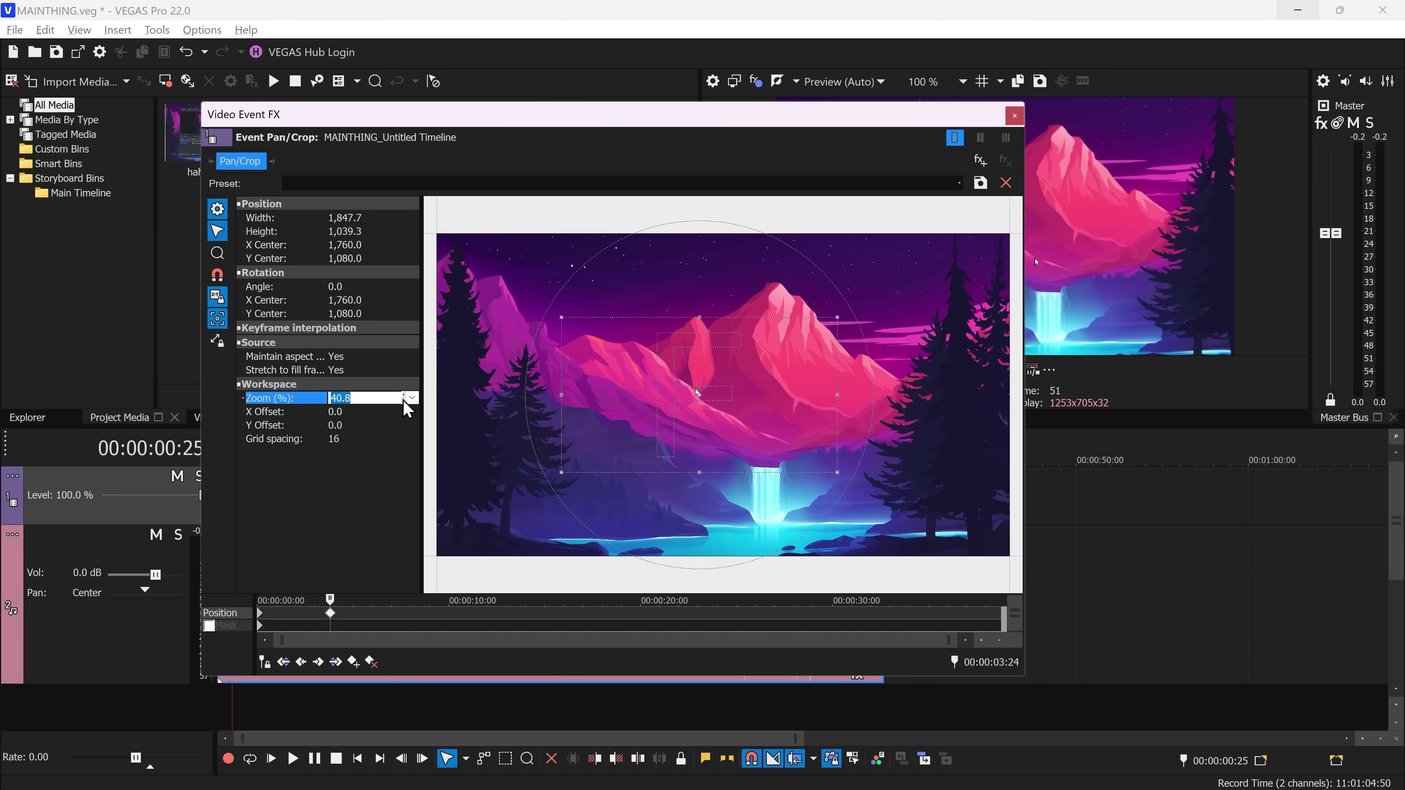
type("36.8")
key("Return")
Step: Reduce the crop frame to about 1,699 by 956, rotate it freely, and close the Video Event FX window
left_click_drag(564, 343, 842, 387)
left_click_drag(750, 117, 502, 108)
left_click_drag(605, 381, 611, 427)
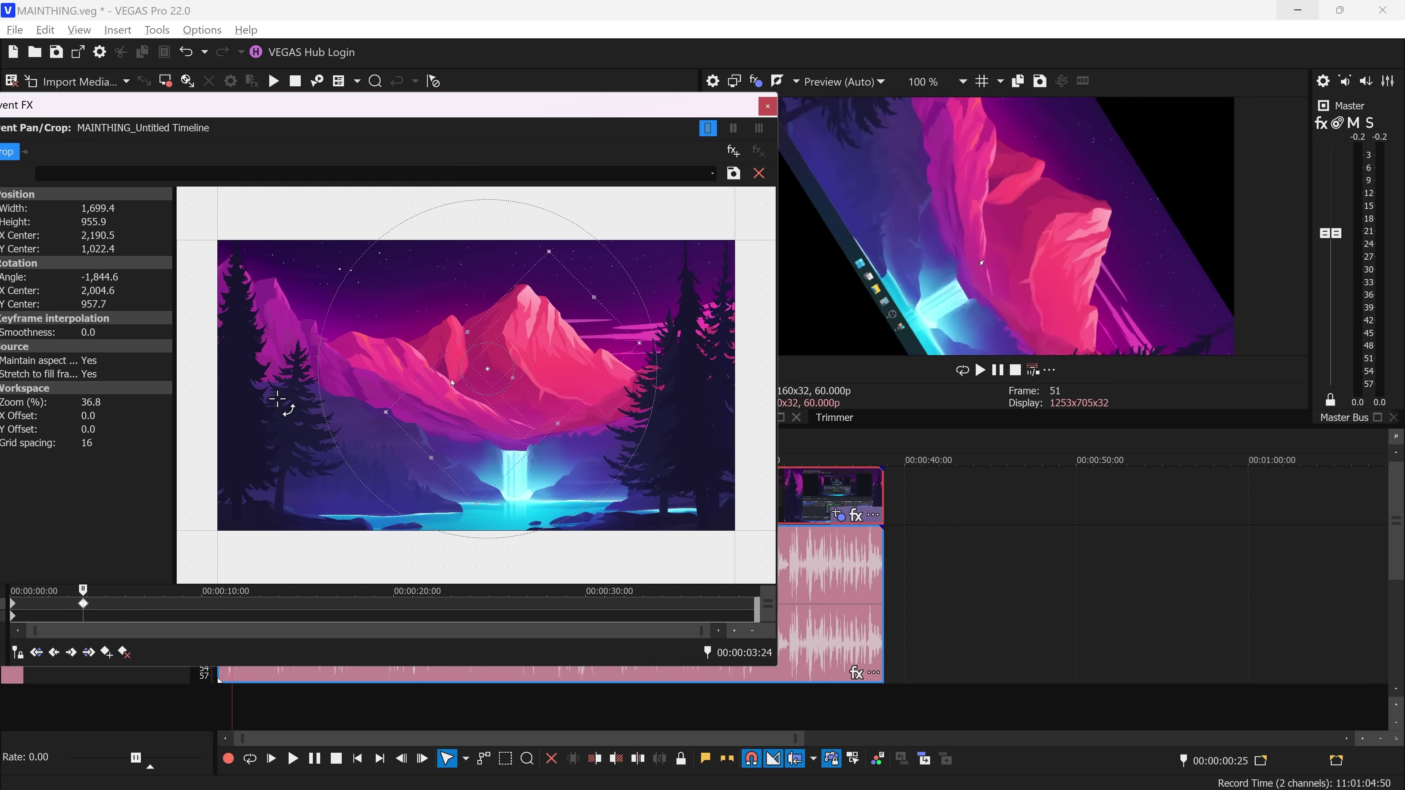
left_click_drag(370, 401, 379, 211)
left_click_drag(379, 211, 389, 215)
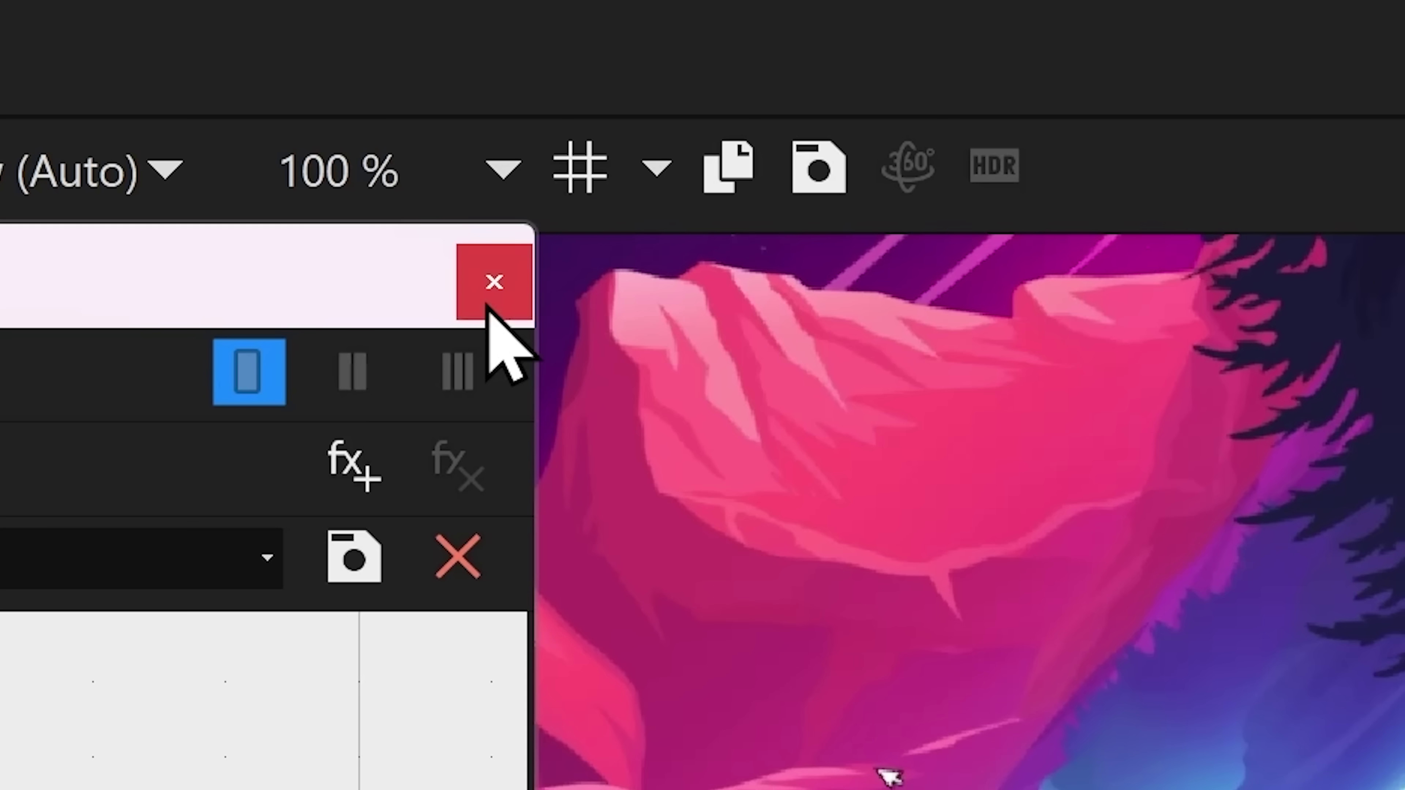
left_click(492, 285)
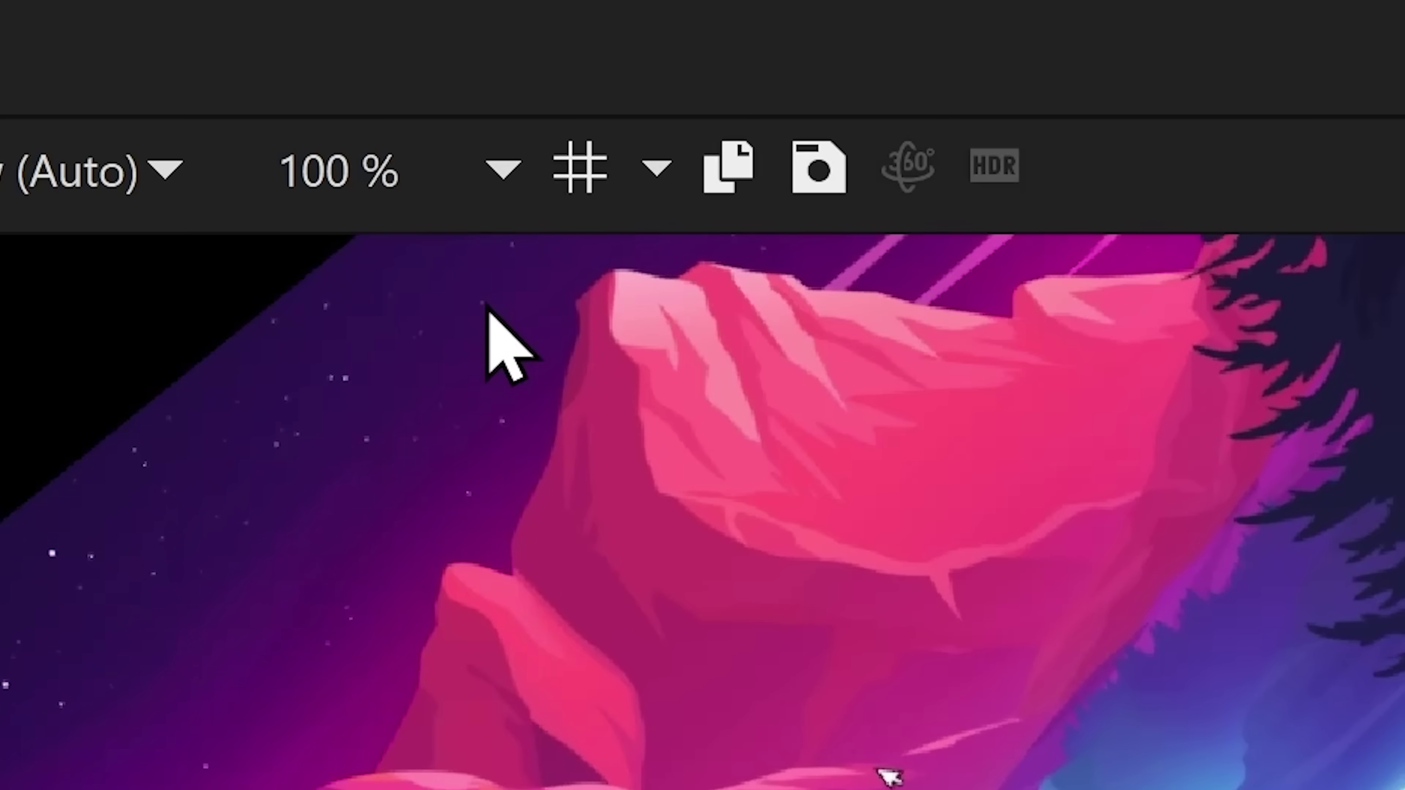
Step: Examine the additional commands offered for the Video Preview and for the video event on the timeline
left_click(1012, 372)
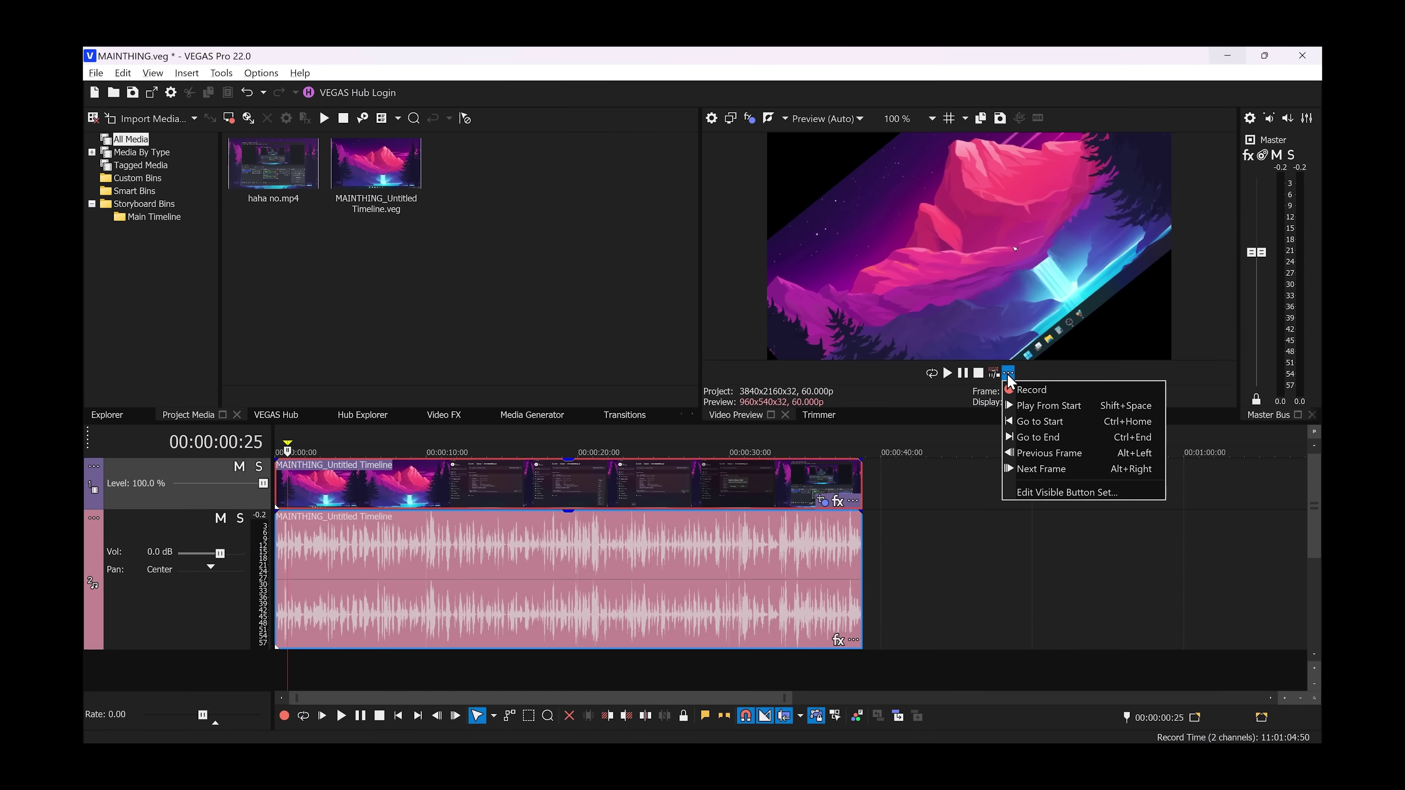
left_click(601, 479)
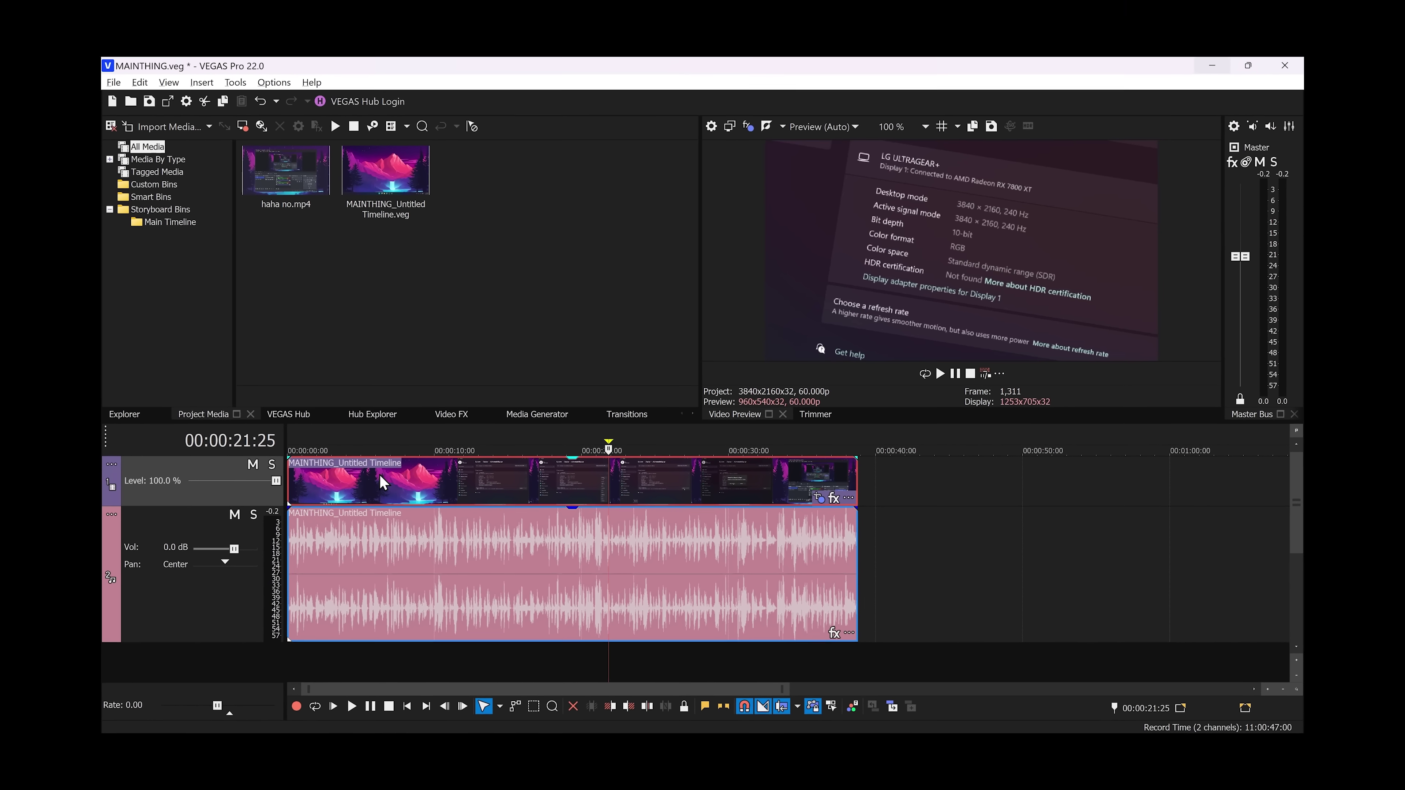
left_click(841, 487)
right_click(843, 492)
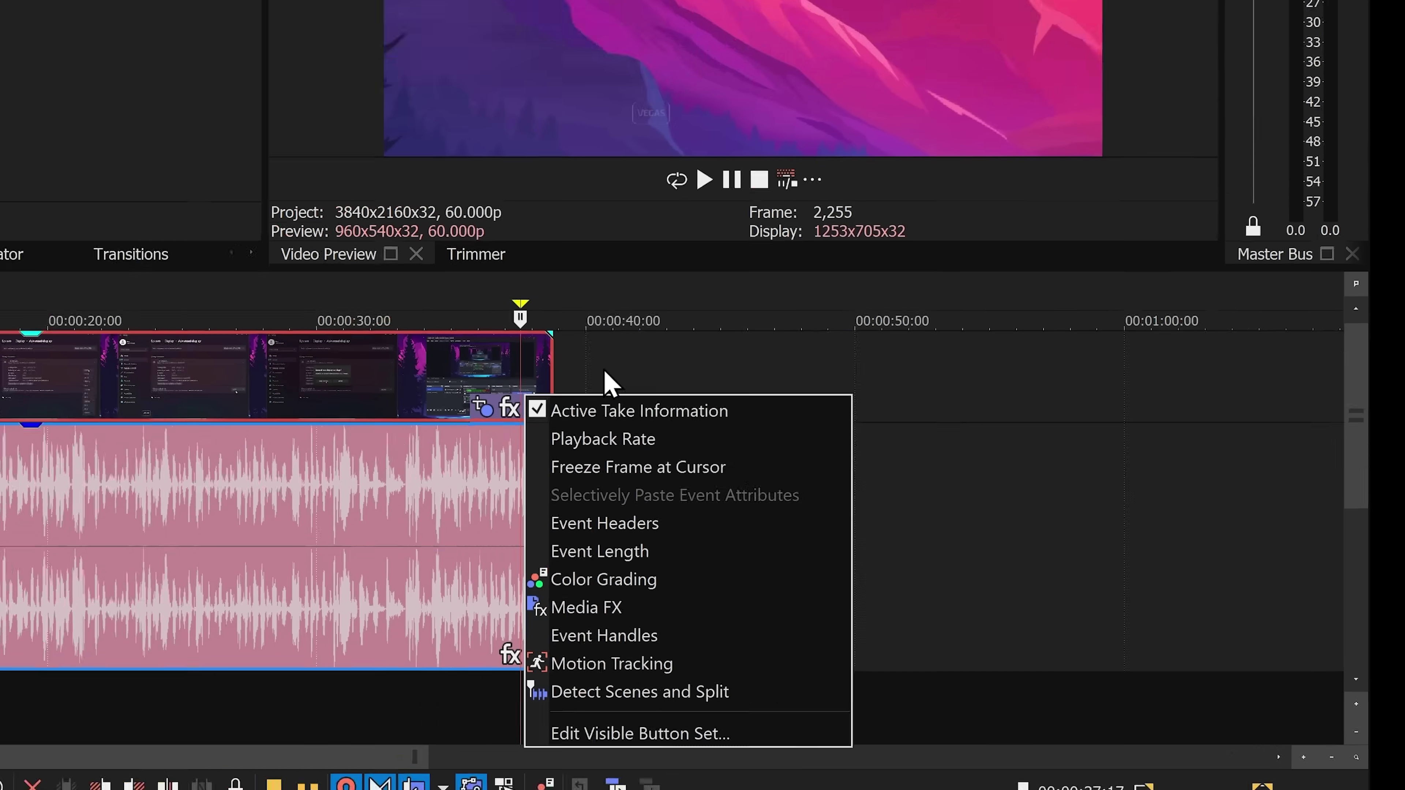
left_click(604, 372)
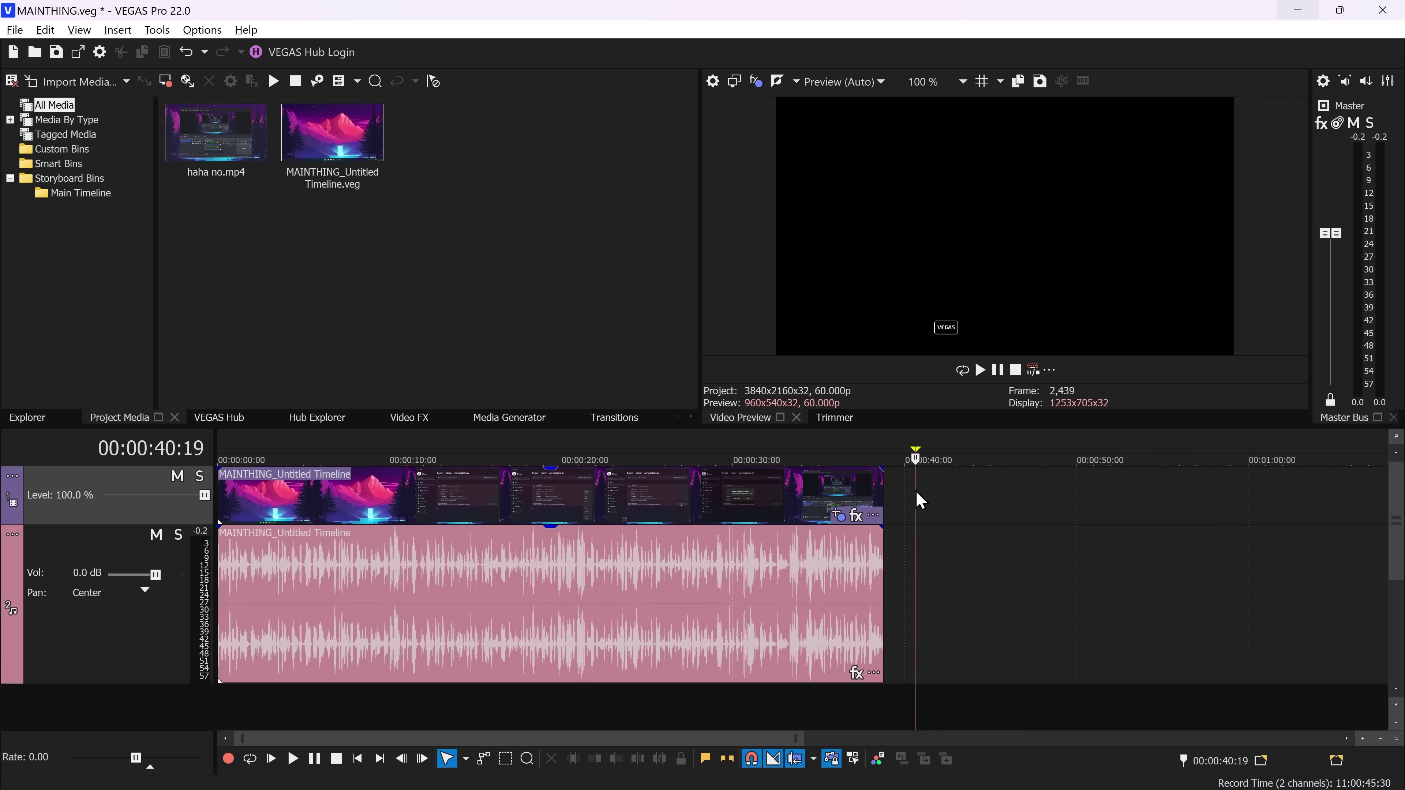
Step: Browse the plug-ins available for the video event and close the chooser without adding an effect
left_click(579, 362)
left_click(460, 344)
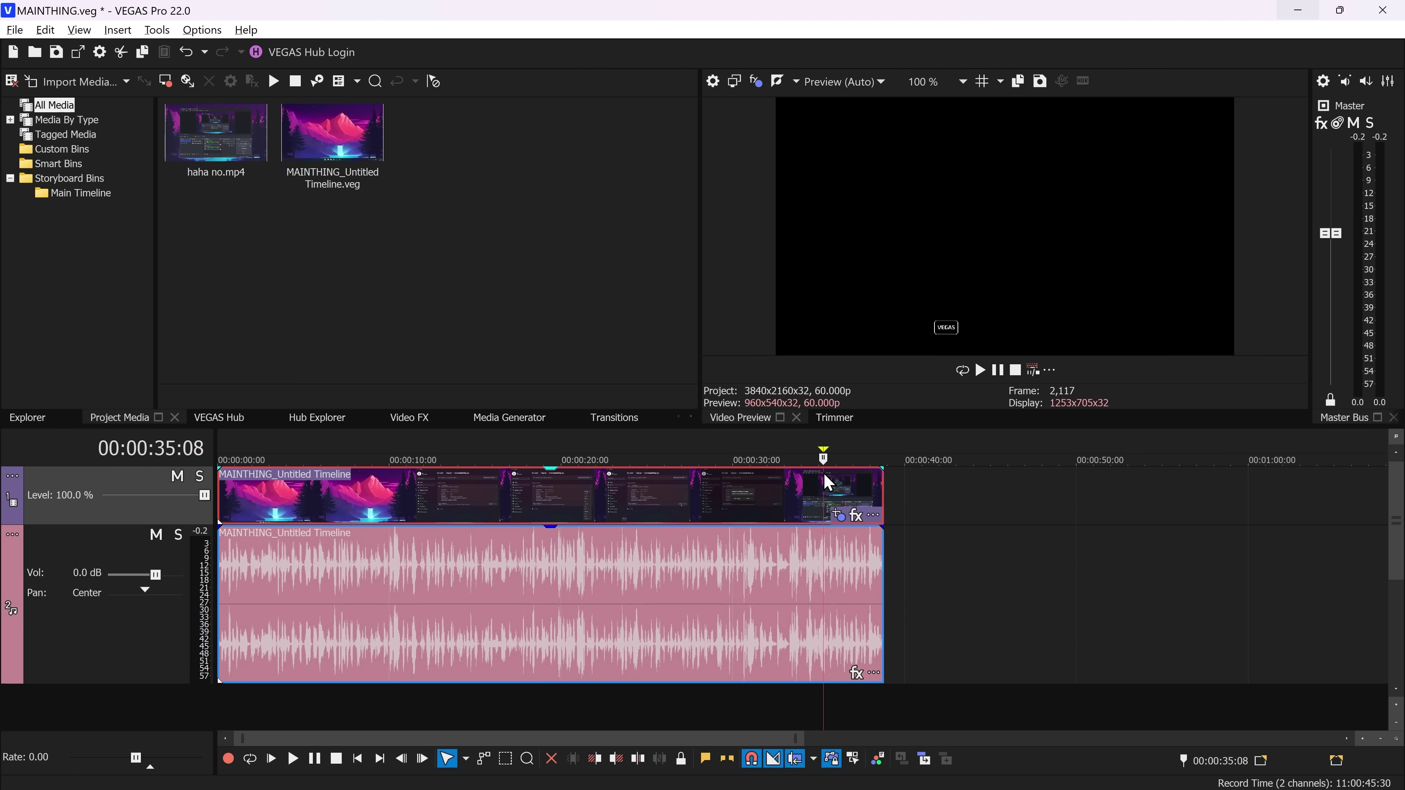
left_click(856, 515)
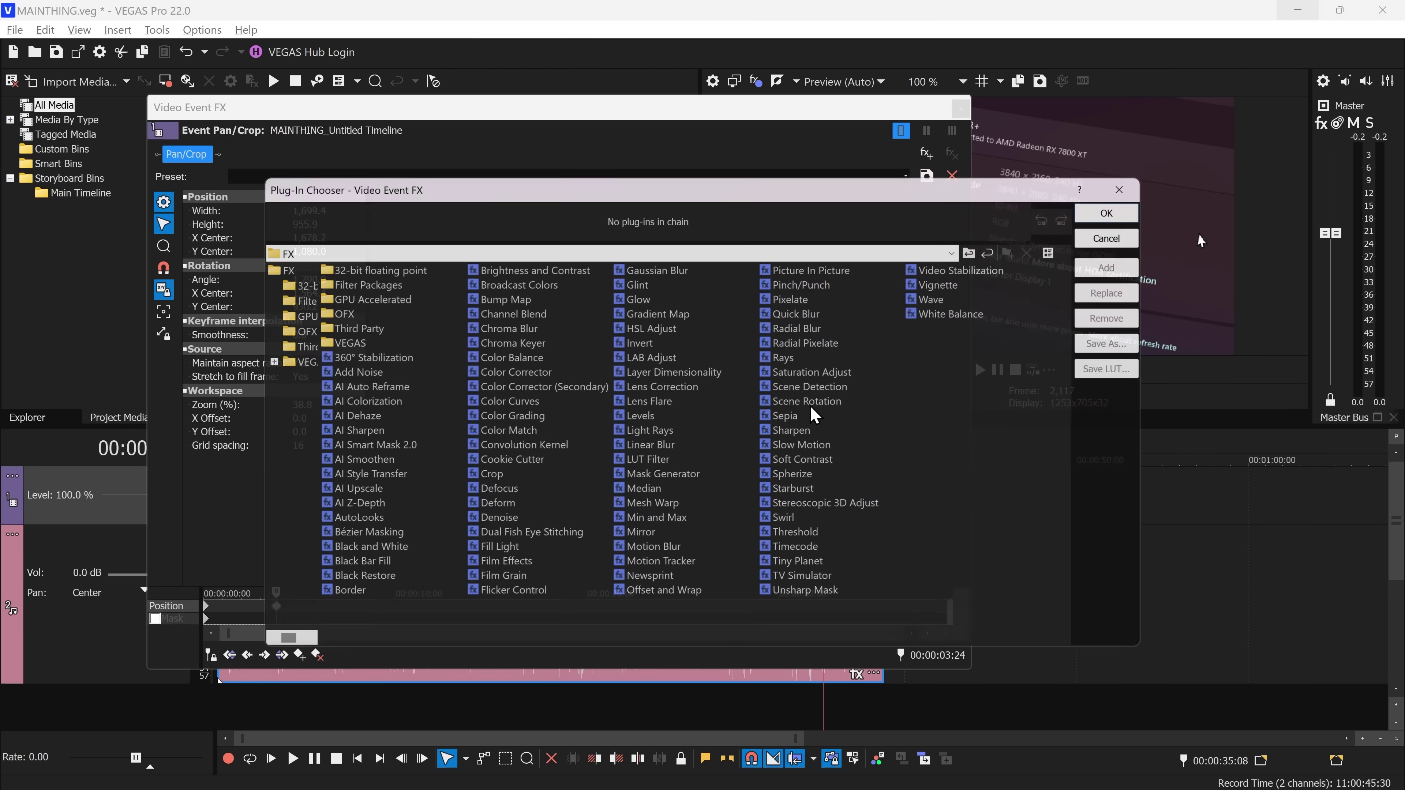
left_click(1129, 202)
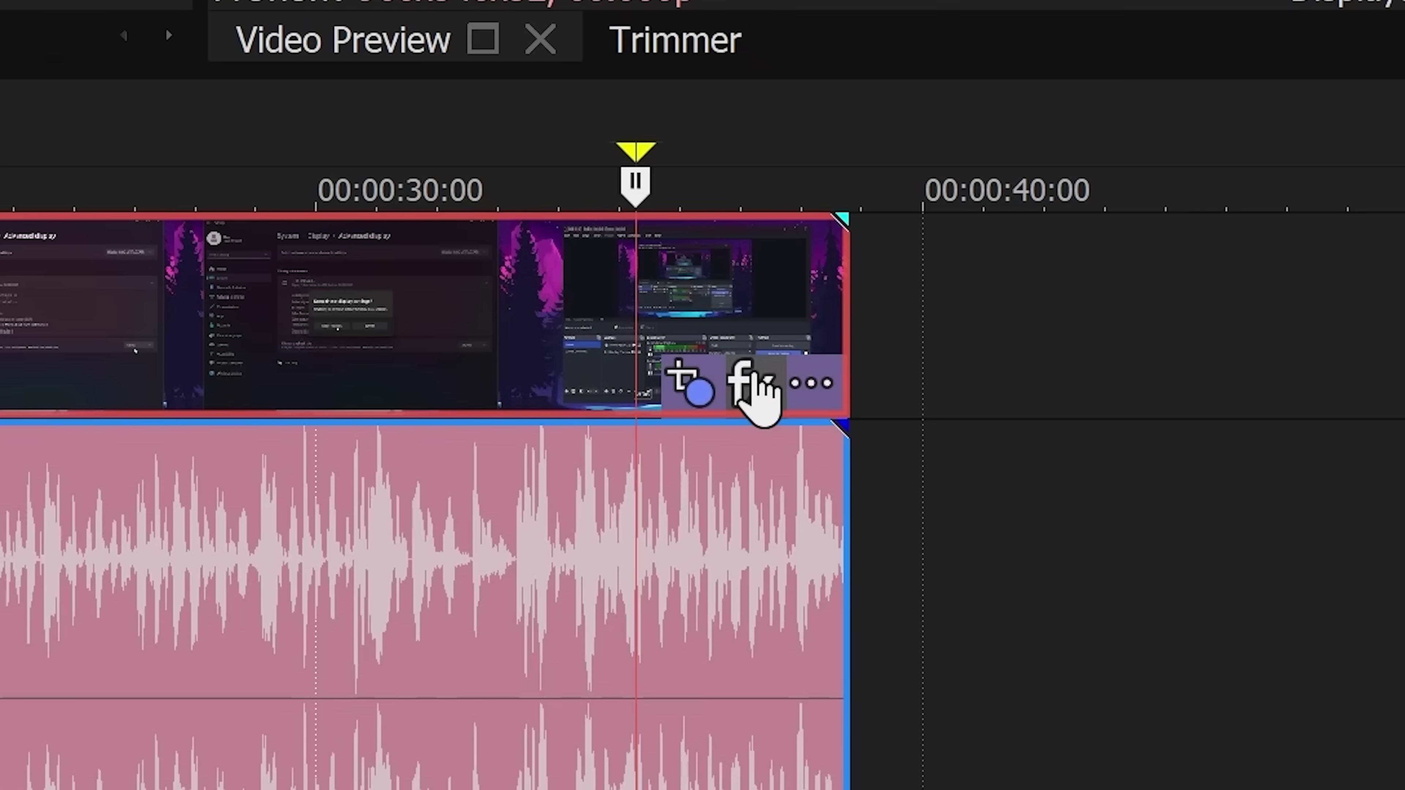
left_click(756, 377)
left_click_drag(621, 118, 1404, 128)
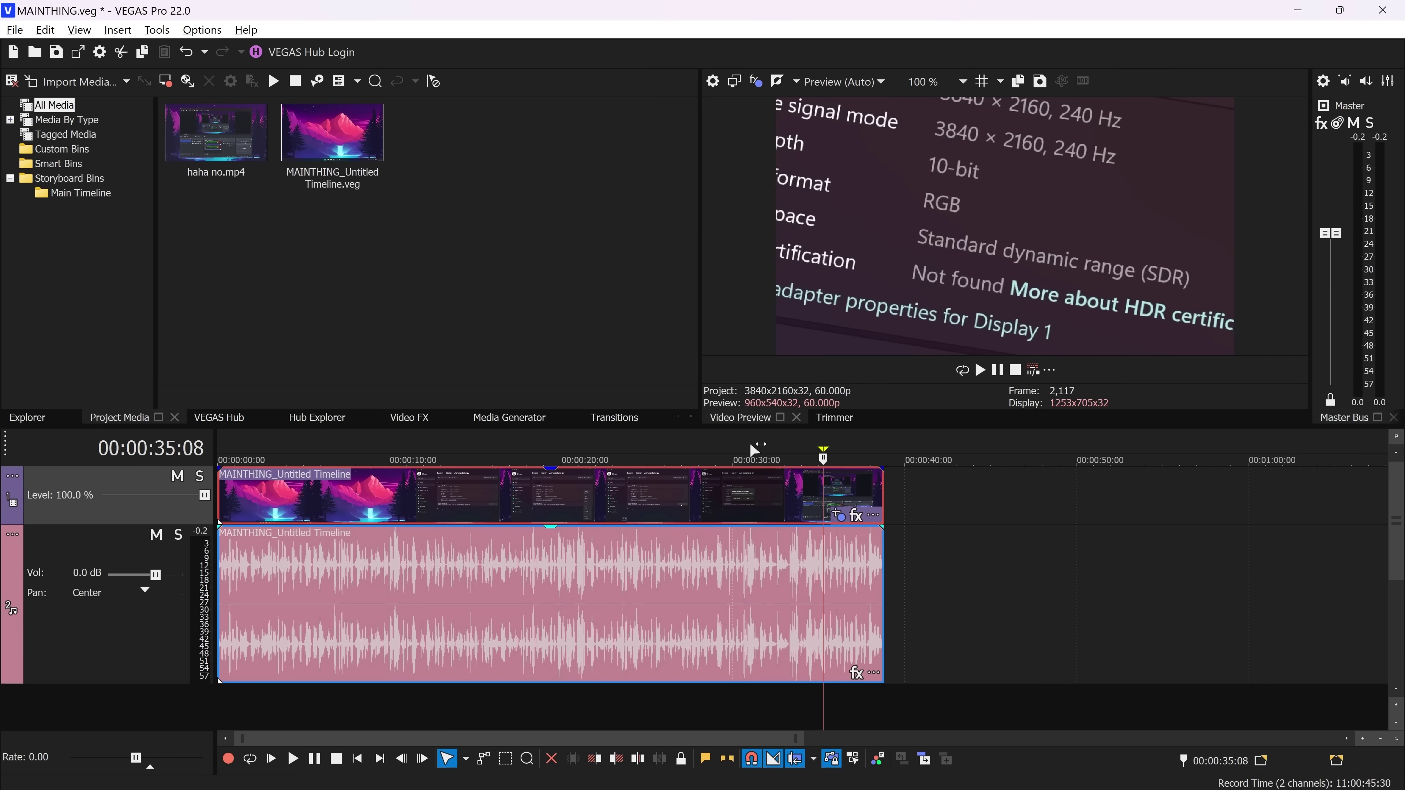
Step: Open the video event's Pan/Crop settings and delete the position keyframe at 00:00:03:24
left_click(639, 454)
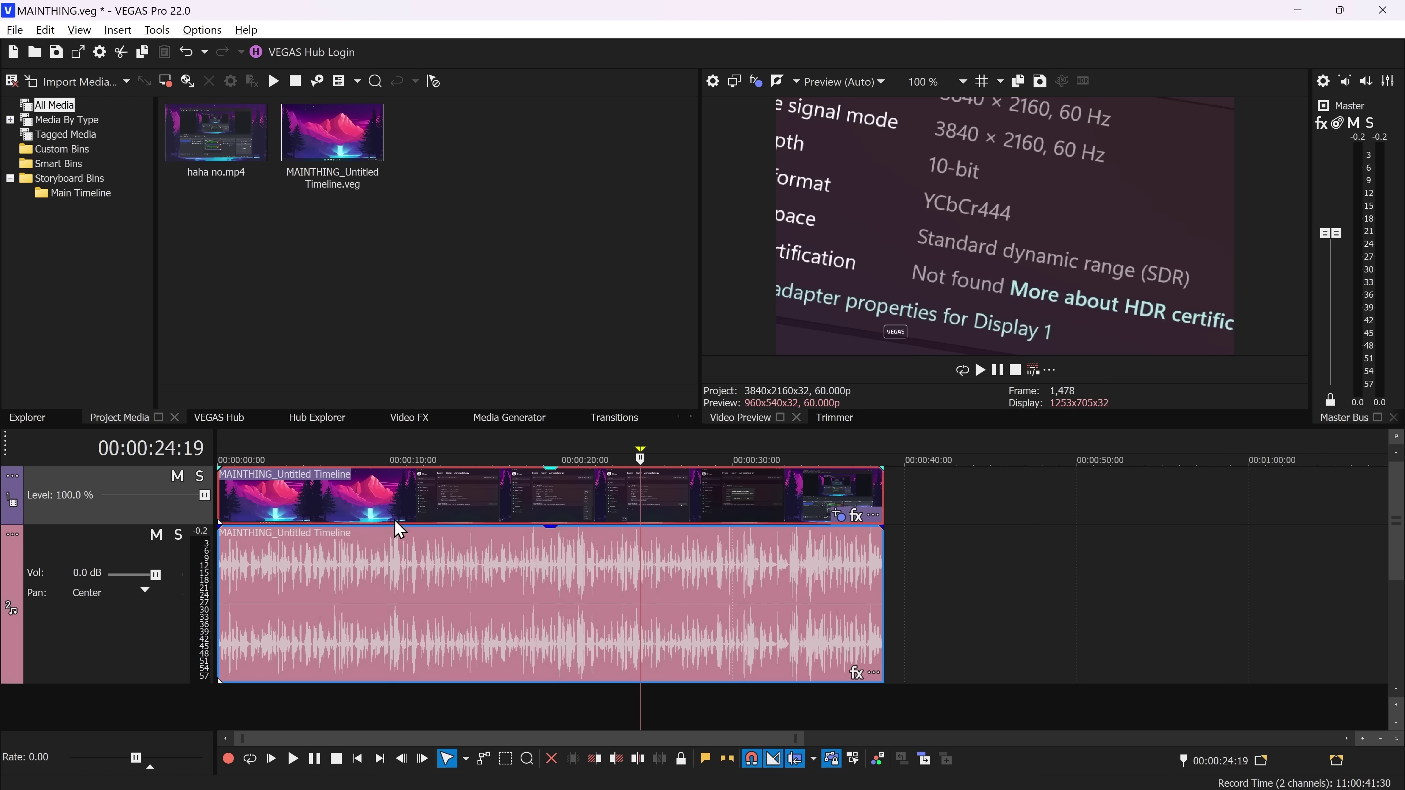
left_click(850, 514)
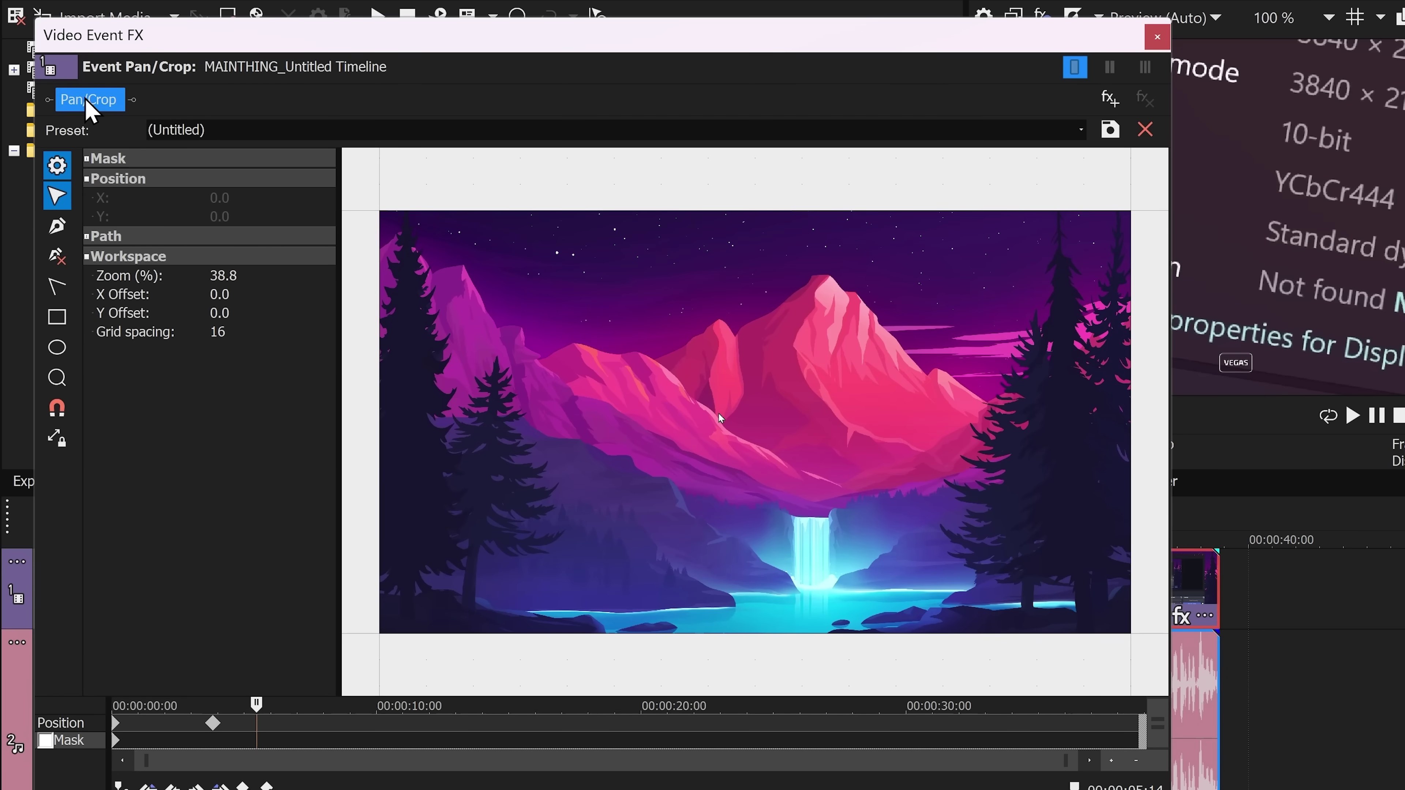
left_click(64, 145)
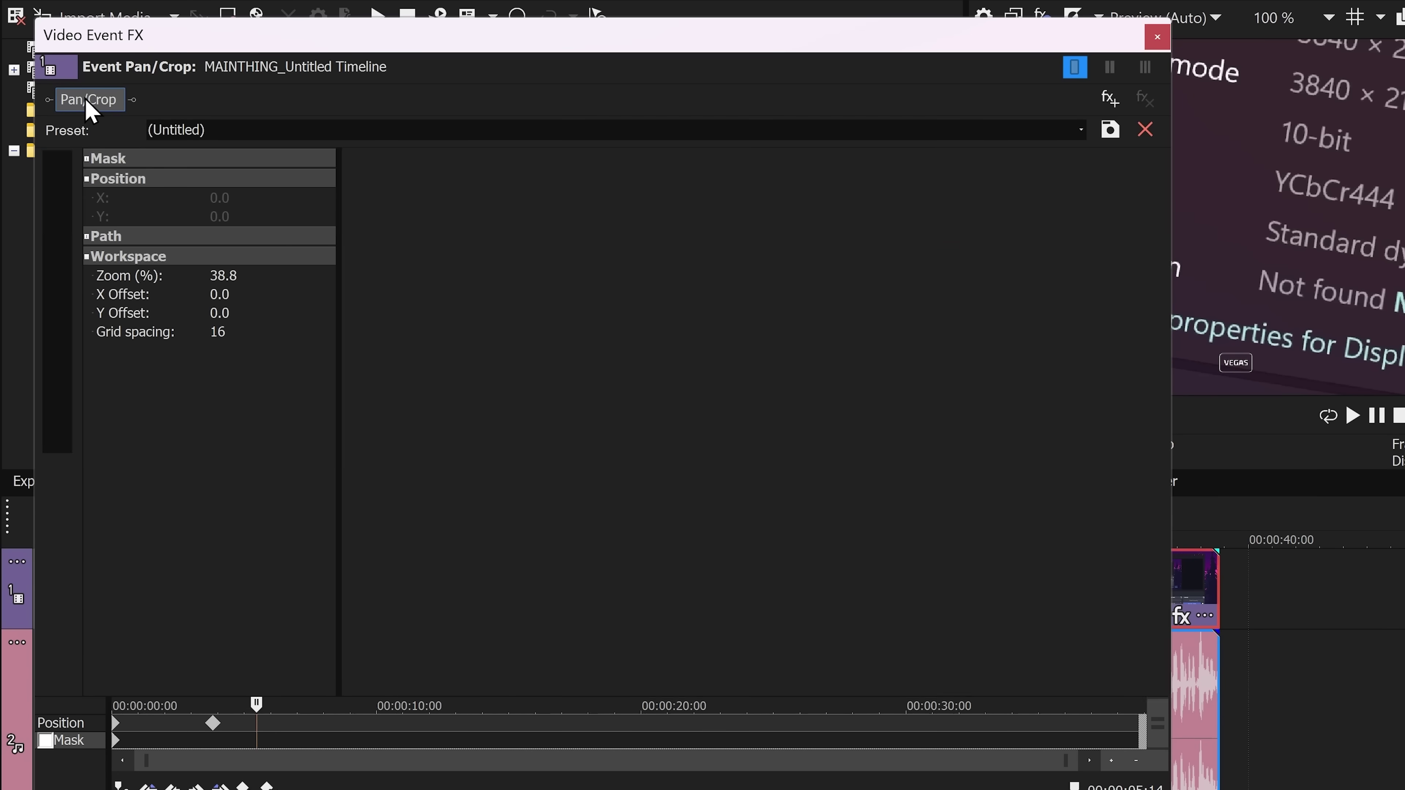
left_click(90, 105)
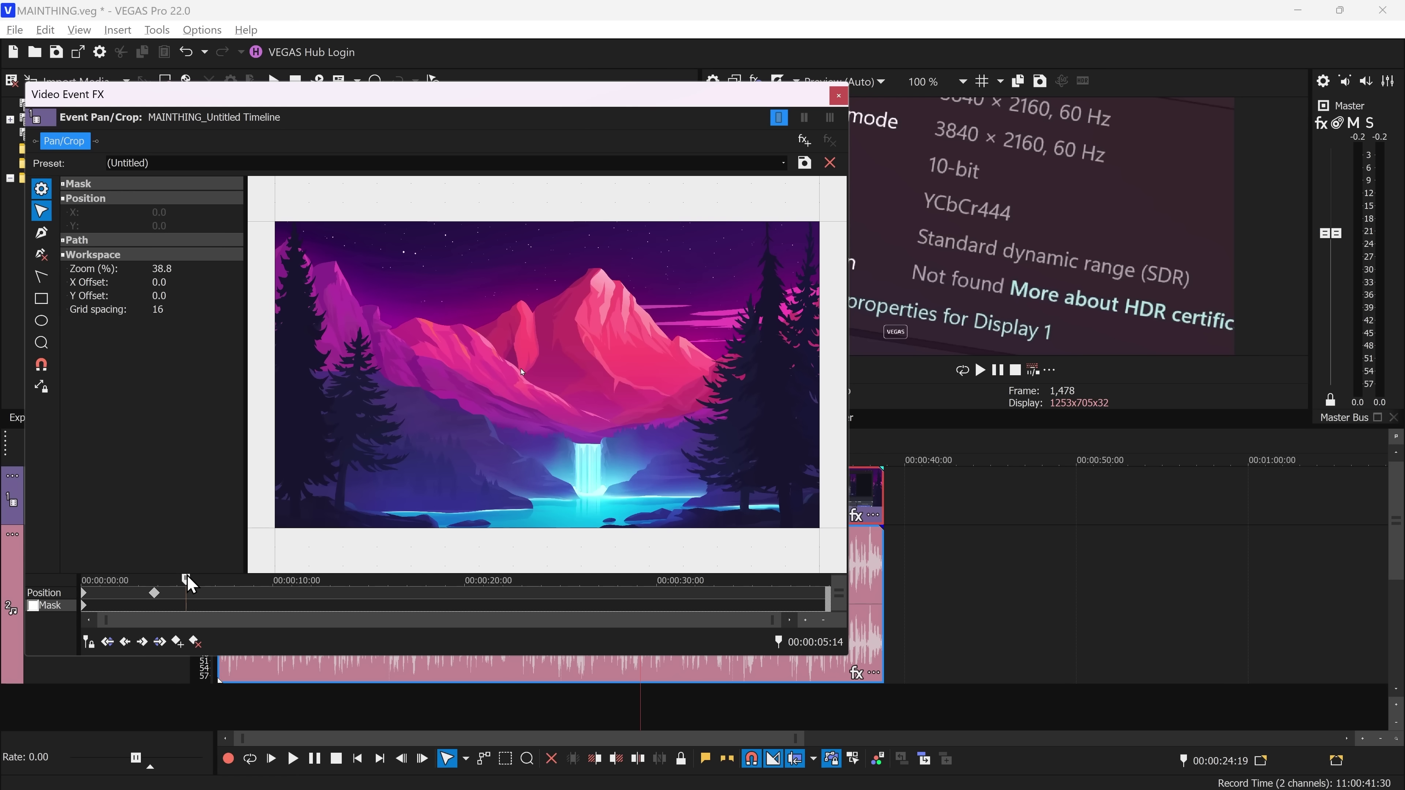
left_click(154, 592)
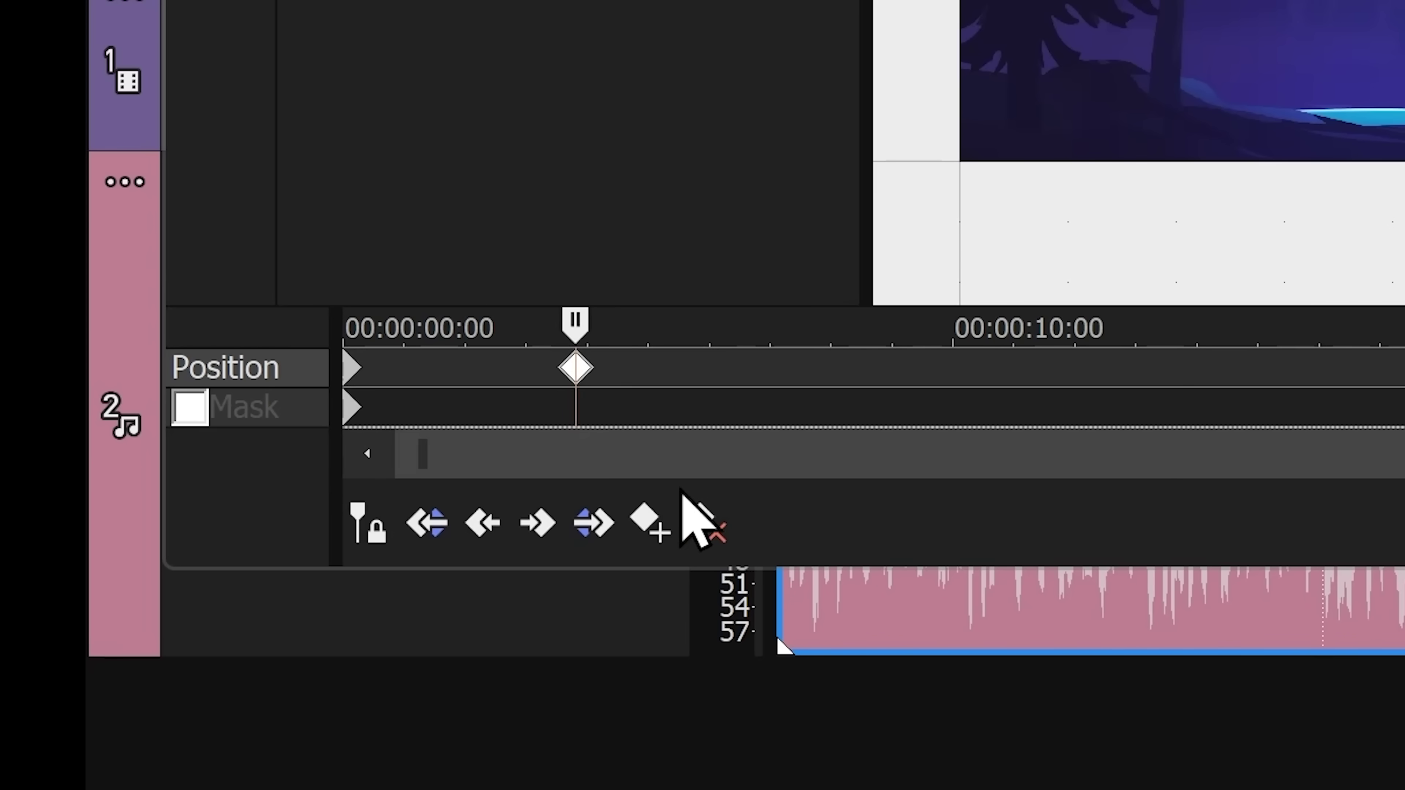
left_click(195, 642)
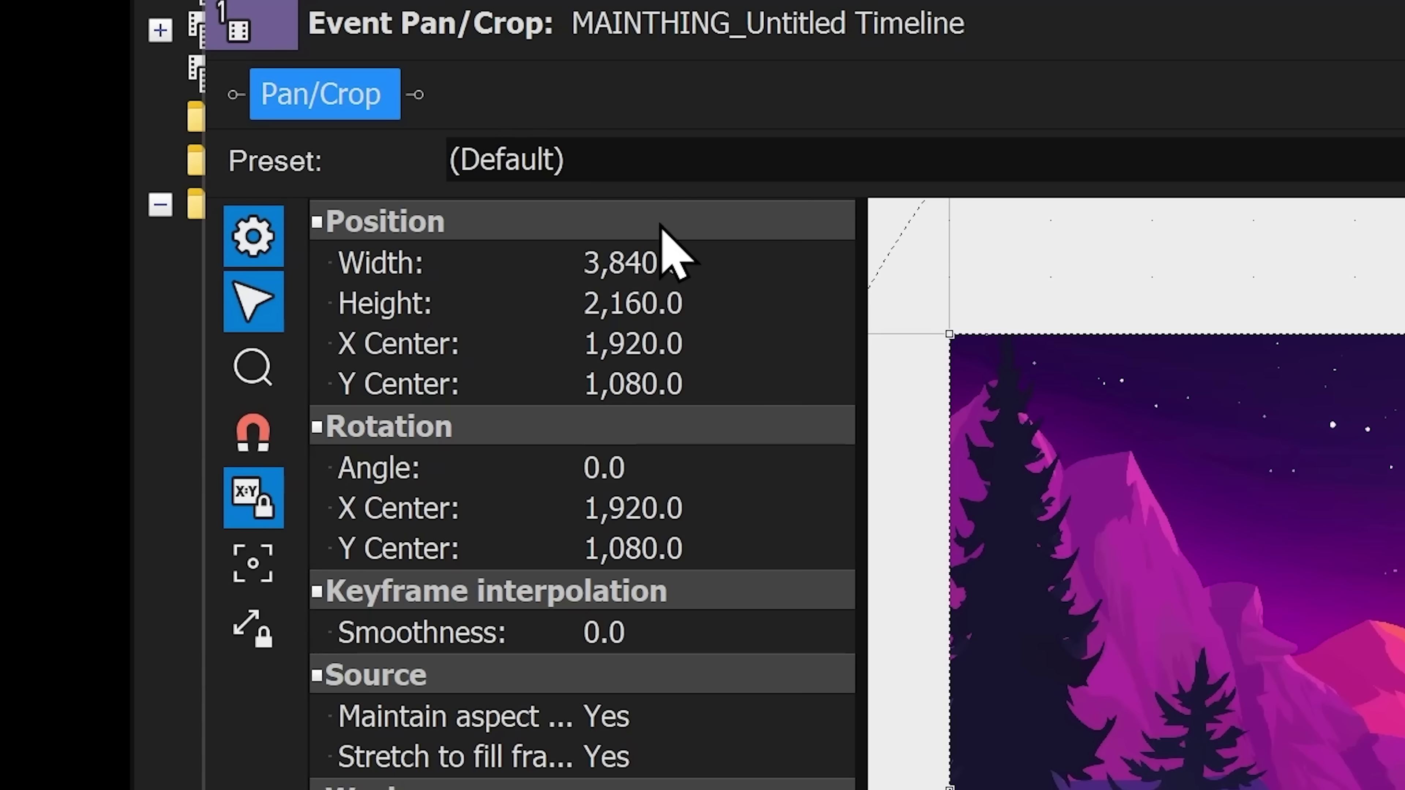
Step: Set the crop frame's width to 2,550 at 00:00:03:24, creating a new position keyframe there
left_click(655, 261)
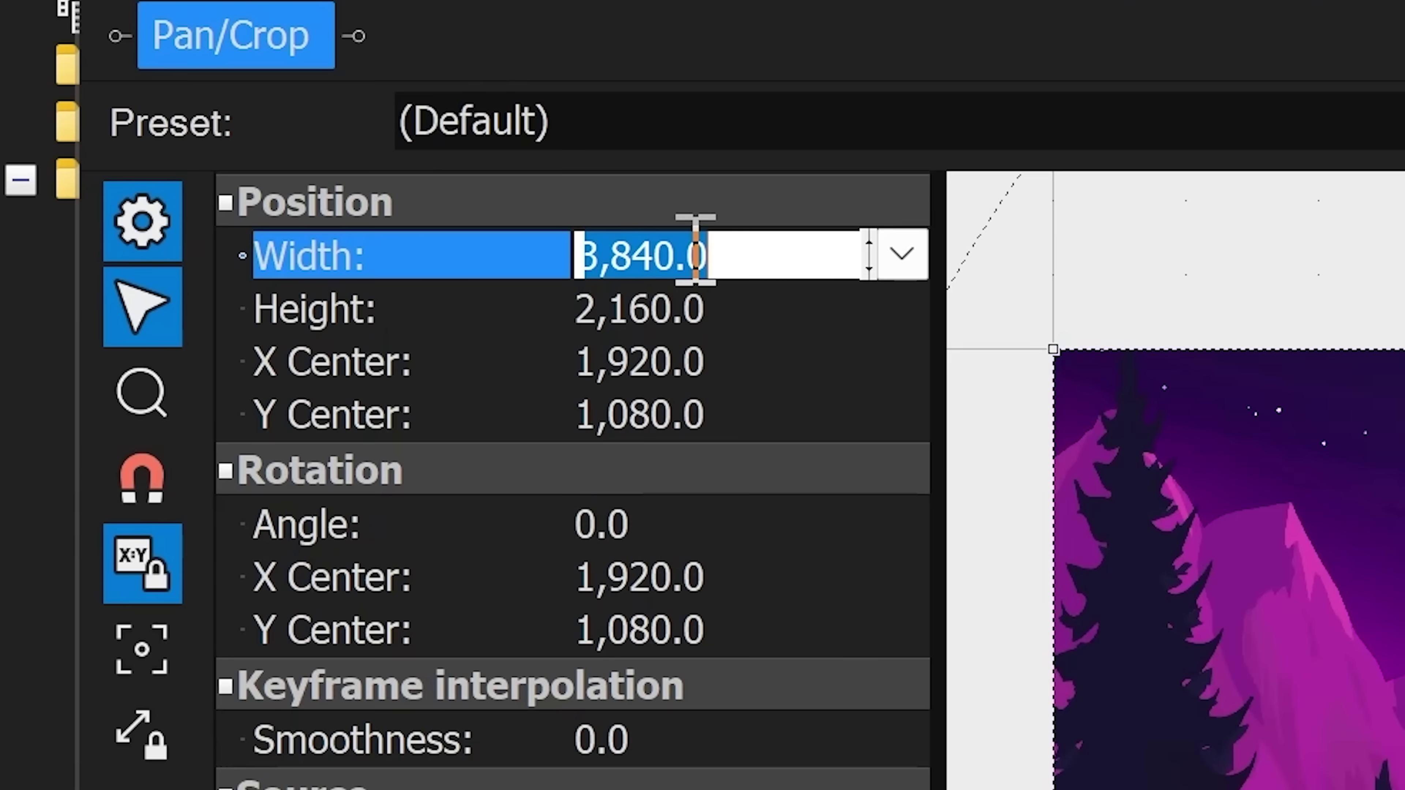
type("2550")
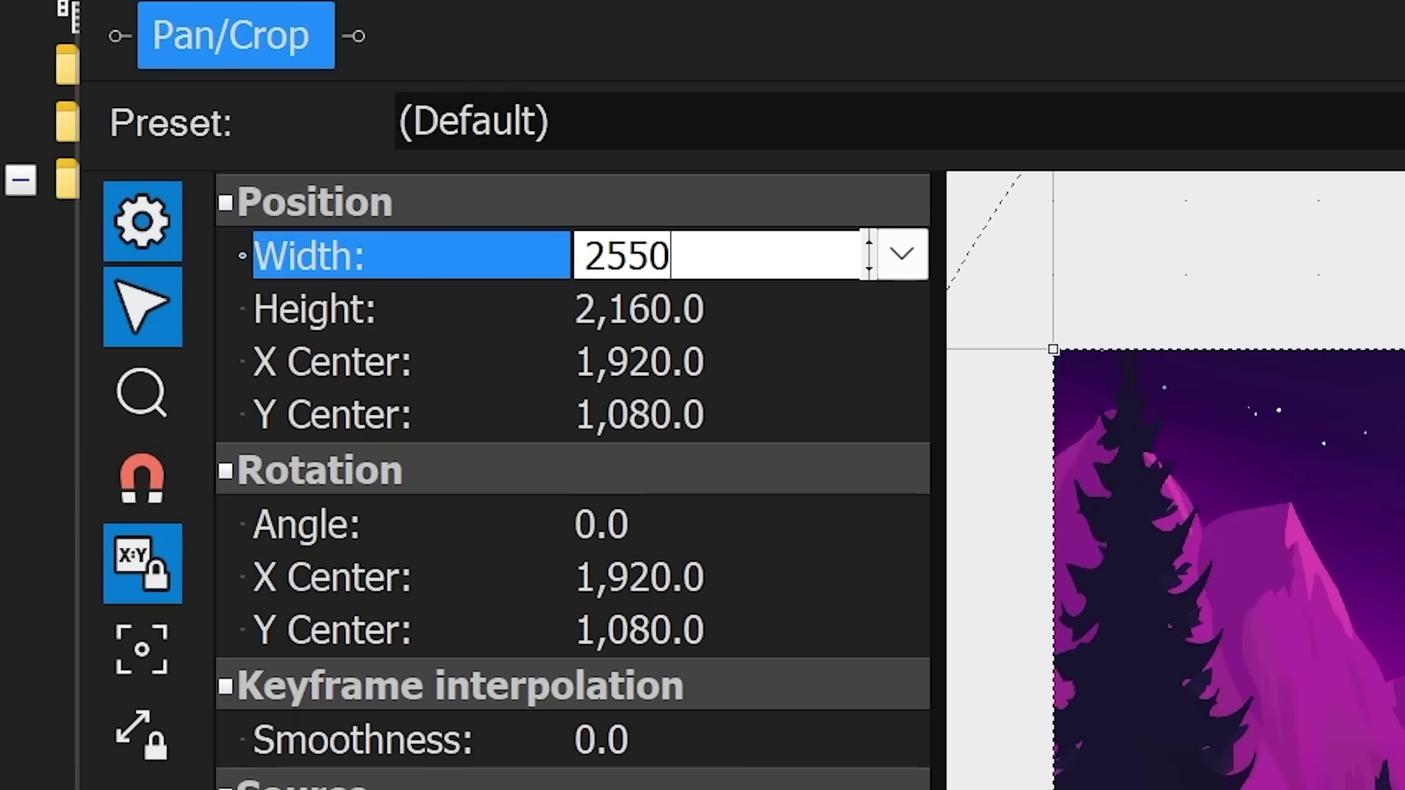
key("Return")
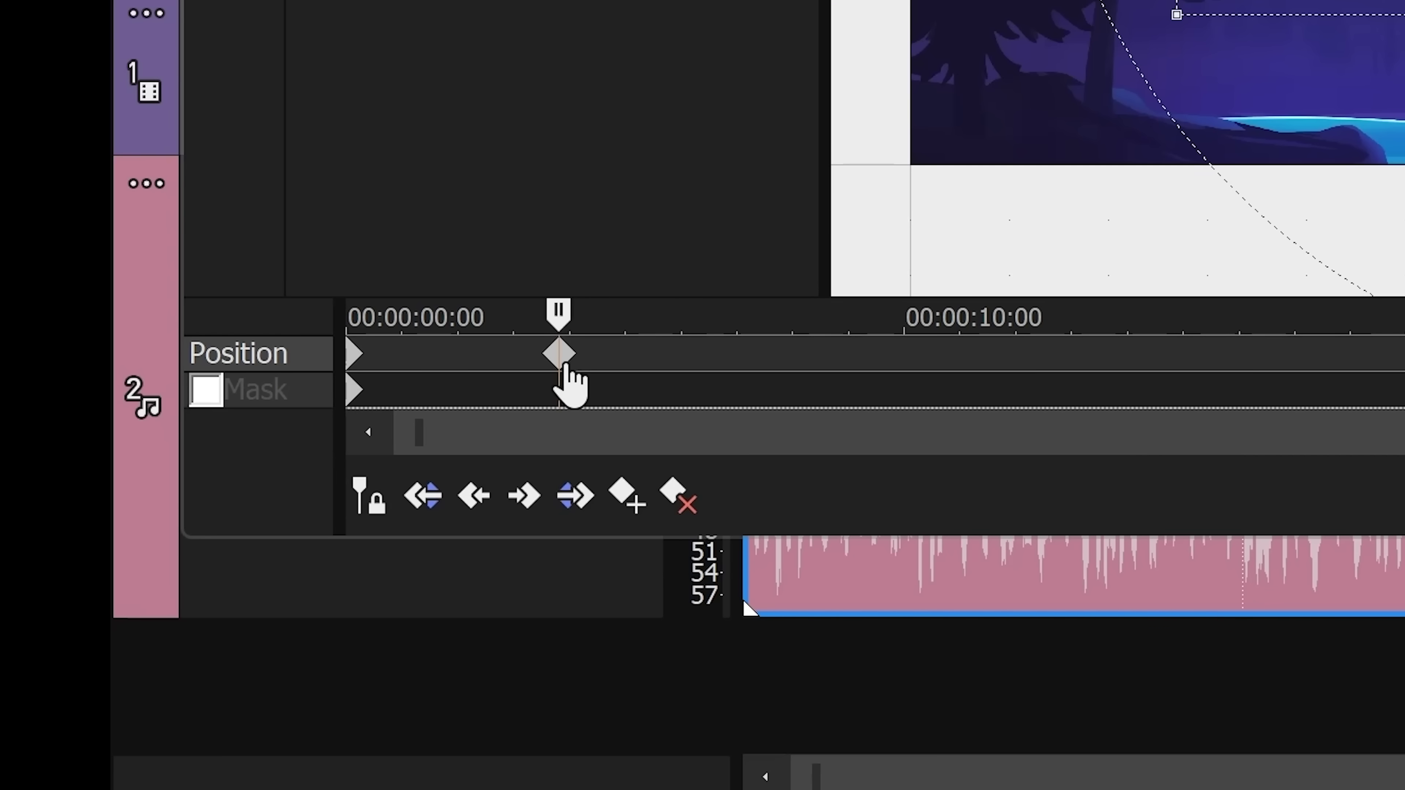
left_click(379, 693)
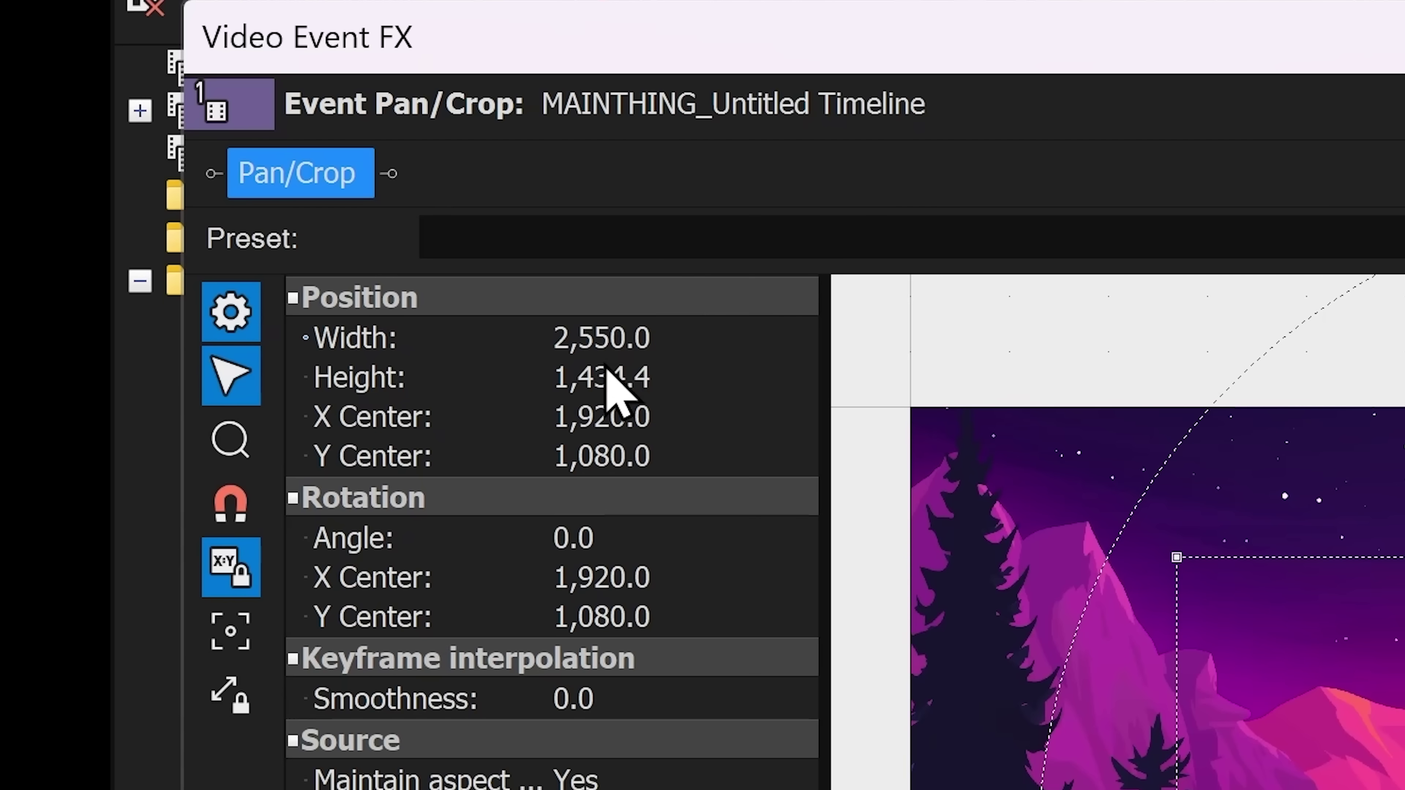
Step: Try out the crop frame's Width slider and reset the width to its default of 3,840.0
left_click(590, 326)
left_click(793, 331)
left_click_drag(691, 369, 636, 386)
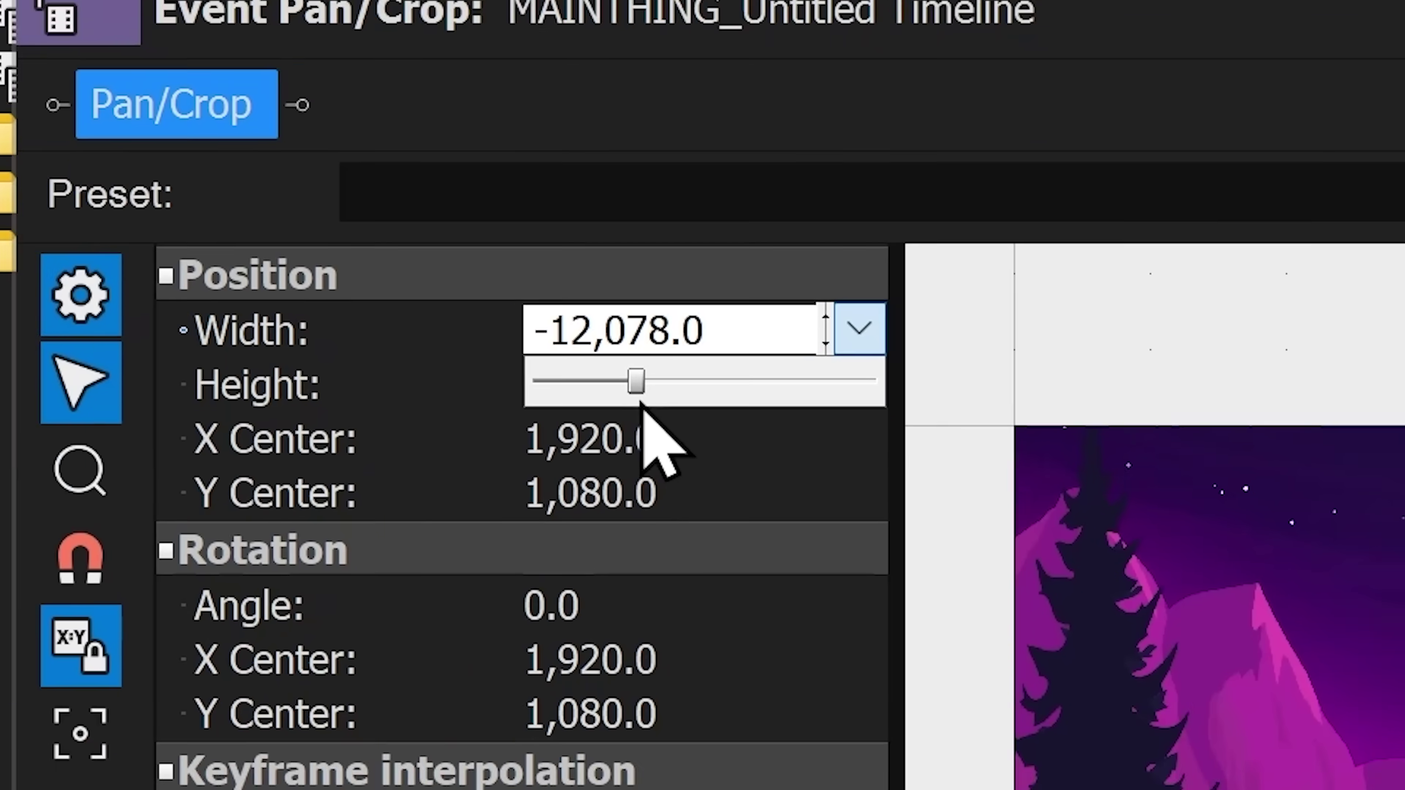
double_click(638, 379)
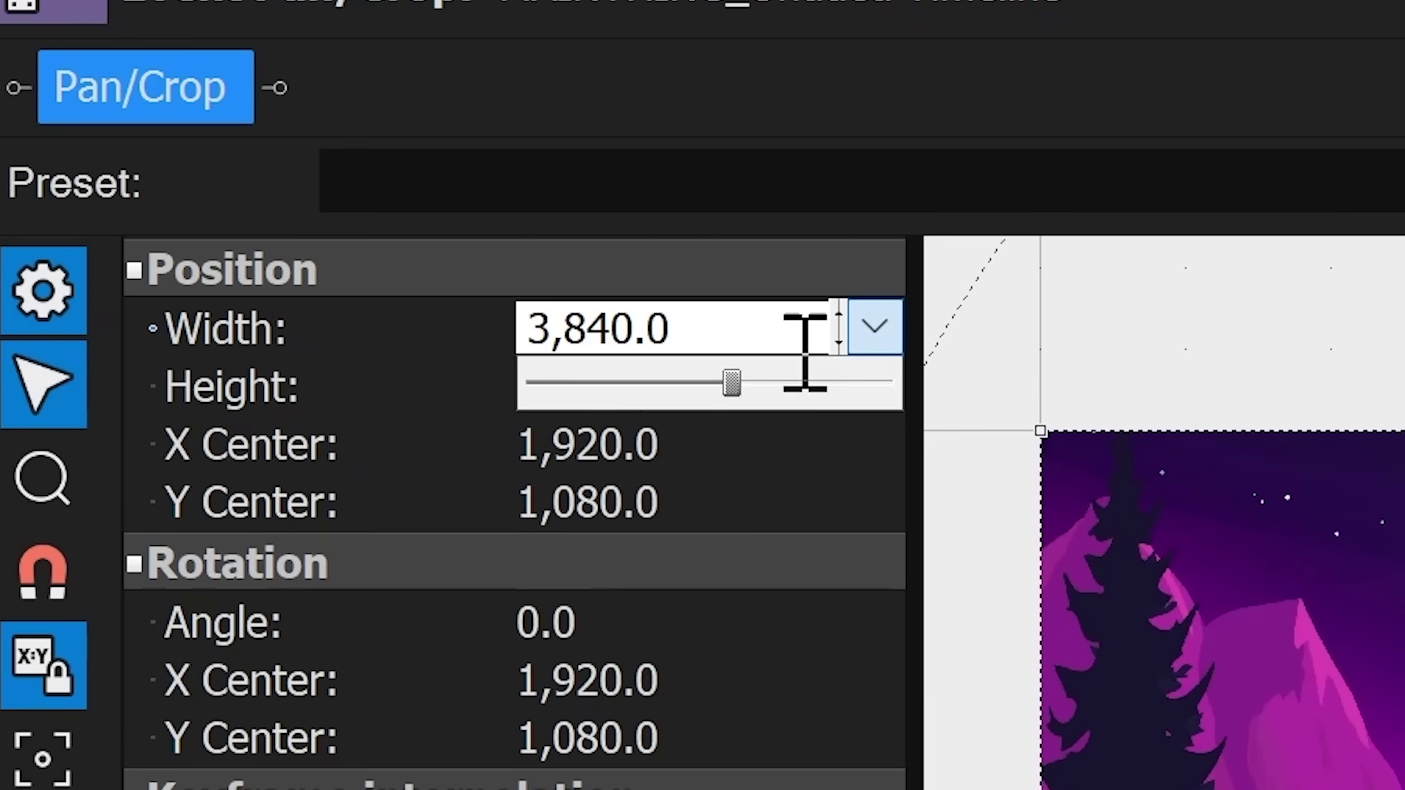
left_click(589, 387)
left_click(875, 387)
left_click_drag(726, 440, 628, 446)
double_click(627, 442)
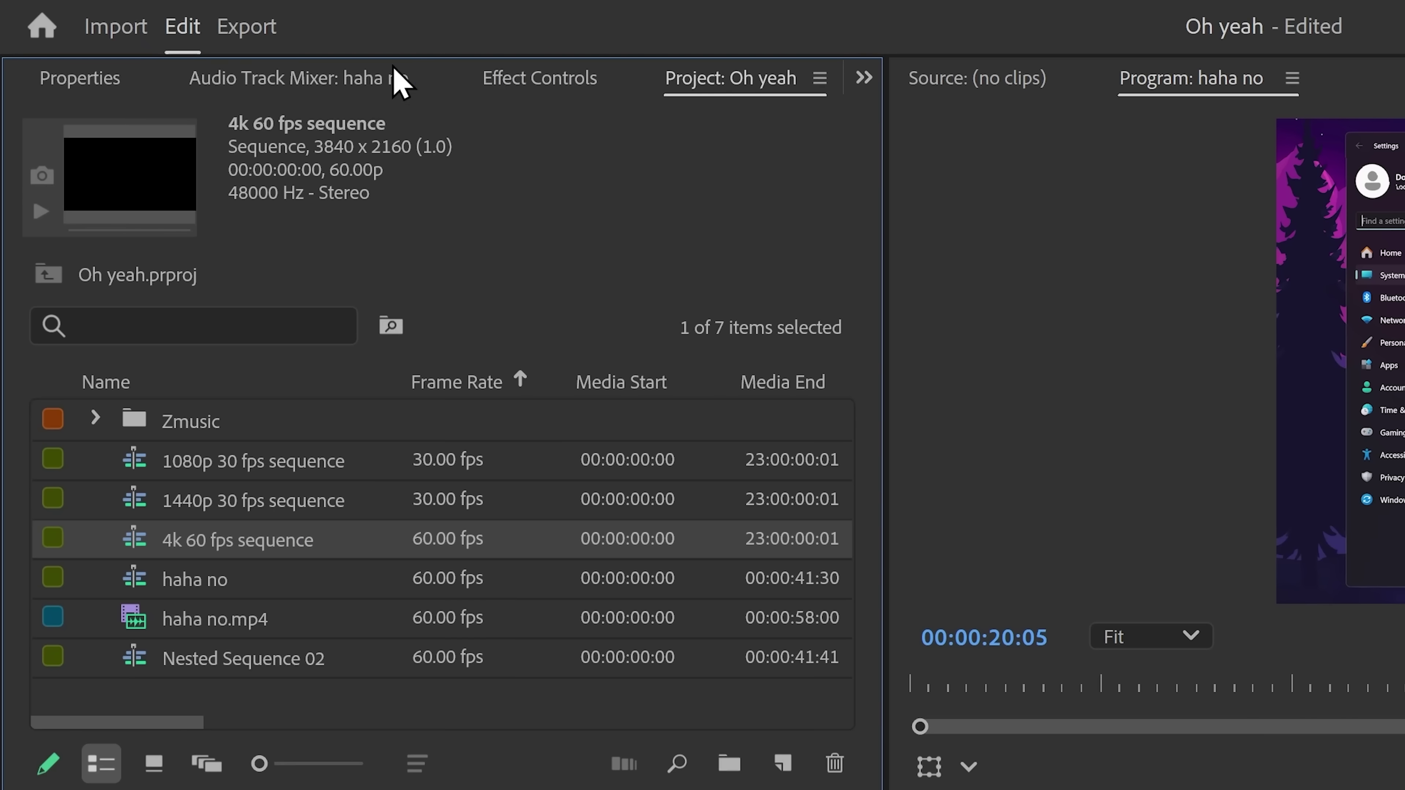
Step: Switch to Premiere Pro and show the Effect Controls for comparison
left_click(376, 79)
key("shift+5")
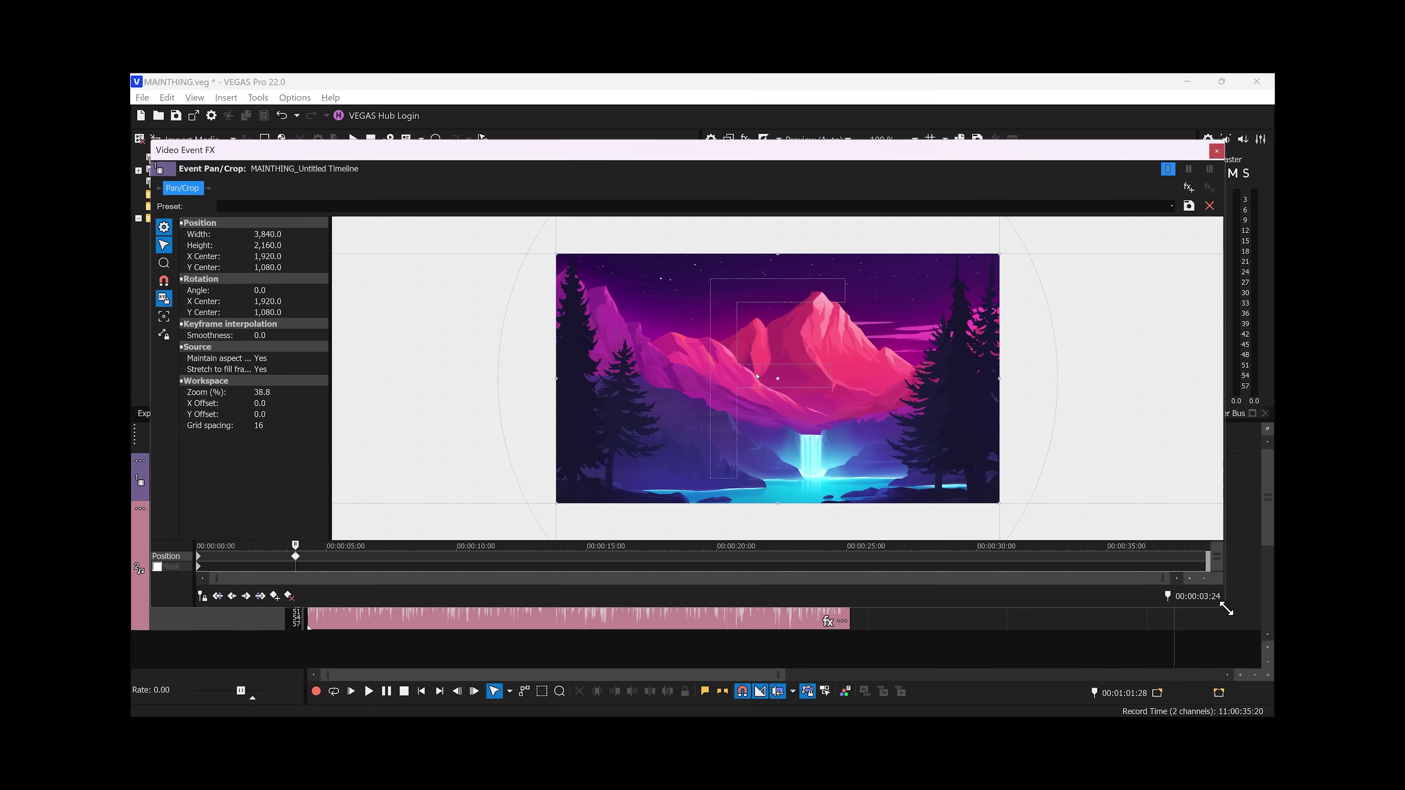
Step: Enlarge the Video Event FX window in VEGAS Pro and freely resize and reposition the crop frame over the image
left_click_drag(1341, 655, 1341, 742)
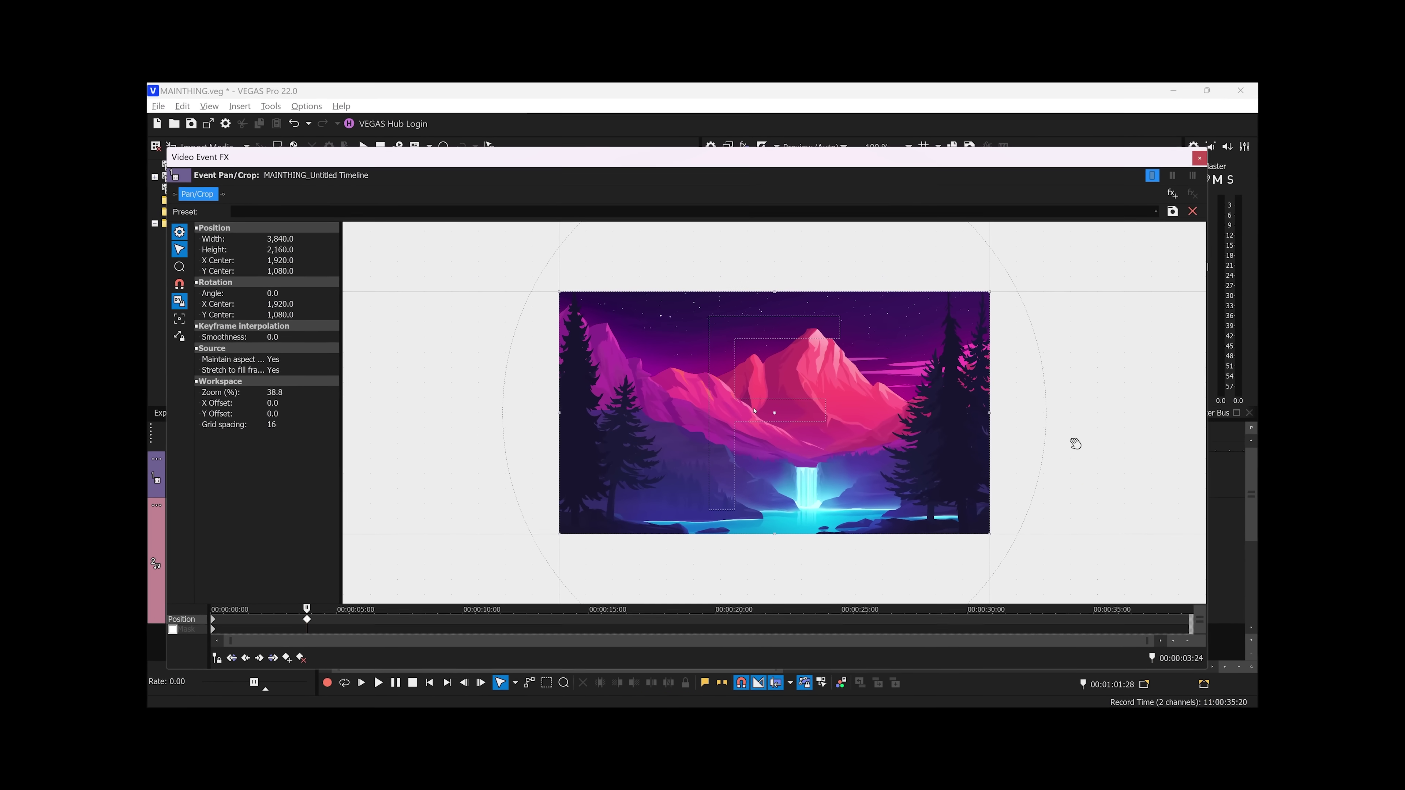
left_click_drag(556, 412, 508, 420)
left_click_drag(303, 432, 904, 418)
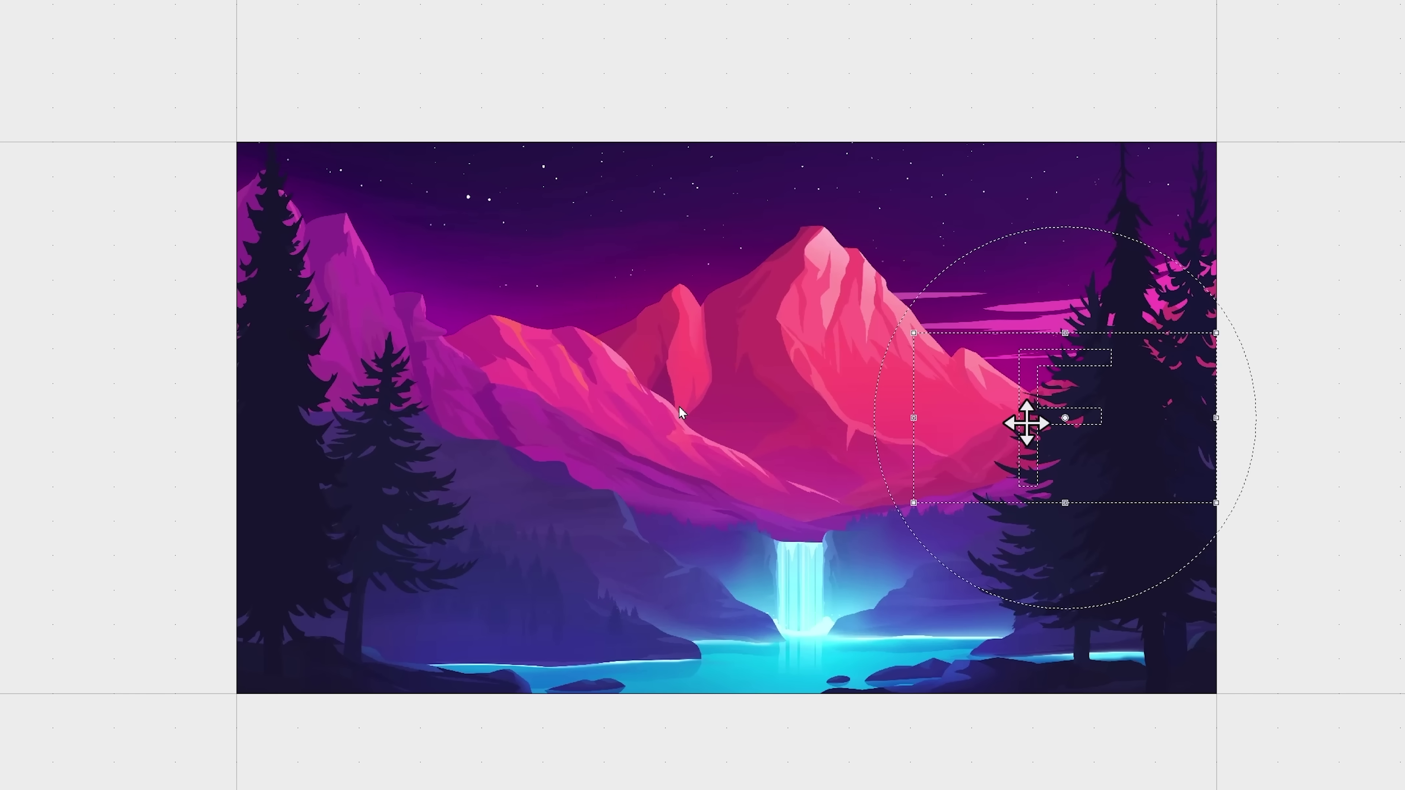
left_click_drag(1026, 421, 635, 308)
left_click_drag(742, 357, 577, 326)
left_click_drag(770, 102, 567, 291)
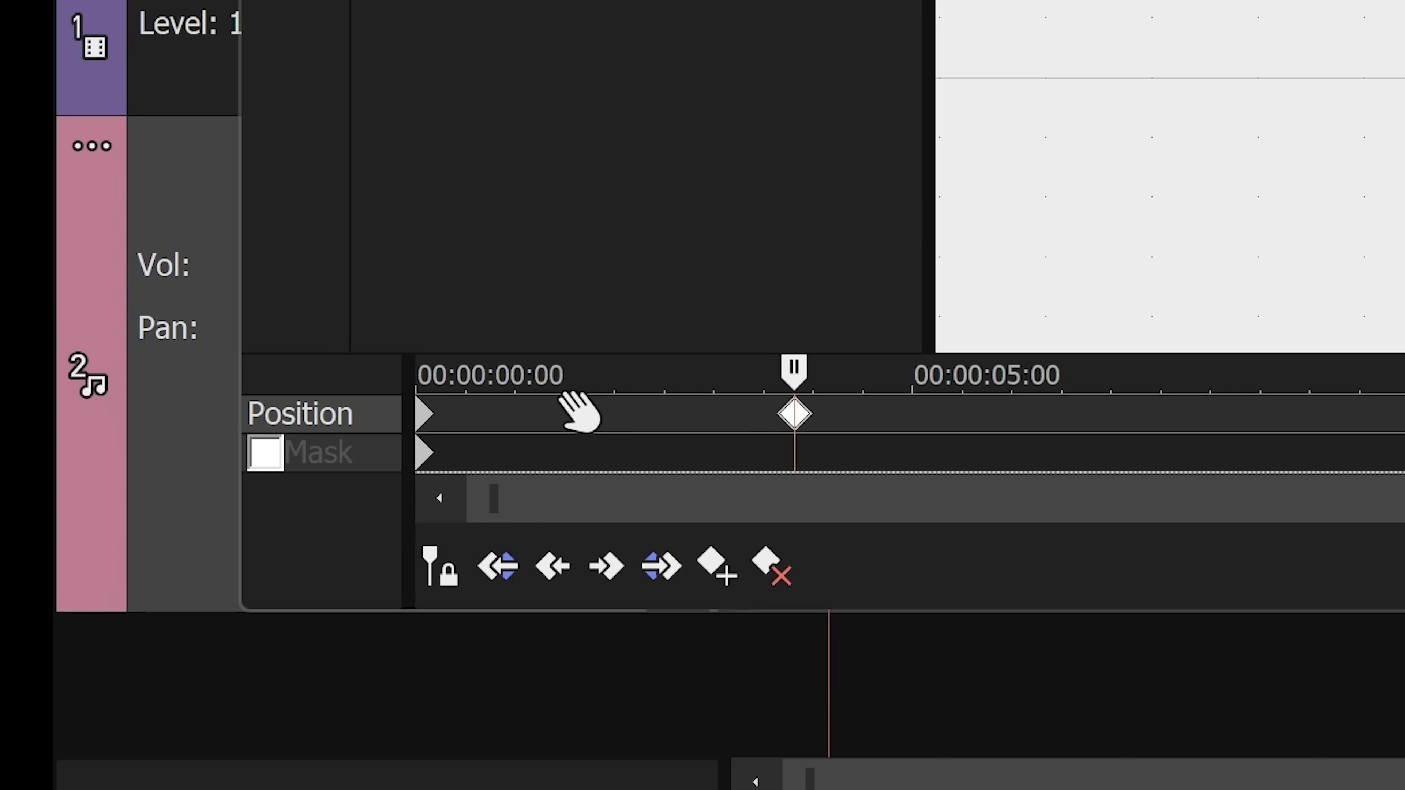
Step: Preview the Pan/Crop animation by playing the main timeline from 00:00:00:11
left_click(503, 381)
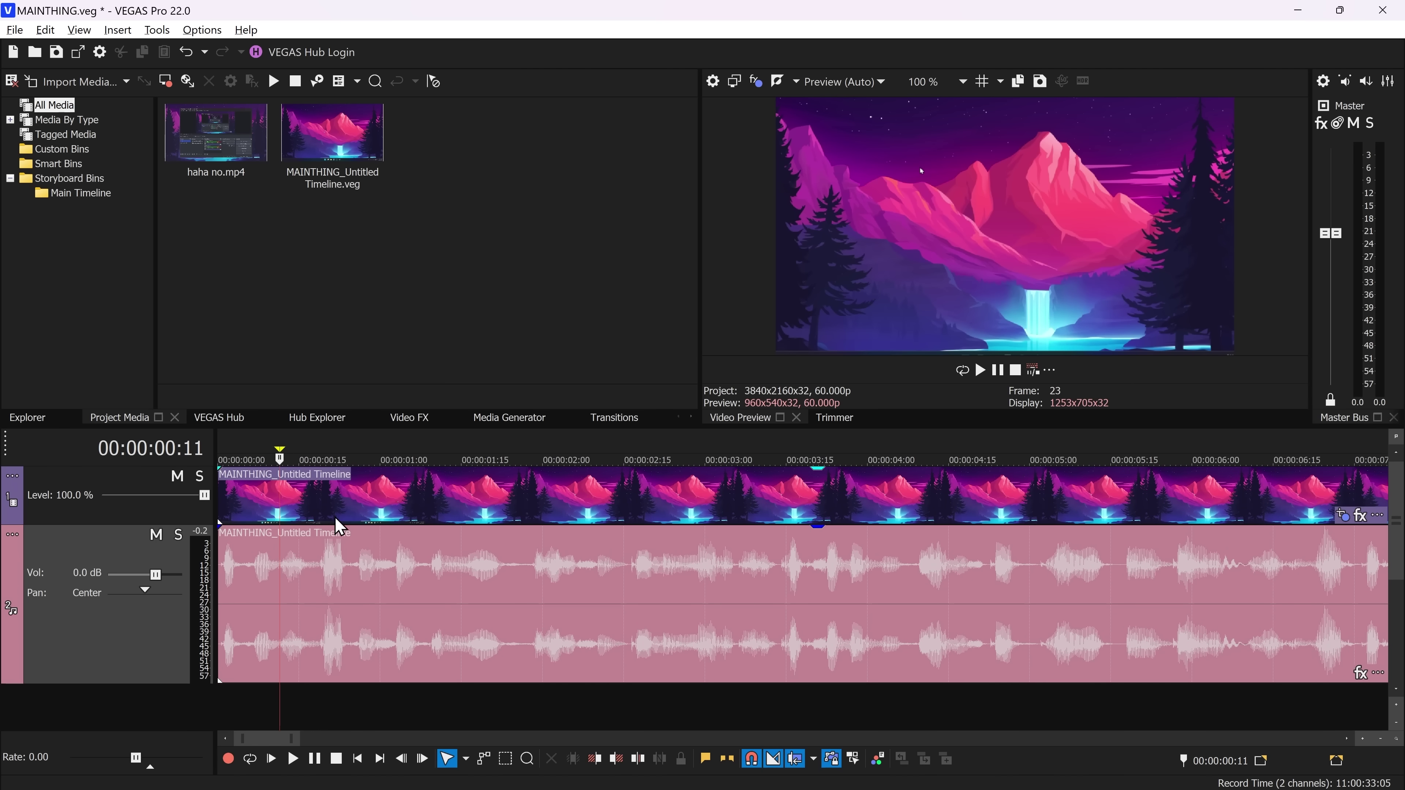
key("space")
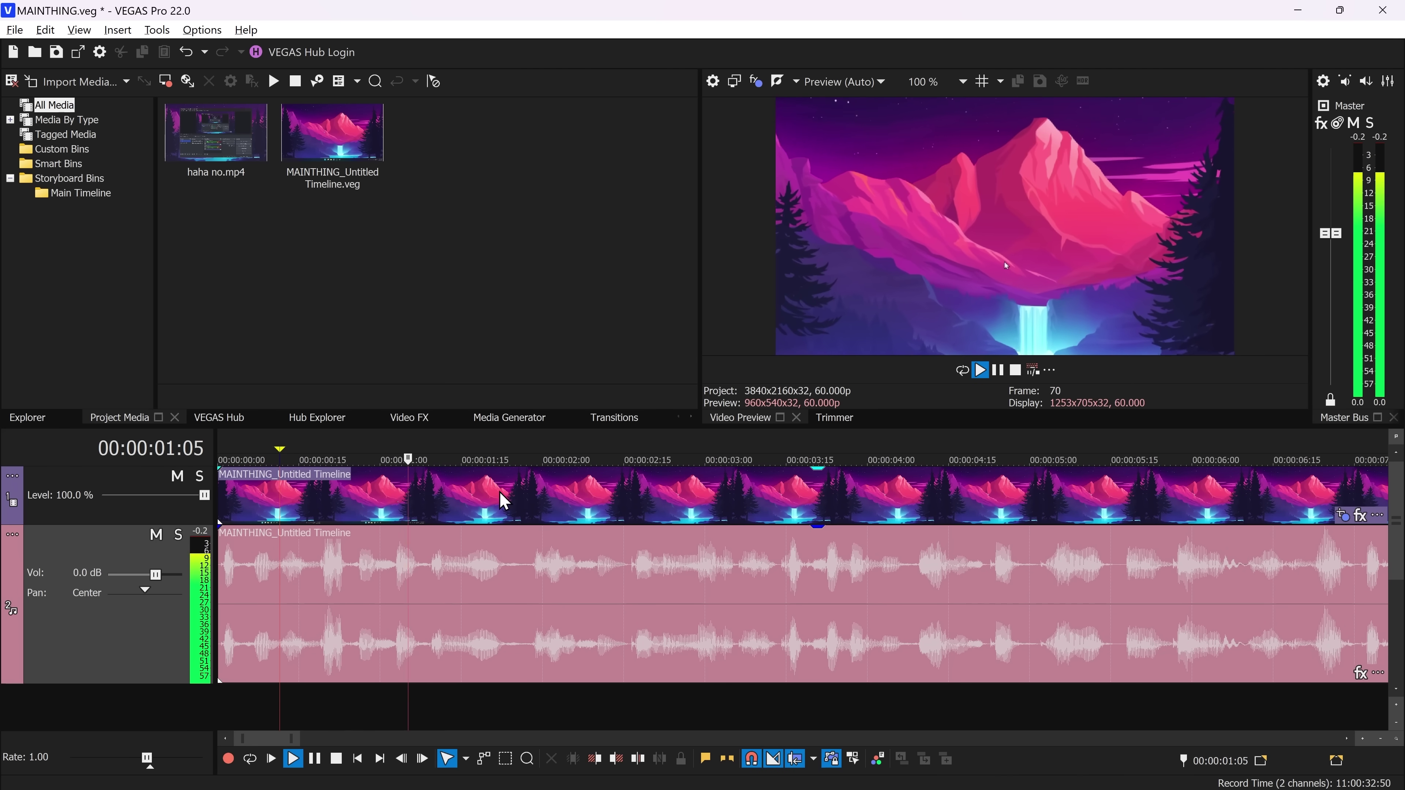
key("space")
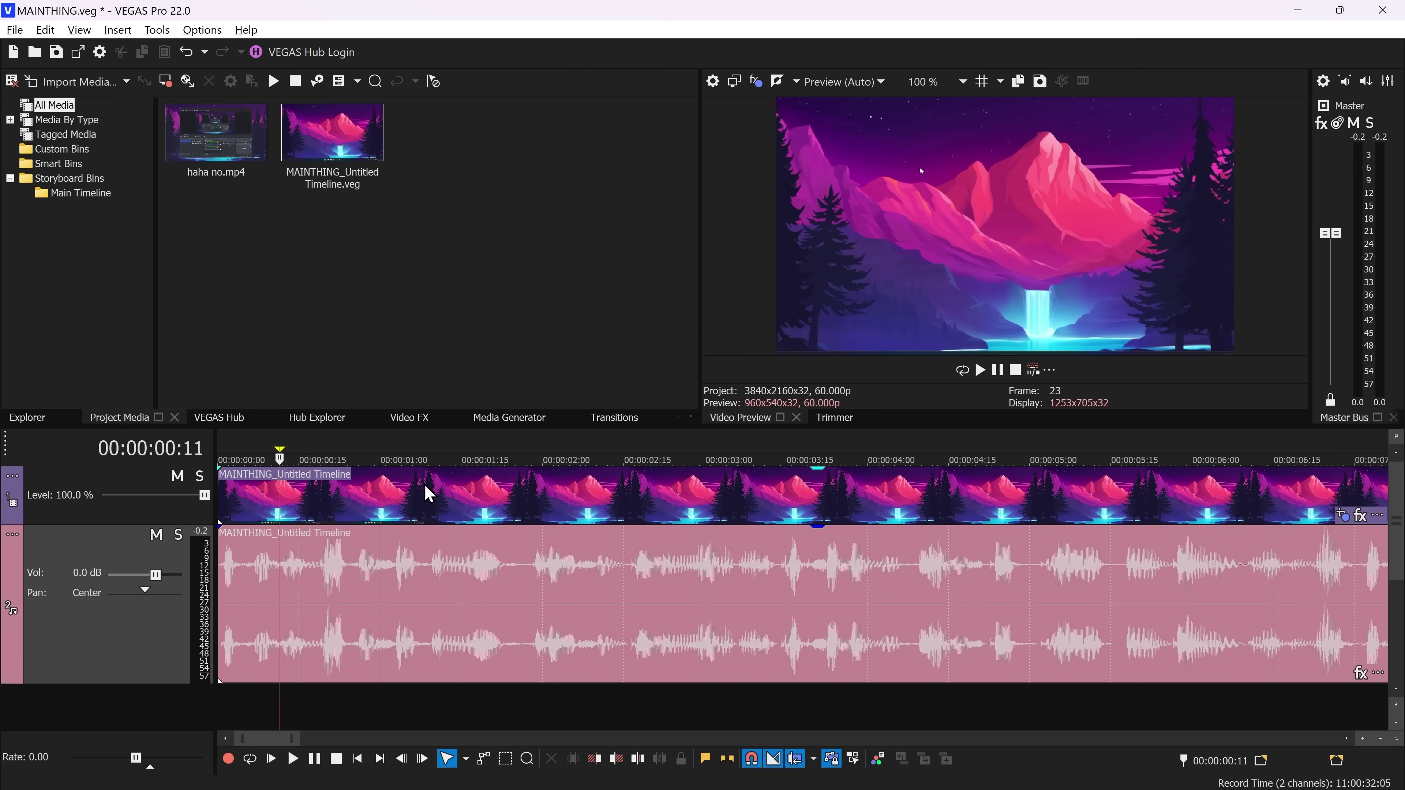
Step: Reopen the video event's Pan/Crop settings and restore the default framing without the extra position keyframe
left_click(510, 562)
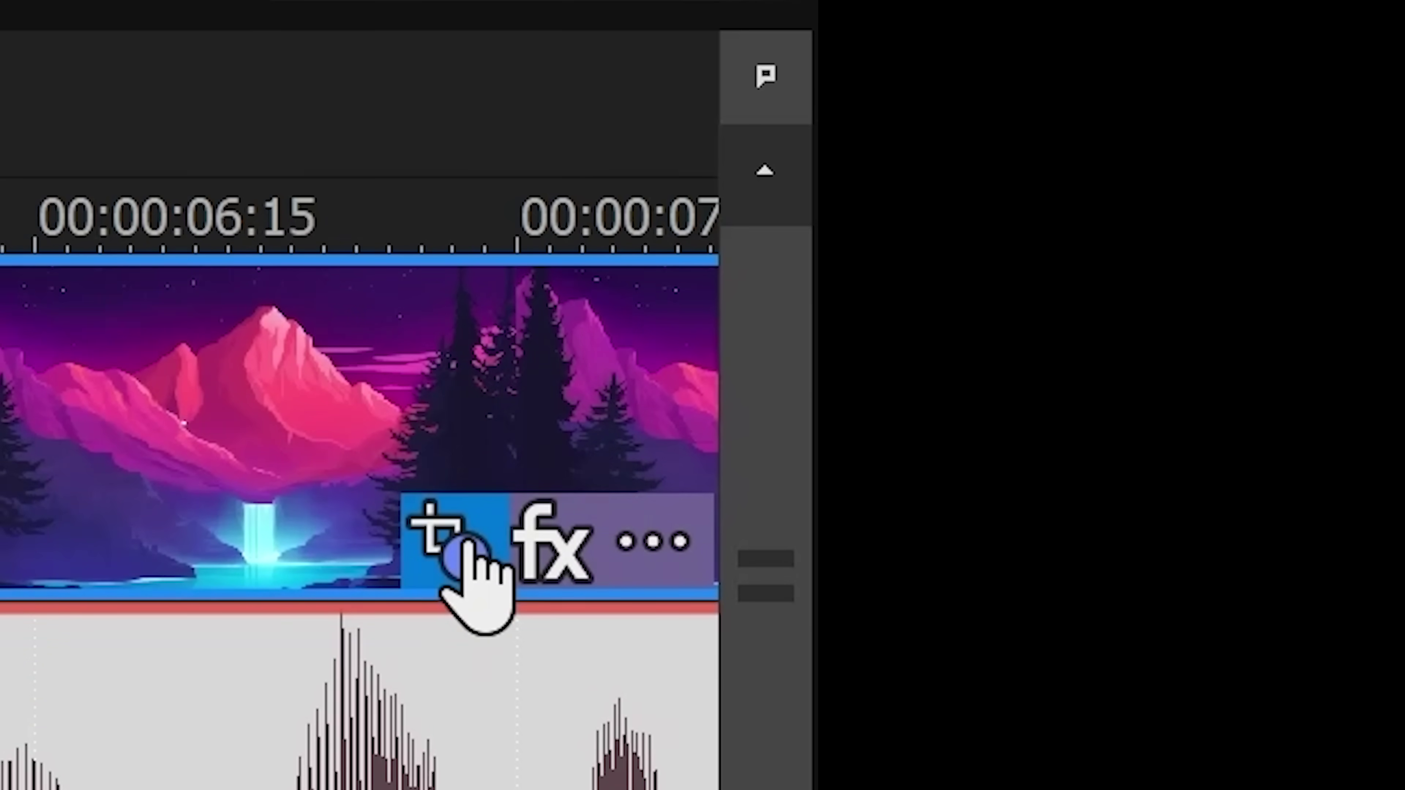
left_click(459, 559)
left_click_drag(486, 559, 695, 576)
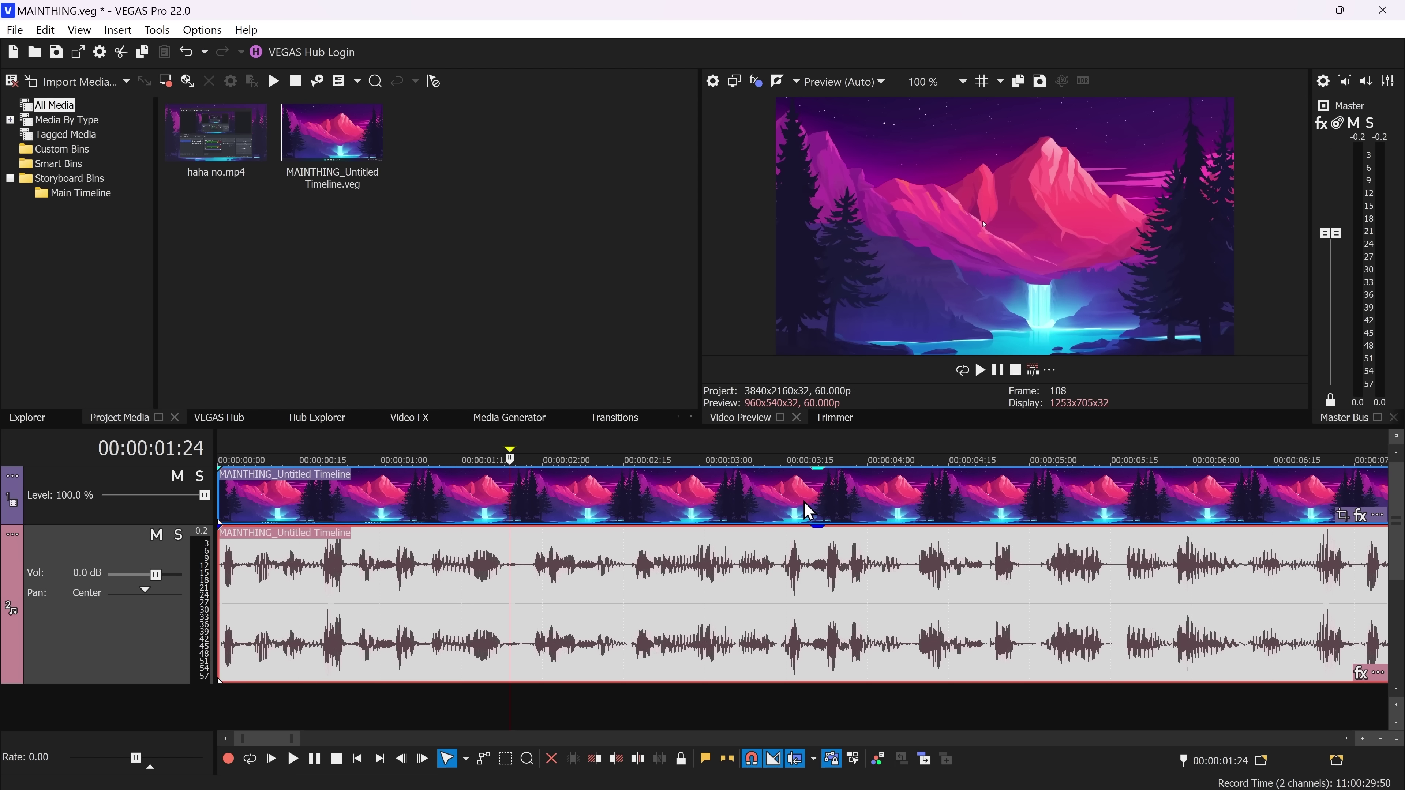
Step: Create position keyframes at 00:00:02:17 and about 00:00:04:08 in the event's Pan/Crop, and return the cursor near the earlier one
left_click(1362, 515)
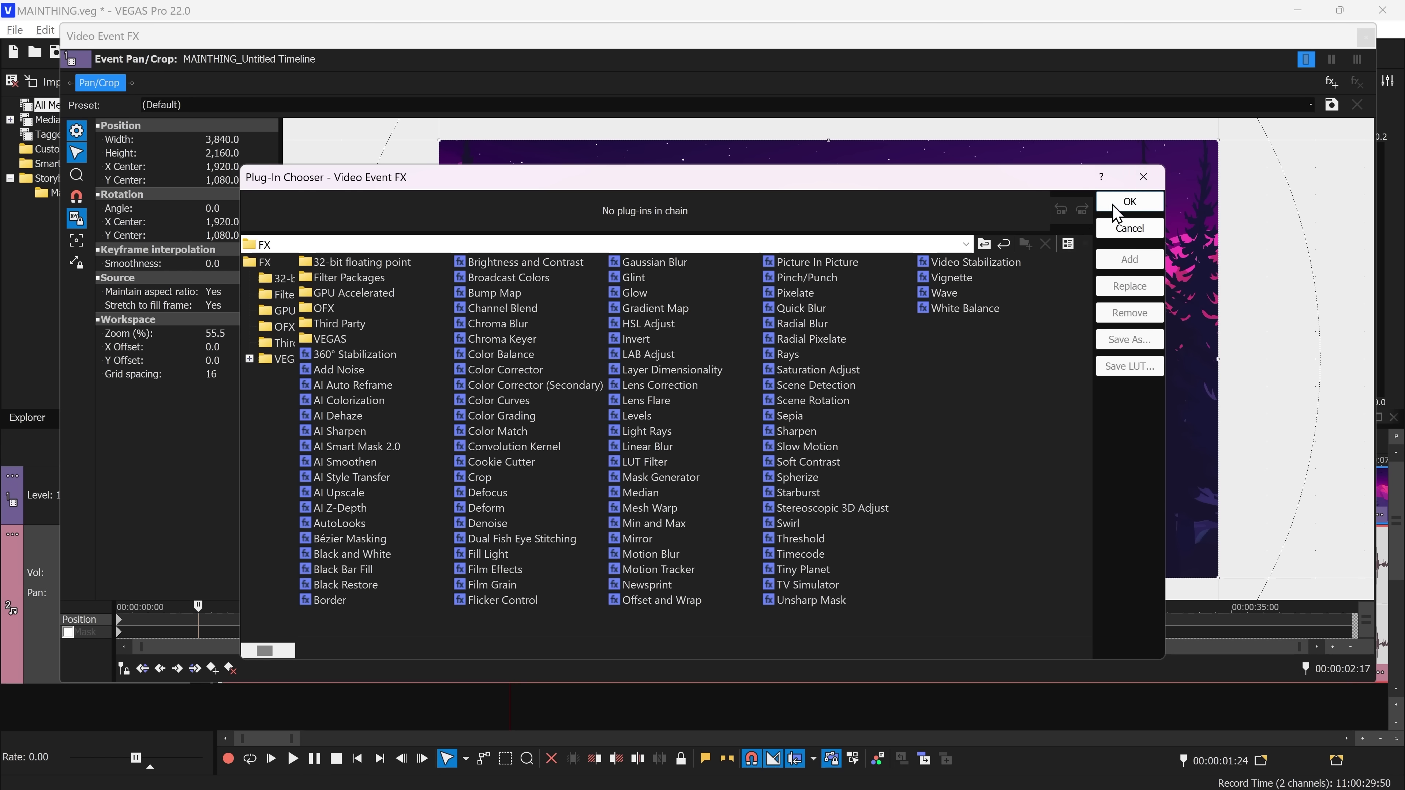
left_click(1113, 206)
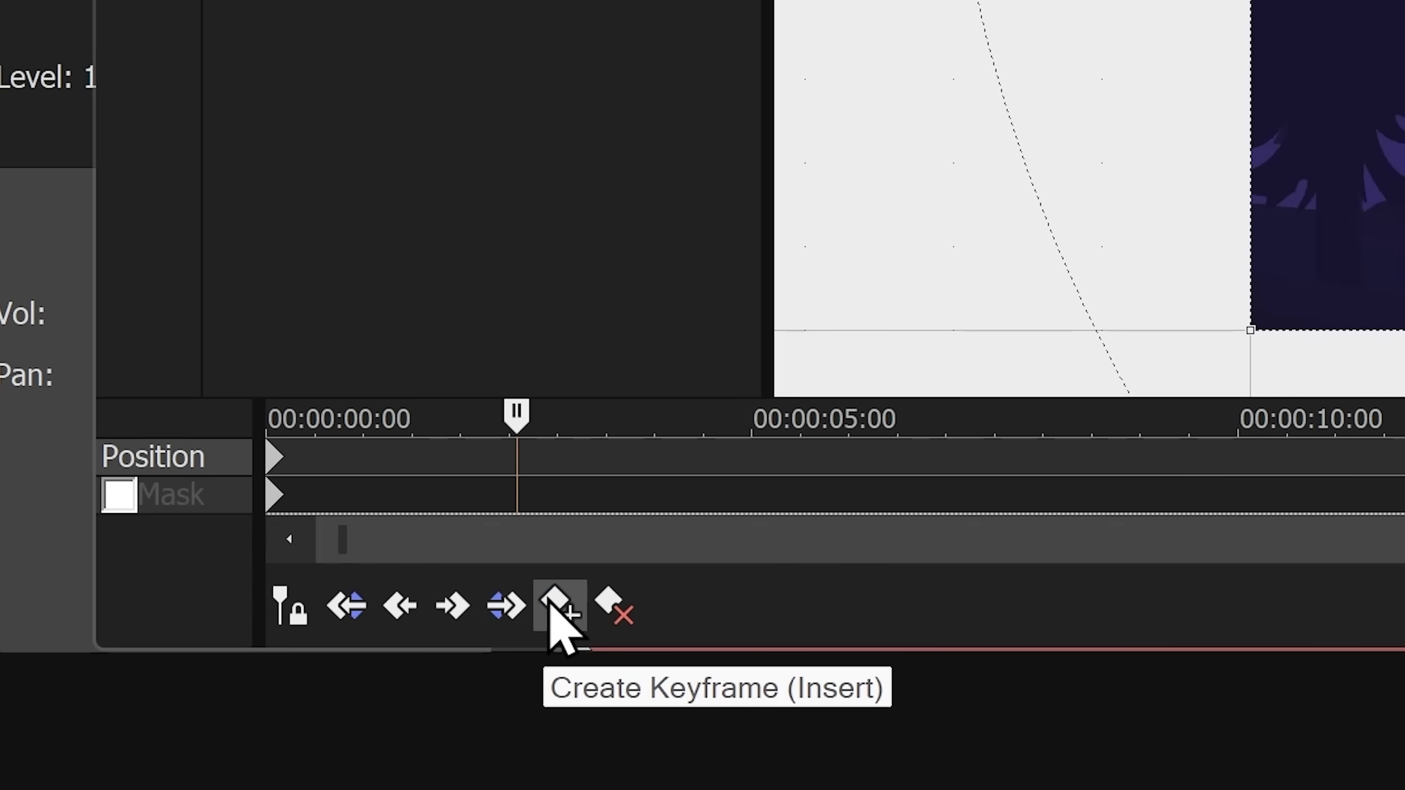
left_click(212, 668)
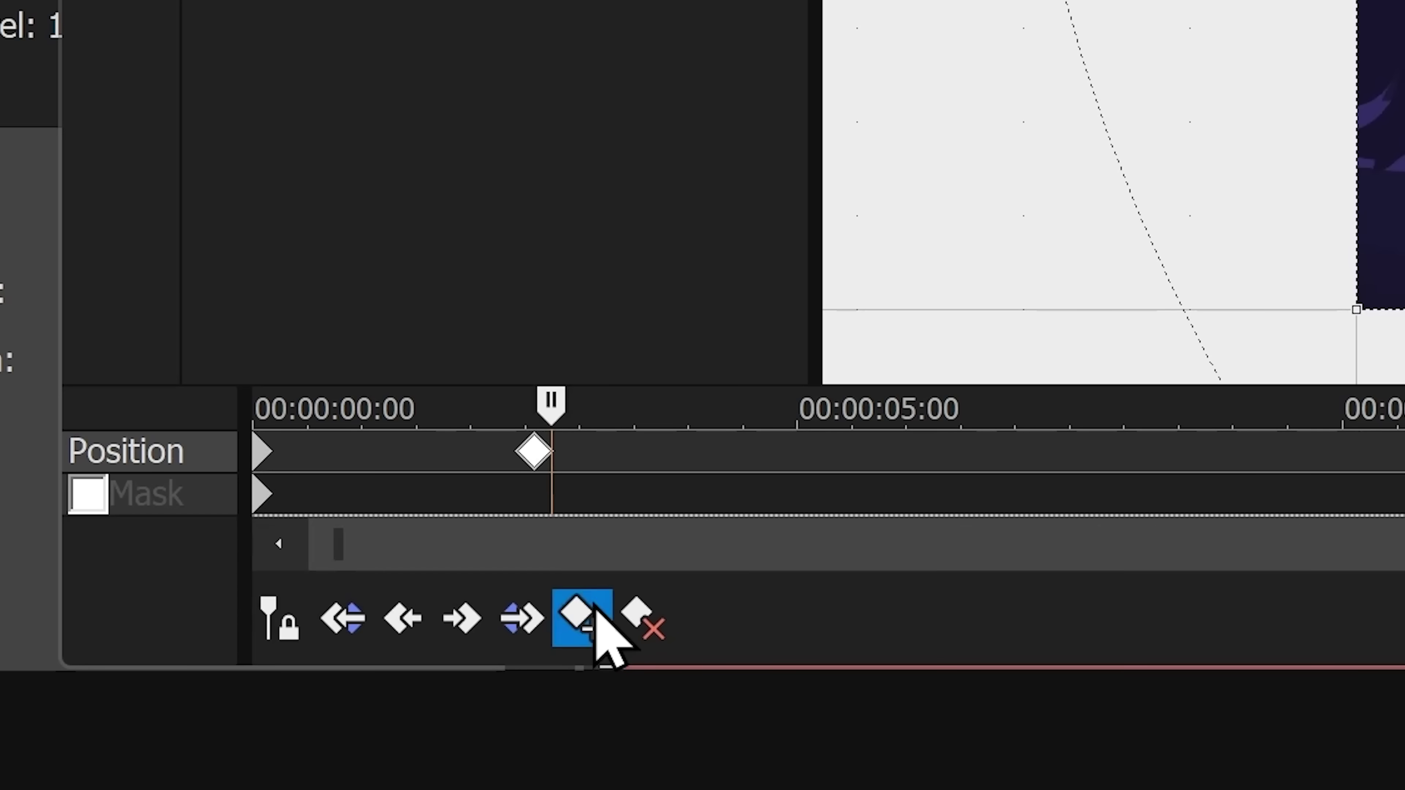
left_click(578, 595)
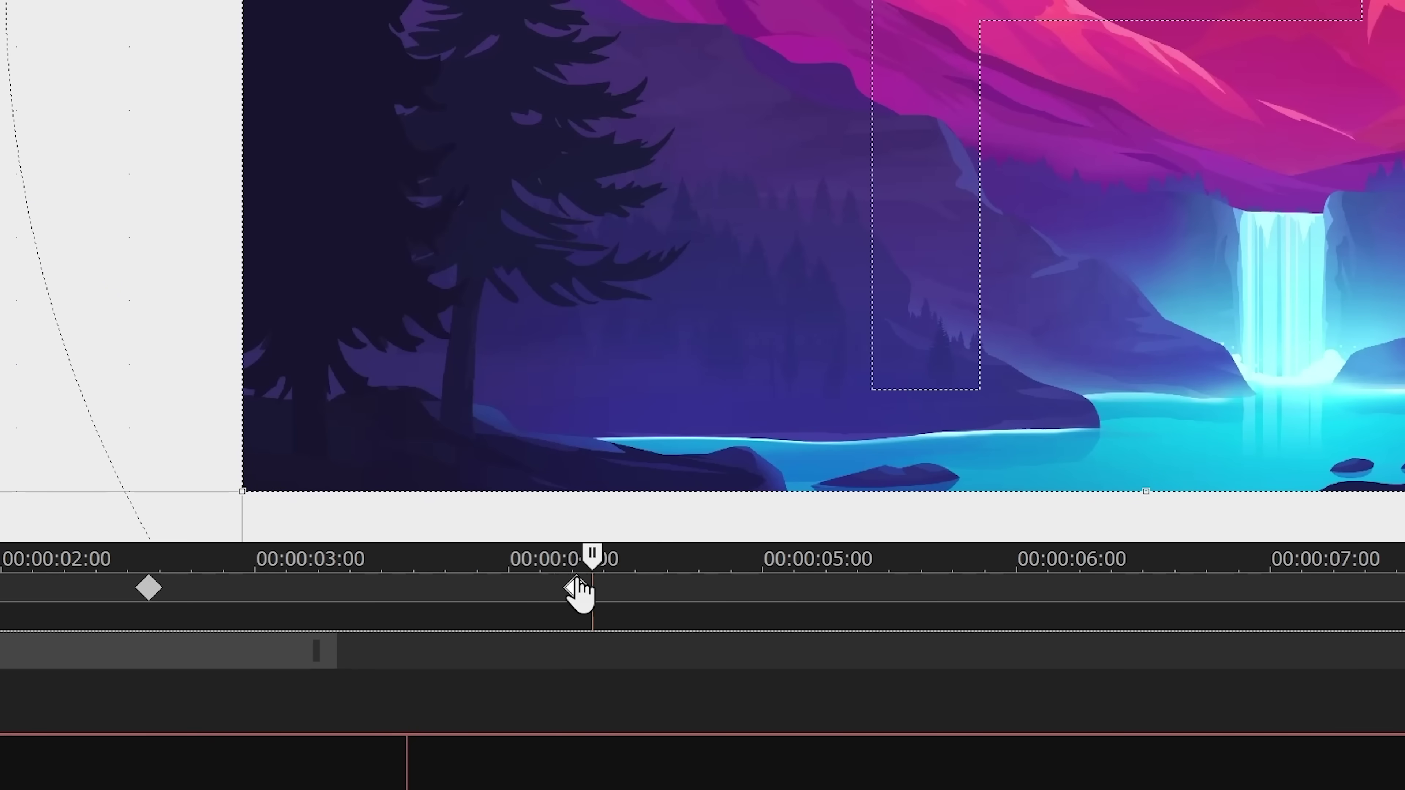
mouse_move(149, 560)
left_mouse_down()
mouse_move(134, 558)
mouse_move(157, 557)
left_mouse_up()
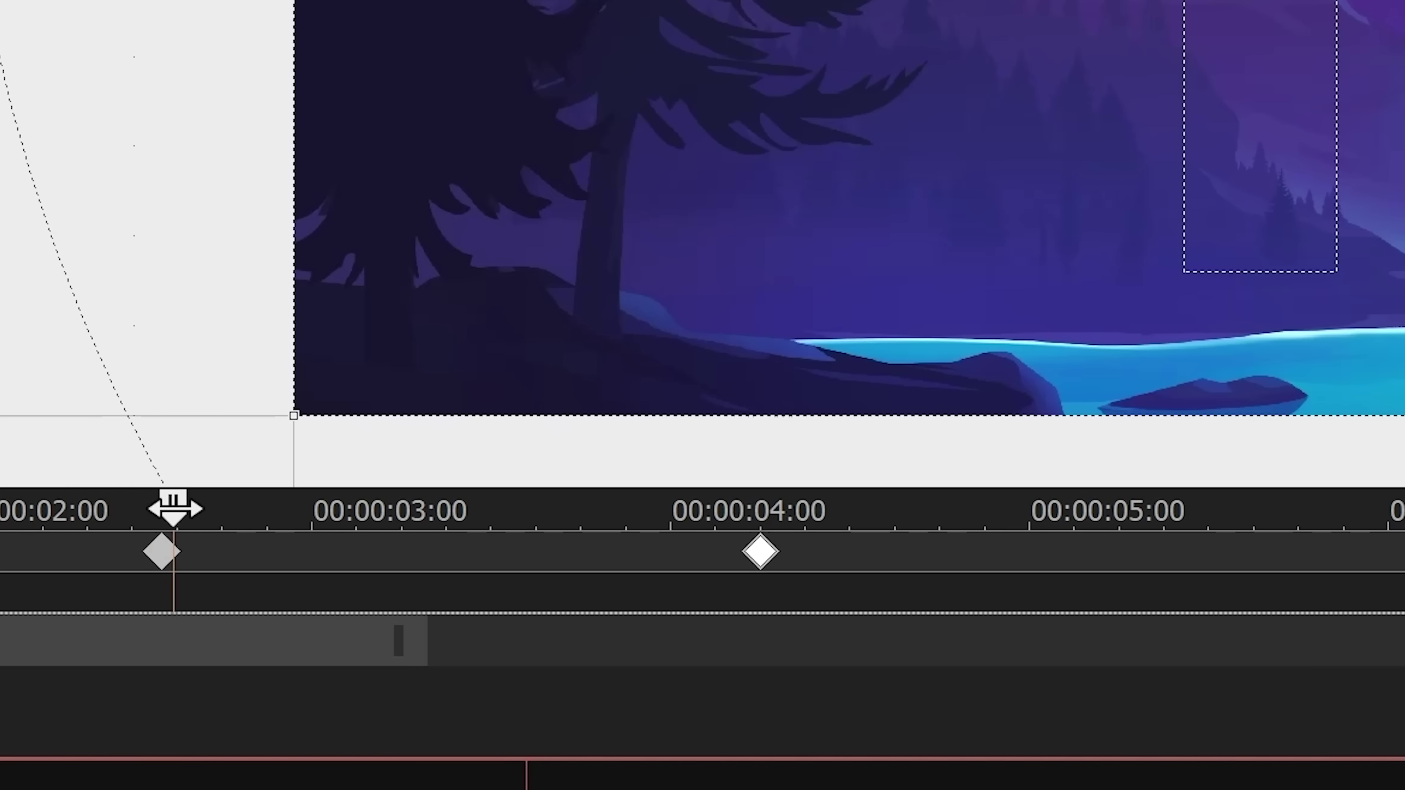
Step: Move the second Pan/Crop position keyframe to 00:00:02:22, just after the first one, and place the cursor on it
left_click_drag(160, 508, 203, 508)
left_click_drag(761, 551, 724, 552)
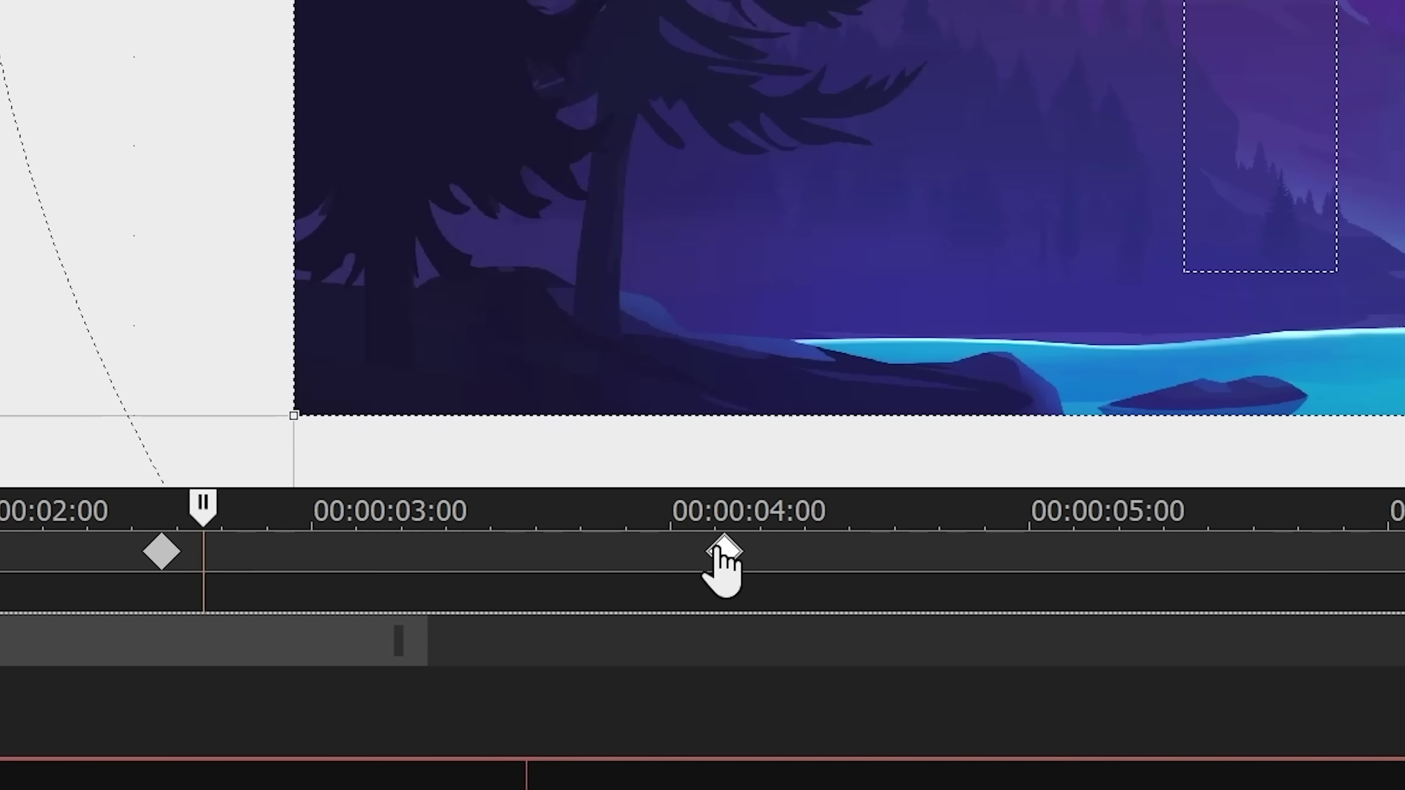
left_click_drag(724, 554, 220, 551)
left_click(184, 507)
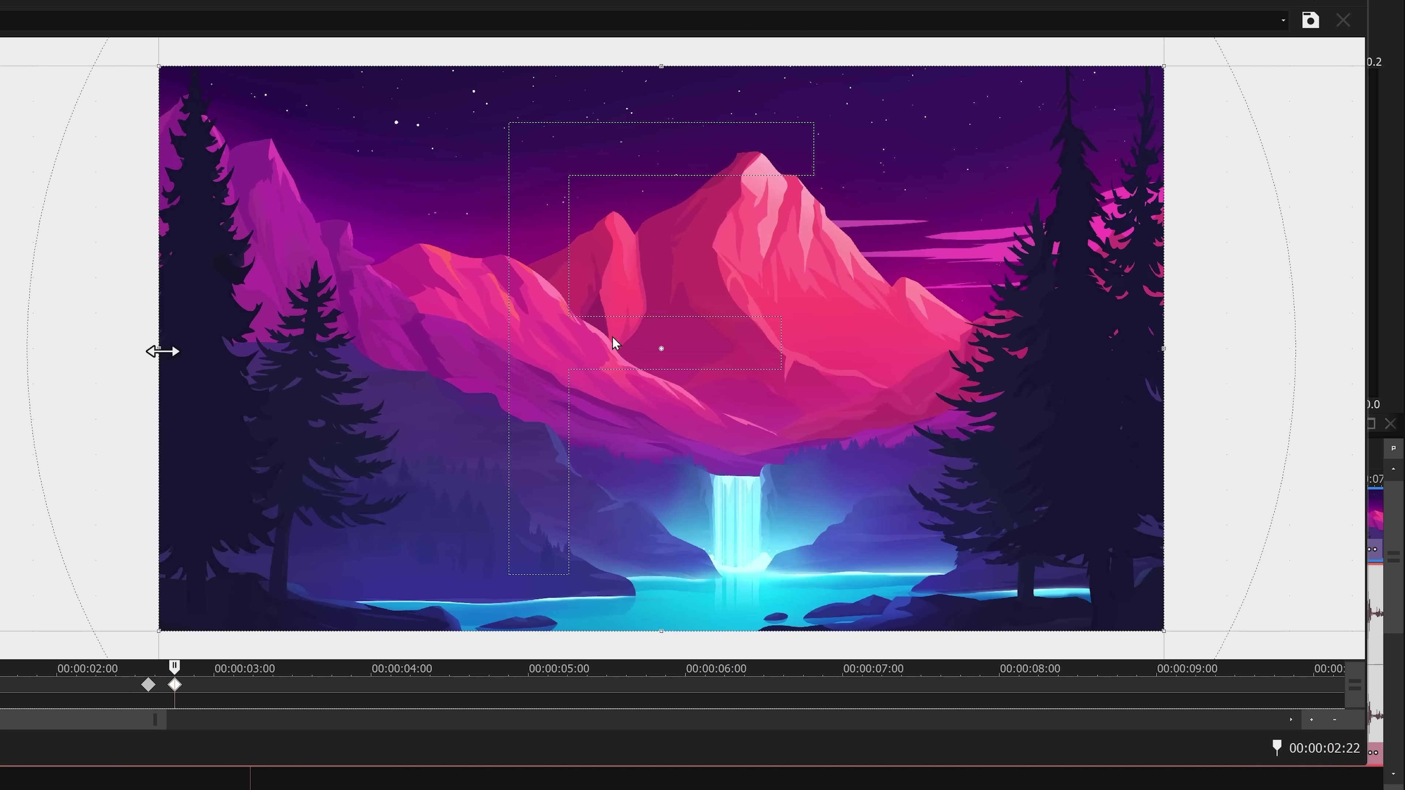
Step: Shrink the crop frame at that keyframe to about 2,740 × 1,541 and reposition it near the centre of the image
left_click_drag(162, 351, 449, 355)
left_click_drag(927, 417, 740, 408)
left_click(572, 354)
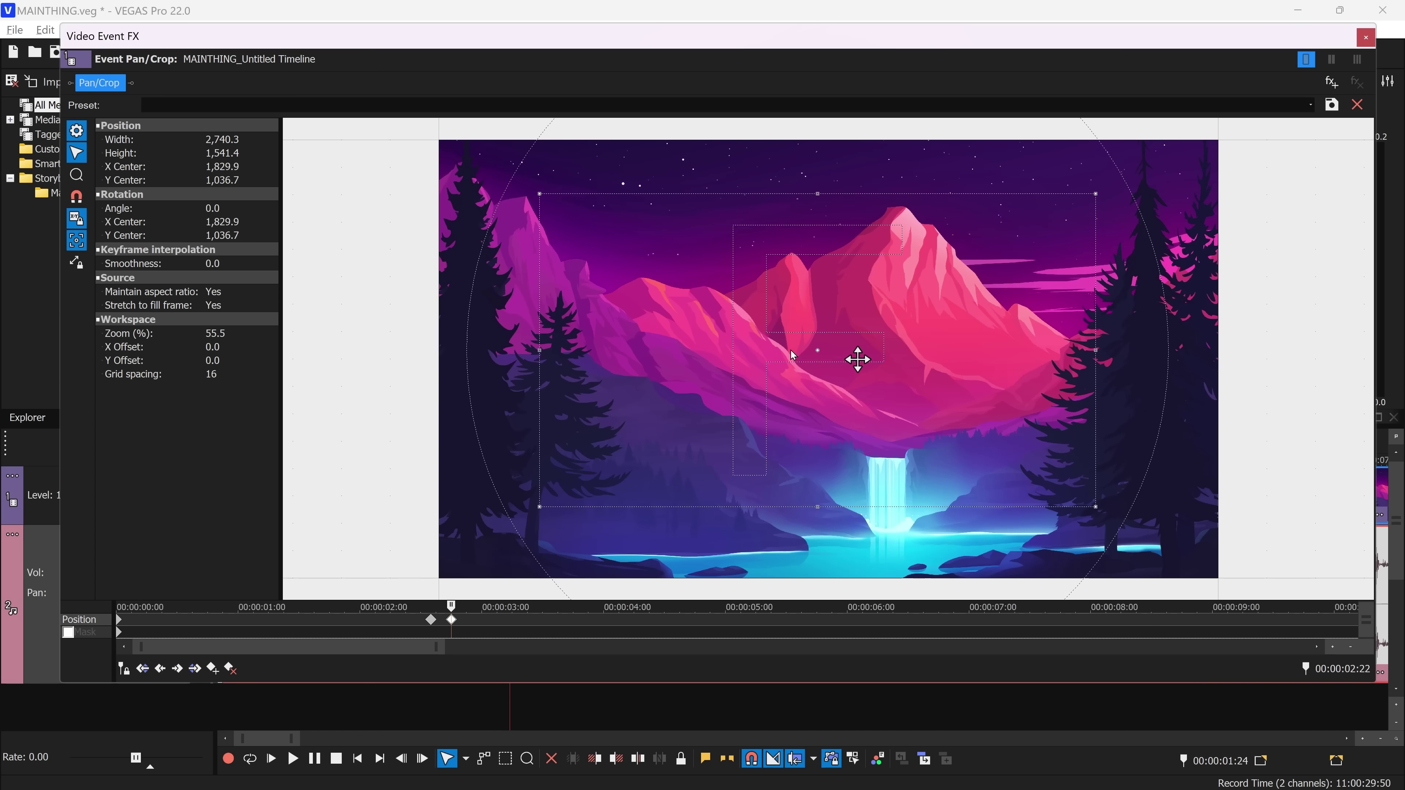
mouse_move(856, 361)
left_mouse_down()
mouse_move(865, 370)
mouse_move(846, 359)
left_mouse_up()
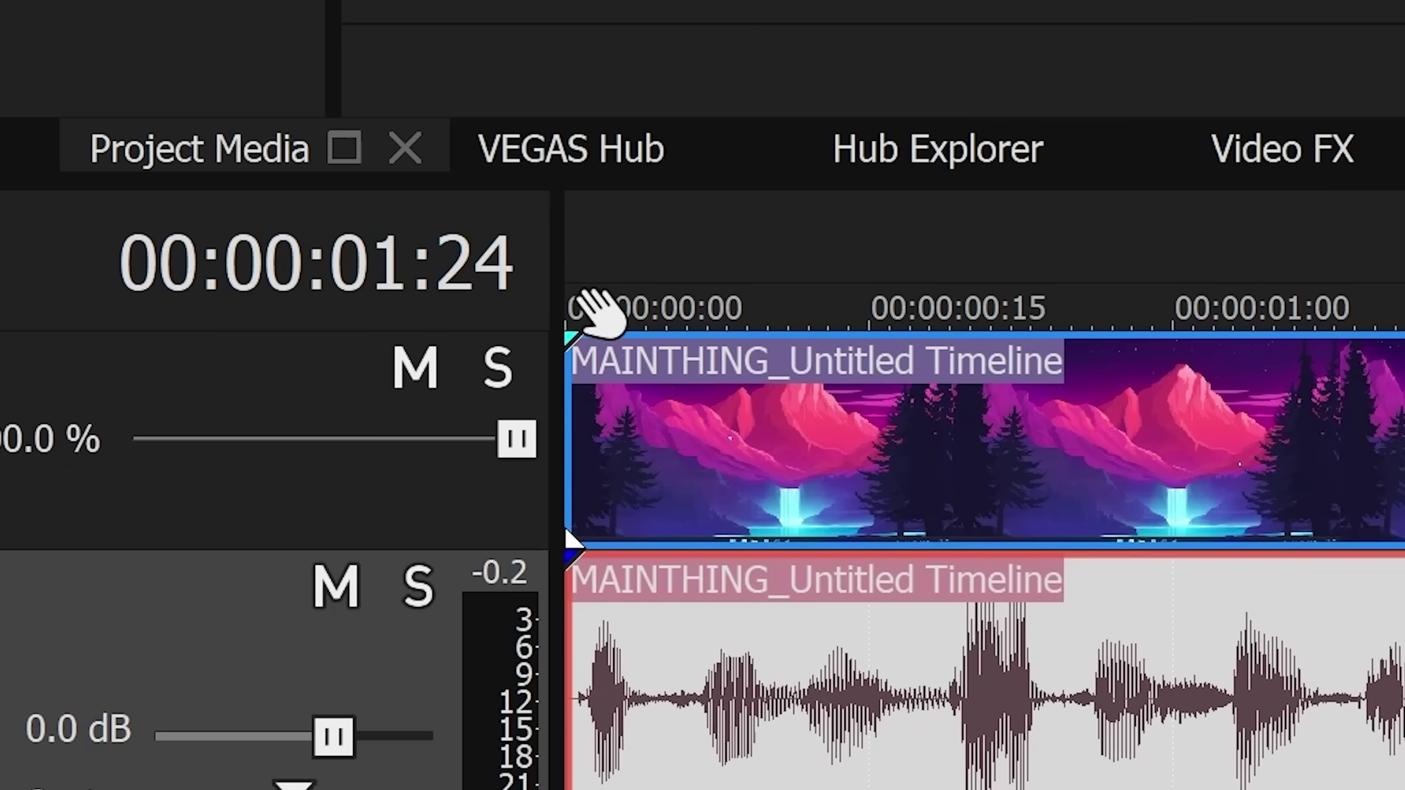
Step: Play the main timeline from the start to preview the shortened Pan/Crop zoom
left_click(583, 292)
key("space")
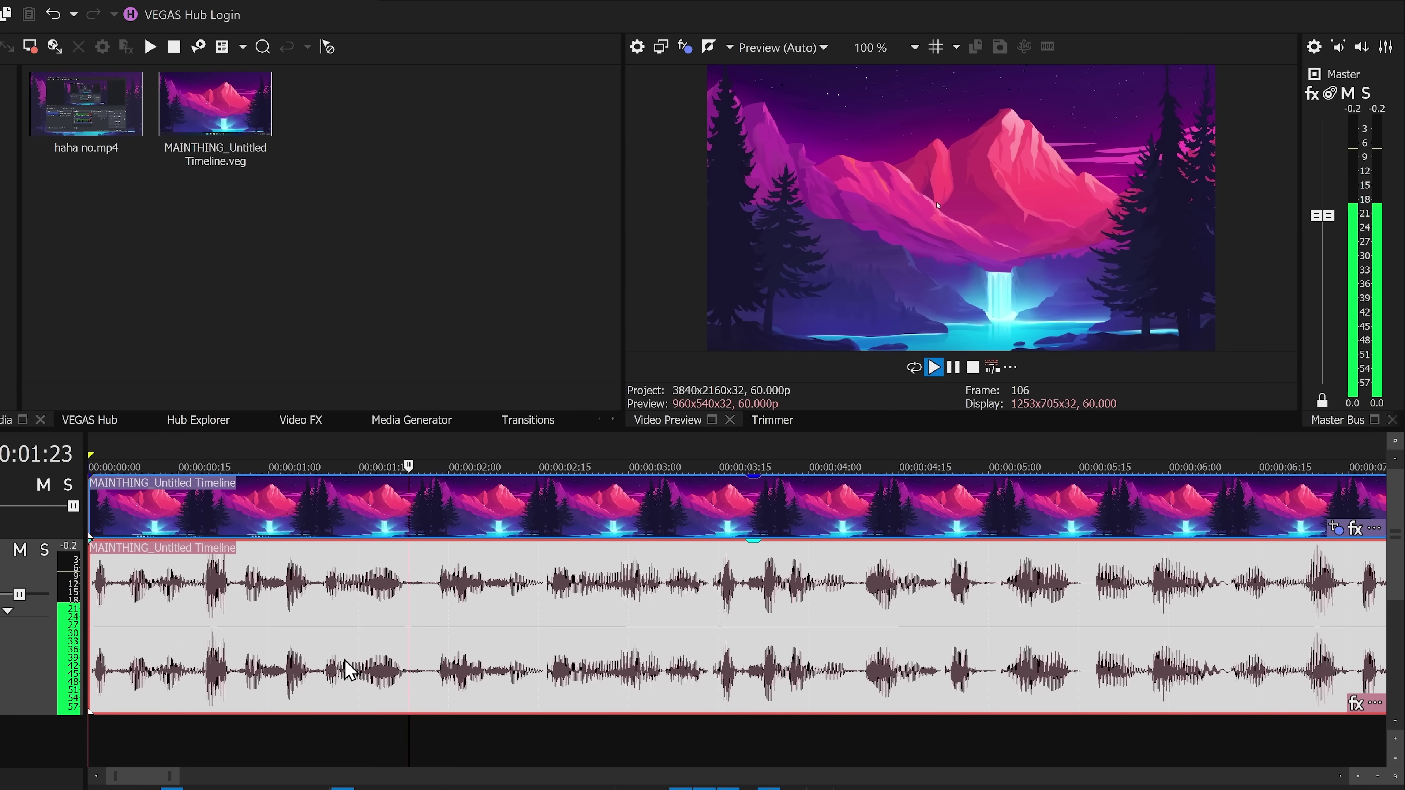
key("space")
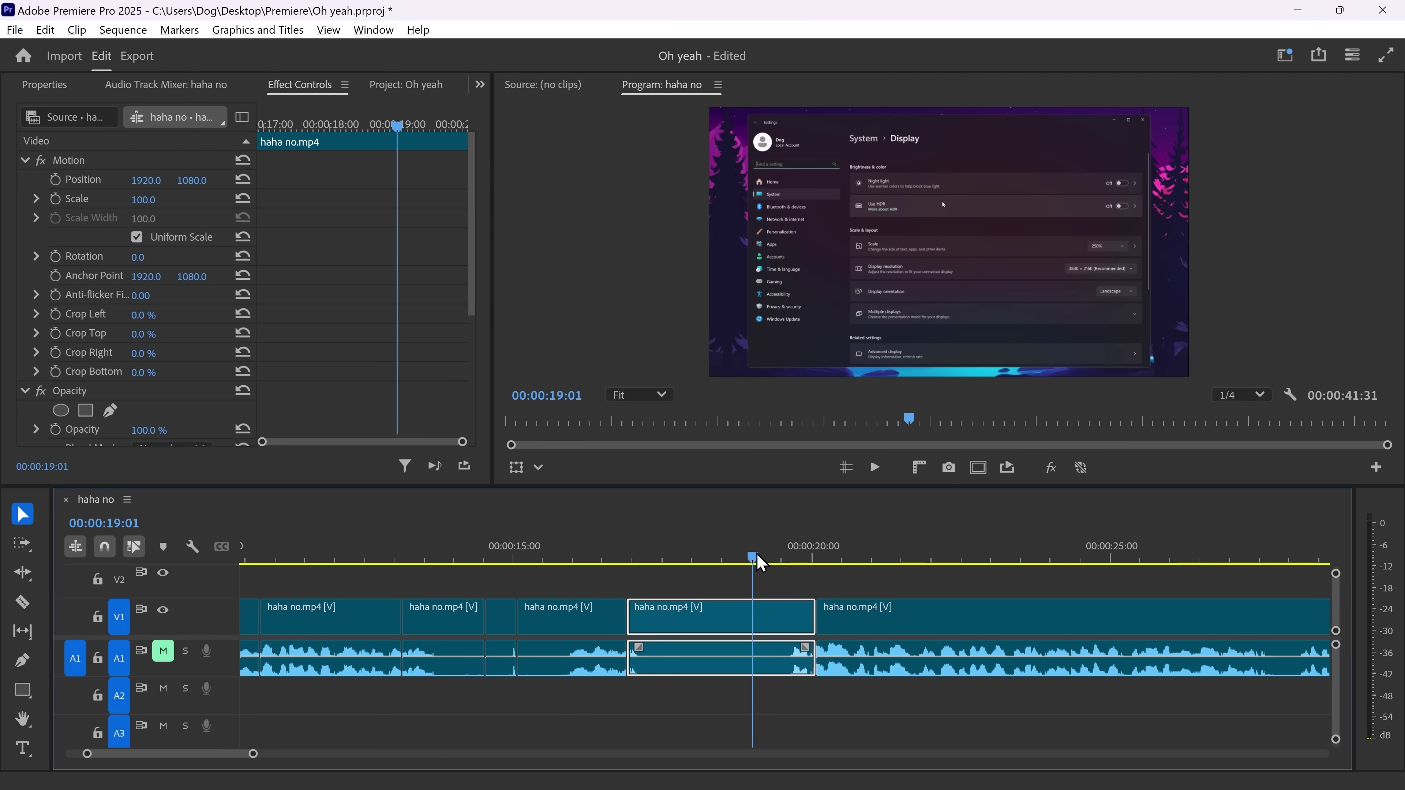
Step: In Premiere Pro, keyframe the selected clip's Position and Scale at 00:00:18:39, and set Scale to 261 at 00:00:18:49
key("shift+7")
left_click(741, 540)
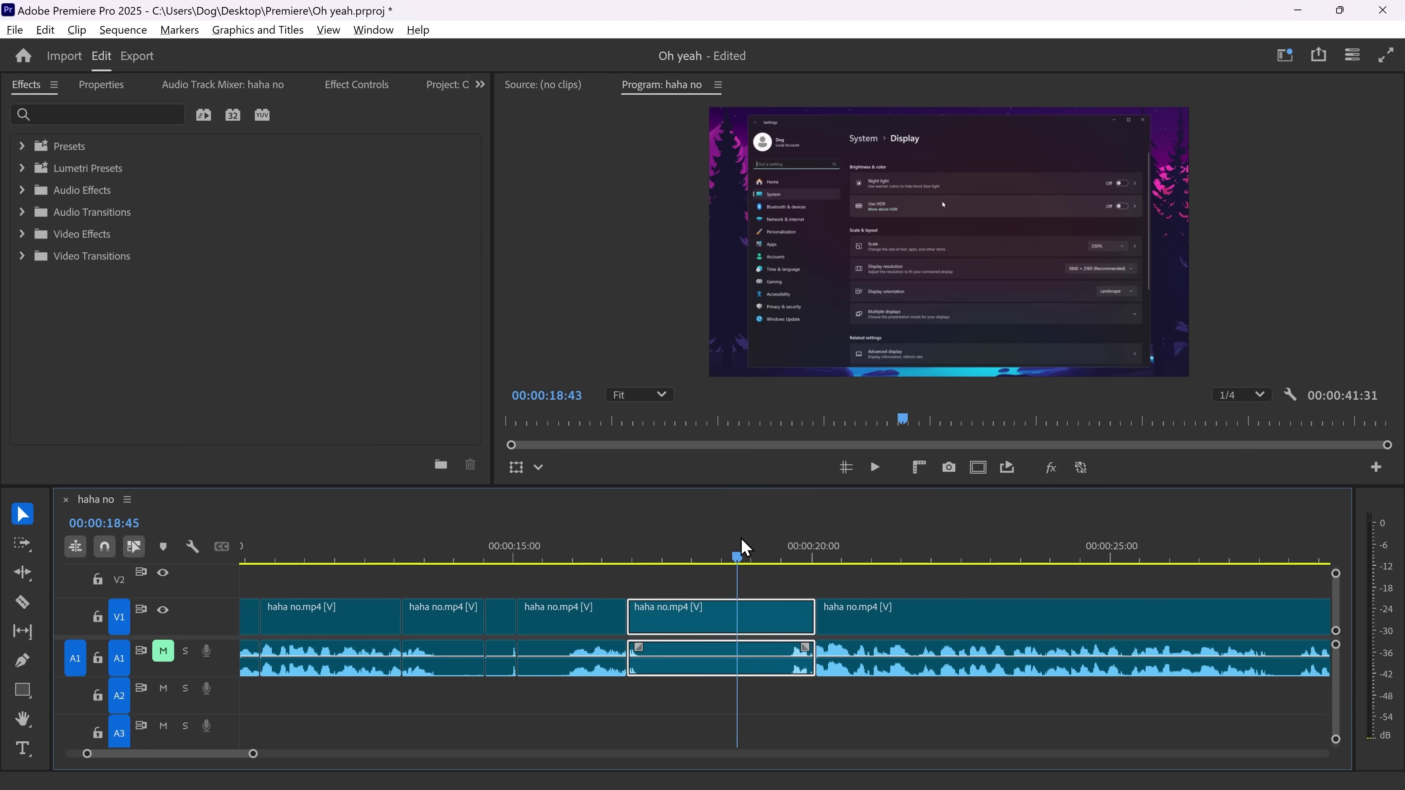
key("shift+5")
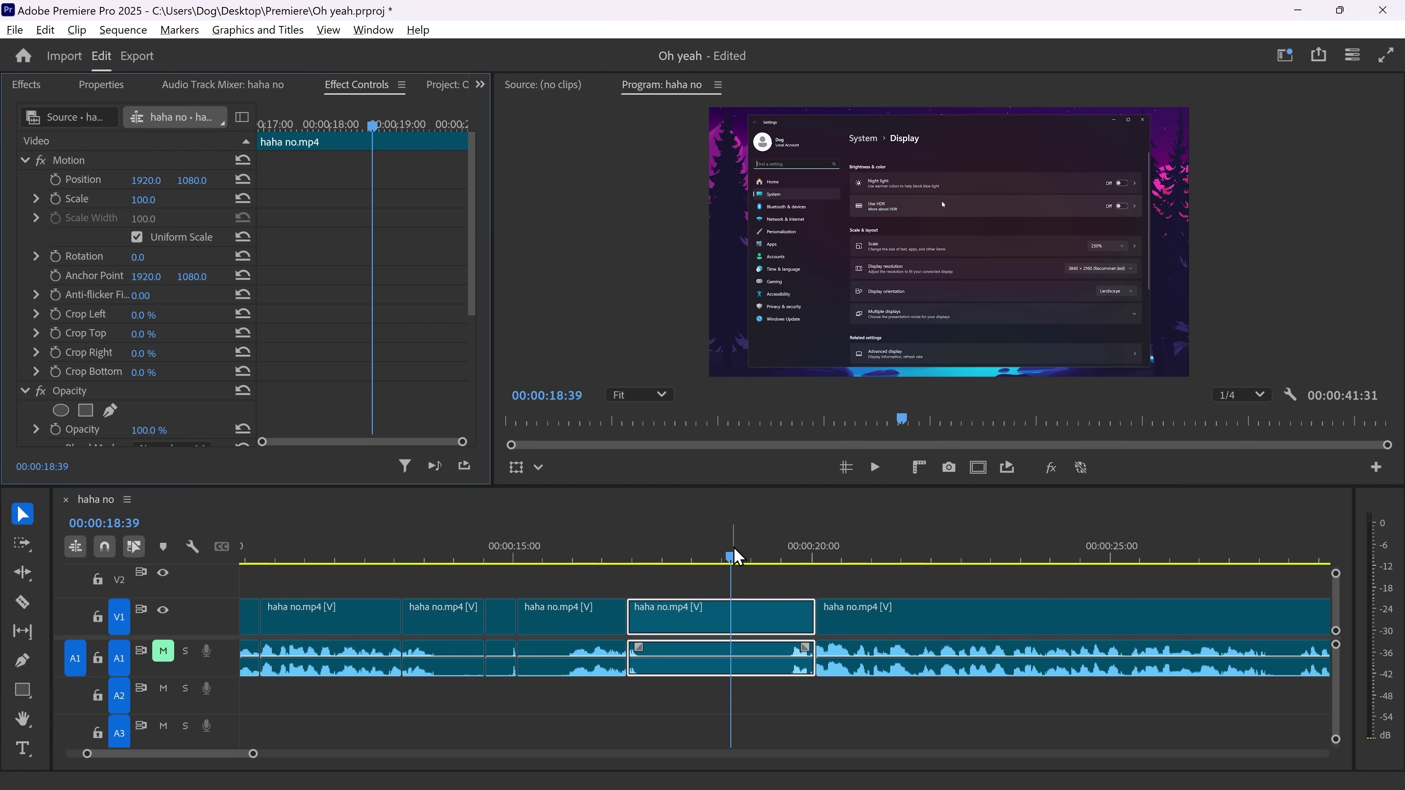
left_click(56, 198)
key("shift+Right")
key("shift+Right")
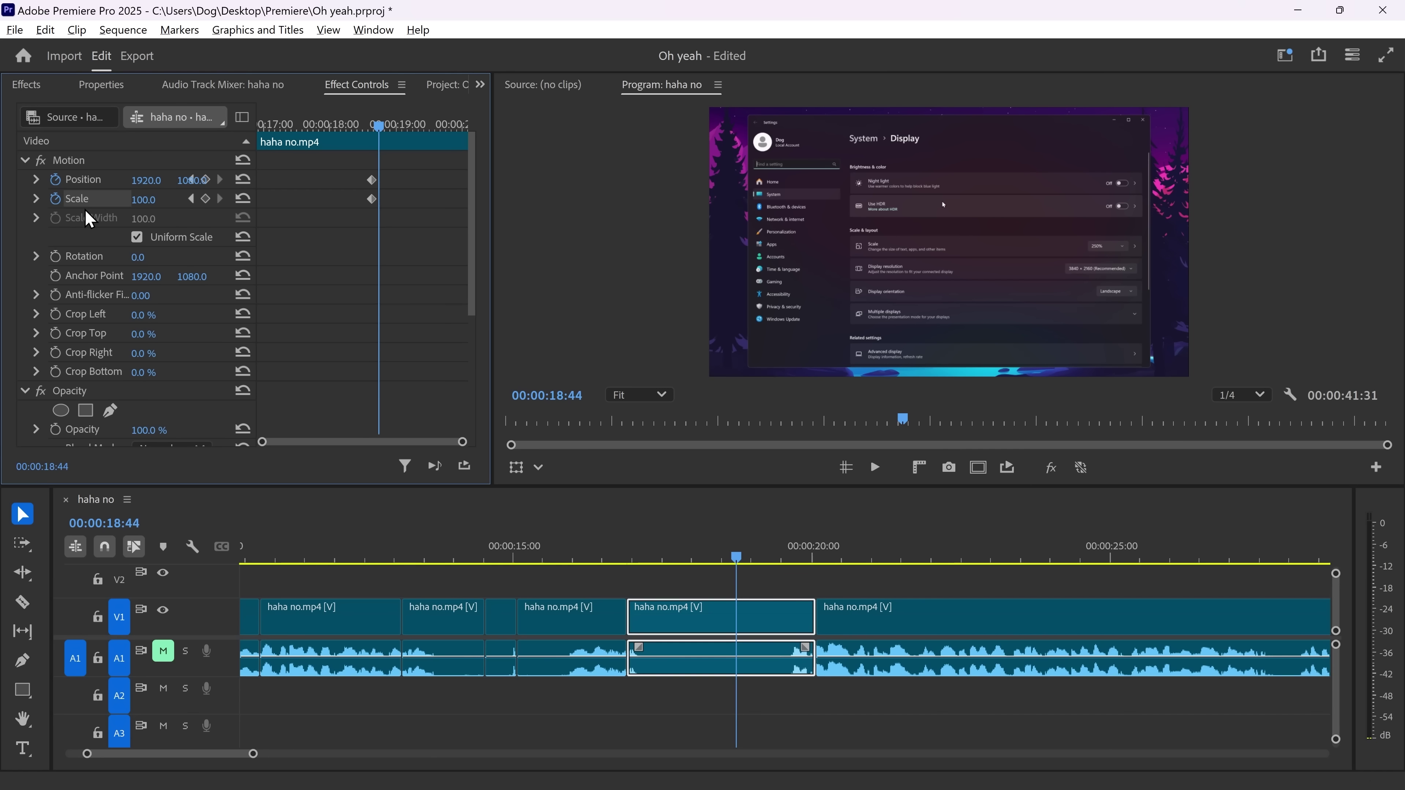
left_click_drag(149, 199, 205, 200)
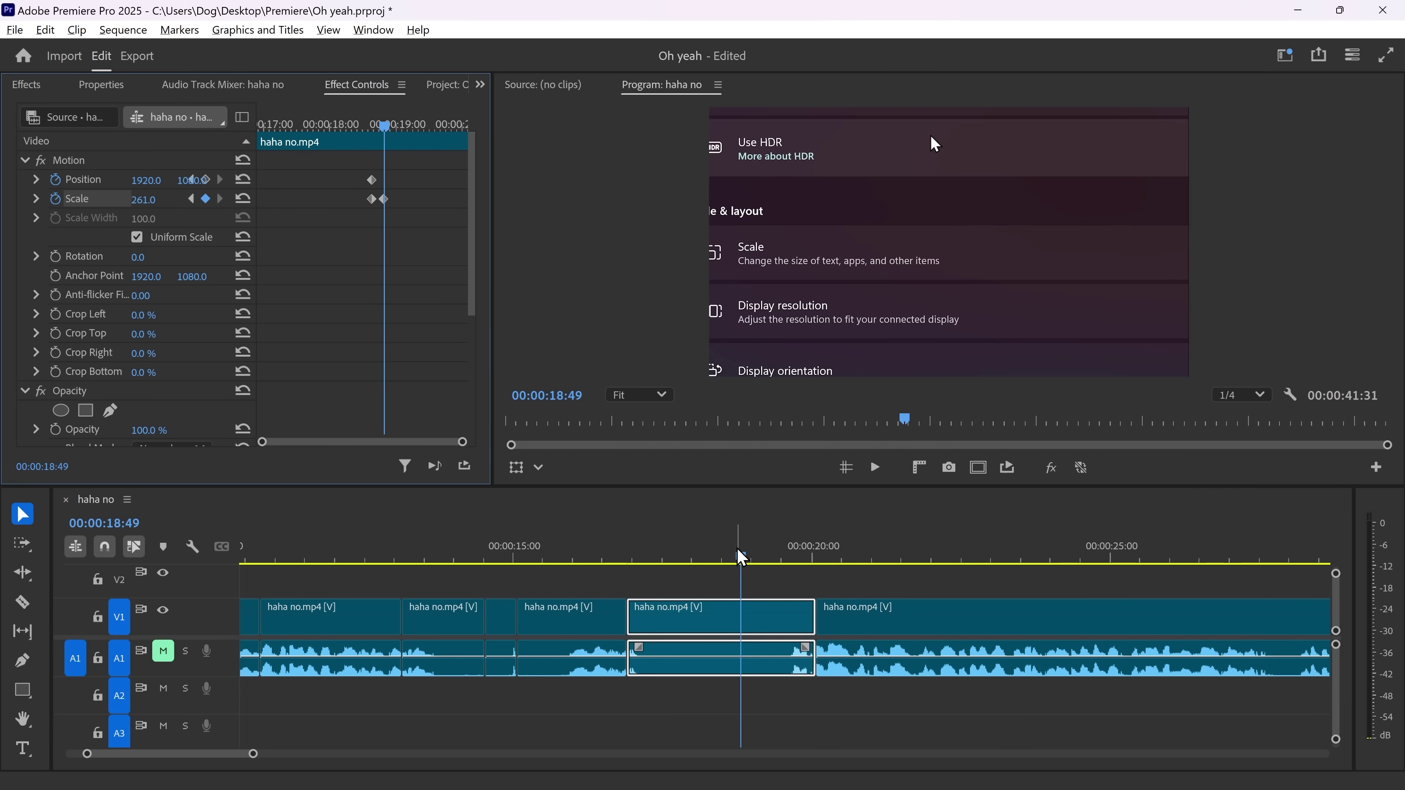
Step: Add a Position keyframe aligned with the second Scale keyframe at 00:00:18:49 and shift the enlarged picture downward in the frame
left_click_drag(742, 556, 771, 556)
left_click_drag(257, 249, 318, 250)
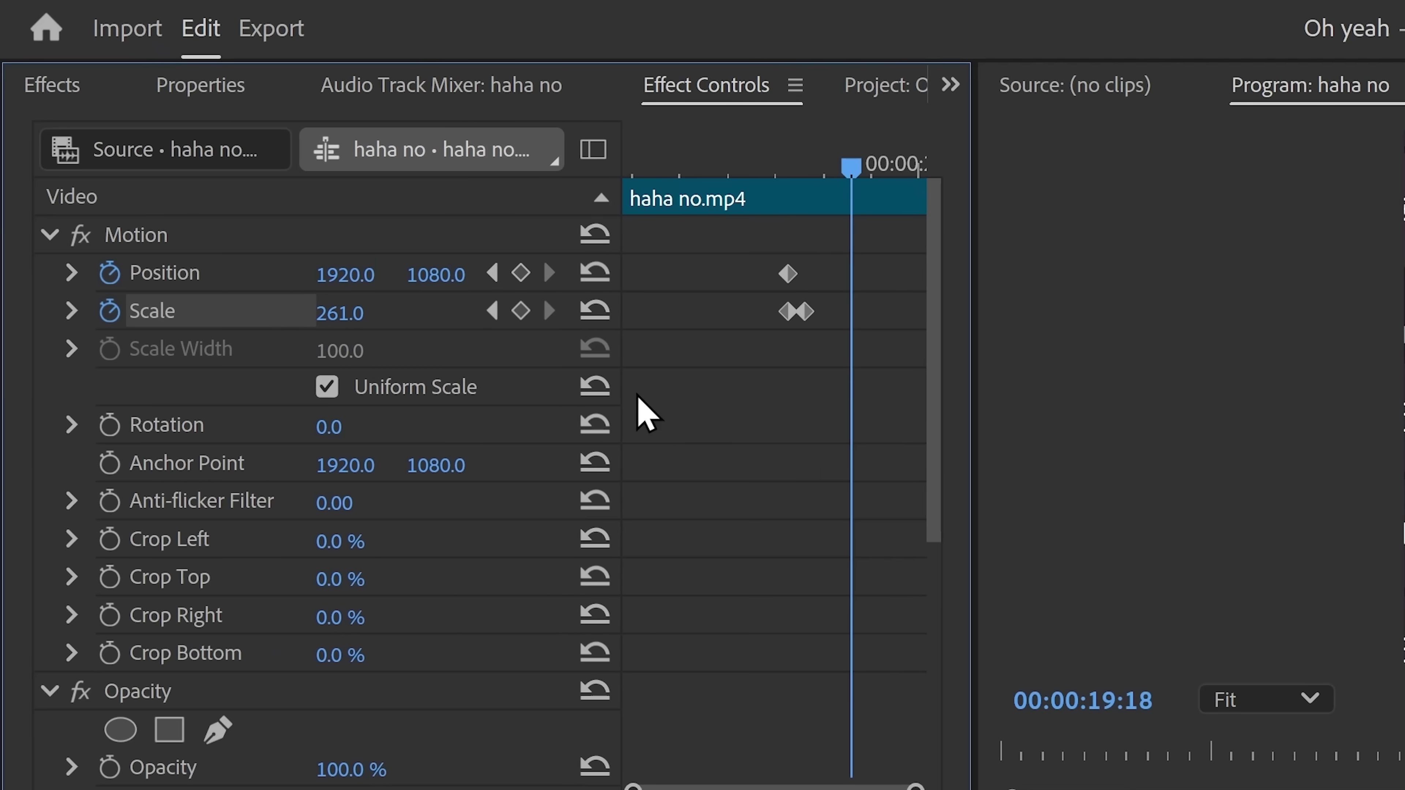
left_click(493, 311)
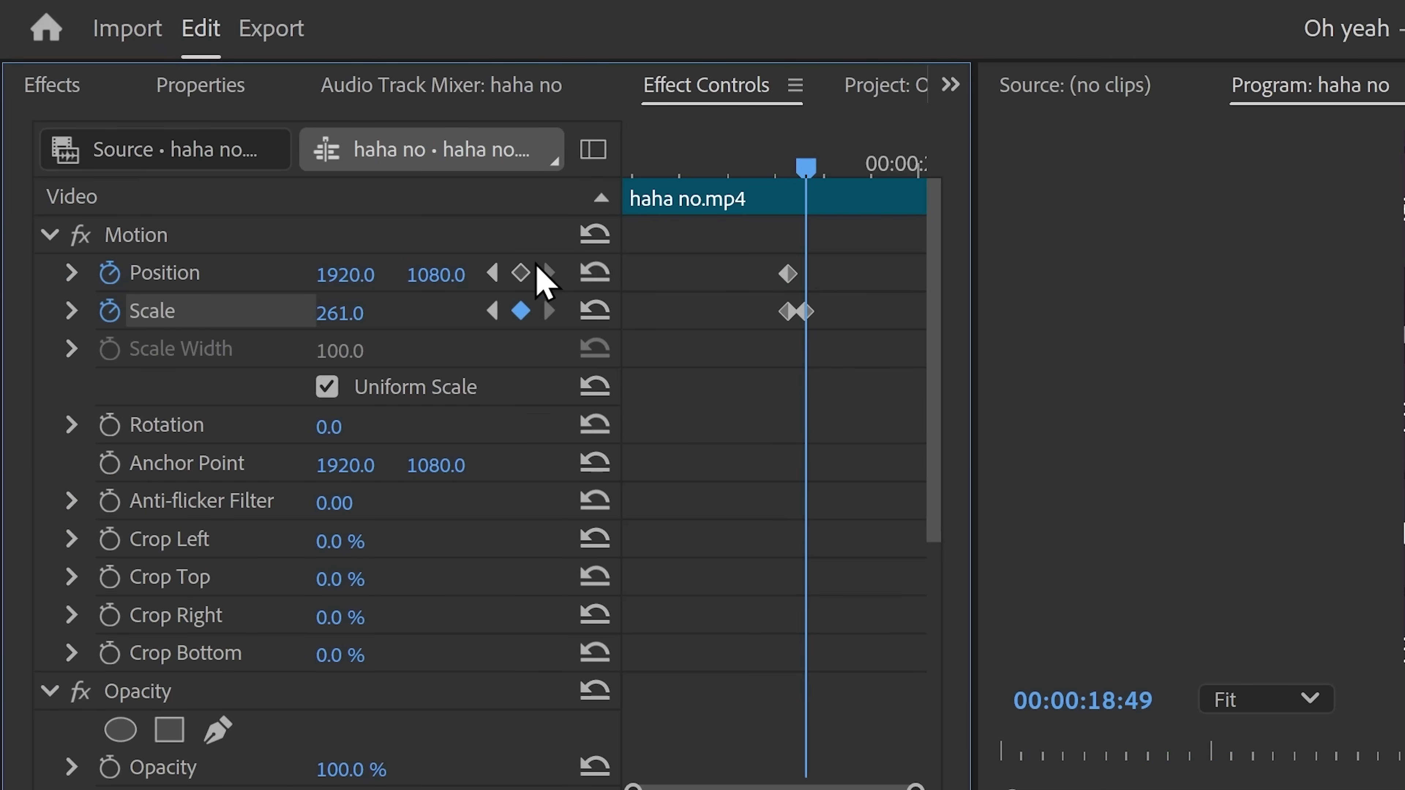
left_click(521, 273)
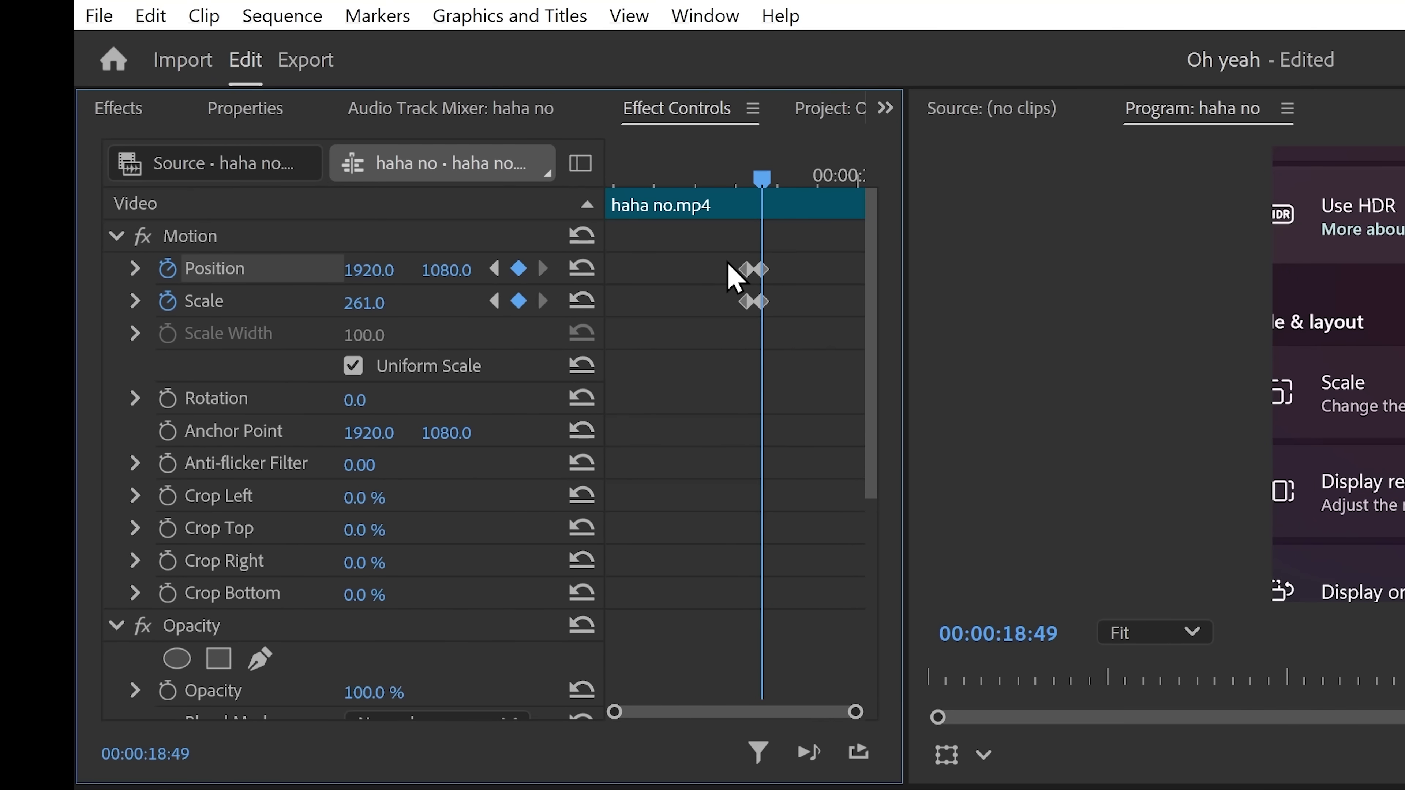
left_click(210, 236)
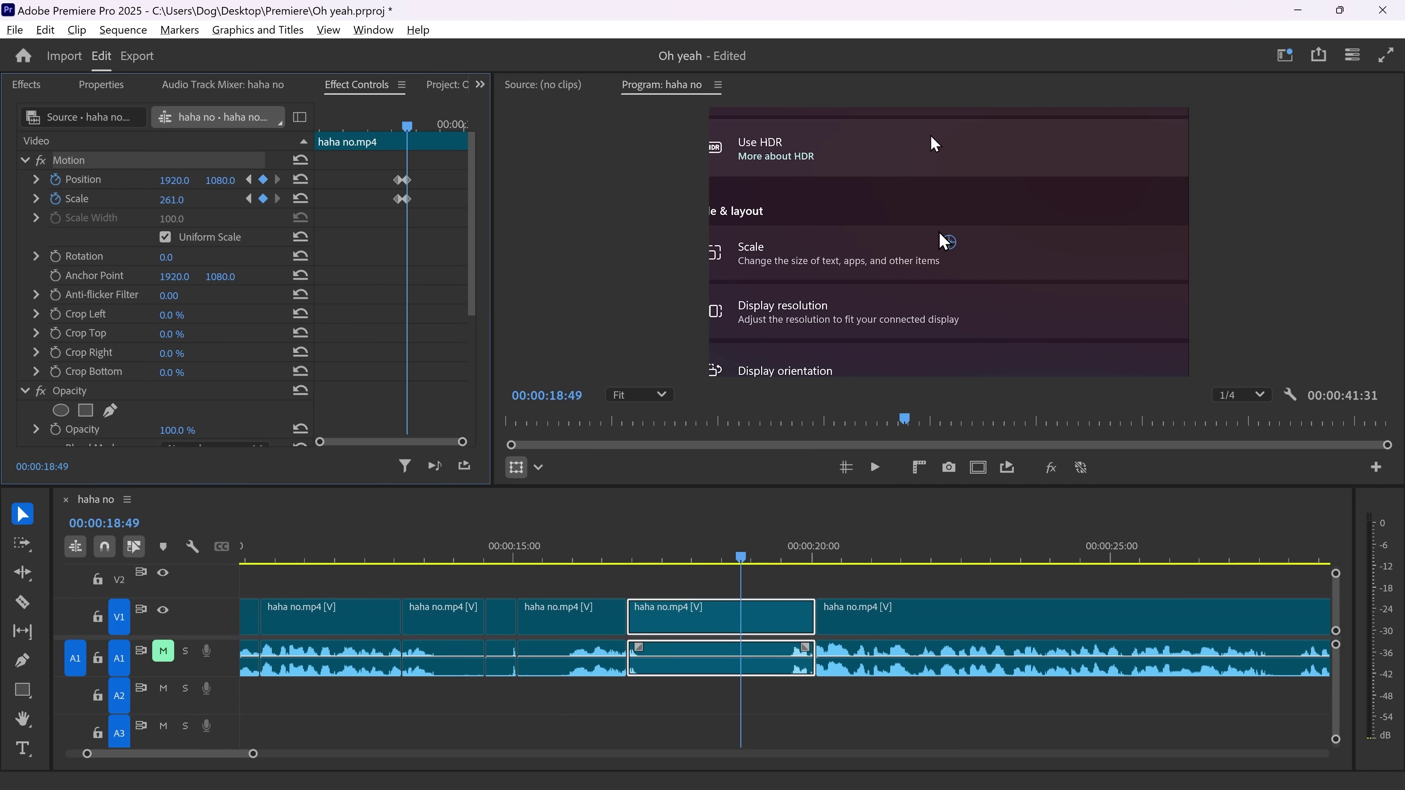
left_click_drag(939, 231, 937, 315)
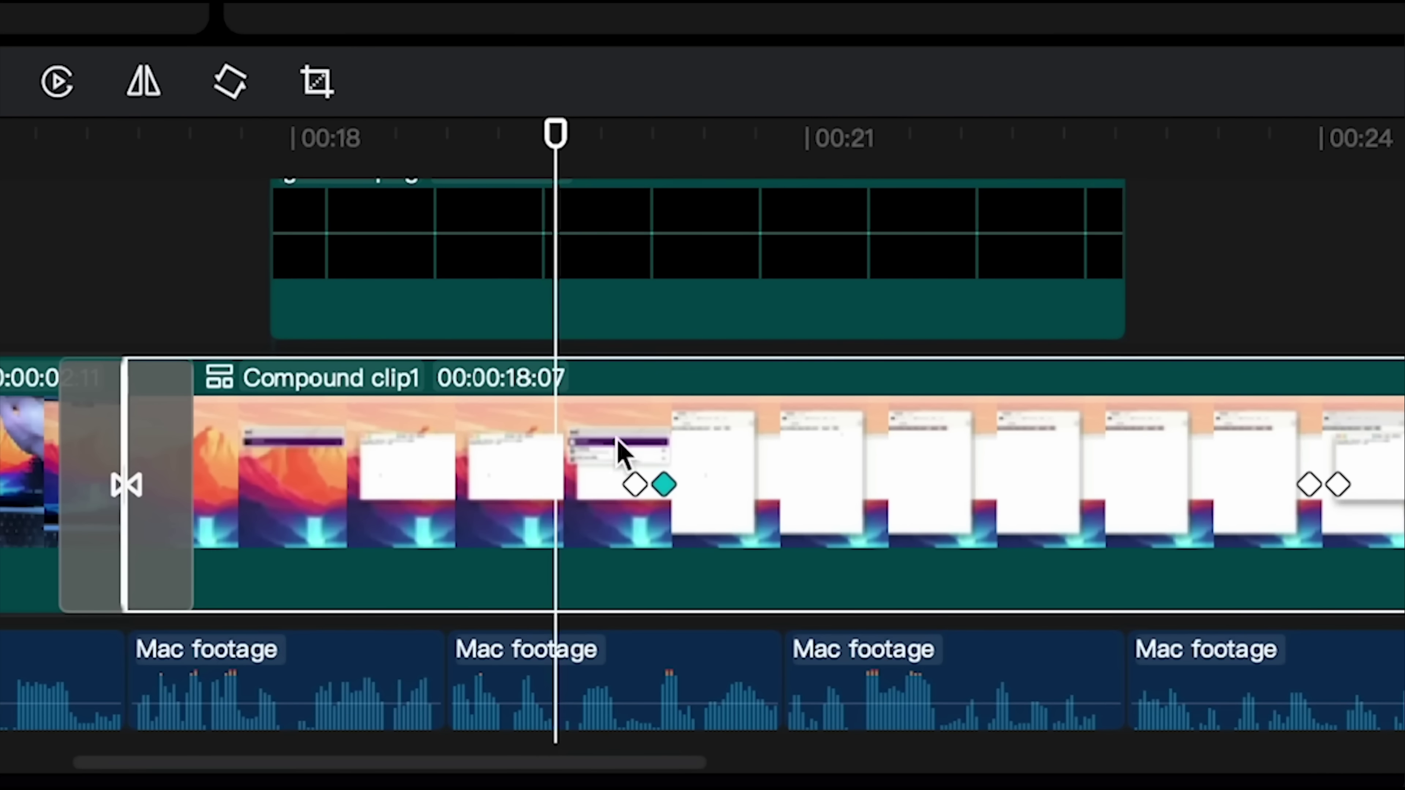
Step: Switch to CapCut and inspect the first pair of keyframes on Compound clip1
left_click(663, 488)
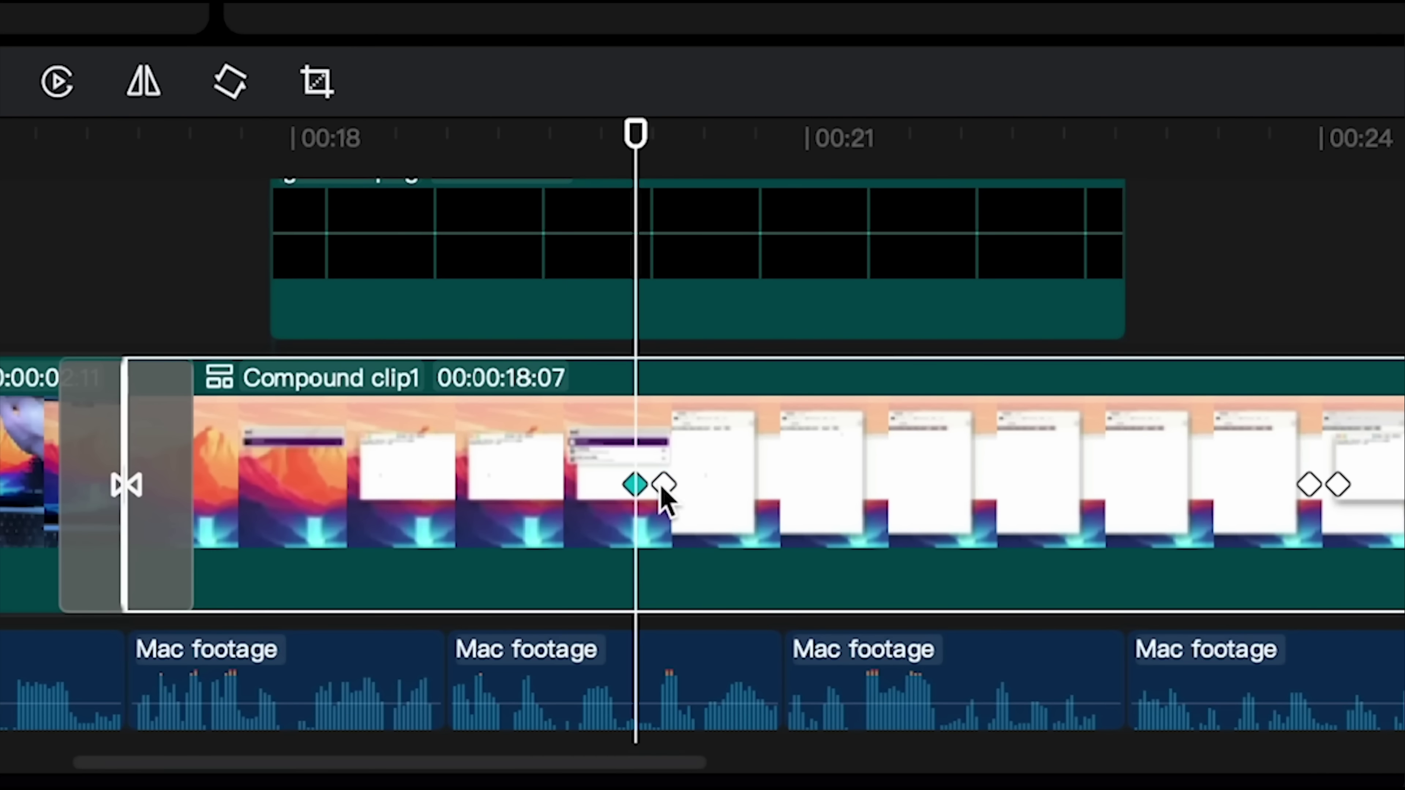
right_click(636, 486)
left_click(635, 486)
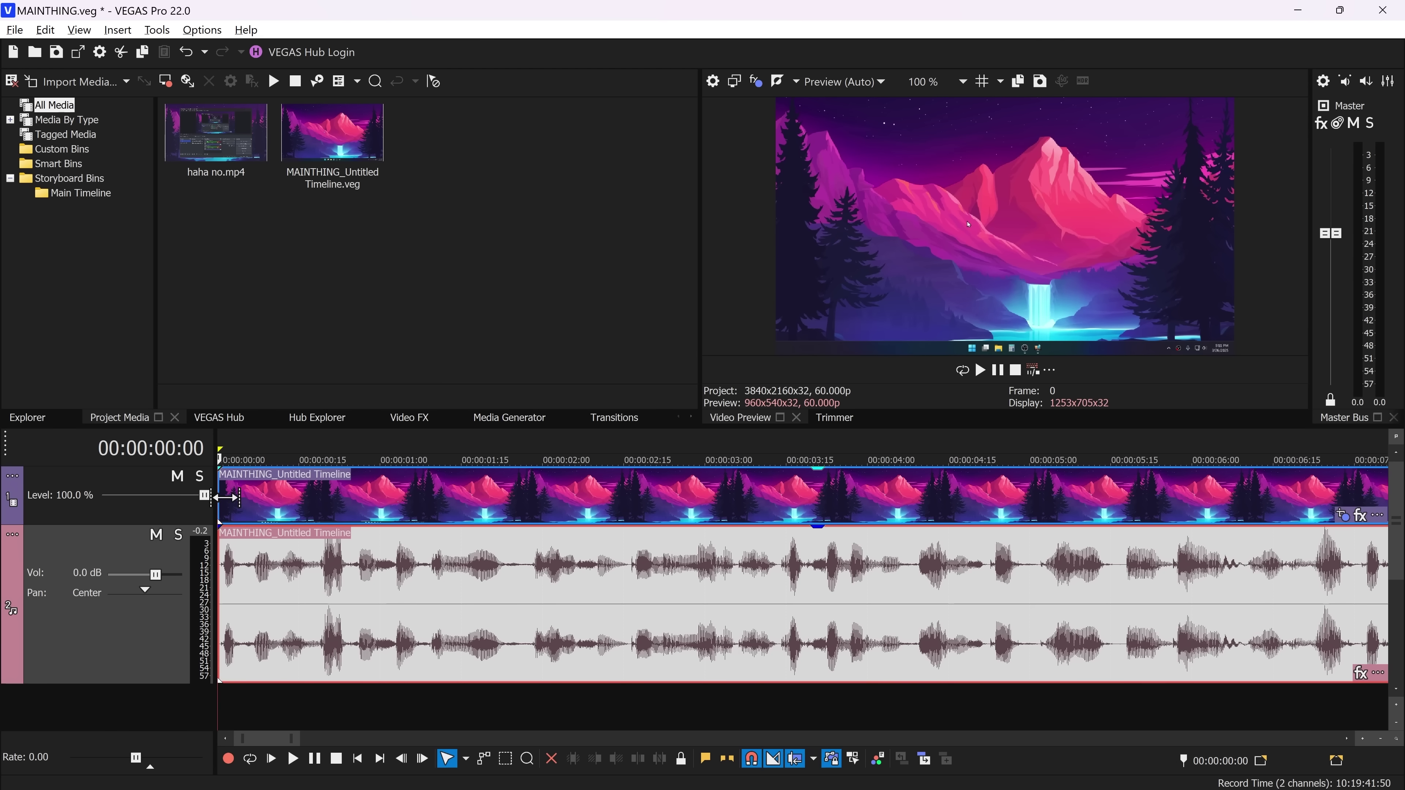
Step: Switch to VEGAS Pro and open the MAINTHING_Untitled Timeline video event's Pan/Crop settings
scroll(231, 501, "up", 1)
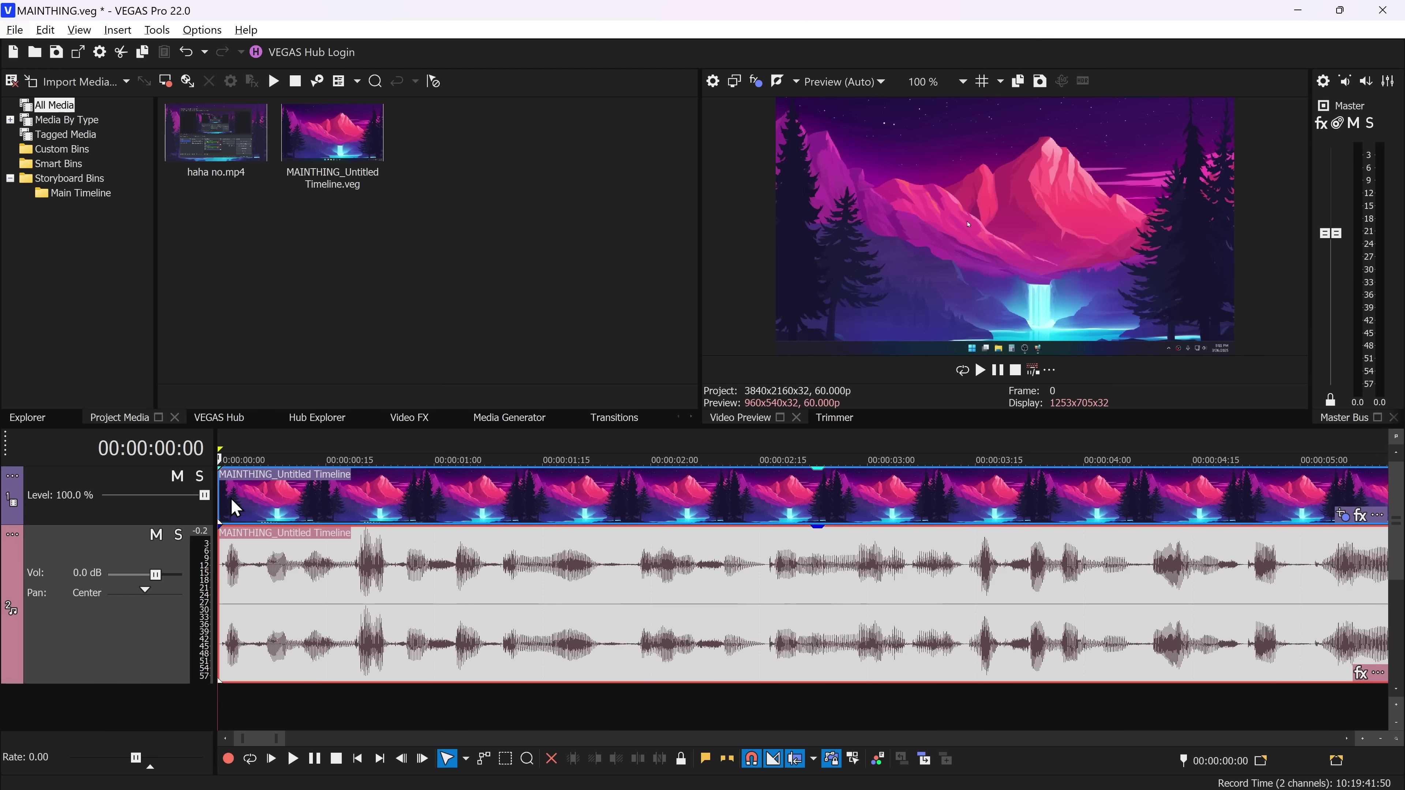
left_click(1342, 516)
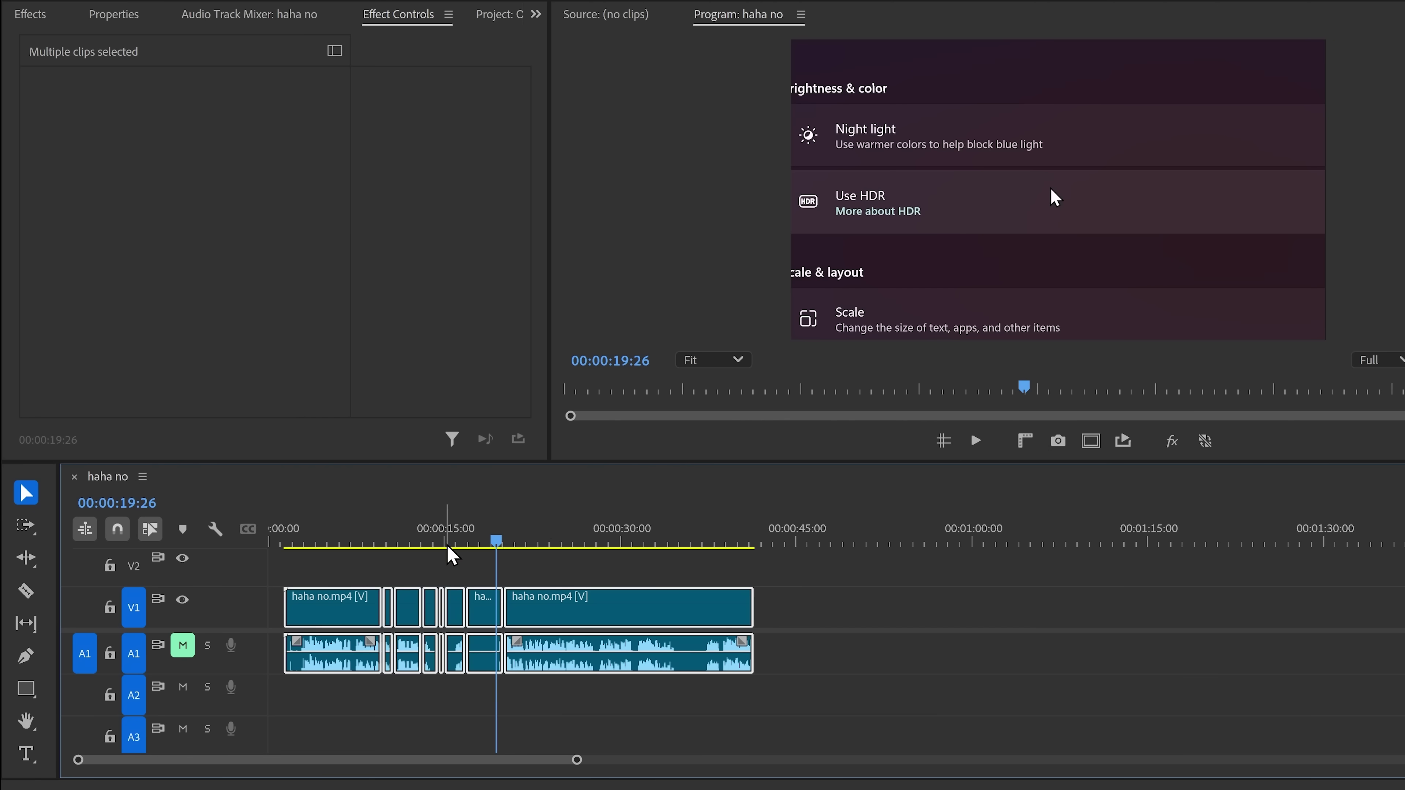
Step: In Premiere Pro, select the last haha no.mp4 clip and start Position and Scale keyframes at about 00:00:26:10
left_click_drag(448, 545, 575, 552)
left_click(569, 570)
left_click(575, 606)
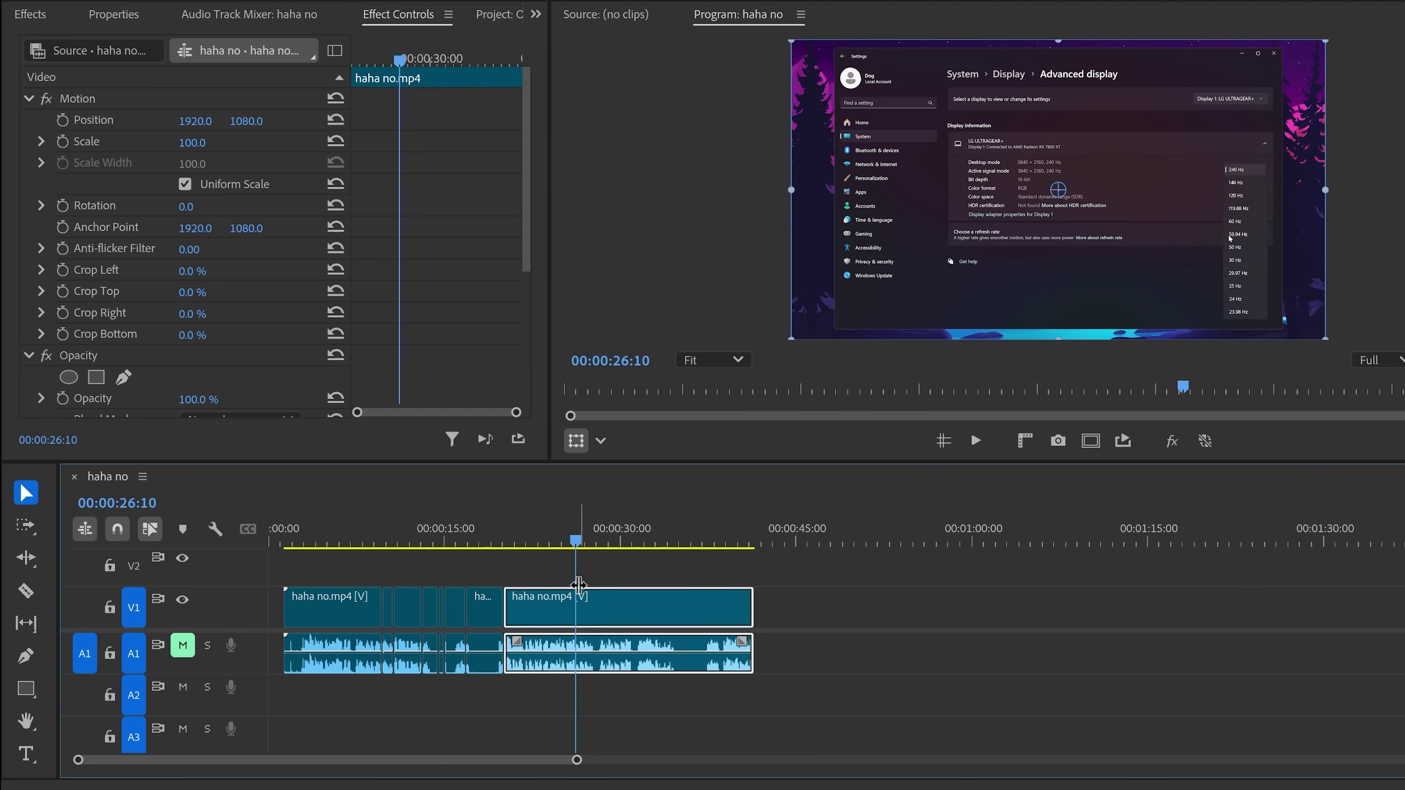
left_click(63, 120)
left_click(63, 142)
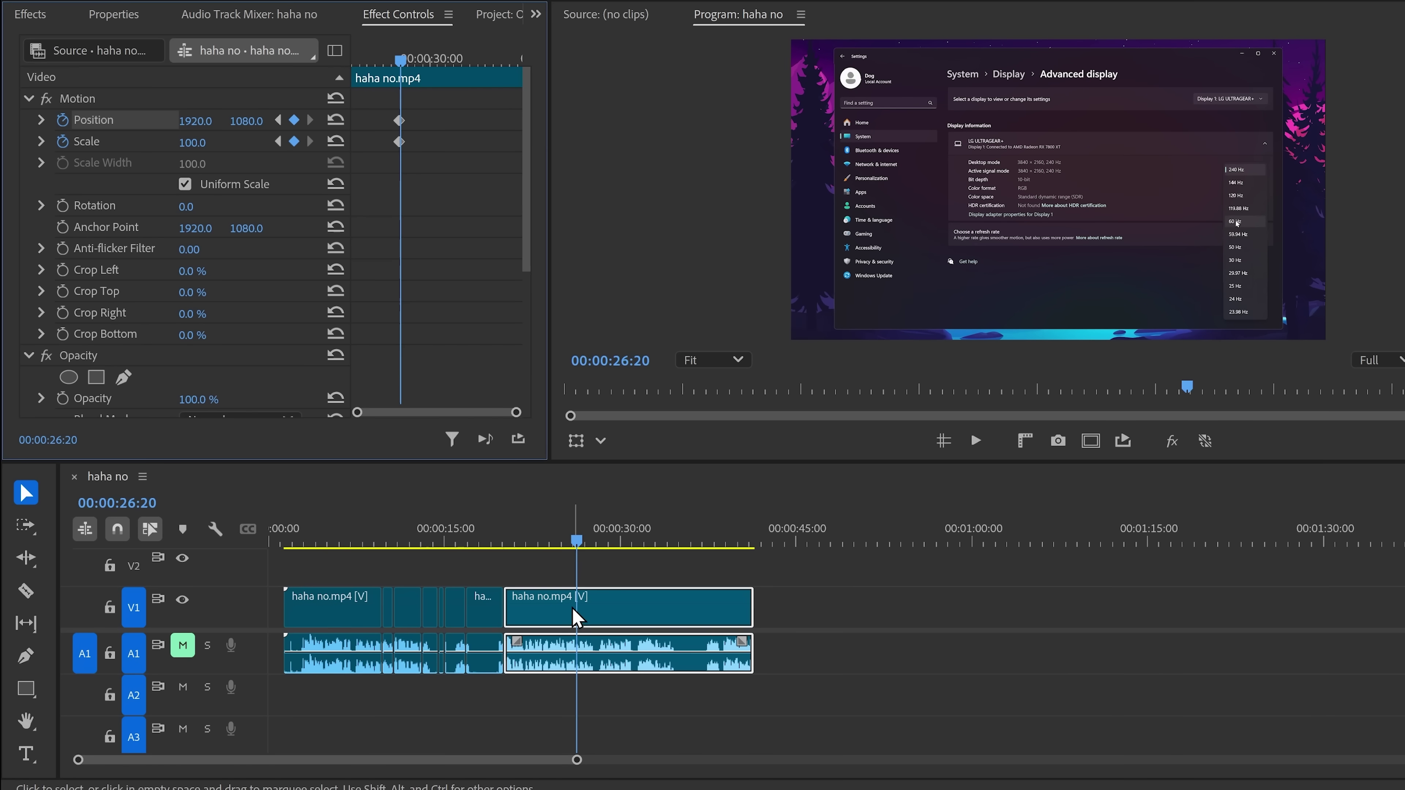
Step: Move the playhead to 00:00:25:33 and try to shift the clip's Position keyframe earlier, toward the playhead
scroll(576, 615, "up", 6)
left_click(591, 542)
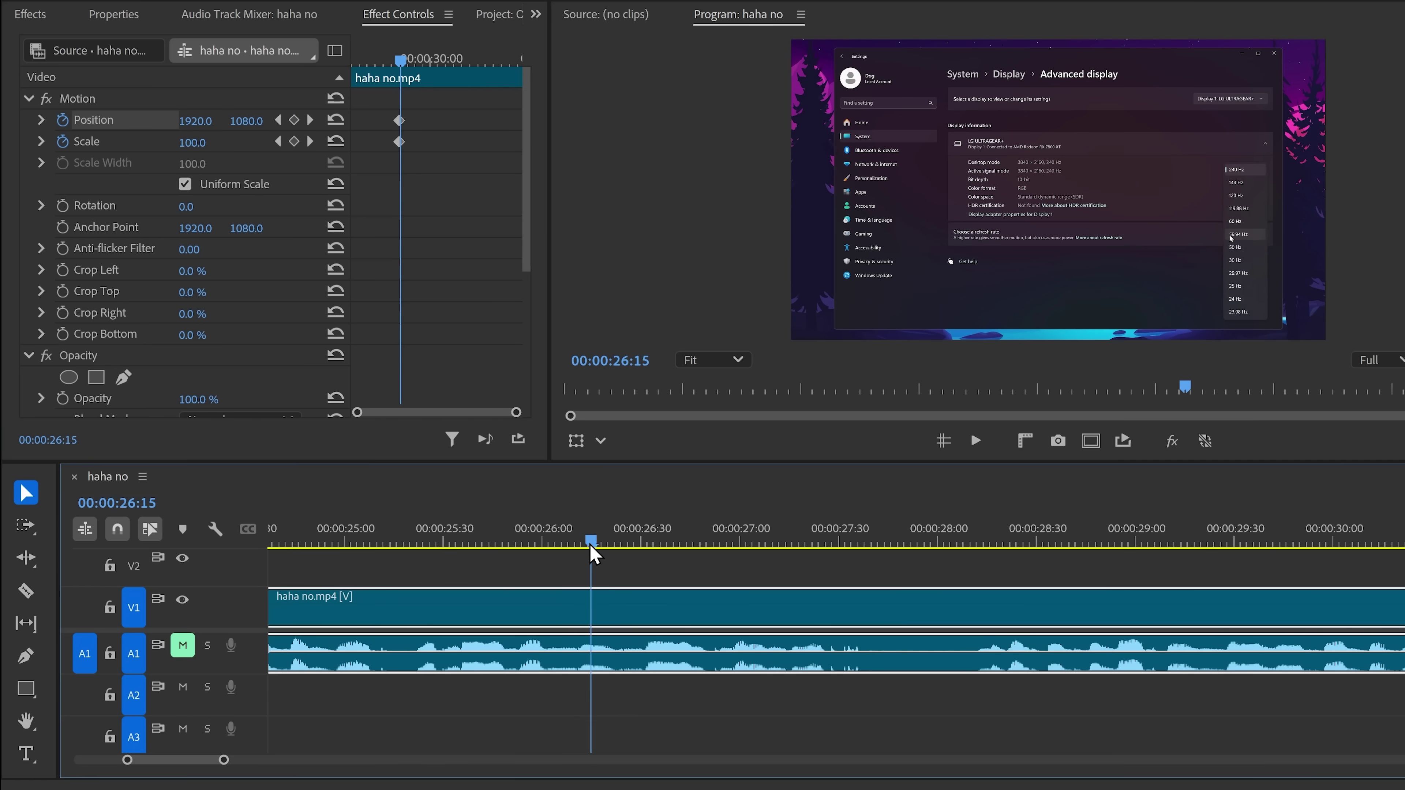
left_click_drag(591, 544, 455, 553)
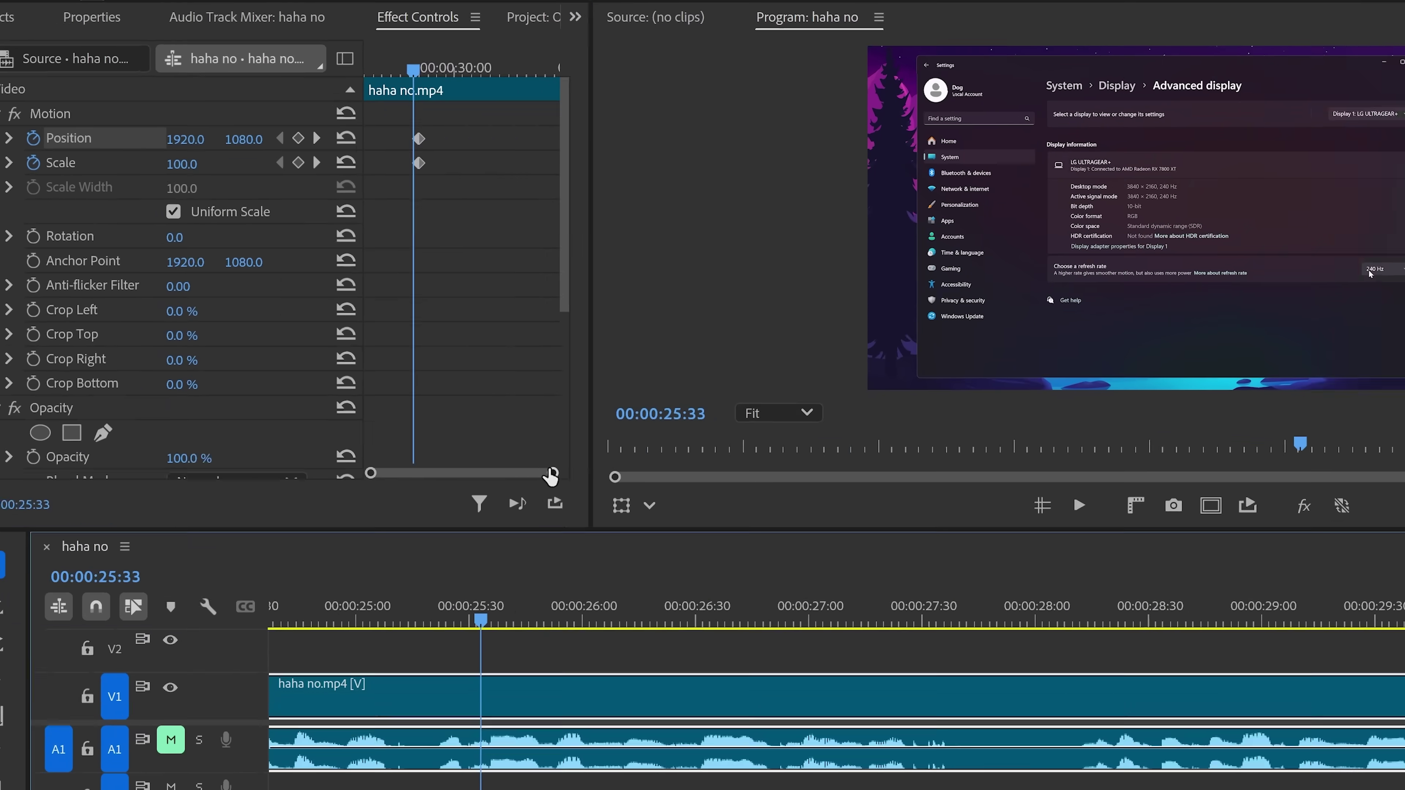
left_click_drag(550, 474, 514, 474)
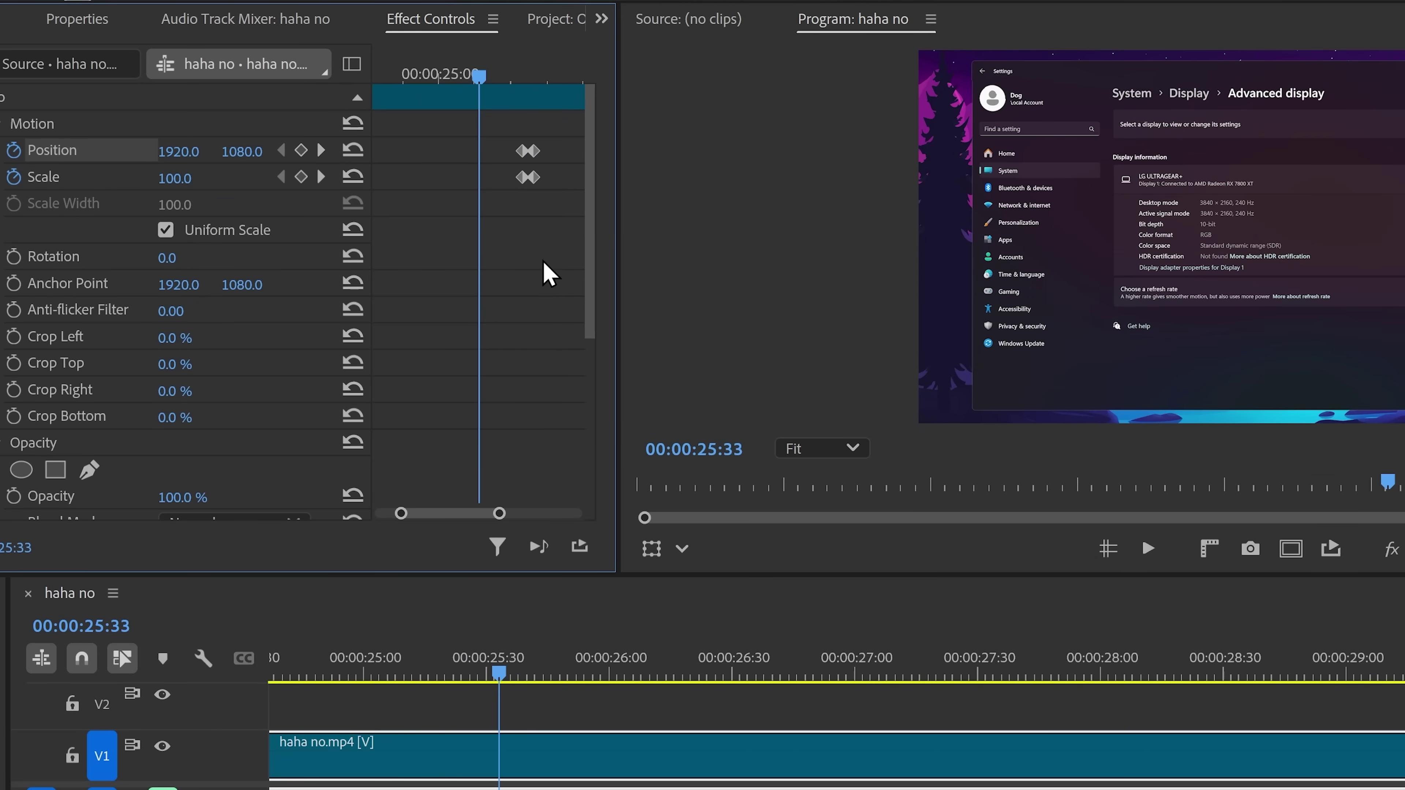
left_click_drag(528, 150, 487, 169)
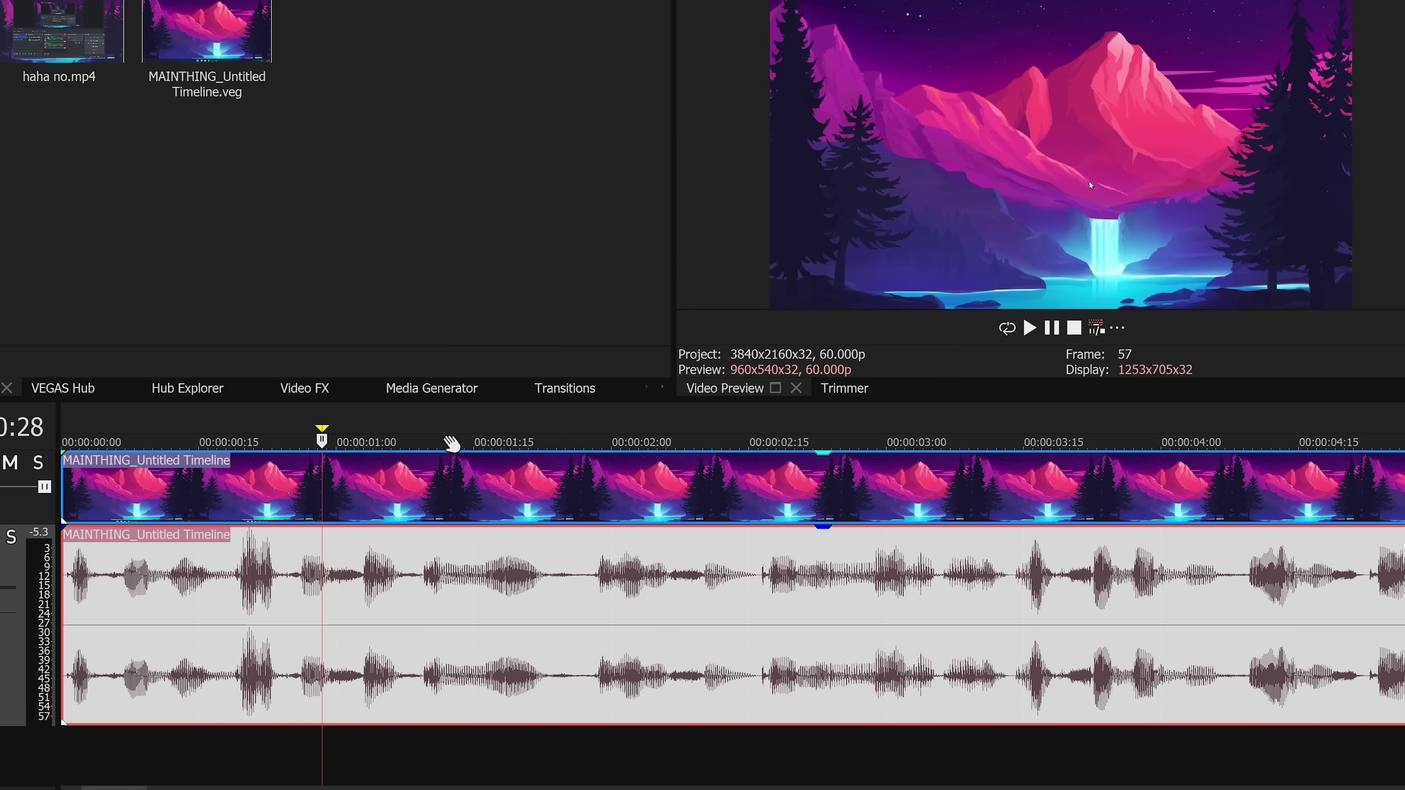
Step: In VEGAS Pro, place the main timeline cursor at 00:00:01:23 and compare it with the separately positioned Pan/Crop cursor
left_click(548, 443)
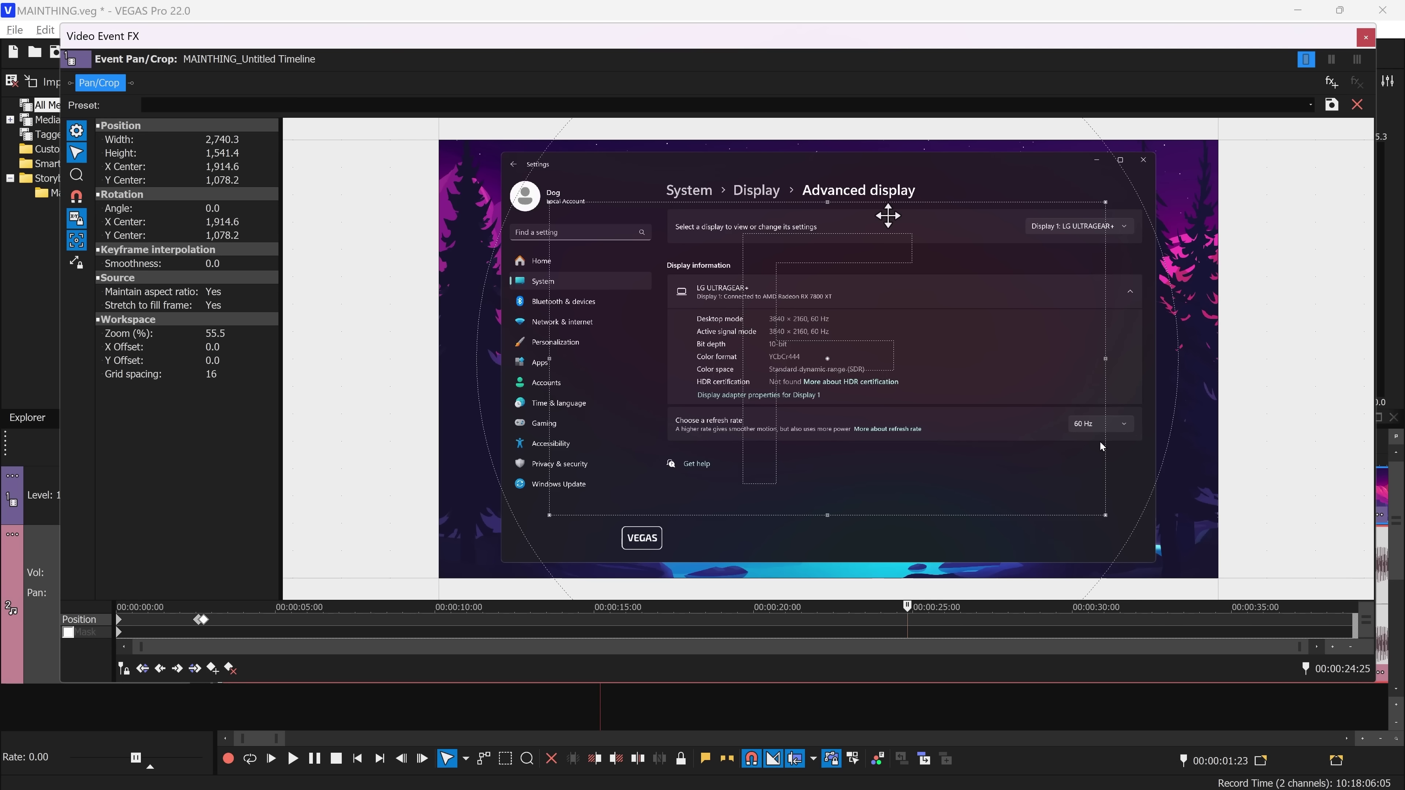
left_click_drag(177, 620, 166, 620)
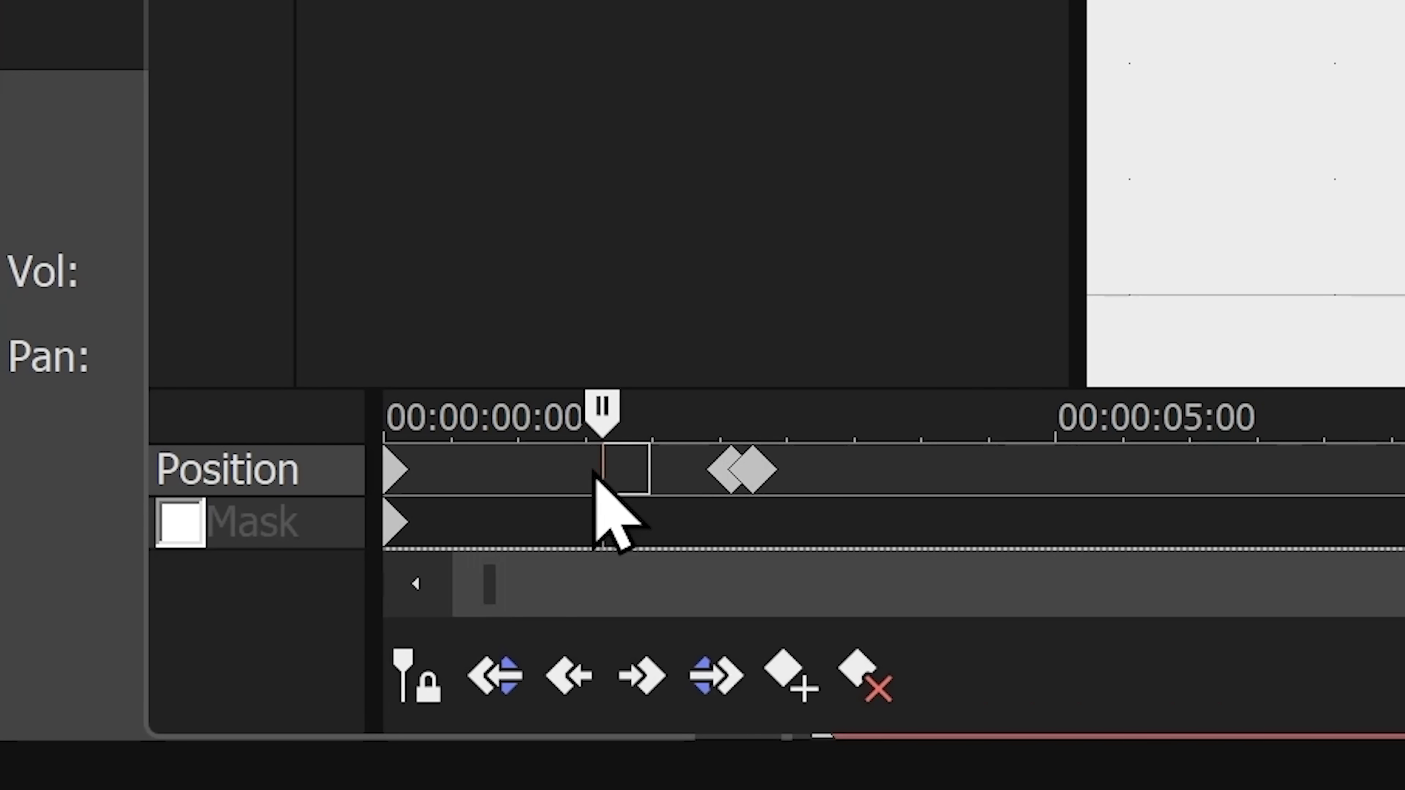
left_click_drag(596, 475, 675, 477)
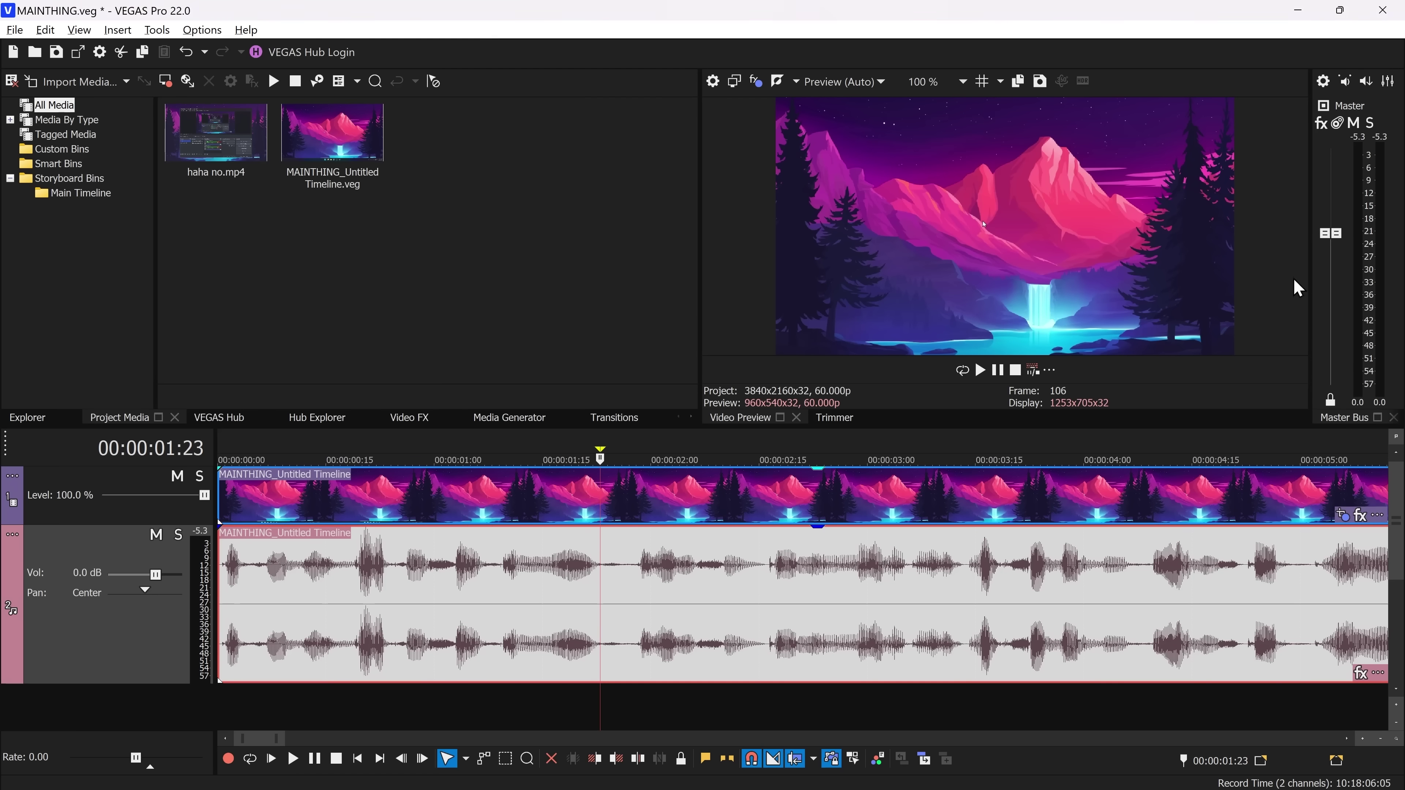
left_click(1366, 37)
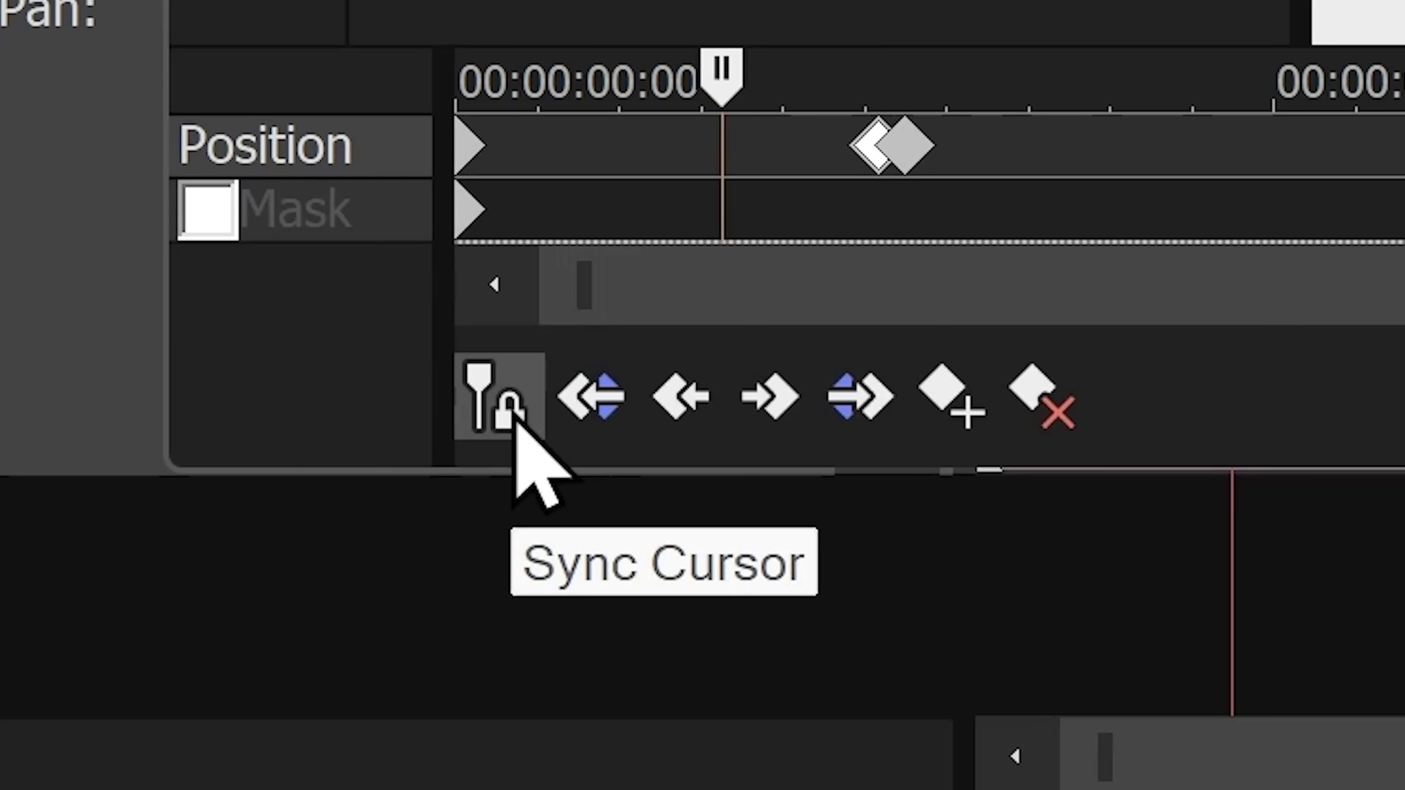
Step: Turn on Sync Cursor for the event's Pan/Crop keyframes and scrub the linked cursor to a later time
left_click(512, 420)
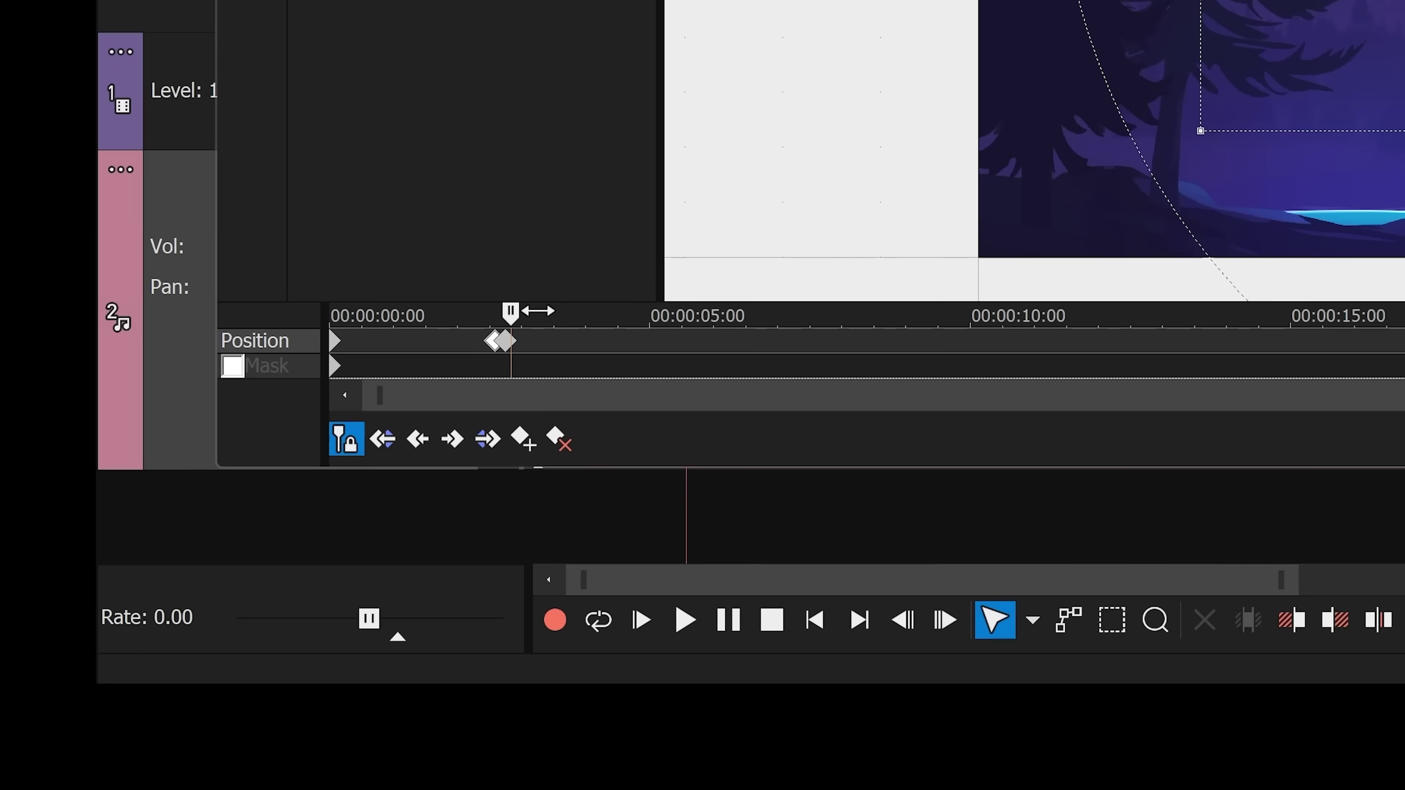
left_click_drag(536, 311, 959, 312)
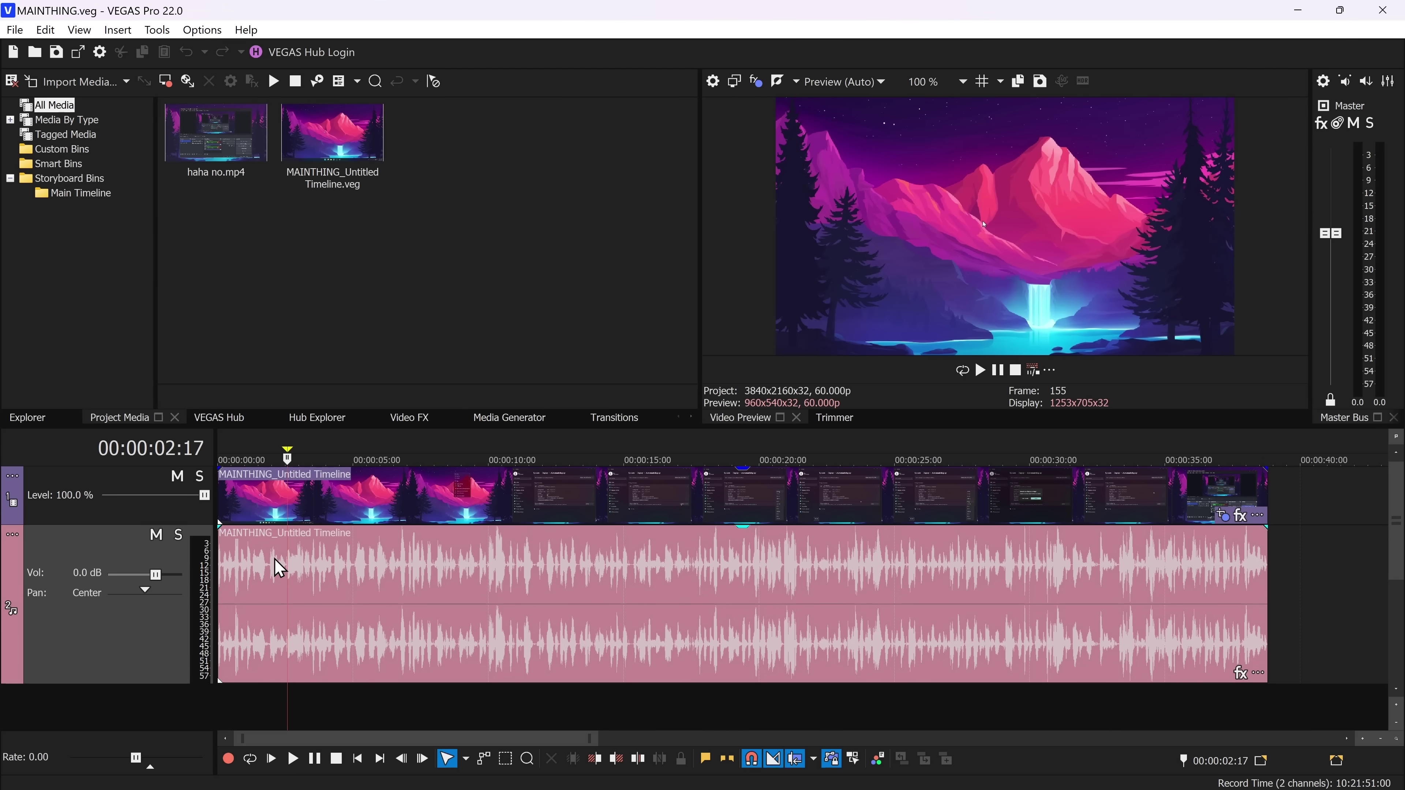
Step: Move the main timeline cursor slightly earlier than 00:00:02:17 and open the video event's effects
scroll(279, 567, "up", 6)
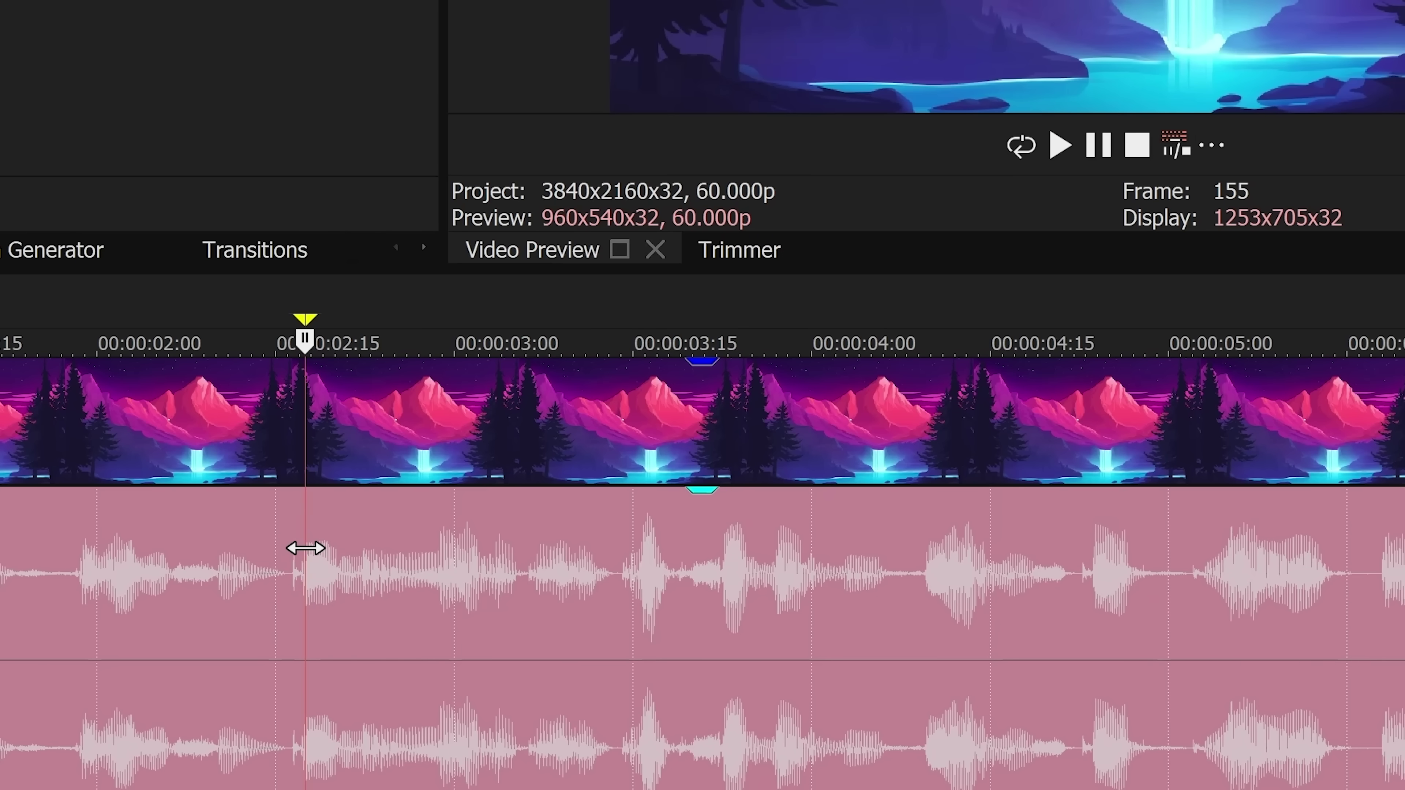
left_click_drag(305, 548, 281, 550)
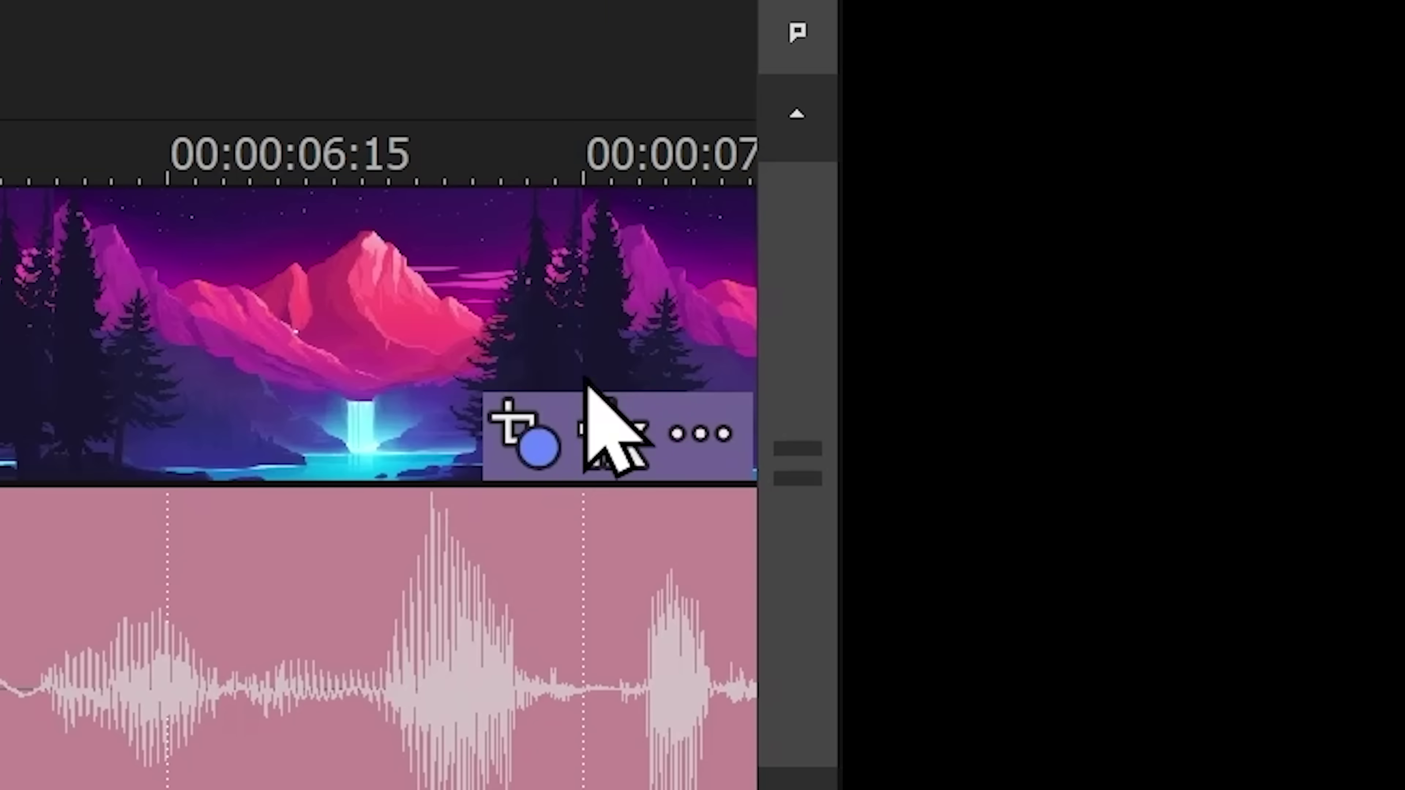
left_click(592, 399)
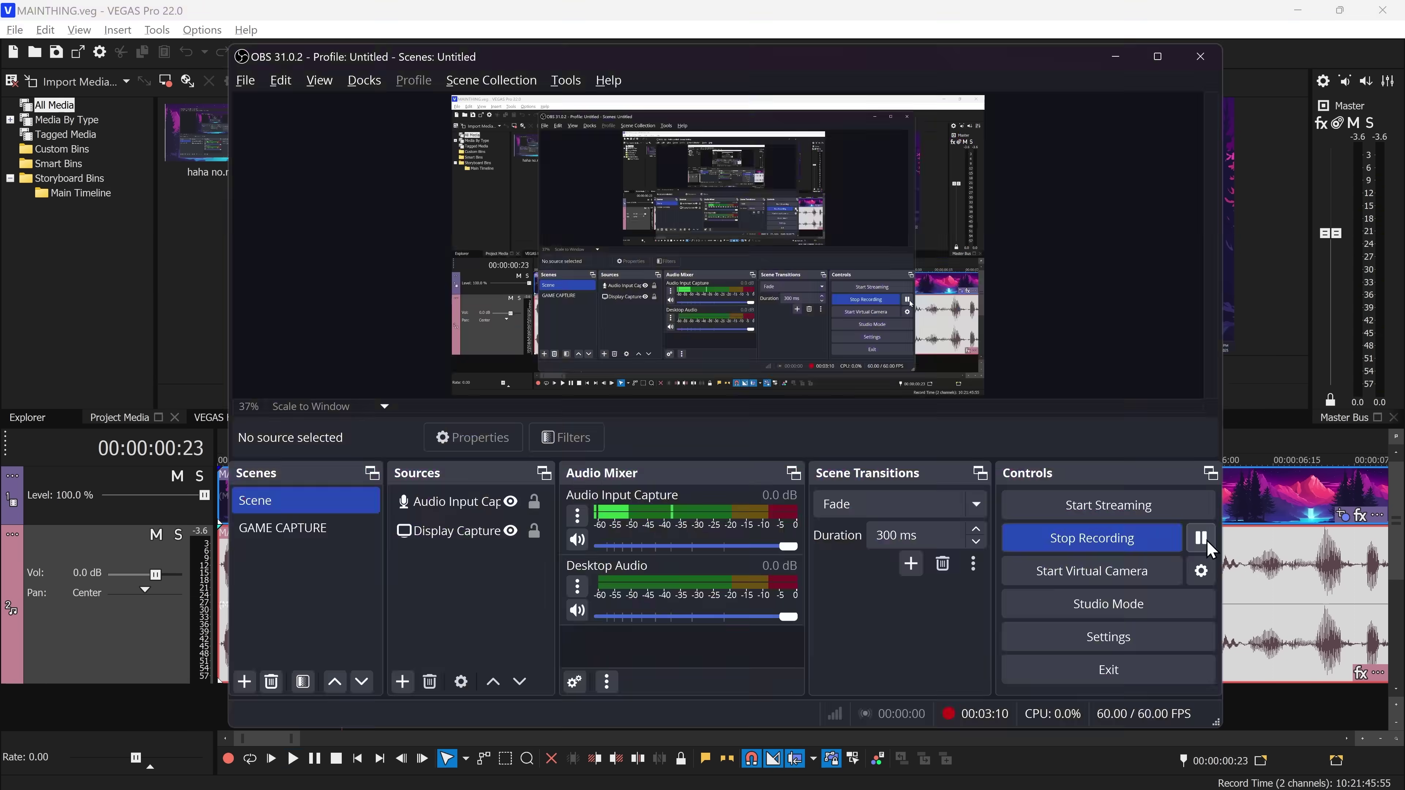
left_click(791, 556)
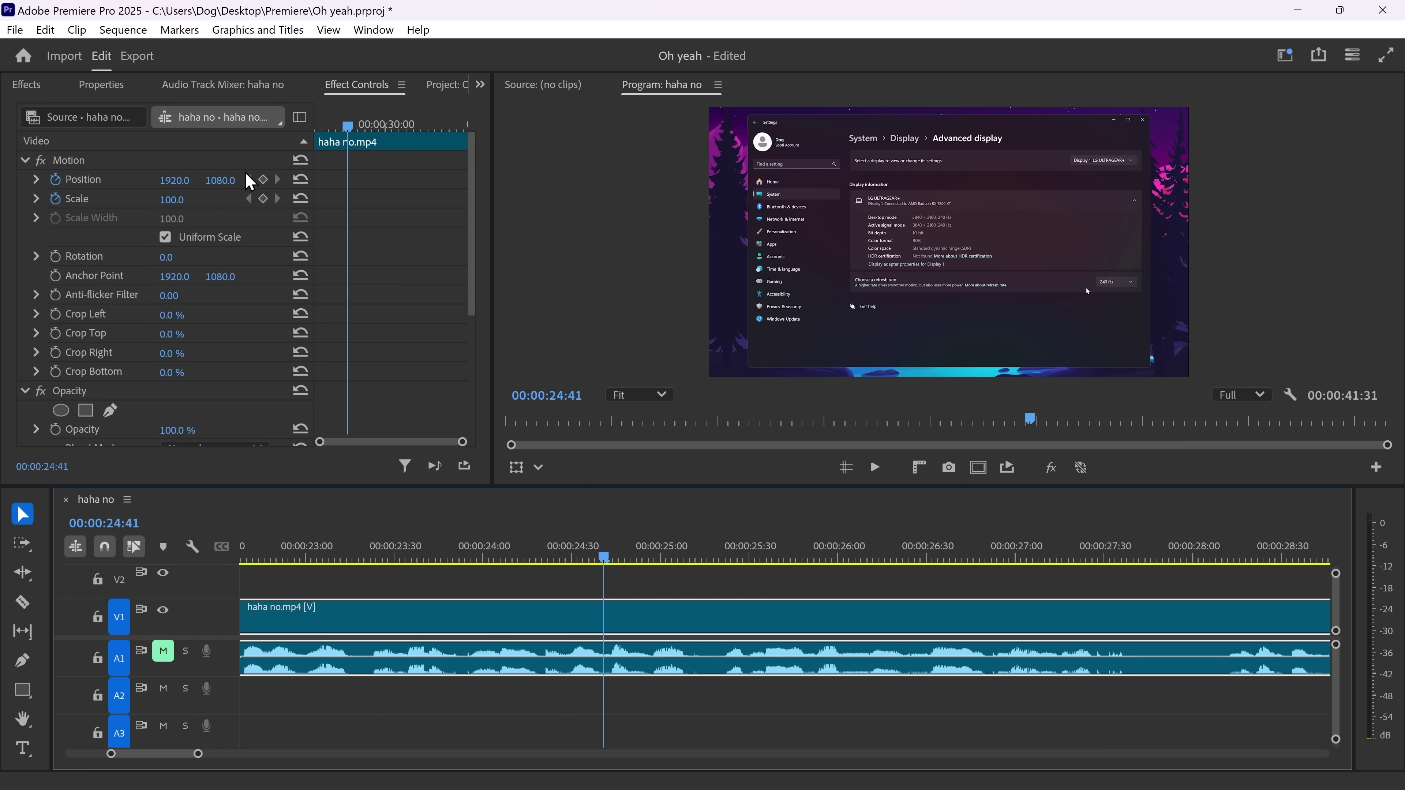
Step: Keyframe the clip's Scale at 174.0 at 00:00:24:46, then split the clip at about 00:00:25:26
left_click(263, 198)
left_click_drag(185, 200, 221, 200)
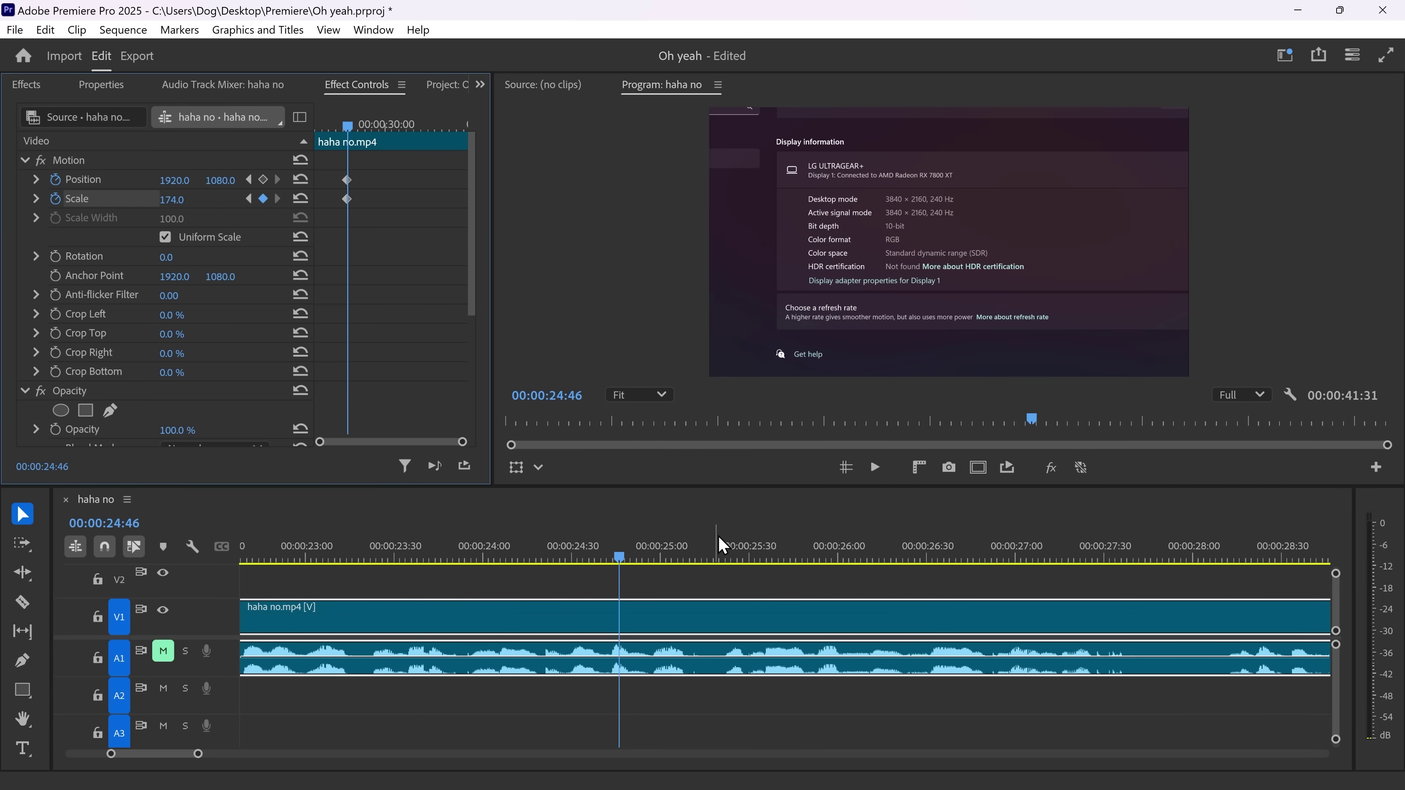
left_click(739, 546)
key("ctrl+k")
left_click_drag(739, 547, 786, 549)
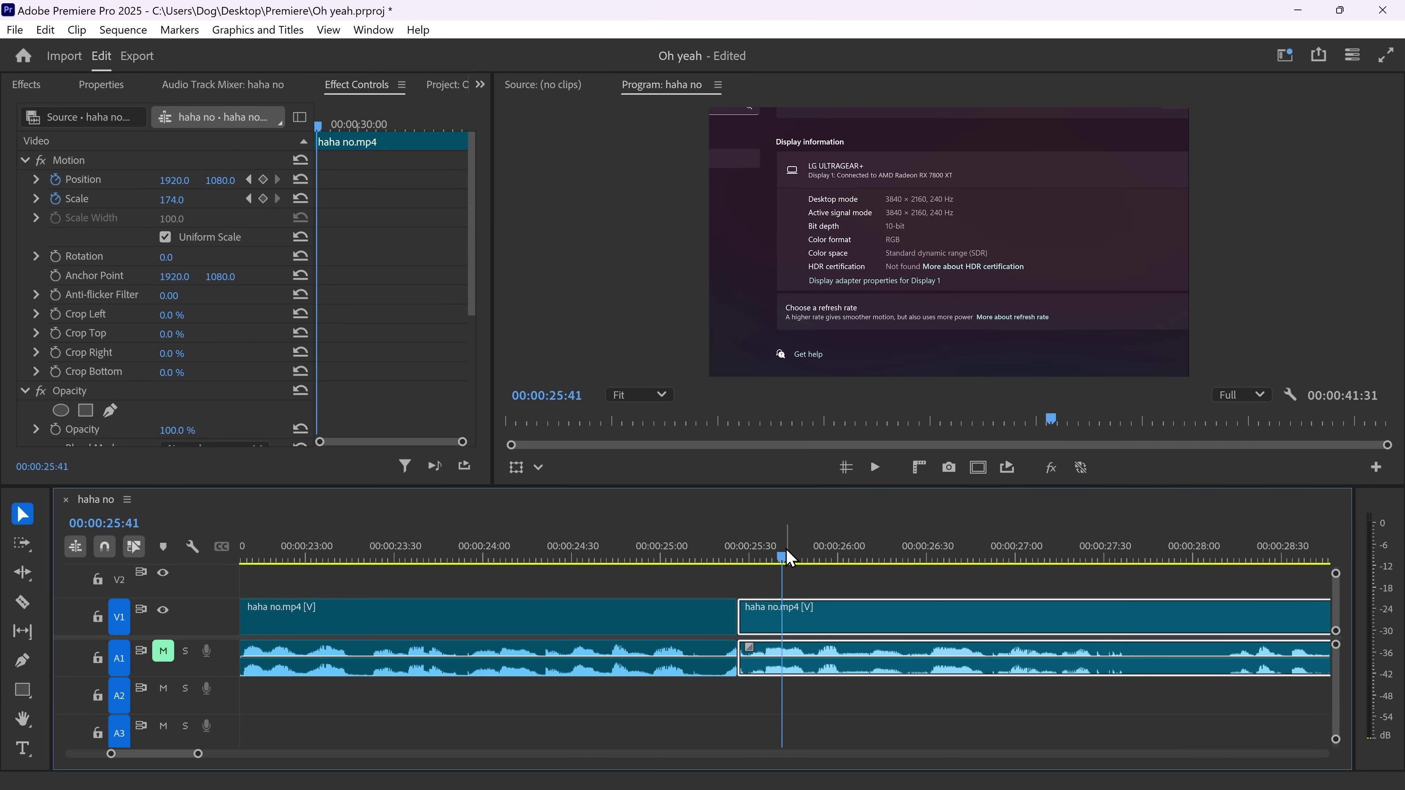
Step: Delete the Position and Scale keyframes from the second half of the split clip and reset its Scale
left_click(55, 179)
key("Return")
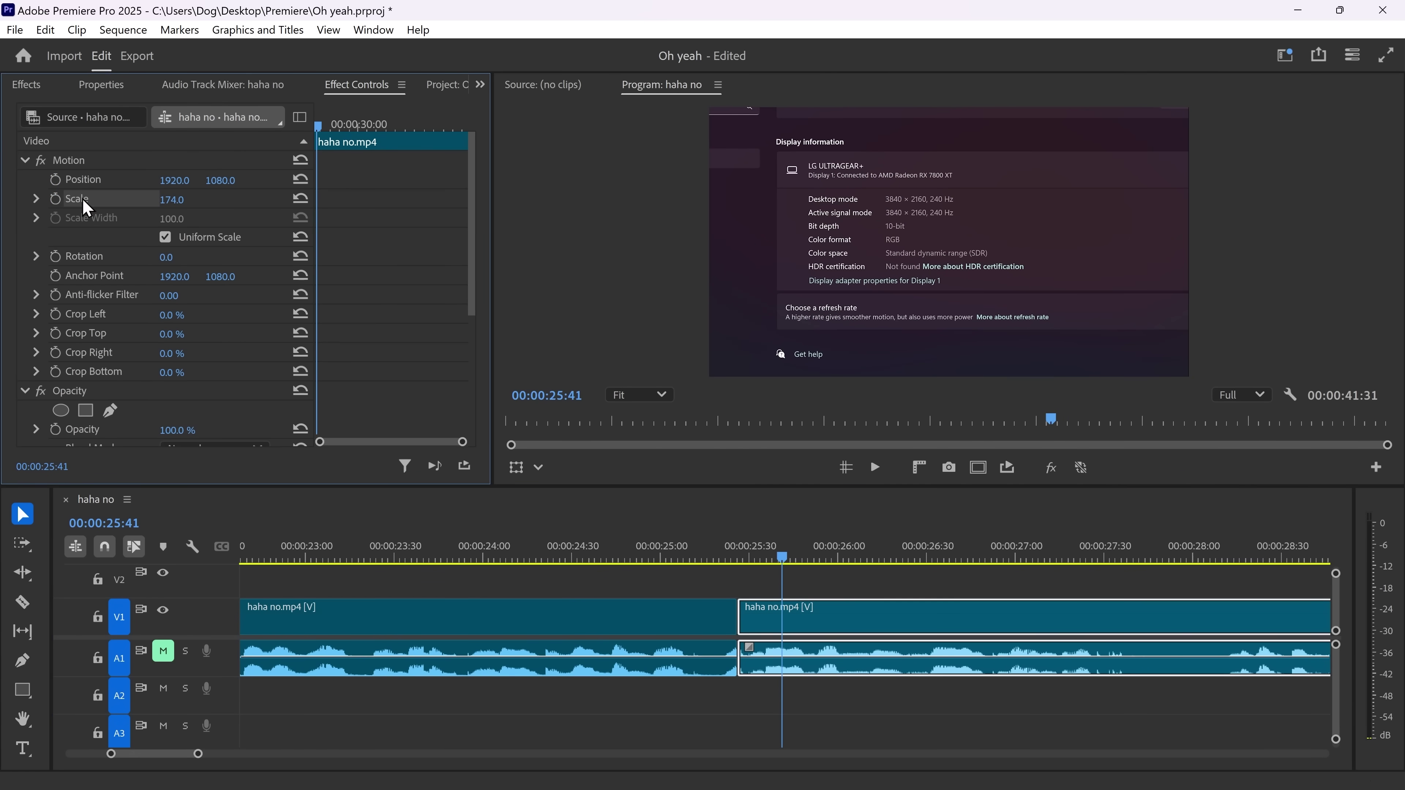
left_click(299, 199)
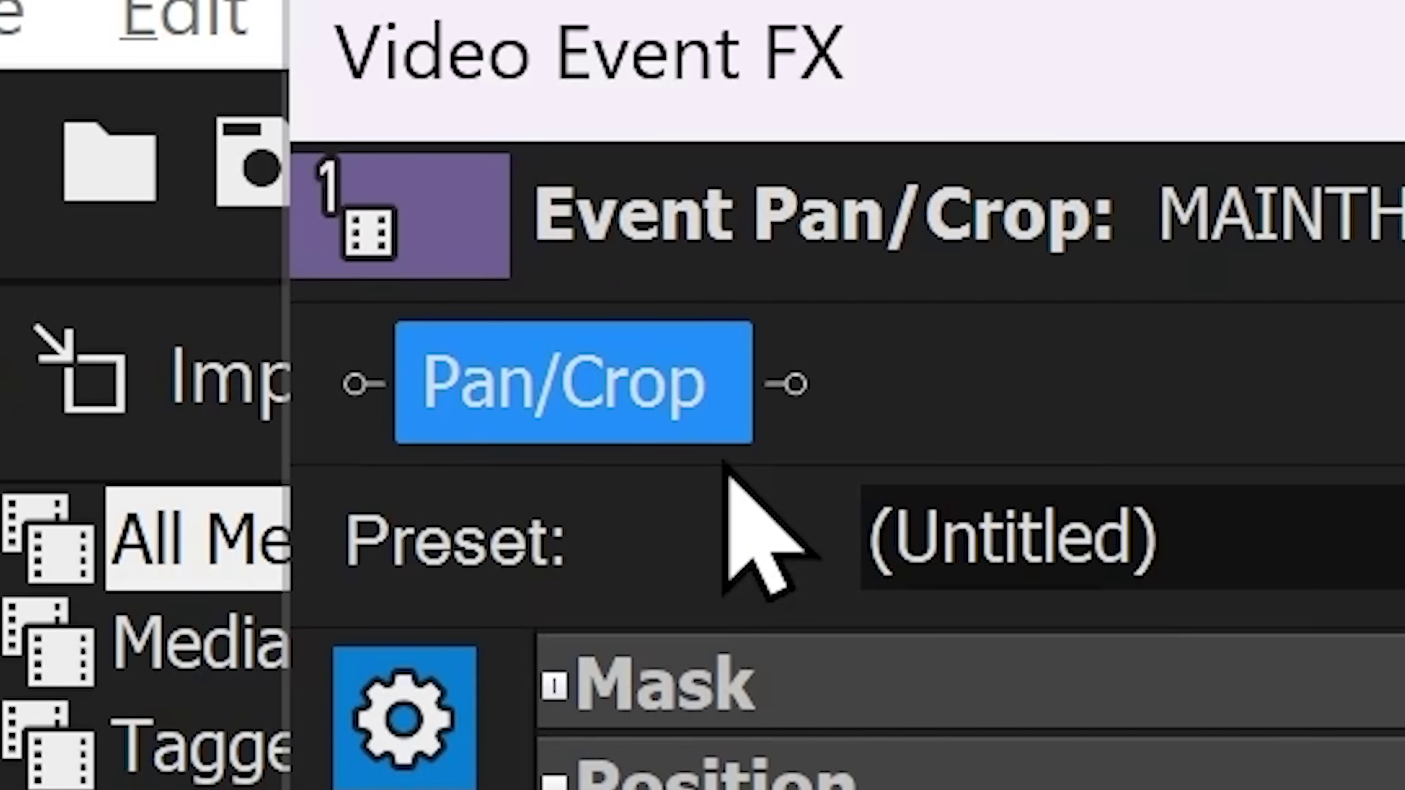
Step: In VEGAS Pro, explore the event's Pan/Crop settings for a reset option and shift the Position keyframe slightly earlier, toward the Mask keyframe
left_click(100, 83)
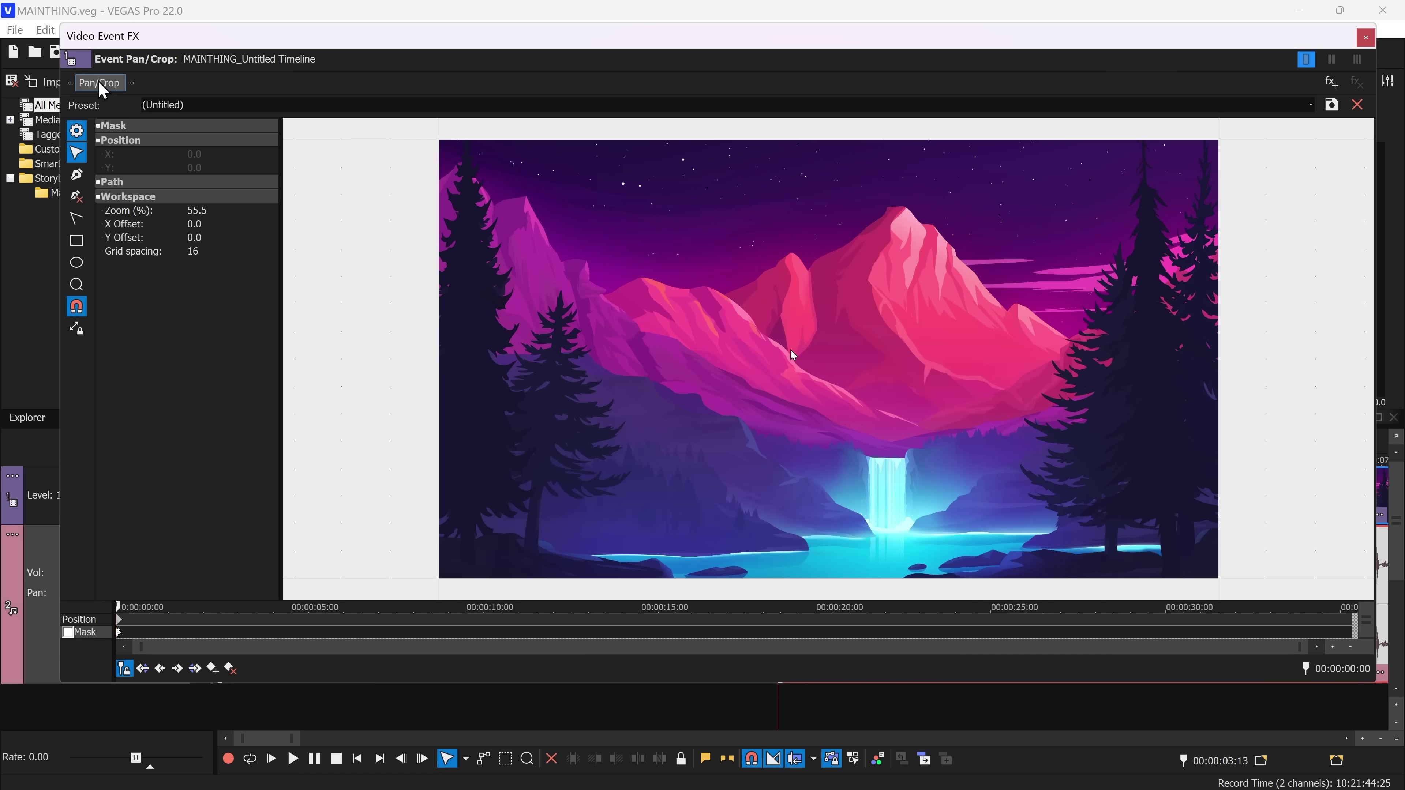
left_click_drag(197, 210, 194, 245)
left_click(96, 82)
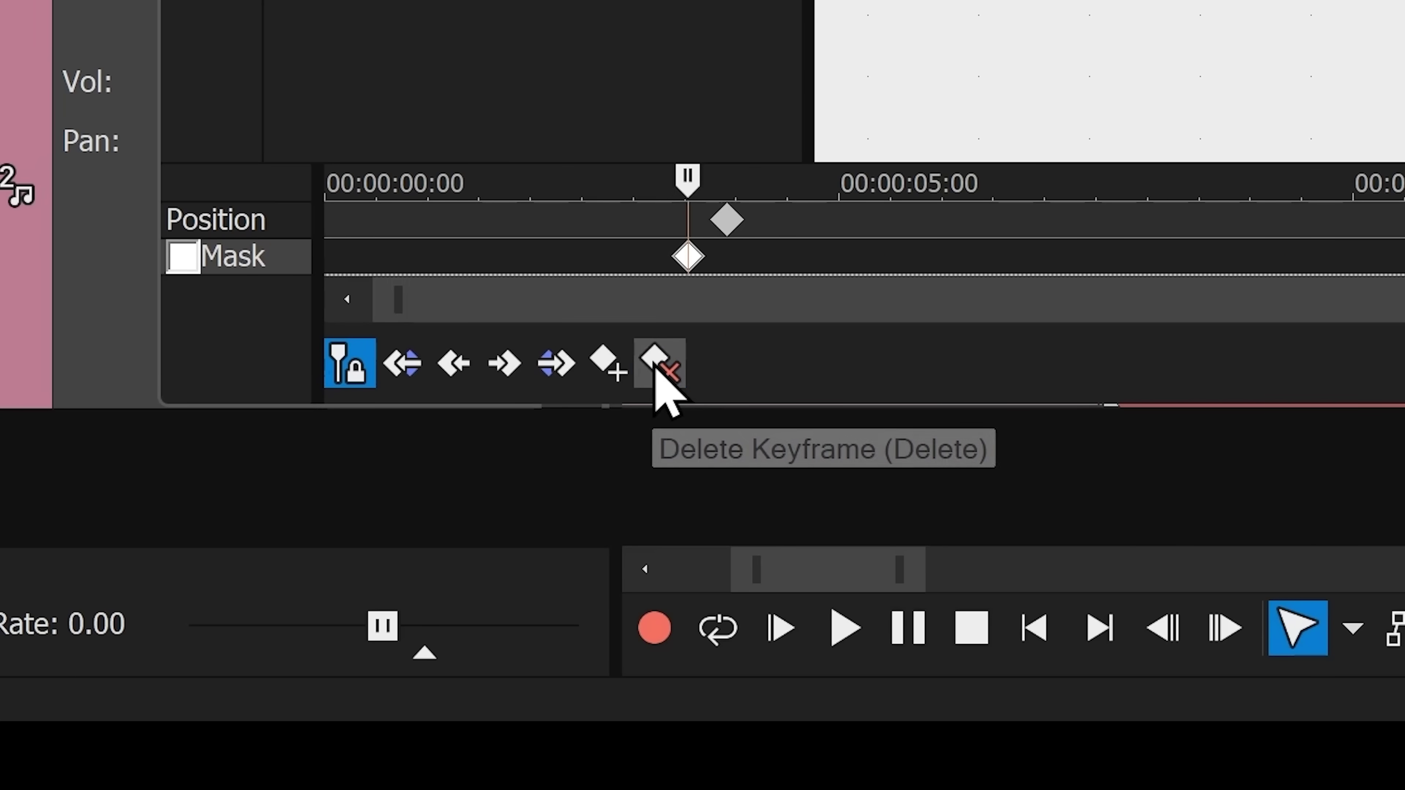
left_click_drag(727, 220, 706, 220)
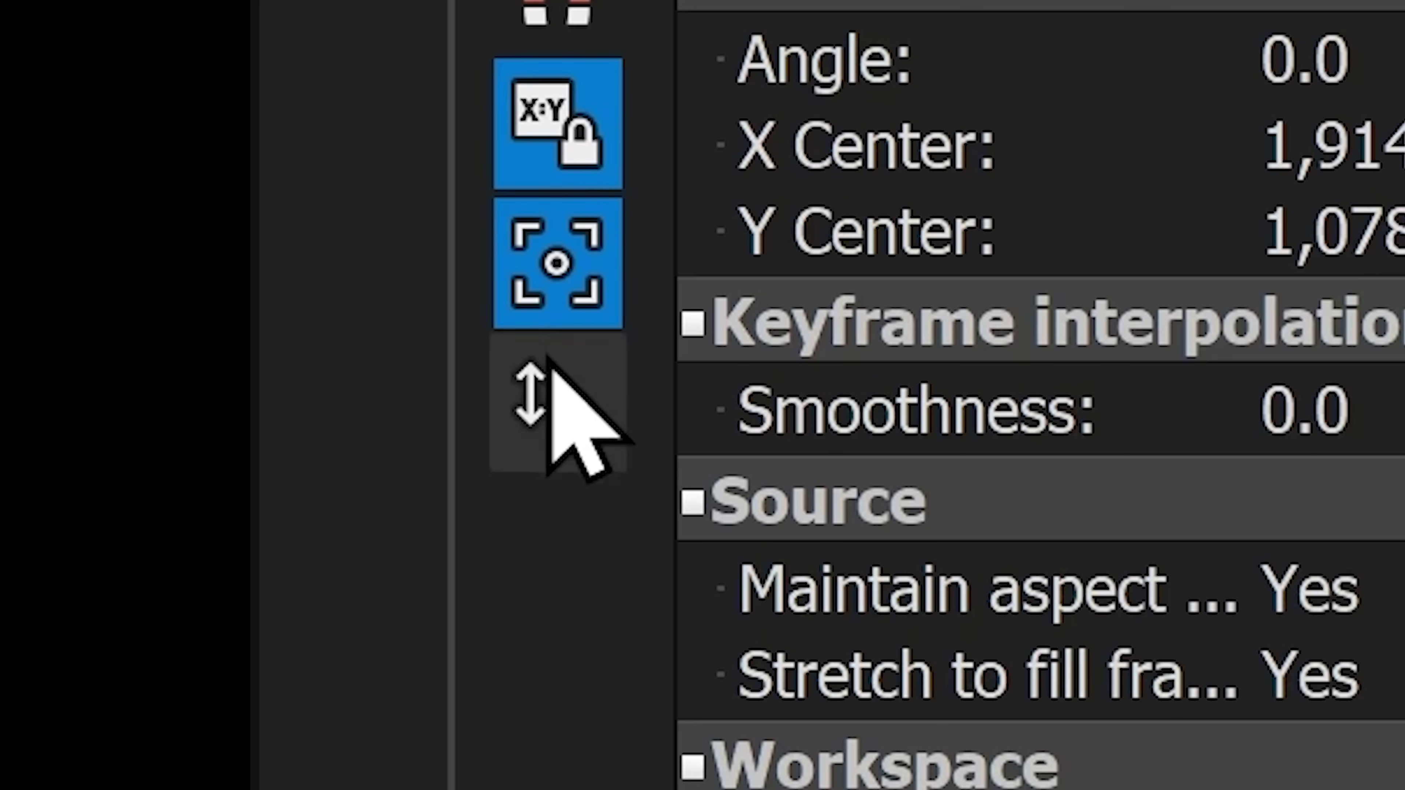
left_click(553, 368)
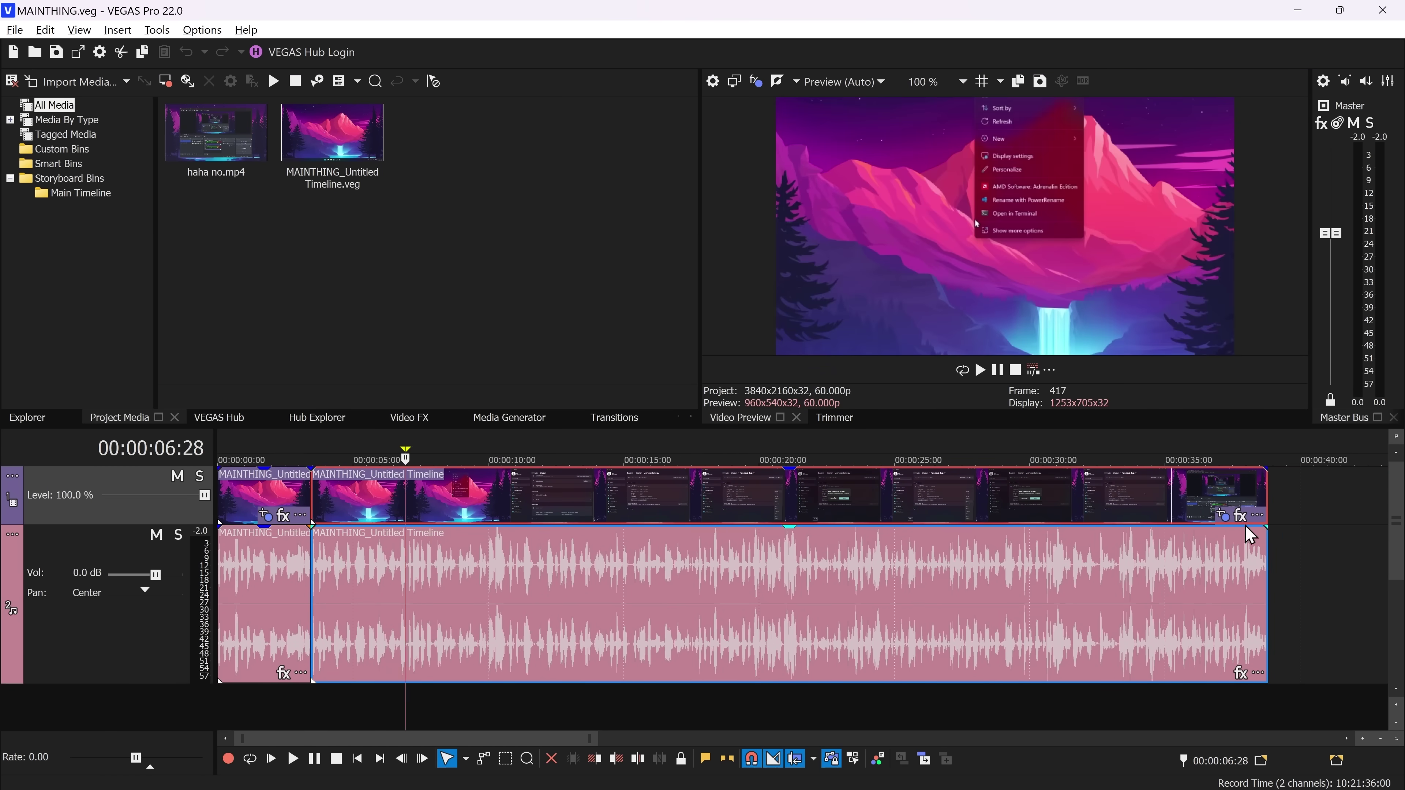
Step: Read the web answer on how to reset all keyframes on a clip in VEGAS Pro
left_click(275, 484)
left_click_drag(106, 363, 696, 367)
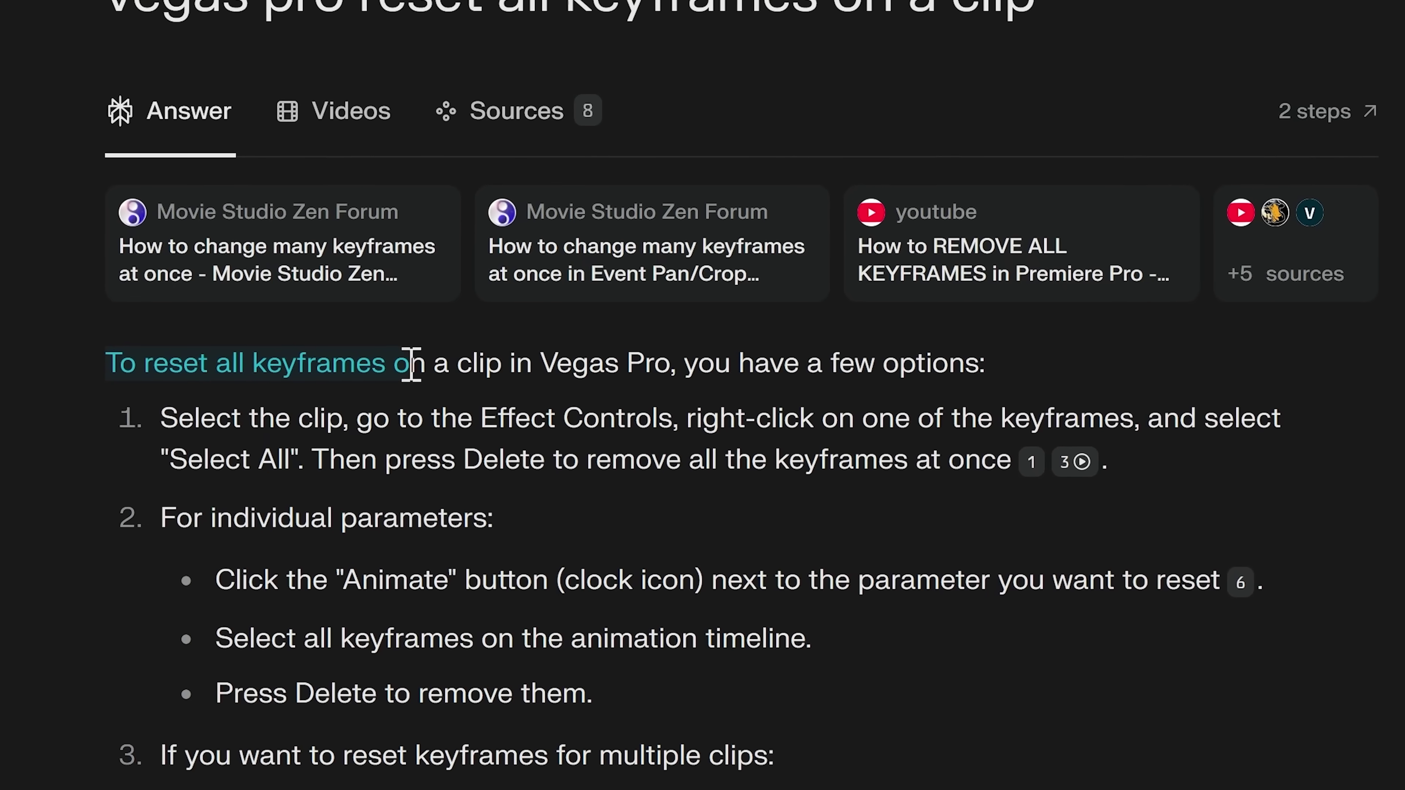
left_click_drag(179, 419, 1059, 454)
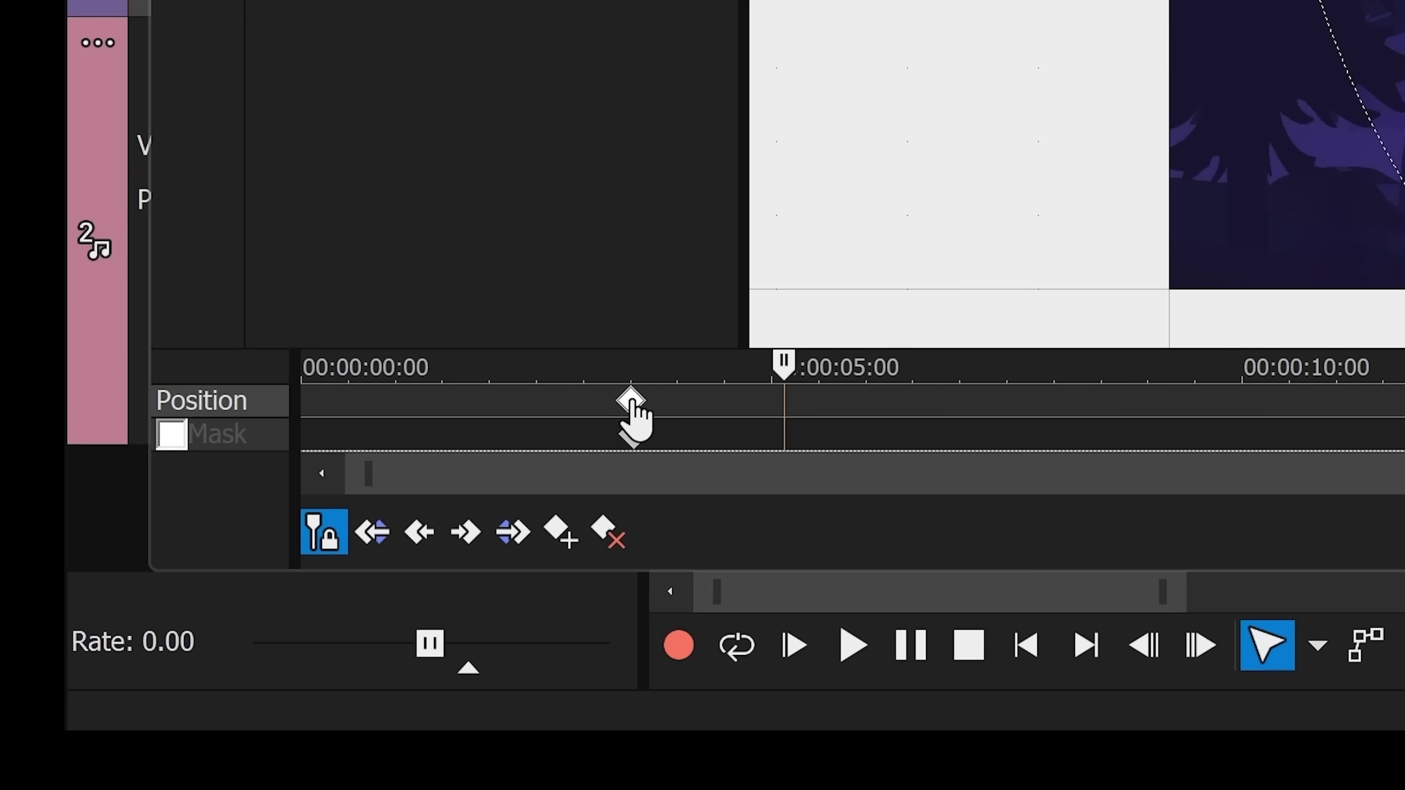
Step: Try to reset the event's Pan/Crop frame with Restore at the existing Position keyframe
right_click(631, 400)
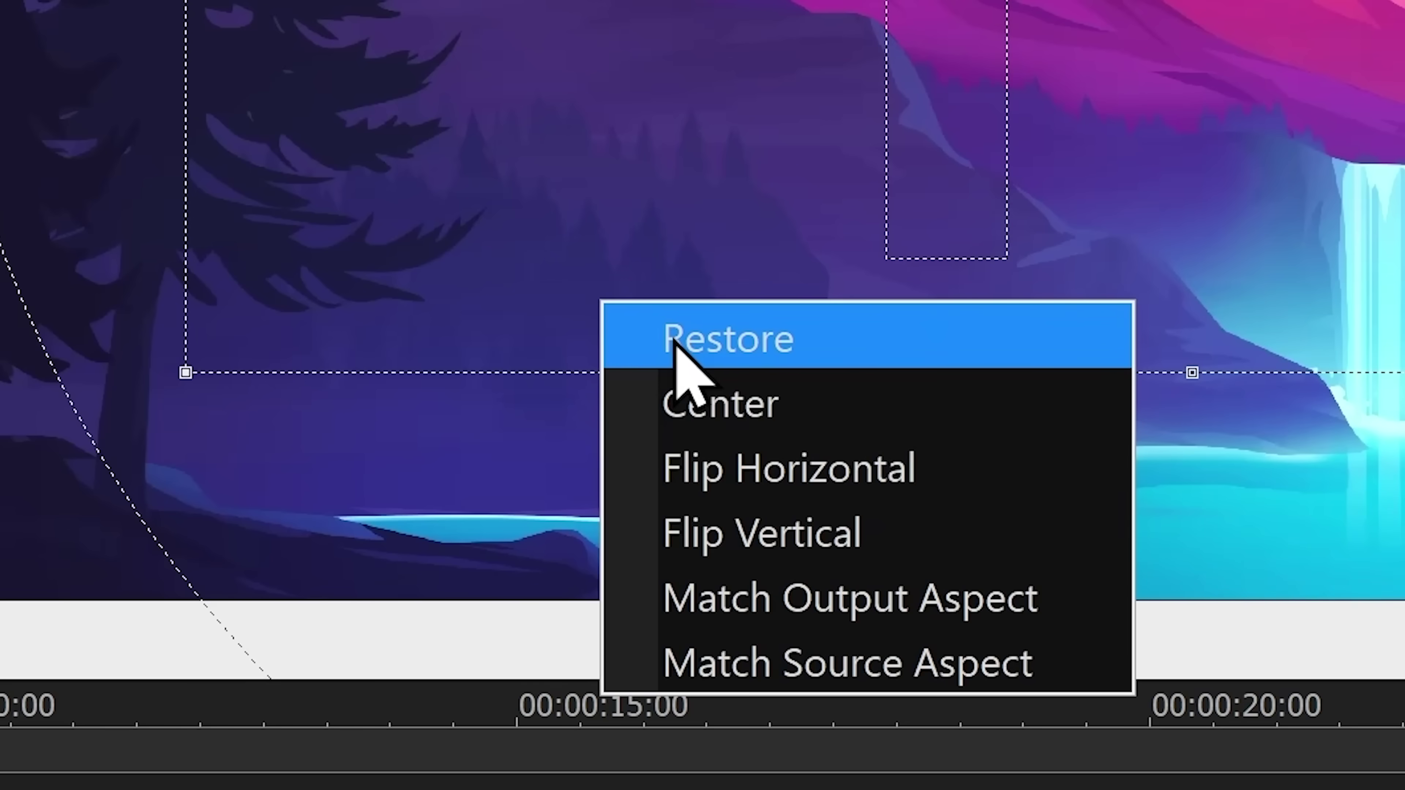
left_click(677, 341)
right_click(636, 66)
left_click(724, 124)
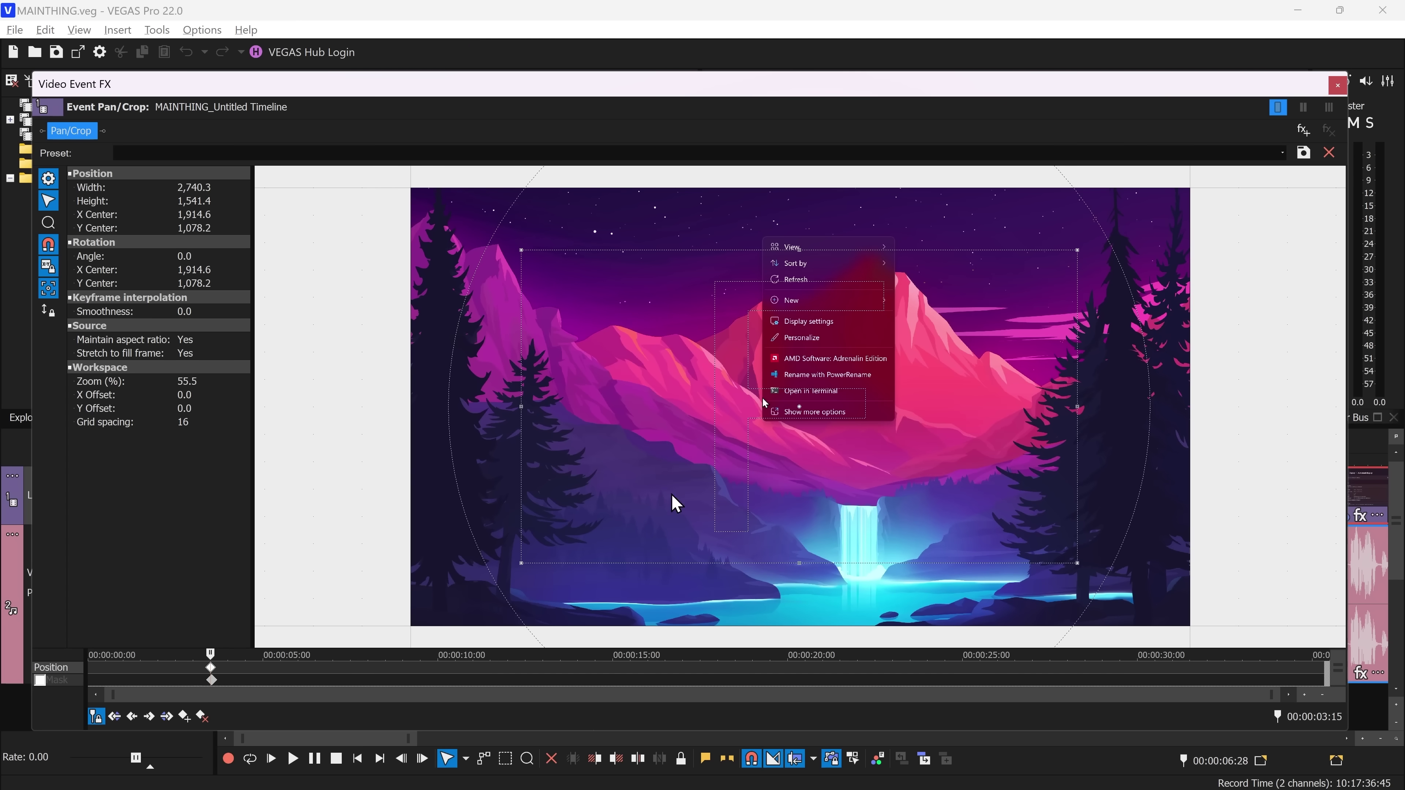
right_click(730, 227)
left_click(832, 276)
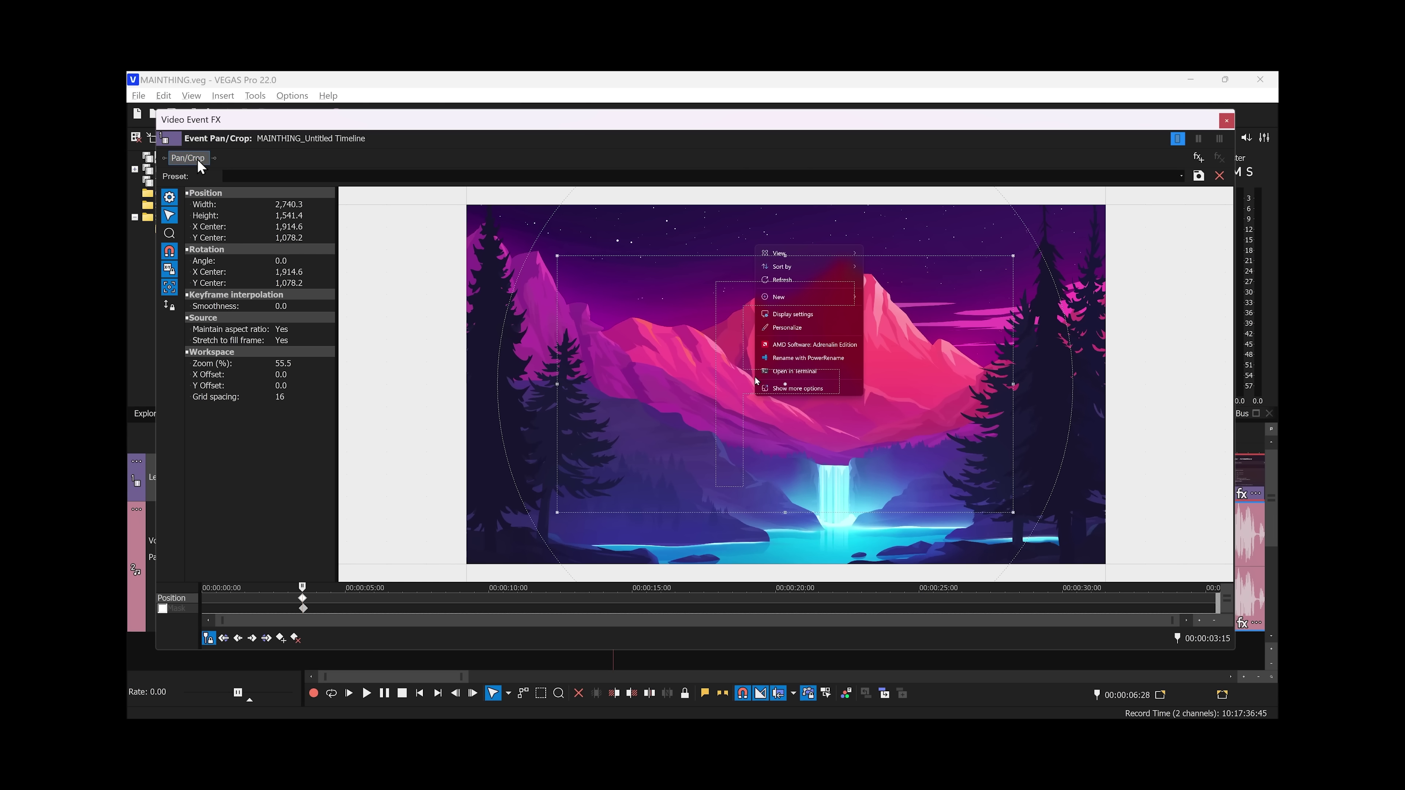
Step: Close the Video Event FX window and exit the program
left_click(199, 162)
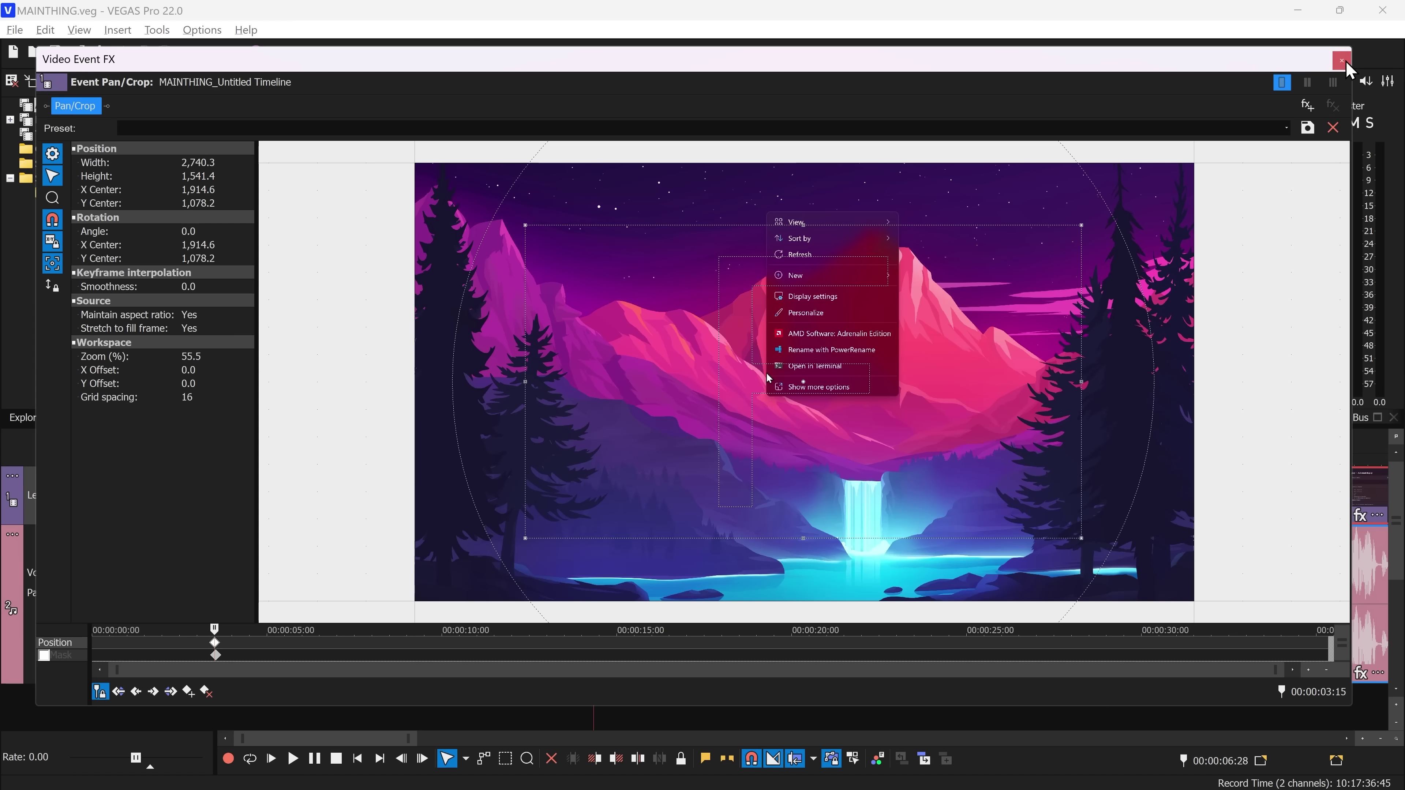
left_click(1343, 61)
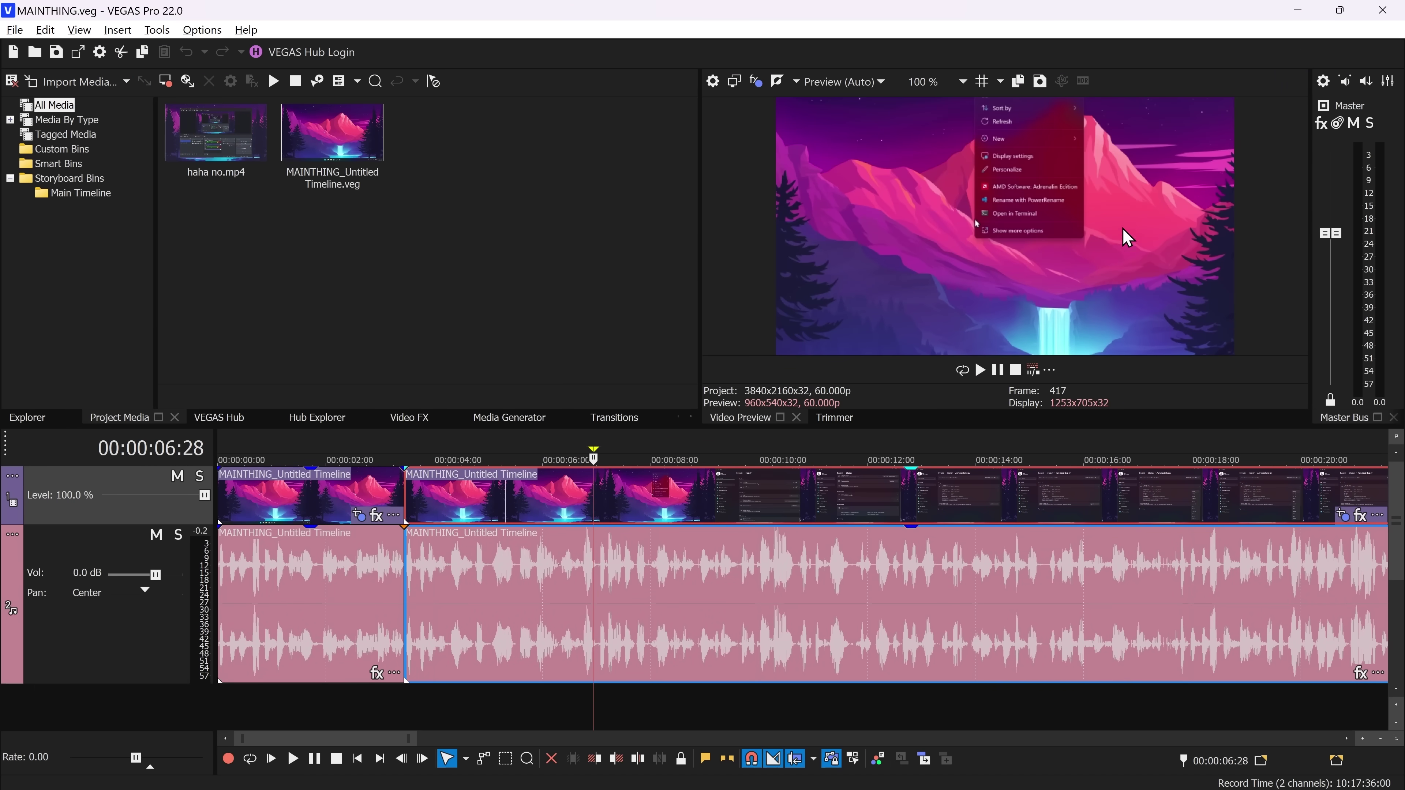
left_click(1379, 12)
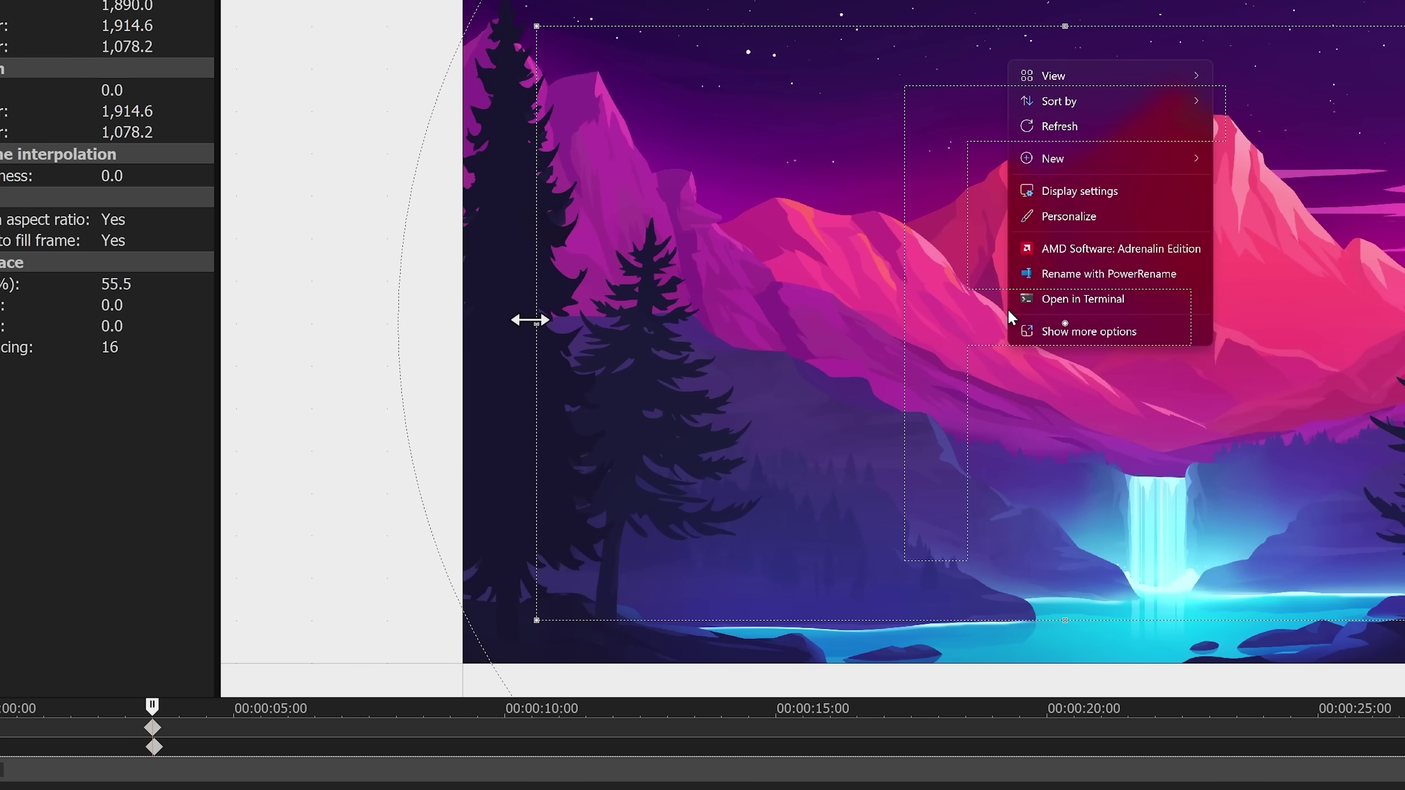
Step: Restore the event's full Pan/Crop frame and move its Position keyframe to the start of the event
right_click(650, 329)
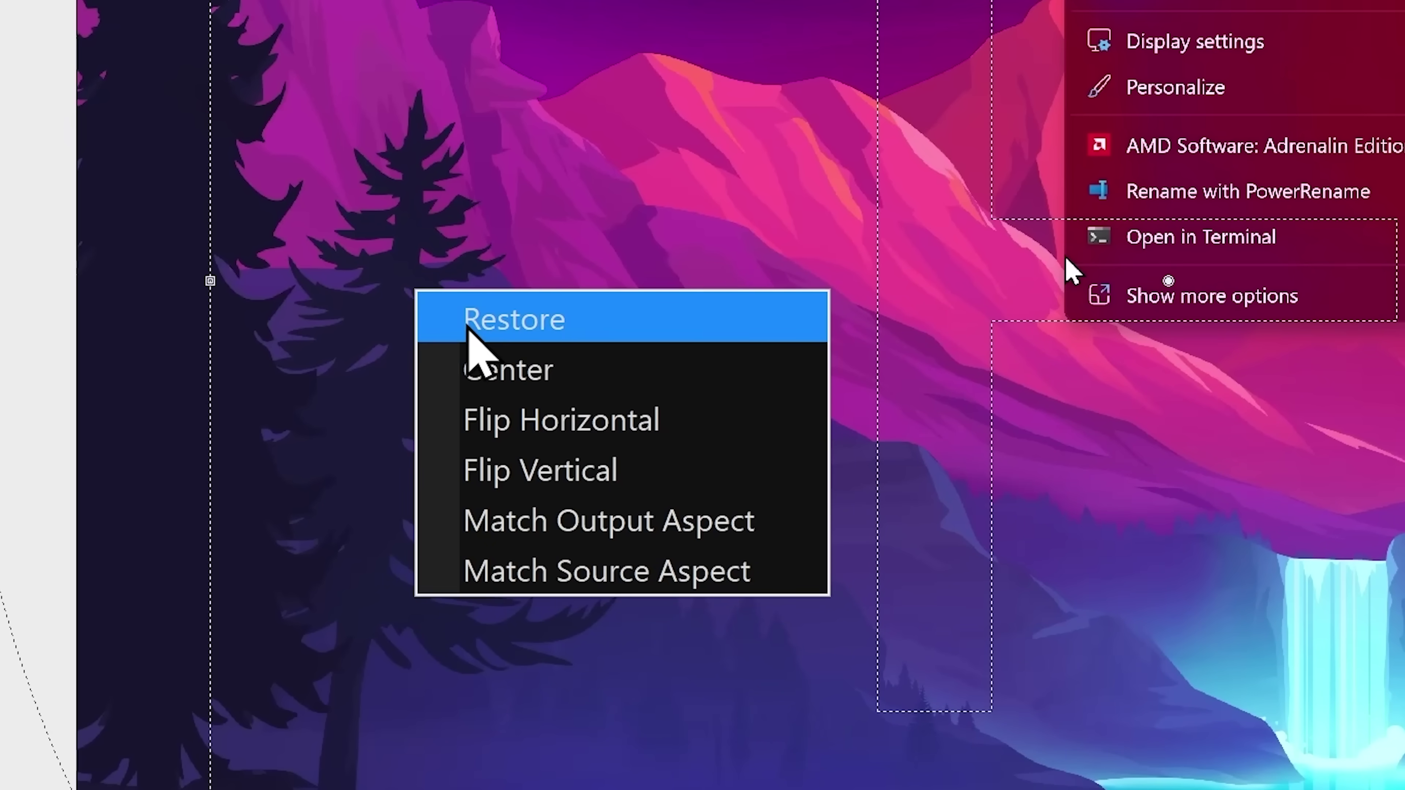
left_click(466, 326)
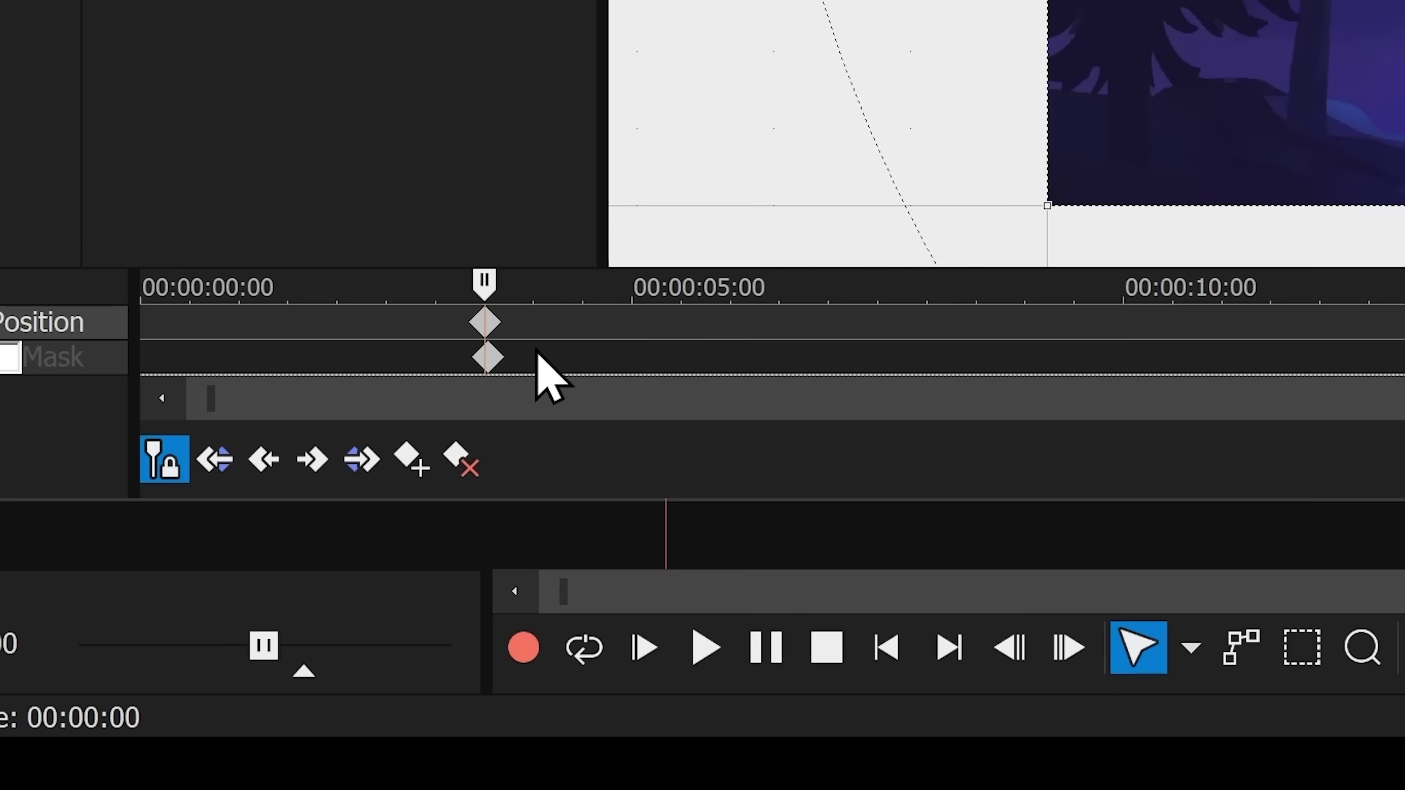
left_click(487, 355)
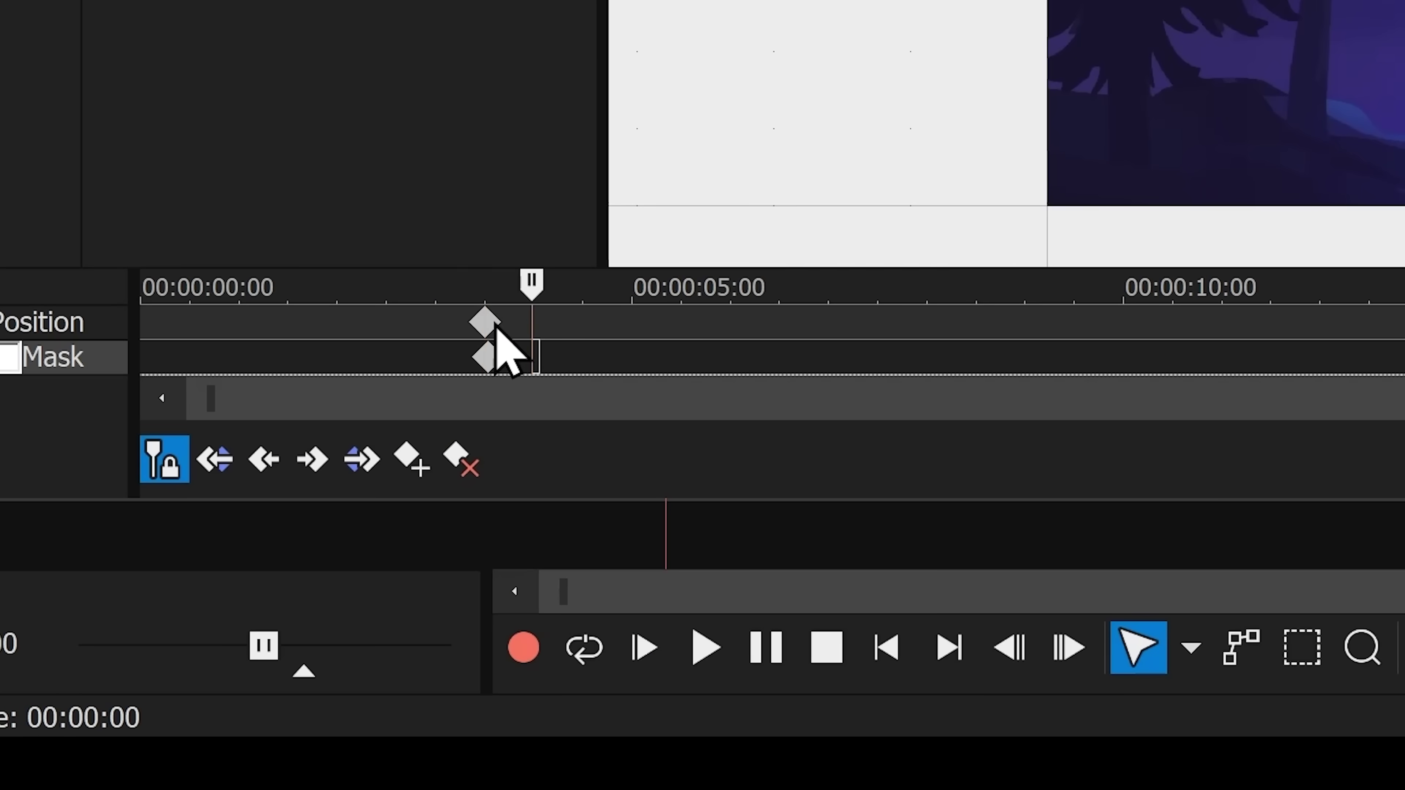
left_click_drag(463, 289, 374, 277)
left_click(486, 357)
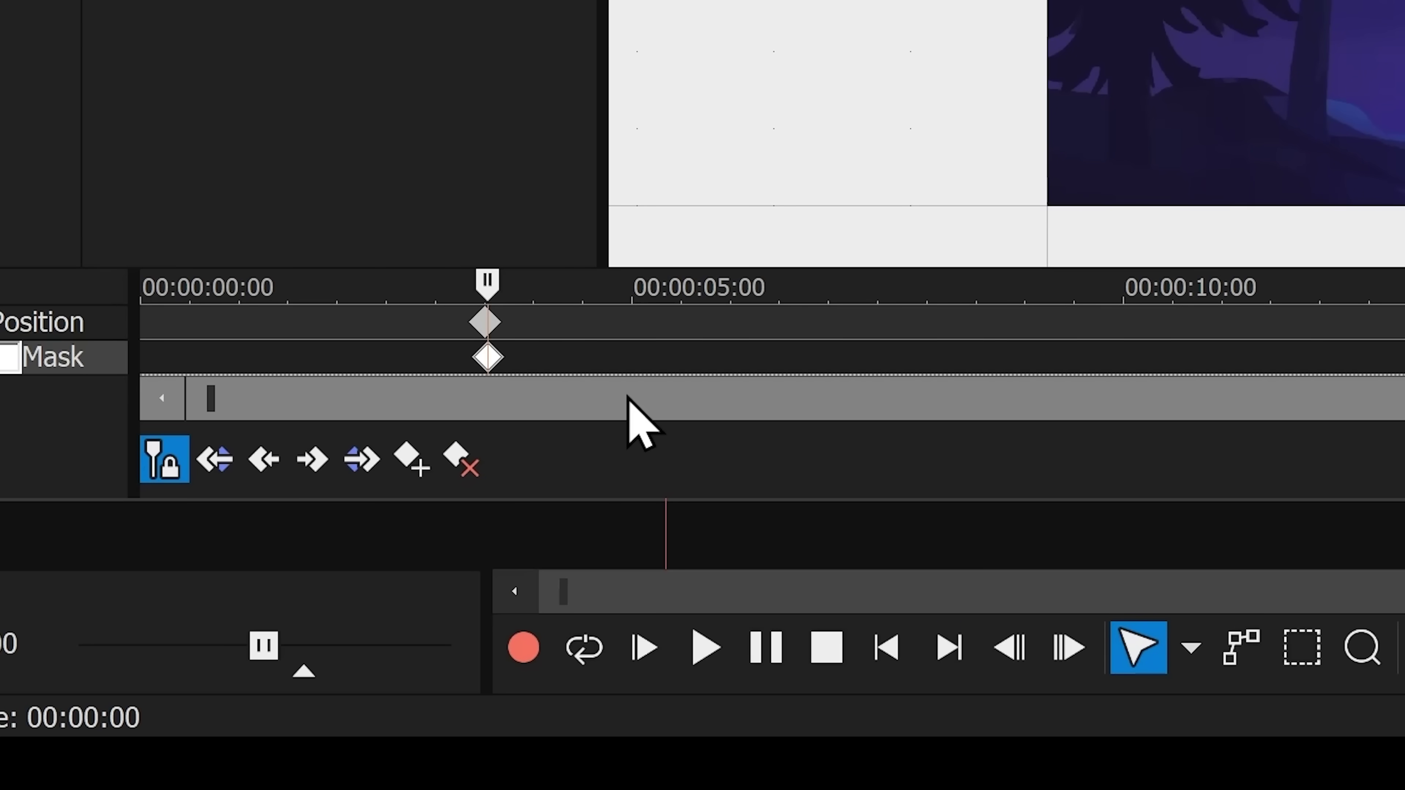
mouse_move(488, 326)
left_mouse_down()
mouse_move(307, 357)
mouse_move(147, 357)
left_mouse_up()
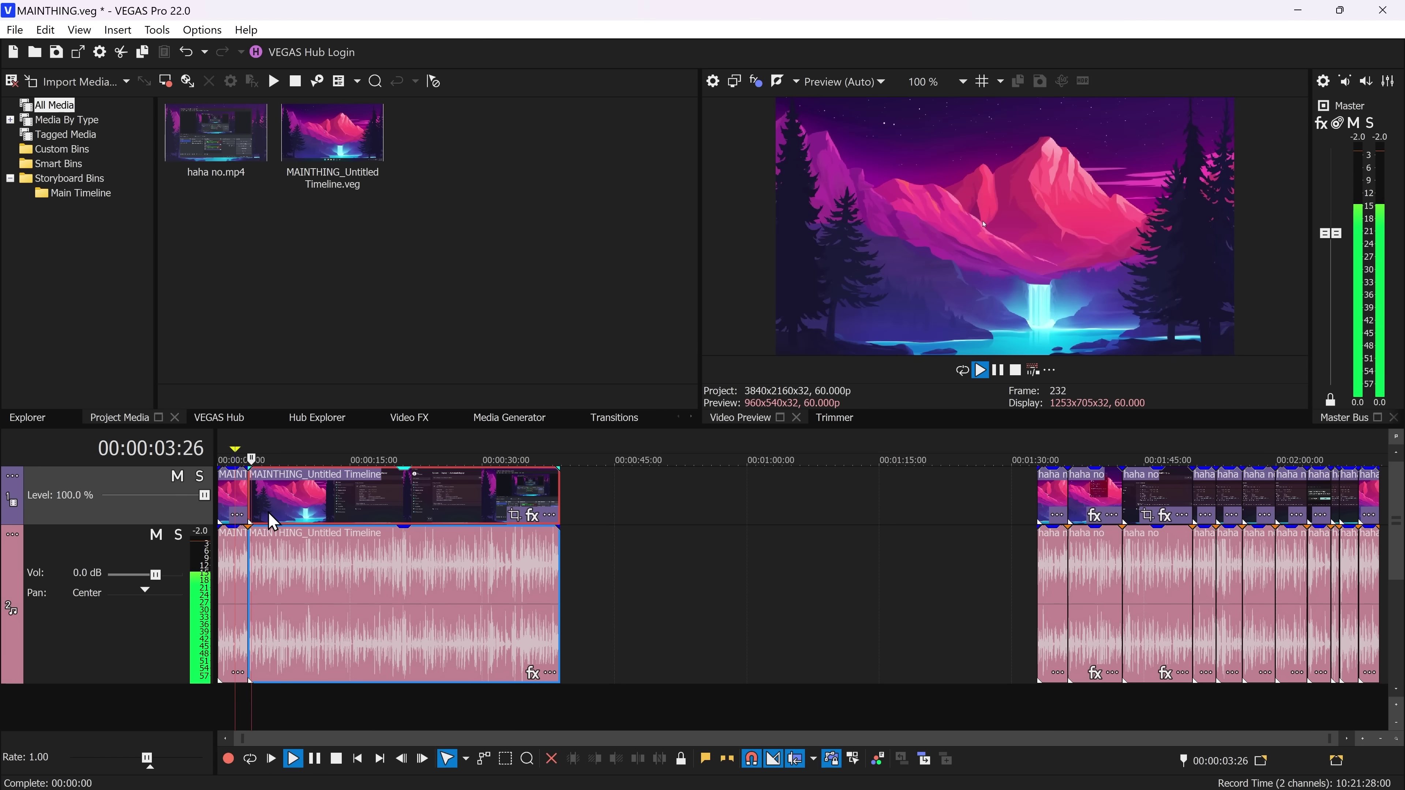
key("space")
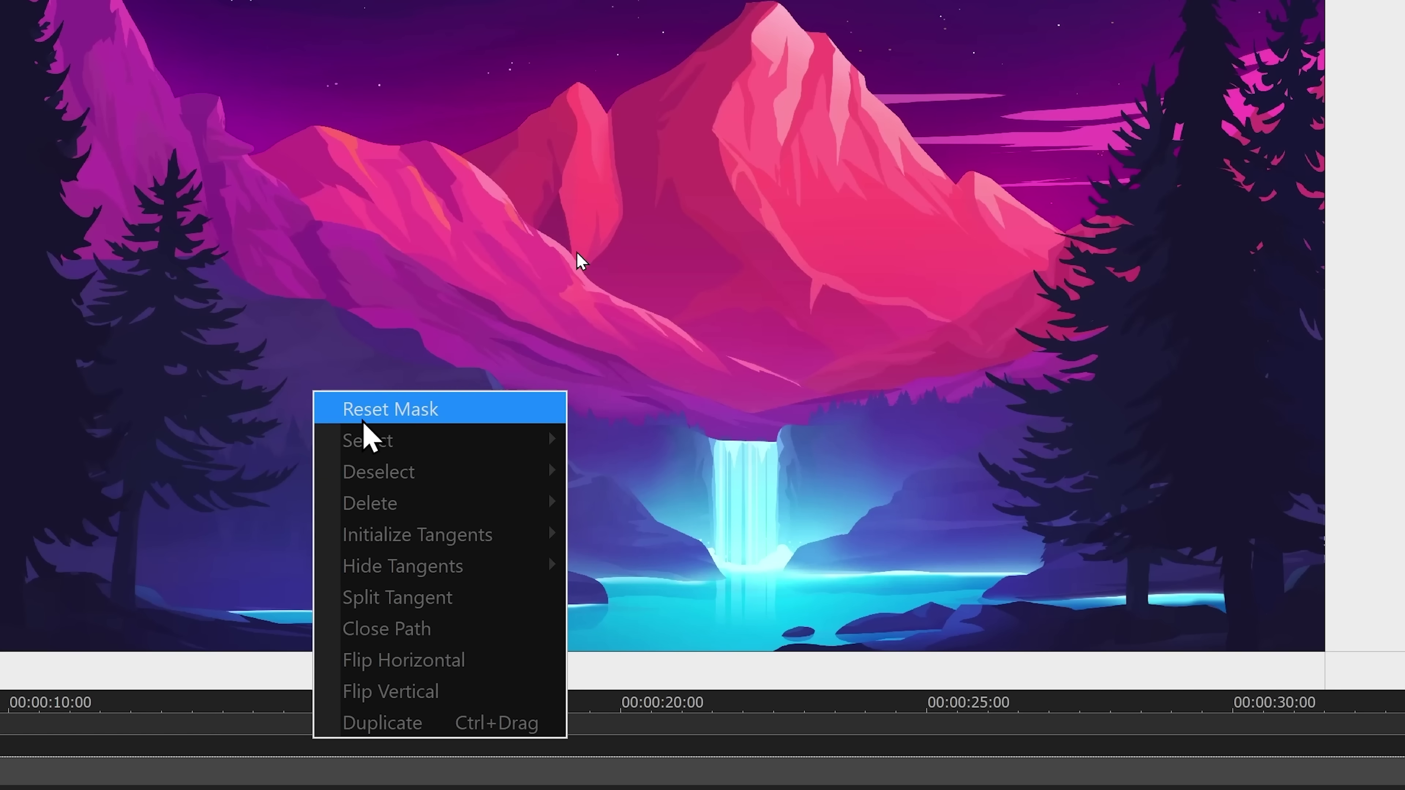
left_click(229, 390)
Step: Switch to Premiere Pro and turn off Position keyframing on the second clip, confirming the deletion of its existing keyframes
key("alt+Tab")
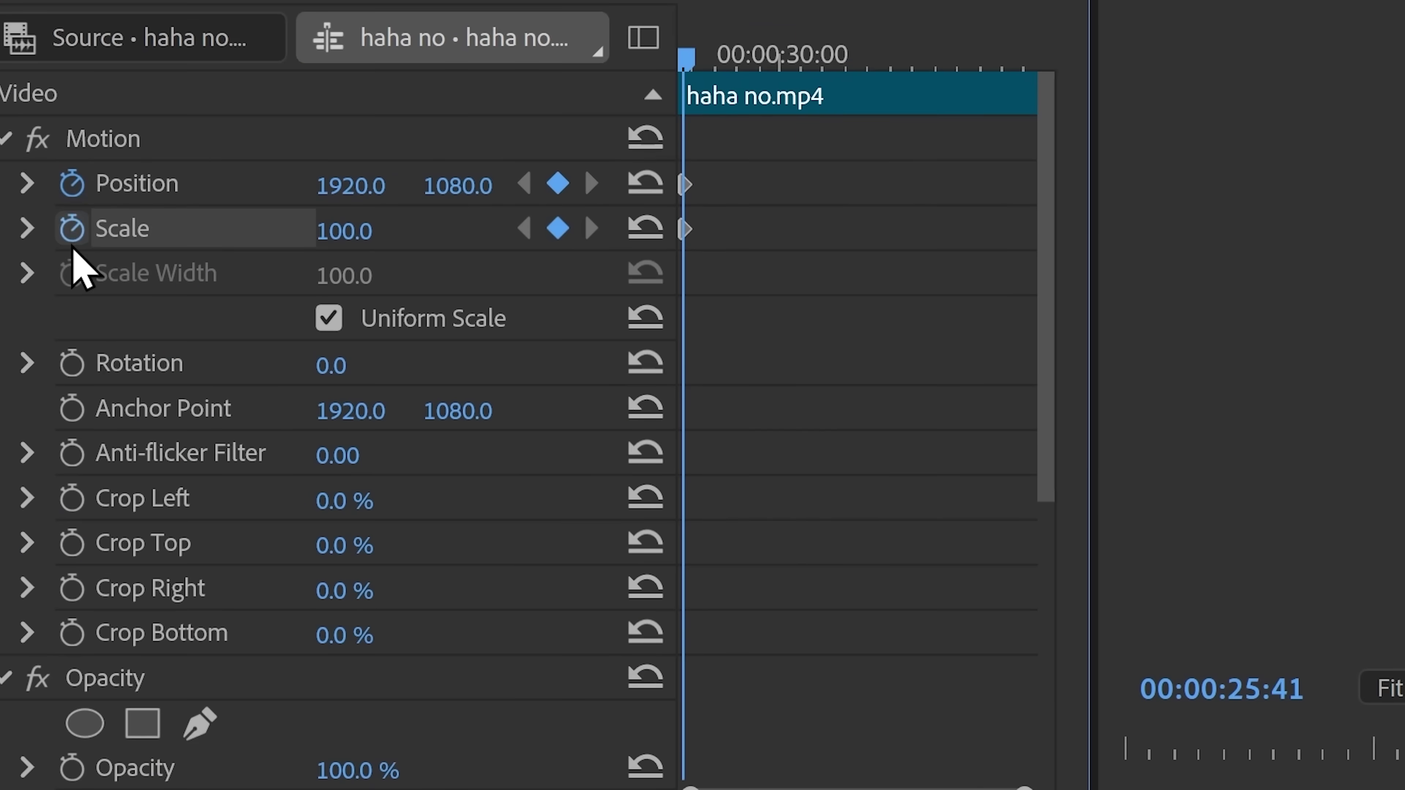
left_click(79, 187)
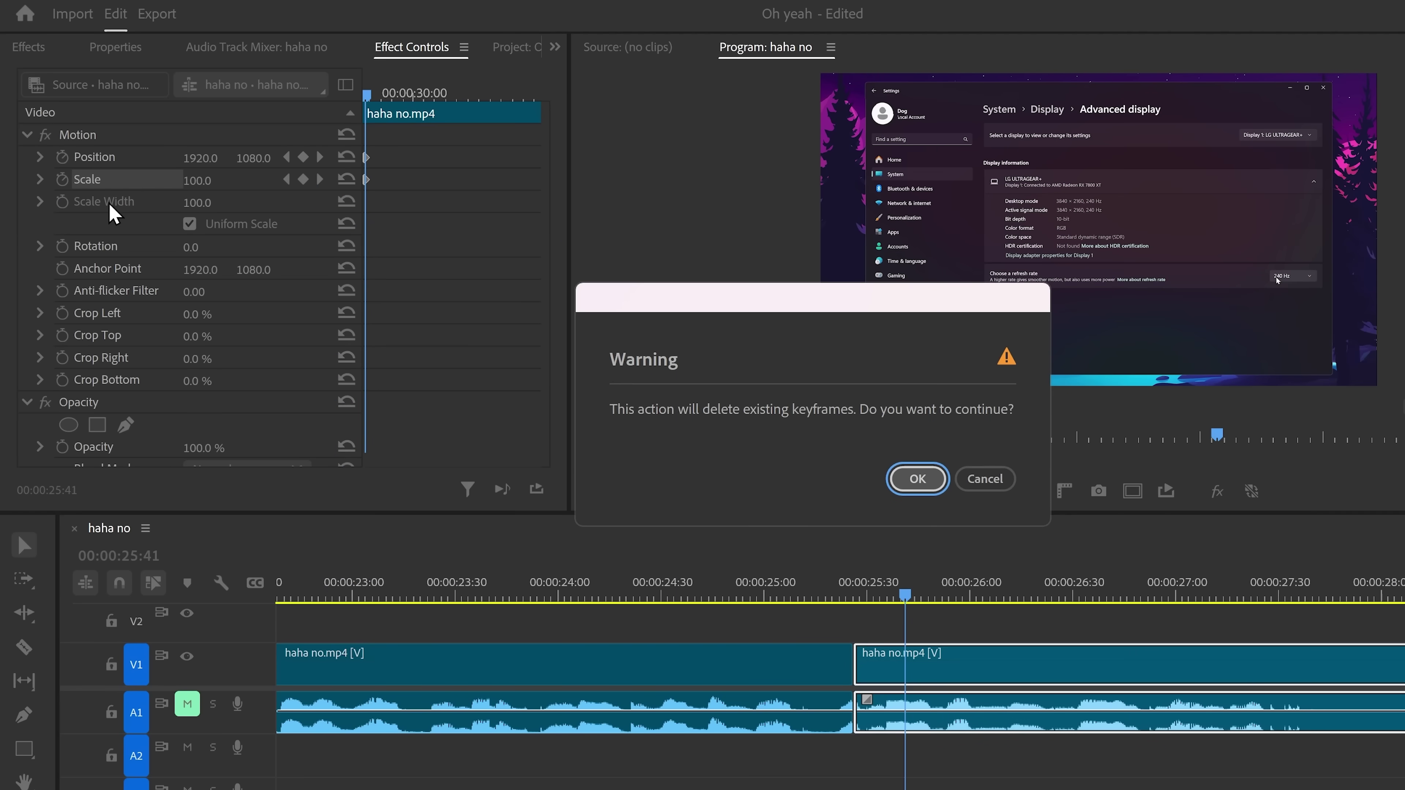
key("Return")
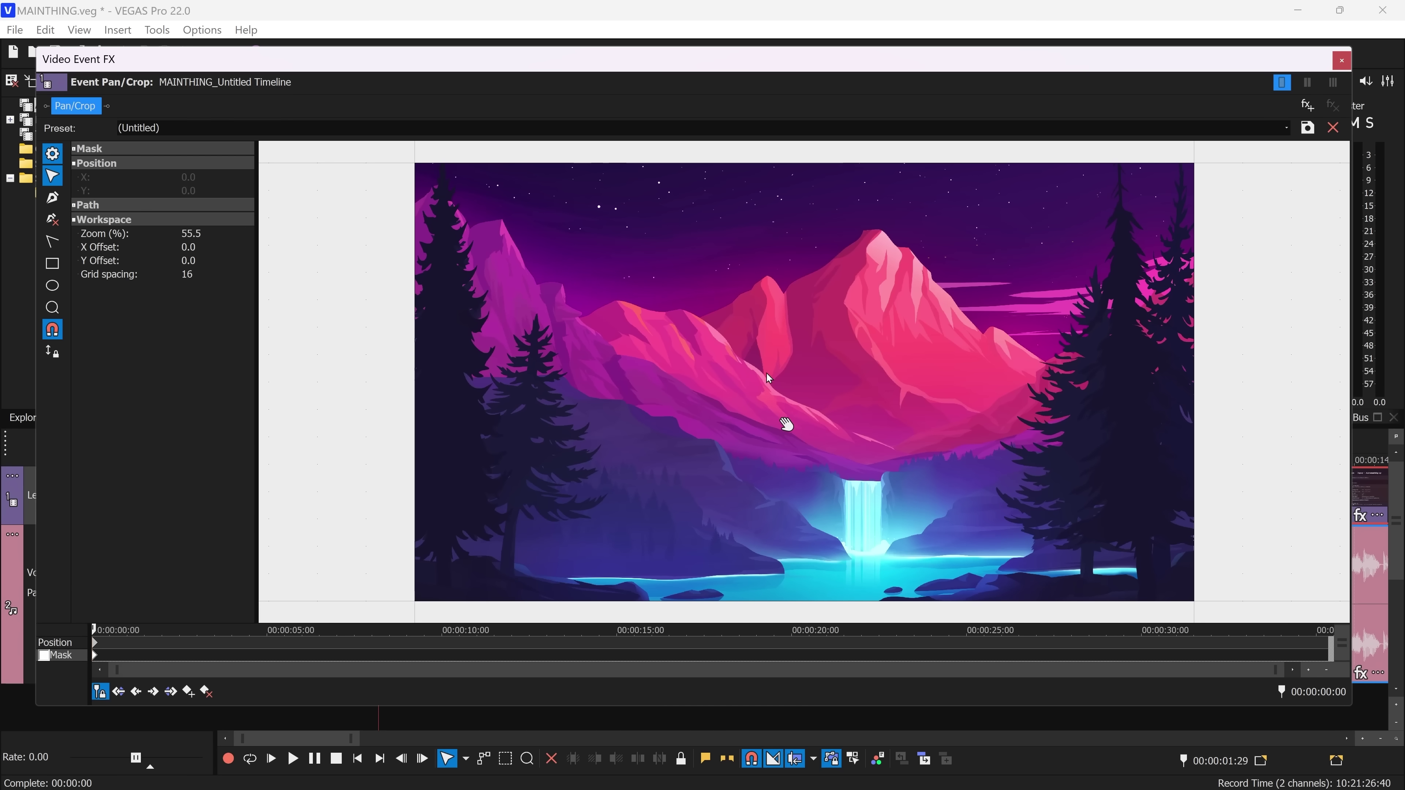
Step: In VEGAS Pro, play the timeline from 00:00:06:04 and stop it to check where the cursor ends up
right_click(815, 387)
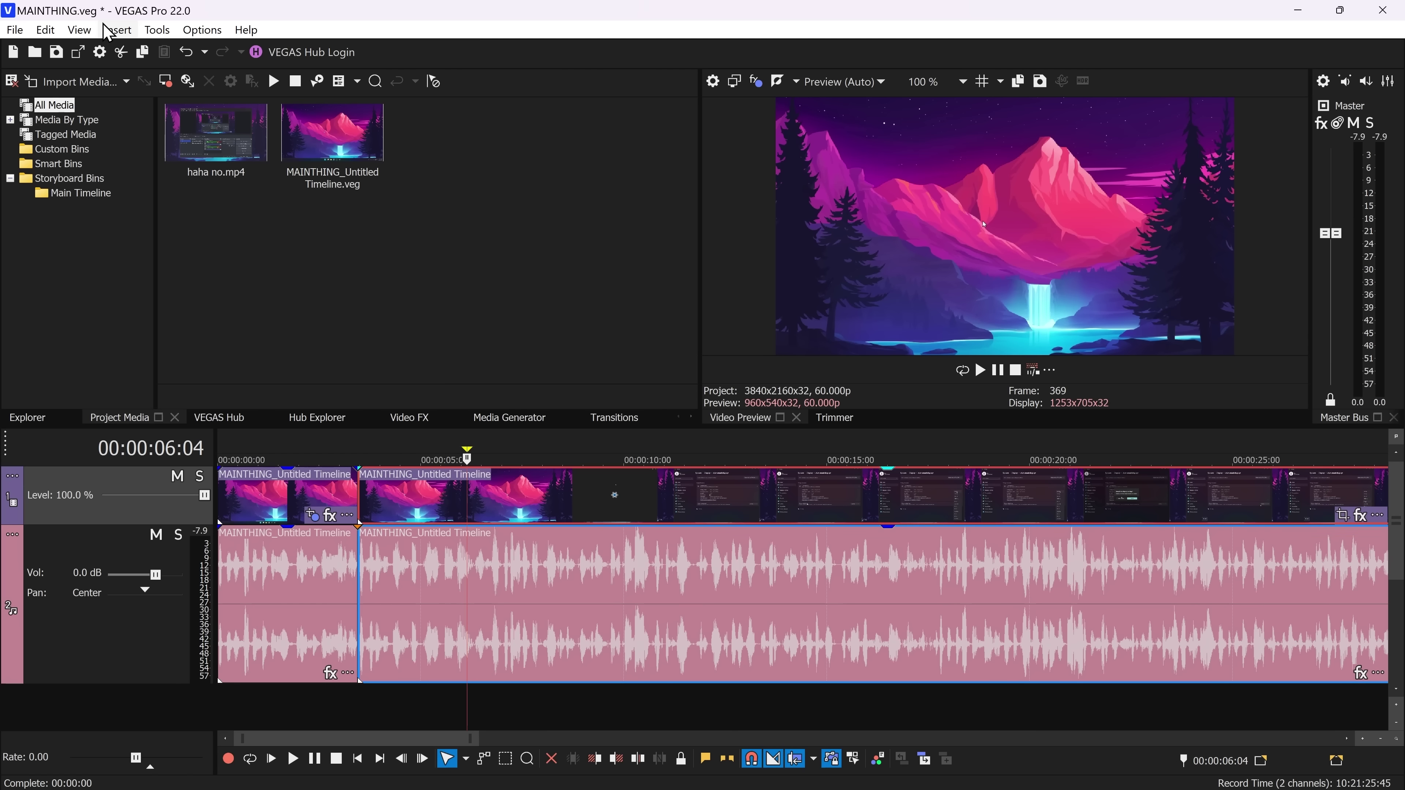
key("space")
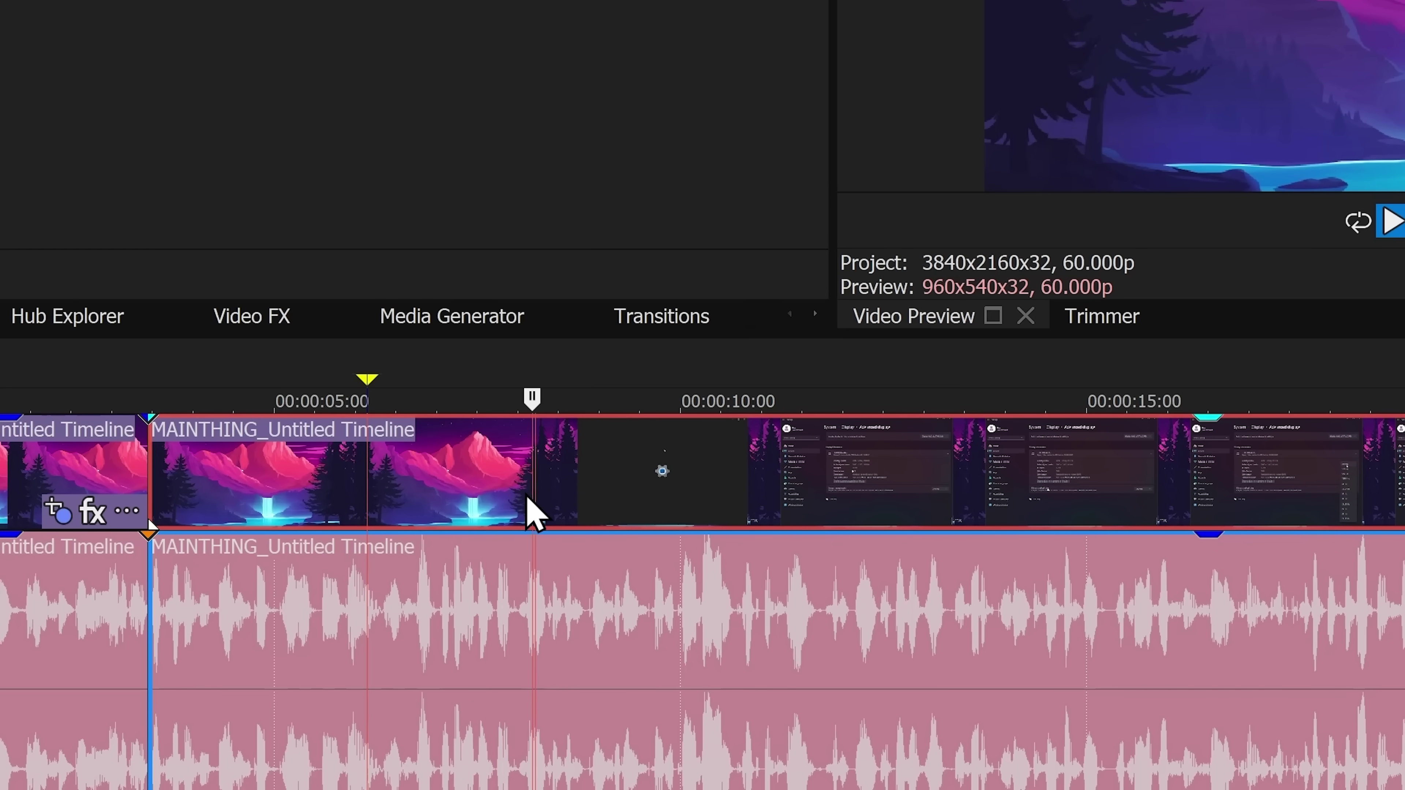
key("space")
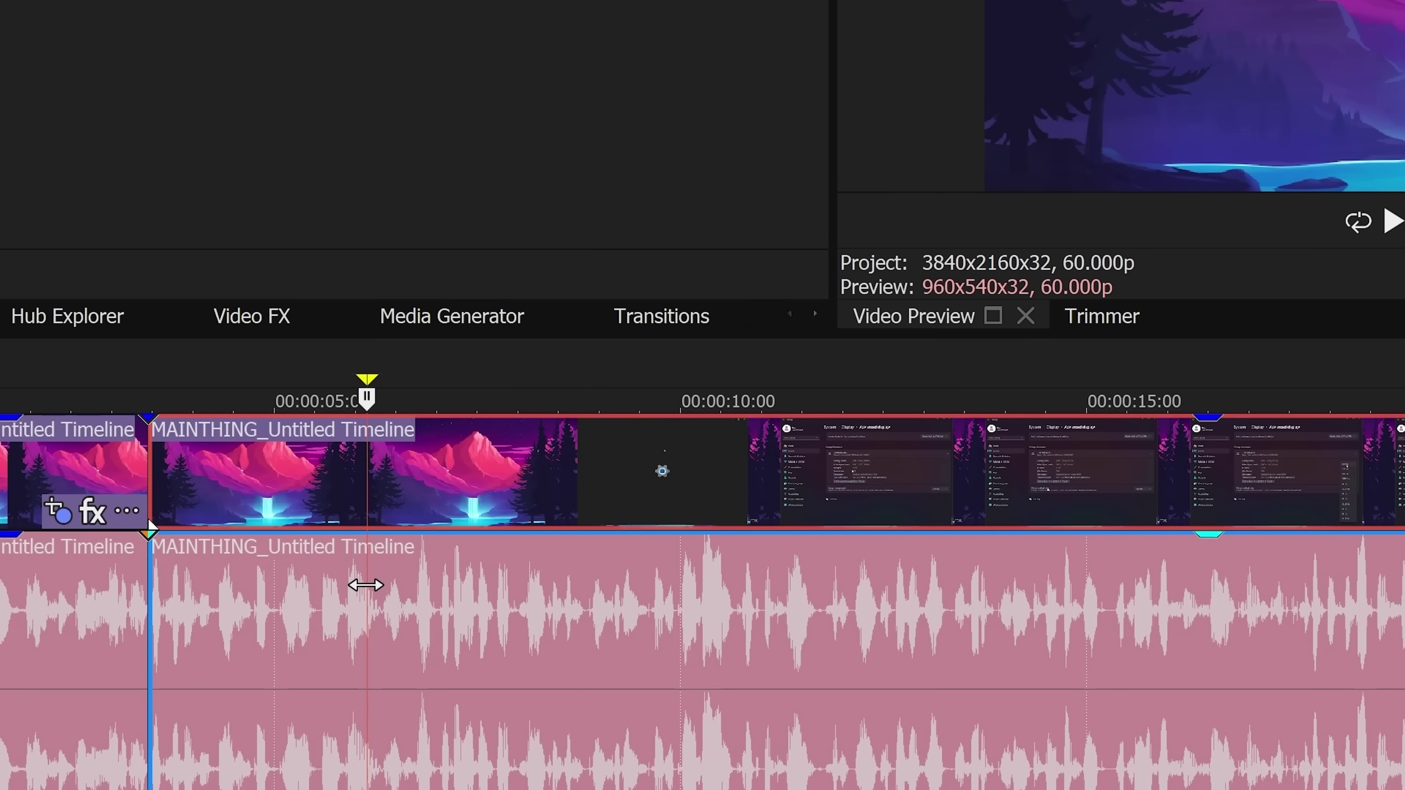
Step: Search the keyboard shortcut customization for "play" and inspect the PlayToggle command in the TrackView category
key("alt+o")
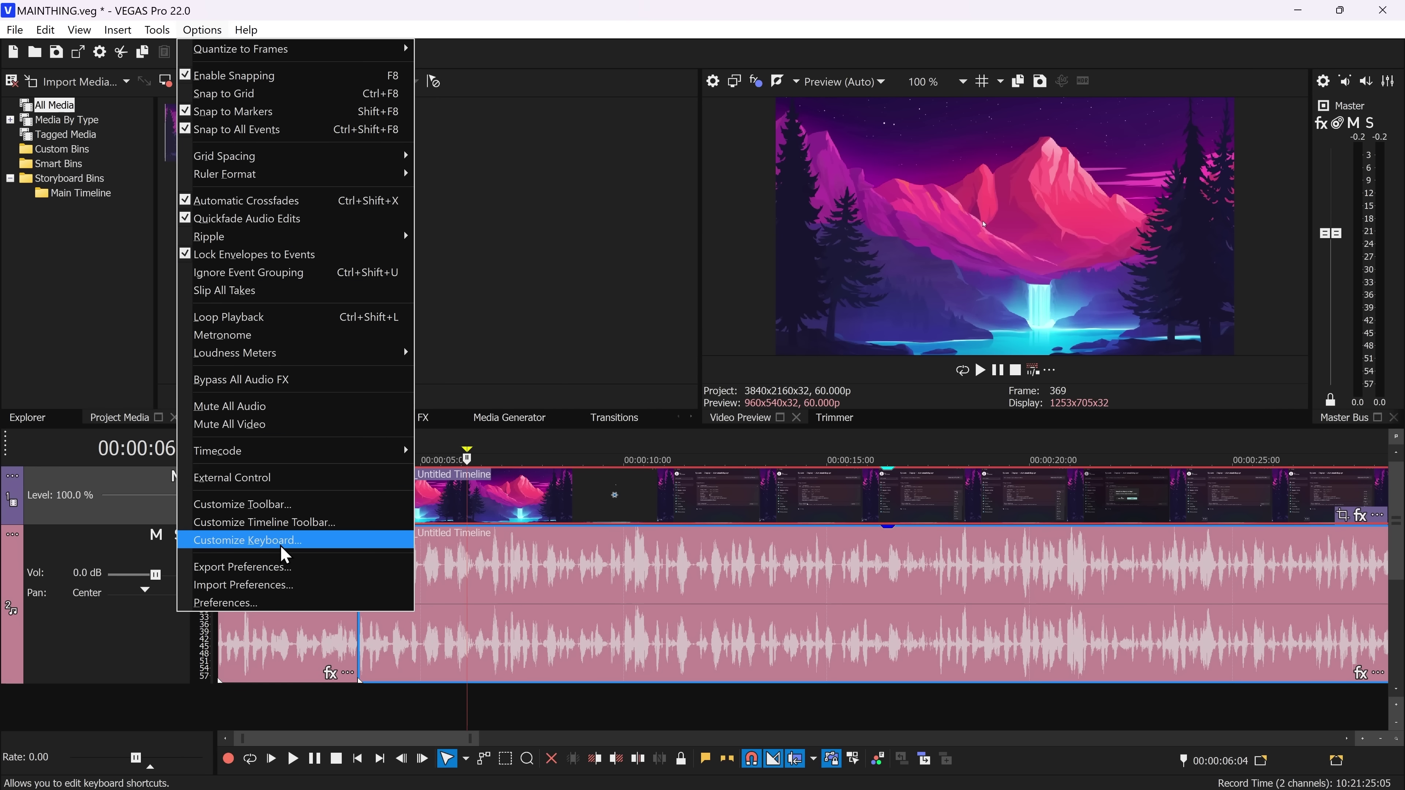
left_click(280, 540)
left_click(630, 213)
type("play")
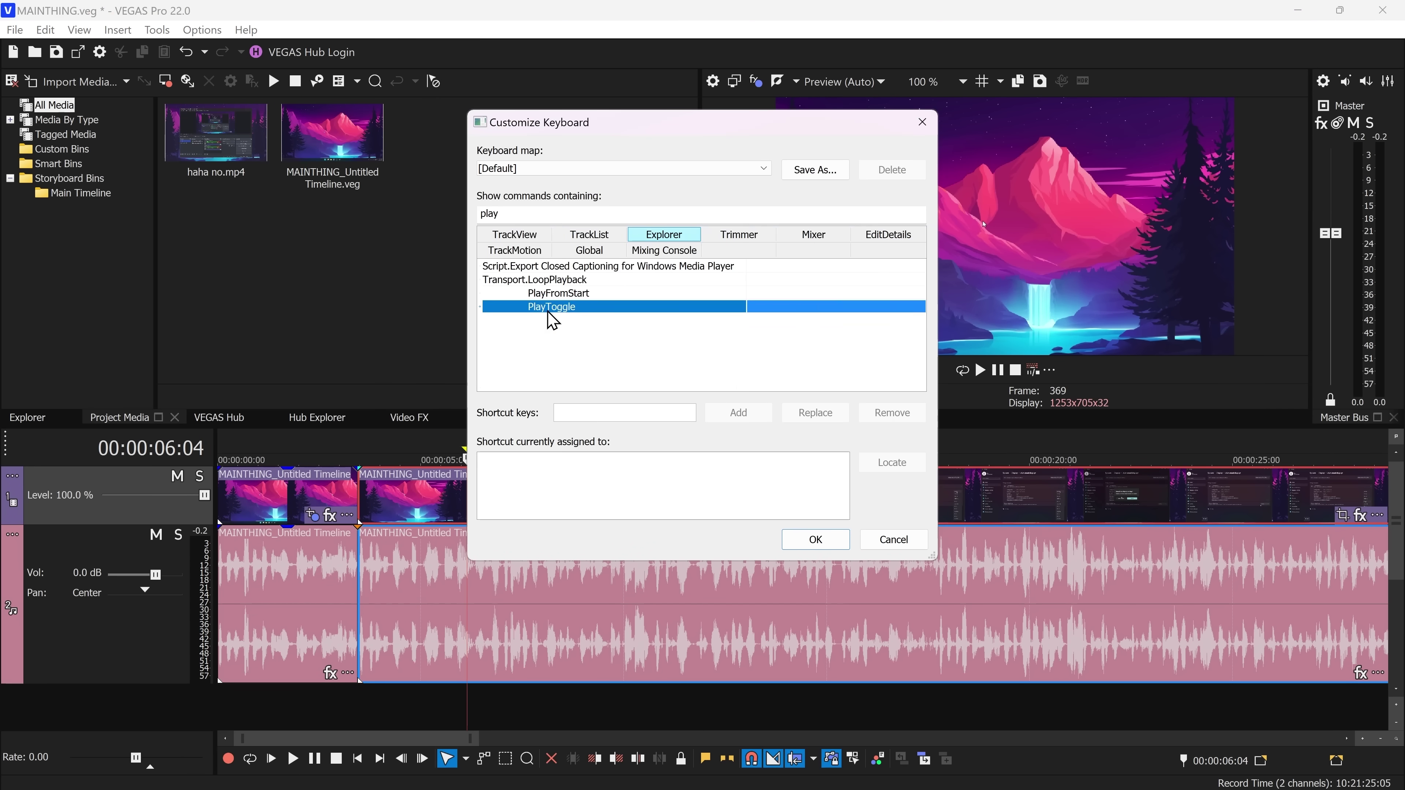
left_click(514, 234)
left_click(562, 306)
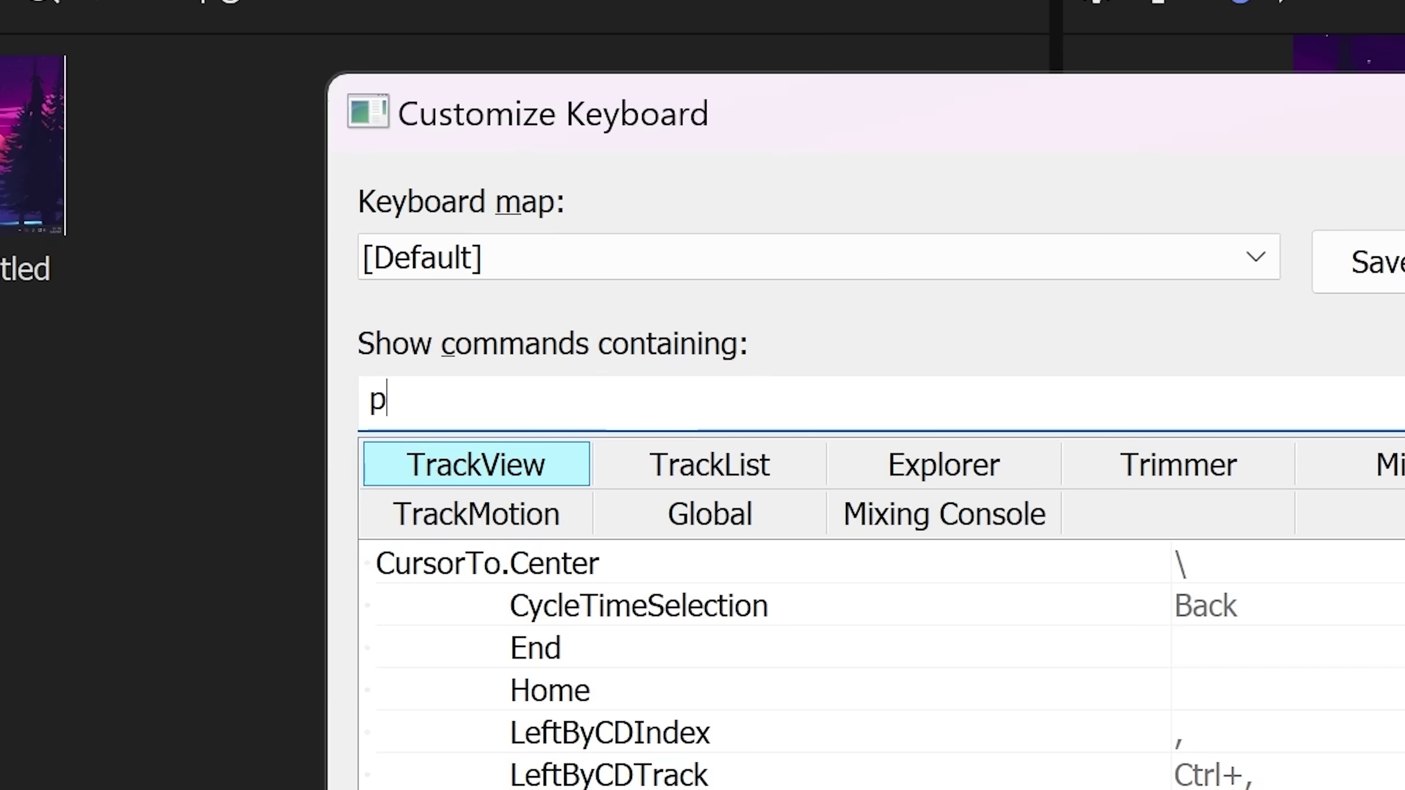
Step: Search the shortcut commands for "pause", "continue" and "enter", then clear the search
type("ause")
key("ctrl+a")
type("contin")
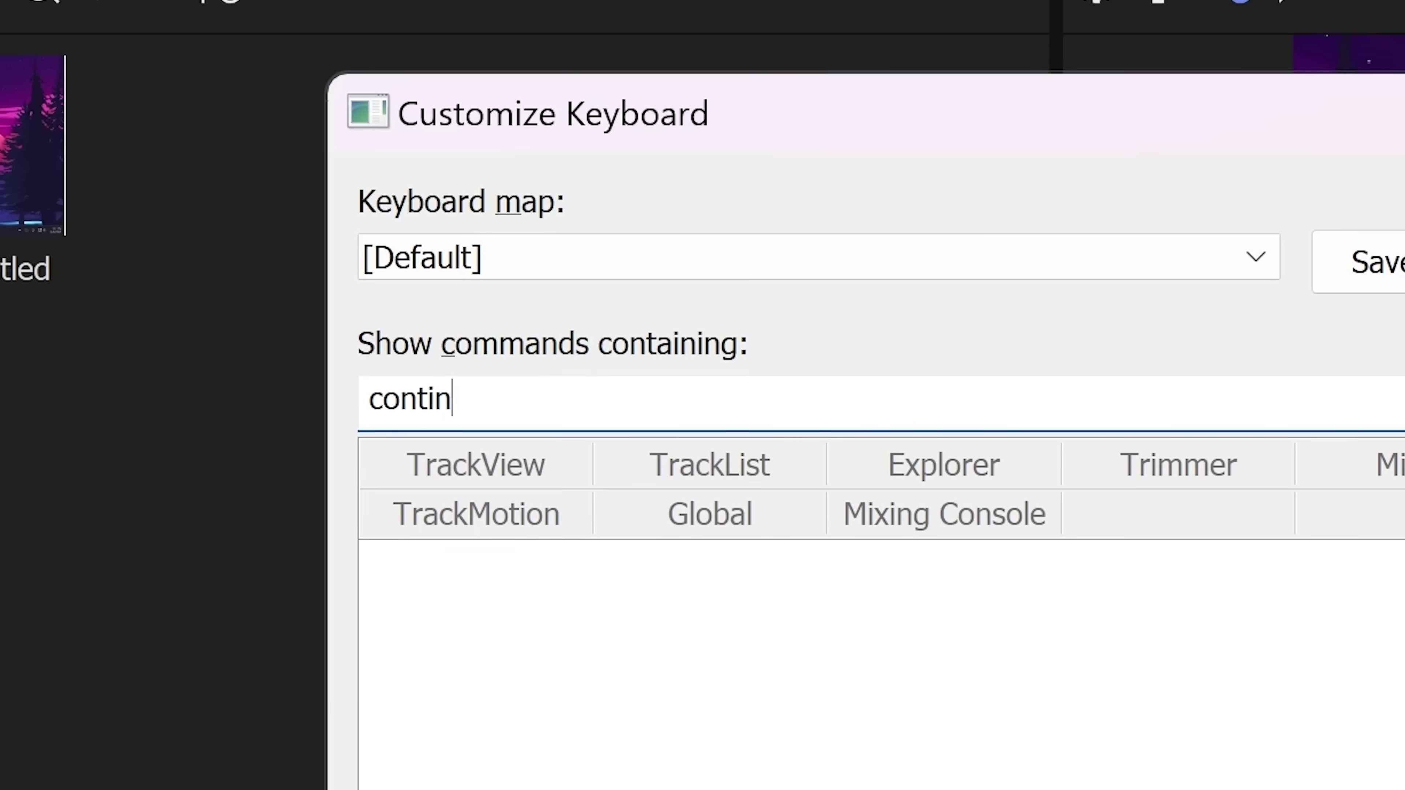
type("ue")
key("ctrl+a")
type("enter")
key("ctrl+a")
key("BackSpace")
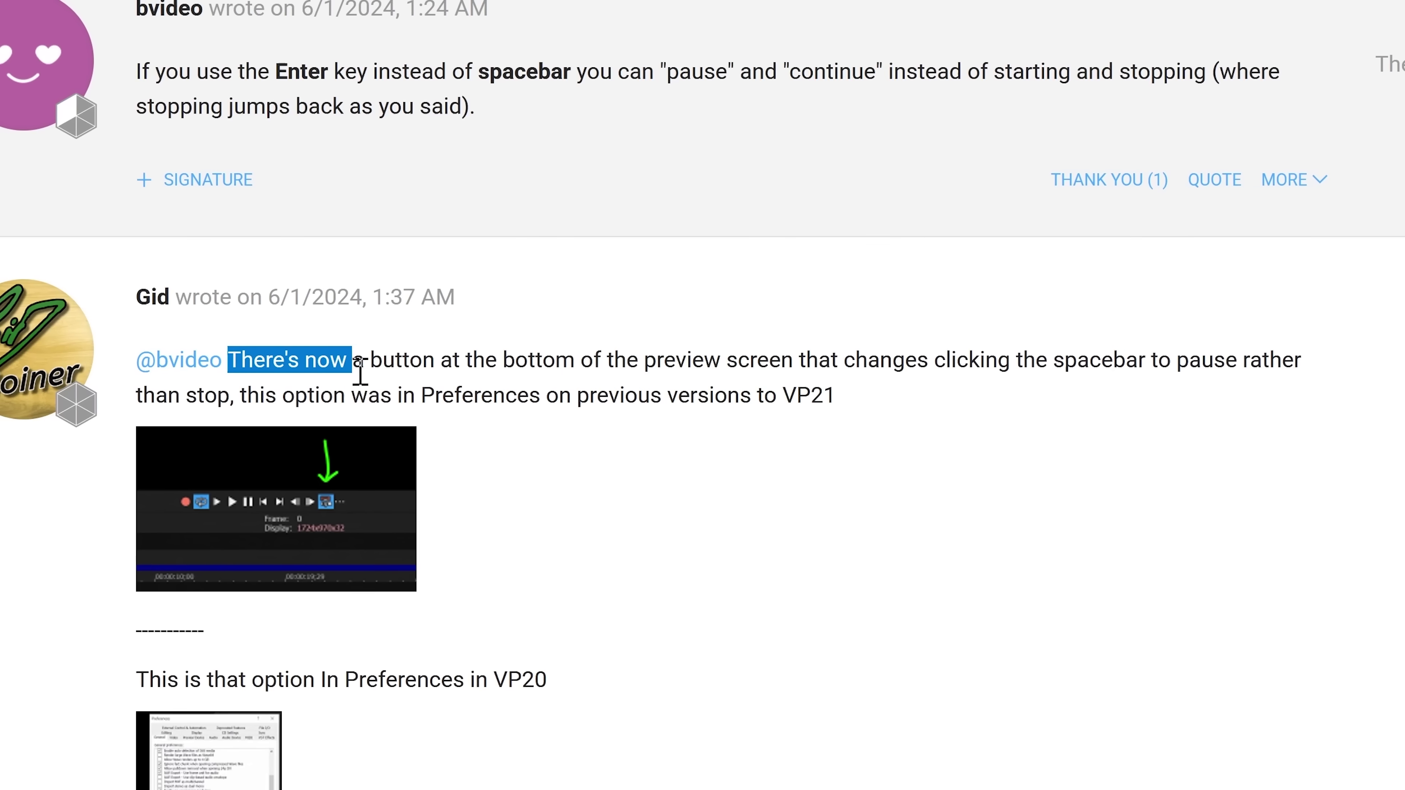
Step: Read the forum reply about making the spacebar pause instead of stop playback, and switch back to VEGAS Pro
left_click_drag(360, 374, 740, 402)
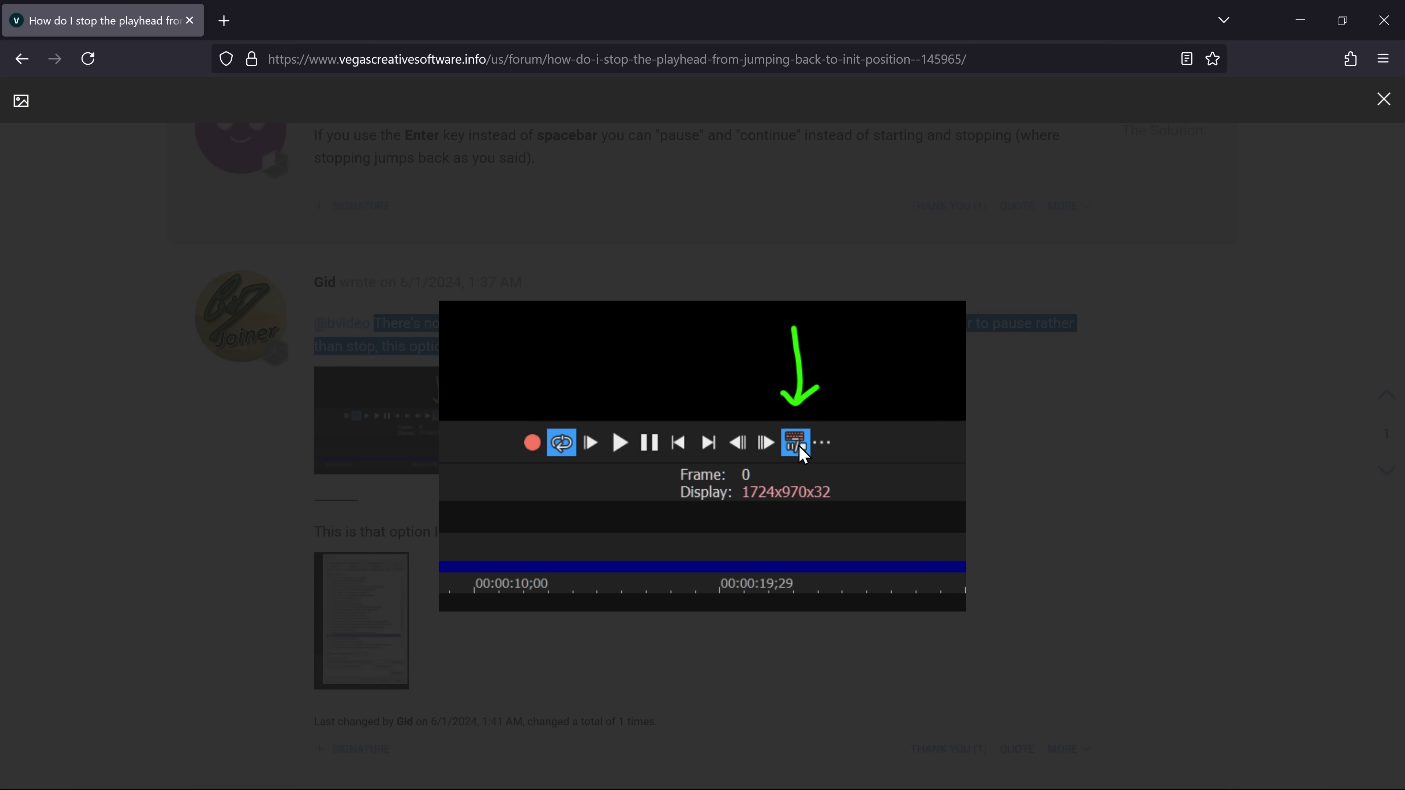
key("alt+Tab")
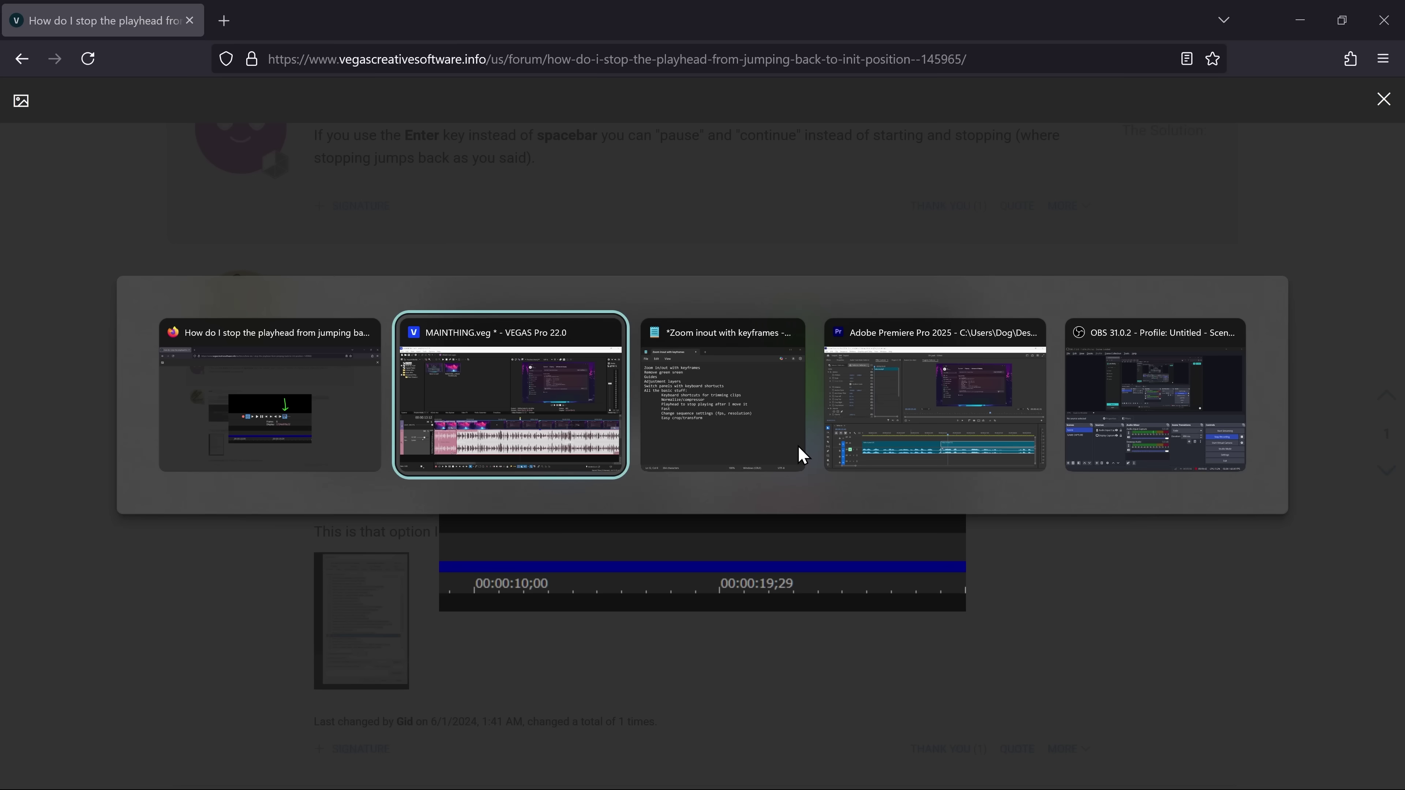
Step: Toggle timeline playback in VEGAS Pro and bring up the context options for the frame in the Event Pan/Crop window
key("Return")
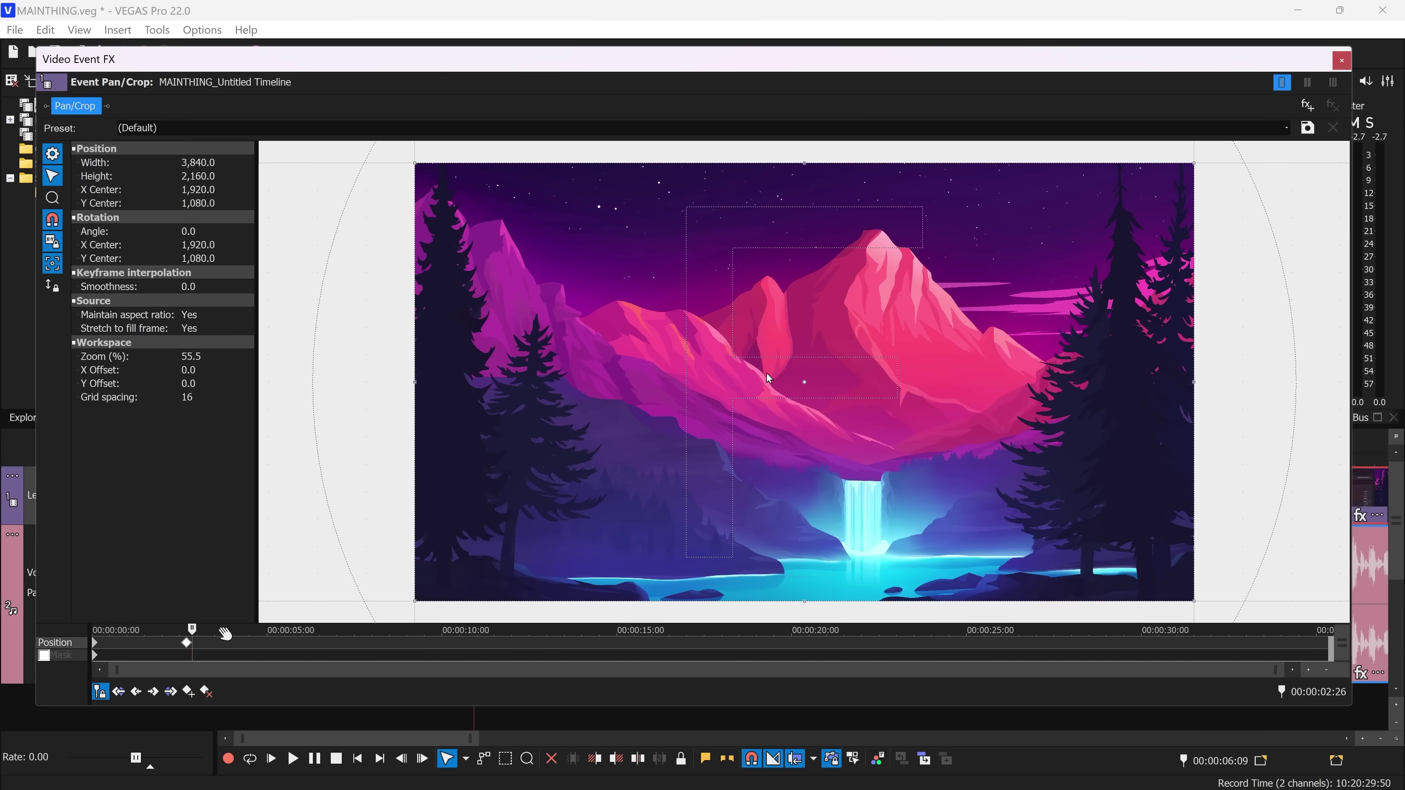
right_click(769, 222)
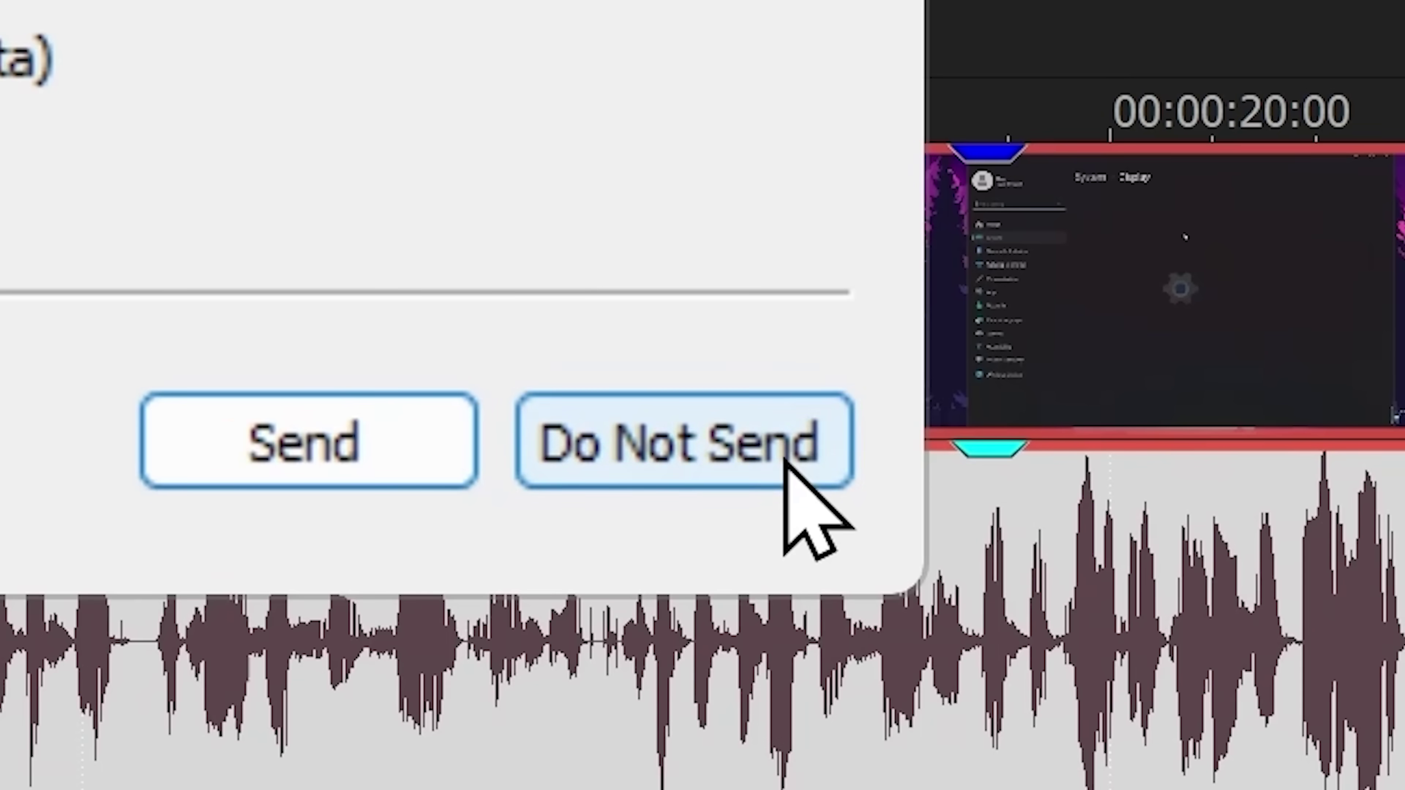
Step: Decline the crash report, continue with the VEGAS Pro trial and save the MAINTHING.veg project
left_click(967, 530)
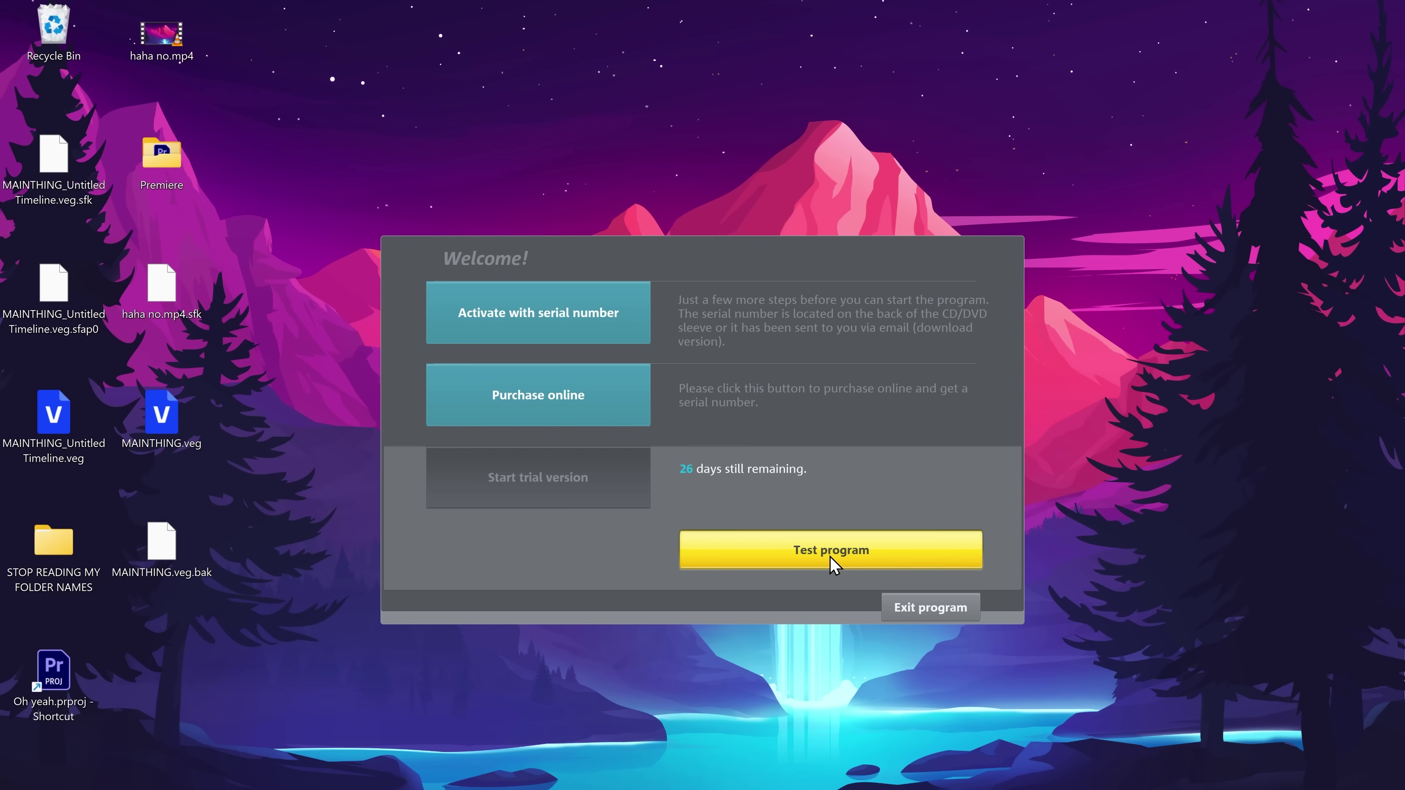
left_click(830, 557)
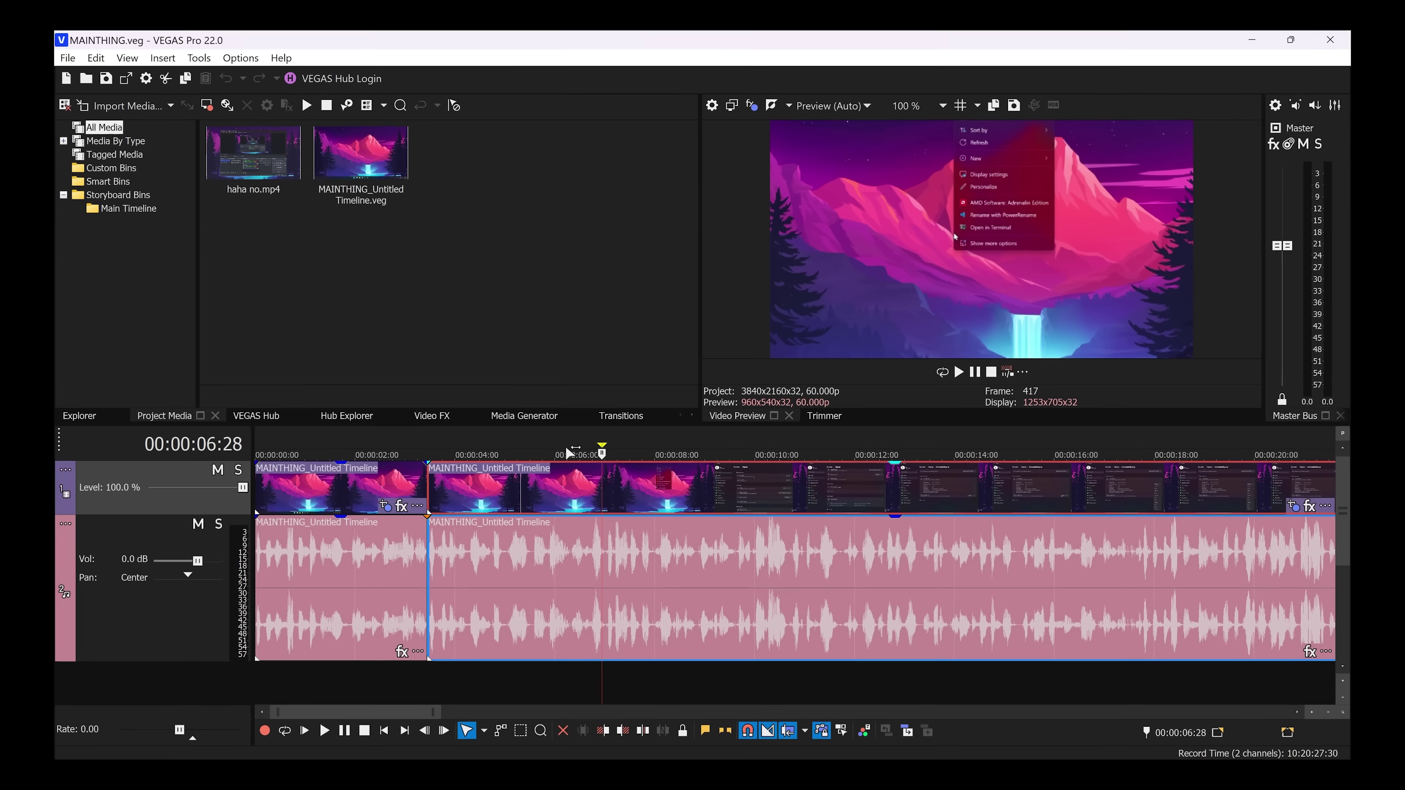
key("ctrl+s")
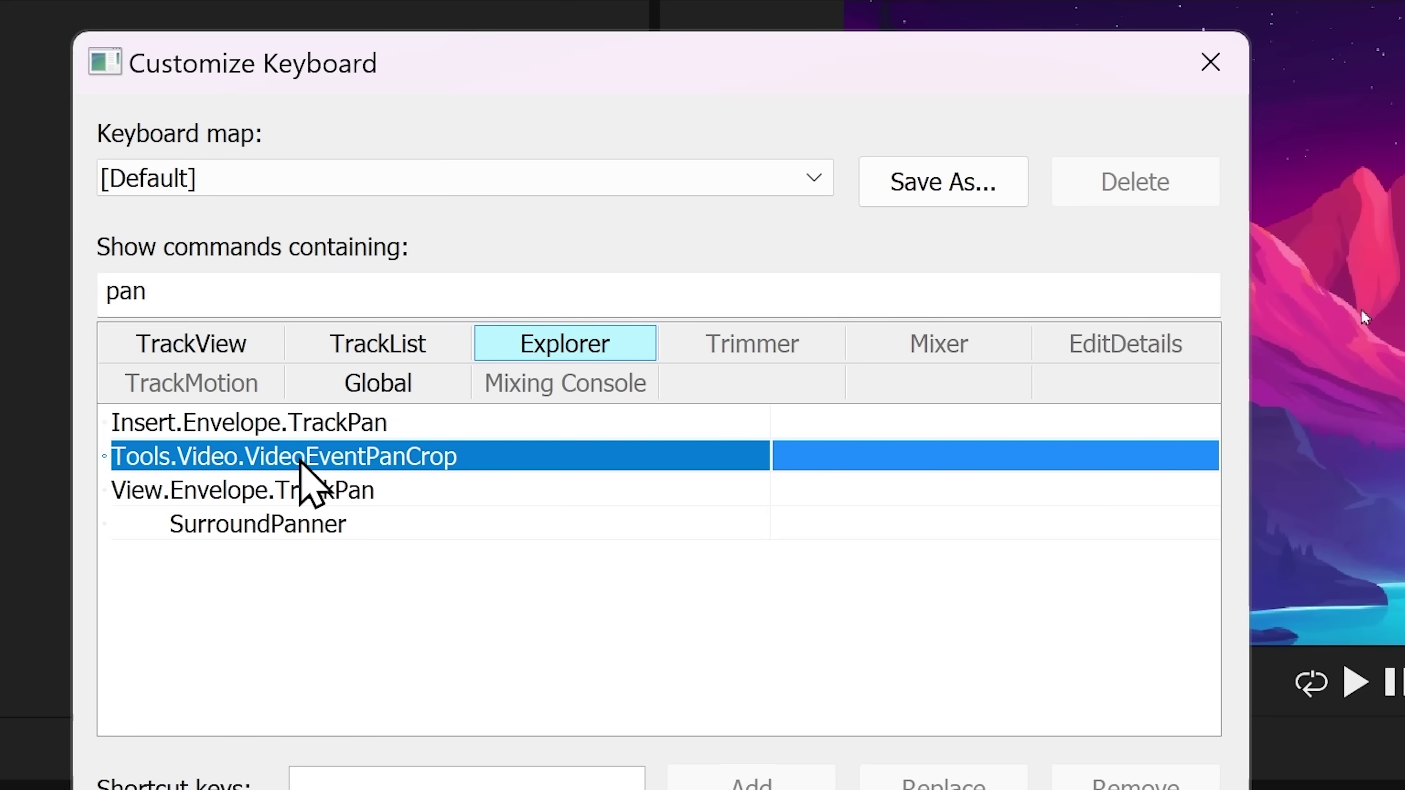
Step: Assign the Alt+X shortcut to the Tools.Video.VideoEventPanCrop command in the Explorer category of the keyboard customization
left_click(381, 788)
key("shift")
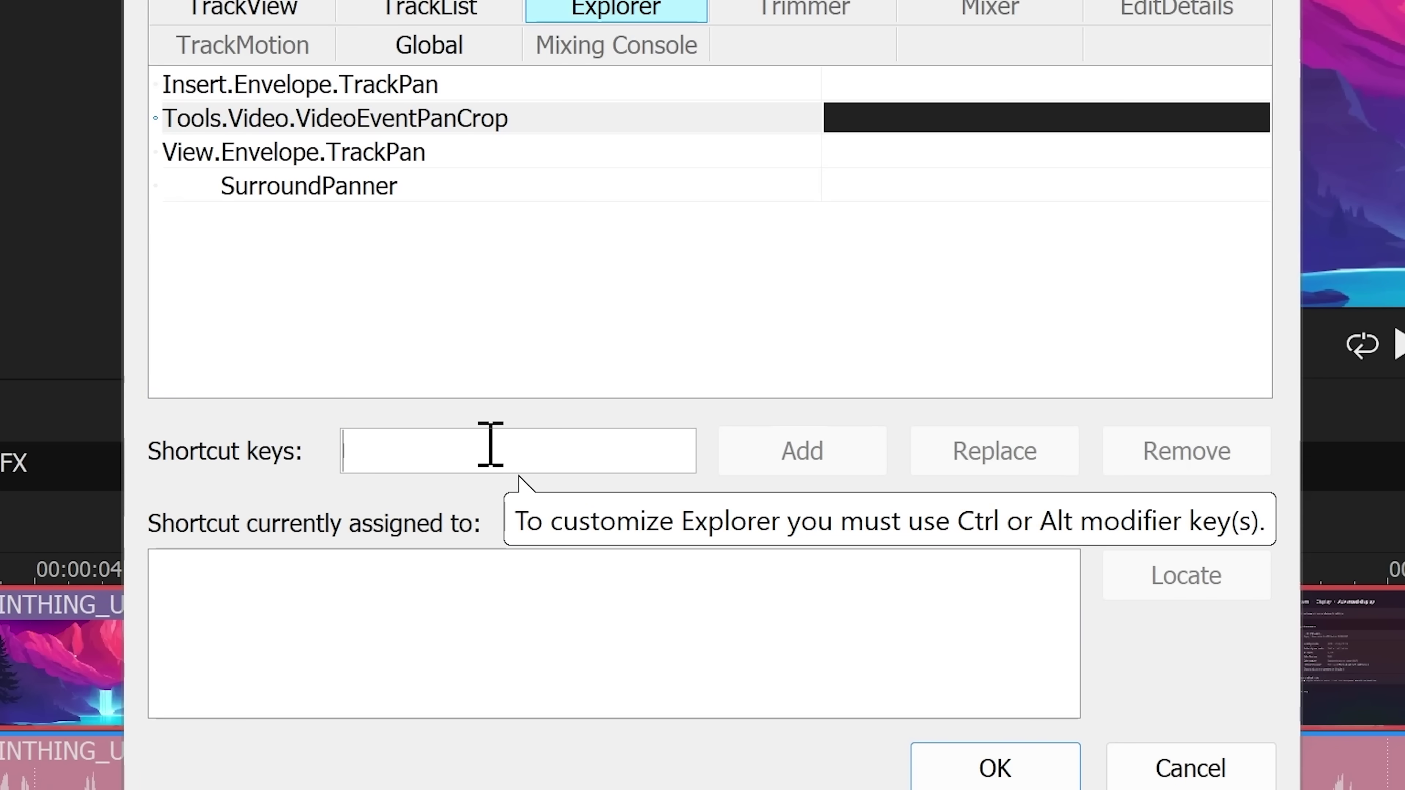
key("alt")
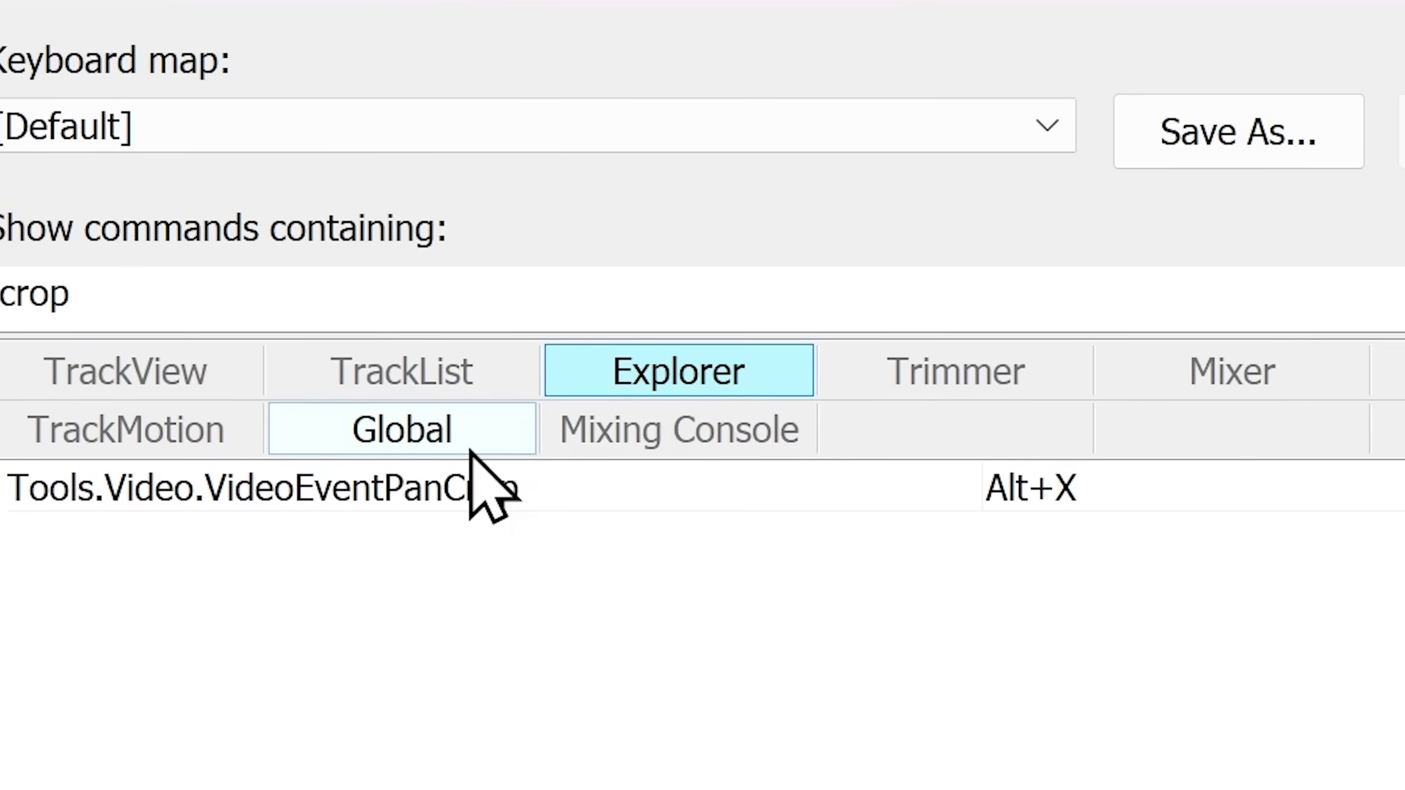
Step: Switch the crop command search to the Global category, finish the keyboard customization and try the Alt+X shortcut on the timeline
left_click(520, 423)
left_click(1355, 492)
left_click(600, 416)
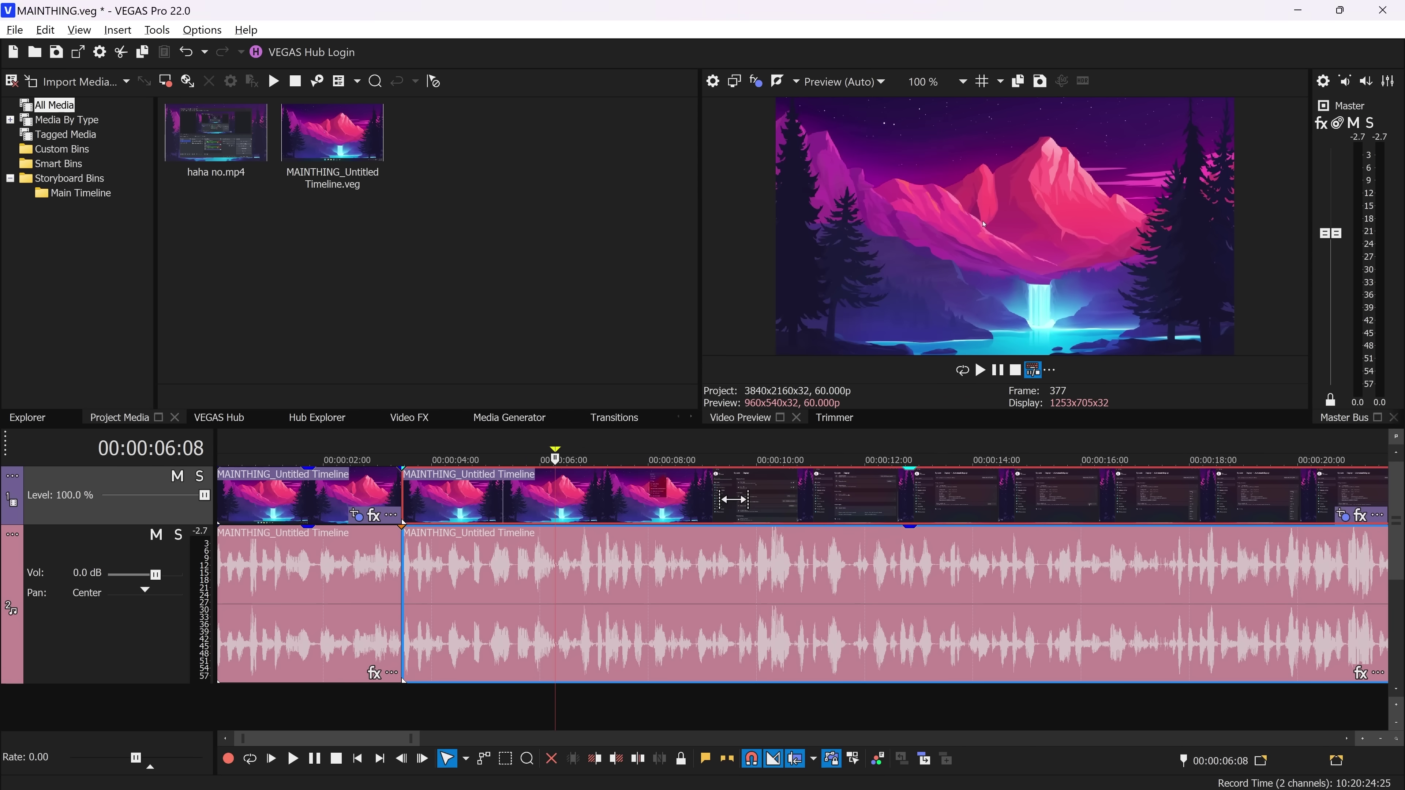
key("alt+x")
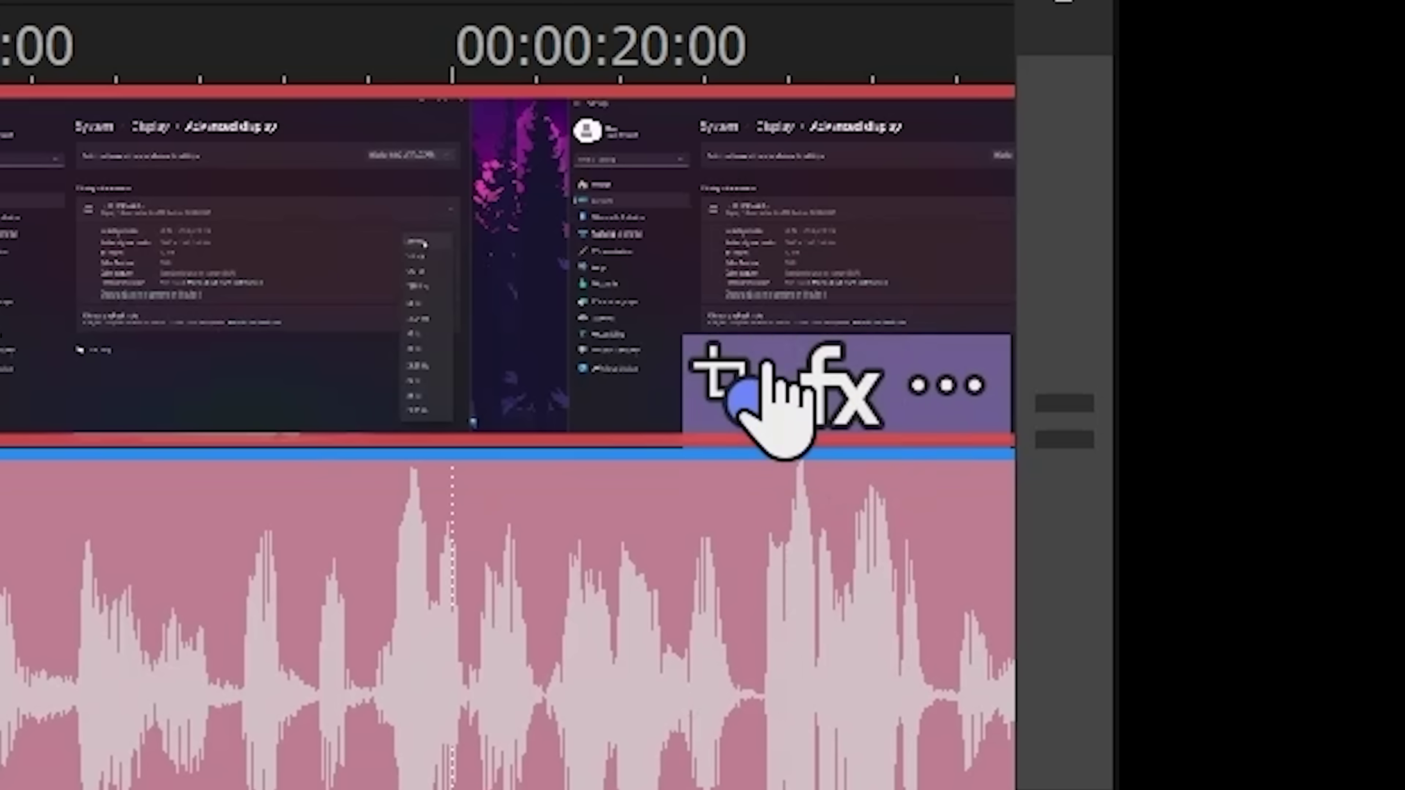
Step: Open Event Pan/Crop for the video event on the timeline and cancel the attempt to close the program
left_click(733, 390)
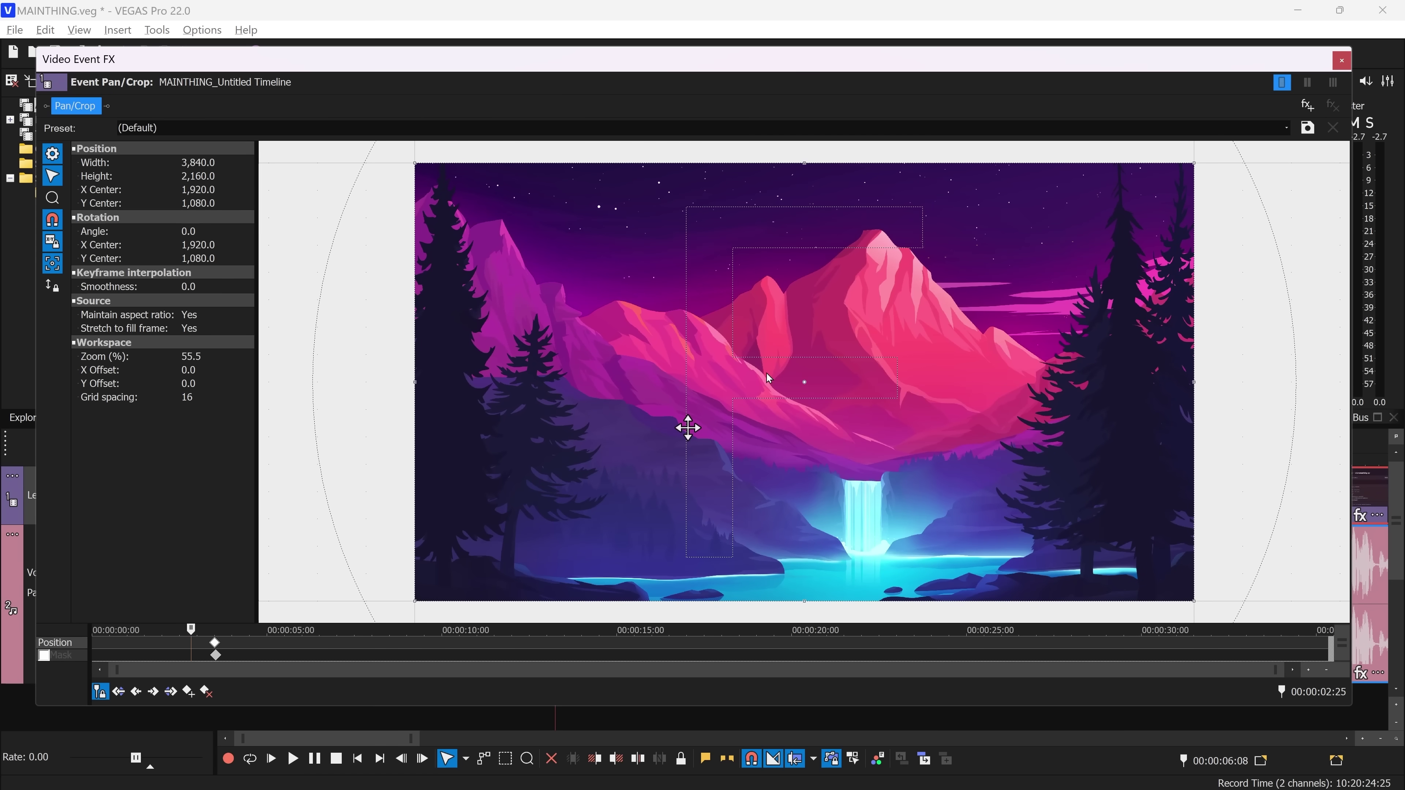
key("alt+F4")
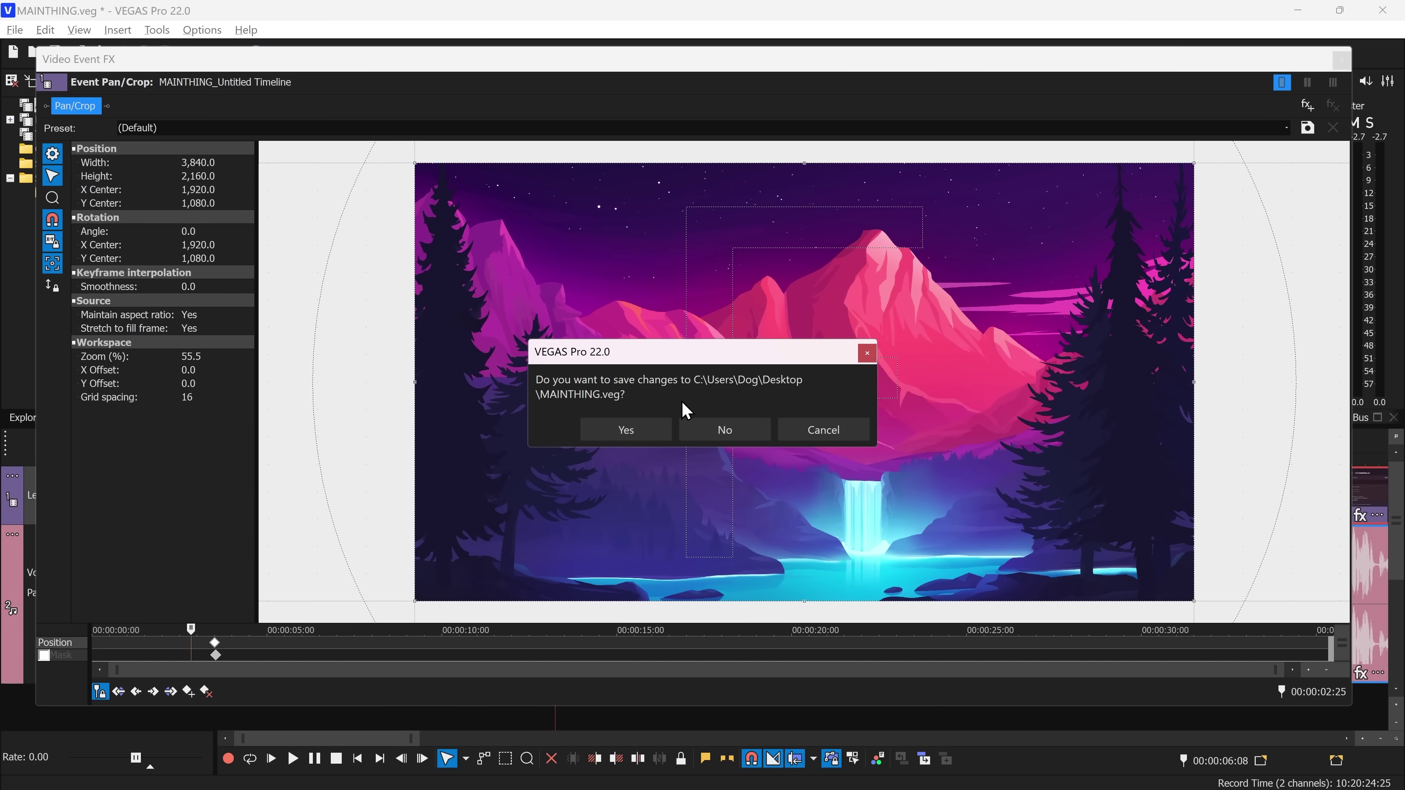
left_click(813, 432)
Step: Dock the Video Event FX window beside the video preview and enlarge its area in height and width
left_click_drag(1217, 72, 1216, 77)
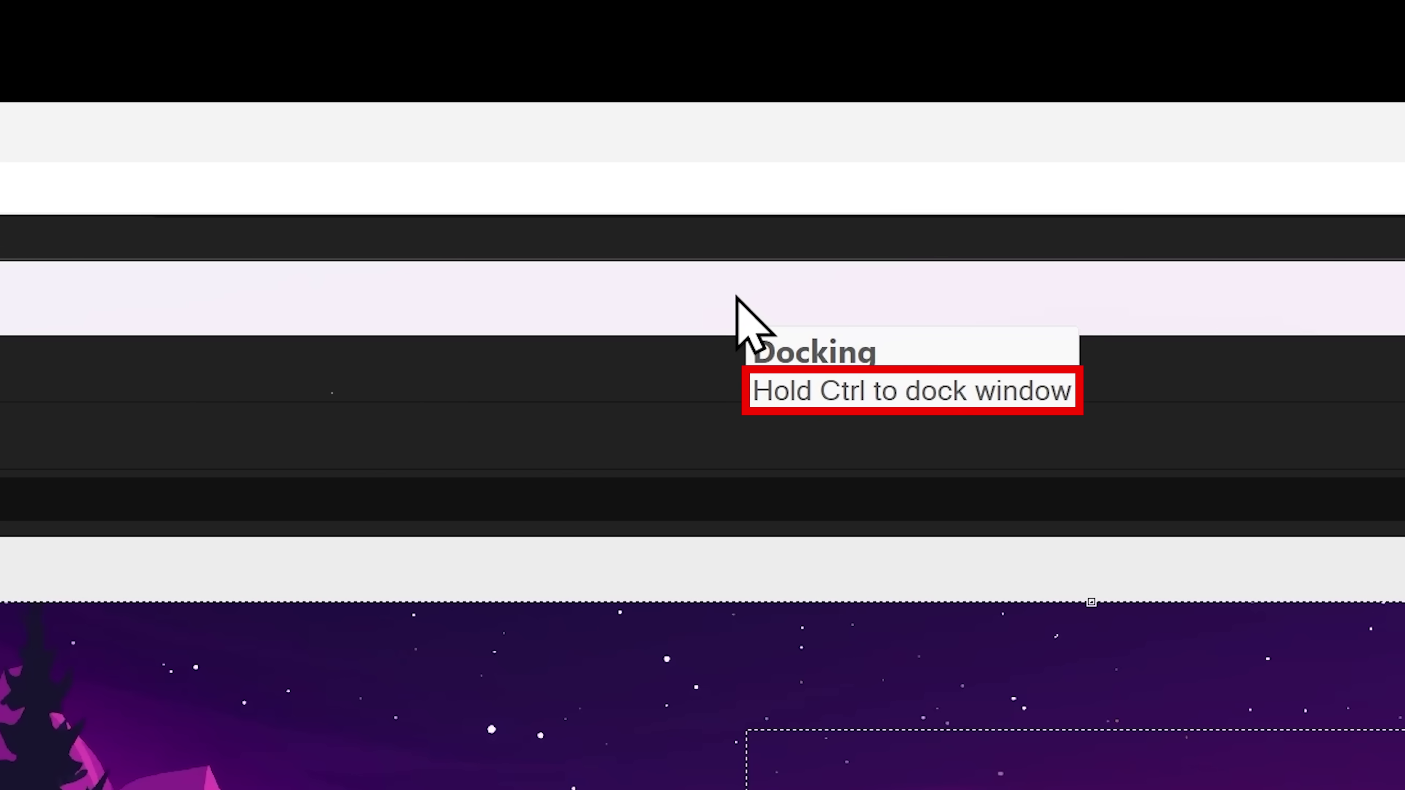
left_click_drag(692, 365, 680, 165)
left_click_drag(702, 434, 701, 508)
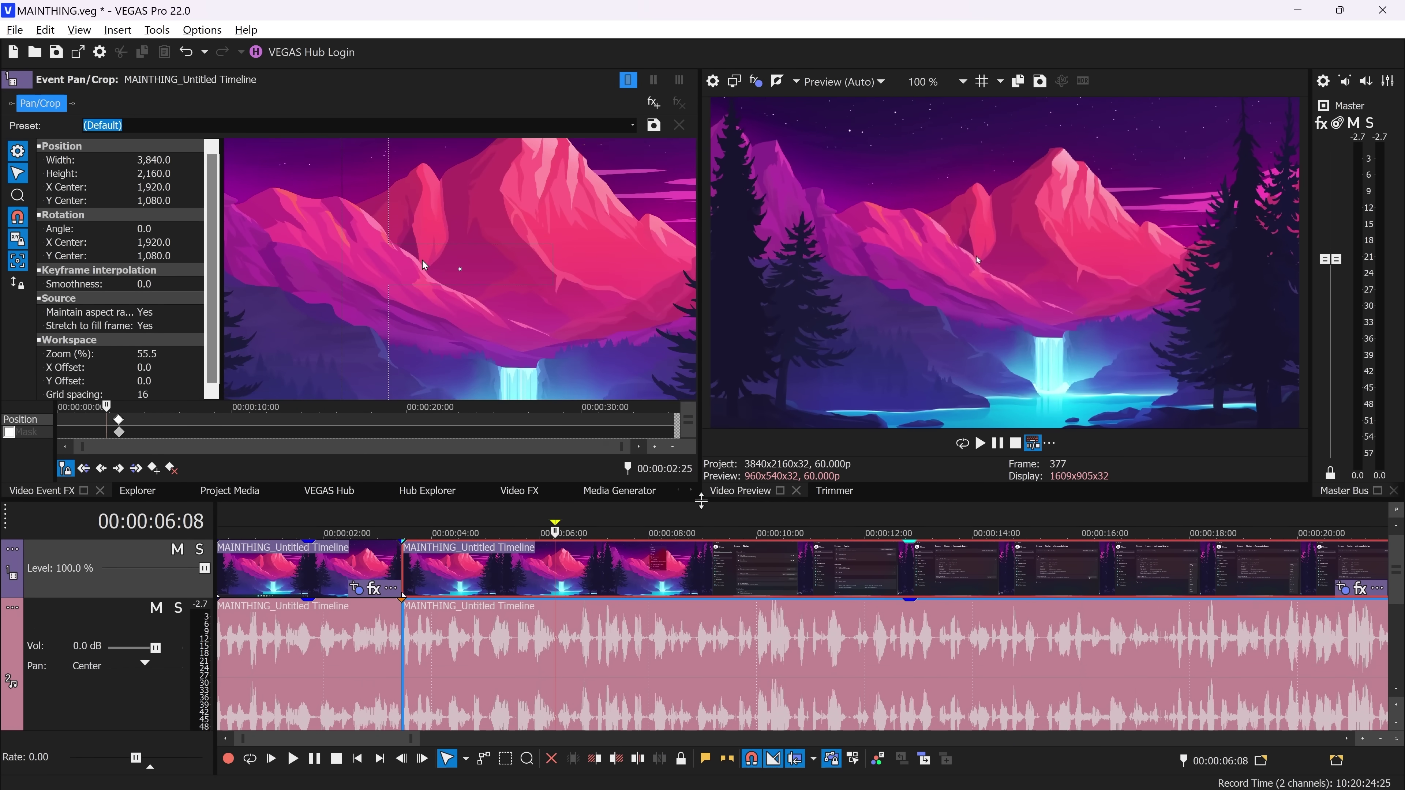
scroll(474, 305, "down", 4)
left_click_drag(700, 352, 841, 352)
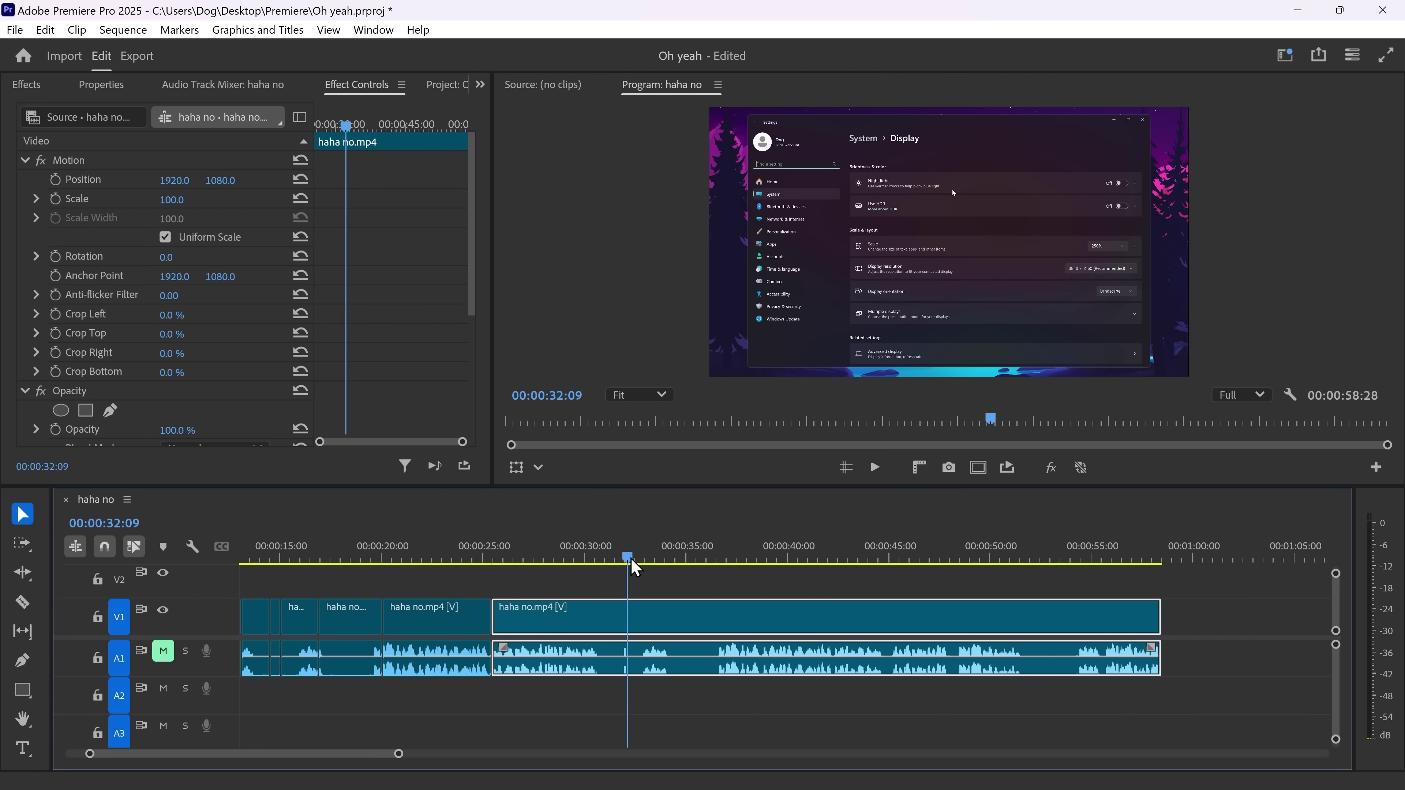
Step: In Premiere Pro, align the horizontal guide at 524 on "Advanced display" at 00:00:37:18 and enable Position and Scale keyframes
left_click_drag(631, 558, 742, 569)
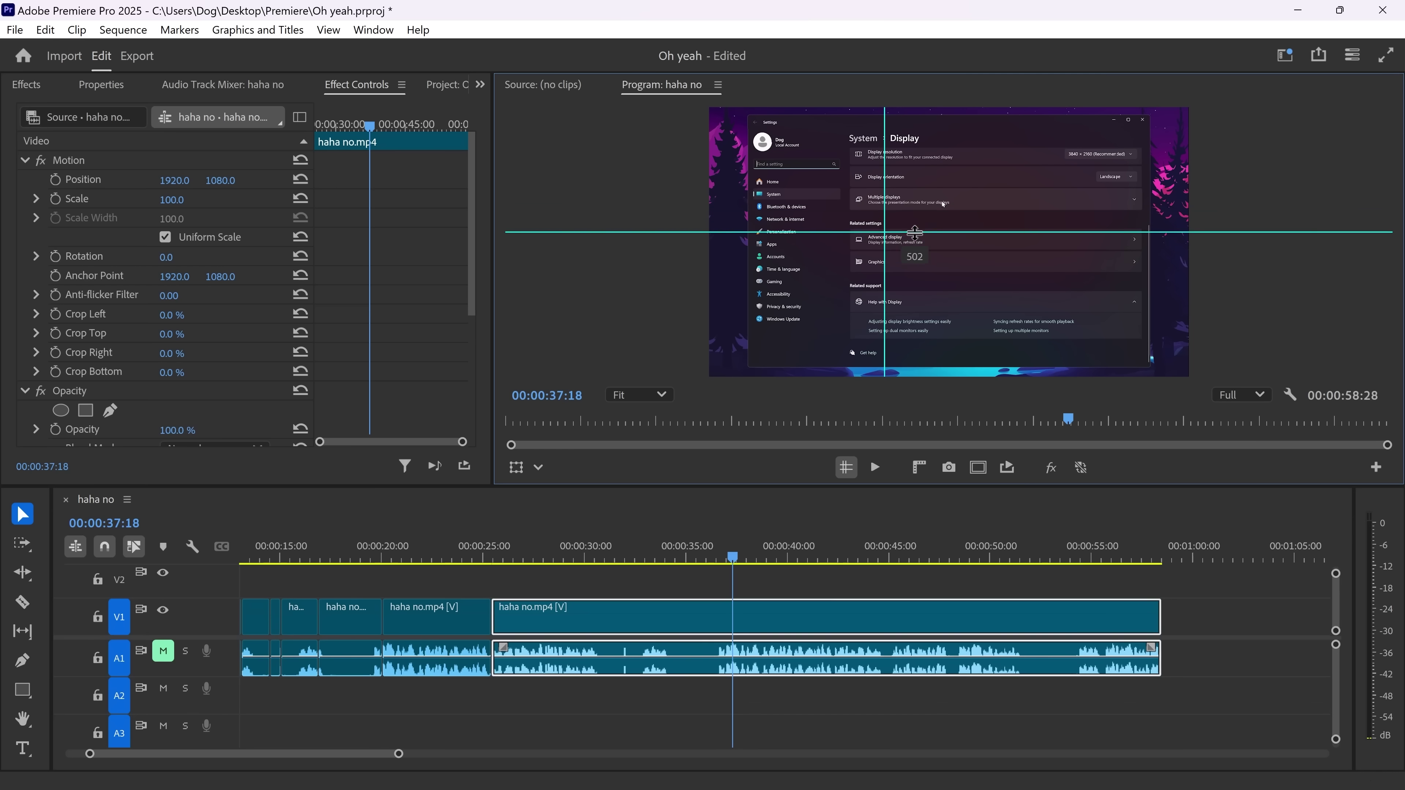
left_click_drag(914, 230, 914, 239)
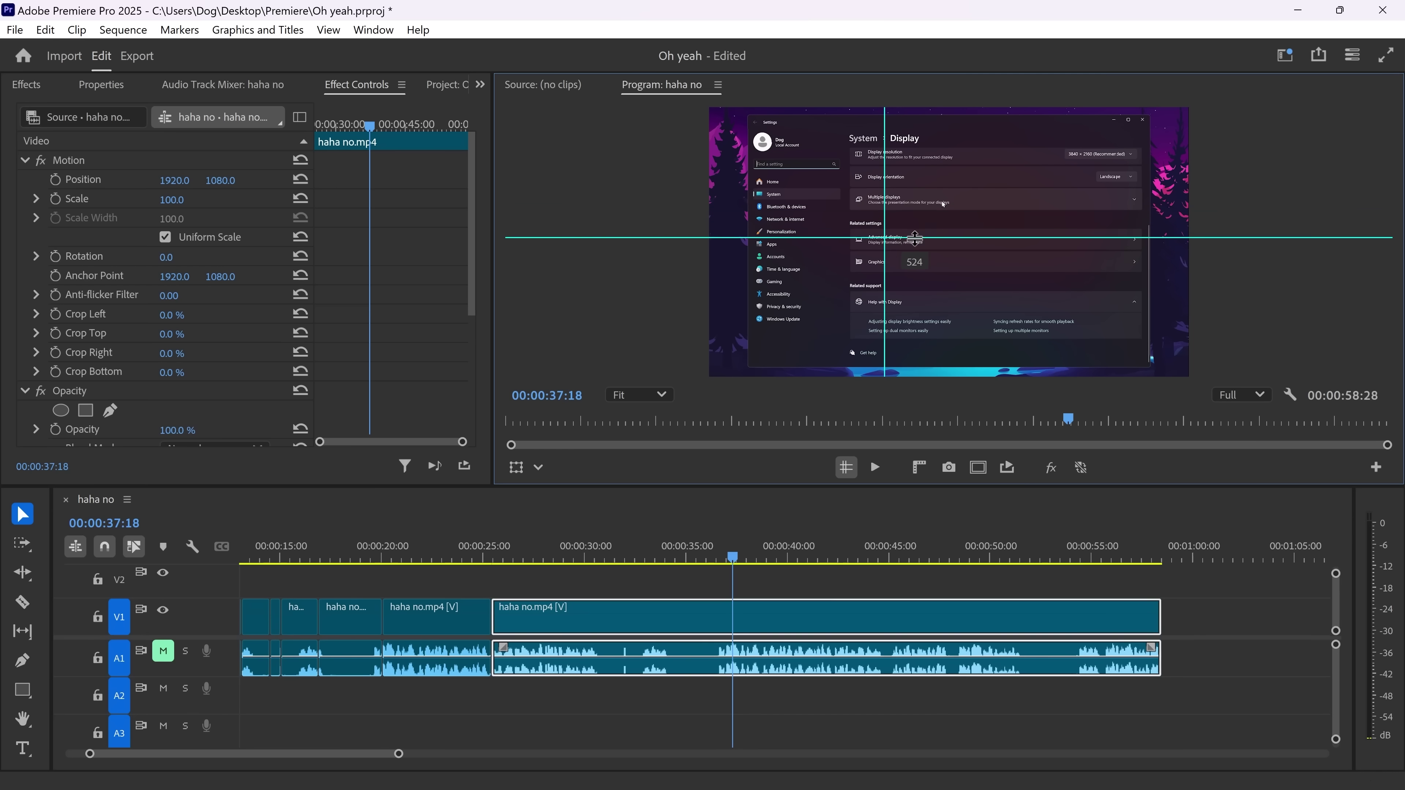
left_click(55, 179)
left_click(56, 198)
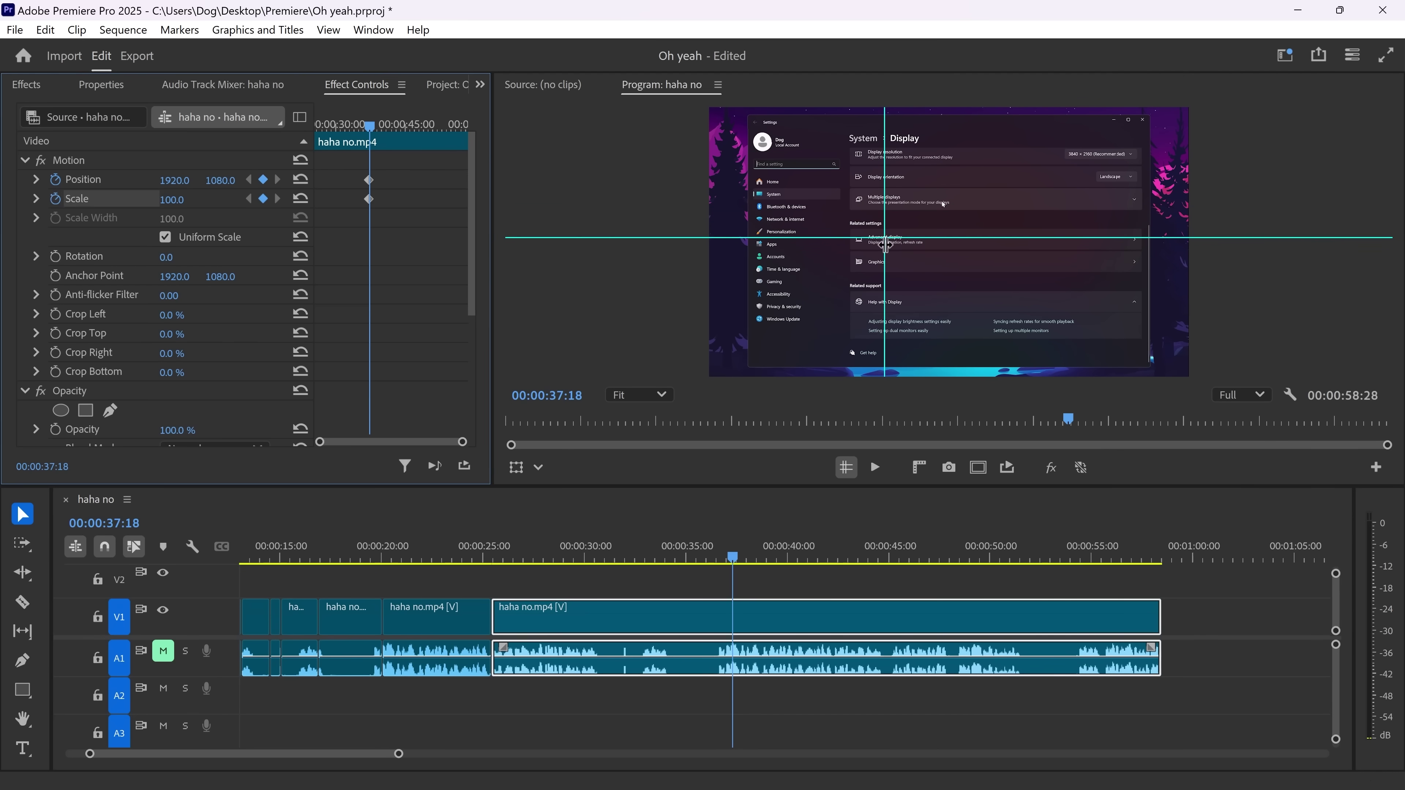
Step: At 00:00:37:28, scale the clip to 223 and reposition it so "Advanced display" moves toward the guide intersection
key("shift+Right")
key("shift+Right")
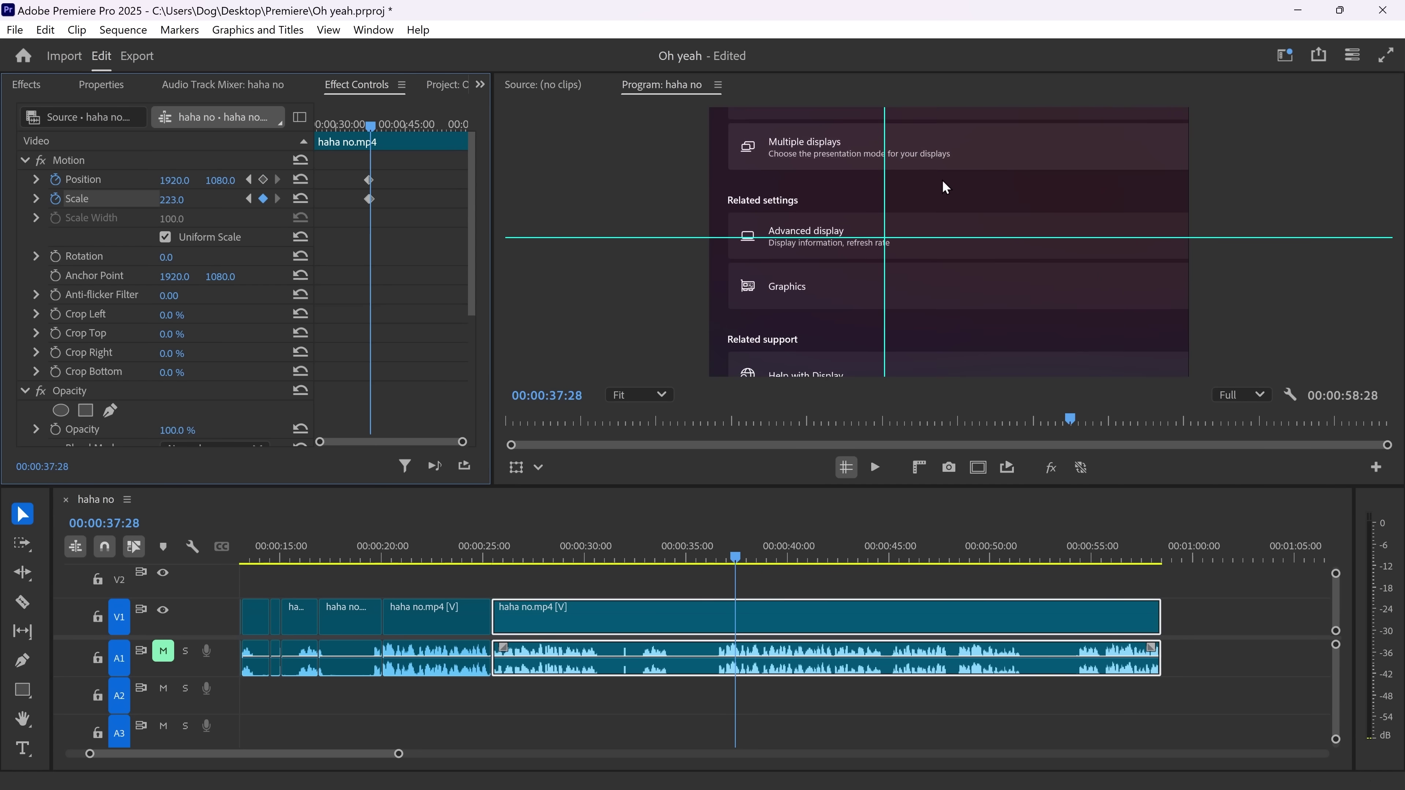
left_click(934, 341)
left_click_drag(935, 341, 1012, 346)
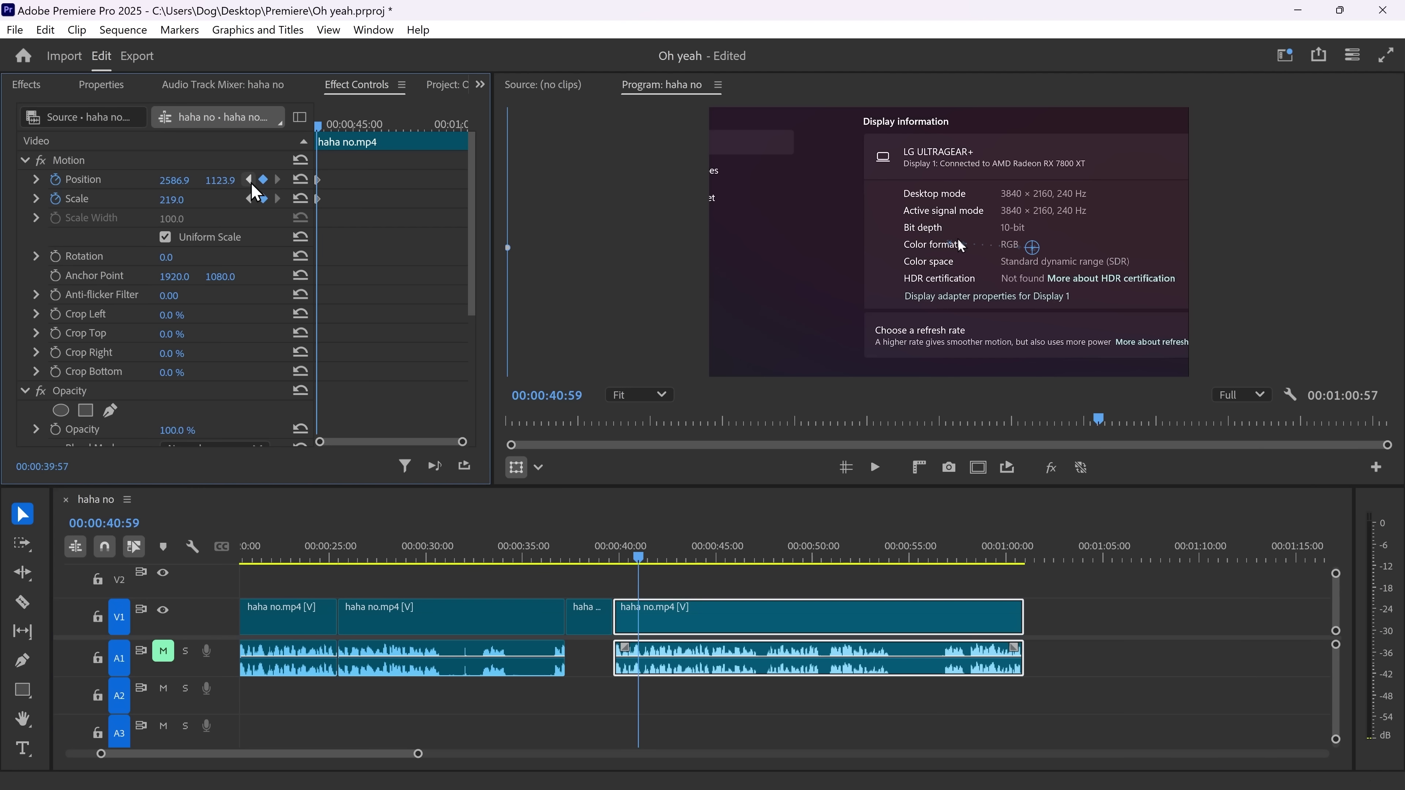
Step: Move the zoomed clip to position 4052.5, 1790.2 at 00:00:39:57 and play back the zoom
left_click_drag(1026, 188, 1209, 272)
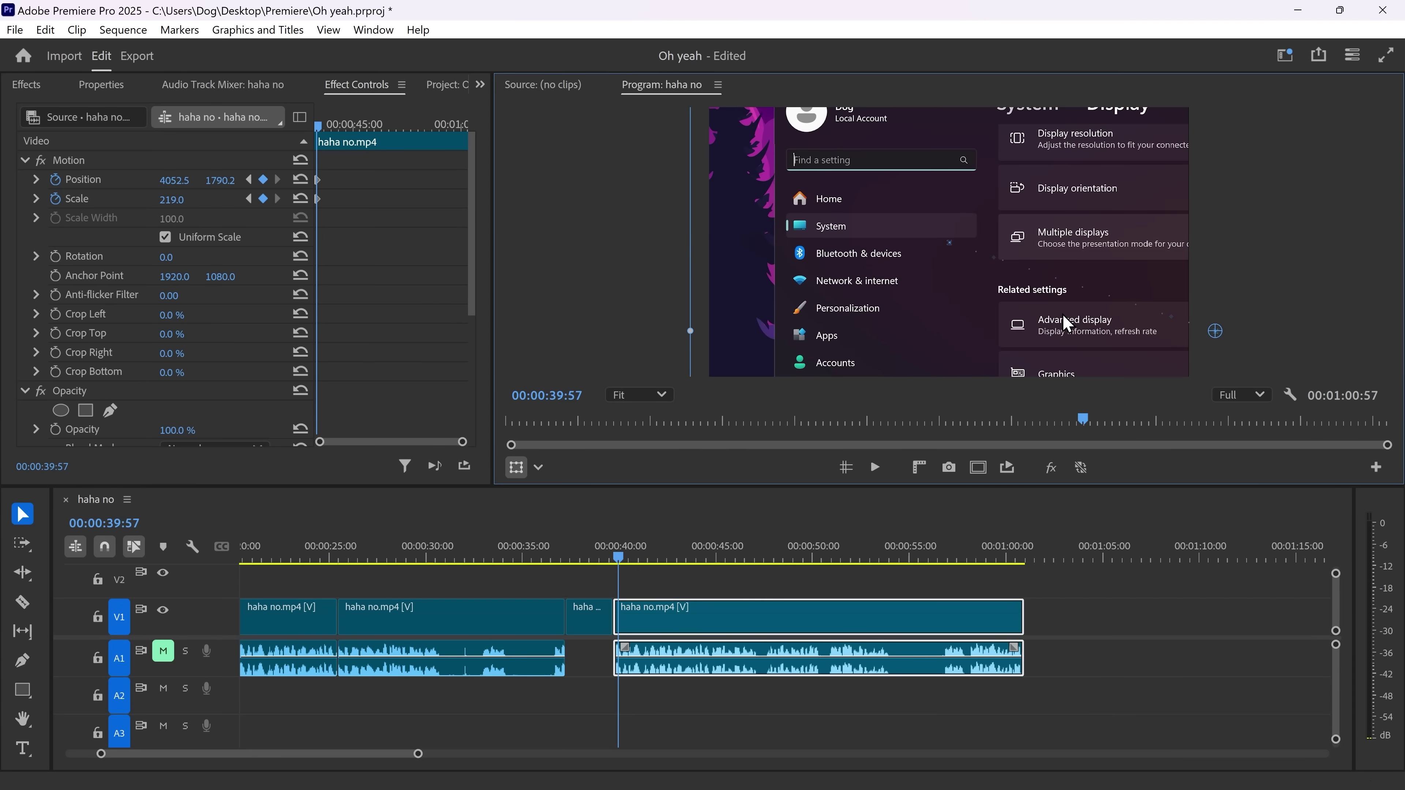
left_click(887, 241)
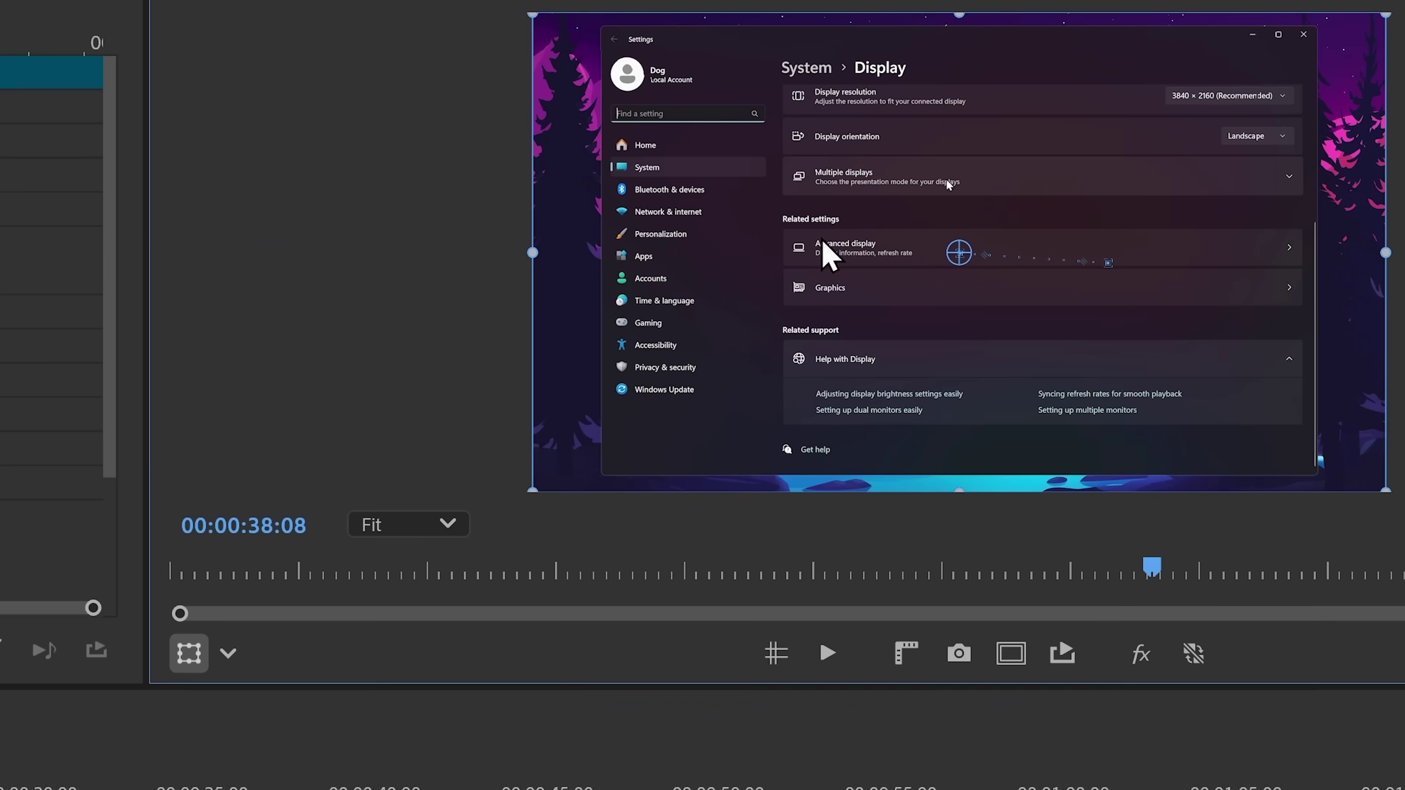
key("space")
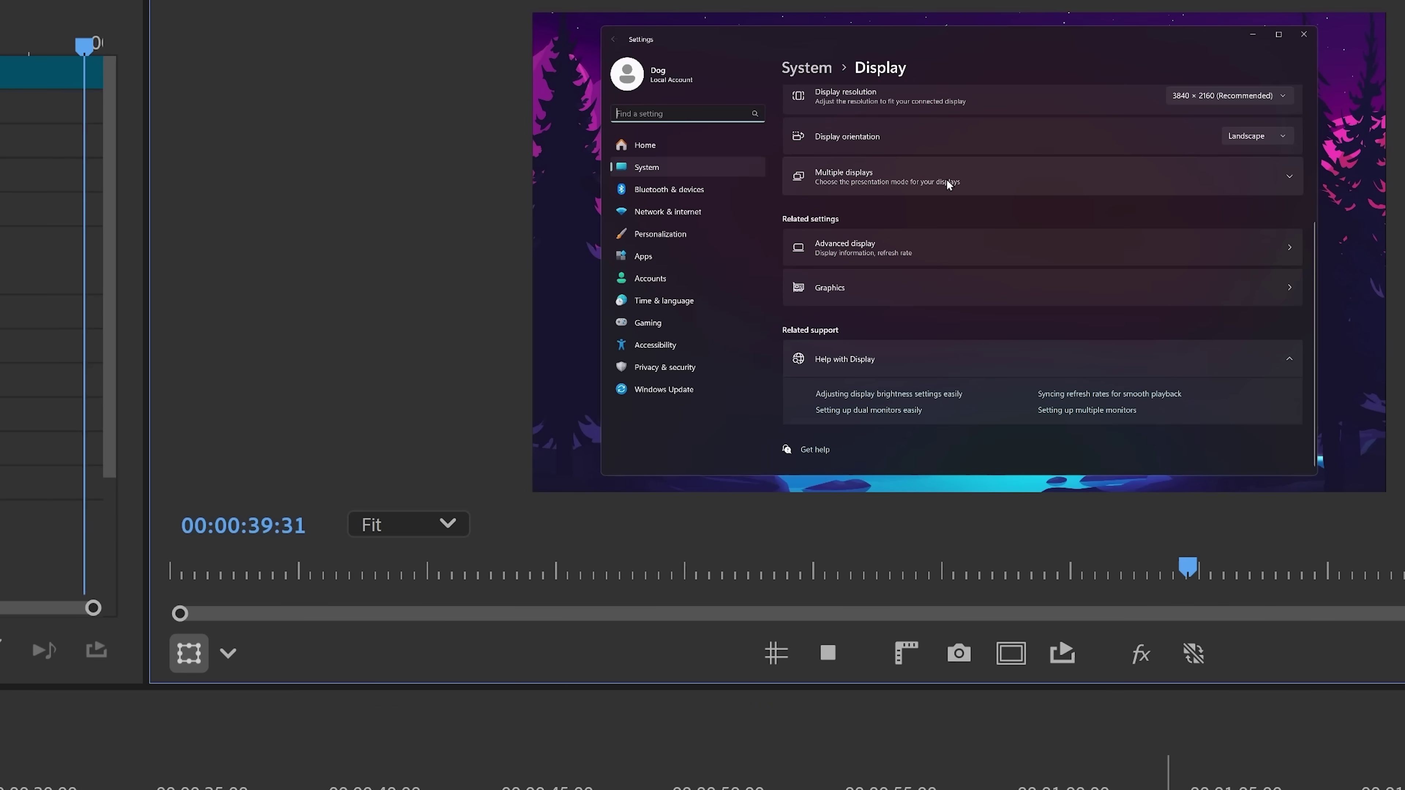
key("space")
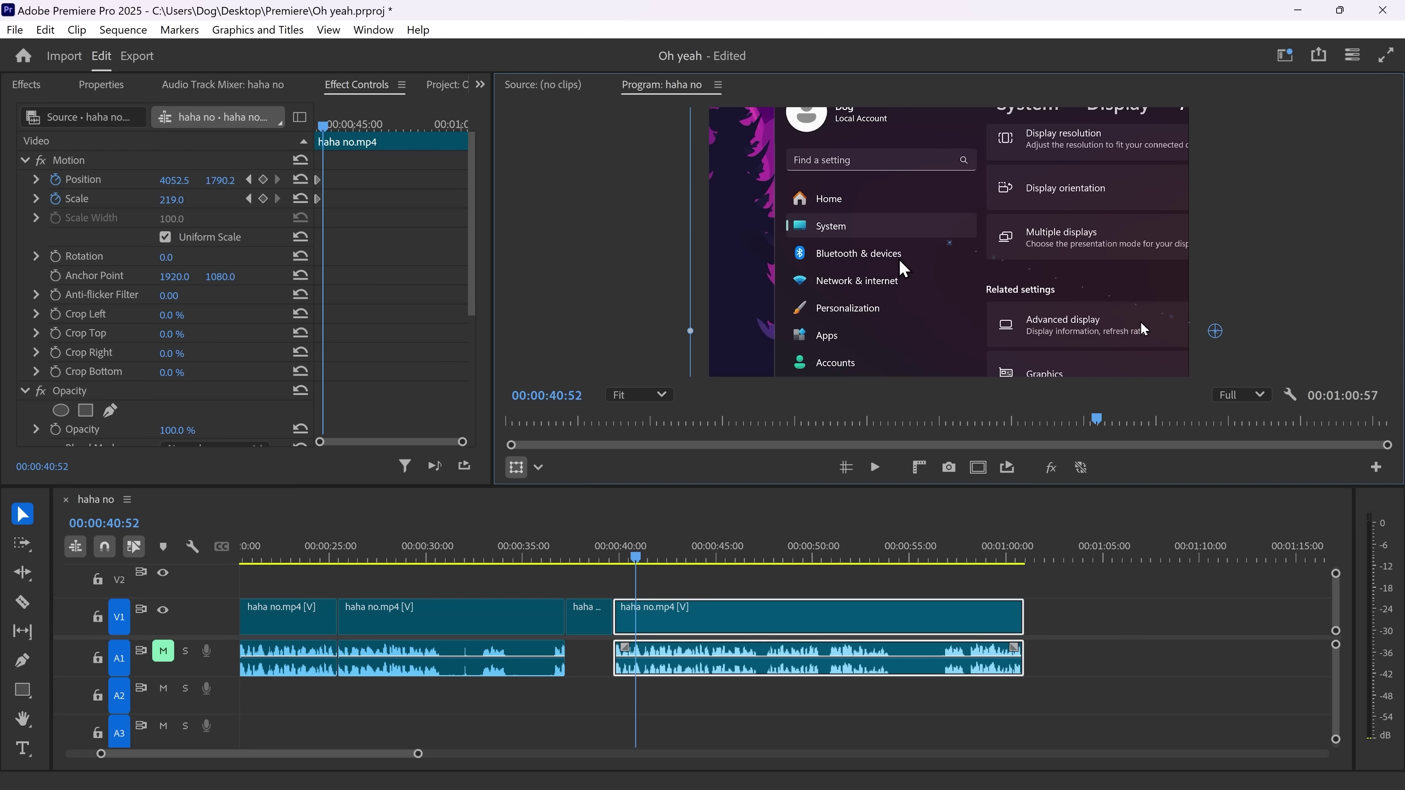
Step: Ten frames after the clip start, reposition the 219 scale zoom to 2520.9, 1123.9 to place "Advanced display" at the guide intersection
key("Up")
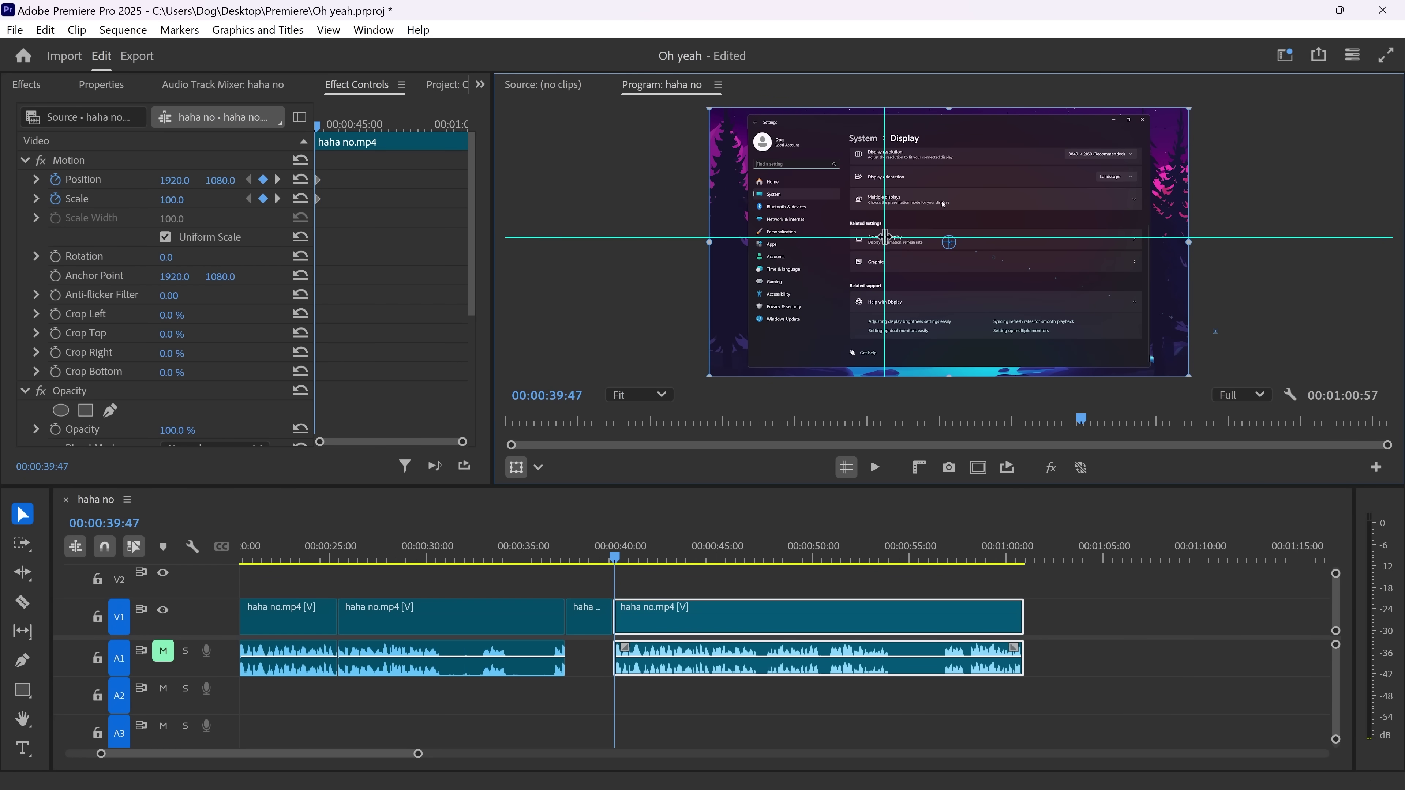
key("shift+Right")
key("shift+Right")
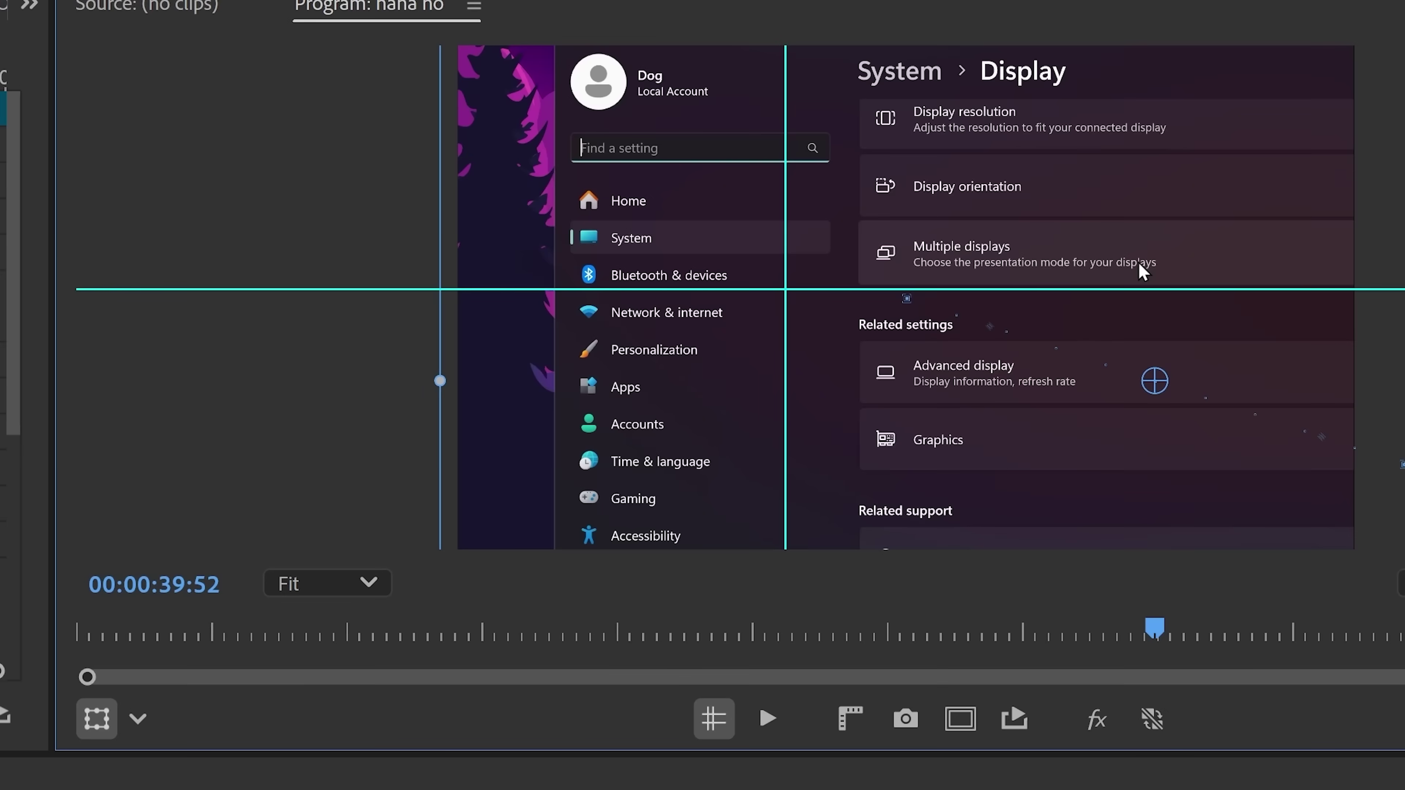
left_click_drag(1160, 393, 816, 242)
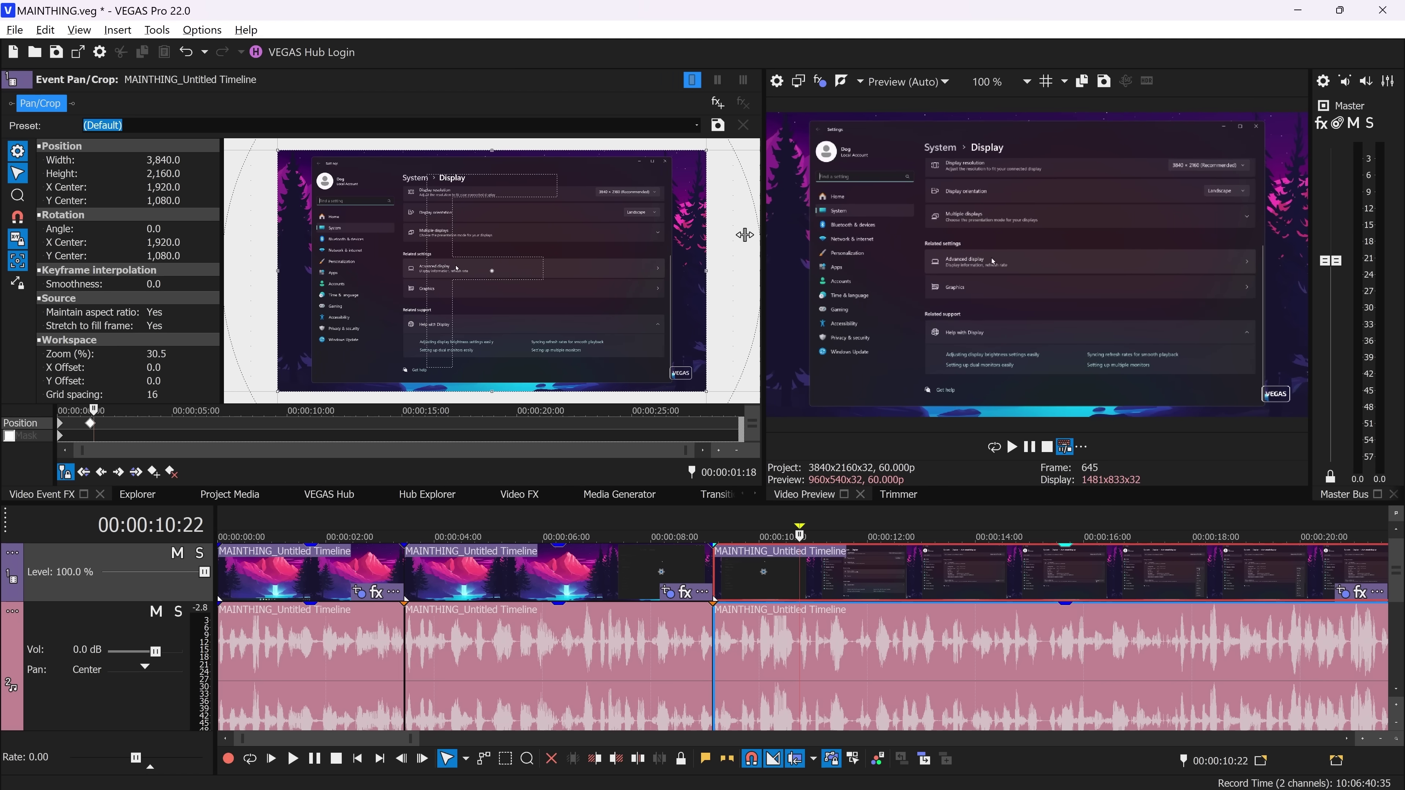
Step: In VEGAS Pro, widen the video preview pane and overlay the preview with a grid
left_click_drag(744, 234, 726, 236)
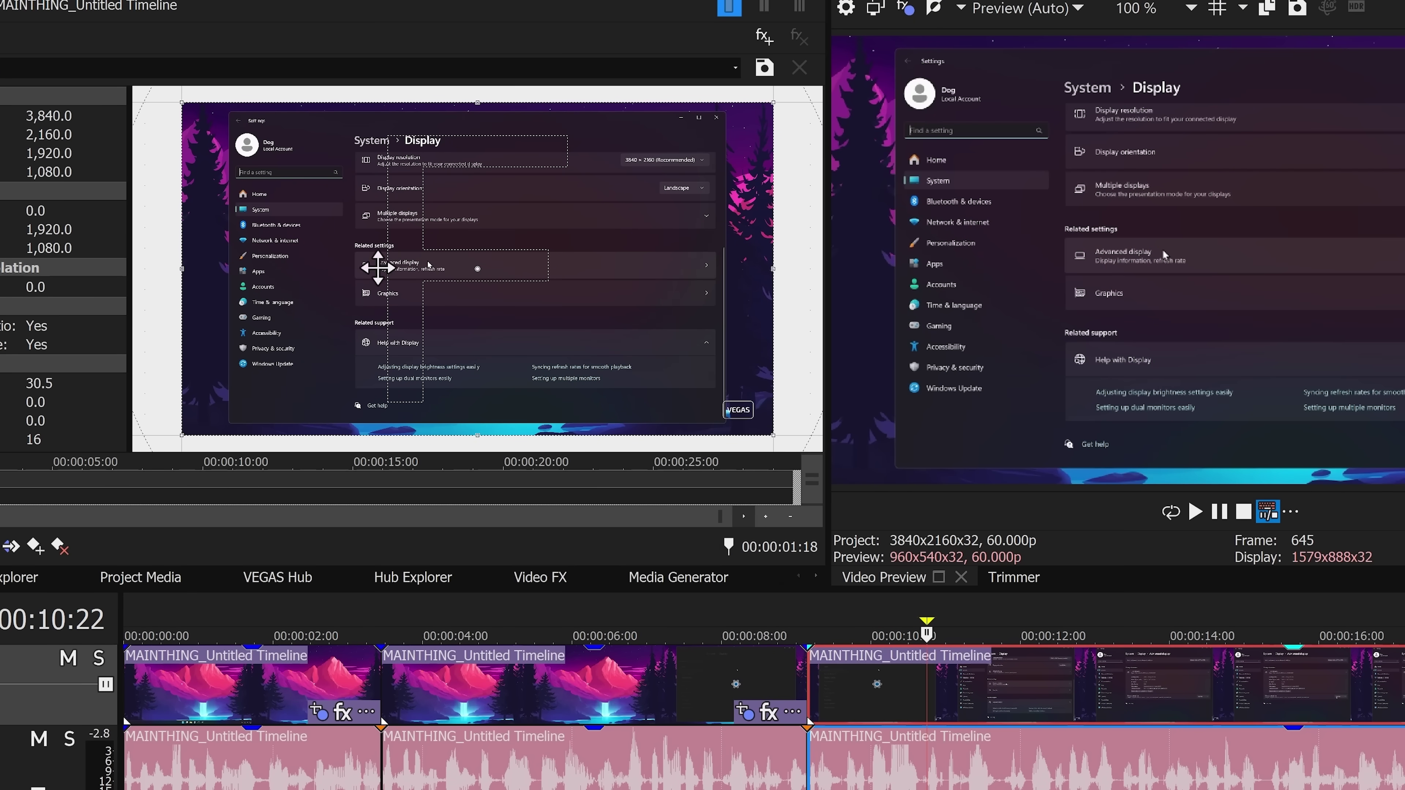
left_click_drag(183, 269, 119, 270)
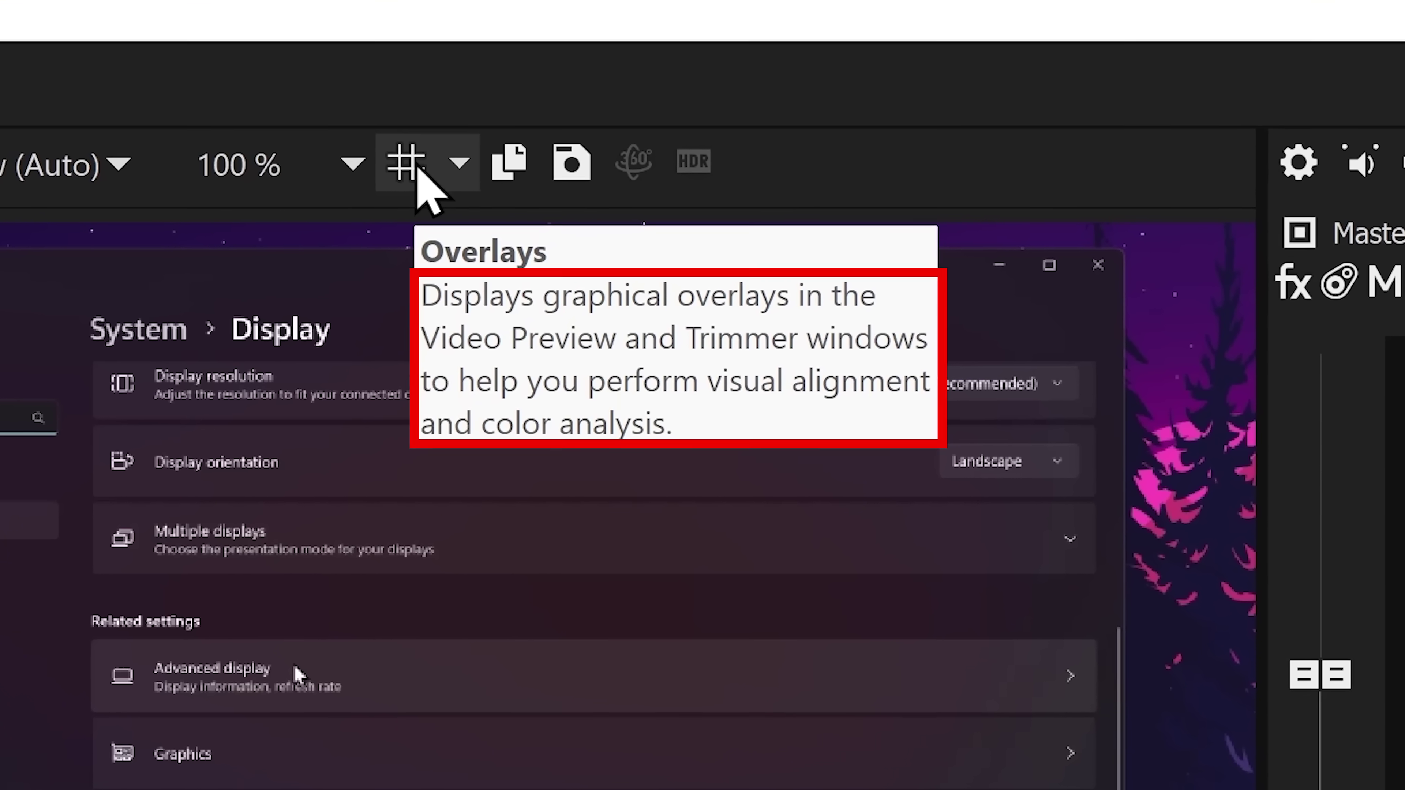
left_click(419, 167)
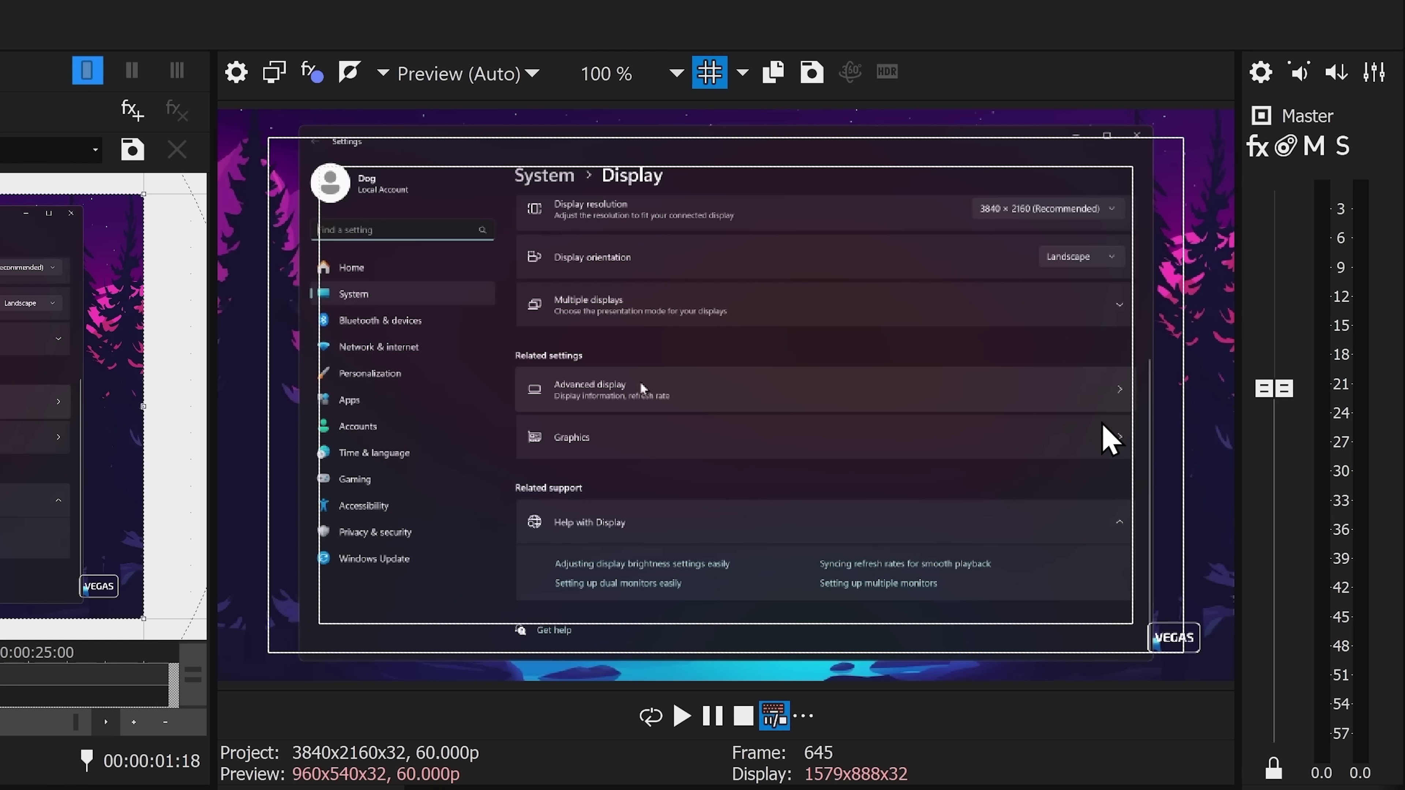
left_click(742, 75)
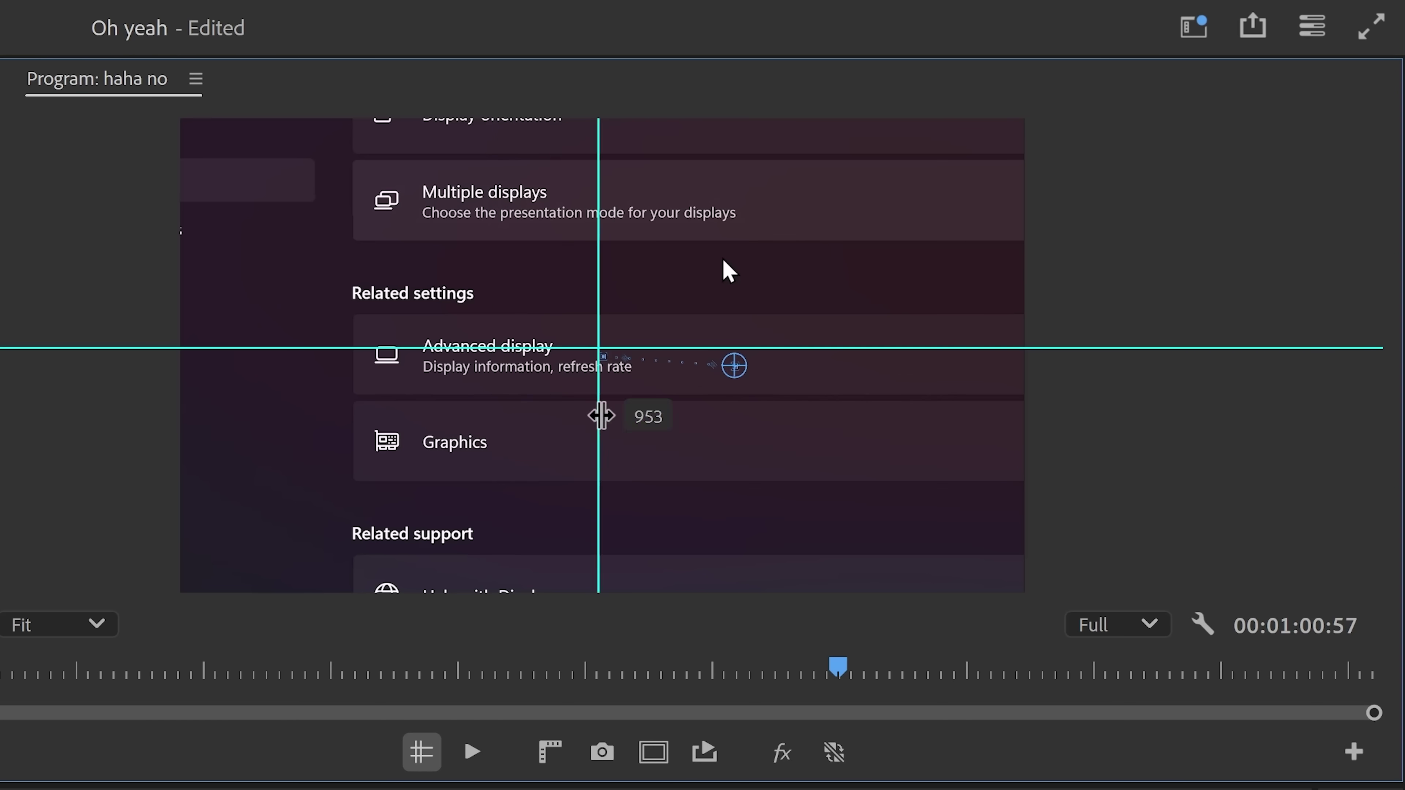
Step: In Premiere Pro, move the vertical and horizontal guides around the Program monitor and back over the "Advanced display" entry
left_click_drag(599, 411, 430, 323)
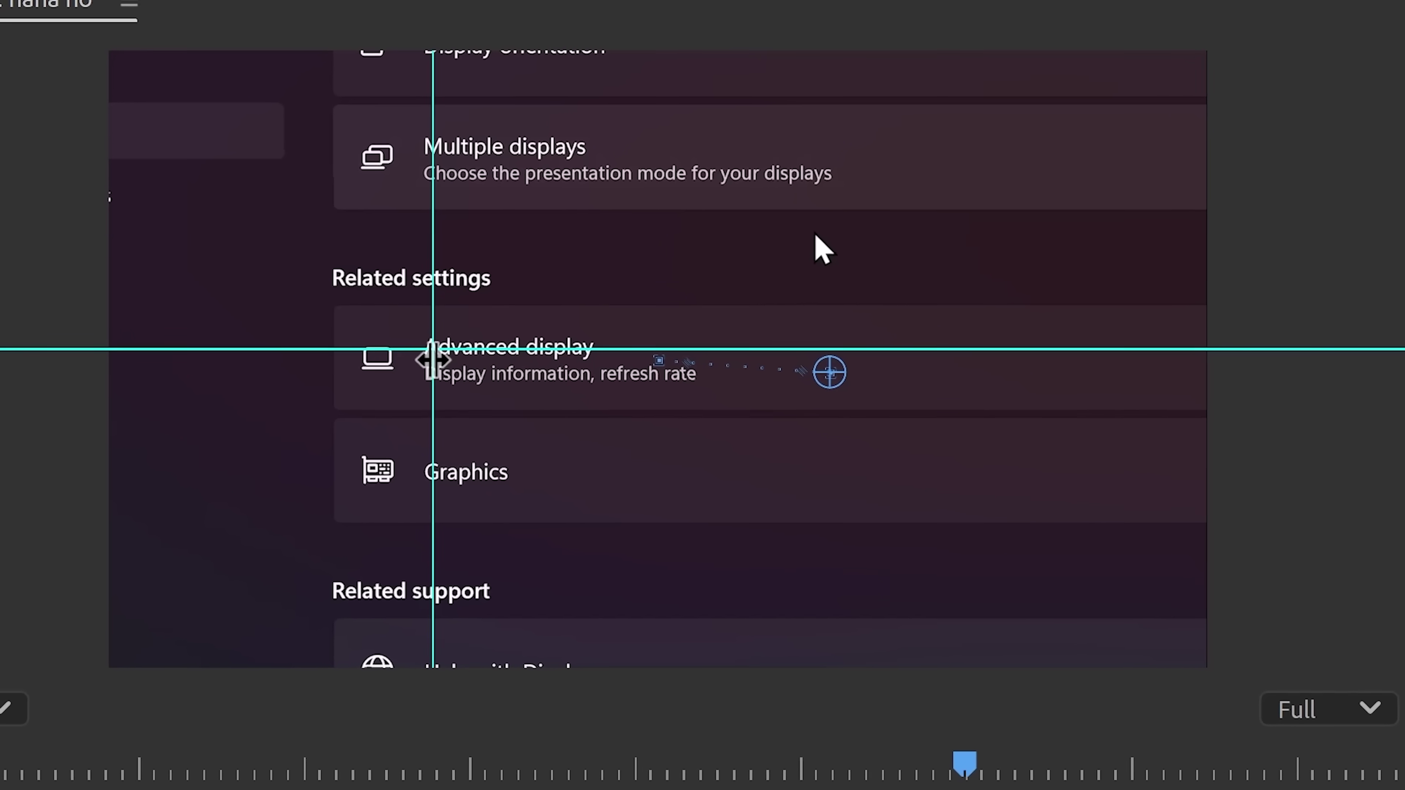
left_click_drag(435, 375, 965, 407)
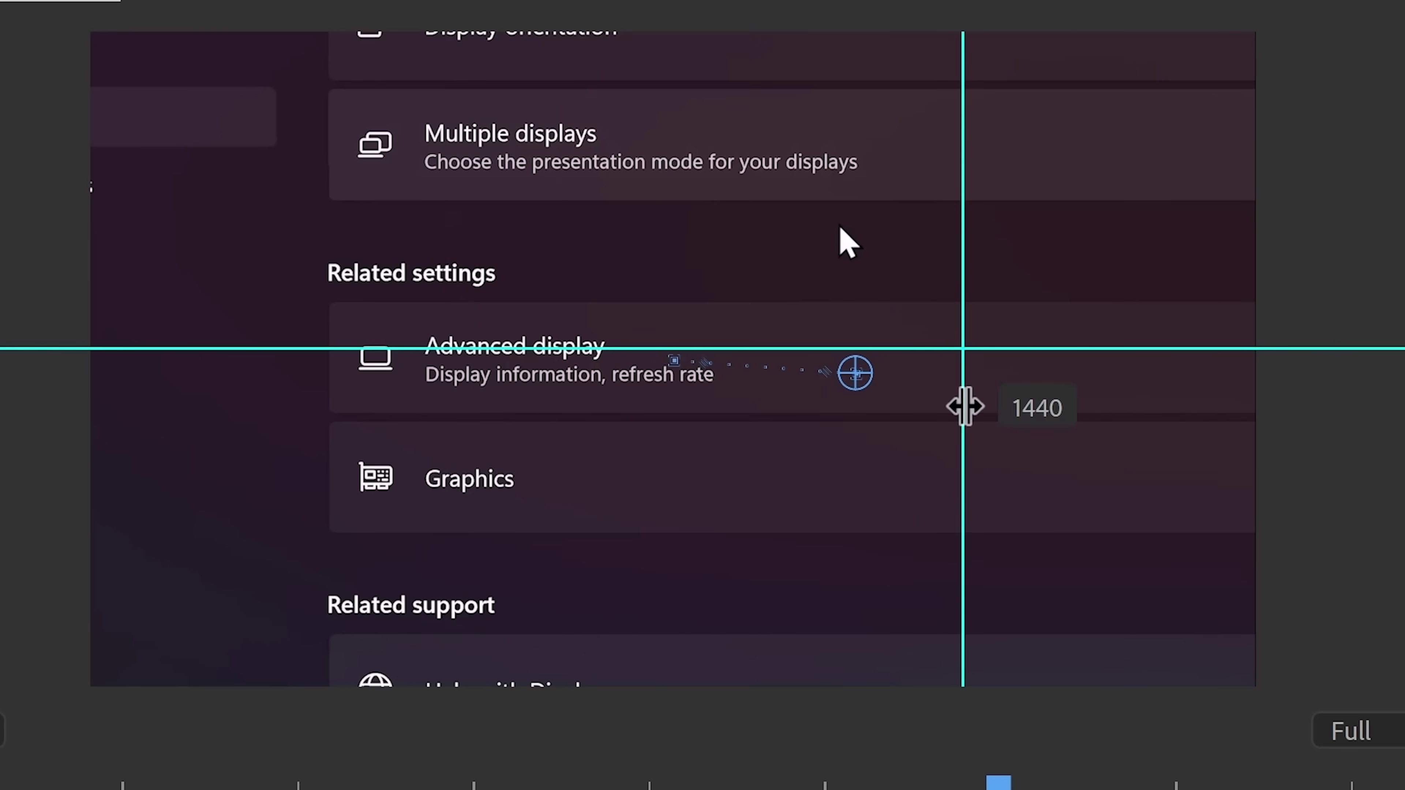
left_click_drag(1039, 354, 1041, 486)
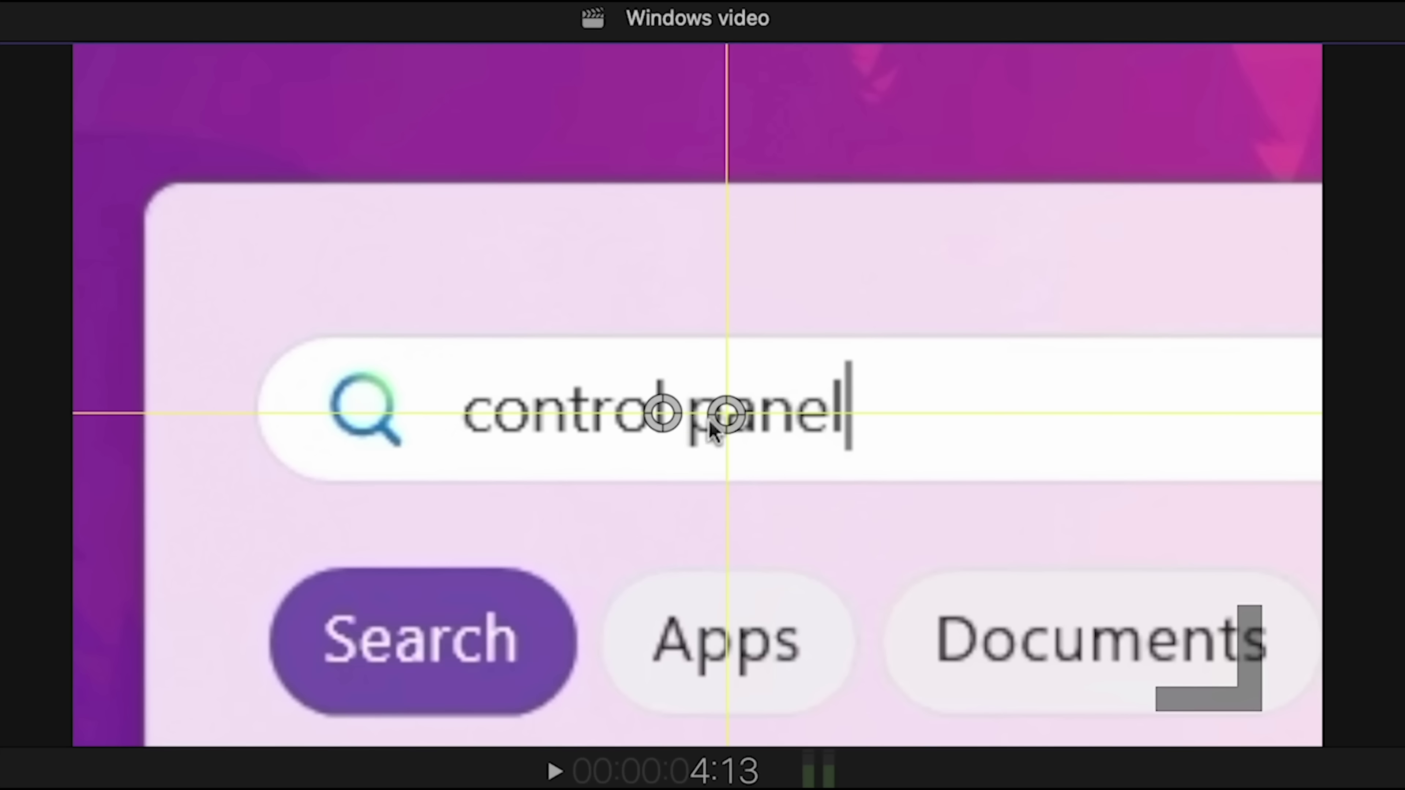
mouse_move(781, 416)
left_mouse_down()
mouse_move(755, 412)
mouse_move(812, 504)
mouse_move(762, 413)
left_mouse_up()
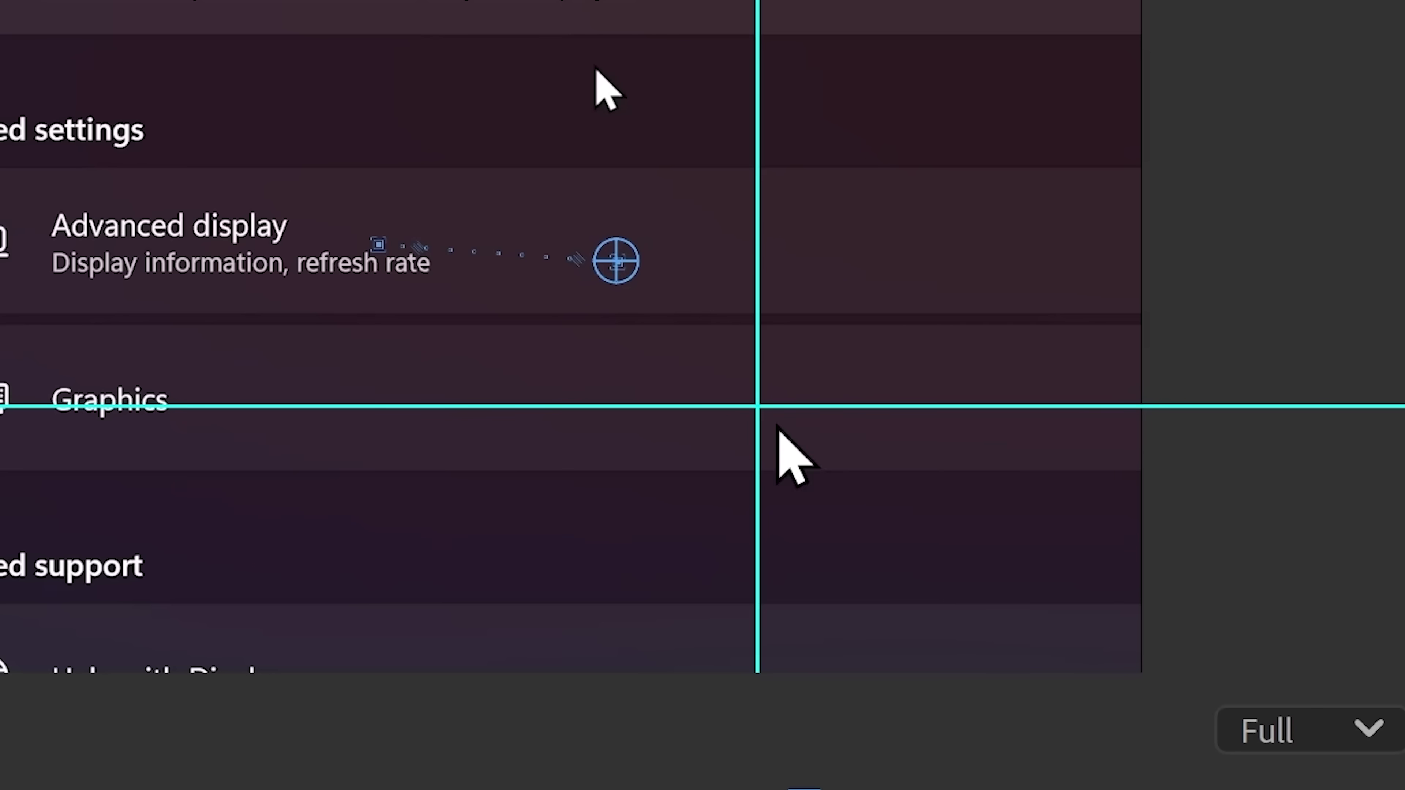
left_click_drag(756, 417, 141, 453)
left_click_drag(216, 412, 236, 216)
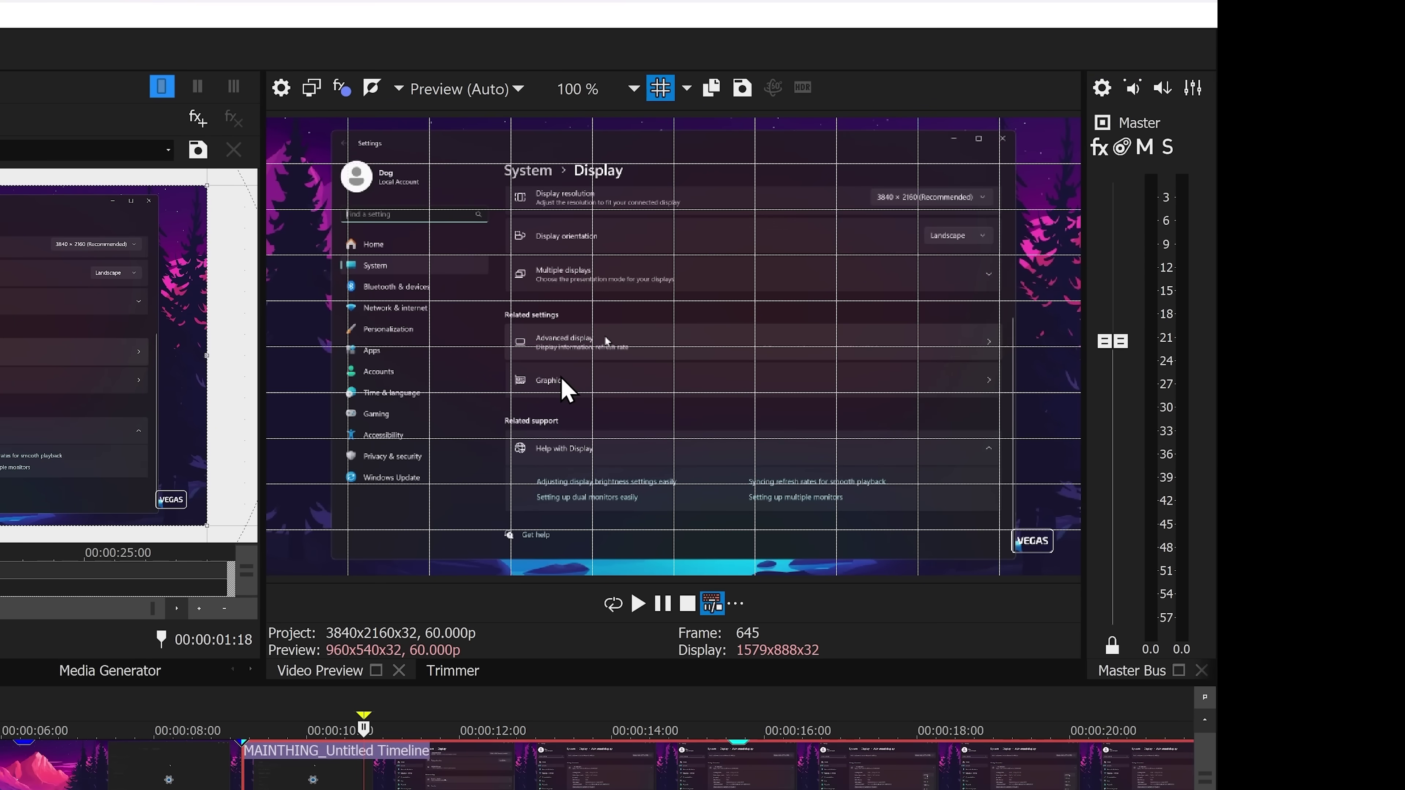
Step: In the browser, highlight and read the VEGAS forum replies about the preview grid and the Legacy Text line workaround
left_click_drag(414, 363, 247, 405)
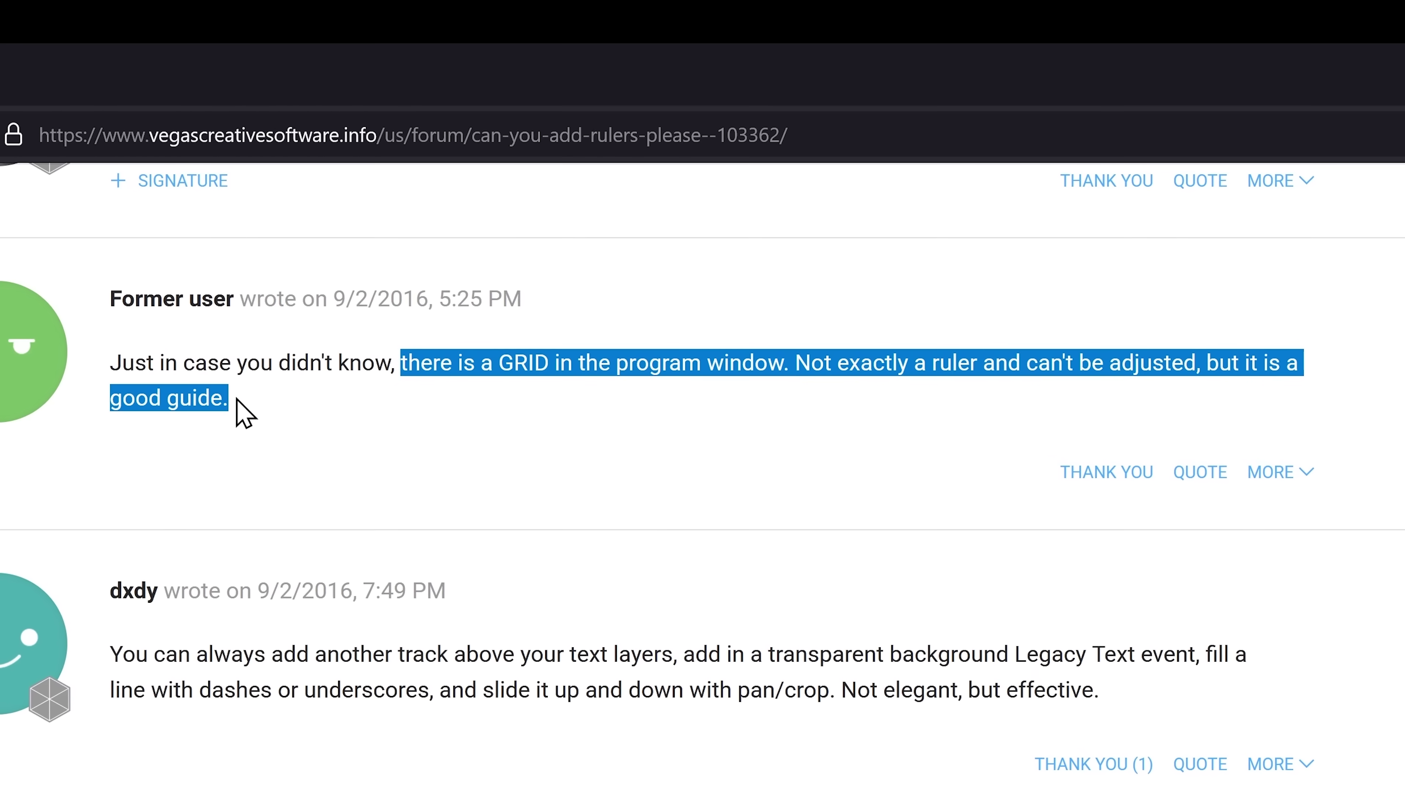
left_click_drag(129, 407, 429, 404)
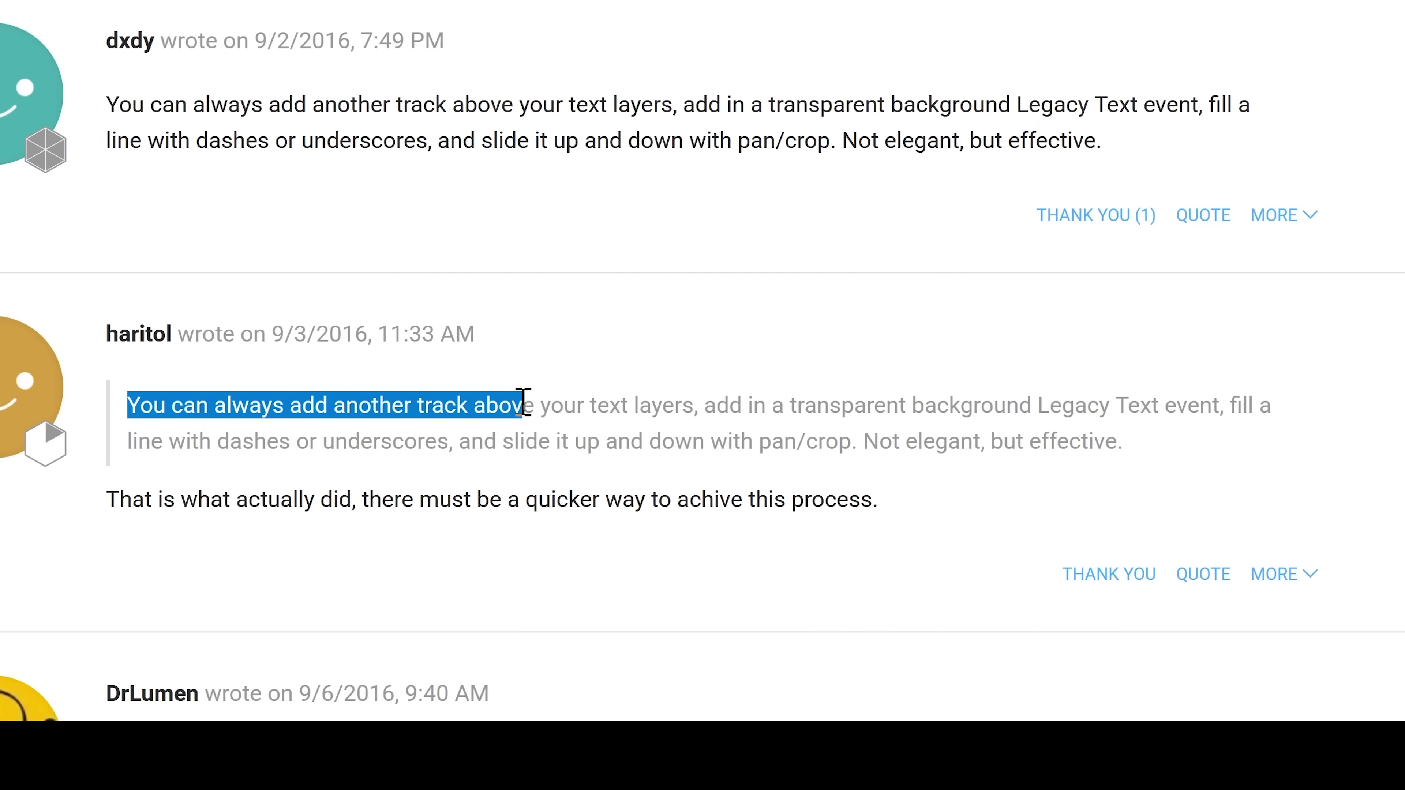
left_click_drag(604, 398, 689, 399)
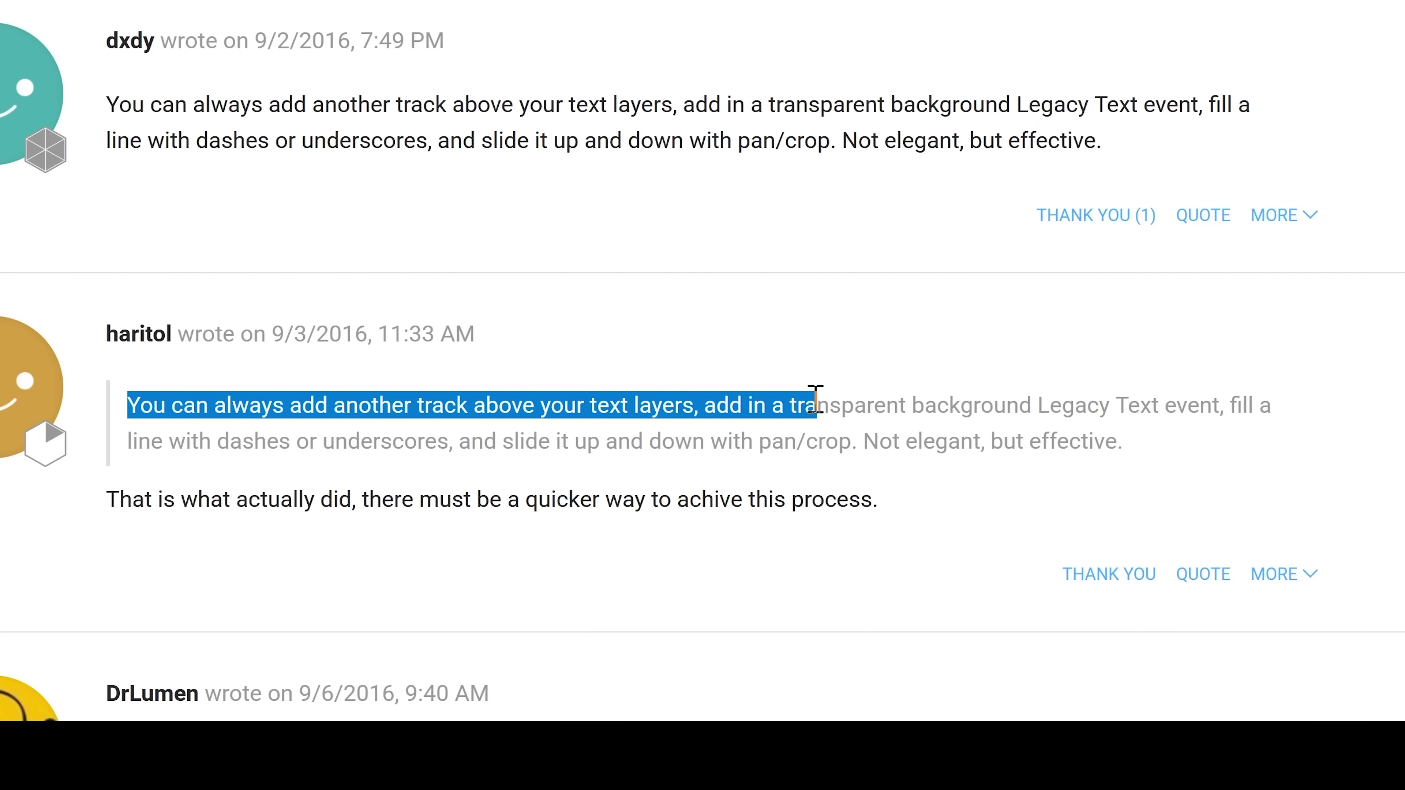
left_click_drag(1043, 402, 785, 437)
left_click_drag(915, 433, 1098, 439)
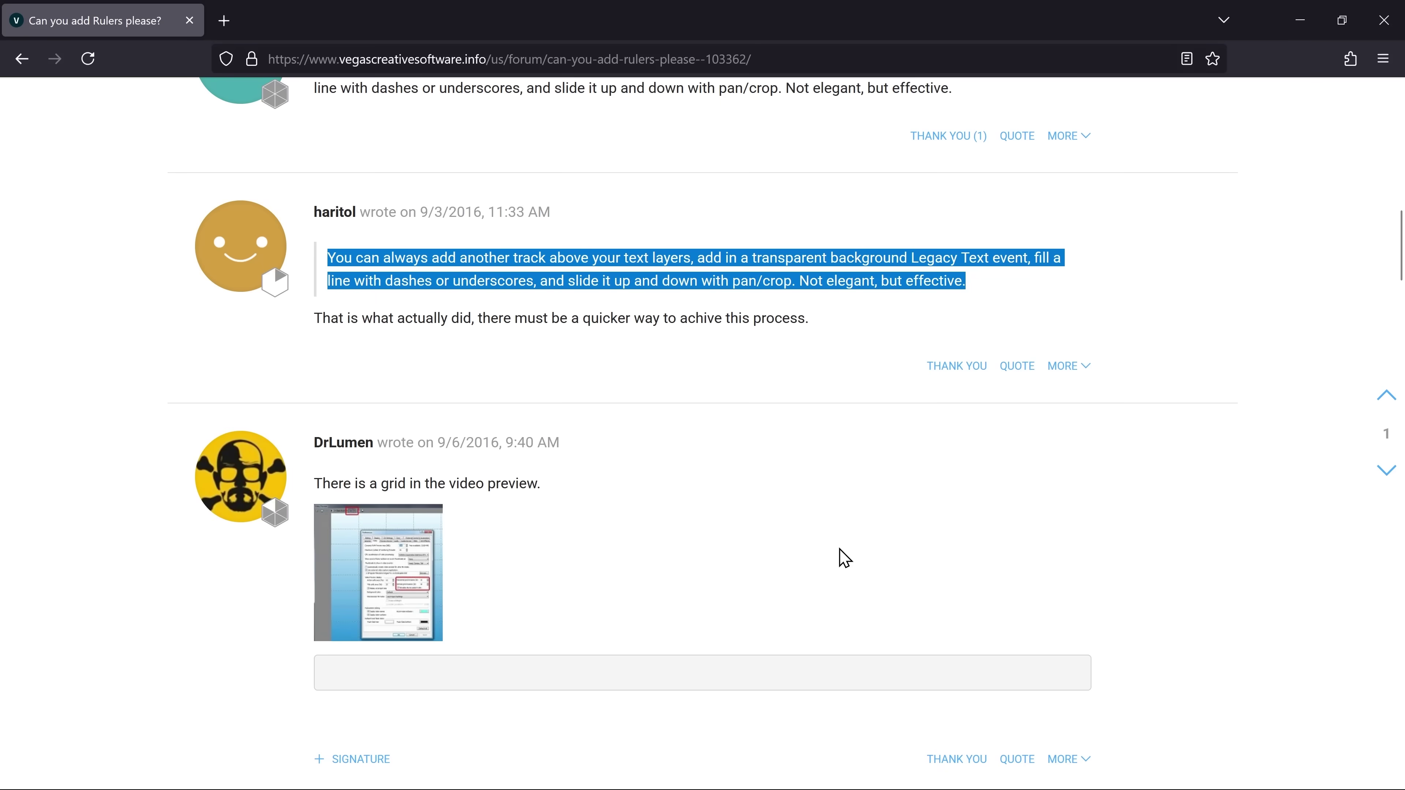
scroll(842, 556, "down", 2)
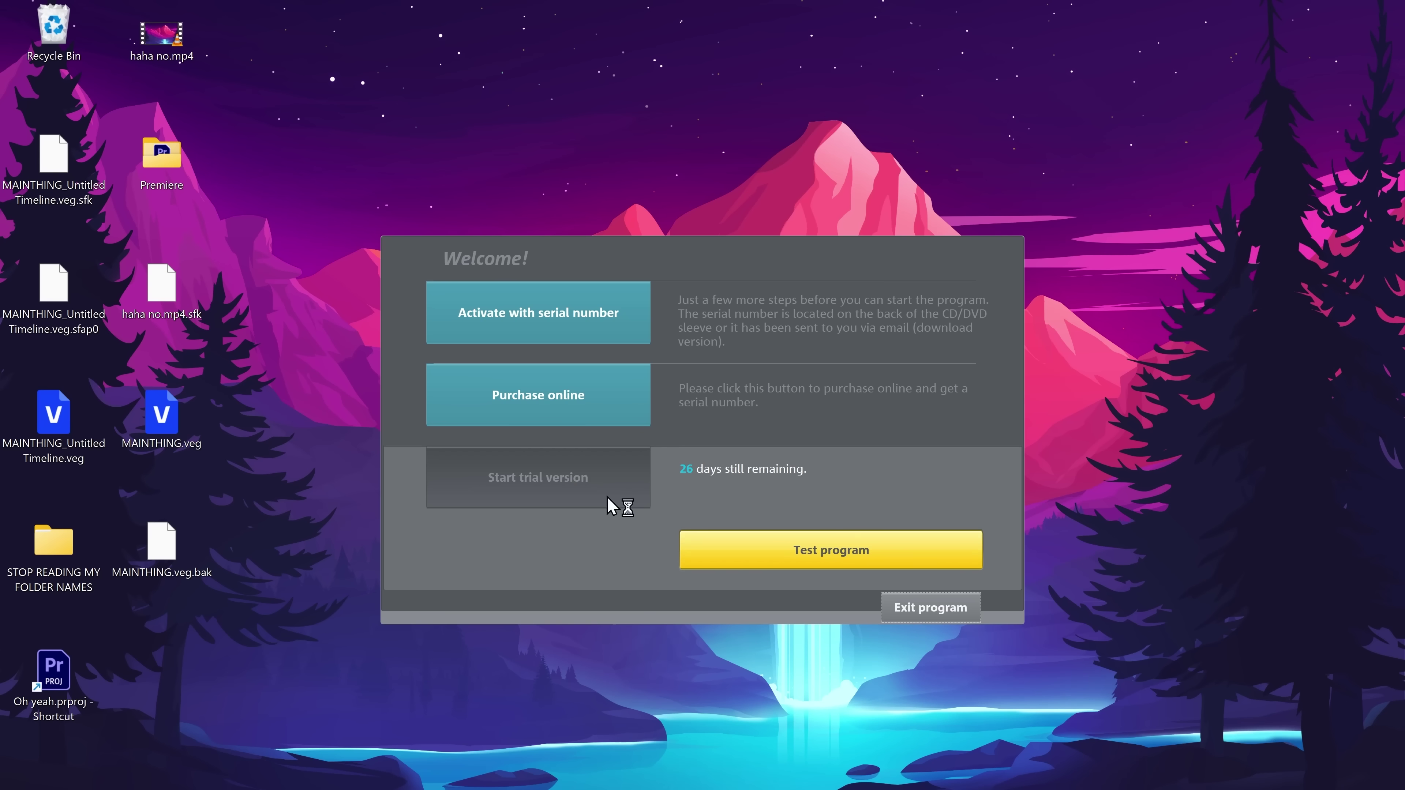
Step: Start the VEGAS Pro trial version and activate the command search in Customize Keyboard
left_click(750, 553)
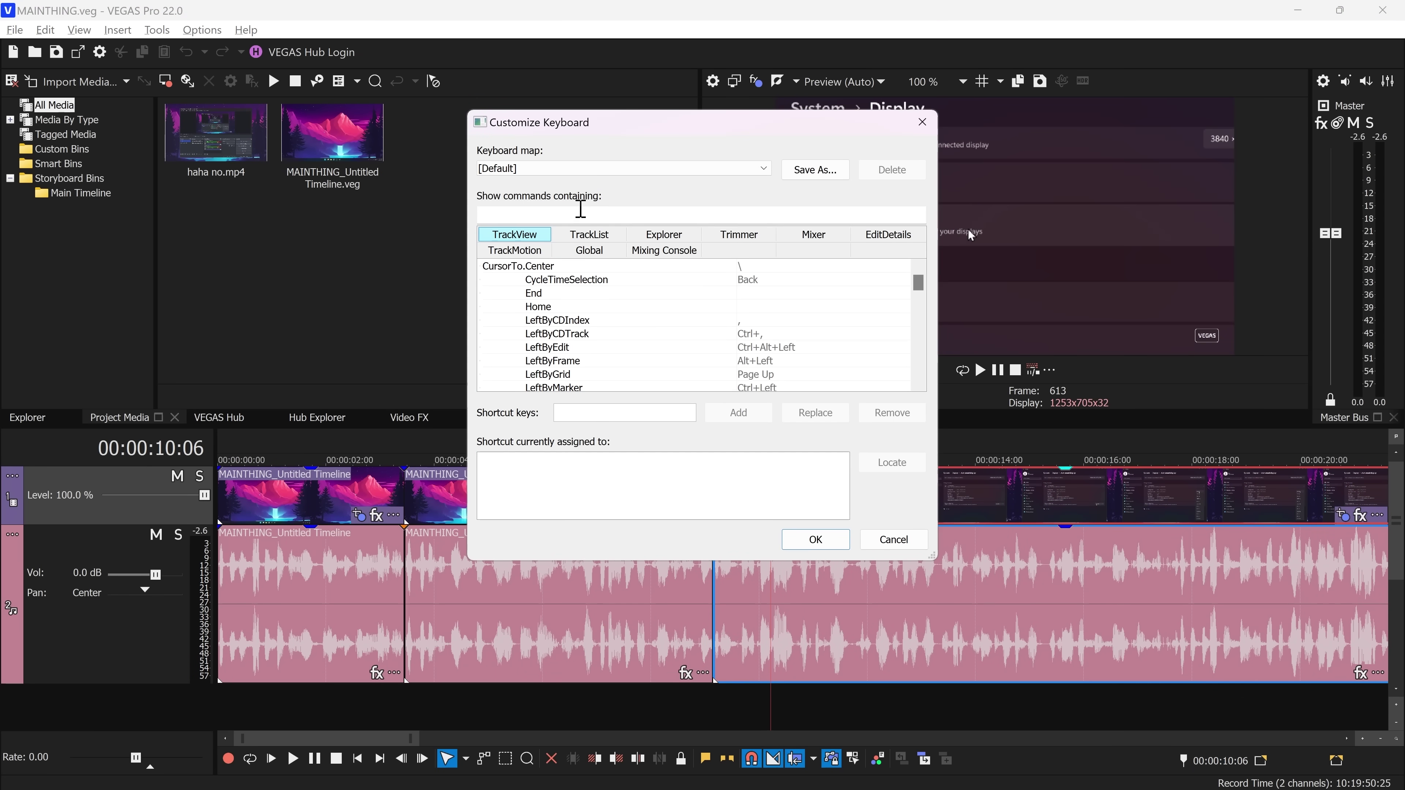
left_click(580, 211)
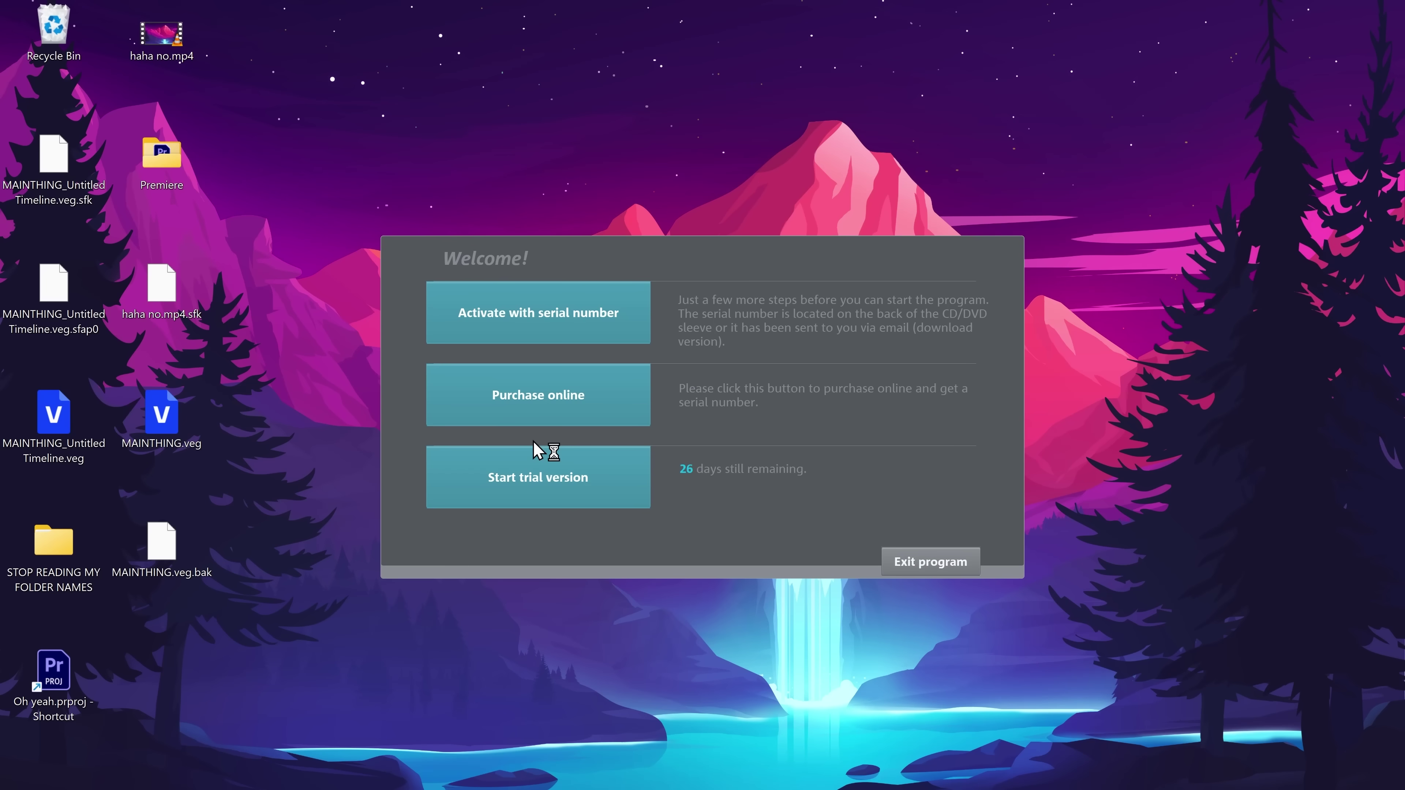
left_click(539, 473)
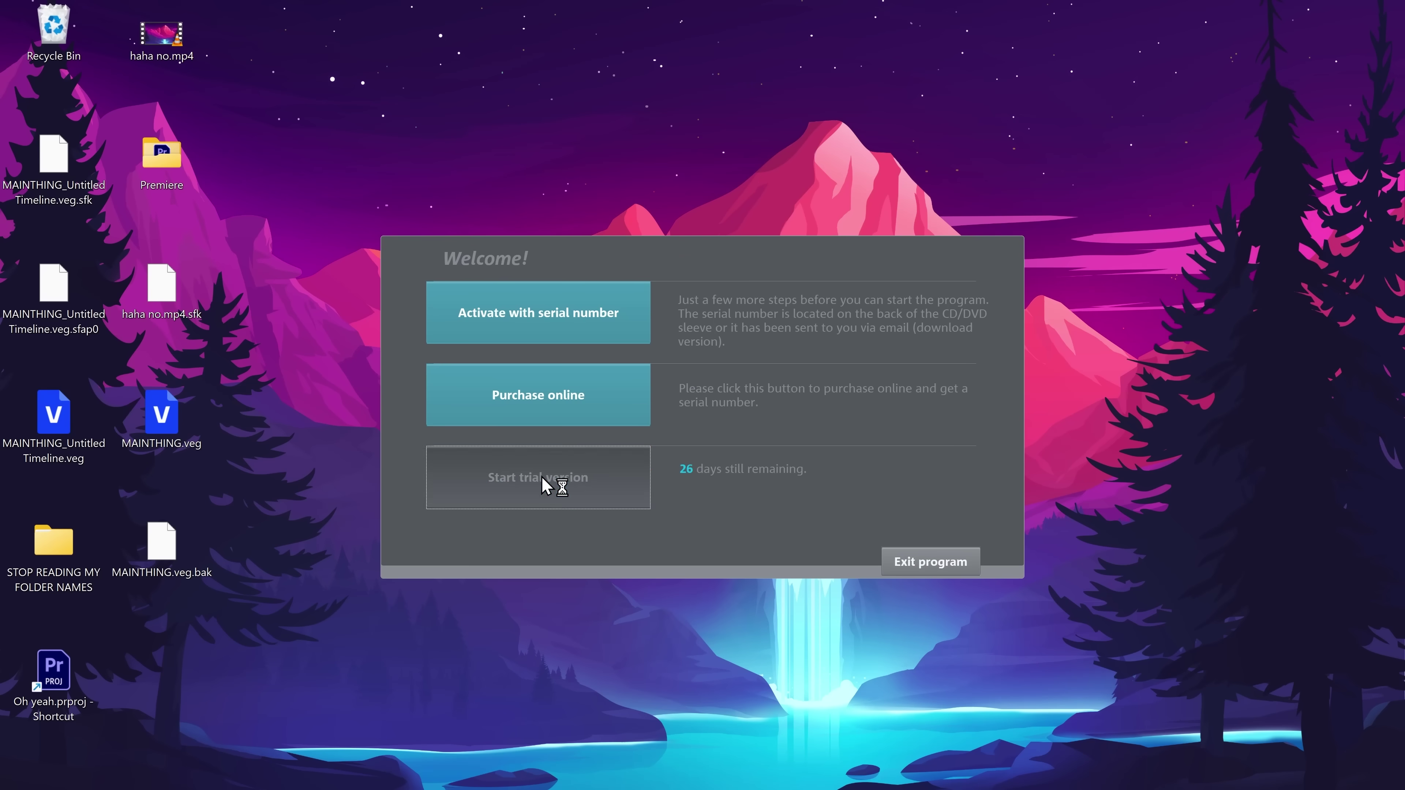
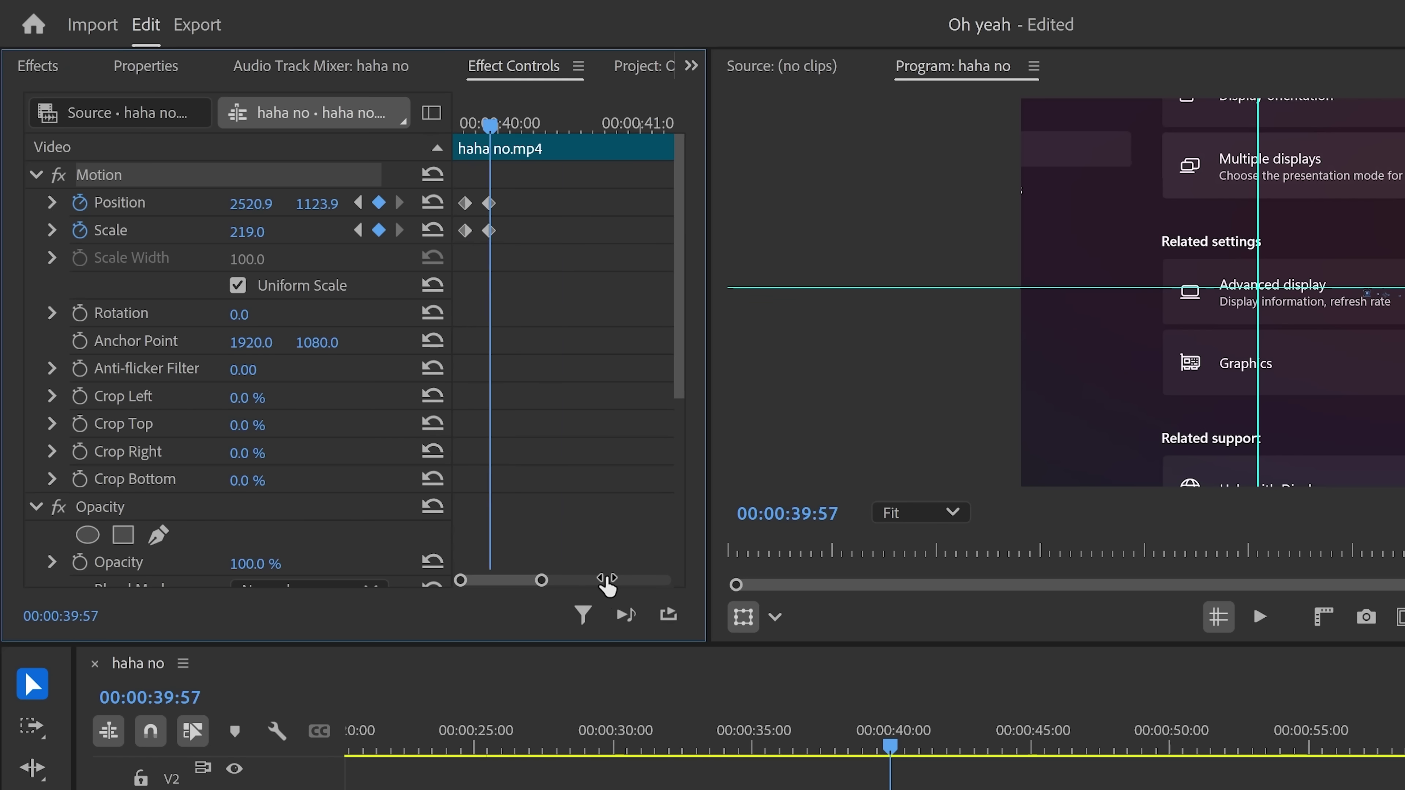
Step: Review the Adobe help page on After Effects keyboard shortcuts and Premiere Pro's "Go to Next Edit Point" shortcut commands
left_click_drag(605, 583, 605, 589)
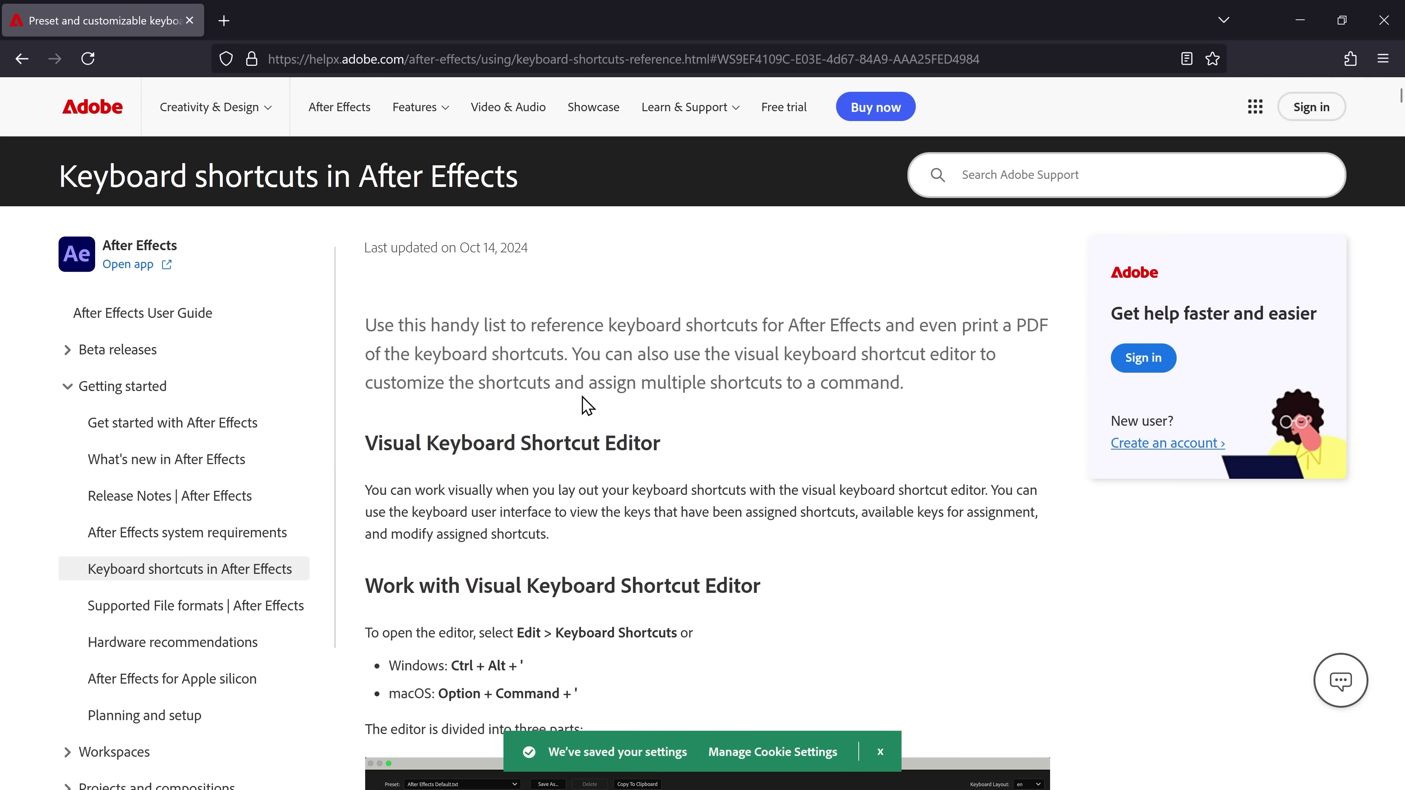
scroll(588, 406, "down", 5)
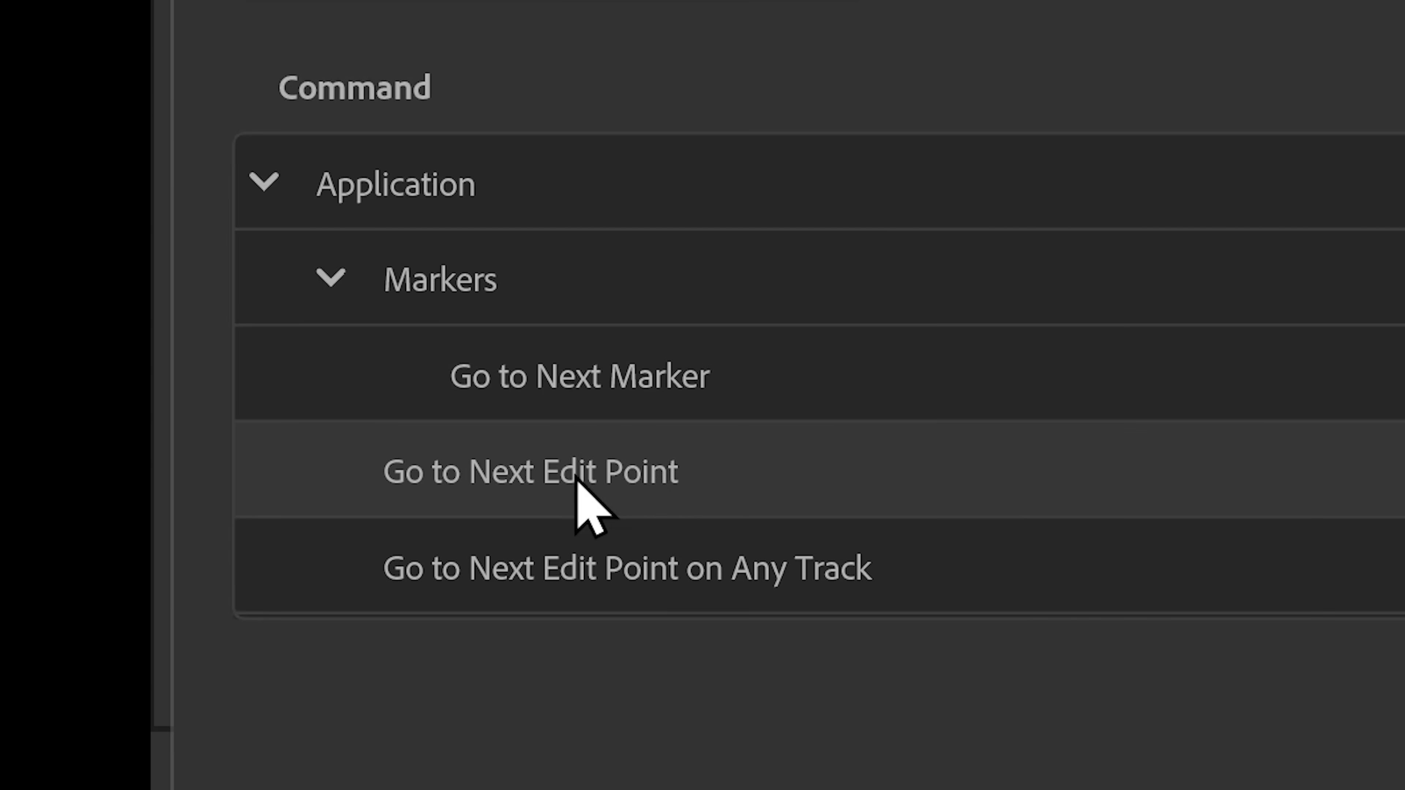
scroll(580, 501, "down", 2)
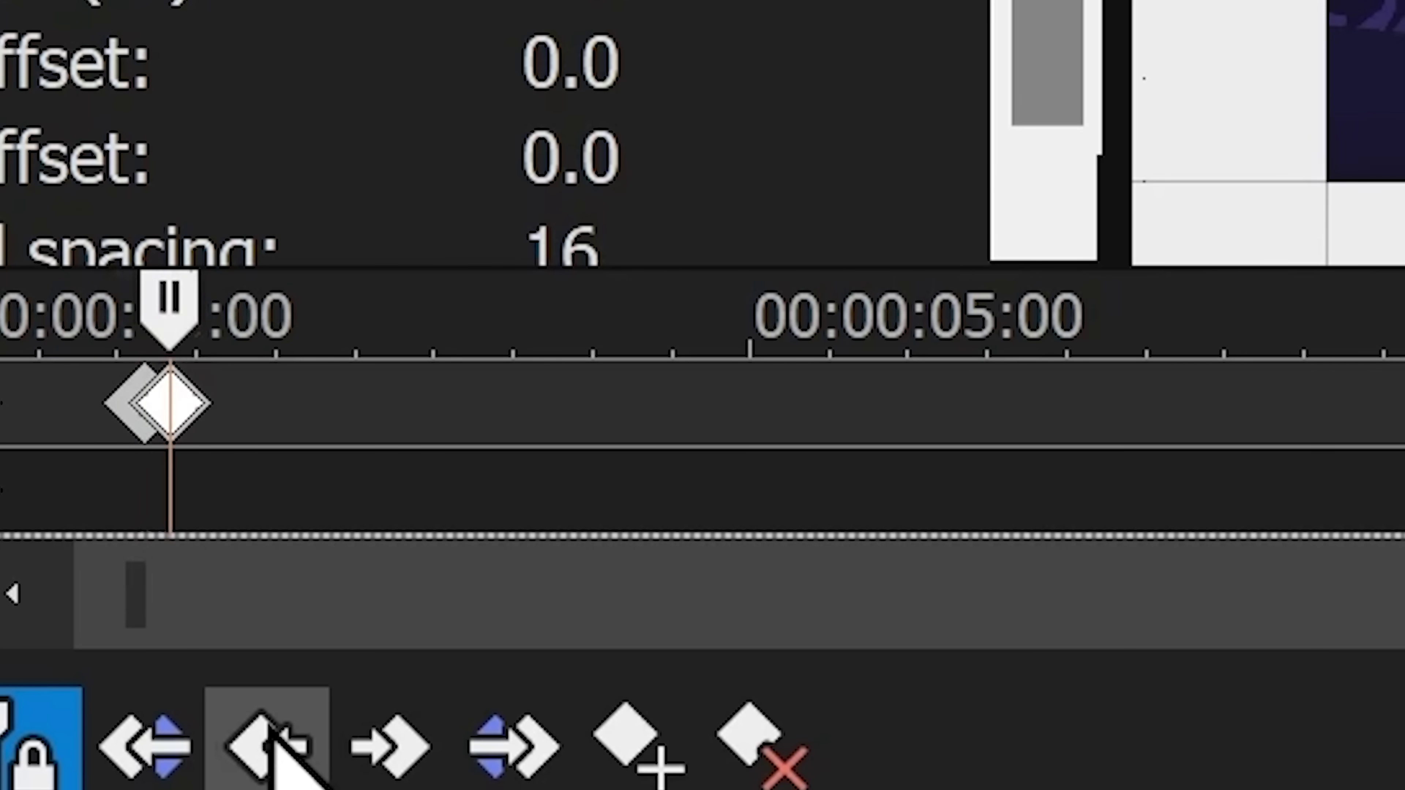
Step: In VEGAS Pro, go to the previous Pan/Crop keyframe and split the event at about 00:00:17:18
left_click(269, 736)
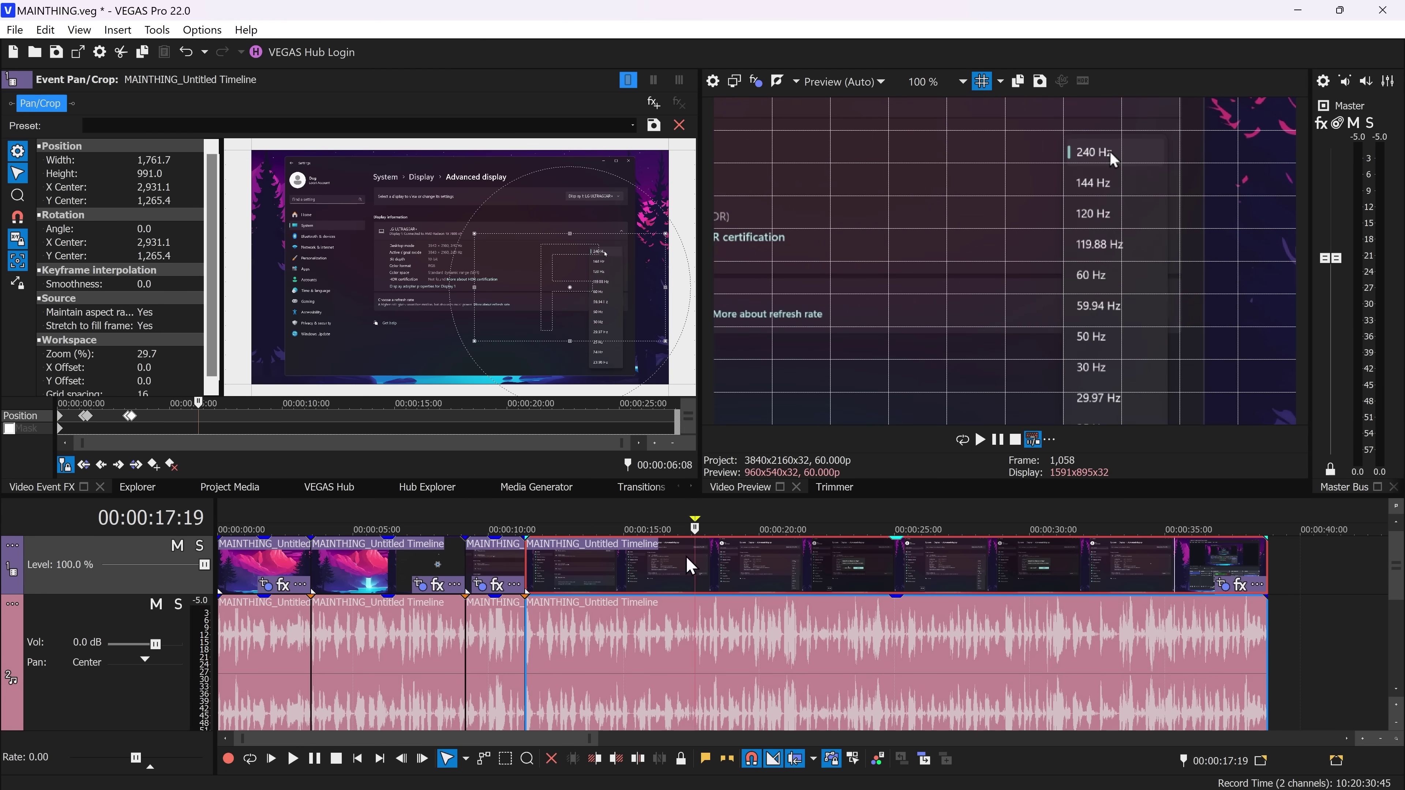
key("s")
left_click(726, 574)
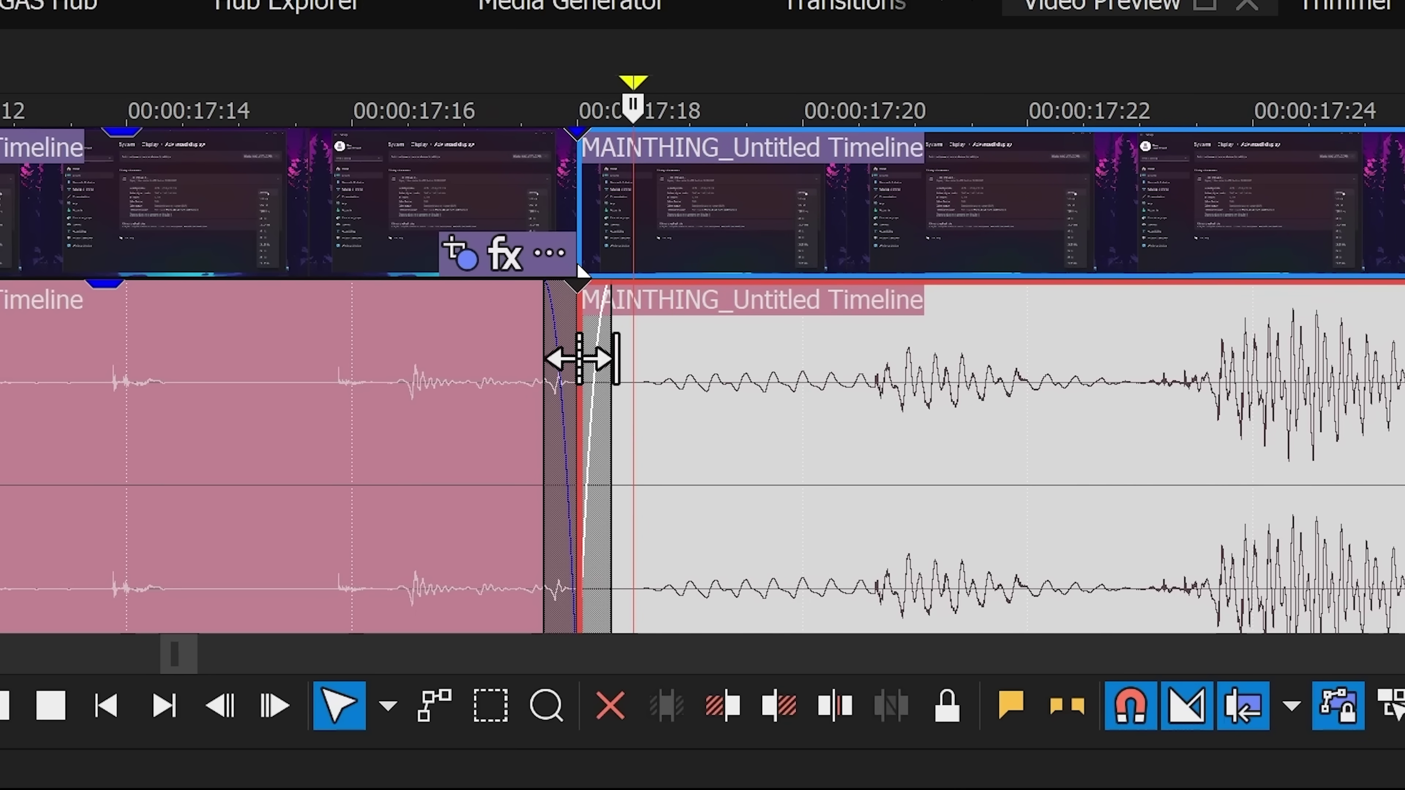
left_click(560, 413)
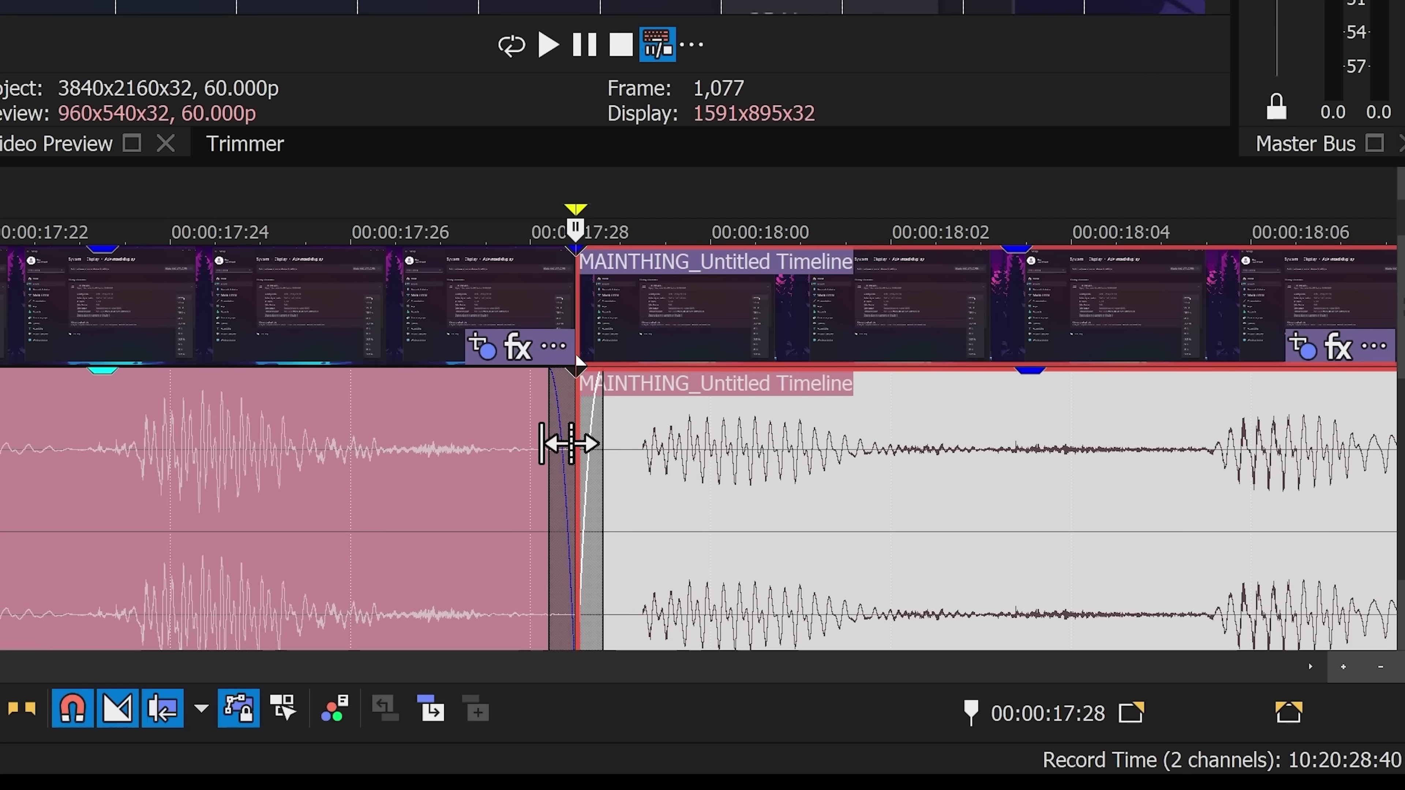
right_click(569, 442)
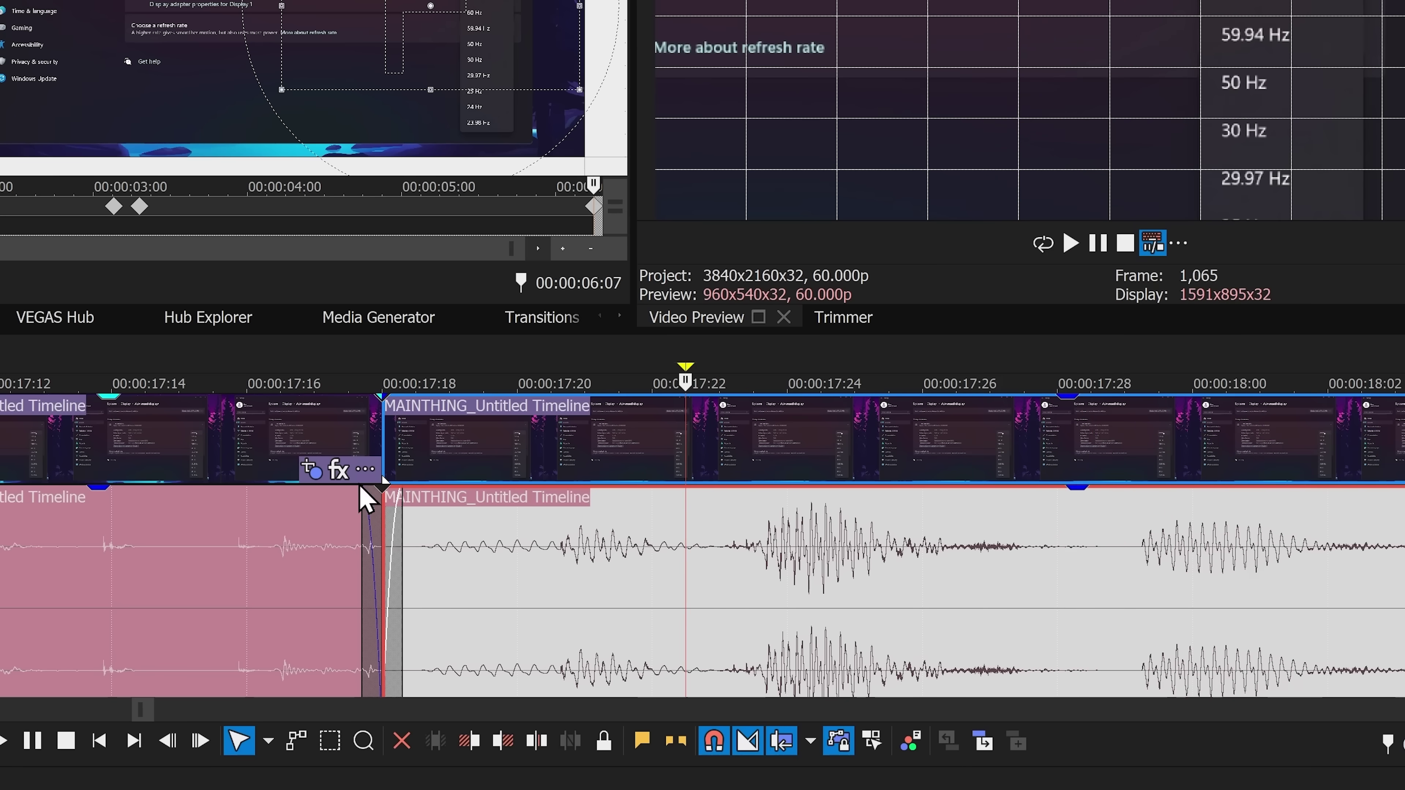
Step: Split the remaining part of the event once more at about 00:00:17:22
key("s")
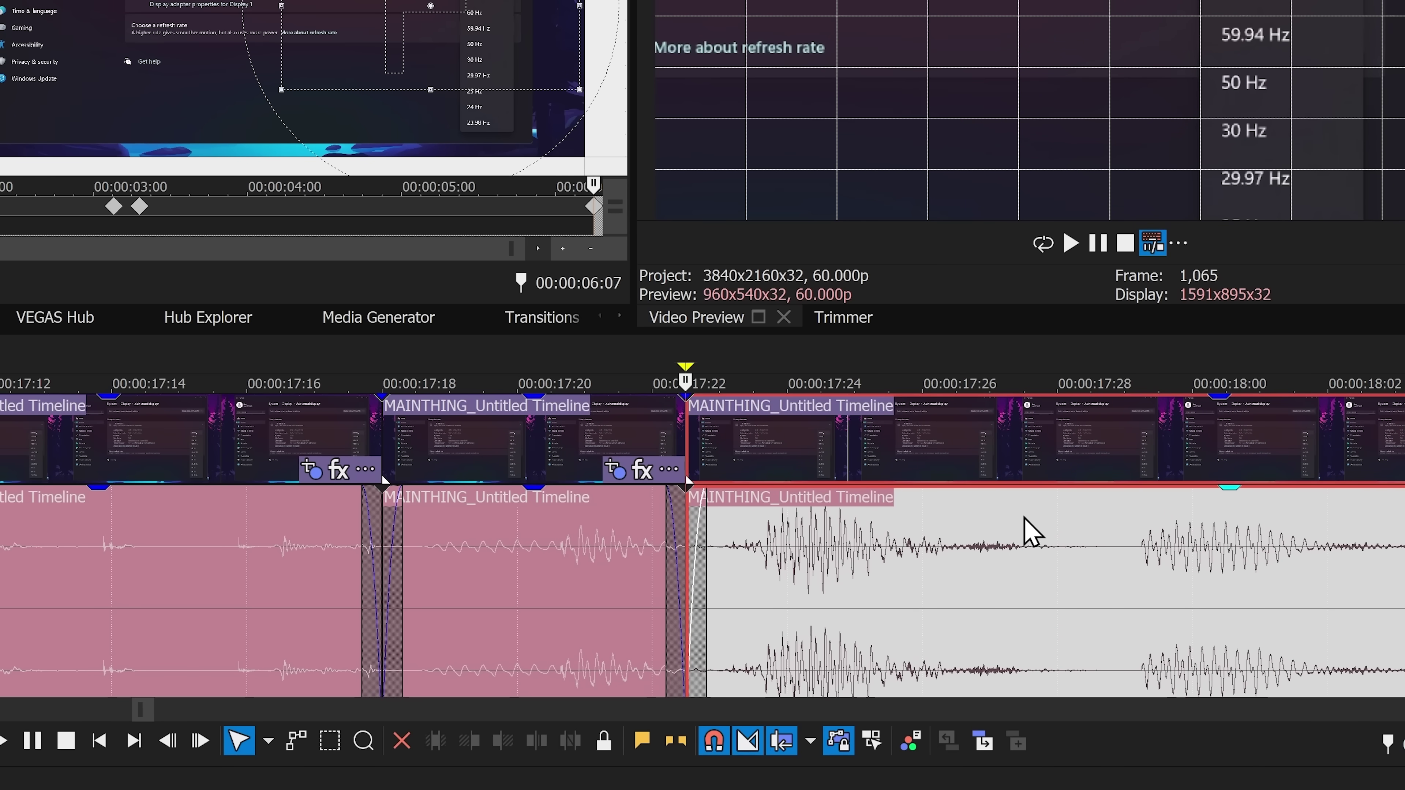
left_click(1025, 532)
key("s")
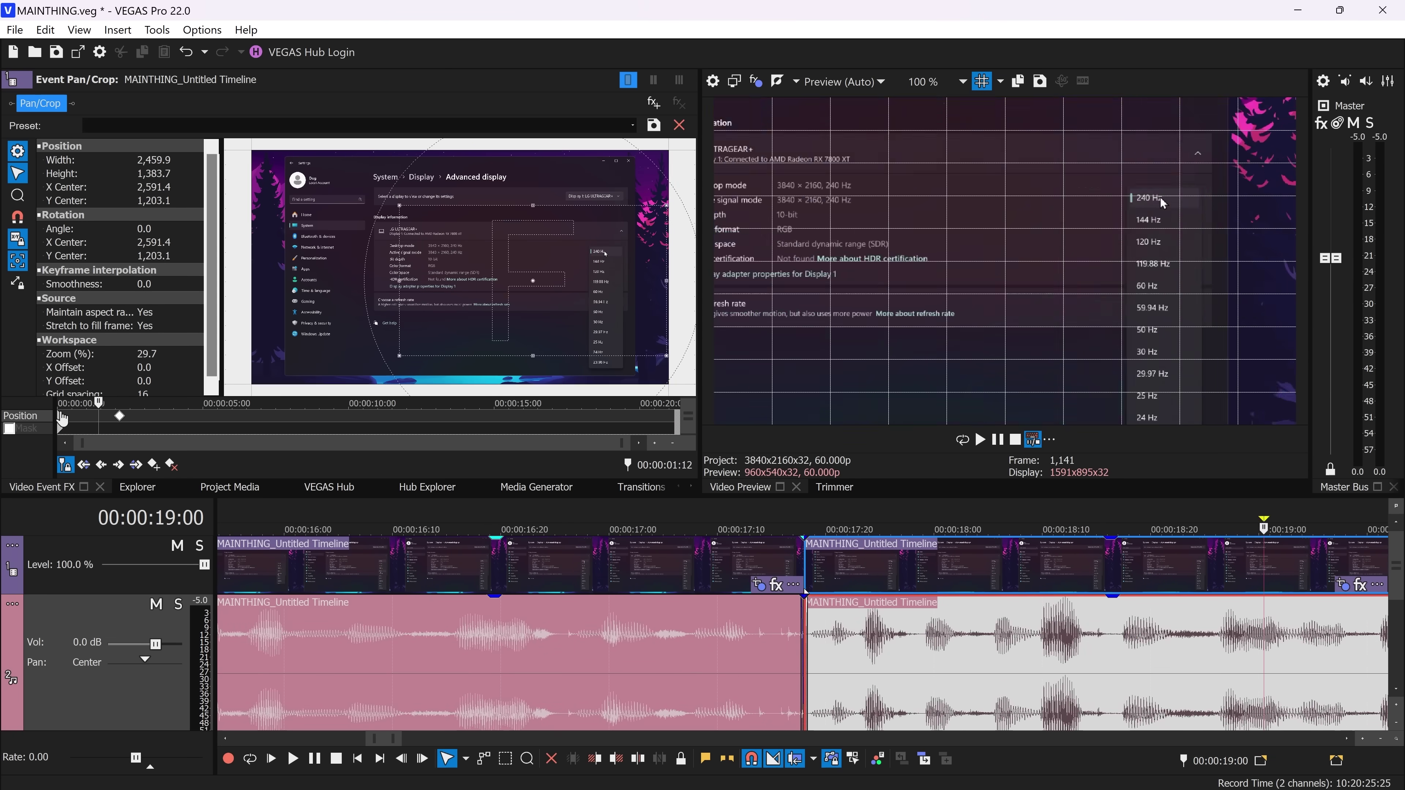
Step: Play a short stretch of the timeline and split the event at 00:00:19:06
key("space")
key("space")
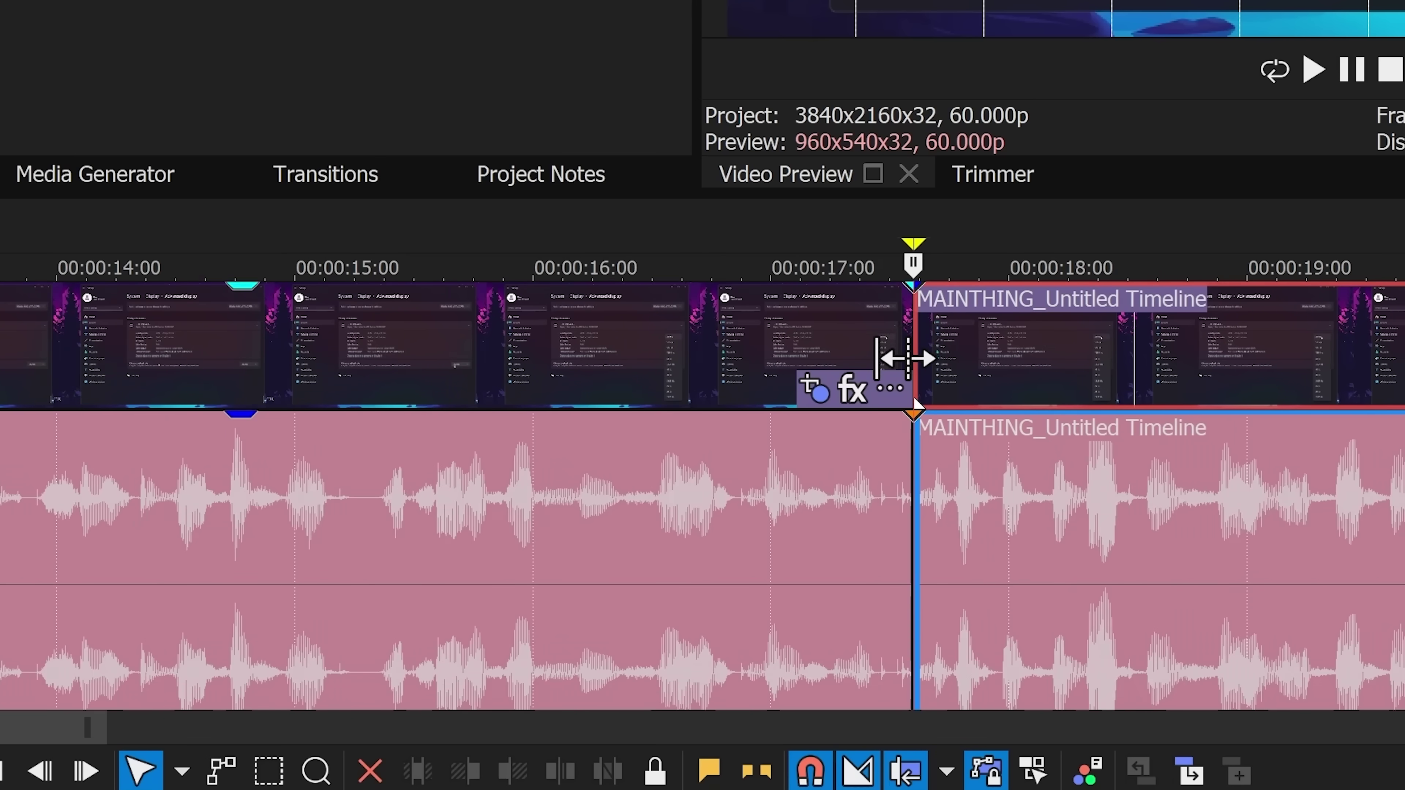
scroll(901, 349, "down", 5)
left_click(779, 318)
key("s")
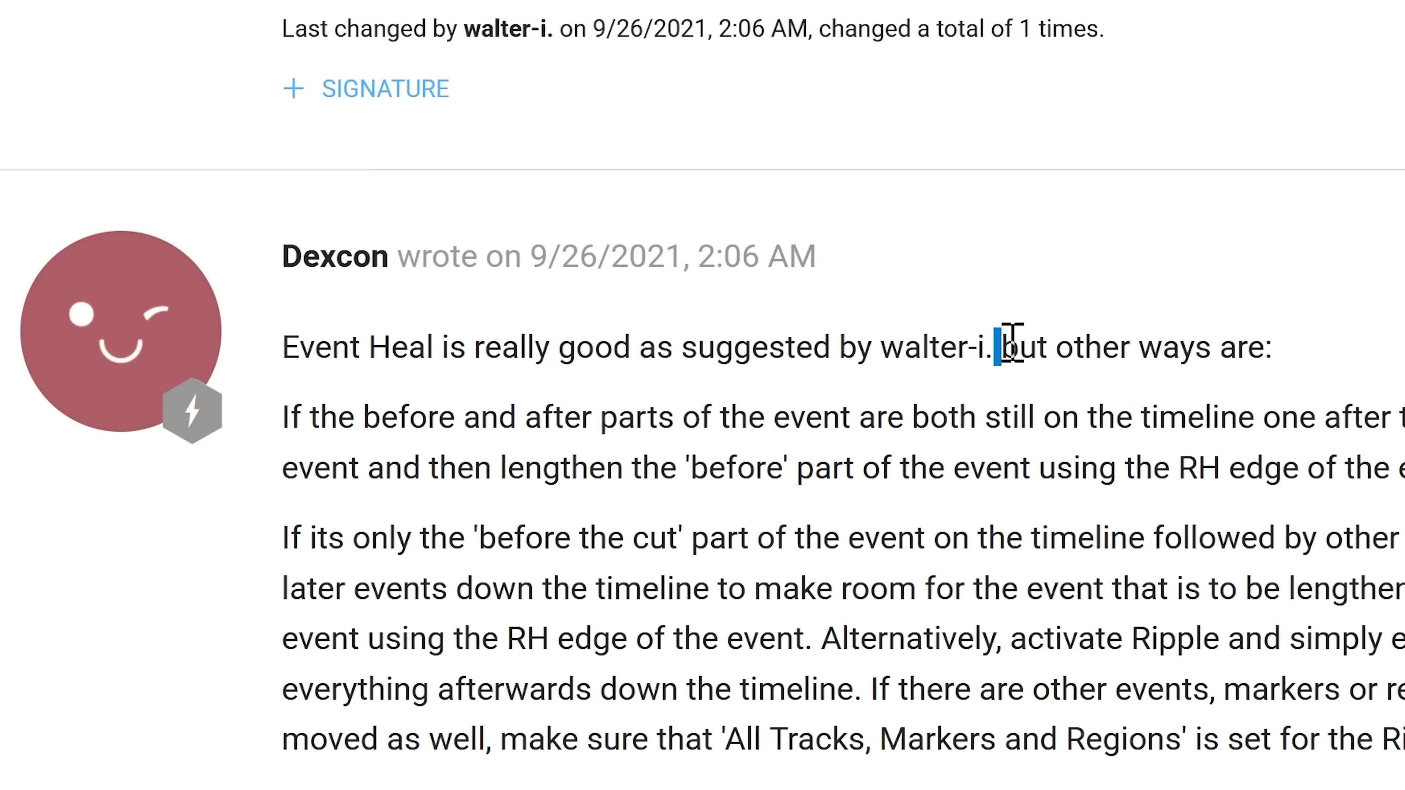
Step: Highlight the forum reply about Event Heal and try to rejoin the events at the 00:00:19:06 cut in VEGAS Pro
left_click_drag(1012, 343, 1300, 348)
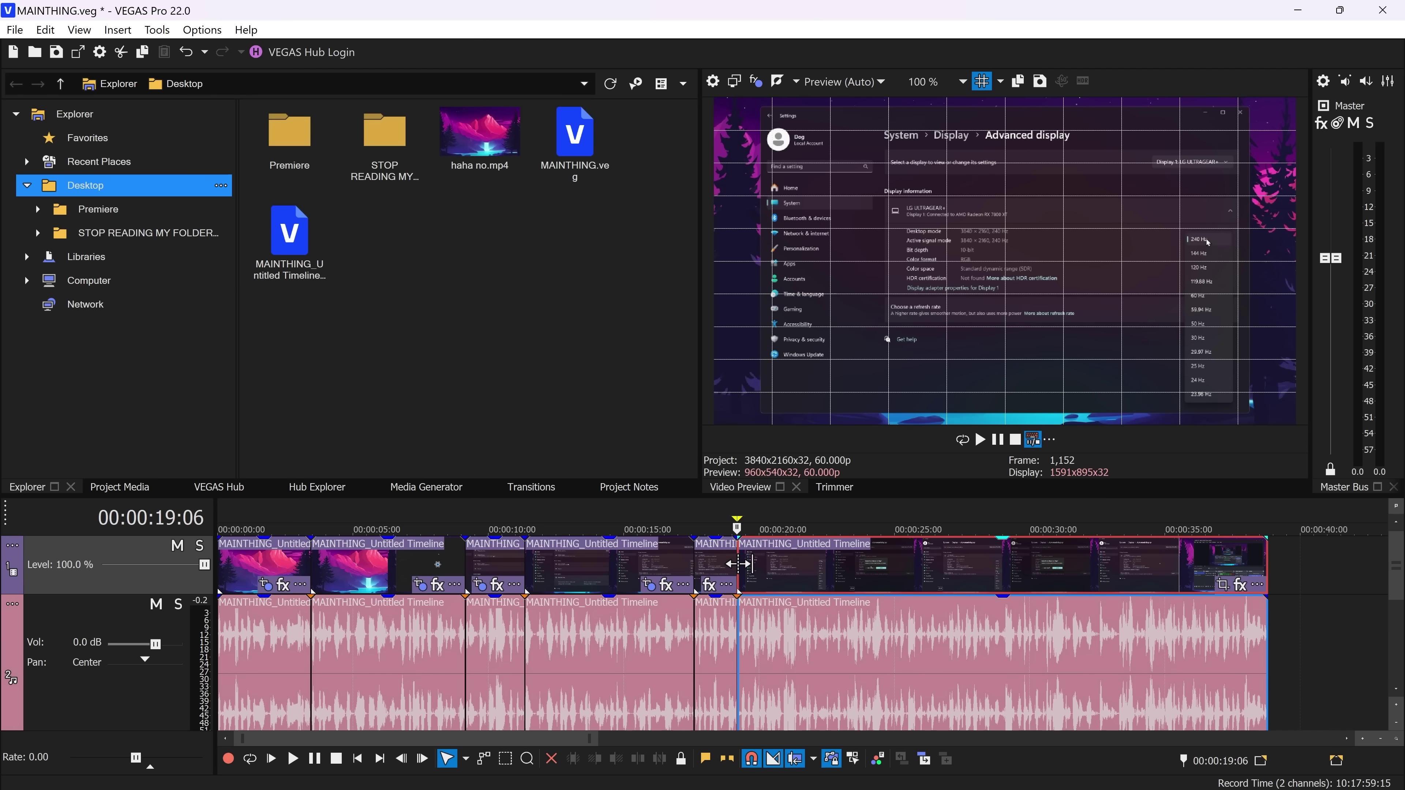
right_click(741, 573)
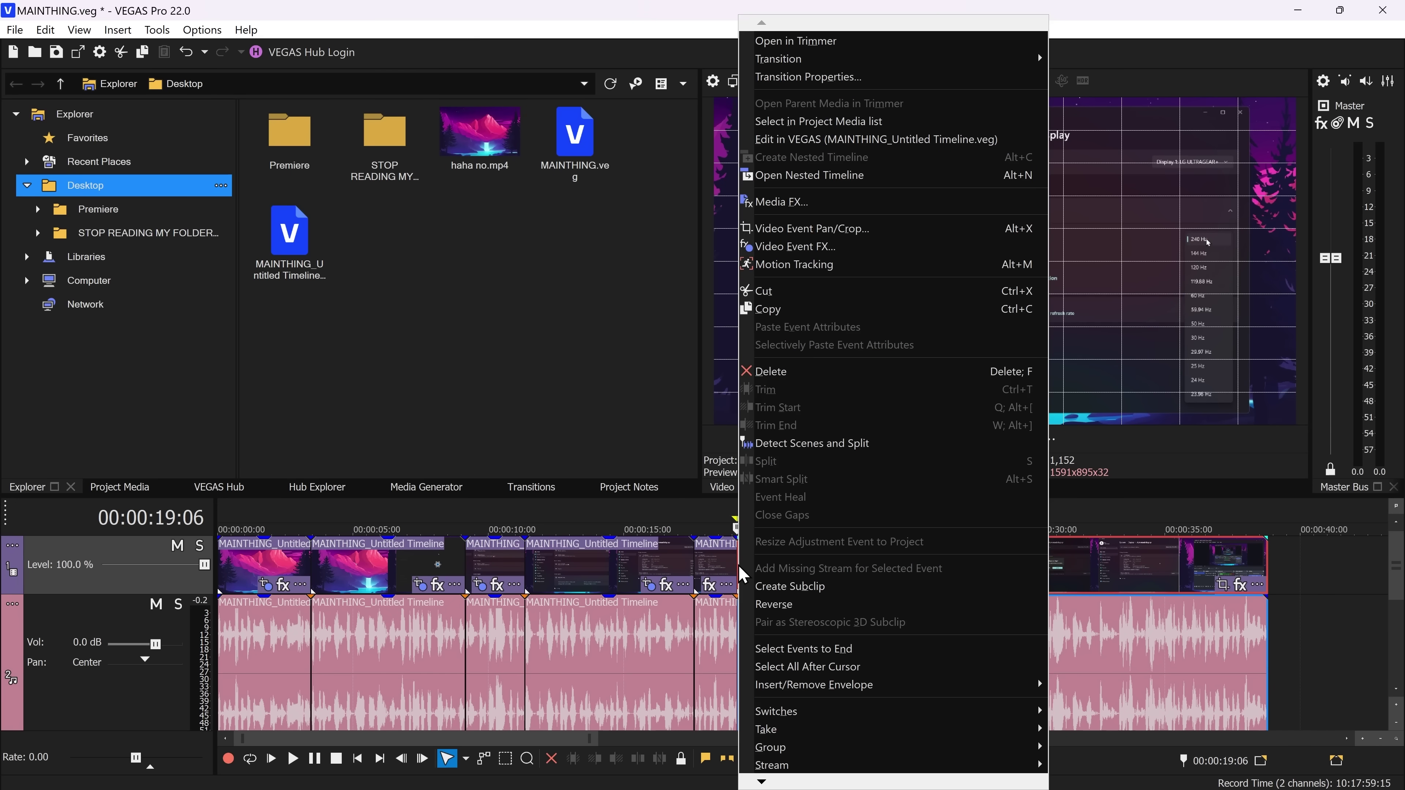
key("Escape")
scroll(834, 580, "up", 5)
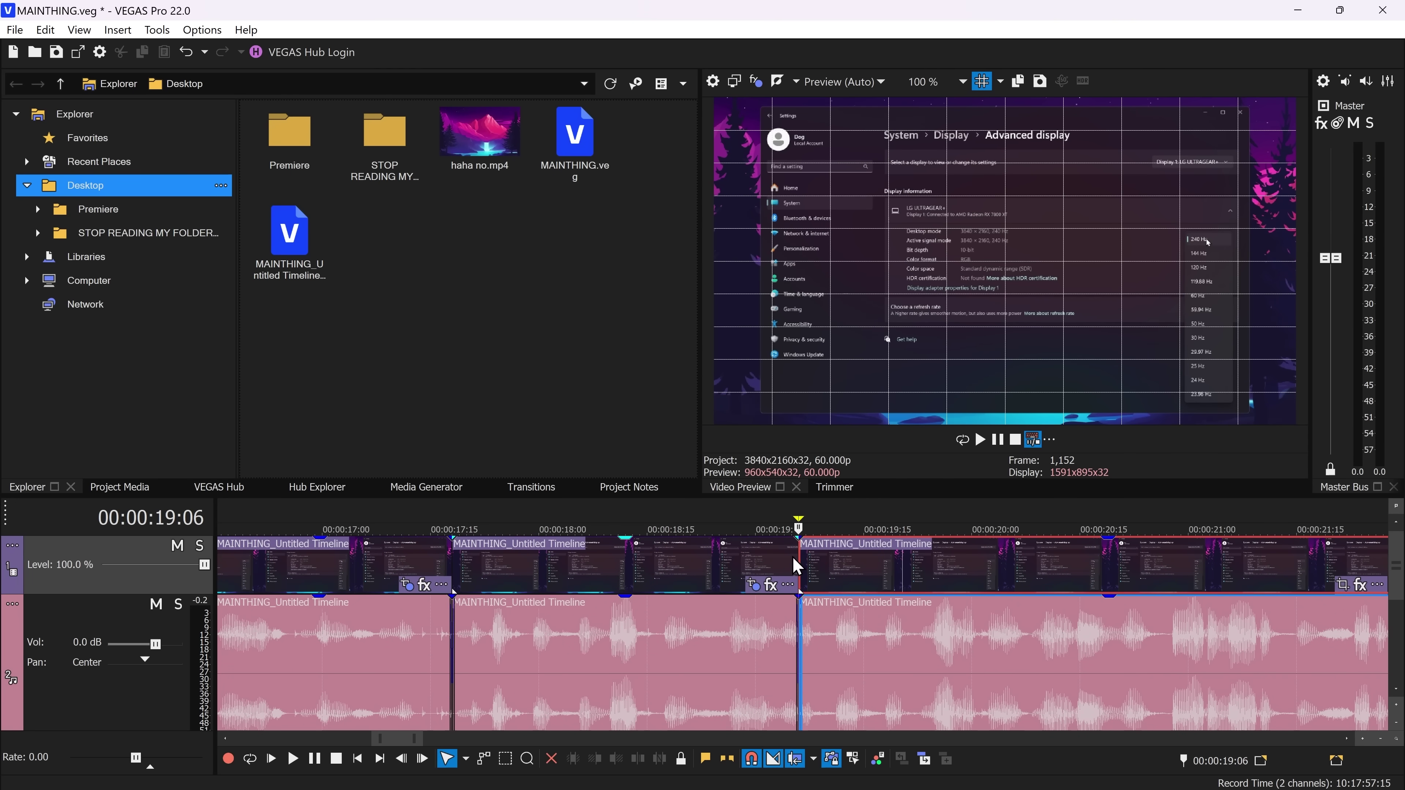
right_click(777, 562)
left_click(813, 441)
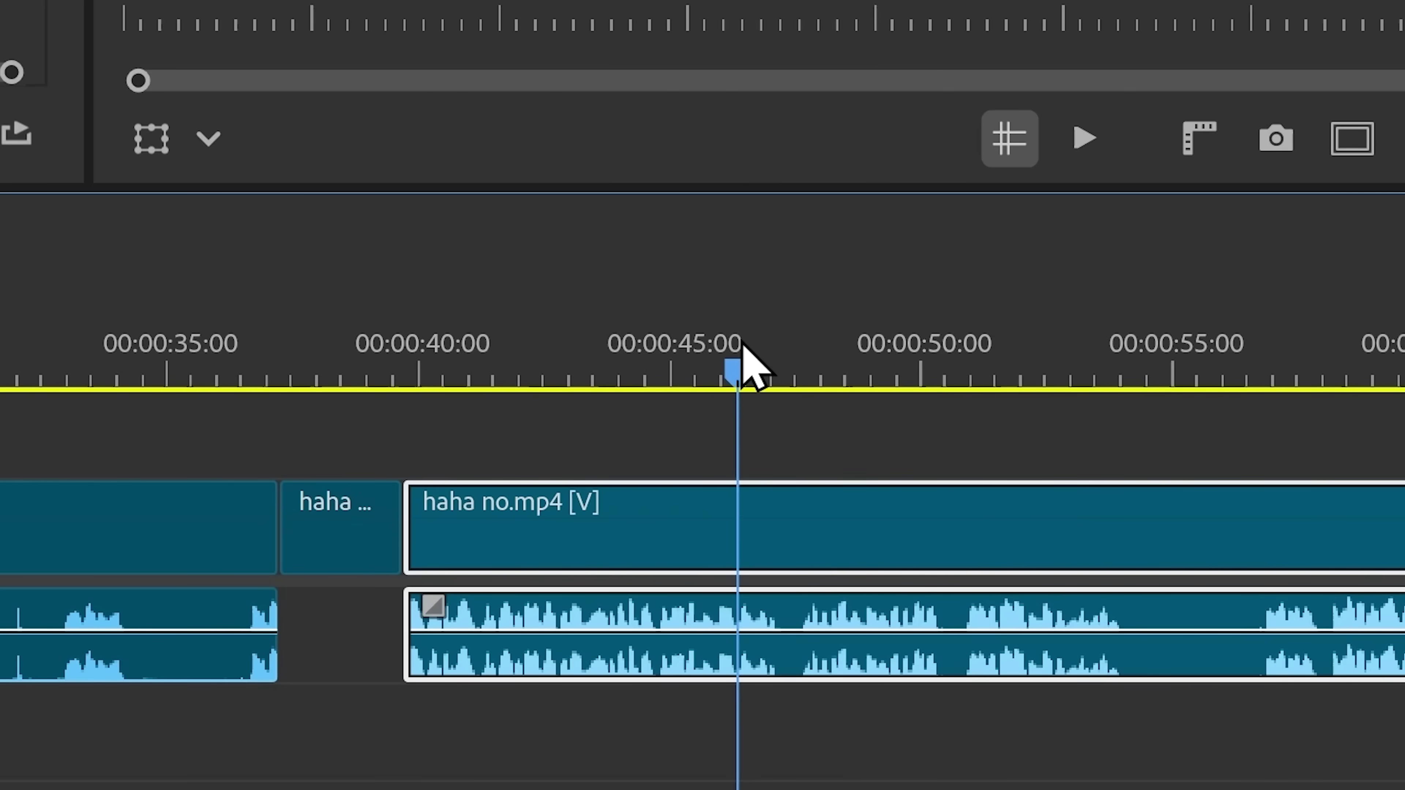
Step: In Premiere Pro, cut the haha no.mp4 clip at several points between about 00:00:46 and 00:00:51, and delete the first of these edit points
key("ctrl+k")
key("ctrl+k")
key("ctrl+k")
left_click_drag(743, 343, 1003, 370)
key("ctrl+k")
left_click(744, 508)
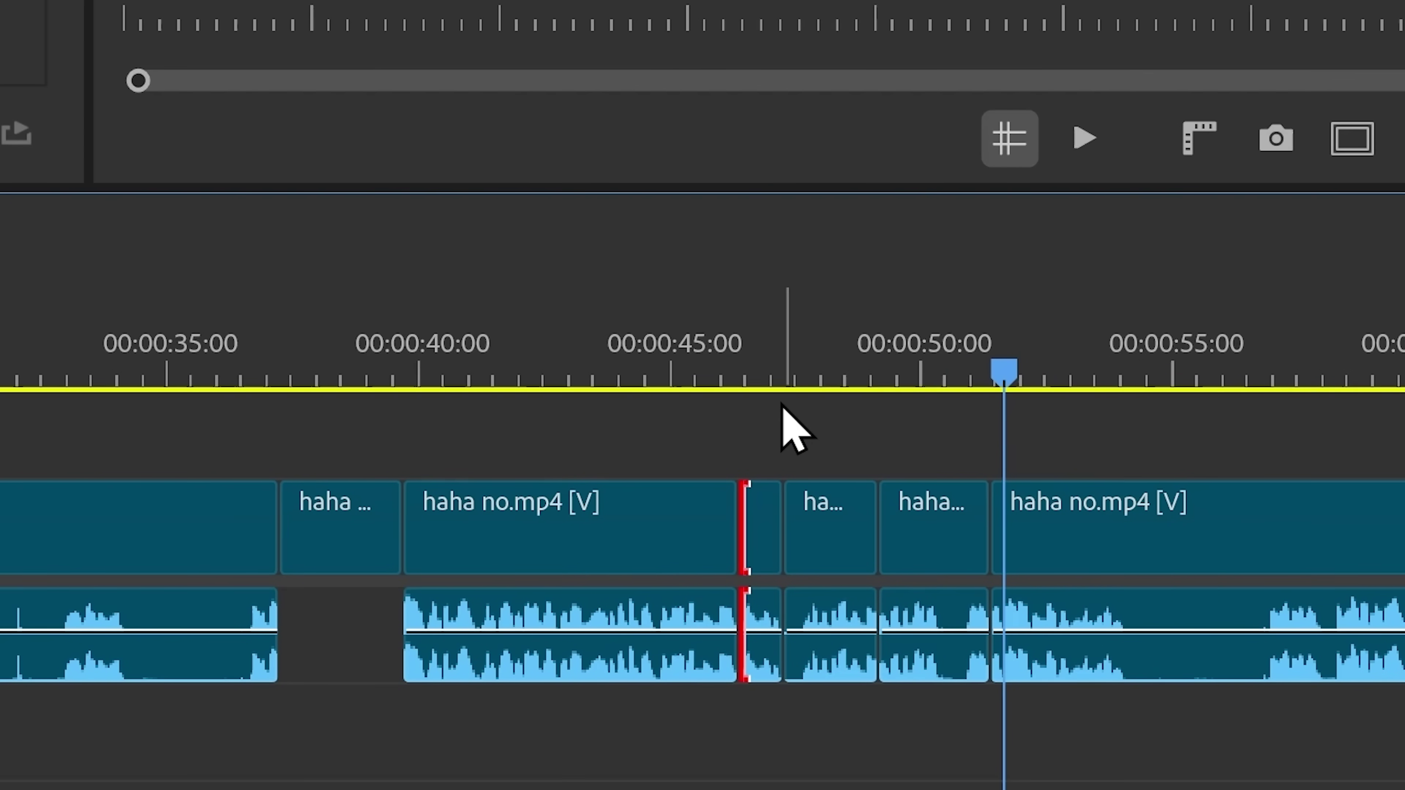
key("Delete")
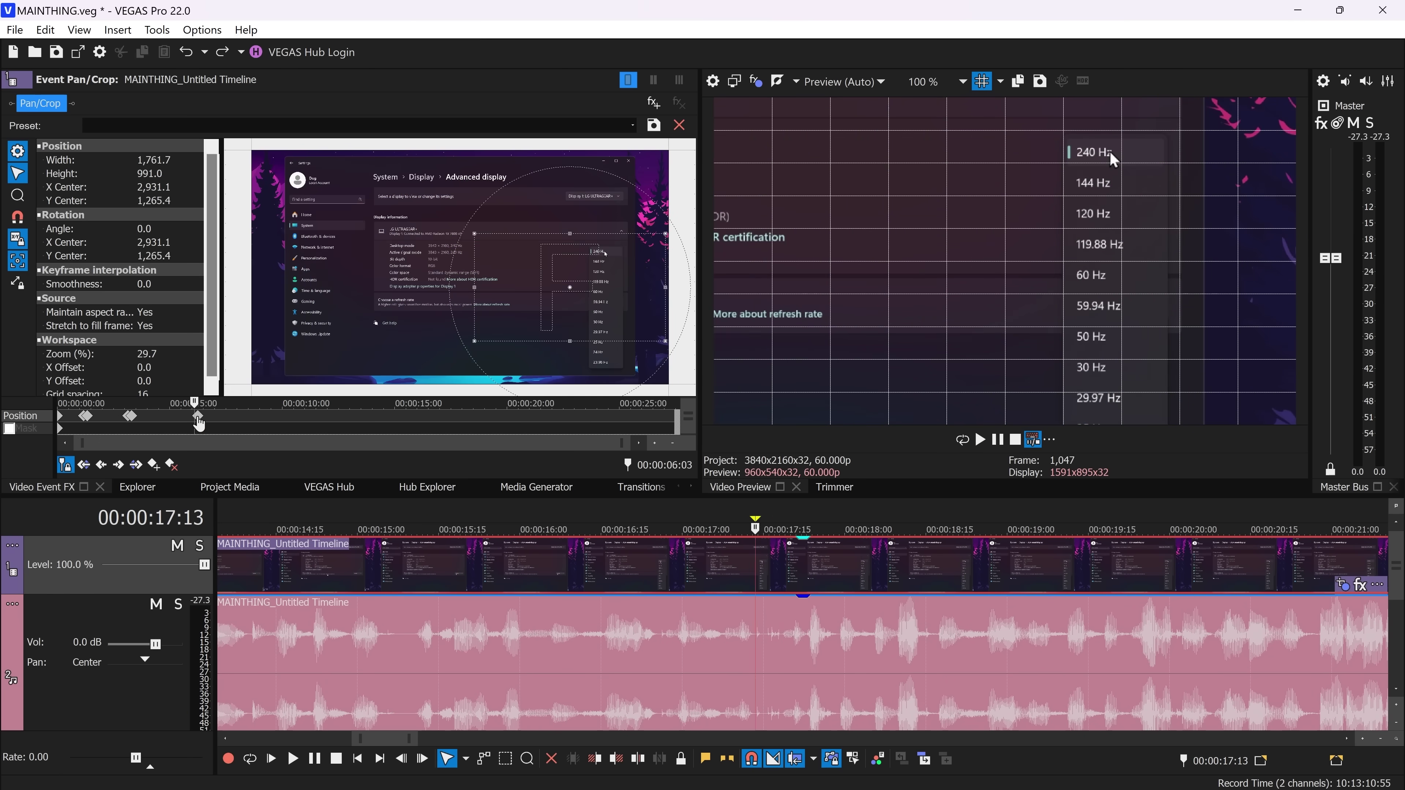
Step: In VEGAS Pro, review the event's zoom keyframes and move the Pan/Crop cursor to 00:00:04:29
left_click(811, 611)
scroll(769, 611, "down", 8)
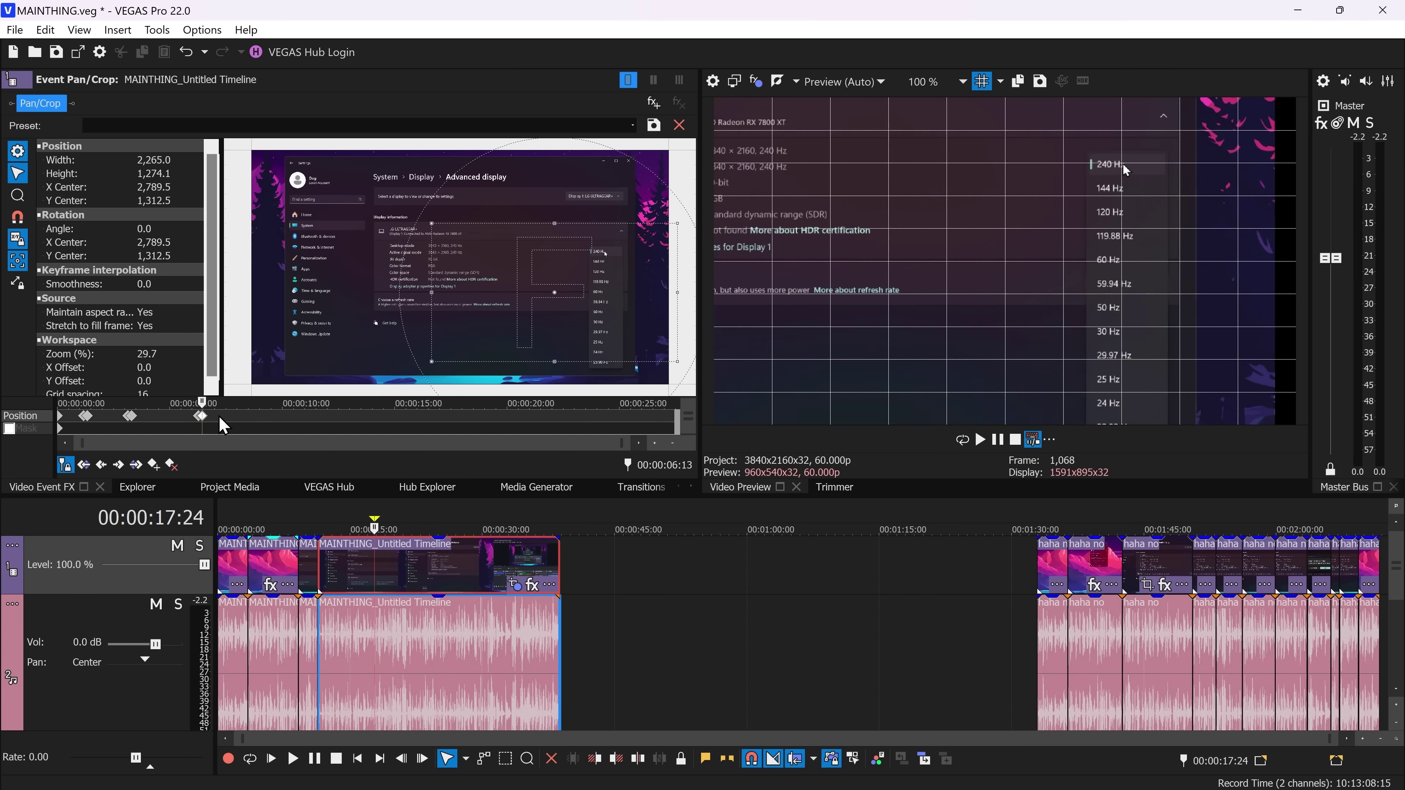
left_click(169, 406)
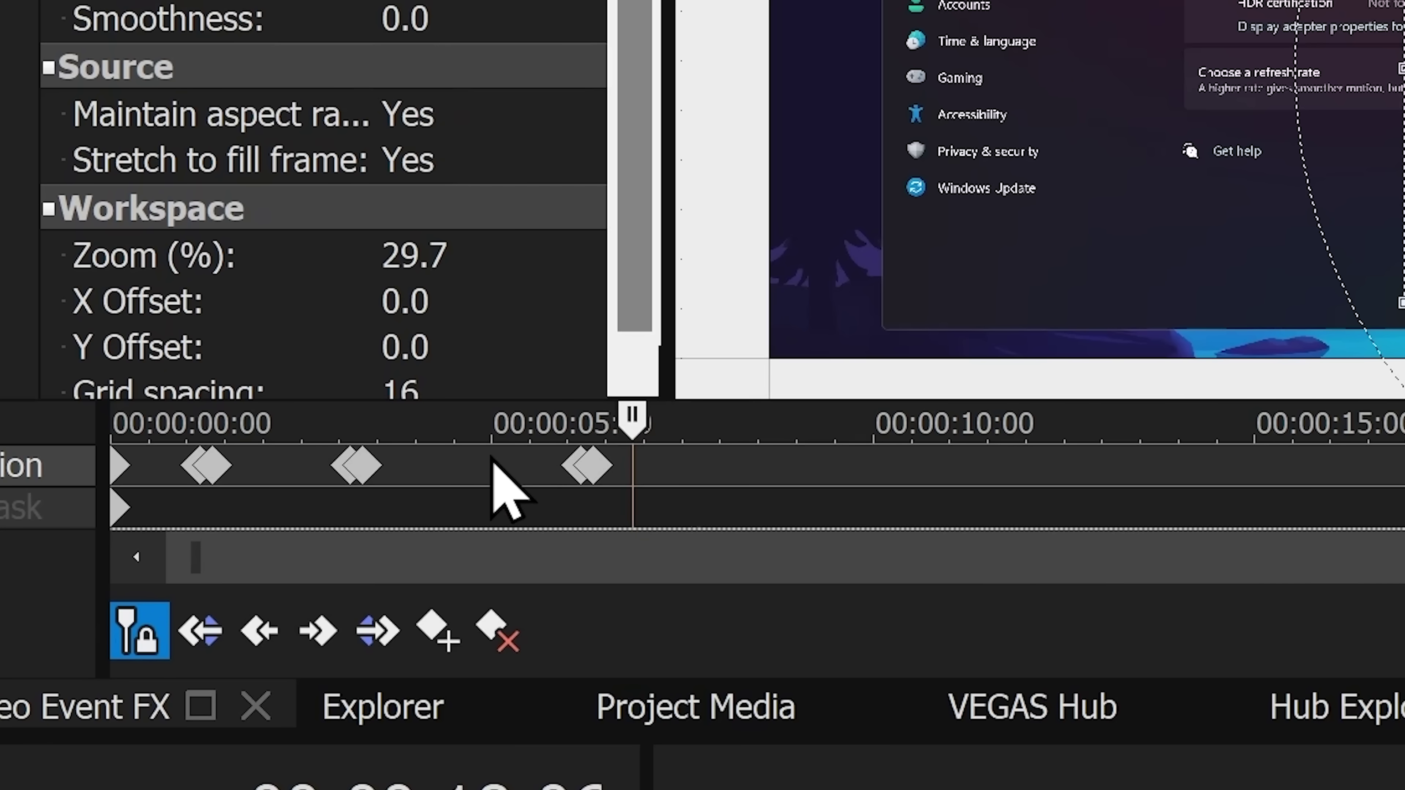
left_click(490, 467)
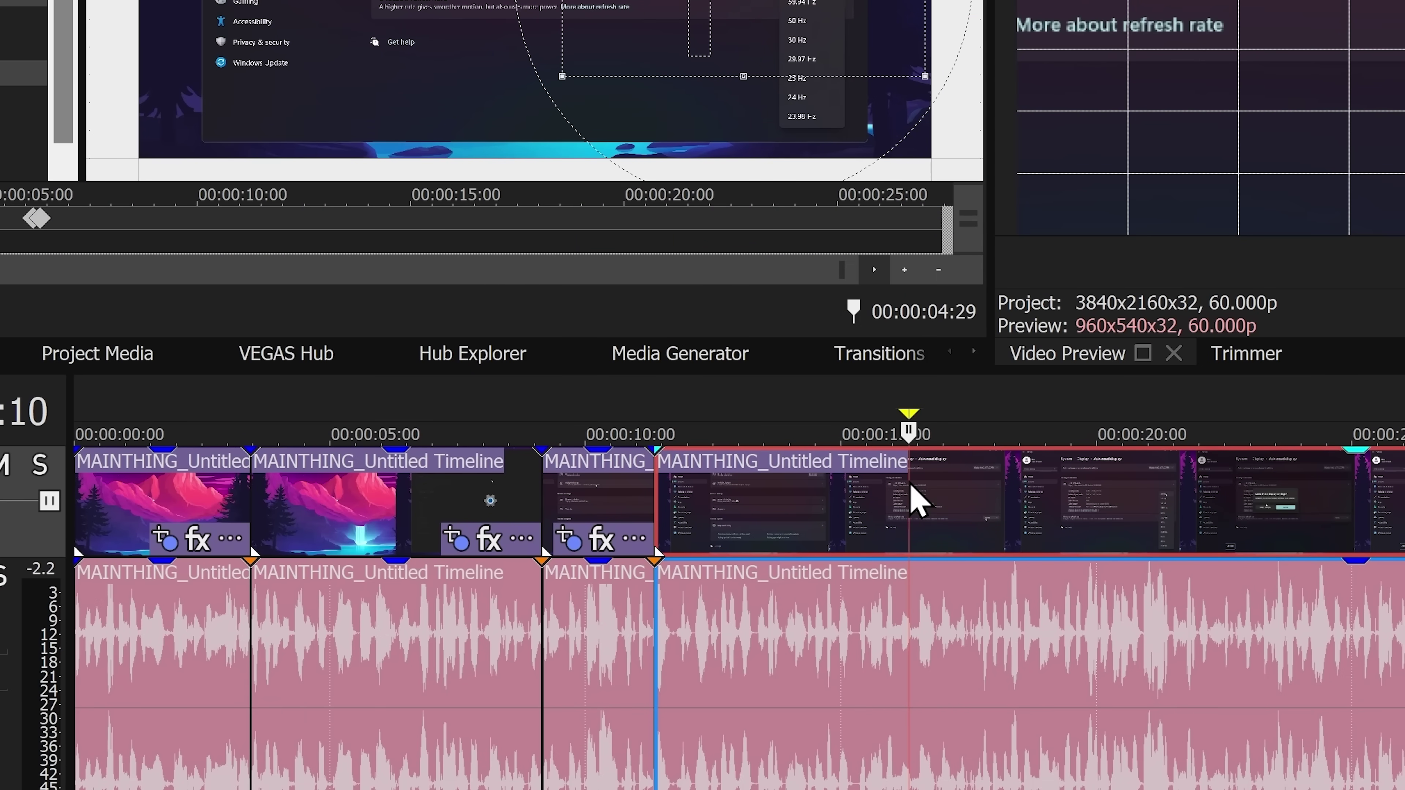
Step: Play the timeline and split the event during playback, at about 00:00:23 and again further along
key("space")
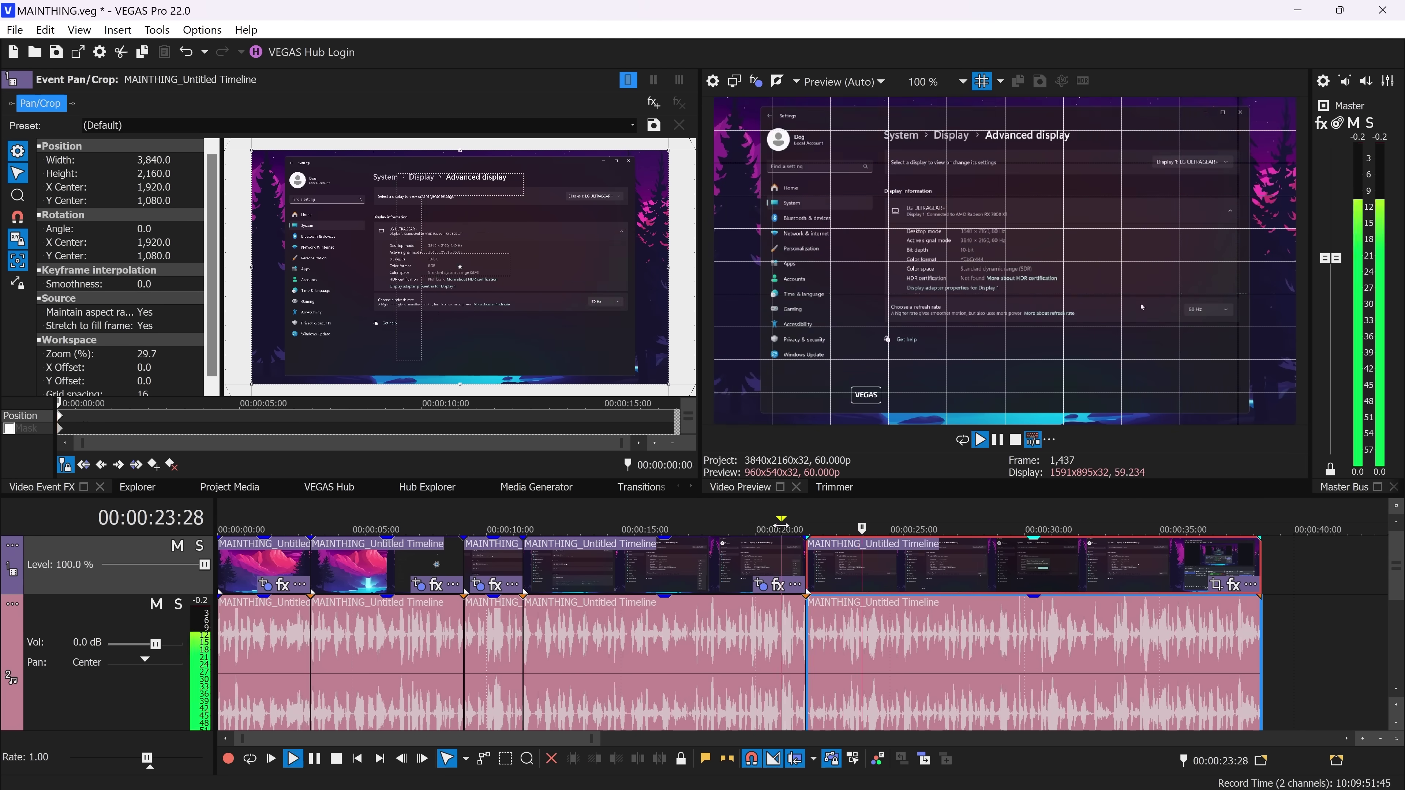
key("s")
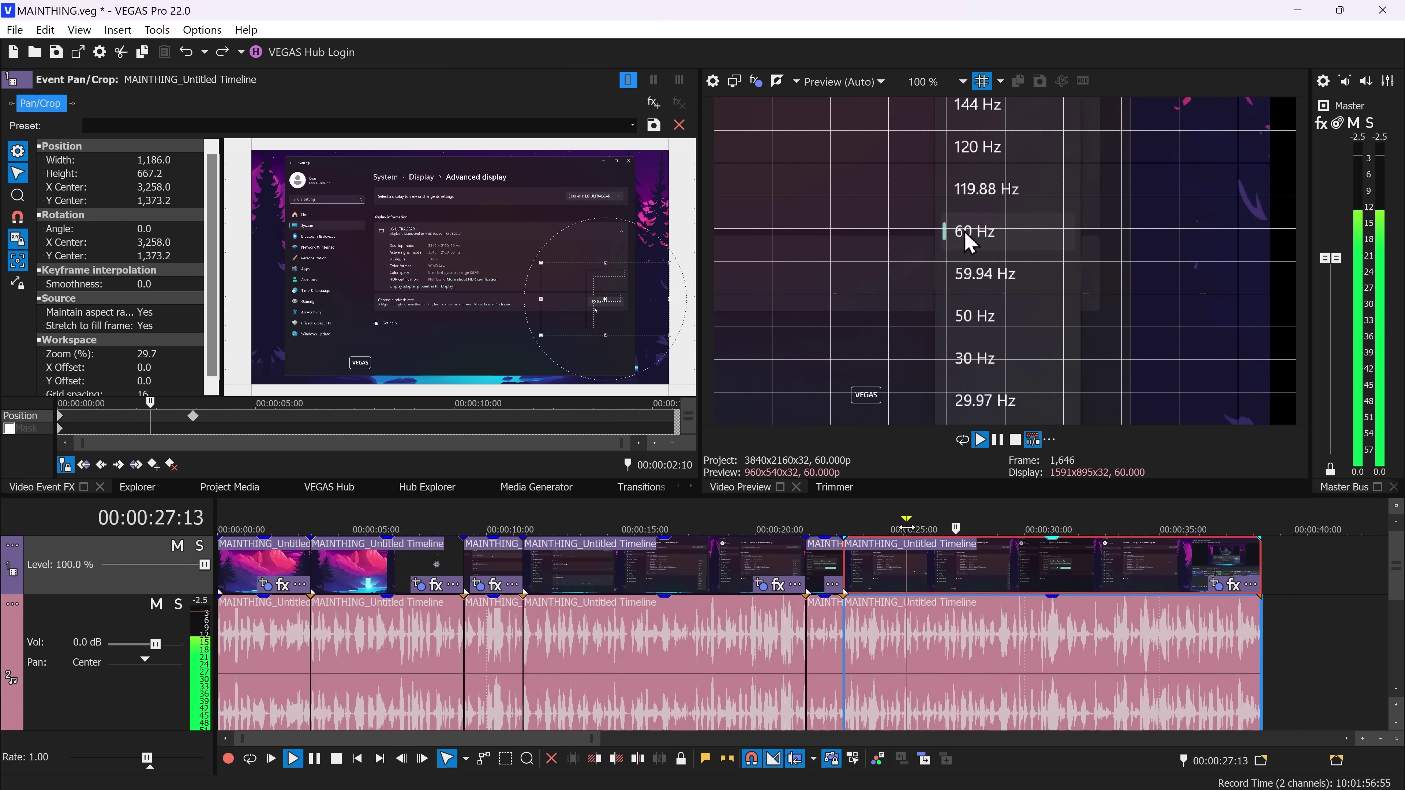
key("s")
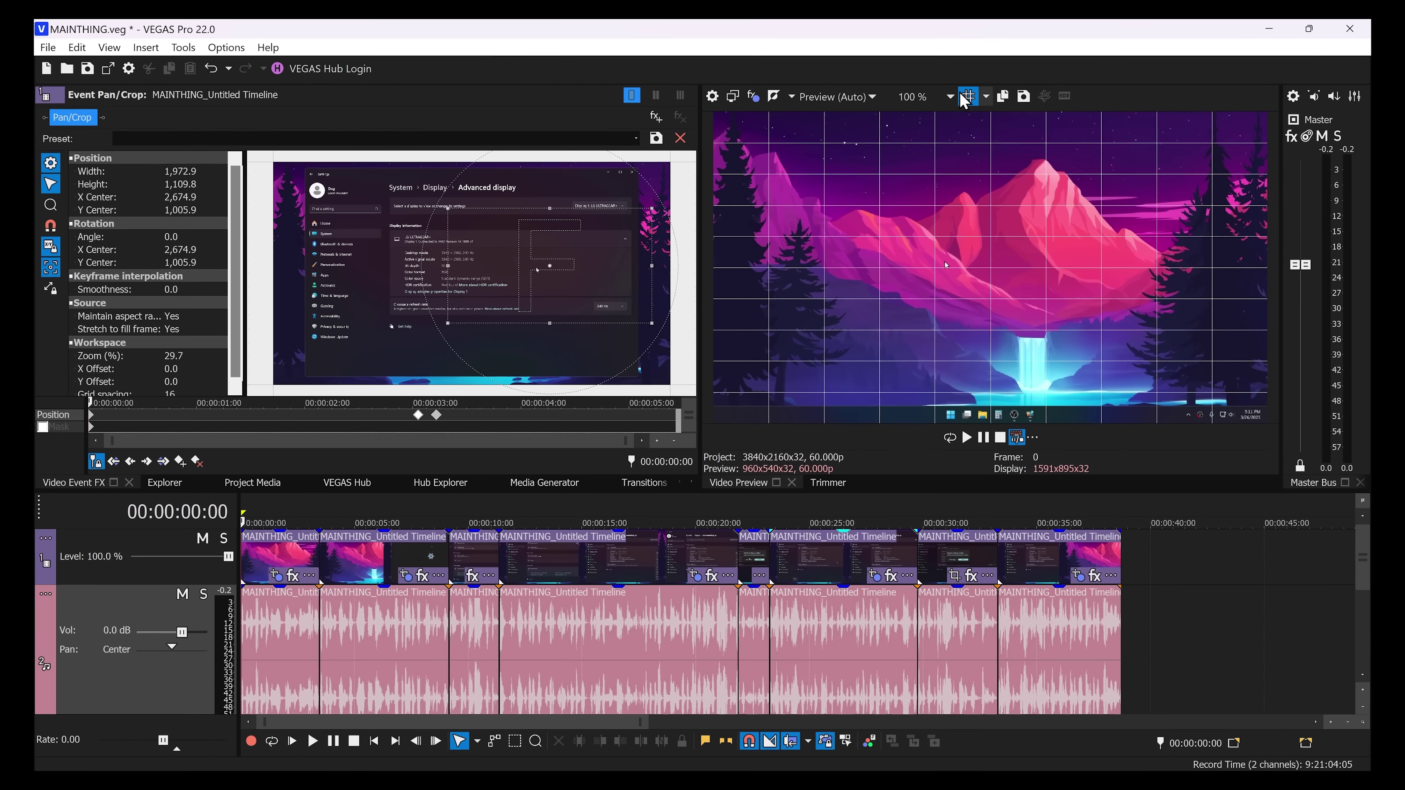
Step: Turn off the preview grid overlay and paste the copied event into the empty timeline area at 00:00:40:26
left_click(965, 100)
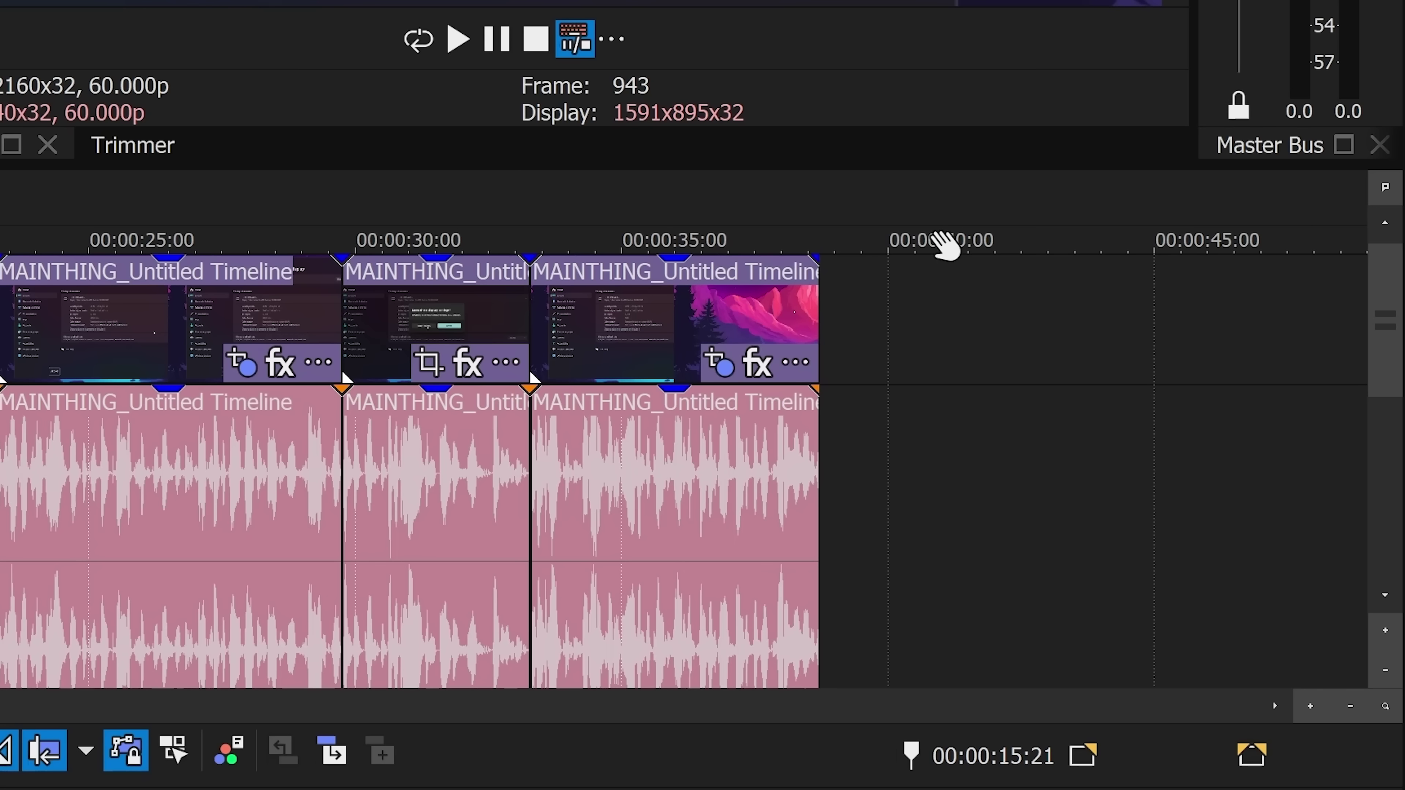
left_click(937, 239)
key("ctrl+v")
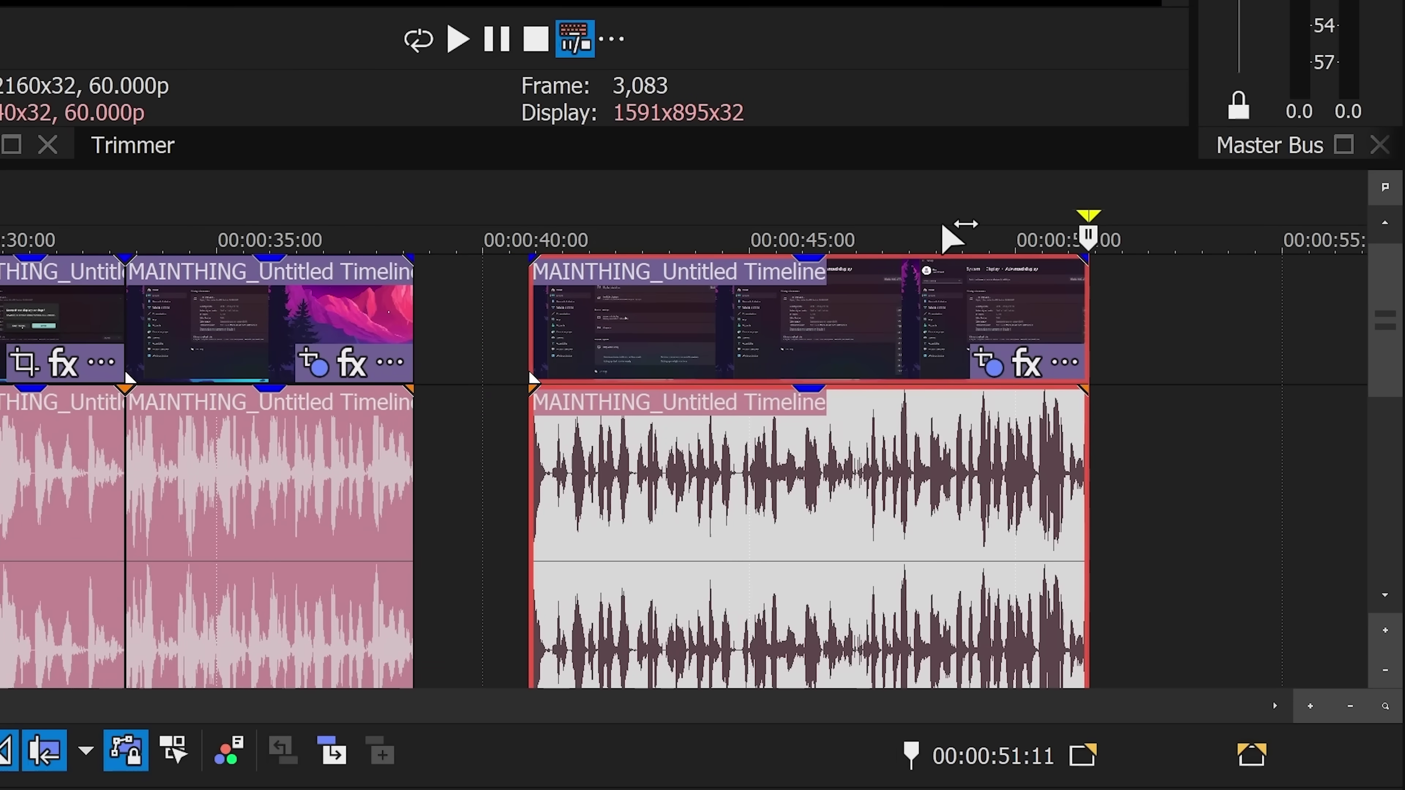
left_click(596, 305)
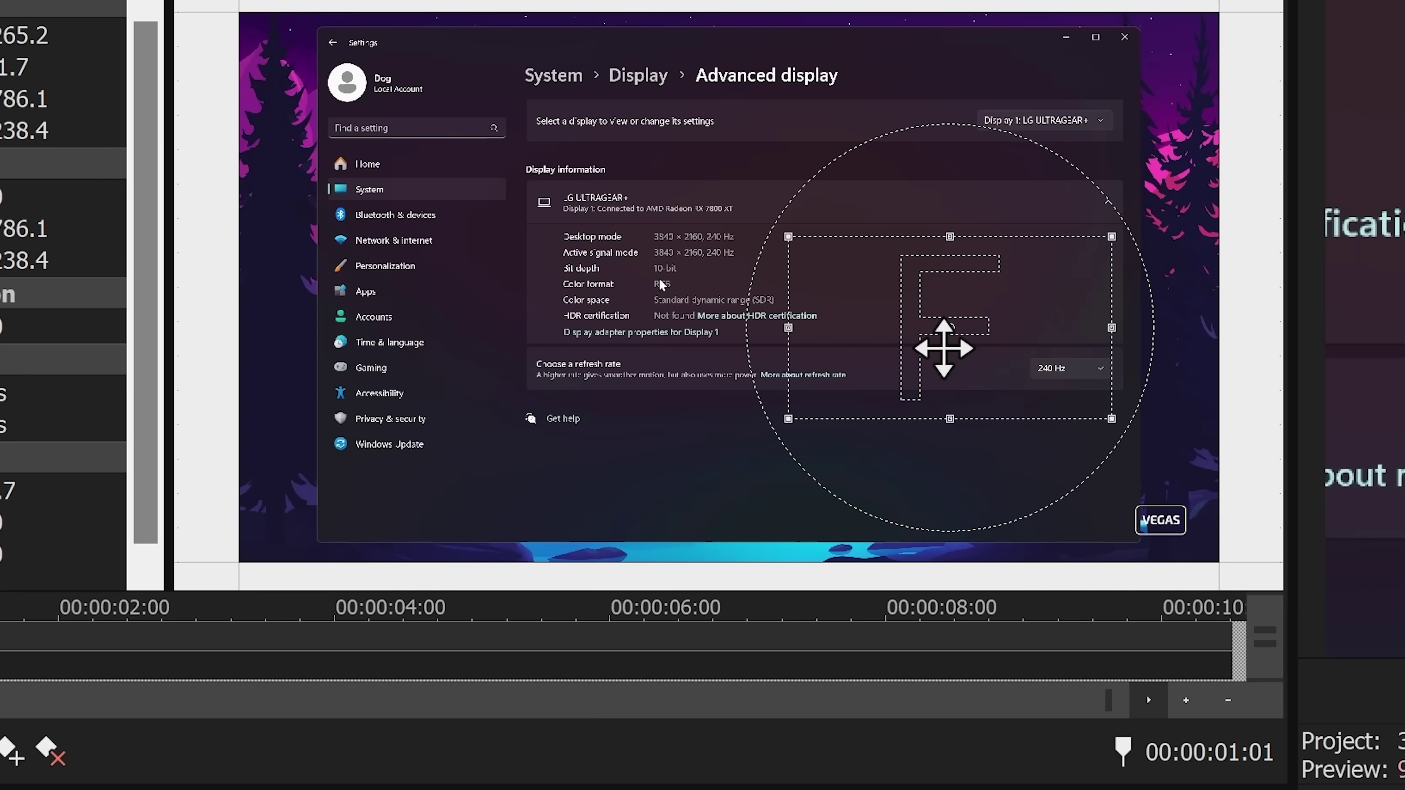
Step: Restore the pasted event's Pan/Crop frame at 00:00:01:01 and compare the first and second Position keyframes
right_click(980, 343)
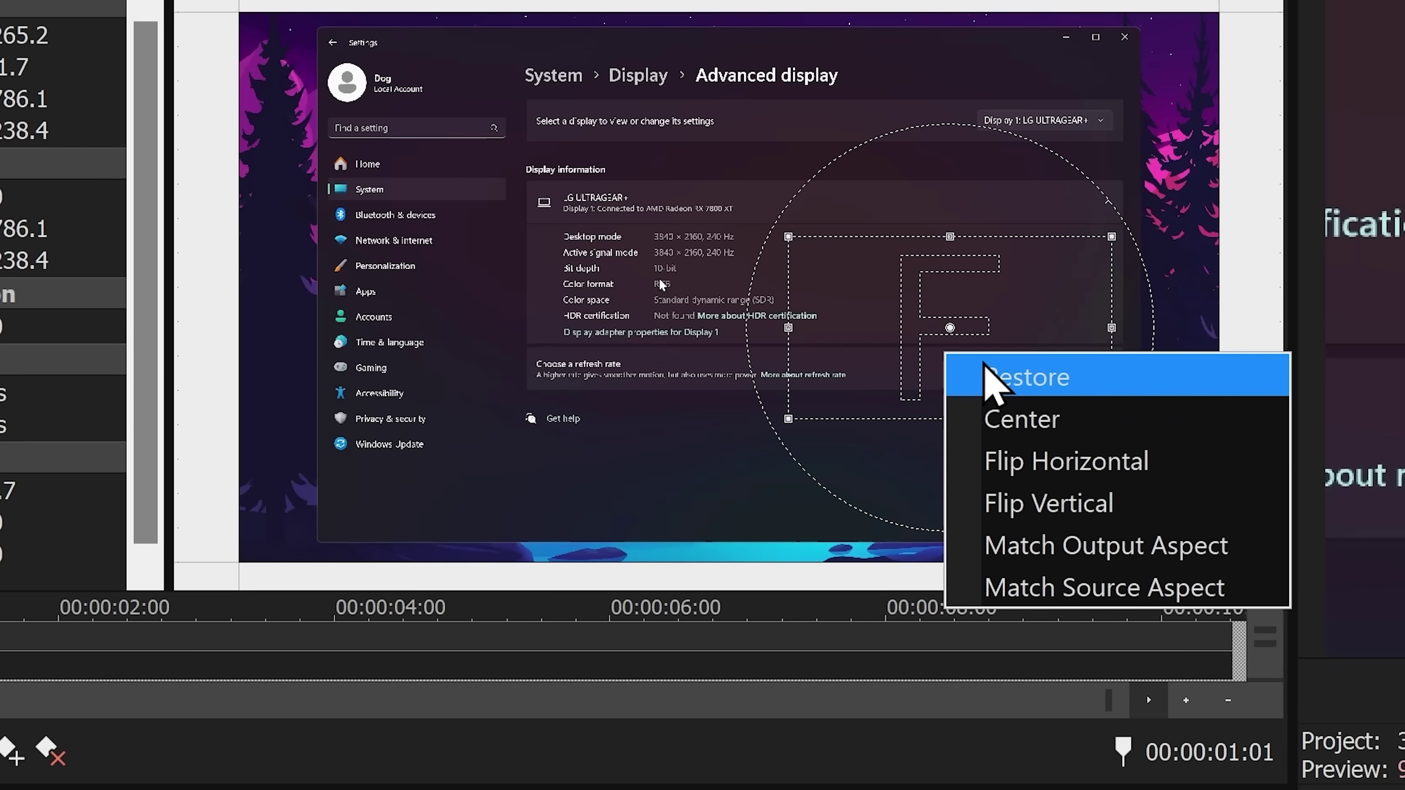
left_click(1003, 353)
left_click(104, 560)
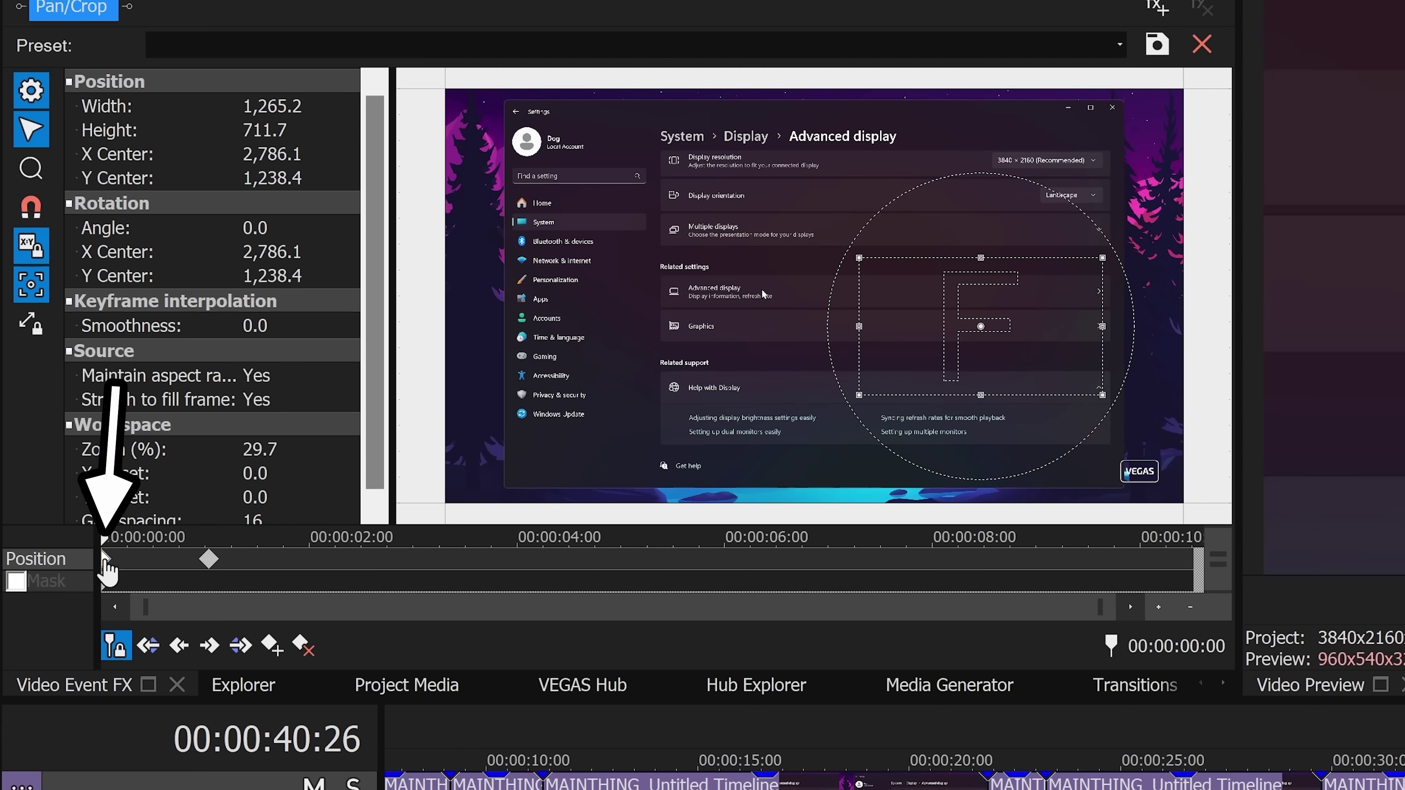
left_click(209, 559)
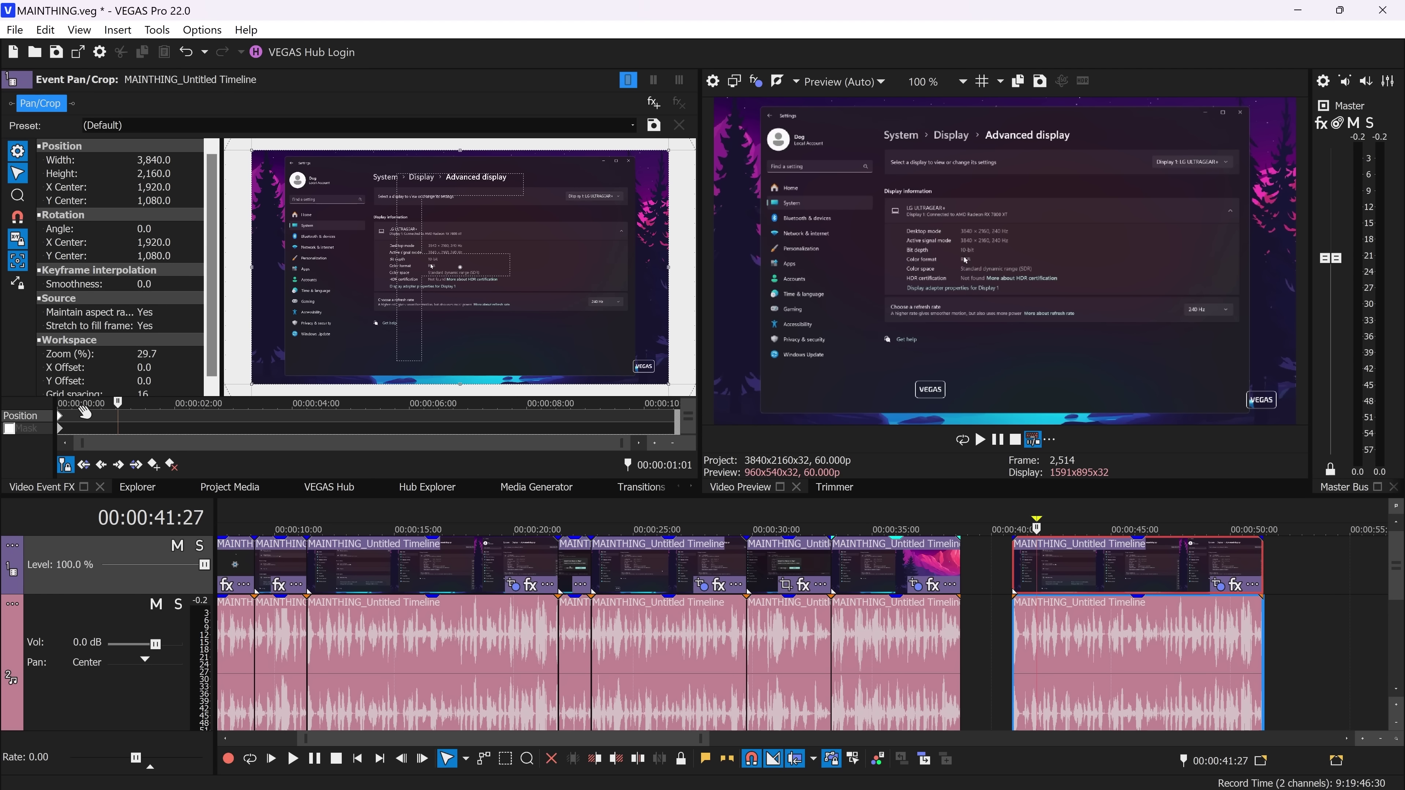
Step: Move the Pan/Crop cursor from the first keyframe to 00:00:05:14 and open the first Position keyframe's options
left_click(60, 415)
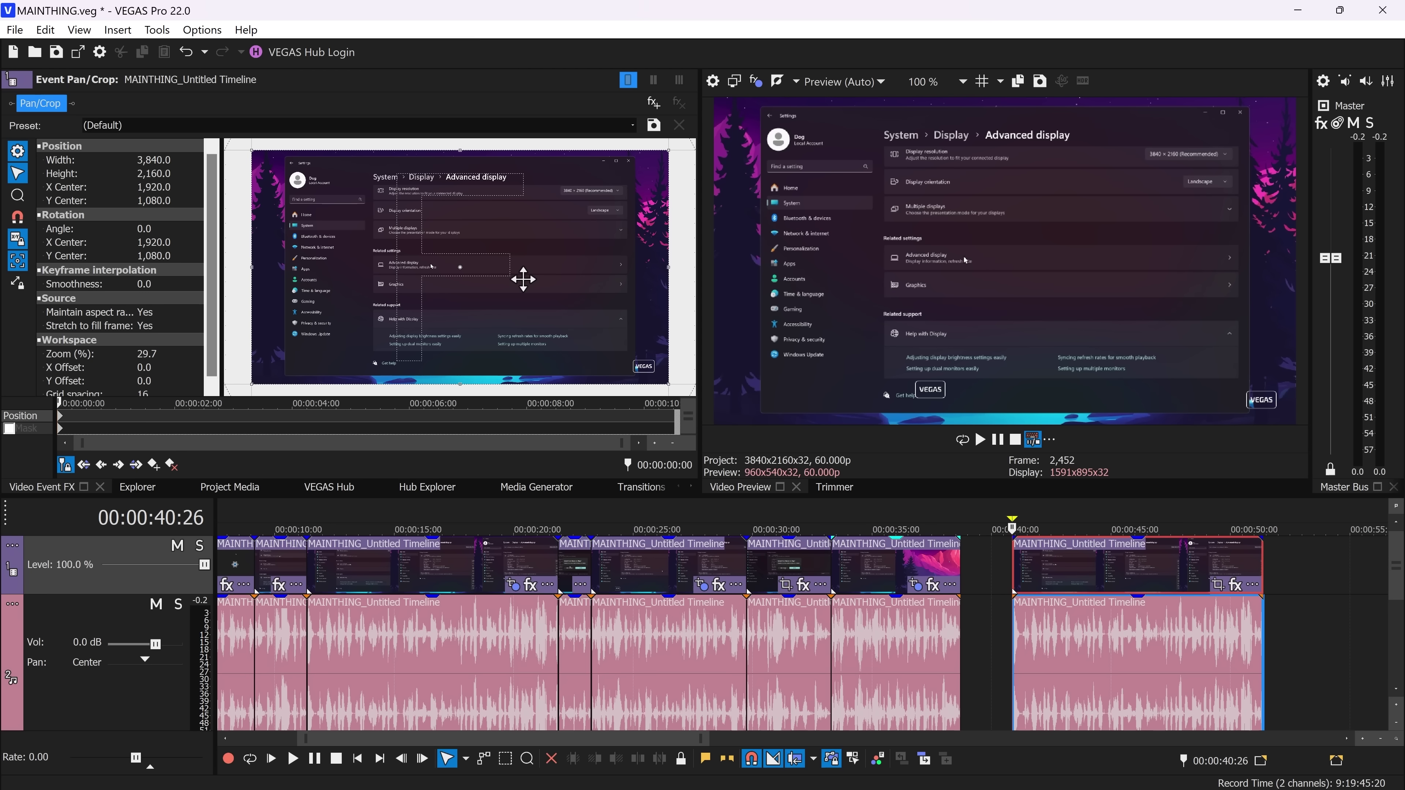
left_click(379, 414)
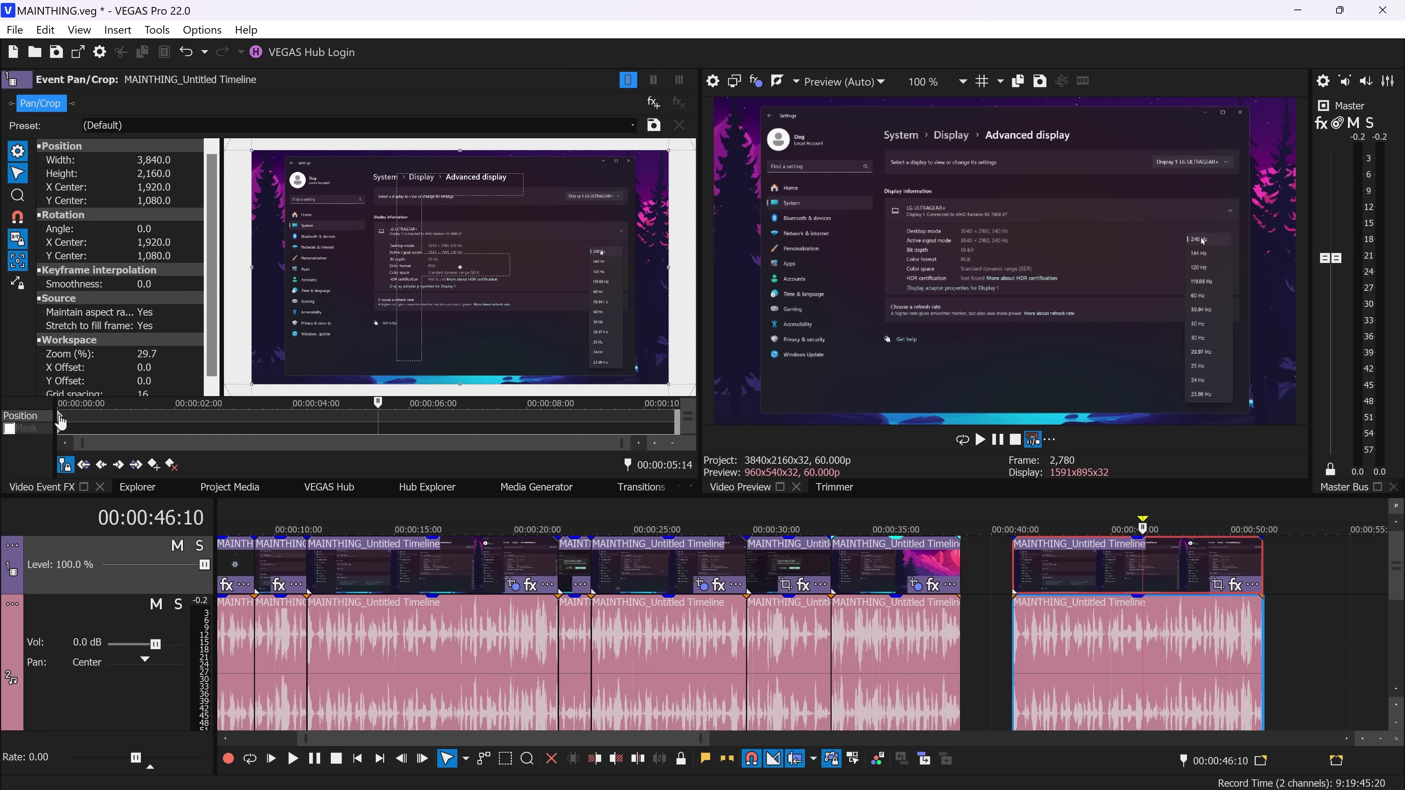
right_click(60, 422)
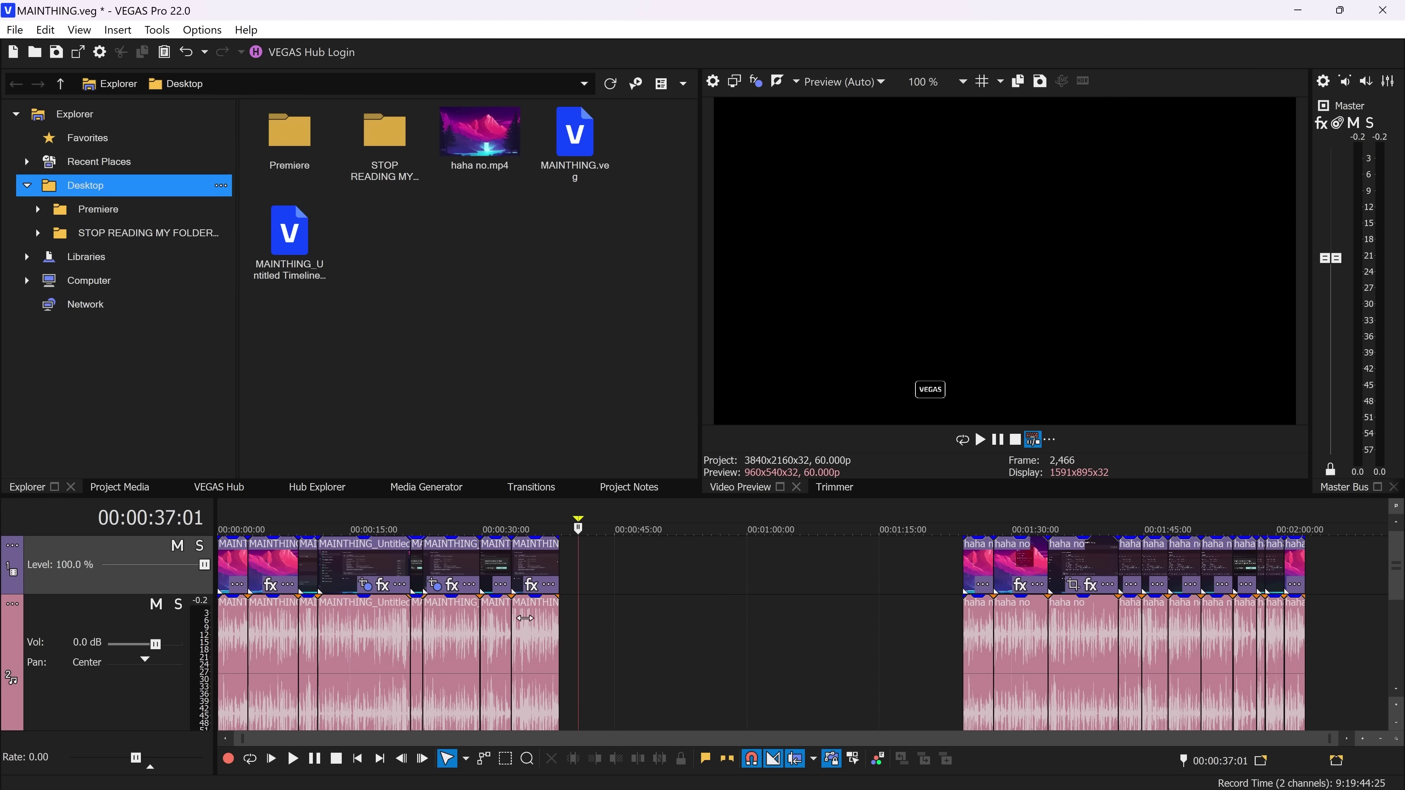
Step: Play the timeline from its beginning and end the unresponsive VEGAS Pro process
key("ctrl+Home")
key("space")
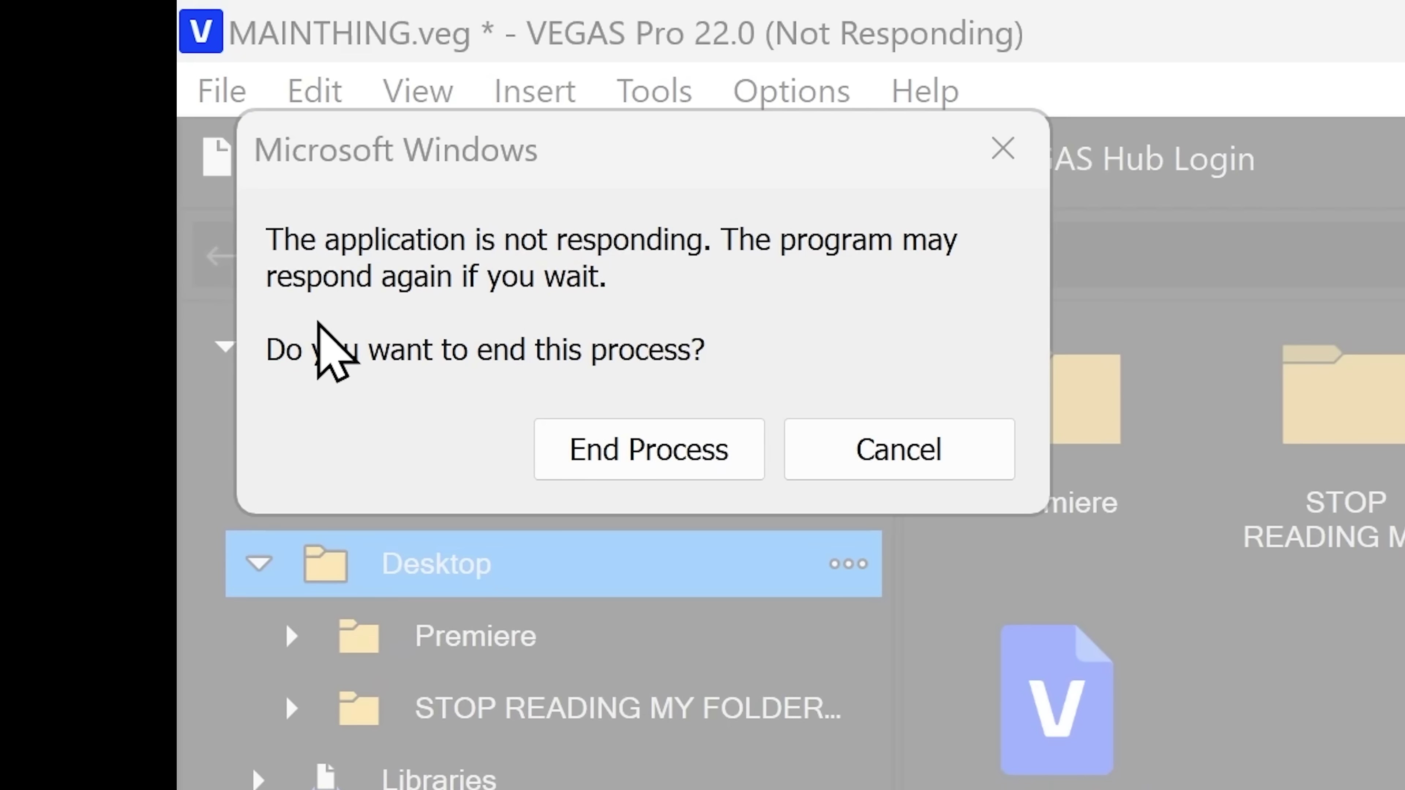
left_click(899, 449)
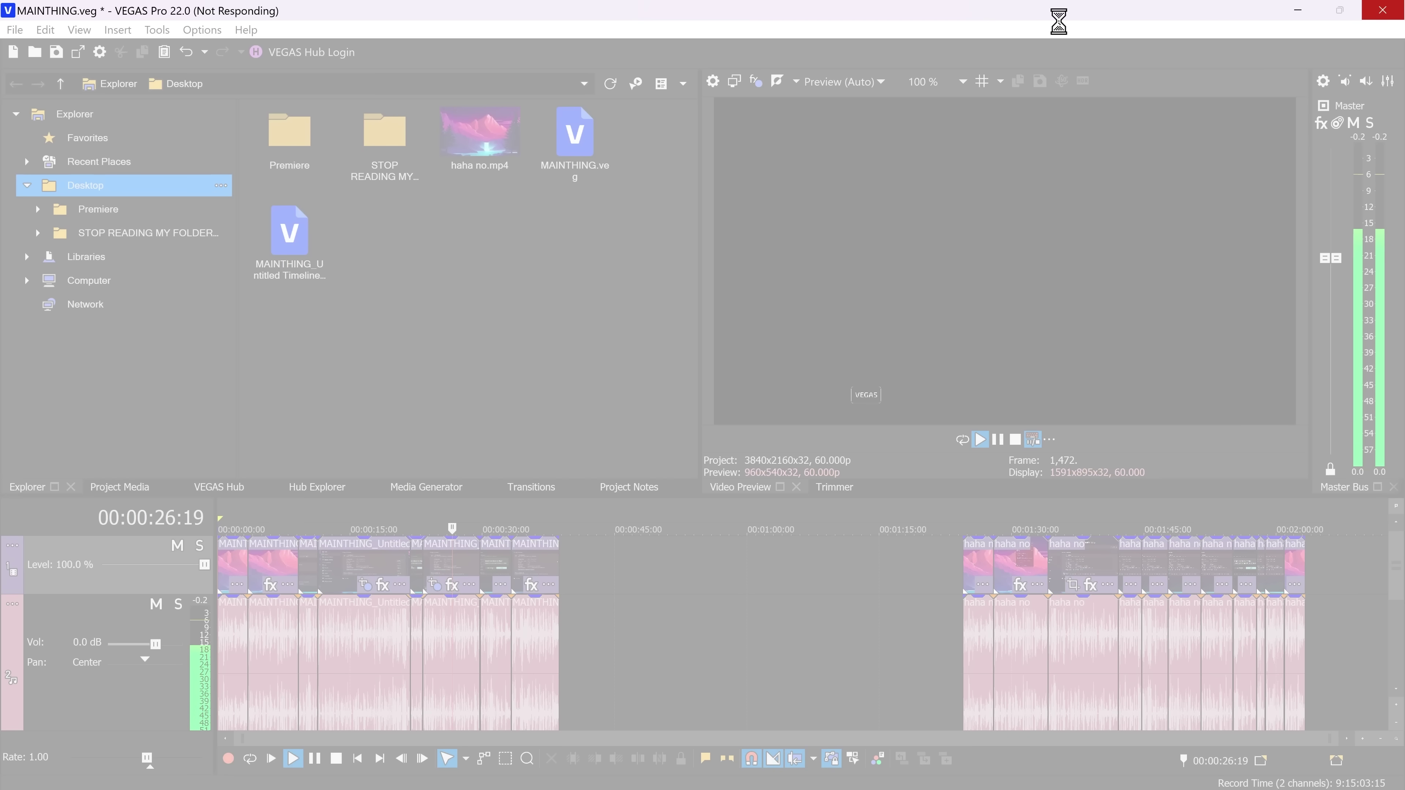
left_click(656, 429)
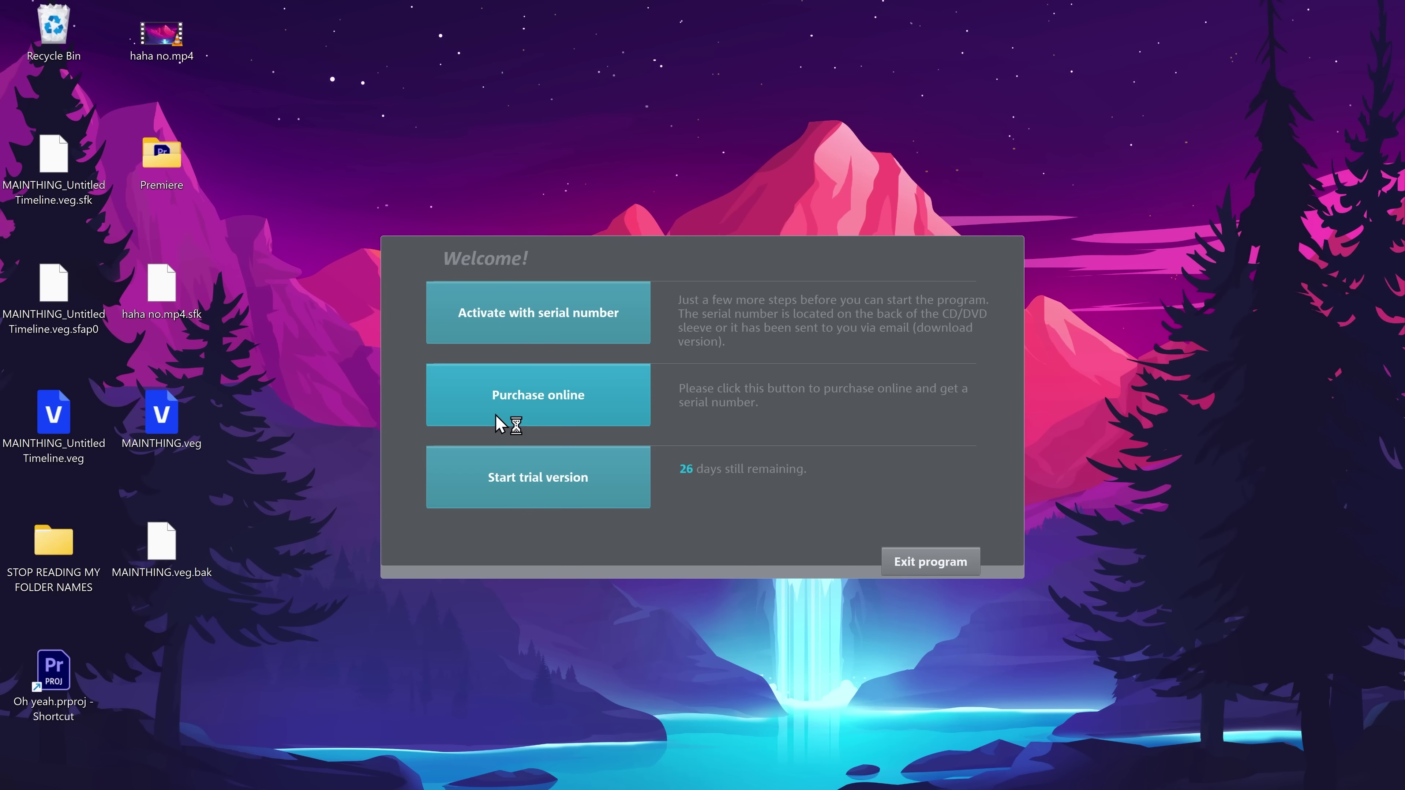
Step: Start the VEGAS Pro trial version and magnify the MAINTHING.veg timeline
left_click(570, 487)
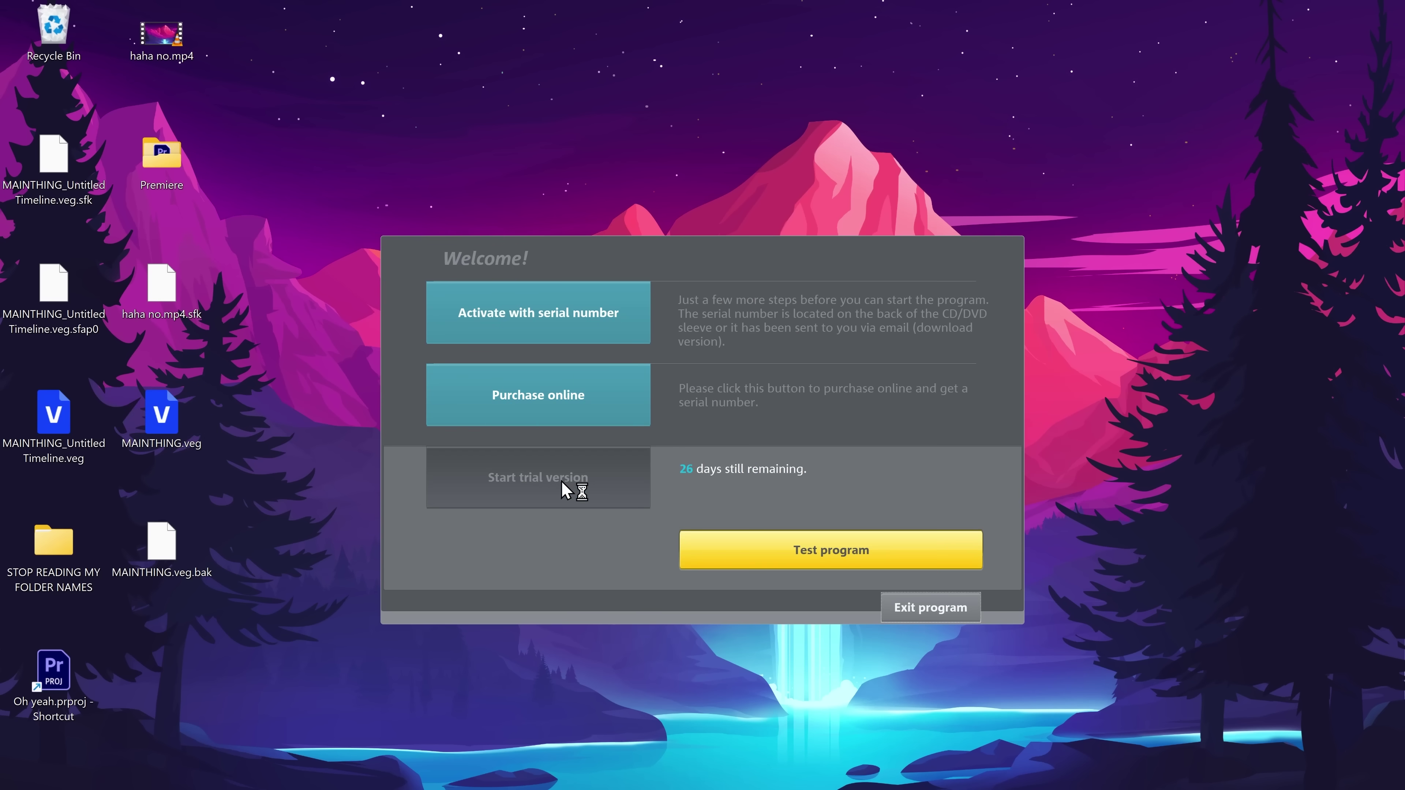
left_click(738, 550)
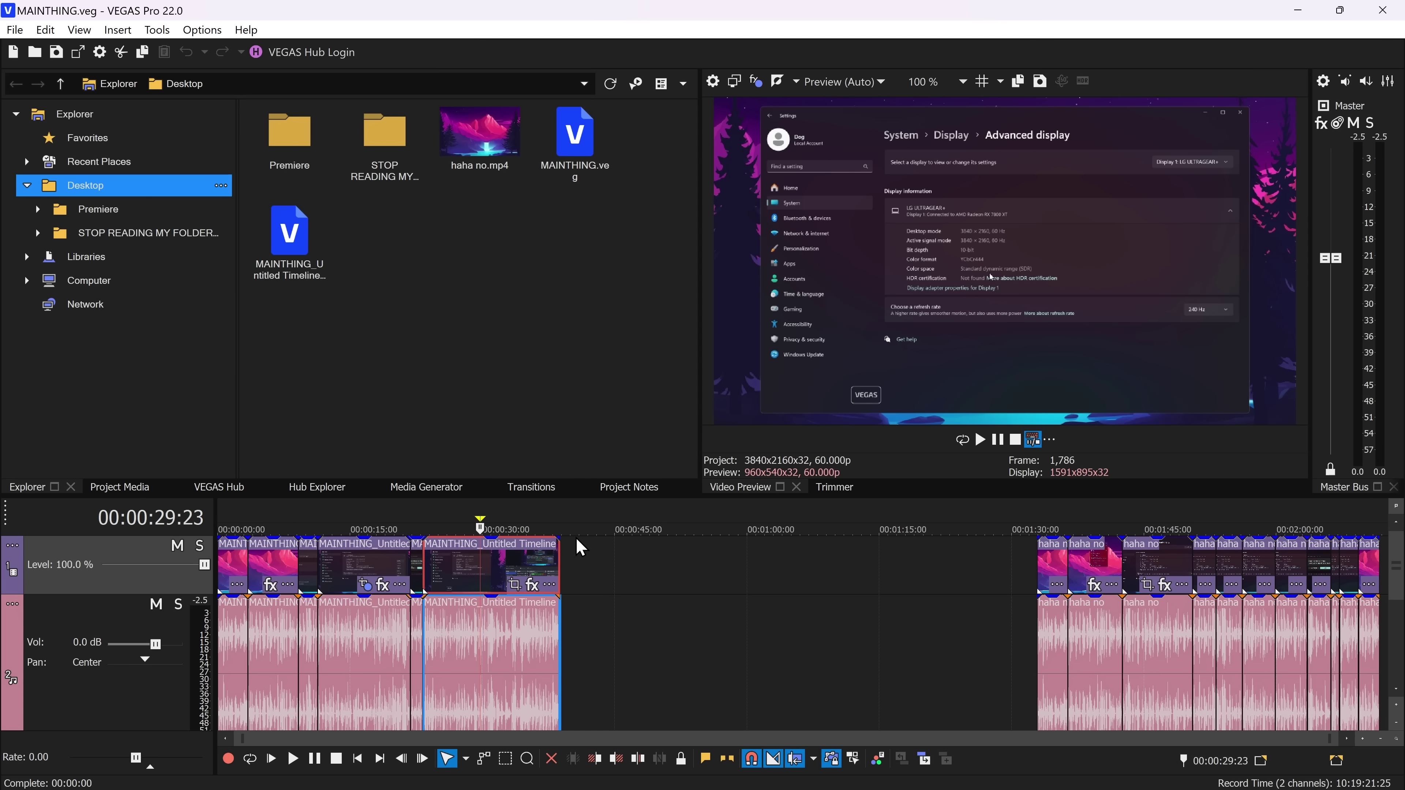
scroll(578, 547, "up", 4)
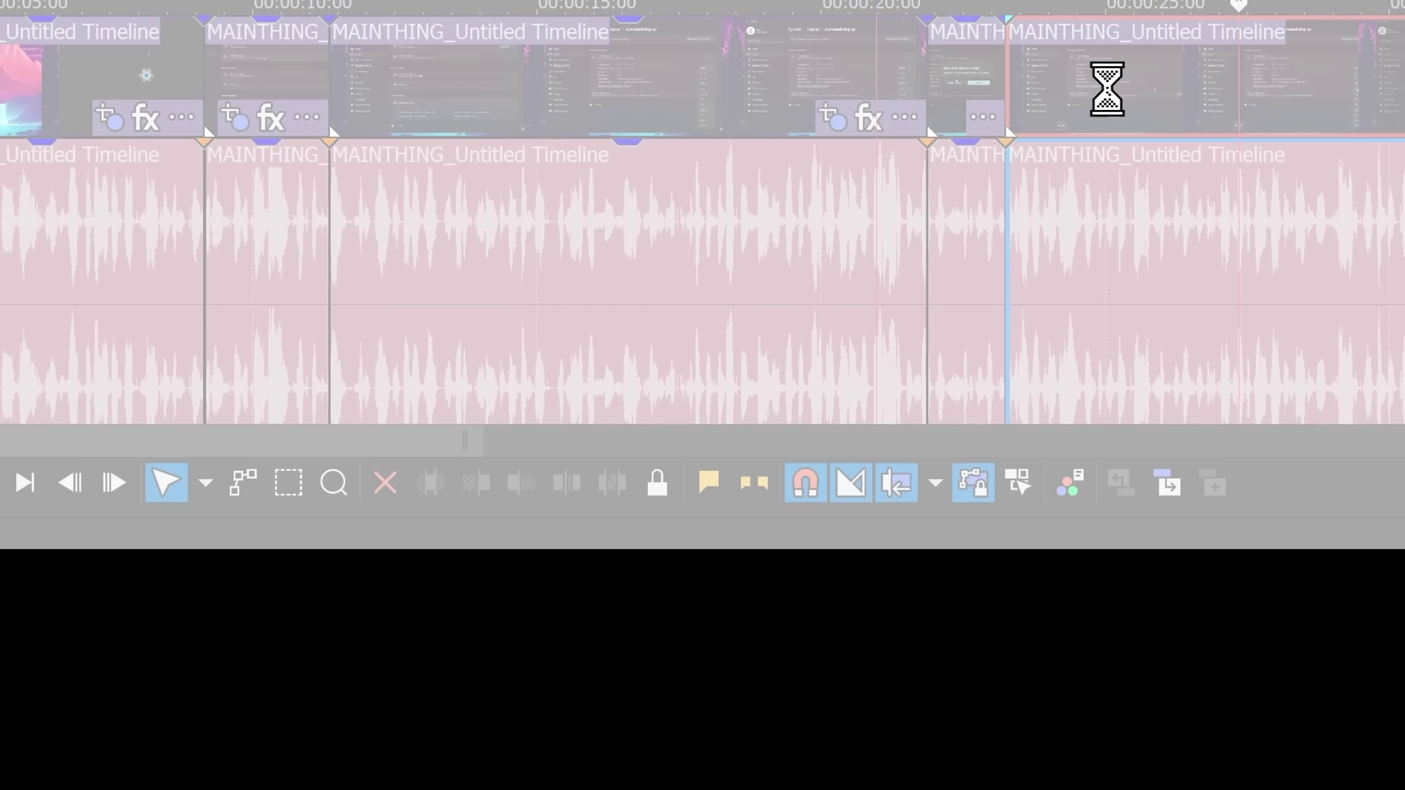
Step: Close the unresponsive VEGAS Pro, reopen the MAINTHING.veg project and select the short event before the last timeline event
mouse_move(709, 776)
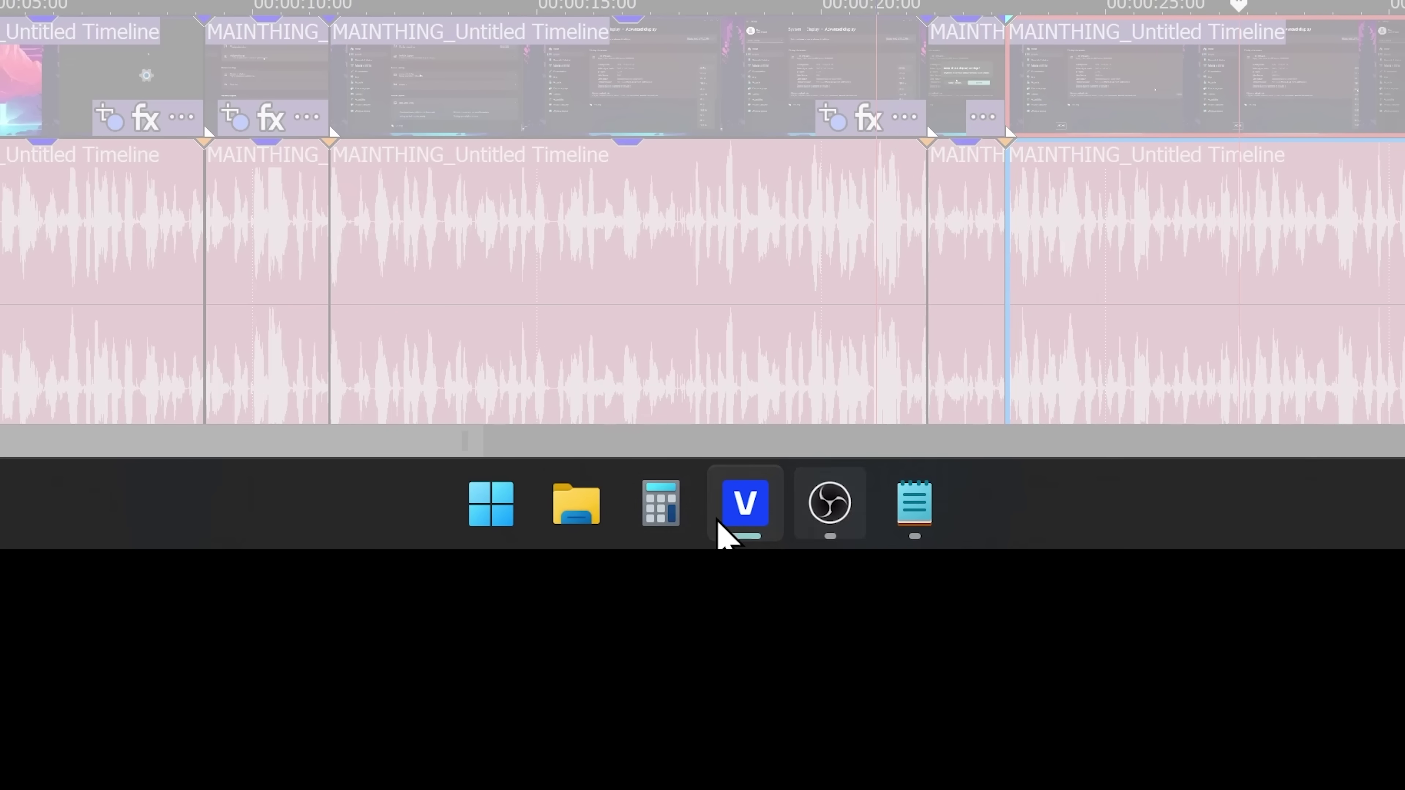
mouse_move(746, 509)
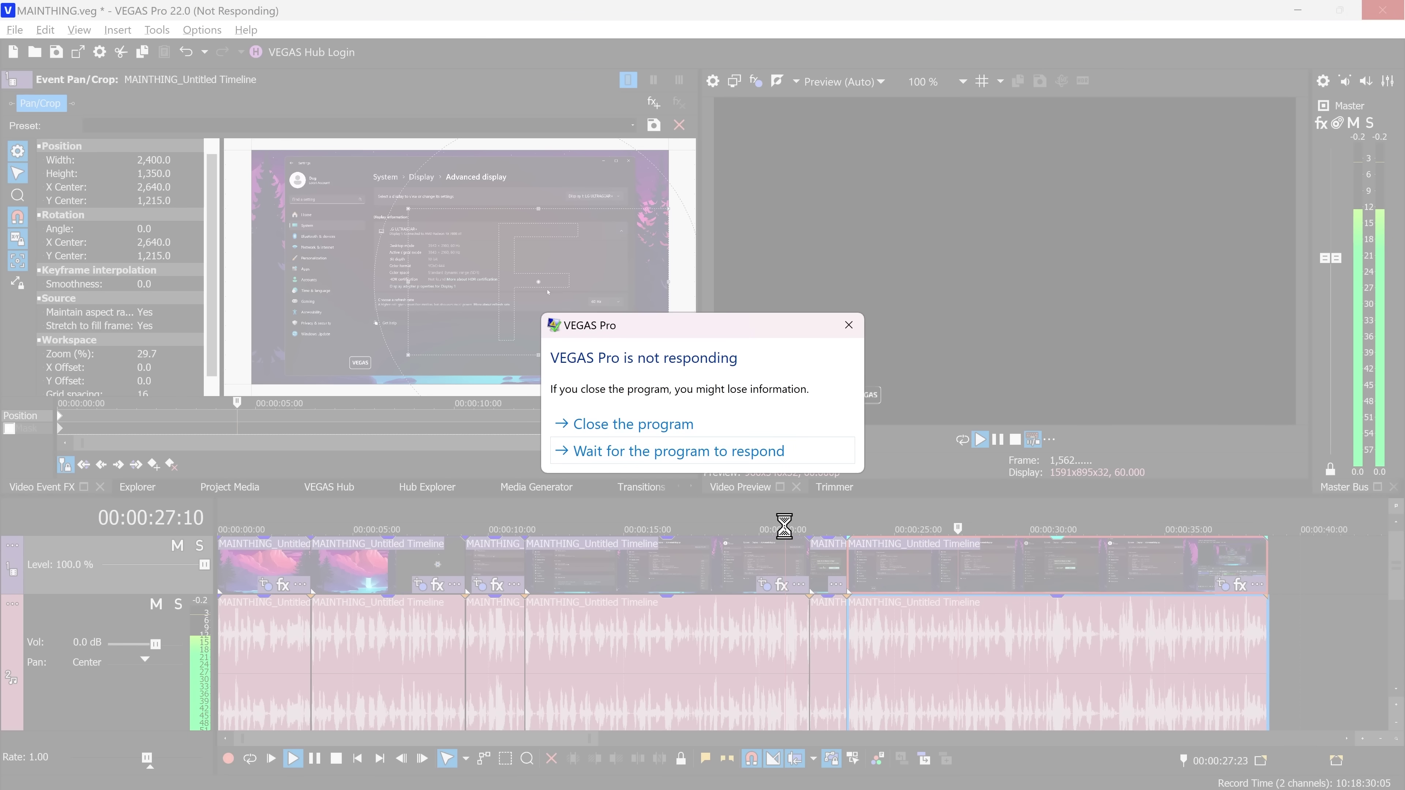
left_click(618, 426)
double_click(180, 419)
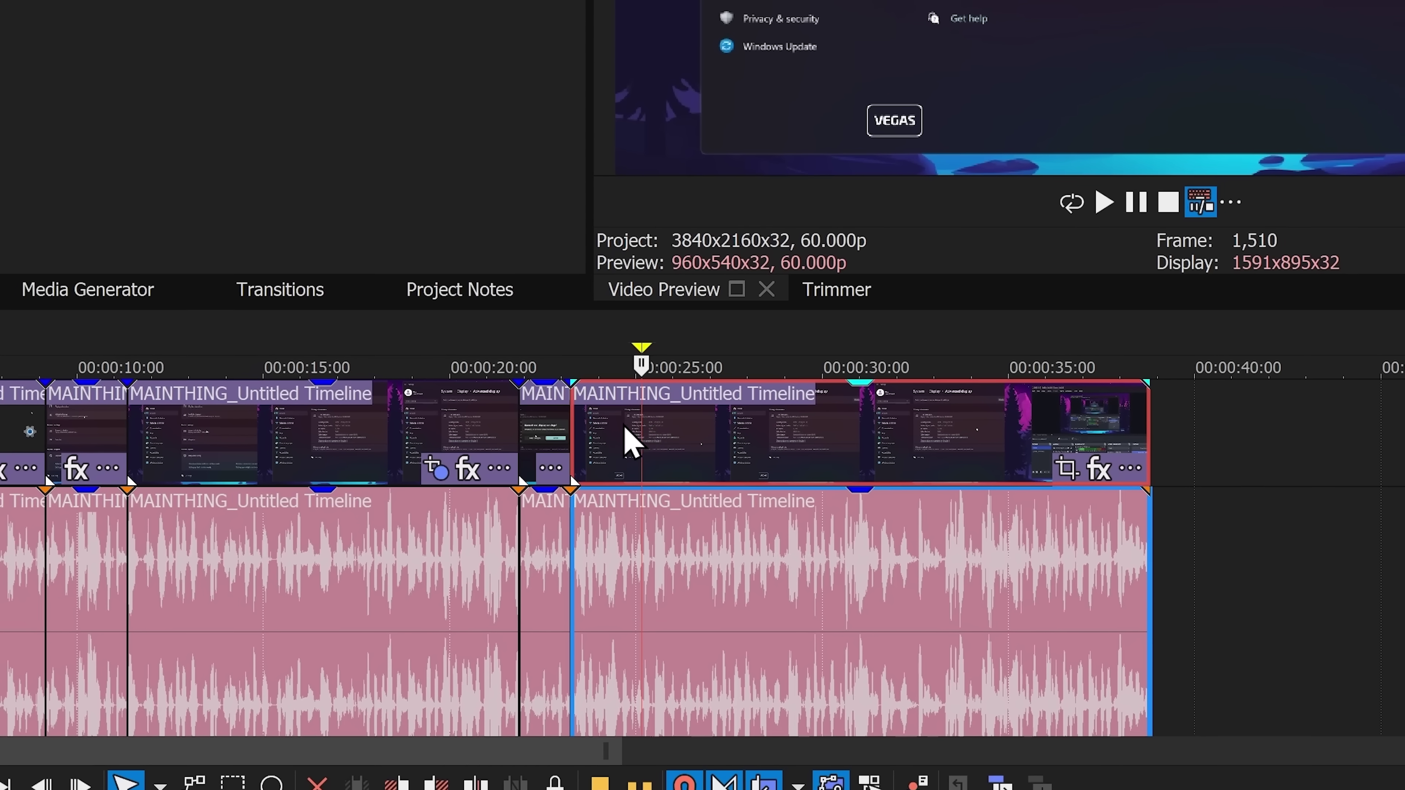
left_click(551, 454)
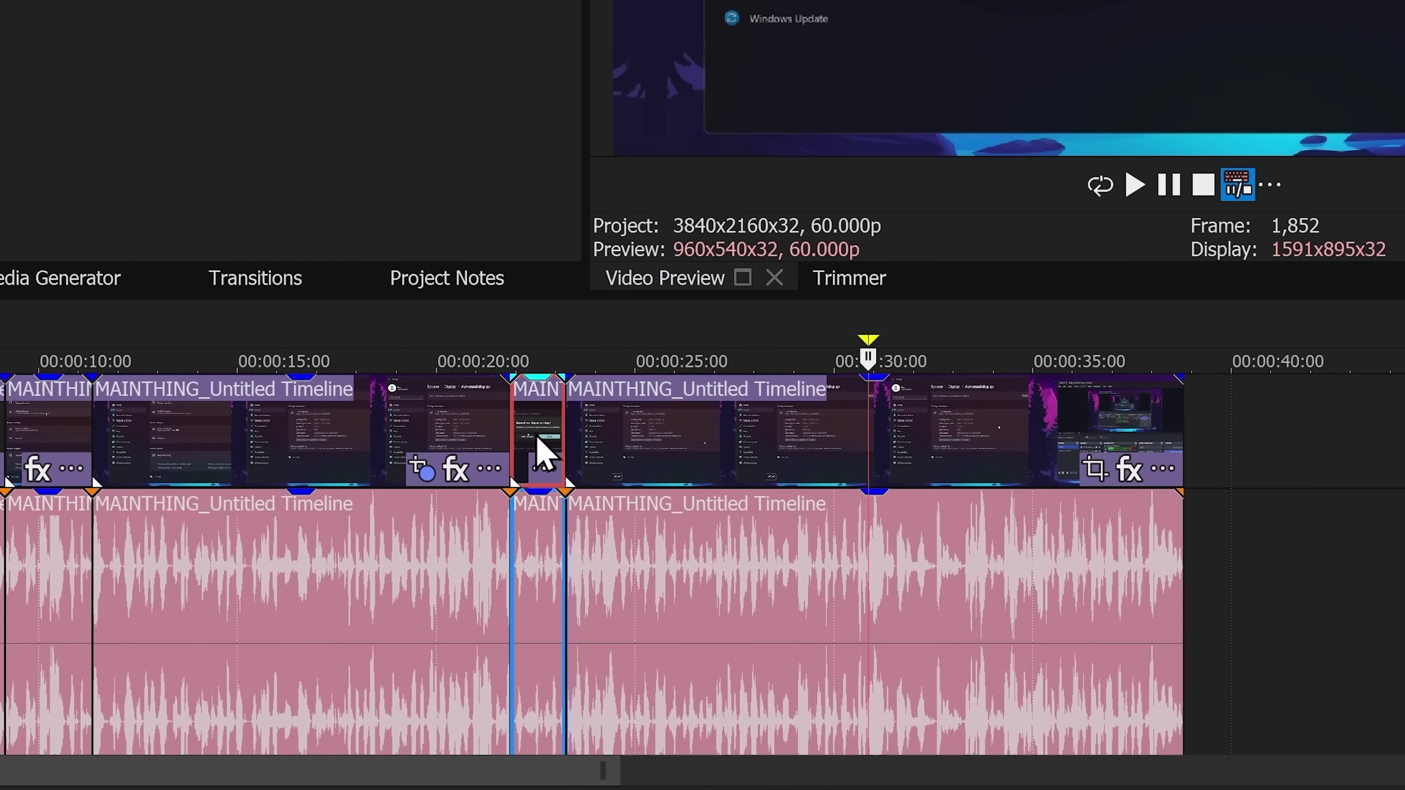
Step: Clear the "Zoom in/out with keyframes" line from the feature checklist in Notepad
left_click_drag(433, 350, 929, 353)
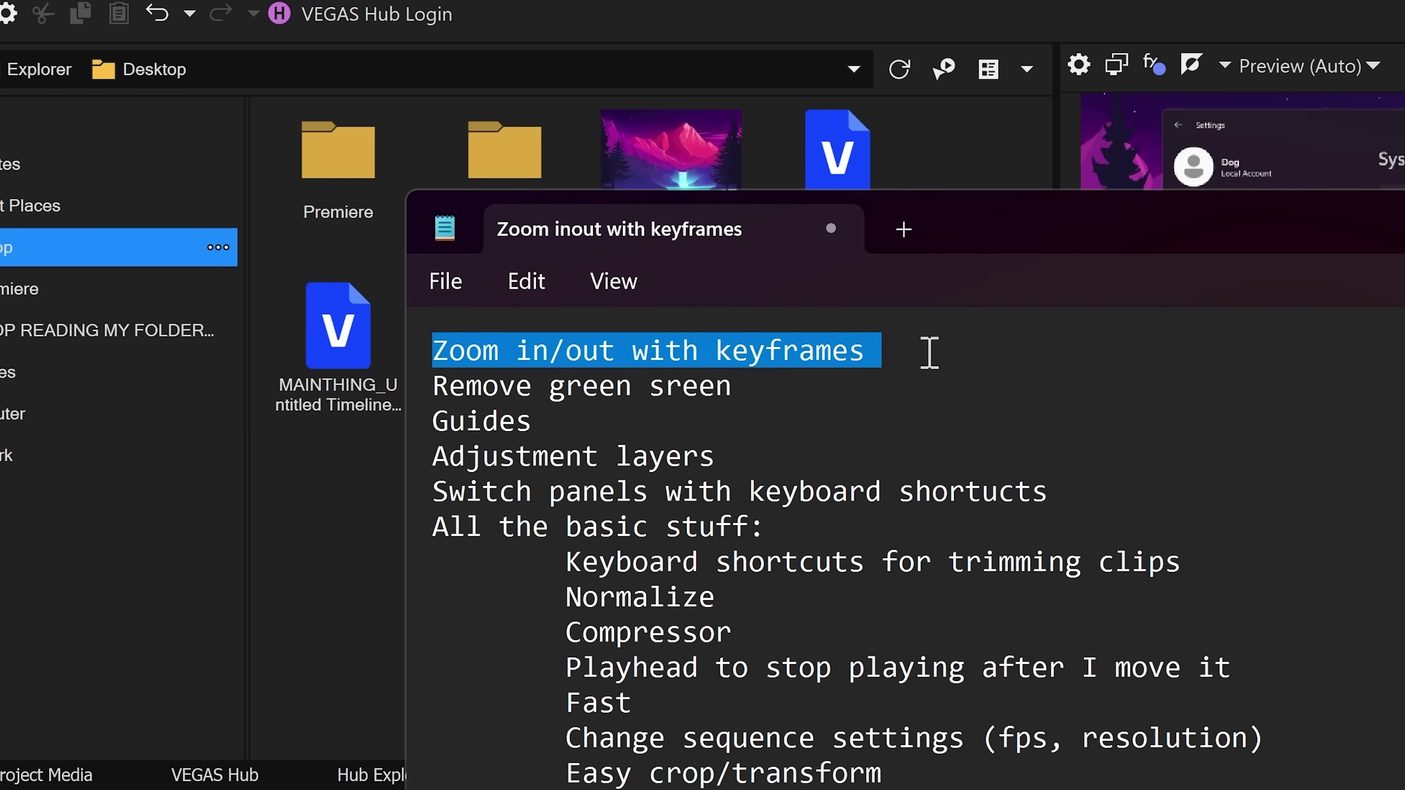
left_click(931, 353)
key("shift+Home")
key("BackSpace")
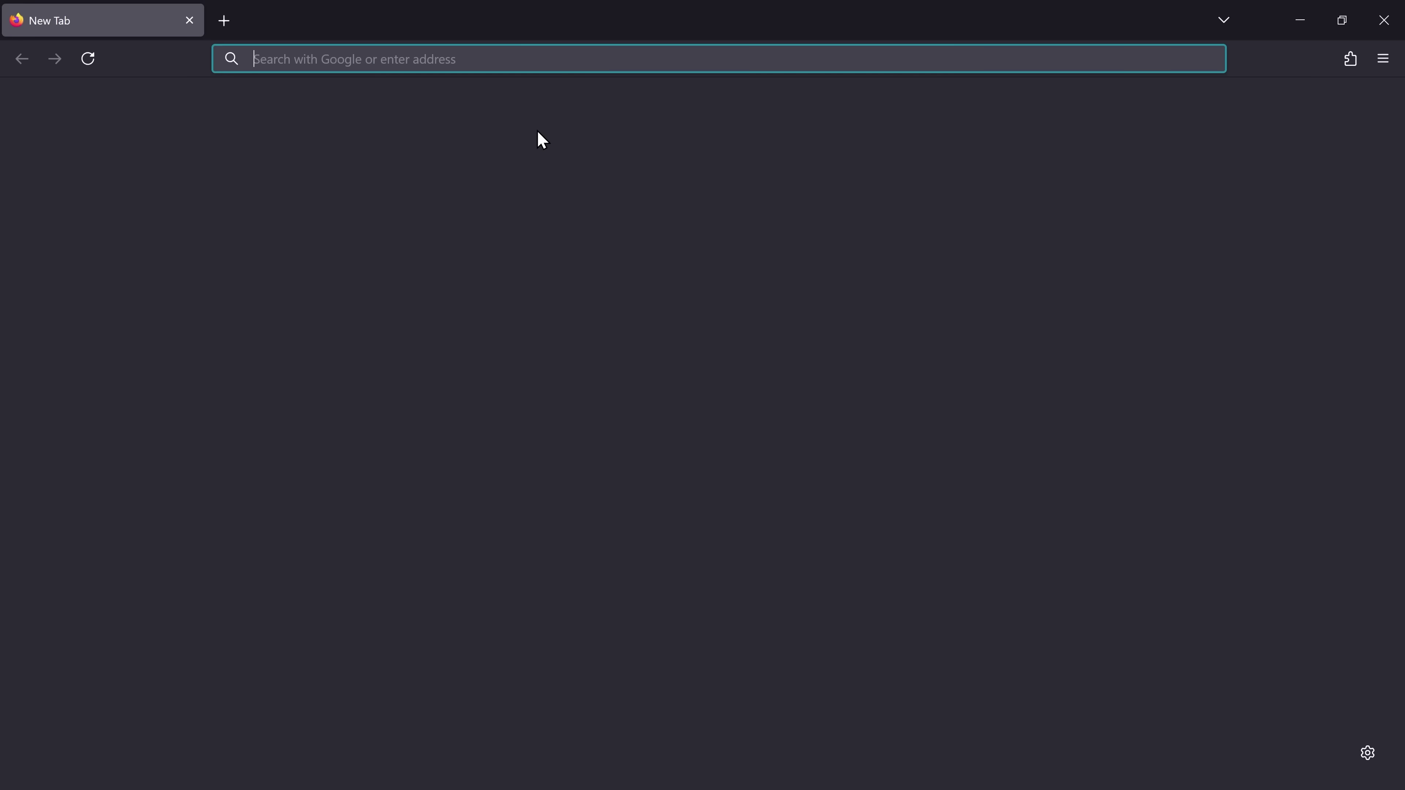
Step: Open youtube.com in the browser and examine the written guide's Video Effects and Chroma Keyer instructions for removing a green screen
type("youtube.com")
key("Return")
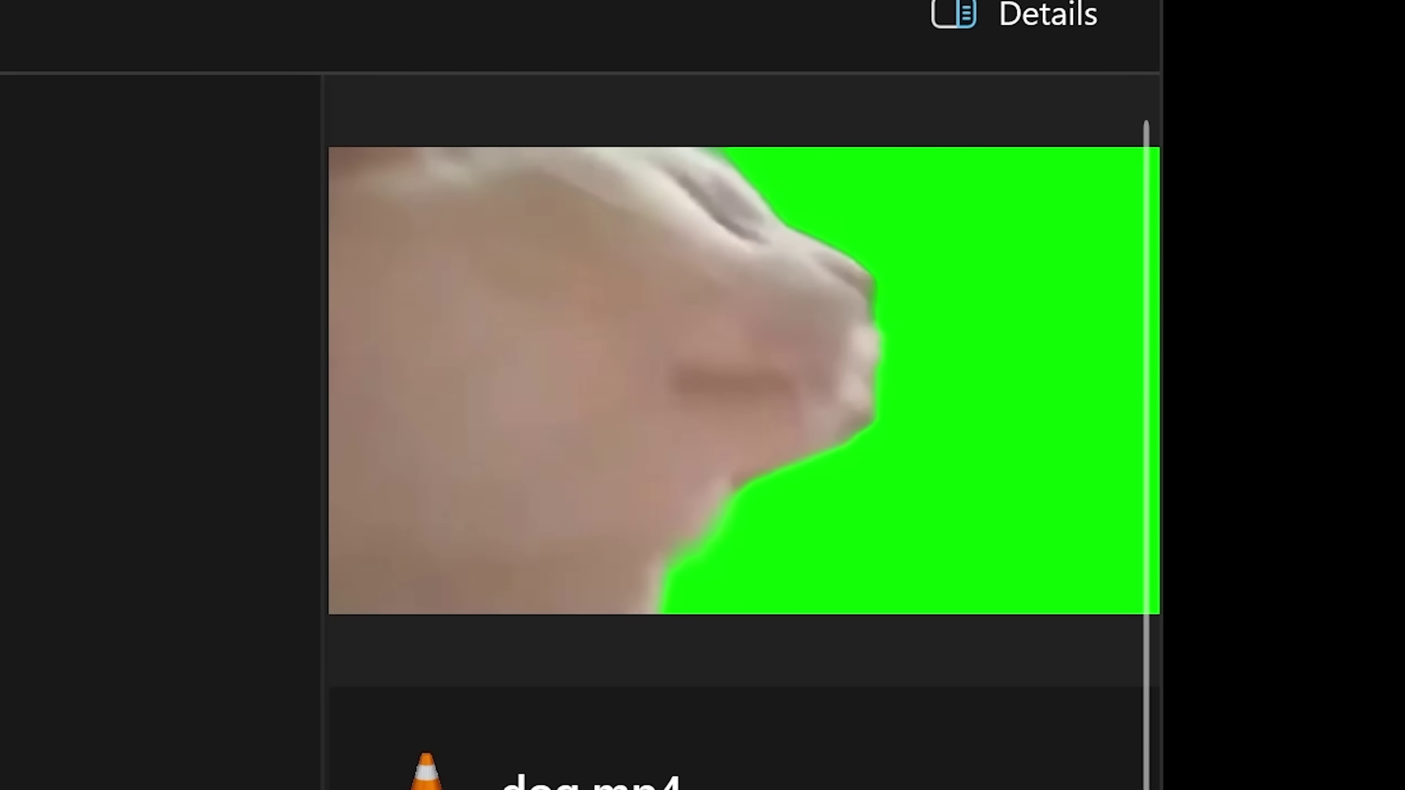
left_click_drag(337, 478, 1161, 564)
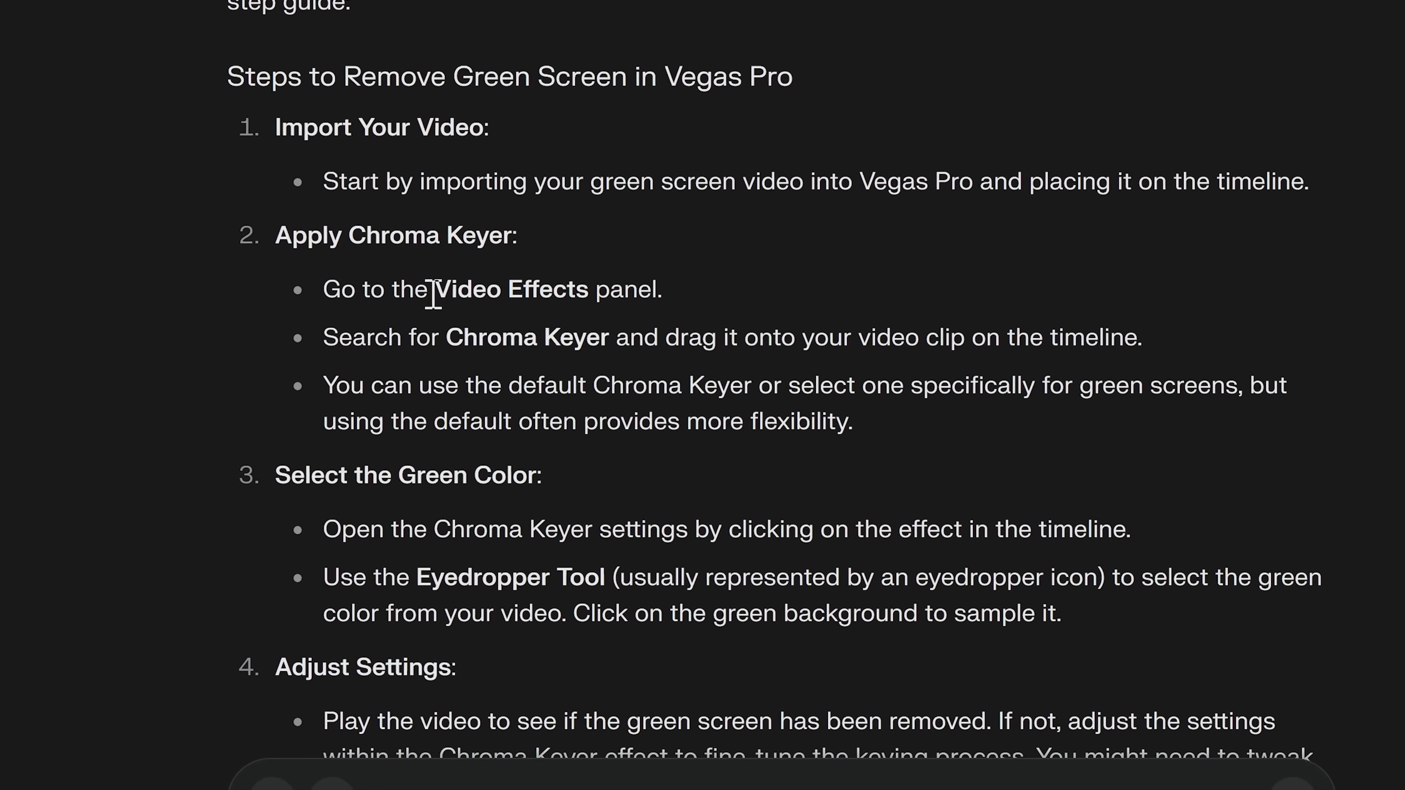
left_click_drag(433, 294, 590, 293)
left_click_drag(445, 338, 1139, 337)
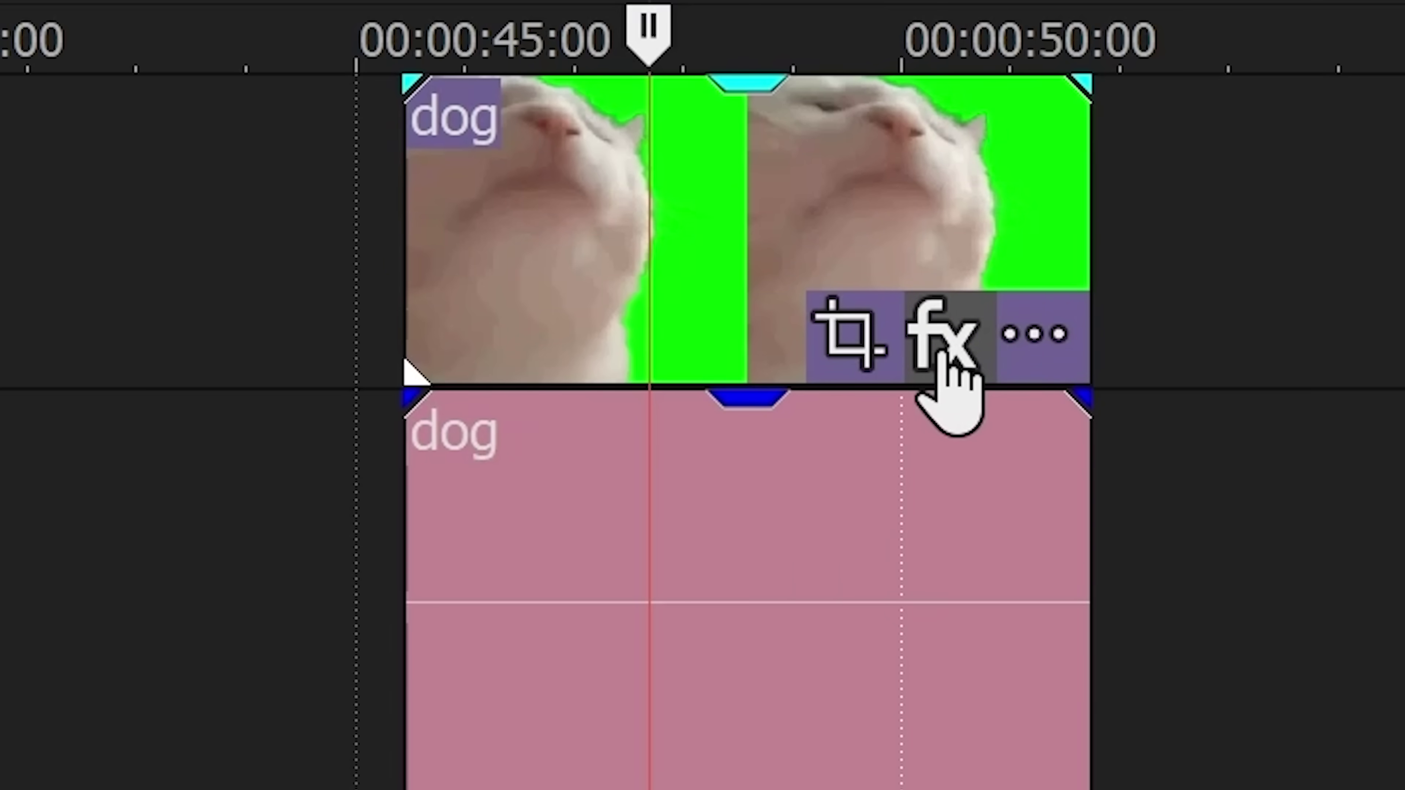
Step: Open the video effects chooser for the dog event and search it for "chrom"
left_click(943, 354)
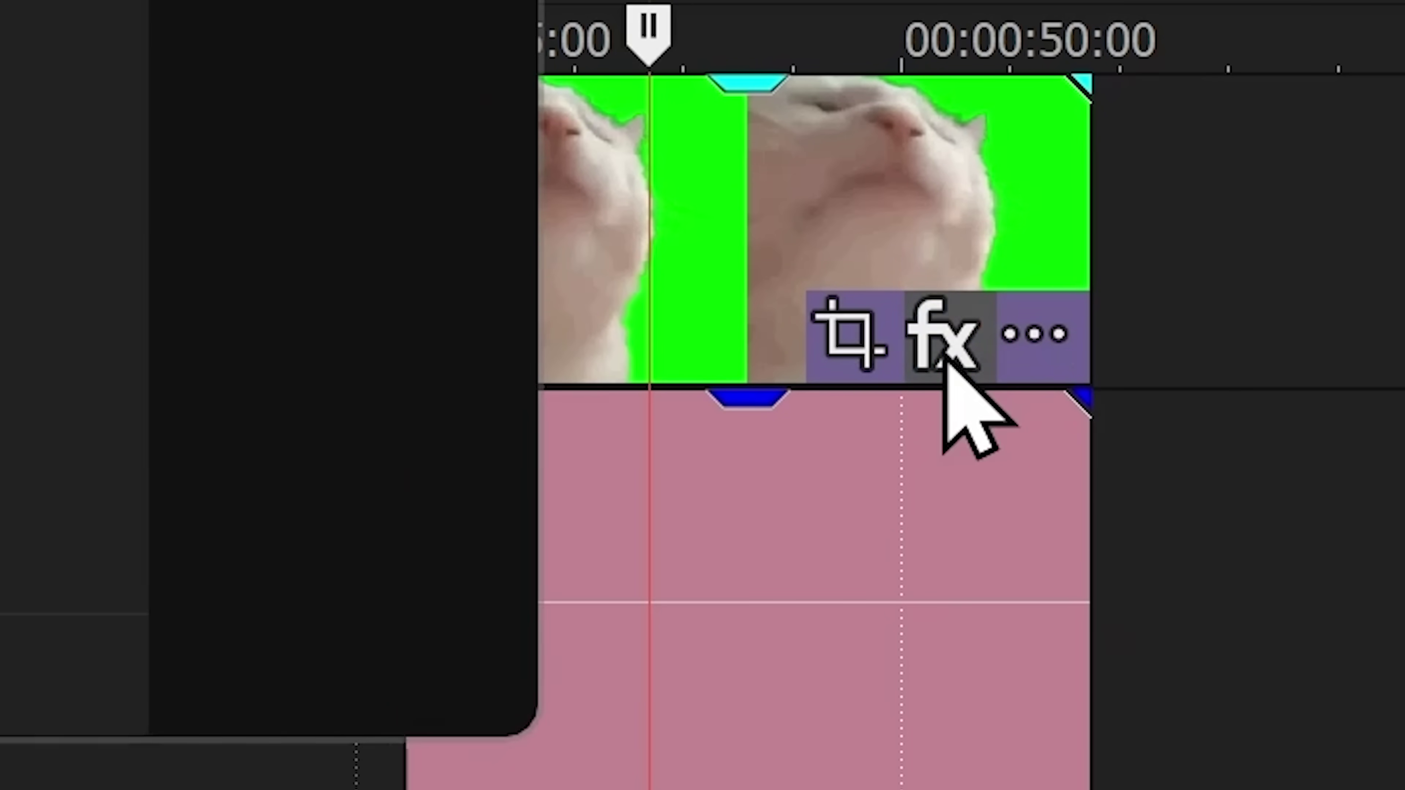
type("chrom")
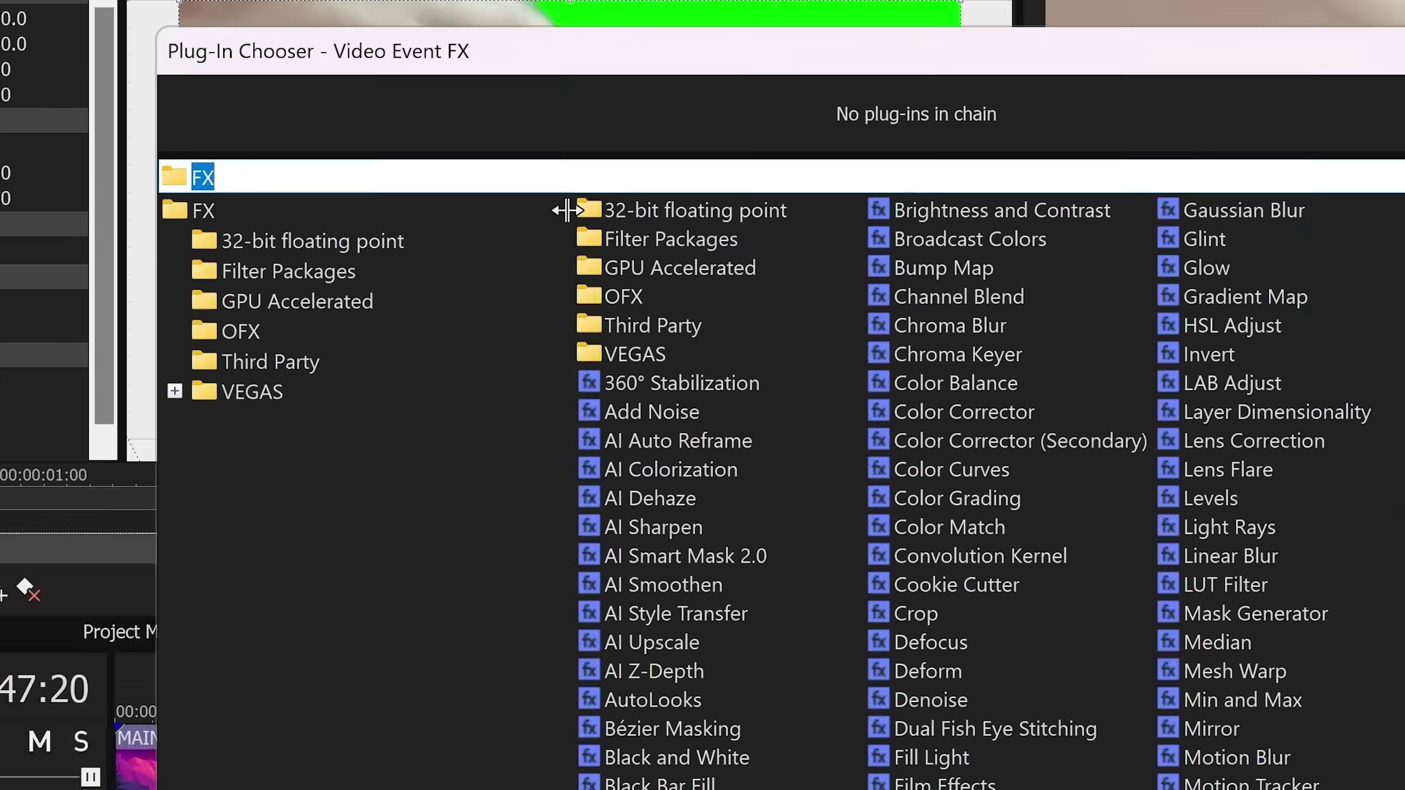
left_click_drag(567, 210, 432, 190)
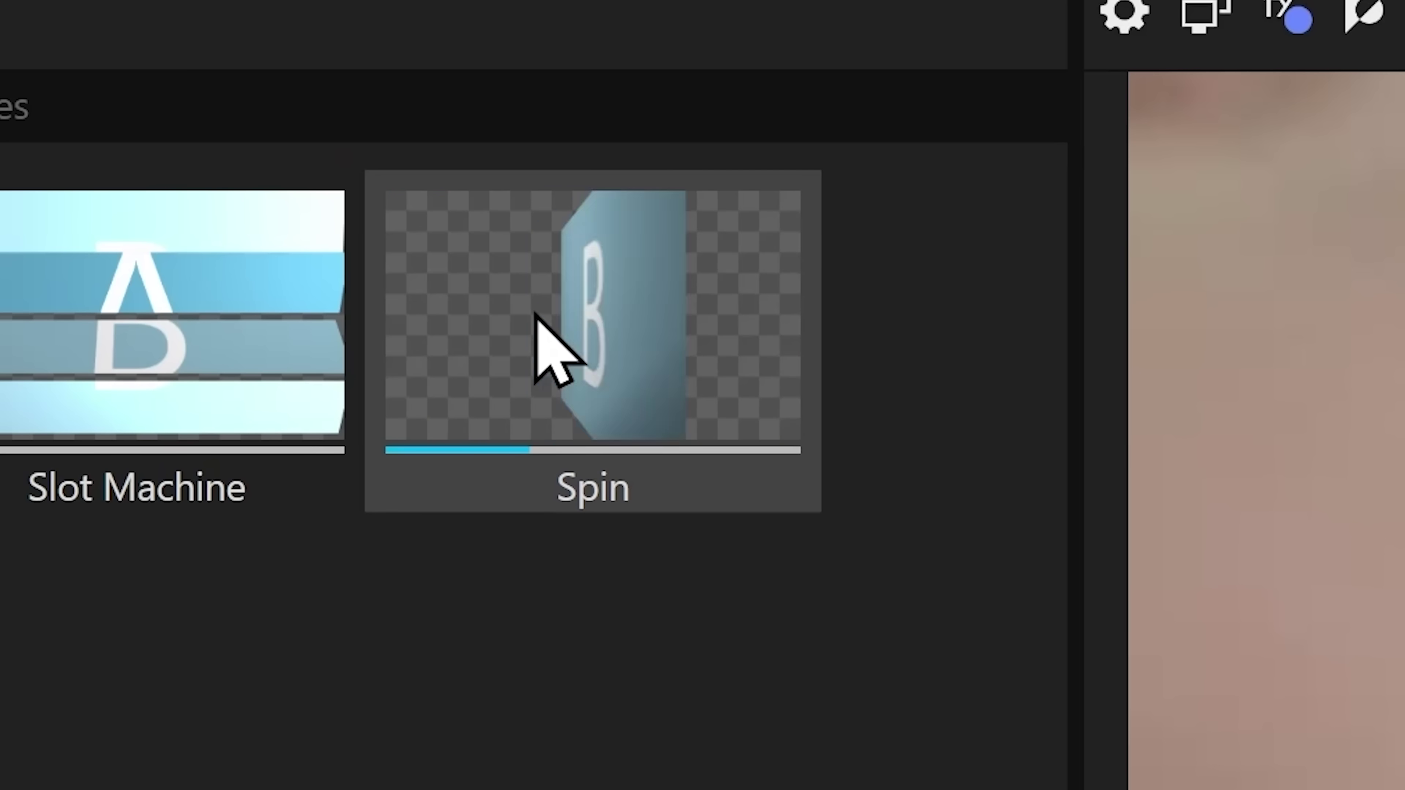
Step: Watch the YouTube tutorial "Fix Any Green Screen with VEGAS Pro 18" and skip back in it
left_click(160, 106)
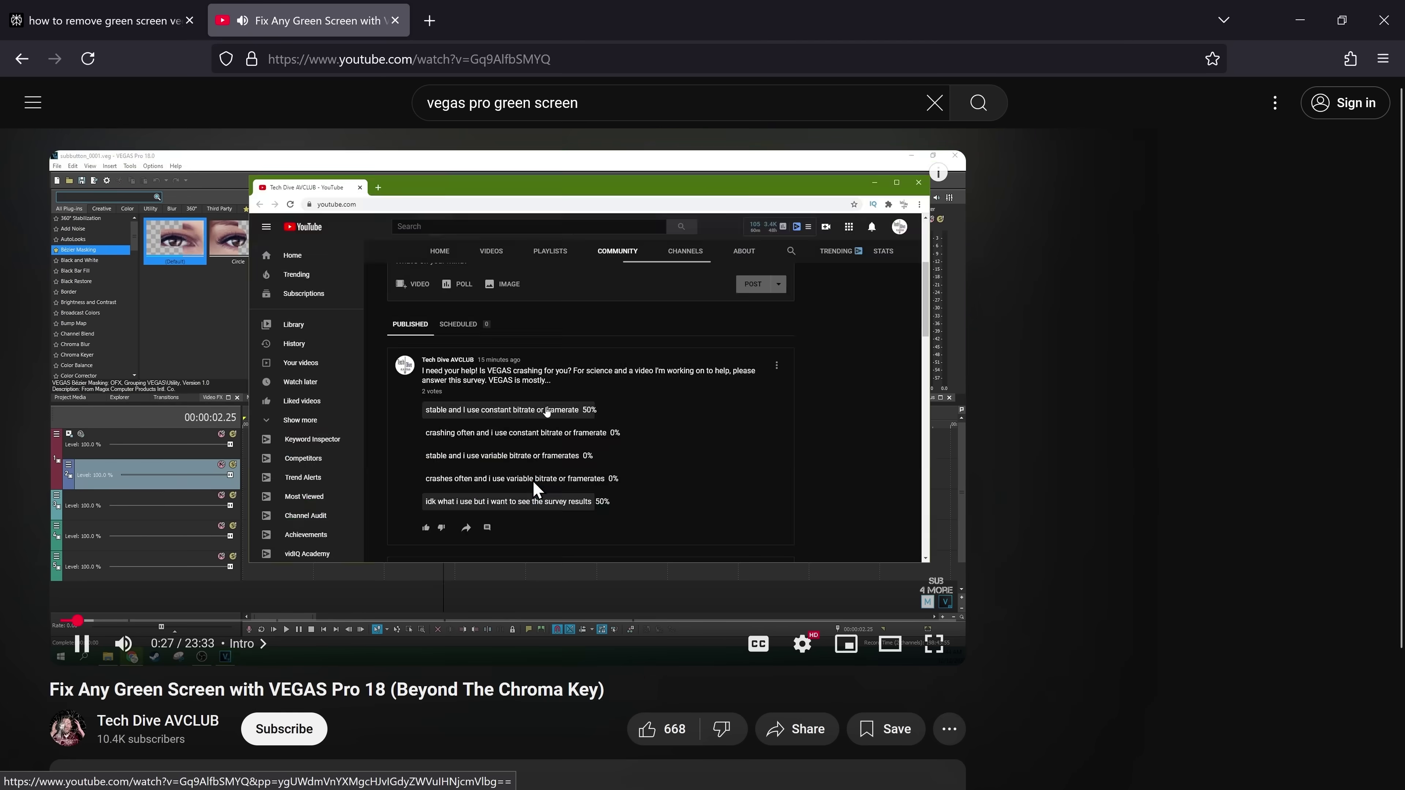
key("Left")
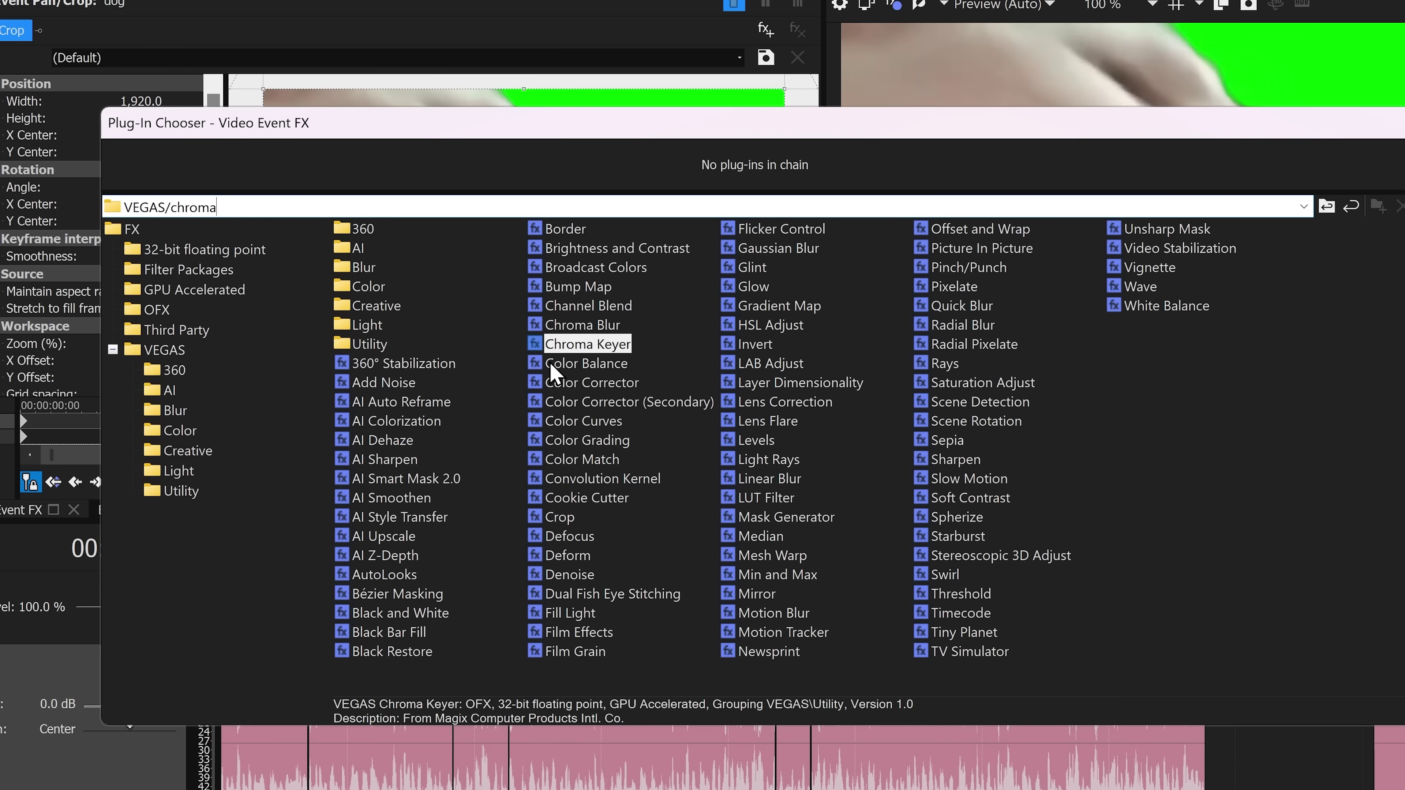
Step: Add the Chroma Keyer effect to the dog event
left_click(550, 345)
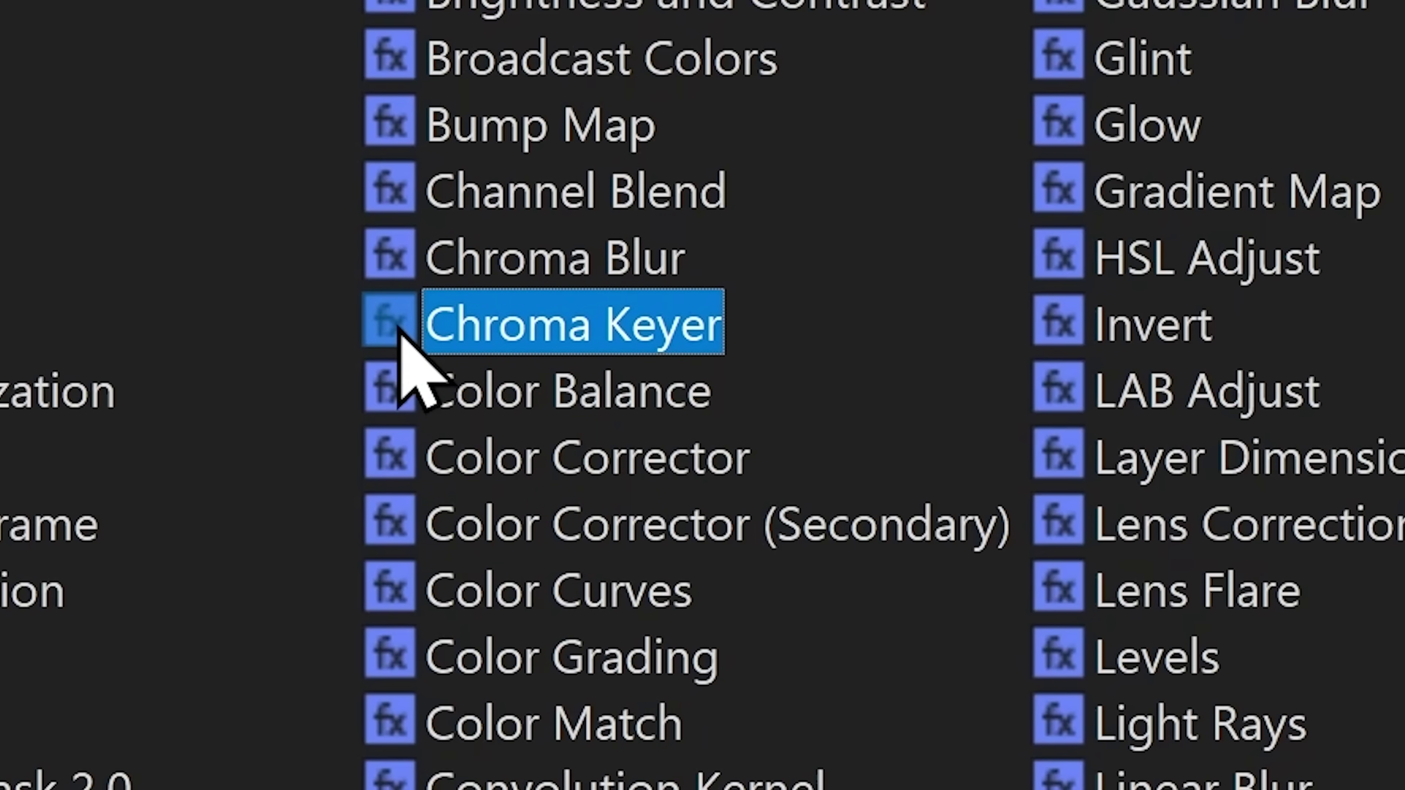
left_click_drag(520, 345, 548, 367)
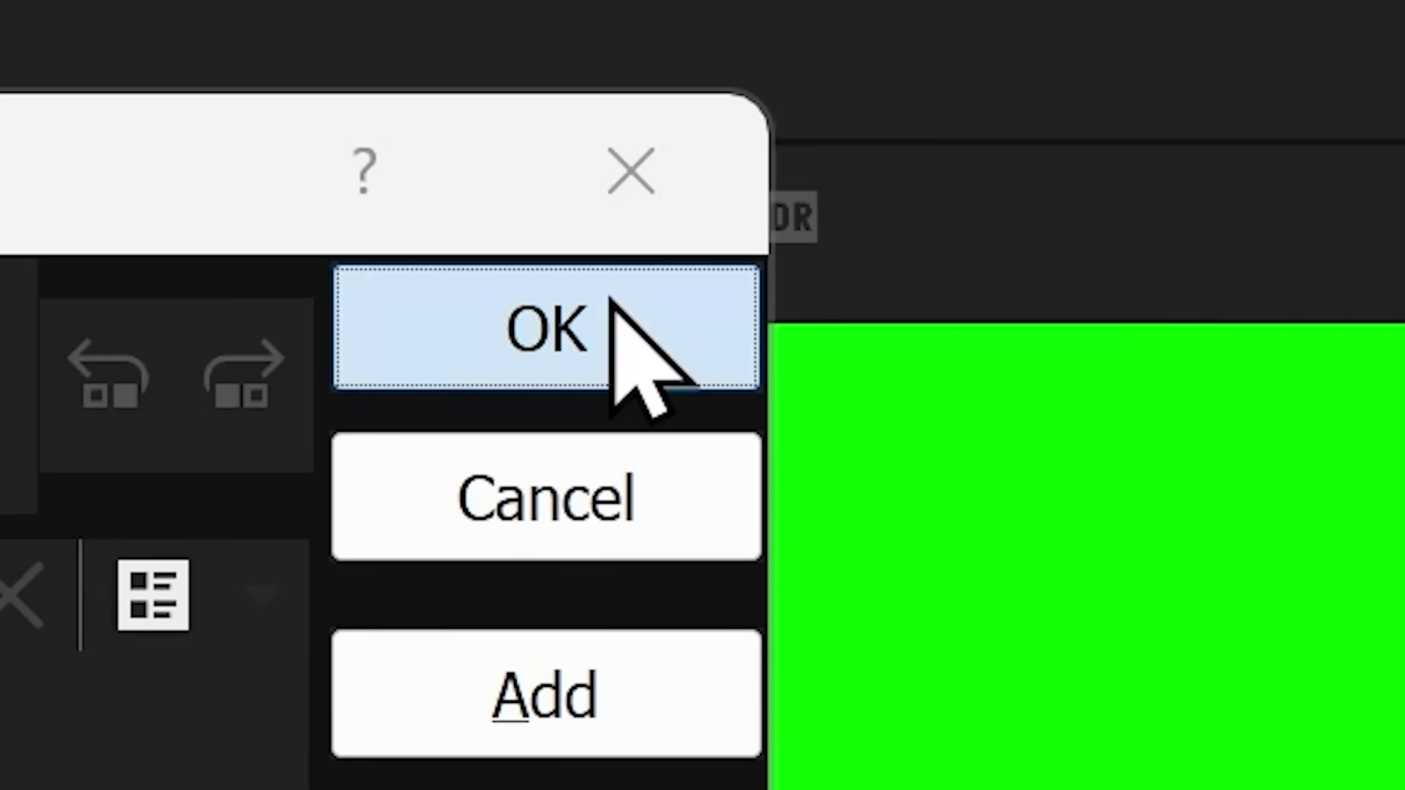
left_click(627, 338)
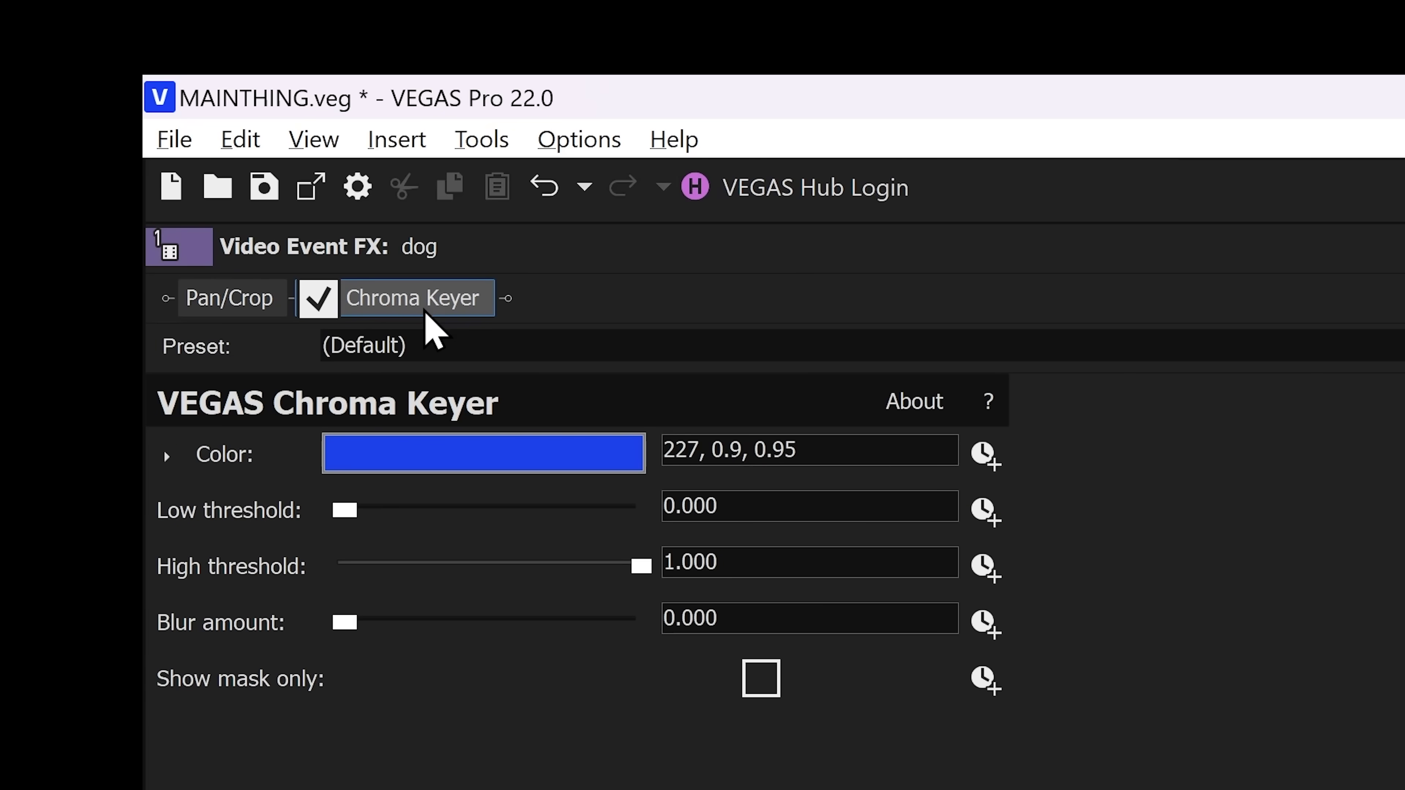
Step: Compare the dog event's Chroma Keyer settings with its Pan/Crop settings and return to the Chroma Keyer
left_click(434, 326)
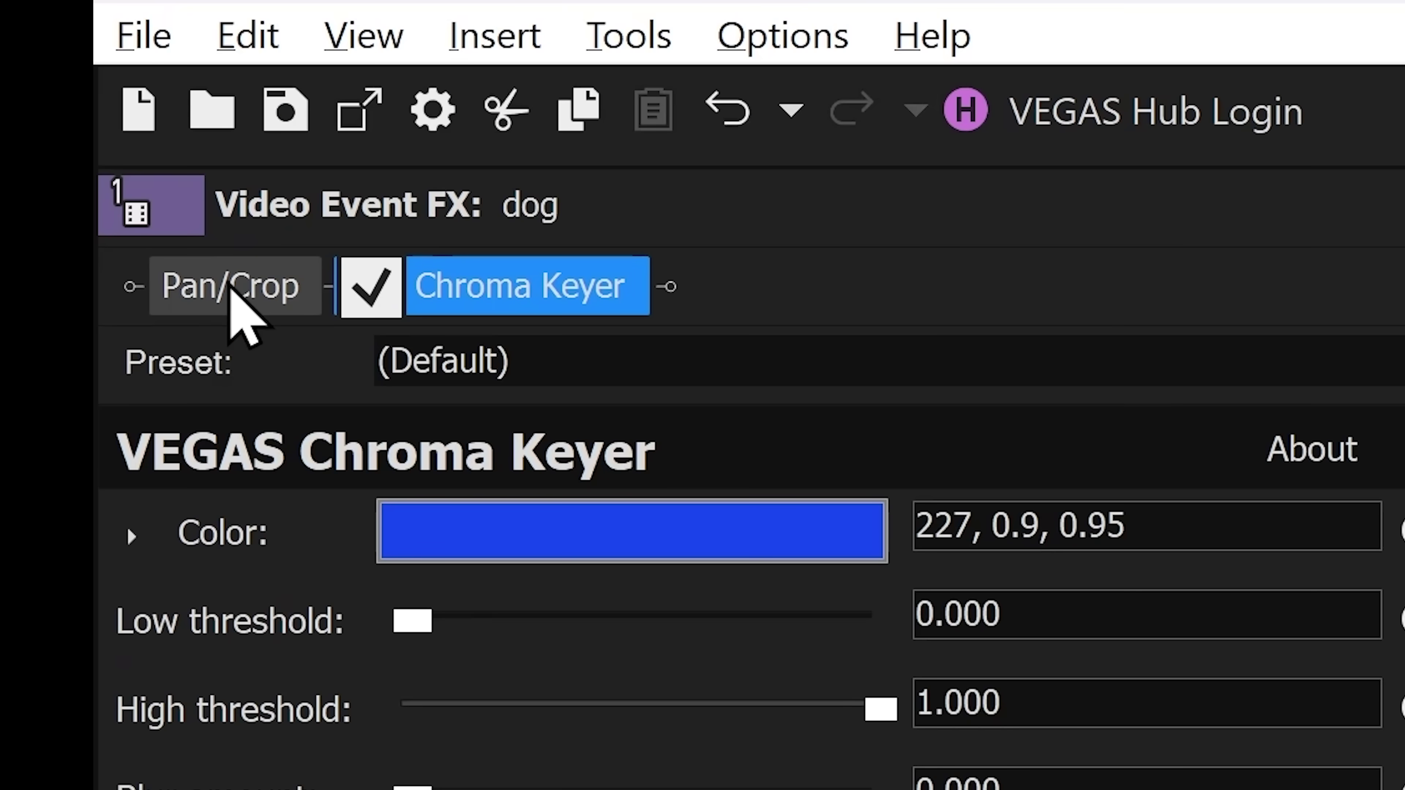
left_click(224, 308)
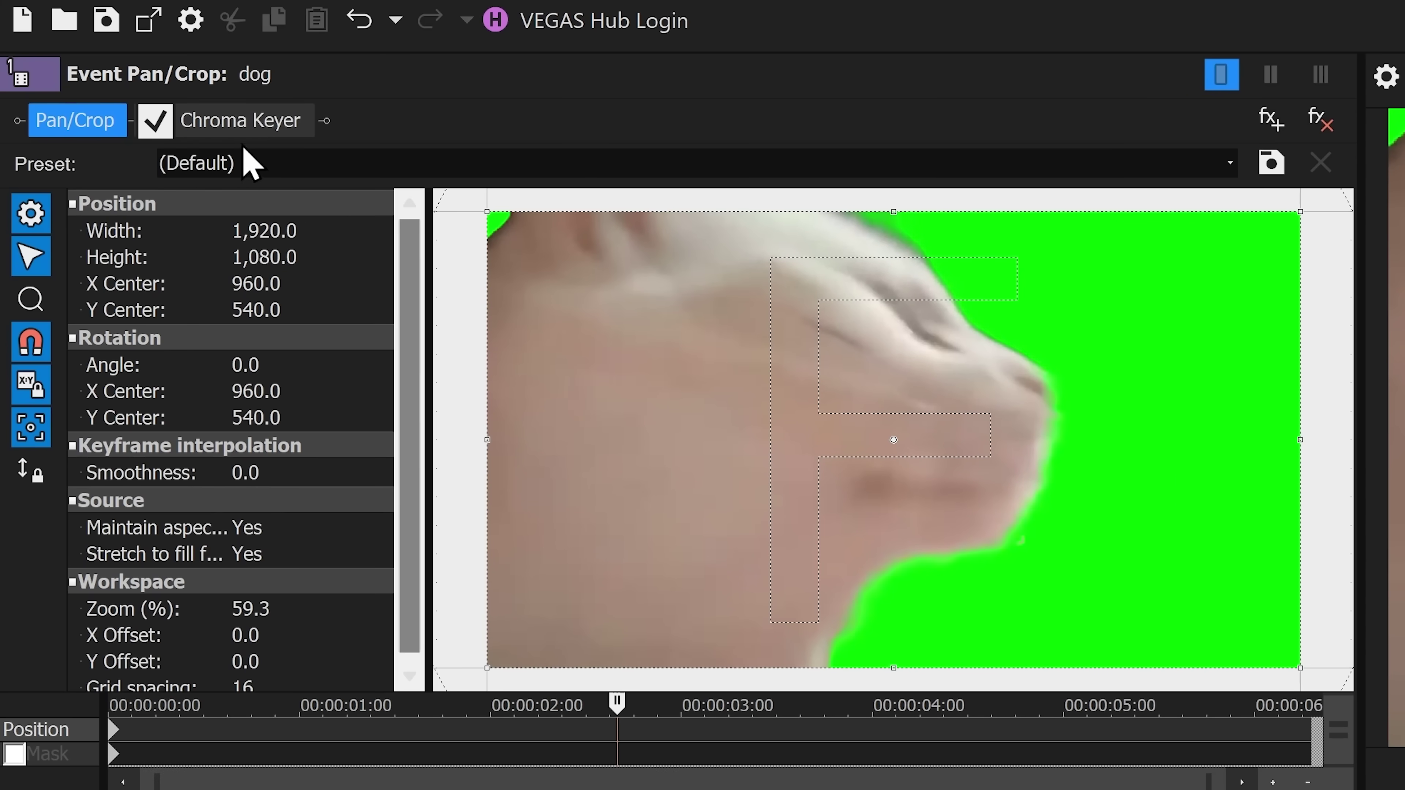
left_click(242, 125)
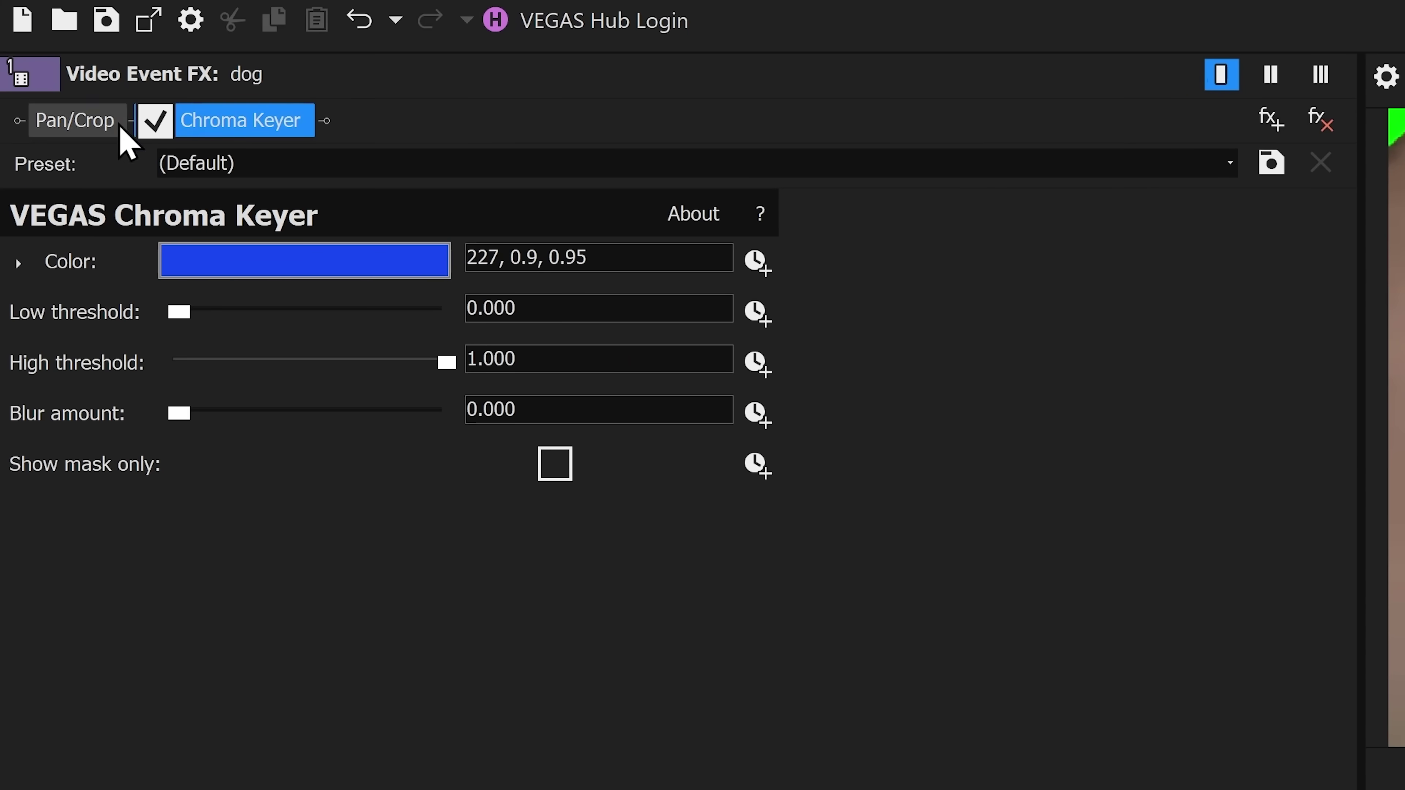
Step: Set the Chroma Keyer color to green (120, 1.0, 1.0) and the low threshold to 0.635
left_click(256, 266)
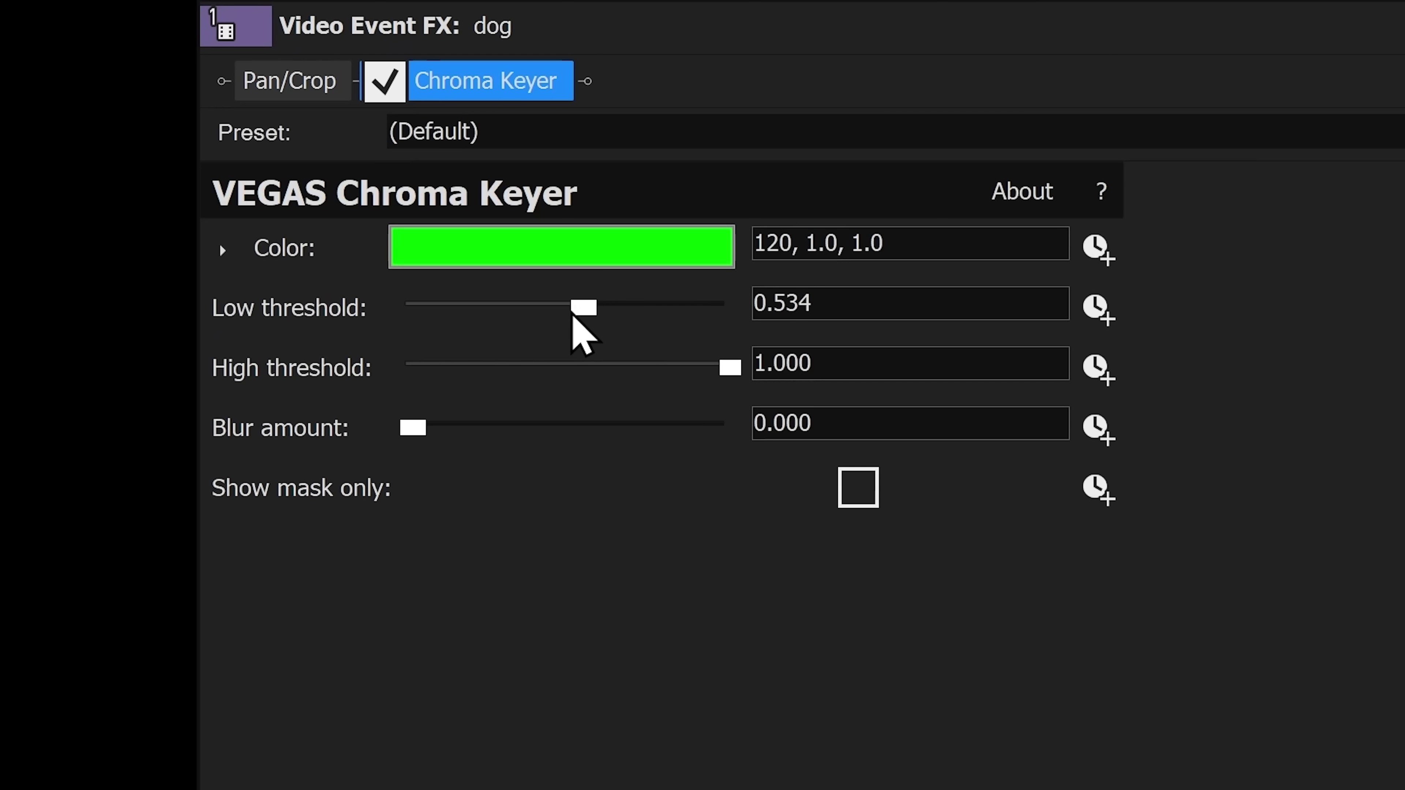
left_click_drag(571, 311, 610, 314)
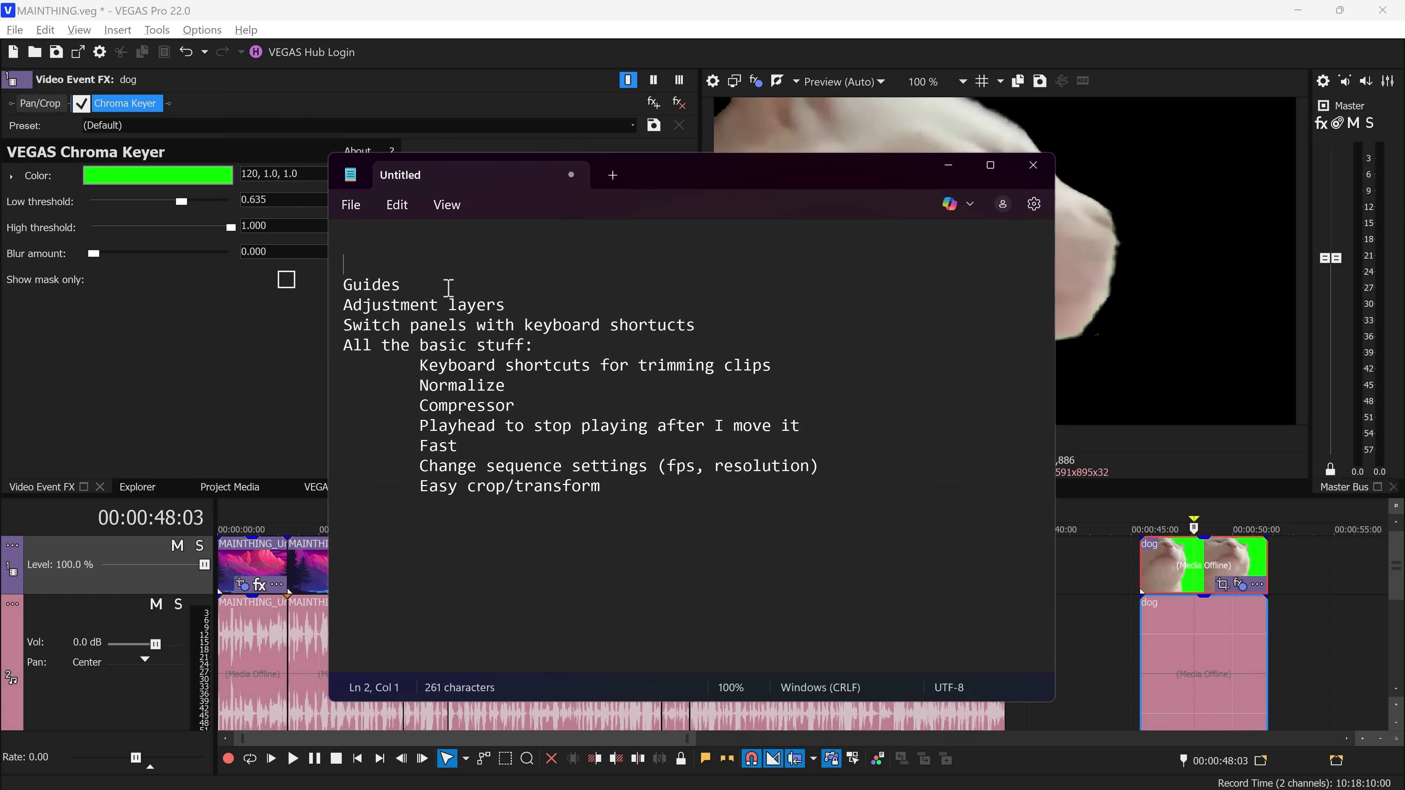
Step: Mark the Guides entry in the Notepad checklist, move on to the following entries and try a panel switch in VEGAS Pro
double_click(448, 287)
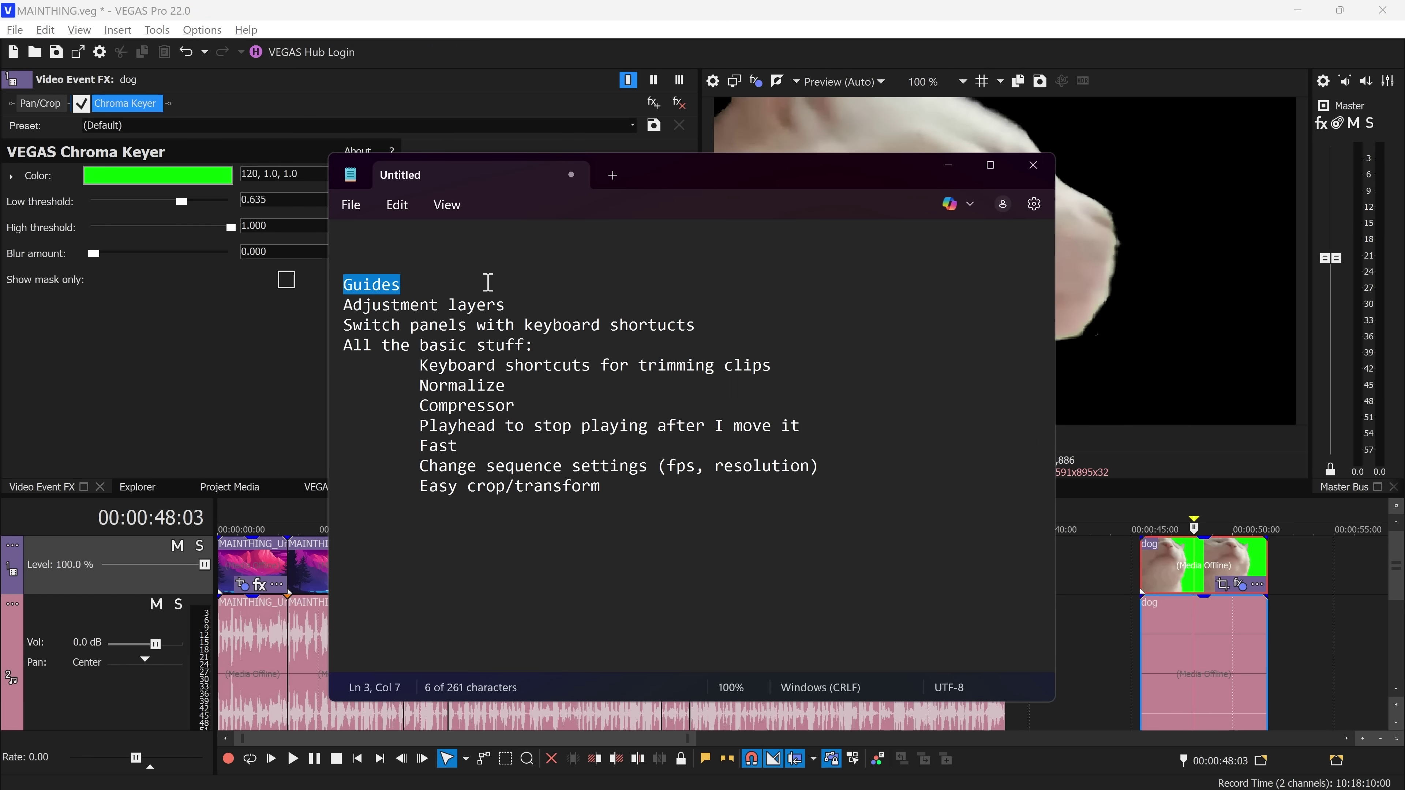
key("Down")
key("Down")
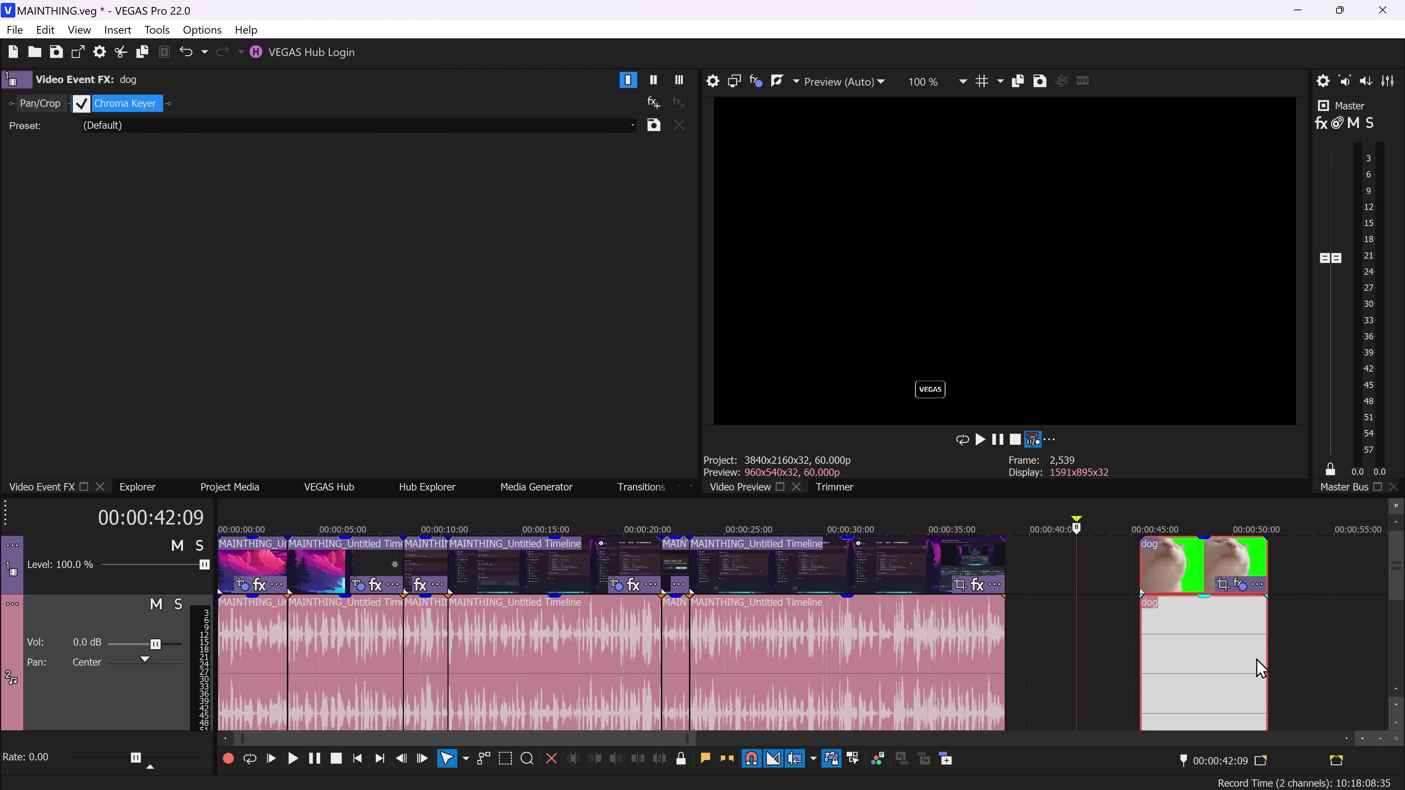
key("alt+1")
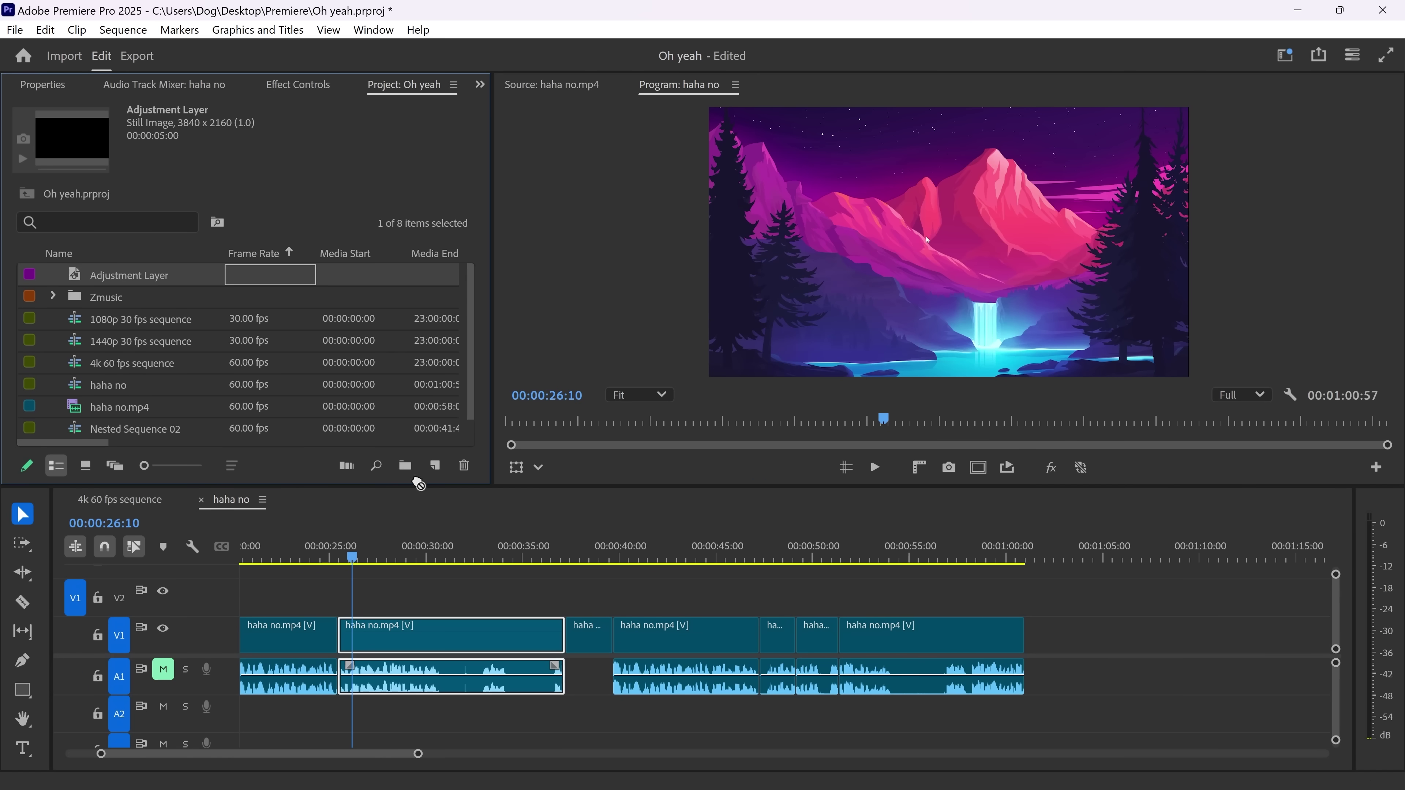
Step: Place the Adjustment Layer on track V2 above the clip starting near 00:00:25:00 and search the Premiere Pro effects for "bl"
left_click_drag(419, 485, 398, 600)
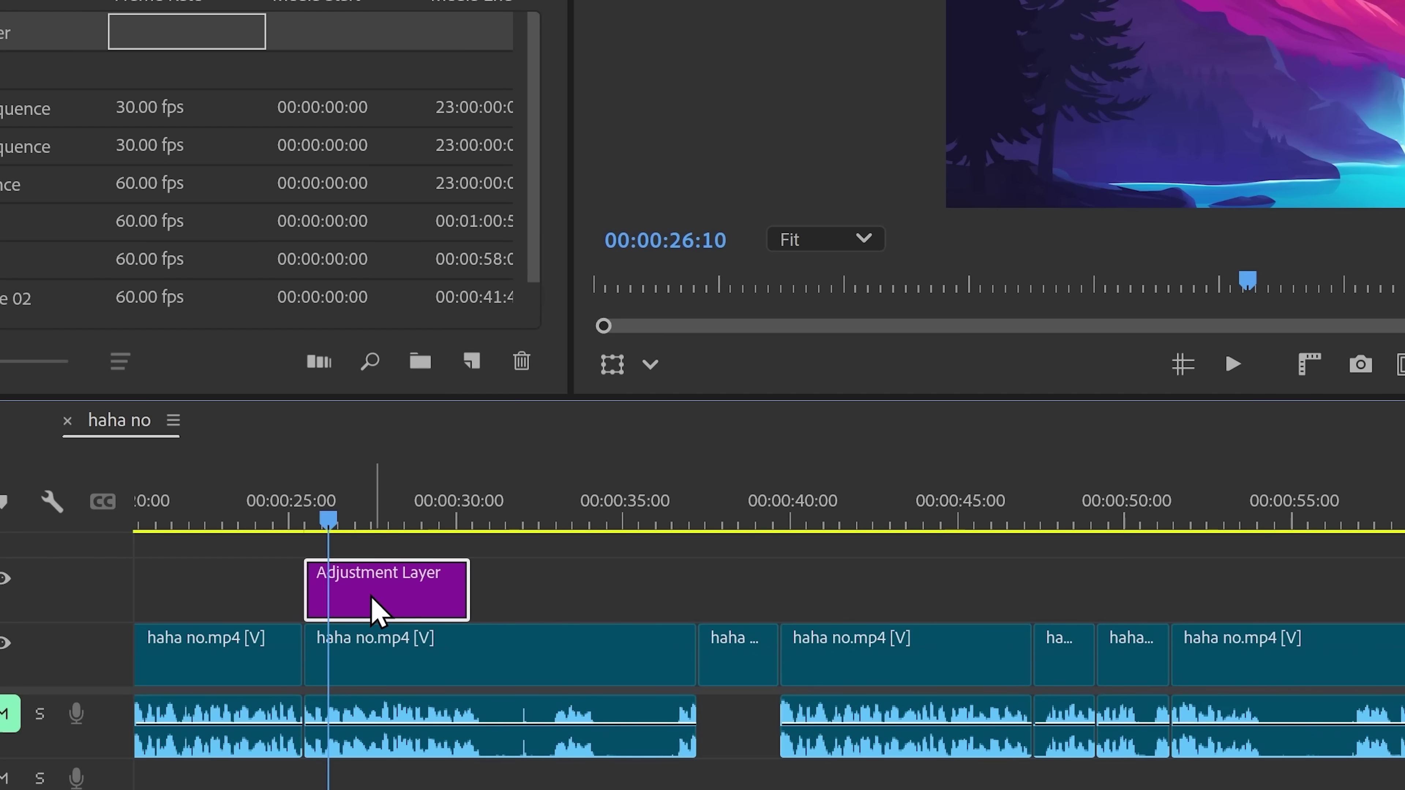
key("shift+7")
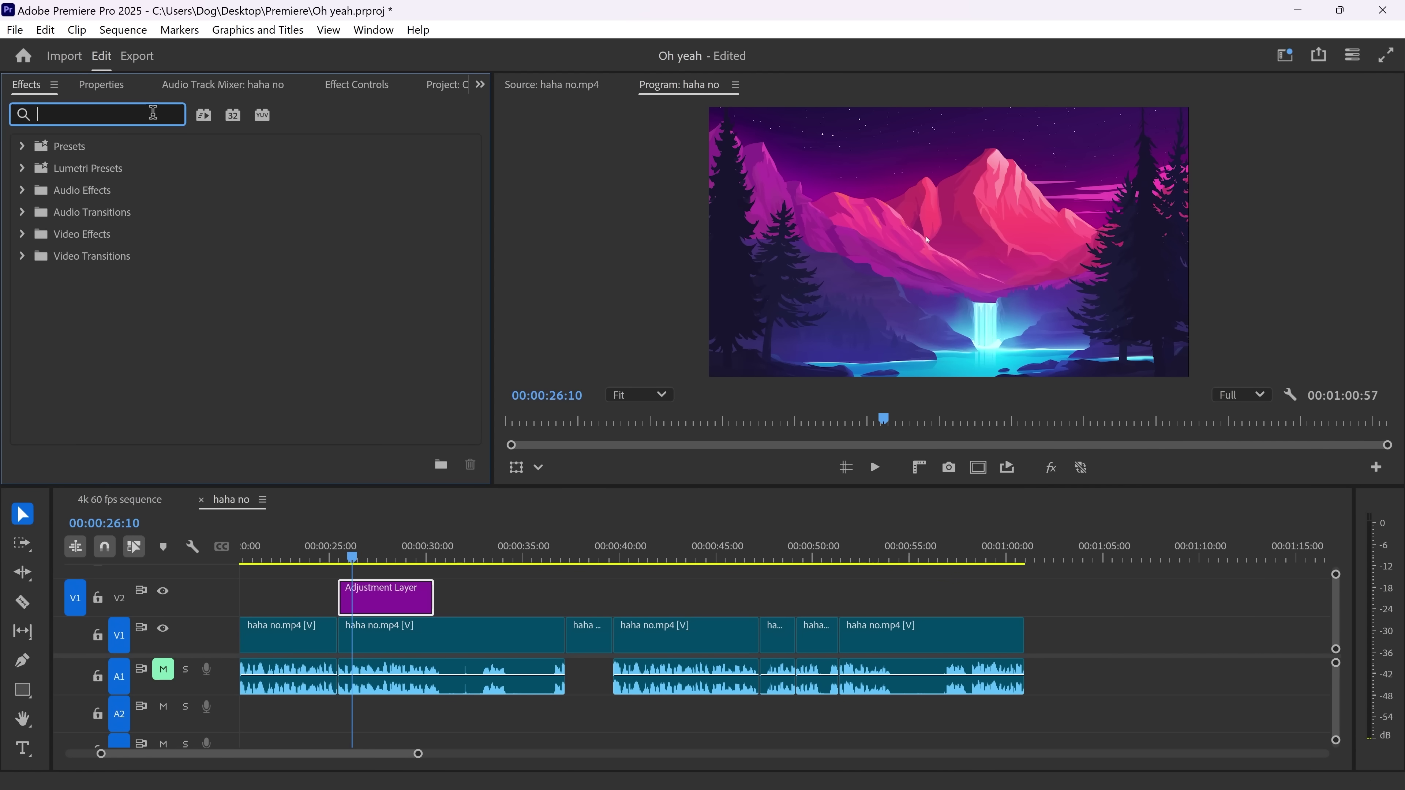
type("bl")
Step: Compare the Adjustment Layer's effect controls with those of the haha no.mp4 clip beneath it, and maximize the timeline
left_click(389, 595)
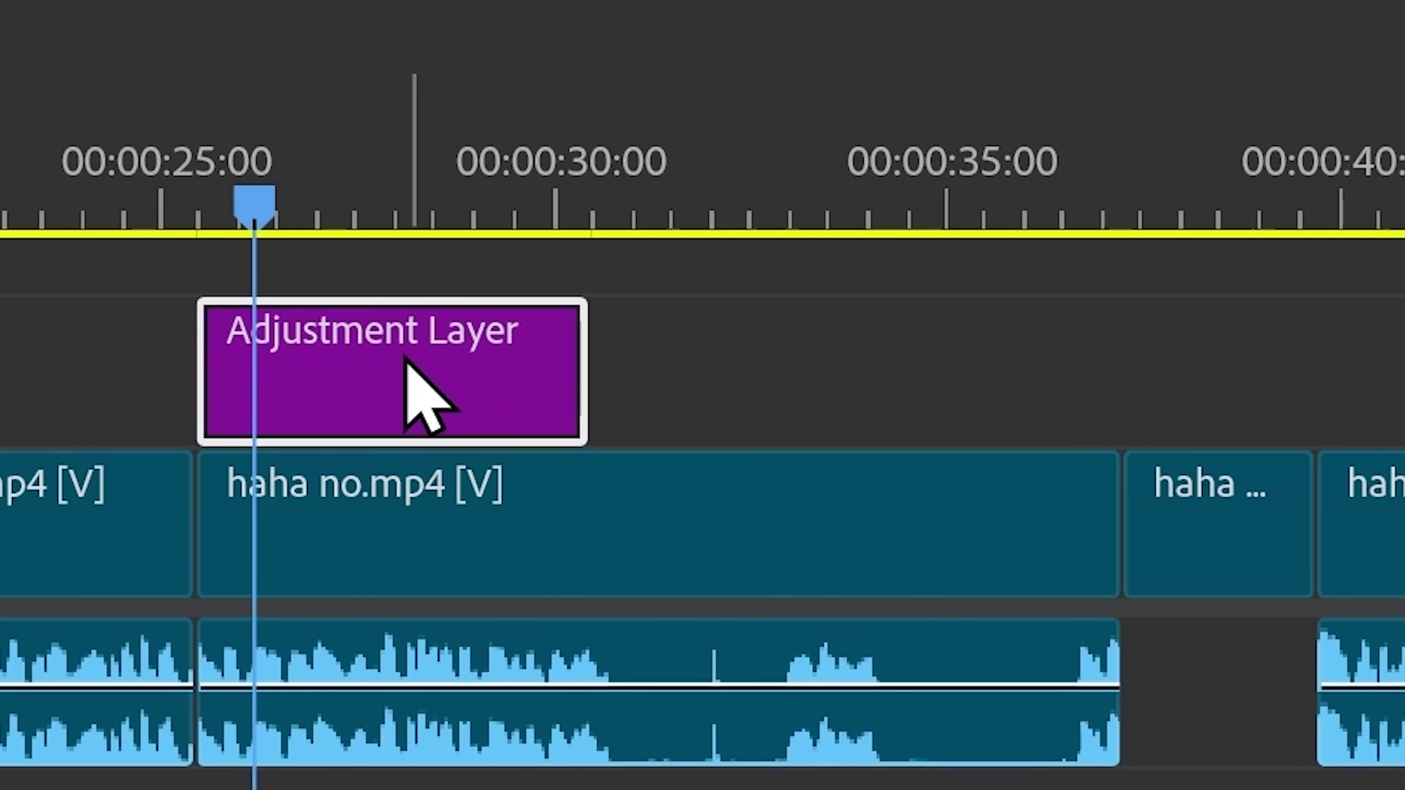
key("shift+5")
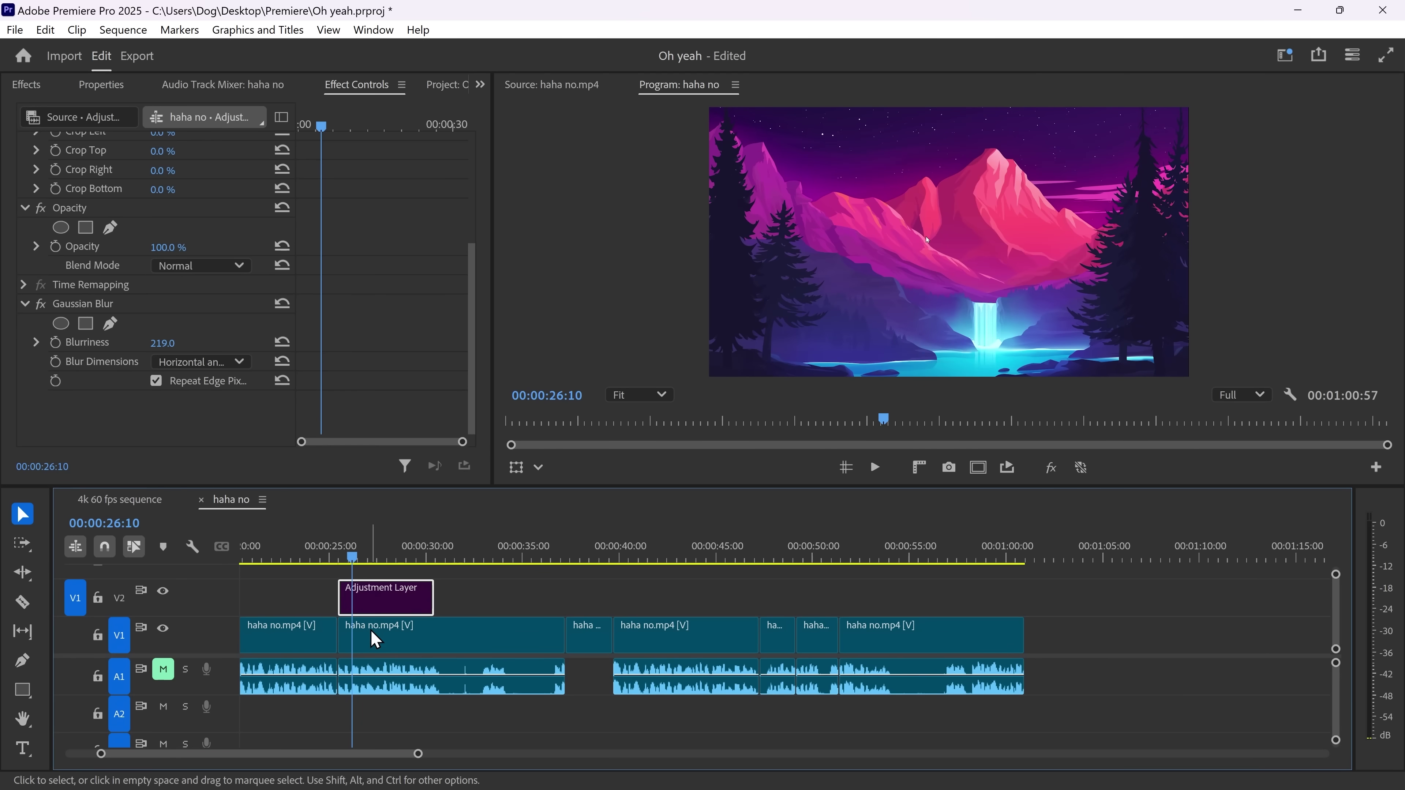
left_click(366, 468)
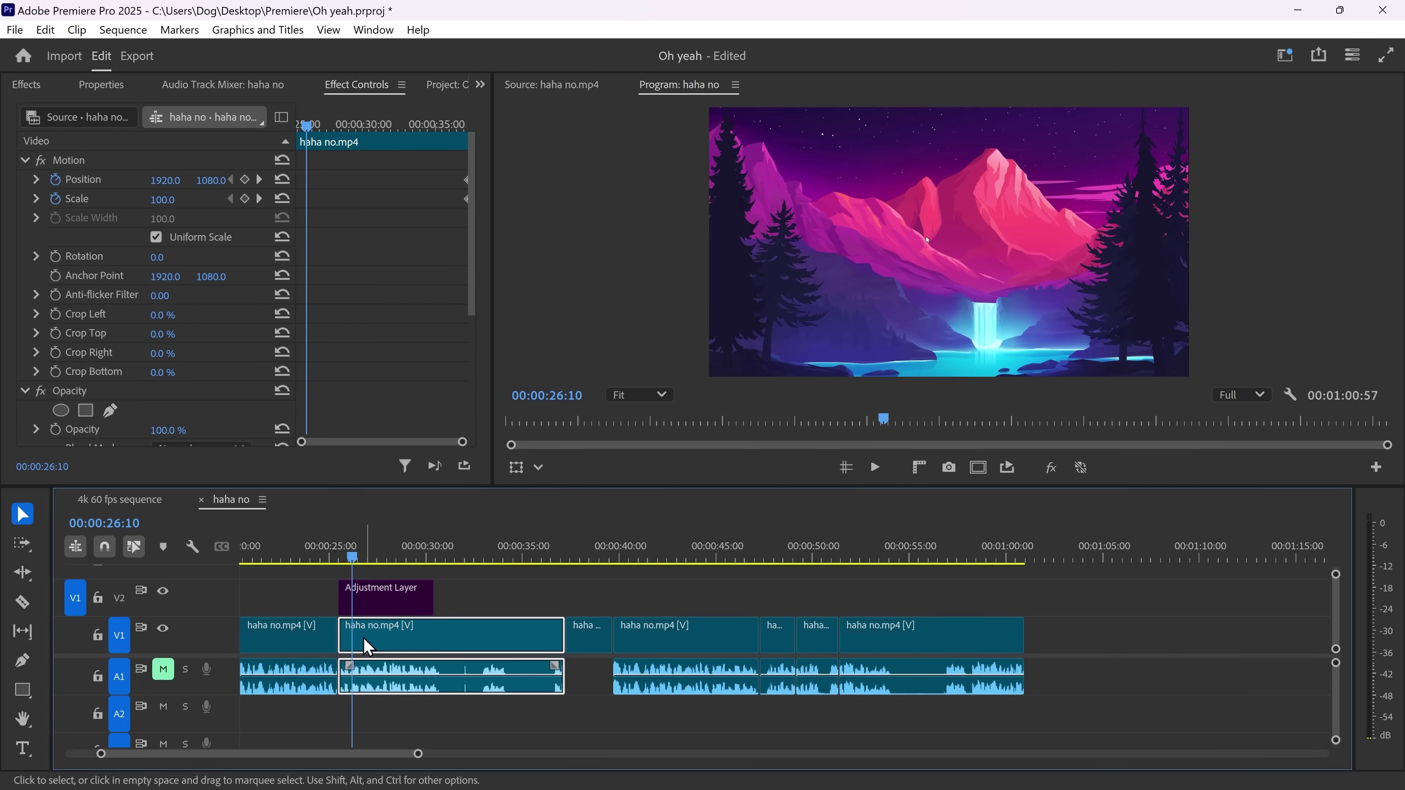
left_click(379, 609)
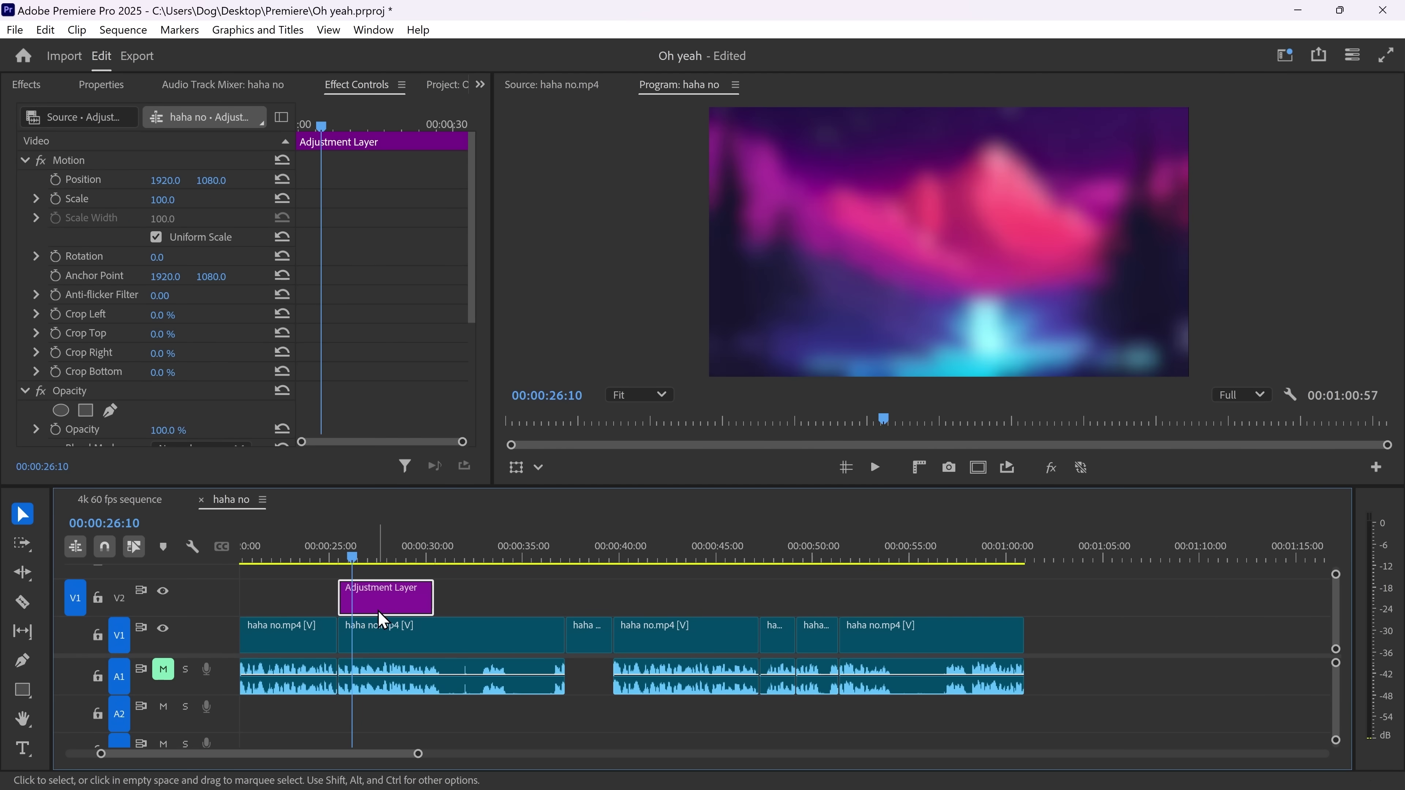
key("grave")
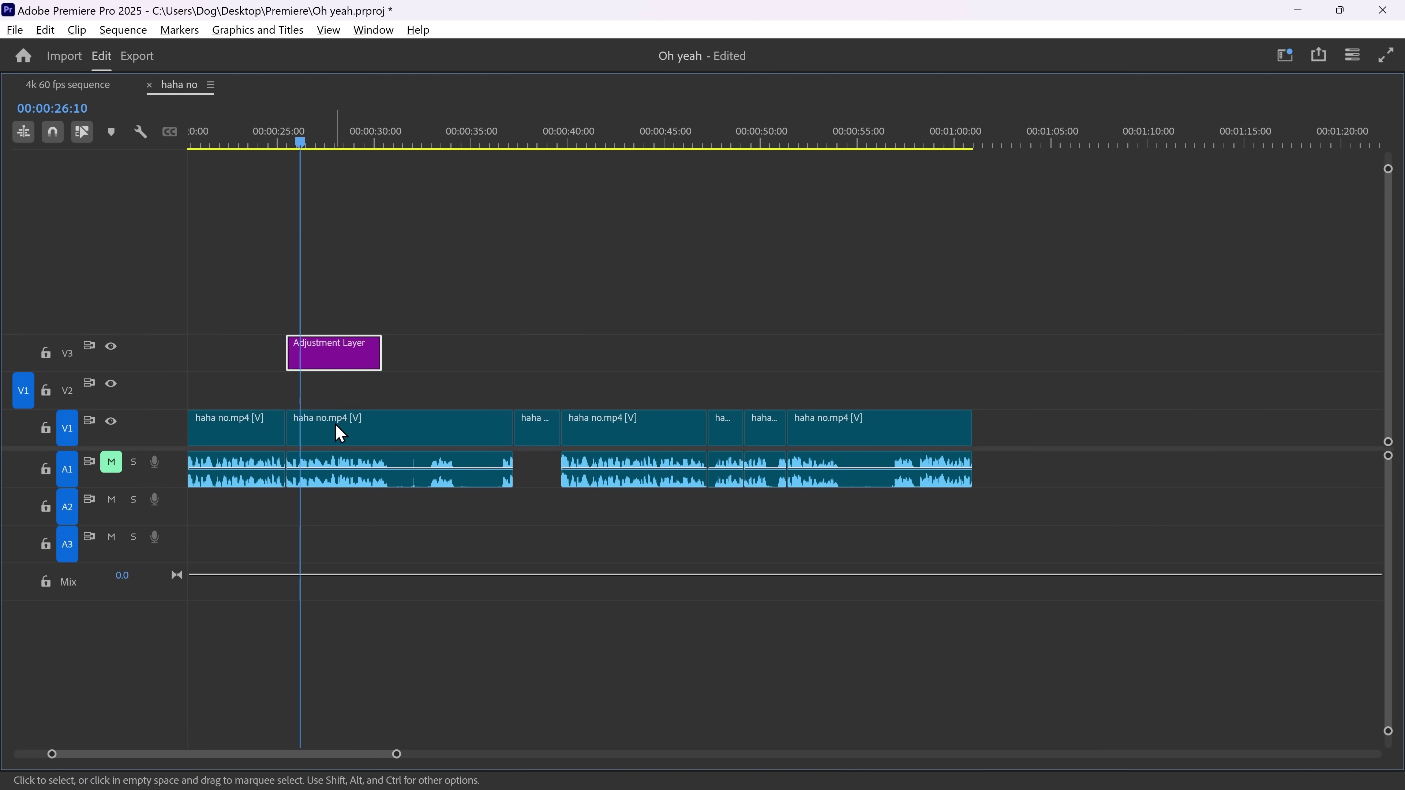
Step: Duplicate the haha no.mp4 clip onto track V2 under the Adjustment Layer and trim the copy to end near 00:00:27
left_click_drag(339, 433, 367, 402)
left_click_drag(511, 391, 315, 384)
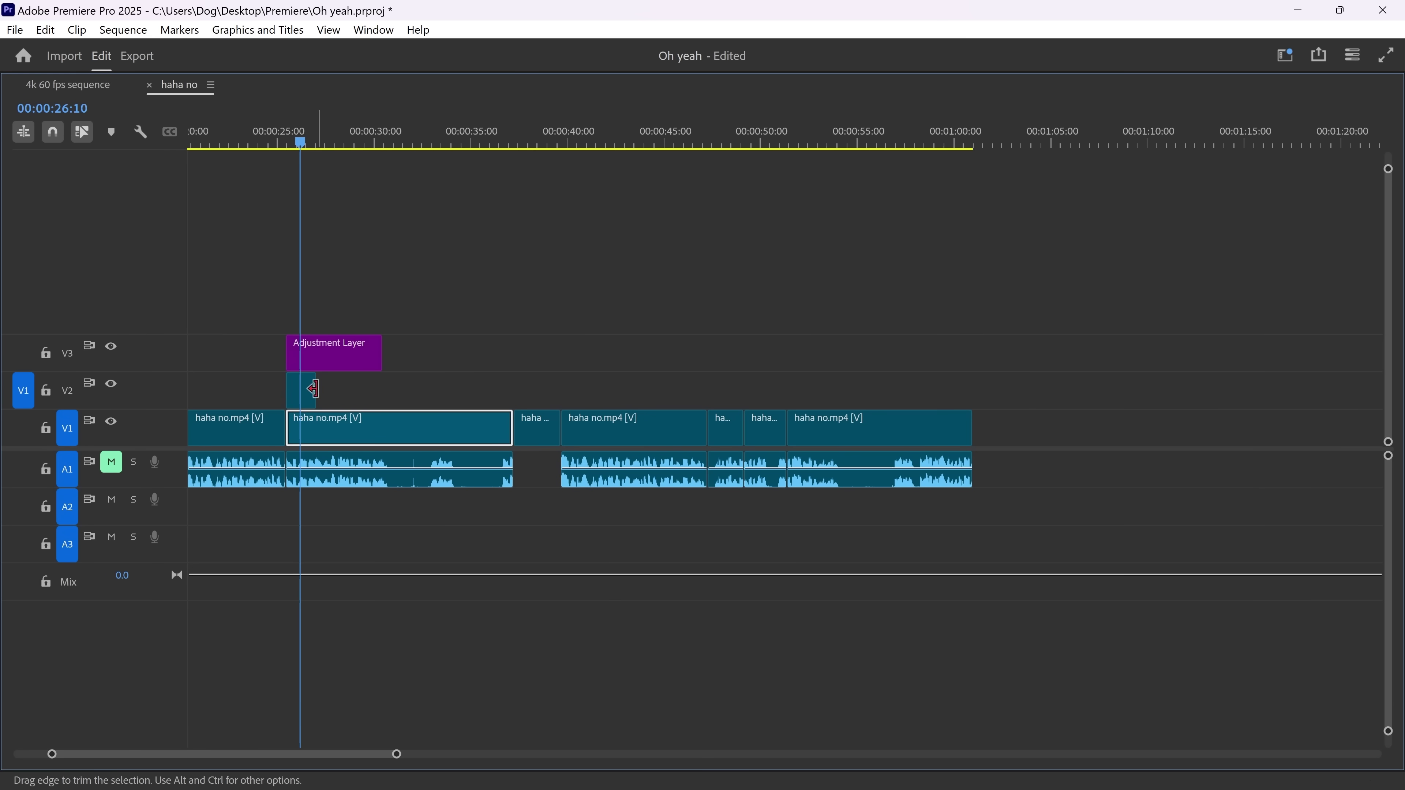
left_click(301, 389)
key("grave")
left_click(351, 572)
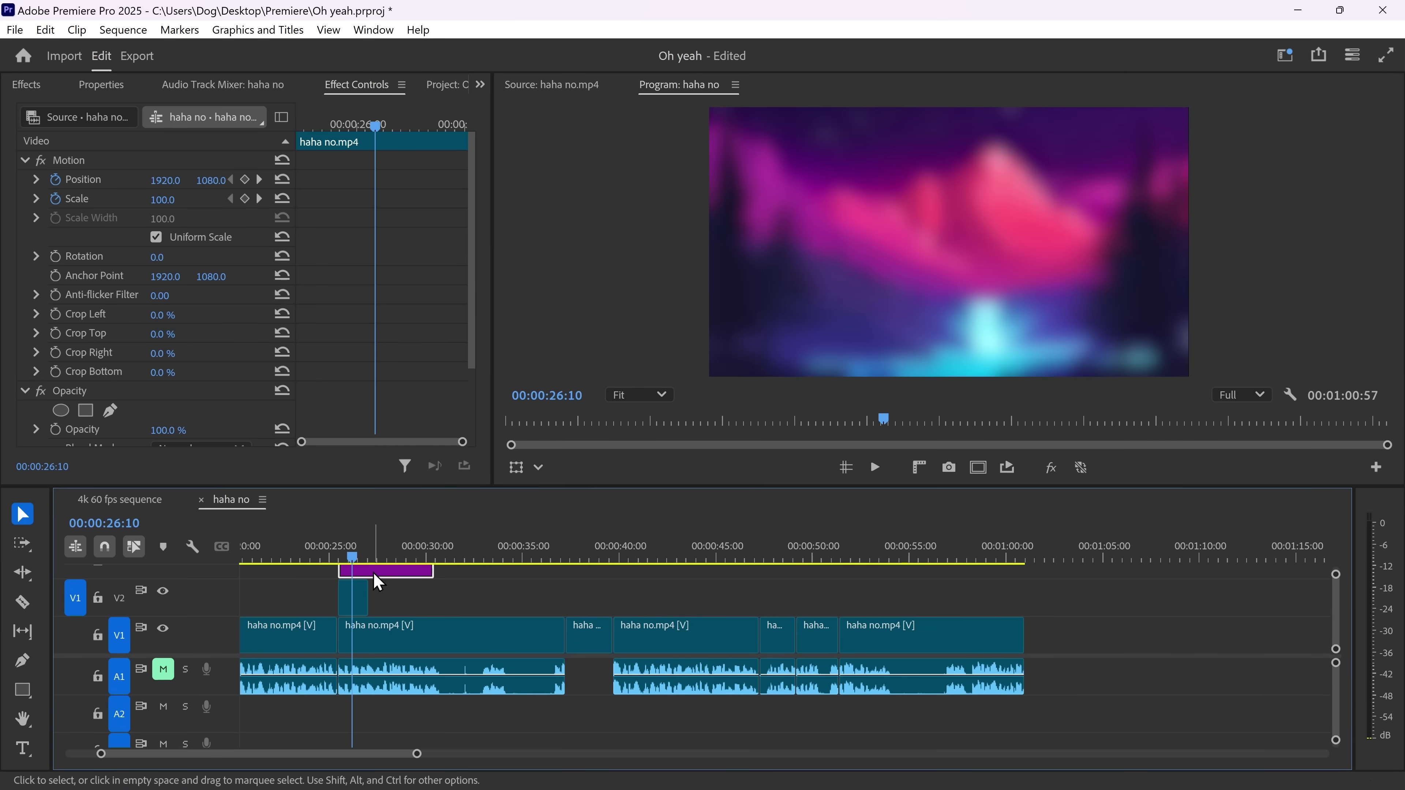
key("grave")
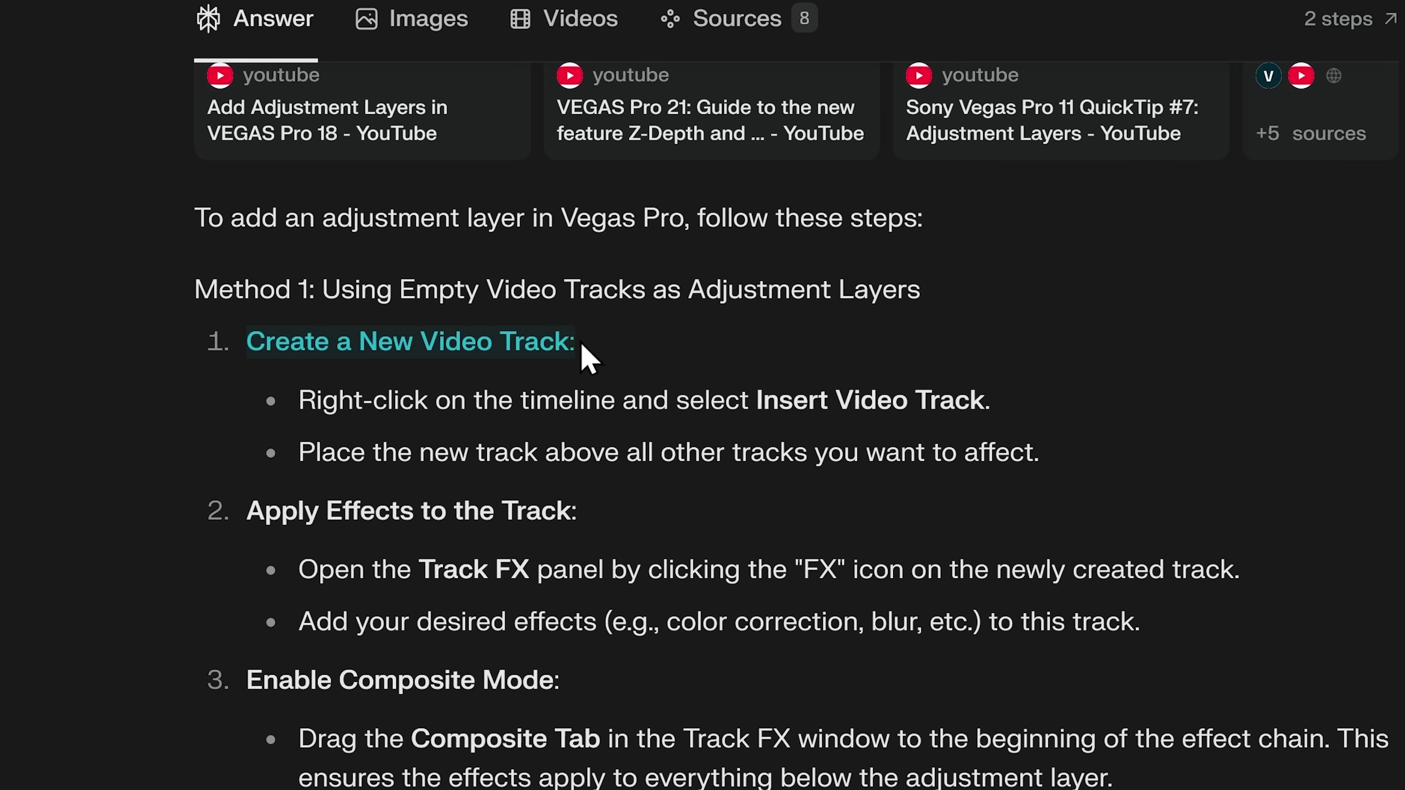
Step: Read the web answer's instruction on creating a video track and insert several new video tracks in VEGAS Pro above the existing ones
left_click_drag(294, 404, 424, 403)
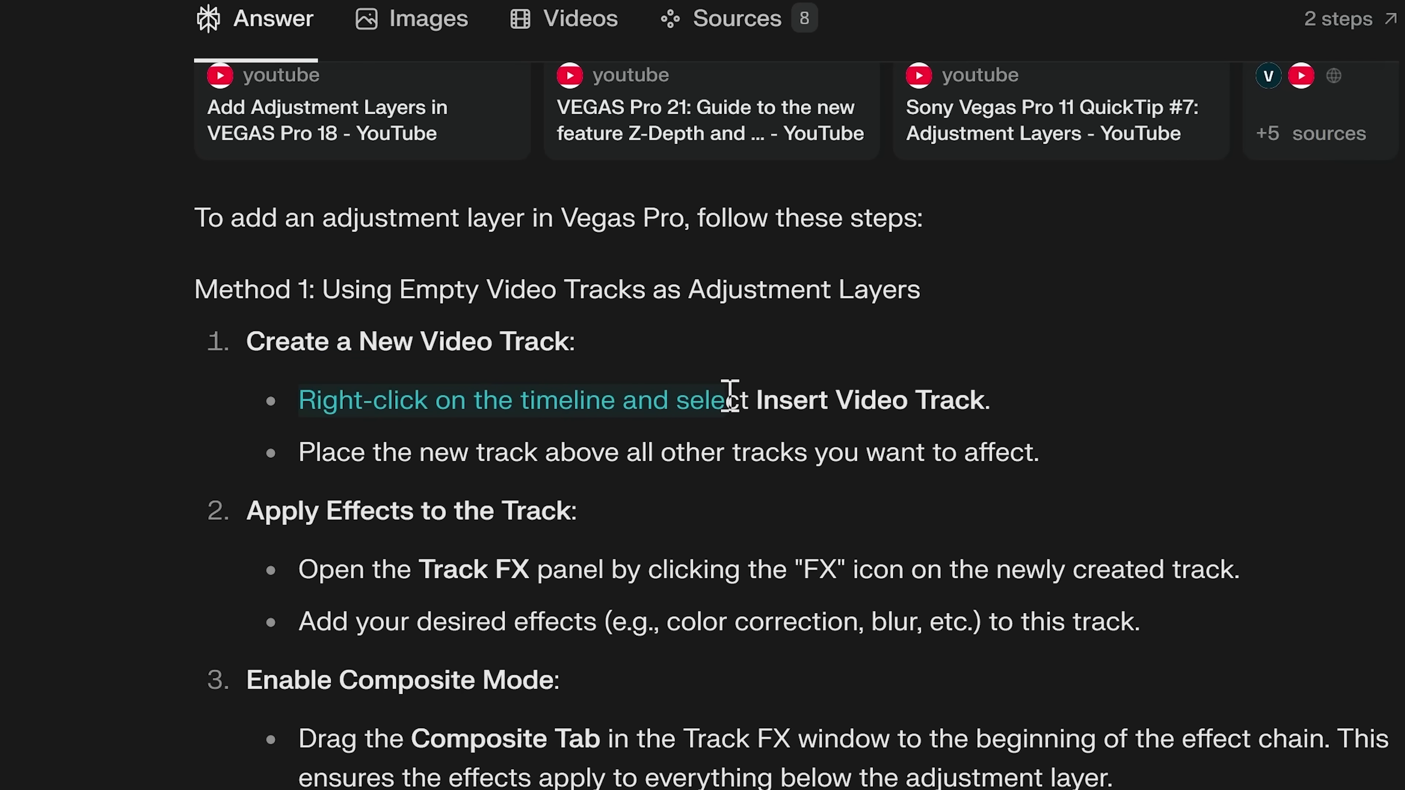
left_click_drag(730, 396, 982, 408)
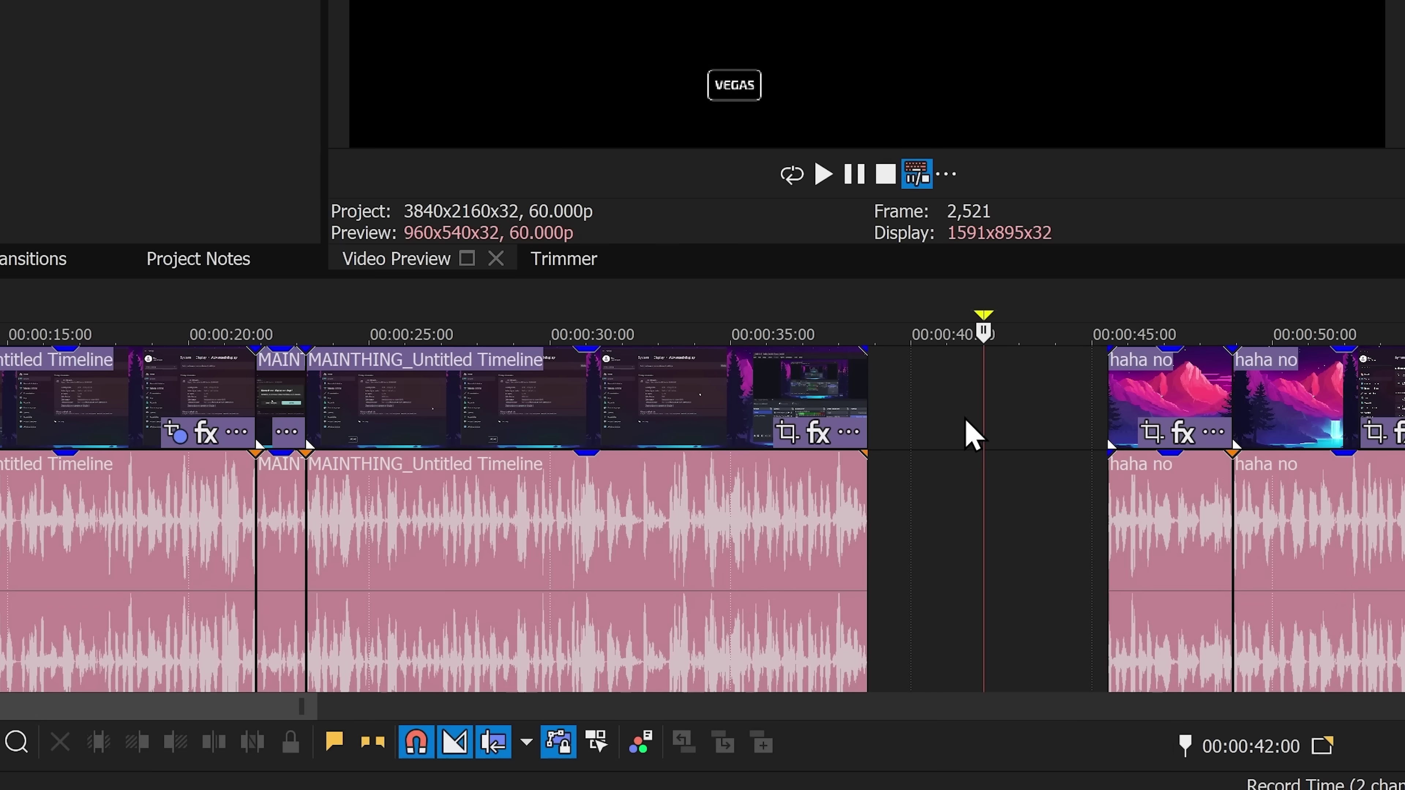
right_click(947, 401)
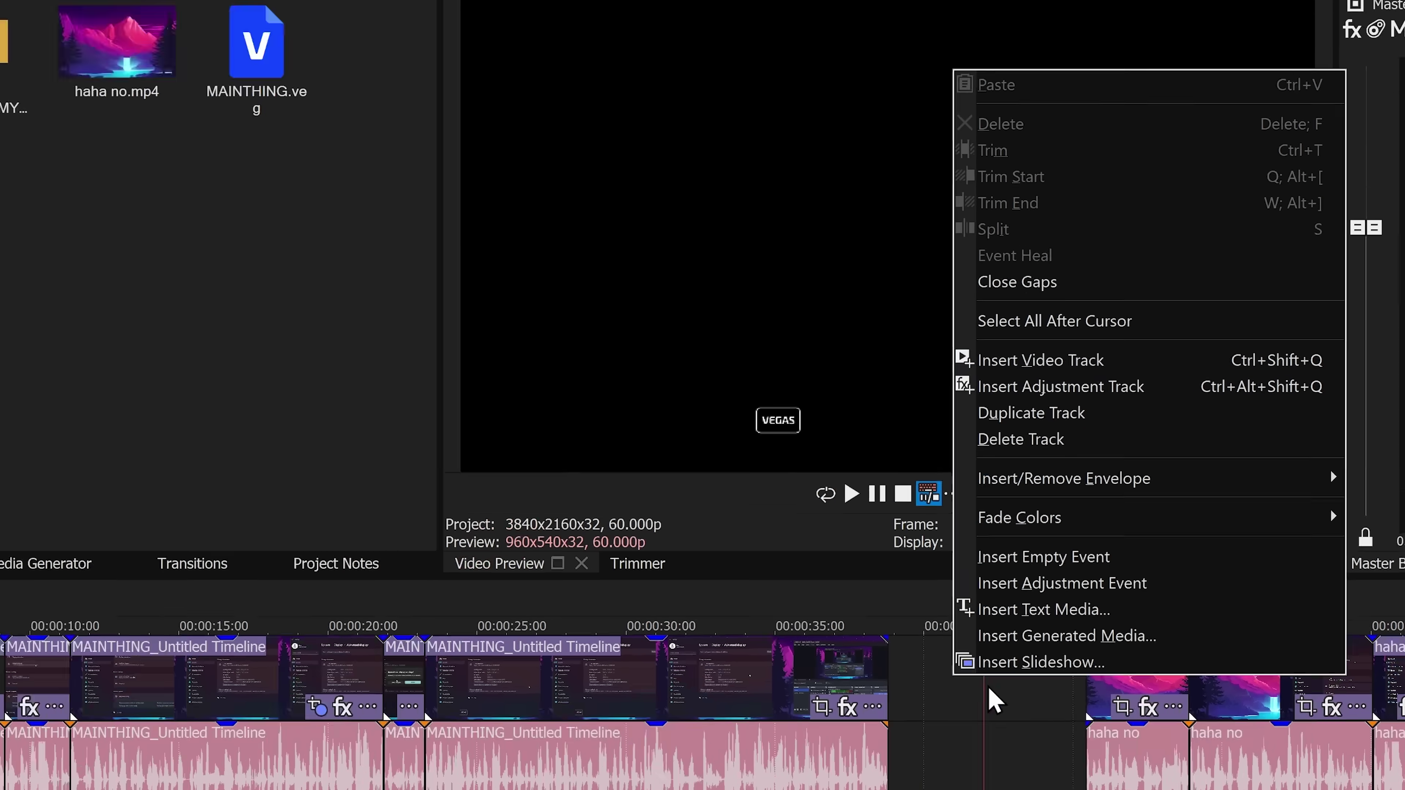
left_click(913, 789)
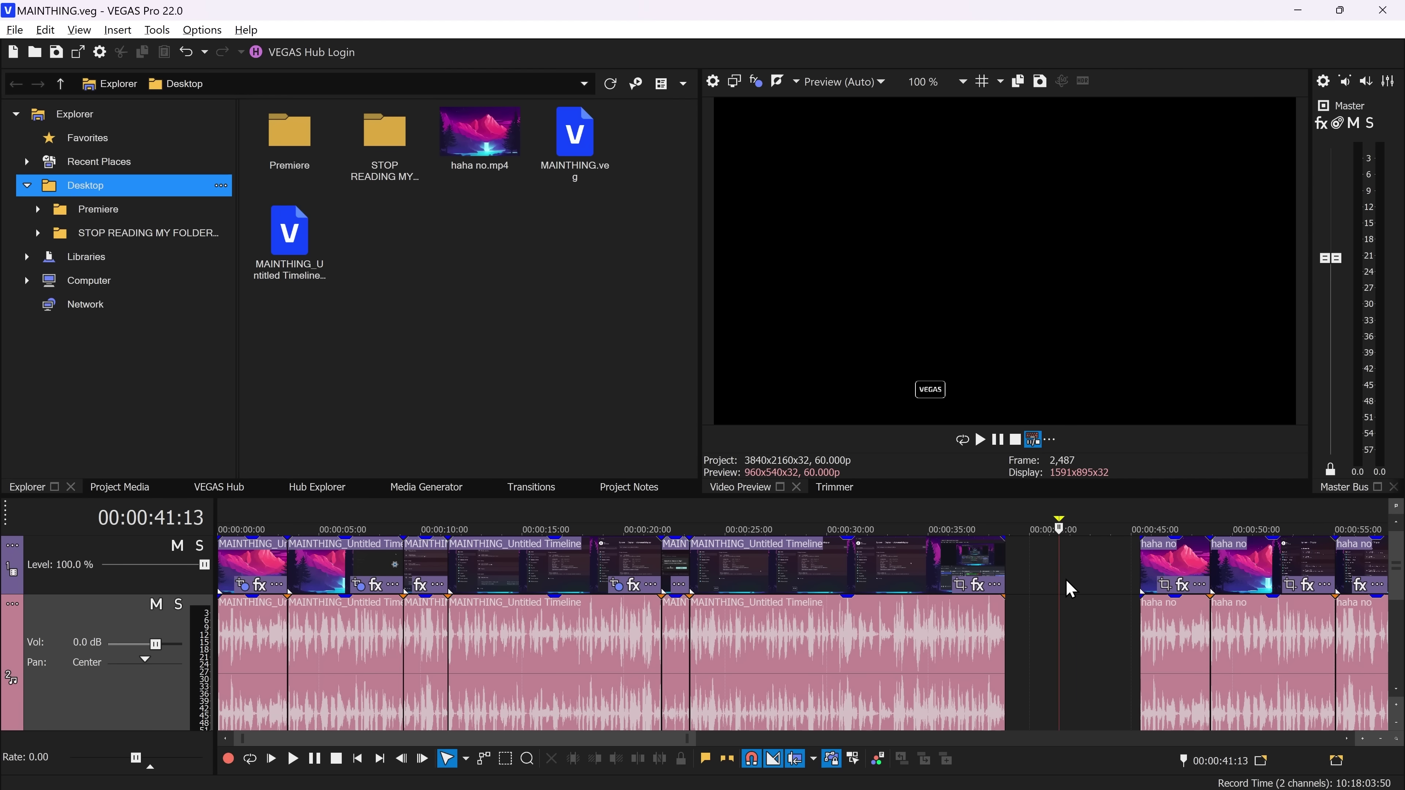
key("ctrl+shift+q")
key("ctrl+shift+q")
key("ctrl+shift+q")
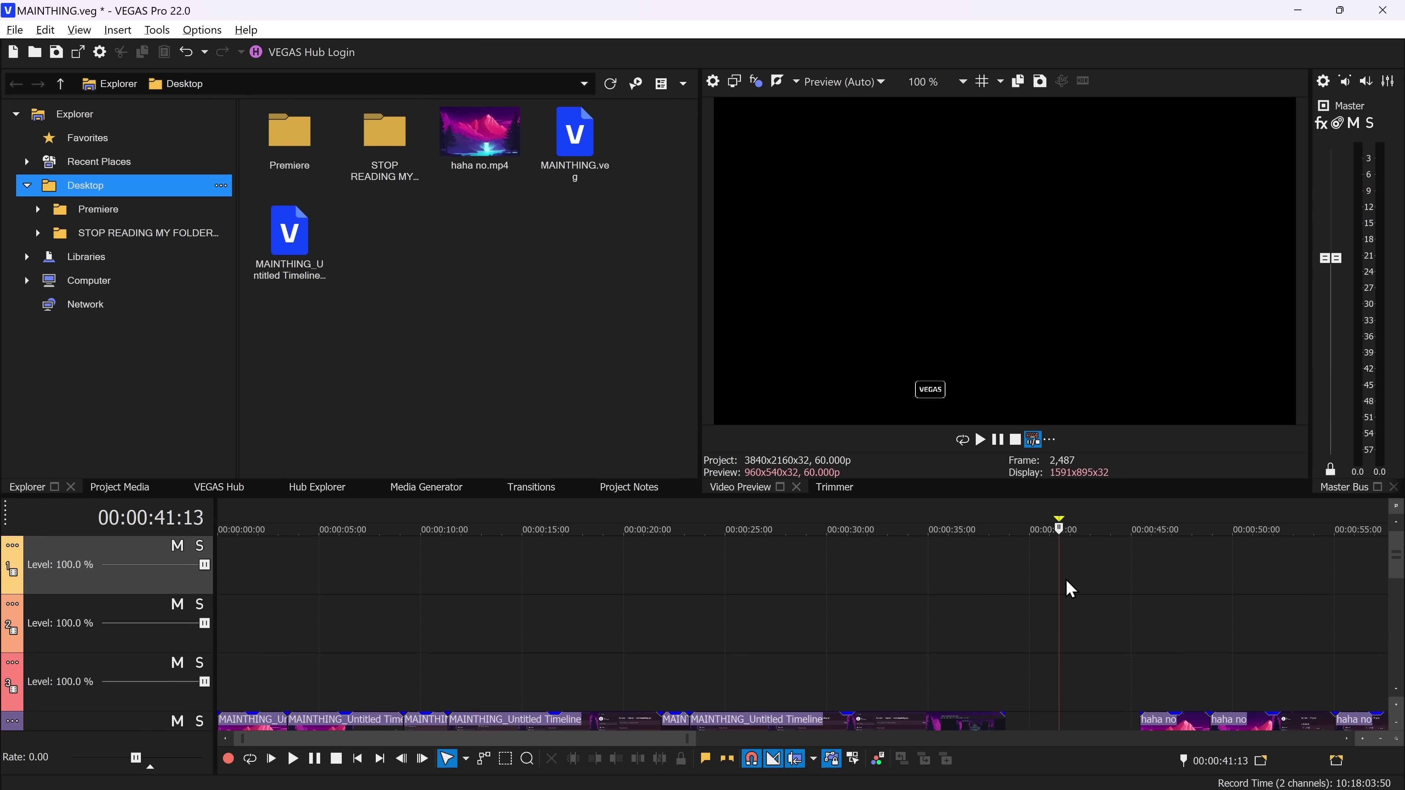
Step: Delete the surplus empty video tracks, keeping one above the MAINTHING_Untitled Timeline clips
right_click(1066, 580)
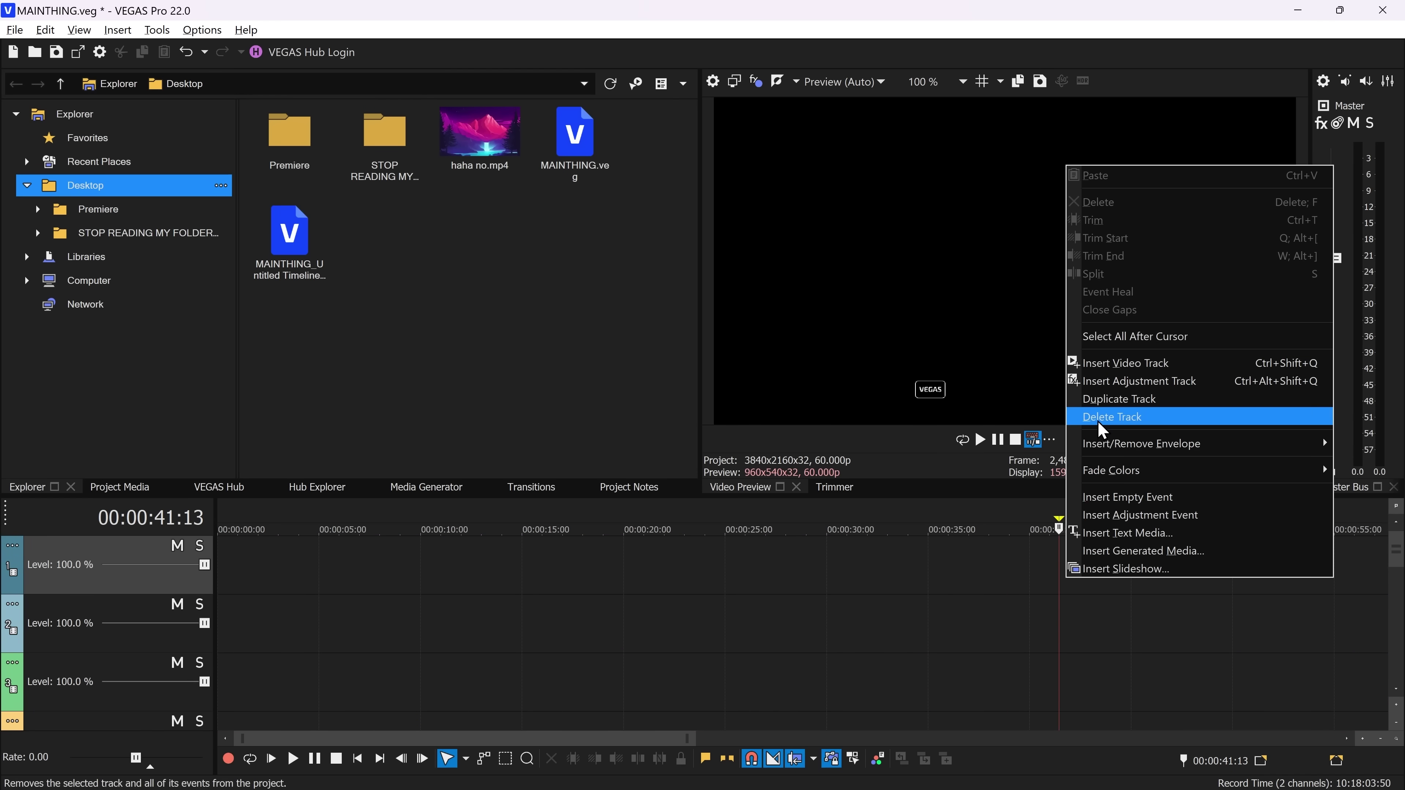
left_click(1065, 426)
right_click(1044, 574)
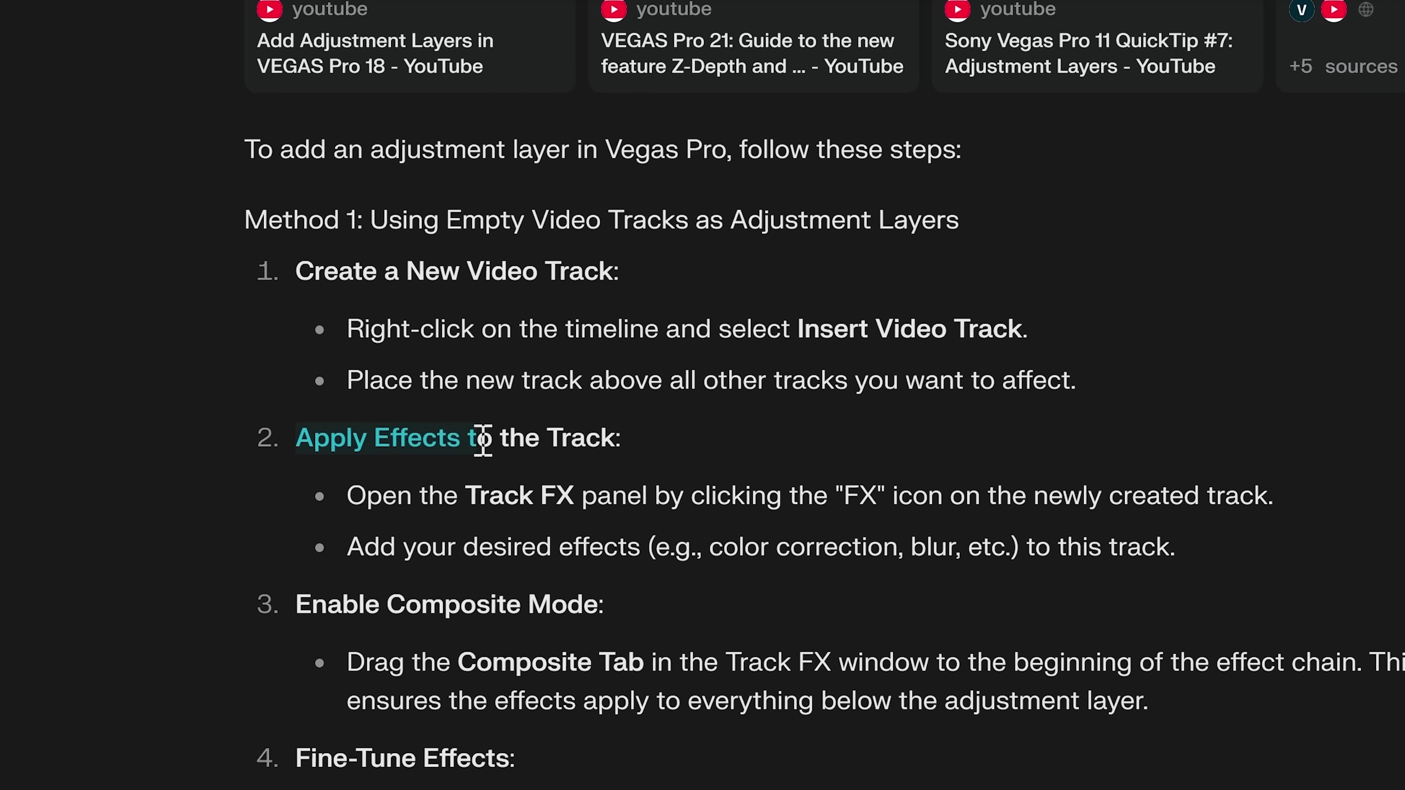
Step: Read the web answer's point on applying effects and add the Deform effect to the empty top track as a Track FX
left_click_drag(395, 439, 613, 443)
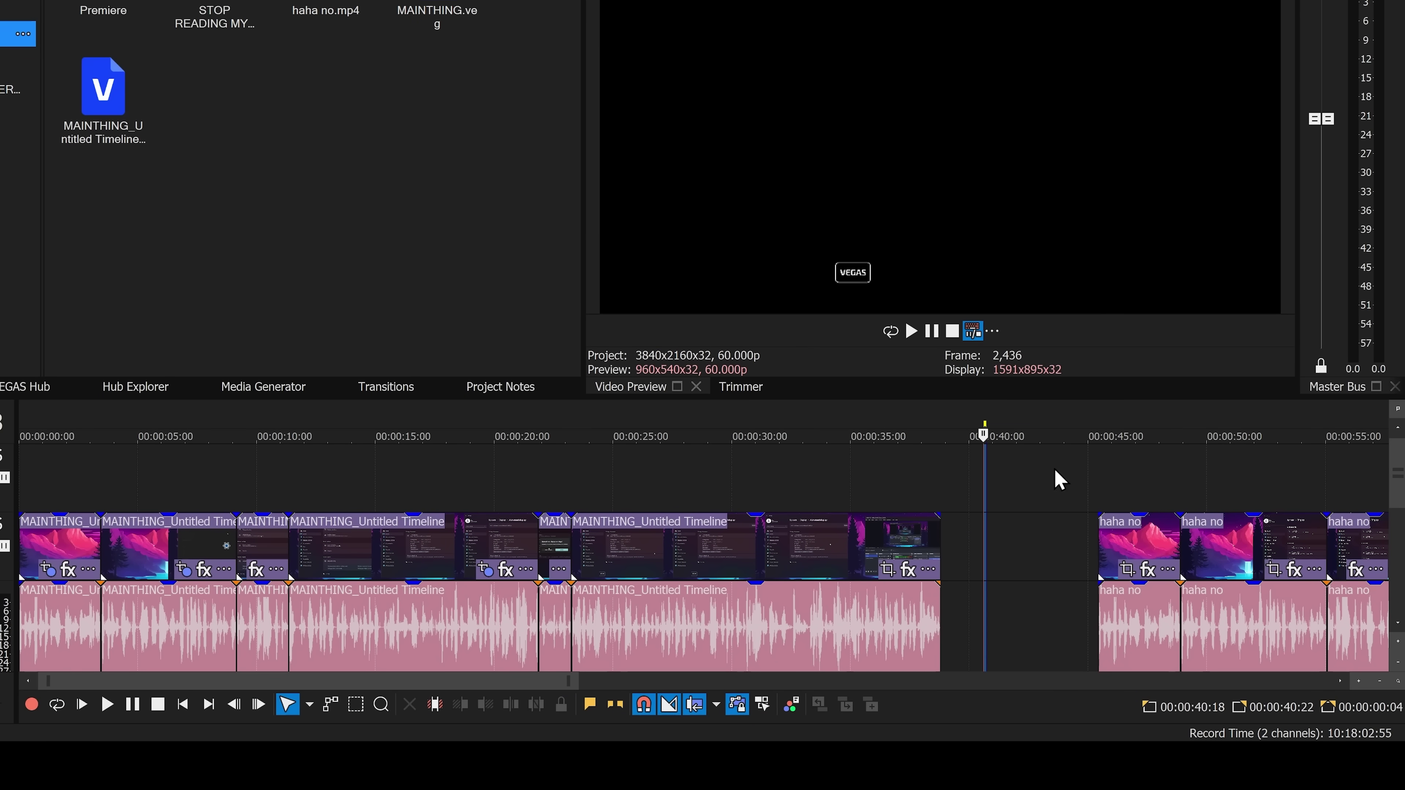
left_click(0, 454)
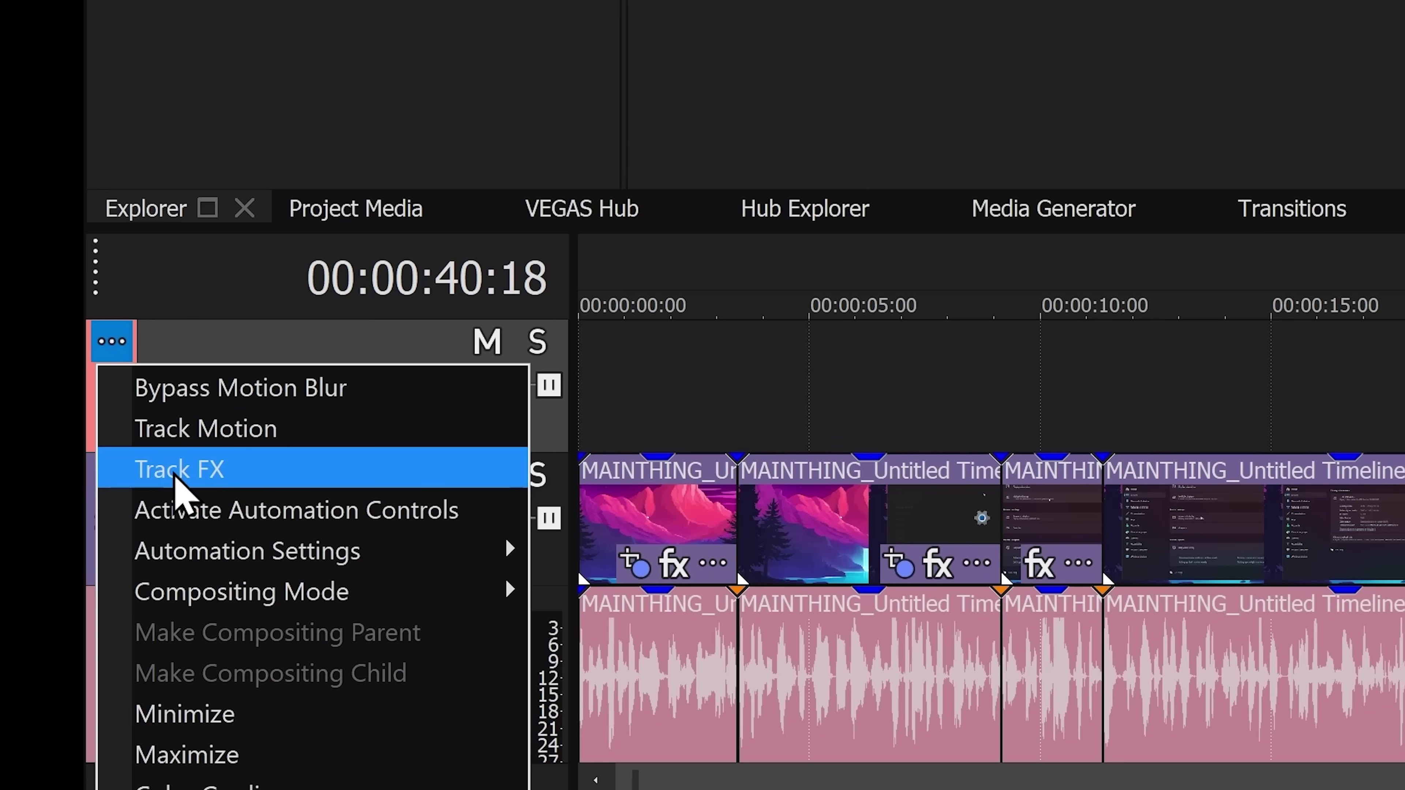
left_click(178, 470)
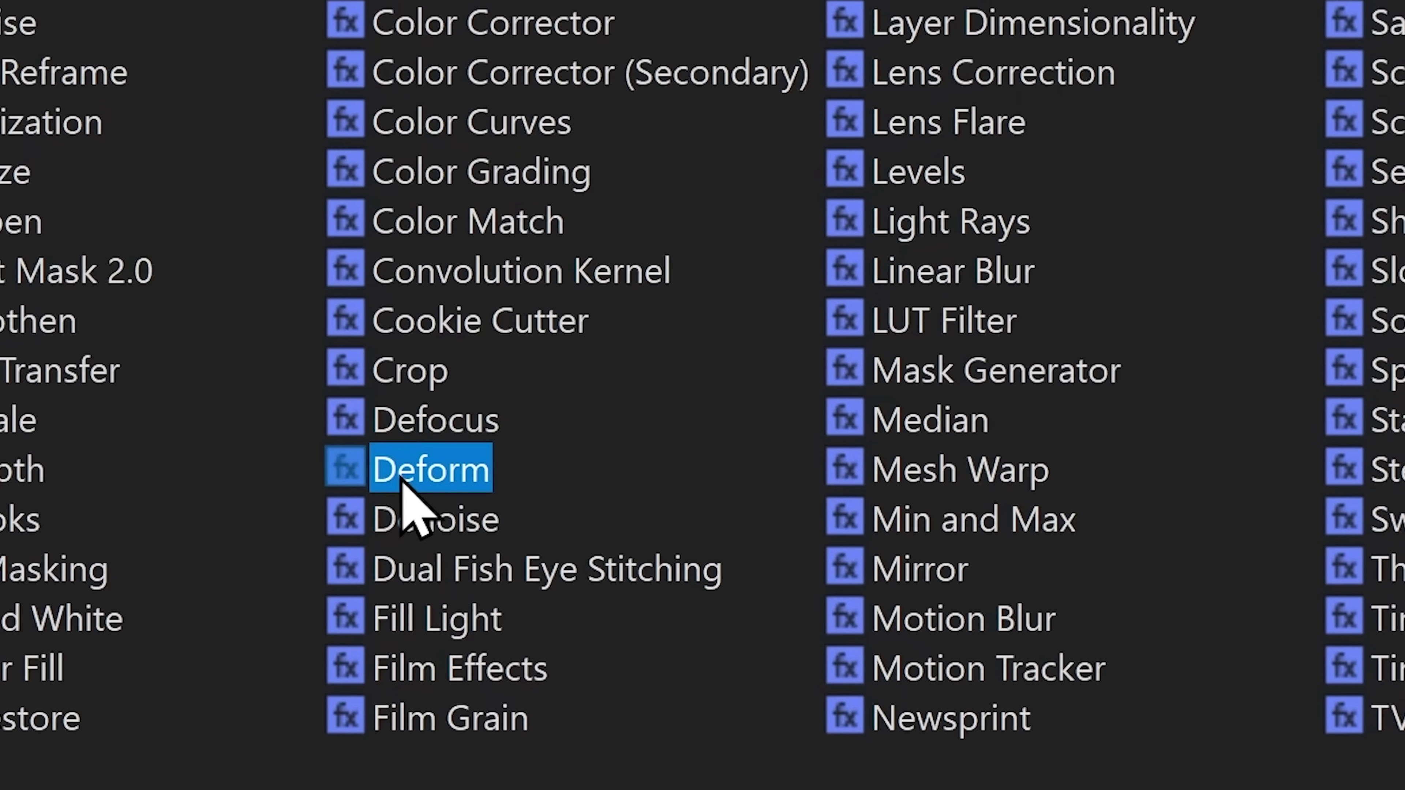
left_click(1186, 301)
double_click(420, 470)
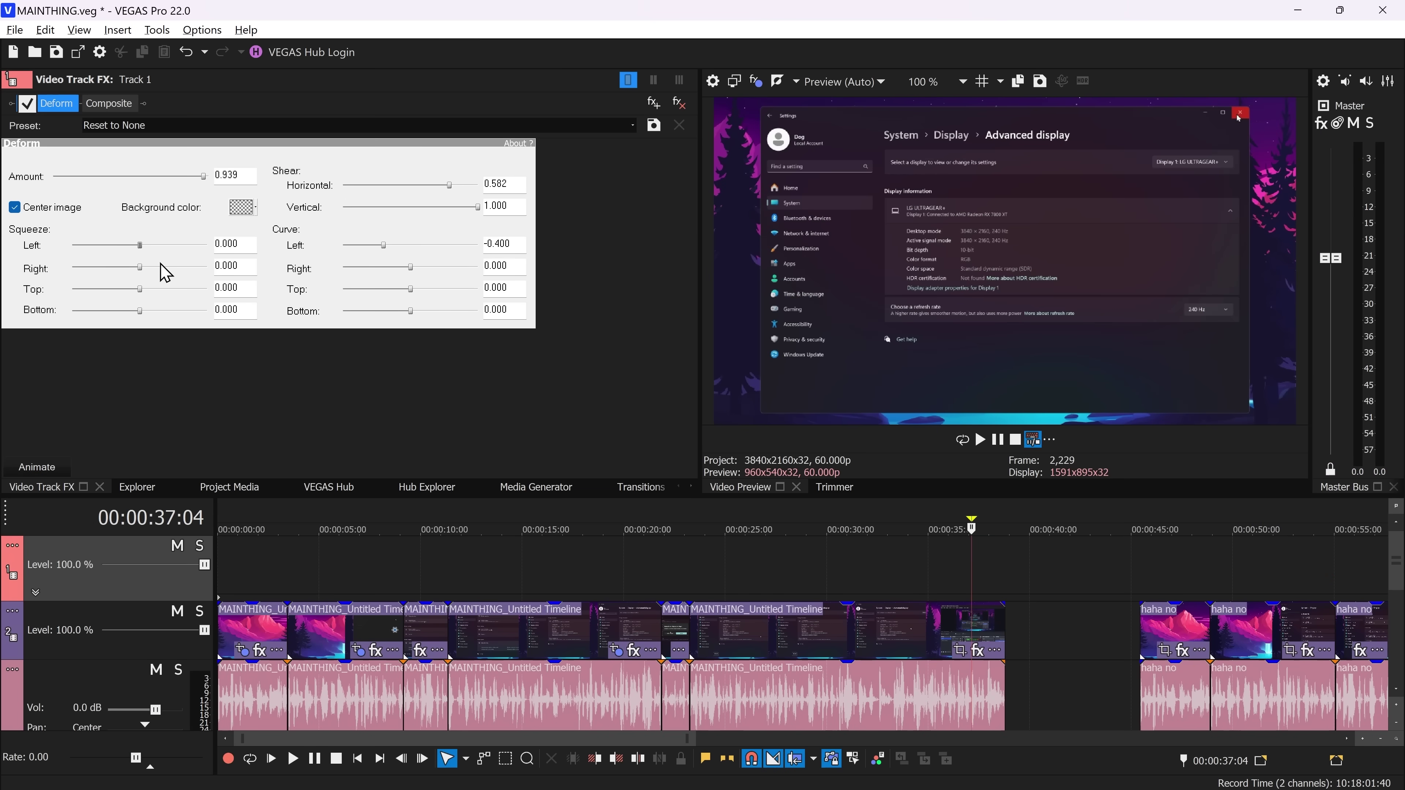
Step: Following the answer's Enable Composite Mode point, place Composite ahead of Deform in Track 1's effect chain and scrub the timeline to check it
left_click_drag(244, 315, 514, 316)
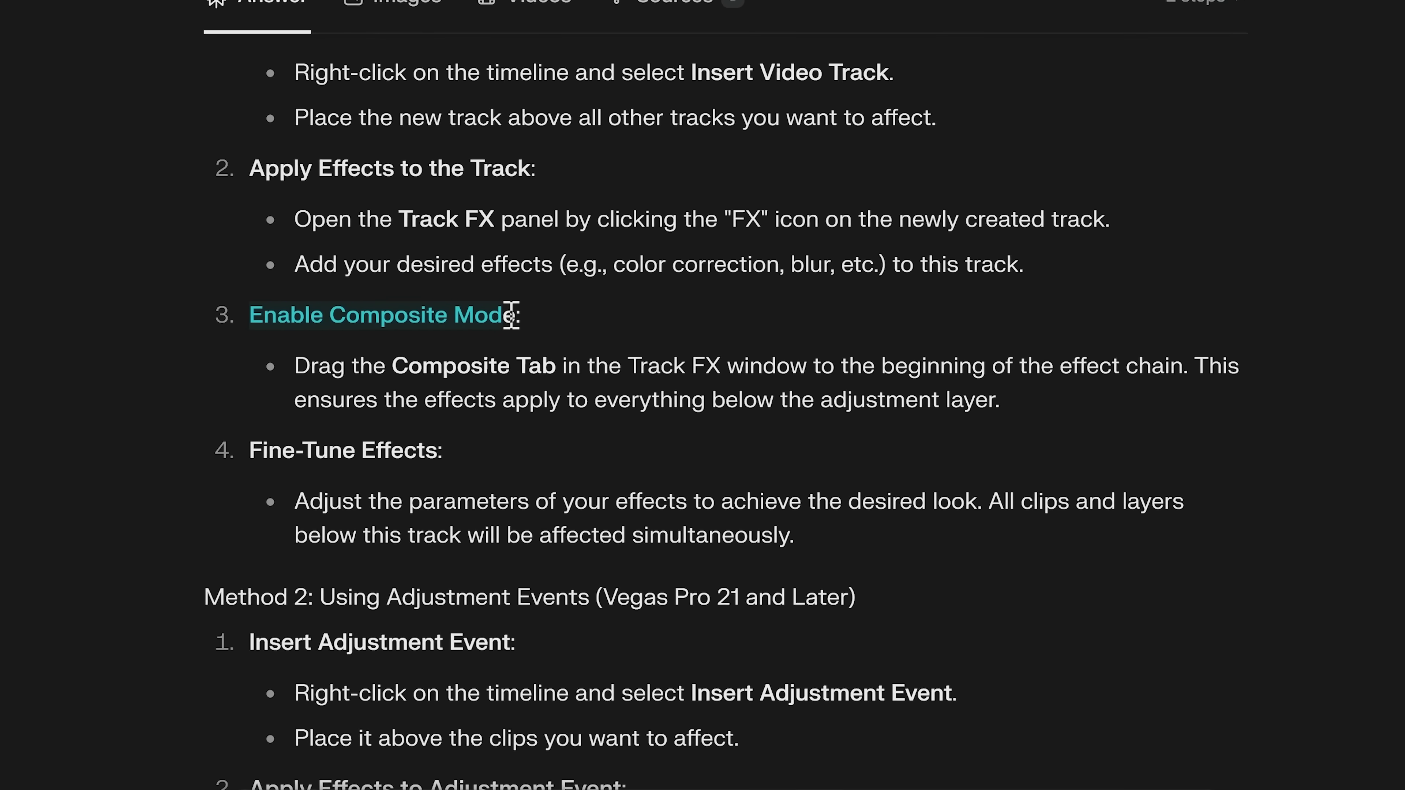
left_click_drag(290, 366, 1211, 369)
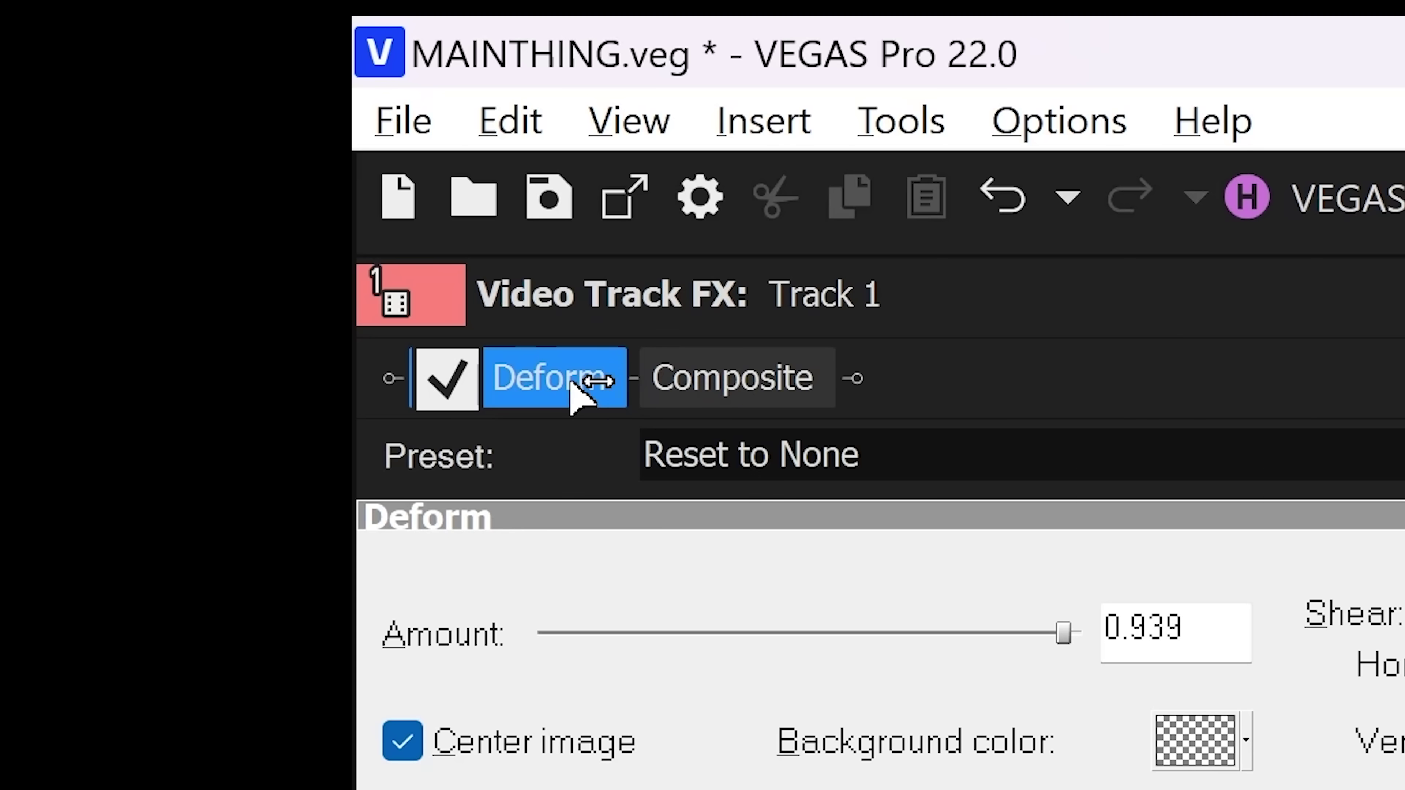
left_click_drag(730, 378, 433, 400)
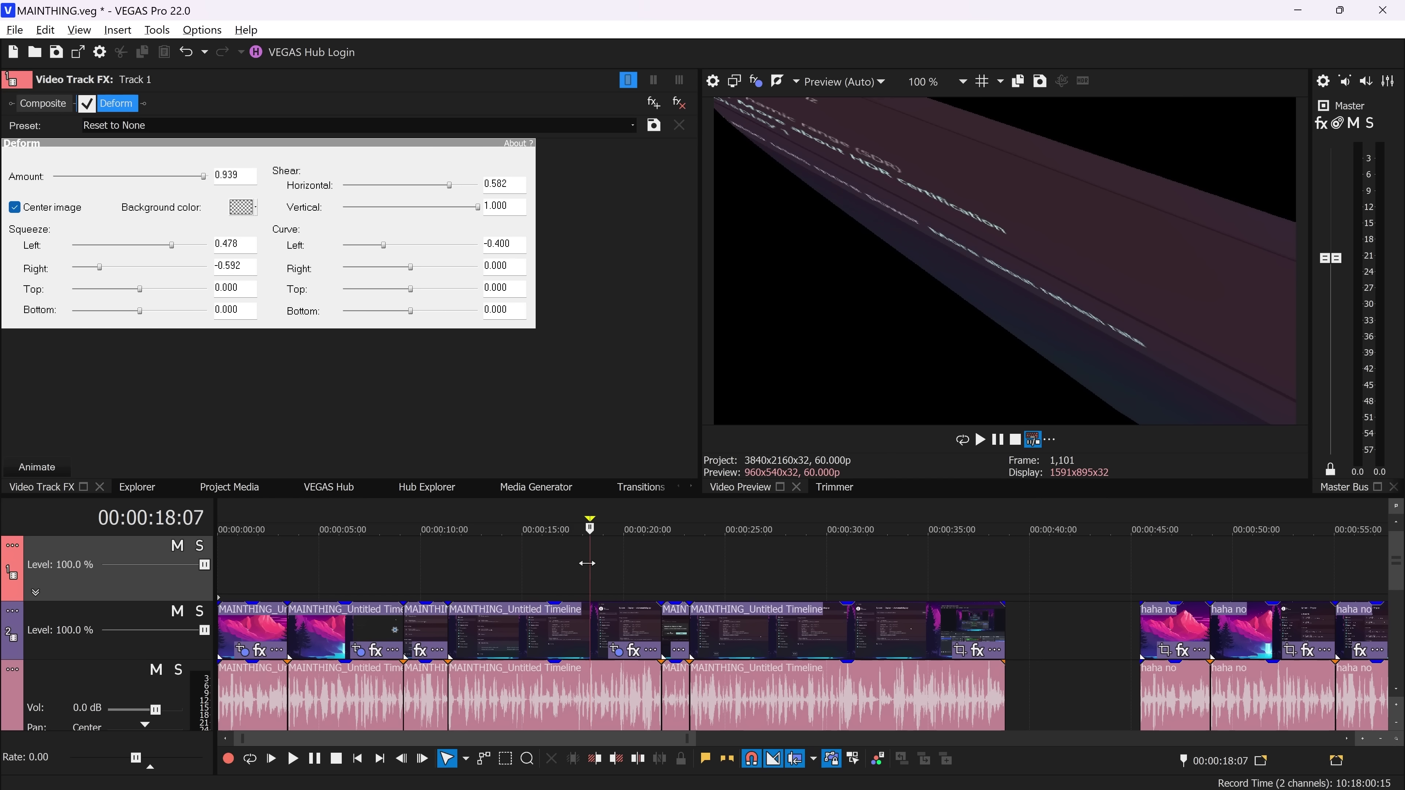
left_click_drag(607, 568, 769, 573)
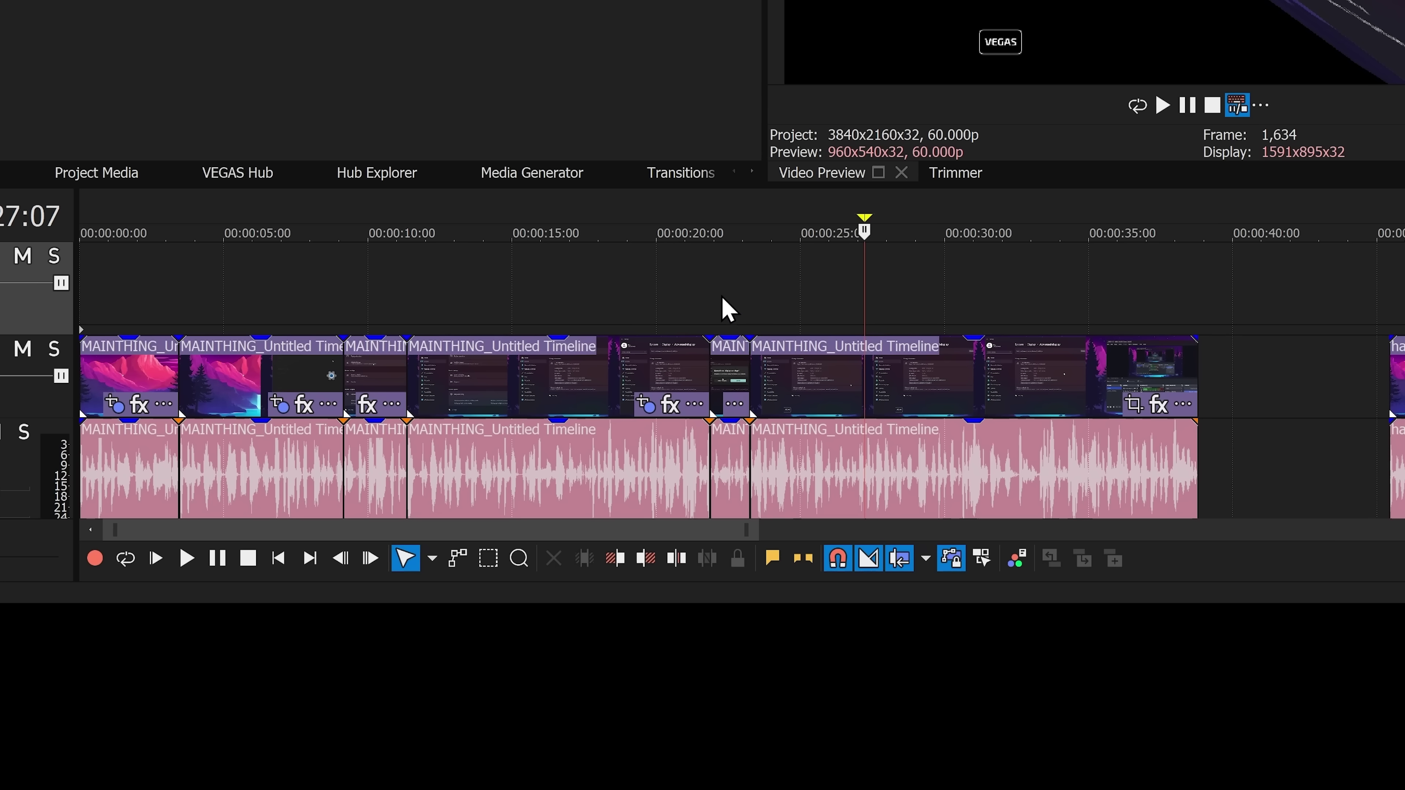
left_click_drag(812, 355, 977, 378)
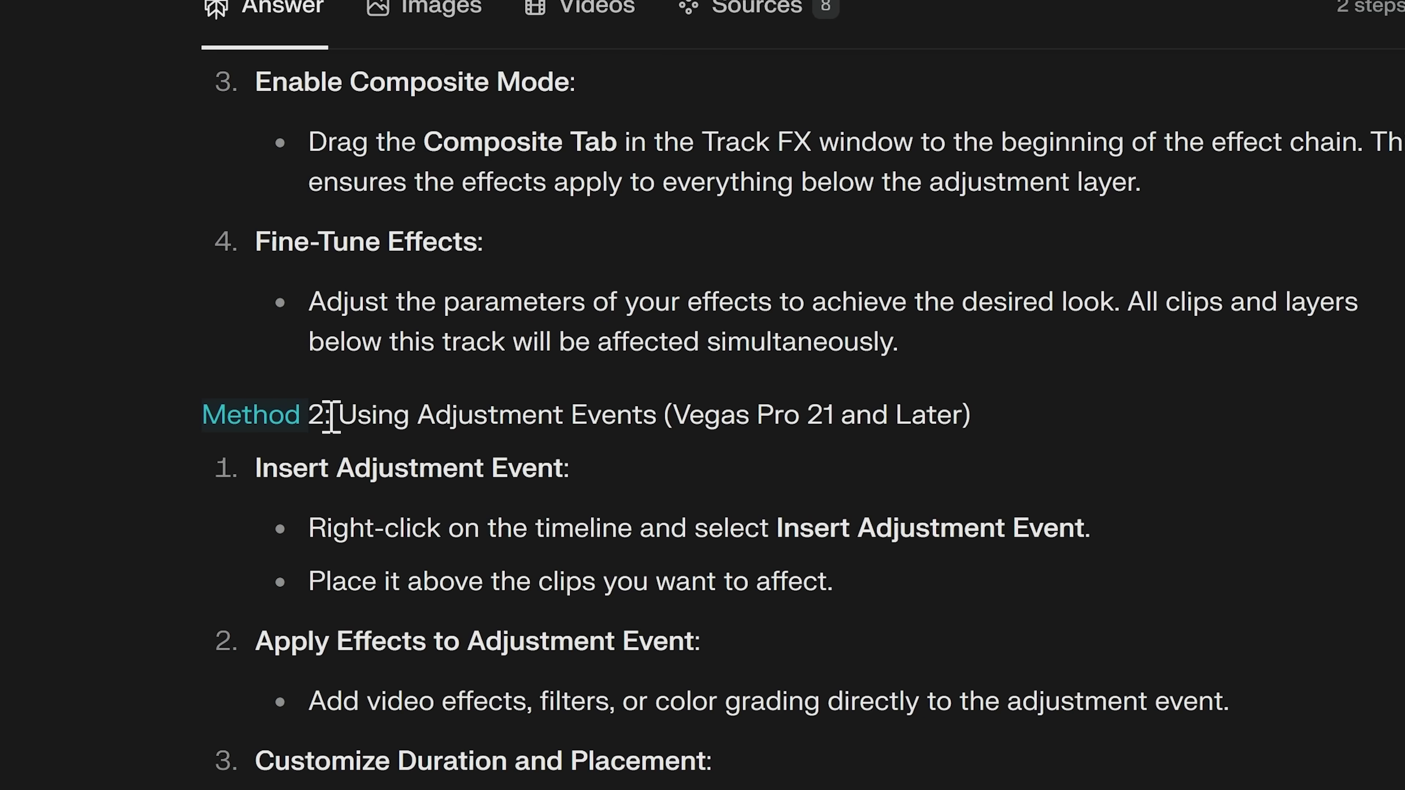
Step: Read Method 2 of the web answer and insert an adjustment event on the empty top track at the playhead
left_click_drag(339, 413, 470, 420)
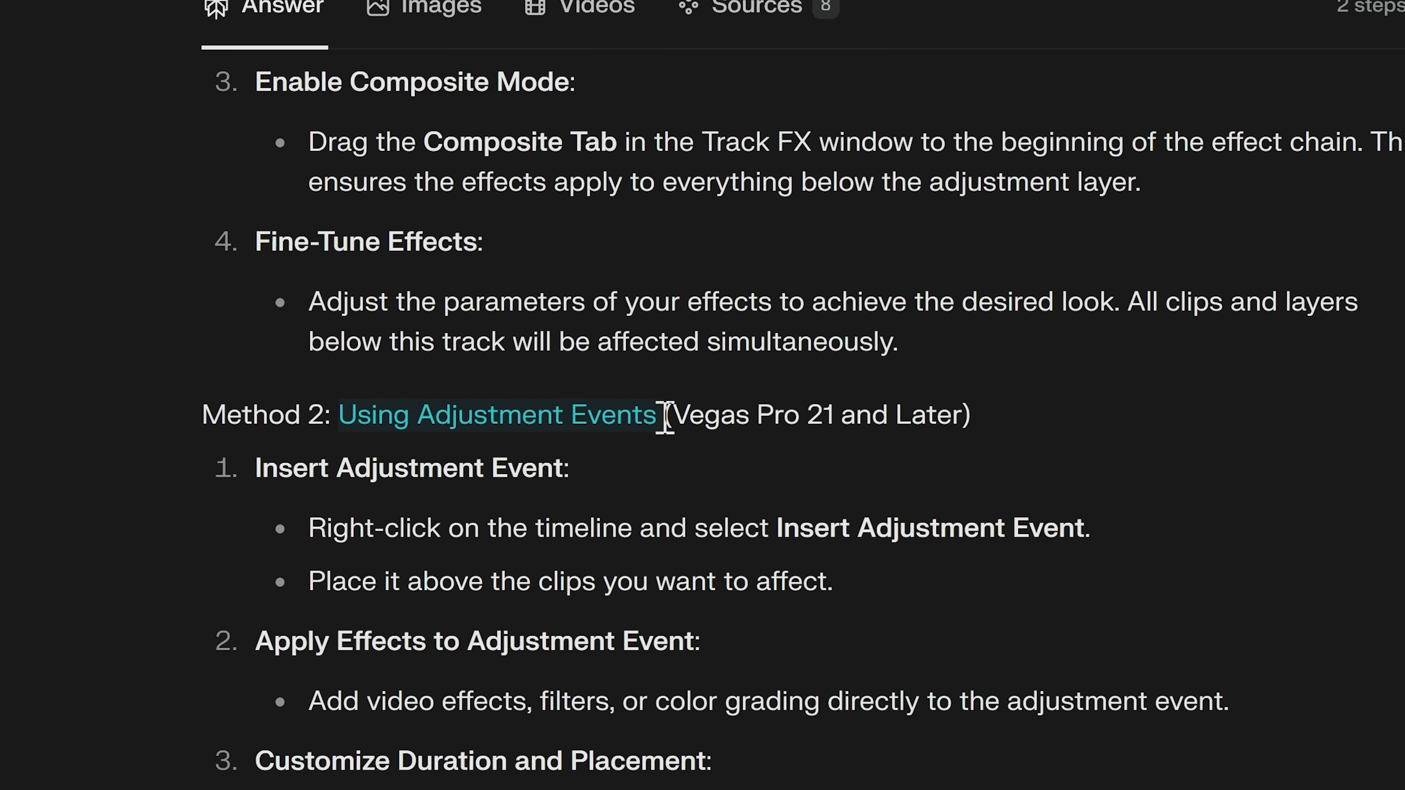
left_click_drag(308, 412, 514, 409)
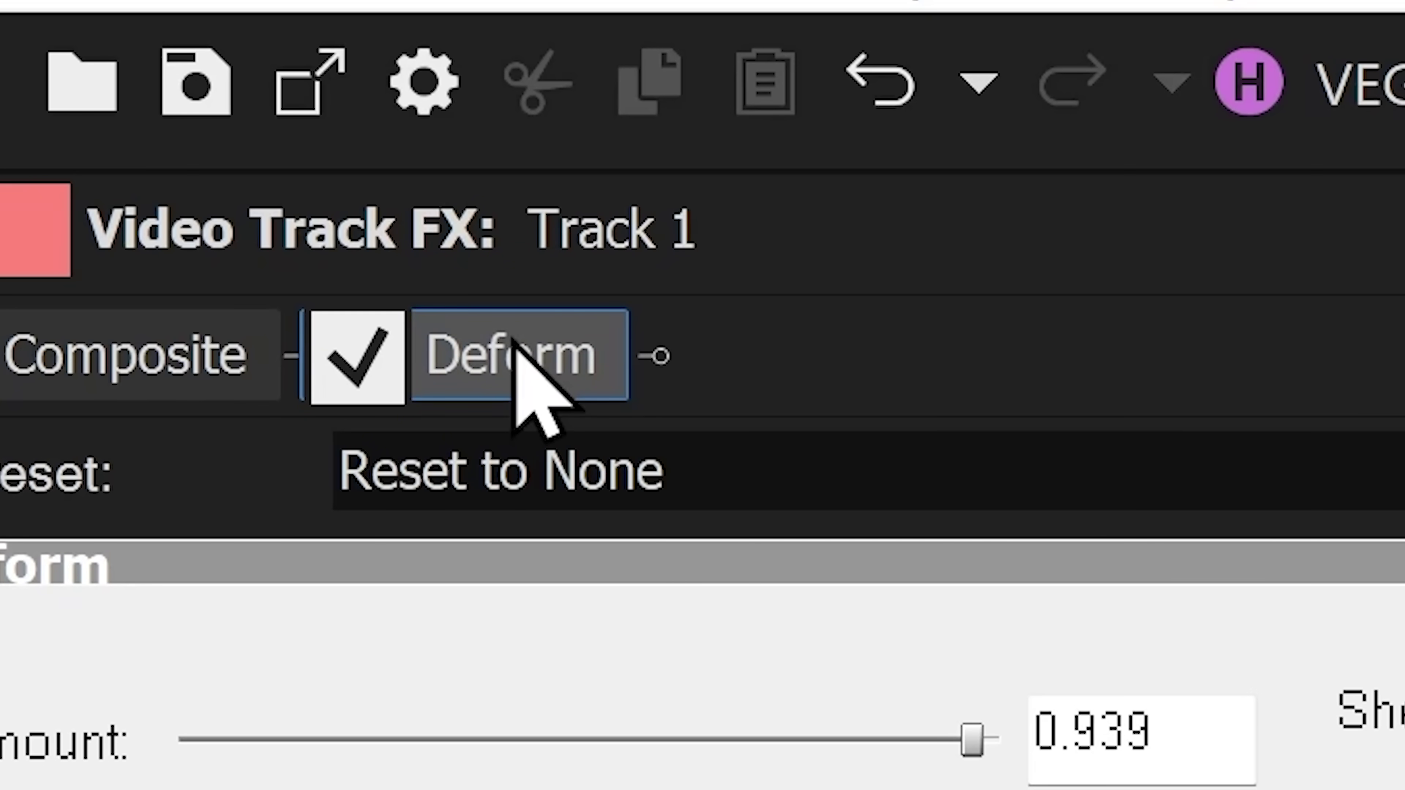
left_click(133, 159)
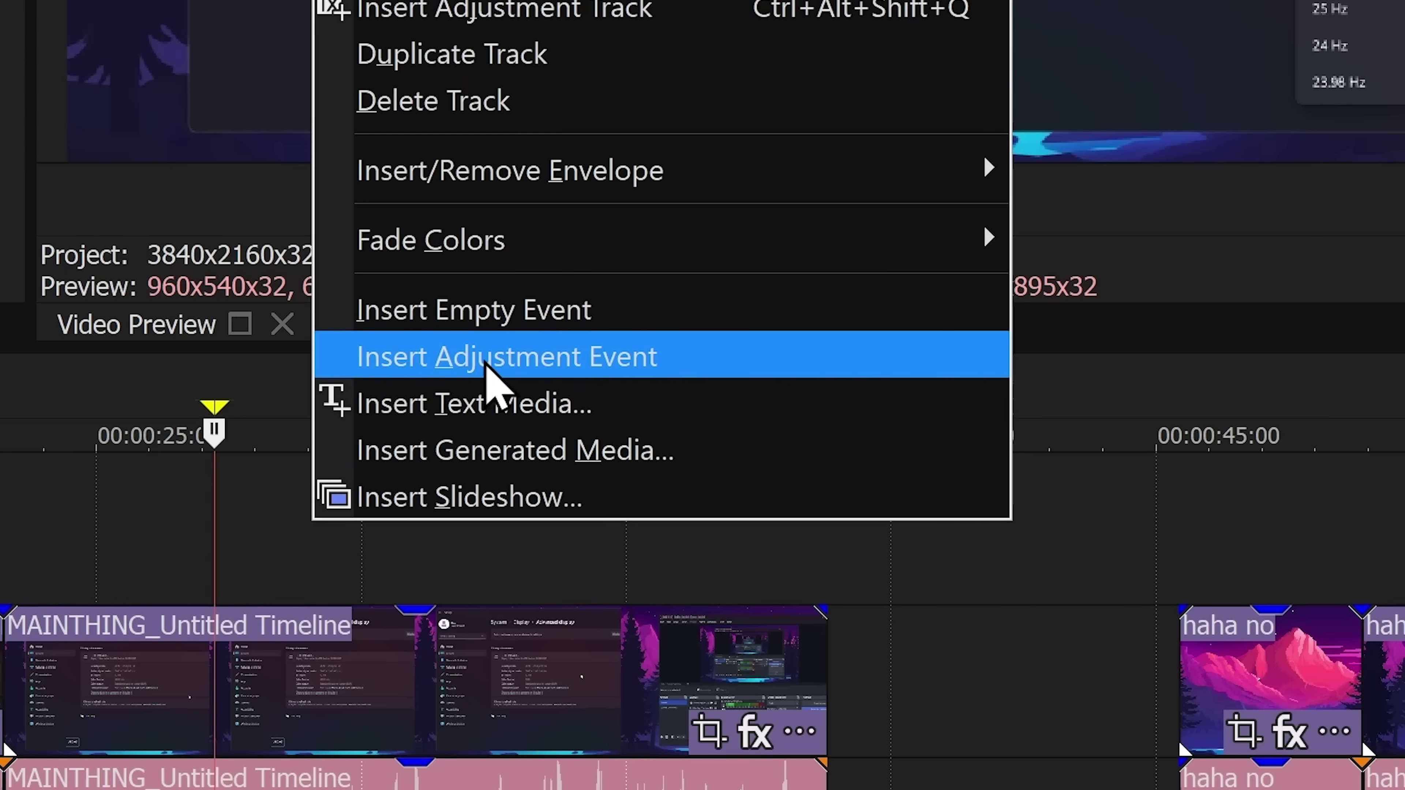
left_click(495, 364)
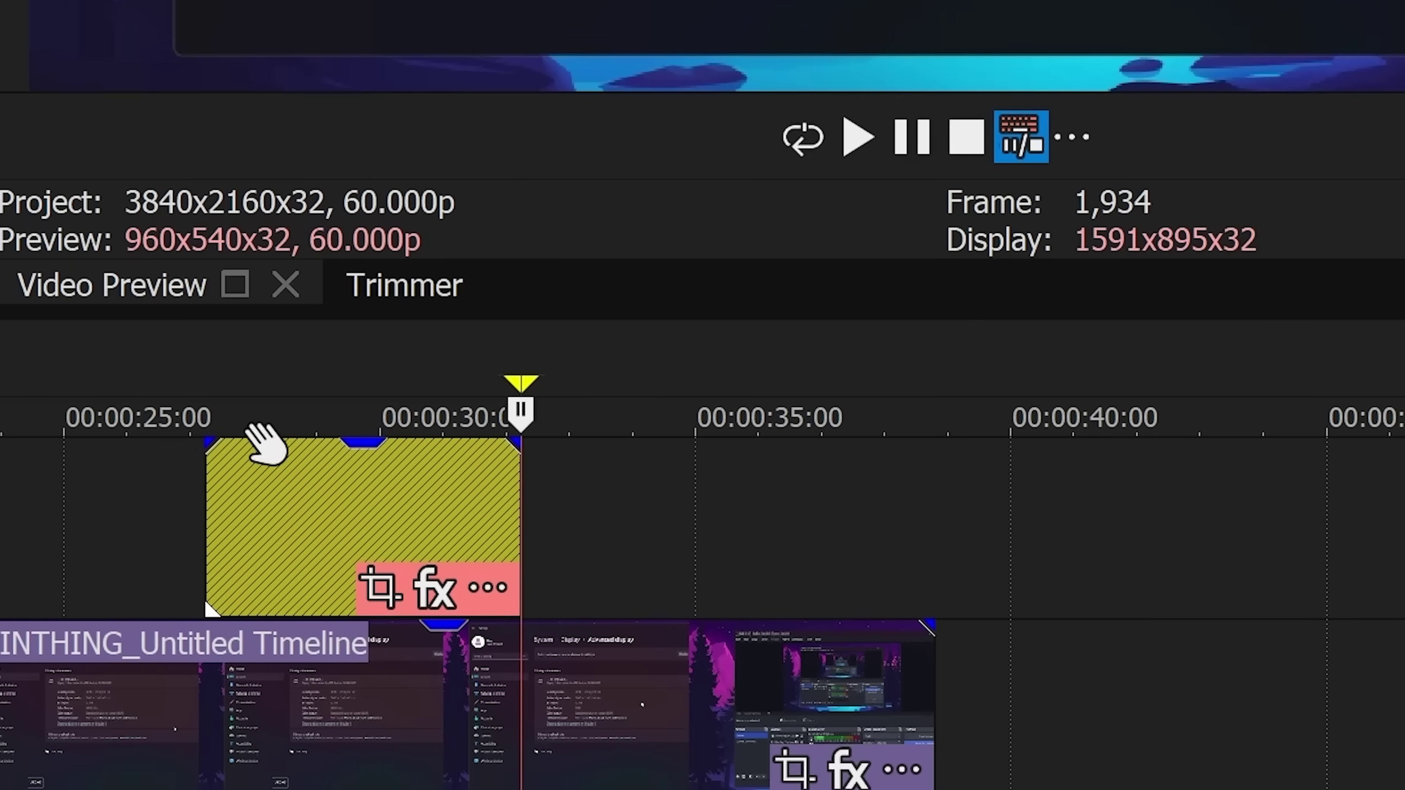
Step: Resize the adjustment event to span the MAINTHING_Untitled Timeline clips beneath it and turn off Auto Ripple
left_click(273, 429)
left_click_drag(355, 508, 200, 517)
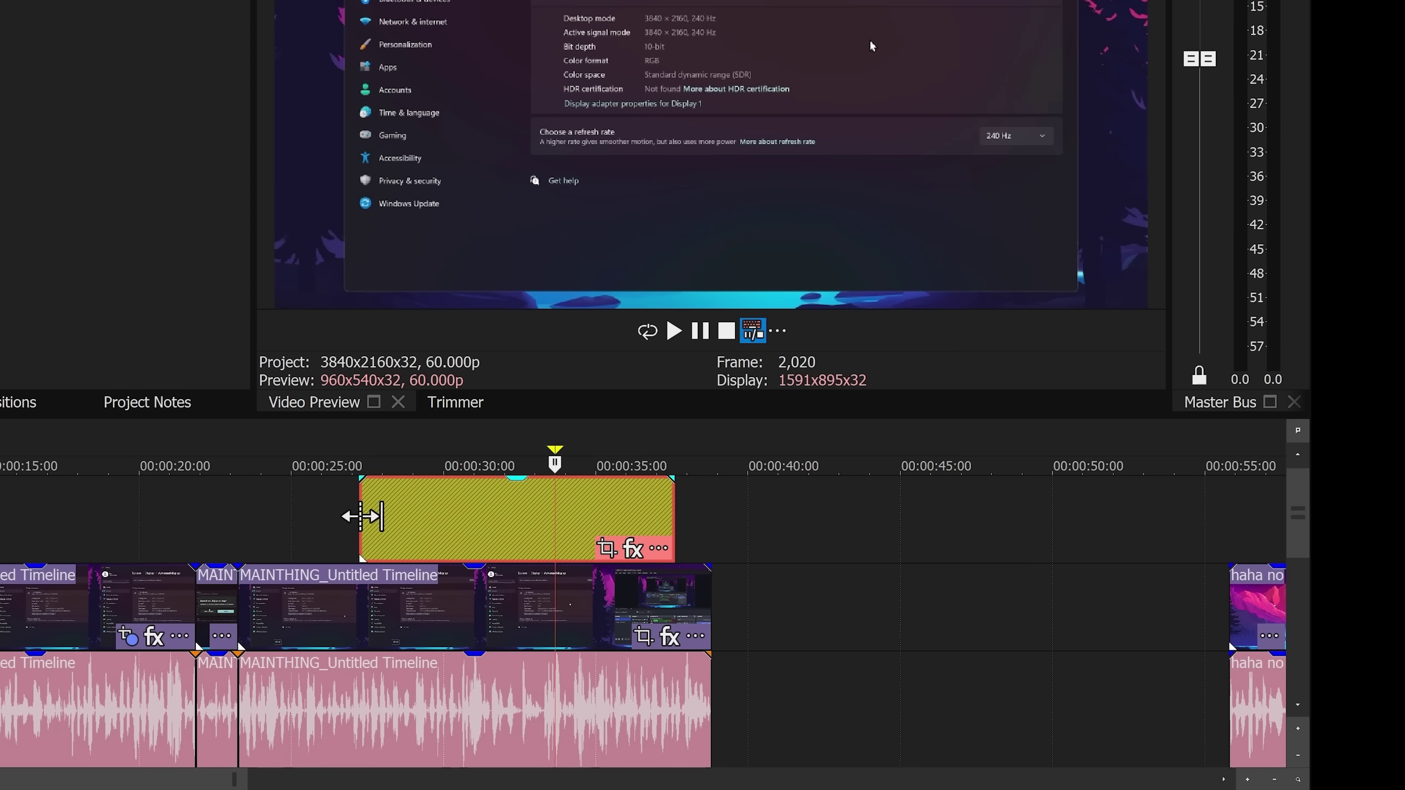
left_click_drag(673, 505, 711, 502)
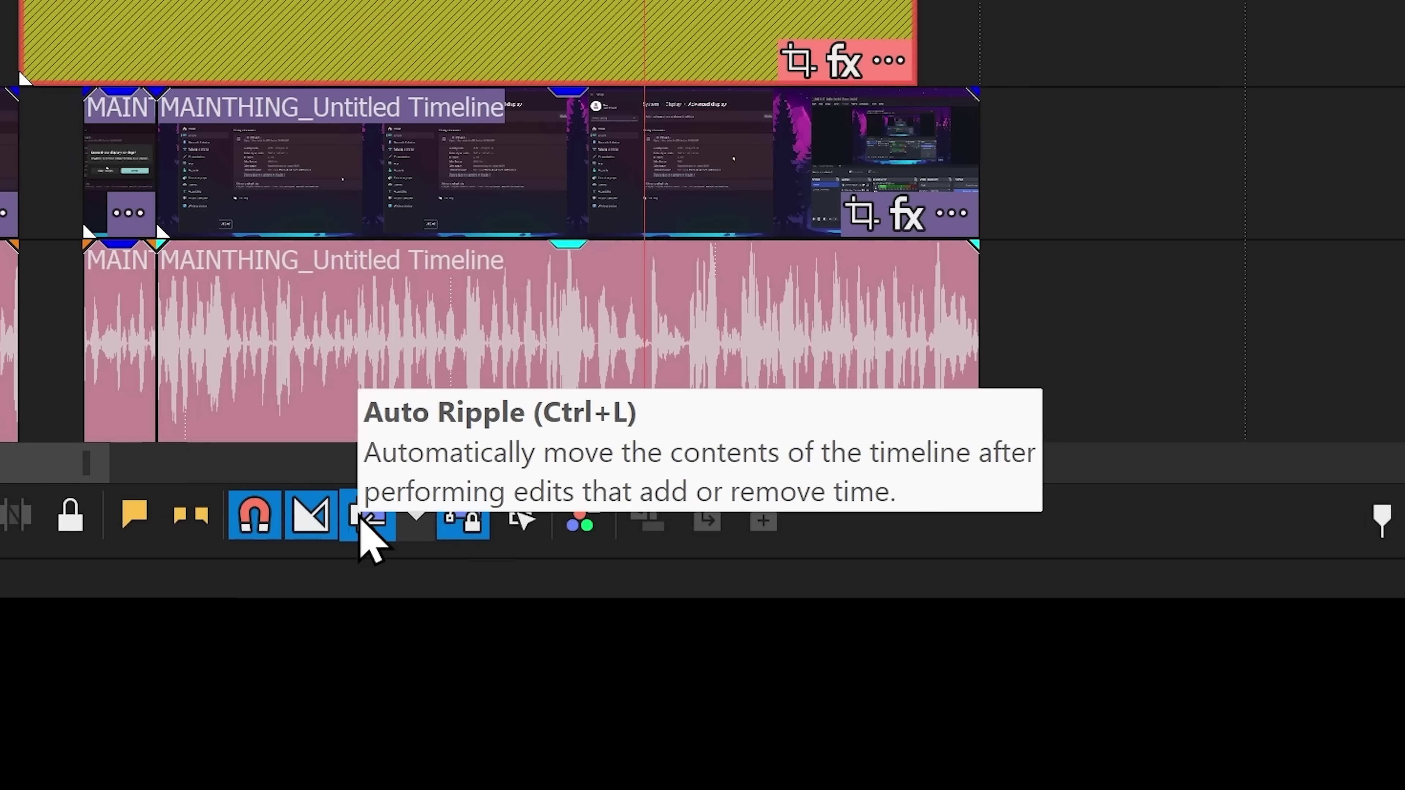
left_click(360, 519)
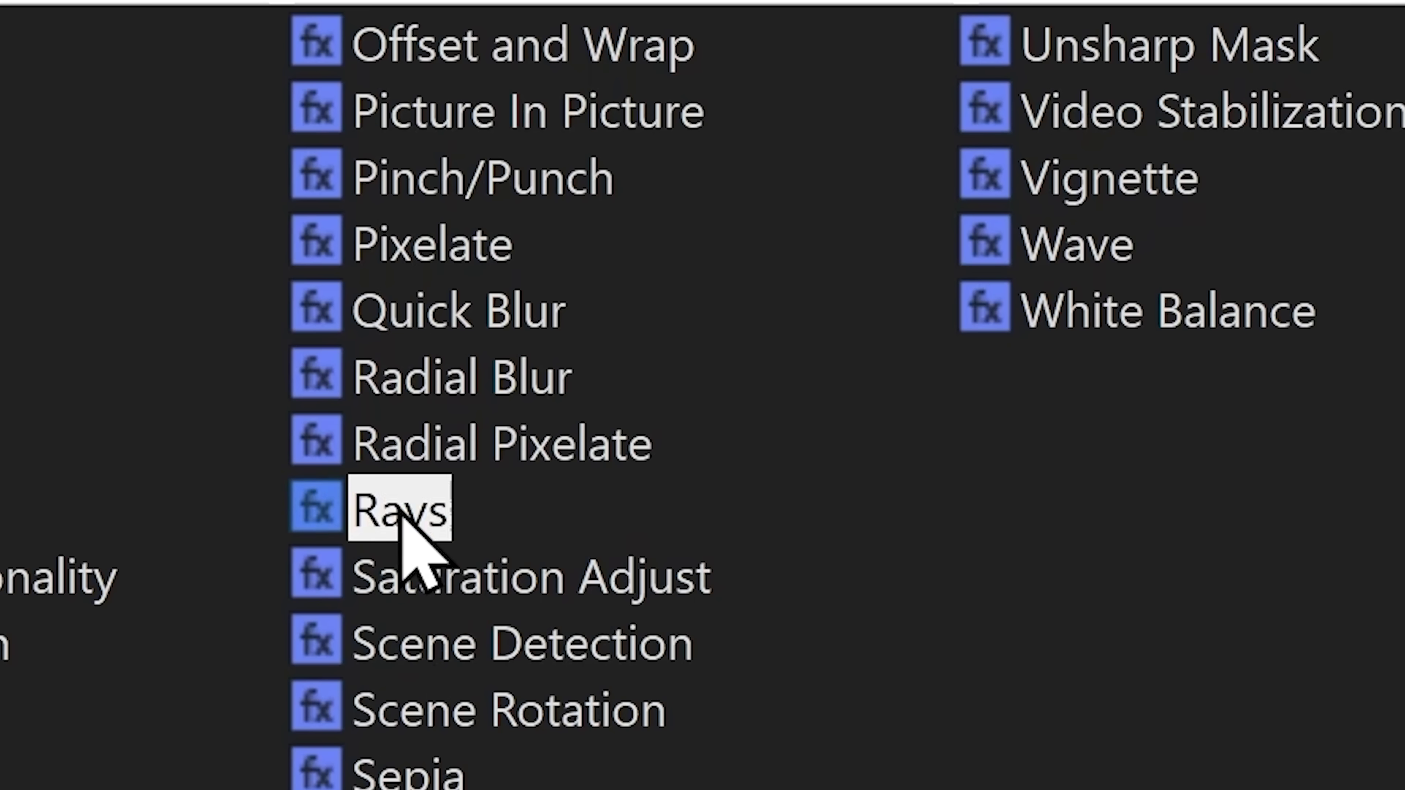
Step: Add the Rays effect to the adjustment event, set its hue to 229.51, and slide the event along its track and back
left_click(398, 525)
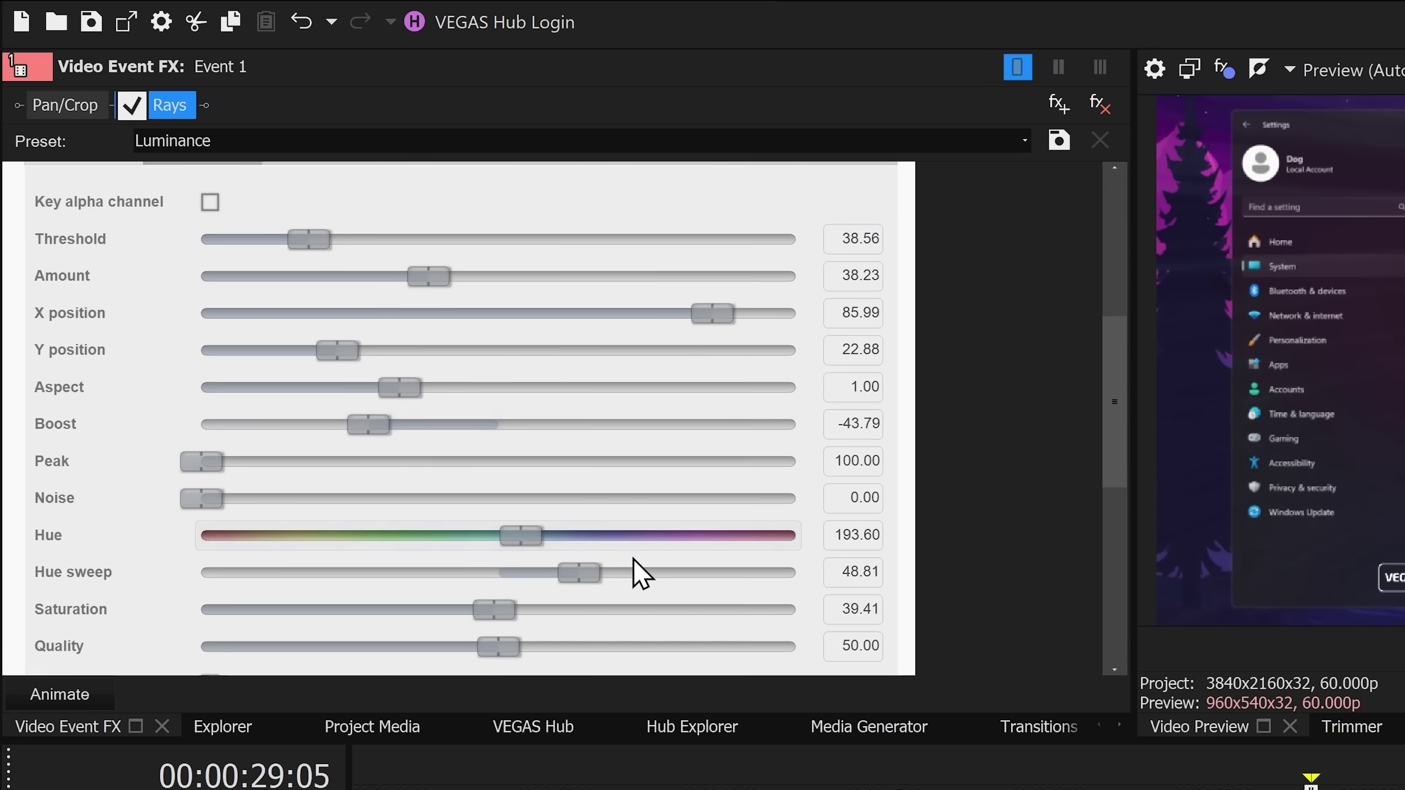
scroll(641, 572, "up", 3)
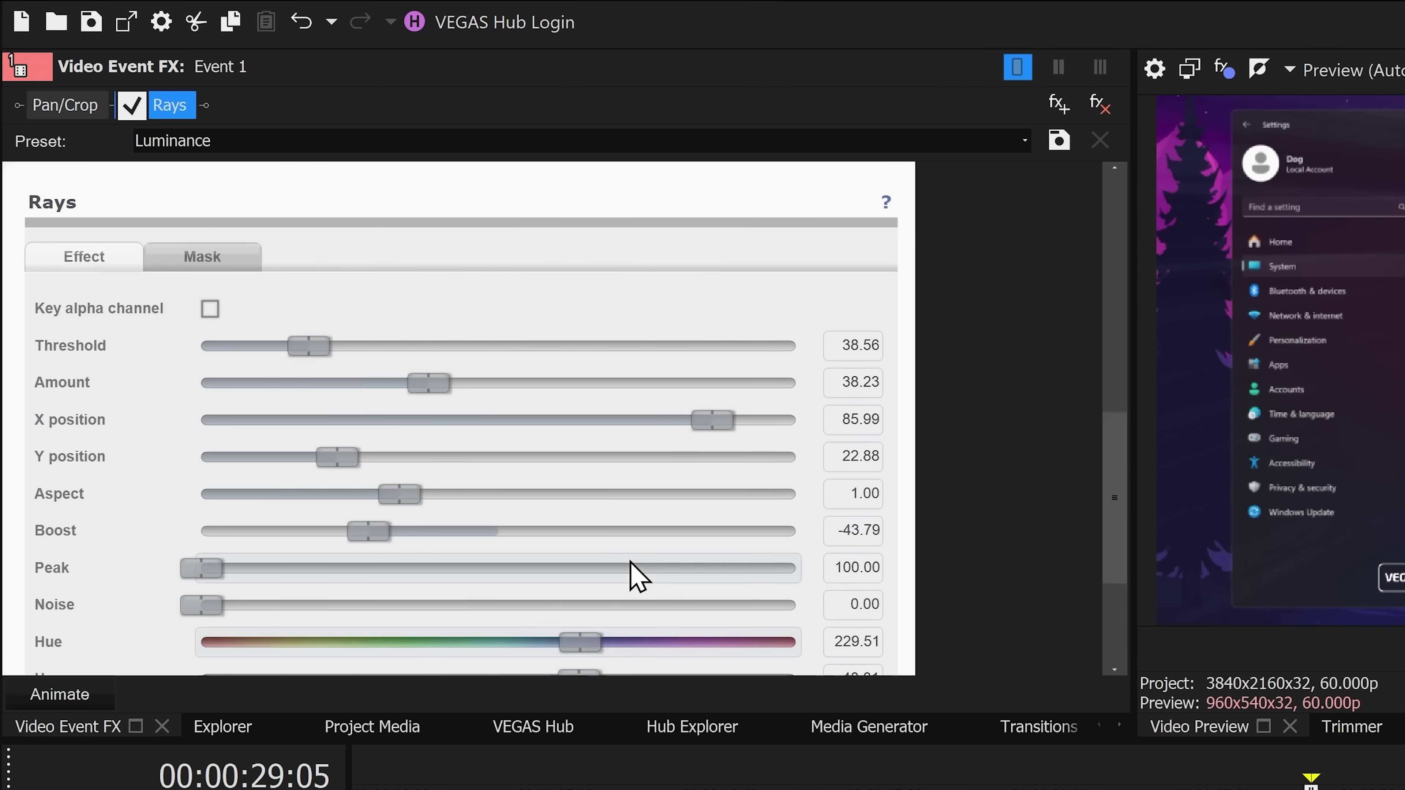
scroll(577, 499, "down", 2)
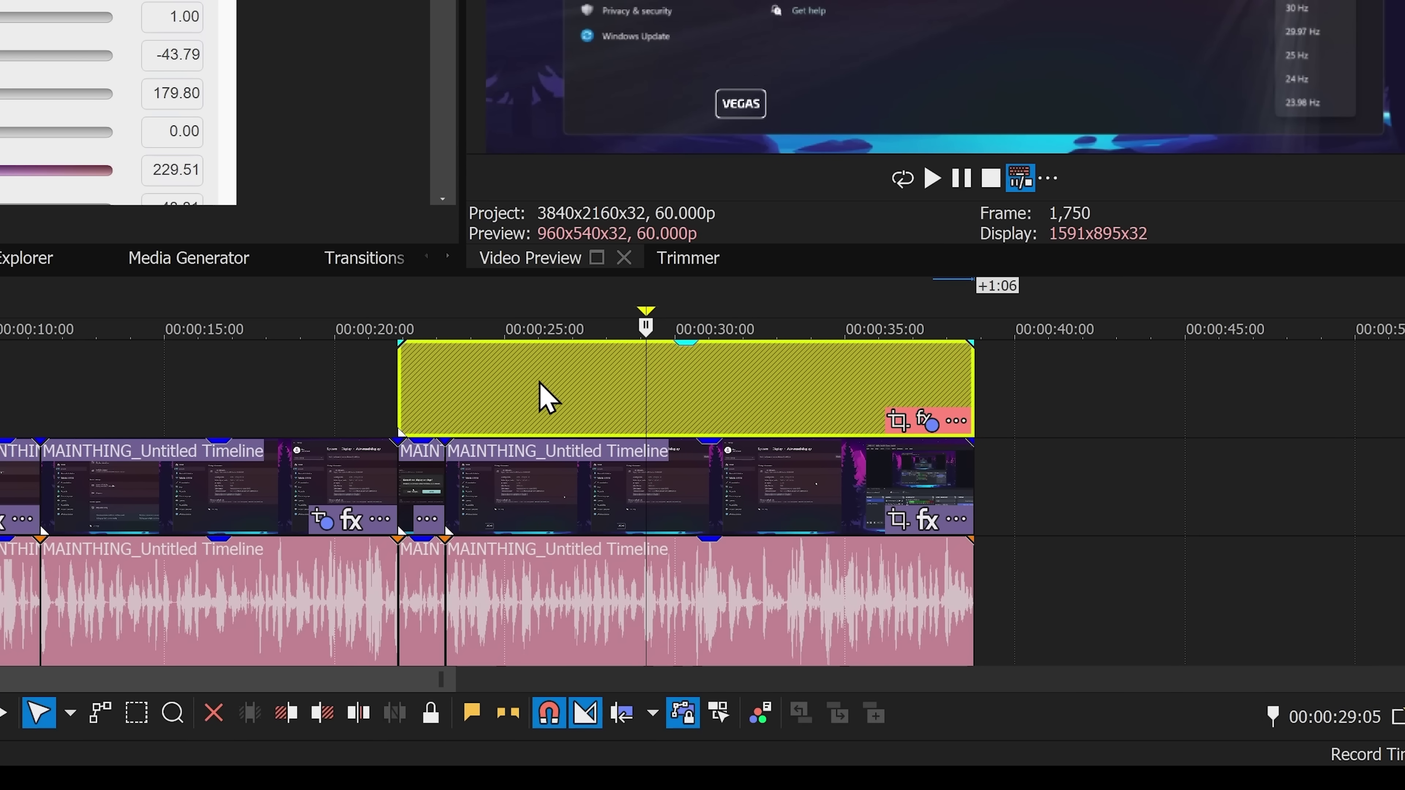
left_click_drag(545, 396, 973, 404)
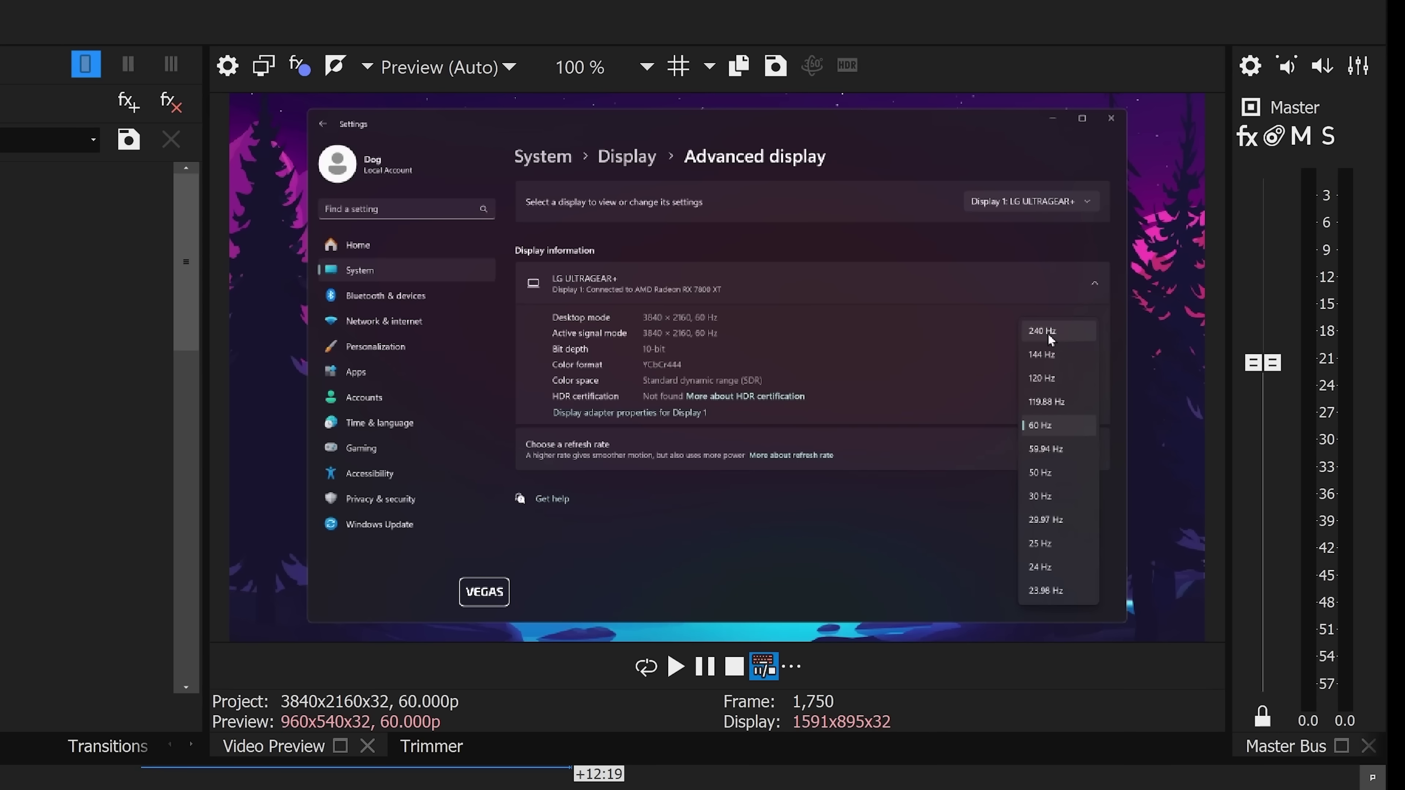
left_click_drag(887, 392, 453, 393)
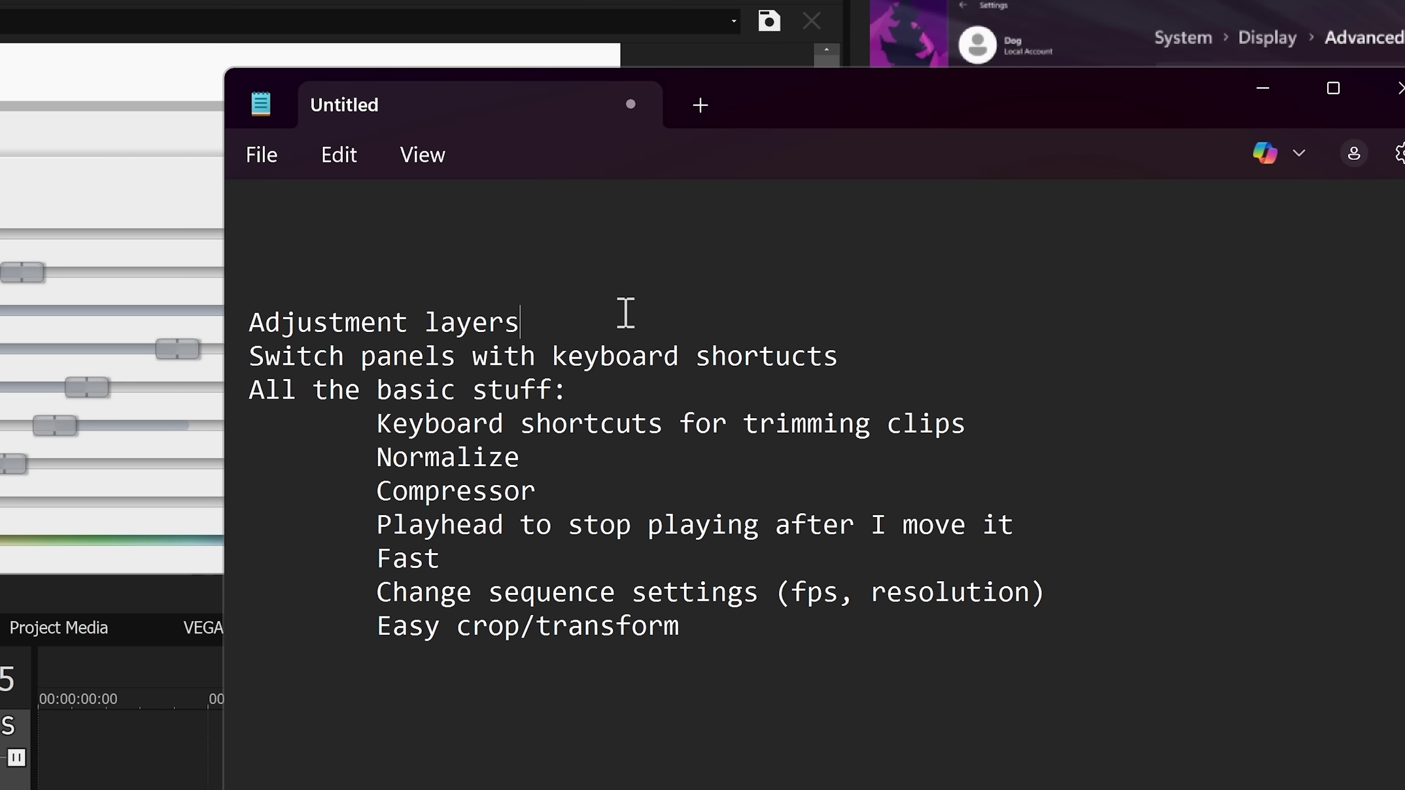
Step: Delete the "Adjustment layers" entry from the Notepad checklist and move on to the entry about switching panels
key("shift+Home")
key("BackSpace")
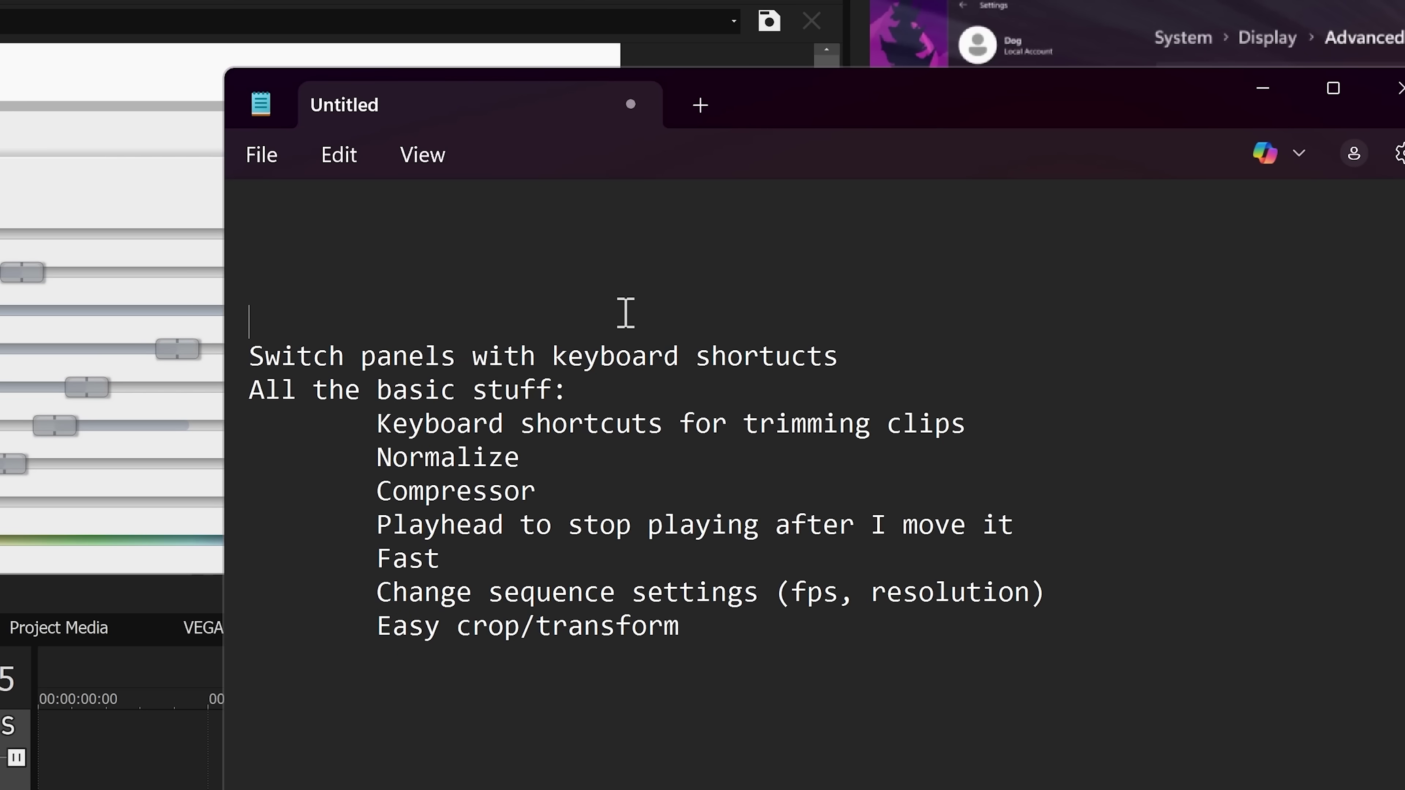
left_click_drag(256, 357, 884, 364)
key("Right")
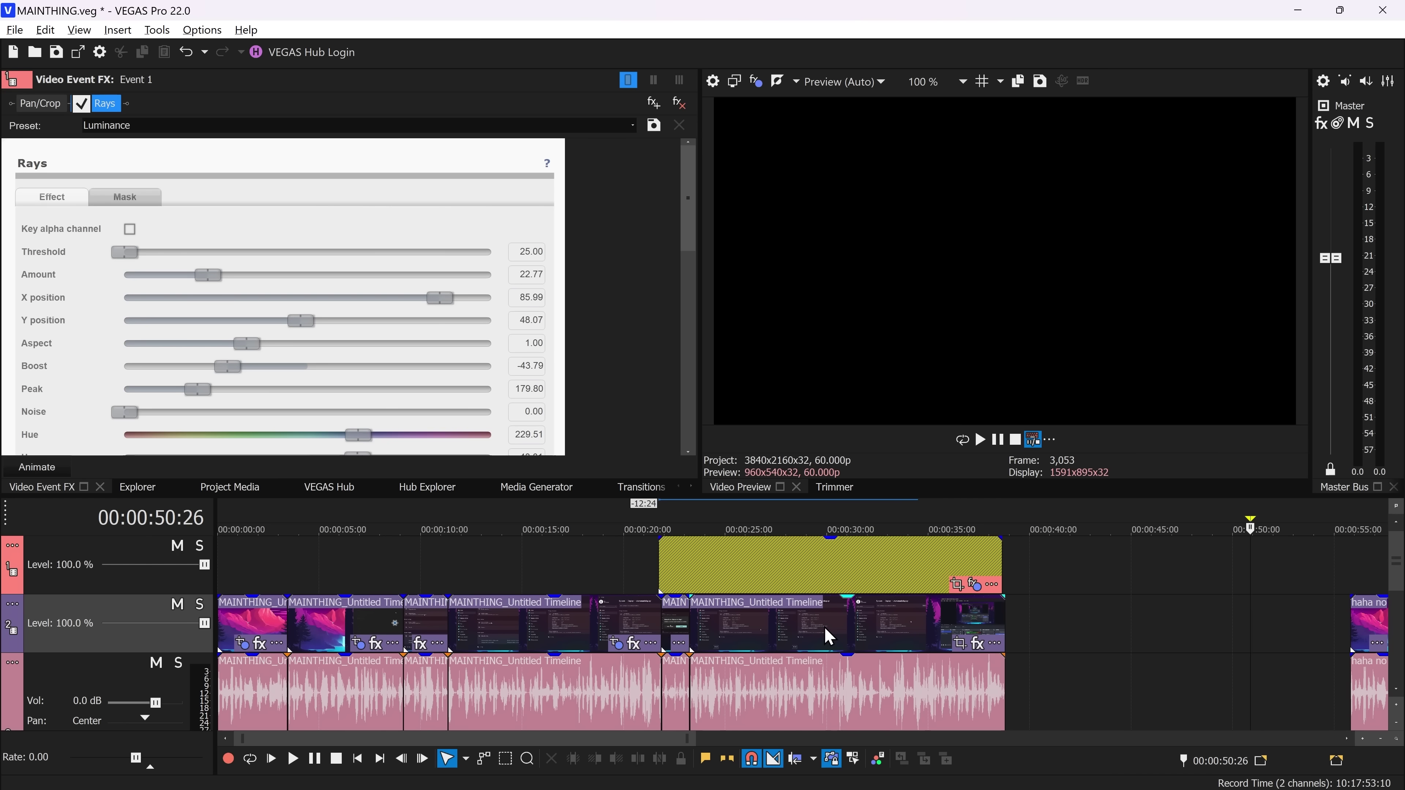
Step: Open the Event Pan/Crop settings of the MAINTHING_Untitled Timeline clip in VEGAS Pro and try to add an effect there
left_click(824, 627)
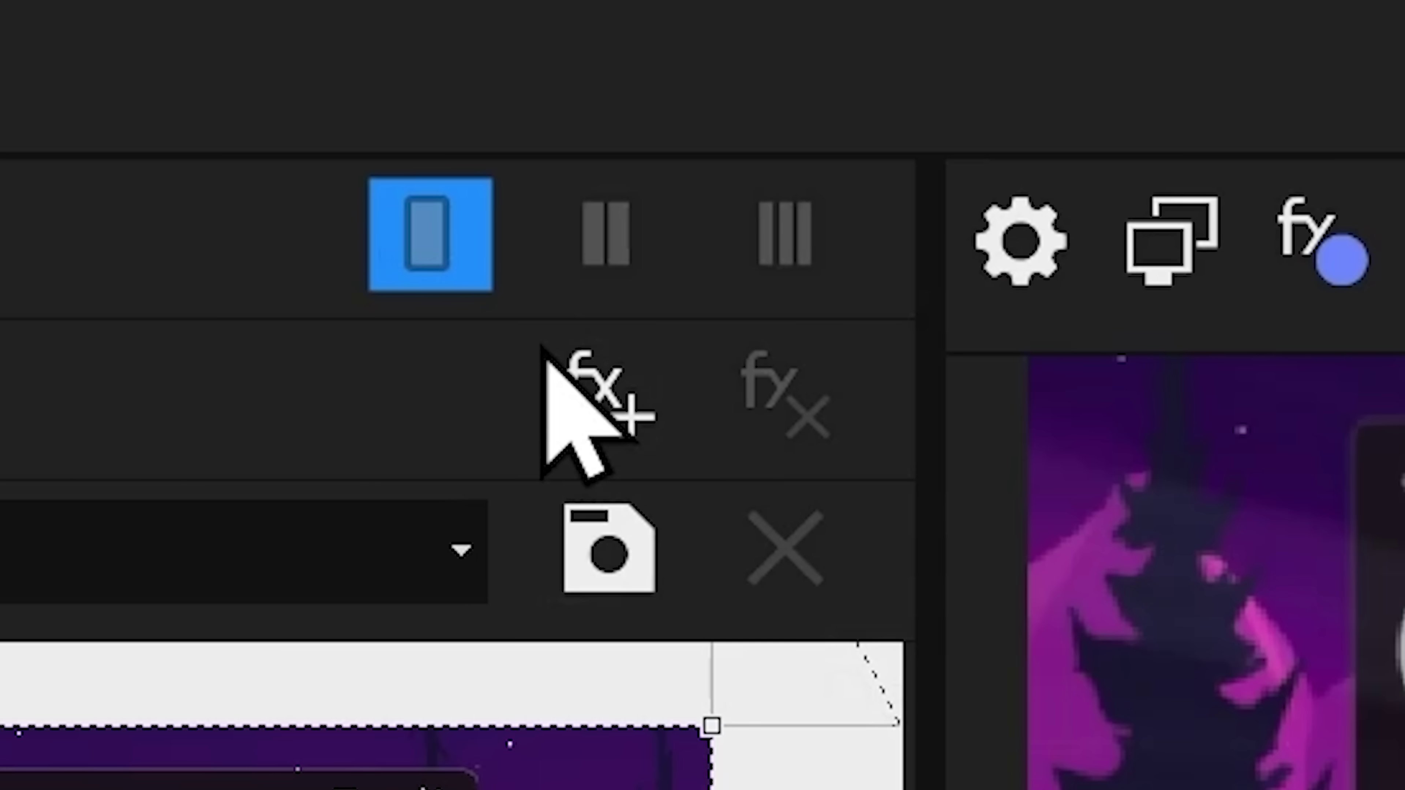
left_click(650, 101)
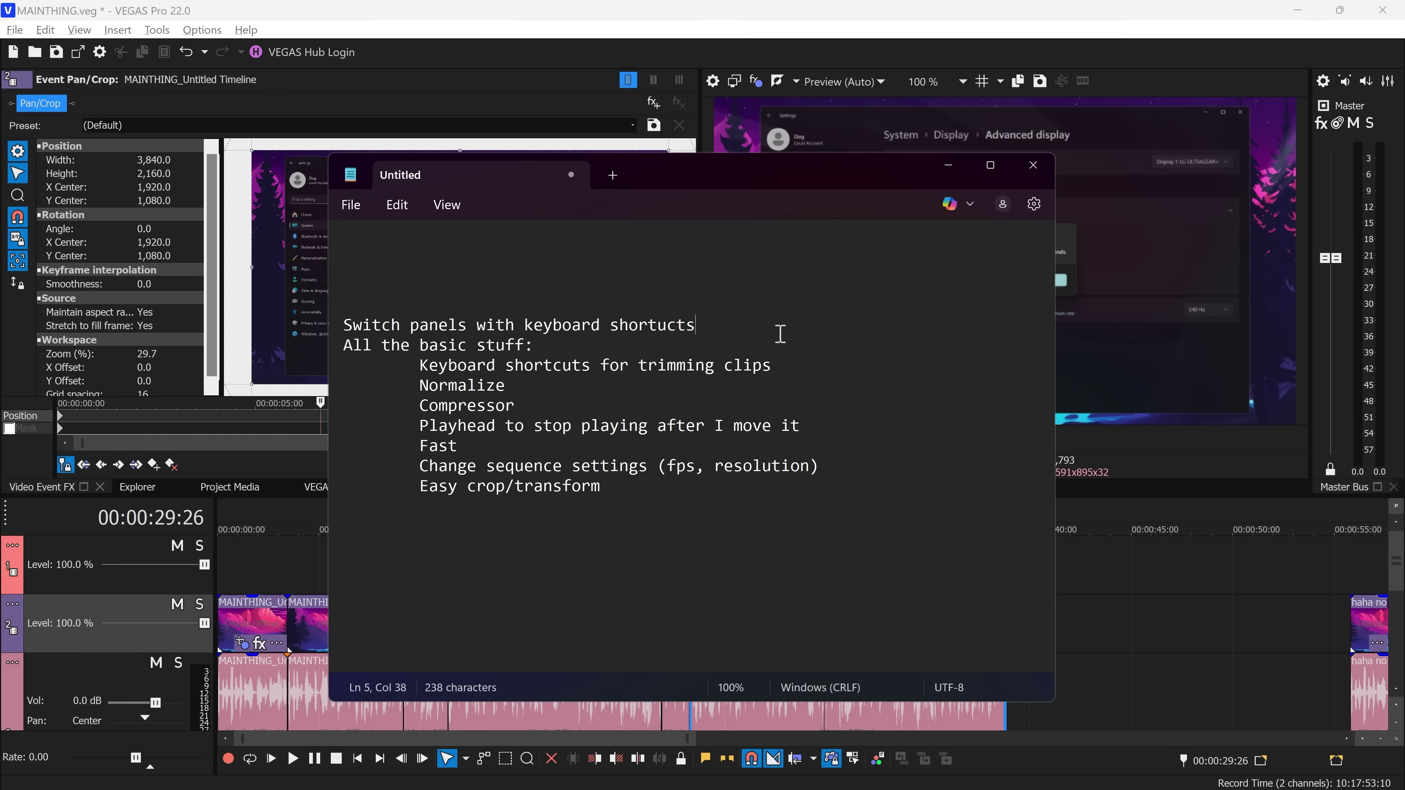
Step: Delete the "Switch panels with keyboard shortucts" entry and the "All the basic stuff:" heading from the checklist
key("ctrl+BackSpace")
key("ctrl+BackSpace")
key("ctrl+BackSpace")
key("ctrl+BackSpace")
key("ctrl+BackSpace")
key("Down")
key("shift+End")
key("BackSpace")
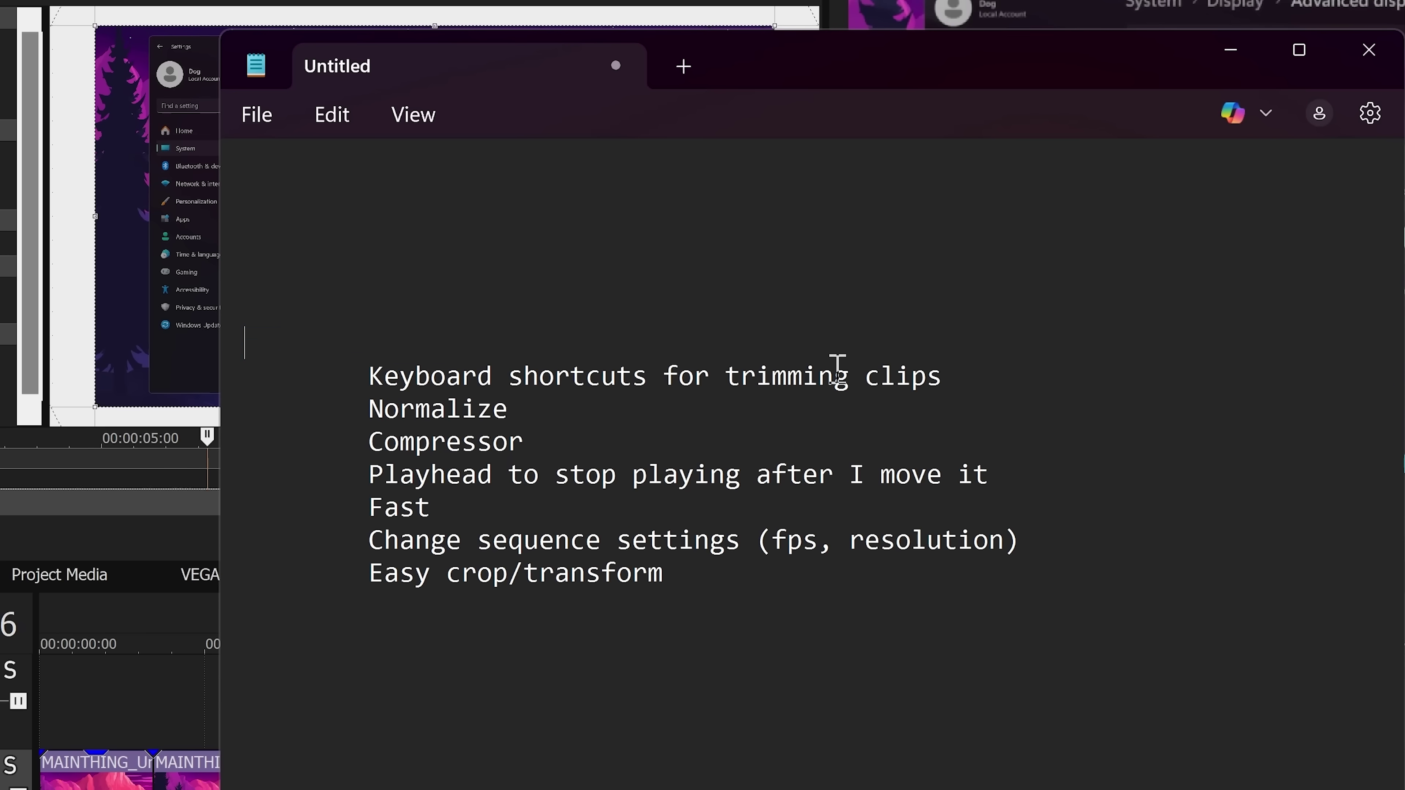
Step: Delete the "Keyboard shortcuts for trimming clips" and "Normalize" entries from the checklist
left_click_drag(775, 365, 436, 364)
key("BackSpace")
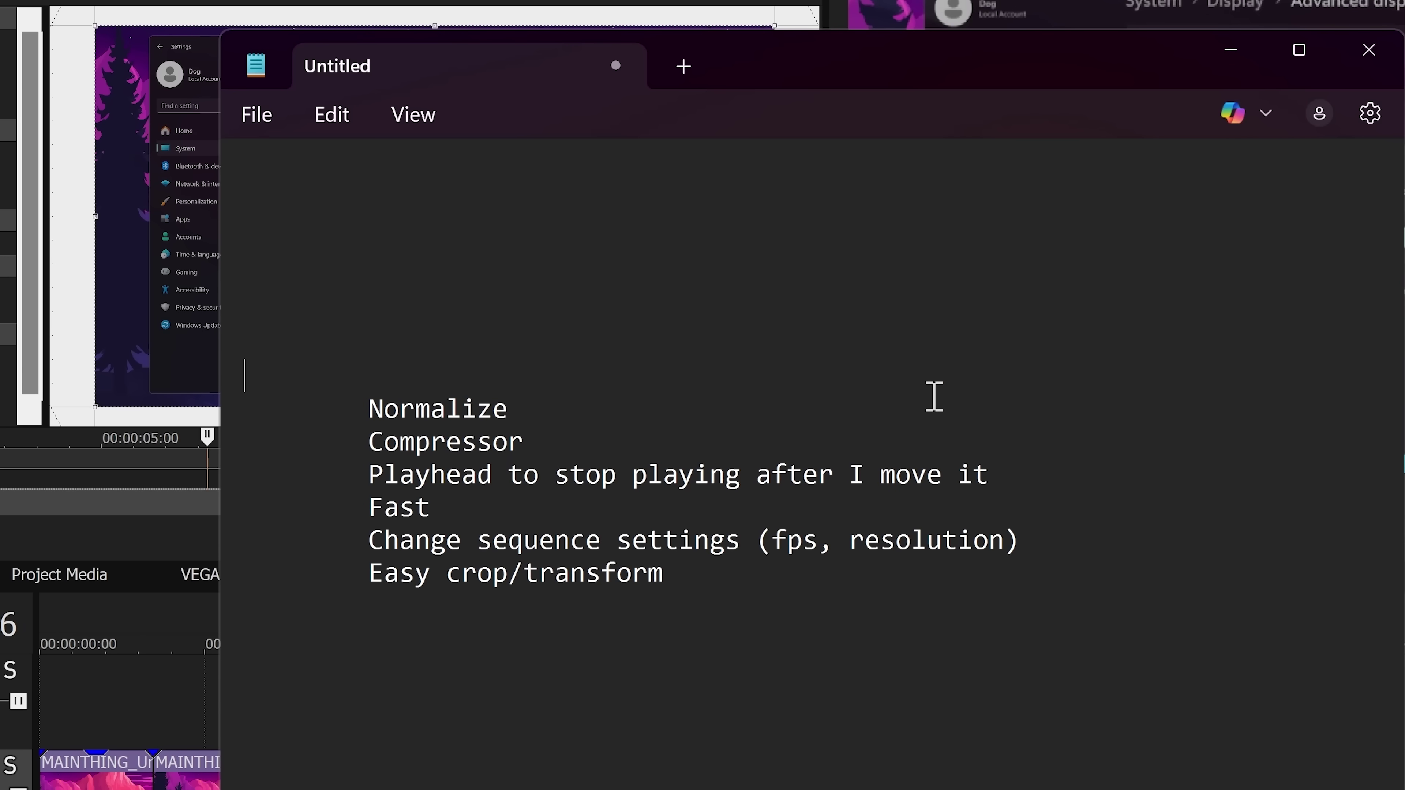
key("ctrl+BackSpace")
key("ctrl+BackSpace")
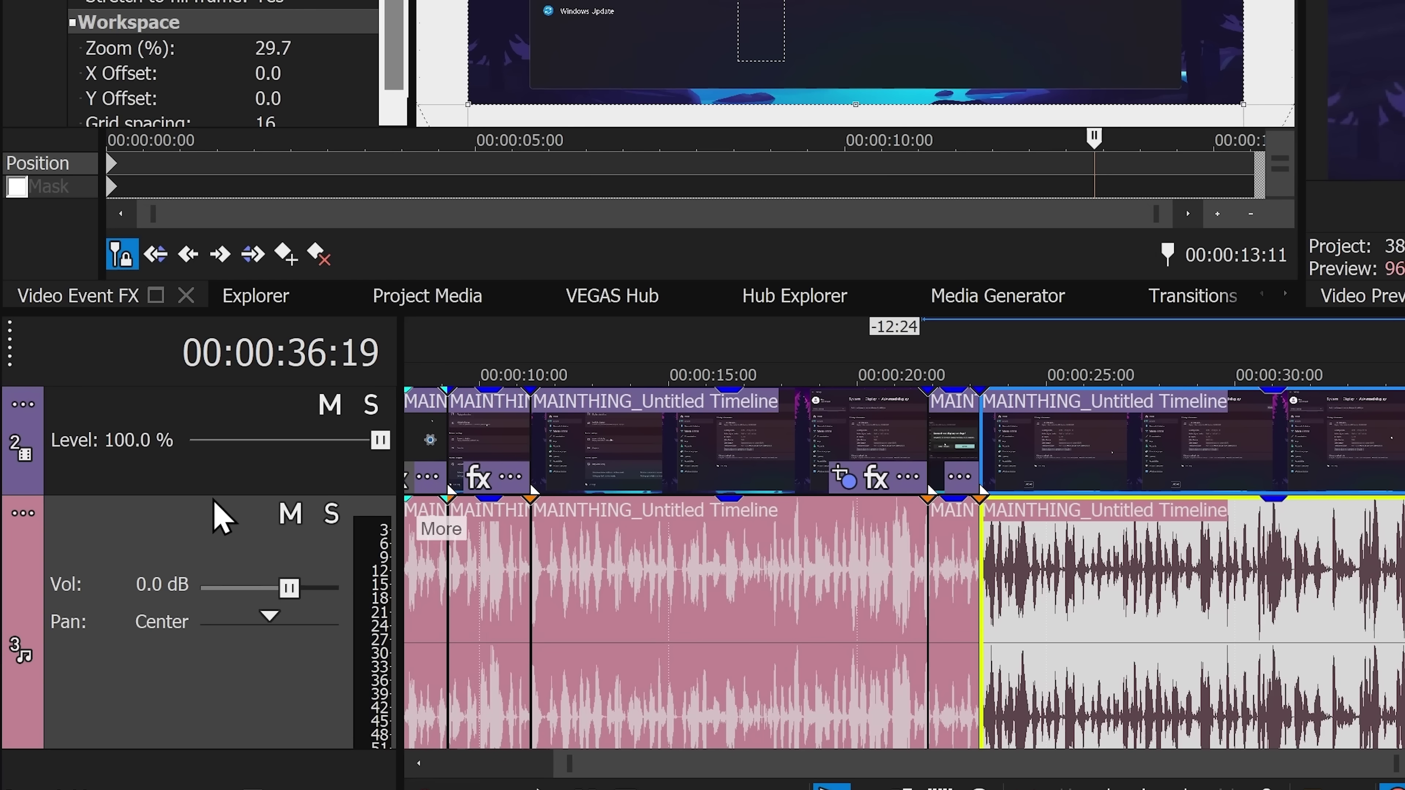
Step: Open the second track's effect slot in Premiere Pro's Audio Track Mixer and the Track FX of audio track 3 in VEGAS Pro
right_click(107, 502)
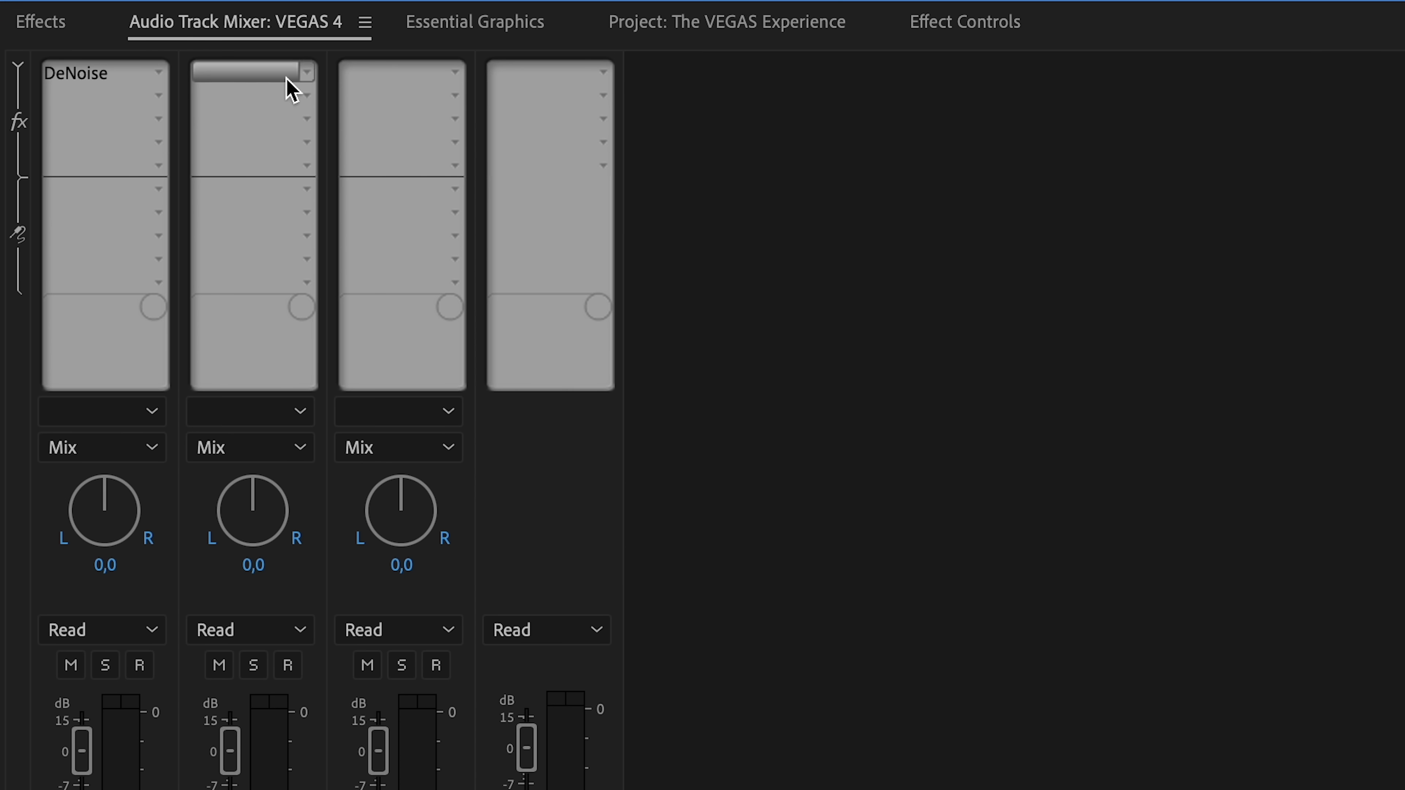
left_click(304, 74)
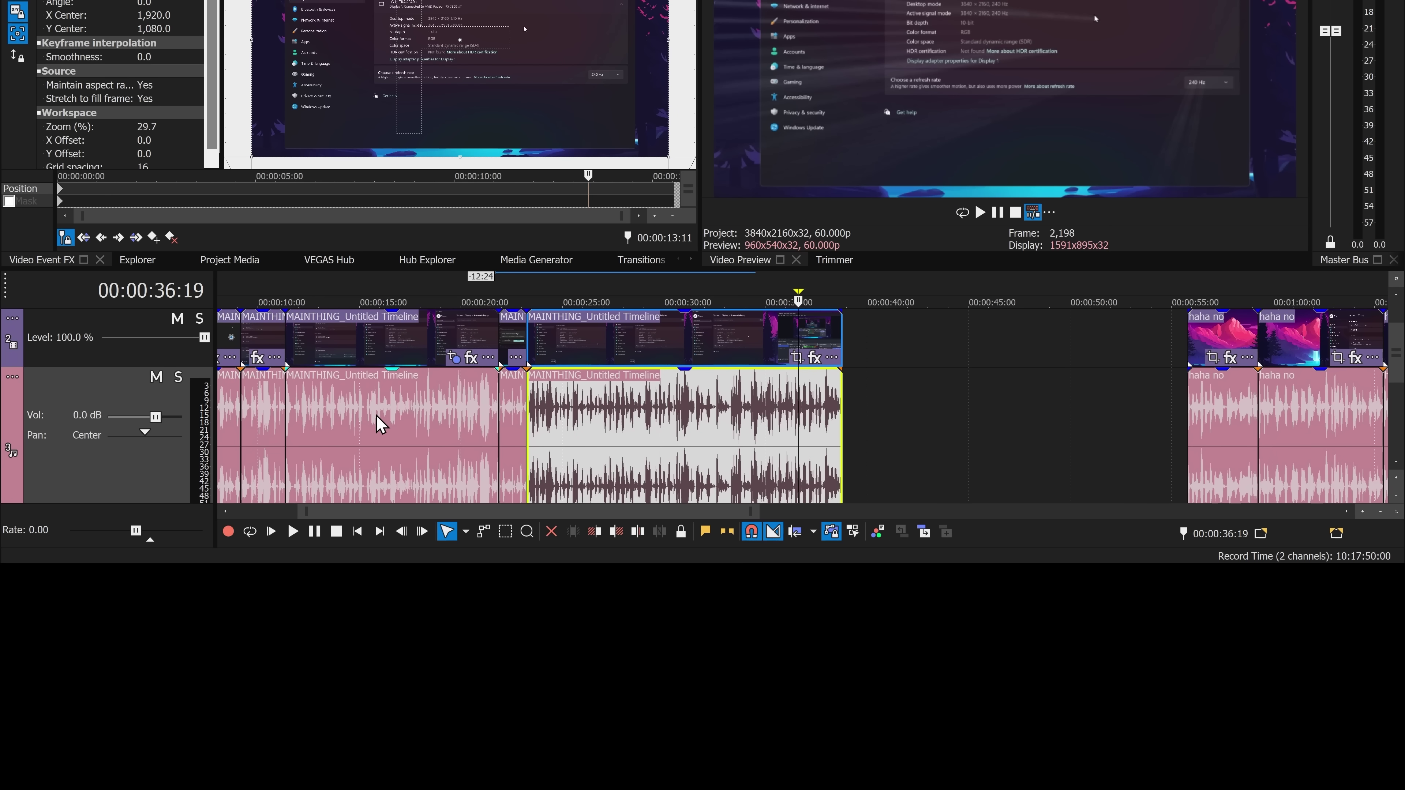
left_click(381, 425)
left_click(517, 413)
left_click(592, 408)
right_click(7, 384)
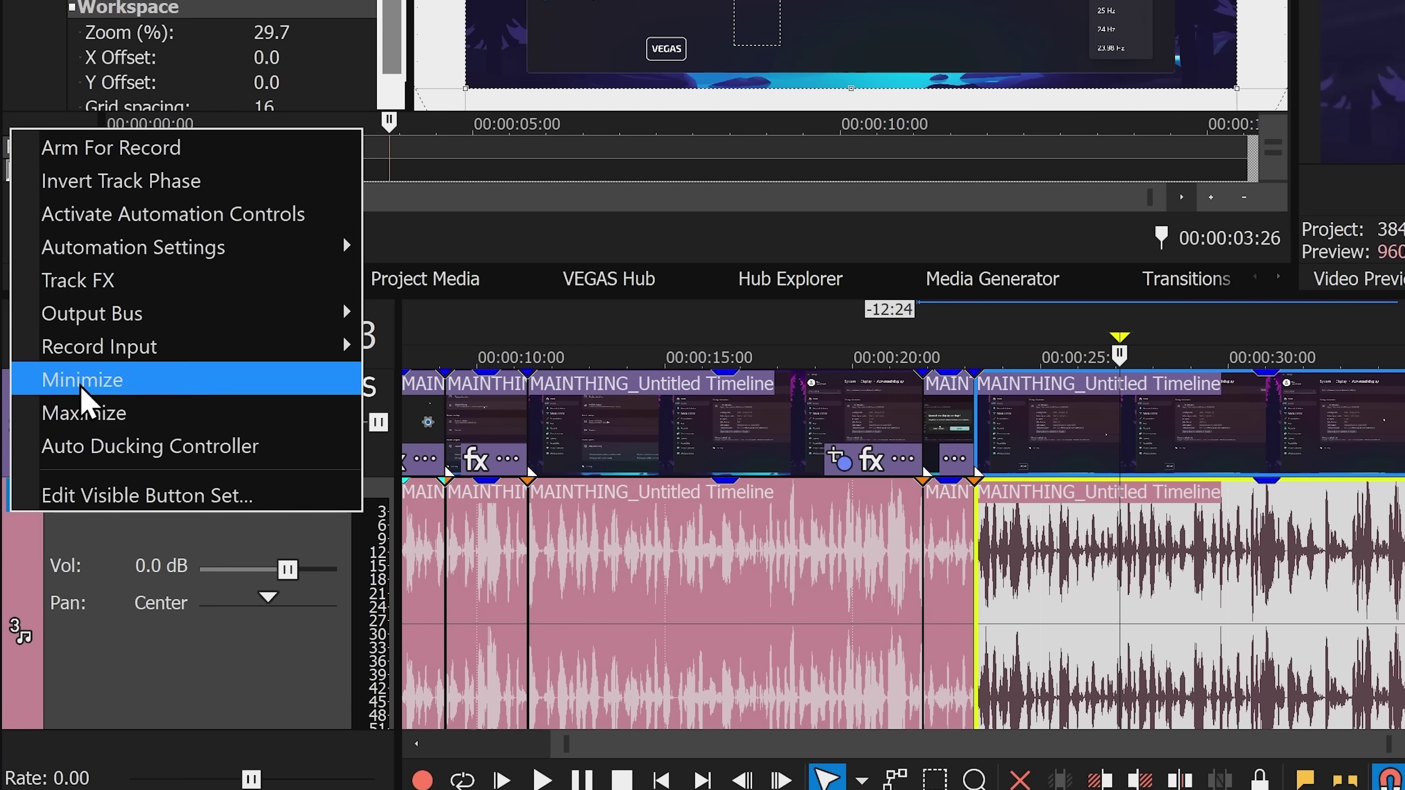
left_click(78, 280)
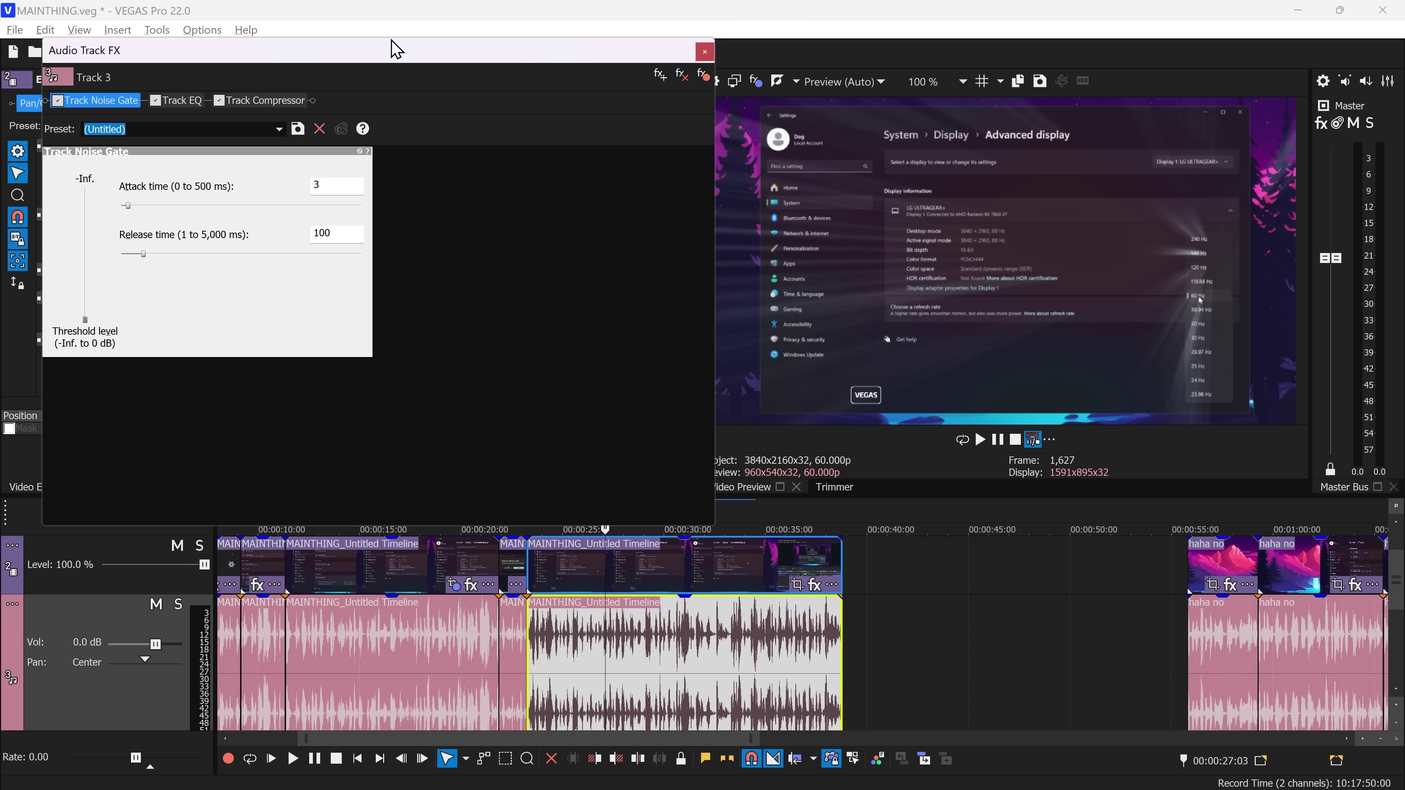
Step: Lower the first Track EQ band to -9.0 dB at 102 Hz and look through the EQ presets
left_click_drag(396, 49, 727, 258)
left_click(509, 313)
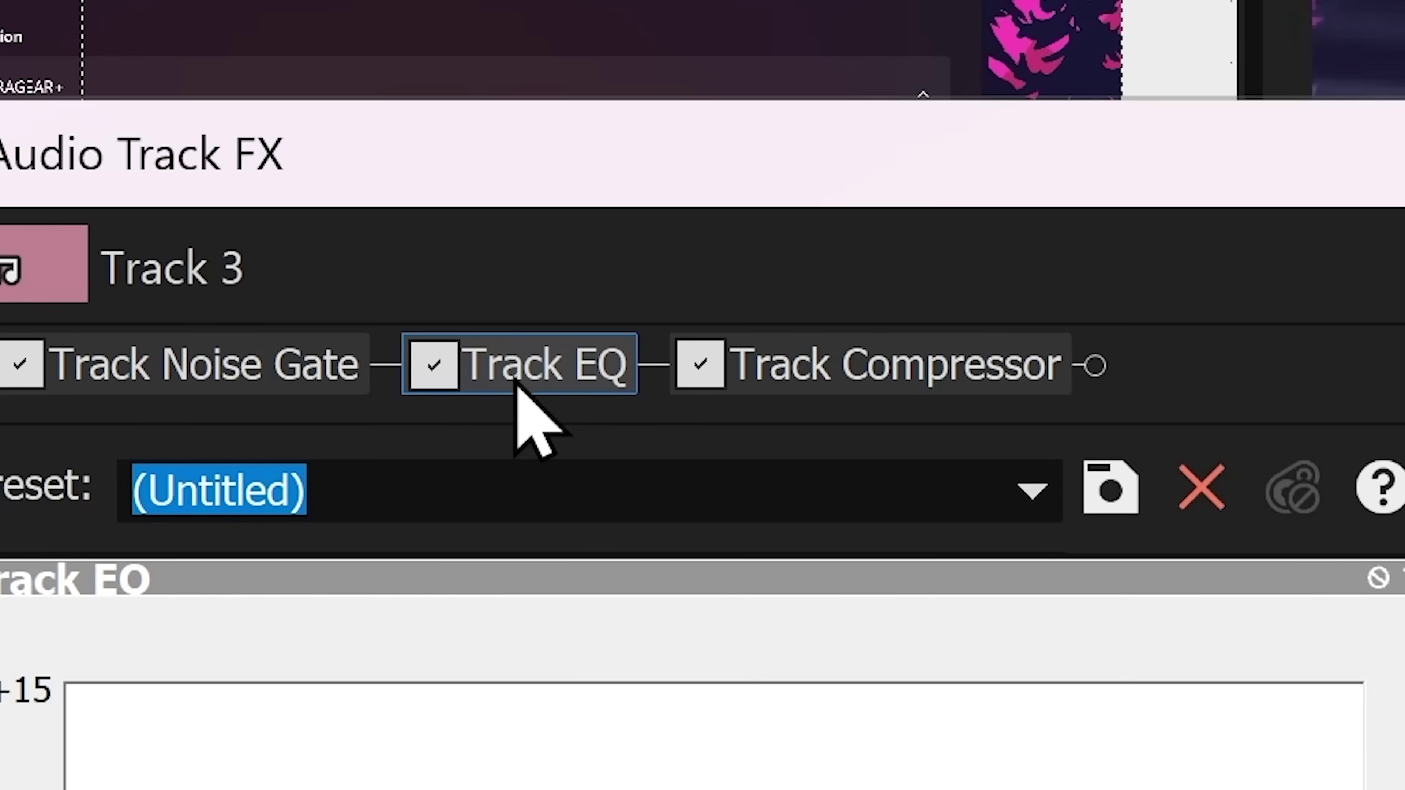
left_click_drag(509, 365, 516, 278)
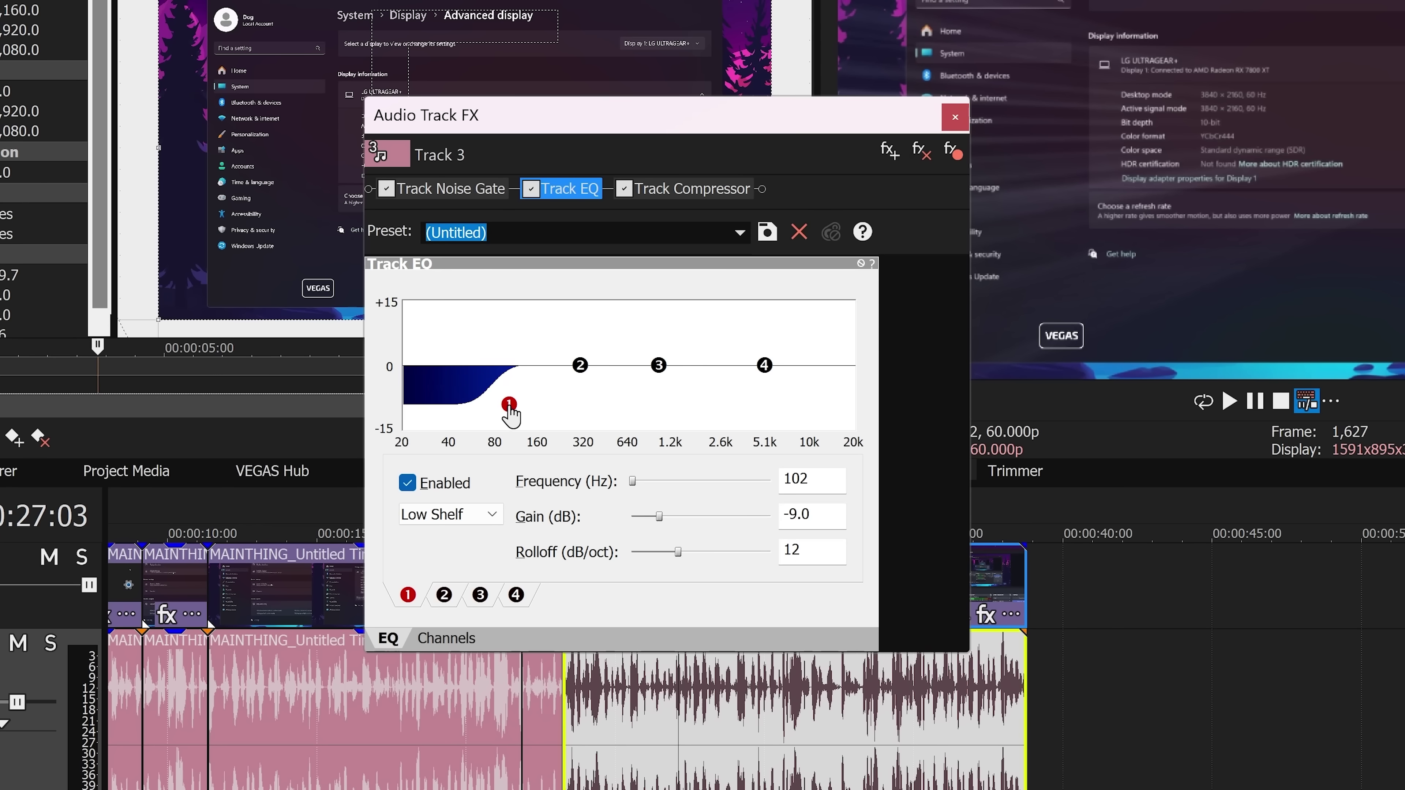
left_click(739, 232)
key("Escape")
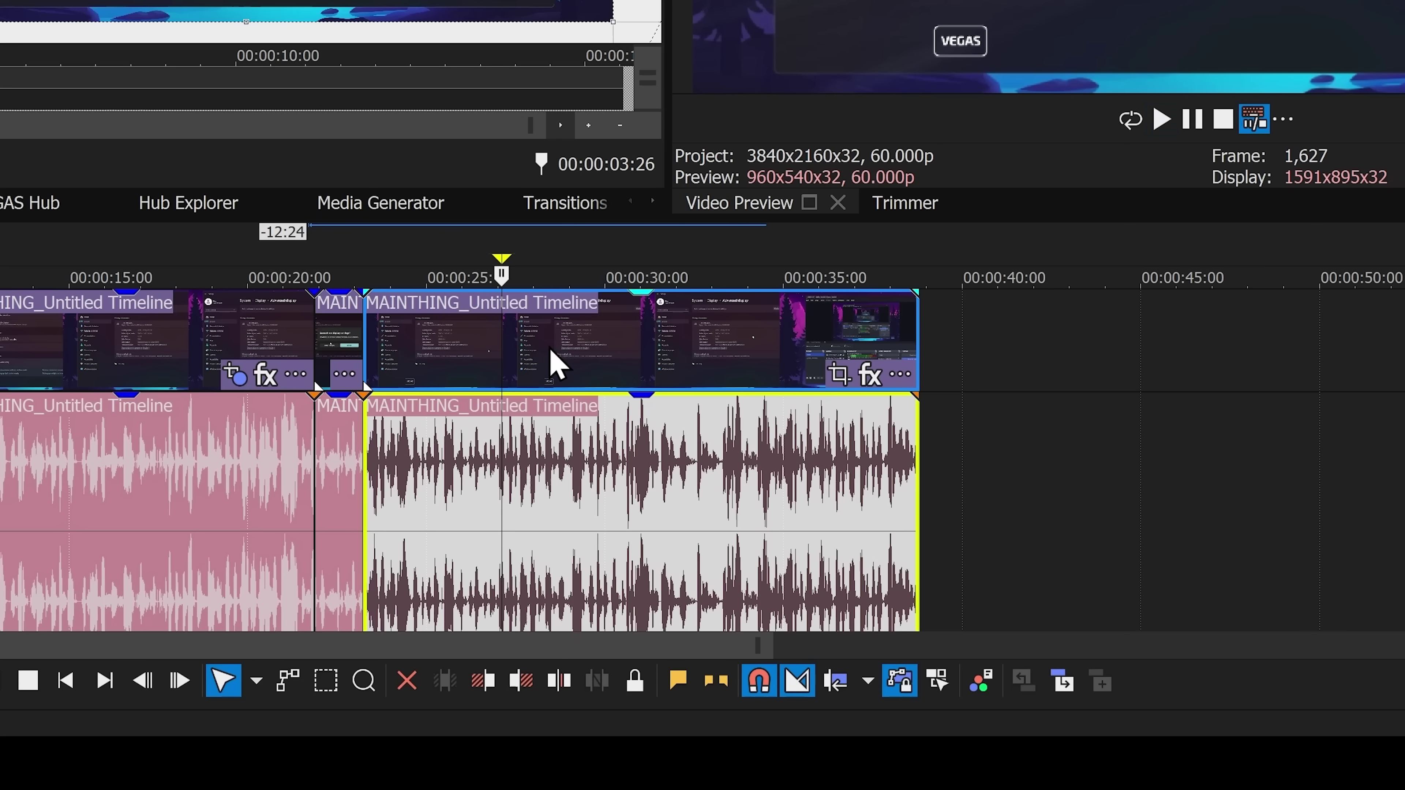
Step: Play part of the clip, set the fourth Track EQ band to 0.0 dB gain, and show the EQ's channel settings
key("space")
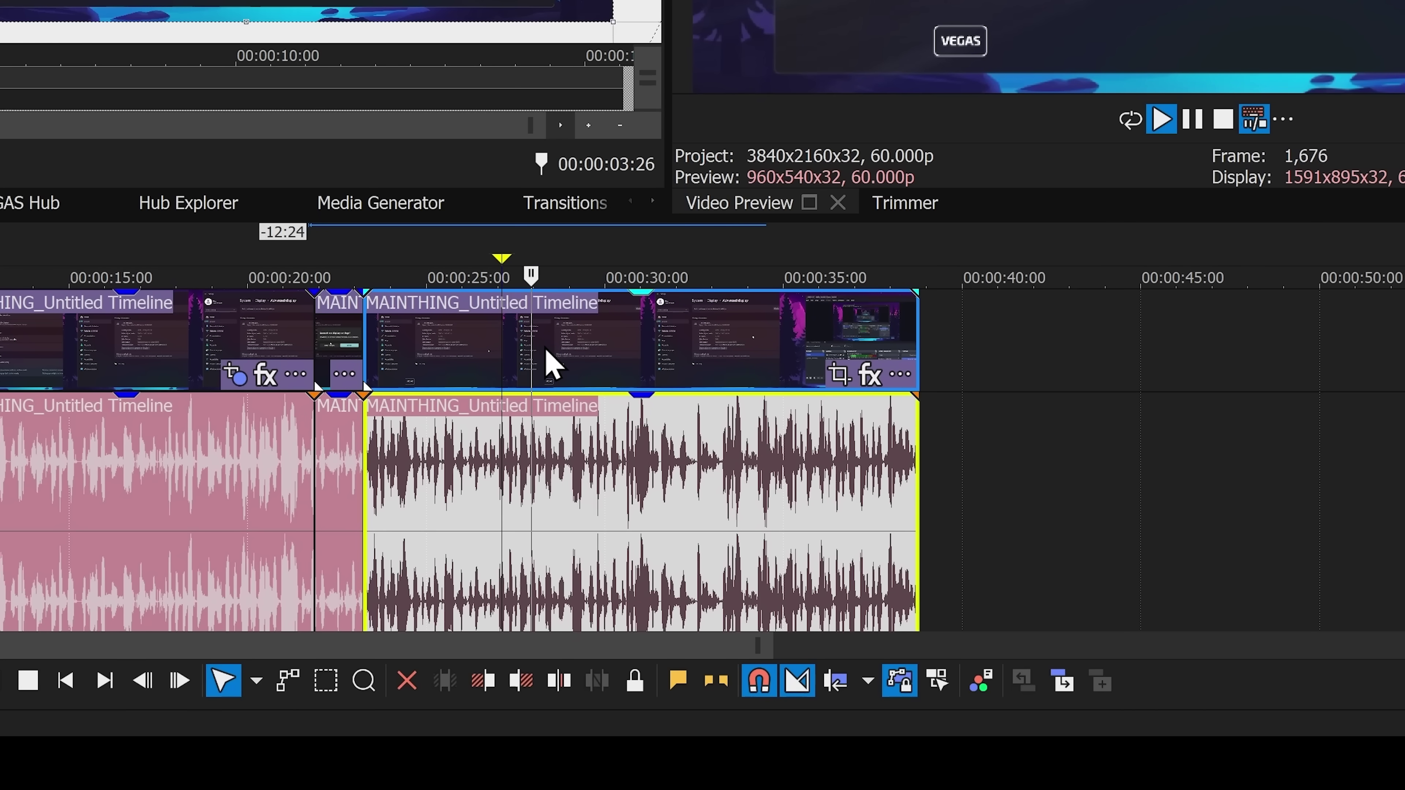
key("space")
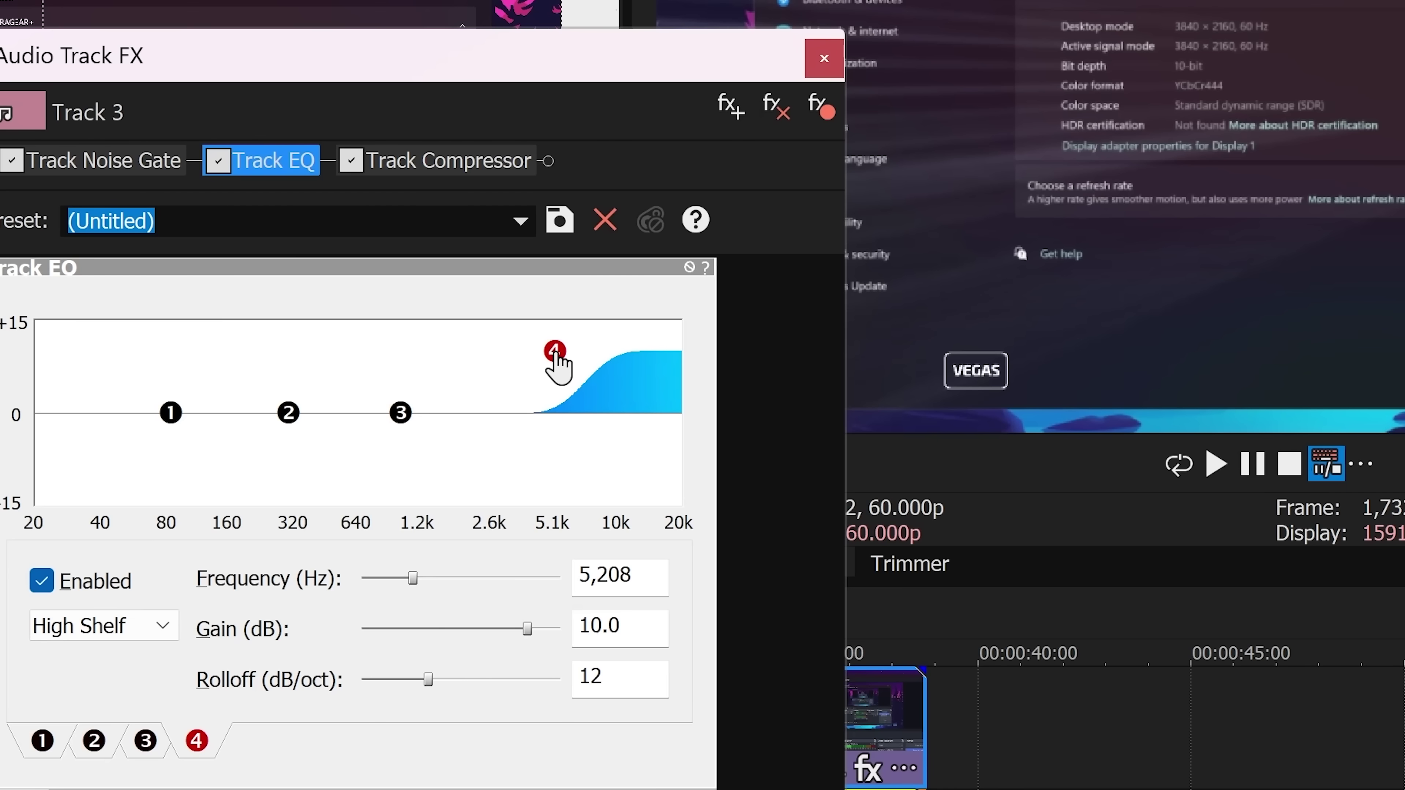
double_click(554, 352)
left_click_drag(555, 357, 563, 414)
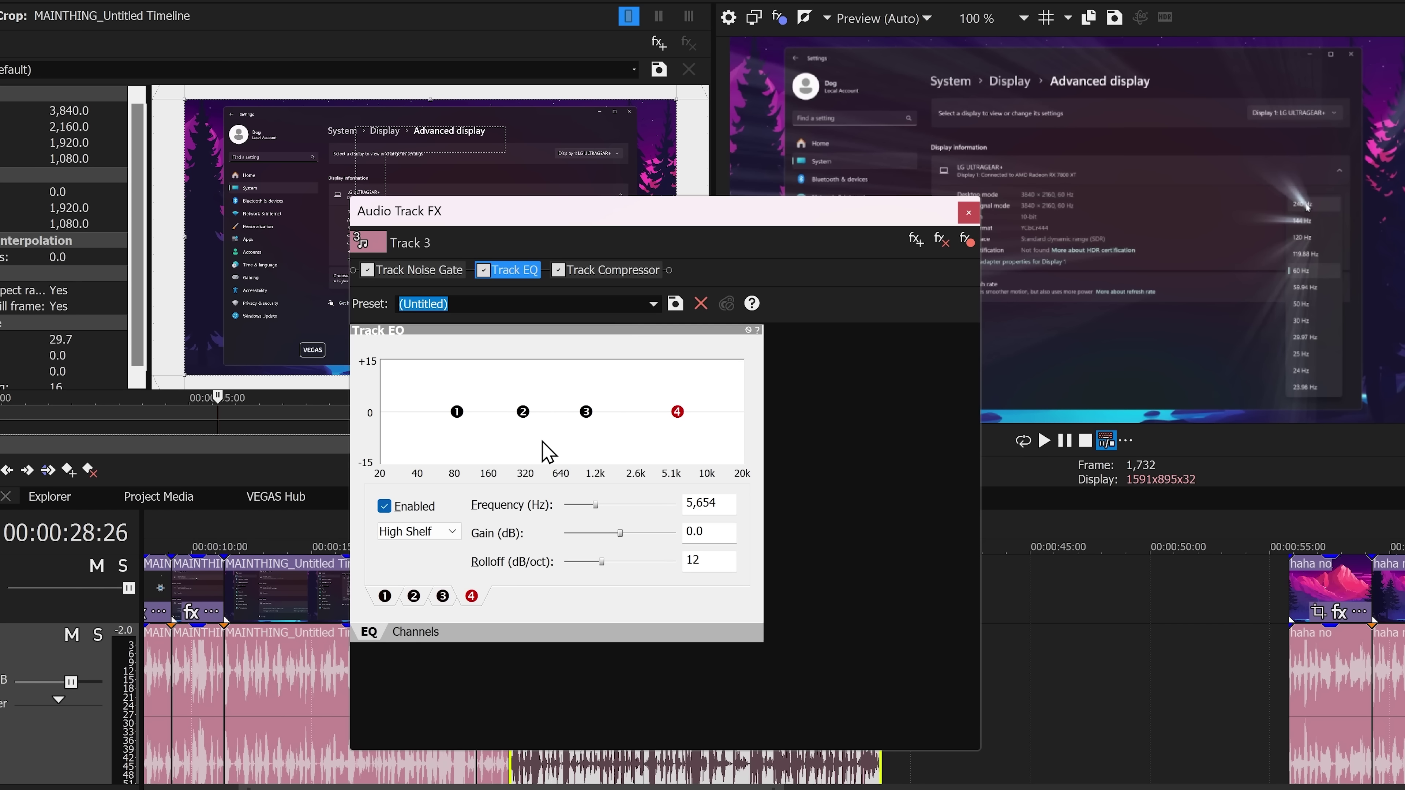
left_click(416, 631)
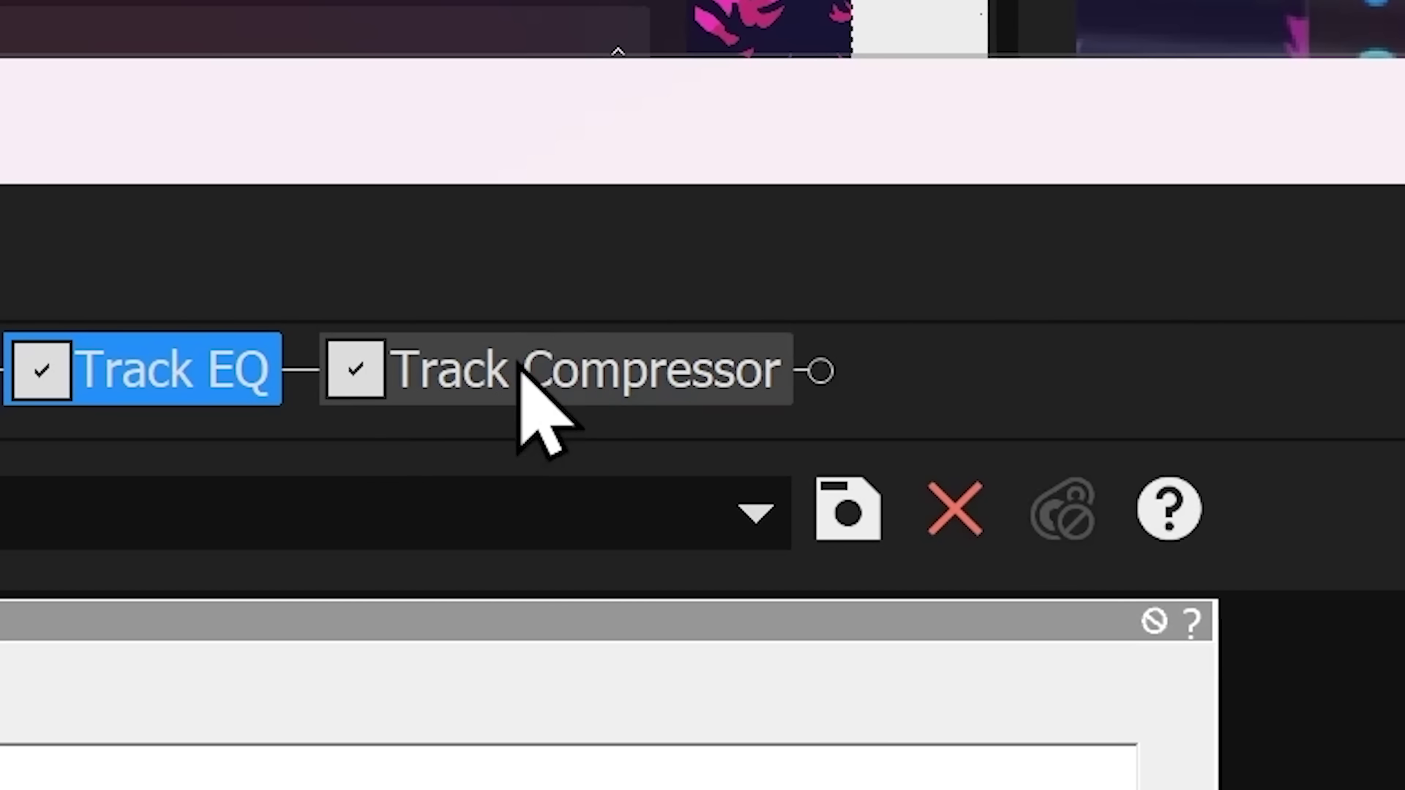
Step: Apply the "[Sys] 2:1 compression starting at -18 dB (ACX)" preset to the Track Compressor and play the timeline
left_click(609, 292)
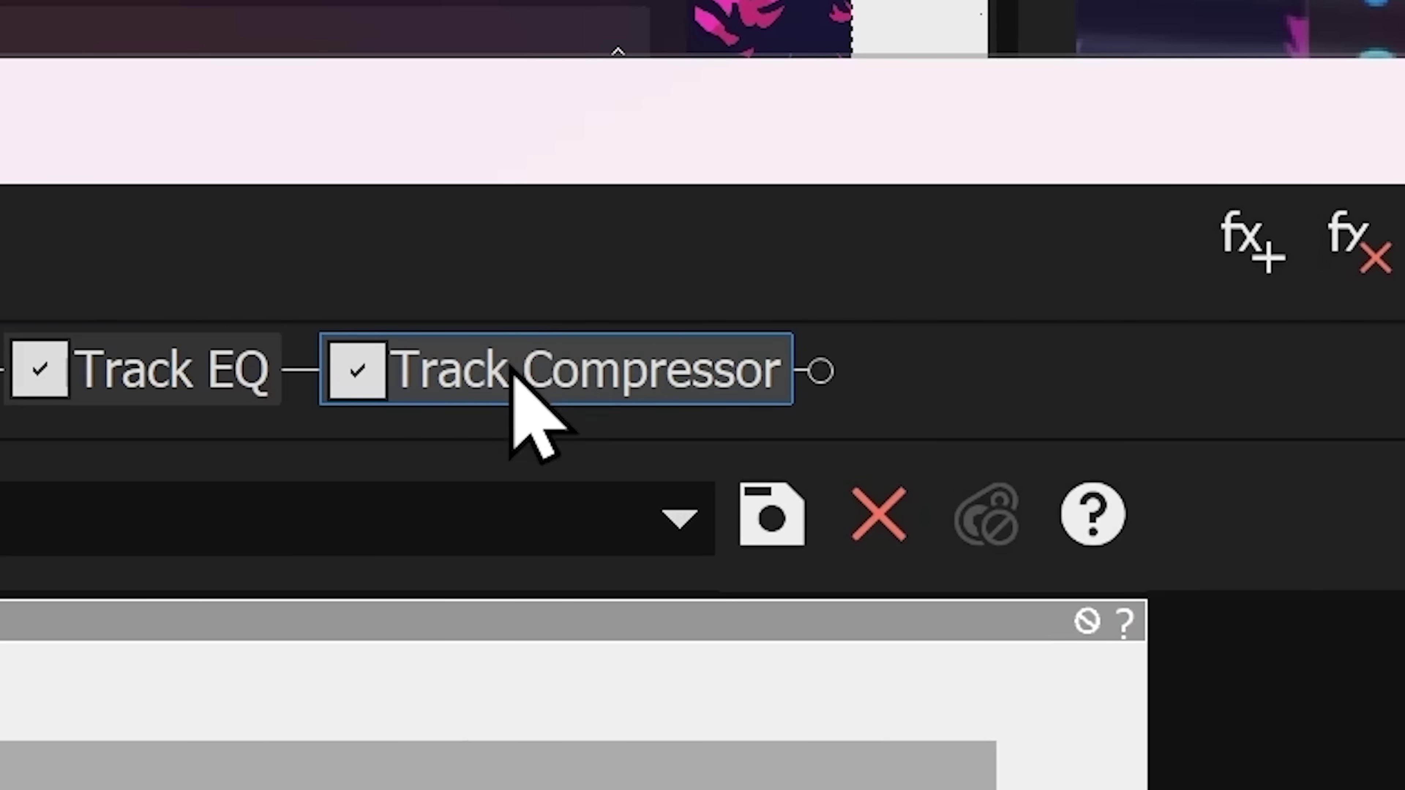
left_click(679, 518)
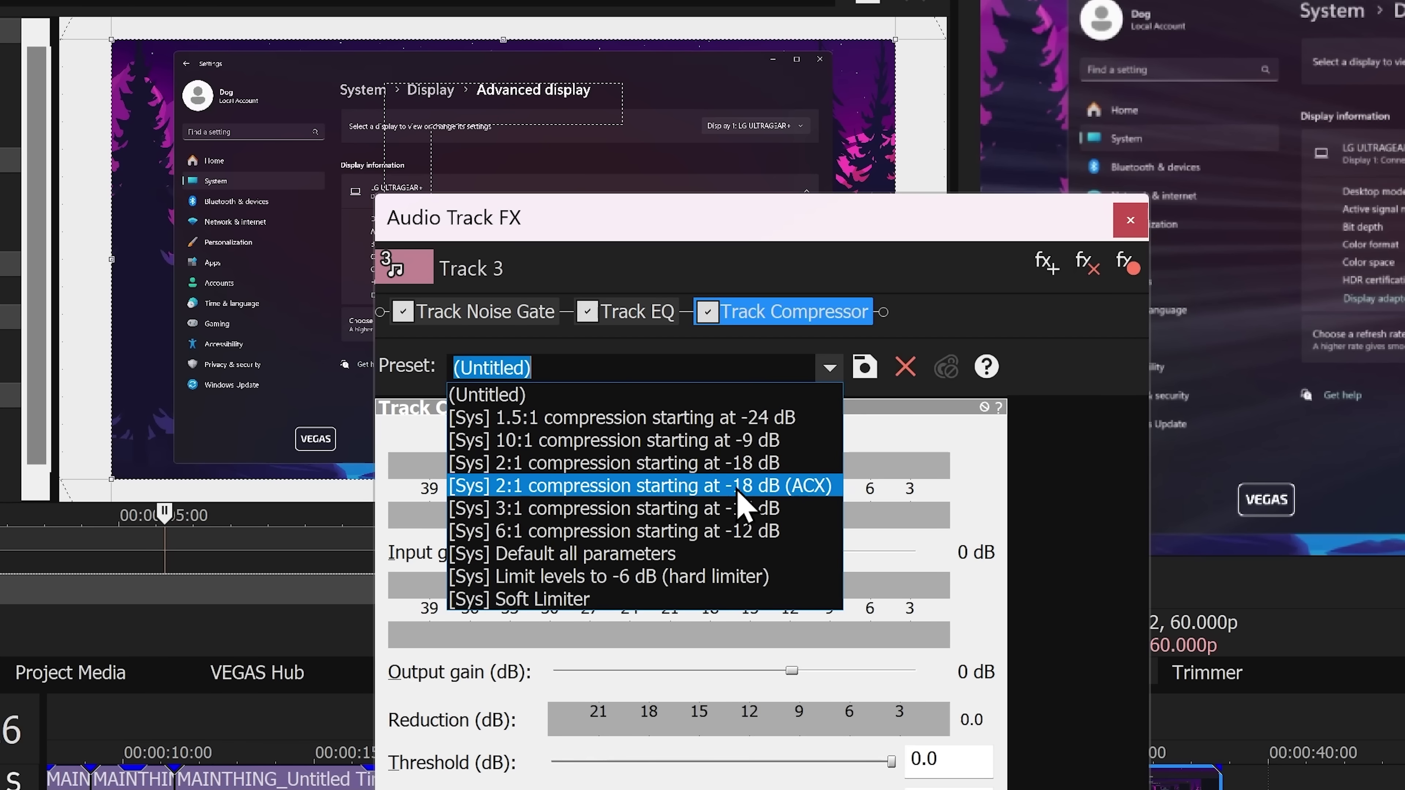
left_click(756, 488)
key("space")
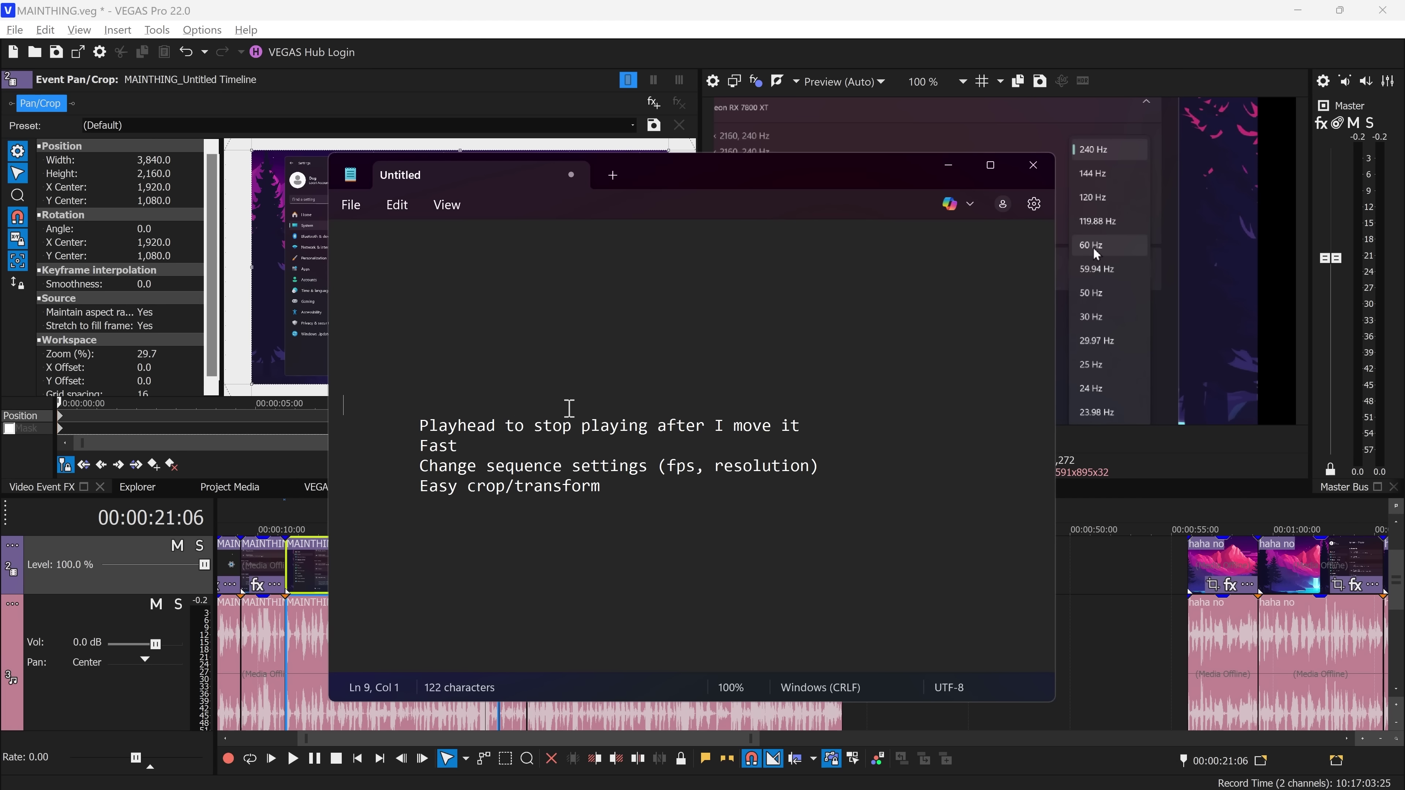
Step: Delete the "Playhead to stop playing after I move it" and "Fast" entries from the Notepad checklist
left_click_drag(419, 426, 919, 422)
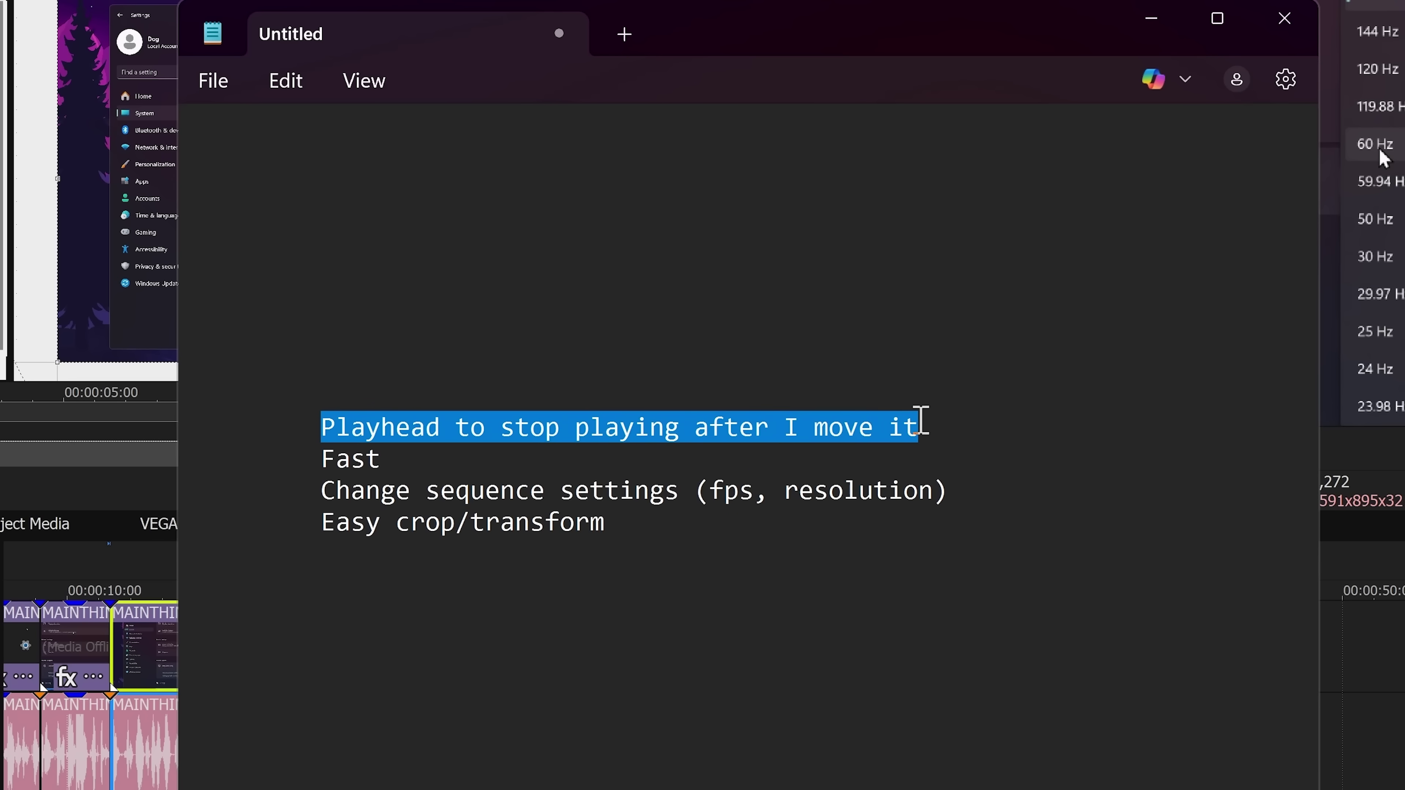
key("Delete")
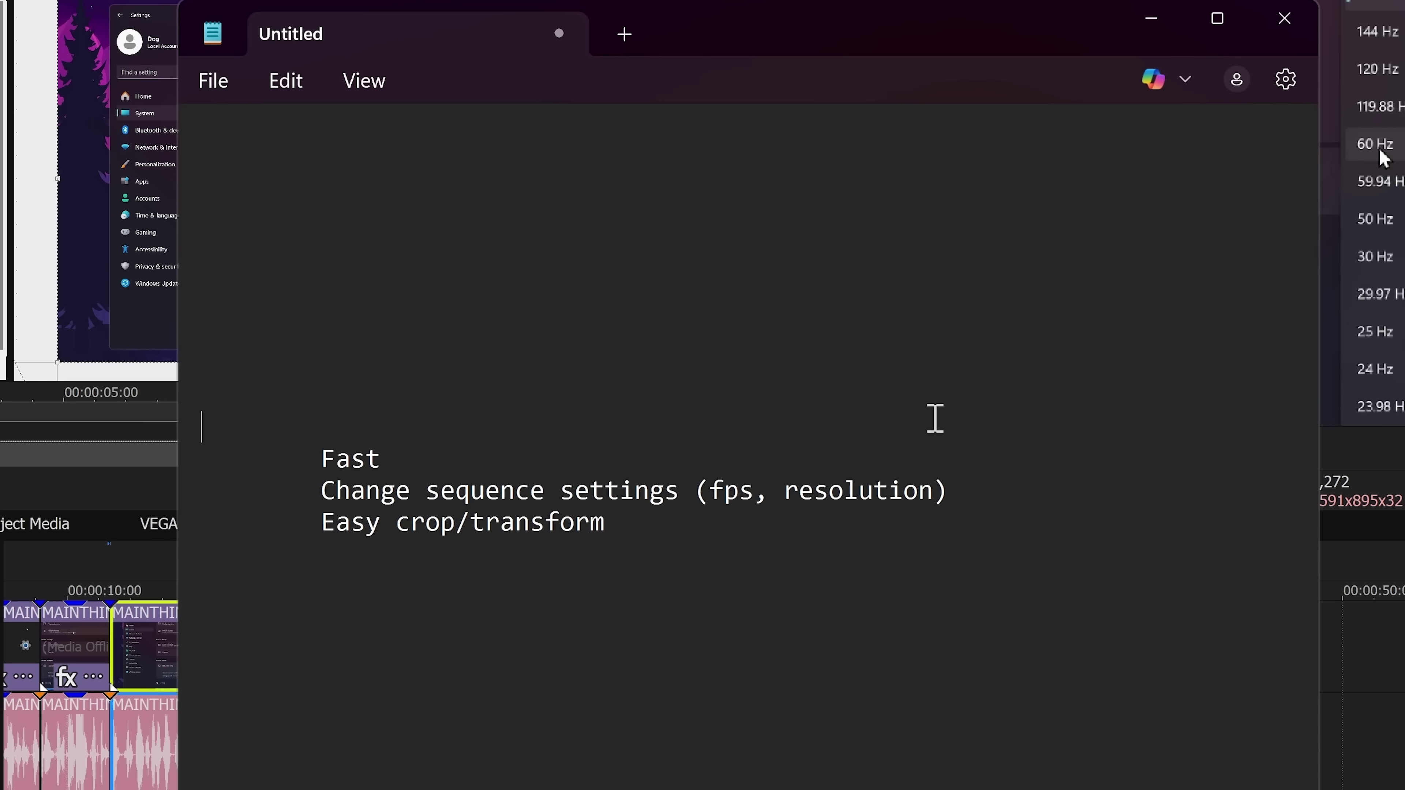
triple_click(382, 459)
left_click(430, 450)
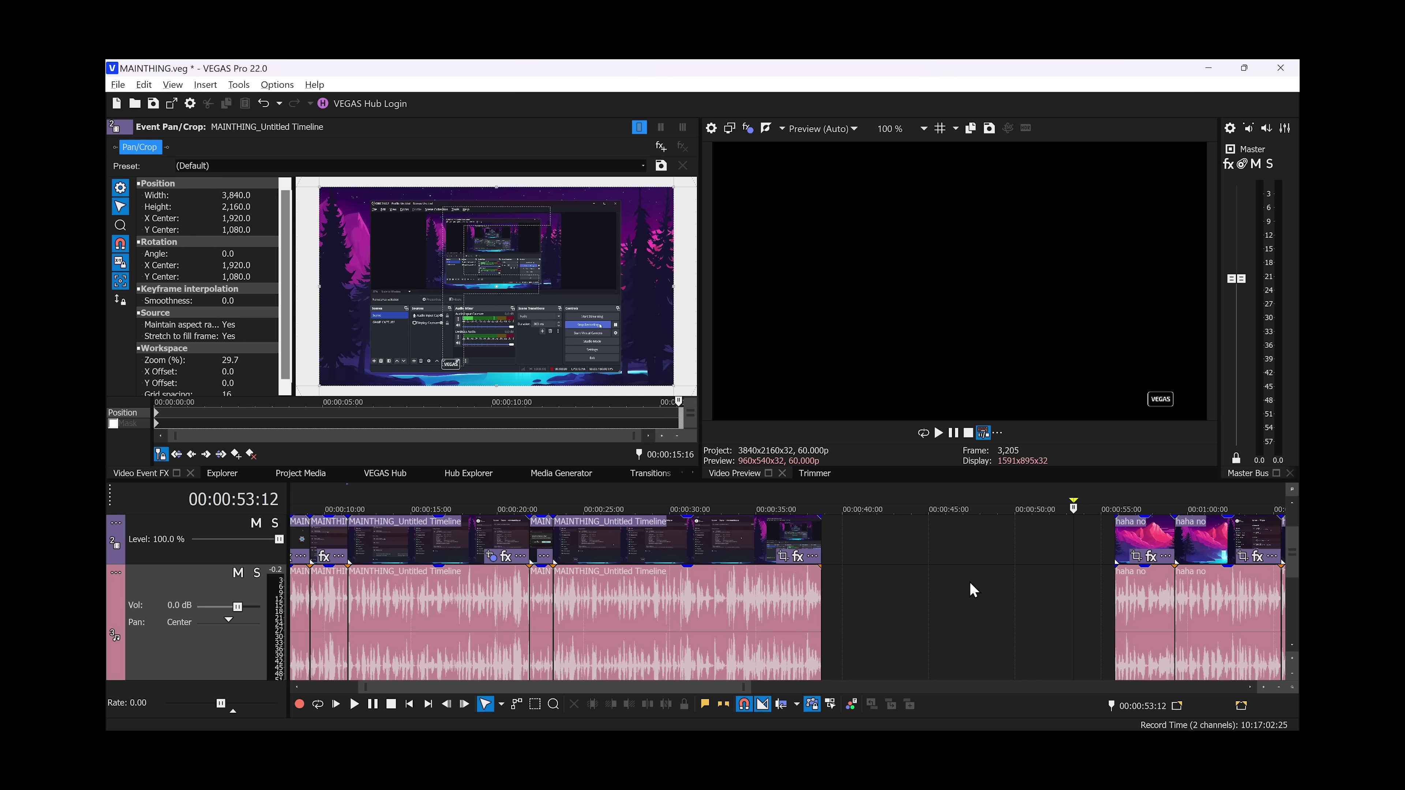
key("BackSpace")
key("BackSpace")
key("BackSpace")
key("BackSpace")
key("BackSpace")
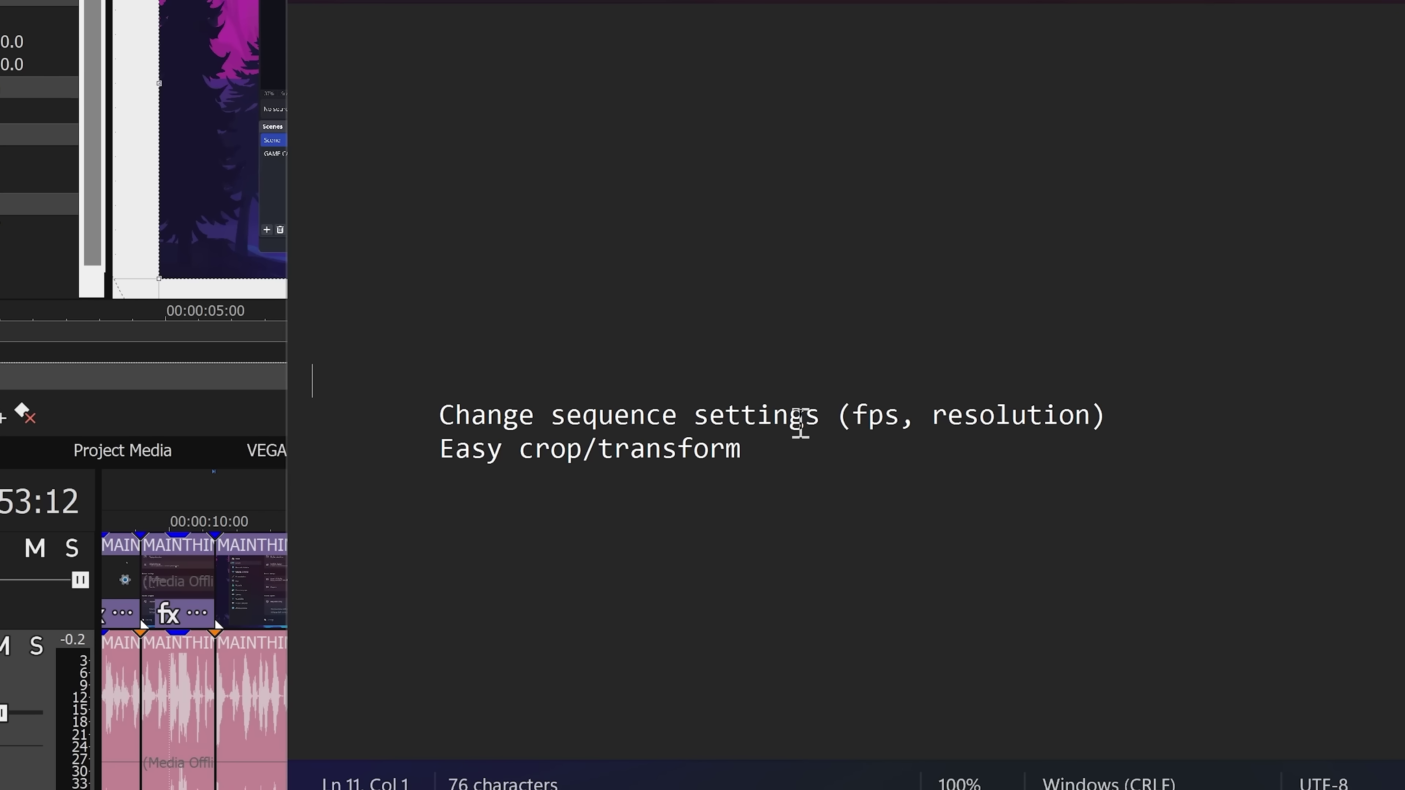
Step: Delete the "Change sequence settings (fps, resolution)" entry from the checklist
key("Down")
key("shift+End")
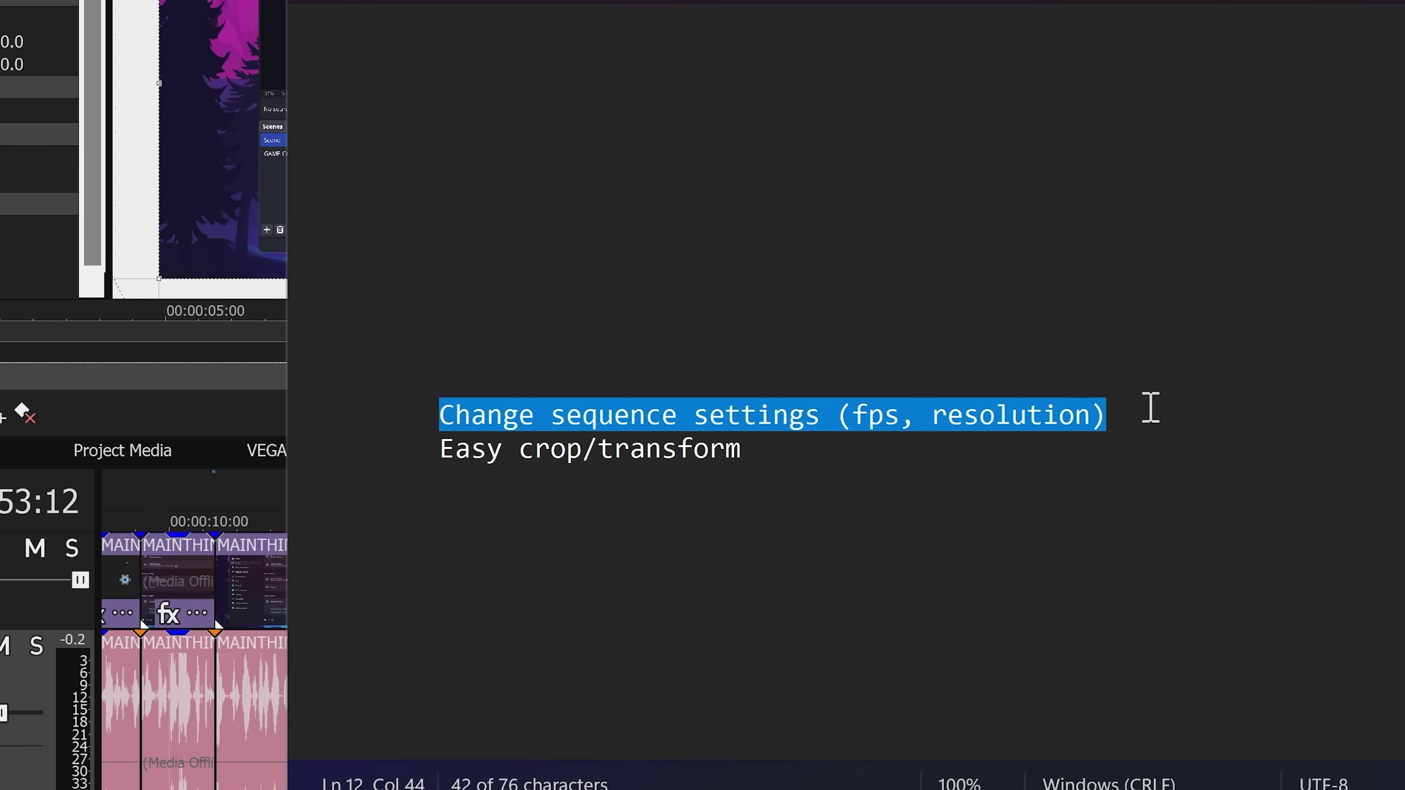
key("End")
key("BackSpace")
key("BackSpace")
key("BackSpace")
key("BackSpace")
key("BackSpace")
key("BackSpace")
key("BackSpace")
key("BackSpace")
key("BackSpace")
key("BackSpace")
key("BackSpace")
key("BackSpace")
key("BackSpace")
key("BackSpace")
key("BackSpace")
key("BackSpace")
key("BackSpace")
key("BackSpace")
key("BackSpace")
key("BackSpace")
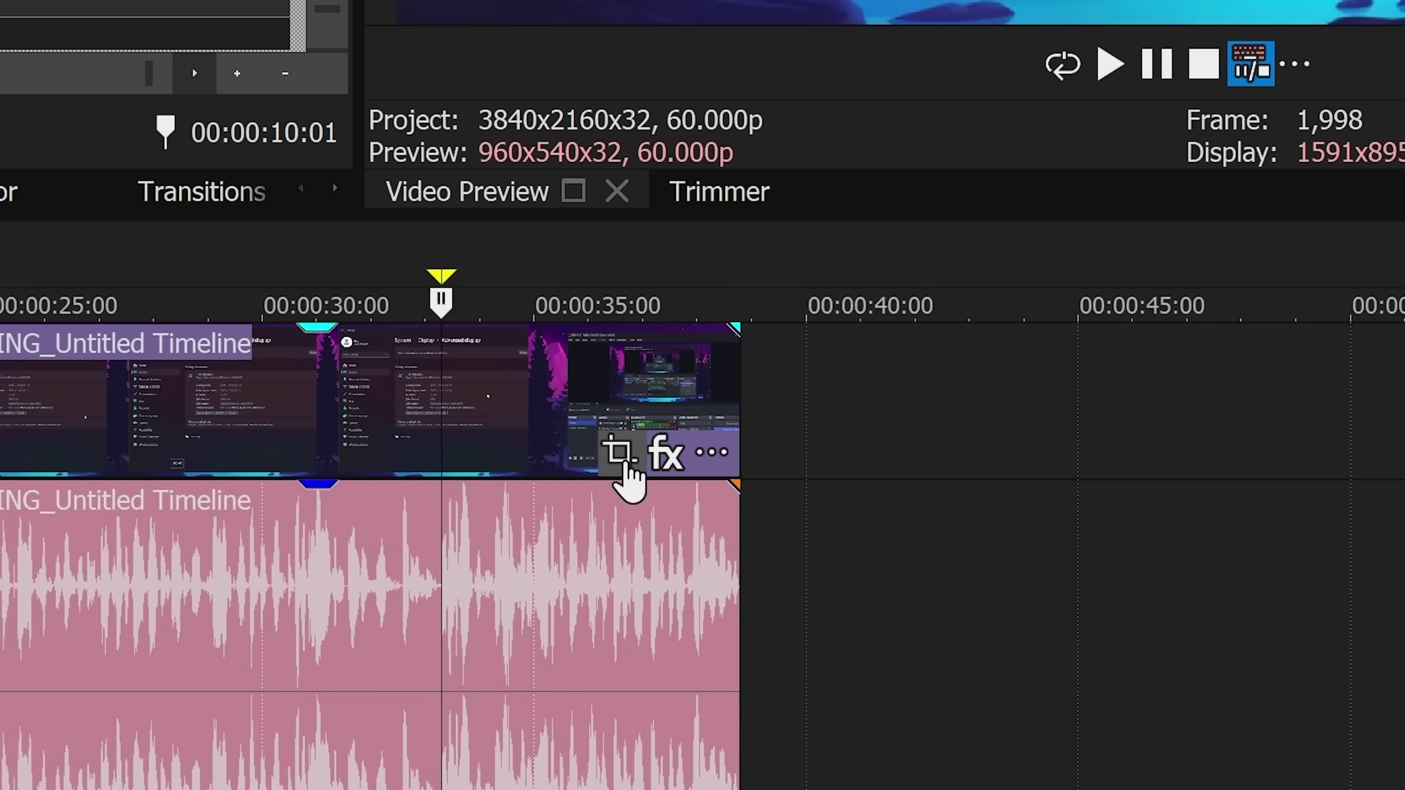
Step: Open Event Pan/Crop for the last MAINTHING_Untitled Timeline clip and draw a curved freehand mask around the display information
left_click(625, 467)
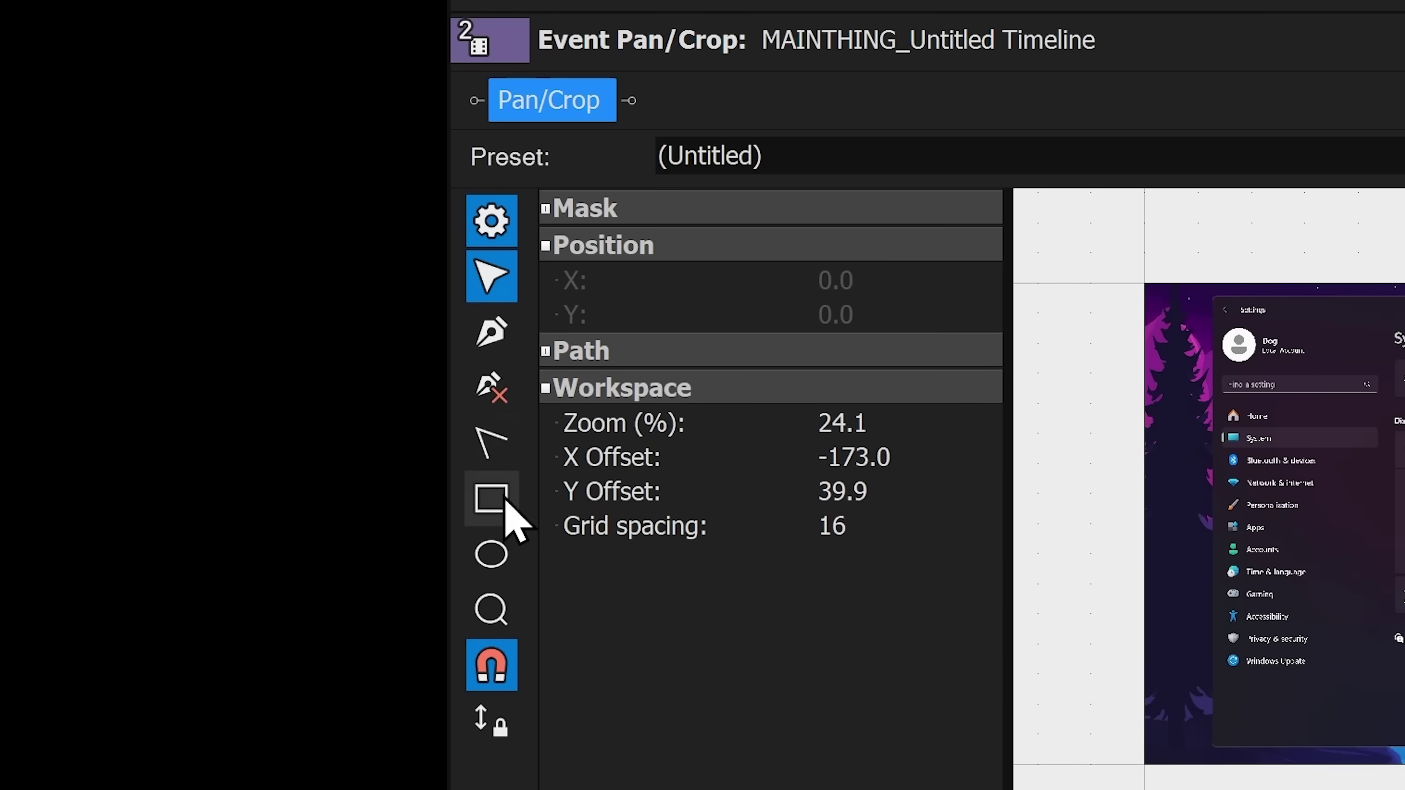
left_click(505, 350)
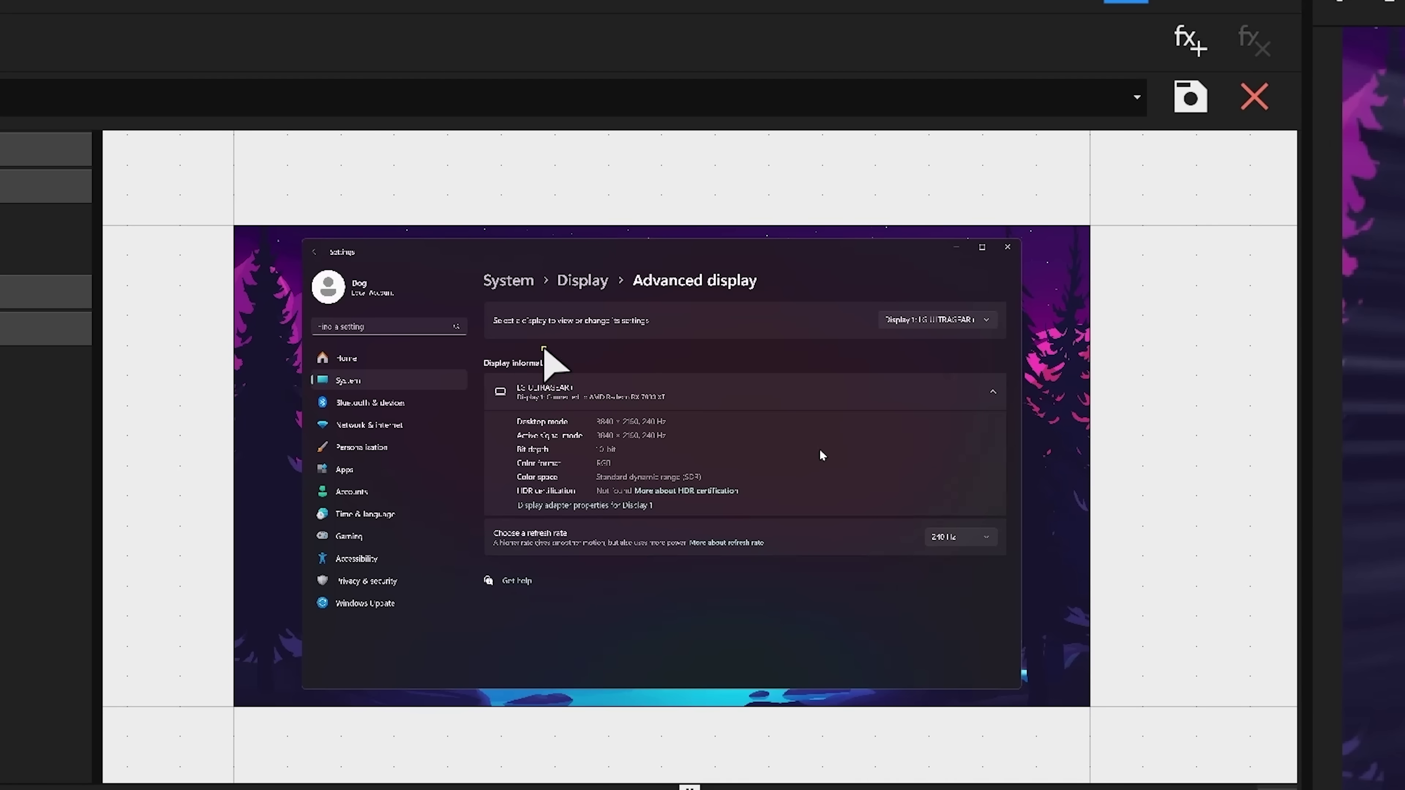
left_click(543, 347)
left_click_drag(479, 478, 479, 497)
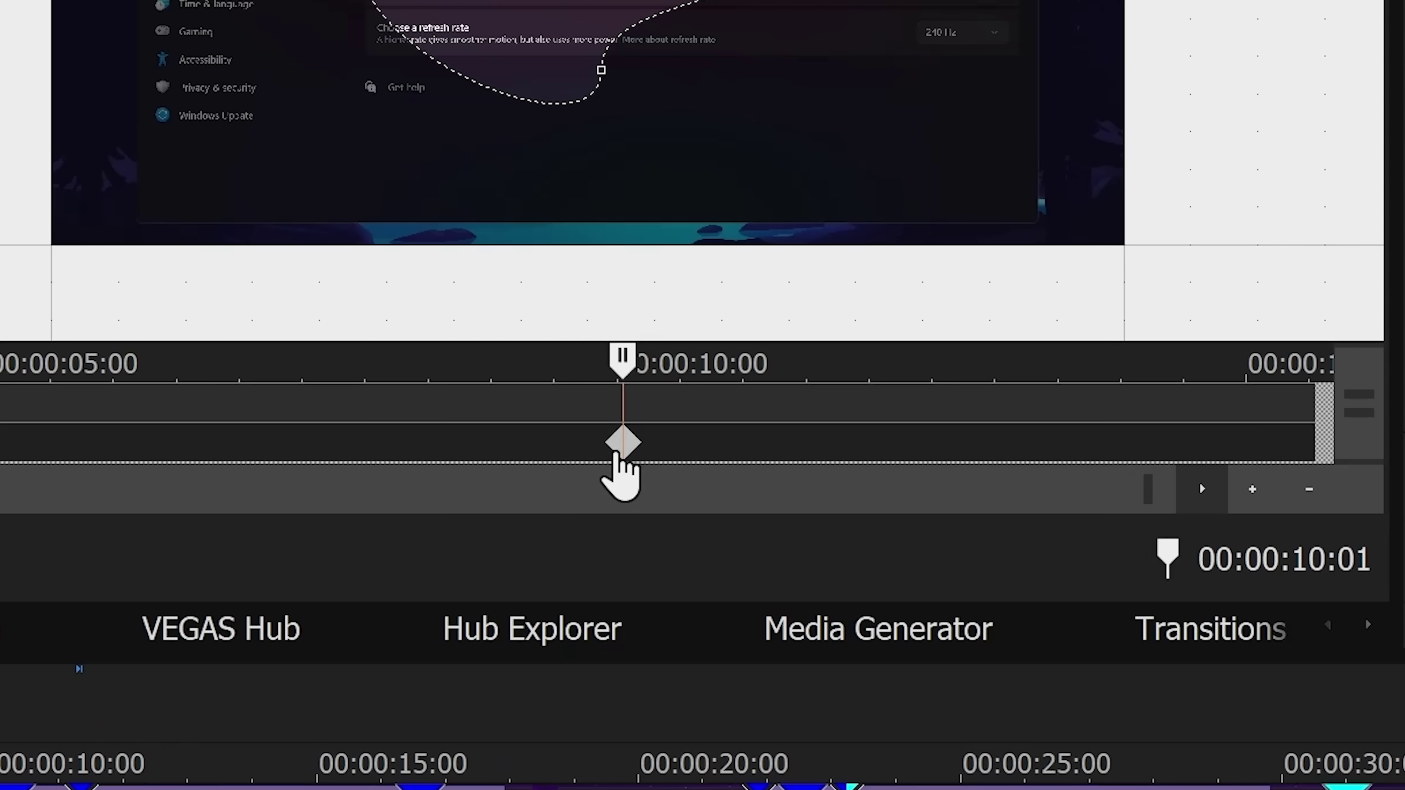
Step: Move the mask keyframe back to about 7 seconds and draw a second curved path beneath the mask
left_click_drag(621, 441, 256, 442)
left_click_drag(669, 533, 804, 514)
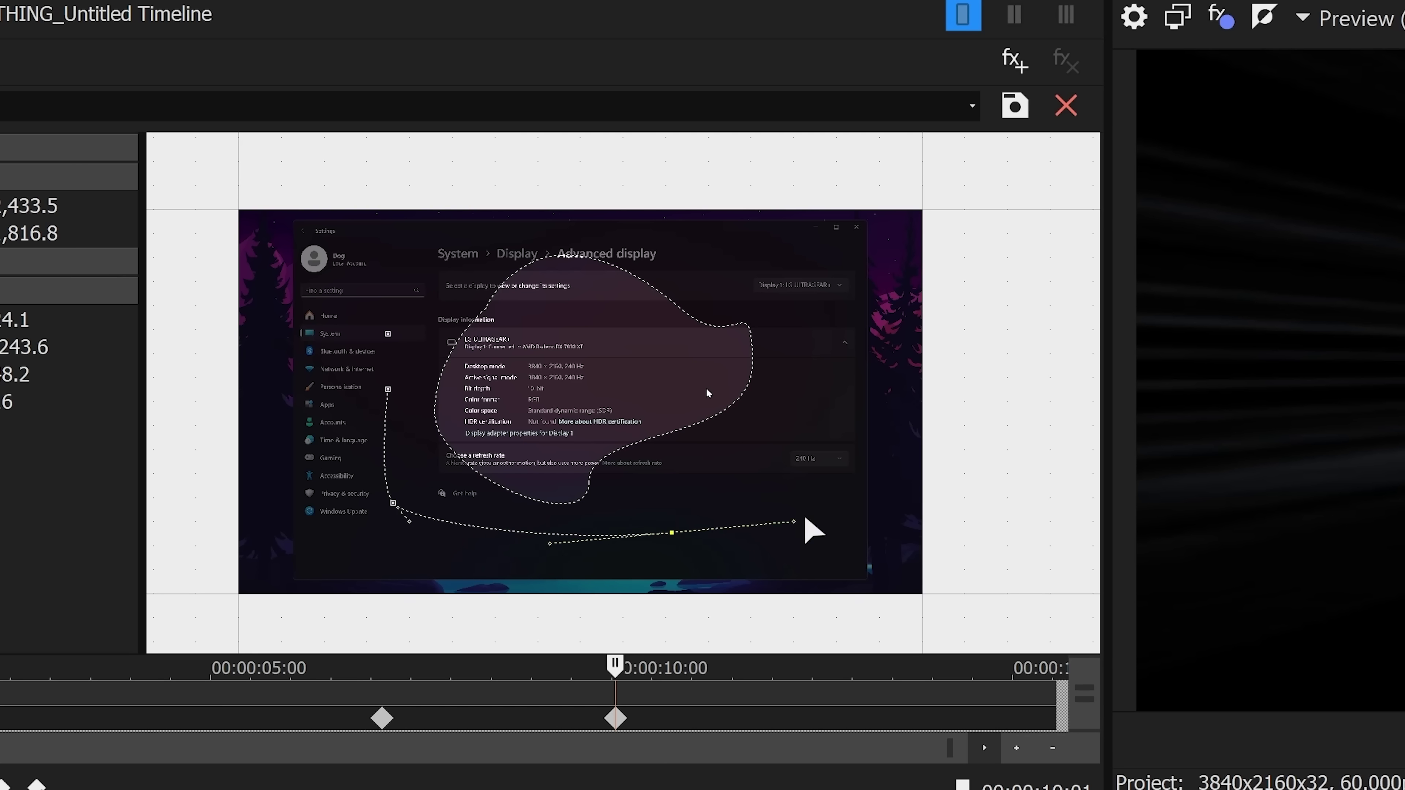
left_click_drag(825, 418, 793, 361)
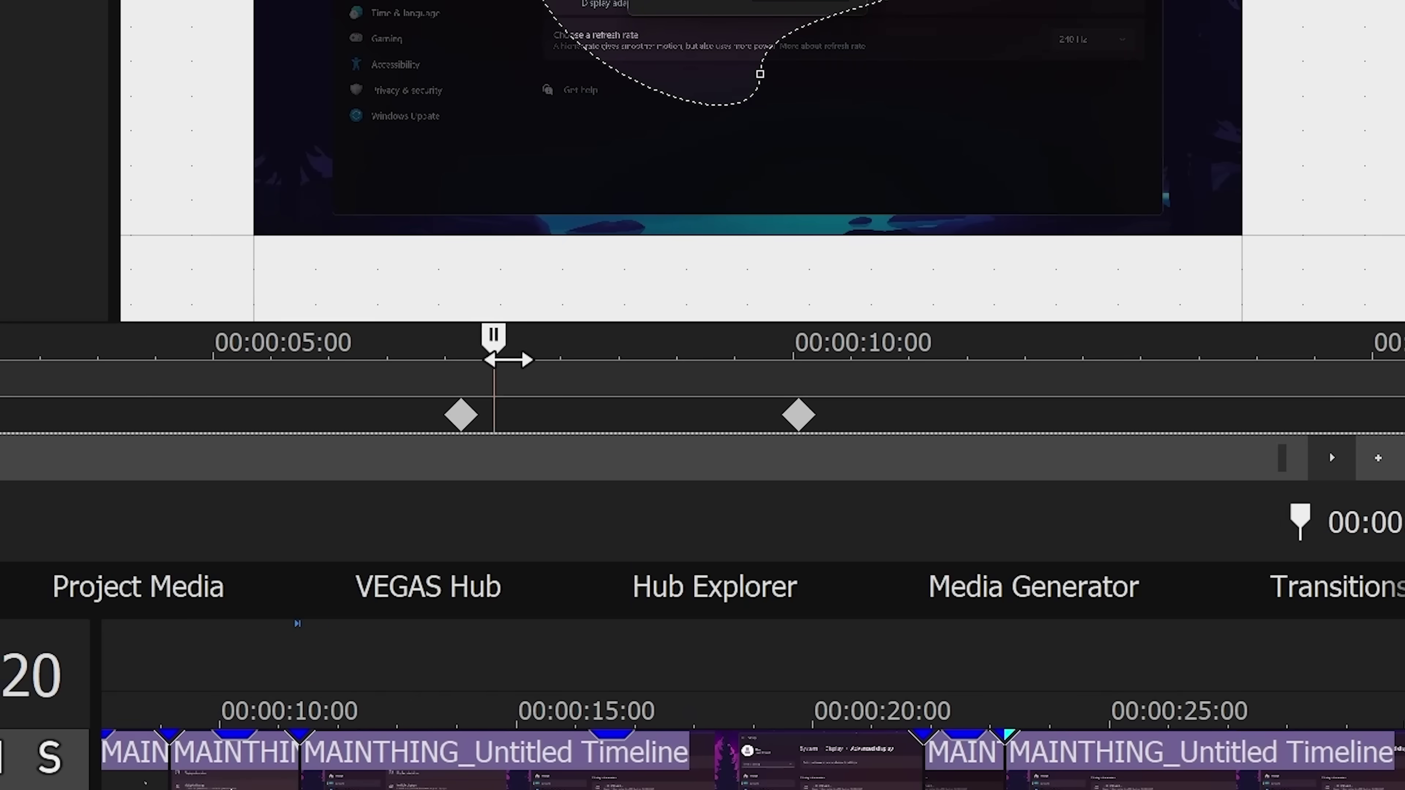
Step: Scrub the clip between its two mask keyframes and play back the masked result
left_click_drag(509, 359, 794, 359)
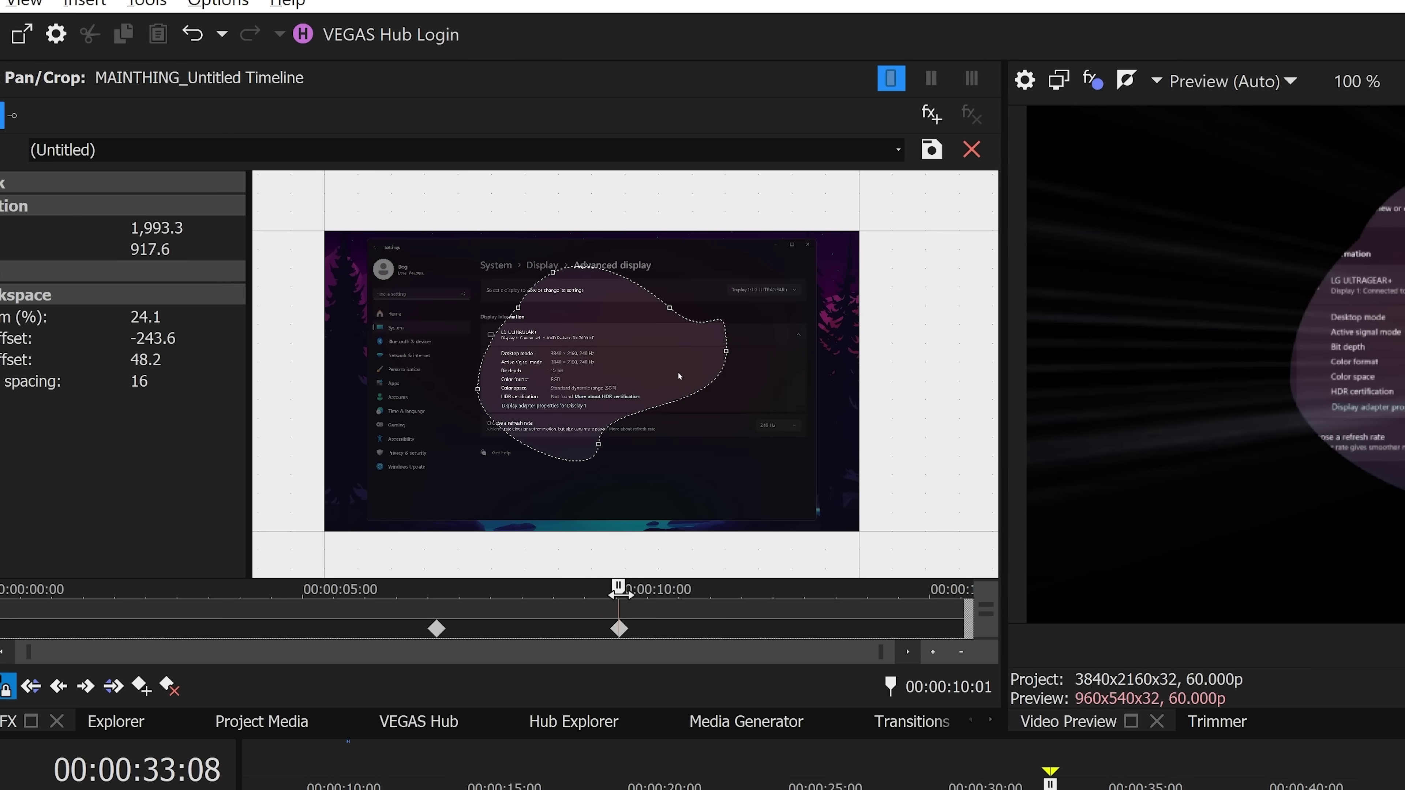
left_click_drag(619, 594, 629, 594)
left_click_drag(710, 448, 374, 342)
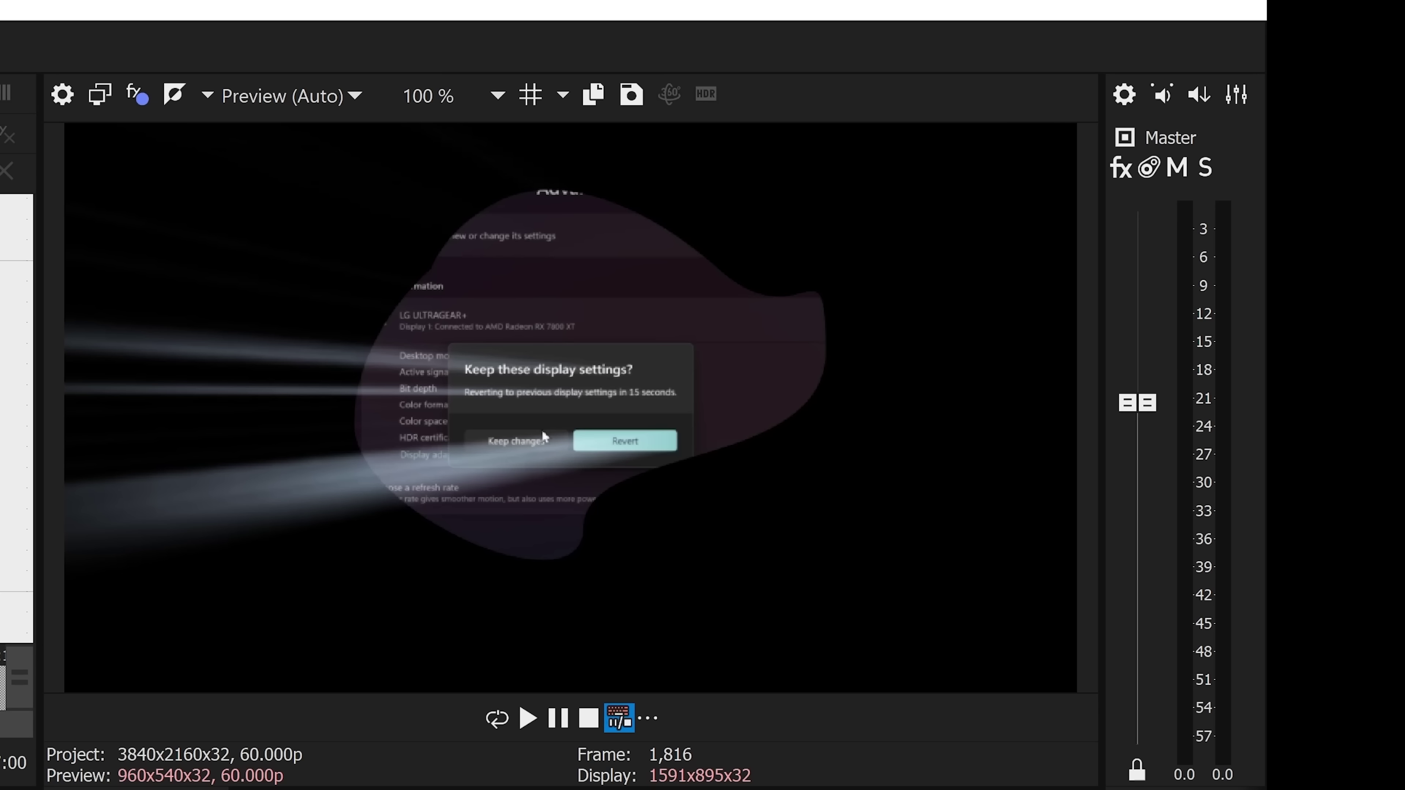
key("space")
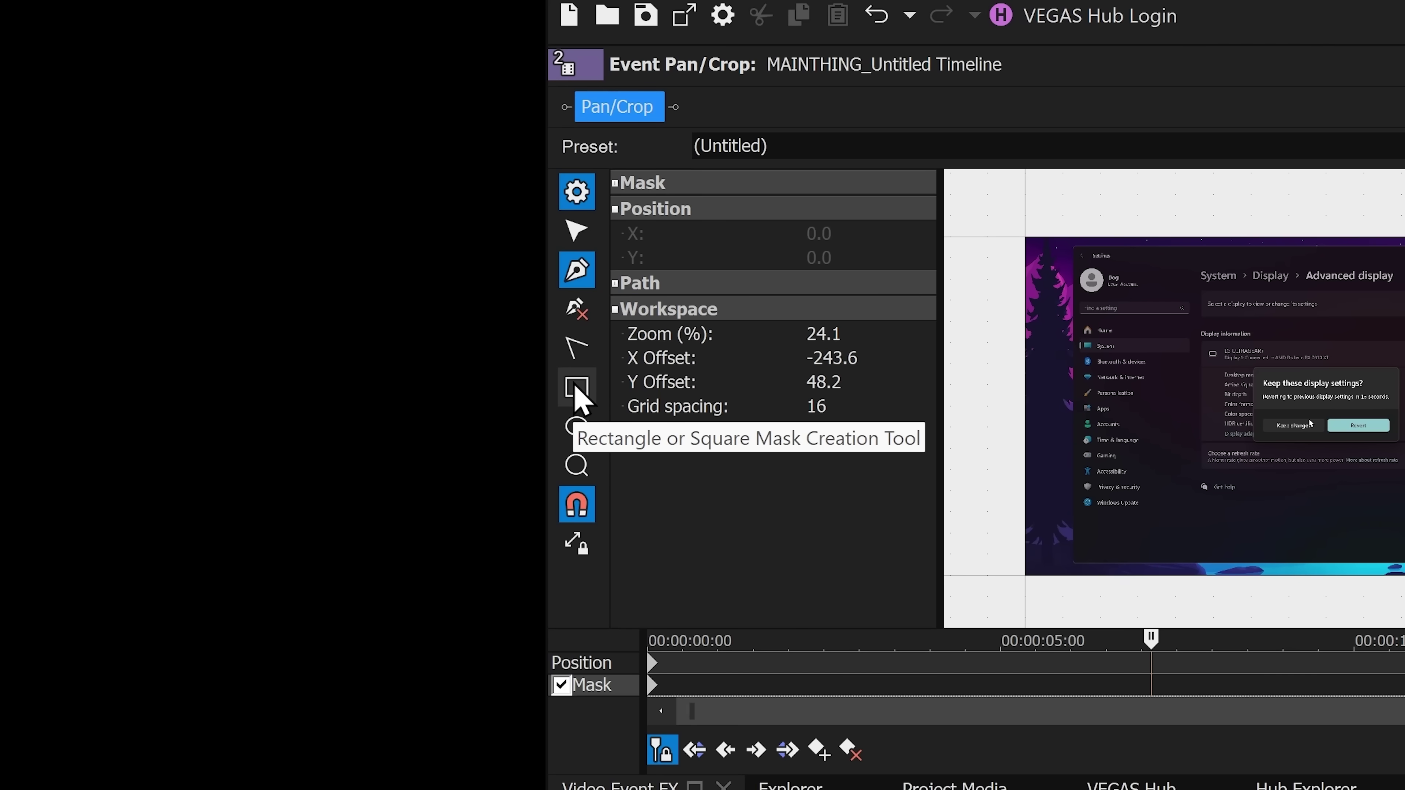
Step: Draw a rectangular mask over the middle of the clip's frame and raise its lower edge
left_click(575, 387)
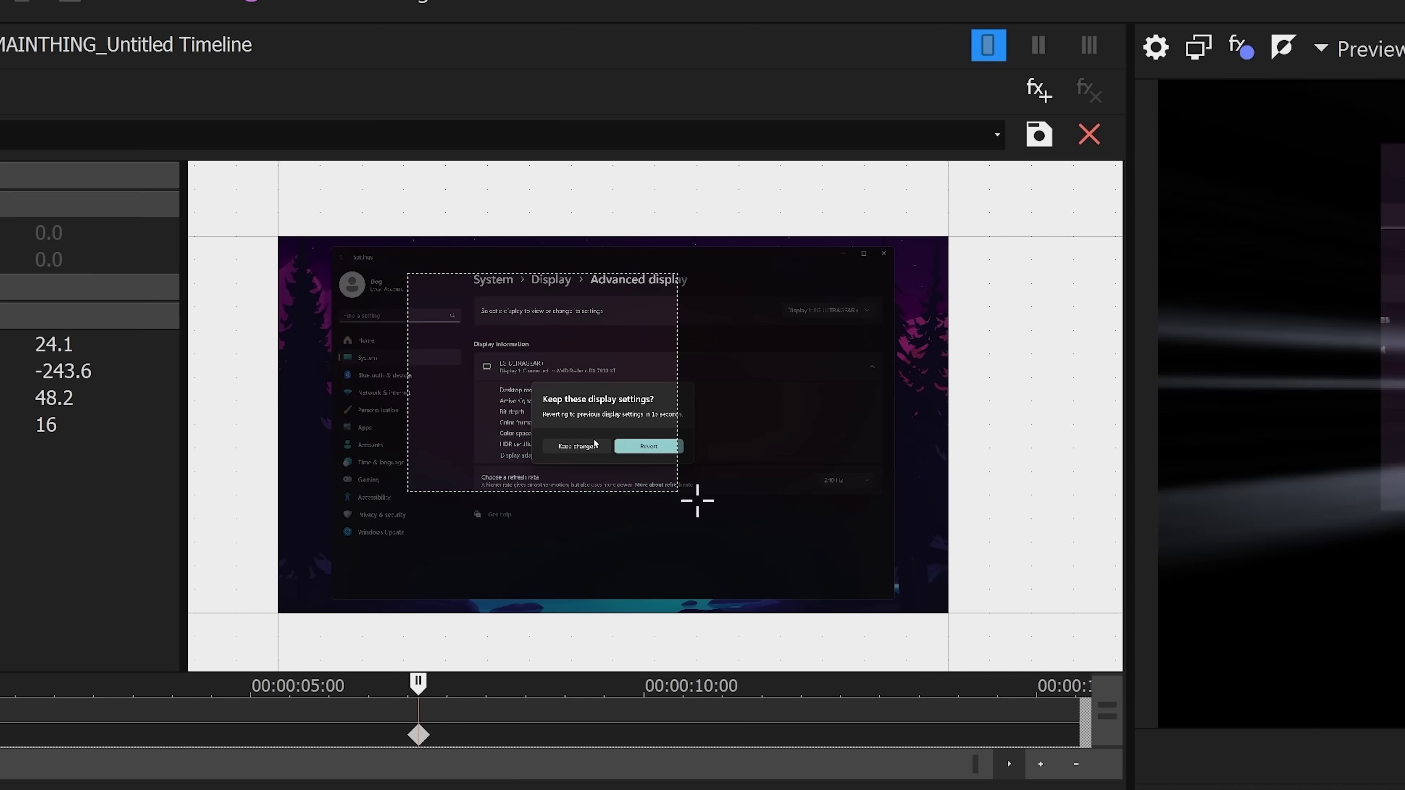
left_click_drag(408, 273, 819, 576)
mouse_move(620, 576)
left_mouse_down()
mouse_move(611, 473)
mouse_move(615, 513)
left_mouse_up()
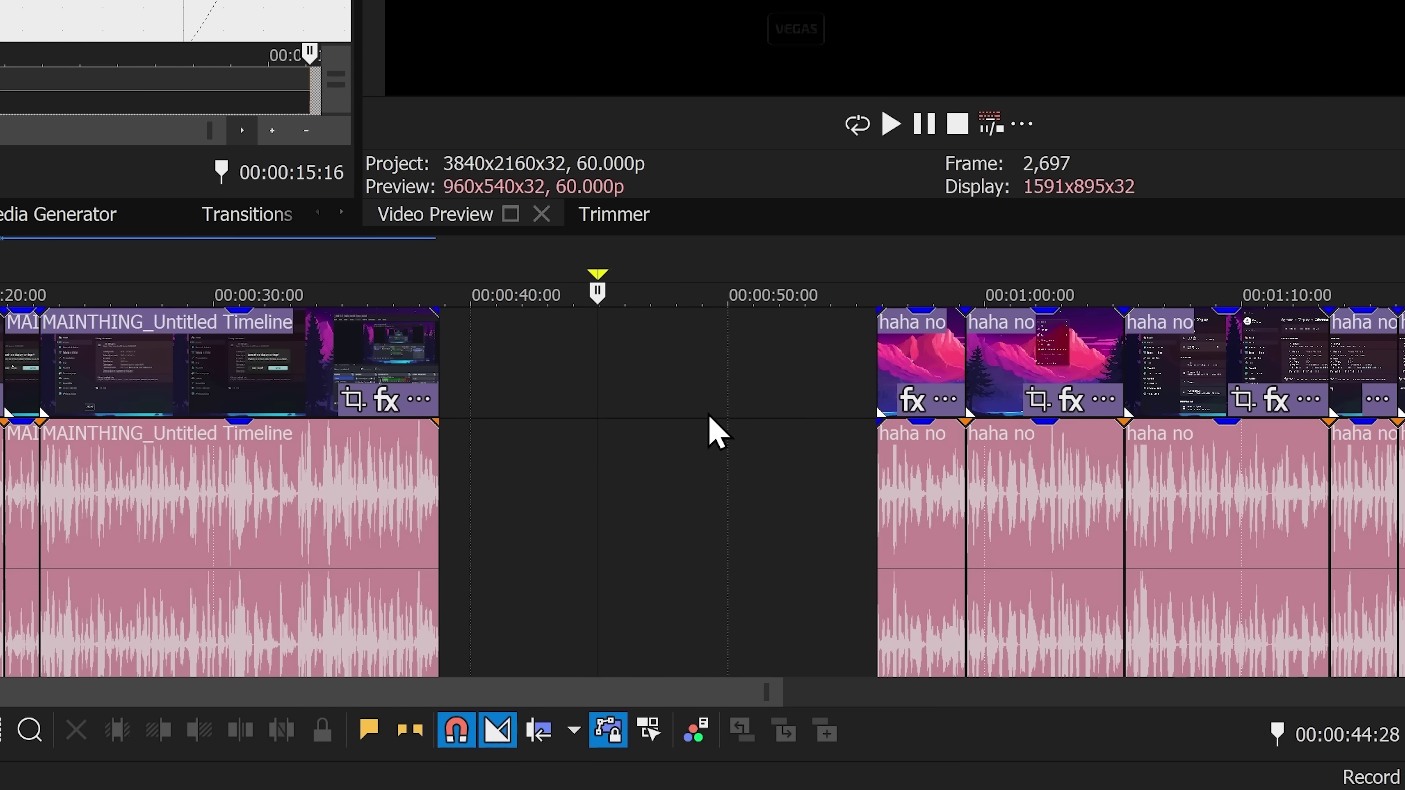
Step: Reposition the playhead in the VEGAS Pro timeline and move Premiere Pro's playhead to 00:16:42:33
left_click(500, 433)
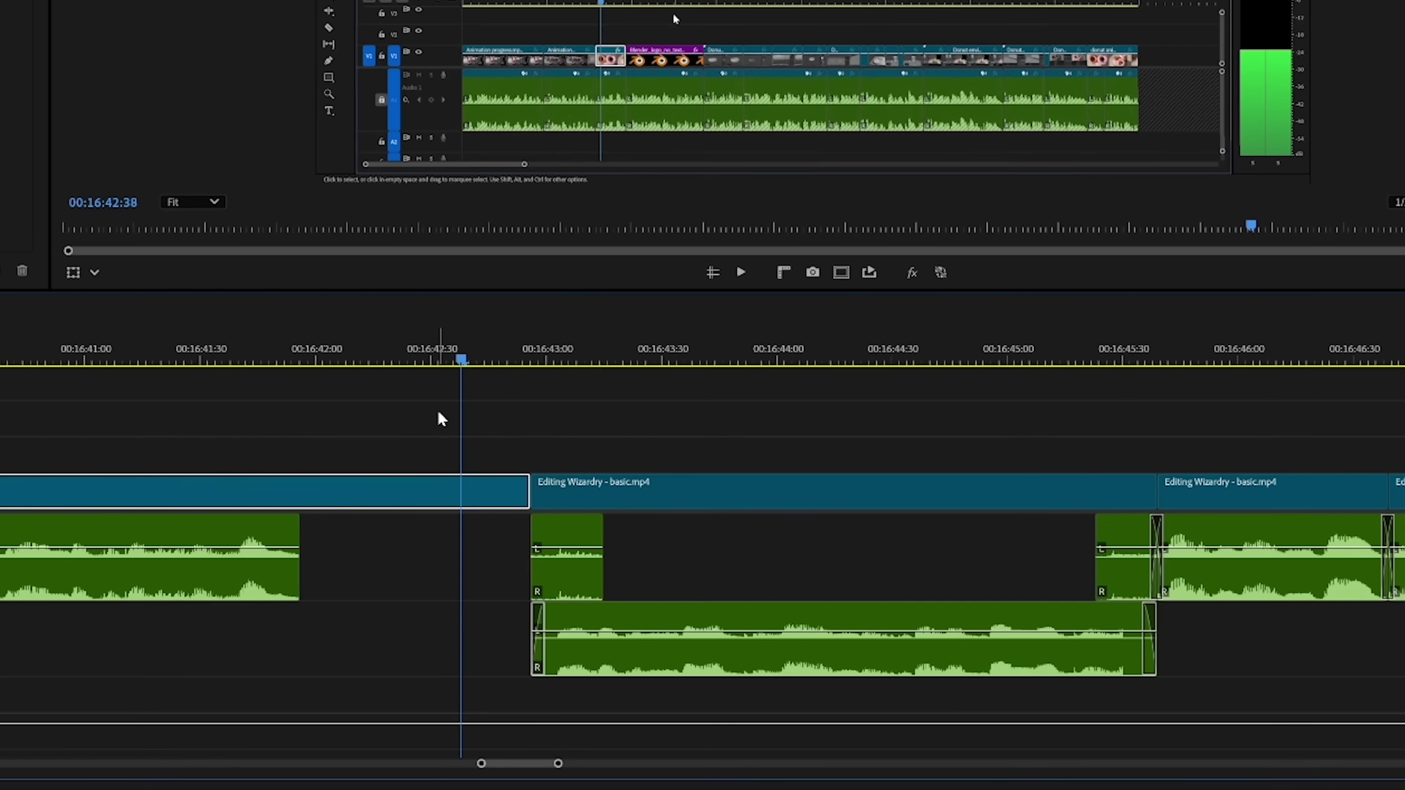
mouse_move(437, 345)
left_mouse_down()
mouse_move(426, 337)
mouse_move(445, 332)
left_mouse_up()
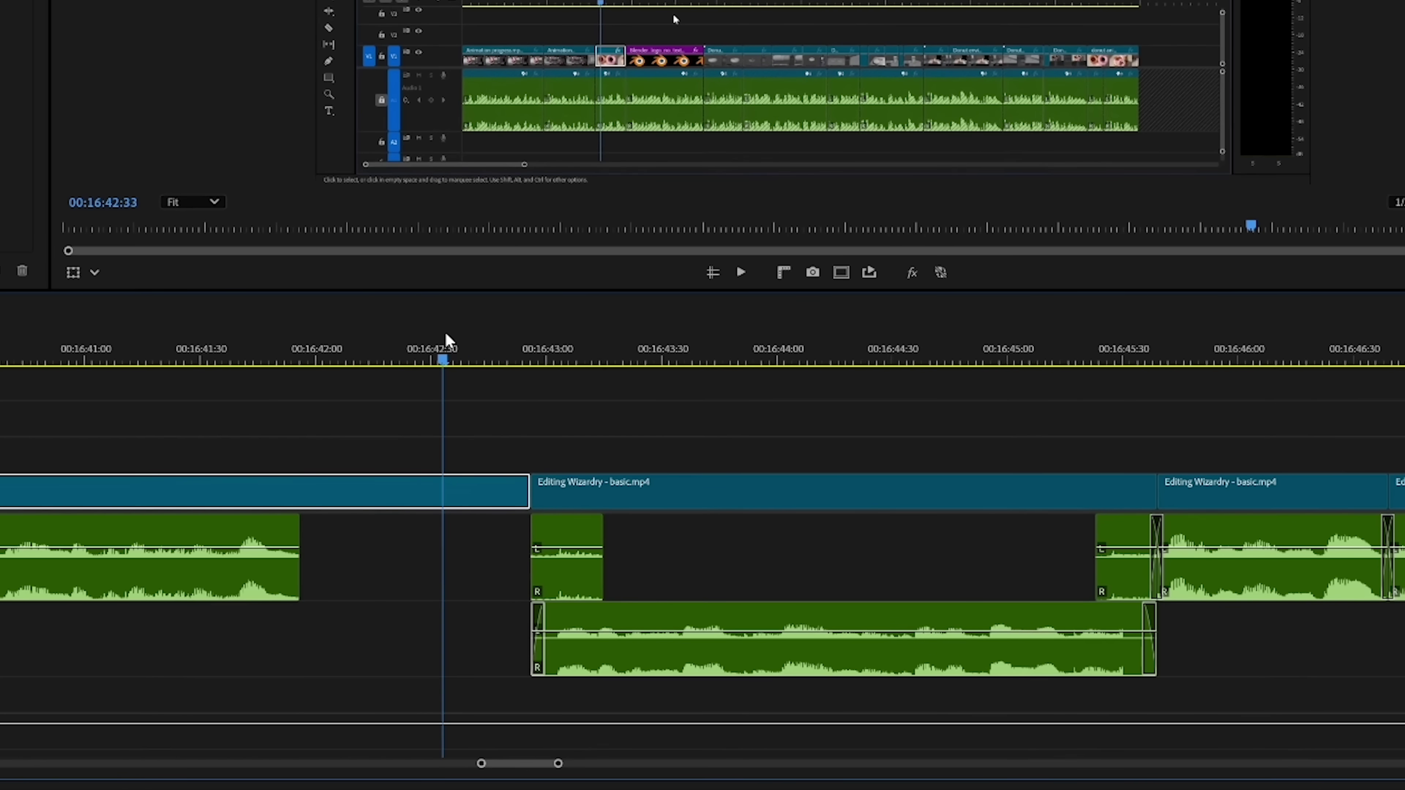
left_click(506, 485)
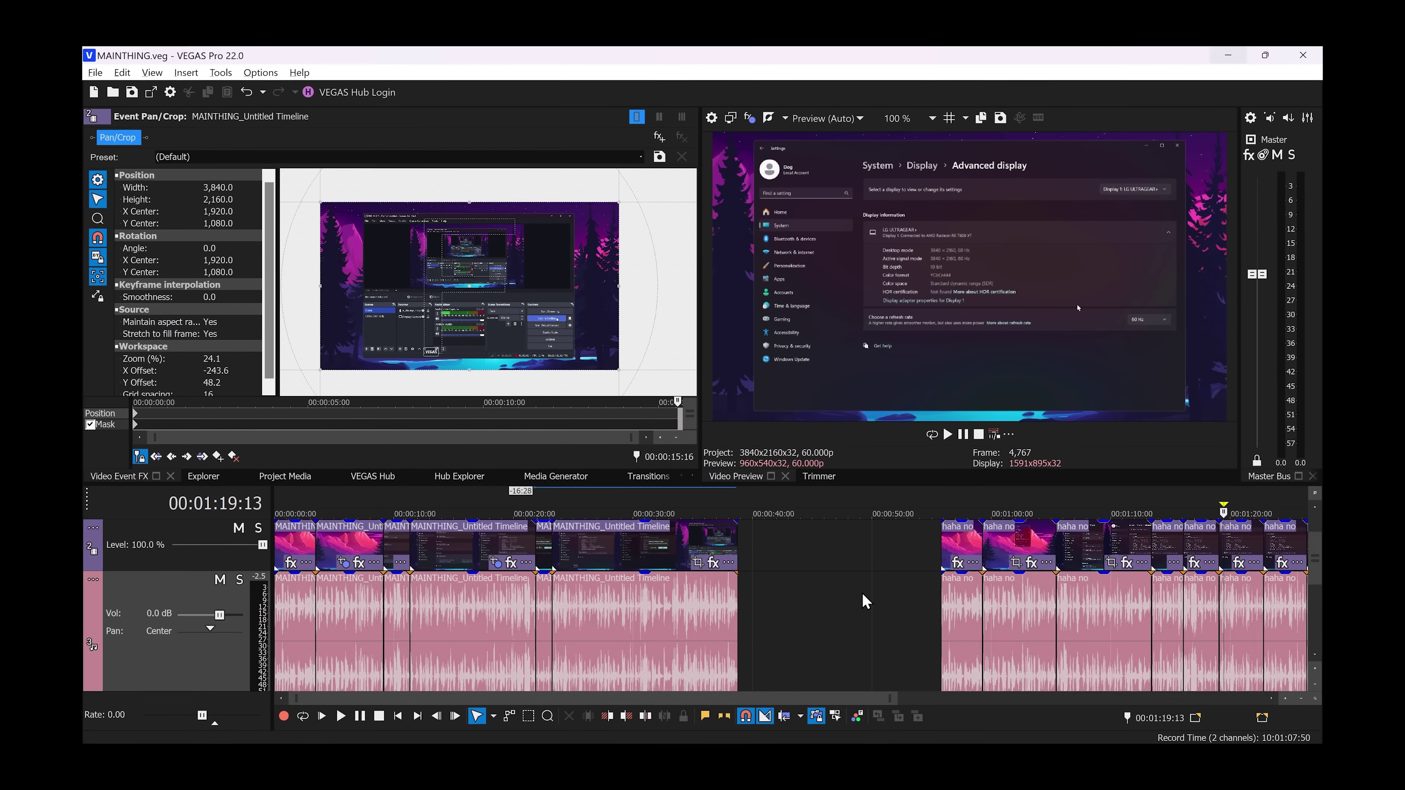
left_click_drag(793, 553, 745, 547)
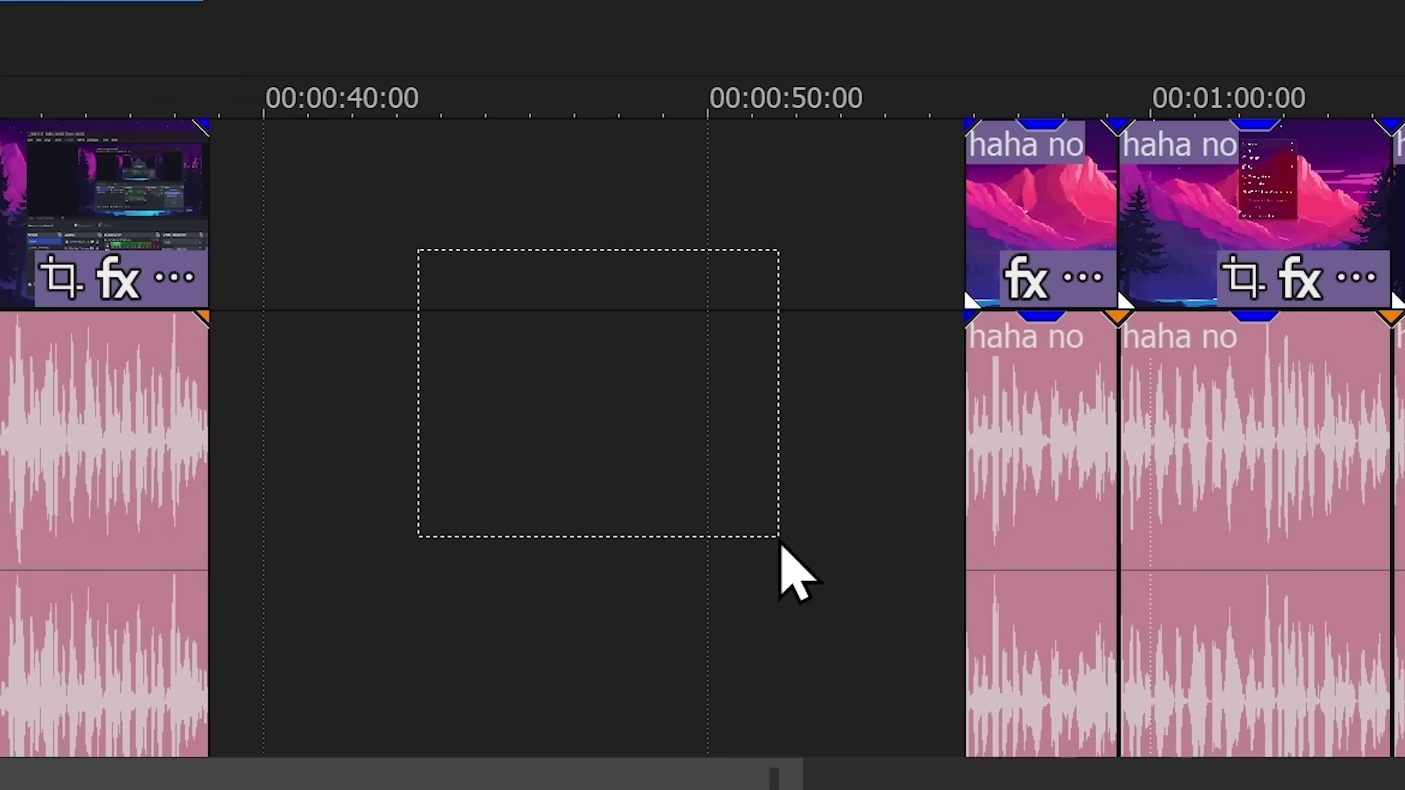
left_click_drag(241, 228, 762, 527)
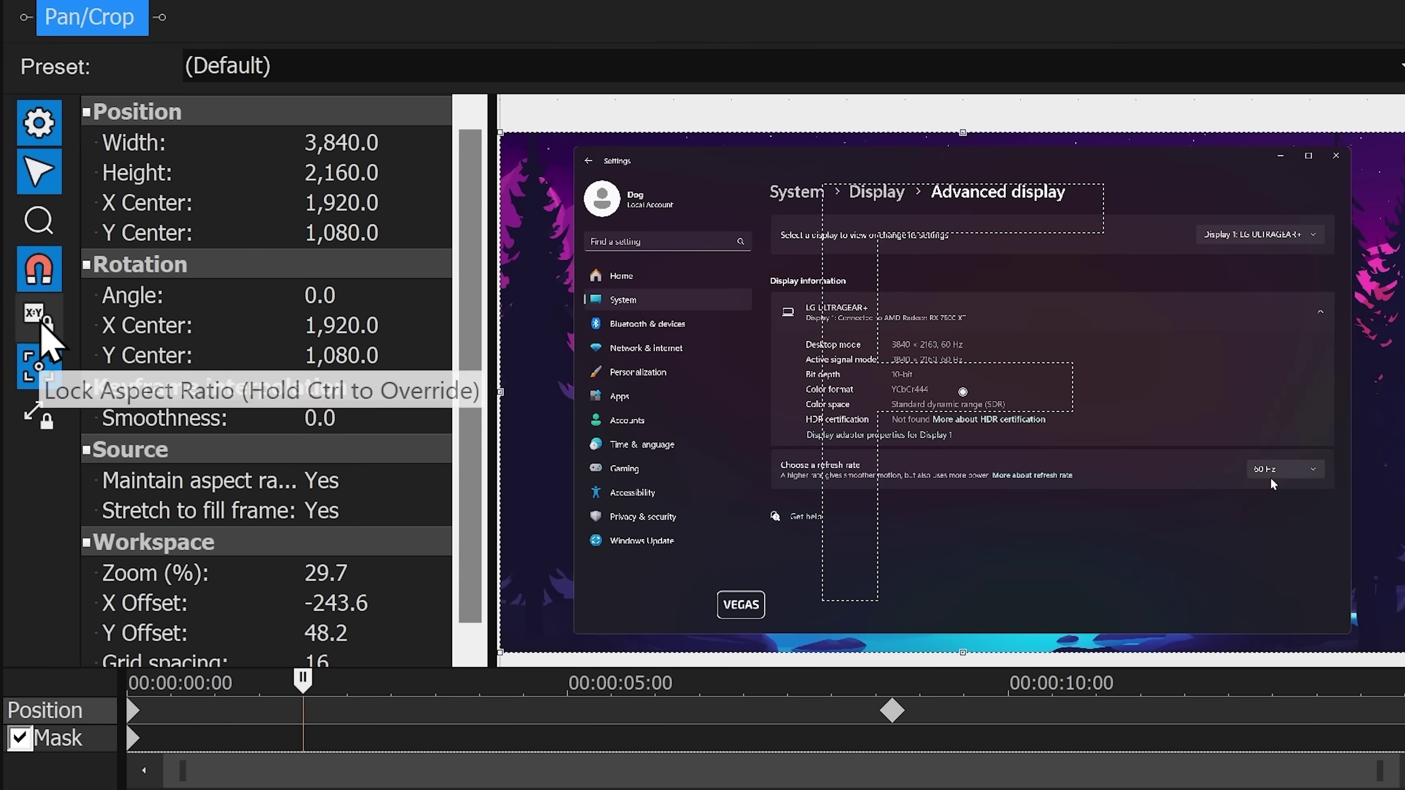
Step: Toggle the Pan/Crop aspect ratio lock and resize the crop frame to 1,920 × 1,080 around the image centre
left_click(28, 318)
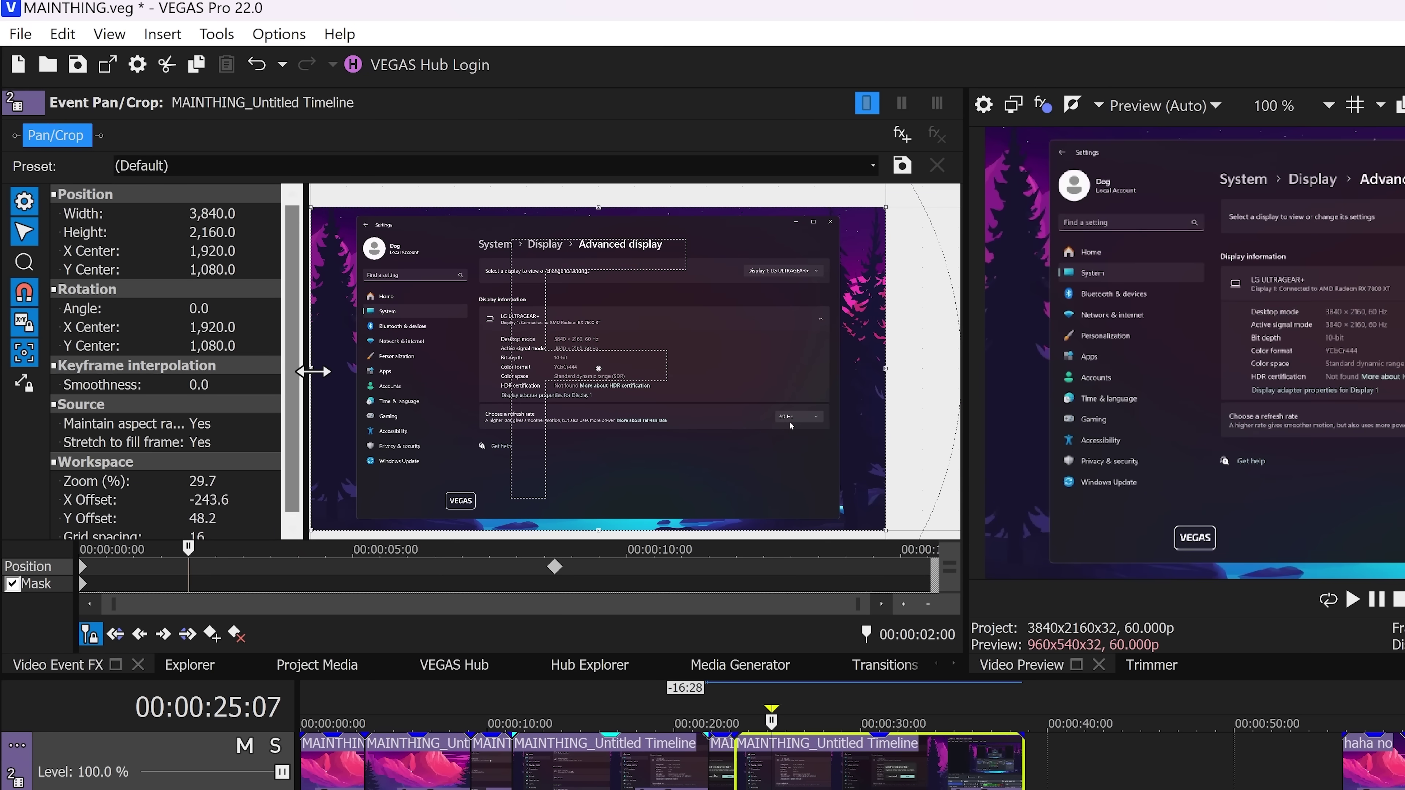
left_click_drag(443, 385, 646, 385)
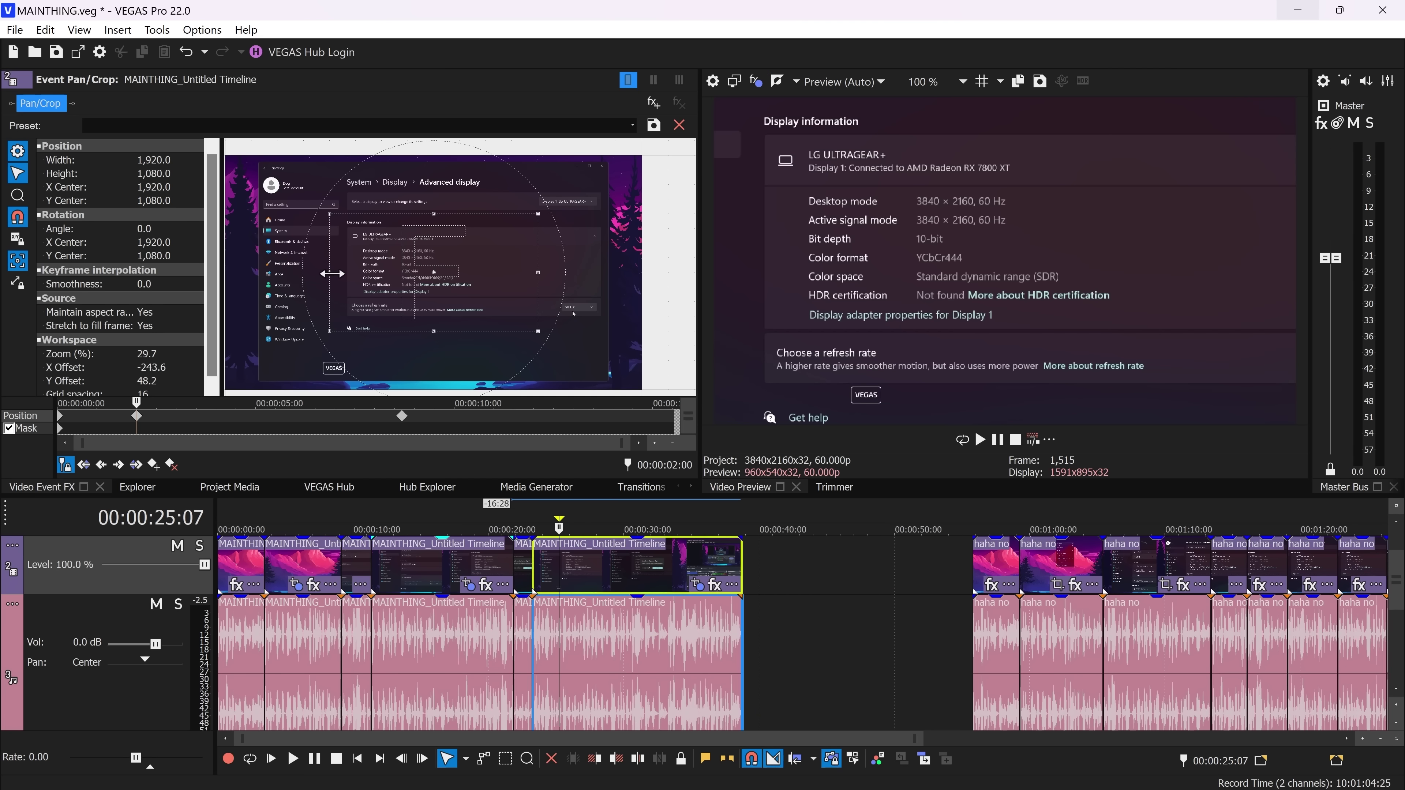
left_click_drag(332, 273, 428, 203)
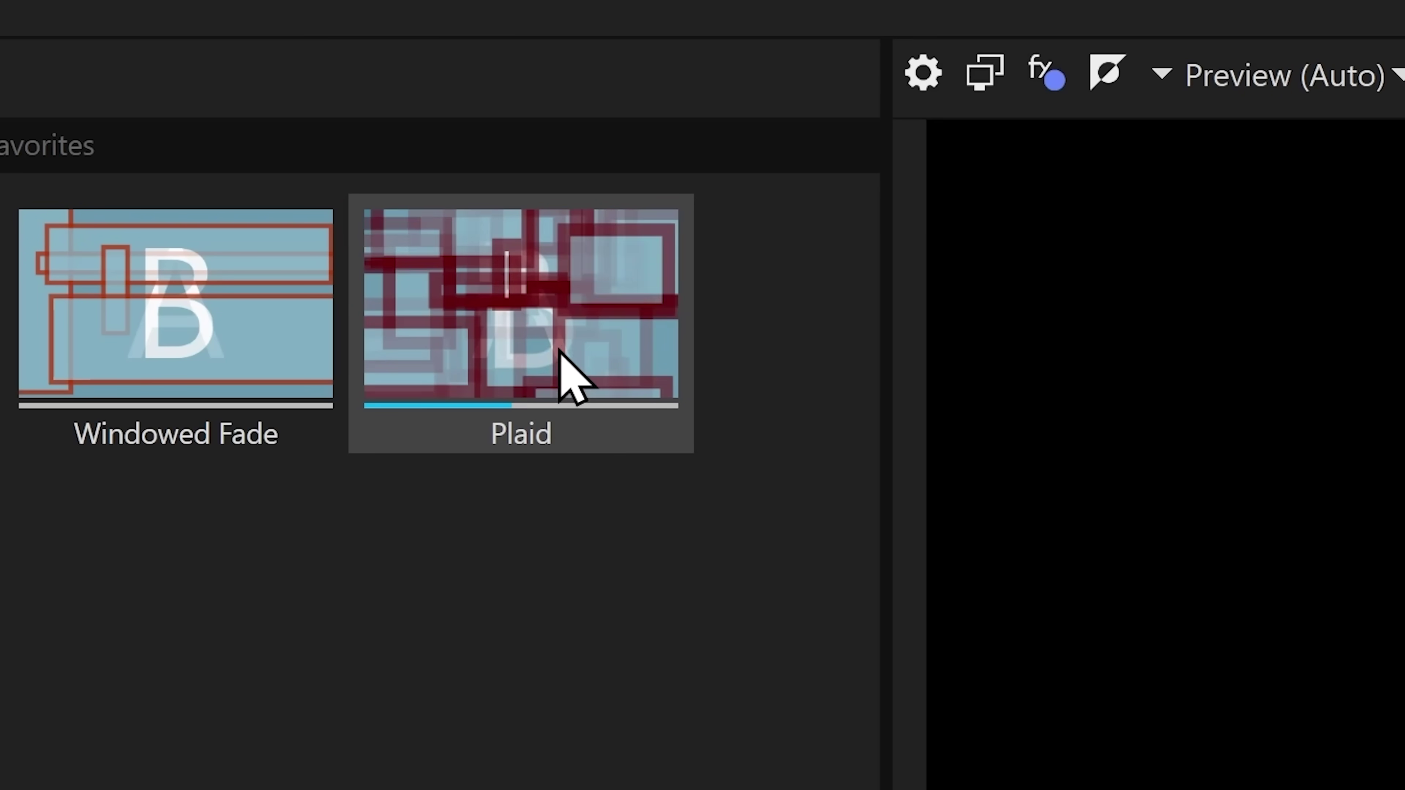
Step: Apply the Portals transition to the video clip cuts near 22 seconds and play it back
left_click_drag(538, 352, 381, 296)
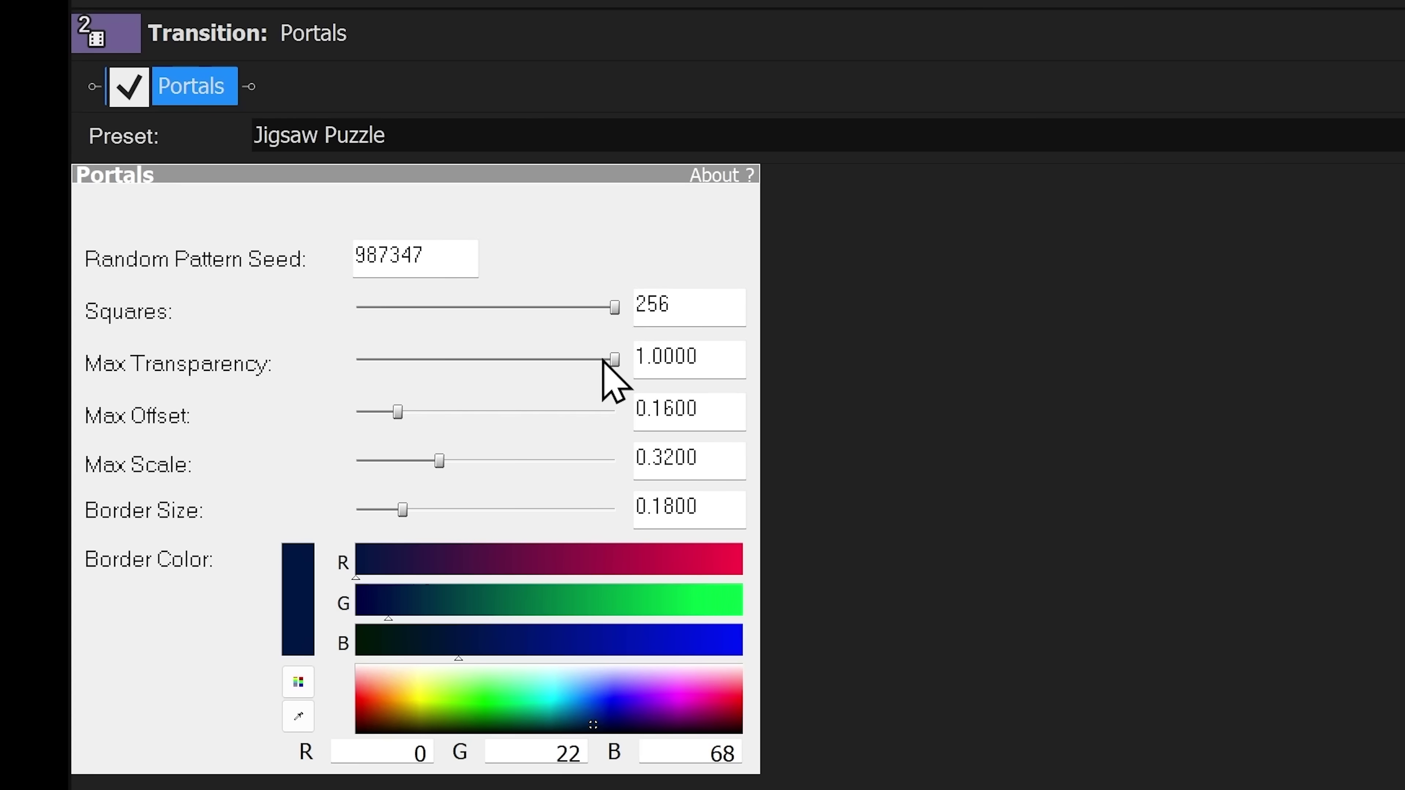
key("space")
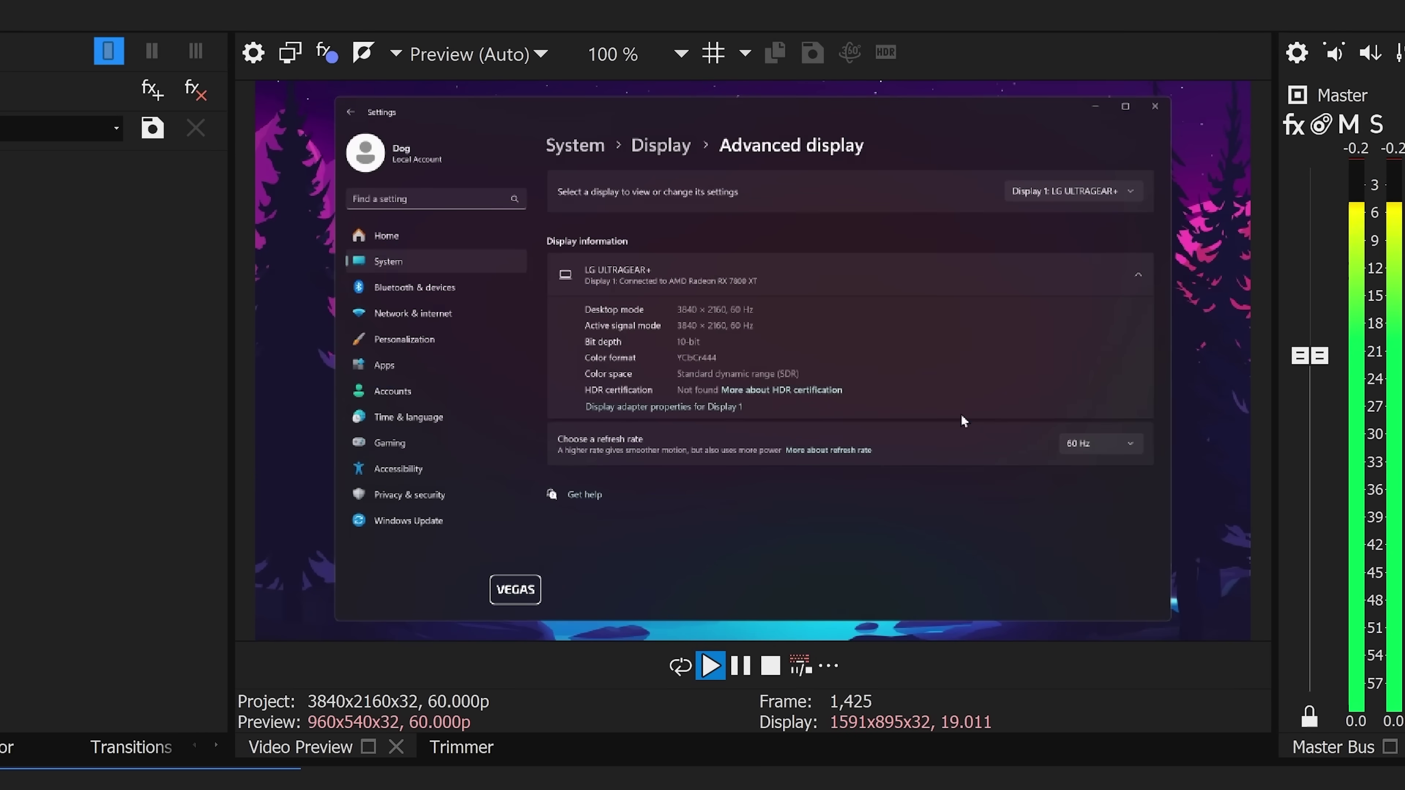
key("space")
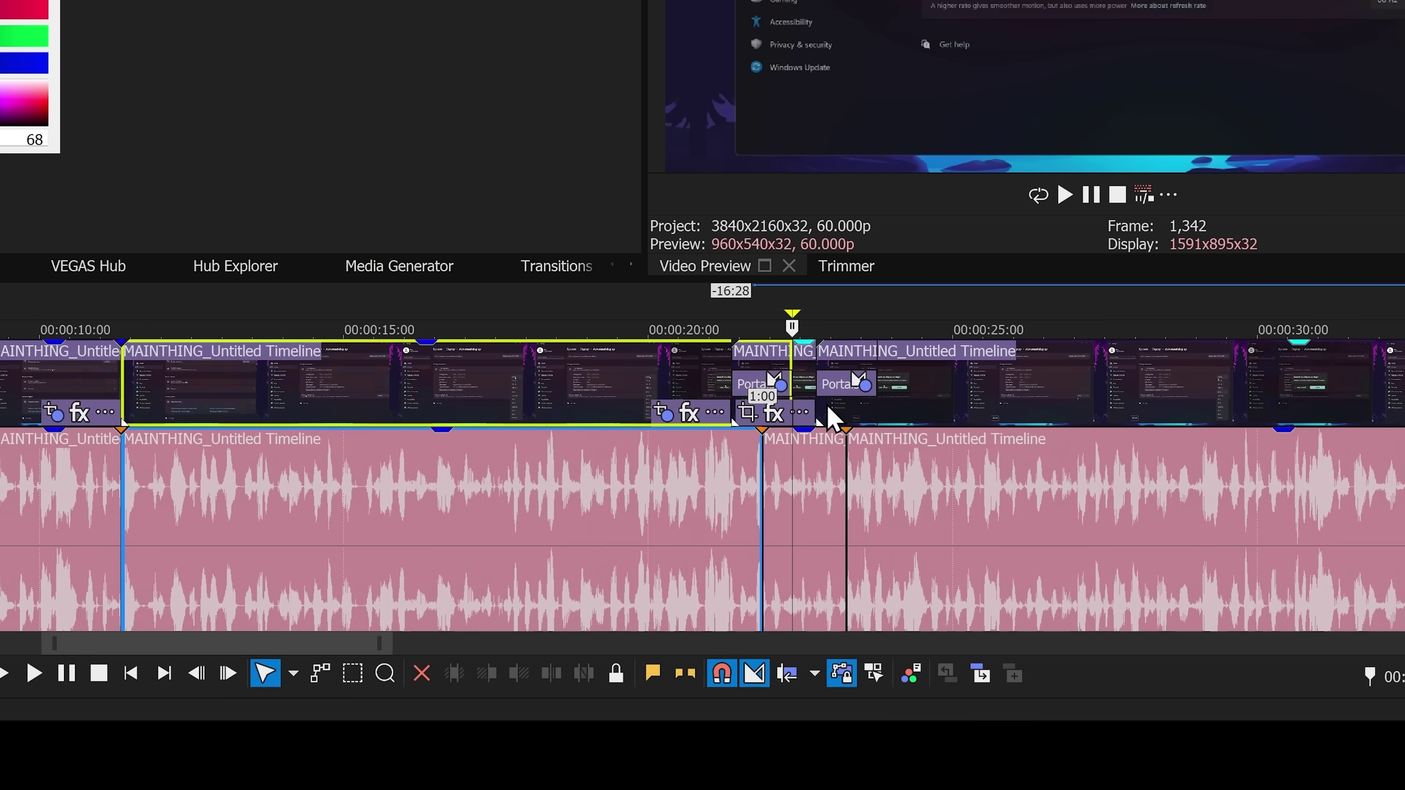
Step: Try to move the event with the second Portals transition earlier on the video track, and undo the move
scroll(399, 771, "up", 5)
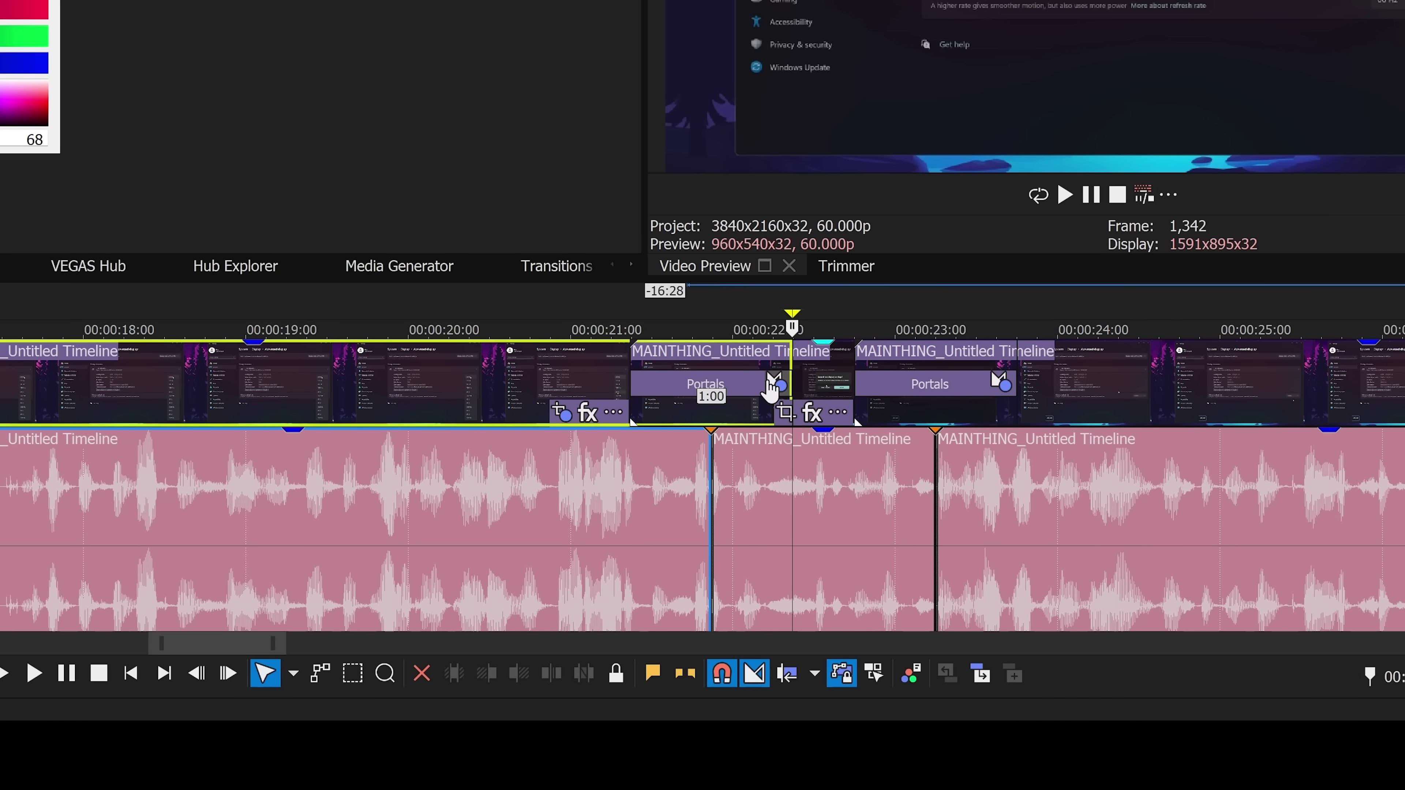
left_click(670, 383)
left_click_drag(1014, 386, 888, 383)
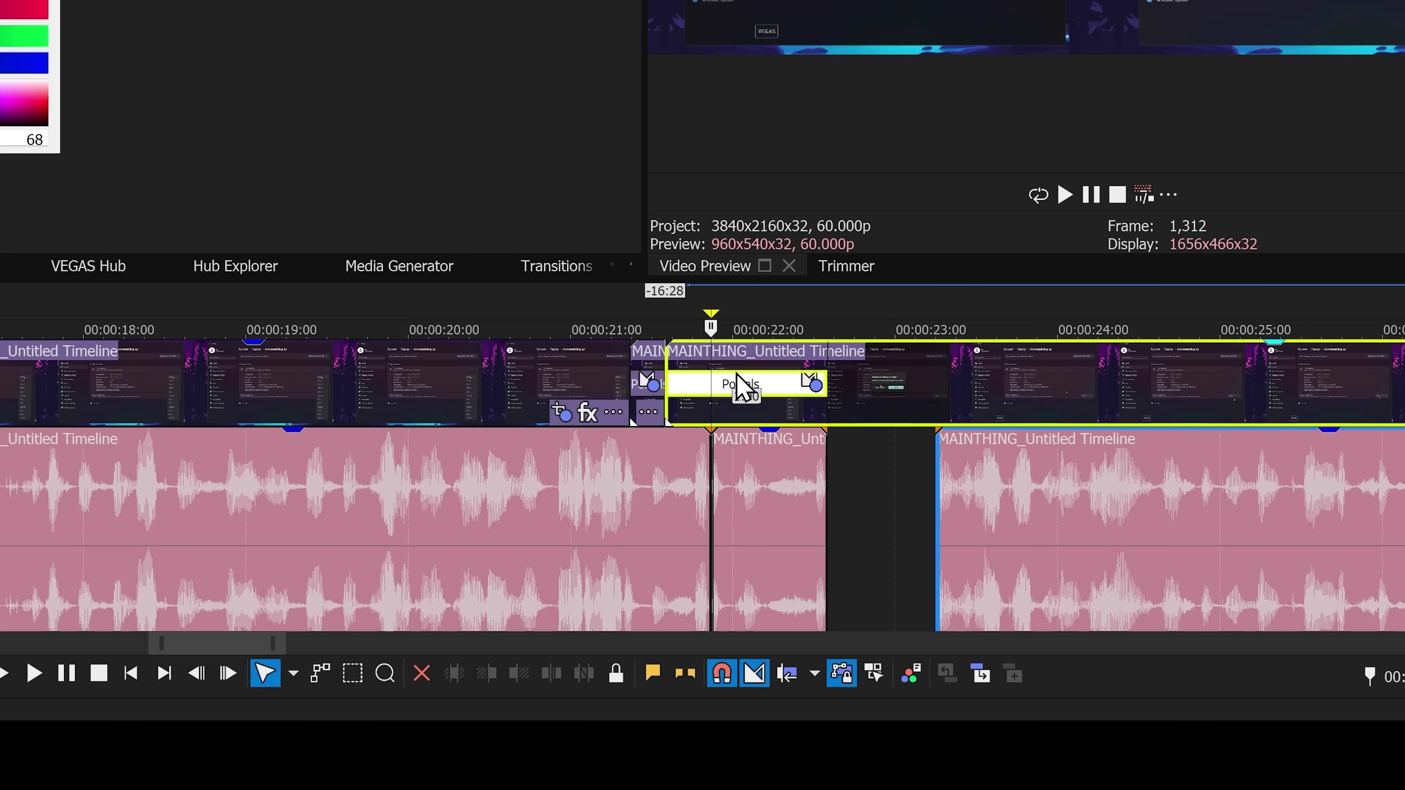
left_click_drag(740, 388, 933, 385)
key("ctrl+z")
left_click(926, 365)
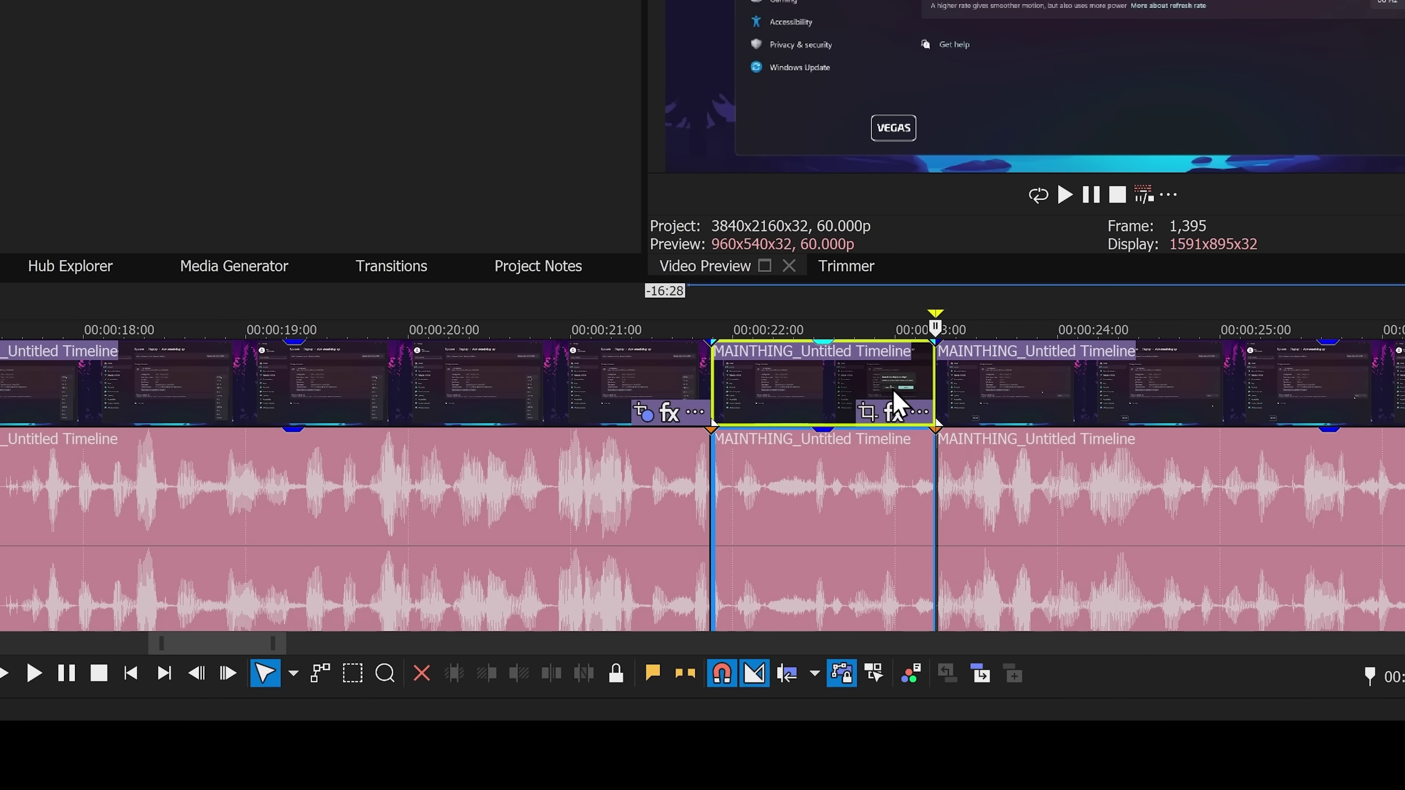
Step: Add a Slide transition to the video cut at 00:00:23:07
left_click_drag(921, 375, 938, 391)
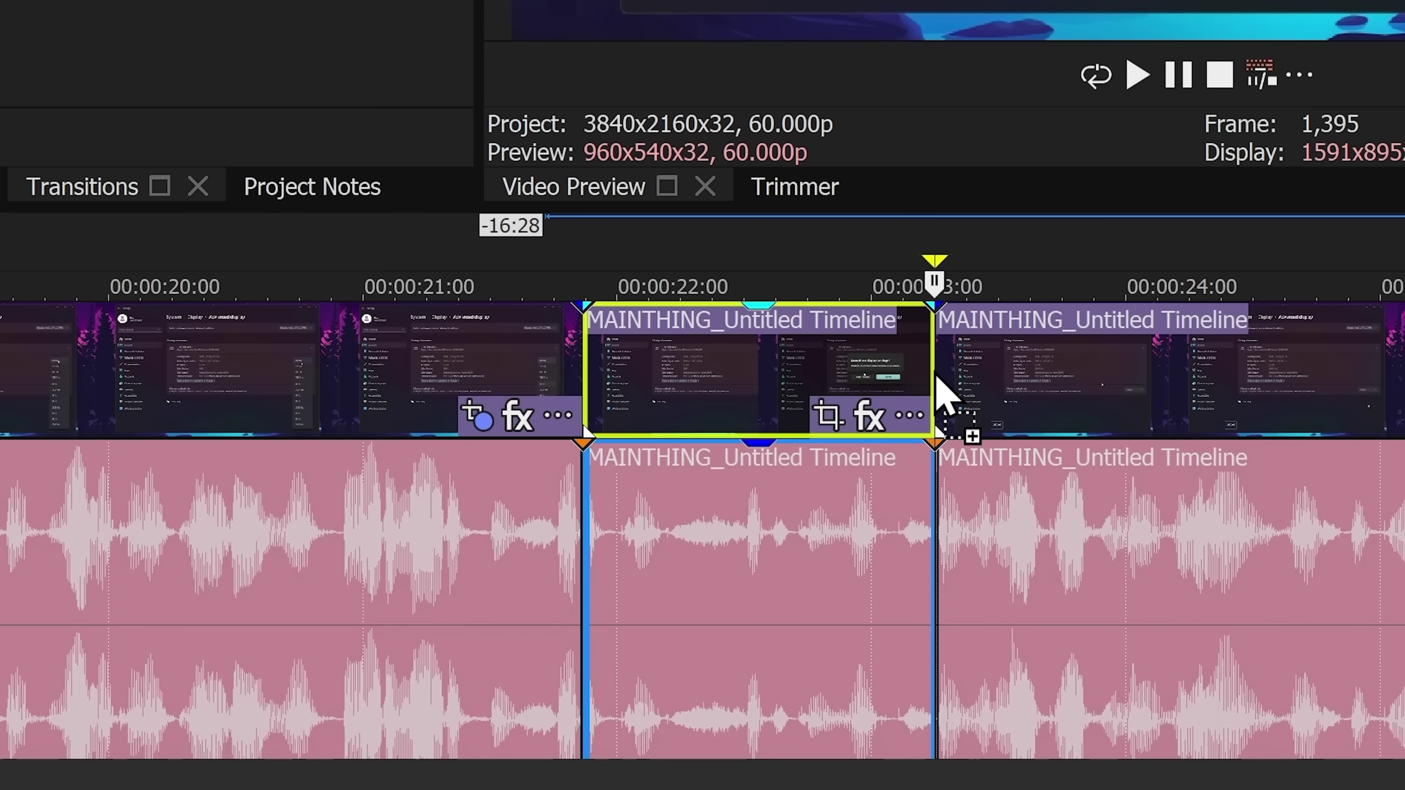
left_click_drag(939, 381, 932, 385)
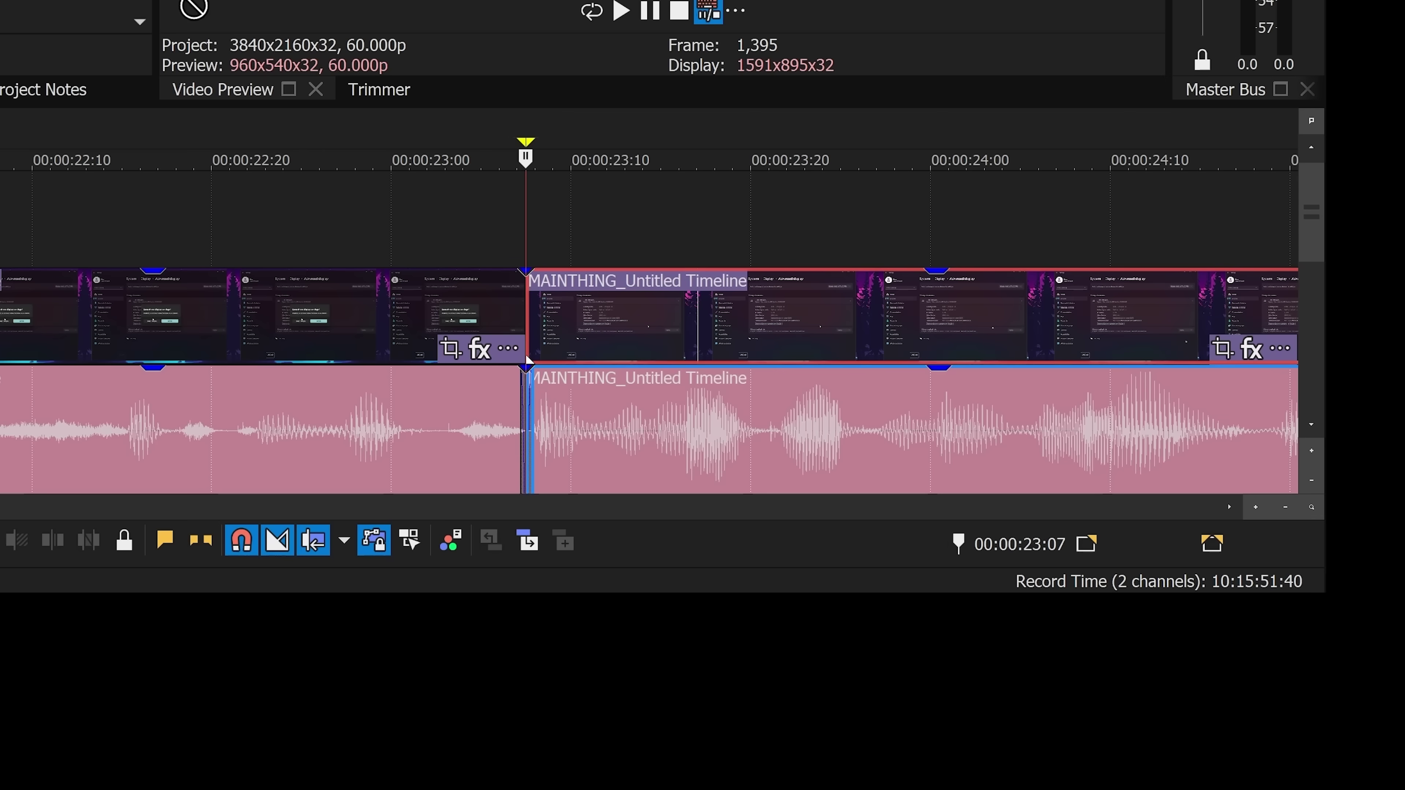
mouse_move(500, 304)
left_mouse_down()
mouse_move(526, 329)
mouse_move(524, 317)
left_mouse_up()
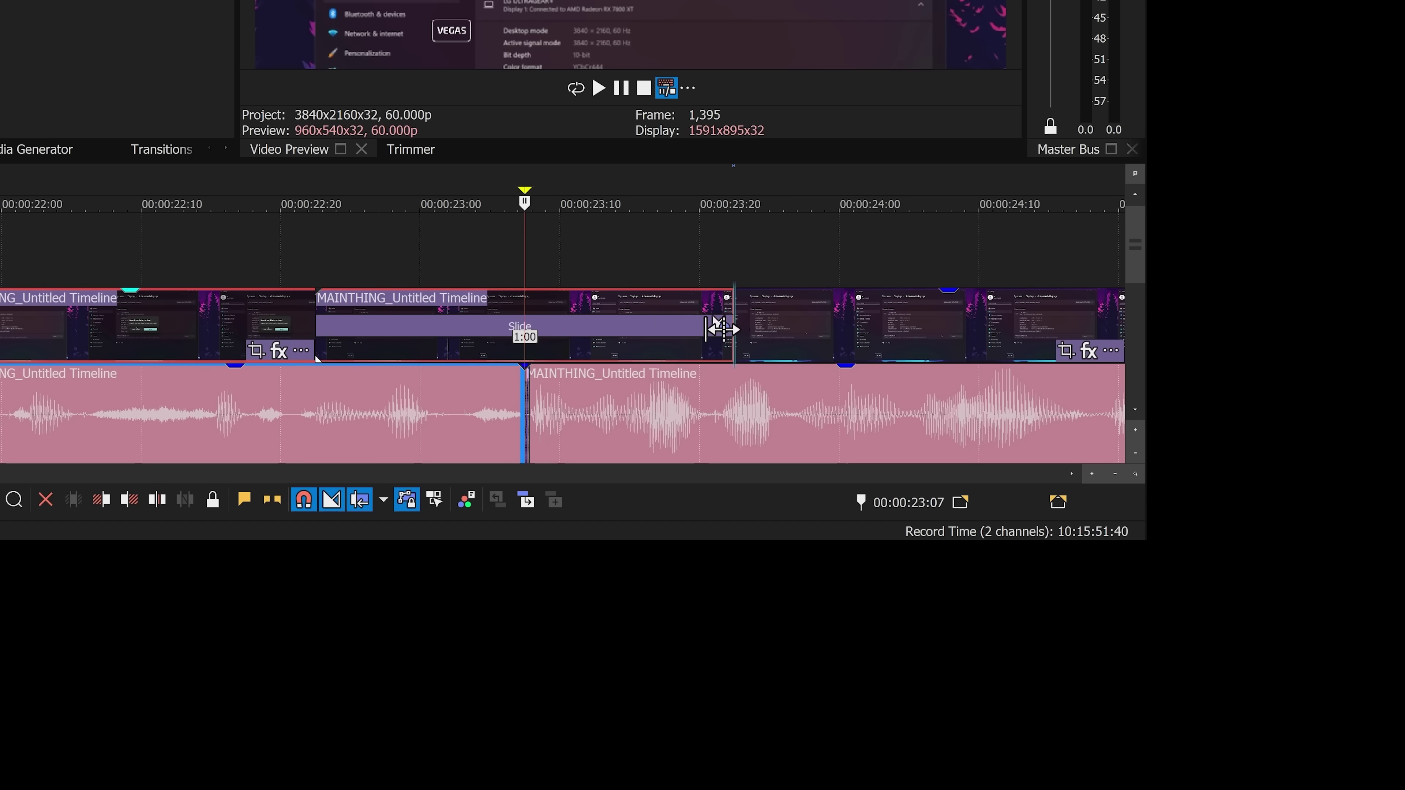
Step: Try to shorten the Slide transition by its end edge, undo the trim and reselect the clips around it
left_click_drag(775, 315, 684, 315)
key("ctrl+z")
left_click(762, 326)
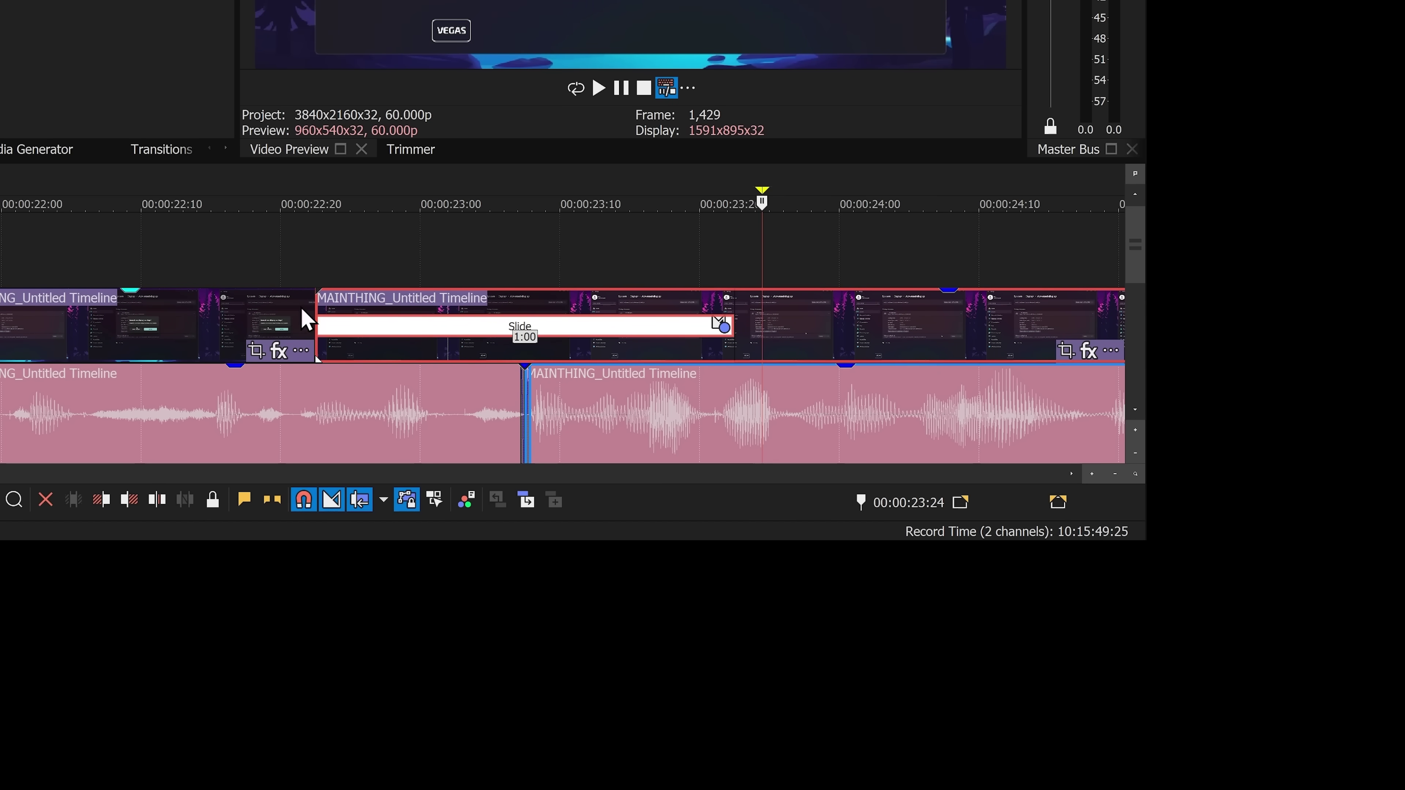
left_click(241, 313)
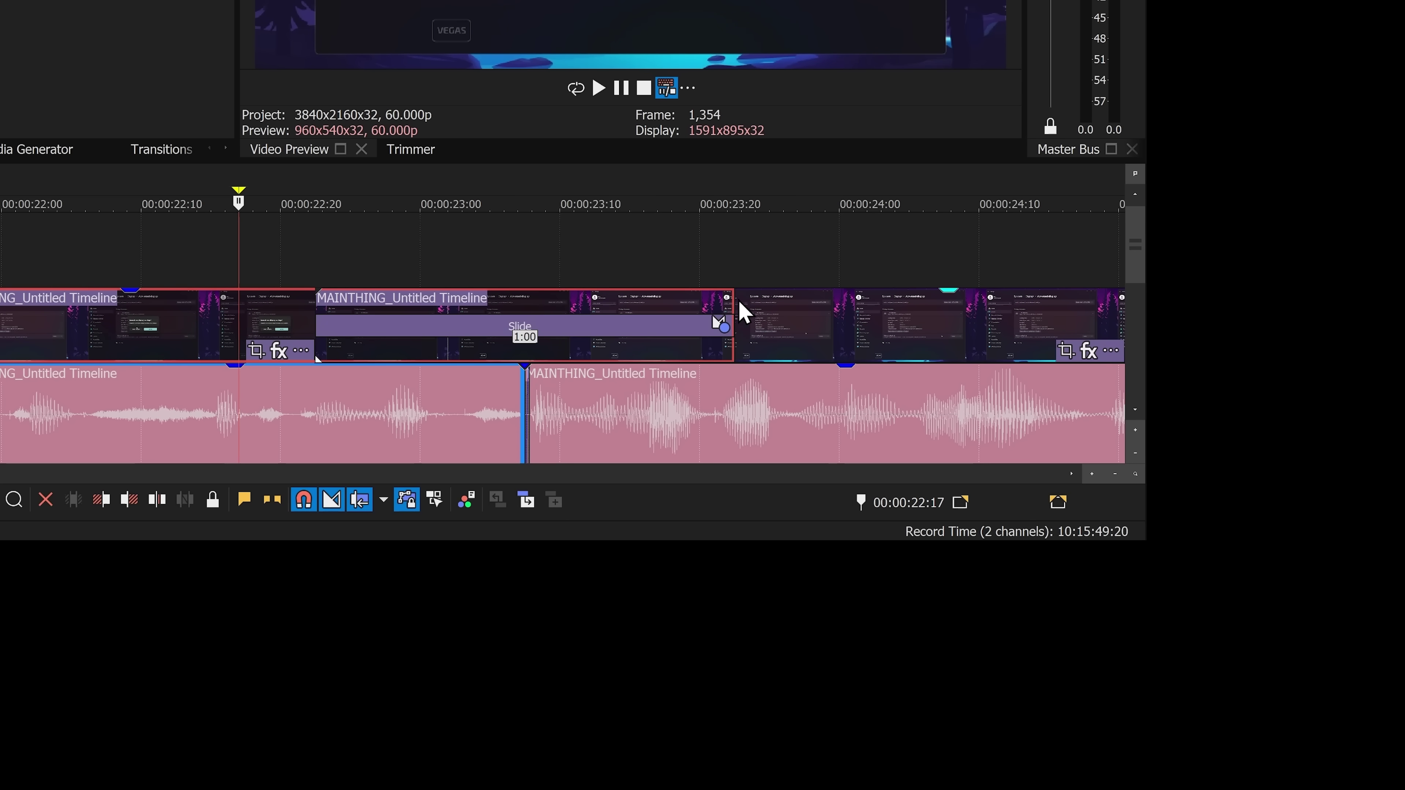
left_click(758, 338)
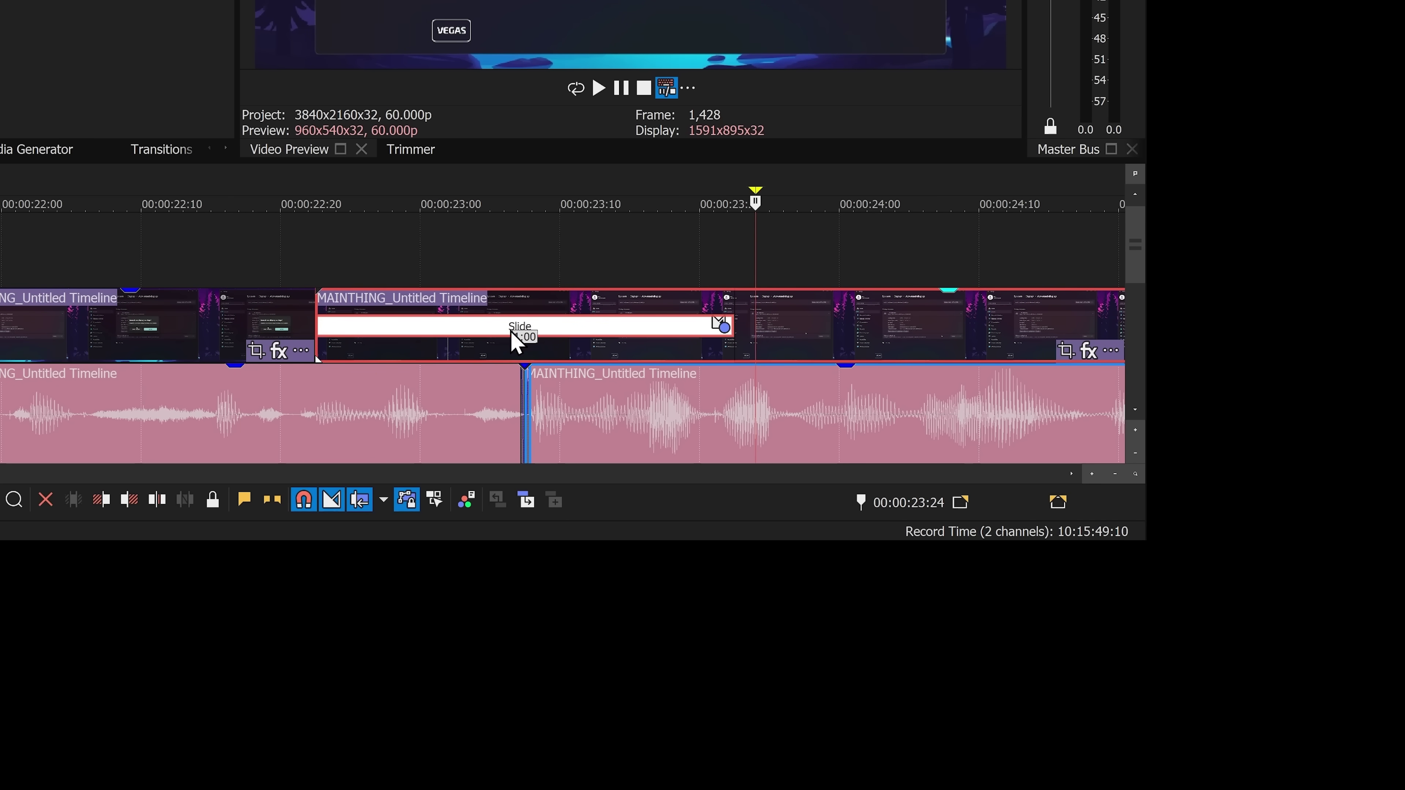
left_click(546, 340)
left_click_drag(627, 346, 575, 340)
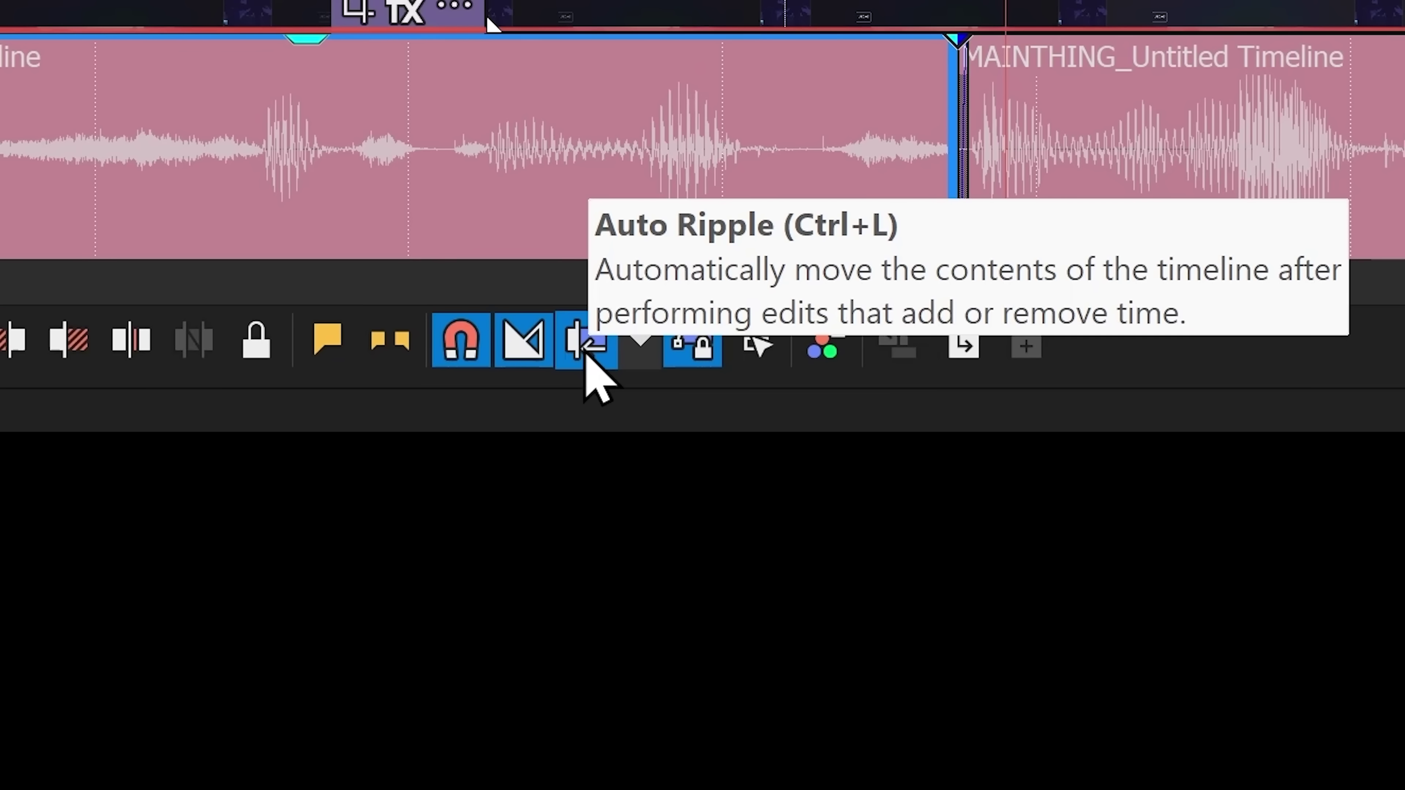
Step: Turn off Auto Ripple, shorten the Slide transition to 0:07 and play it back
left_click(585, 355)
mouse_move(469, 316)
left_mouse_down()
mouse_move(448, 317)
mouse_move(470, 315)
left_mouse_up()
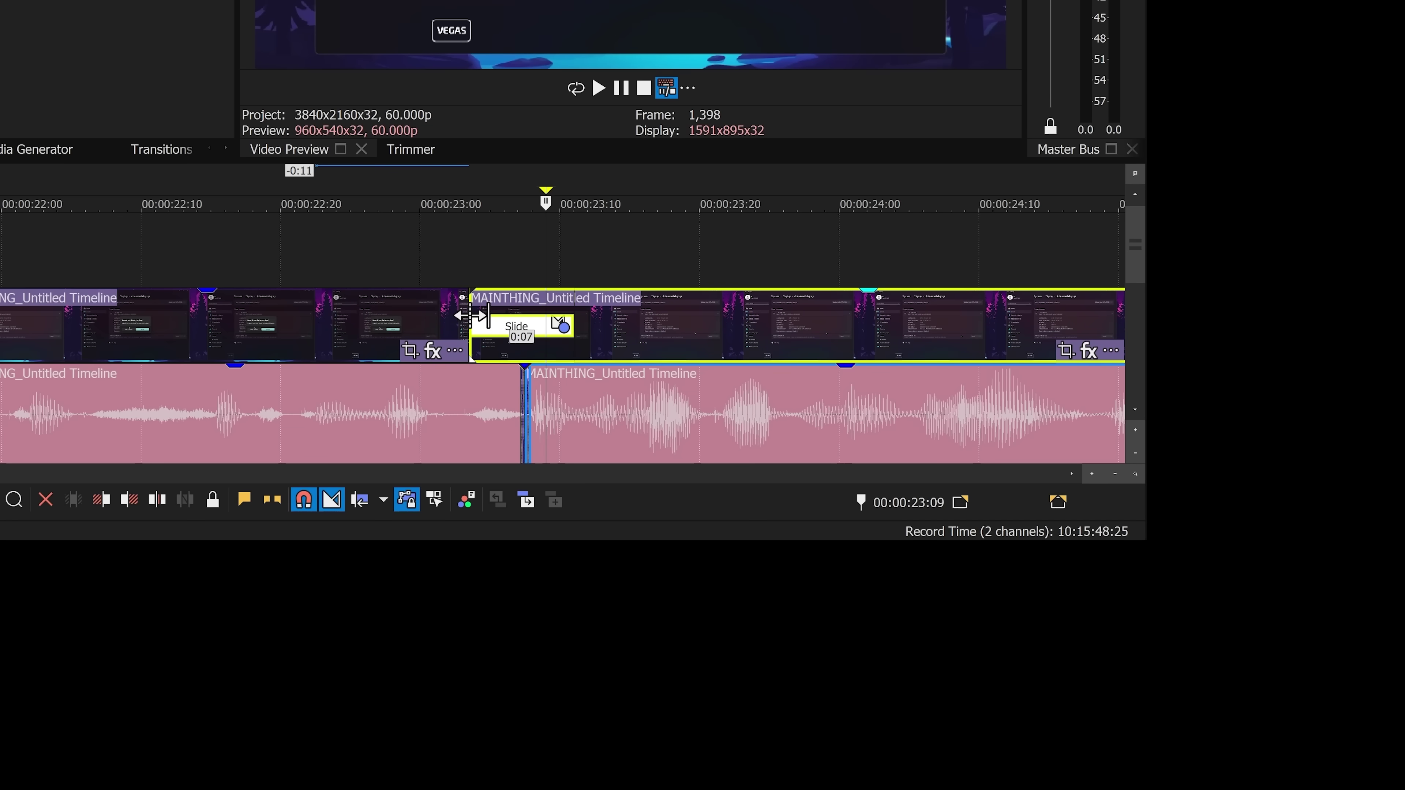
left_click(245, 203)
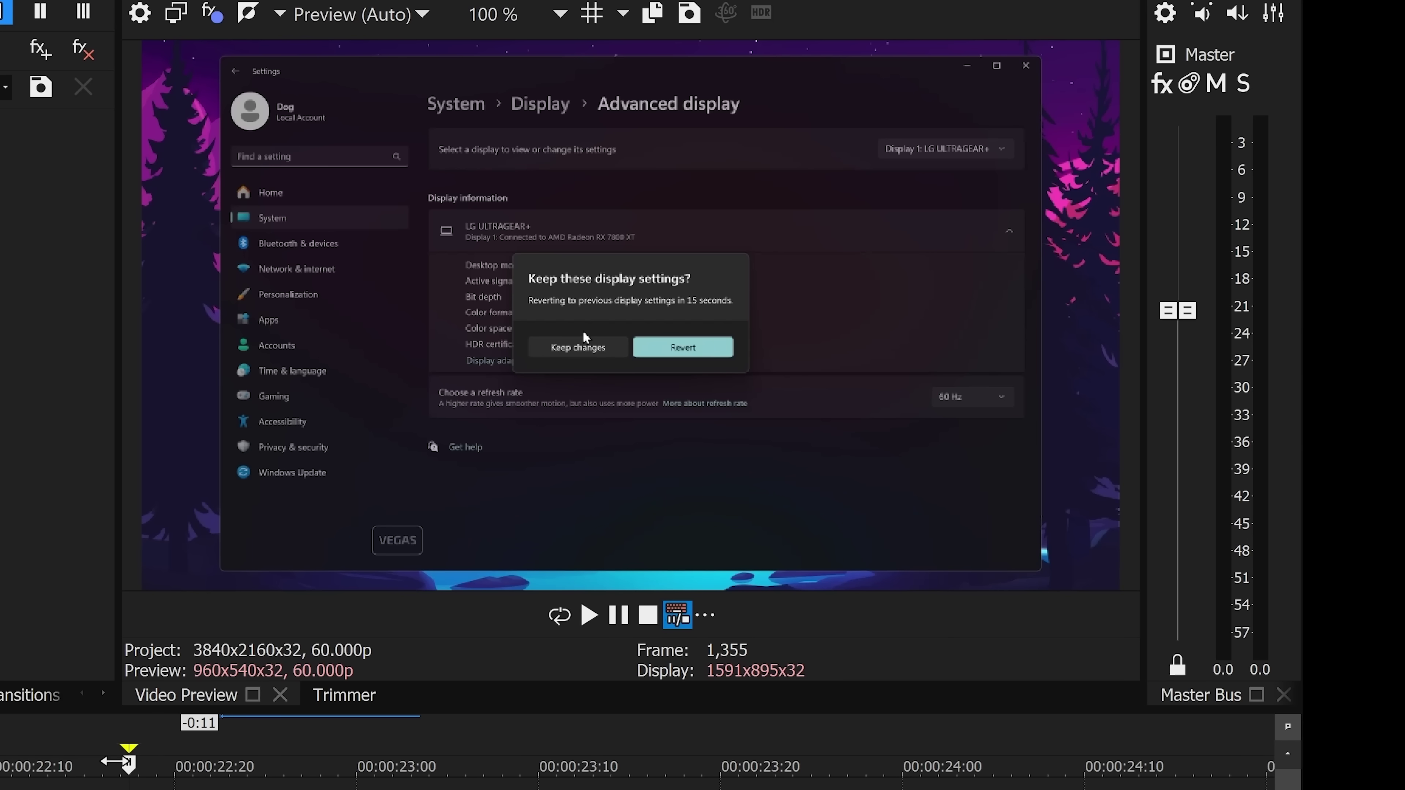
key("space")
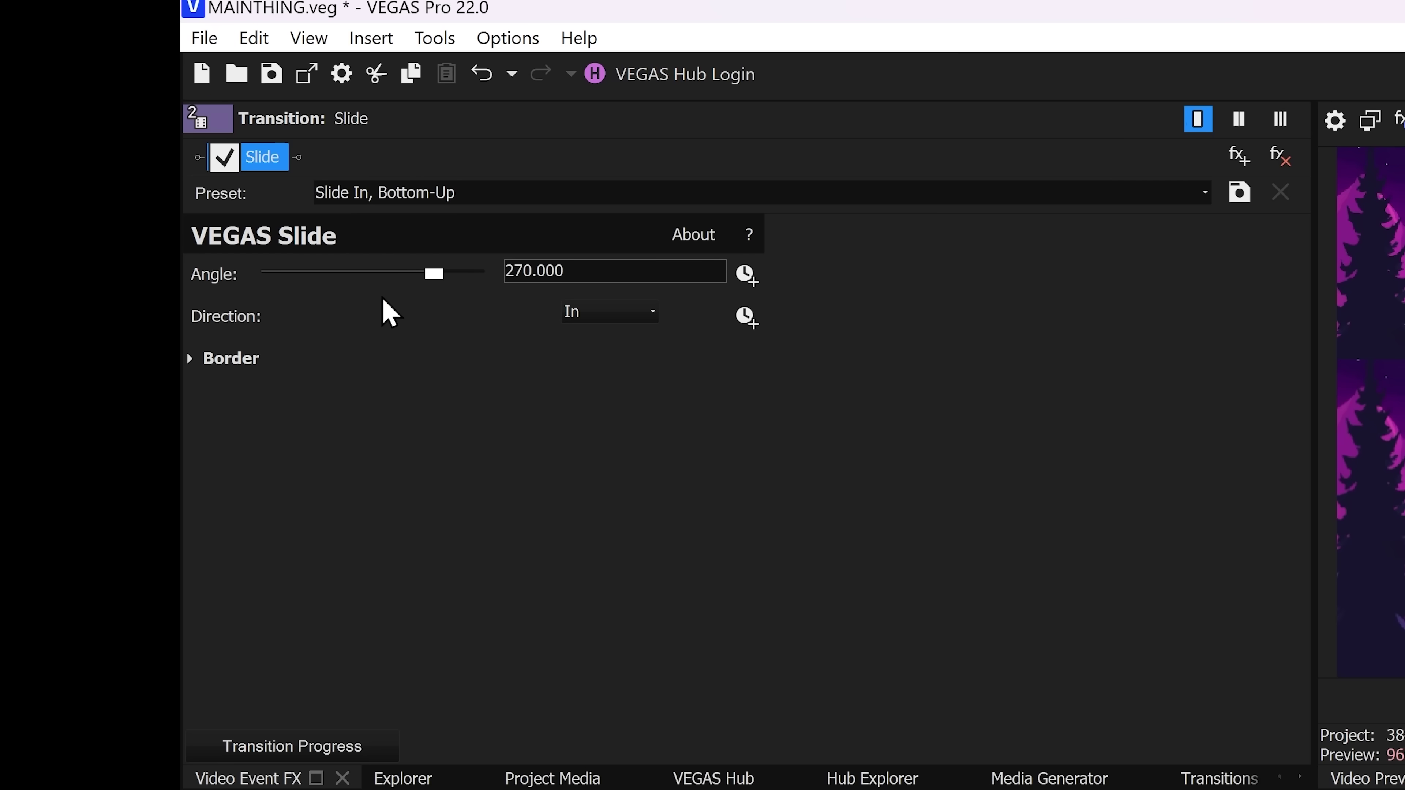
Step: Give the Slide transition a border with size 0.212 and feather 0.000, and play it back
left_click(191, 358)
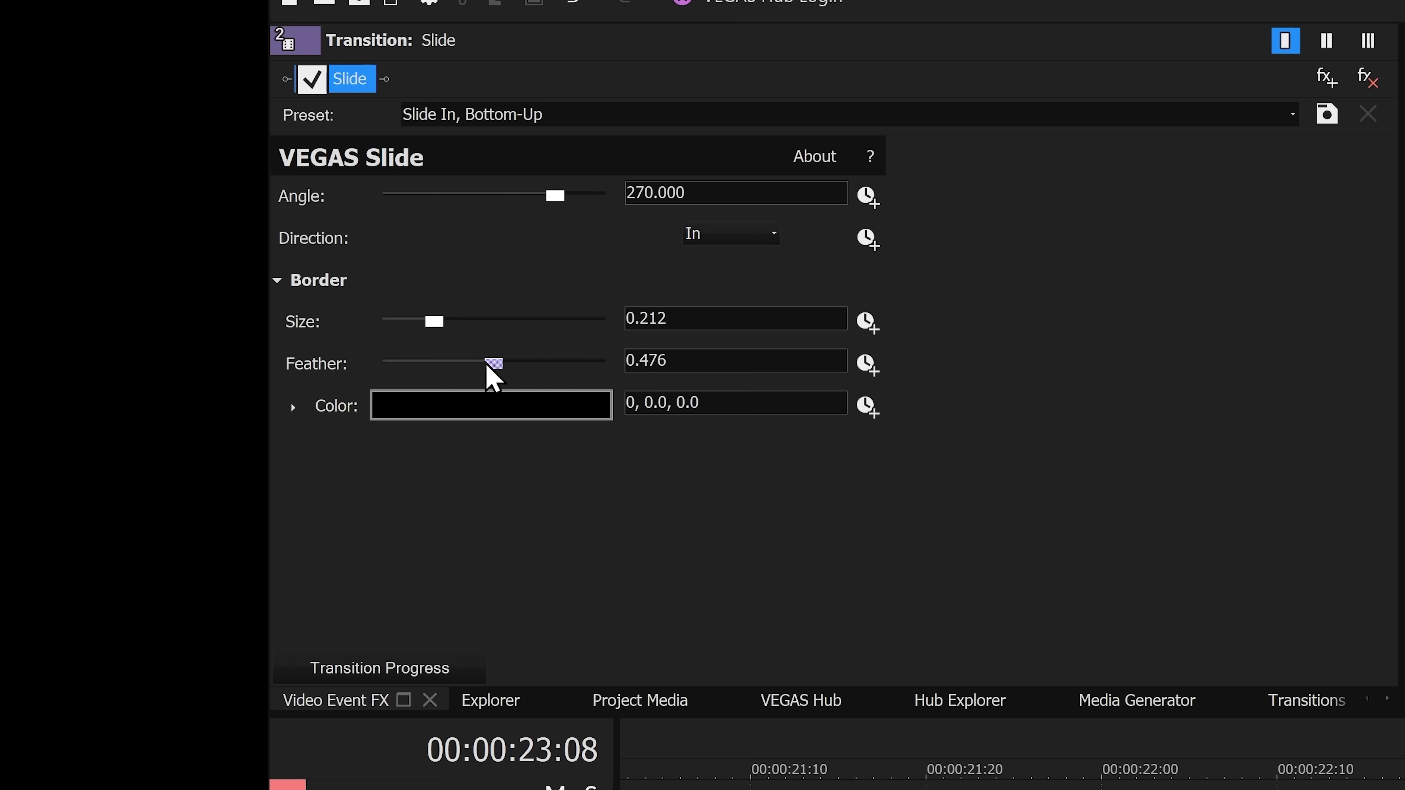
left_click_drag(408, 365, 340, 365)
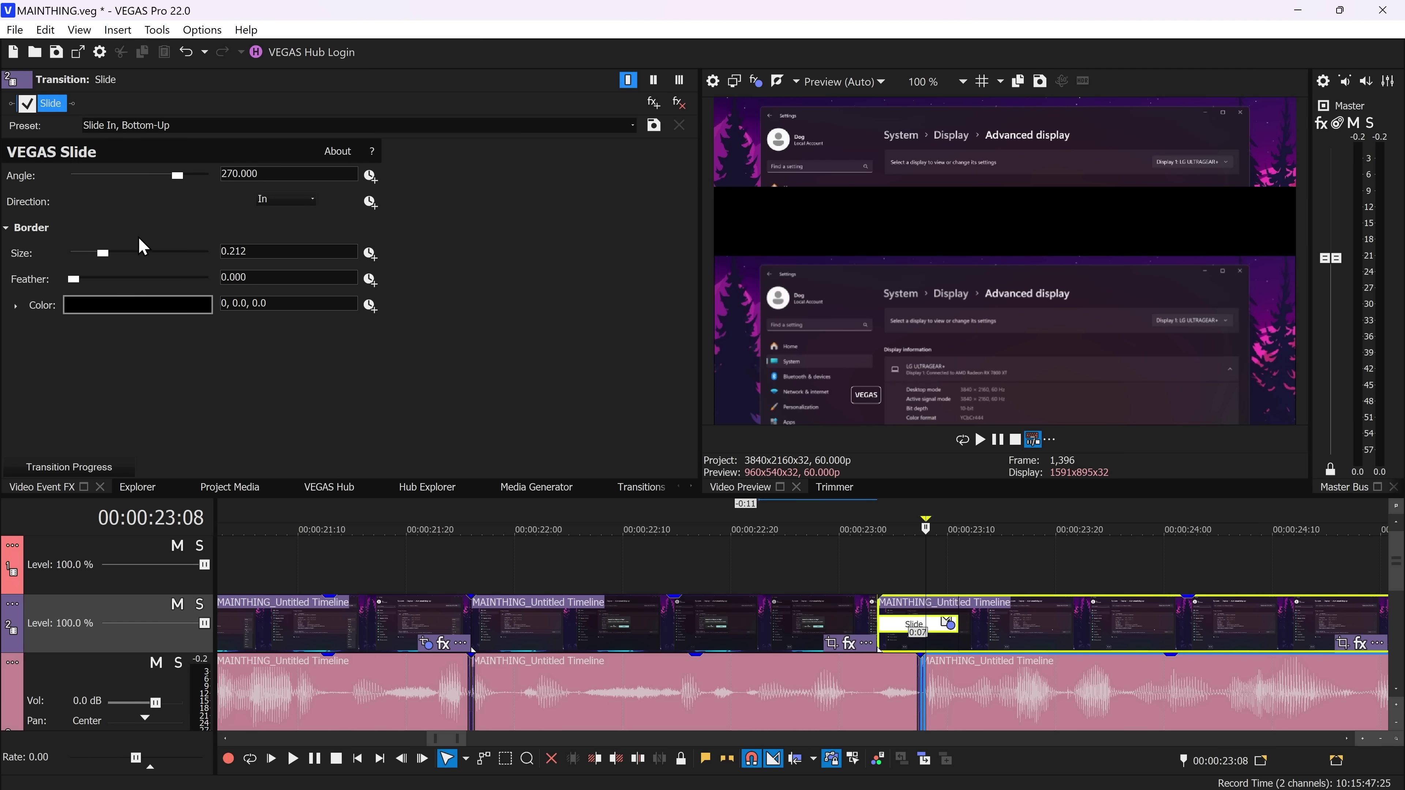
left_click(674, 527)
key("space")
key("space")
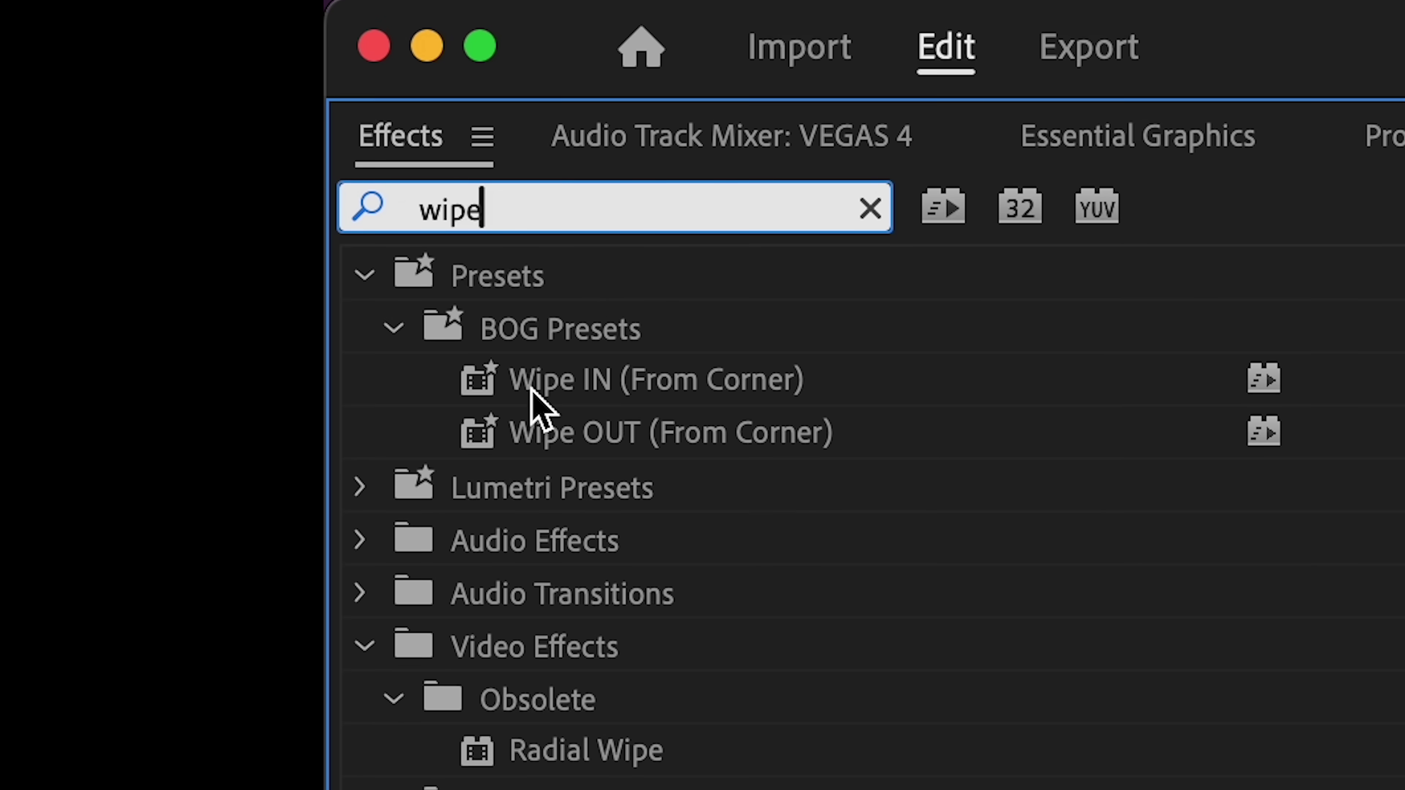
Step: Switch to Premiere Pro, apply the Wipe IN (From Corner) preset to the clip and move its end keyframe further along
left_click_drag(539, 401, 583, 370)
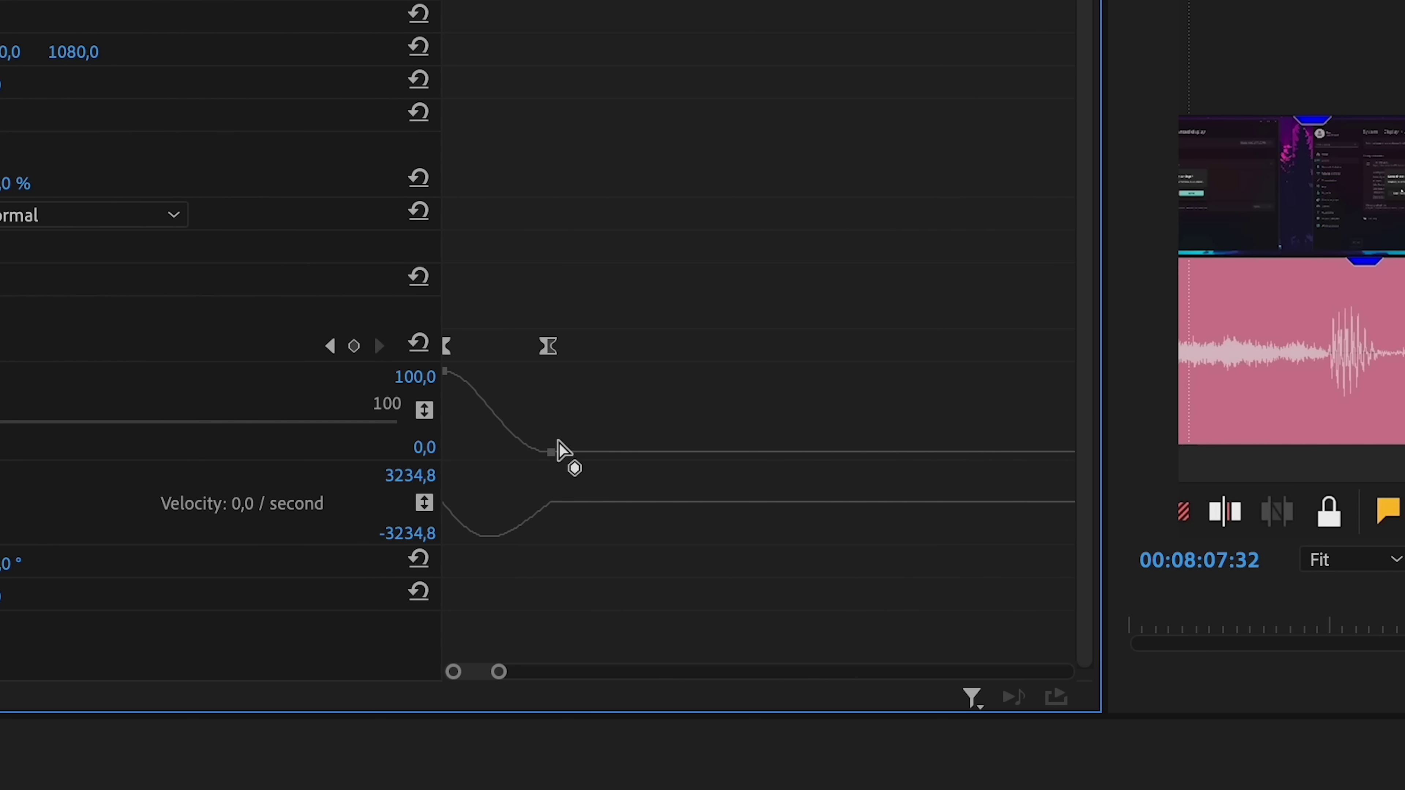
left_click_drag(549, 352, 608, 371)
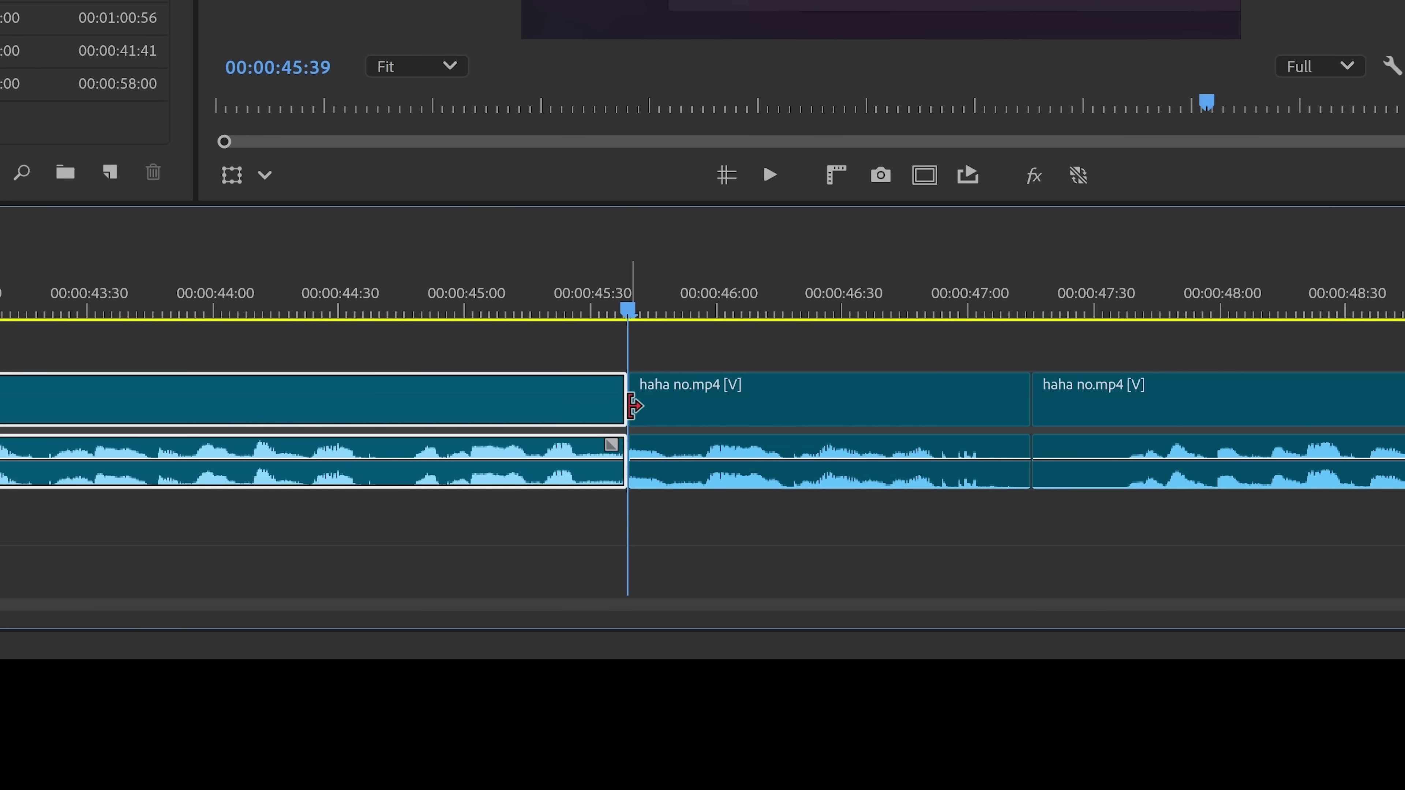
Step: Add a Cross Dissolve to the cut at 00:00:45:39 and open and close its duration setting
left_click(634, 406)
key("ctrl+d")
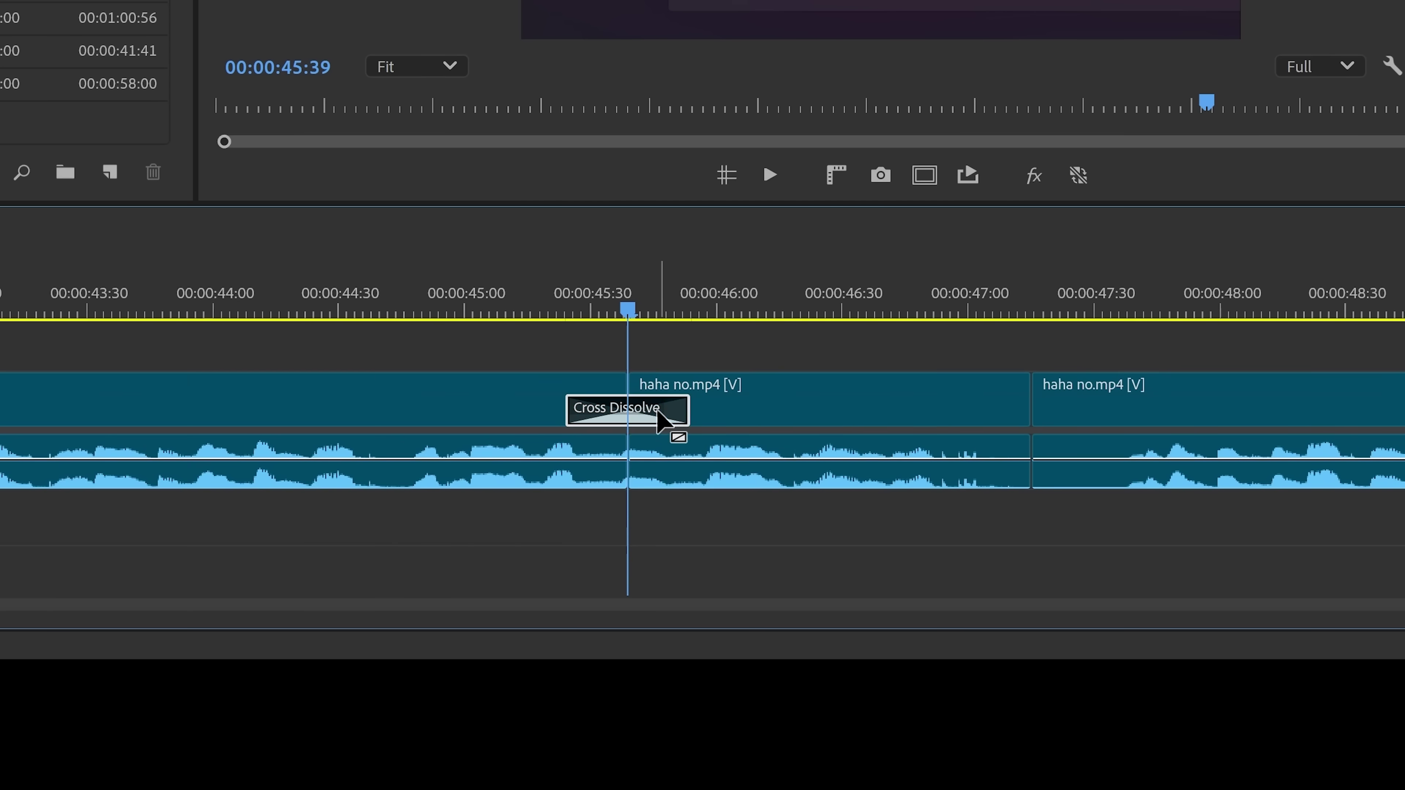
double_click(664, 421)
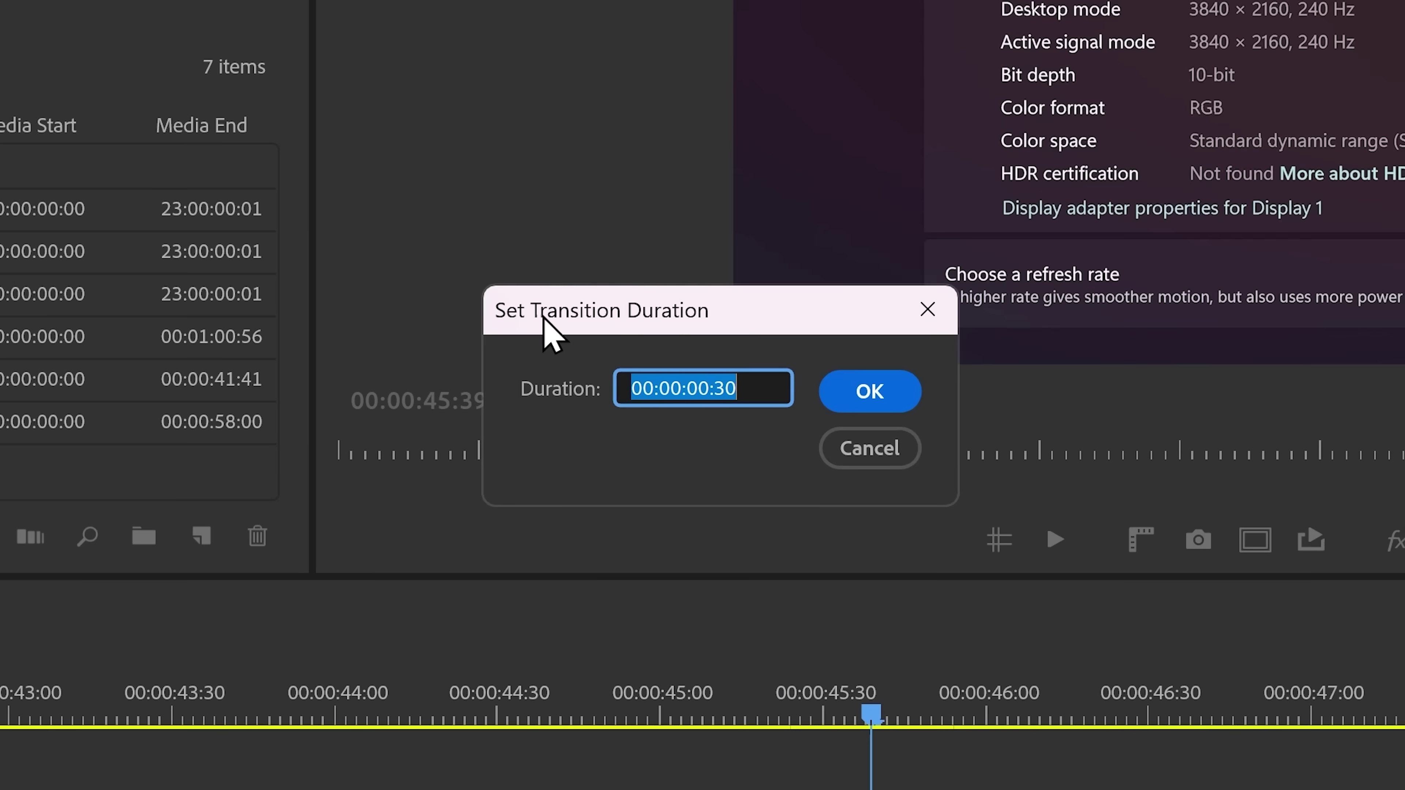
left_click(787, 424)
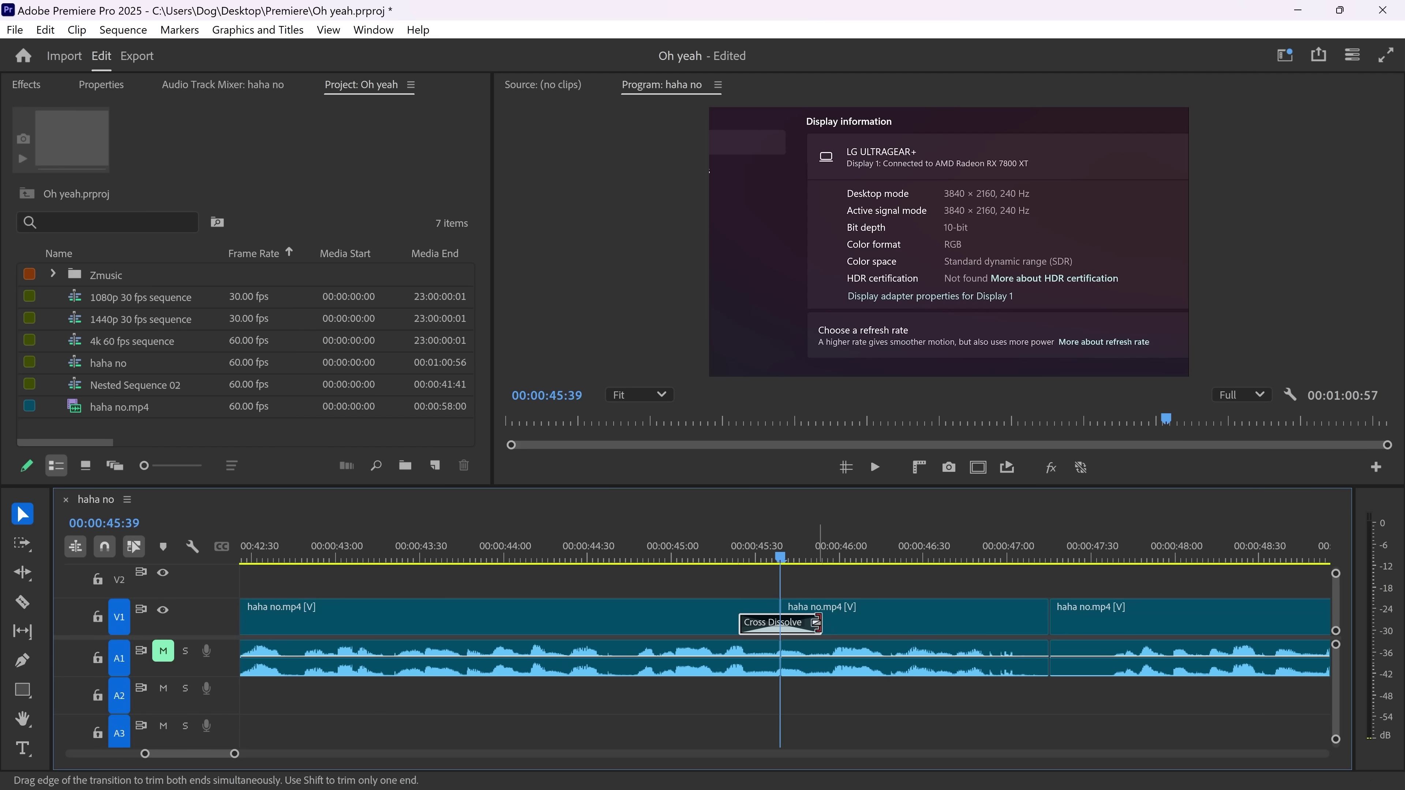
Step: Extend the Cross Dissolve to 00:00:00:34 on the timeline, and pull its start edge outward in the transition's settings
mouse_move(820, 619)
left_mouse_down()
mouse_move(931, 614)
mouse_move(826, 615)
left_mouse_up()
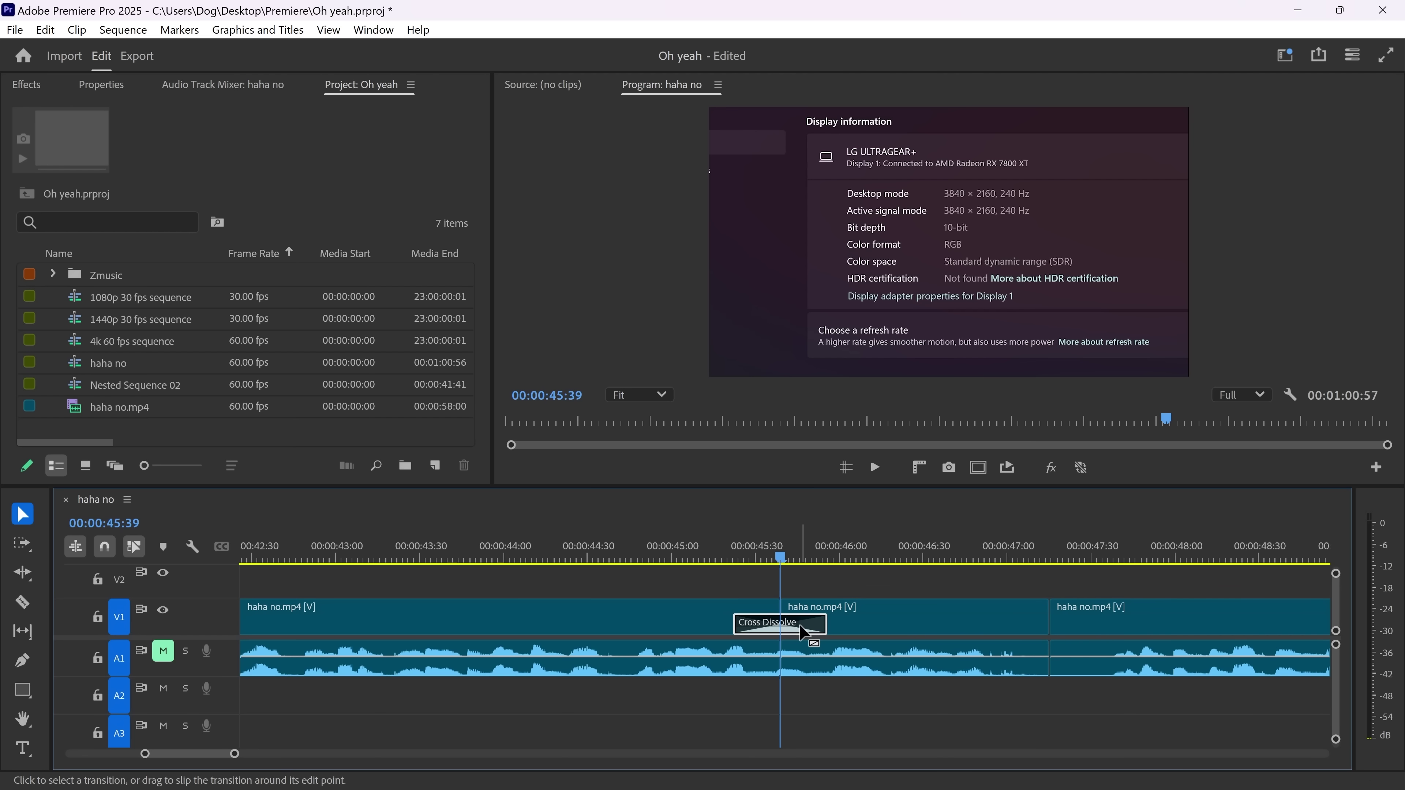
left_click(803, 631)
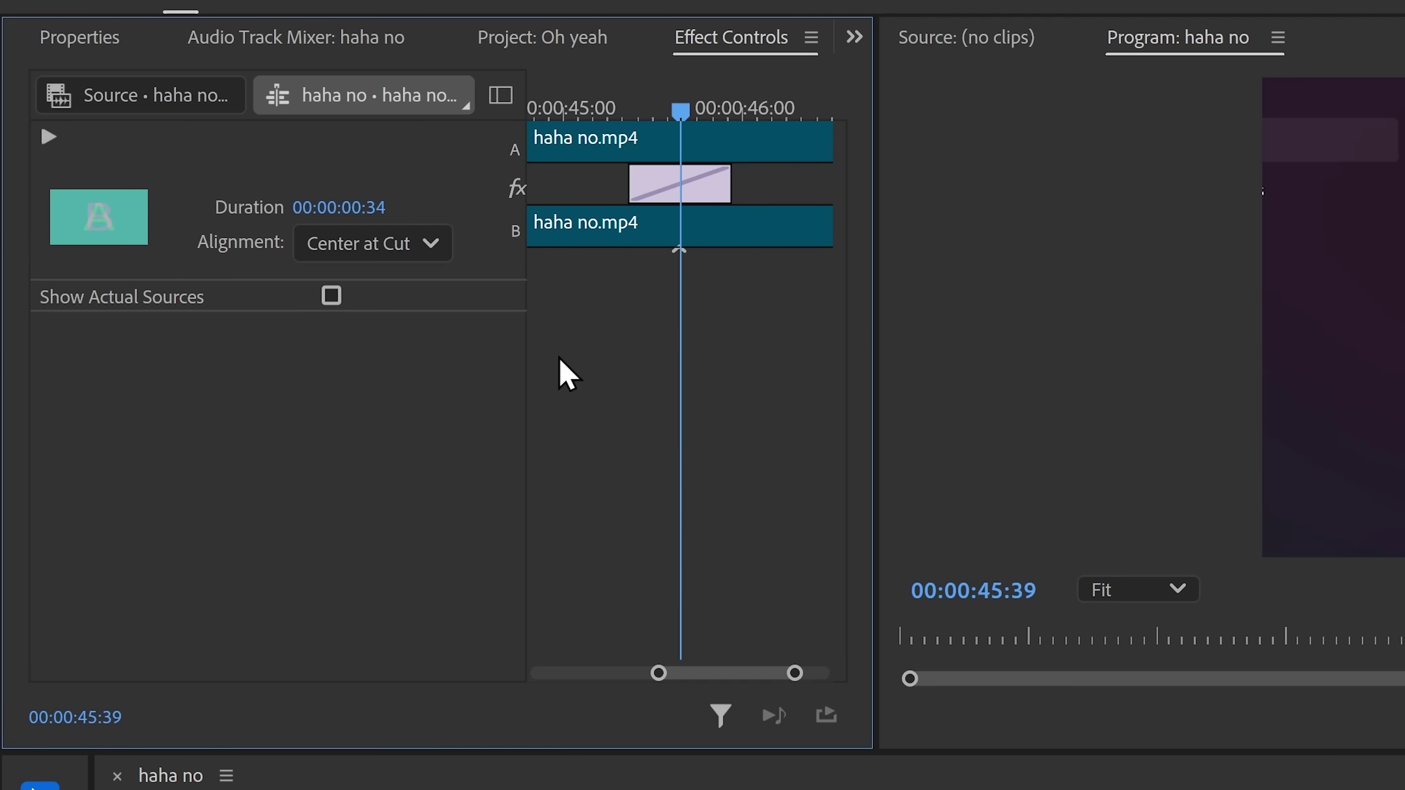
mouse_move(630, 172)
left_mouse_down()
mouse_move(618, 179)
mouse_move(651, 181)
mouse_move(539, 183)
mouse_move(624, 183)
left_mouse_up()
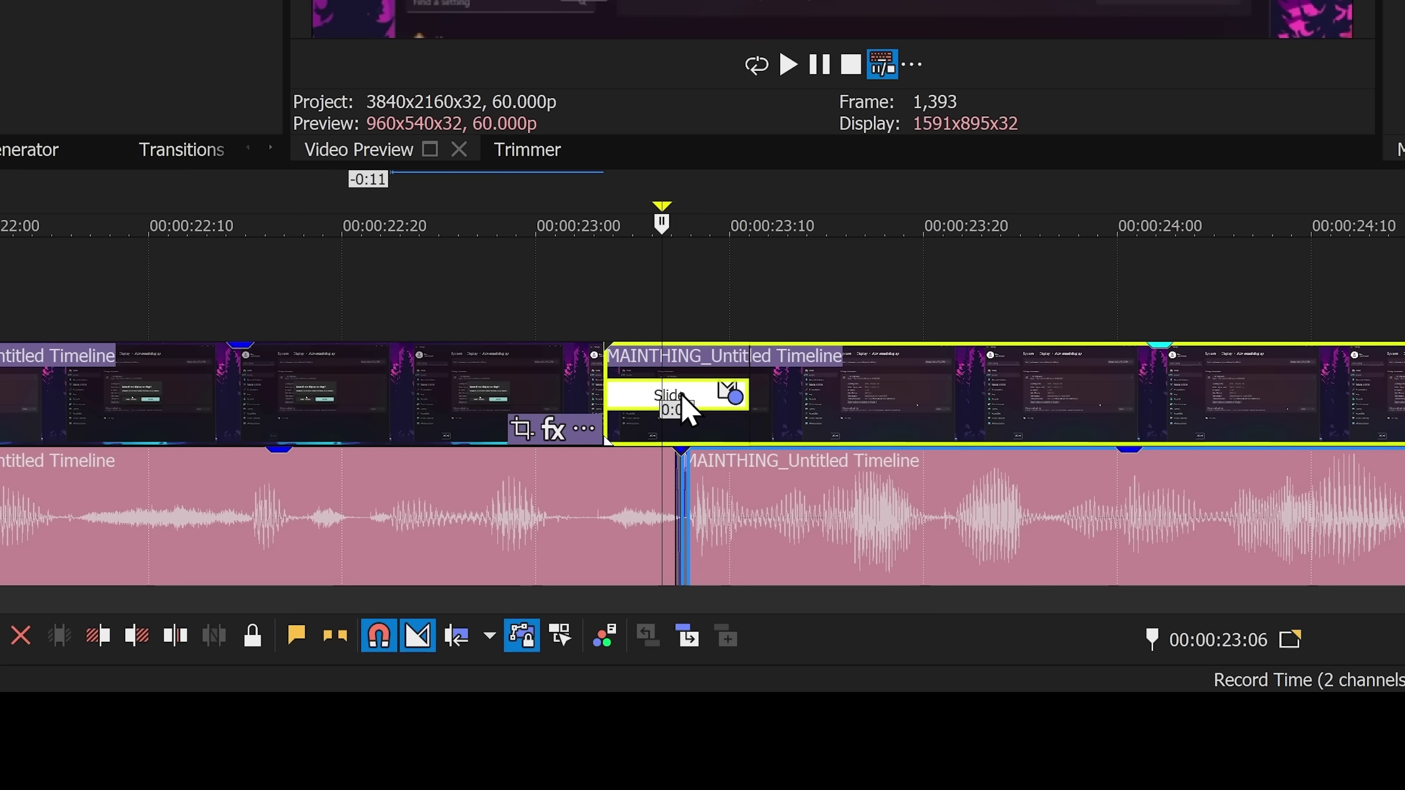
Step: Switch to VEGAS Pro, scrub across the Slide transition and choose an envelope to insert or remove on its clip
mouse_move(671, 402)
left_mouse_down()
mouse_move(688, 394)
mouse_move(690, 408)
left_mouse_up()
right_click(674, 395)
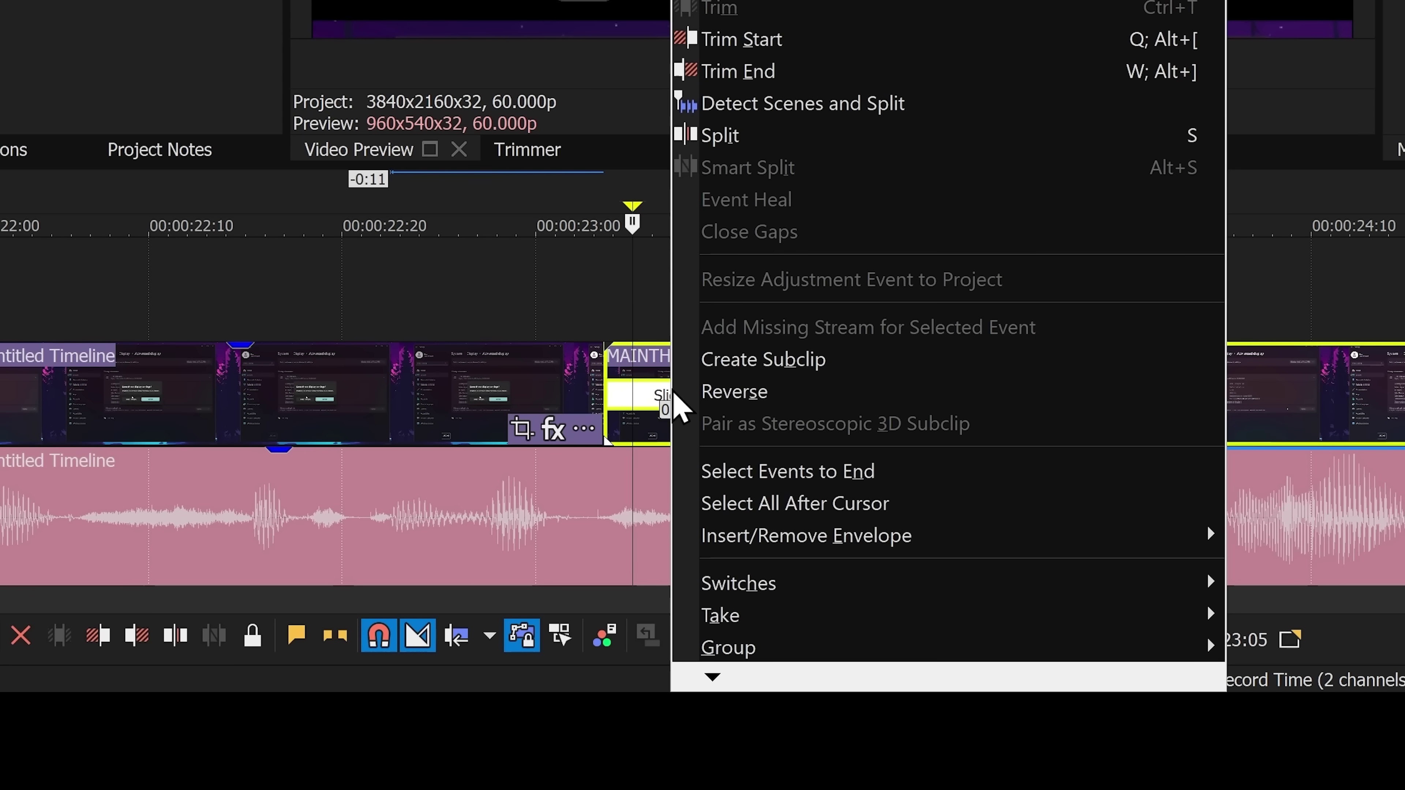
mouse_move(995, 535)
left_click(1336, 607)
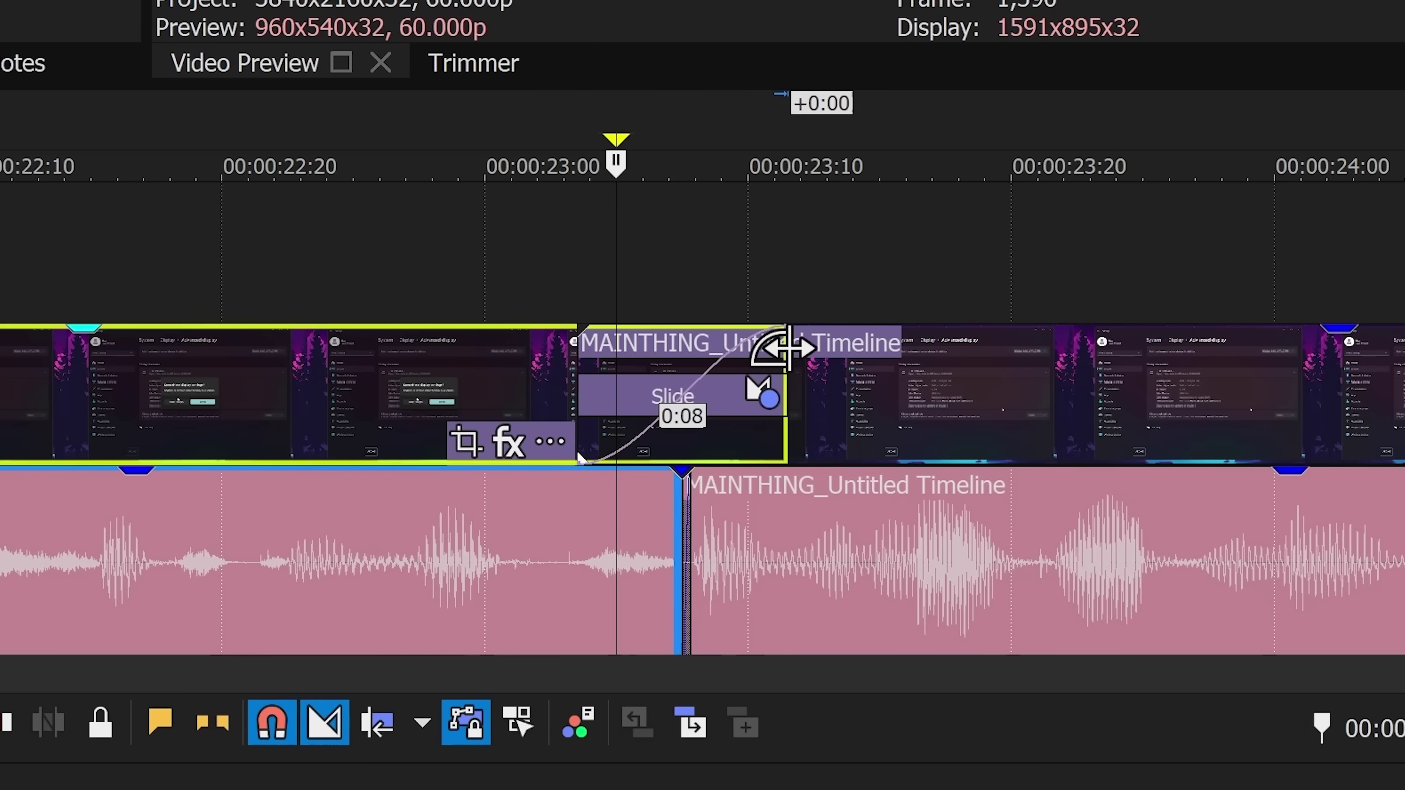
Step: Shorten the Slide transition to an overlap of 7 frames and scrub through it in the preview
left_click_drag(786, 347, 771, 393)
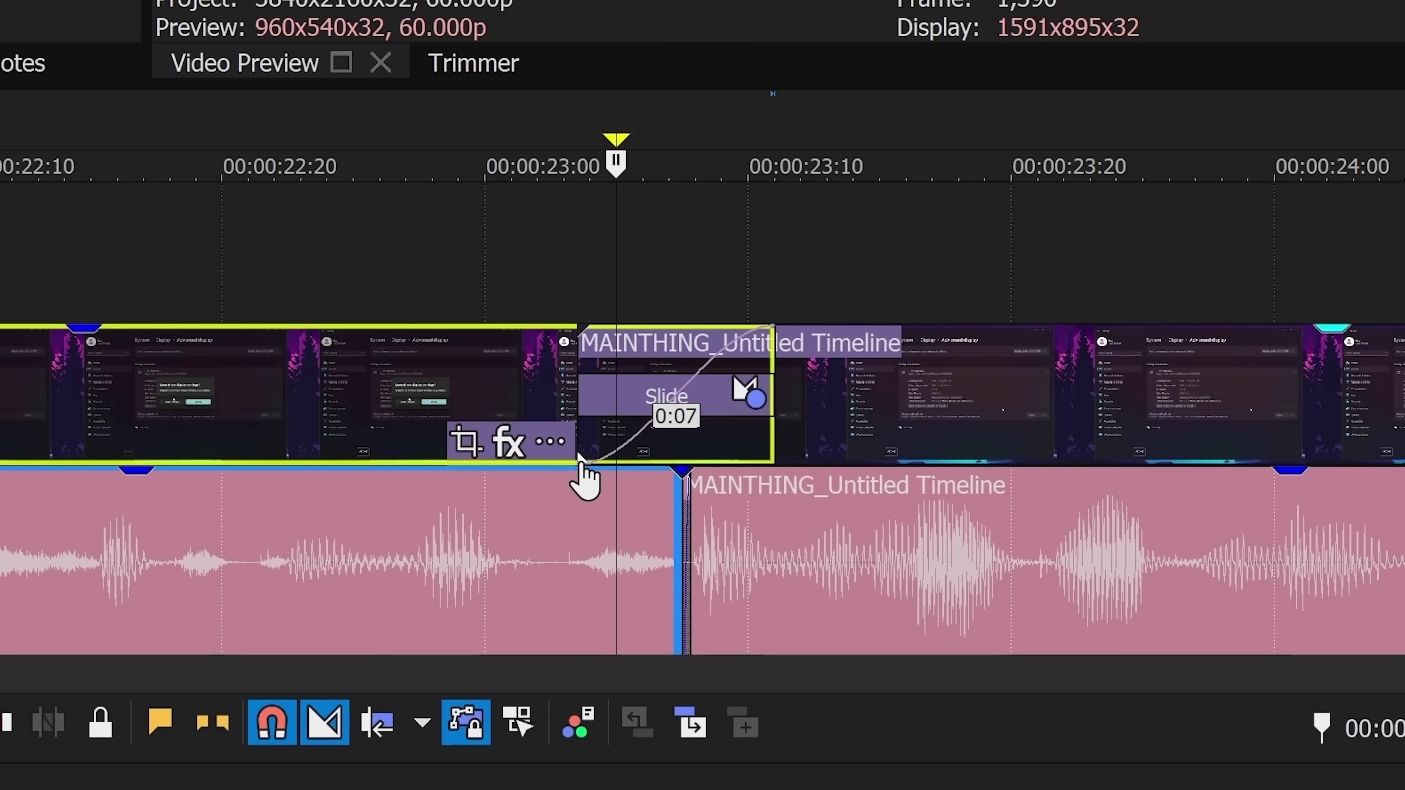
left_click_drag(564, 474, 674, 395)
left_click_drag(575, 203, 604, 216)
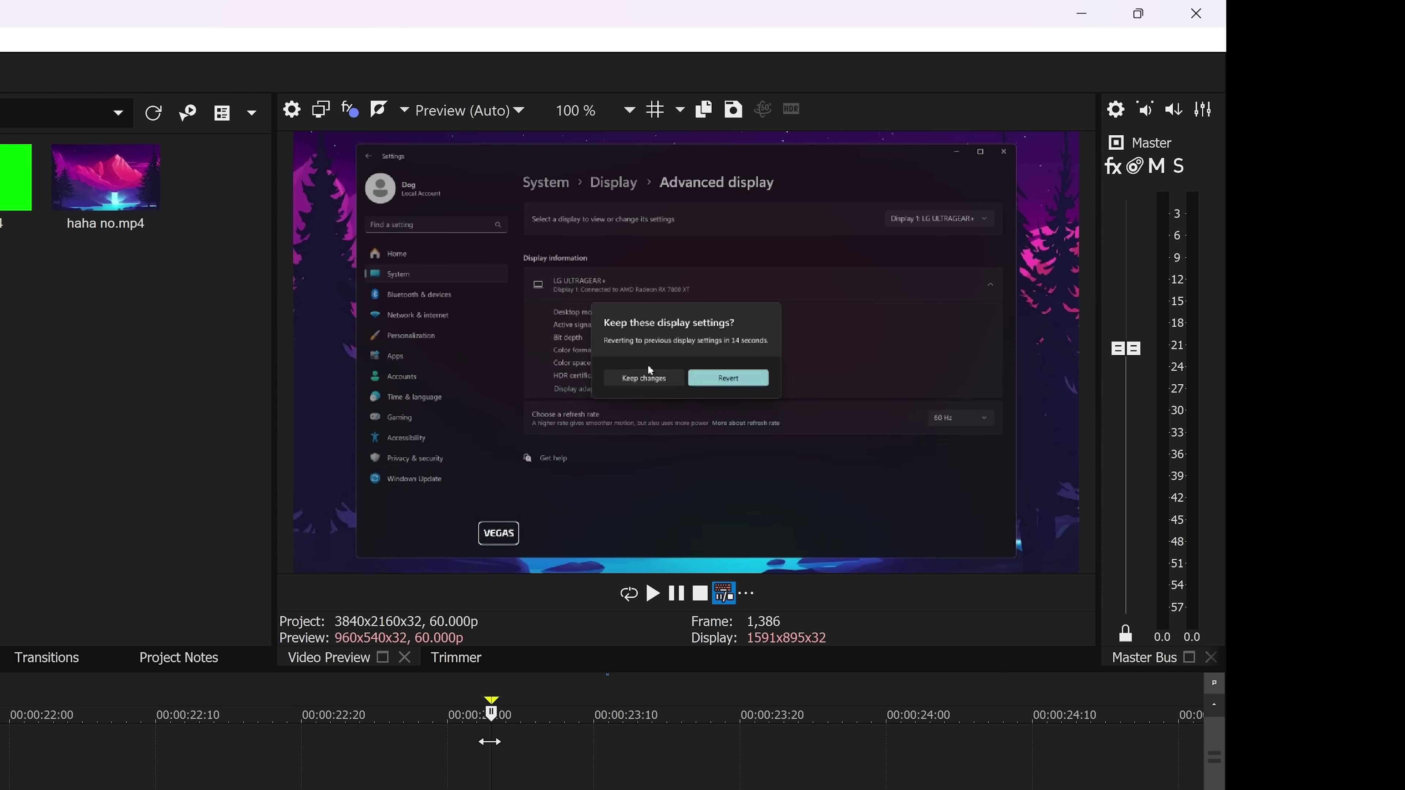
left_click_drag(514, 743, 524, 744)
Step: Choose a different fade type for the Slide transition's progress curve and play back the transition
right_click(592, 789)
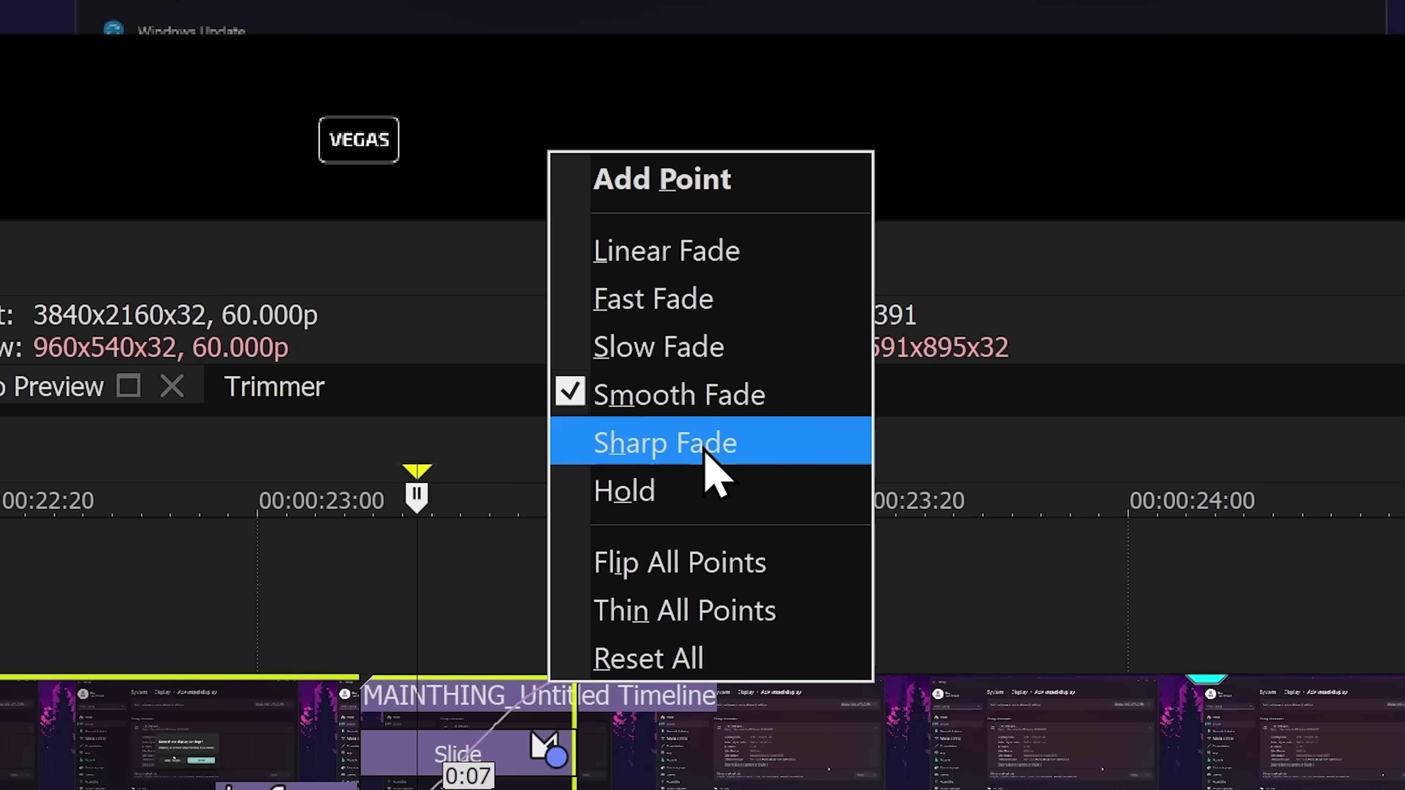
left_click(738, 270)
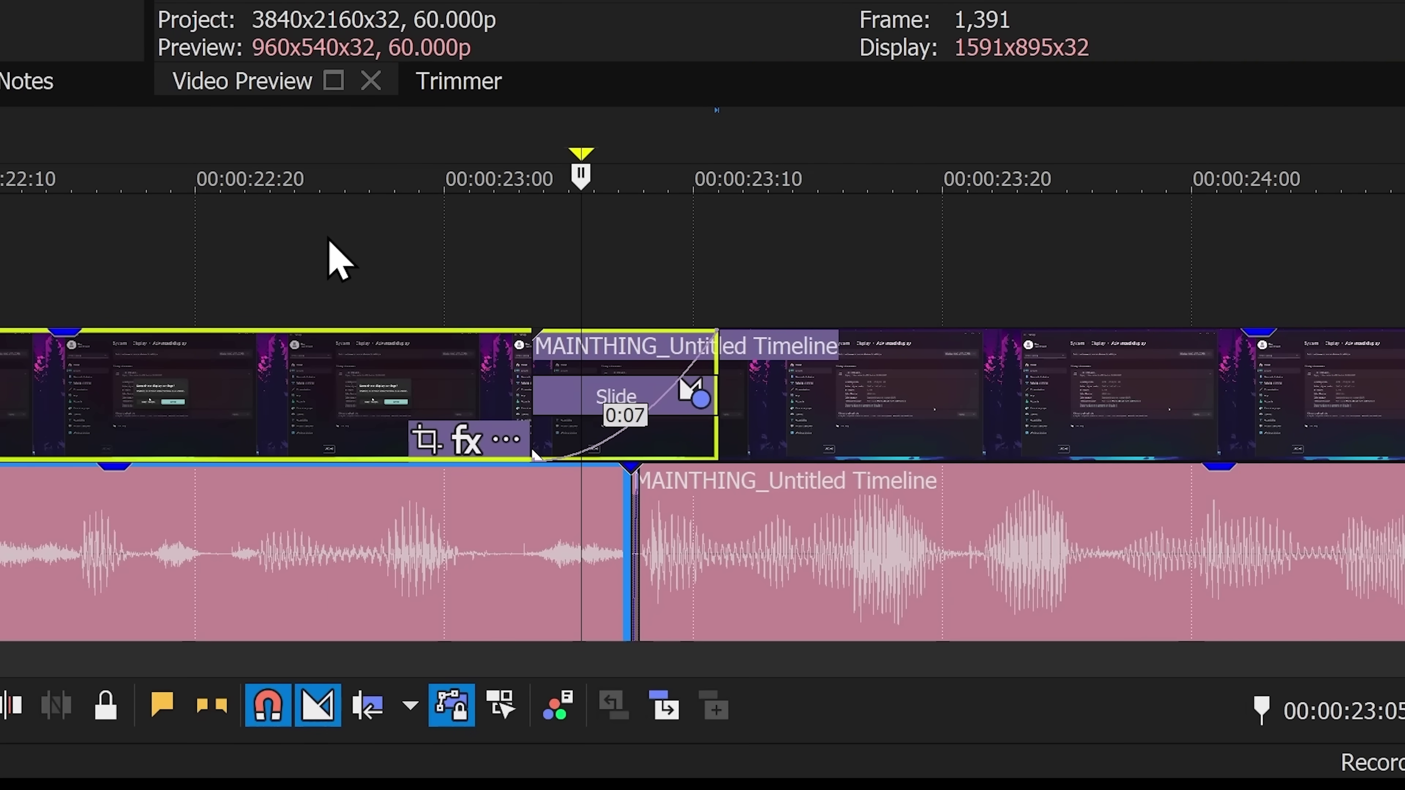
left_click(296, 247)
key("space")
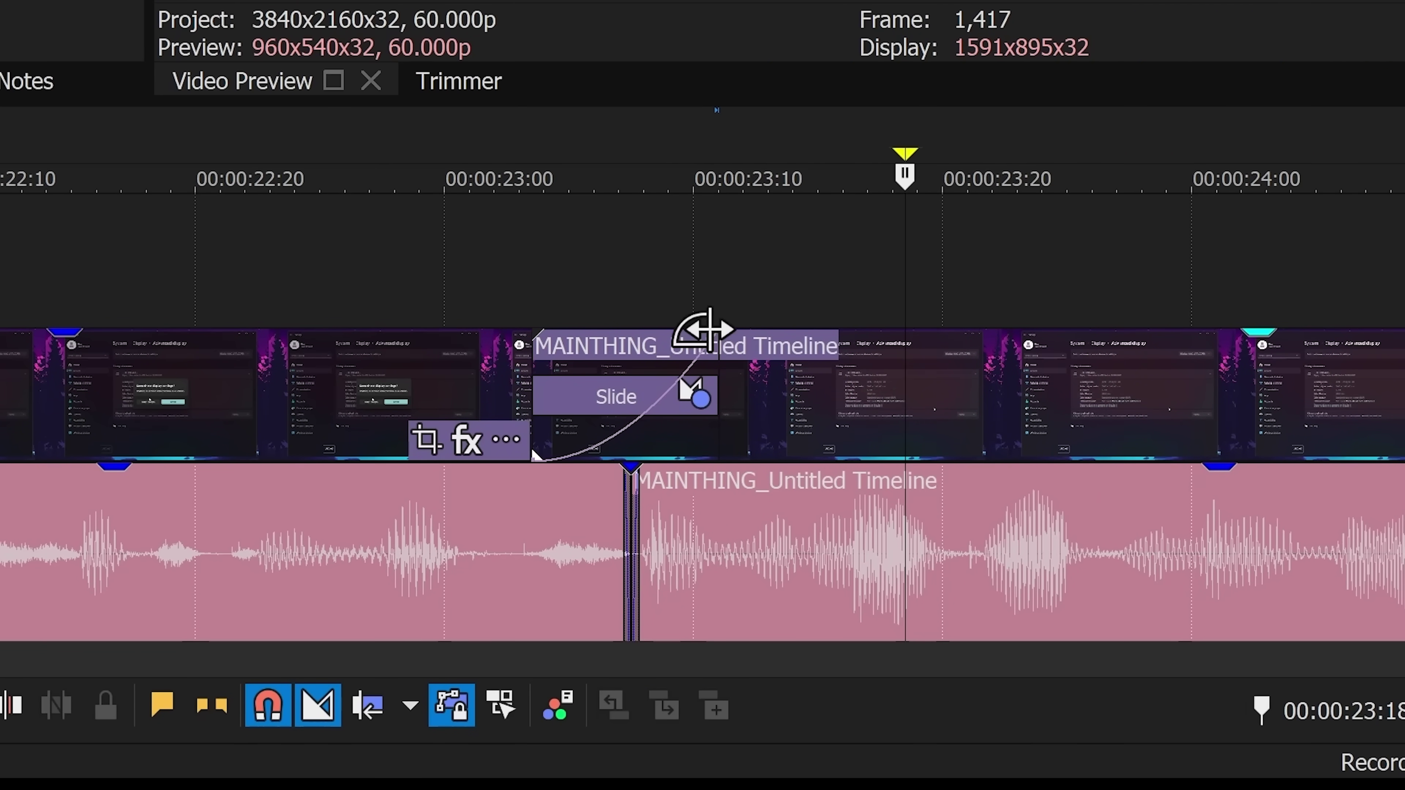
Step: Widen the Slide transition to 10 frames, delete the selected transition and undo the deletion
left_click_drag(181, 437, 231, 437)
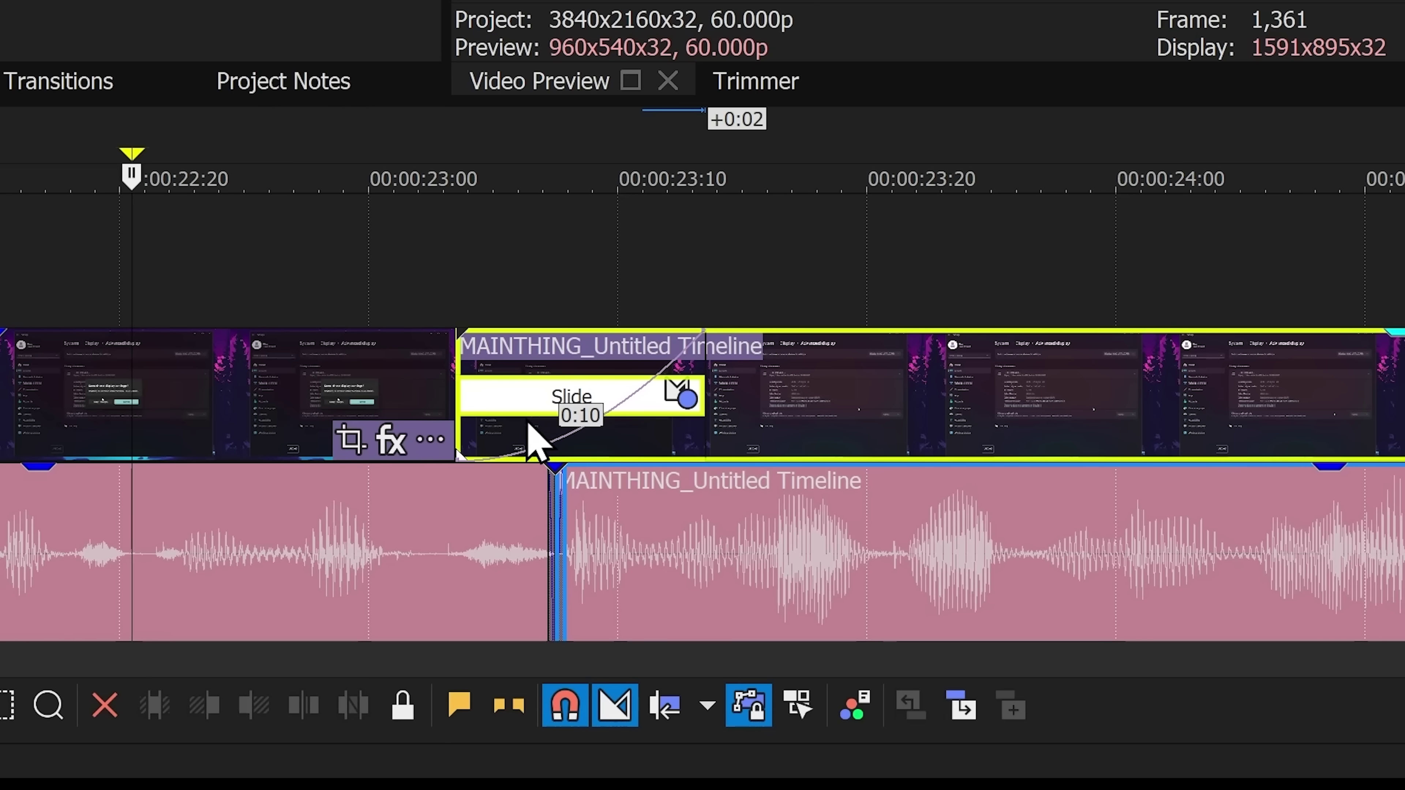
left_click(530, 400)
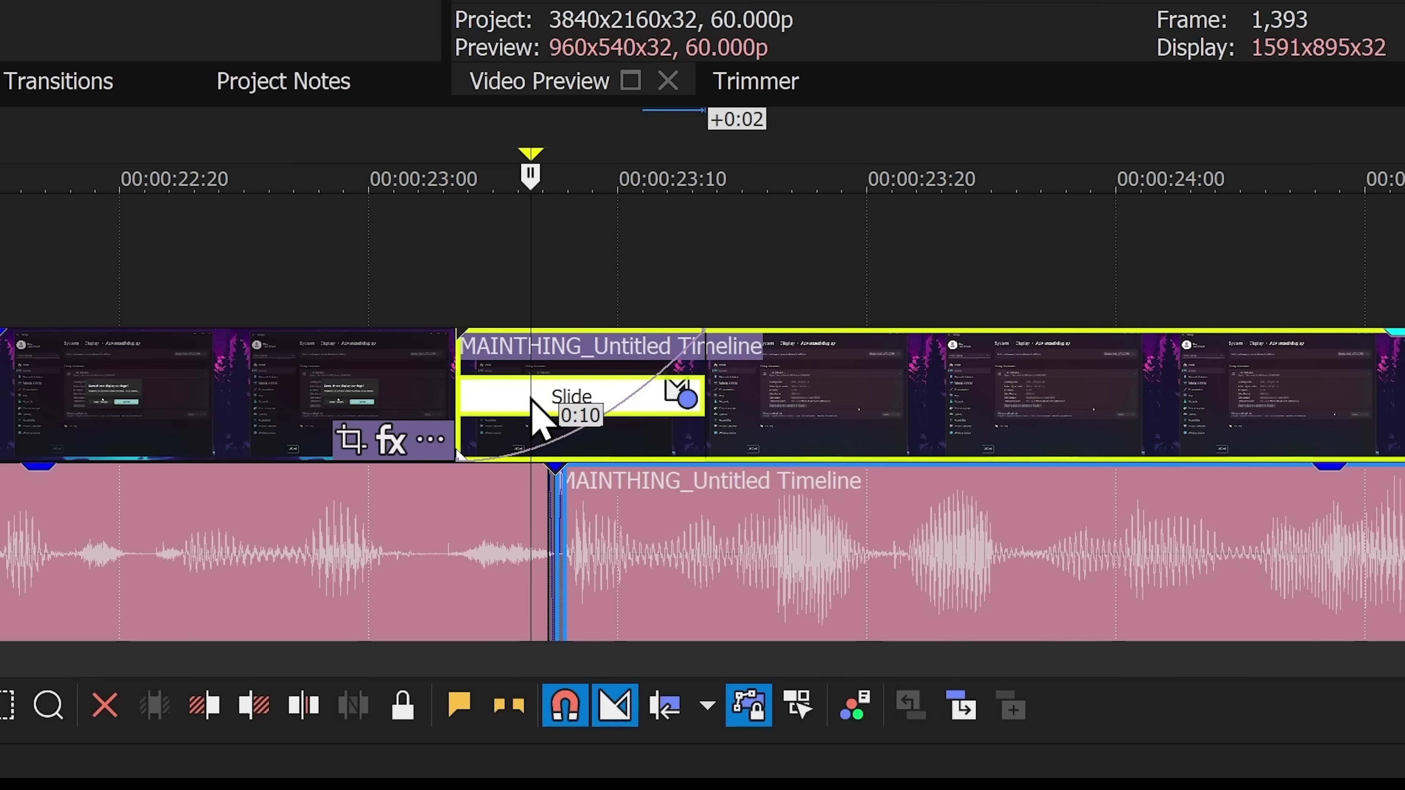
key("Delete")
key("ctrl+z")
double_click(534, 399)
scroll(608, 388, "down", 1)
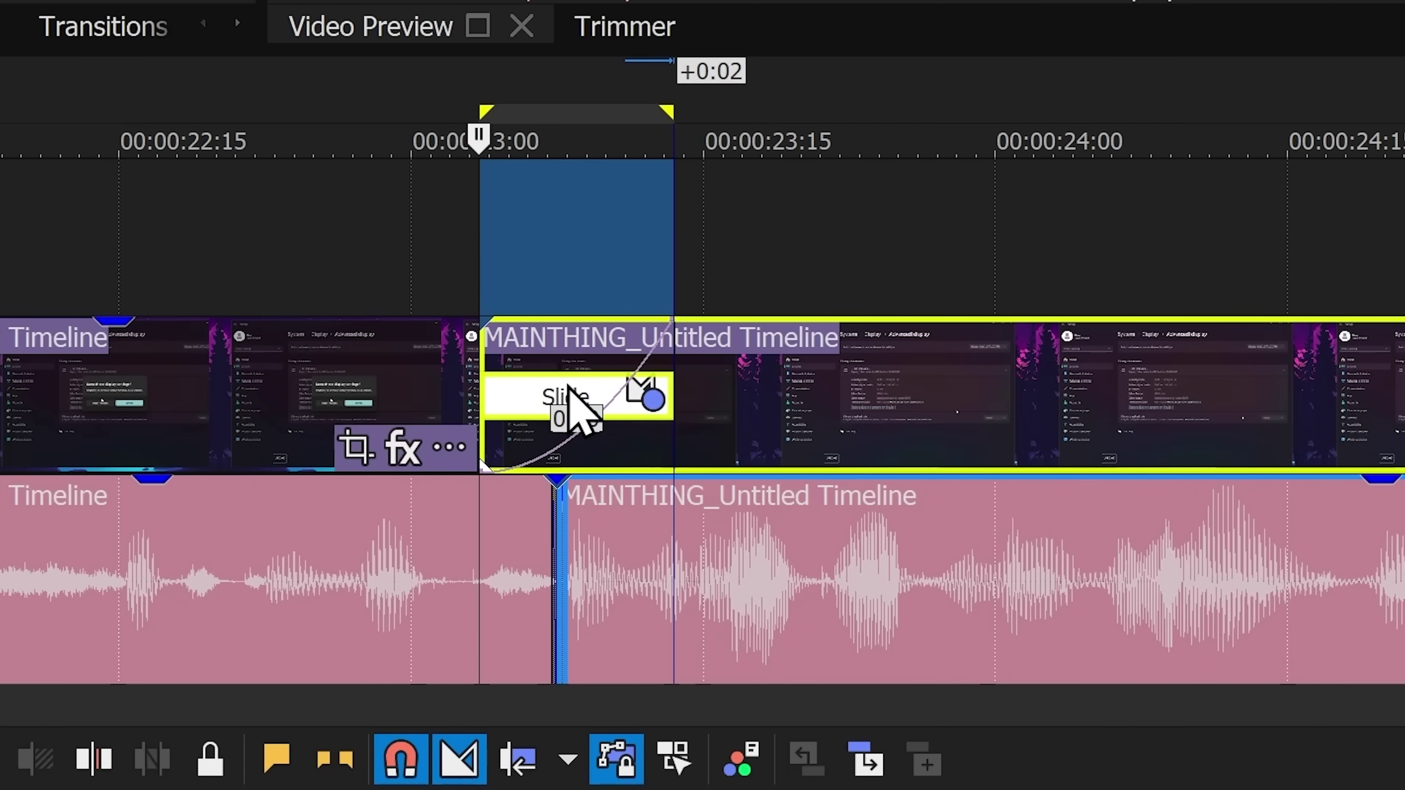
Step: Delete the Slide transition, split the first clip's video at its audio's end and remove the leftover piece
key("Delete")
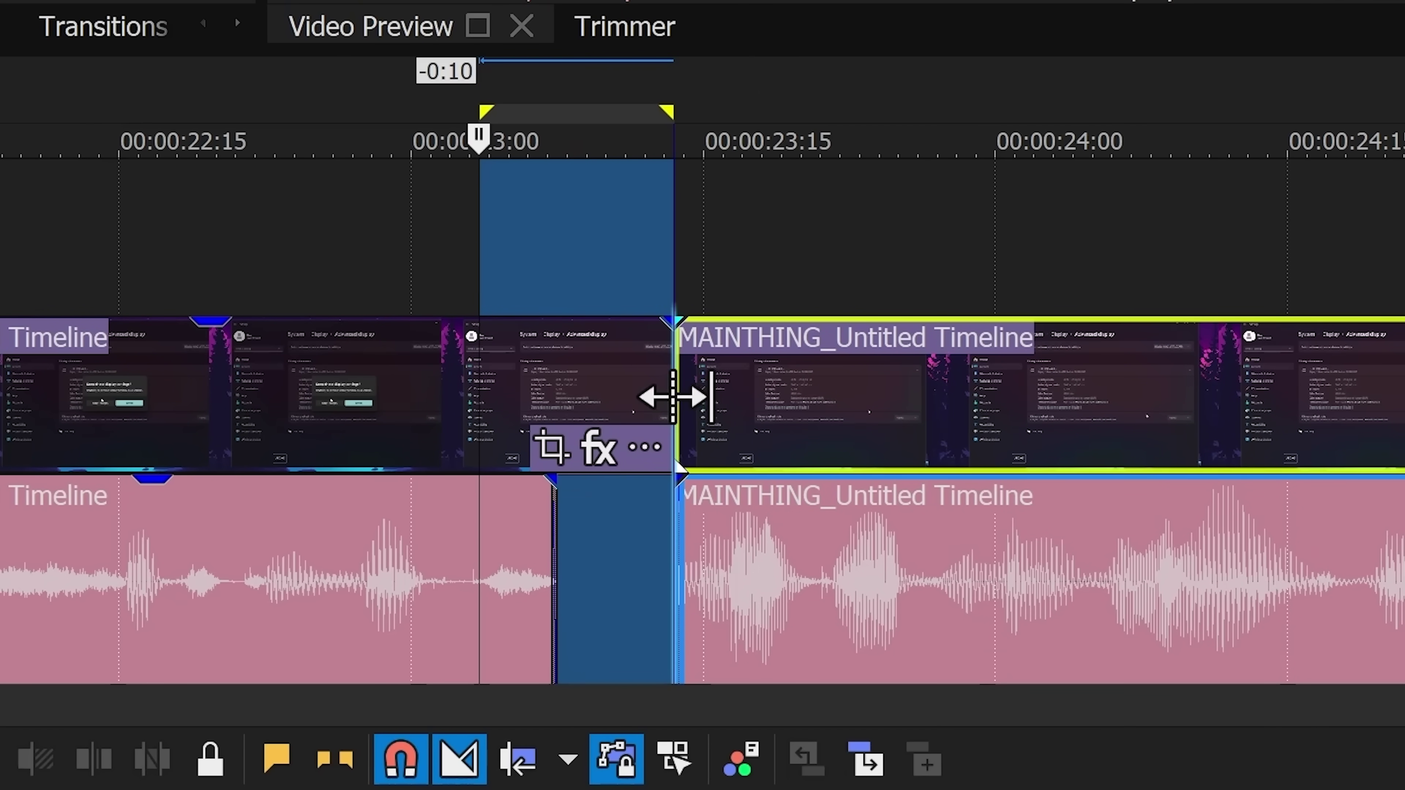
left_click_drag(675, 395, 565, 394)
key("ctrl+z")
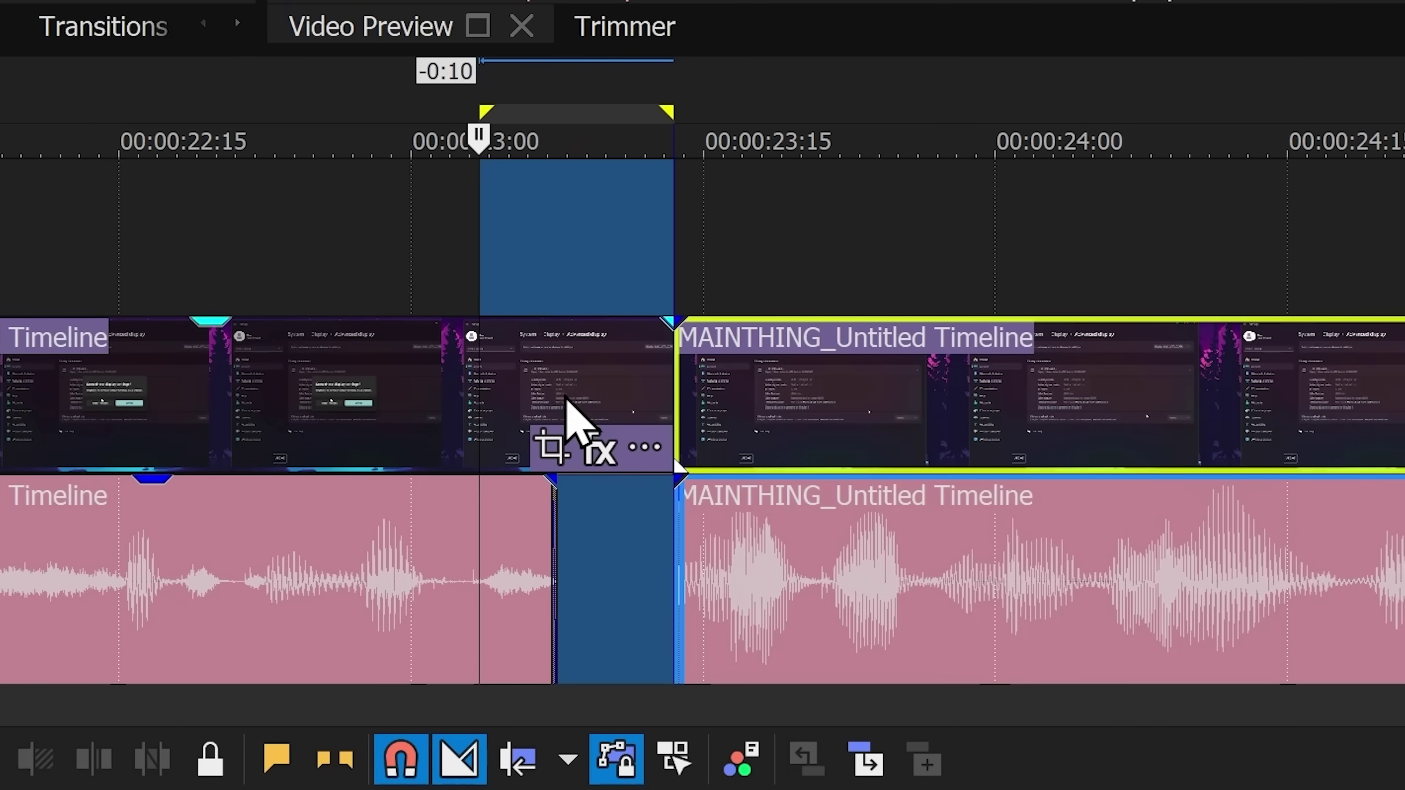
left_click(560, 400)
key("s")
left_click(587, 402)
key("Delete")
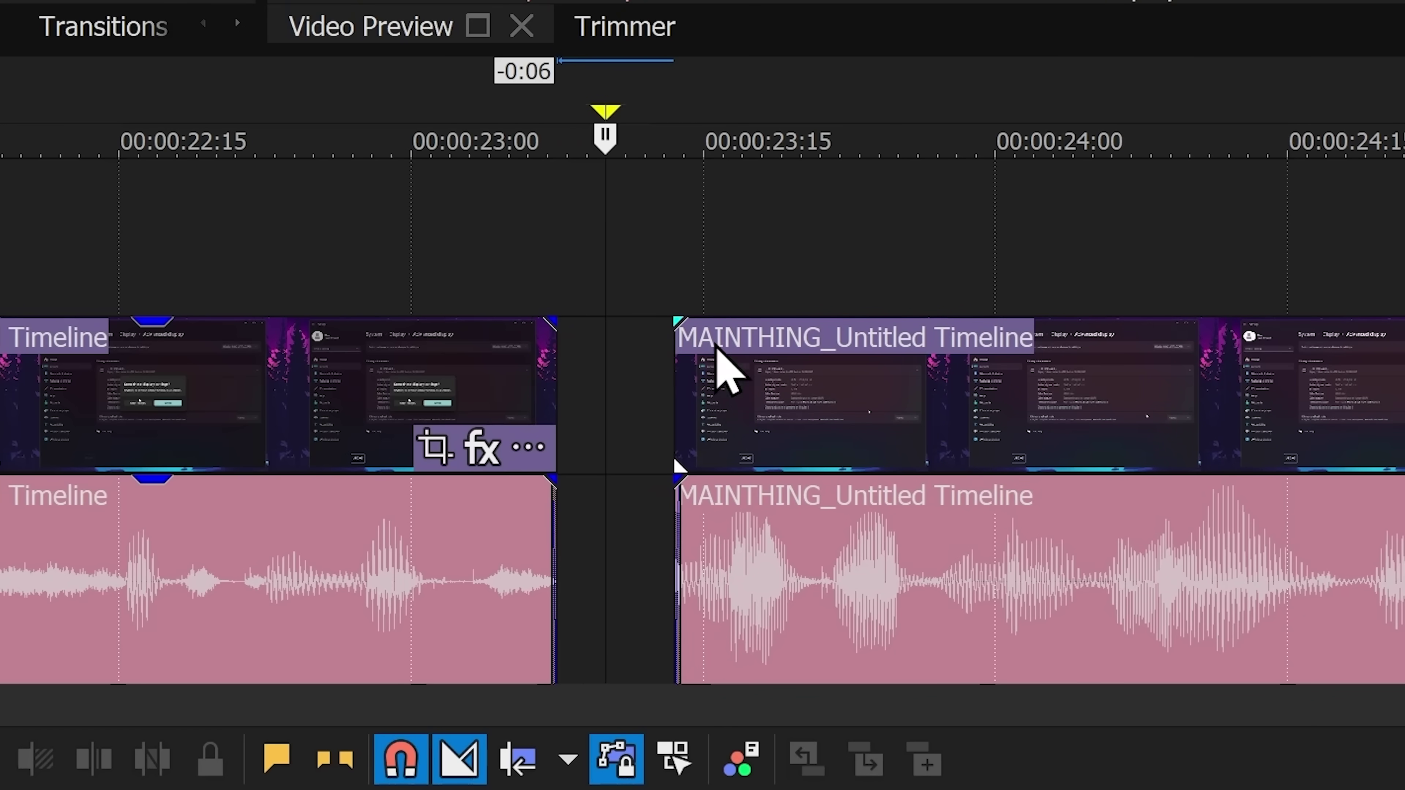
Step: Check the available editing tools, switch to Premiere Pro and move the later clips together with the Track Select Forward tool
left_click_drag(680, 254, 1095, 485)
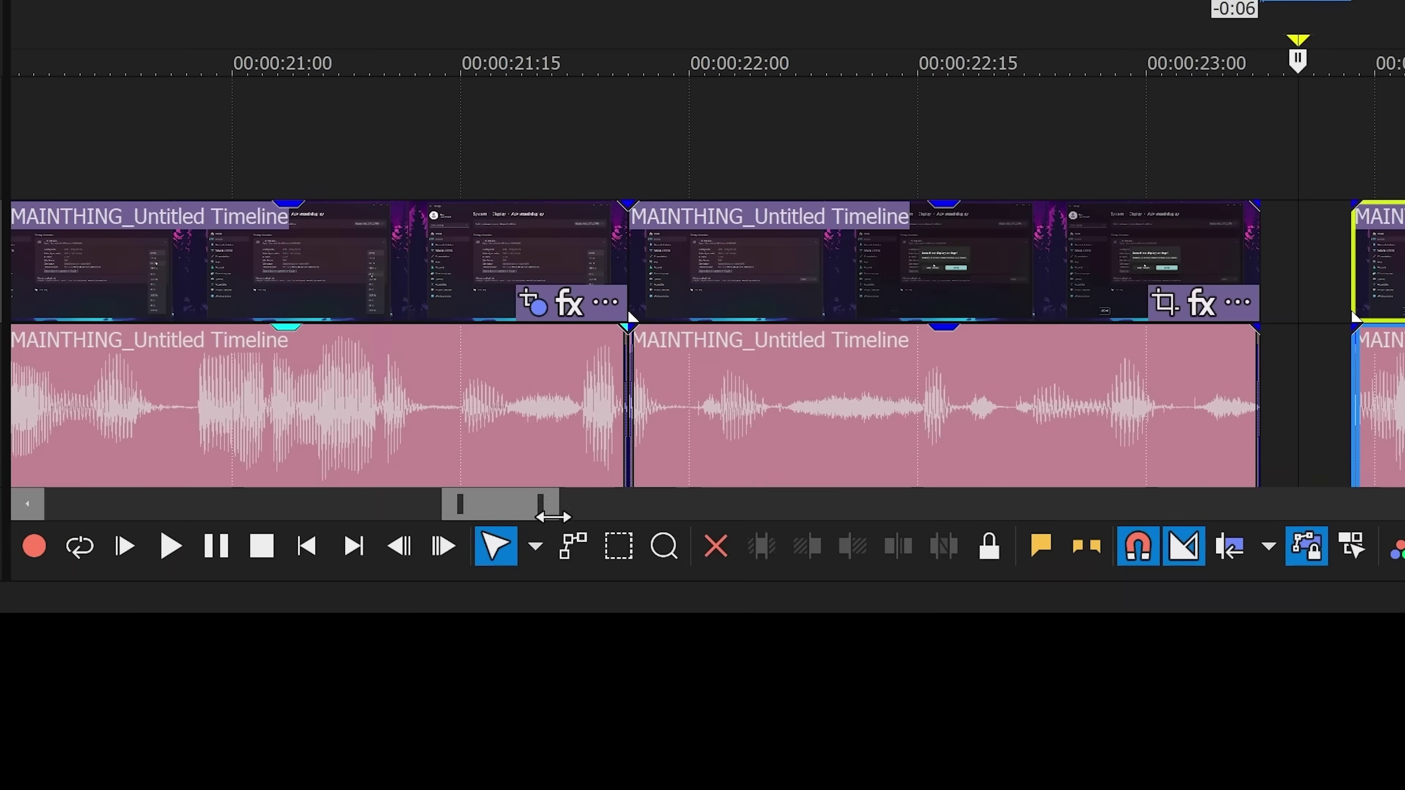
left_click(534, 546)
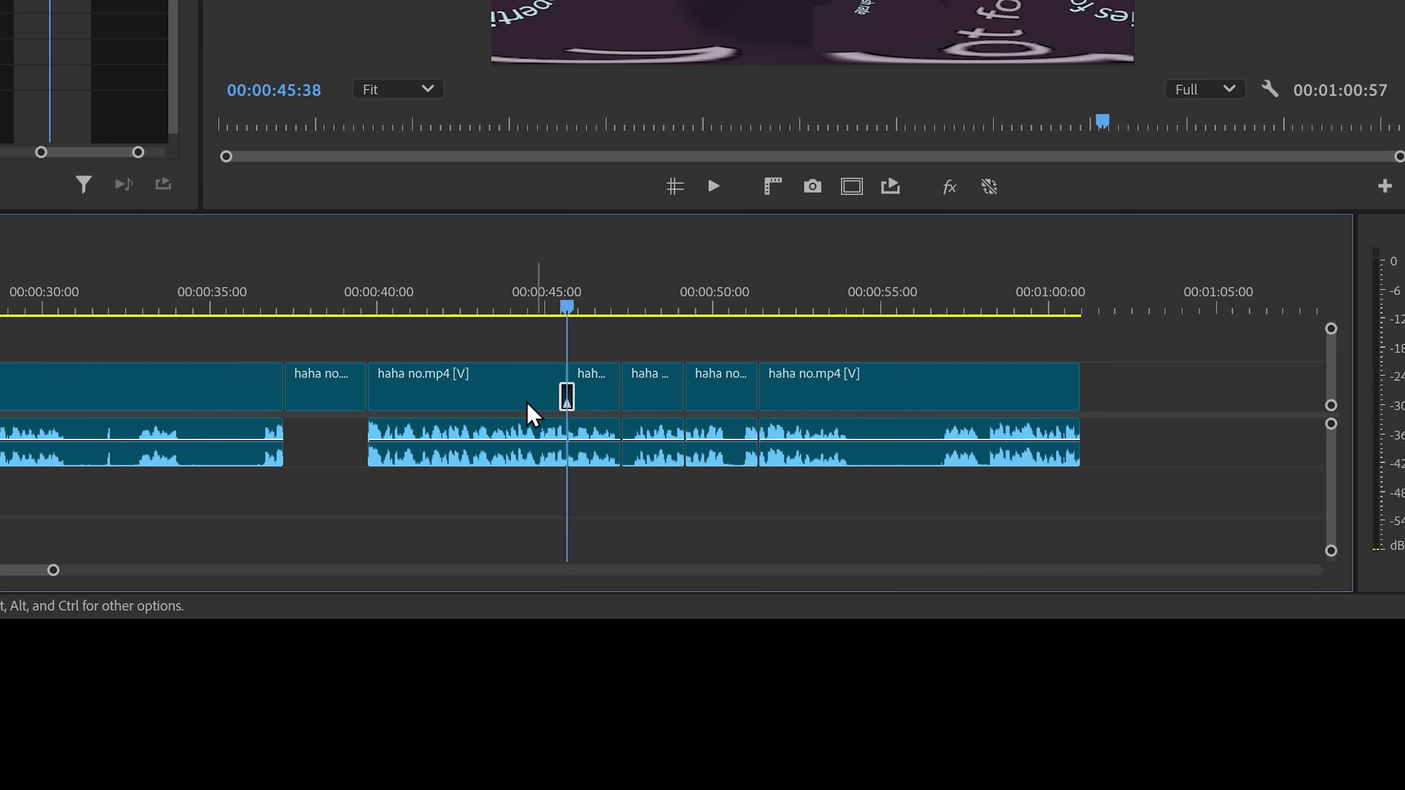
key("minus")
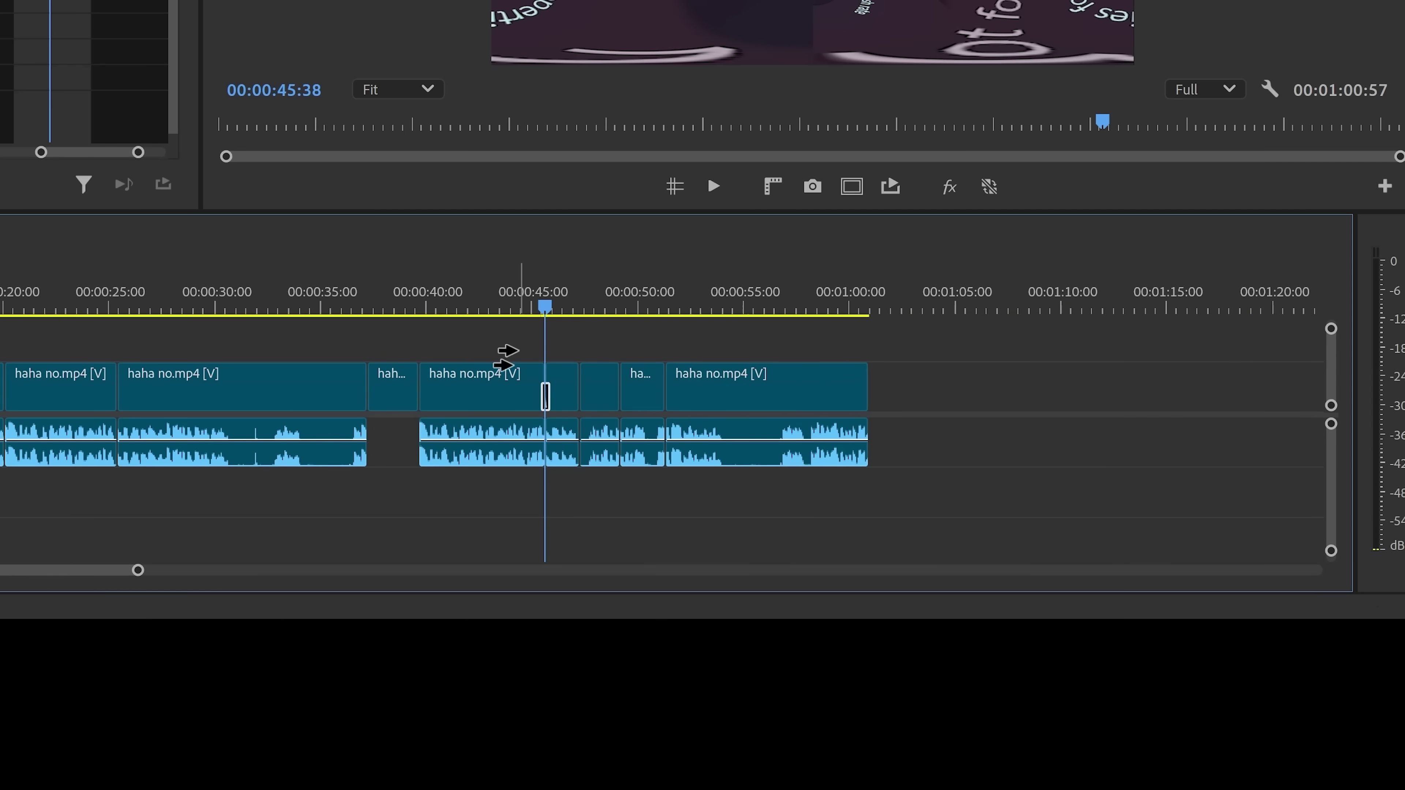
left_click_drag(473, 387, 765, 428)
Step: Switch to the web browser and read the steps for selecting events forward in VEGAS Pro
left_click_drag(316, 393, 454, 395)
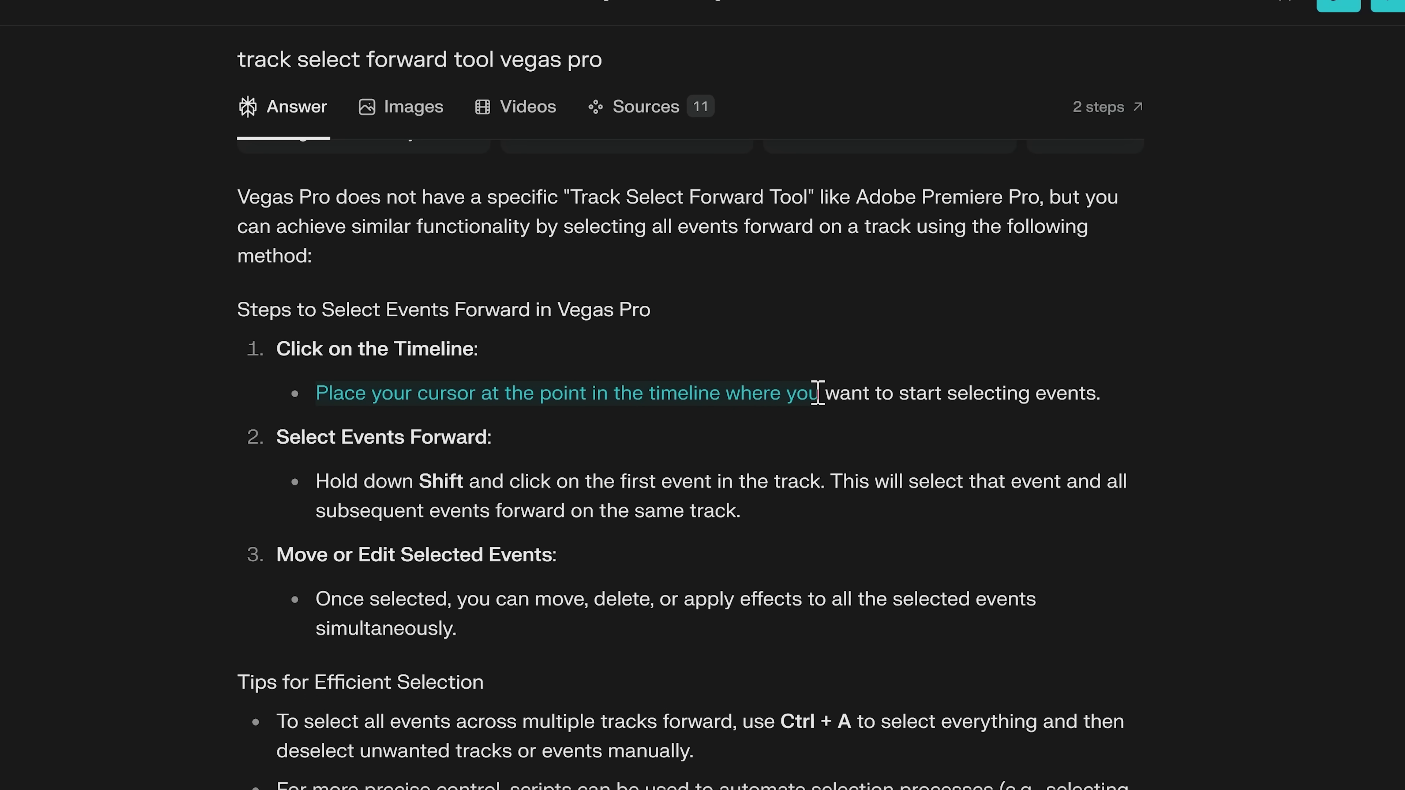
scroll(316, 446, "down", 2)
left_click_drag(316, 411, 468, 410)
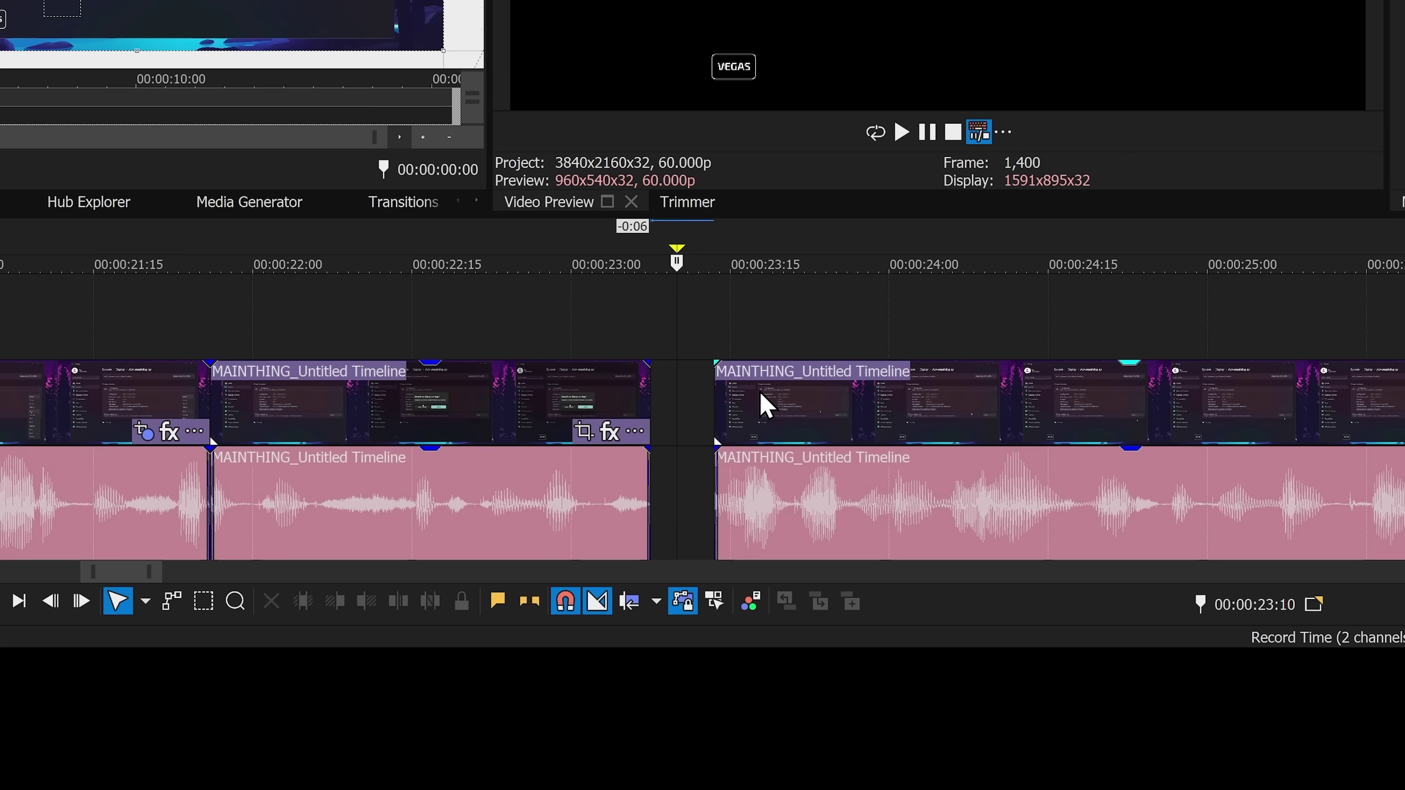
Step: Switch to VEGAS Pro, try moving the clip after the gap by about 11 frames, and undo the move
left_click(760, 391)
scroll(760, 391, "down", 5)
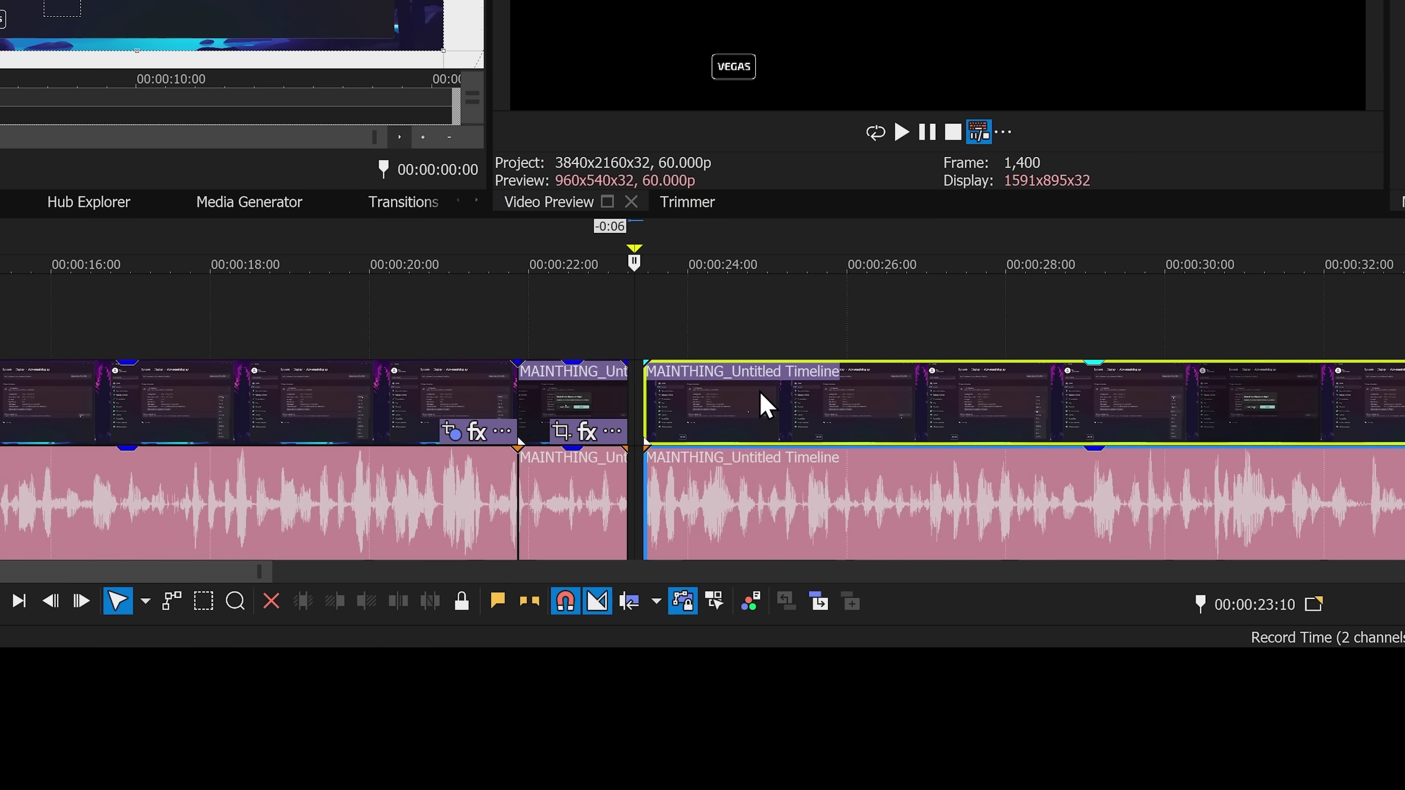
scroll(759, 391, "up", 5)
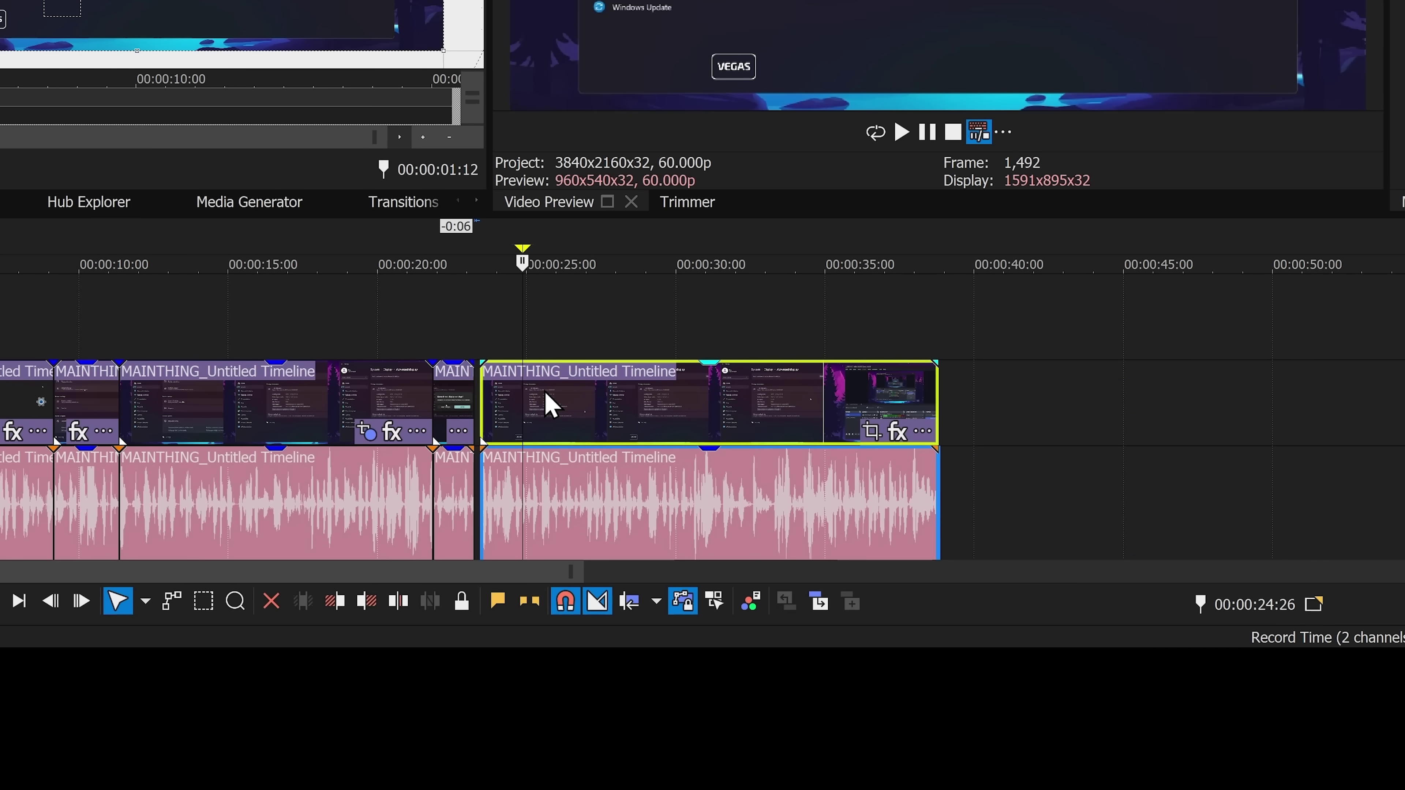
left_click_drag(527, 394, 650, 414)
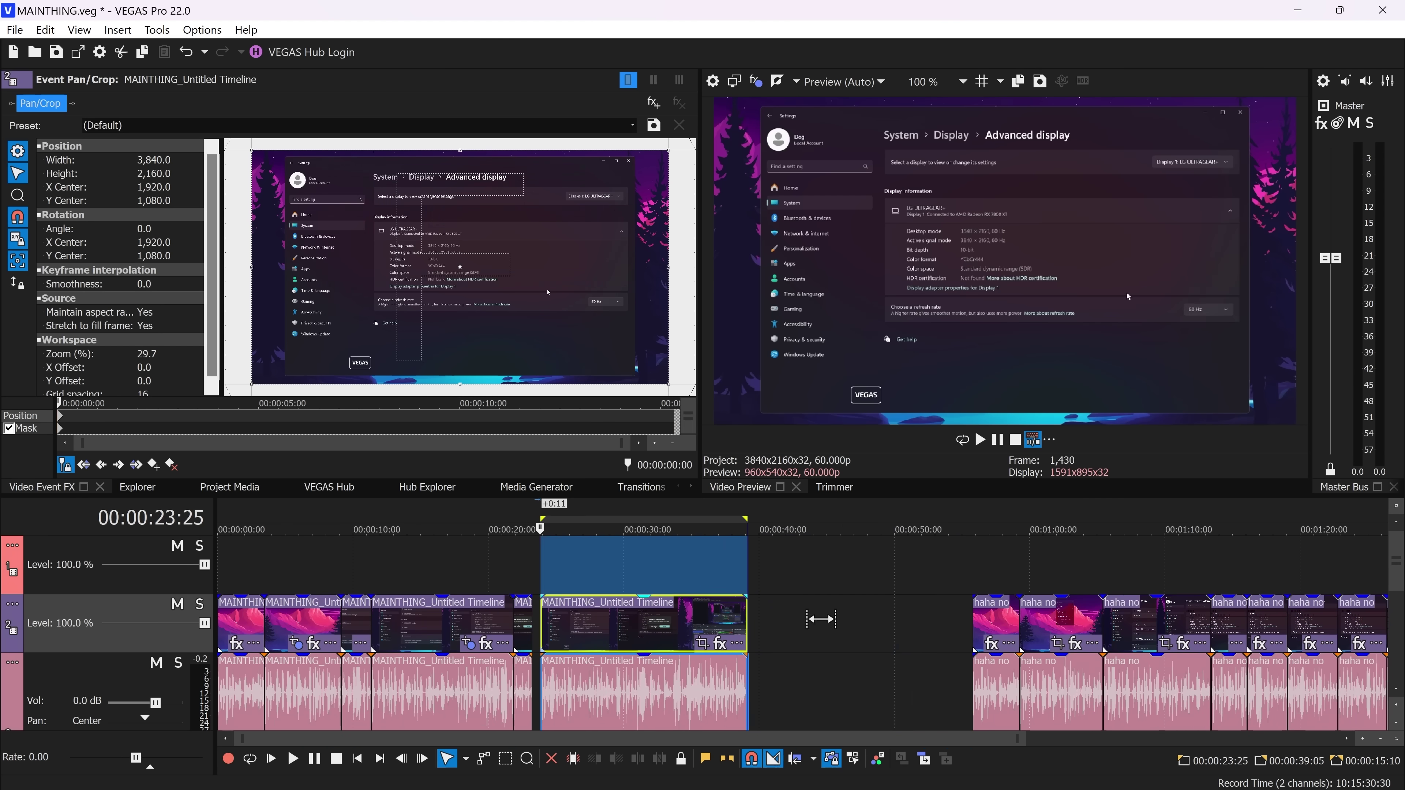
right_click(12, 621)
key("Escape")
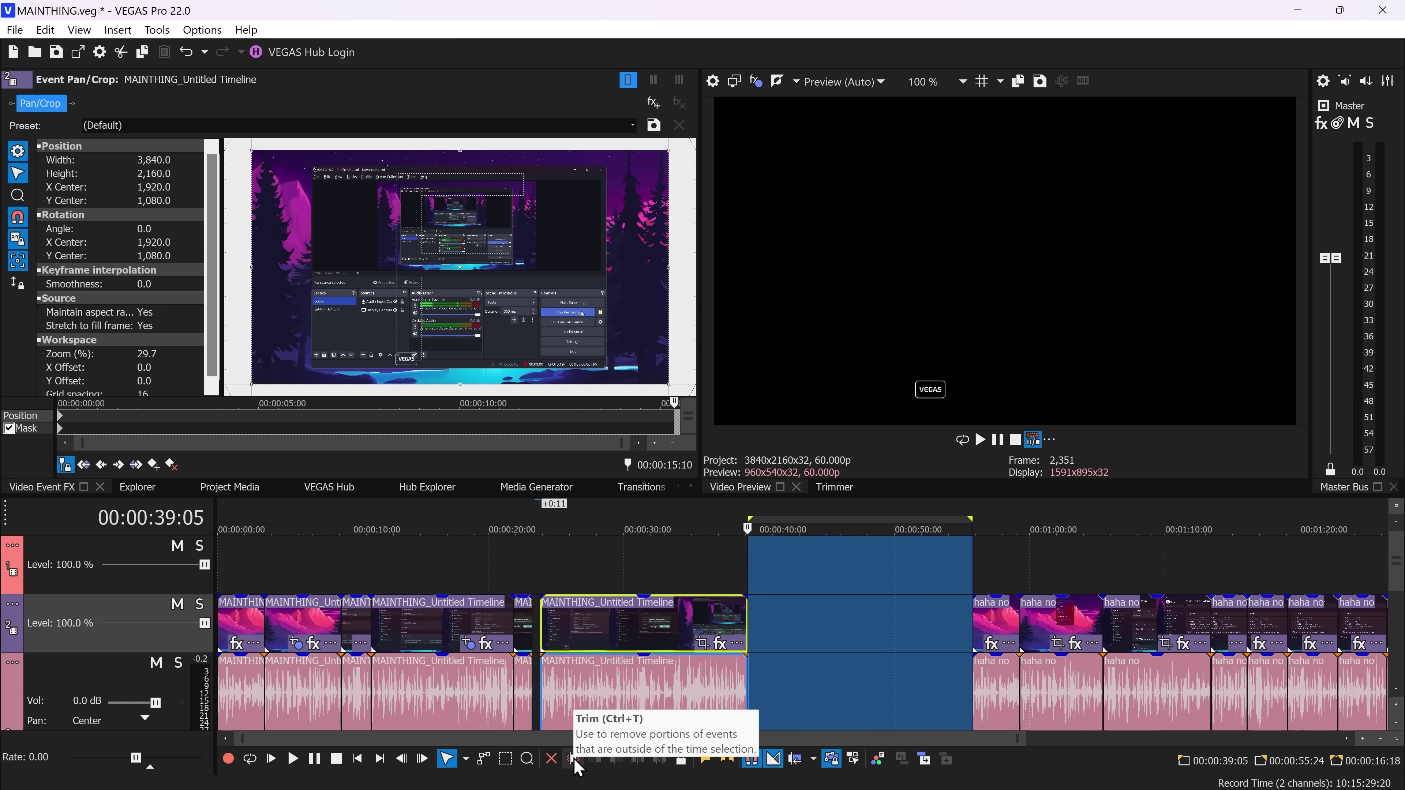
key("ctrl+z")
Step: Select all events after the cursor from the first "haha no" clip, limited to Selected Tracks
left_click(992, 614)
right_click(992, 615)
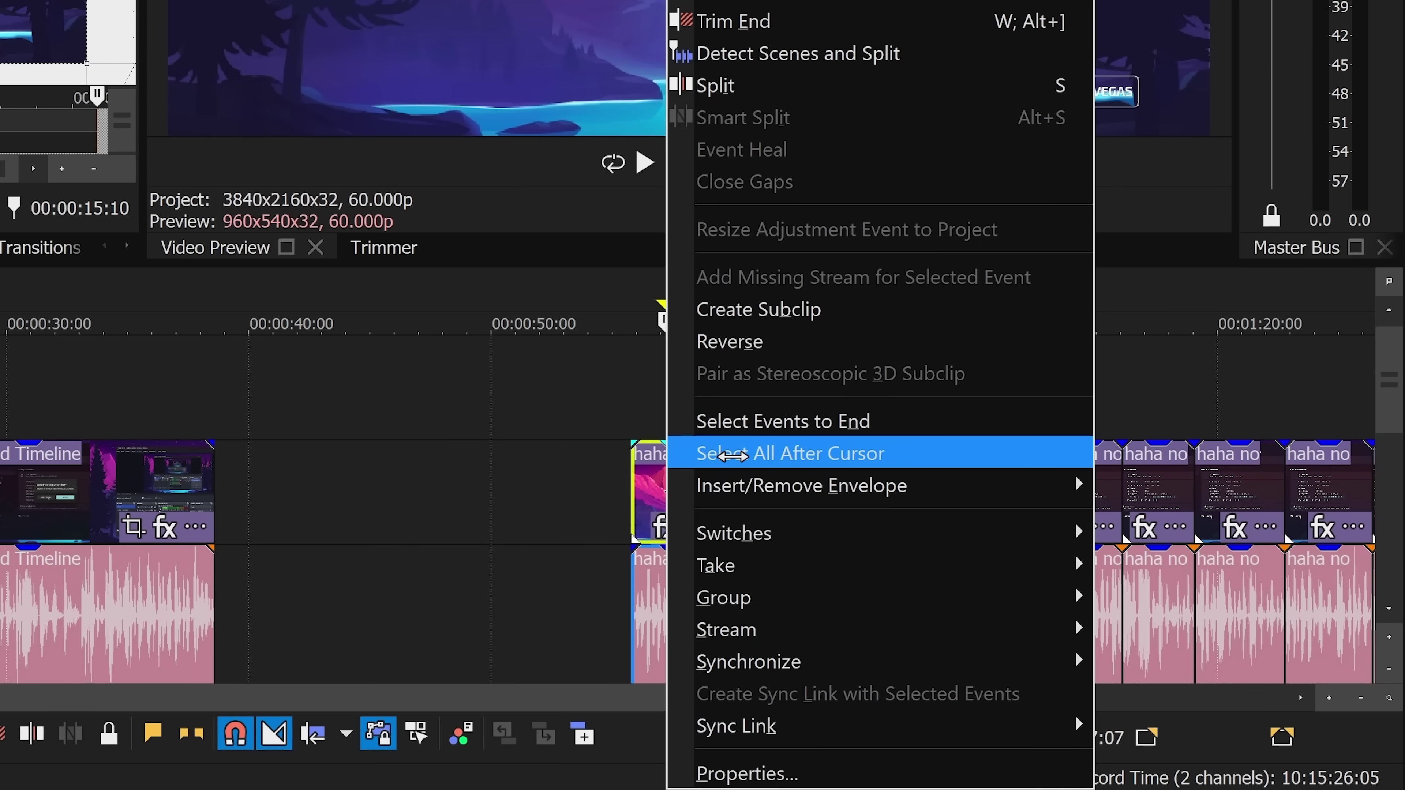
left_click(718, 452)
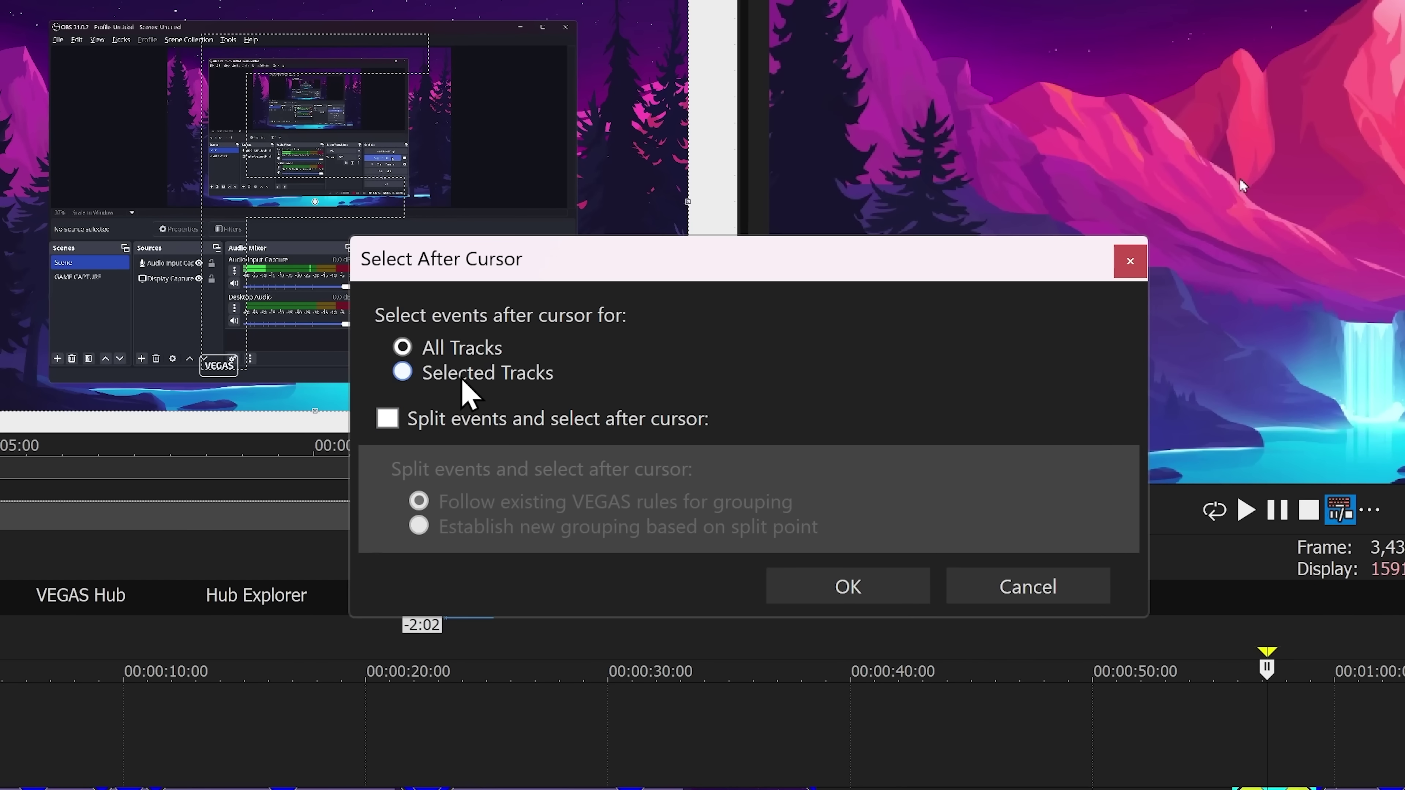
left_click(462, 381)
left_click(879, 579)
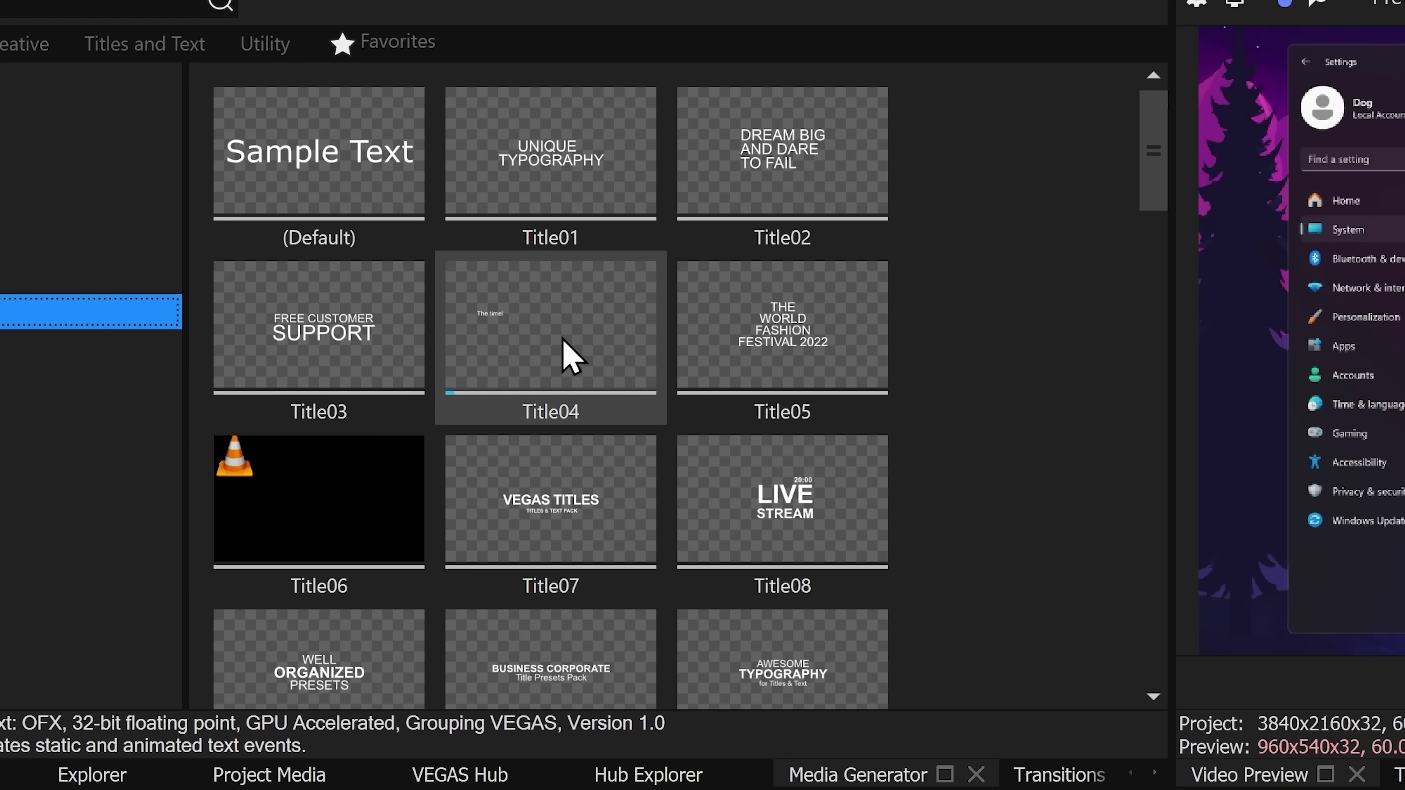
Step: Add a Title04 text event in the timeline gap with the text "Good evening"
left_click_drag(528, 365, 517, 448)
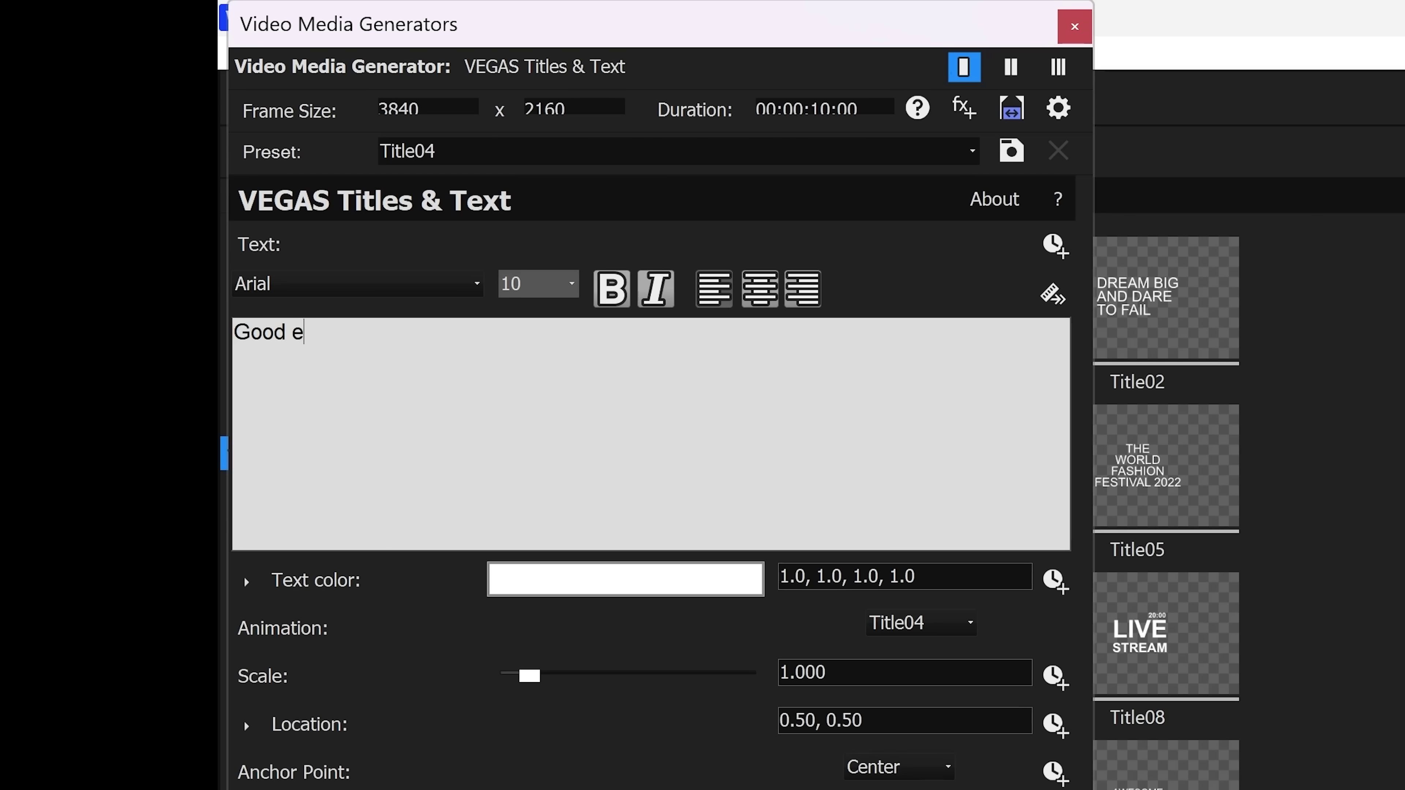
type("vening")
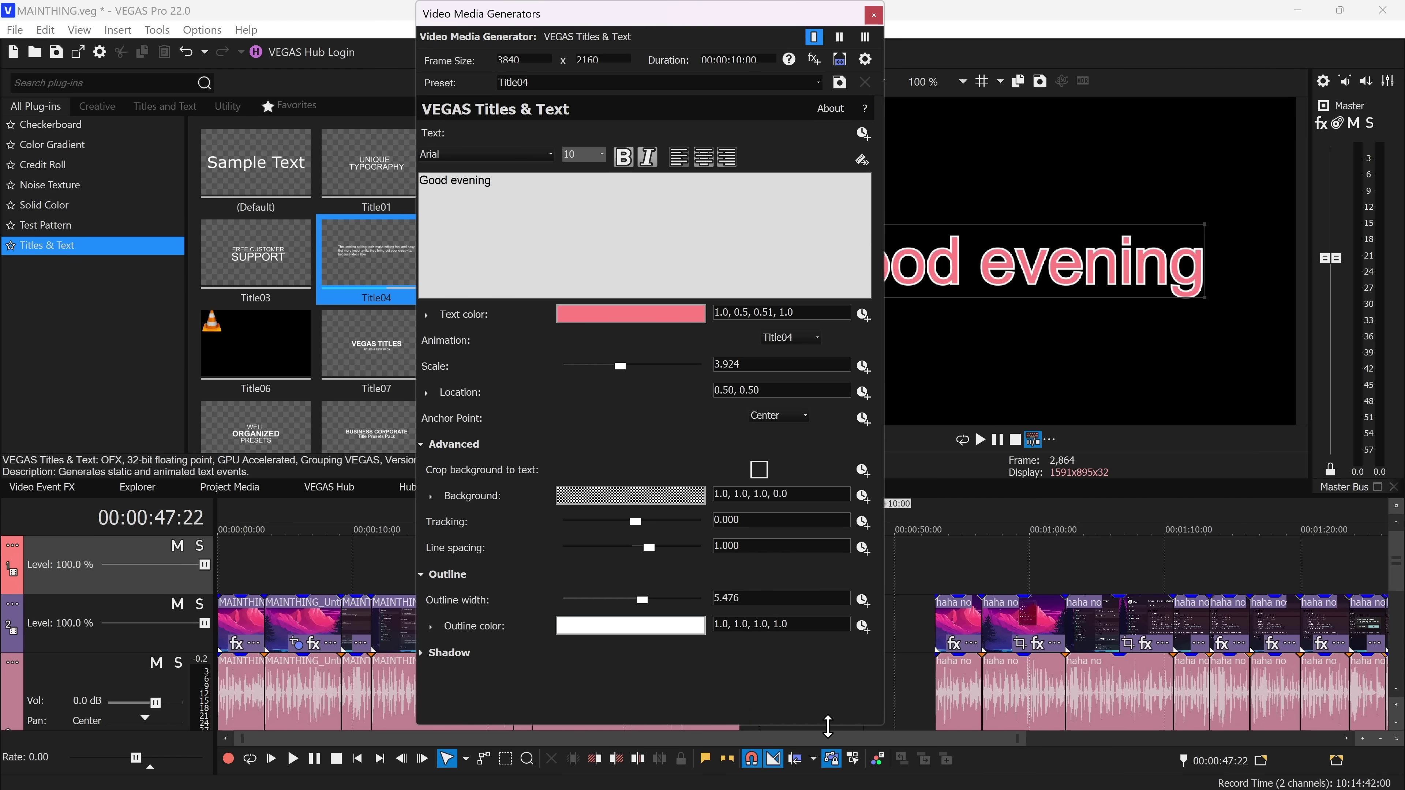
Step: Set the title's outline color to black and its font to Comic Sans MS, and close the title settings
left_click_drag(827, 726, 828, 545)
scroll(753, 414, "down", 3)
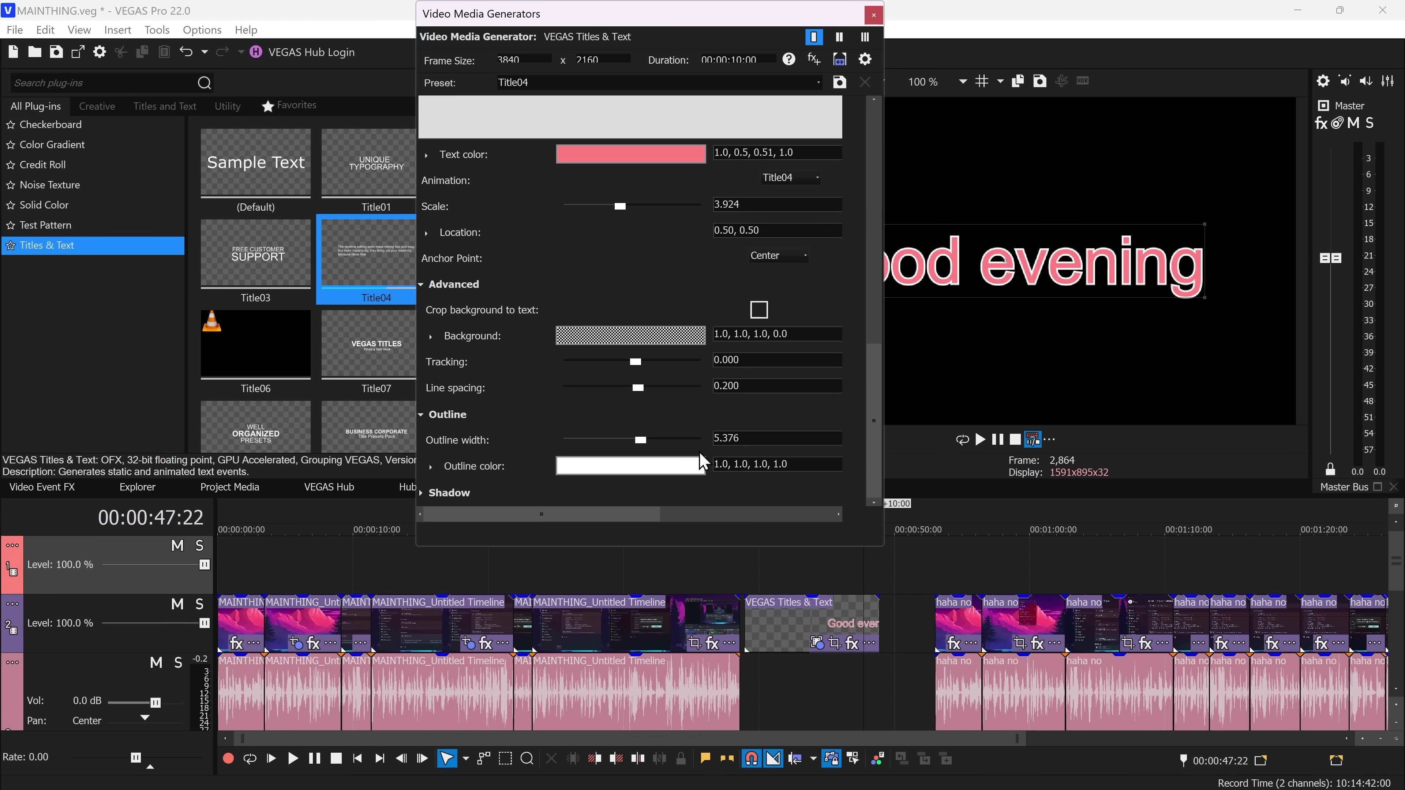
left_click(625, 466)
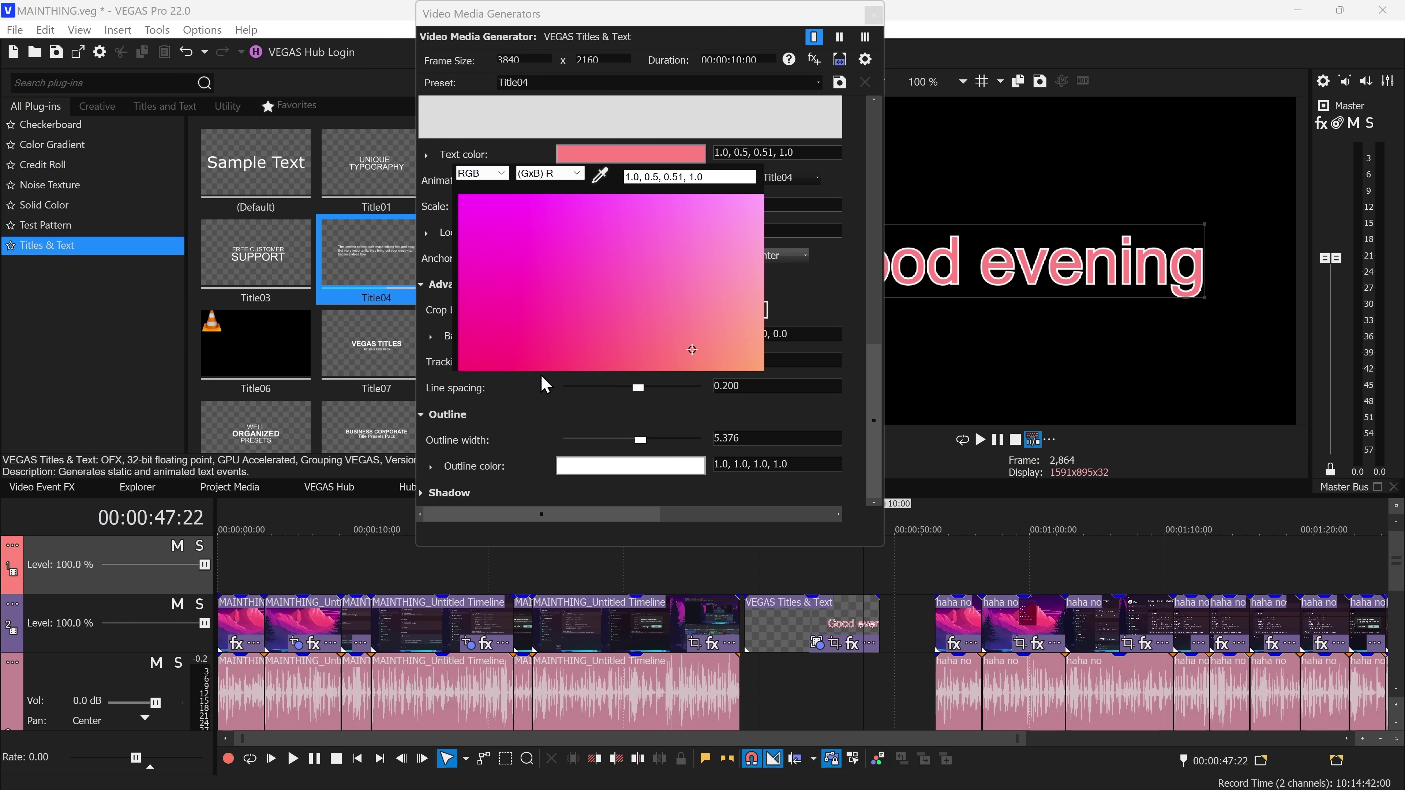
left_click(536, 421)
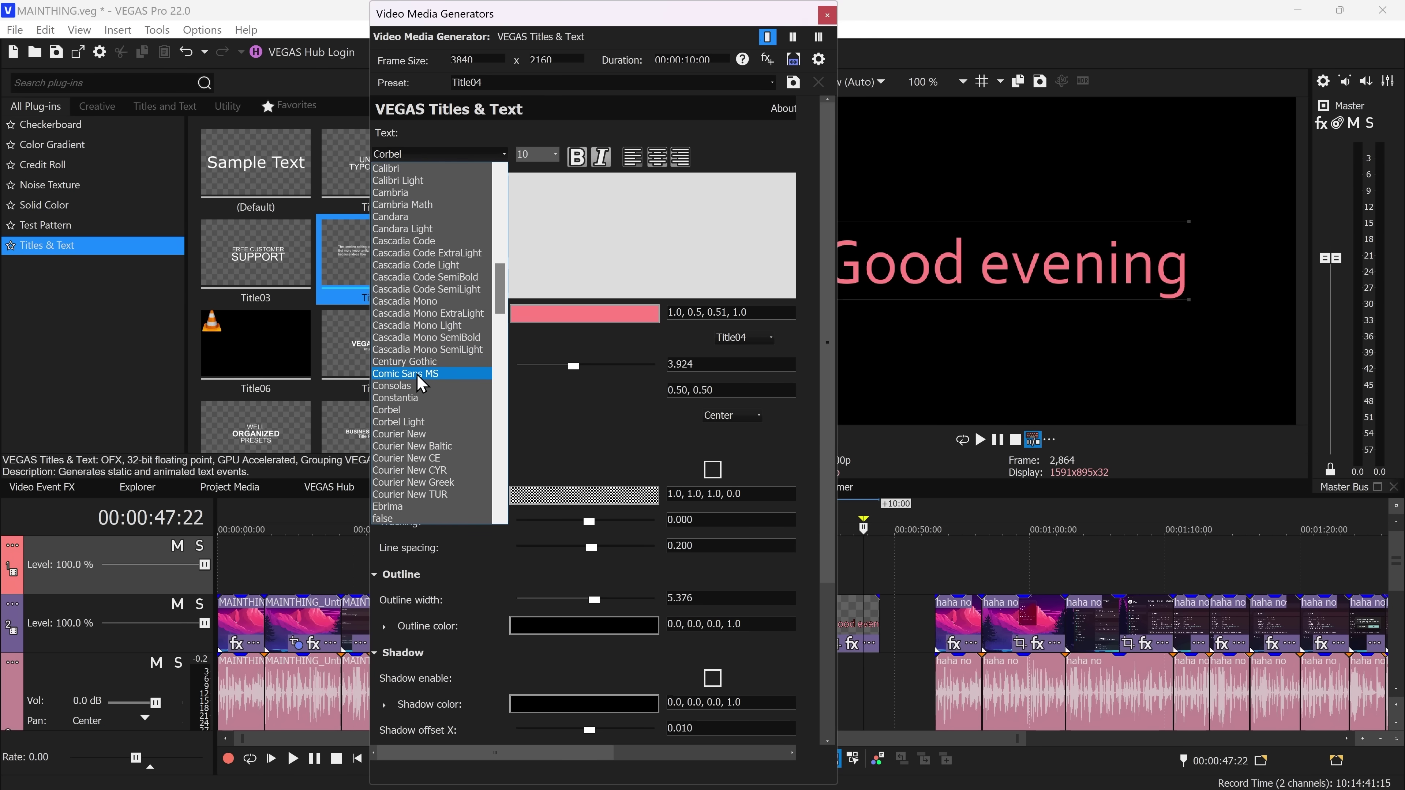
left_click(420, 373)
left_click(826, 15)
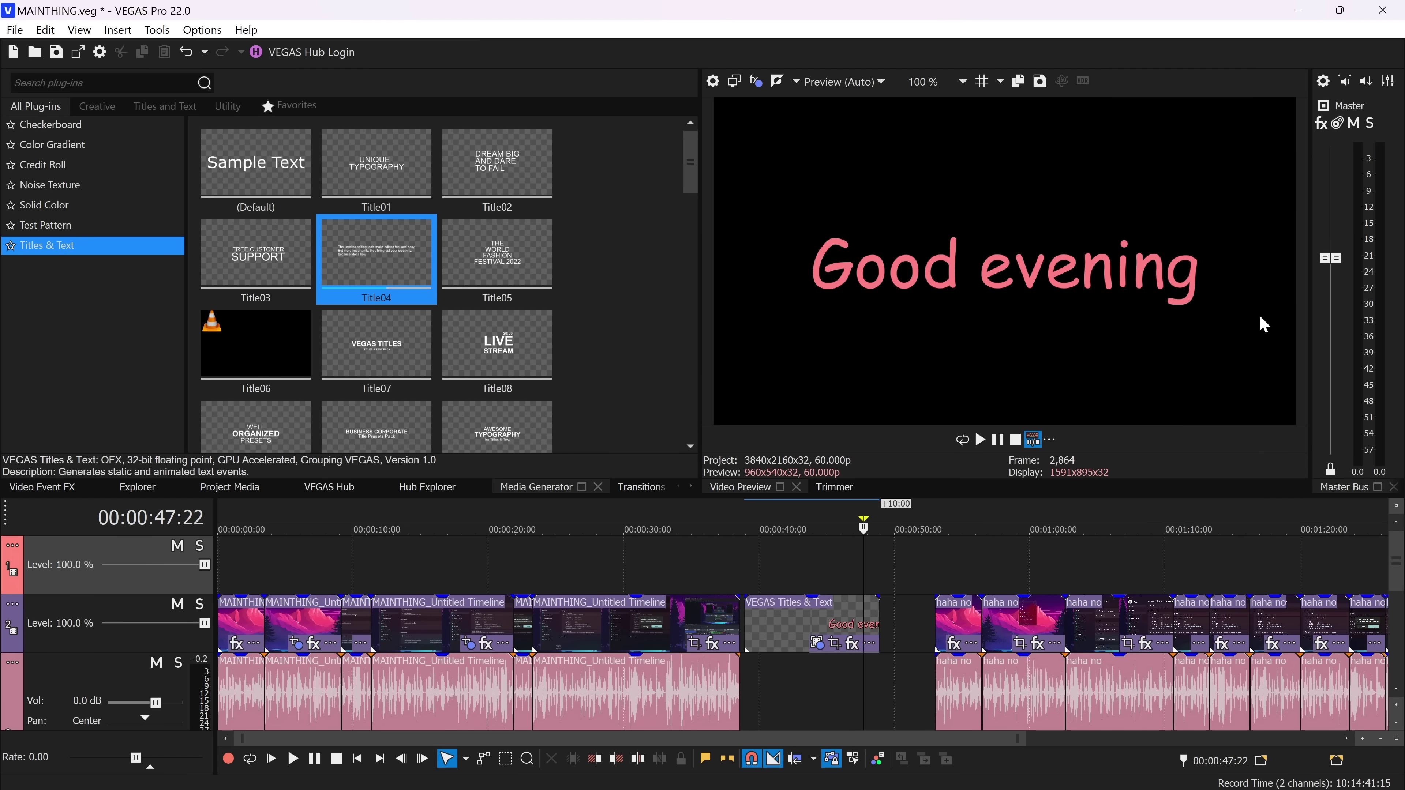
Step: Play the title from its start and change its animation to Slide Right
left_click(739, 549)
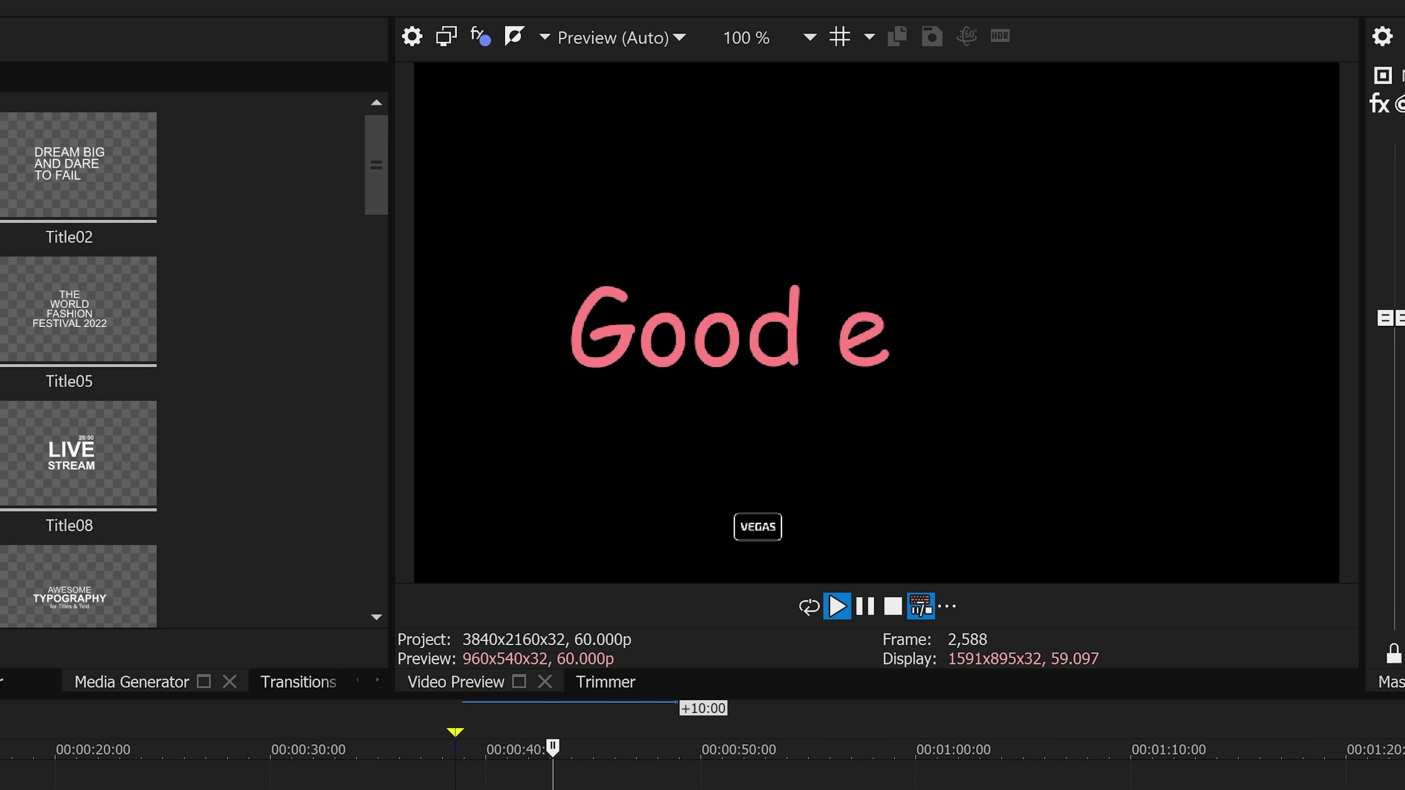
key("Return")
left_click(736, 166)
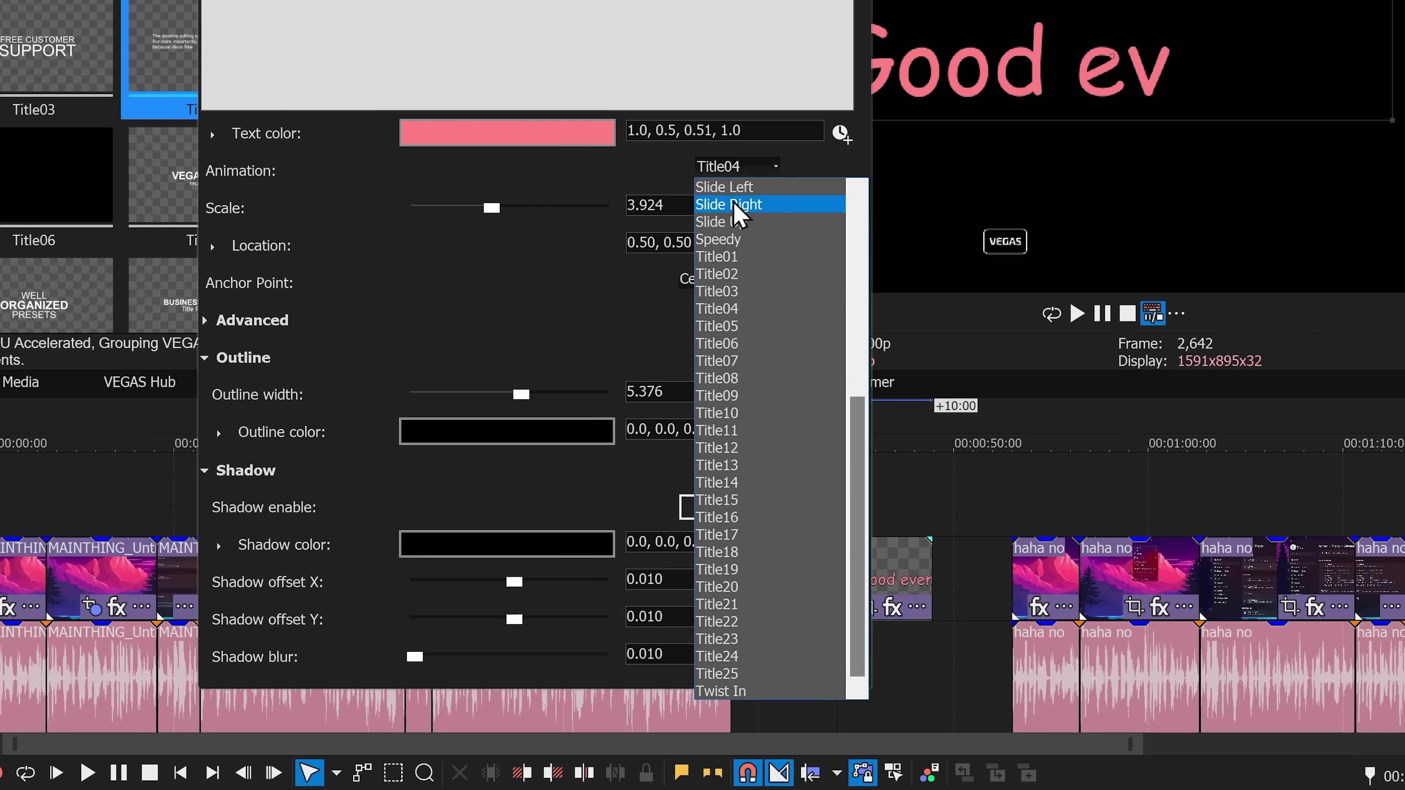
left_click(736, 204)
left_click(839, 617)
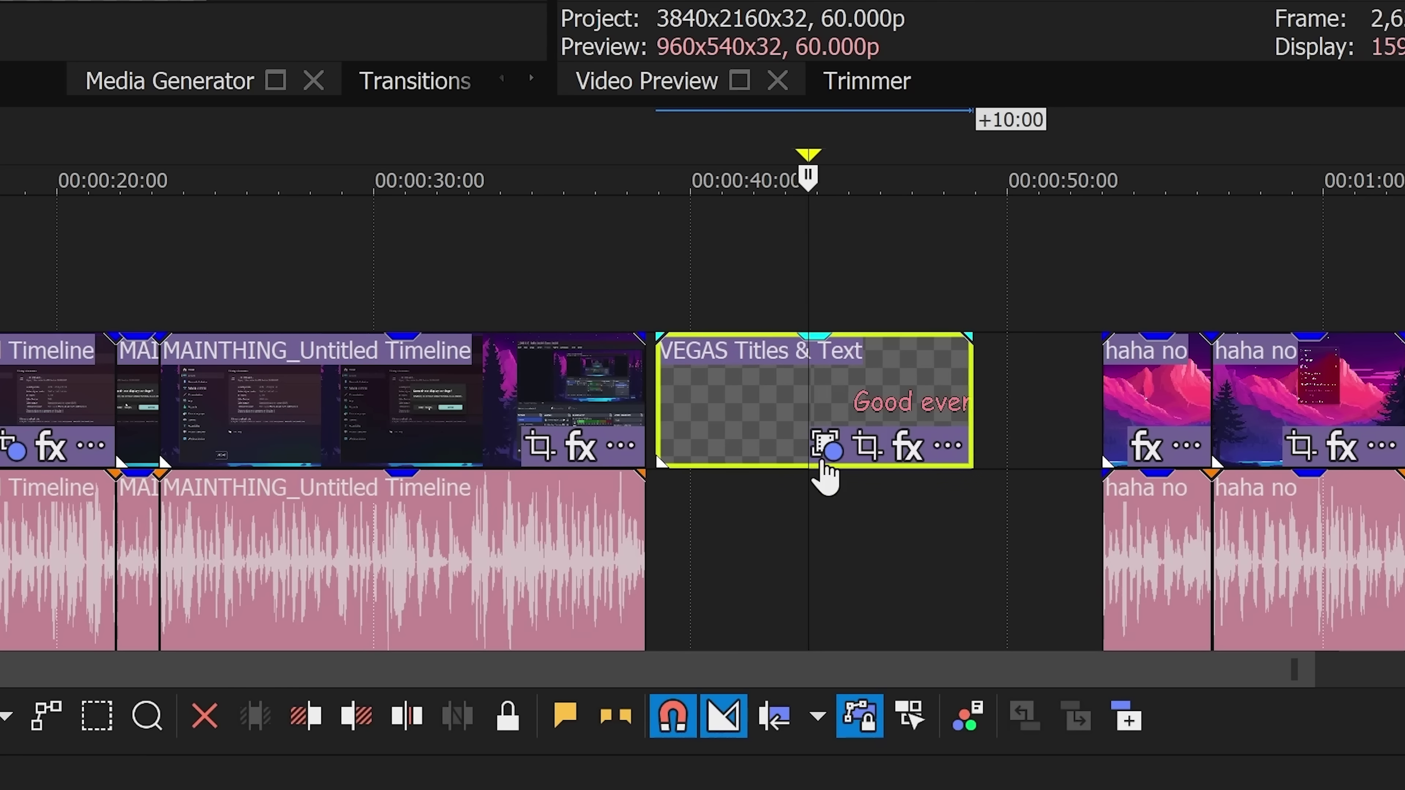
Step: Open the title's Pan/Crop settings, shorten the title event on the timeline, and open and close its additional options
left_click(866, 446)
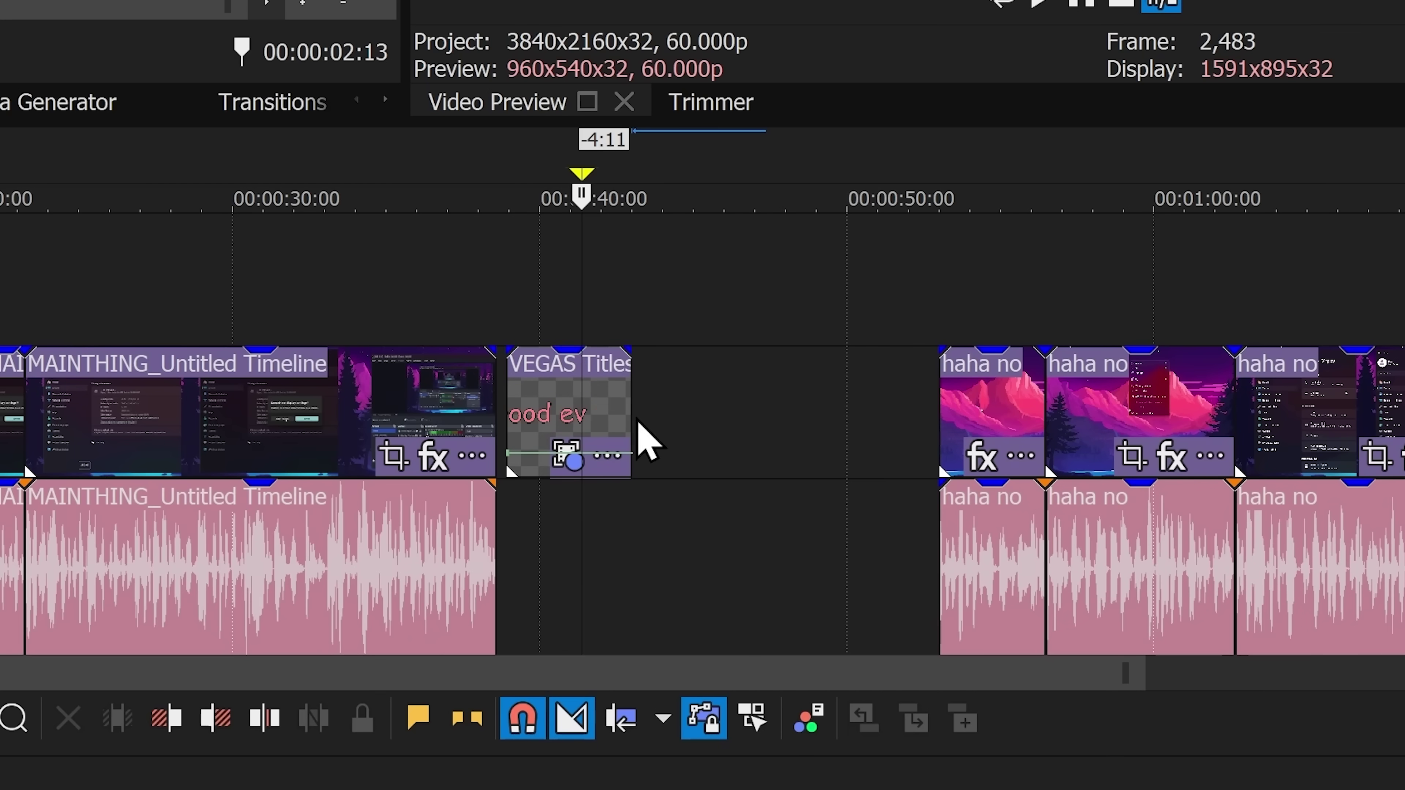
left_click_drag(1101, 789, 1043, 789)
left_click_drag(531, 406, 925, 408)
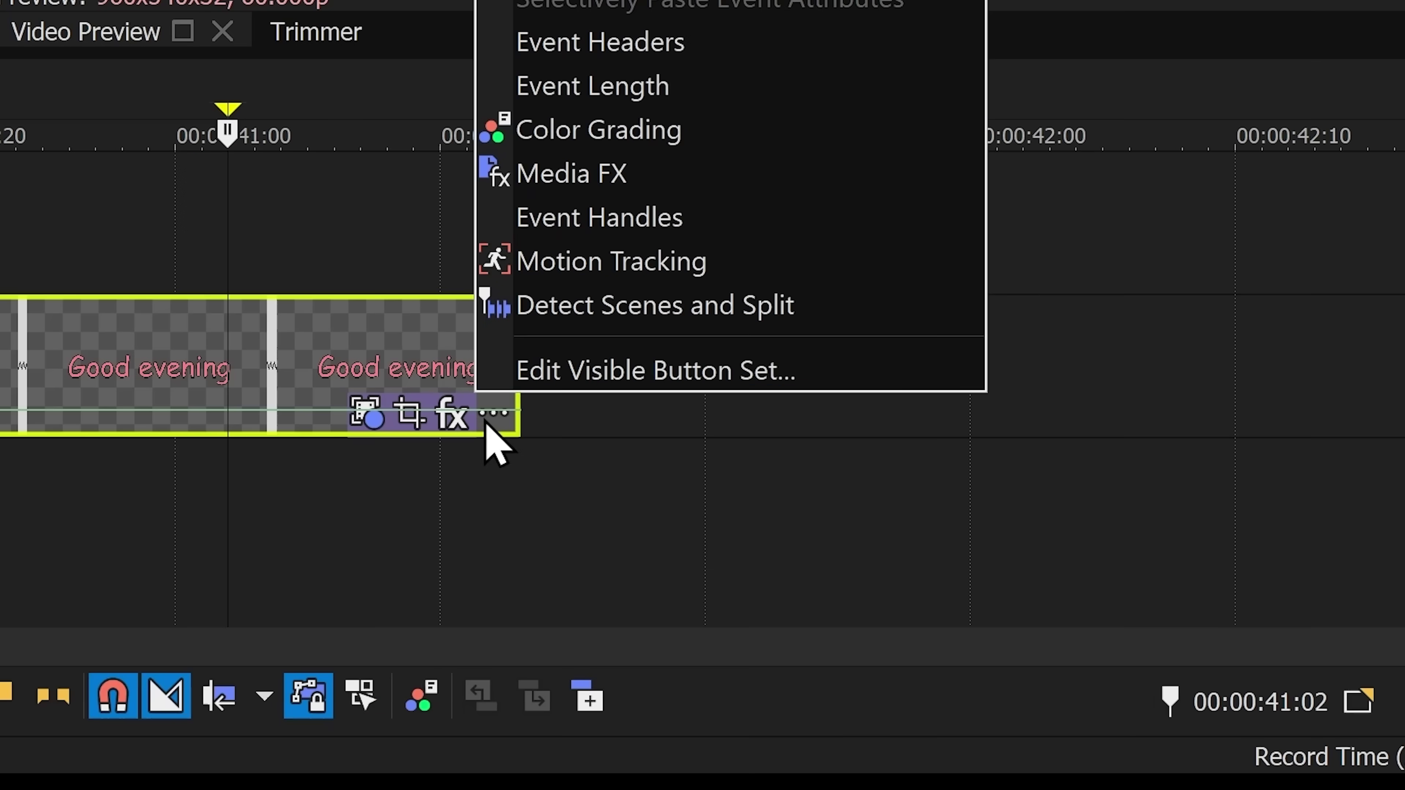
key("Escape")
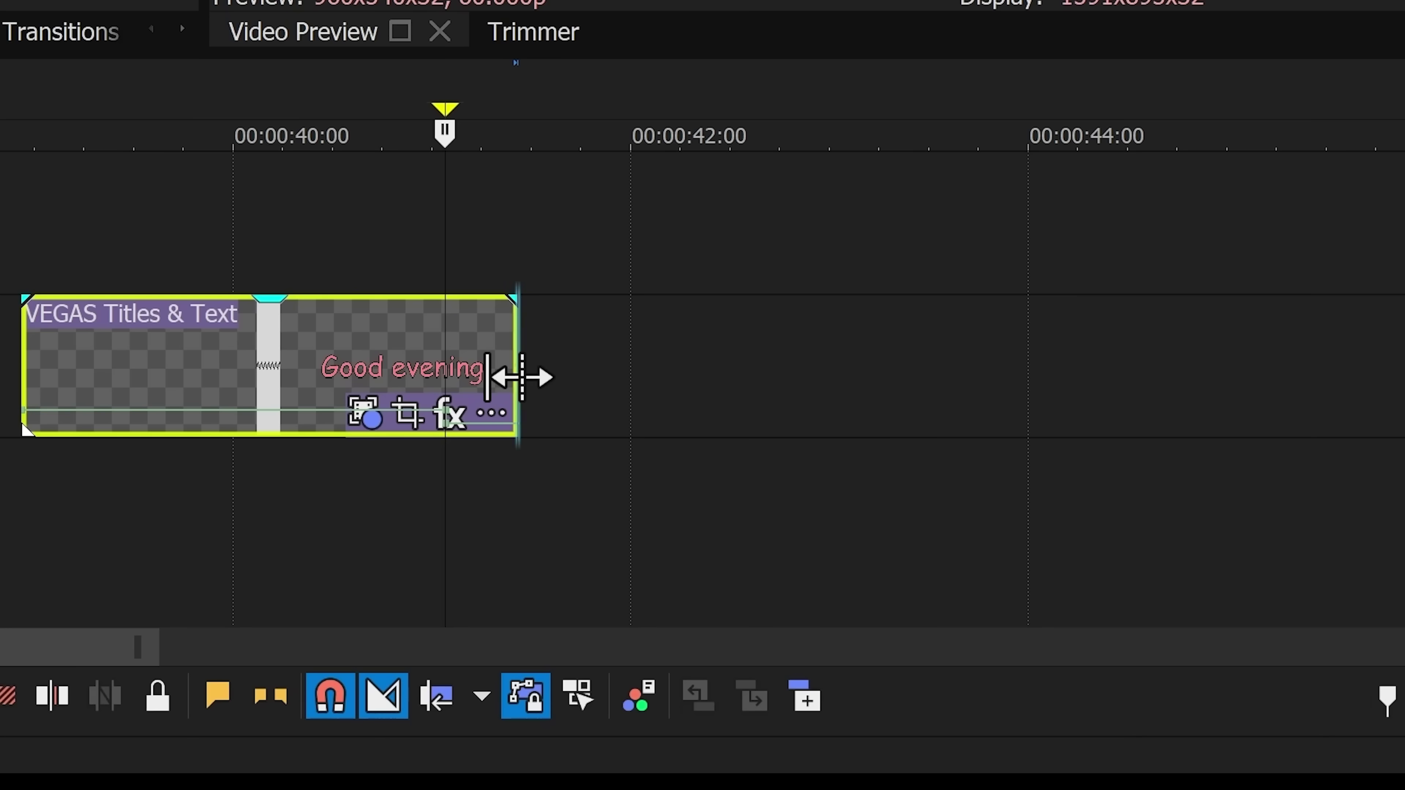
Step: Lengthen the "Good evening" title event on the timeline and look through the Loop and Peels transitions
left_click_drag(310, 376, 475, 379)
left_click_drag(691, 379, 1310, 402)
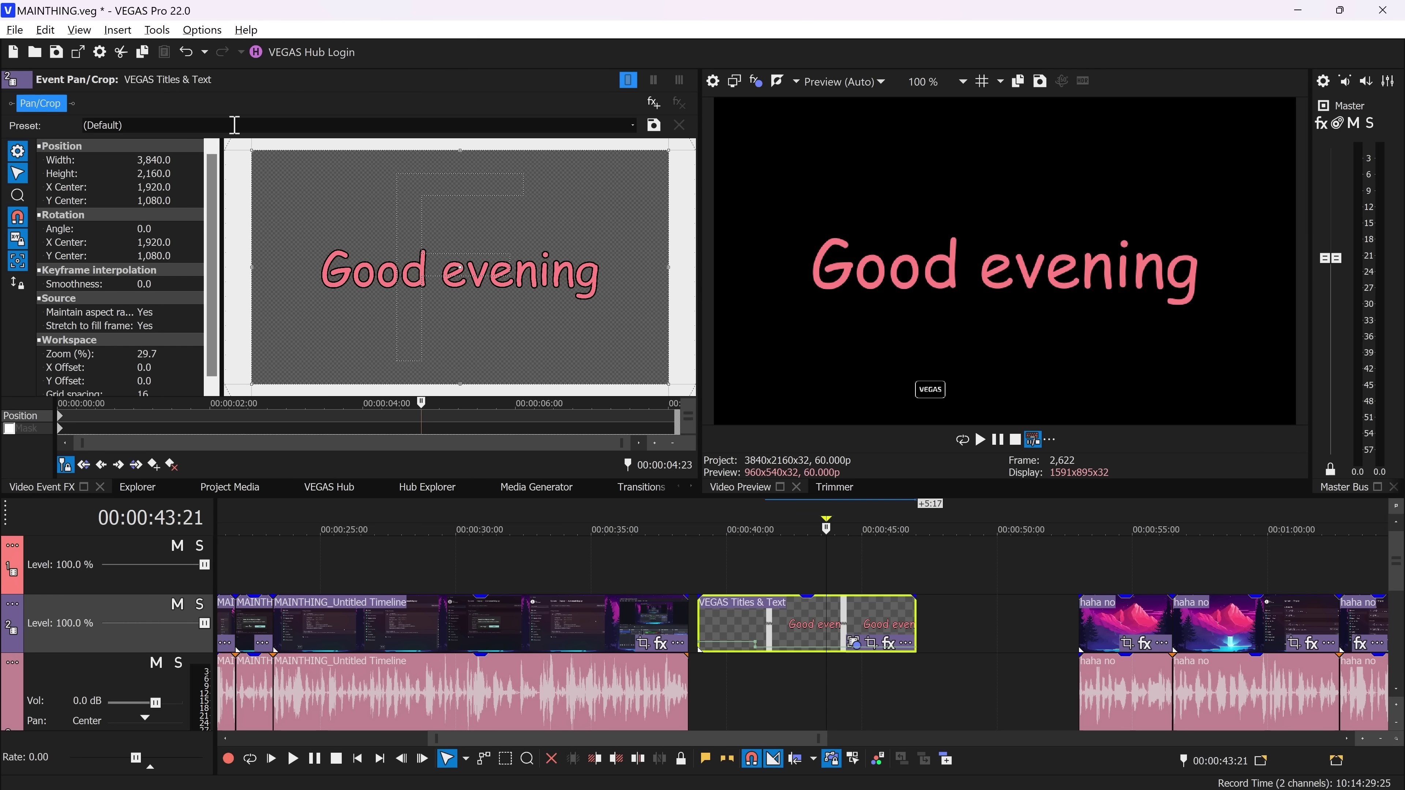
left_click(641, 487)
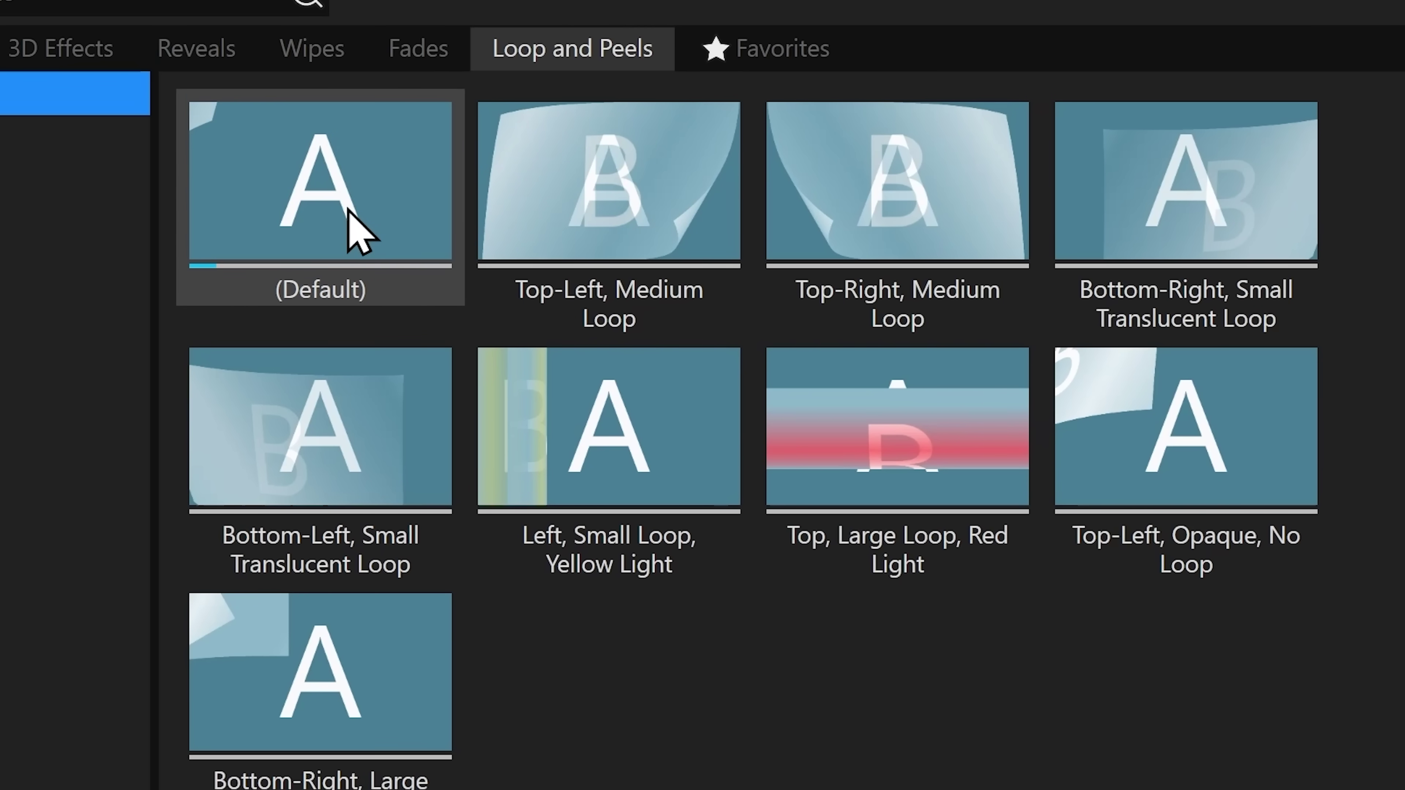
left_click(741, 62)
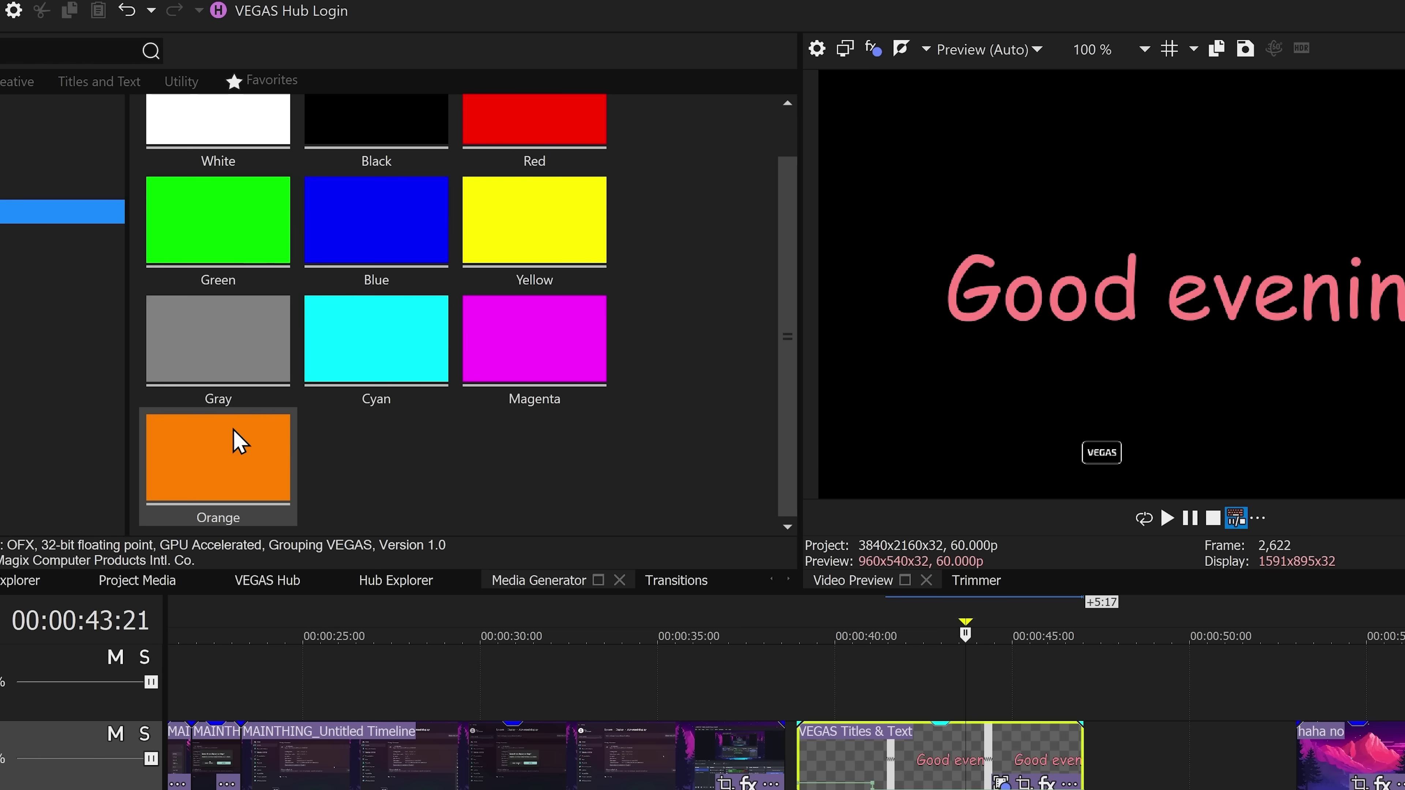
Step: Add a White solid color event on the track above the title and close its settings
scroll(235, 440, "up", 1)
left_click_drag(226, 179, 686, 470)
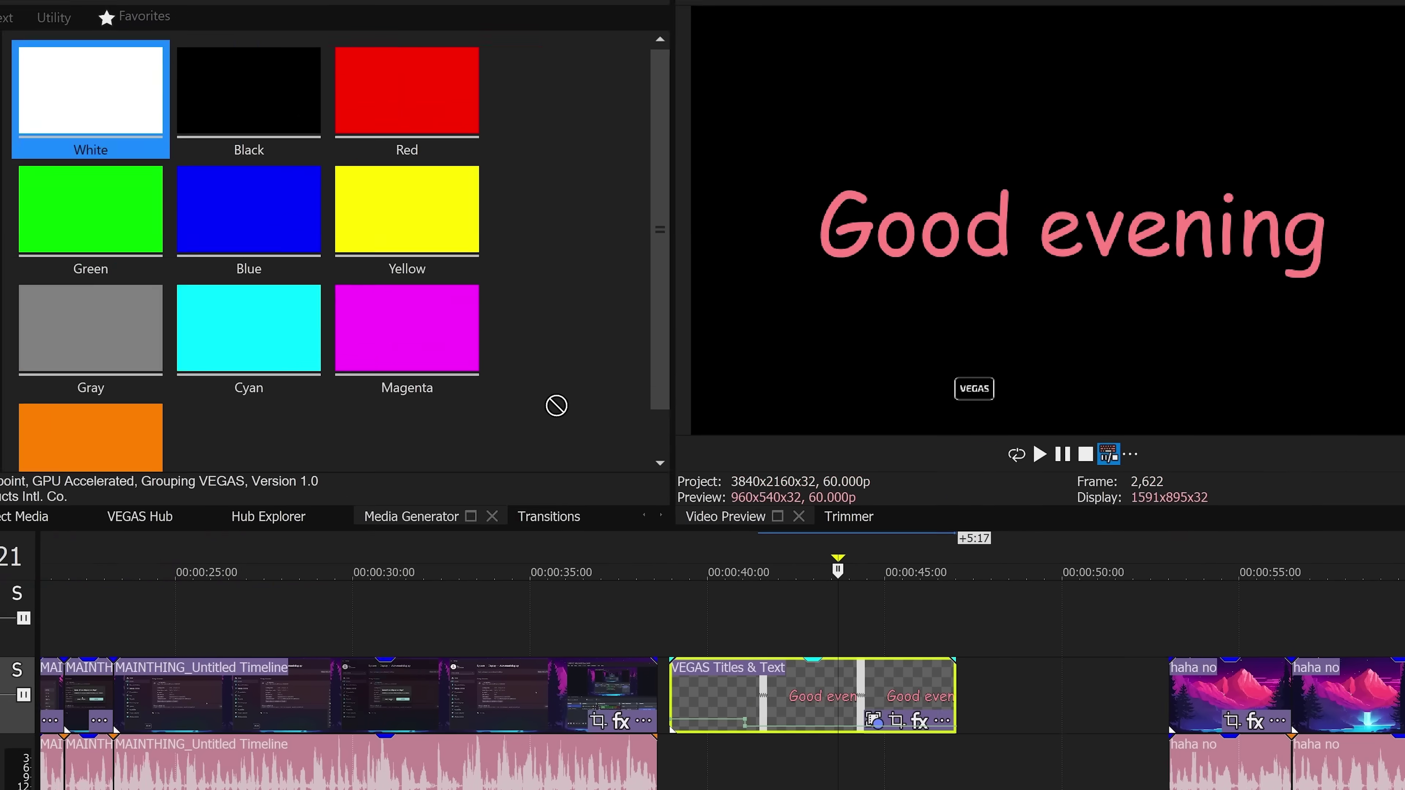
left_click_drag(556, 405, 925, 629)
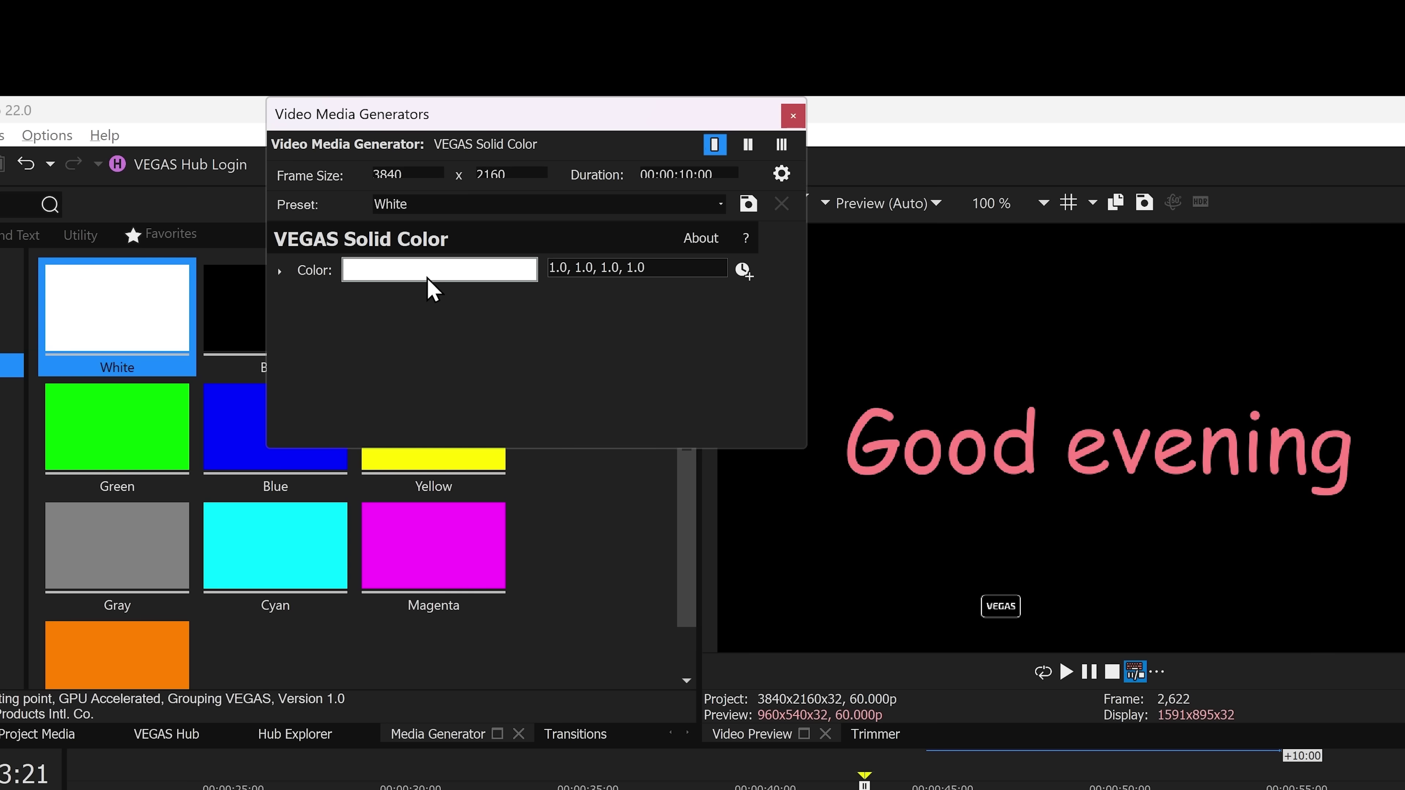
left_click_drag(460, 121, 467, 220)
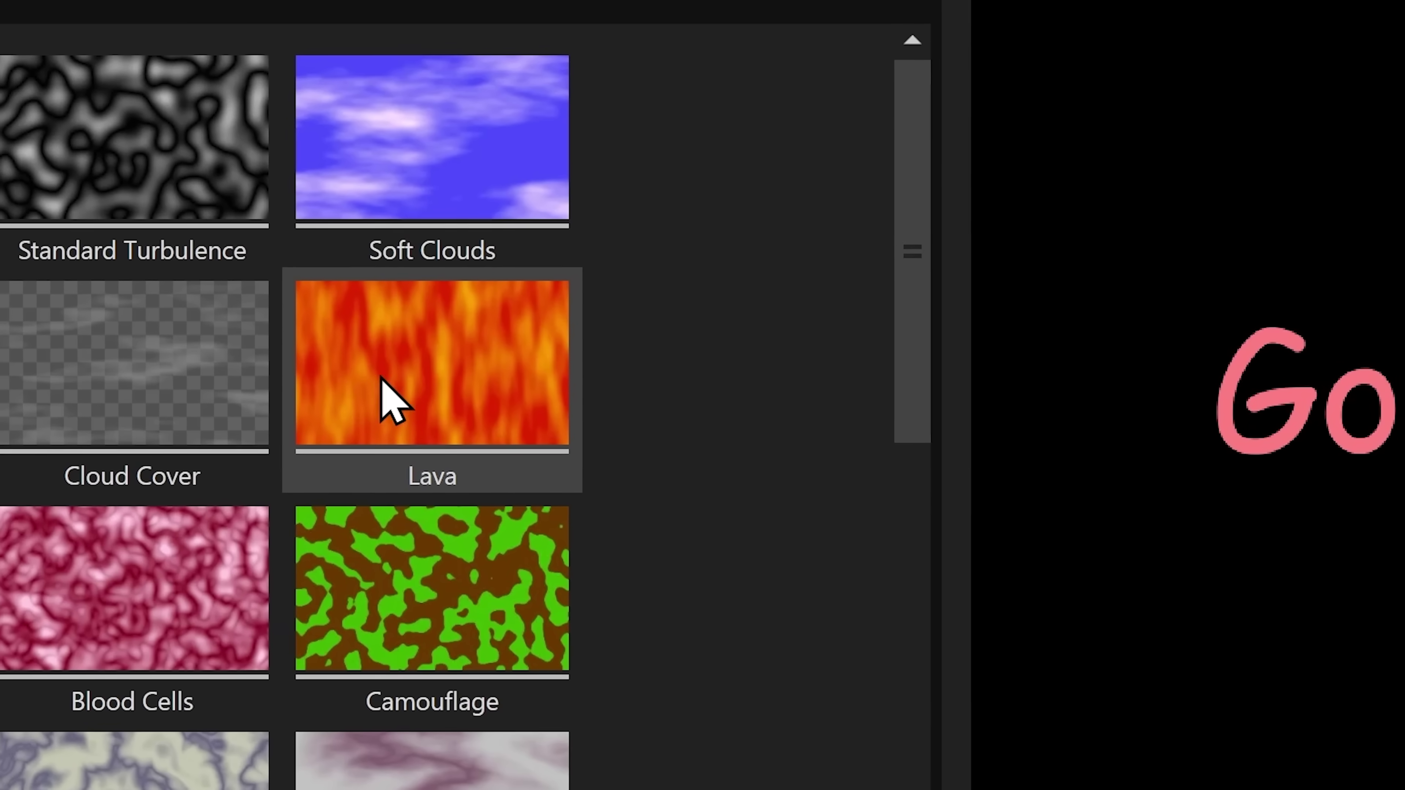
Step: Add a Lava noise texture event overlapping the white solid color and play through their crossfade
left_click_drag(394, 401, 775, 564)
left_click_drag(474, 35, 487, 208)
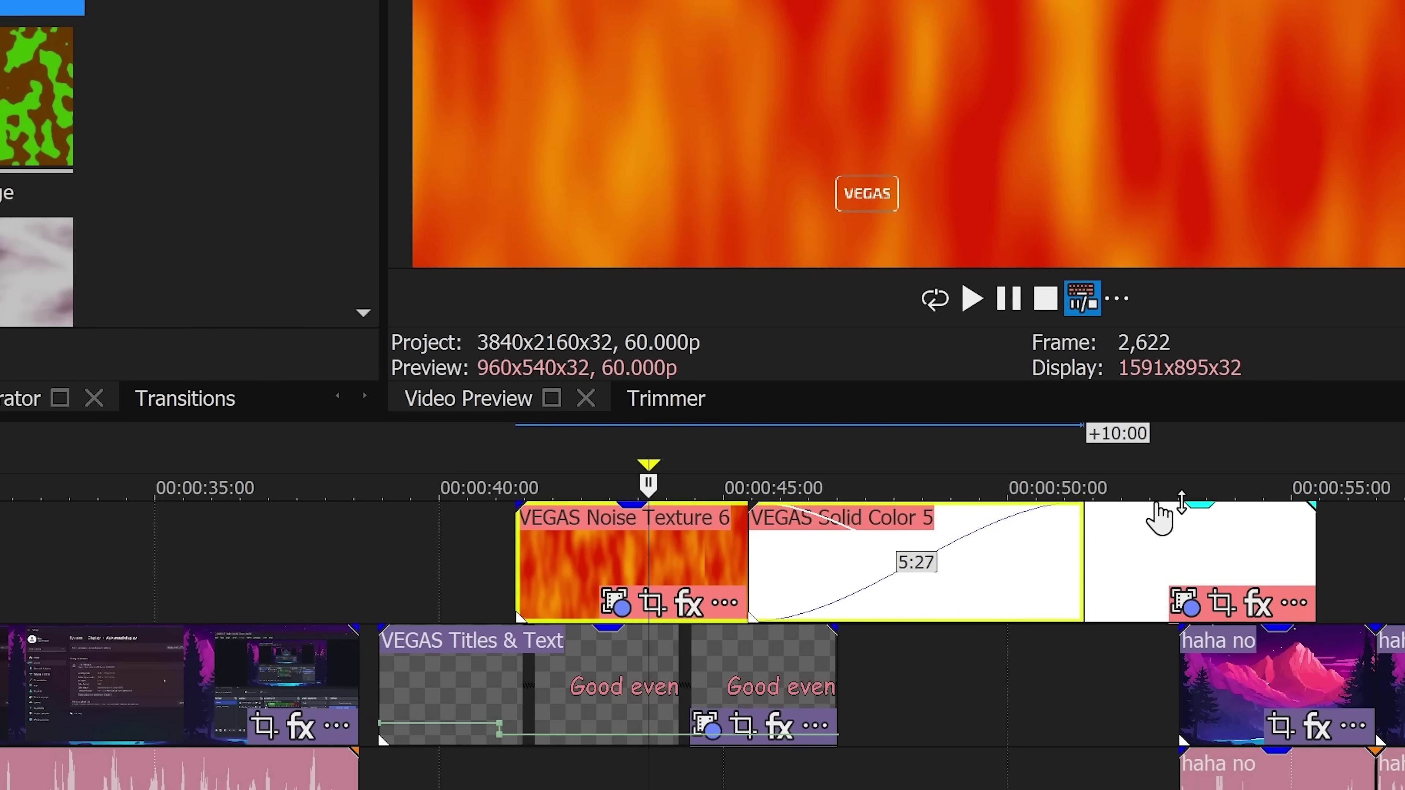
key("space")
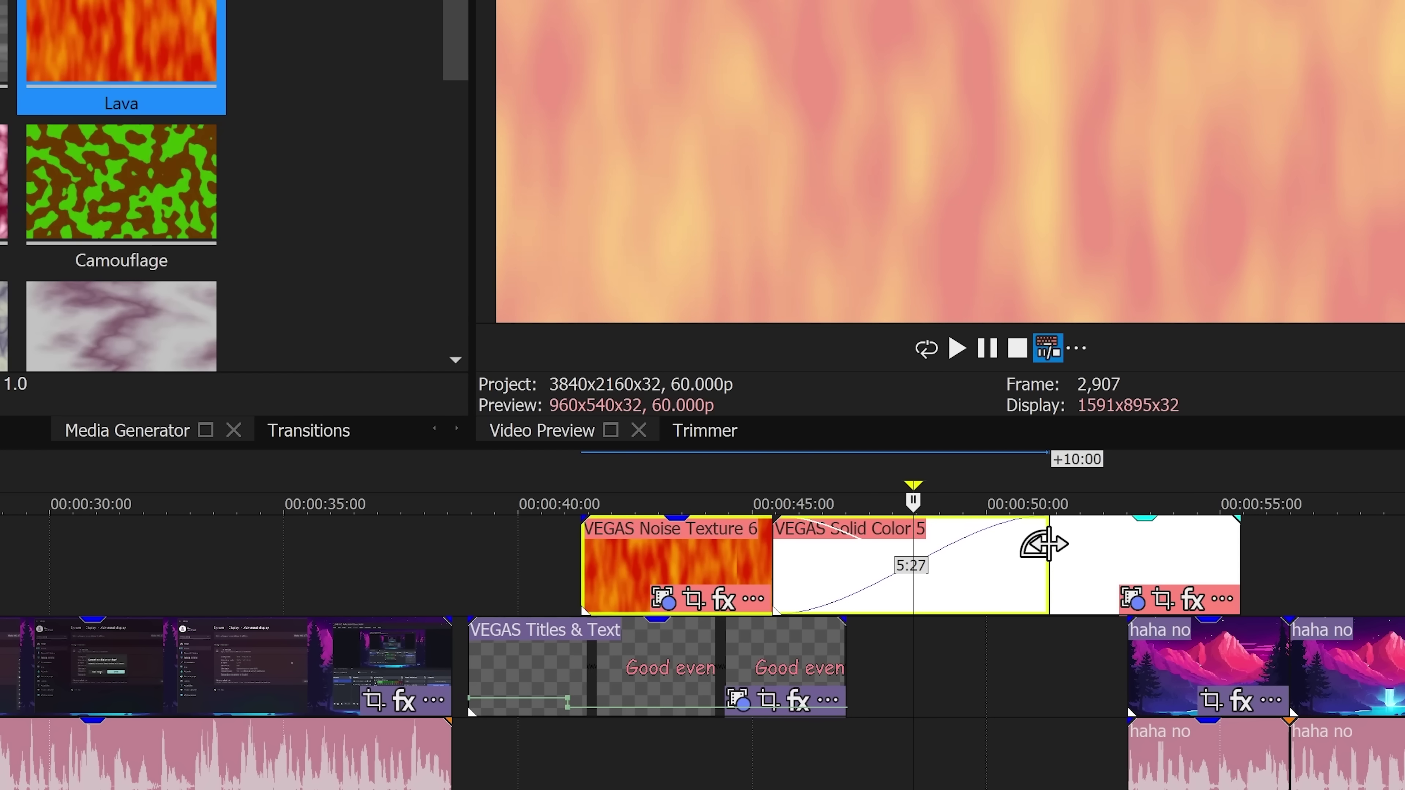
Step: Undo the added Lava event and add a Puffy Clouds noise texture overlapping the start of the white solid color by one second
left_click_drag(1066, 542, 972, 588)
key("ctrl+z")
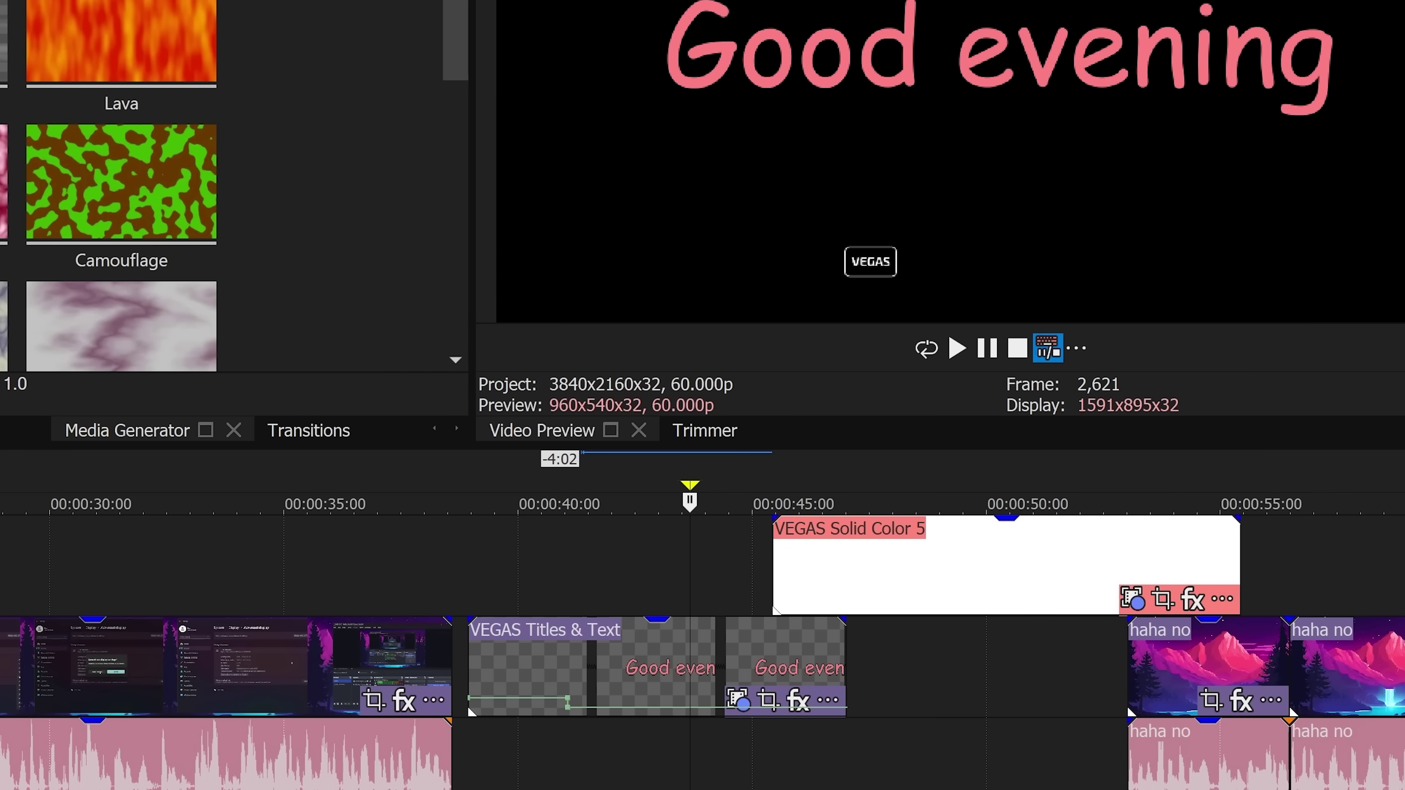
left_click_drag(122, 182, 270, 592)
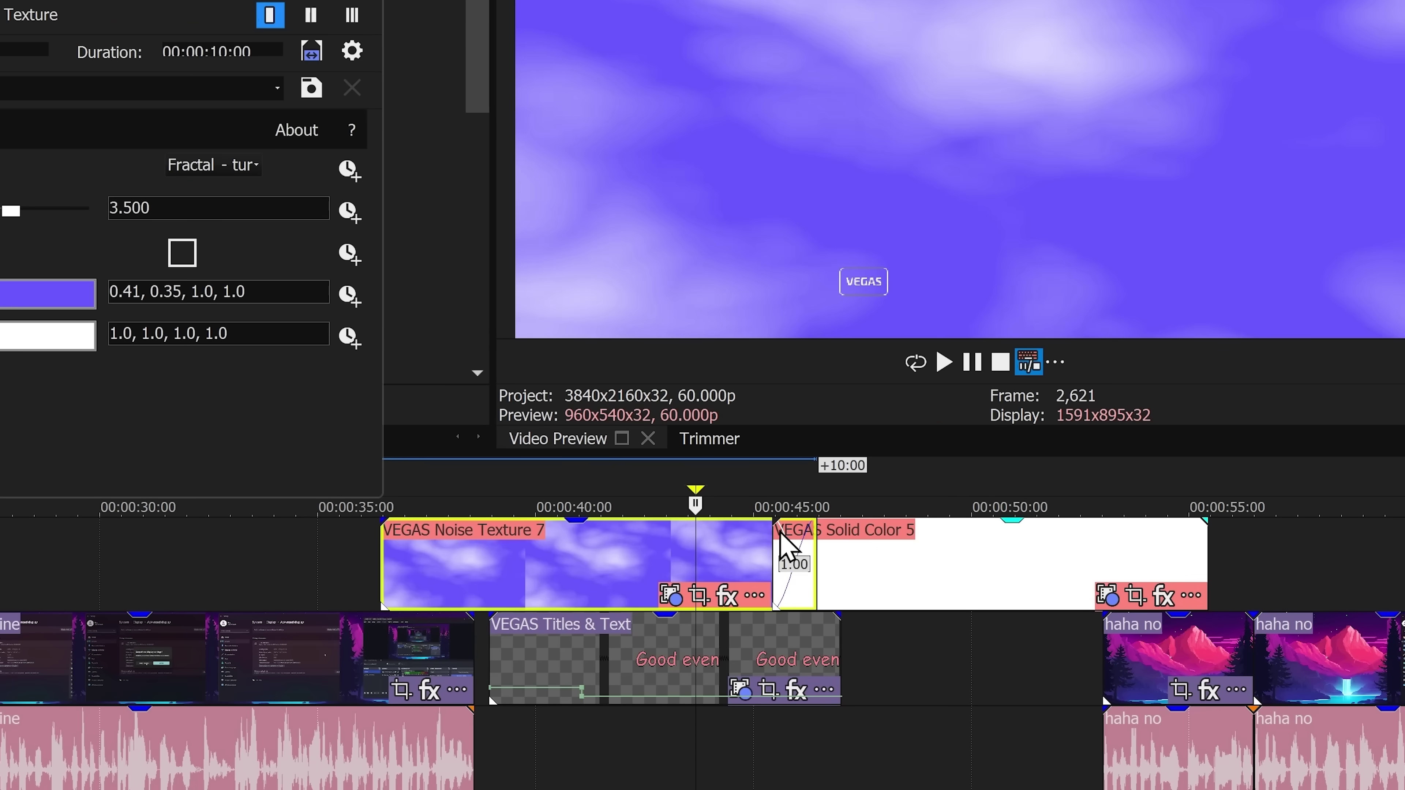
Step: Switch to Premiere Pro and move the short clip beside the gap over the track above and back toward the gap
key("alt+Tab")
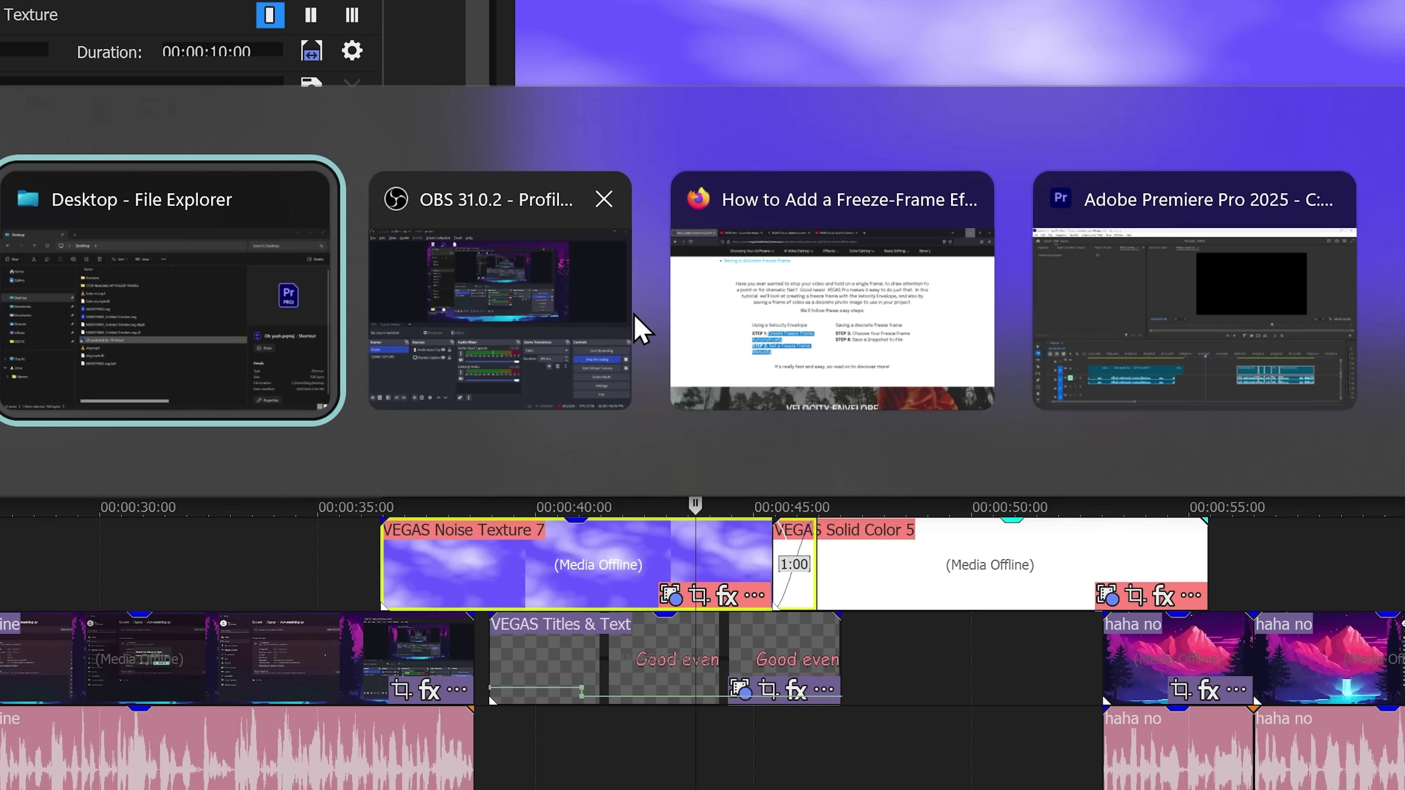
left_click(1097, 352)
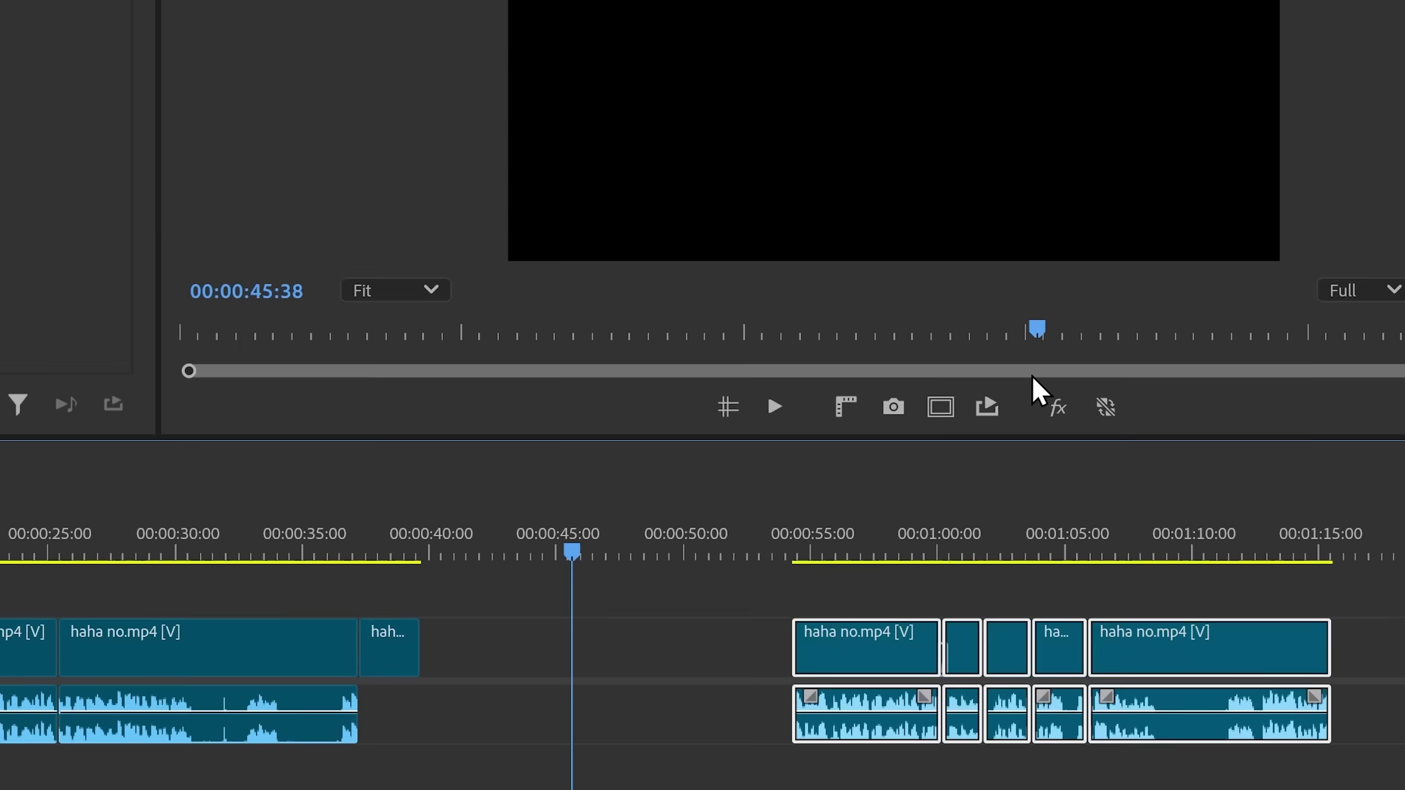
left_click_drag(398, 658, 306, 600)
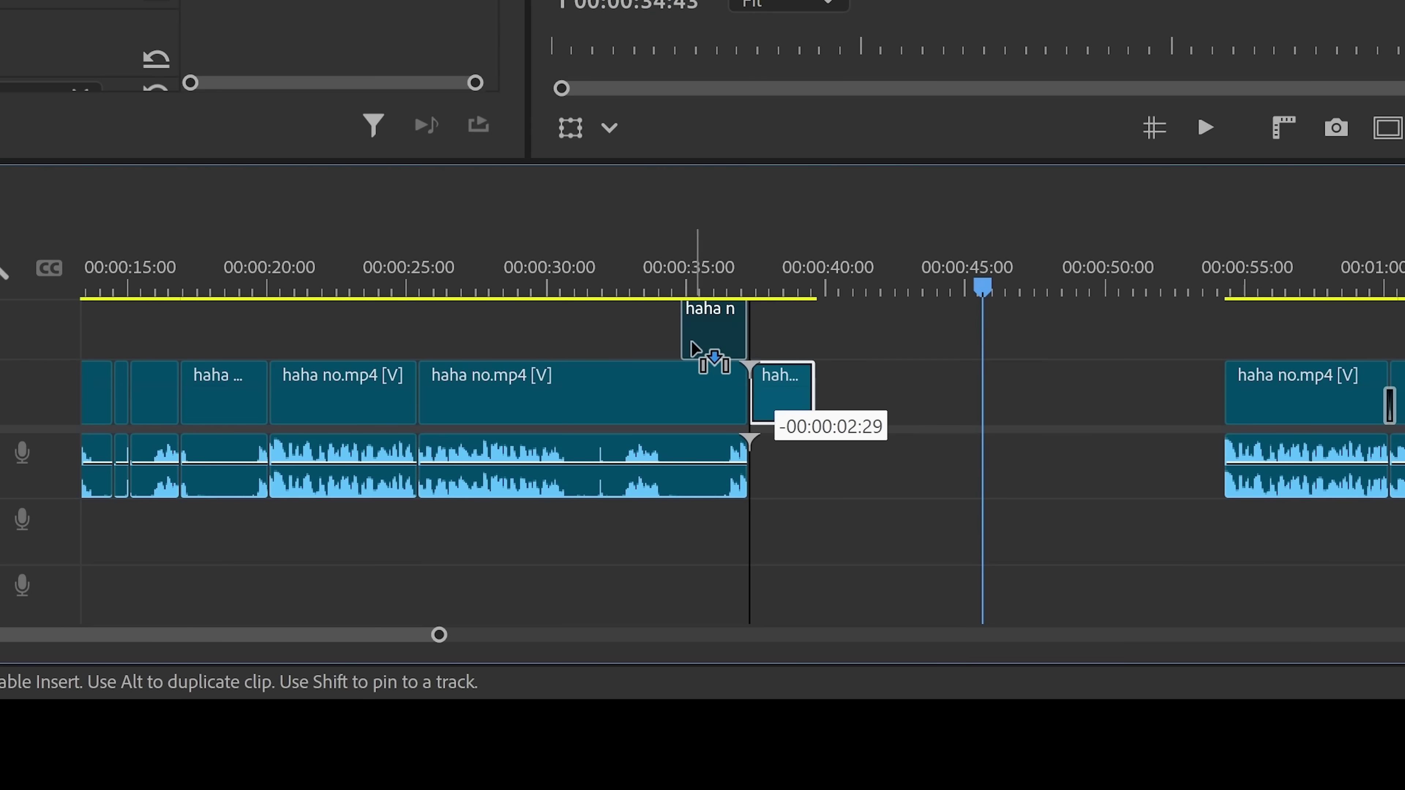
left_click_drag(545, 348, 885, 404)
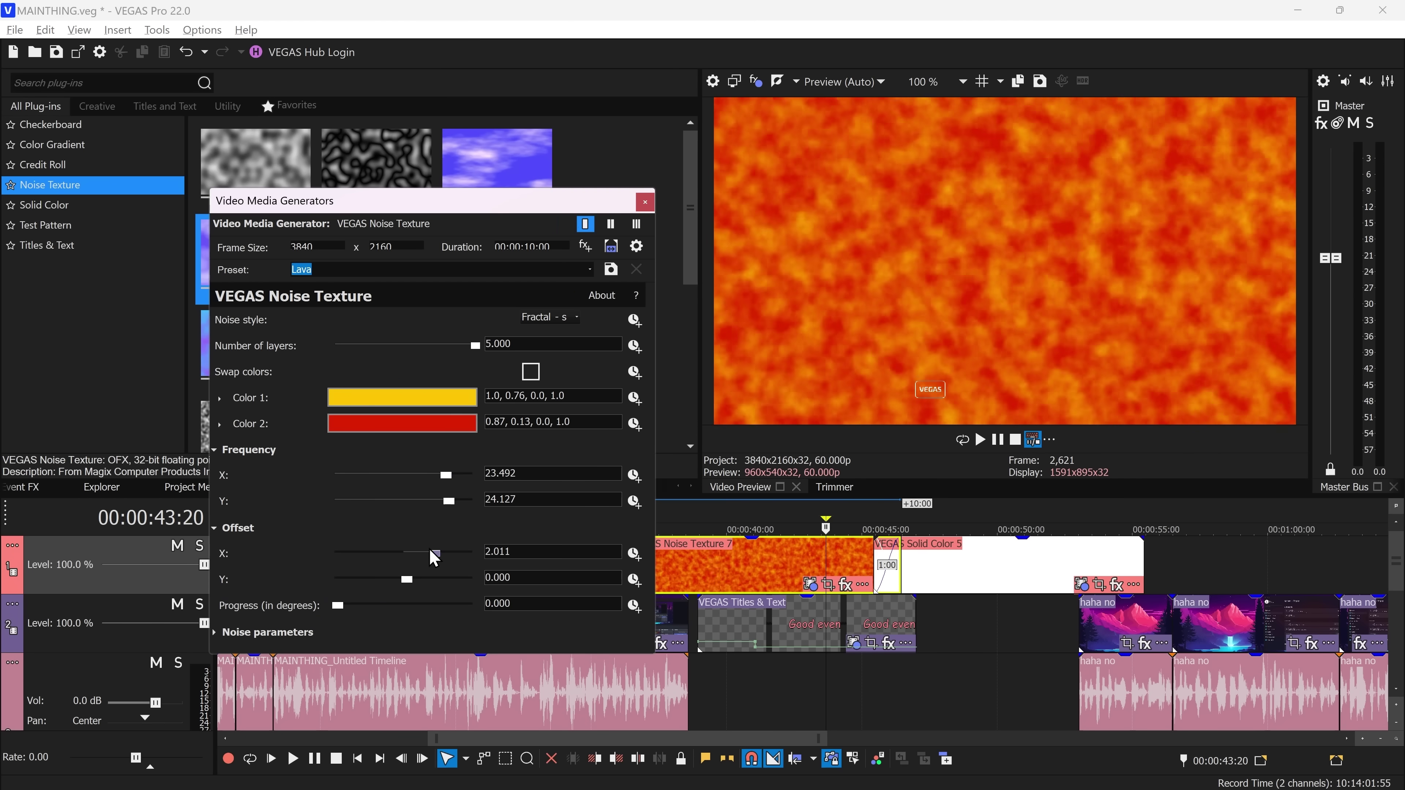
Step: In VEGAS Pro, set the Lava texture's offset to X 3.307 and Y 2.196, keyframe the X offset at 0.132 at 00:00:01:26, and play the event
mouse_move(434, 556)
left_mouse_down()
mouse_move(398, 556)
mouse_move(453, 555)
mouse_move(437, 581)
left_mouse_up()
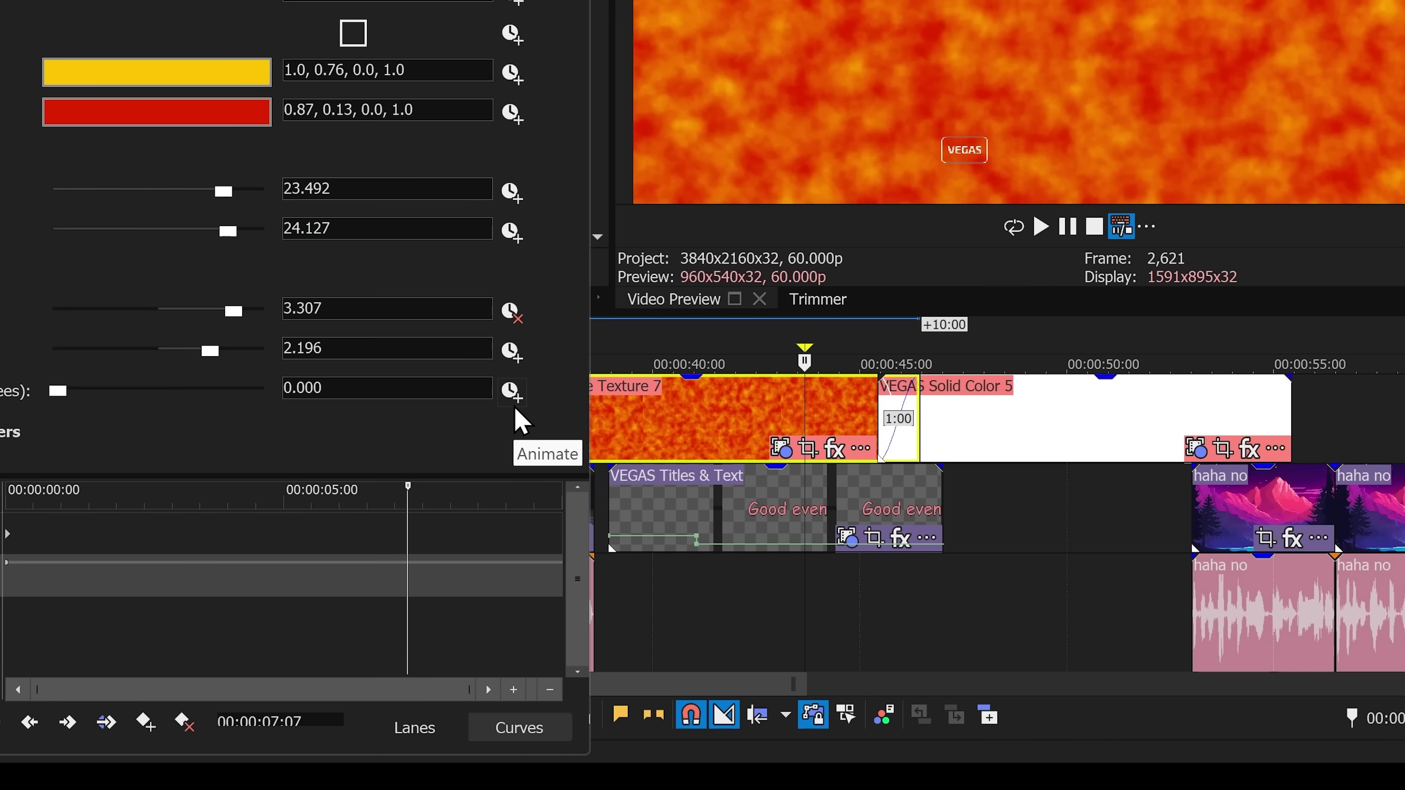
left_click_drag(408, 495, 110, 496)
left_click_drag(233, 313, 206, 317)
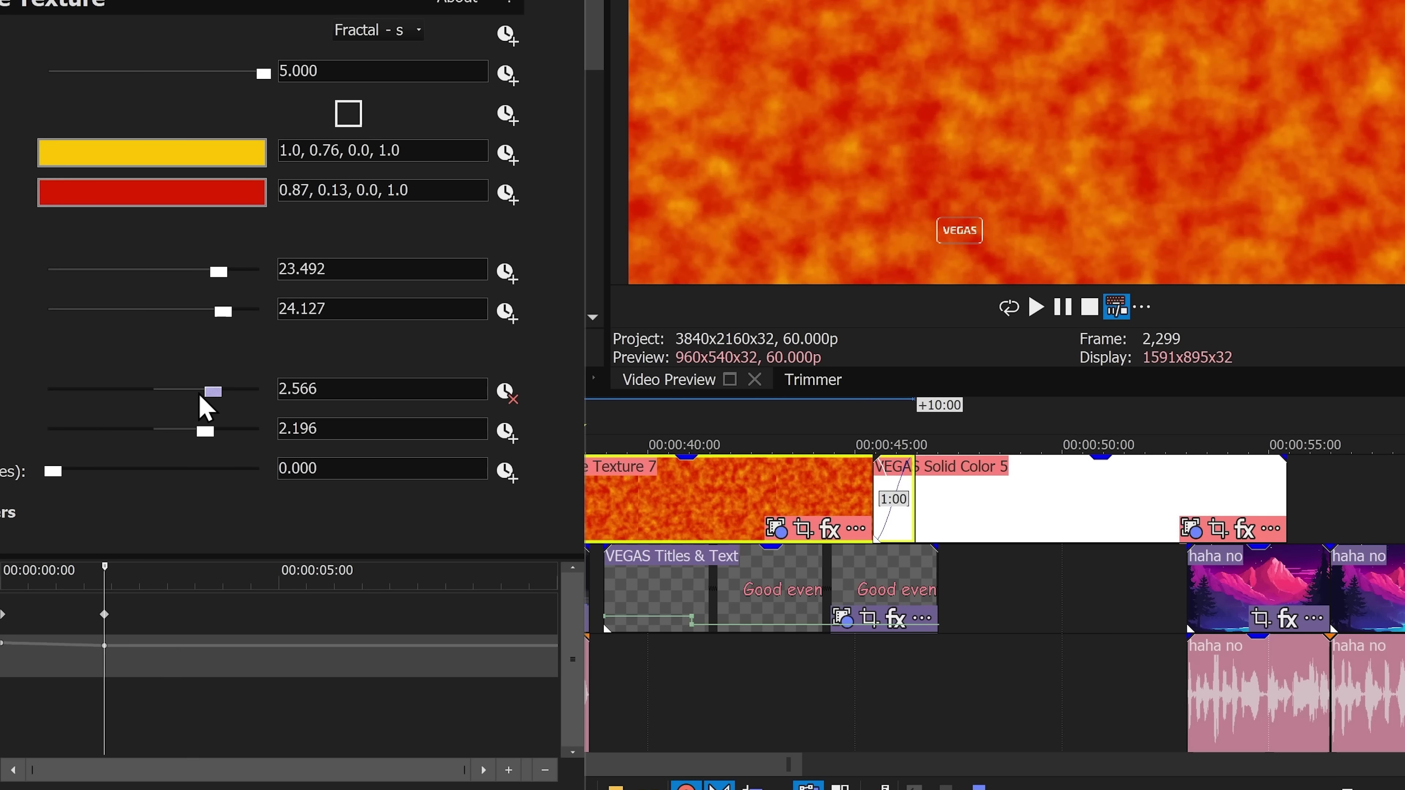
left_click_drag(200, 398, 159, 393)
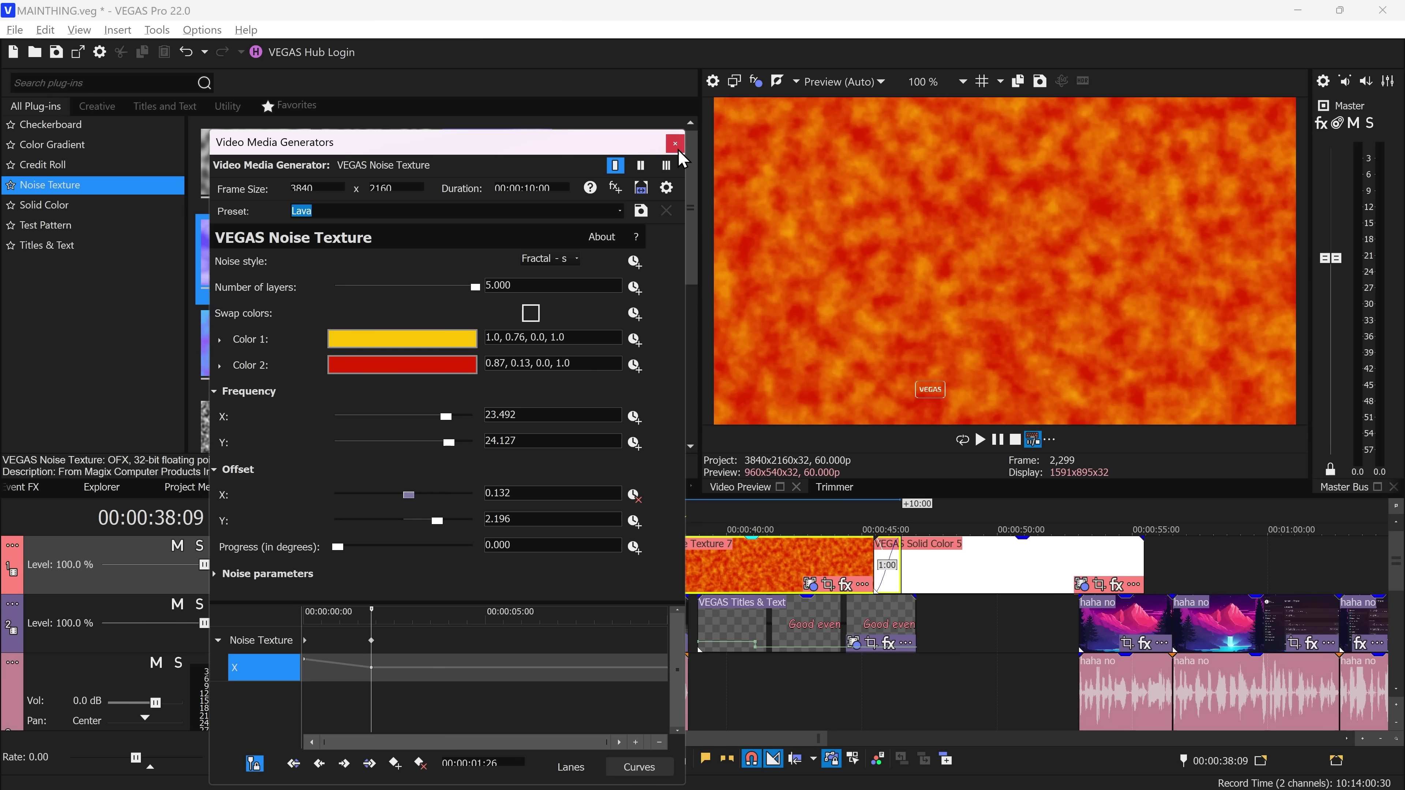
left_click(675, 144)
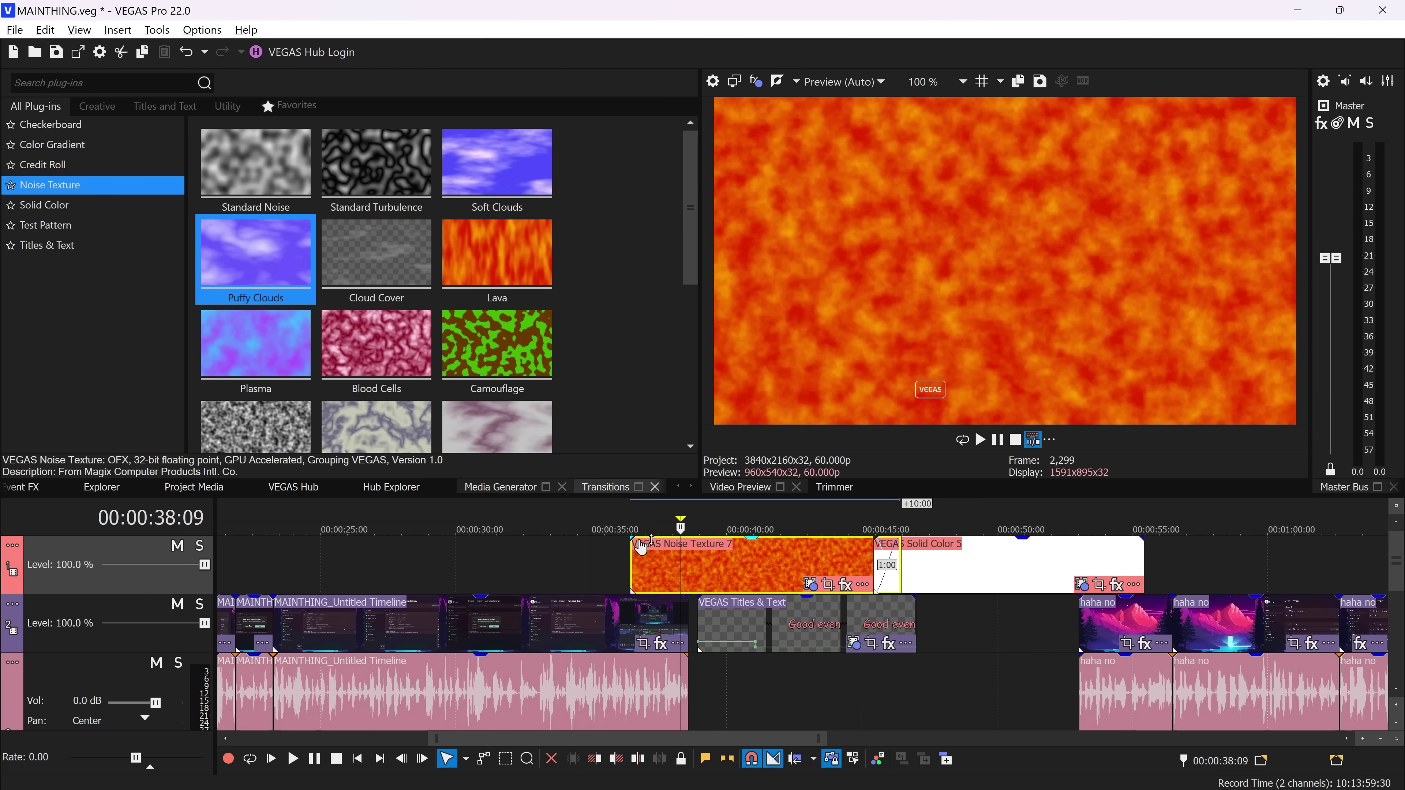
left_click(631, 528)
key("space")
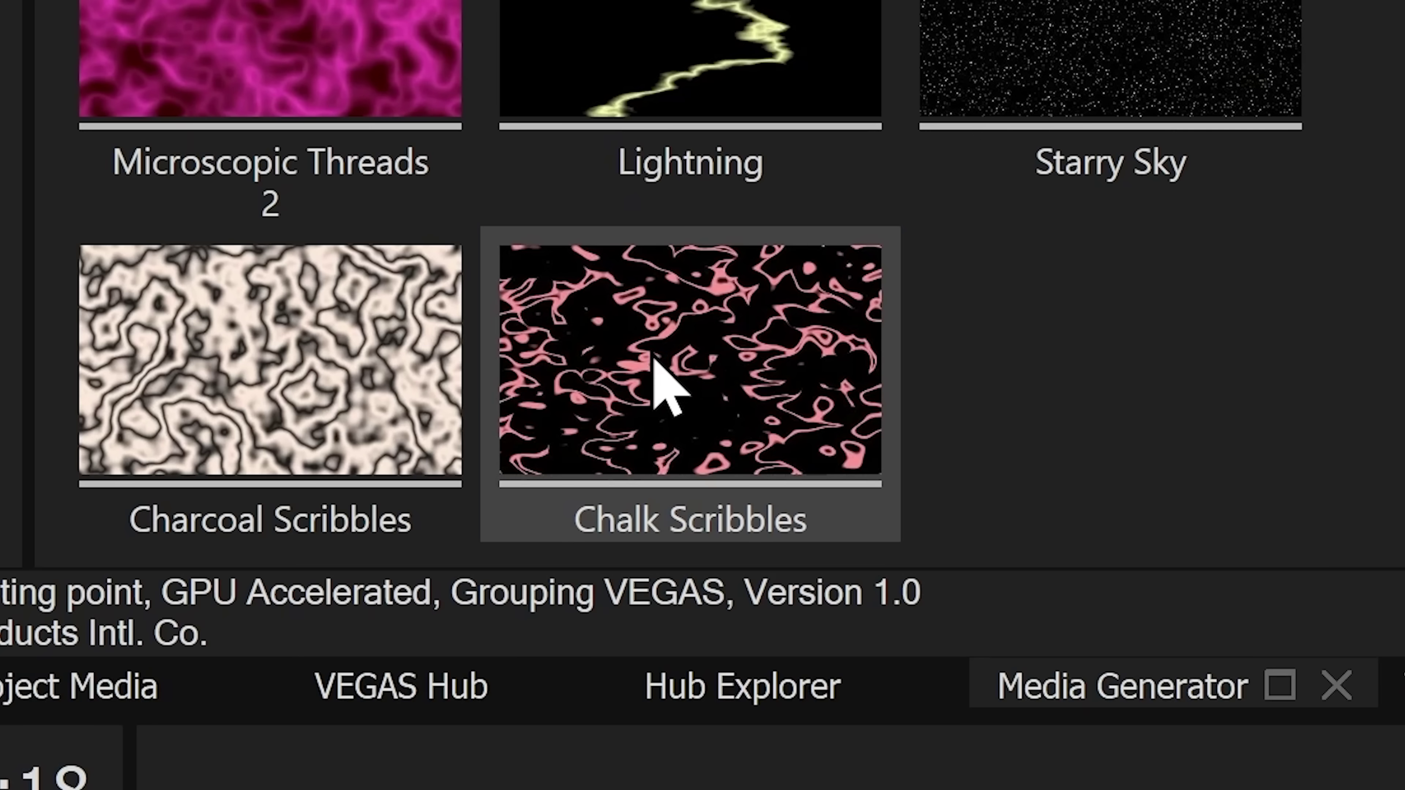
Step: Add a Chalk Scribbles noise texture event on the track above the title and close its settings
mouse_move(658, 377)
left_mouse_down()
mouse_move(737, 343)
mouse_move(758, 355)
mouse_move(587, 368)
left_mouse_up()
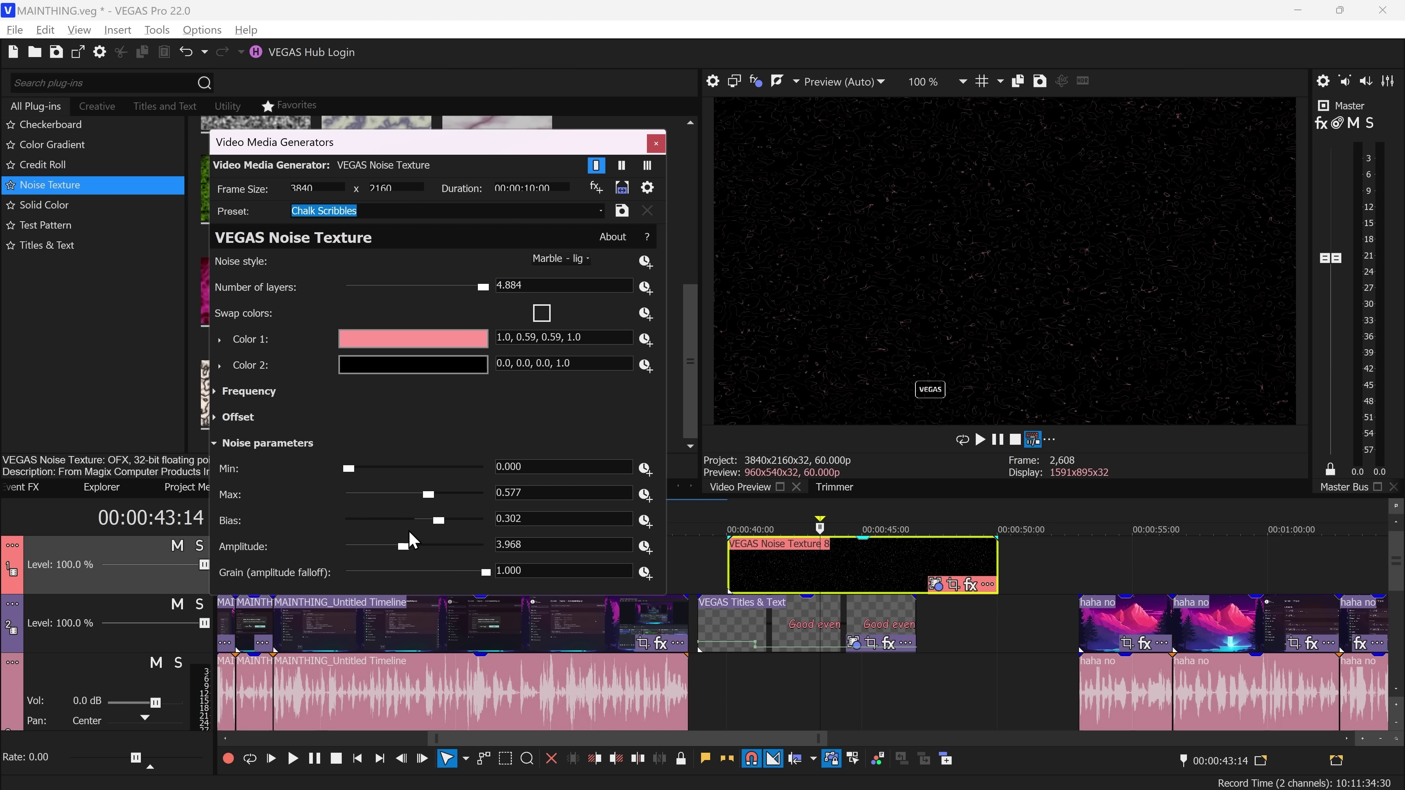
left_click(656, 145)
Step: Add a Fancy Wooden Board color gradient event above the title and shift its upper control point slightly
scroll(530, 377, "up", 6)
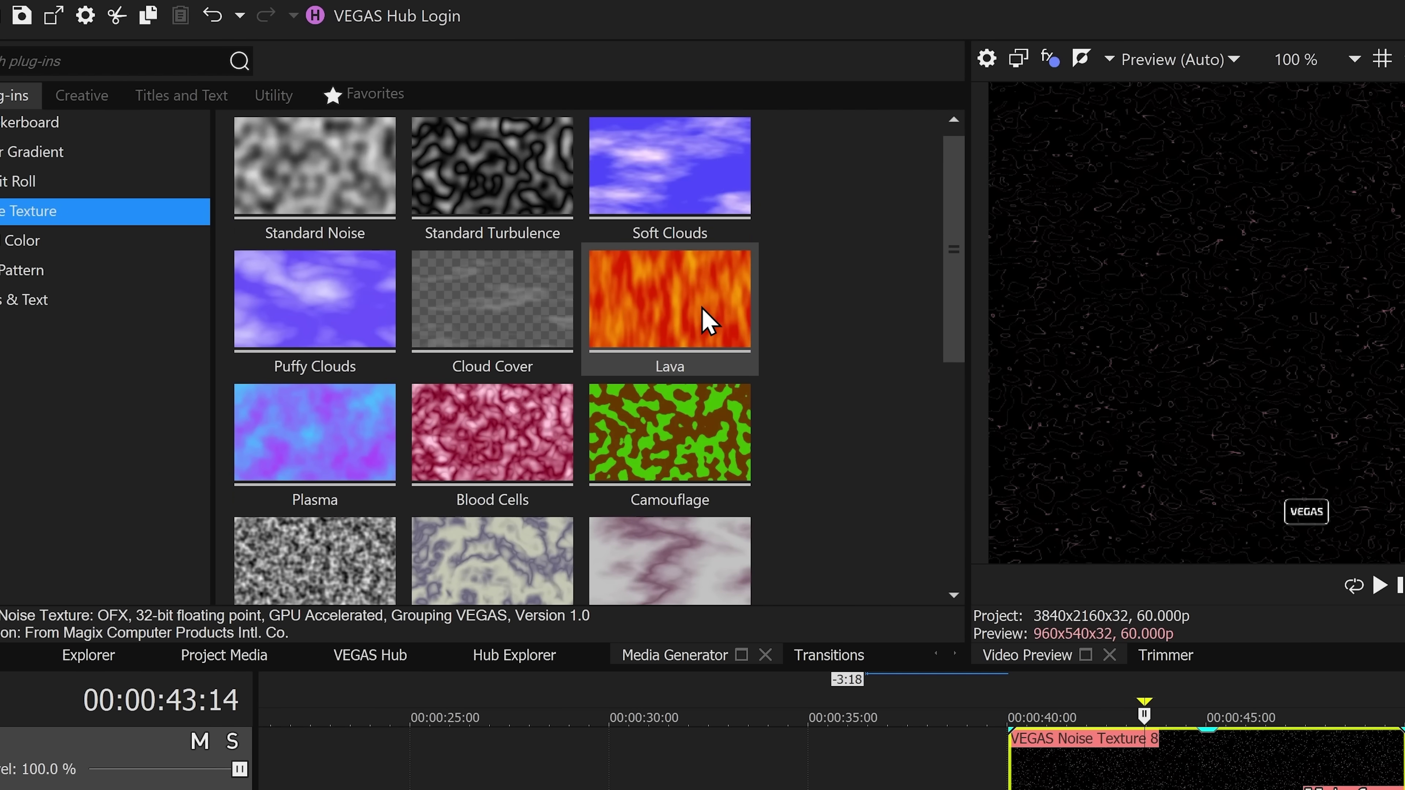
scroll(638, 581, "down", 10)
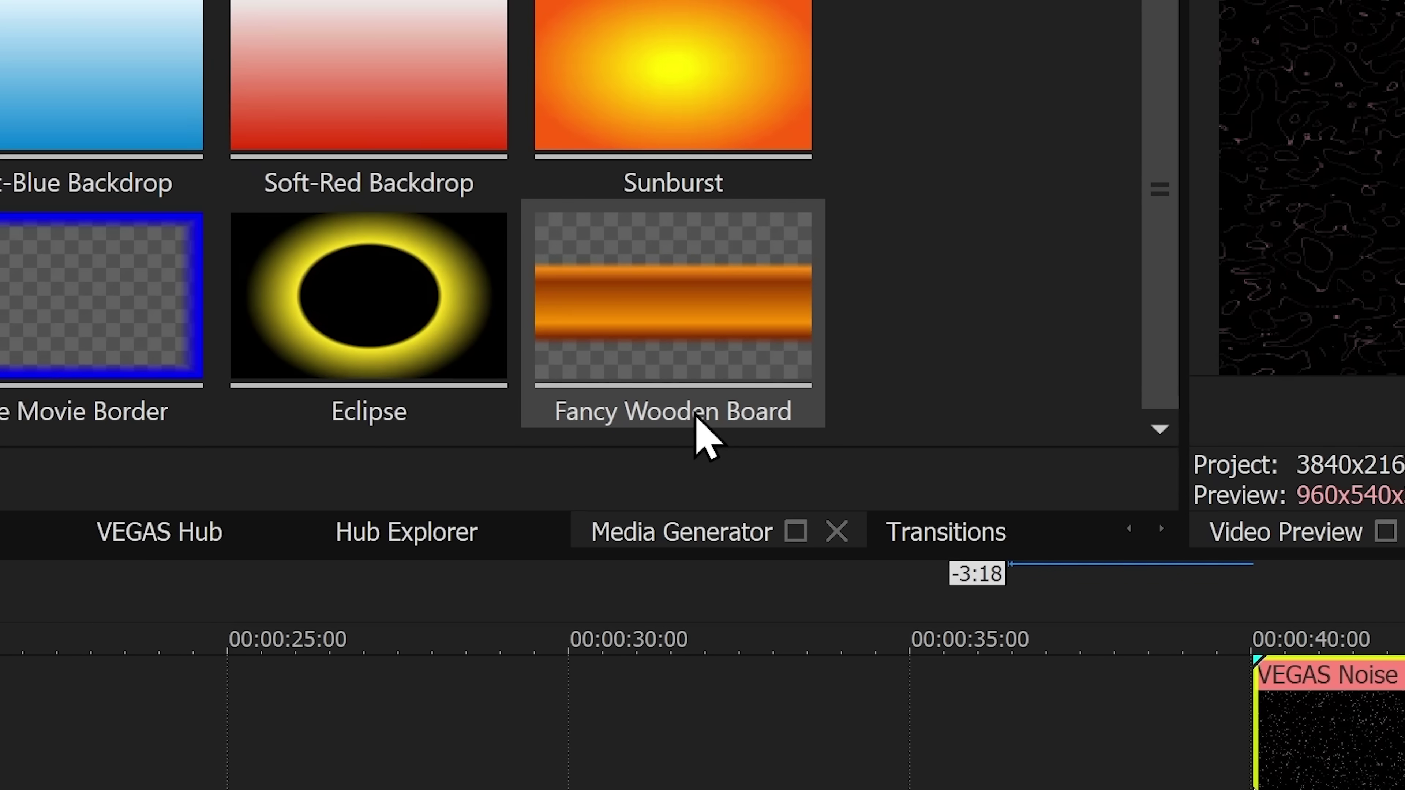
double_click(774, 419)
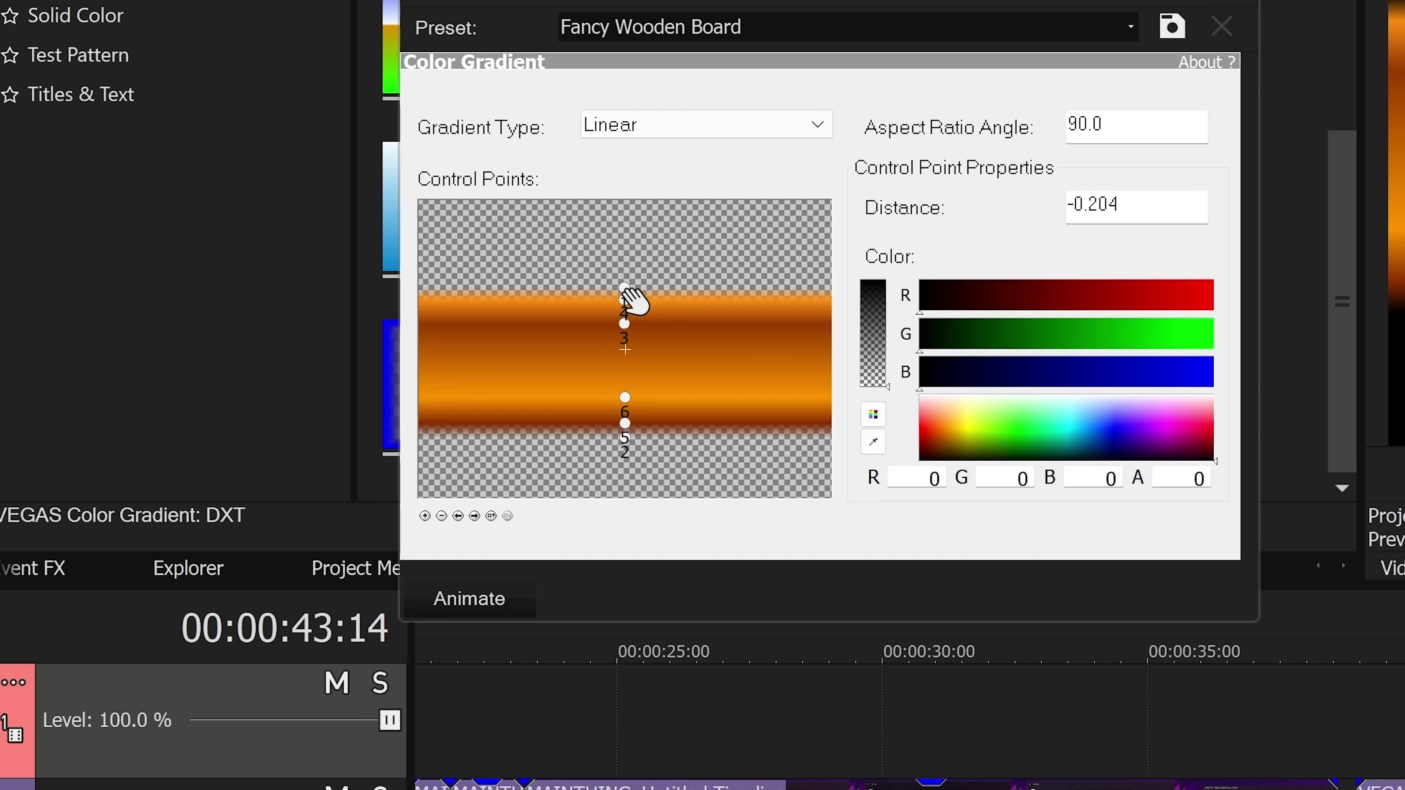
mouse_move(631, 296)
left_mouse_down()
mouse_move(639, 263)
mouse_move(627, 251)
mouse_move(626, 294)
left_mouse_up()
Step: Try the Elliptical and Rectangular gradient types on the wooden board gradient
left_click(771, 126)
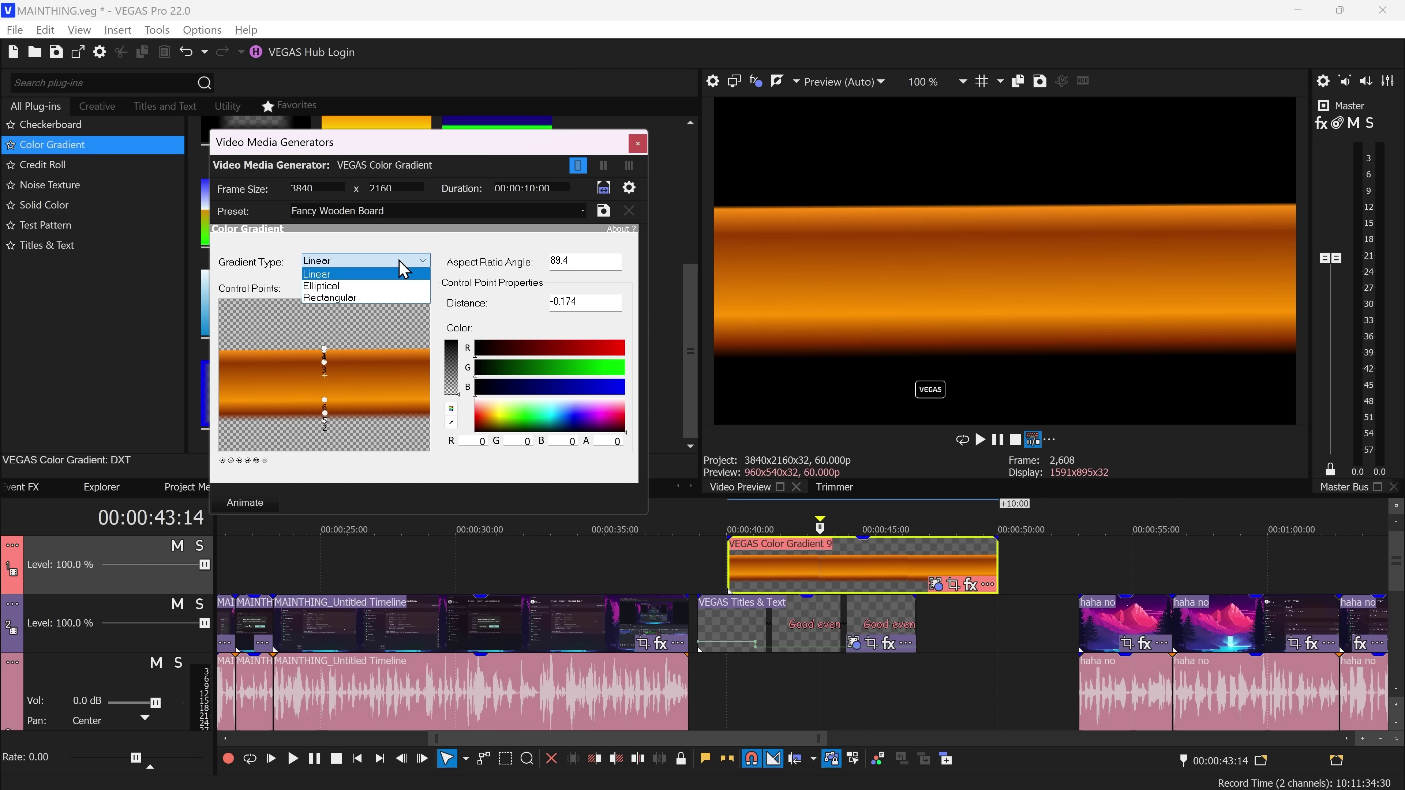
left_click(370, 285)
left_click(382, 261)
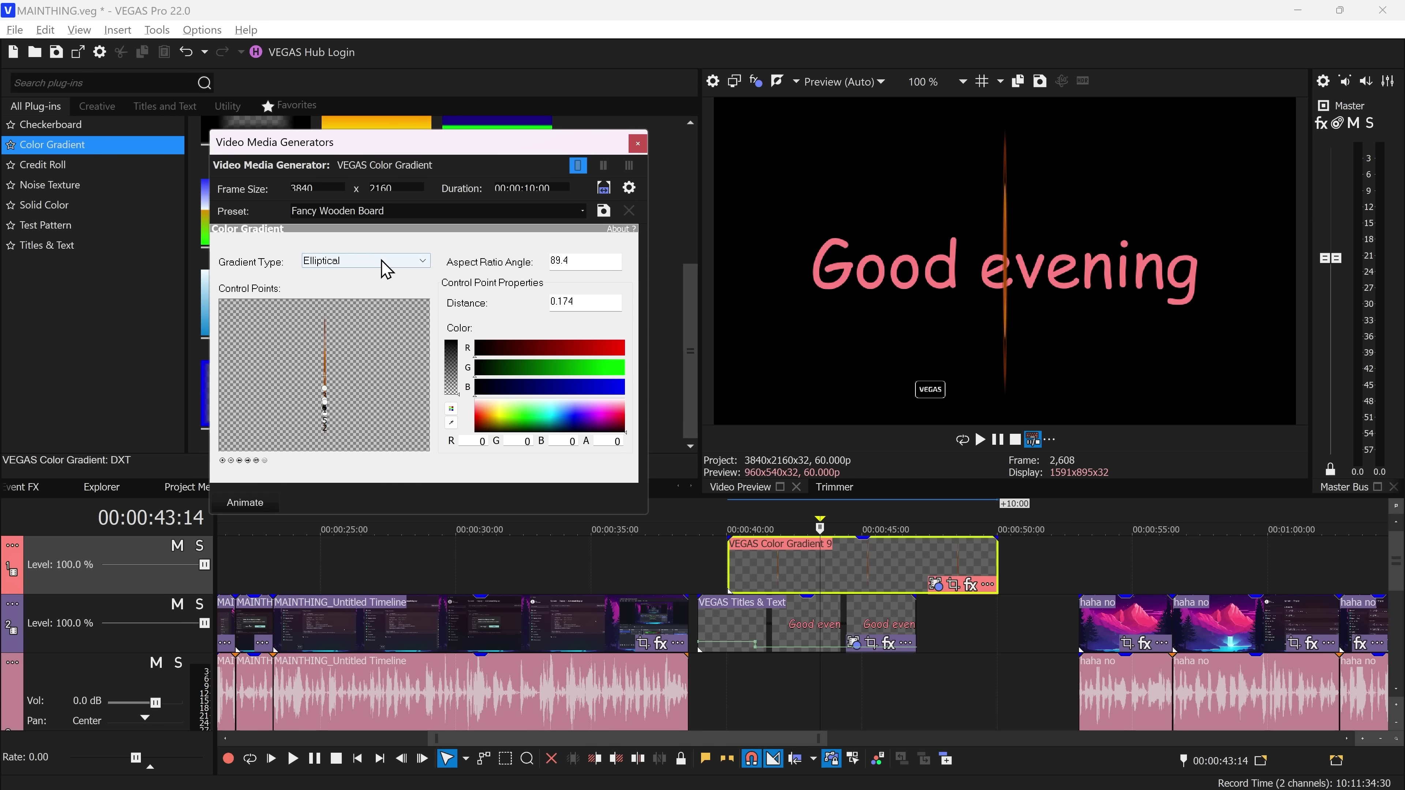
left_click(359, 298)
Step: Return the gradient type to Linear, reposition the control points to tilt the orange band, and close the gradient settings
left_click(256, 463)
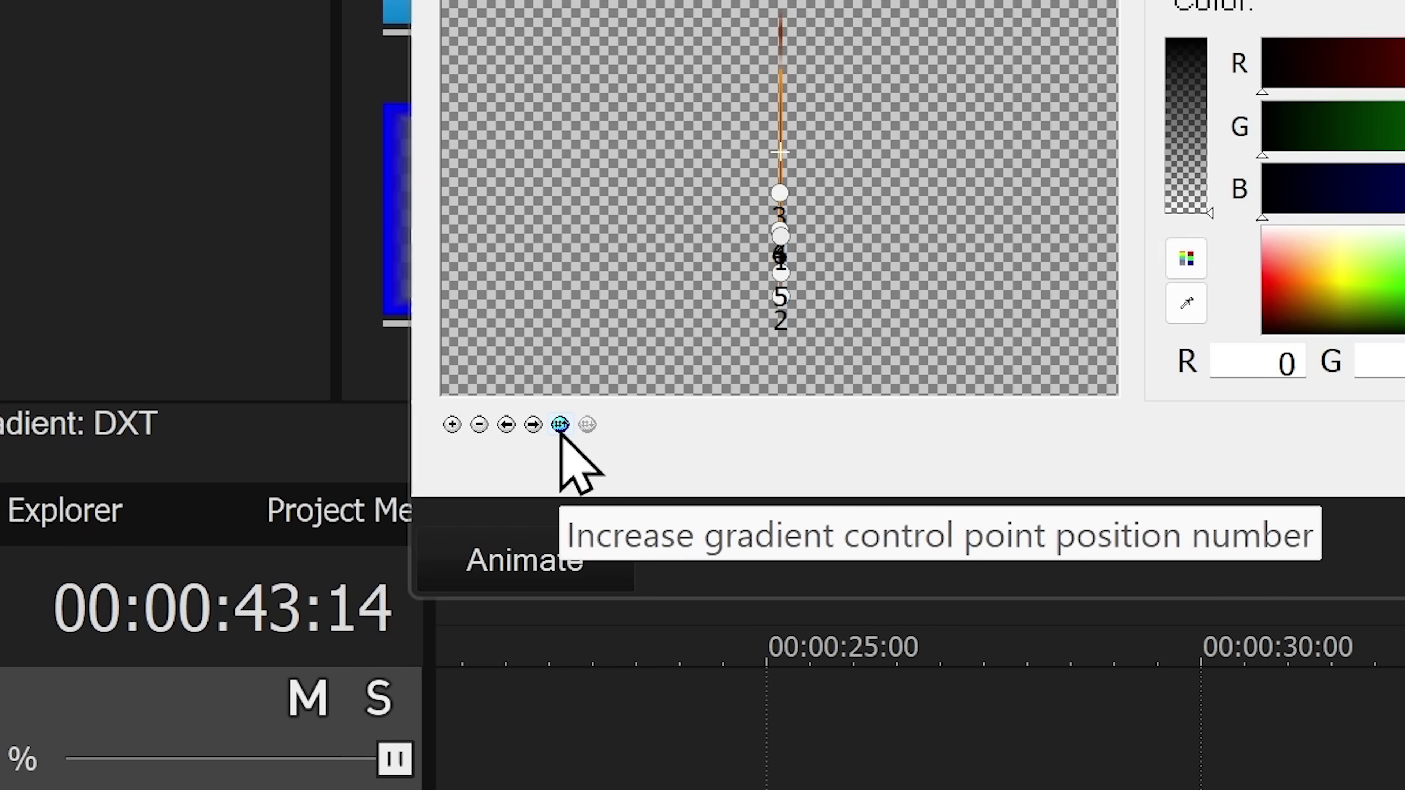
left_click_drag(780, 321, 803, 228)
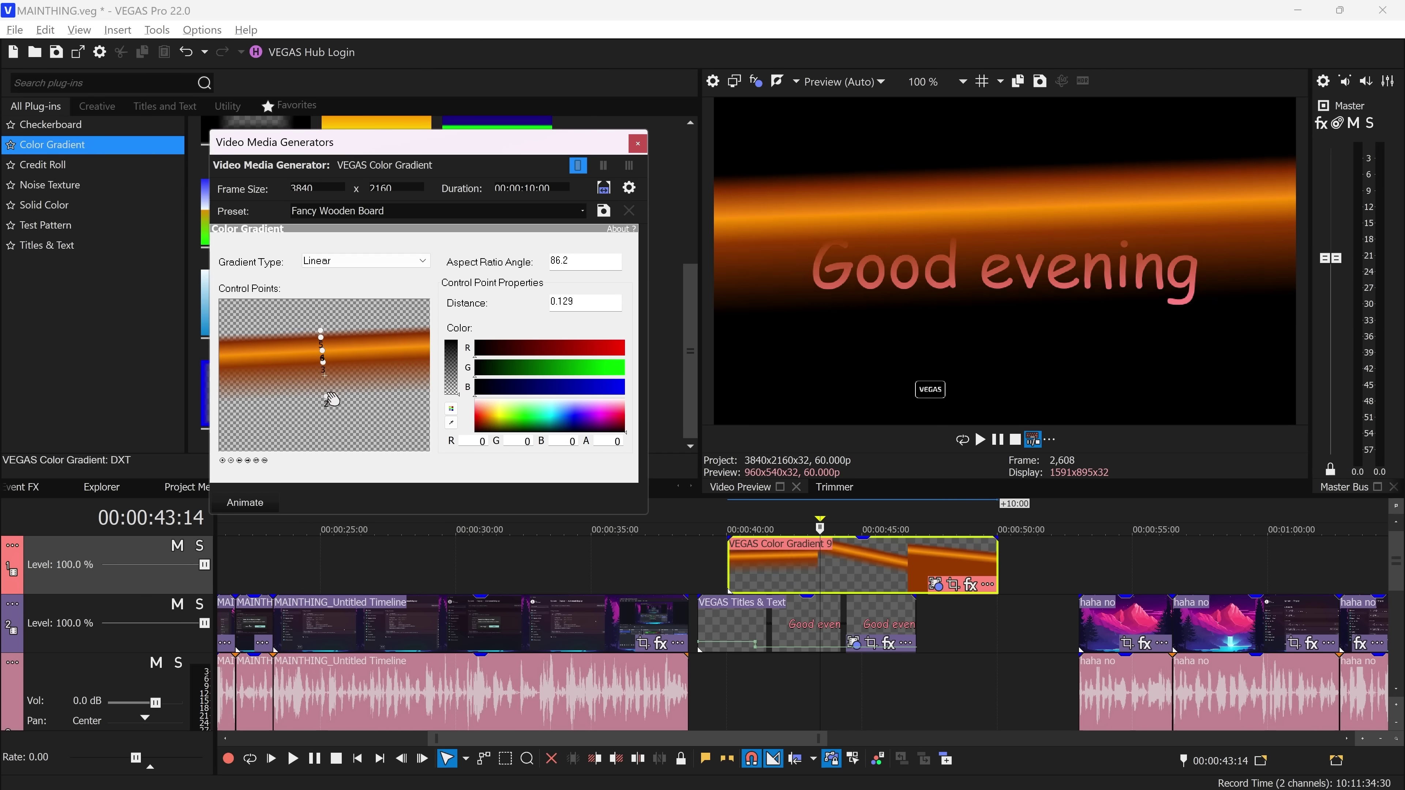
left_click(638, 144)
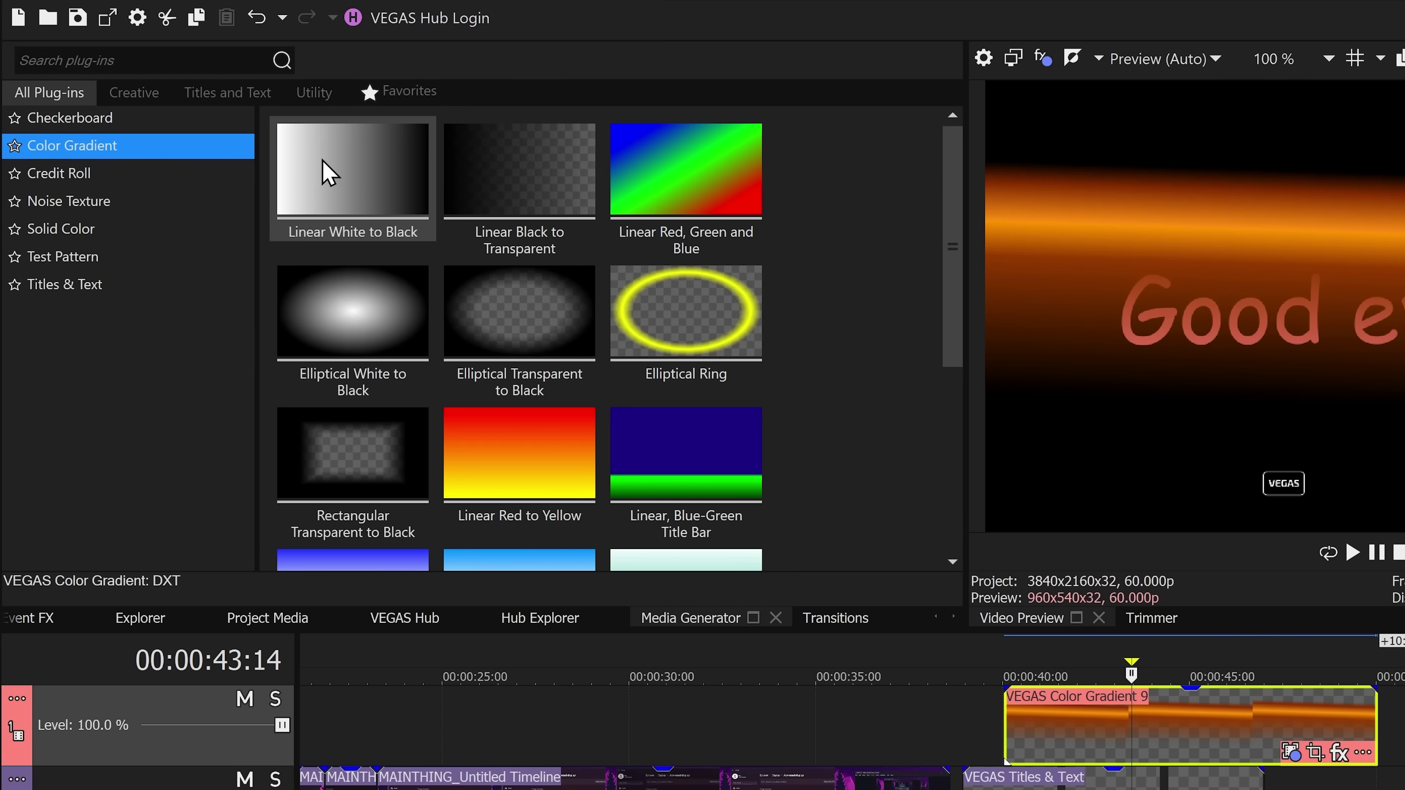
Step: Browse the Titles & Text presets and preview their animations, such as Bounce and Jump
left_click(79, 121)
scroll(618, 388, "down", 3)
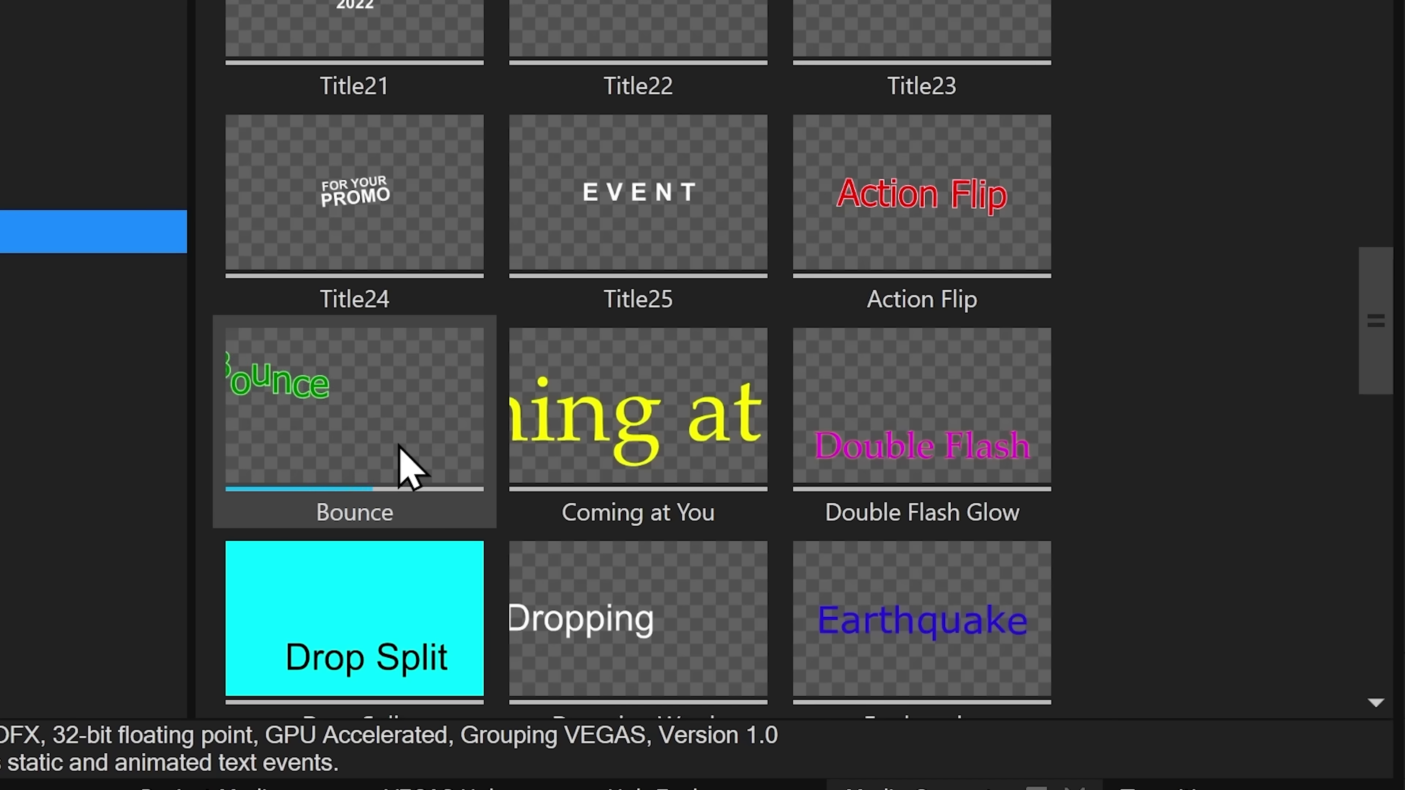
scroll(382, 459, "down", 3)
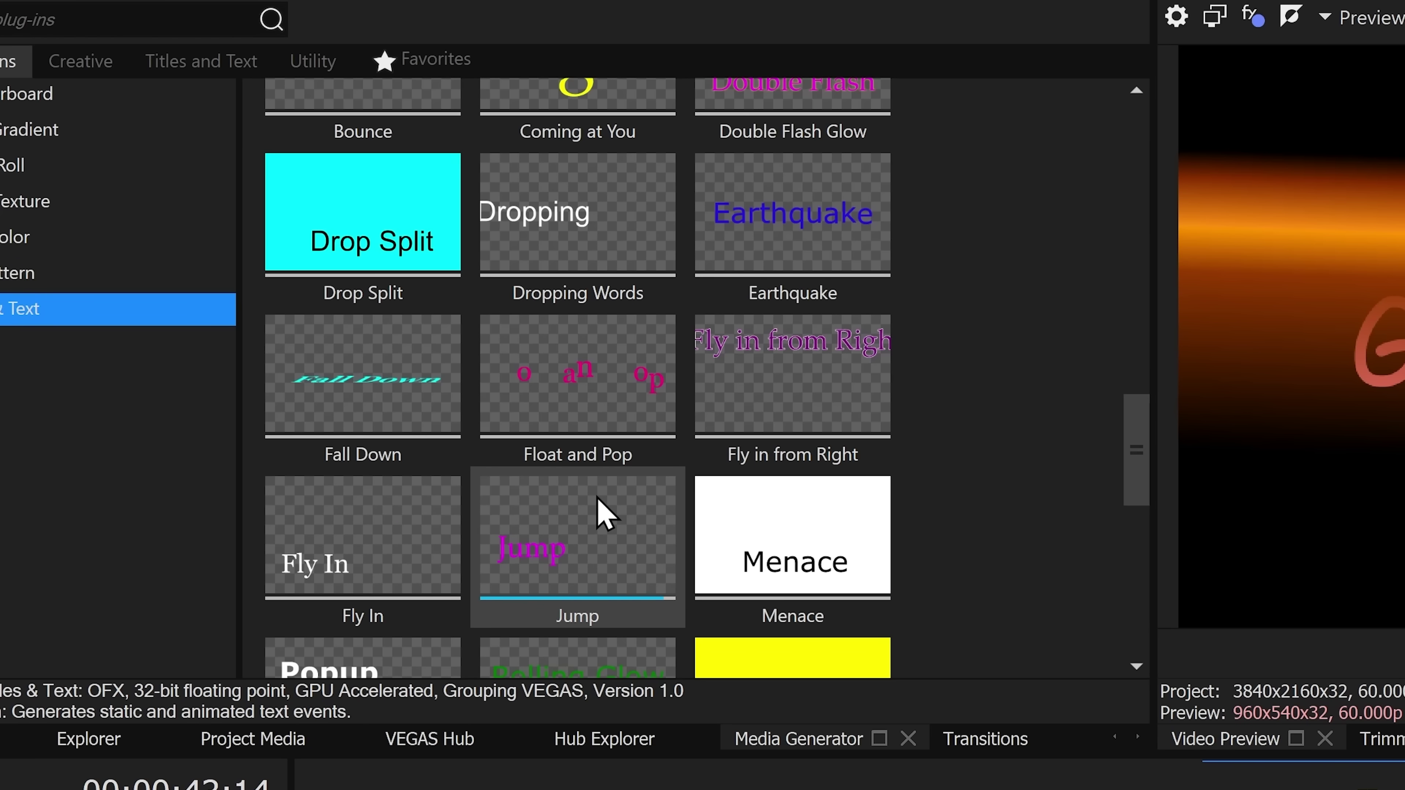
scroll(605, 515, "down", 5)
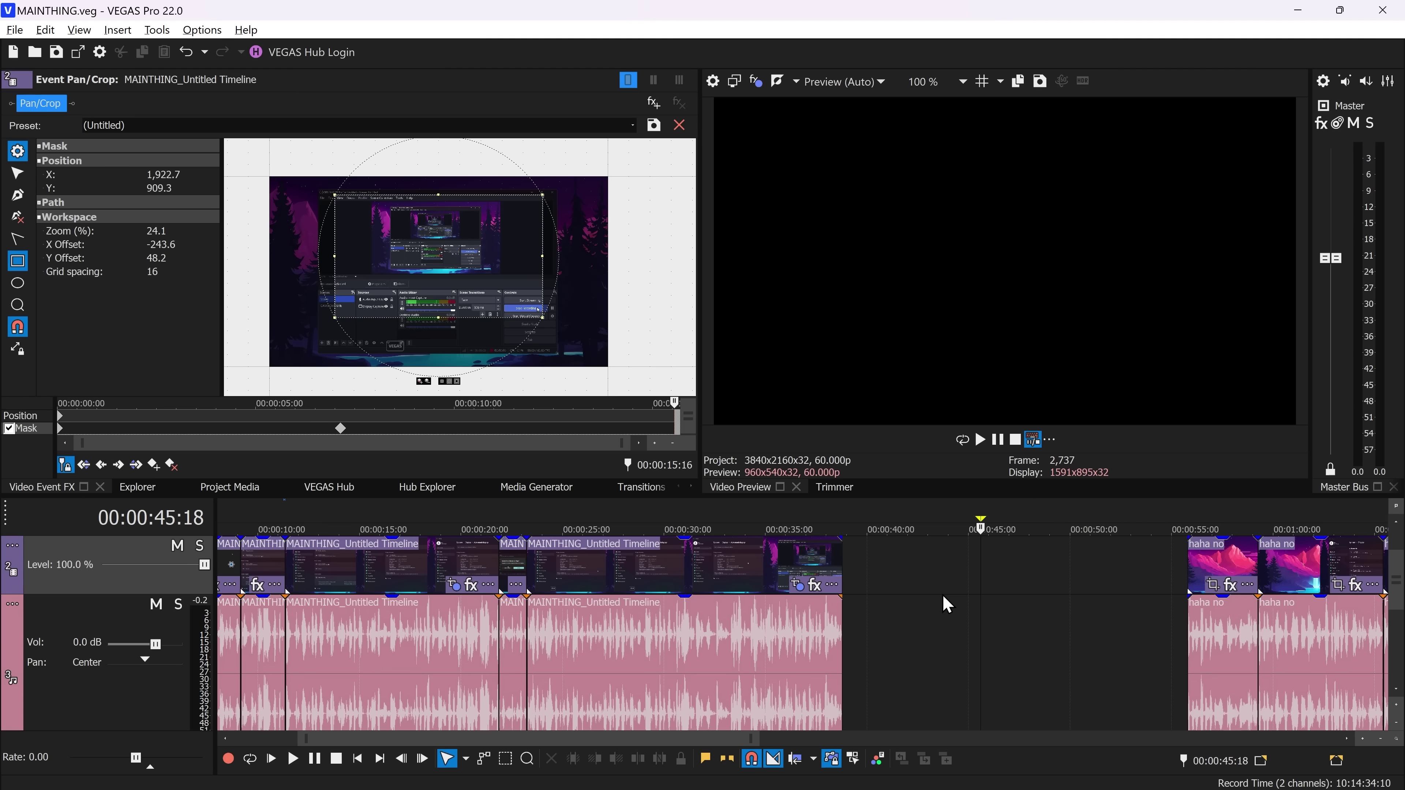
Step: Reposition the playhead within the last MAINTHING clip before the gap and play it
left_click(926, 594)
left_click(817, 656)
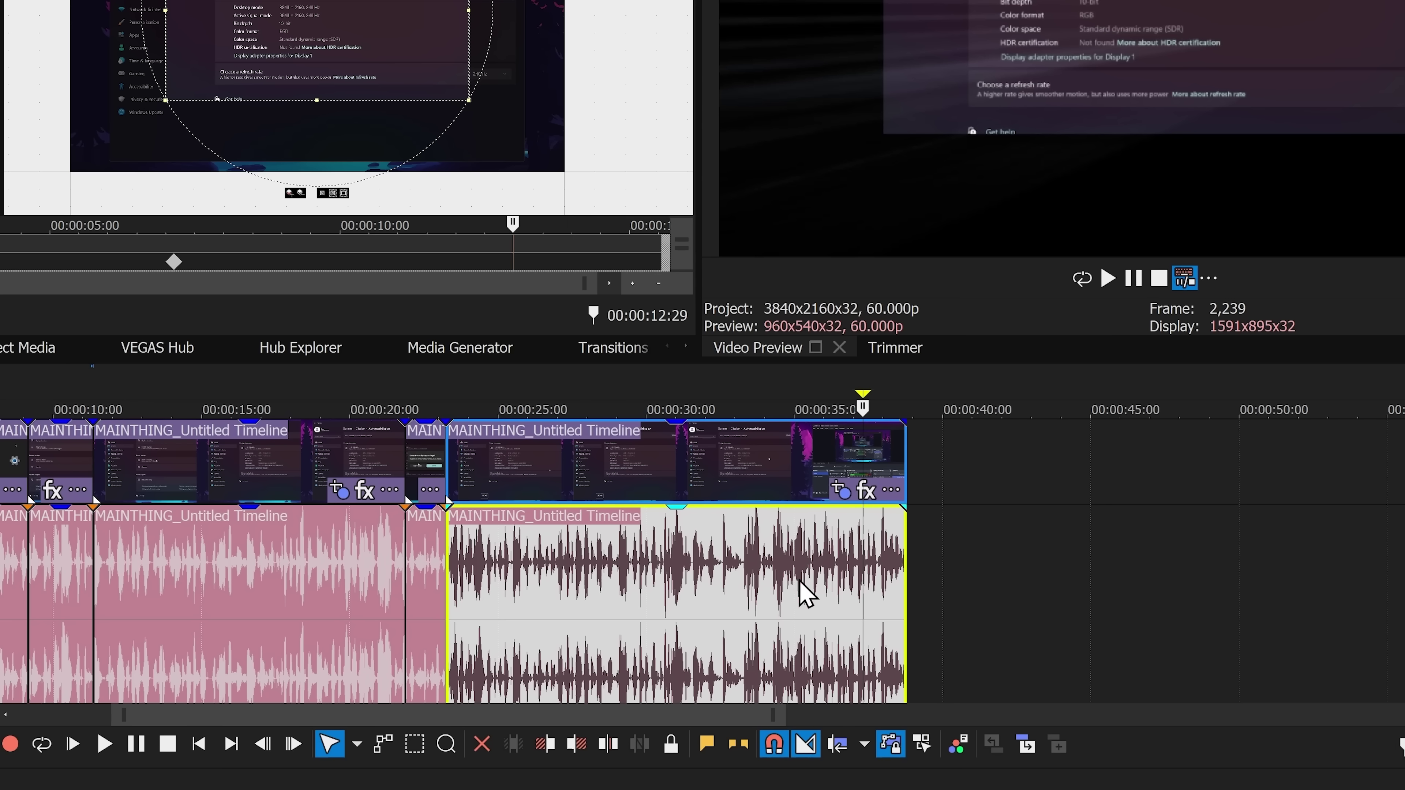
left_click(721, 612)
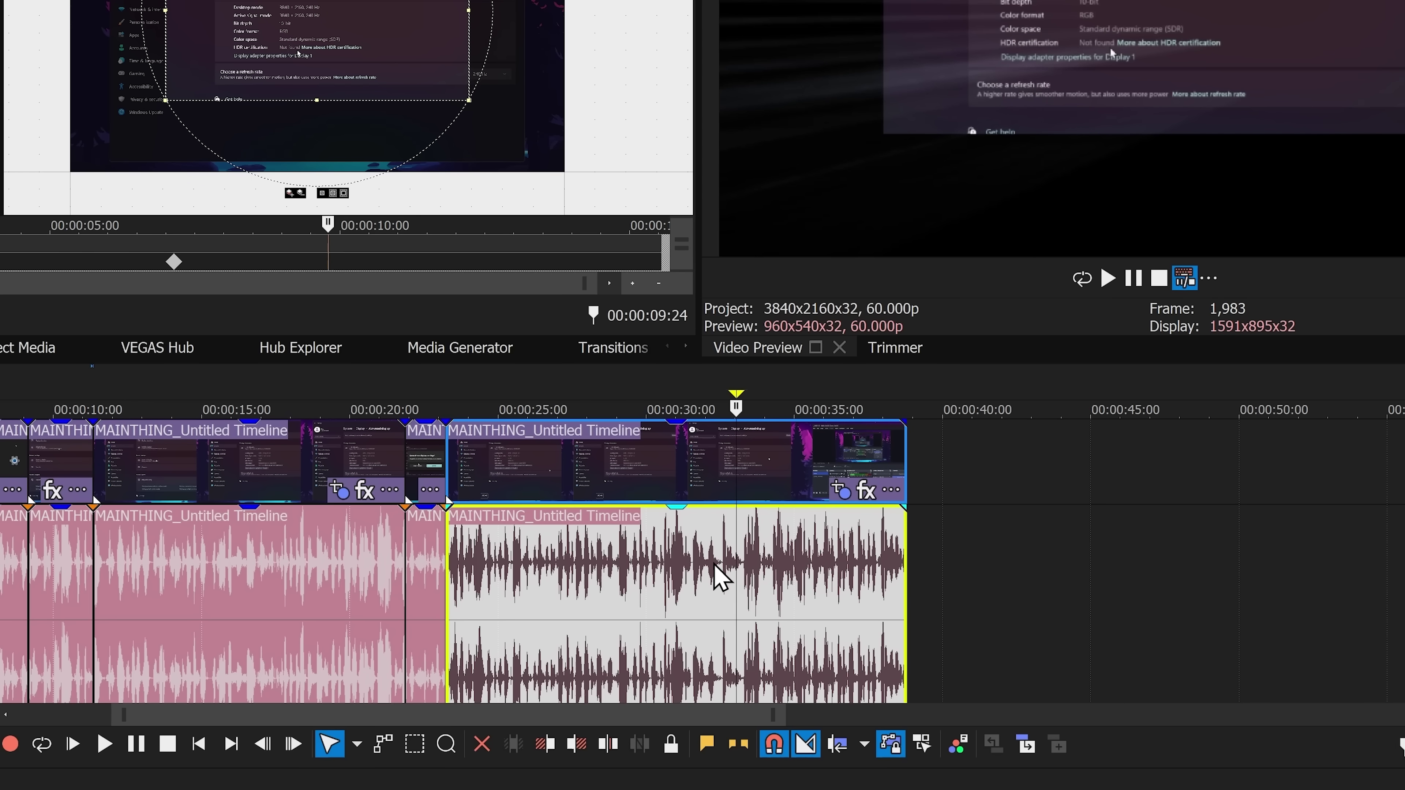
left_click(720, 563)
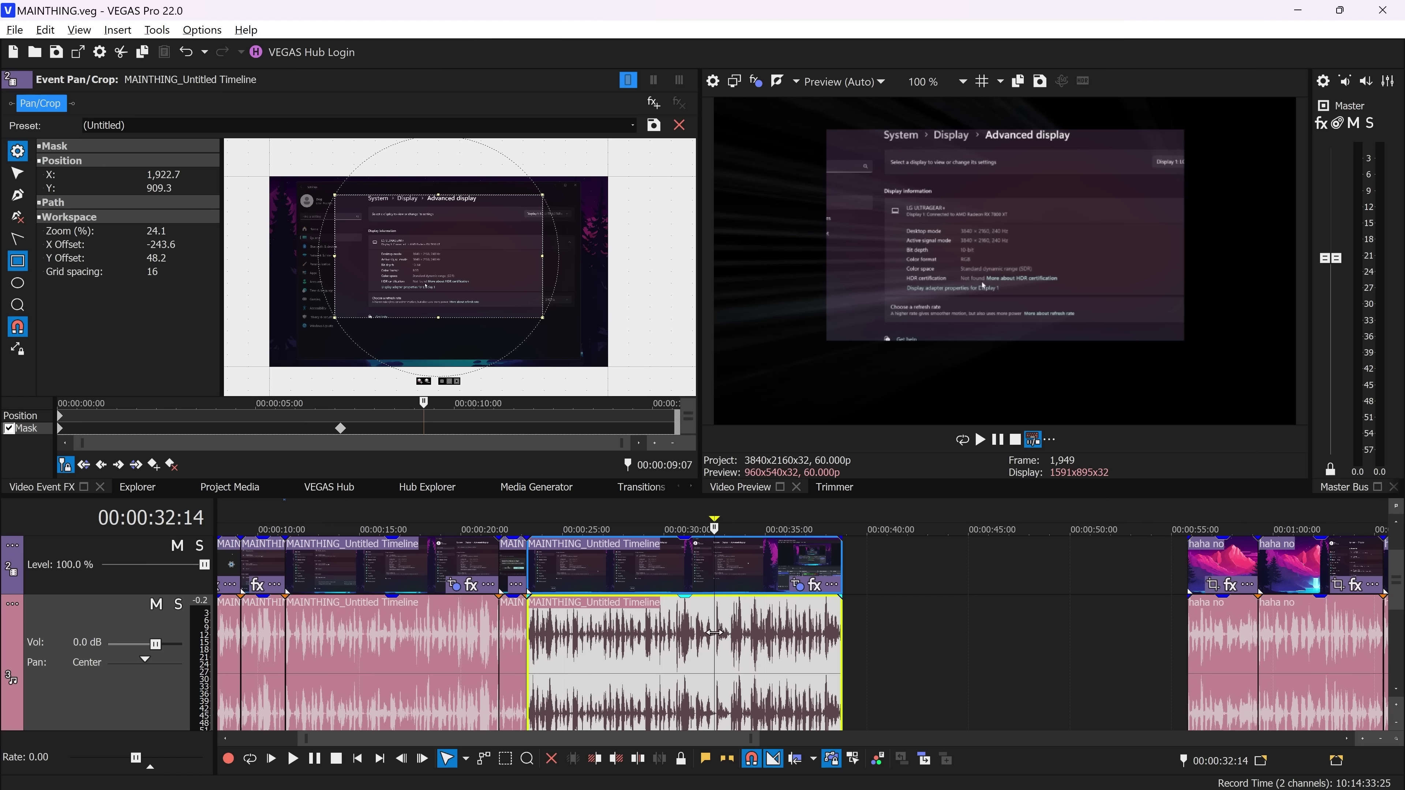
left_click(635, 605)
key("space")
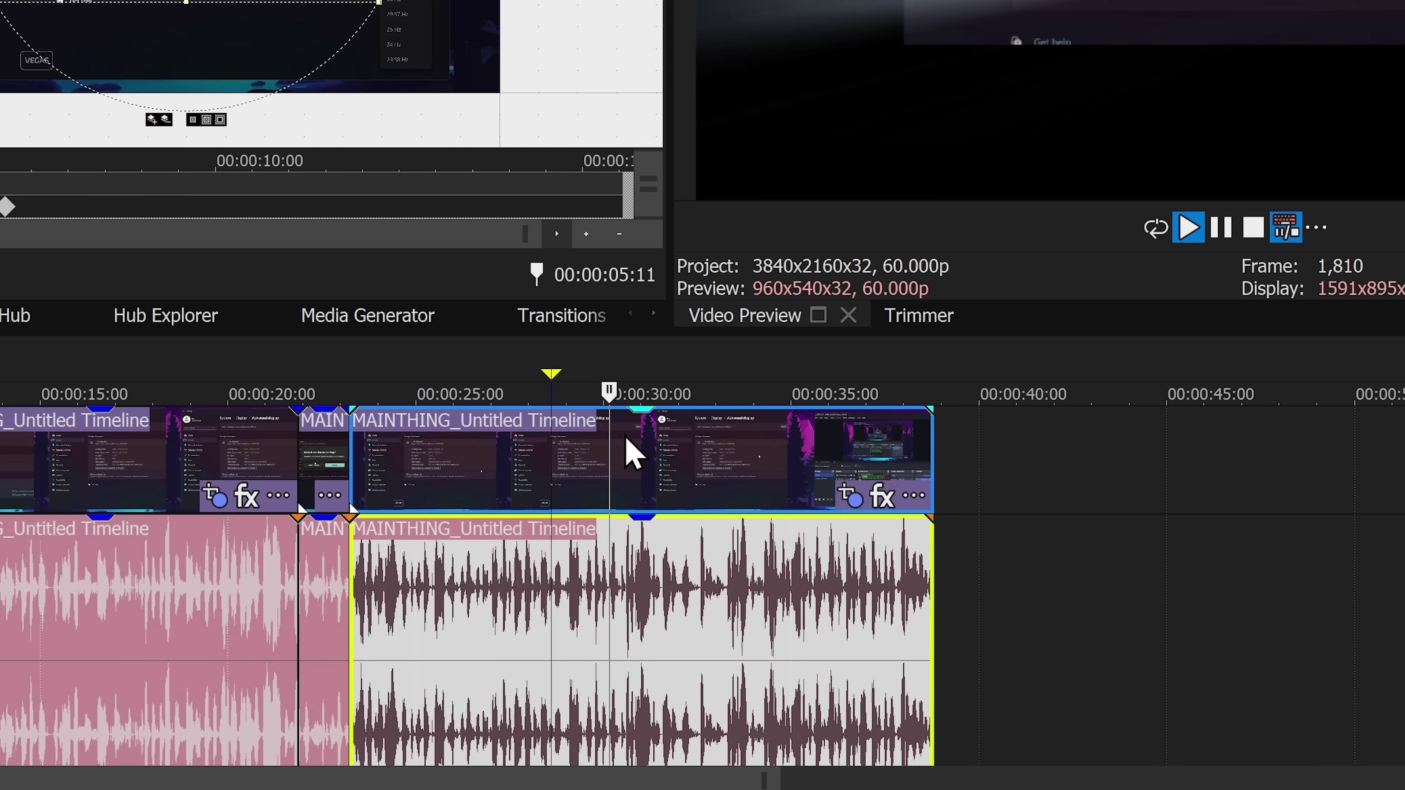
Step: Play the last MAINTHING clip before the gap from several points near its start, stopping playback between them
left_click(437, 567)
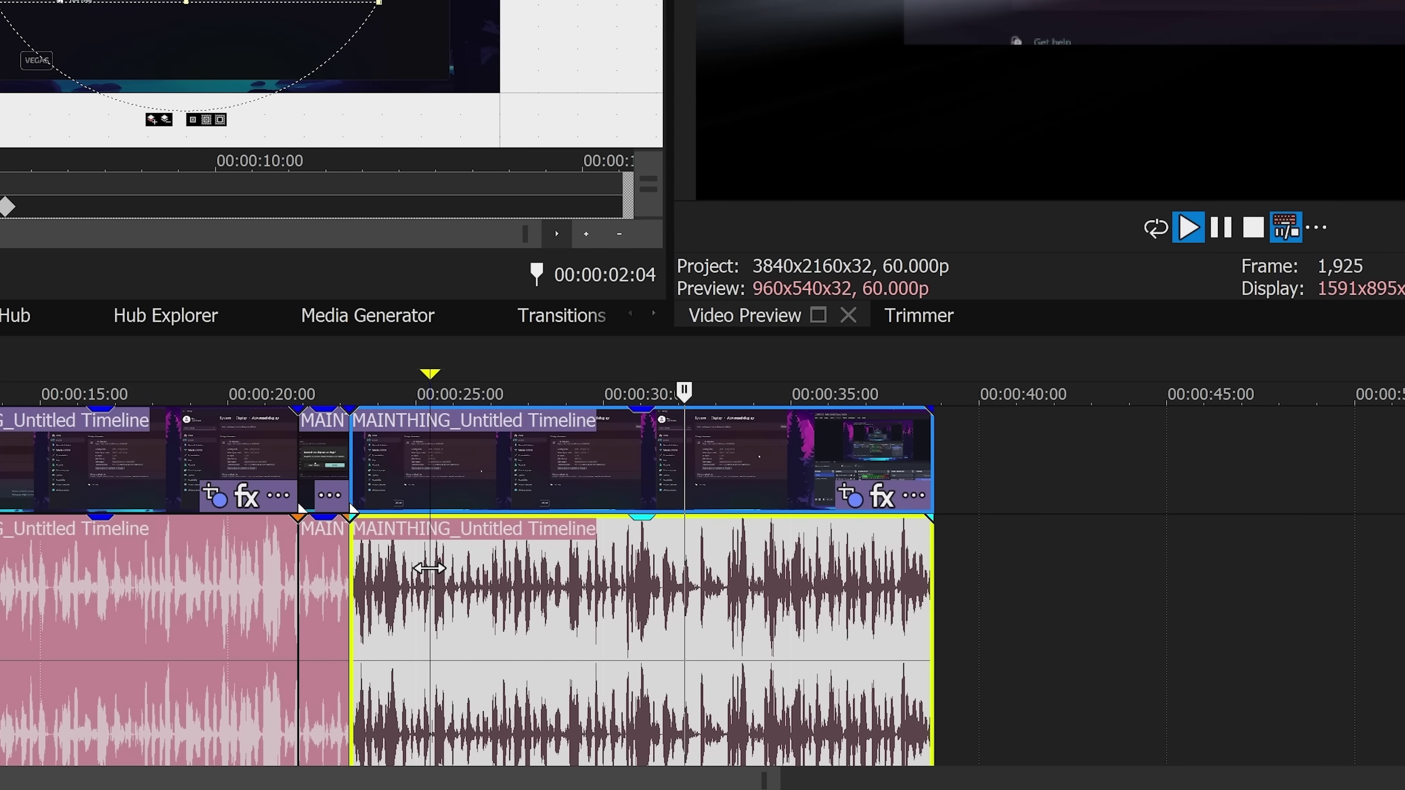
key("Return")
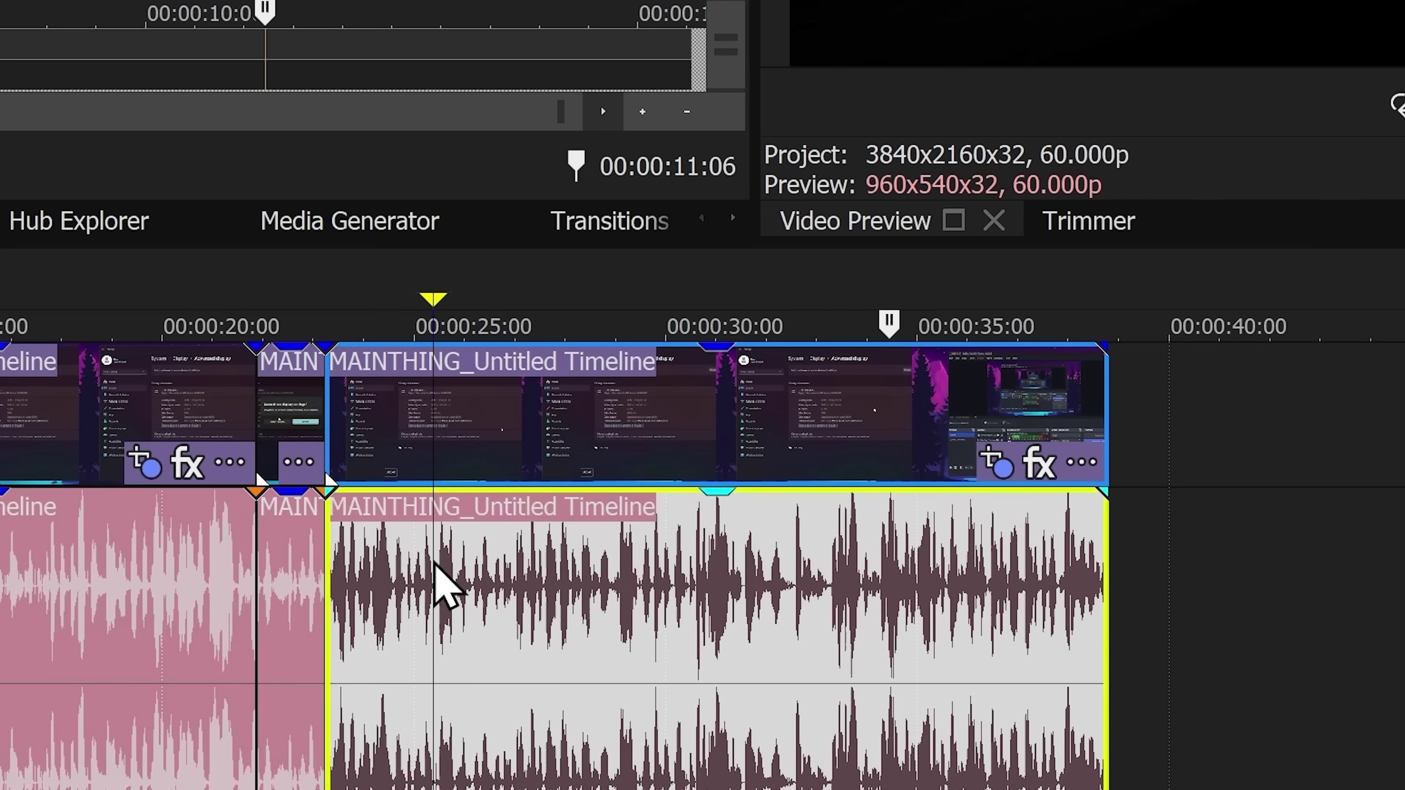
left_click(432, 555)
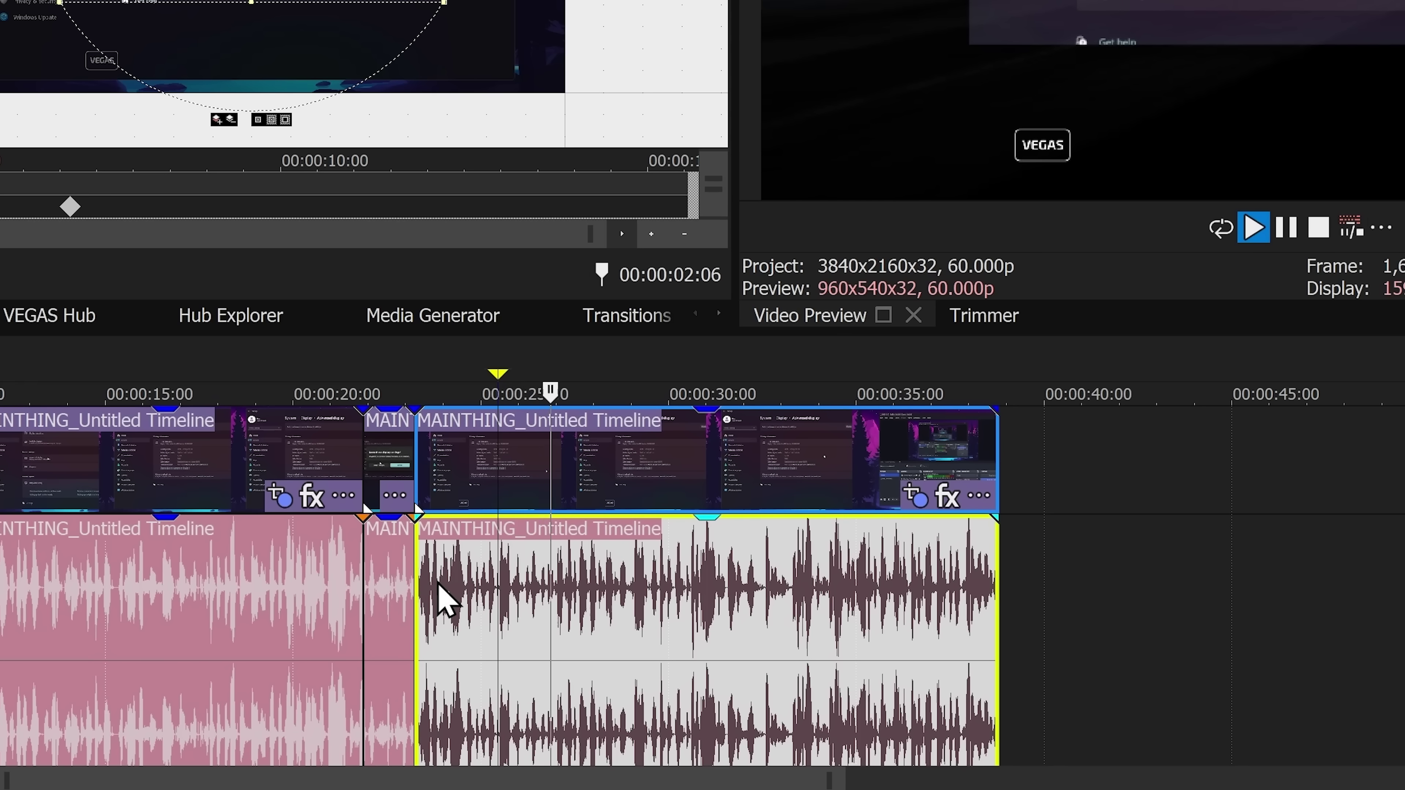
left_click(440, 586)
key("space")
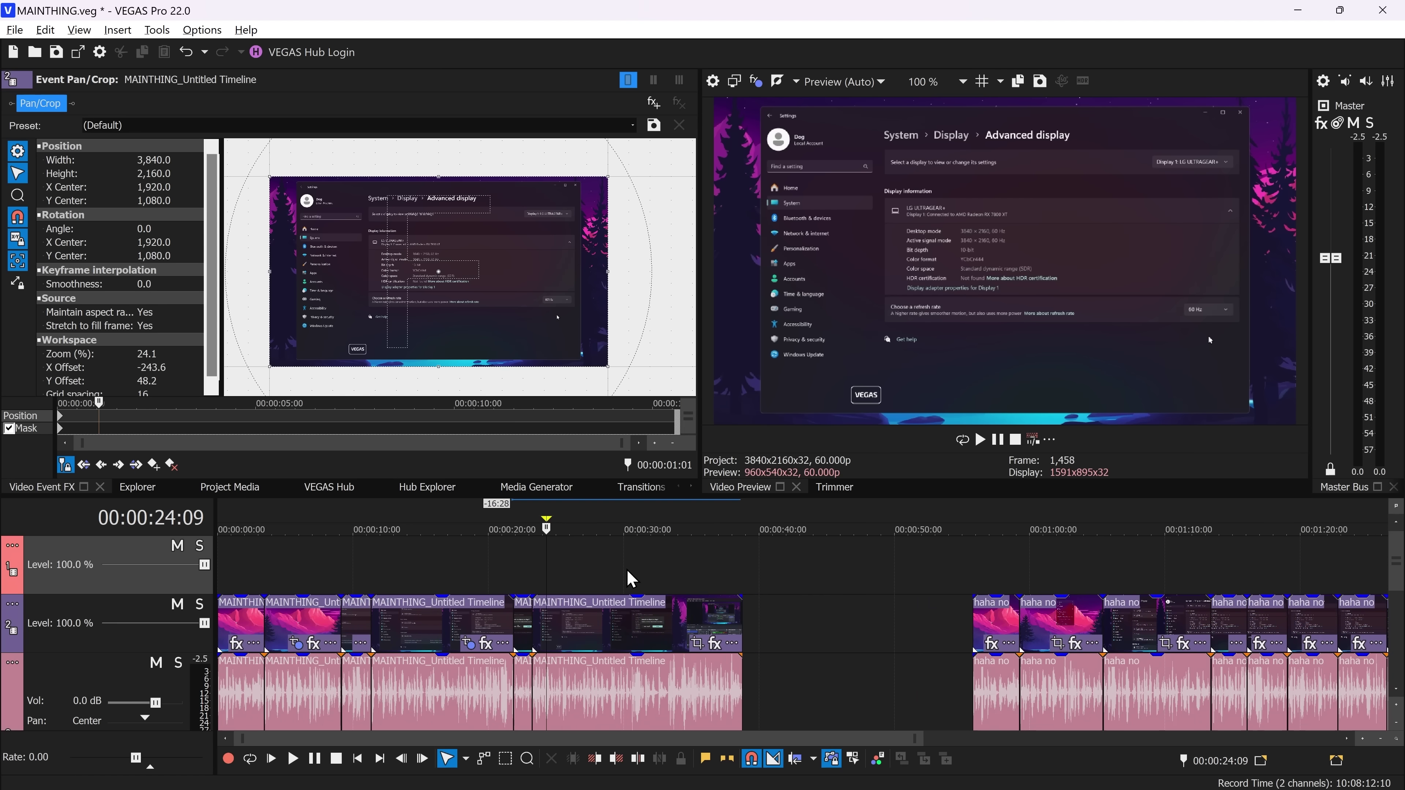
Step: Minimize the editor to reveal the desktop and select the MAINTHING.veg project file
scroll(626, 570, "down", 1)
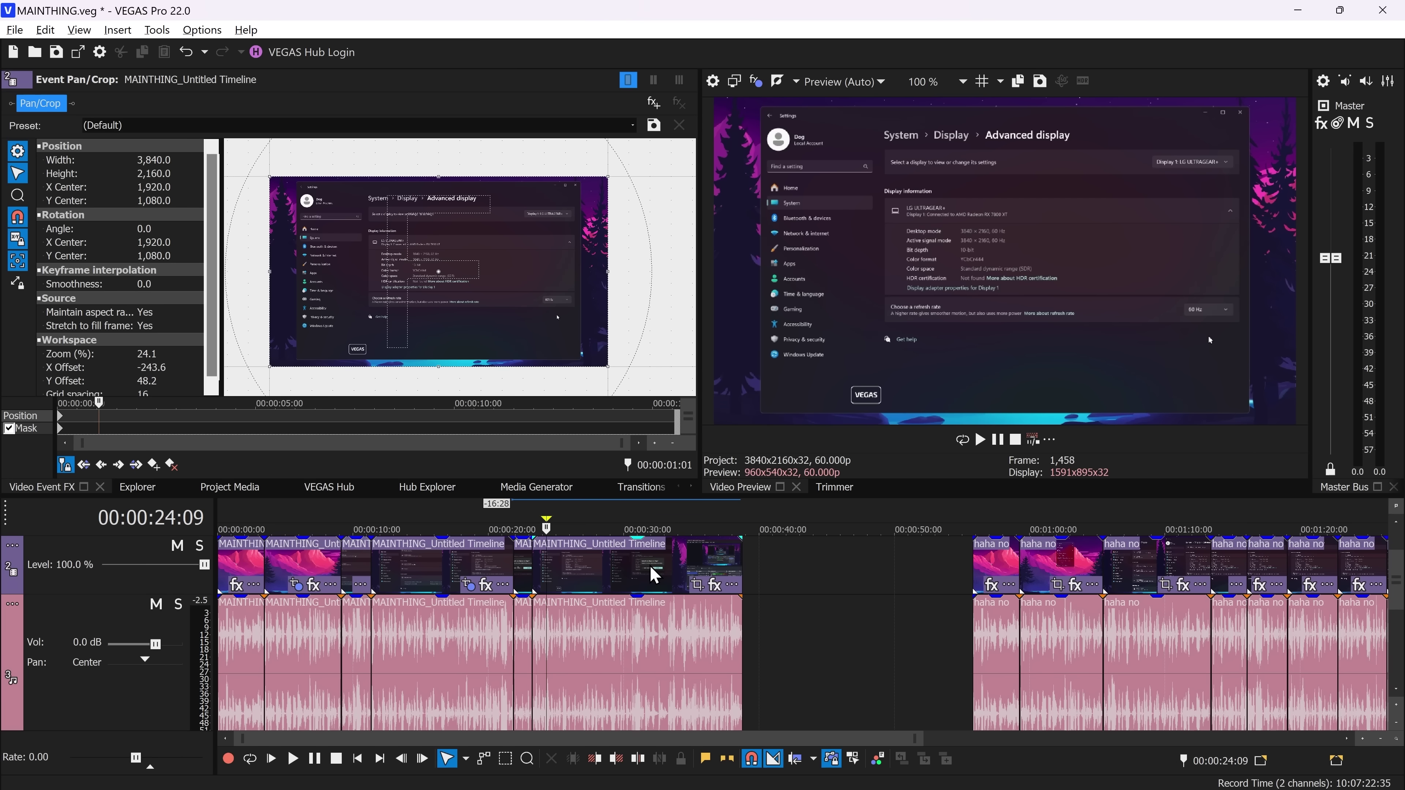
left_click(1300, 15)
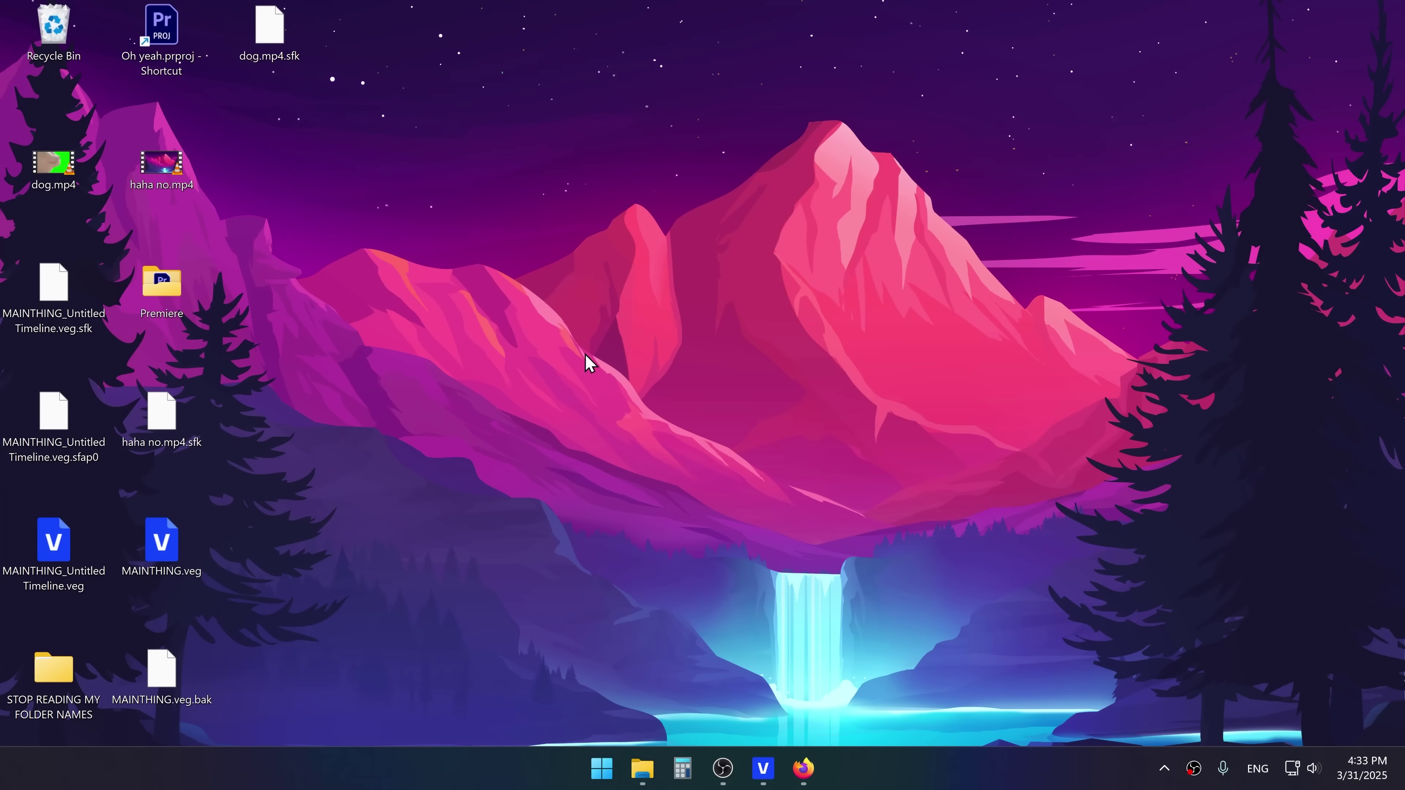
left_click_drag(265, 575, 148, 511)
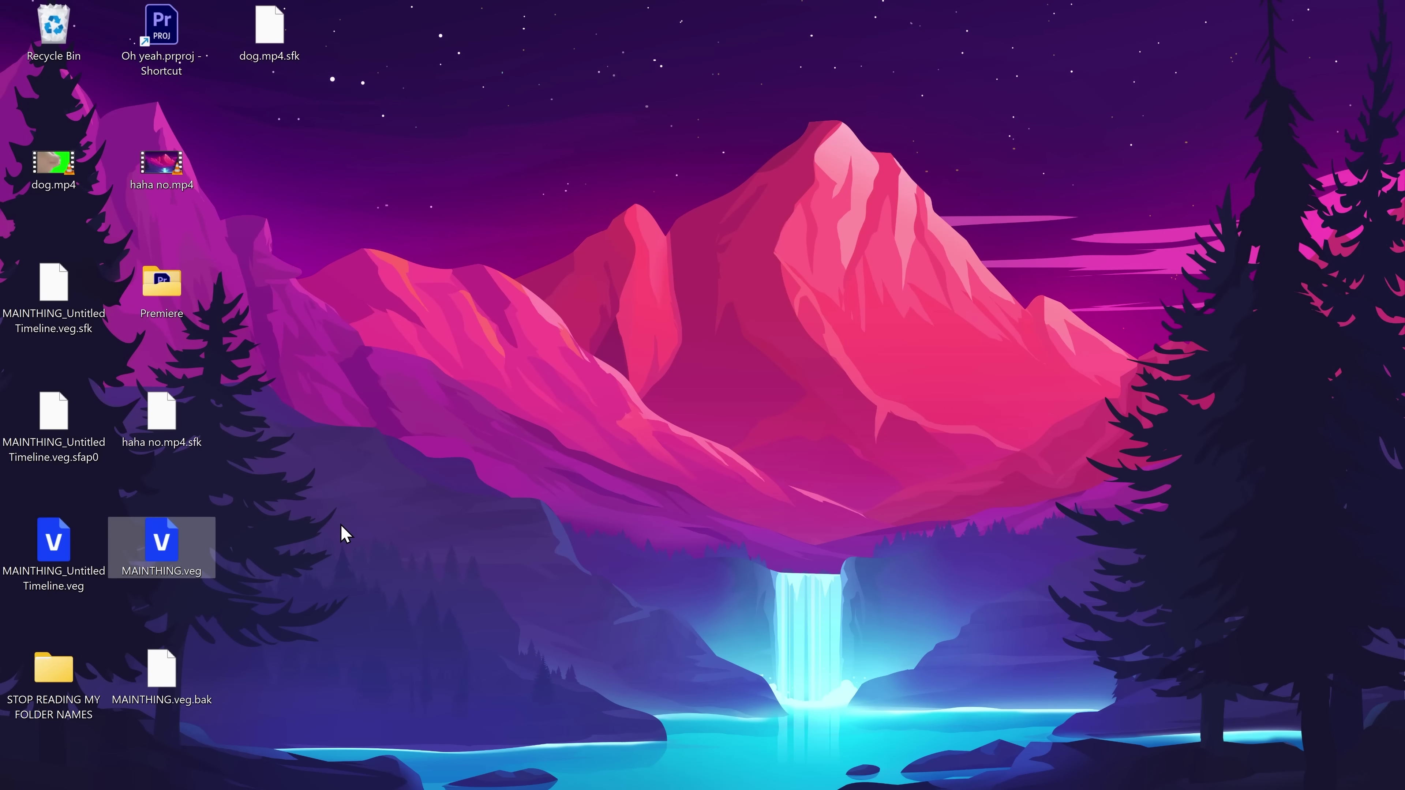
Step: Switch back to VEGAS Pro and pause the playback of the scrolling credits at the current frame
key("alt+Tab")
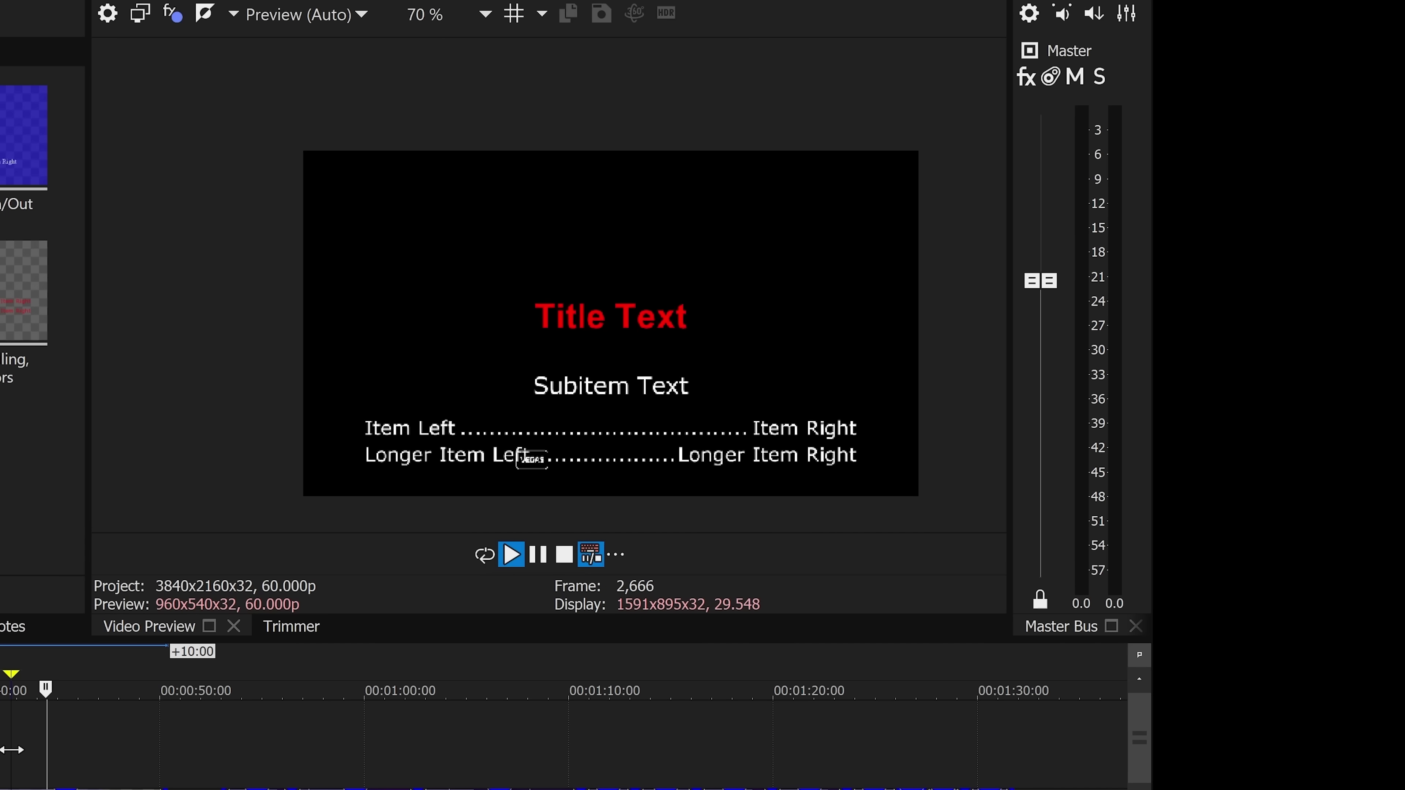
key("Return")
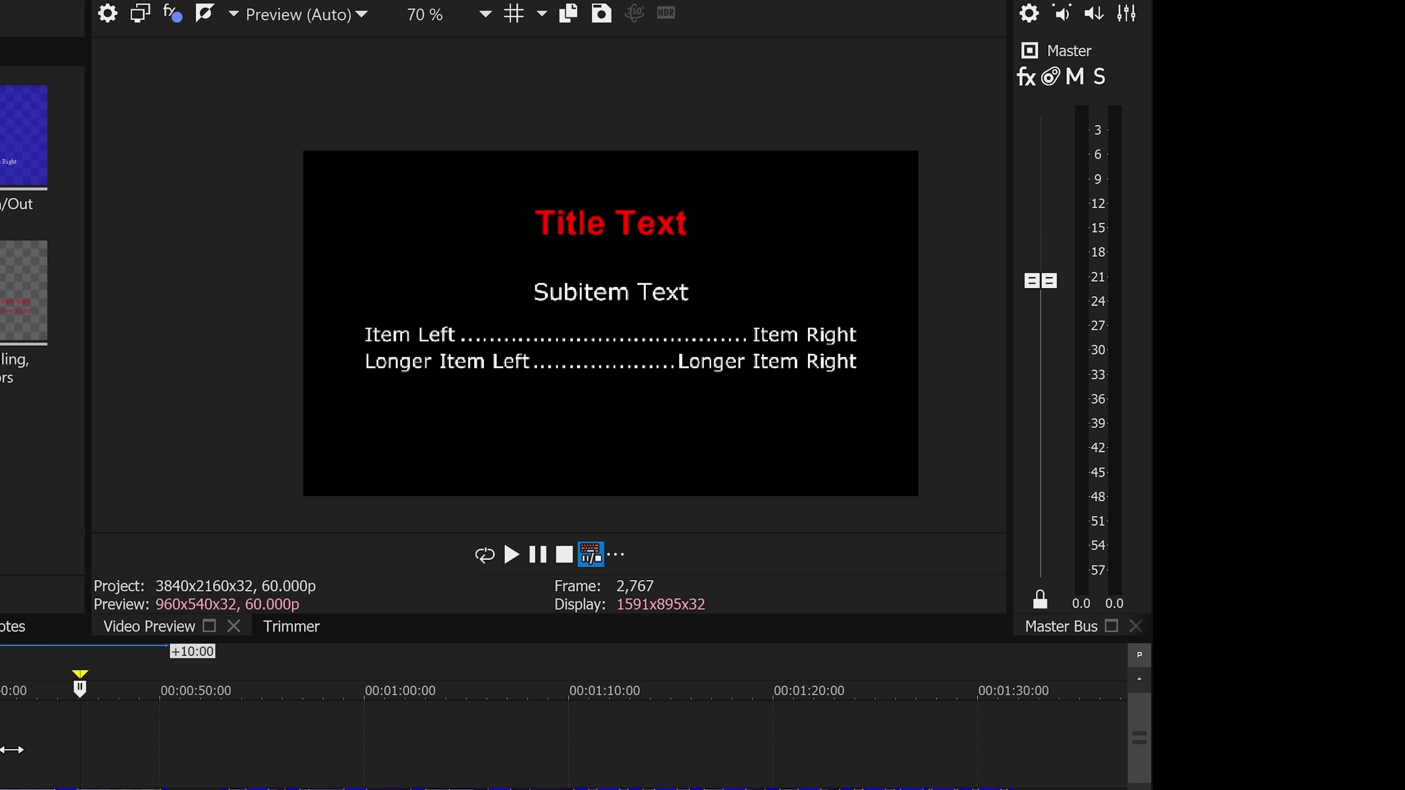